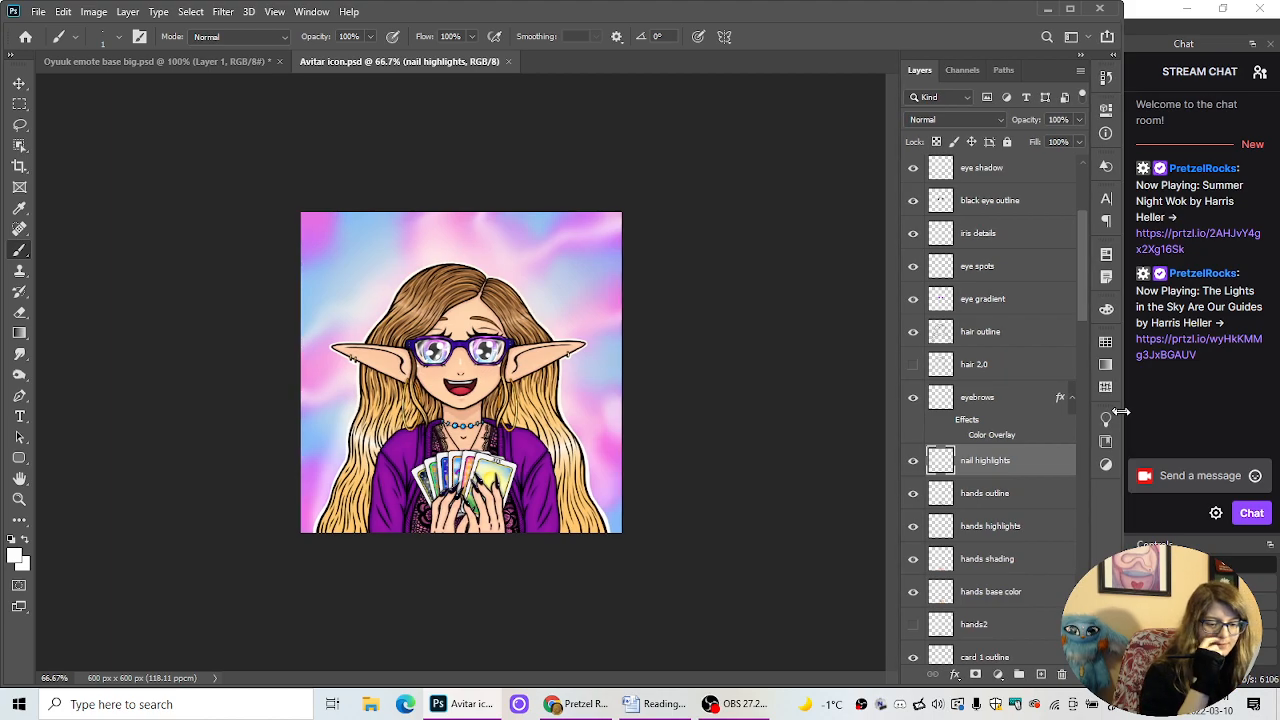
Step: Hide the blonde parts and hair highlight layers
key("ctrl+plus")
left_click(770, 496)
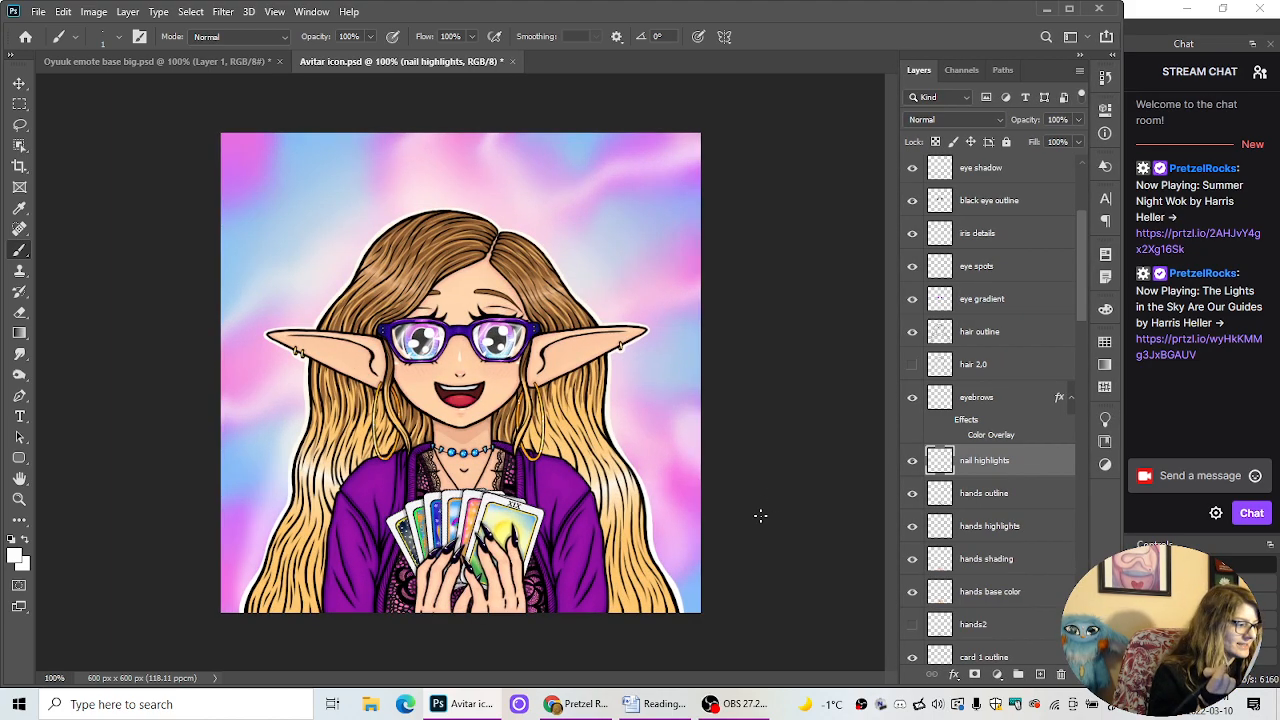
key("ctrl+minus")
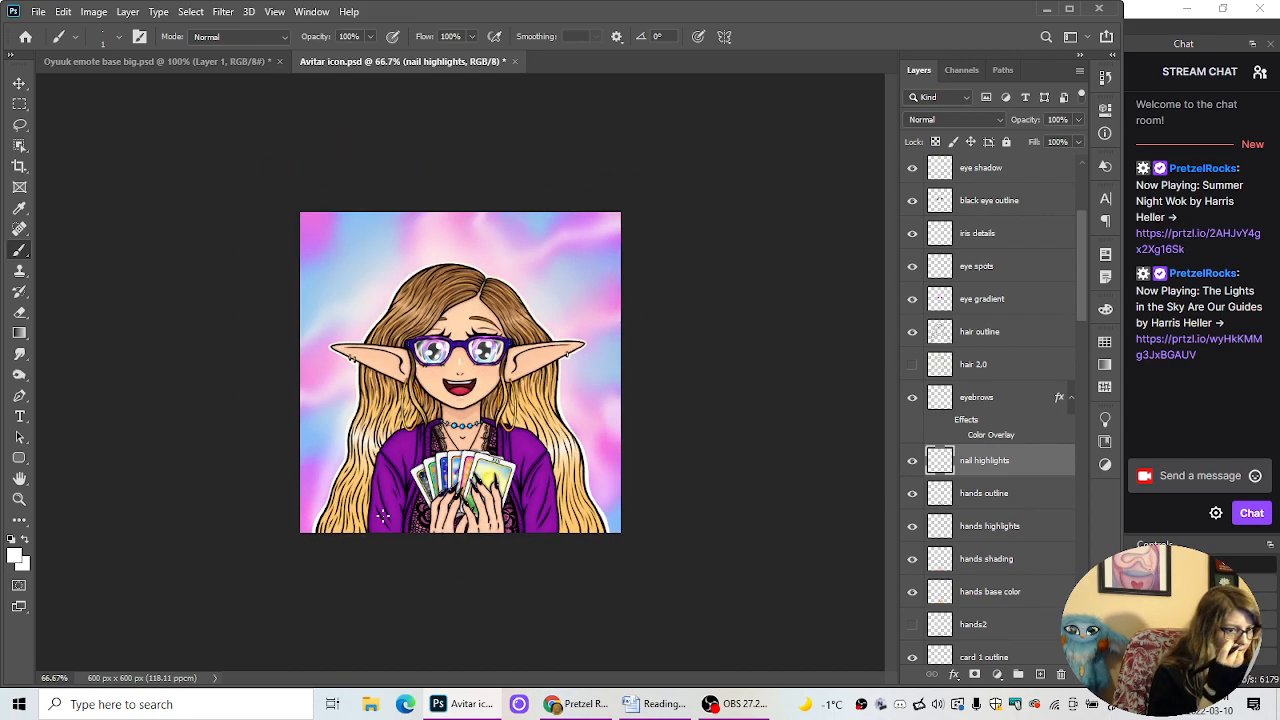
mouse_move(1082, 312)
left_mouse_down()
mouse_move(1086, 550)
mouse_move(1092, 523)
left_mouse_up()
key("ctrl+plus")
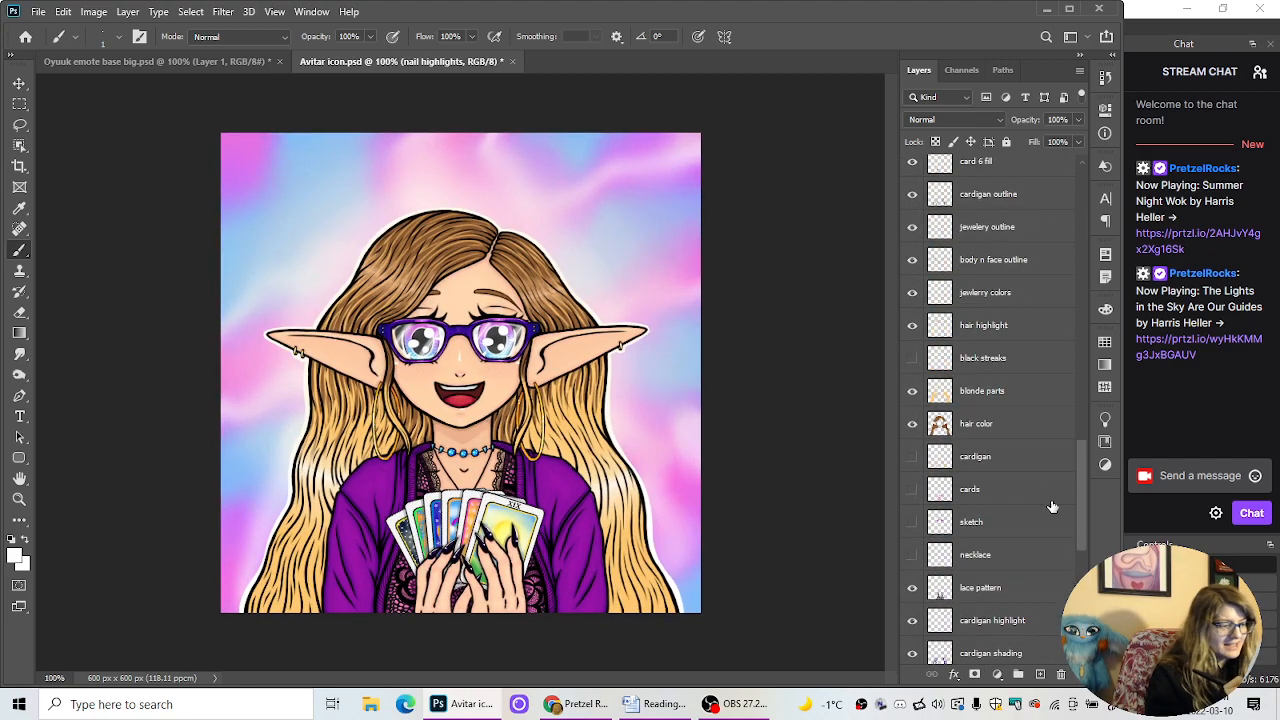
left_click(912, 392)
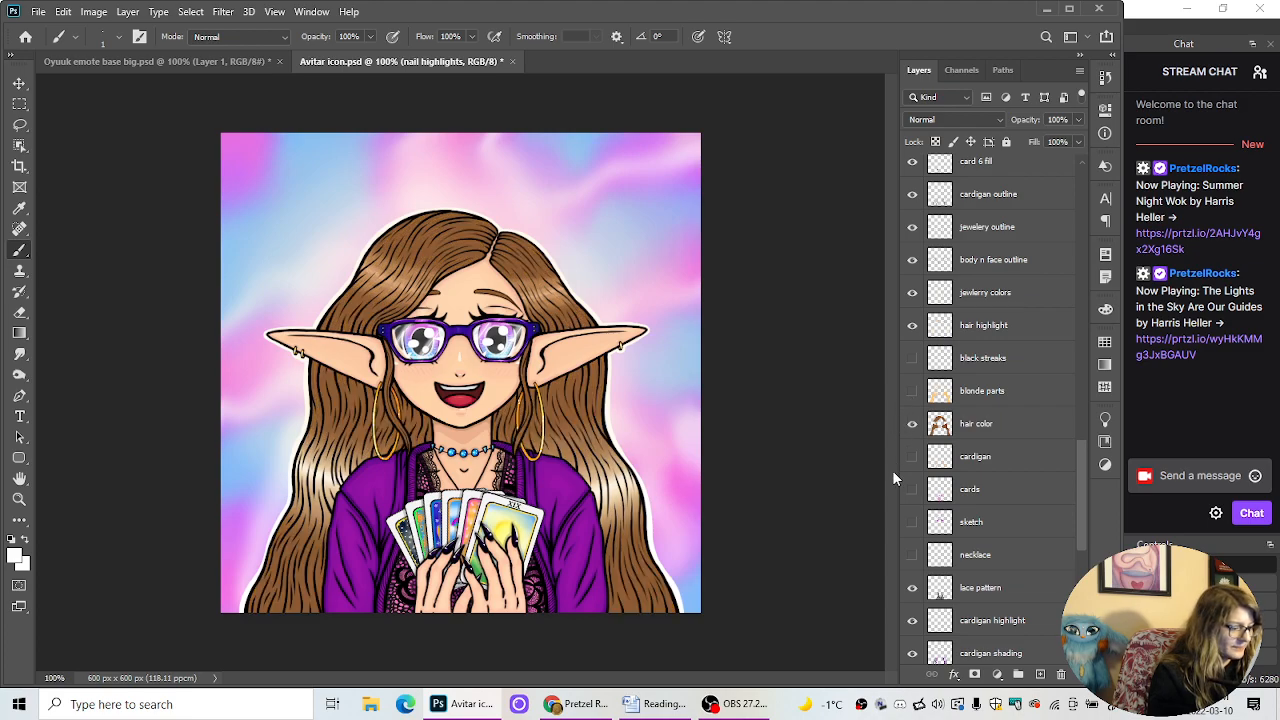
left_click(912, 326)
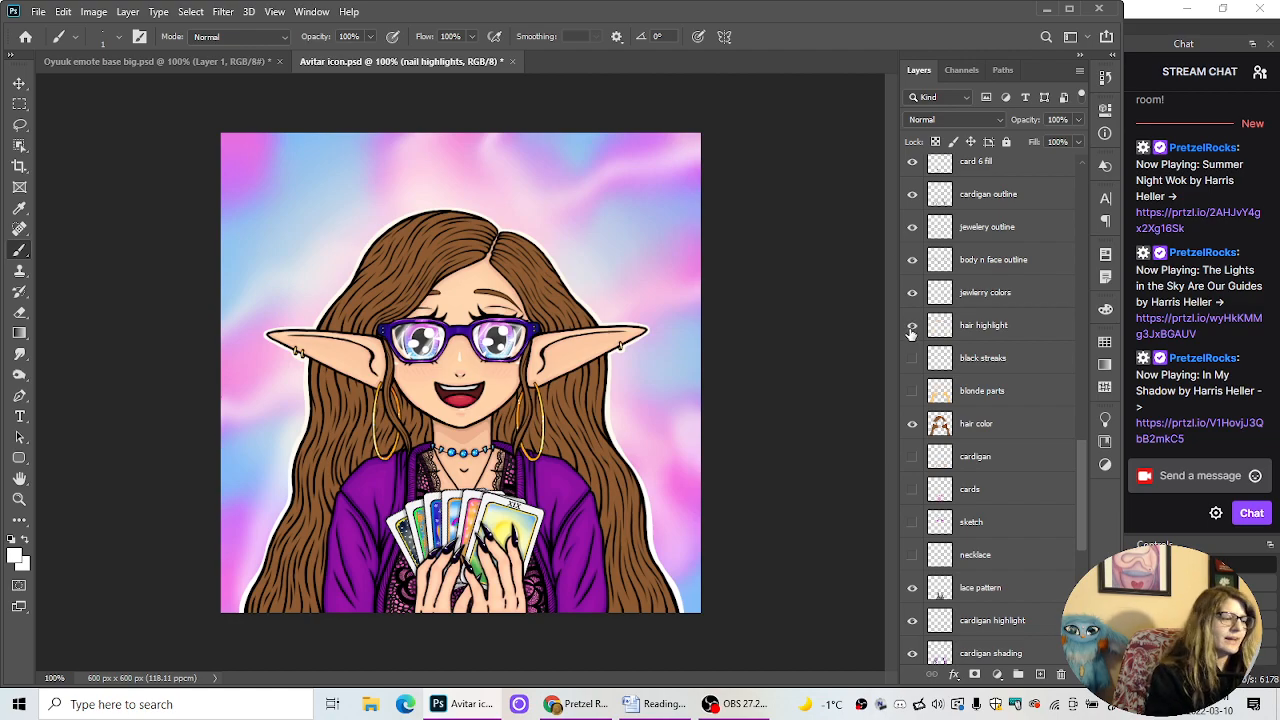
left_click(911, 326)
left_click(911, 326)
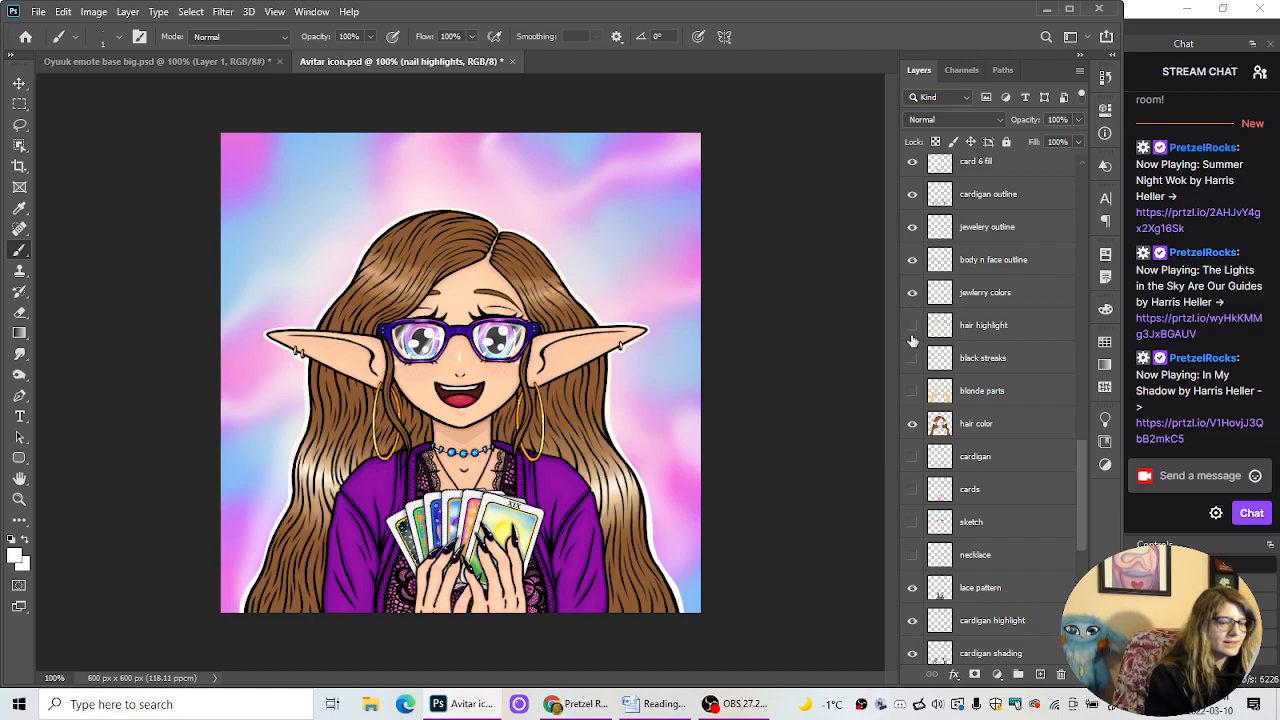
Step: Show the blonde parts layer again, leaving the hair highlight layer hidden
left_click(911, 392)
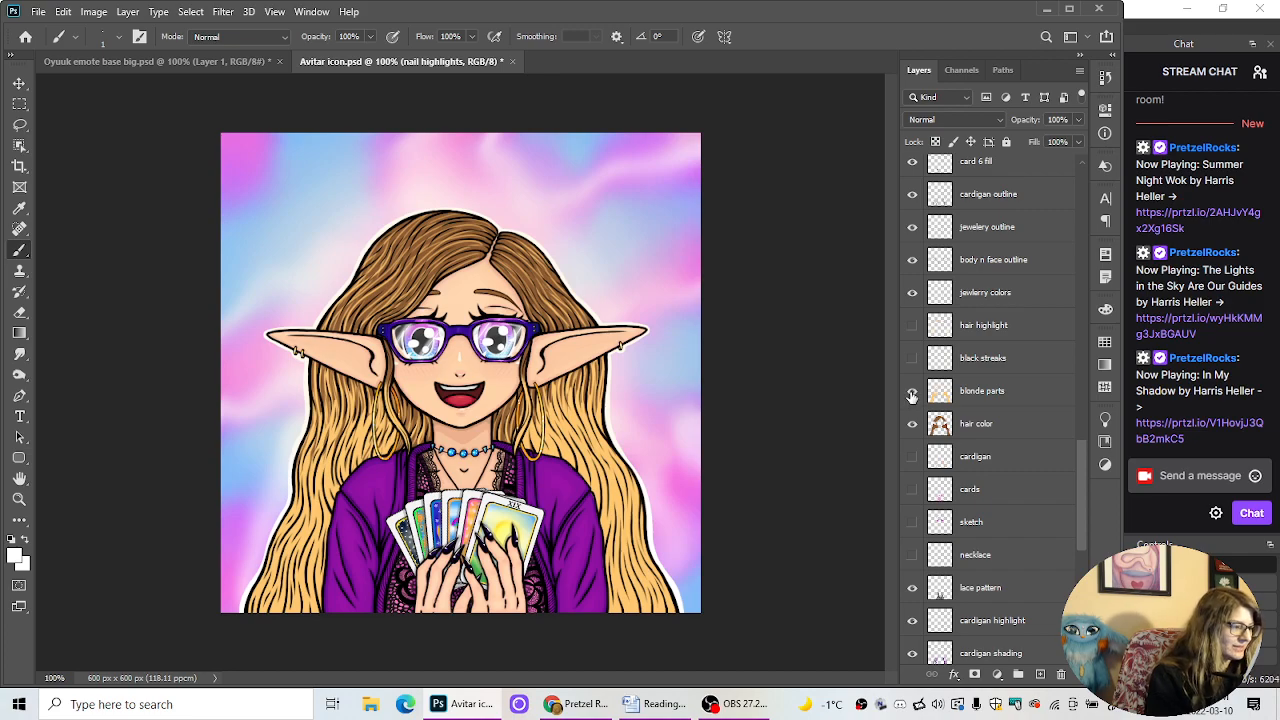
left_click(911, 393)
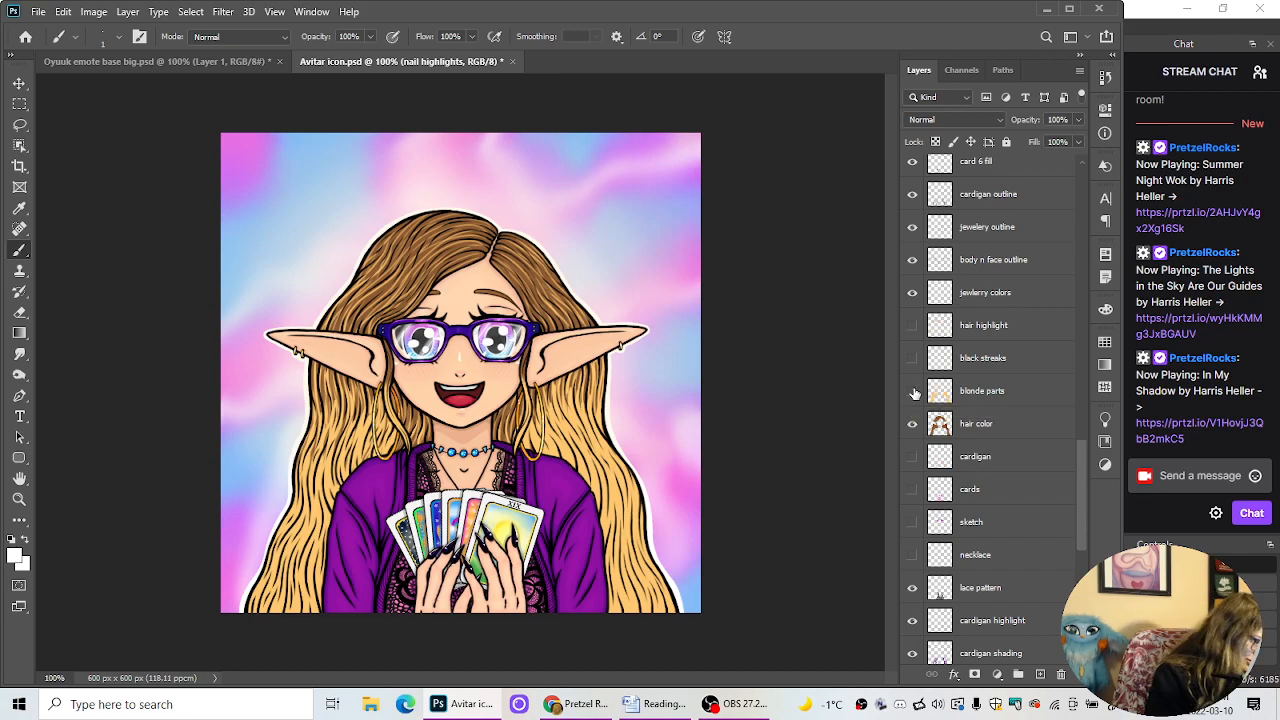
left_click(911, 392)
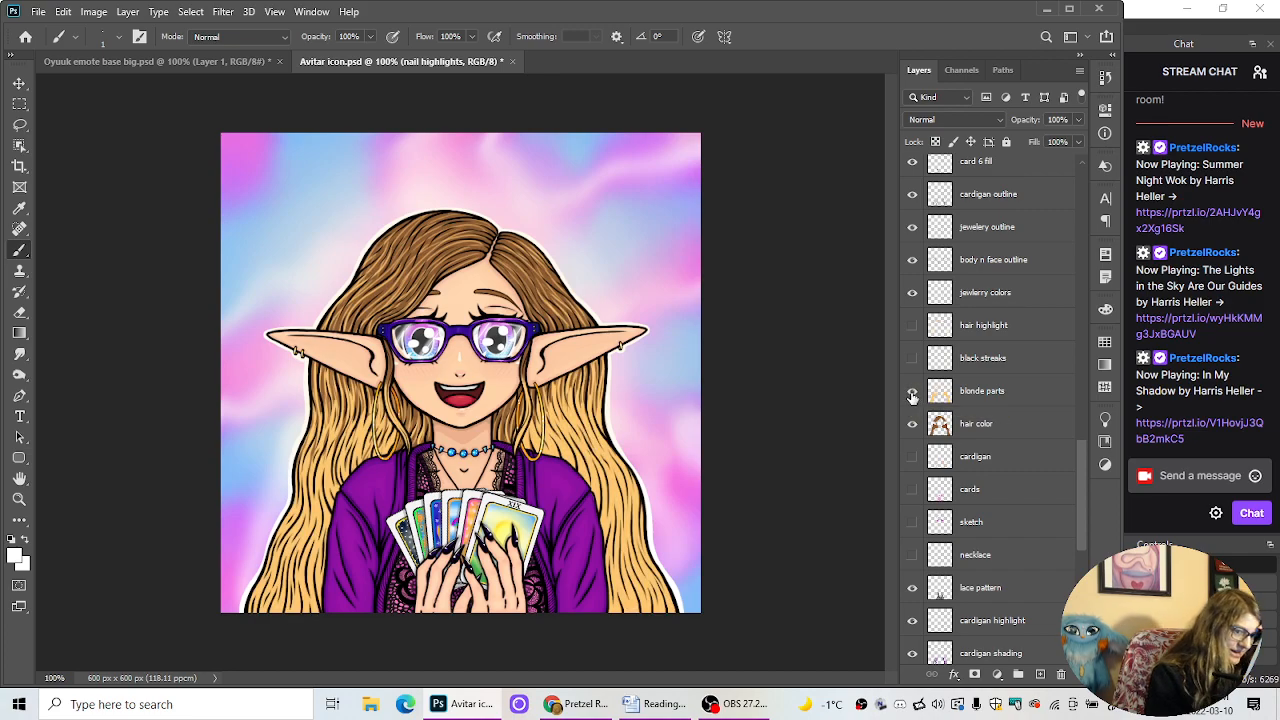
left_click(1015, 392)
double_click(1015, 392)
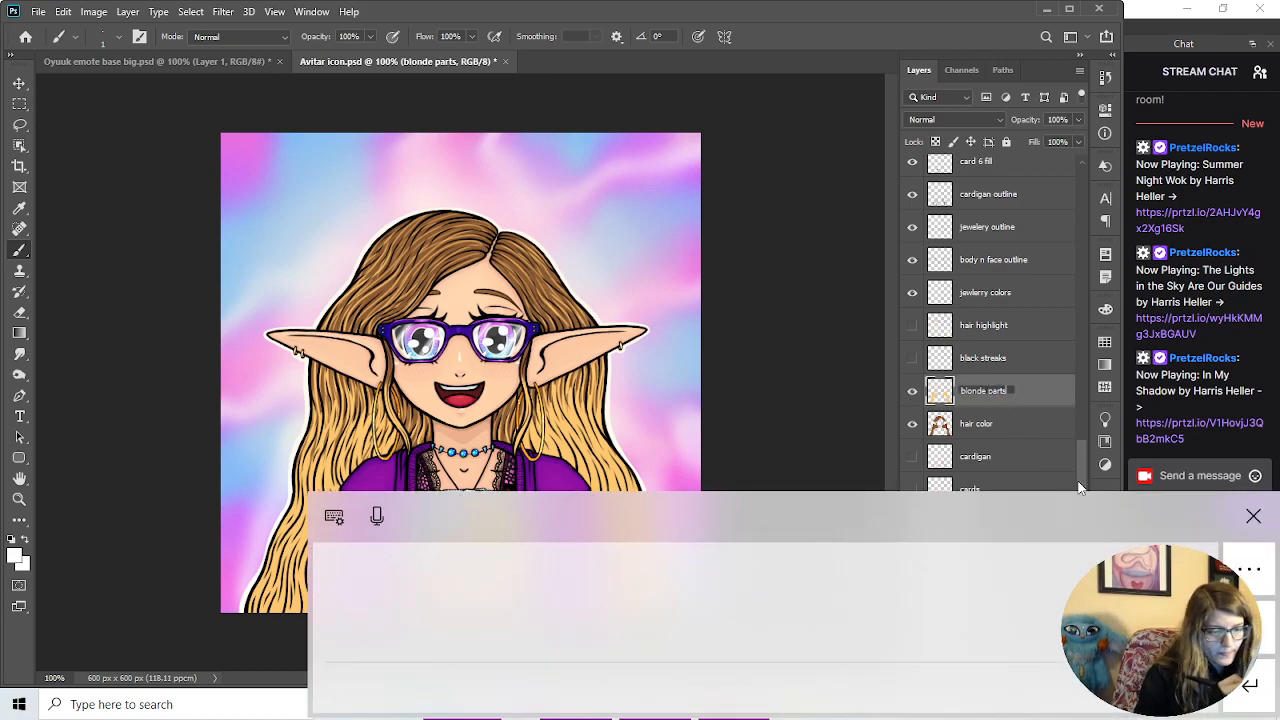
left_click(1253, 516)
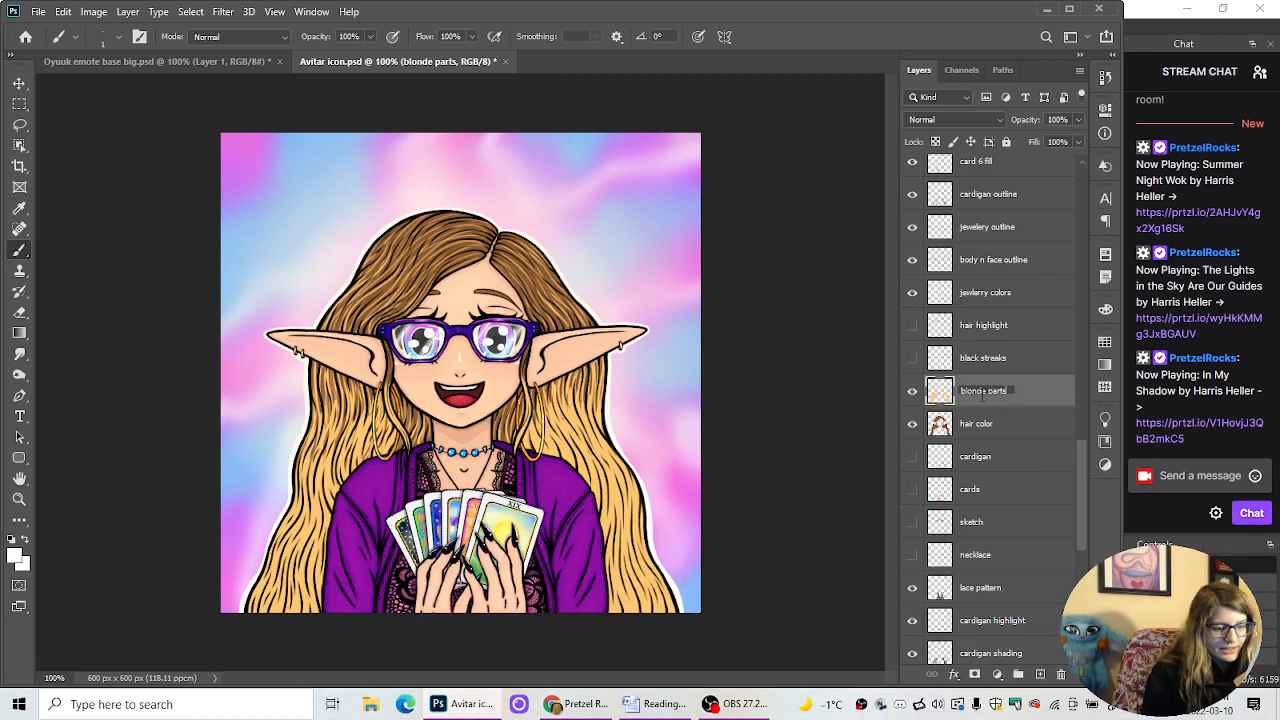
left_click(940, 395)
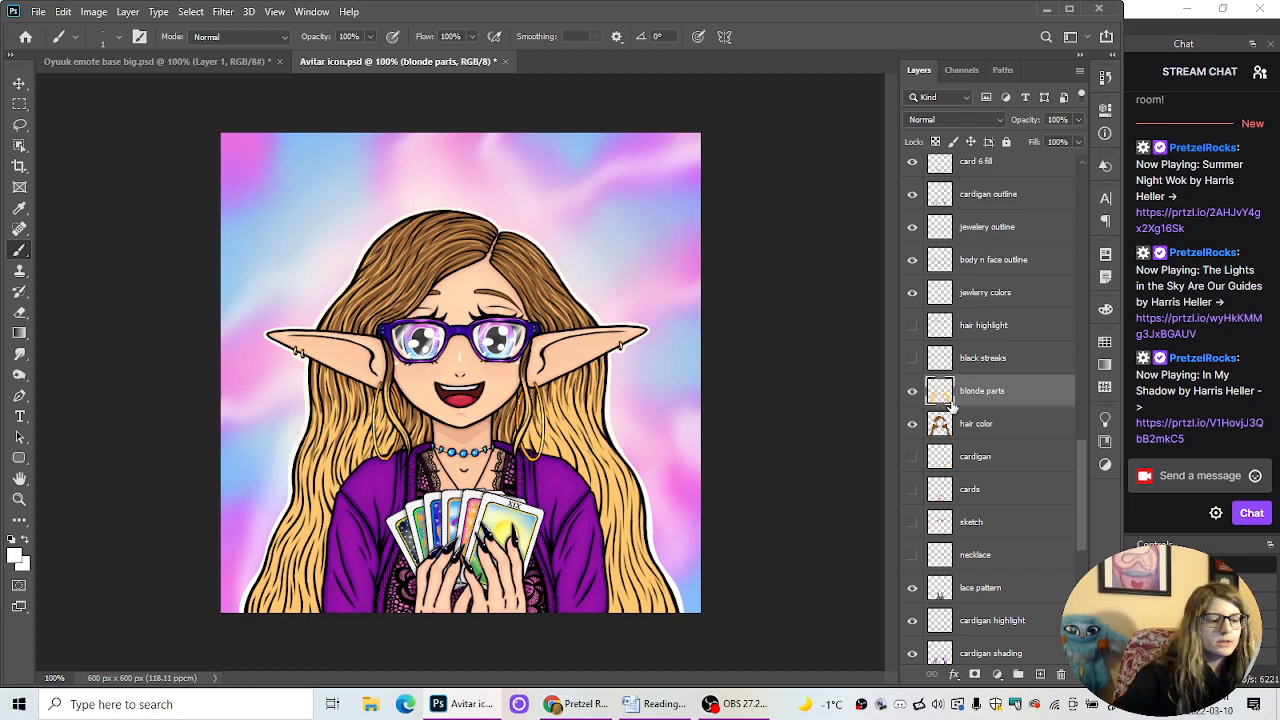
Step: Lower the blonde parts layer's opacity to 27% in its blending options
right_click(945, 394)
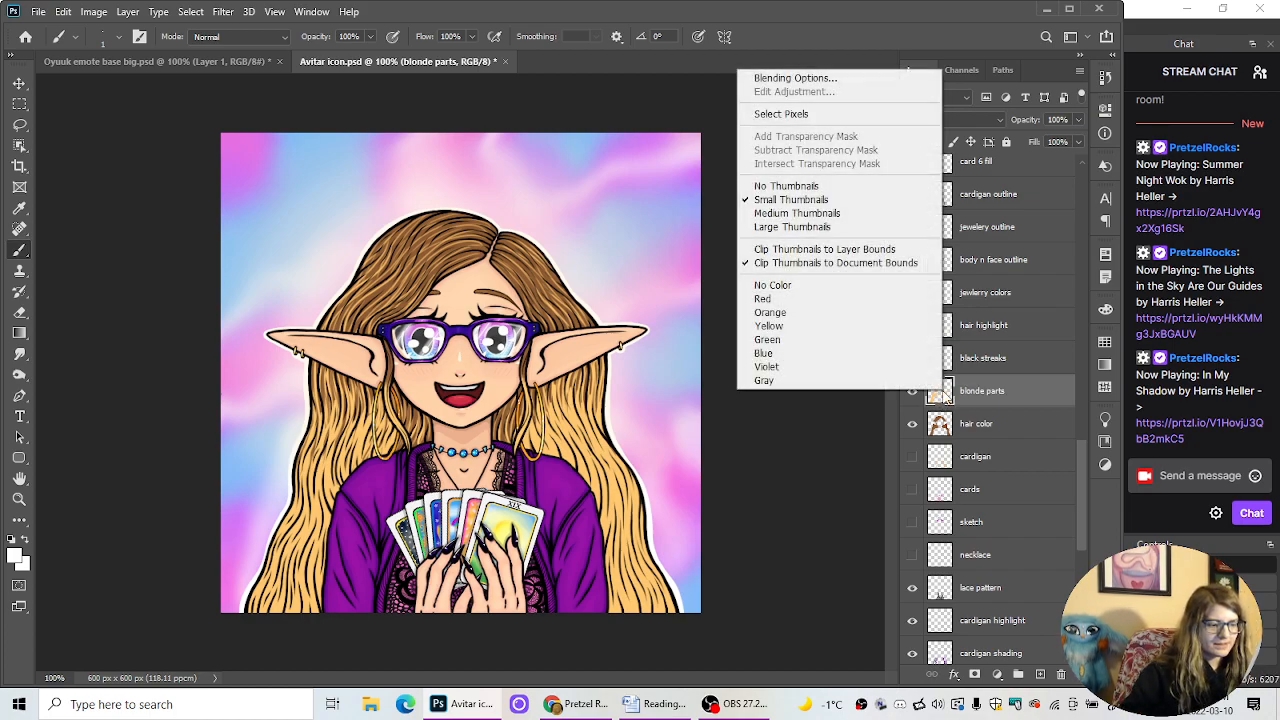
left_click(796, 78)
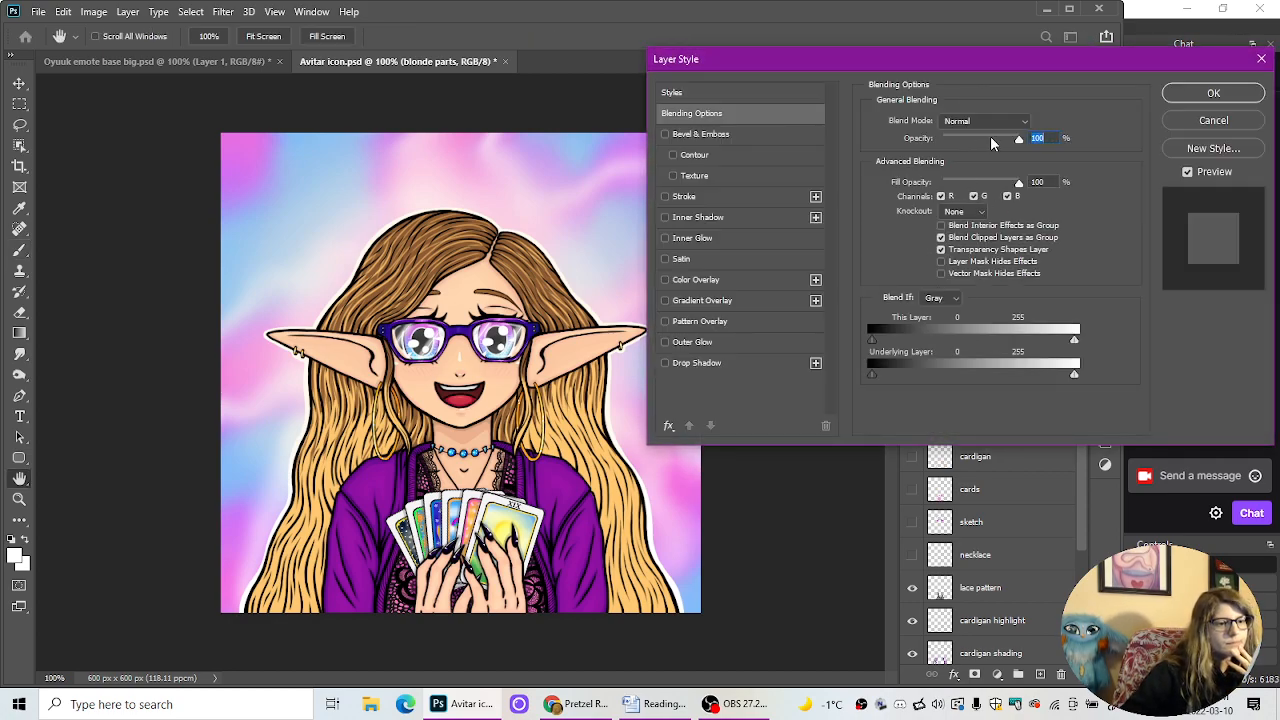
left_click_drag(992, 144, 965, 147)
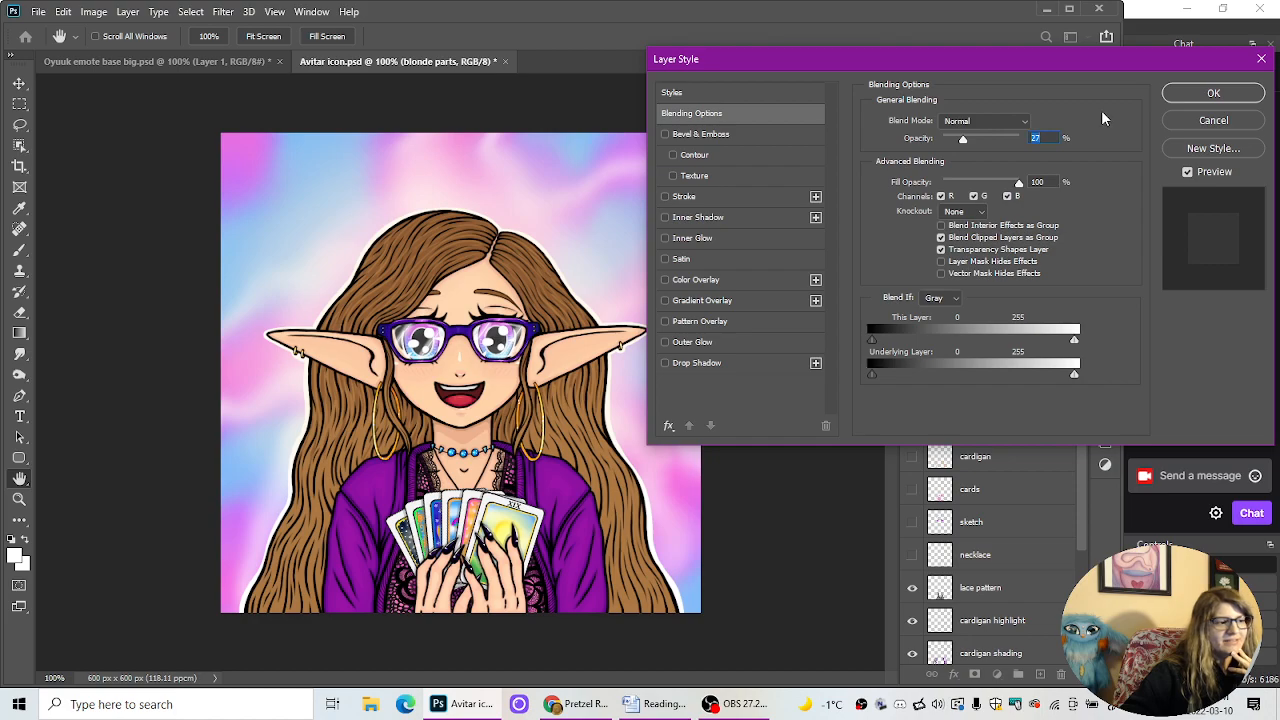
left_click(1178, 96)
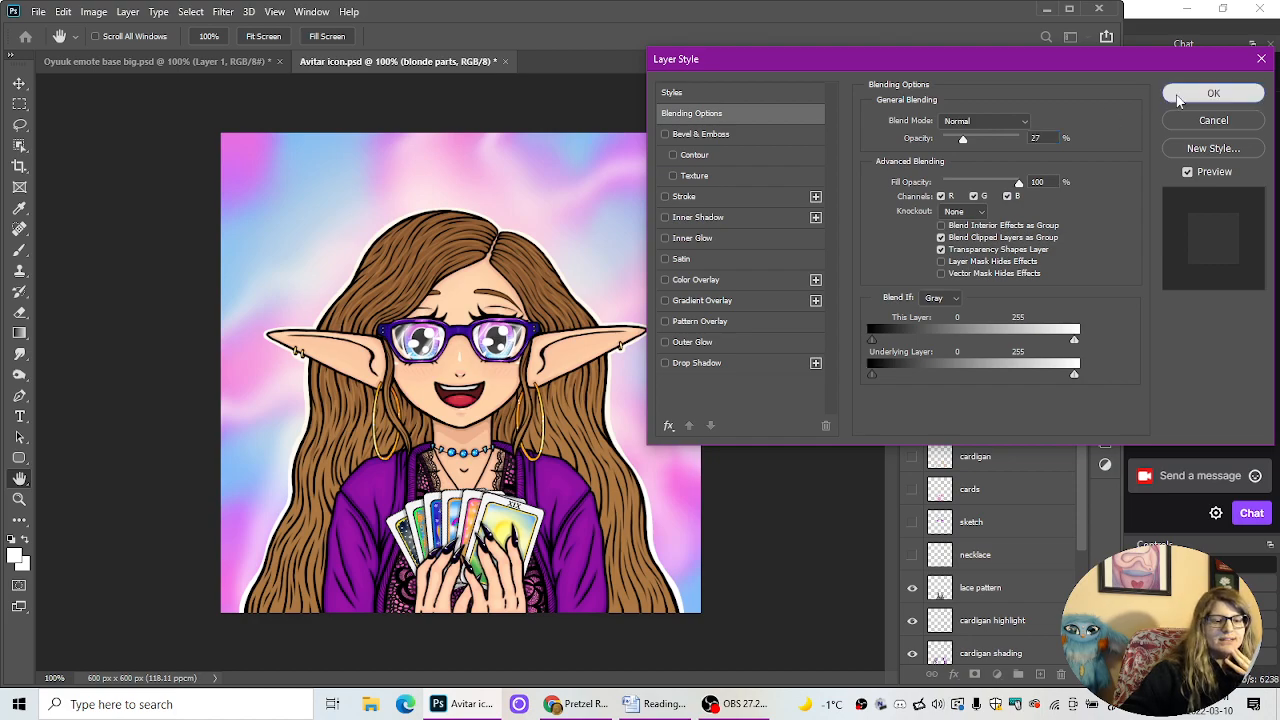
Step: Rename the blonde parts layer as "blonde guideline"
double_click(995, 398)
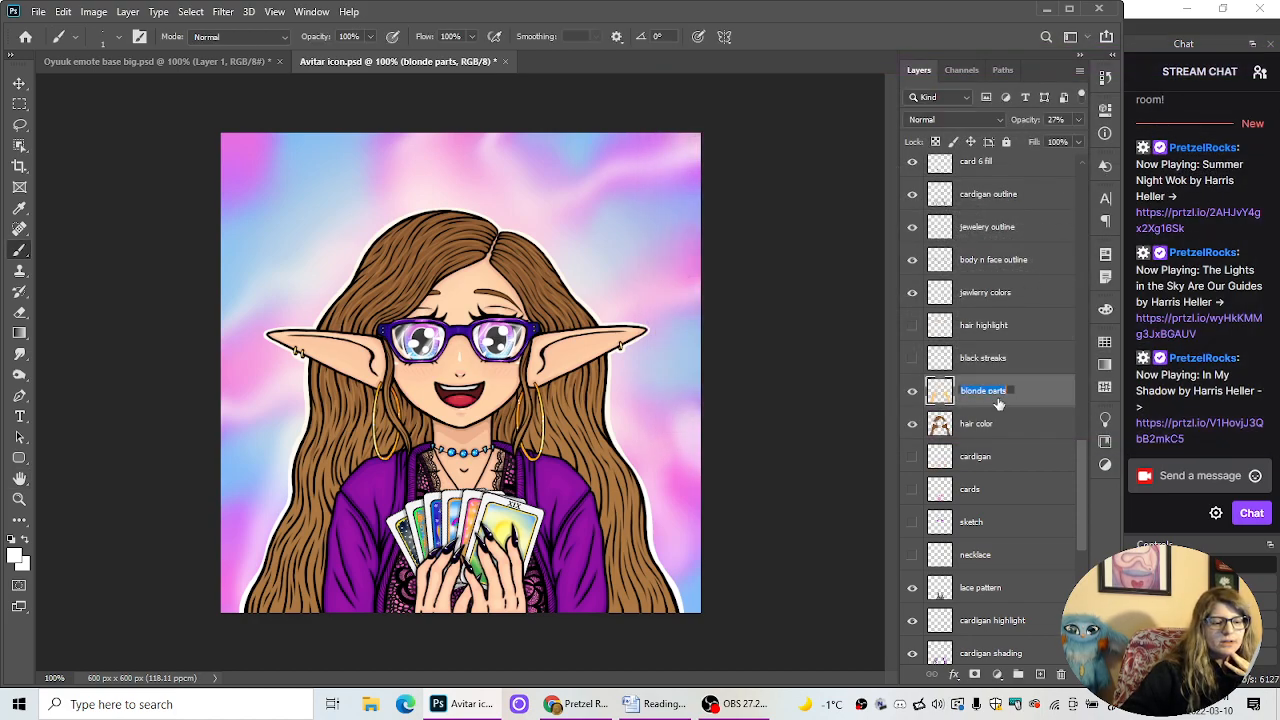
key("BackSpace")
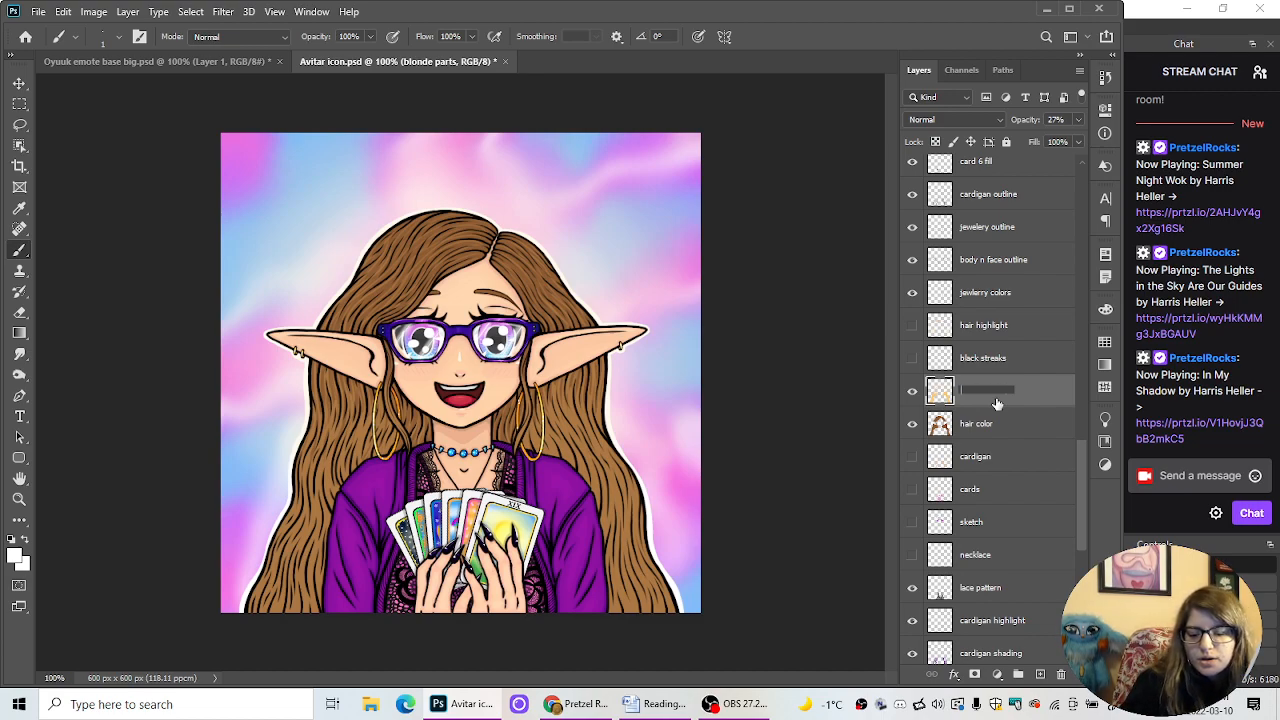
type("blonde guide")
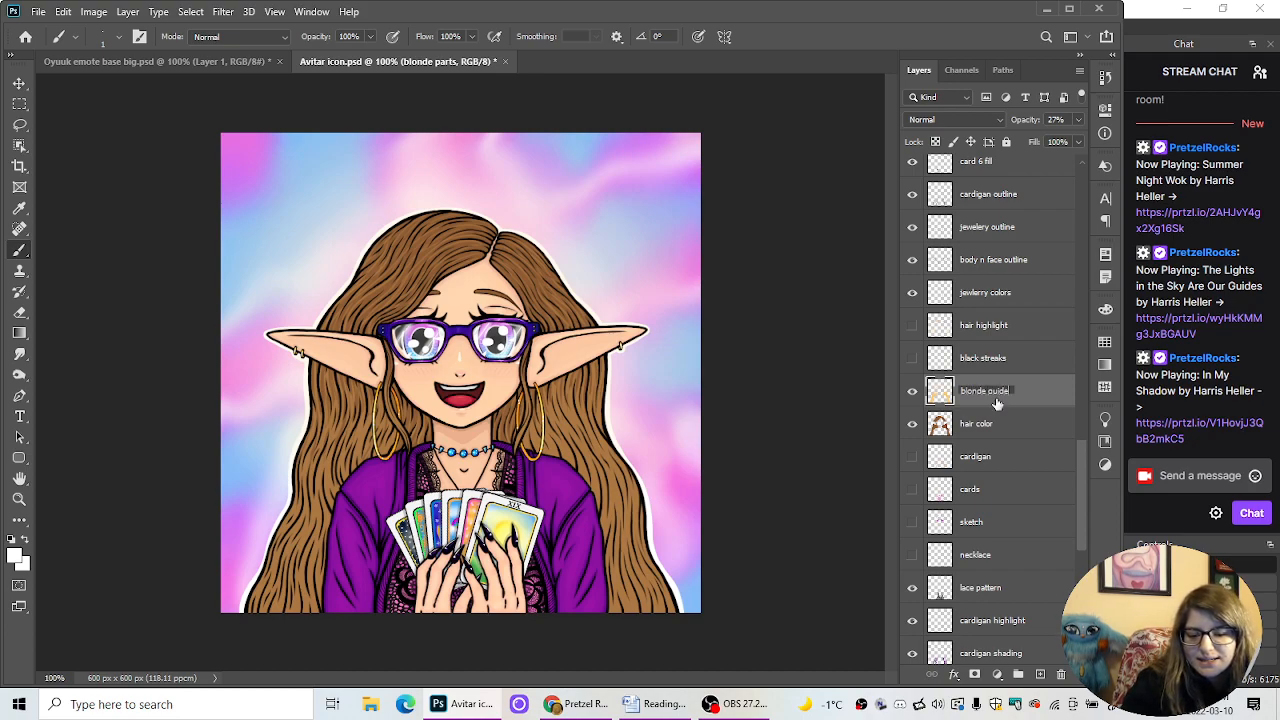
type("line")
key("Return")
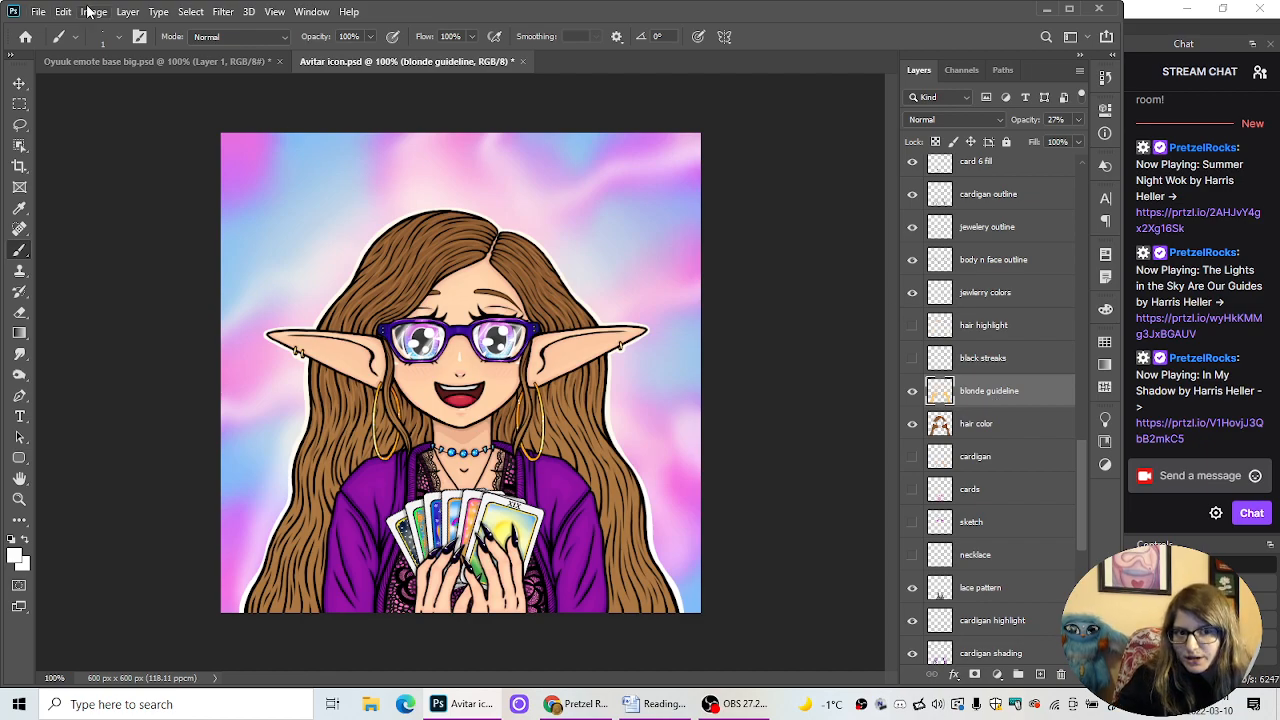
Step: Create a new layer named "official blonde layer" directly above the blonde guideline layer
left_click(127, 11)
mouse_move(150, 30)
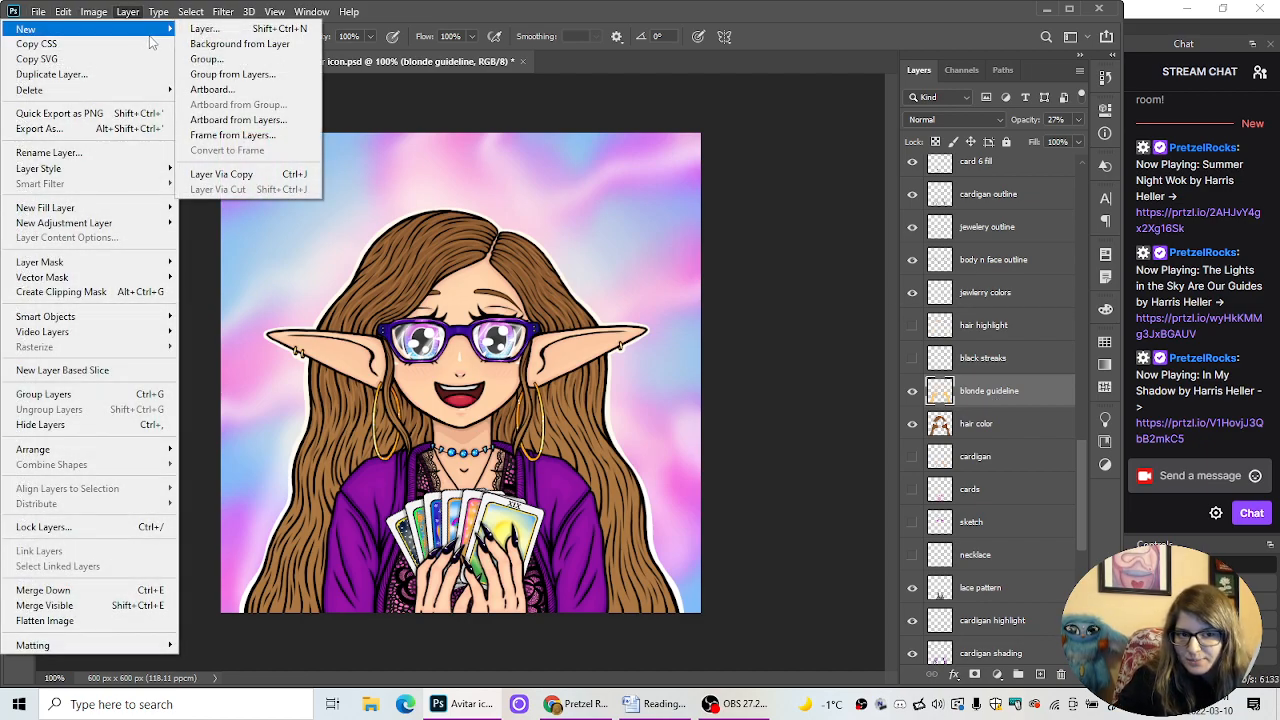
left_click(203, 30)
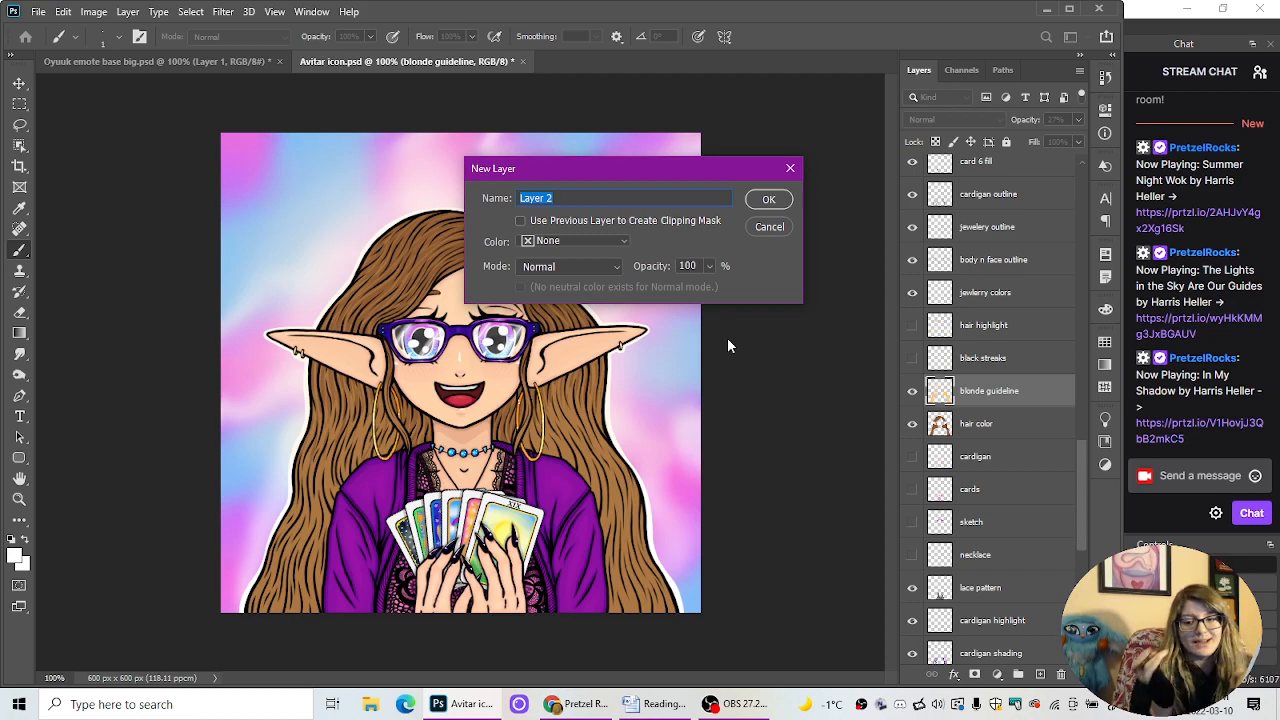
key("BackSpace")
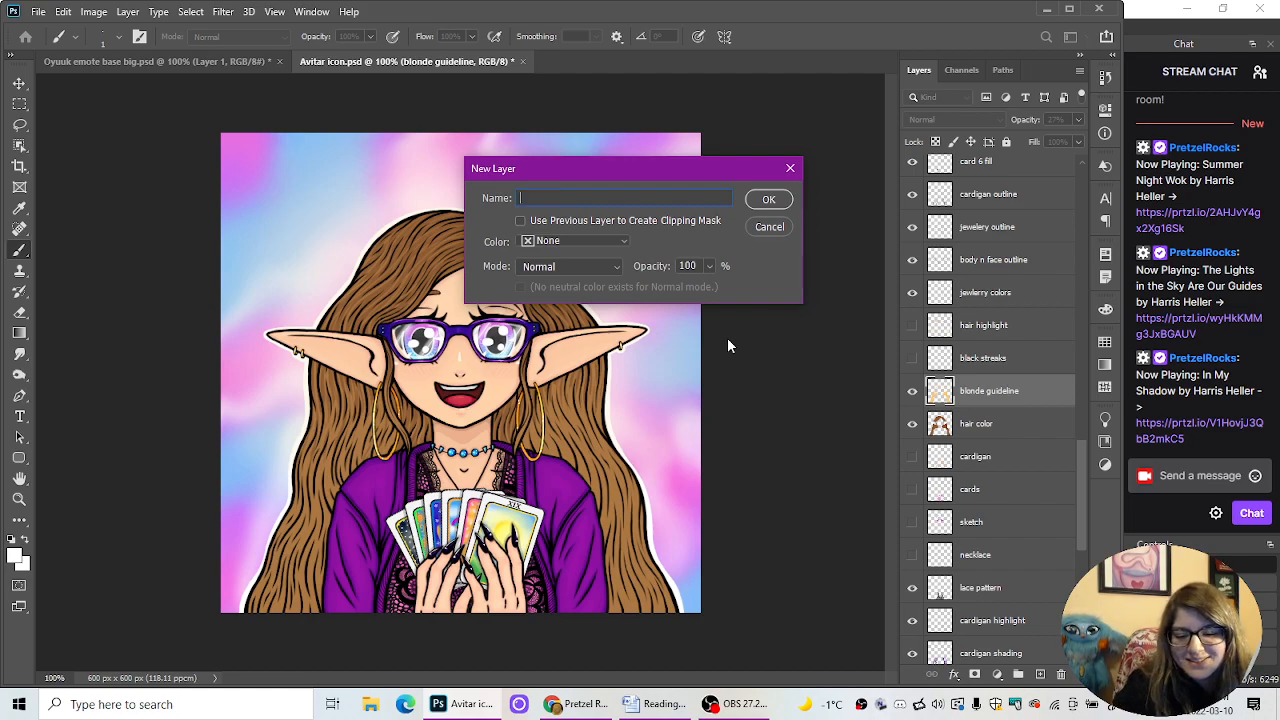
type("officia")
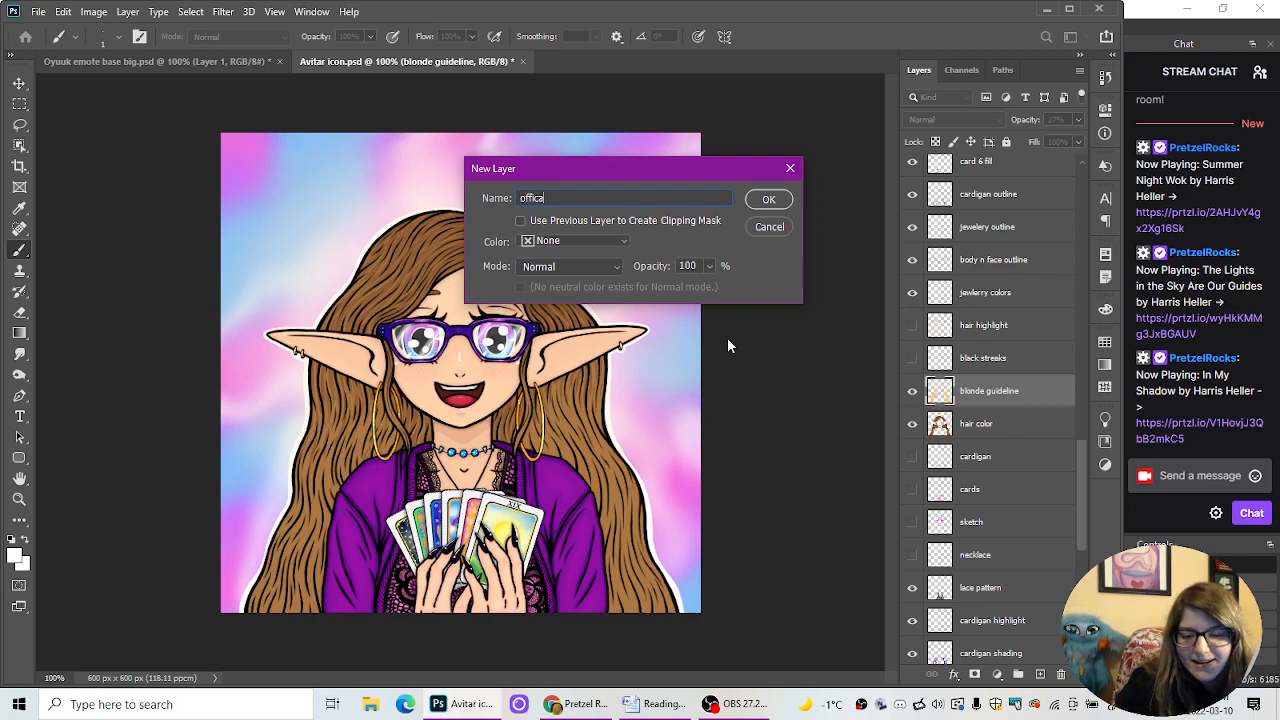
type("l")
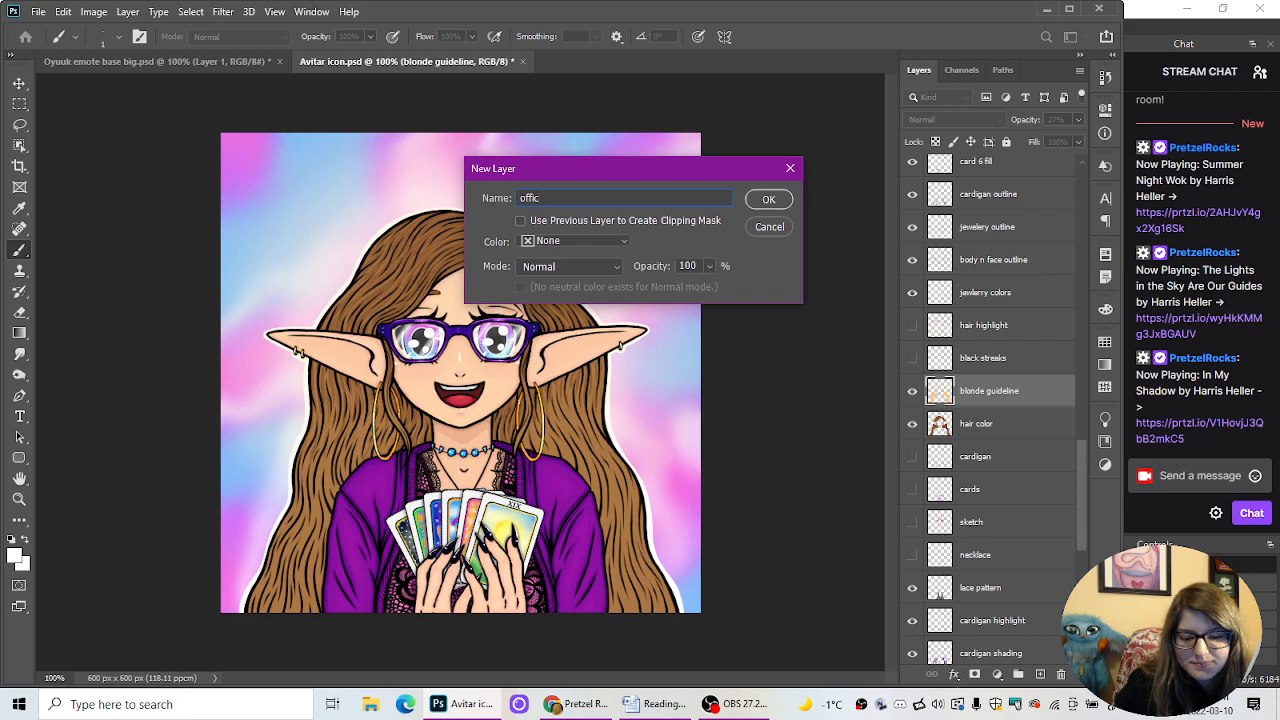
type(" blonde layer")
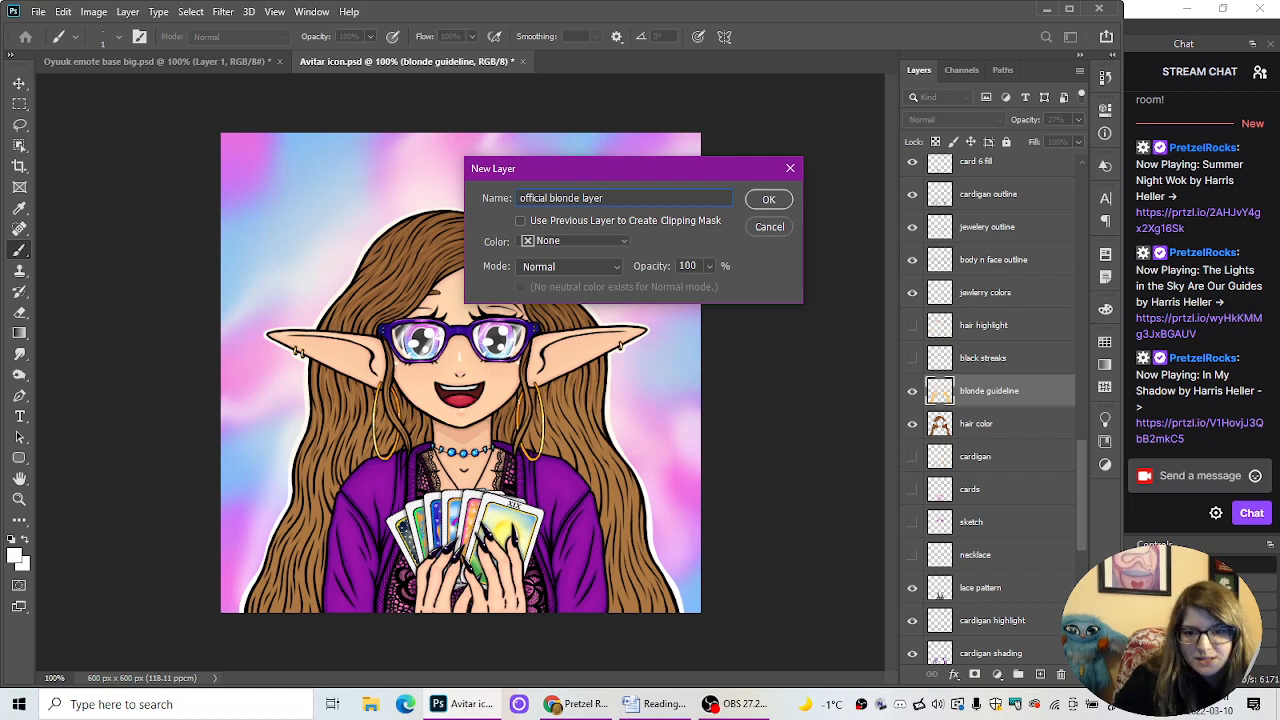
left_click(768, 200)
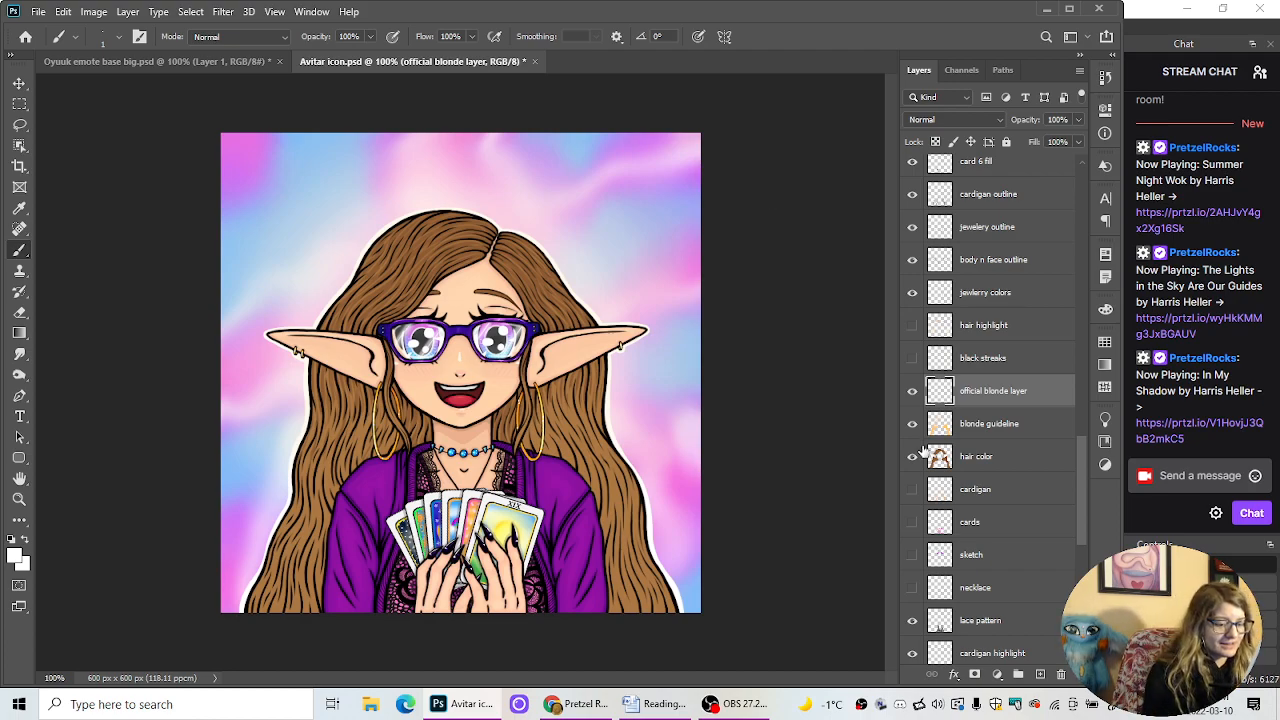
Step: Set the blonde guideline layer's opacity to 100% in its blending options
key("ctrl+plus")
key("ctrl+minus")
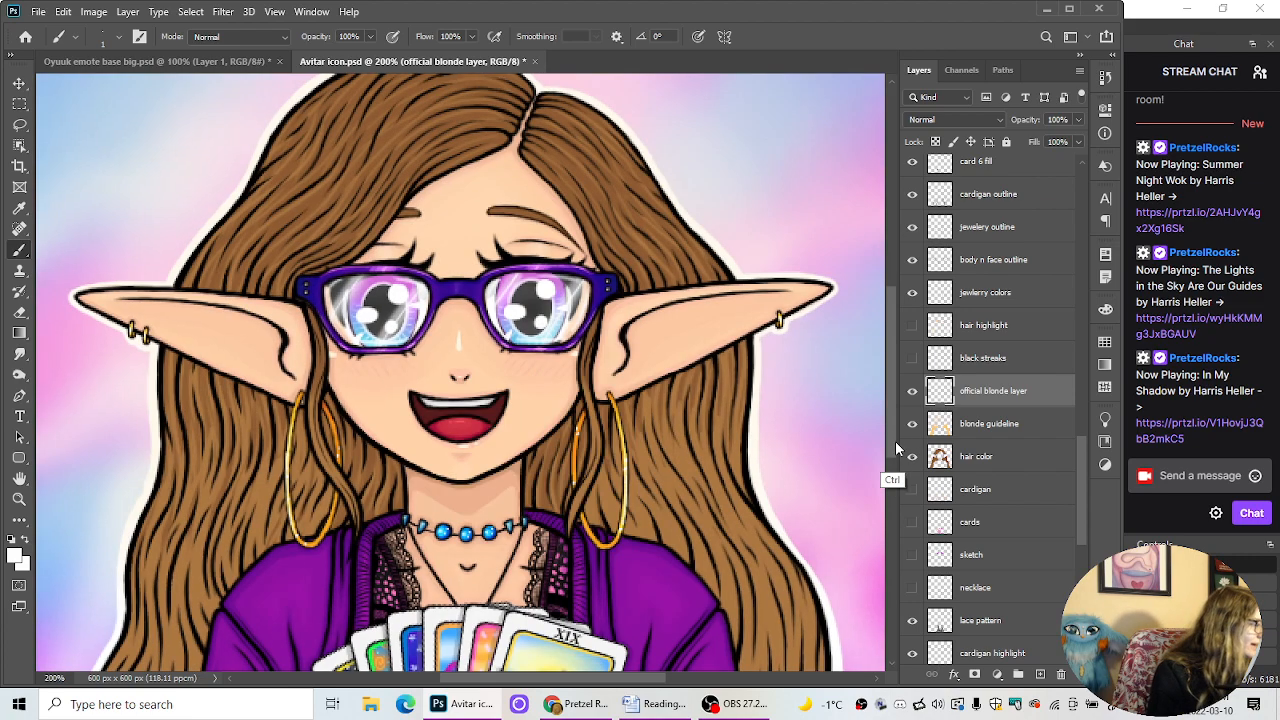
left_click(911, 424)
left_click(911, 427)
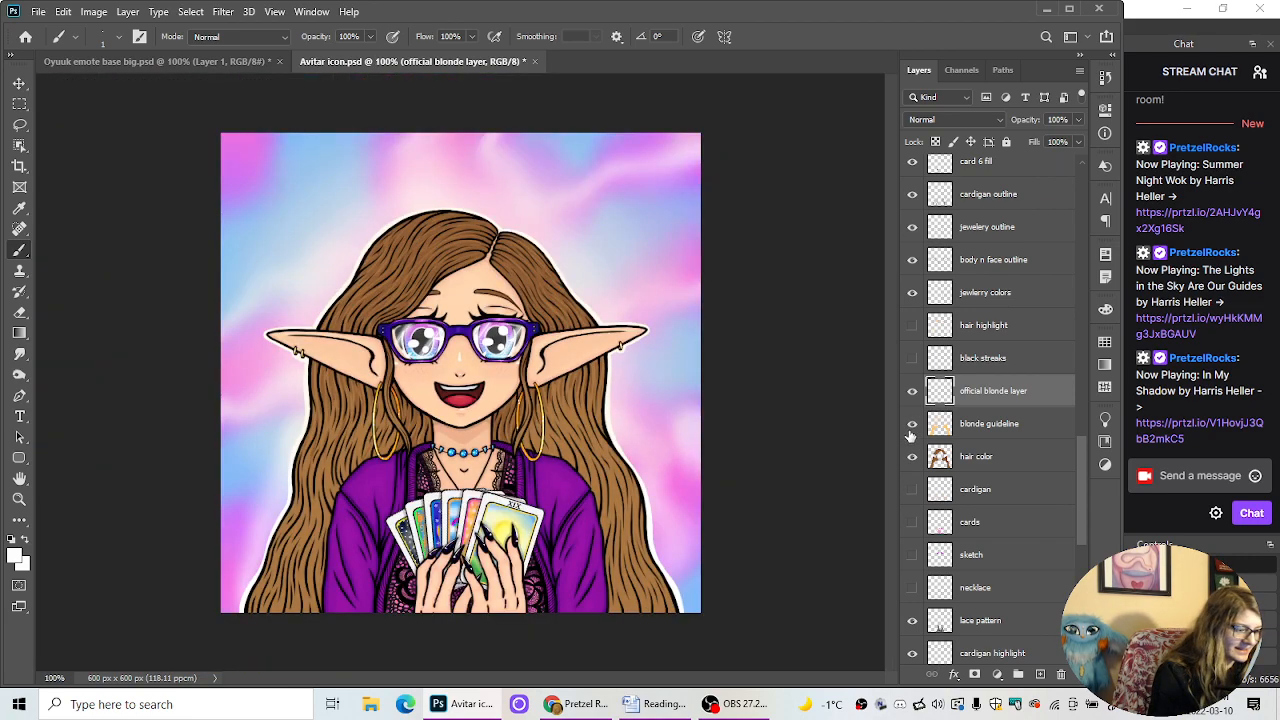
left_click(980, 436)
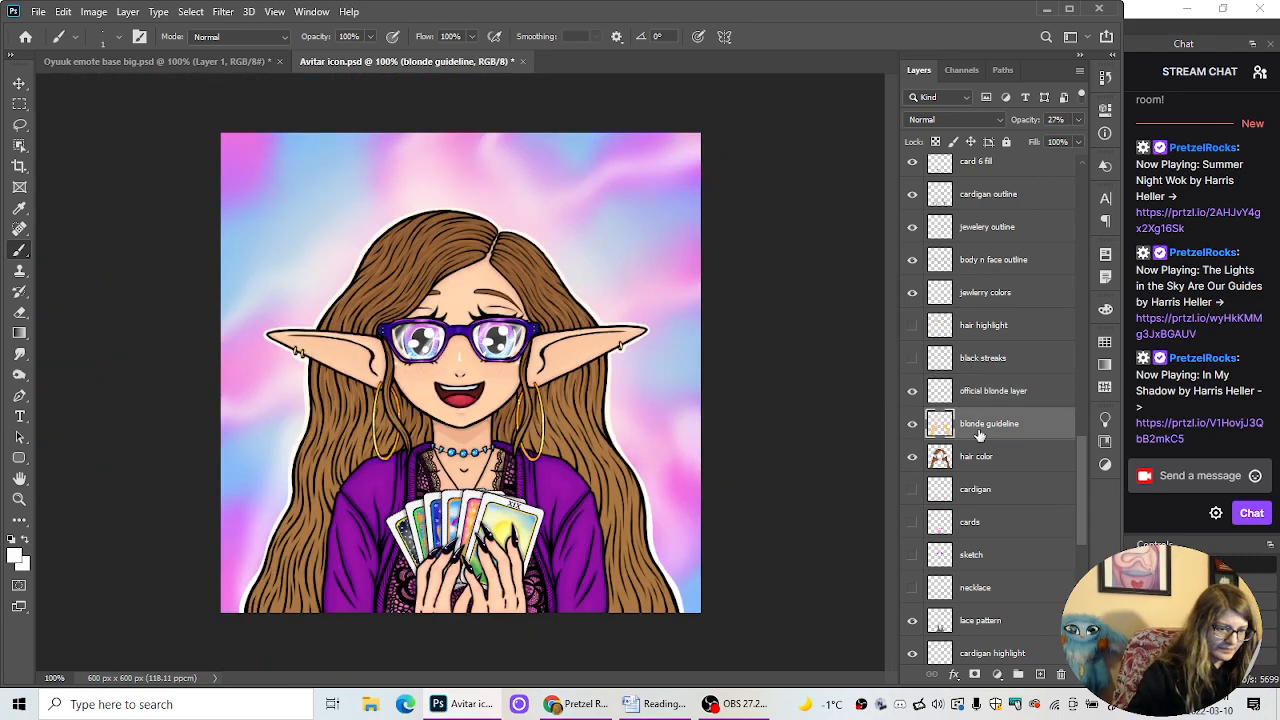
right_click(980, 436)
left_click(822, 36)
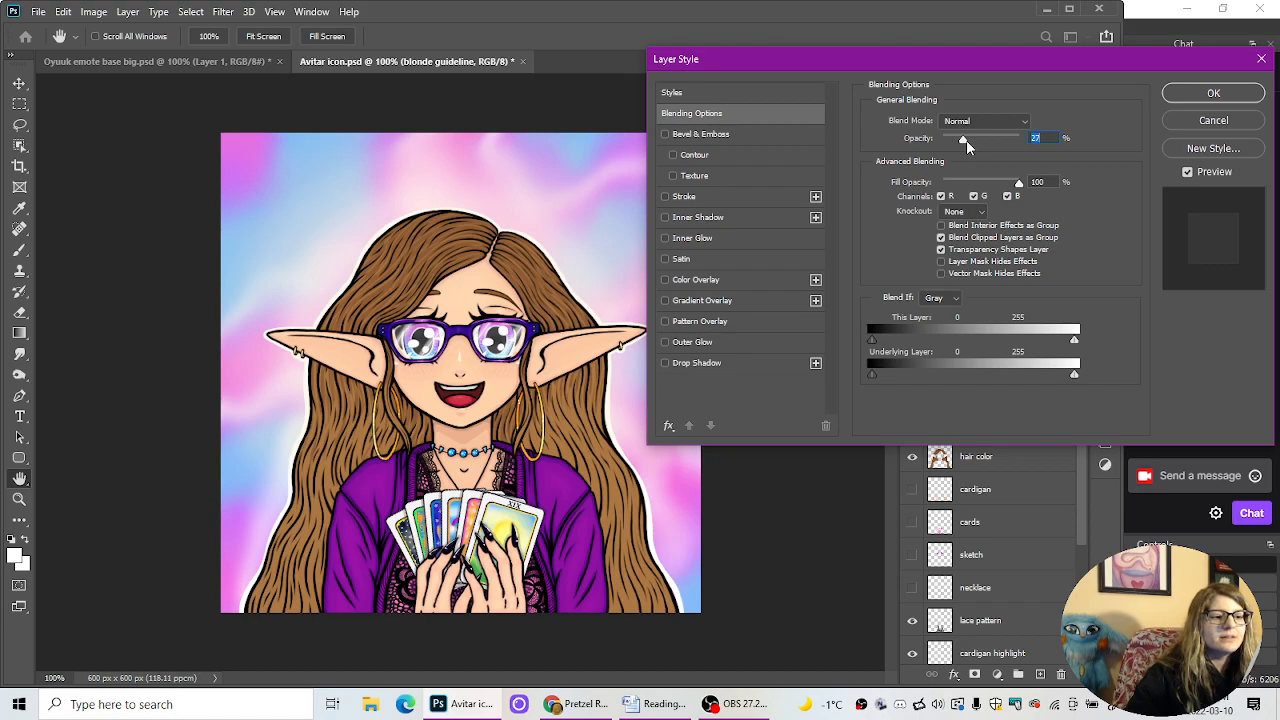
left_click_drag(966, 140, 1030, 167)
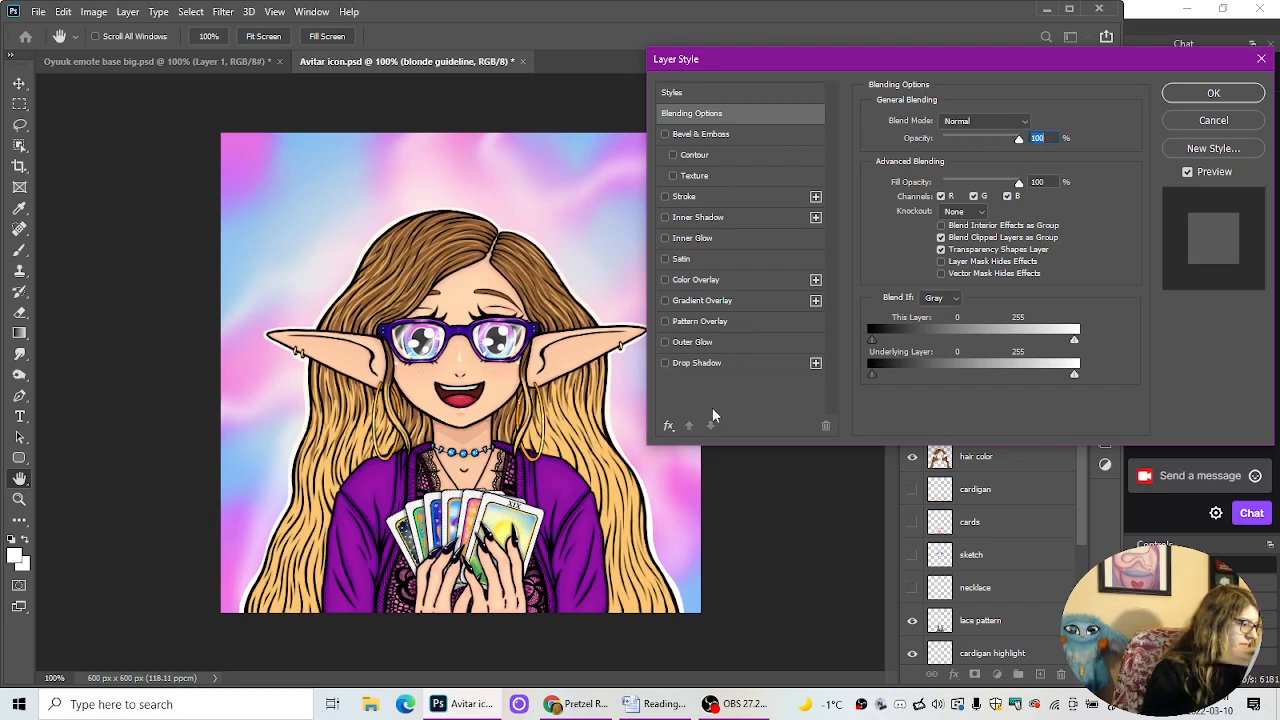
key("ctrl+plus")
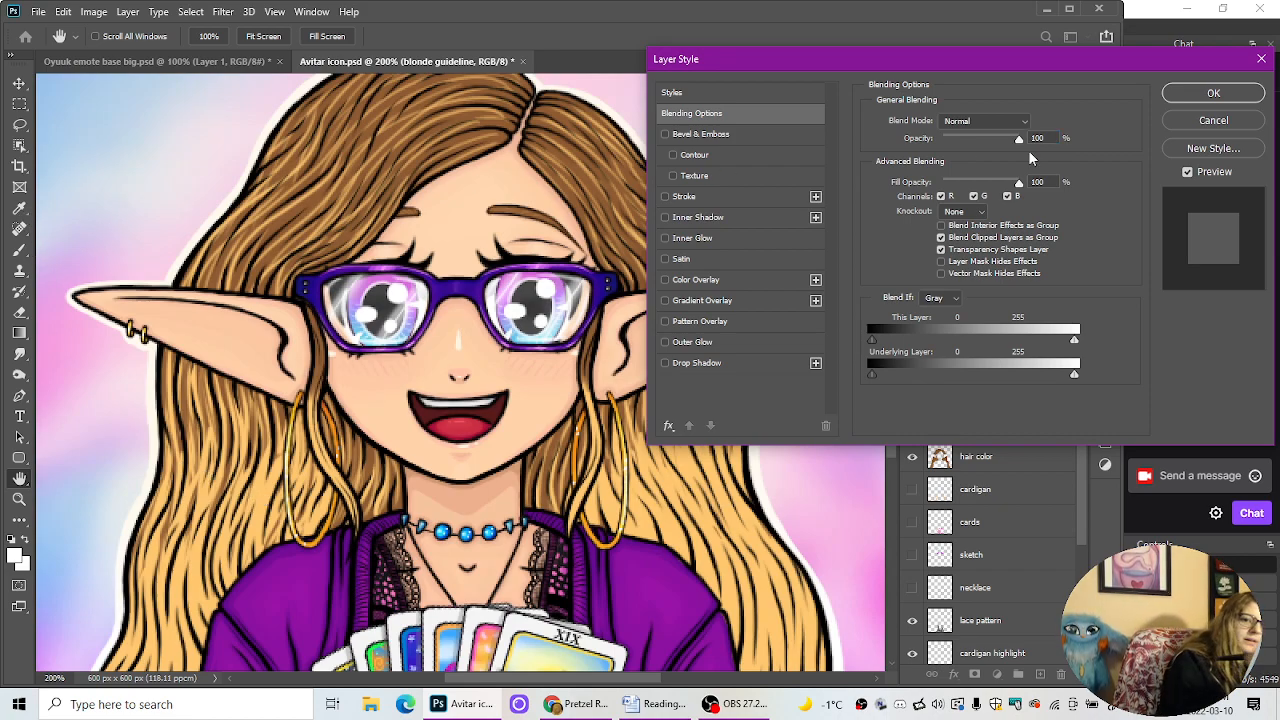
left_click(1212, 94)
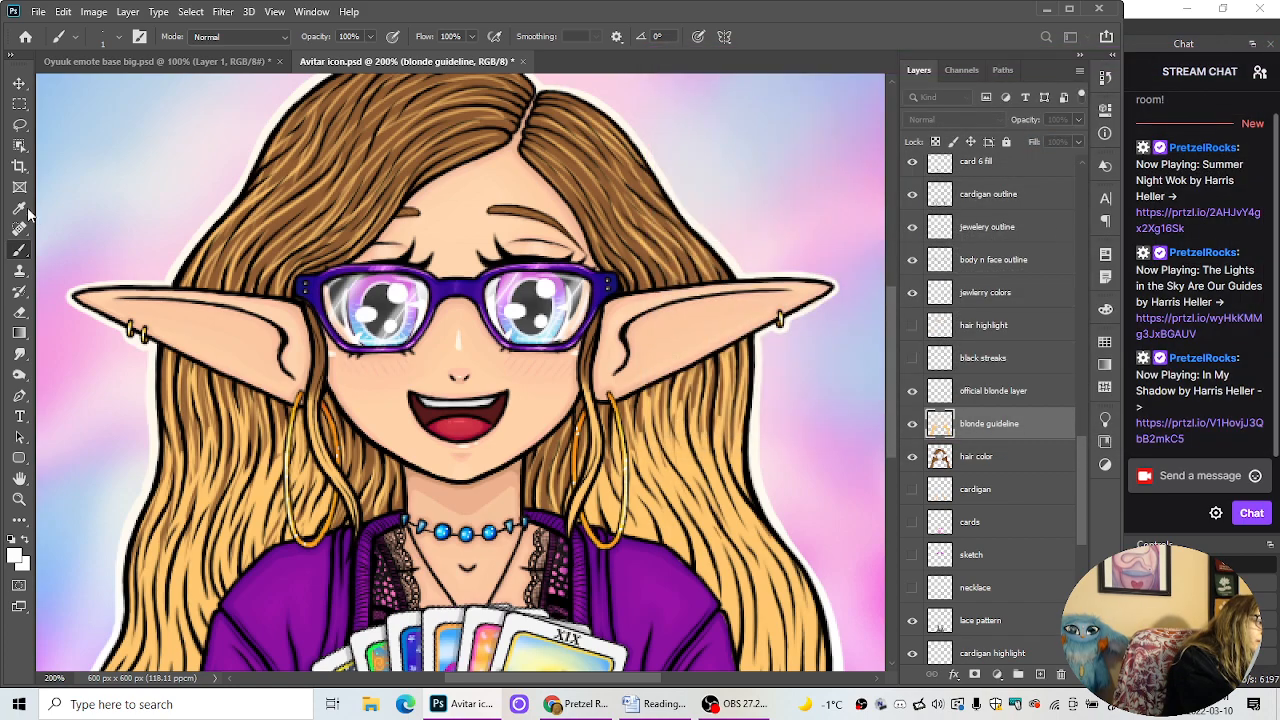
Step: Sample the light blonde from the hair beside the left hoop earring as the color for the Brush tool
right_click(28, 213)
left_click(100, 211)
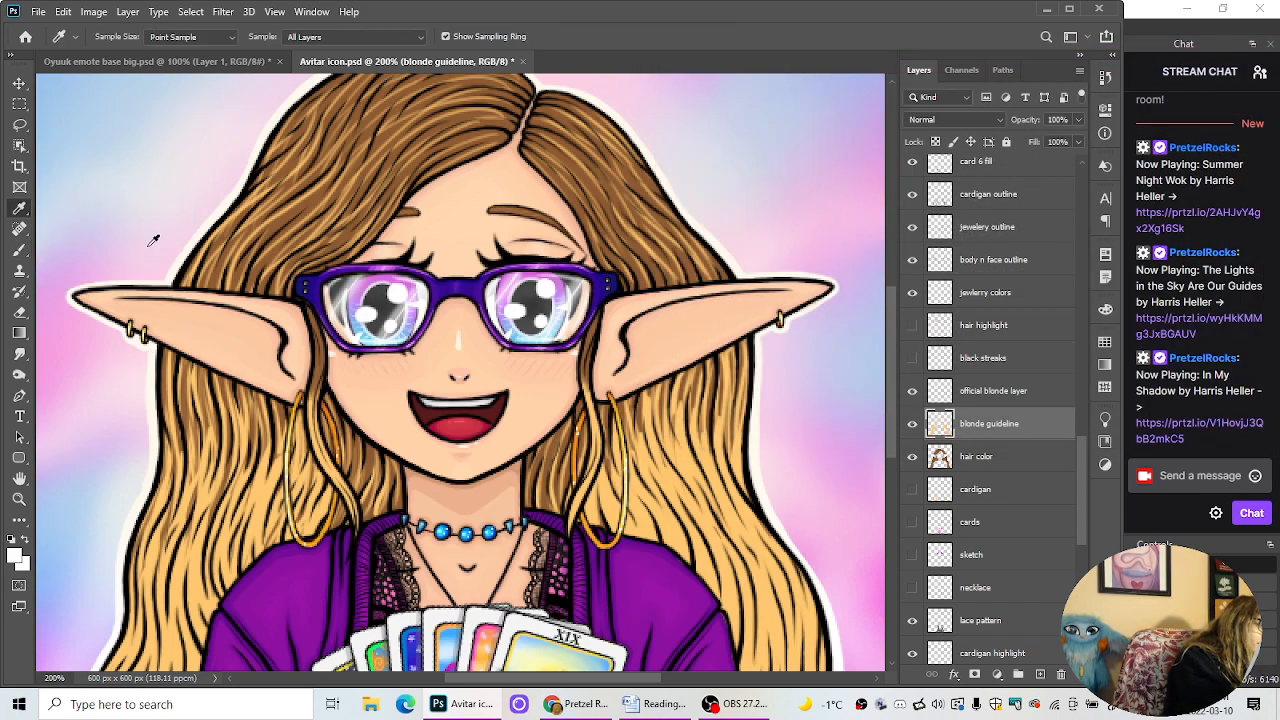
left_click(264, 490)
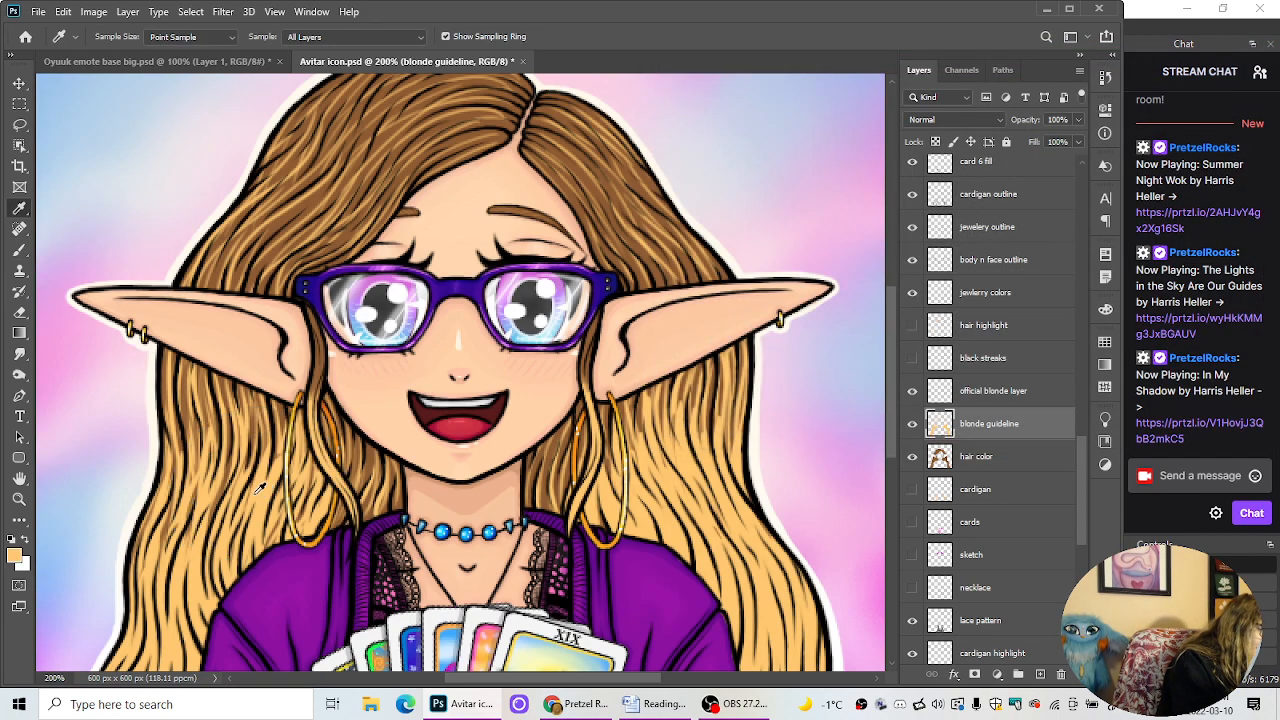
left_click(20, 251)
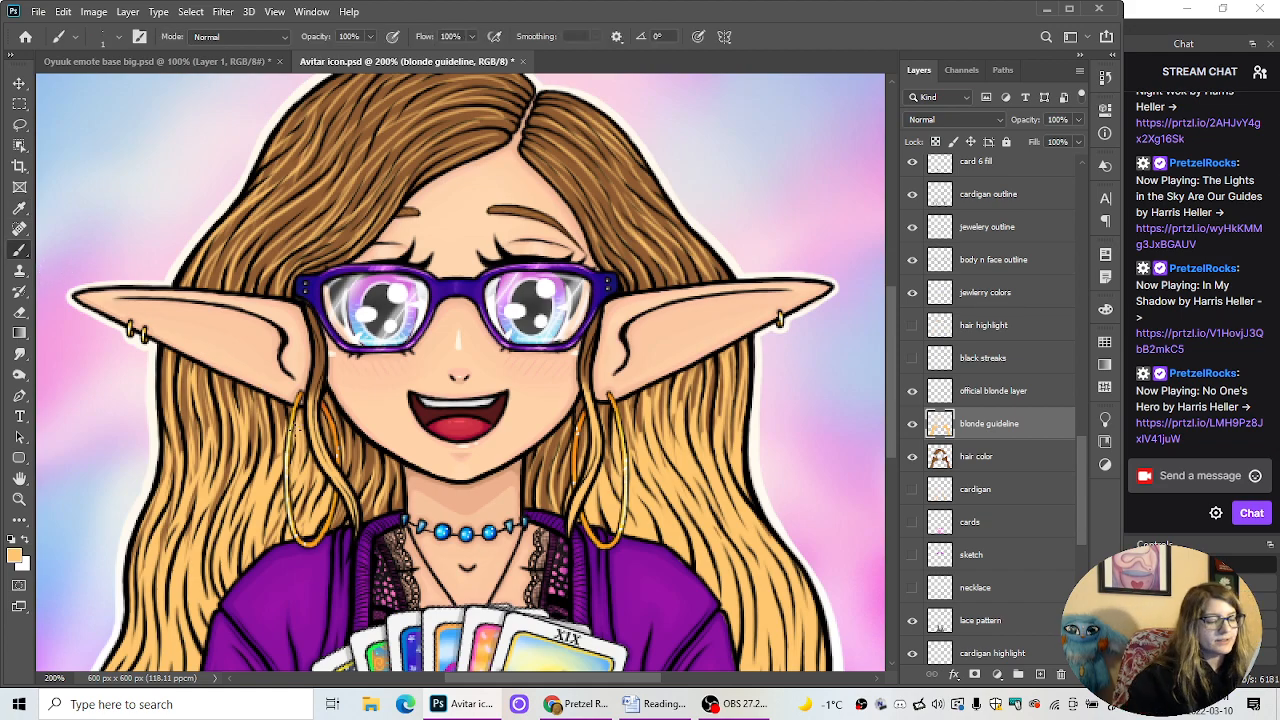
left_click(998, 396)
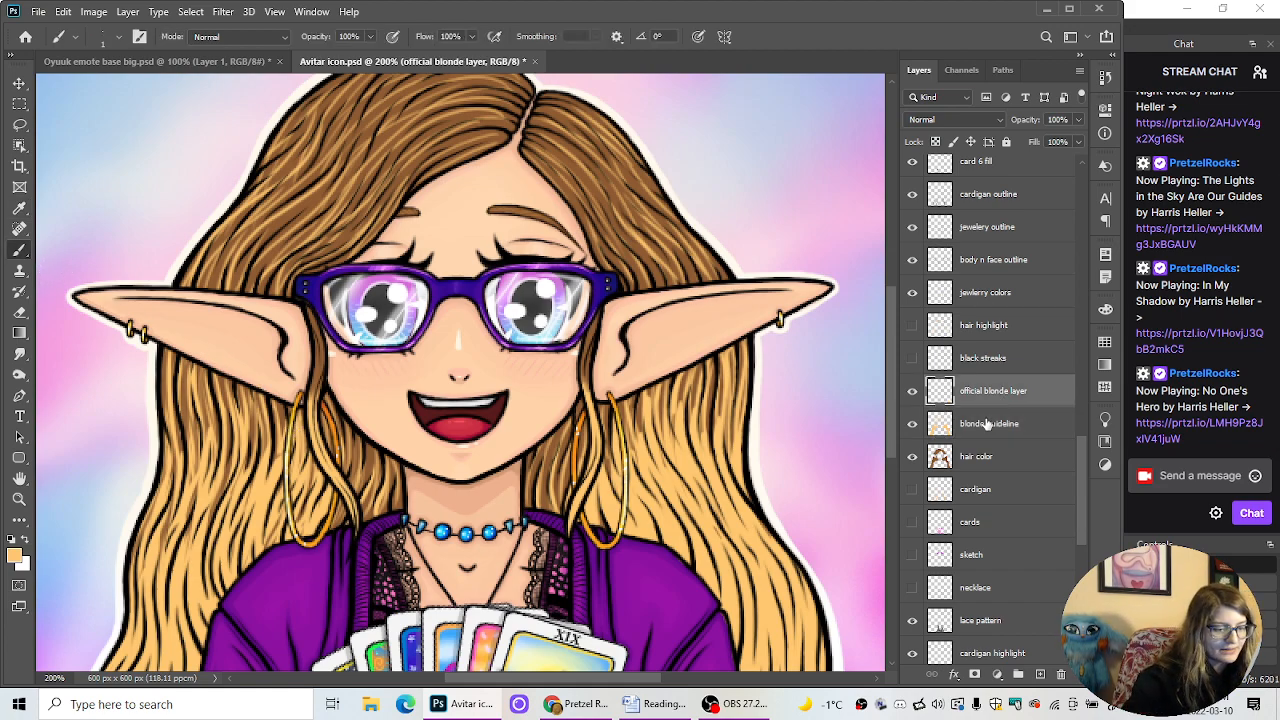
Step: Lower the blonde guideline layer's opacity to 46% in its blending options
right_click(987, 424)
right_click(995, 432)
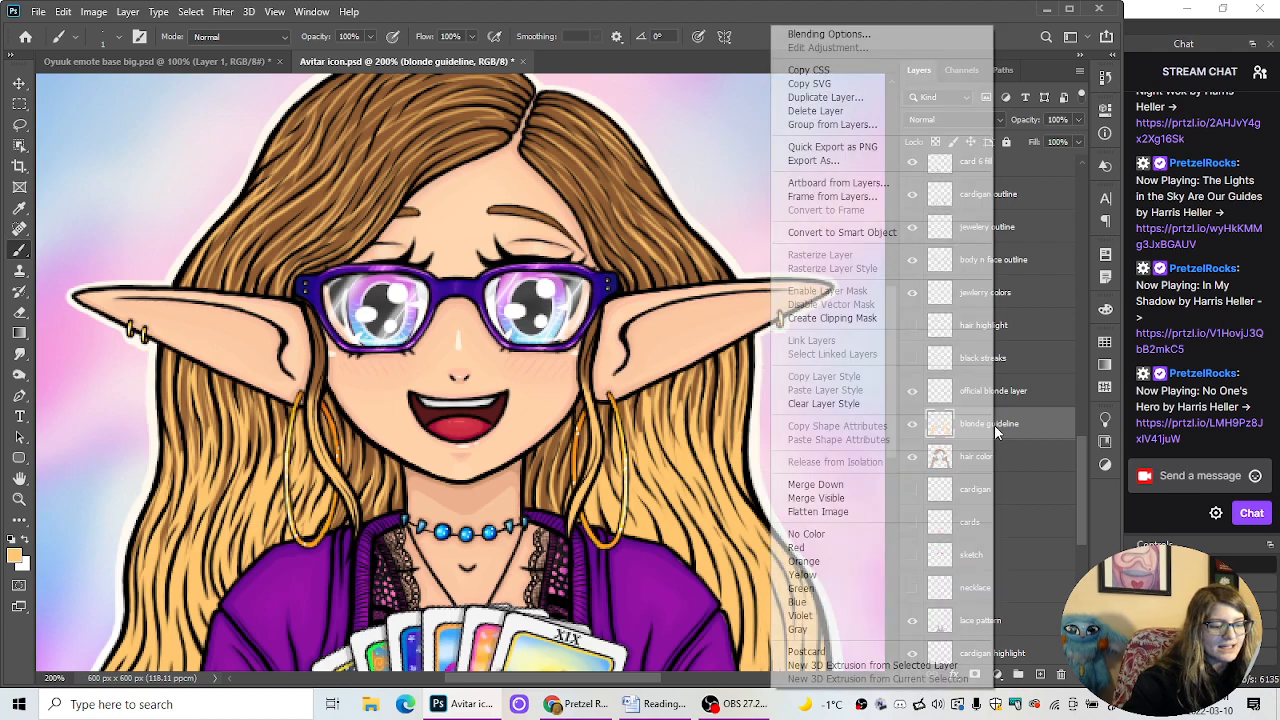
left_click(815, 34)
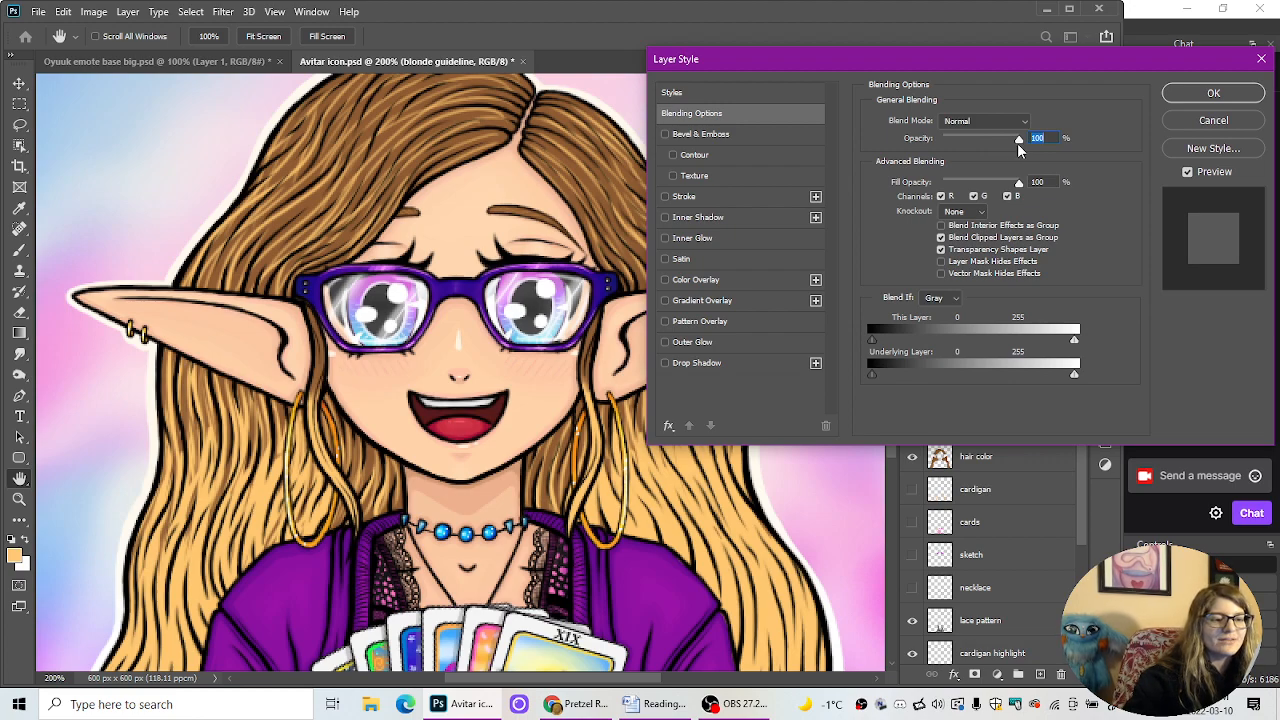
left_click_drag(1019, 148, 978, 146)
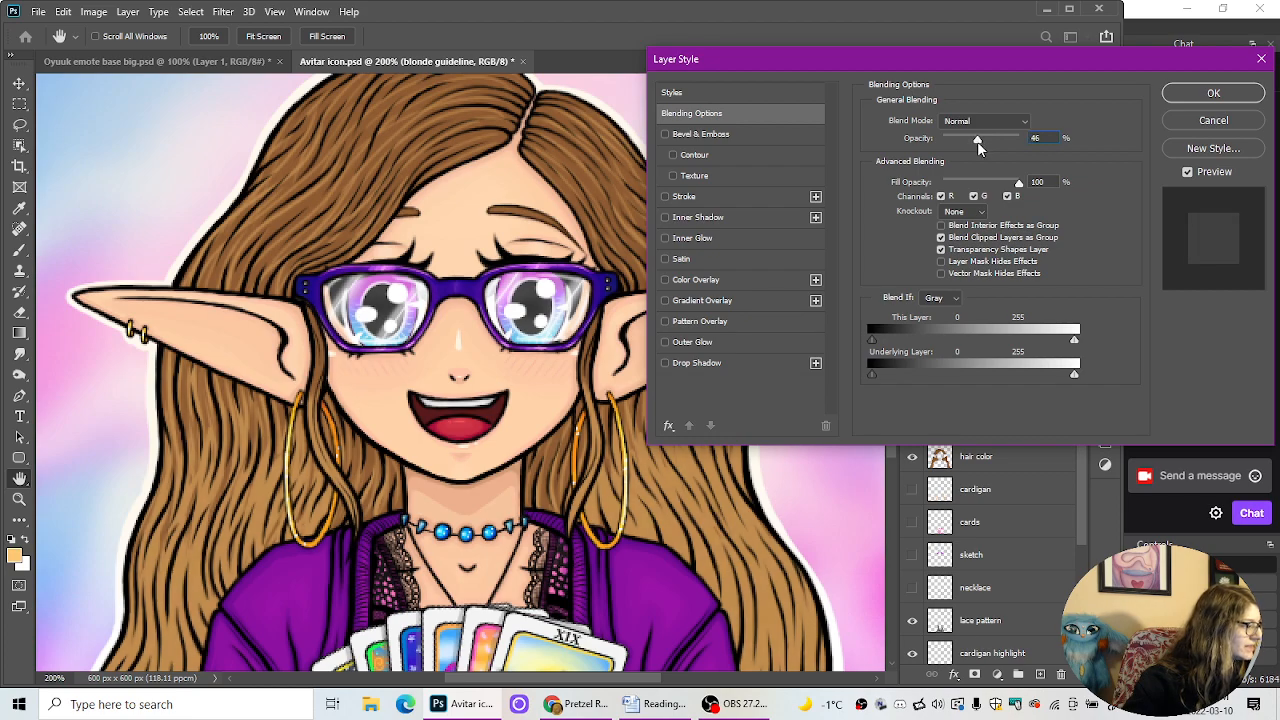
left_click(1213, 93)
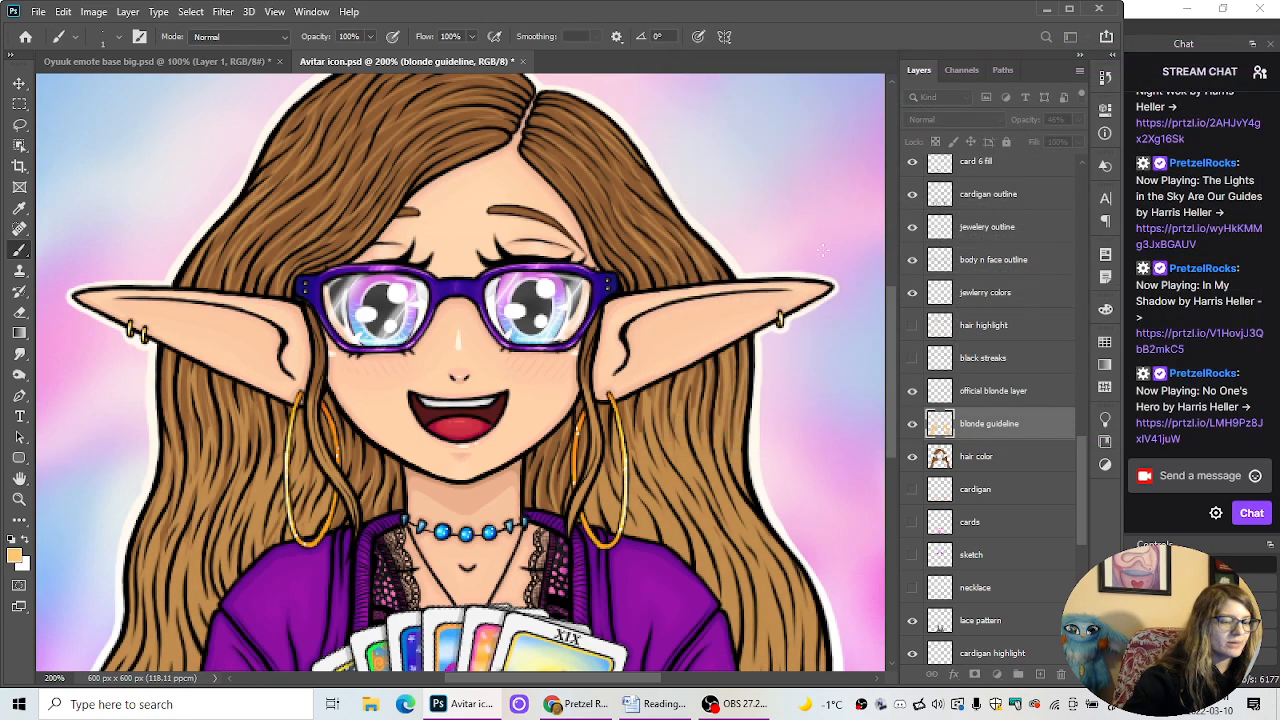
Step: On the official blonde layer, paint the first blonde strokes over the right-hand hair tips with a 15 px brush
left_click(988, 392)
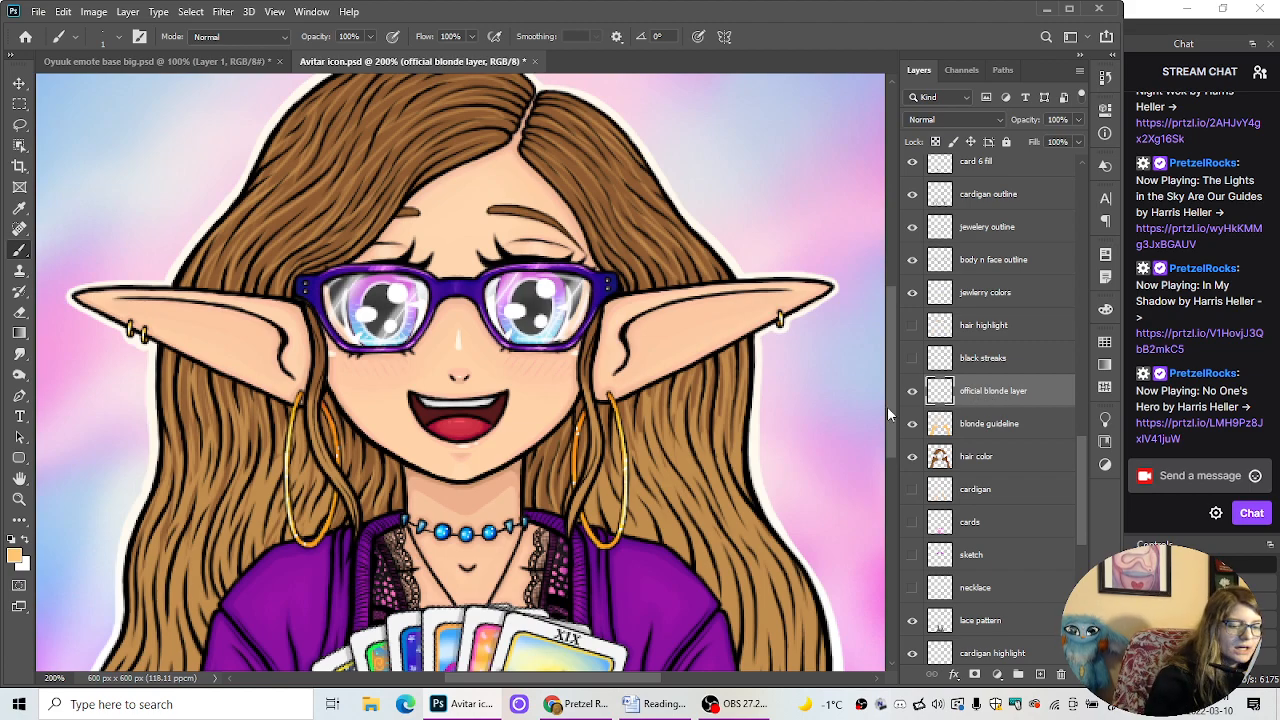
scroll(895, 458, "down", 2)
scroll(895, 458, "down", 5)
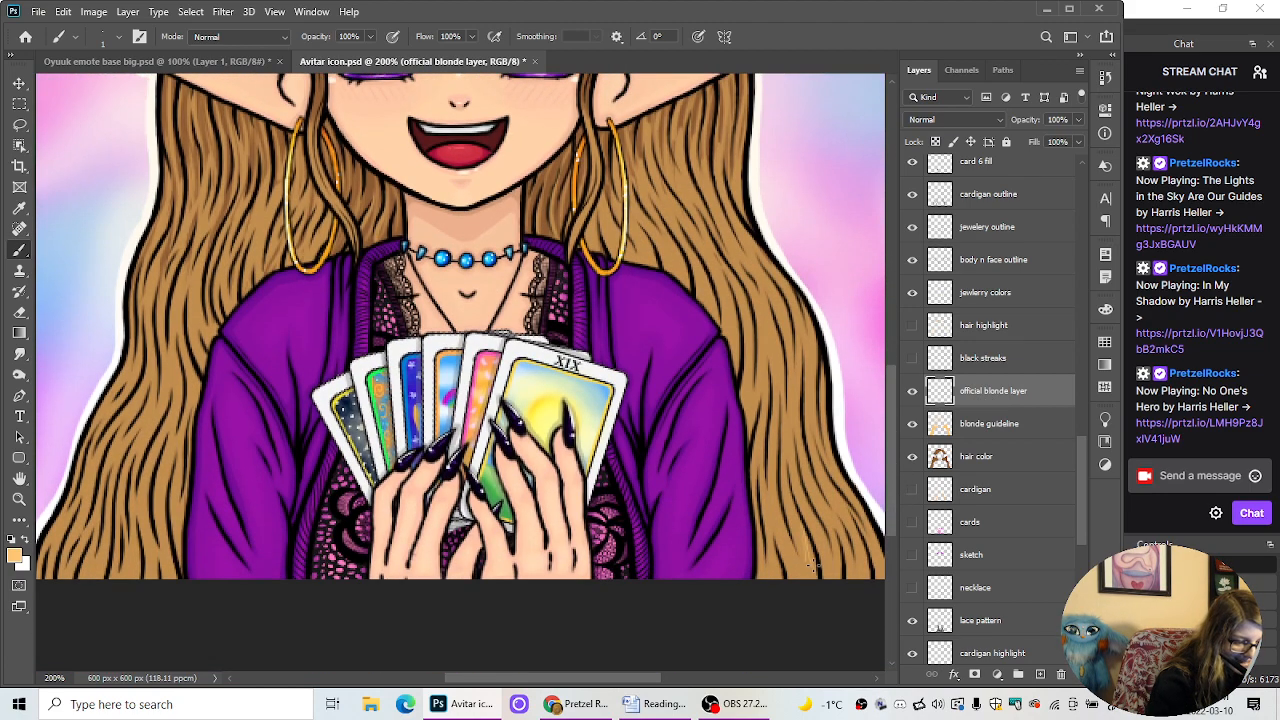
left_click(118, 37)
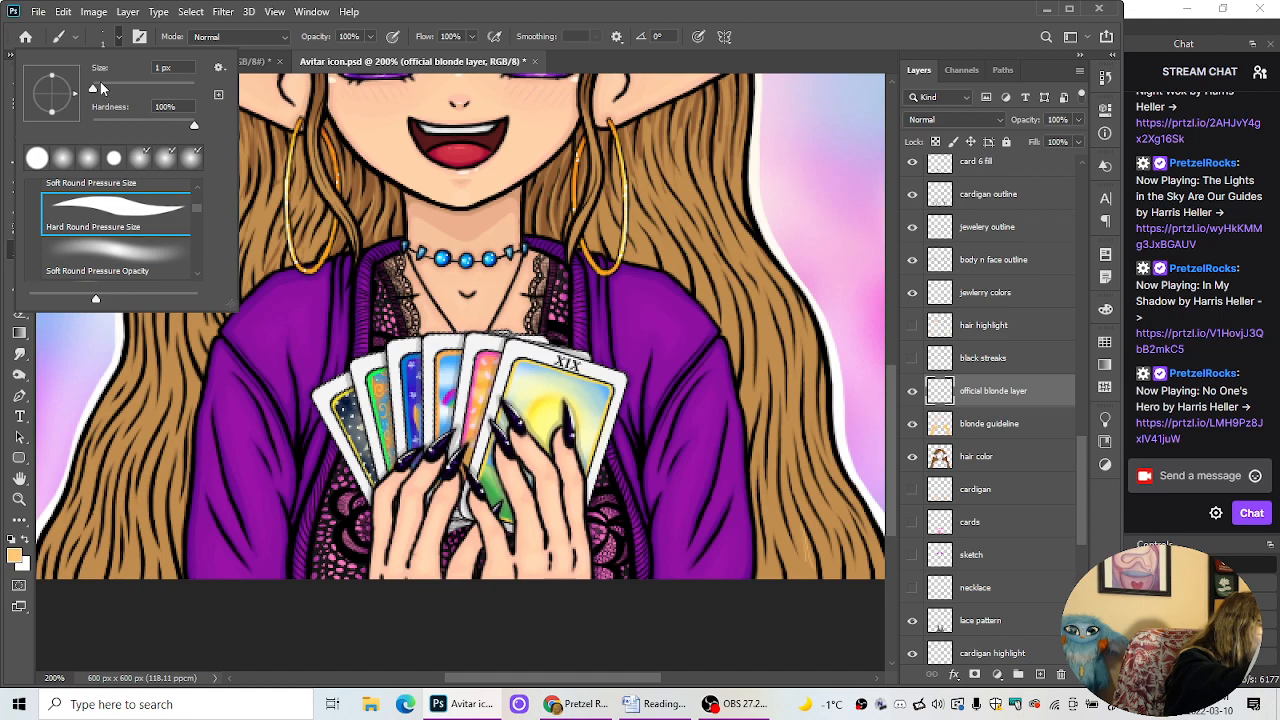
left_click(101, 86)
left_click(801, 438)
left_click_drag(786, 452, 800, 571)
mouse_move(808, 480)
left_mouse_down()
mouse_move(813, 535)
mouse_move(793, 503)
mouse_move(773, 570)
left_mouse_up()
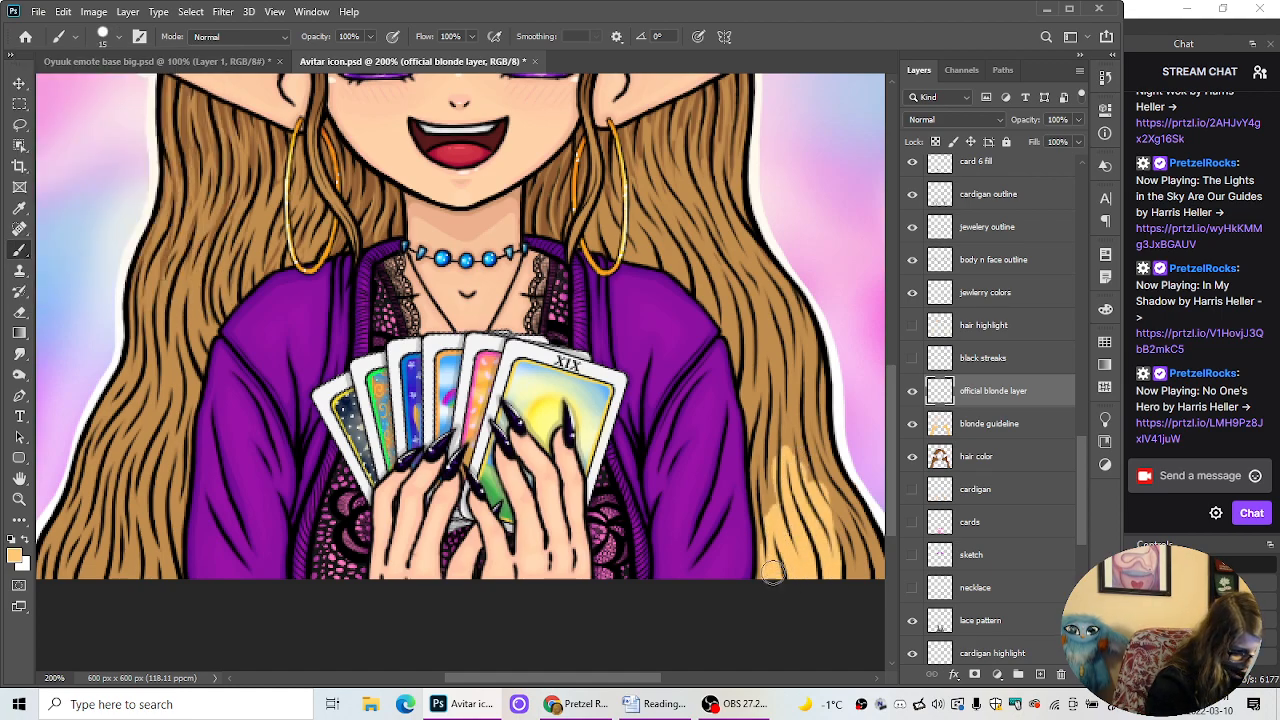
Step: Paint blonde across the lower right-hand hair, from the tips up to the middle of the cardigan sleeve
key("ctrl+plus")
left_click_drag(629, 679, 705, 679)
left_click_drag(891, 494, 892, 521)
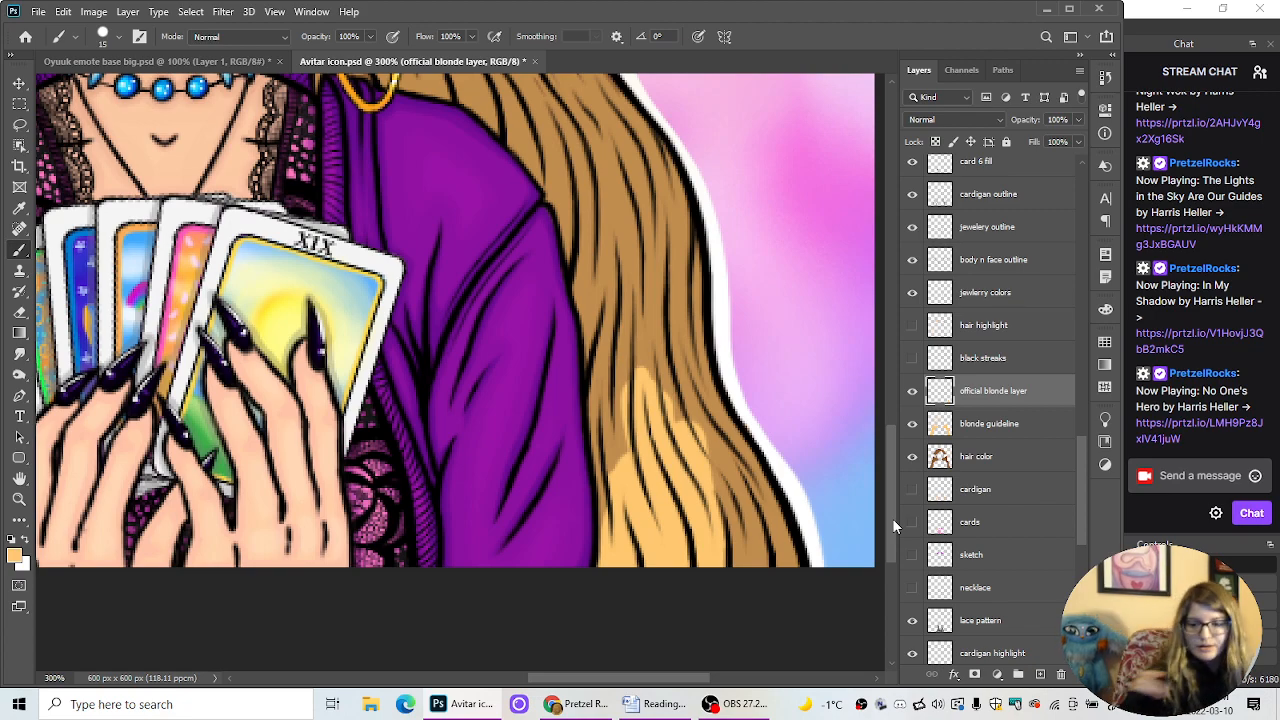
mouse_move(712, 470)
left_mouse_down()
mouse_move(734, 571)
mouse_move(740, 560)
left_mouse_up()
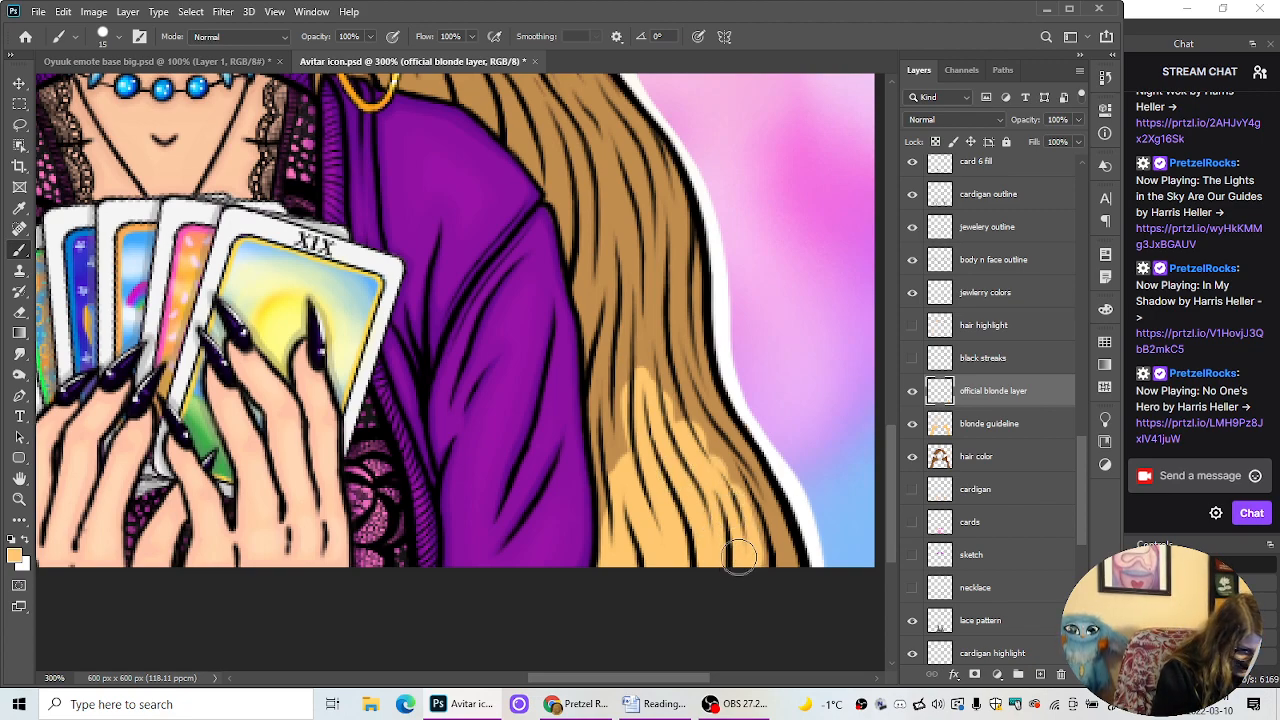
mouse_move(645, 468)
left_mouse_down()
mouse_move(612, 472)
mouse_move(615, 555)
mouse_move(620, 402)
mouse_move(606, 440)
mouse_move(630, 520)
left_mouse_up()
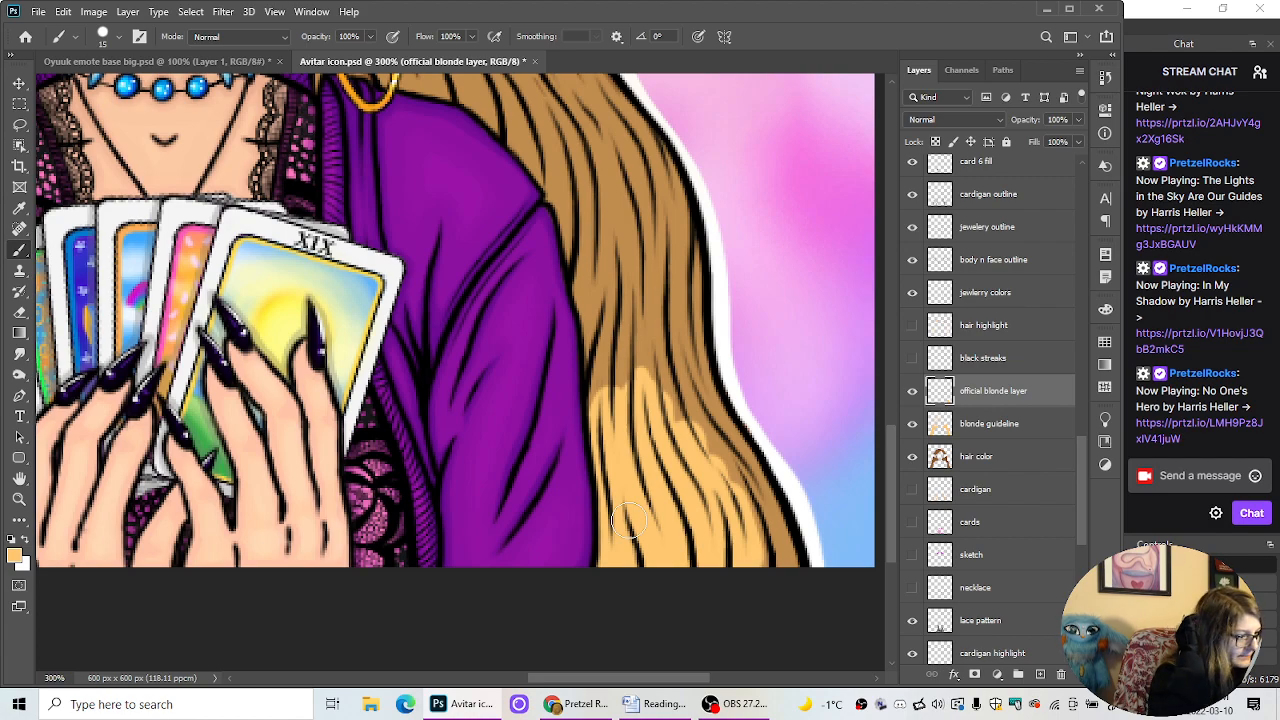
mouse_move(641, 357)
left_mouse_down()
mouse_move(616, 405)
mouse_move(612, 298)
mouse_move(598, 410)
left_mouse_up()
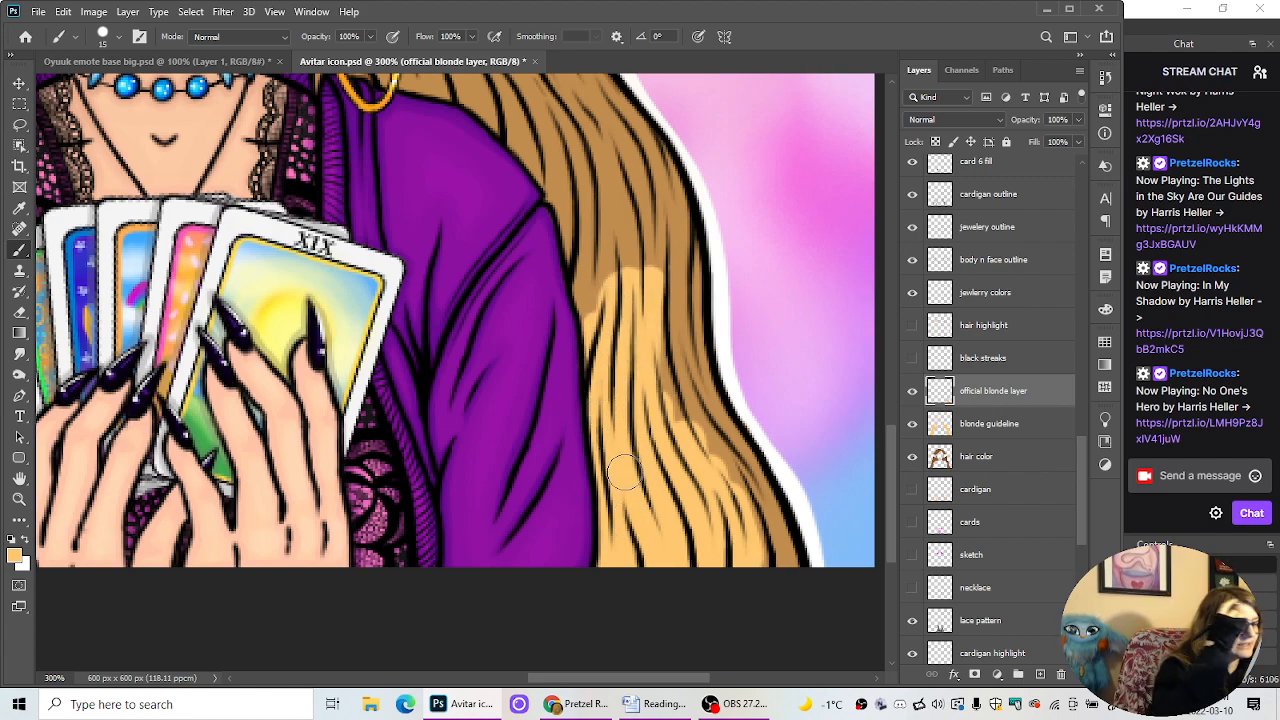
mouse_move(625, 478)
left_mouse_down()
mouse_move(670, 276)
mouse_move(664, 366)
mouse_move(699, 454)
mouse_move(680, 316)
mouse_move(727, 470)
mouse_move(692, 400)
mouse_move(735, 512)
left_mouse_up()
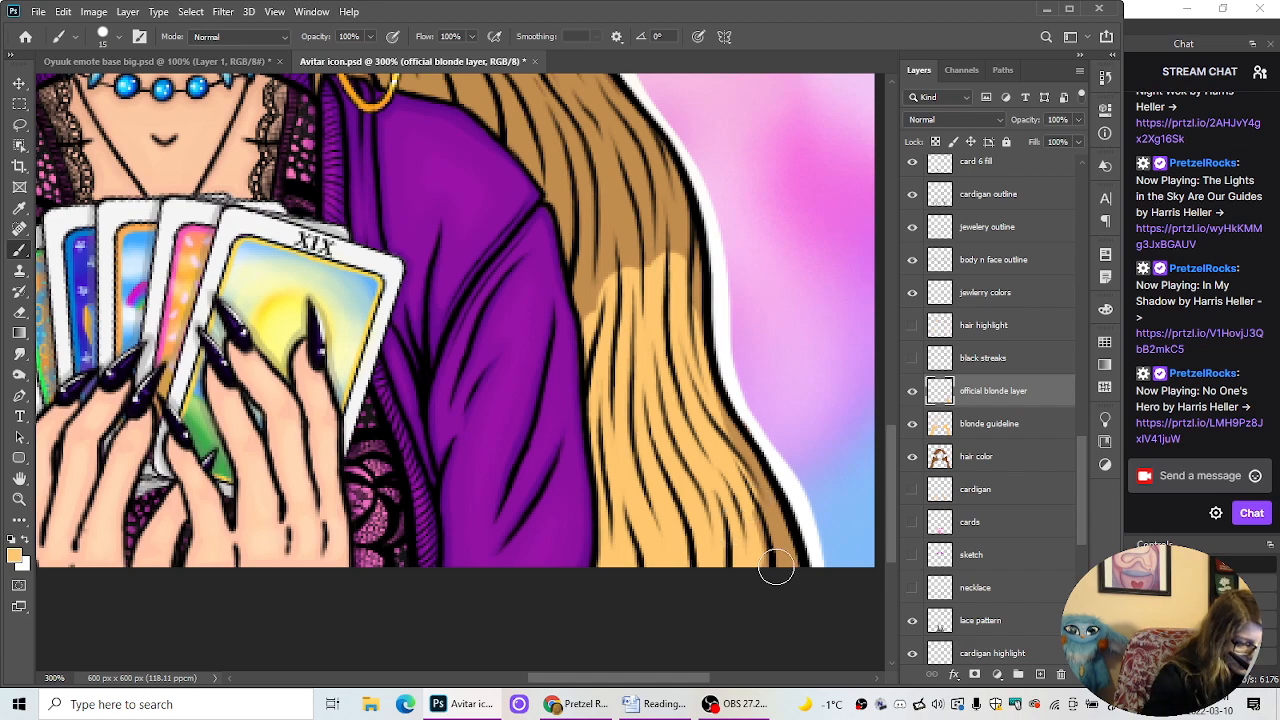
left_click_drag(776, 568, 759, 521)
Step: Fill the remaining brown strip along the outer edge of the lower right-hand hair with blonde
key("ctrl+plus")
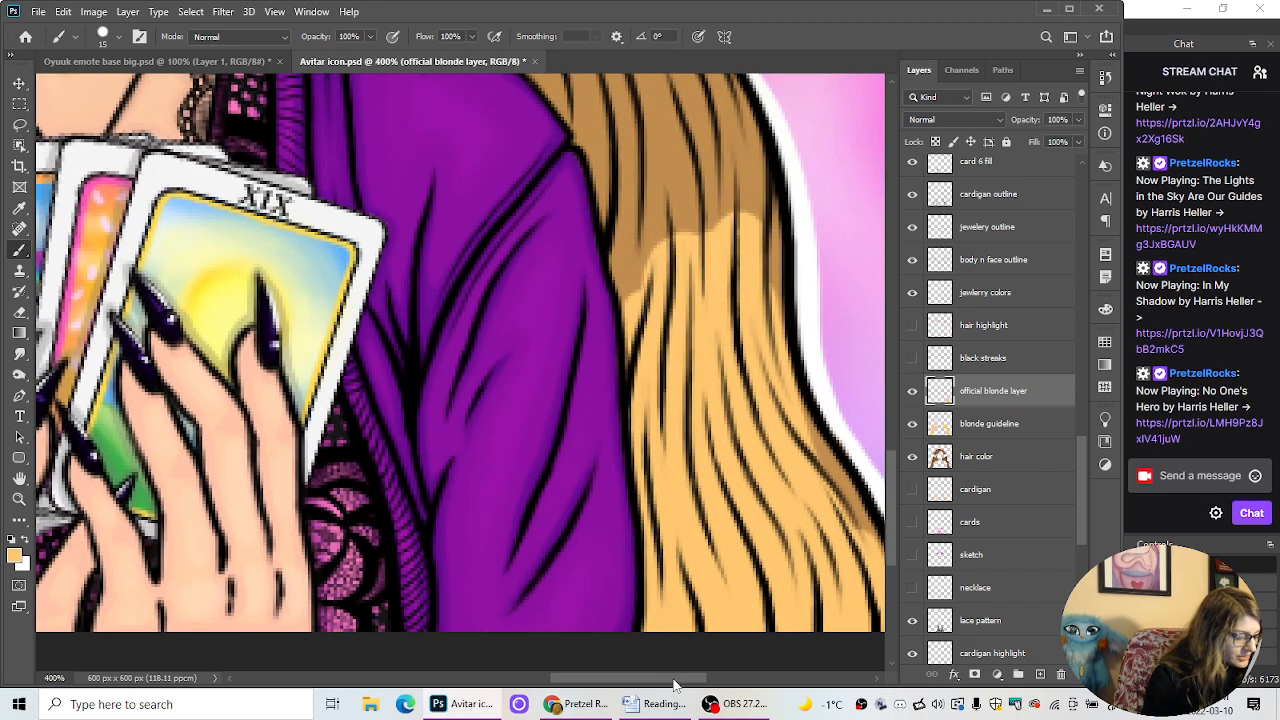
scroll(780, 500, "right", 3)
left_click_drag(891, 512, 894, 541)
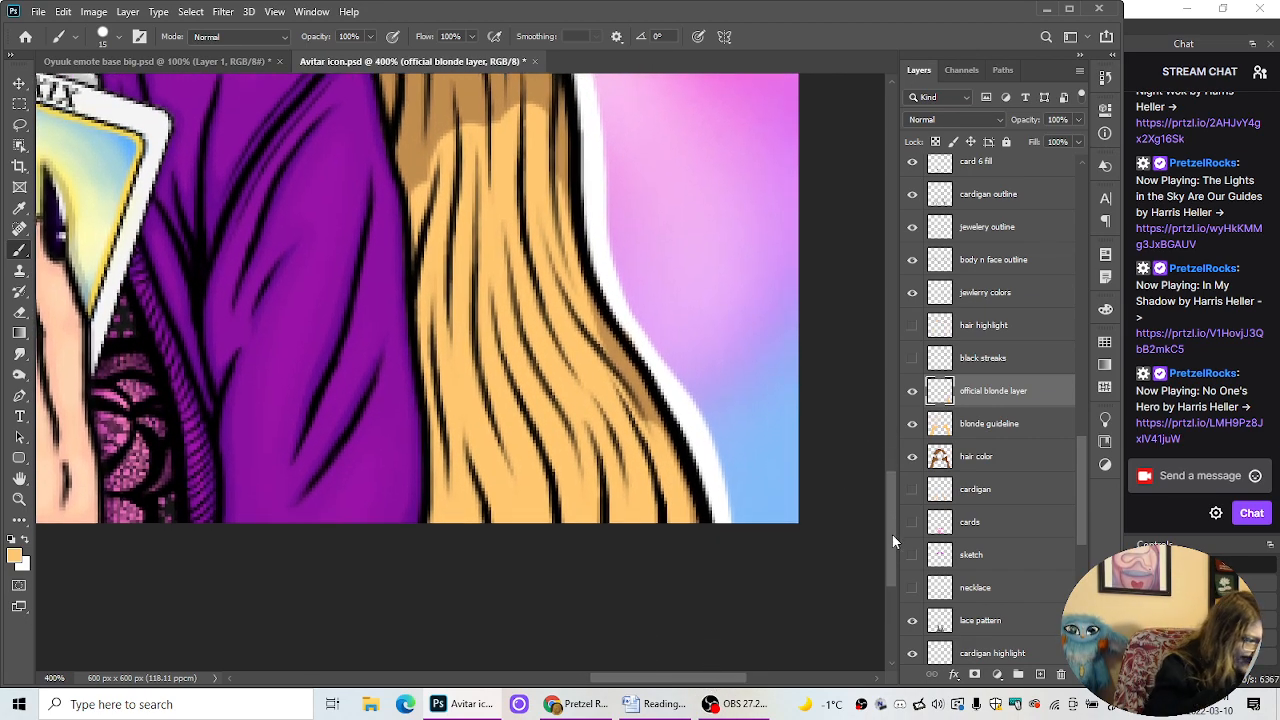
mouse_move(632, 400)
left_mouse_down()
mouse_move(630, 385)
mouse_move(686, 529)
mouse_move(675, 482)
left_mouse_up()
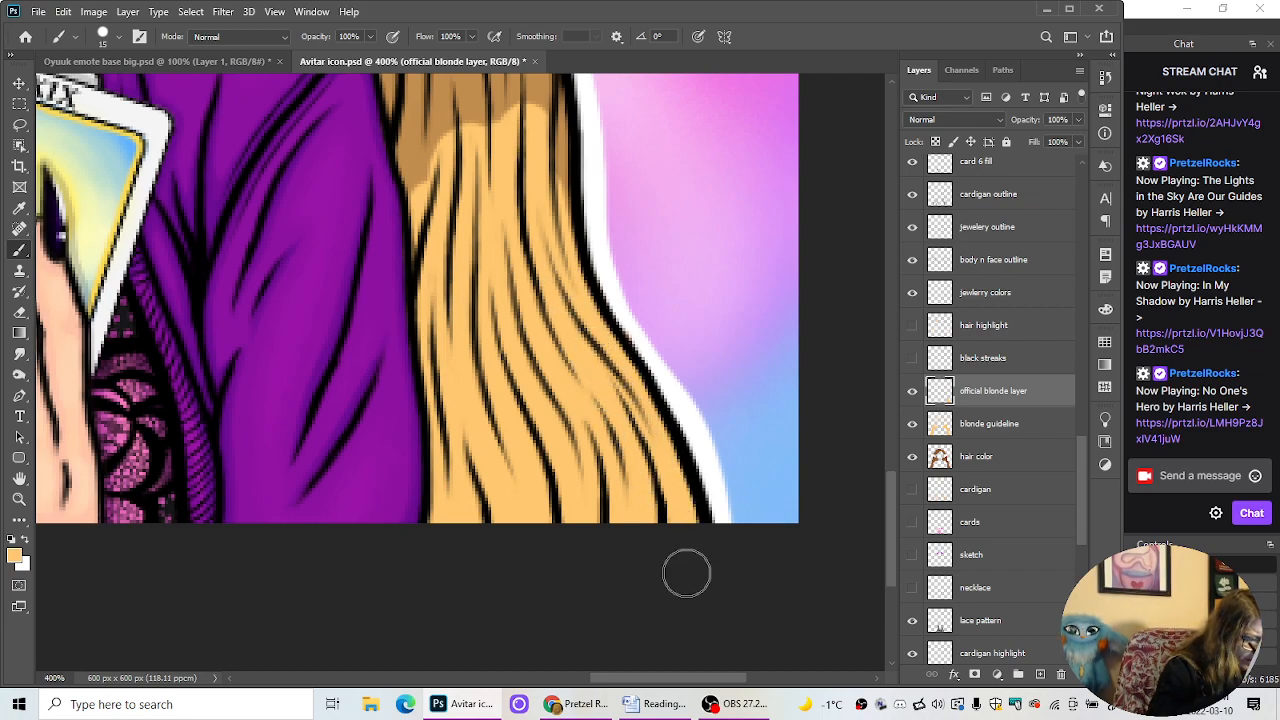
mouse_move(538, 196)
left_mouse_down()
mouse_move(545, 115)
mouse_move(548, 280)
left_mouse_up()
Step: Extend the blonde up the right-hand hair alongside the sleeve to the cardigan shoulder
left_click_drag(889, 502, 895, 467)
left_click_drag(413, 384, 418, 410)
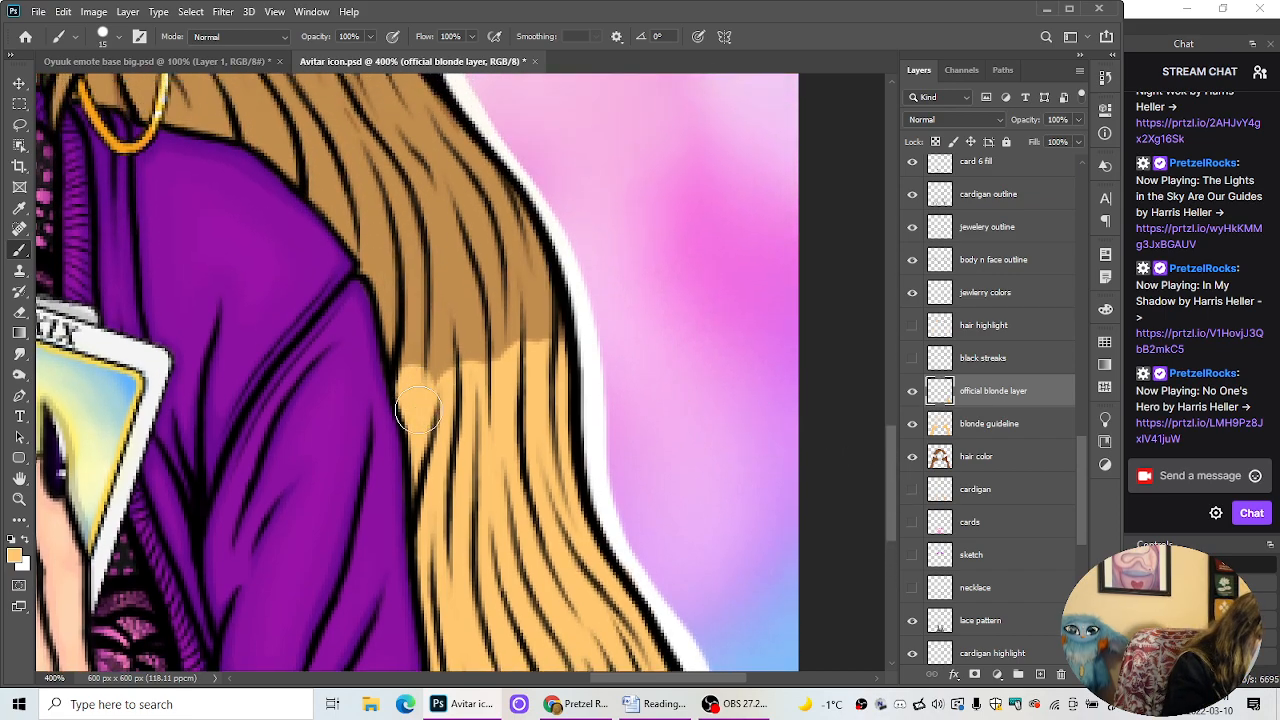
mouse_move(432, 480)
left_mouse_down()
mouse_move(457, 310)
mouse_move(444, 322)
mouse_move(467, 280)
mouse_move(506, 255)
mouse_move(501, 273)
mouse_move(529, 290)
mouse_move(547, 355)
mouse_move(521, 247)
mouse_move(542, 322)
left_mouse_up()
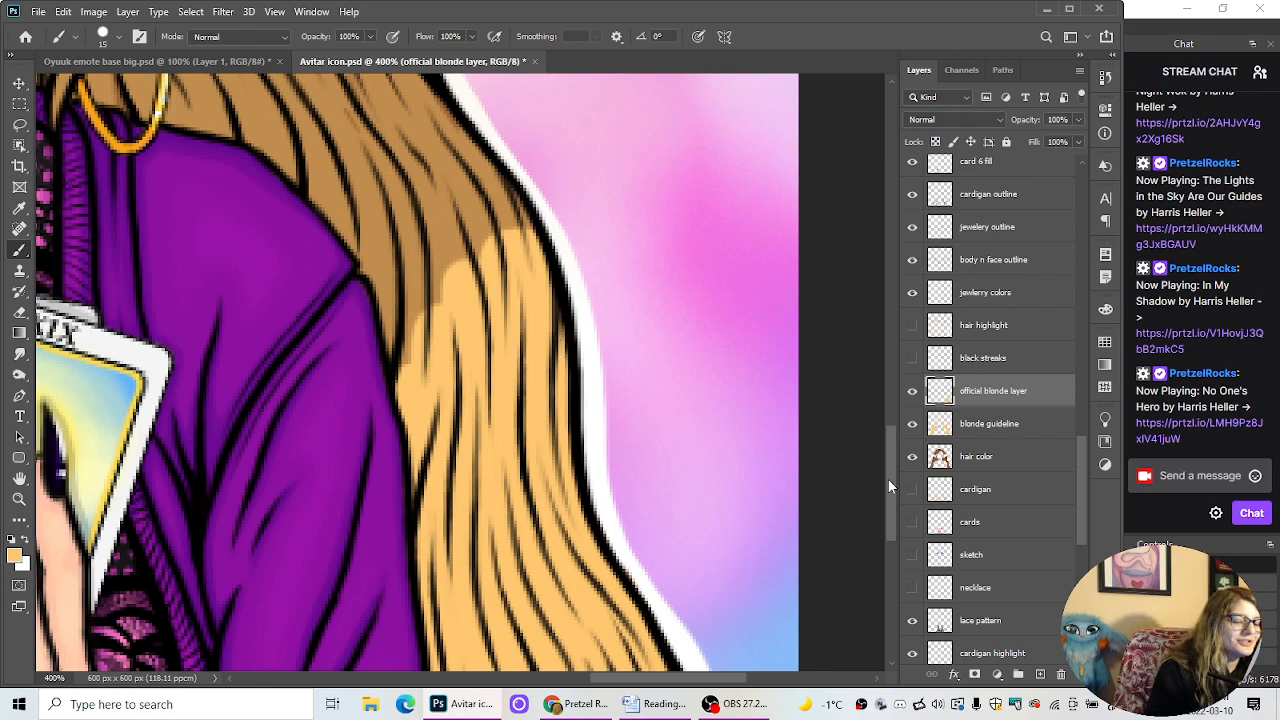
scroll(890, 474, "up", 3)
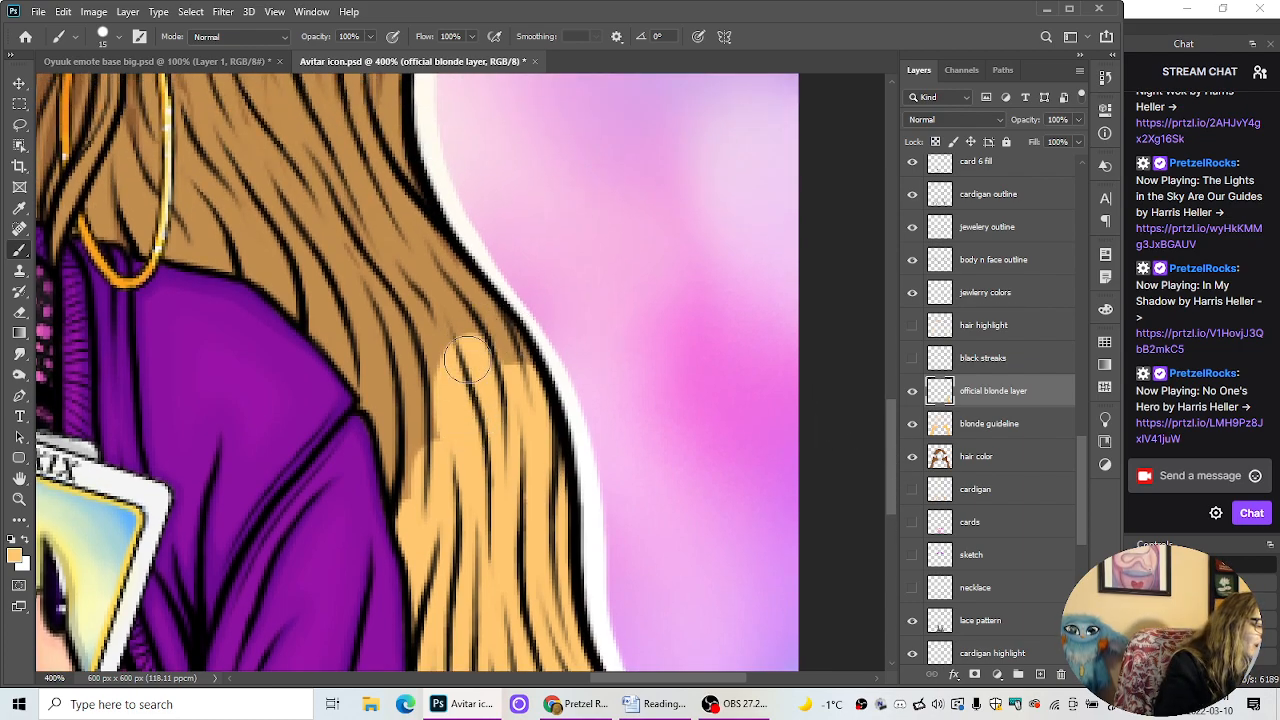
mouse_move(466, 360)
left_mouse_down()
mouse_move(418, 368)
mouse_move(405, 393)
mouse_move(418, 503)
mouse_move(374, 380)
mouse_move(392, 387)
mouse_move(455, 334)
mouse_move(467, 340)
mouse_move(438, 264)
mouse_move(517, 383)
mouse_move(489, 324)
mouse_move(498, 354)
mouse_move(493, 408)
left_mouse_up()
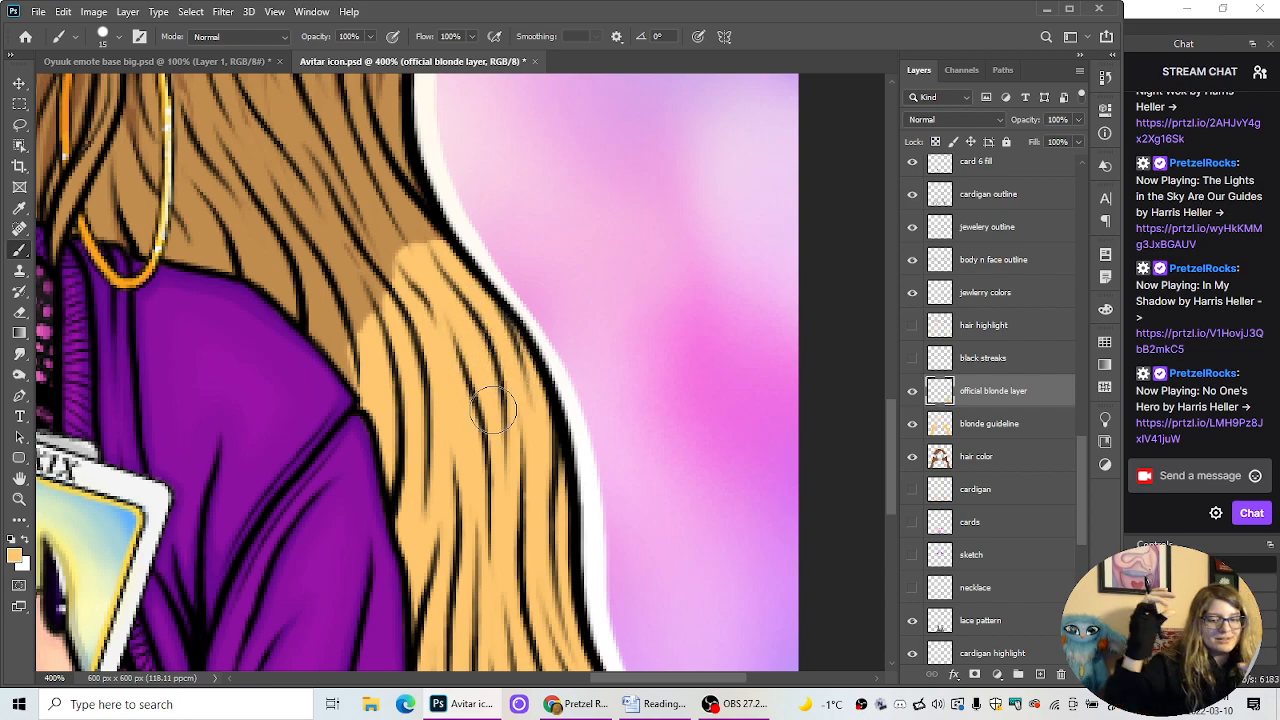
Step: Continue the blonde above the right cardigan shoulder, ending in a slanted edge toward the hoop earring
left_click_drag(718, 684, 658, 684)
mouse_move(714, 333)
left_mouse_down()
mouse_move(705, 248)
mouse_move(690, 300)
mouse_move(665, 282)
mouse_move(650, 292)
mouse_move(714, 385)
left_mouse_up()
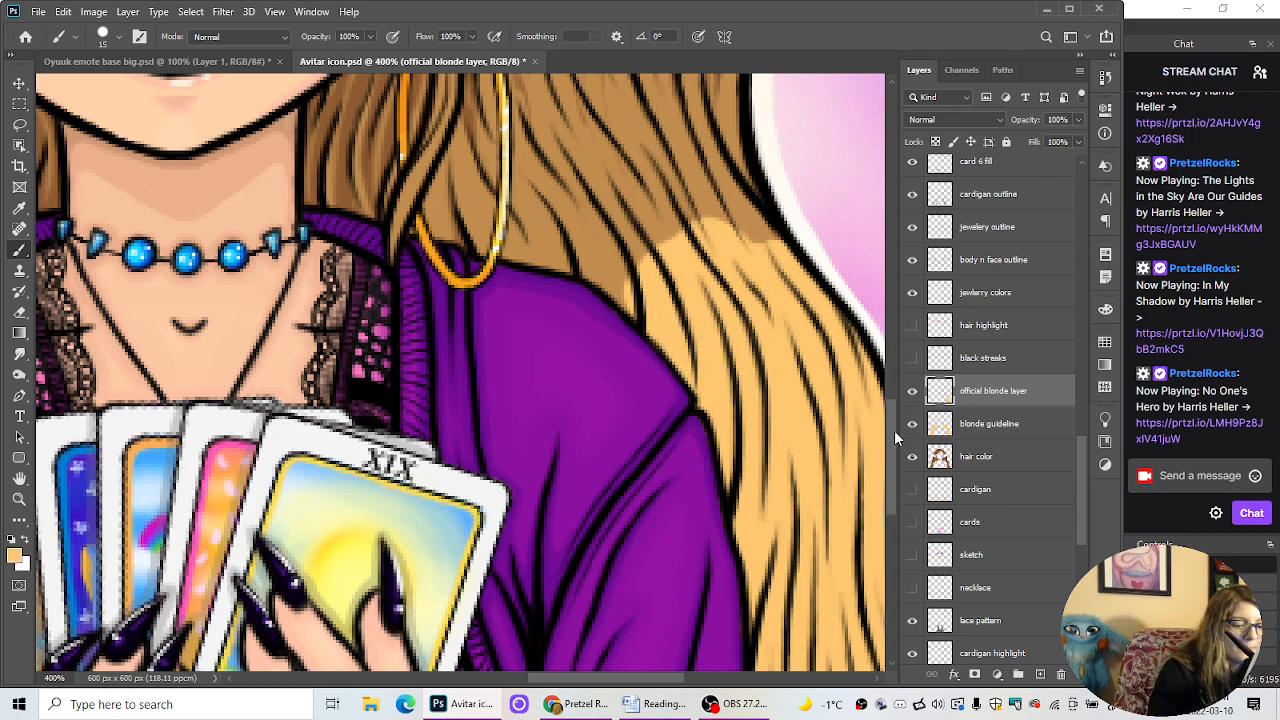
scroll(894, 430, "up", 3)
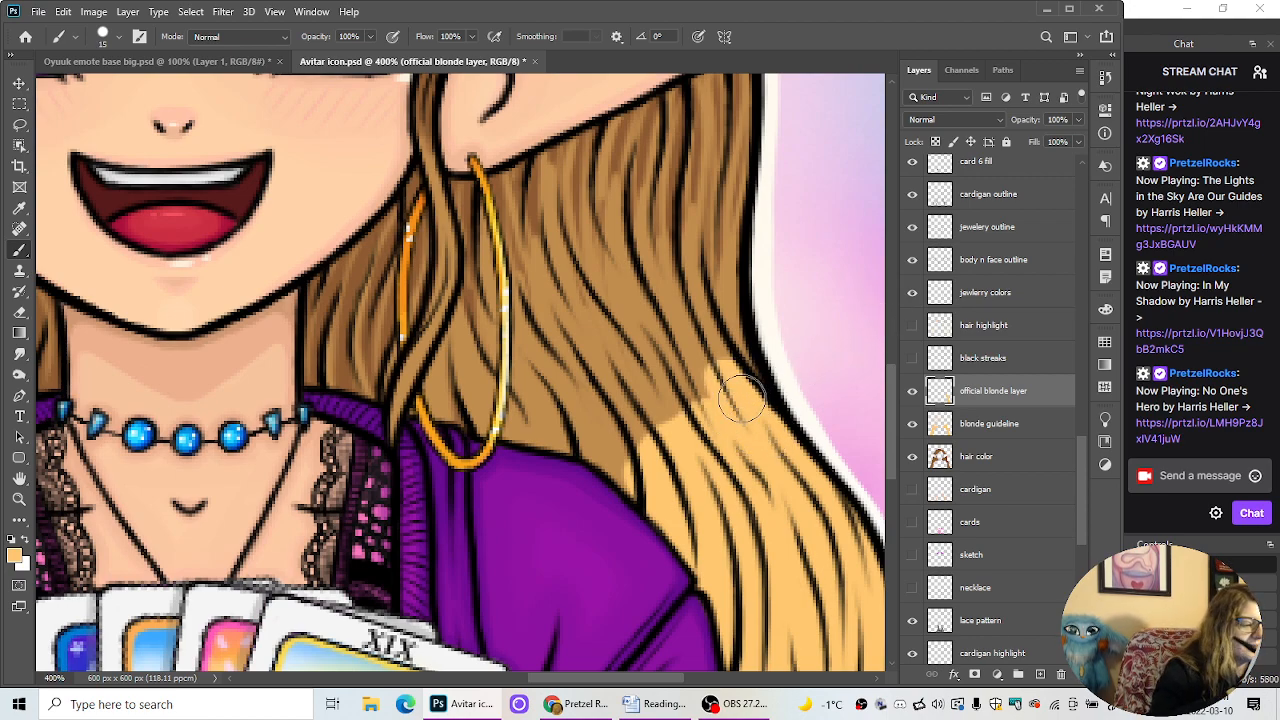
mouse_move(741, 400)
left_mouse_down()
mouse_move(660, 405)
mouse_move(686, 382)
mouse_move(674, 412)
mouse_move(603, 428)
mouse_move(654, 486)
mouse_move(587, 432)
mouse_move(675, 382)
mouse_move(719, 401)
mouse_move(758, 385)
left_mouse_up()
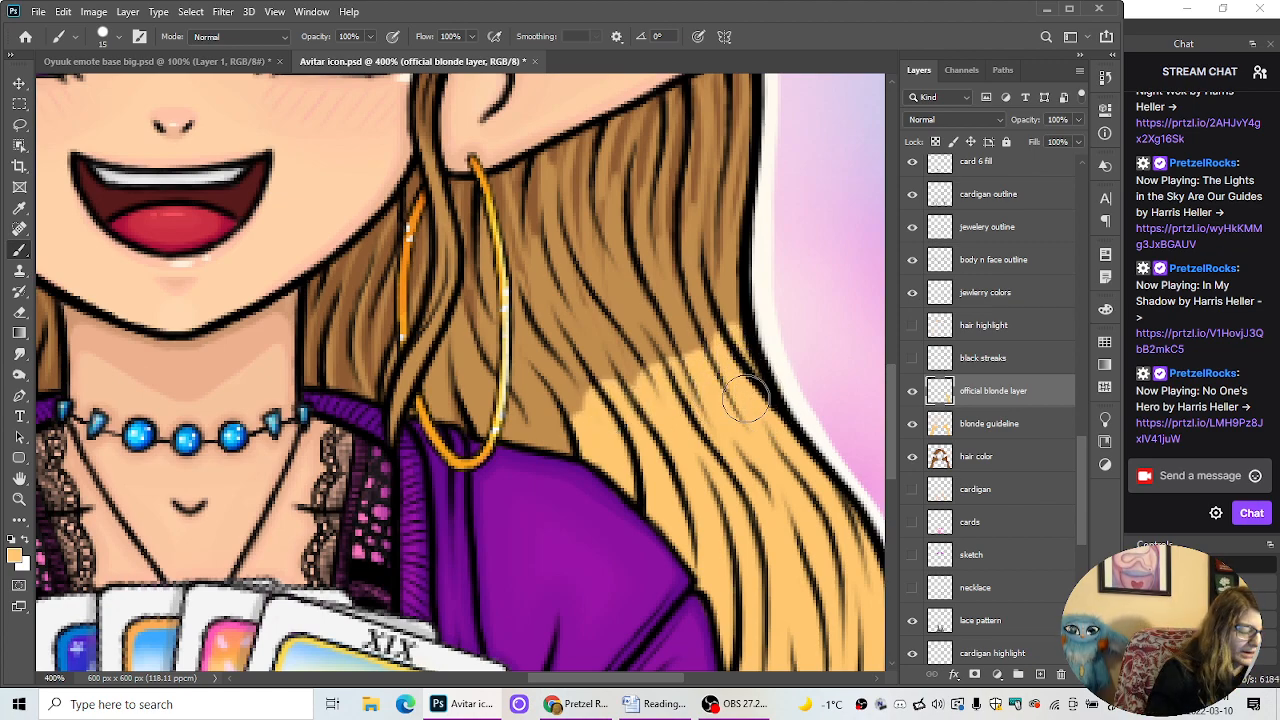
Step: Paint blonde over the lower left-hand hair, from the tips up to the upper part of the cardigan sleeve
left_click_drag(662, 682, 493, 686)
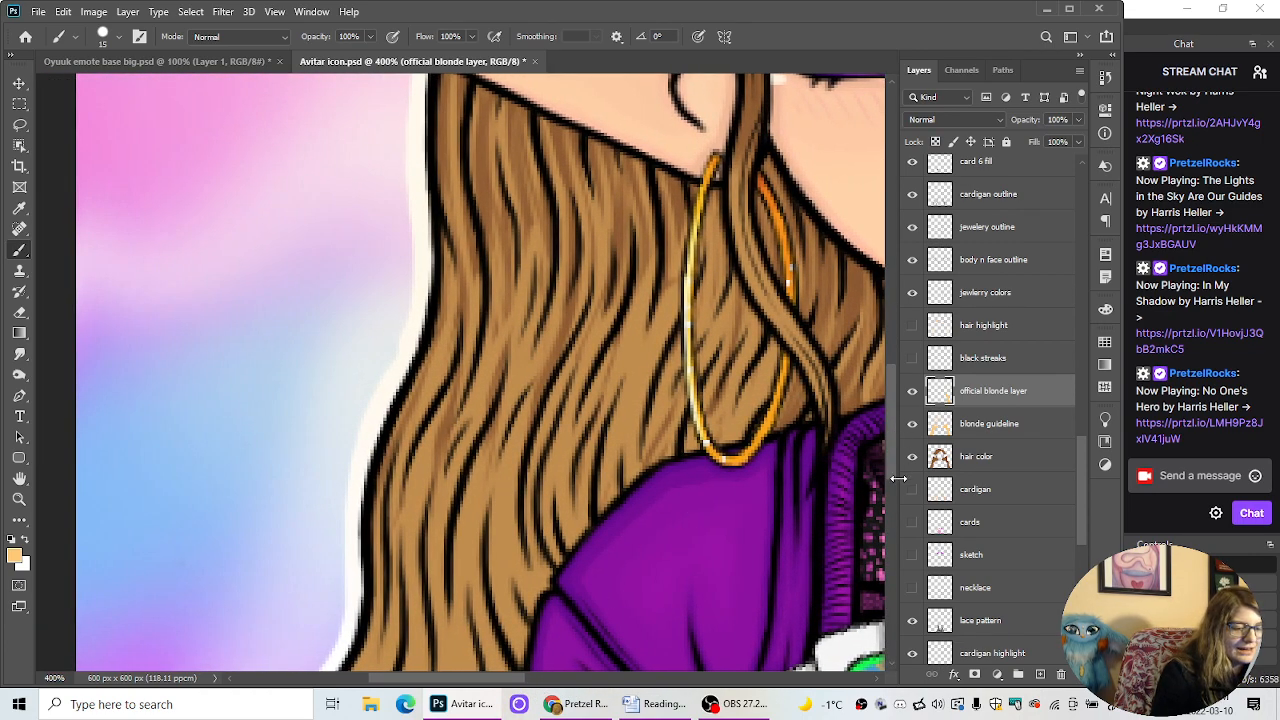
left_click_drag(890, 468, 894, 528)
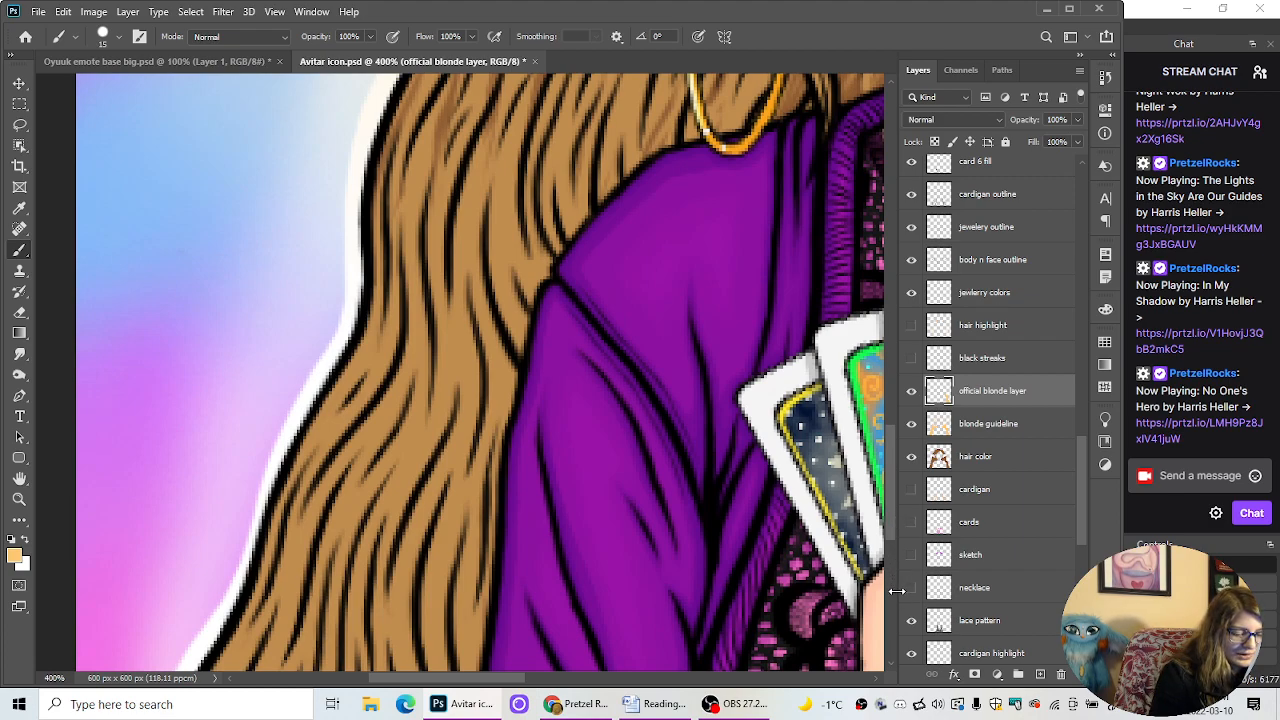
left_click_drag(904, 588, 910, 590)
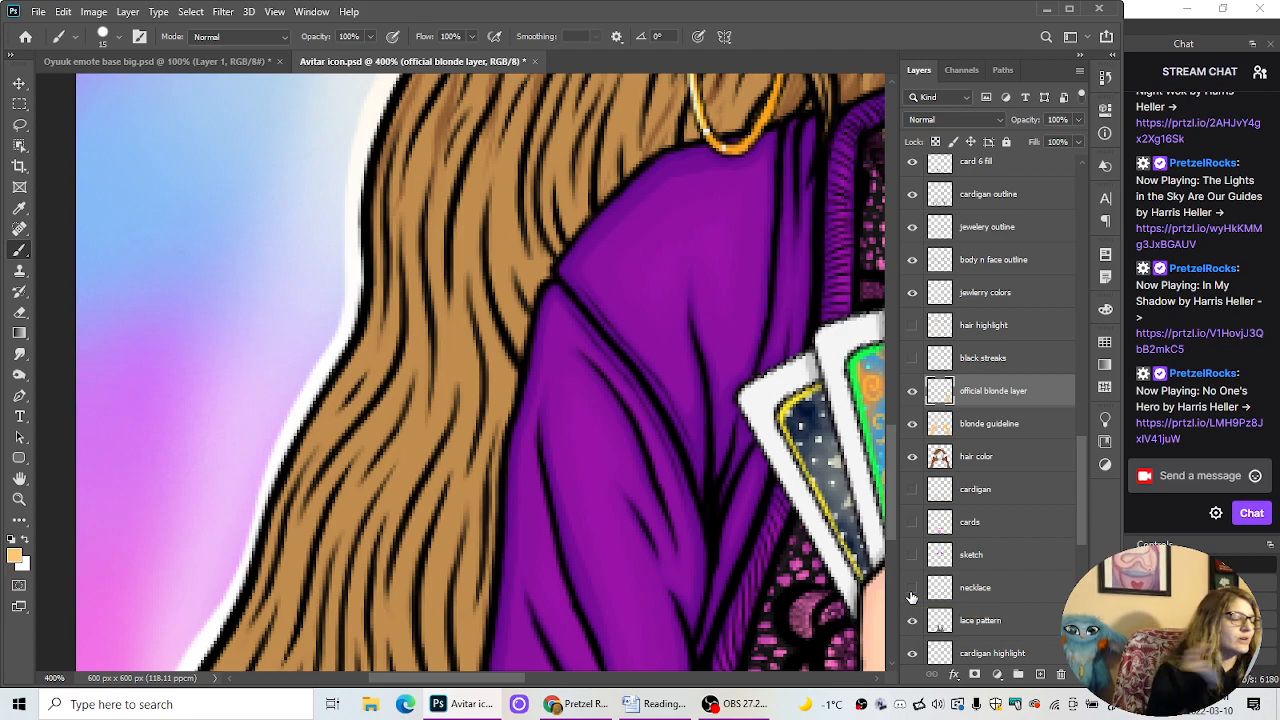
mouse_move(891, 435)
left_mouse_down()
mouse_move(892, 535)
mouse_move(892, 513)
left_mouse_up()
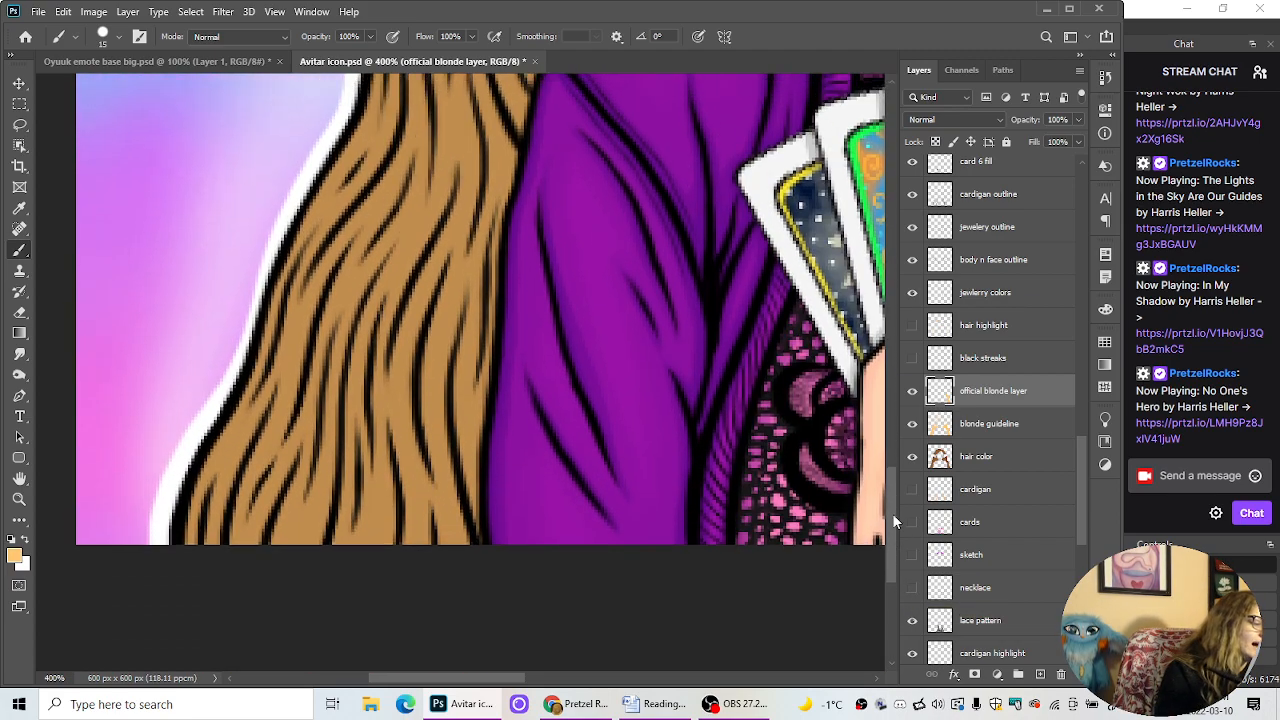
mouse_move(340, 470)
left_mouse_down()
mouse_move(324, 480)
mouse_move(397, 475)
mouse_move(450, 445)
mouse_move(390, 402)
mouse_move(265, 508)
mouse_move(258, 530)
mouse_move(228, 500)
mouse_move(205, 505)
mouse_move(252, 418)
mouse_move(290, 385)
mouse_move(370, 421)
mouse_move(425, 330)
mouse_move(472, 330)
mouse_move(457, 386)
mouse_move(457, 571)
left_mouse_up()
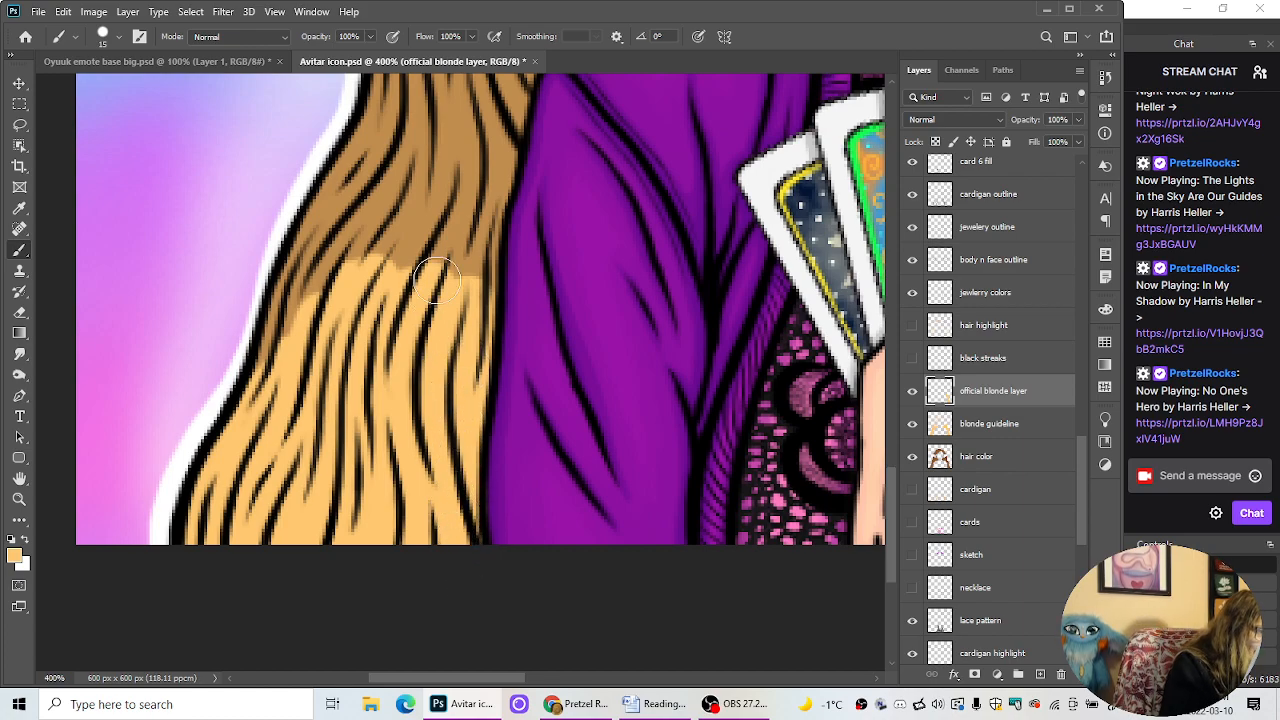
mouse_move(437, 280)
left_mouse_down()
mouse_move(353, 275)
mouse_move(273, 383)
mouse_move(342, 198)
left_mouse_up()
right_click(353, 263)
left_click(382, 208)
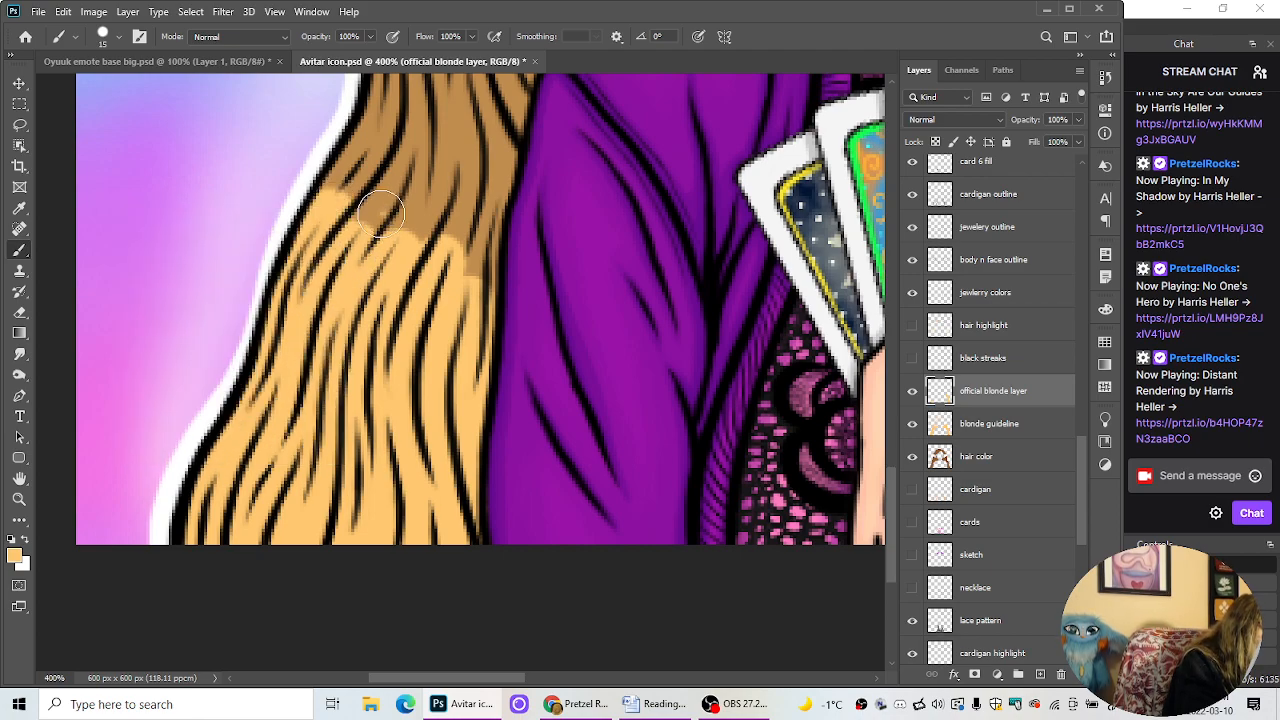
mouse_move(344, 242)
left_mouse_down()
mouse_move(380, 176)
mouse_move(394, 256)
mouse_move(452, 288)
mouse_move(482, 210)
mouse_move(476, 262)
left_mouse_up()
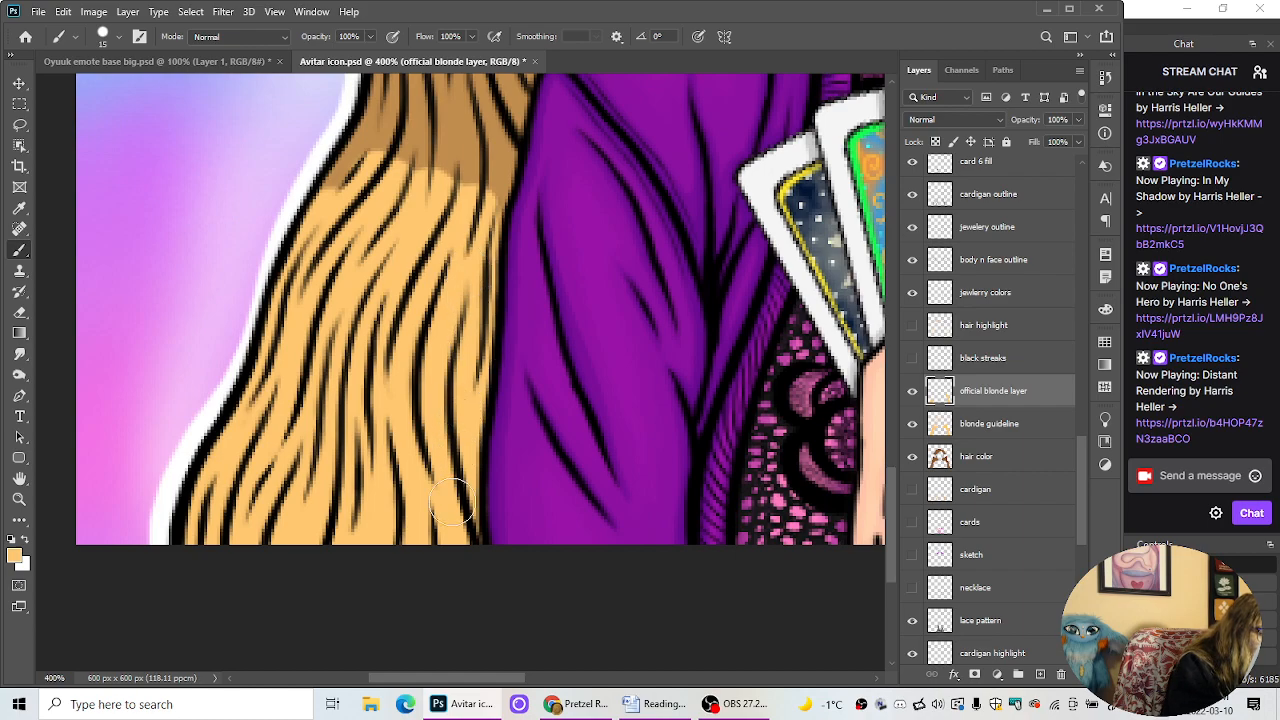
left_click_drag(894, 539, 901, 515)
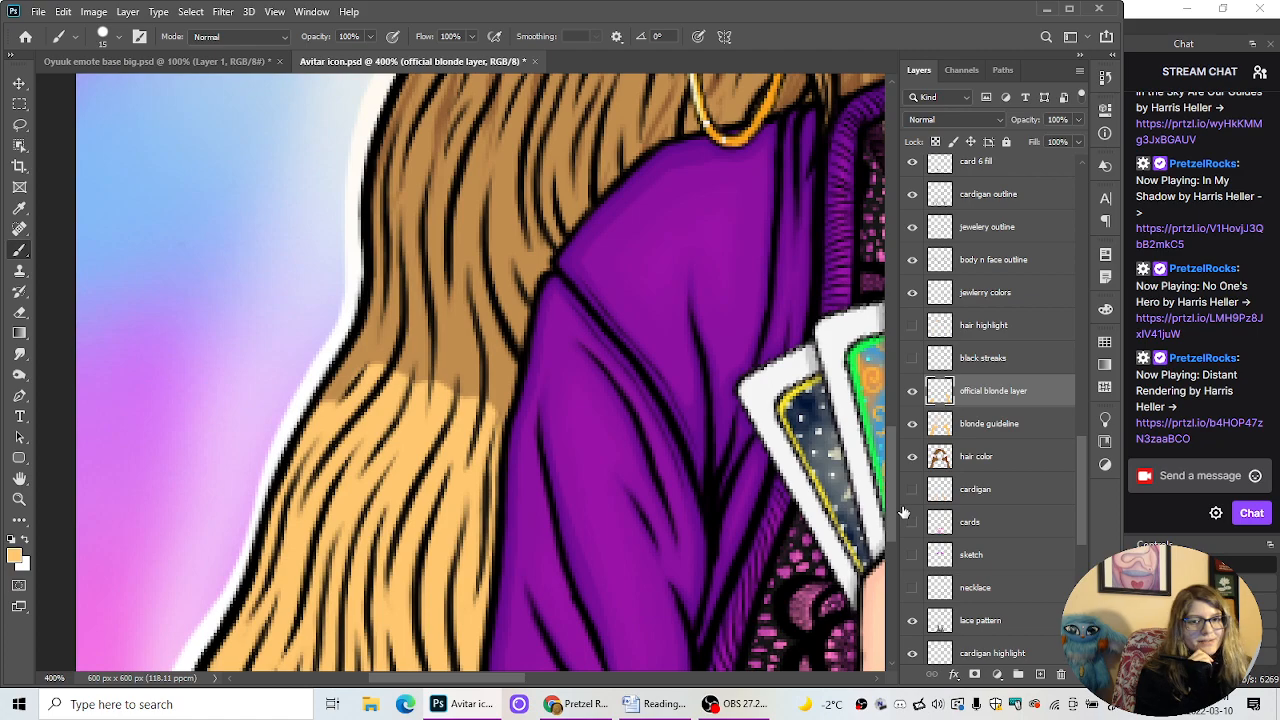
Step: Raise the blonde's upper edge in the left-hand hair beside the cardigan shoulder, then switch to OBS
mouse_move(492, 380)
left_mouse_down()
mouse_move(458, 436)
mouse_move(491, 372)
mouse_move(488, 417)
mouse_move(504, 382)
mouse_move(484, 452)
mouse_move(476, 437)
mouse_move(431, 433)
mouse_move(400, 402)
left_mouse_up()
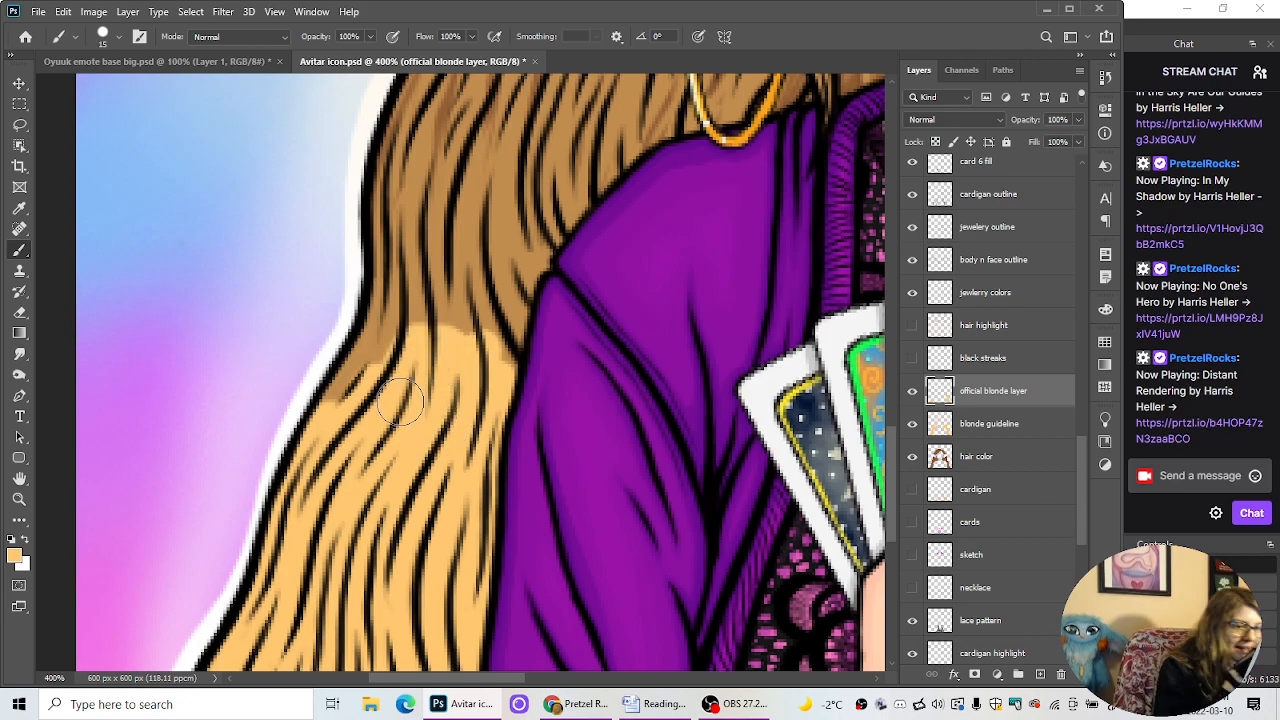
left_click(735, 705)
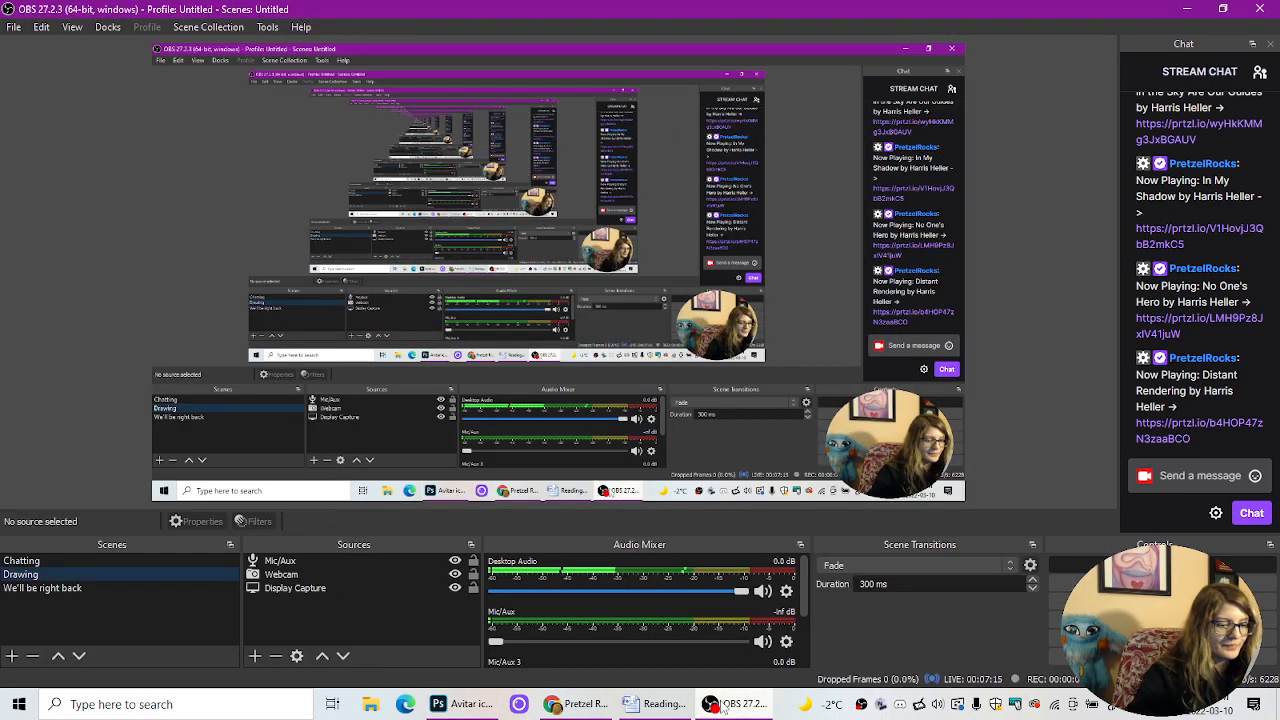
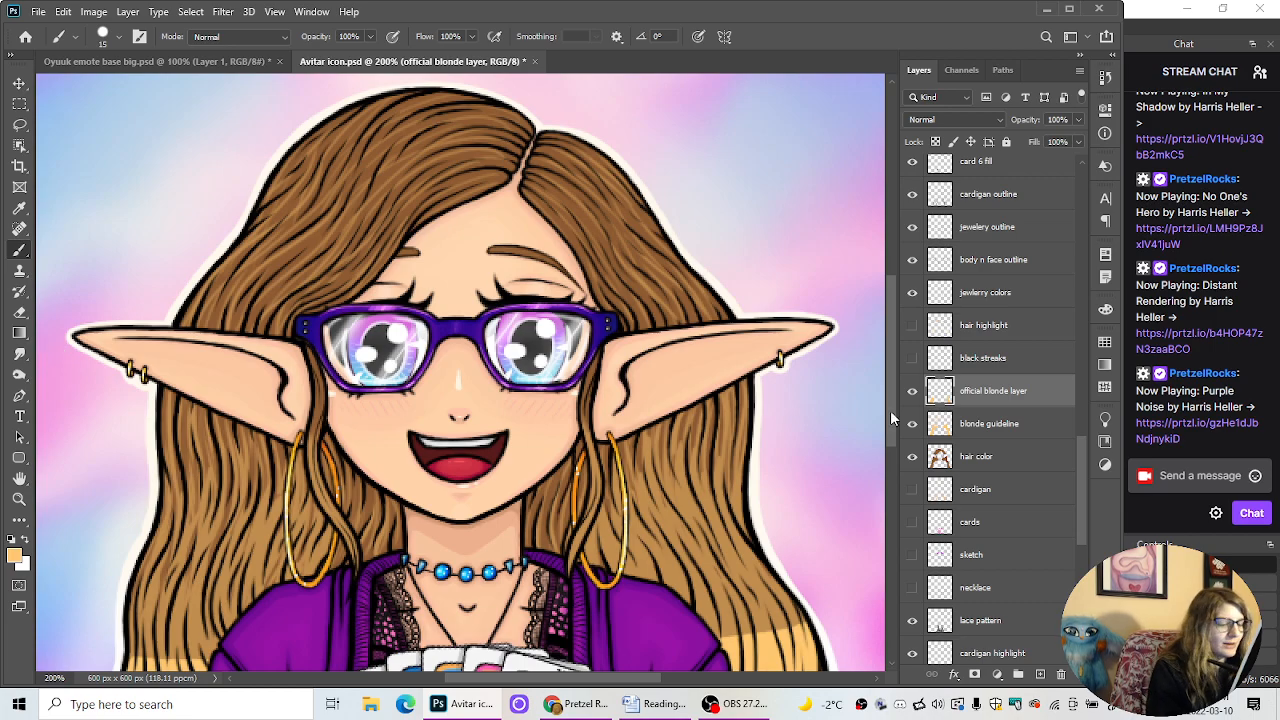
Step: Reduce the brush size to 7 px and paint the lower end of the right-hand face strand blonde beside the hoop earring
left_click_drag(891, 414, 891, 440)
key("ctrl+plus")
key("ctrl+plus")
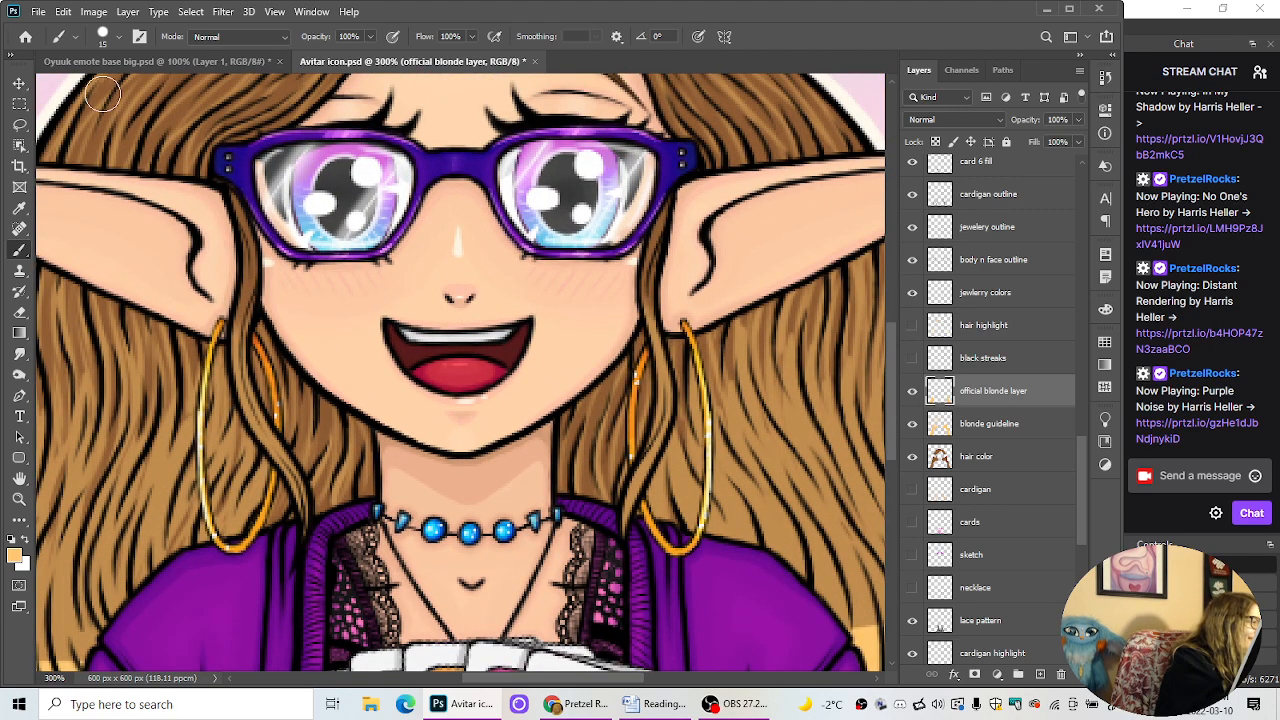
left_click(104, 38)
left_click_drag(99, 88, 94, 88)
left_click(112, 38)
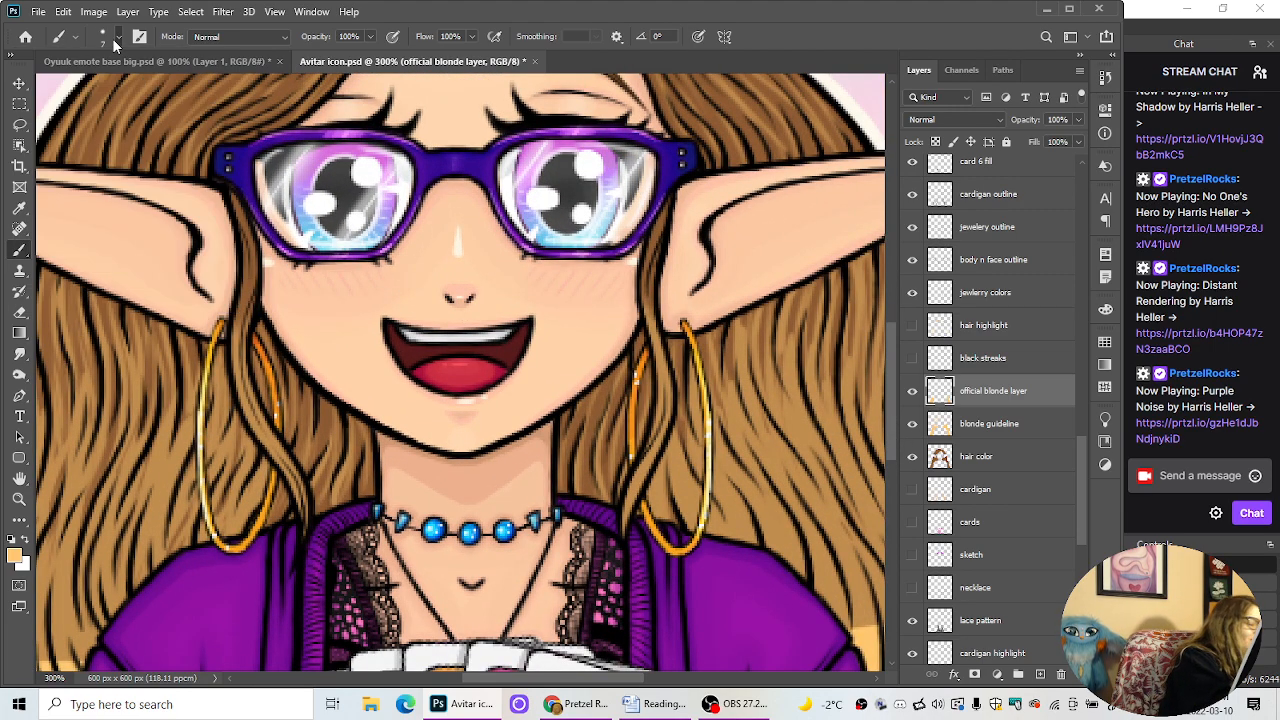
scroll(894, 422, "down", 2)
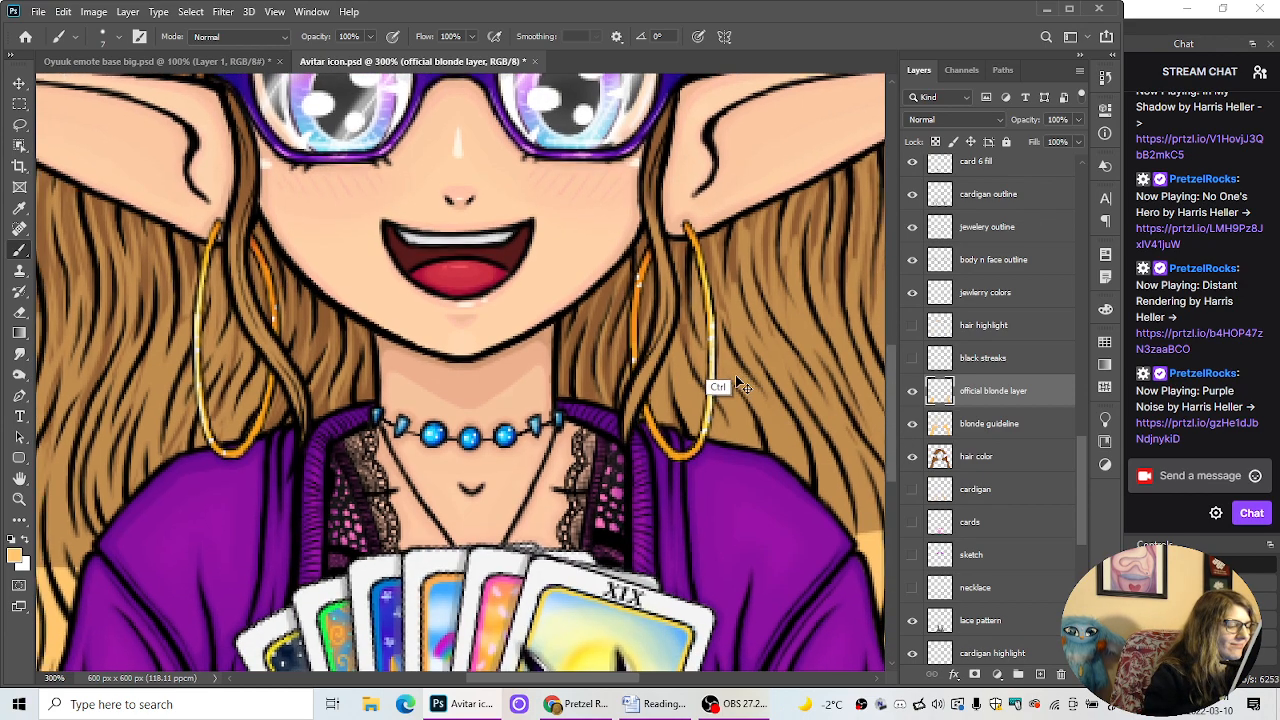
key("ctrl+plus")
left_click_drag(712, 347, 678, 456)
left_click_drag(689, 394, 684, 424)
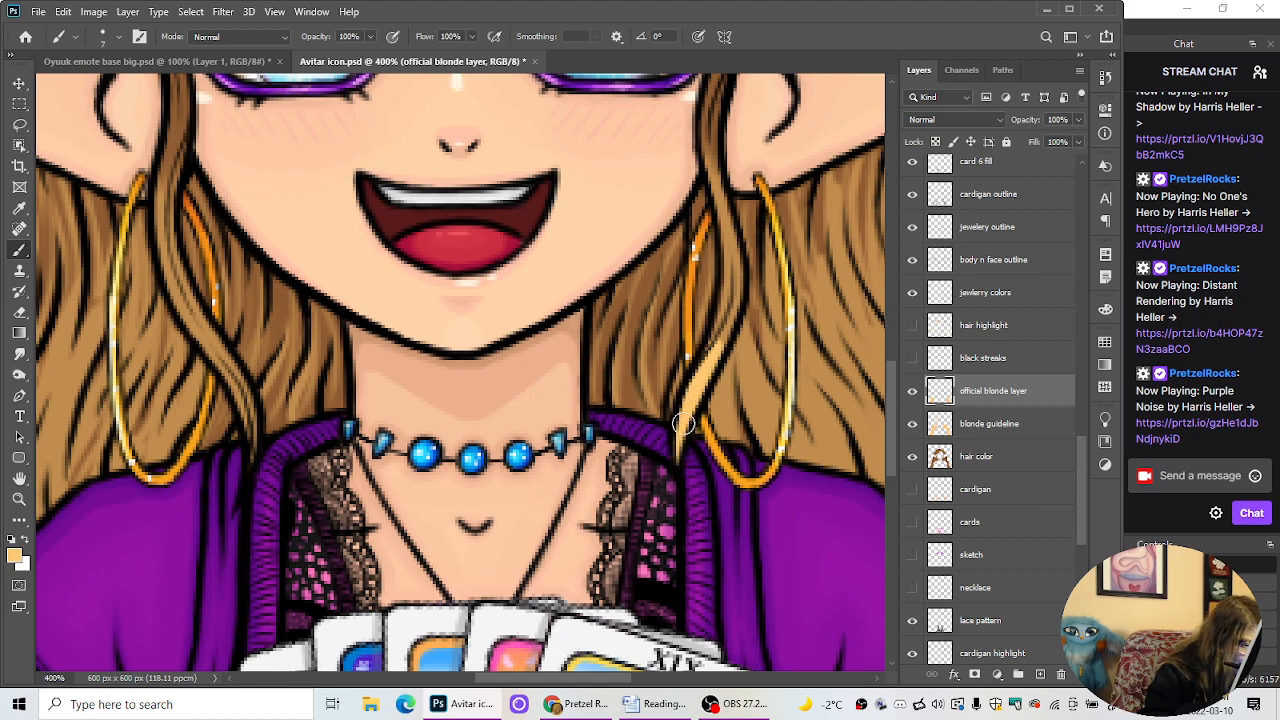
Step: Extend the blonde up the right-hand face strand as far as the glasses
left_click_drag(732, 320, 708, 360)
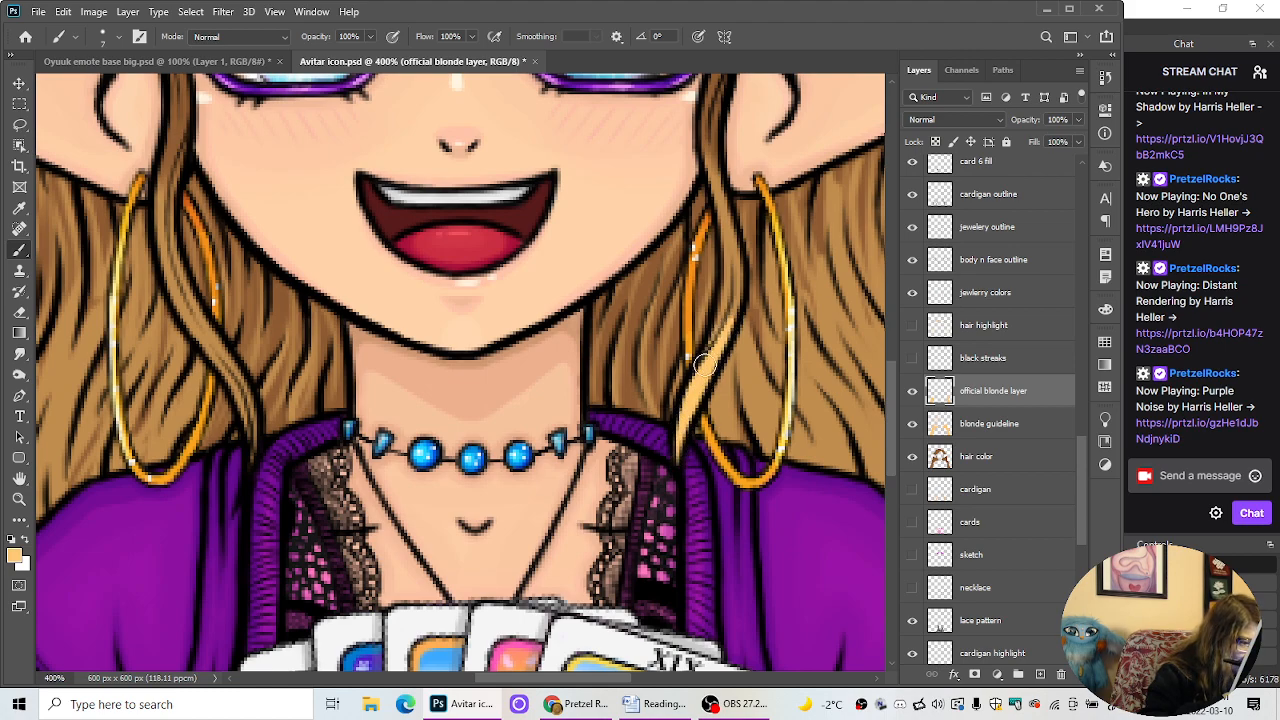
mouse_move(728, 310)
left_mouse_down()
mouse_move(736, 298)
mouse_move(700, 362)
left_mouse_up()
scroll(889, 402, "up", 2)
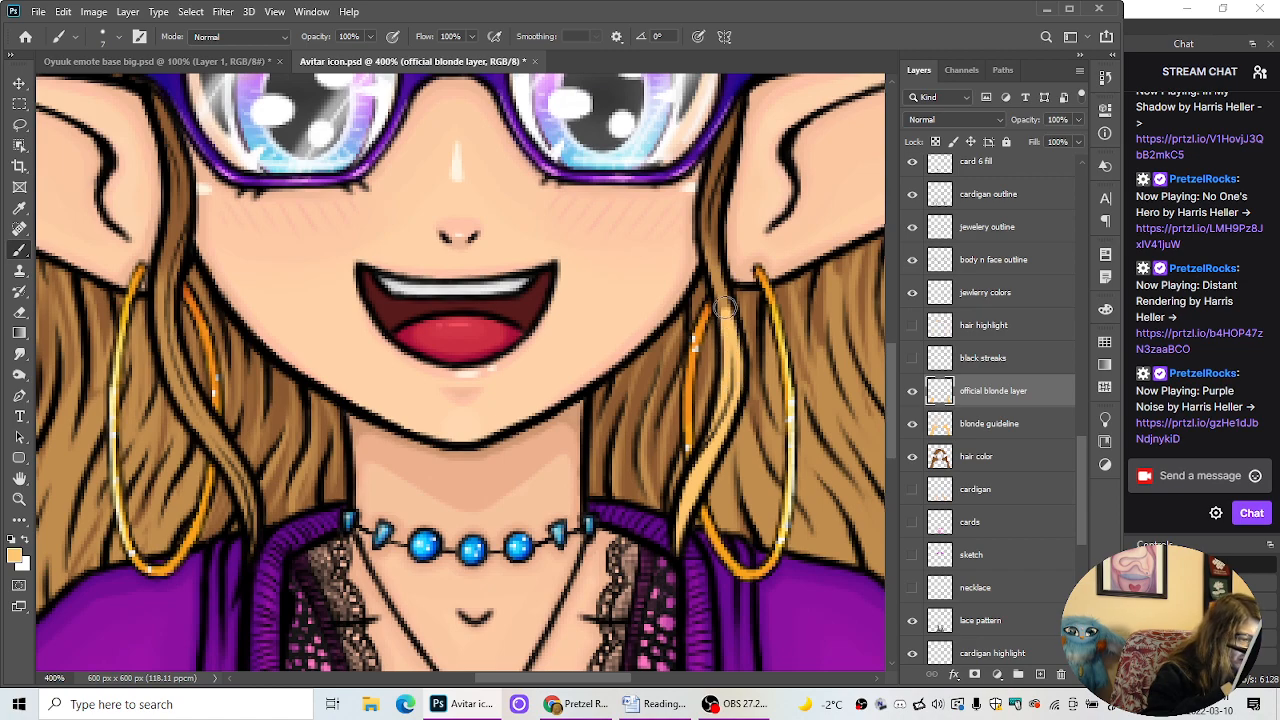
scroll(893, 386, "up", 3)
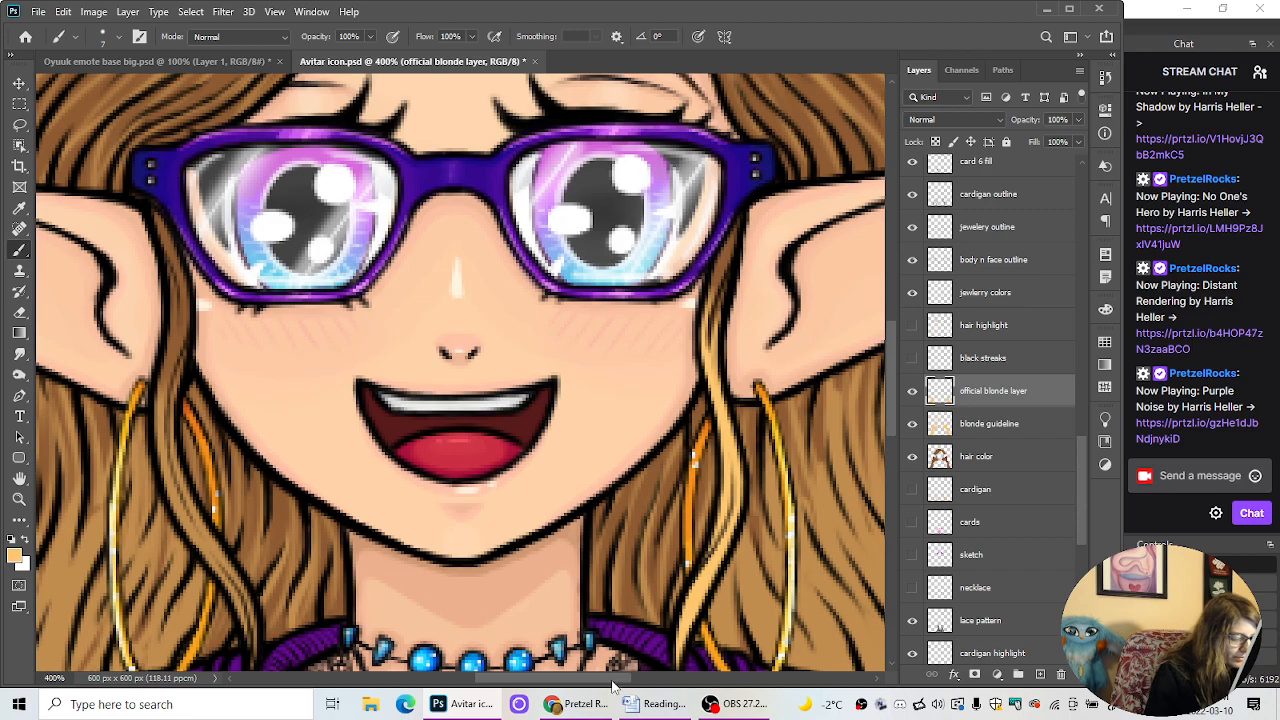
Step: Paint the left-hand face strand blonde from its tip at the cardigan collar up past the hoop earring
scroll(576, 658, "left", 5)
scroll(576, 658, "down", 3)
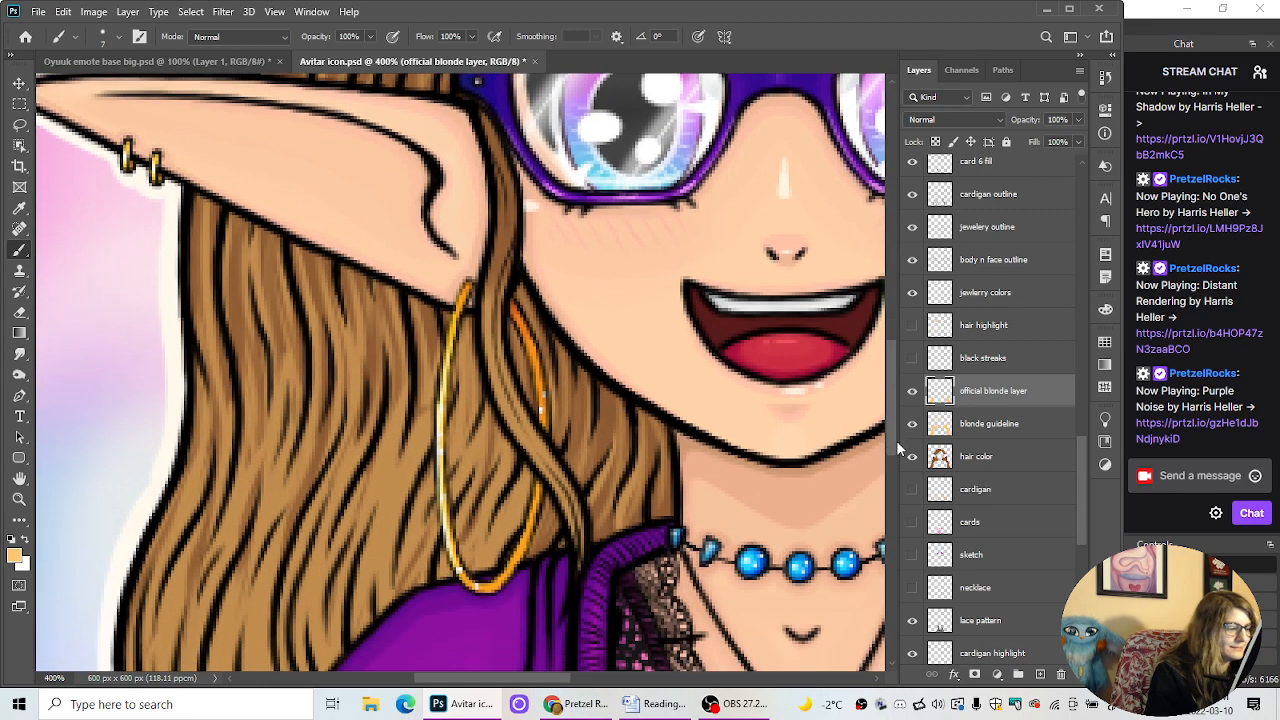
left_click_drag(546, 683, 598, 684)
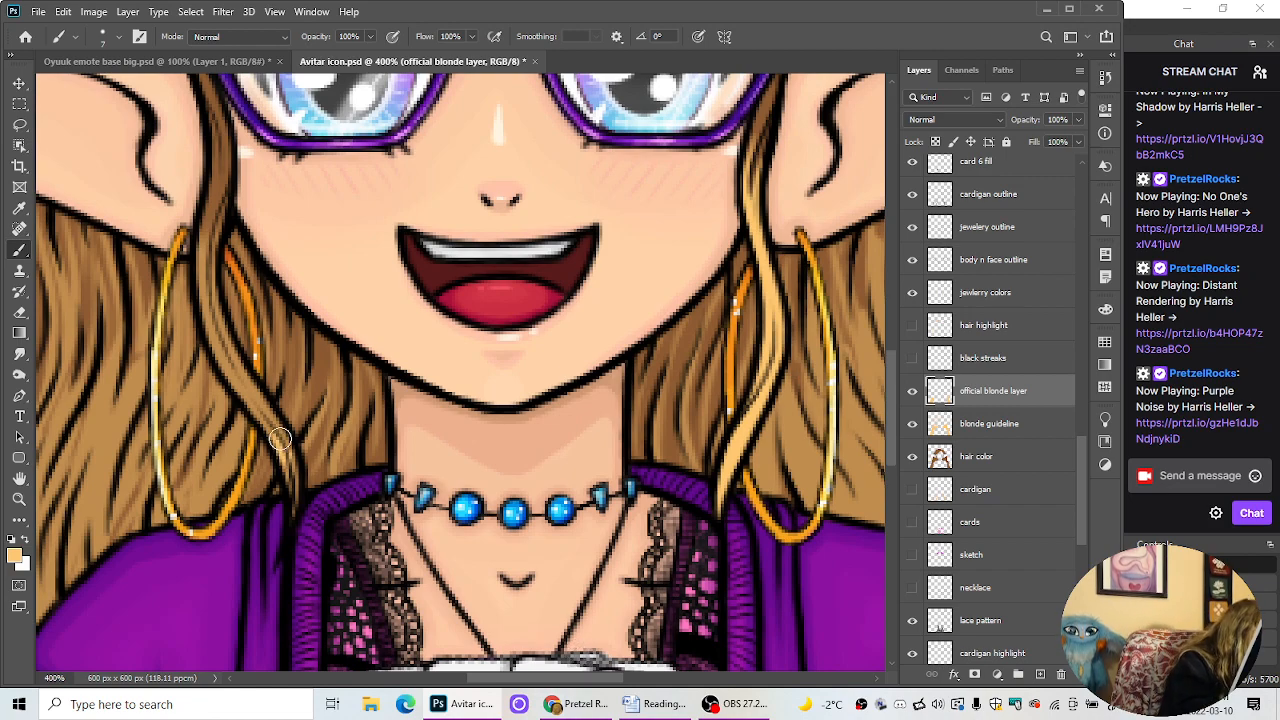
left_click_drag(291, 463, 291, 521)
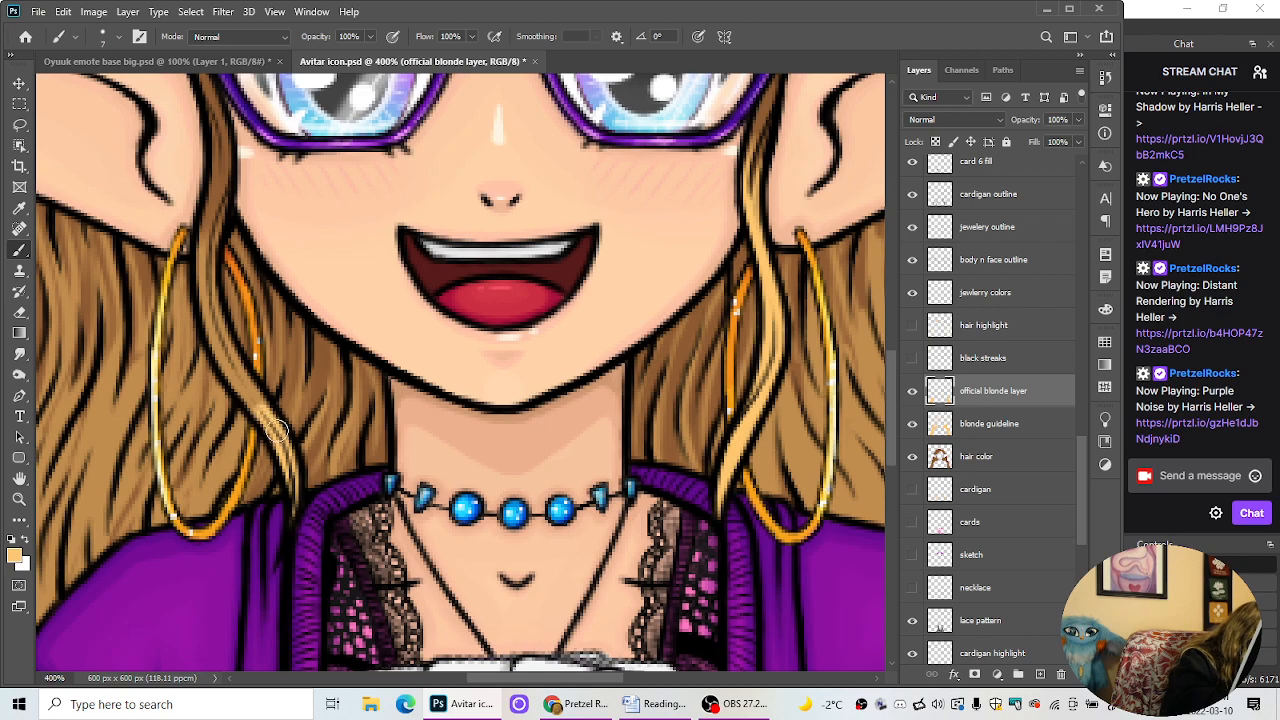
mouse_move(250, 388)
left_mouse_down()
mouse_move(220, 328)
mouse_move(236, 362)
mouse_move(223, 359)
mouse_move(213, 302)
left_mouse_up()
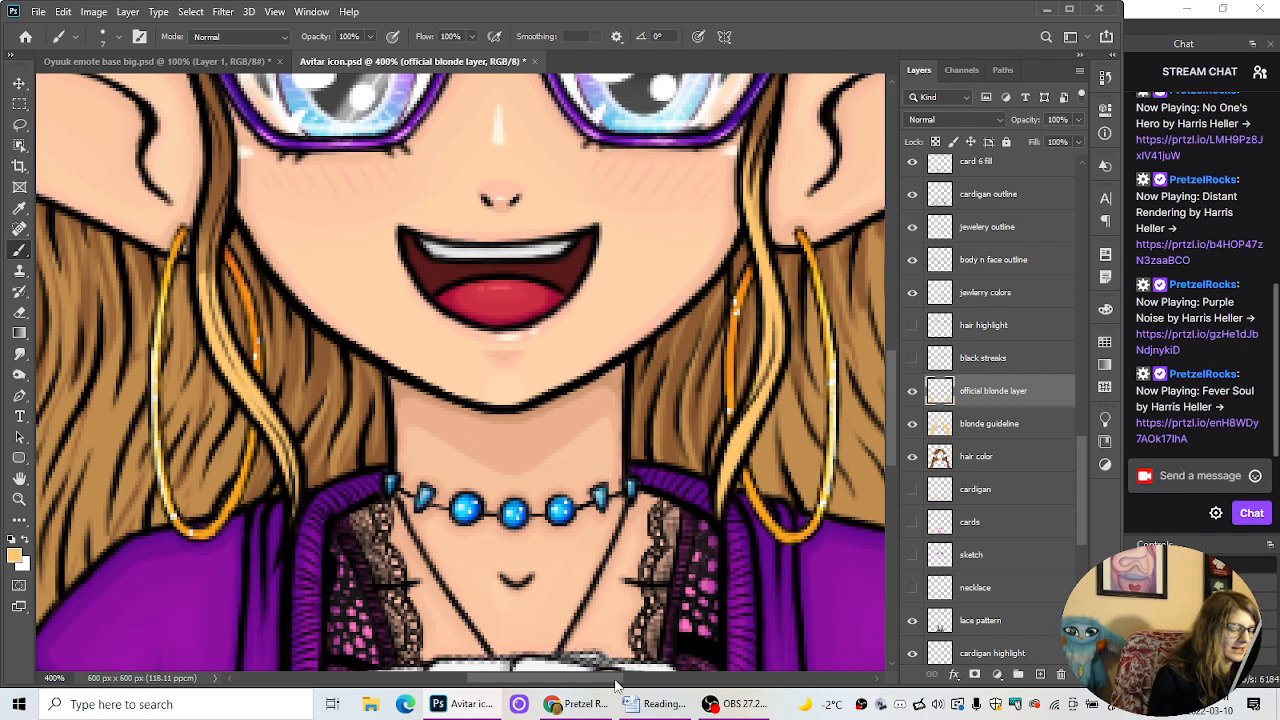
Step: Continue the blonde up the left-hand face strand between the ear and cheek to just below the glasses
left_click_drag(641, 680, 565, 690)
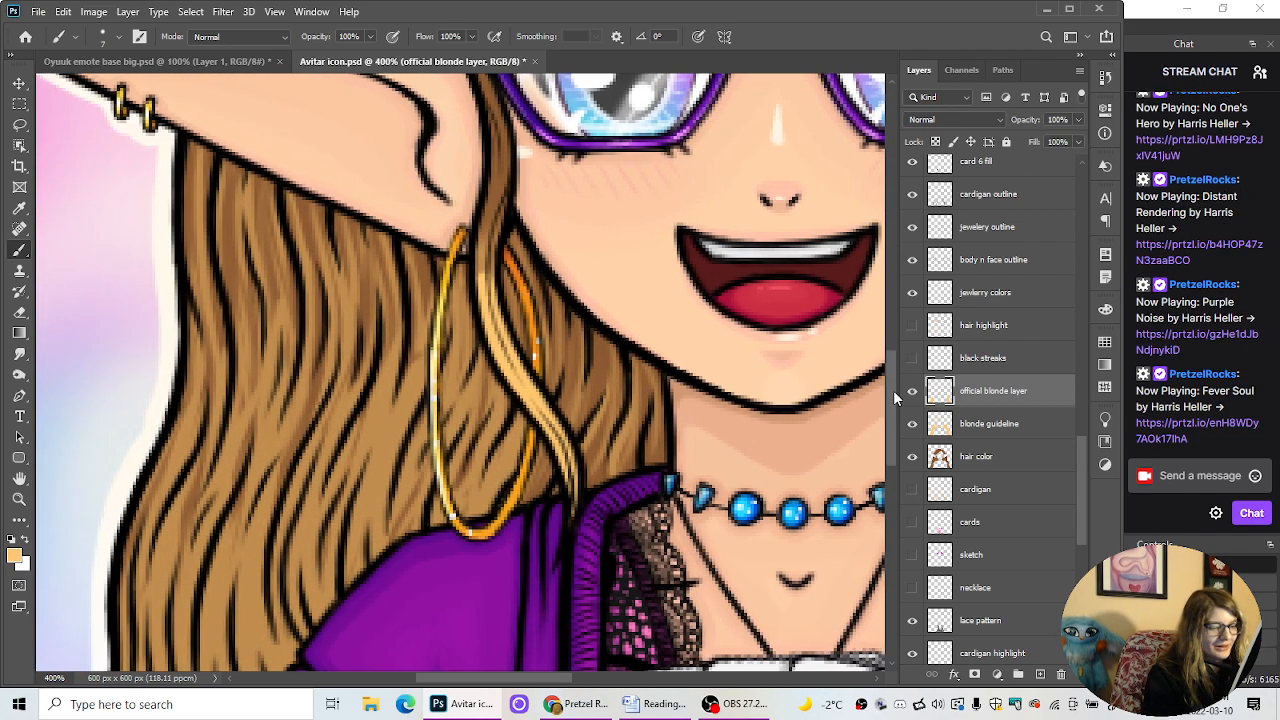
scroll(896, 386, "up", 3)
left_click_drag(505, 680, 546, 680)
left_click_drag(363, 428, 378, 340)
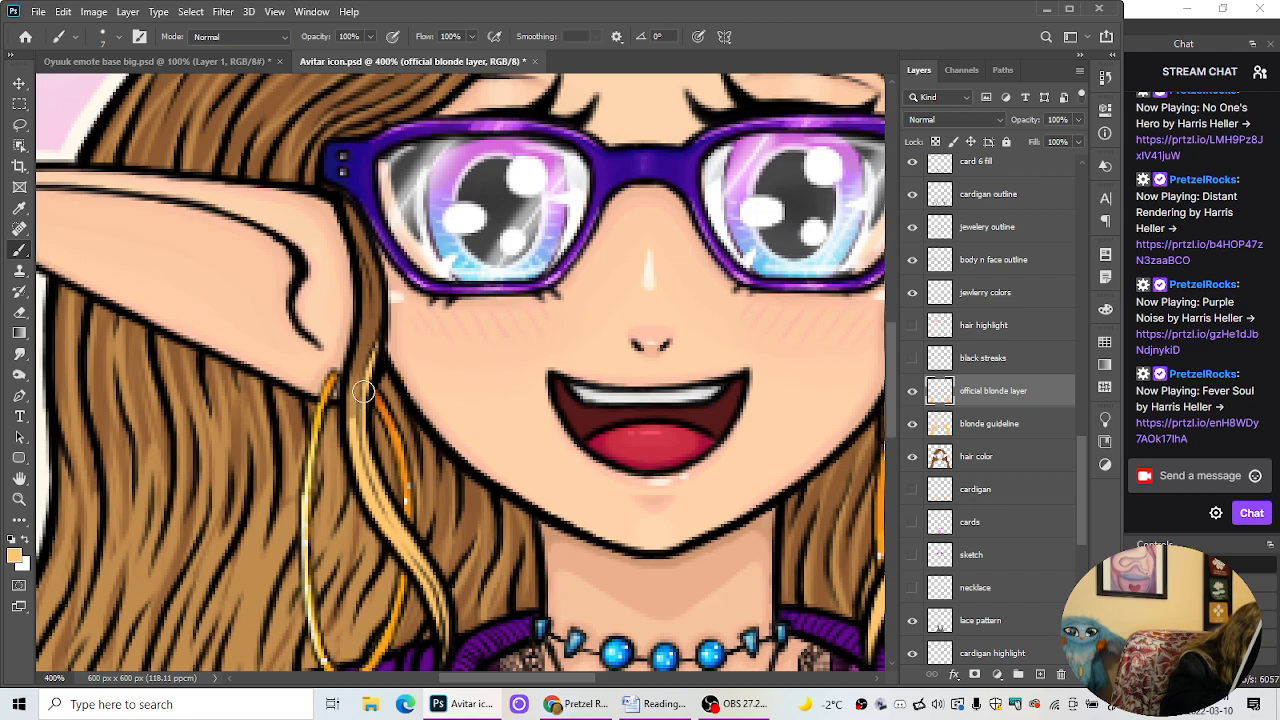
left_click_drag(352, 434, 351, 368)
left_click_drag(350, 412, 358, 354)
mouse_move(361, 276)
left_mouse_down()
mouse_move(356, 392)
mouse_move(360, 319)
mouse_move(359, 383)
mouse_move(380, 286)
left_mouse_up()
left_click_drag(380, 334, 381, 280)
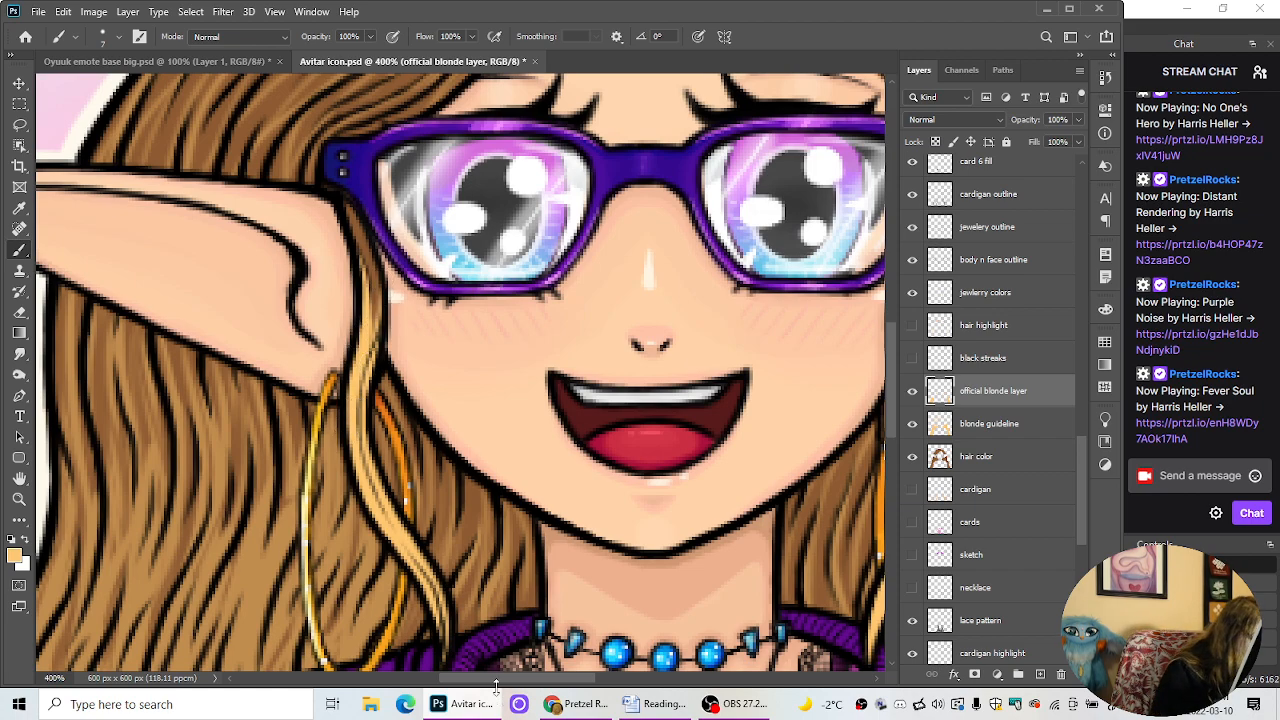
Step: Examine the blonde face strands and the hair's blonde-to-brown transition at several zoom levels
mouse_move(500, 680)
left_mouse_down()
mouse_move(575, 682)
mouse_move(488, 681)
left_mouse_up()
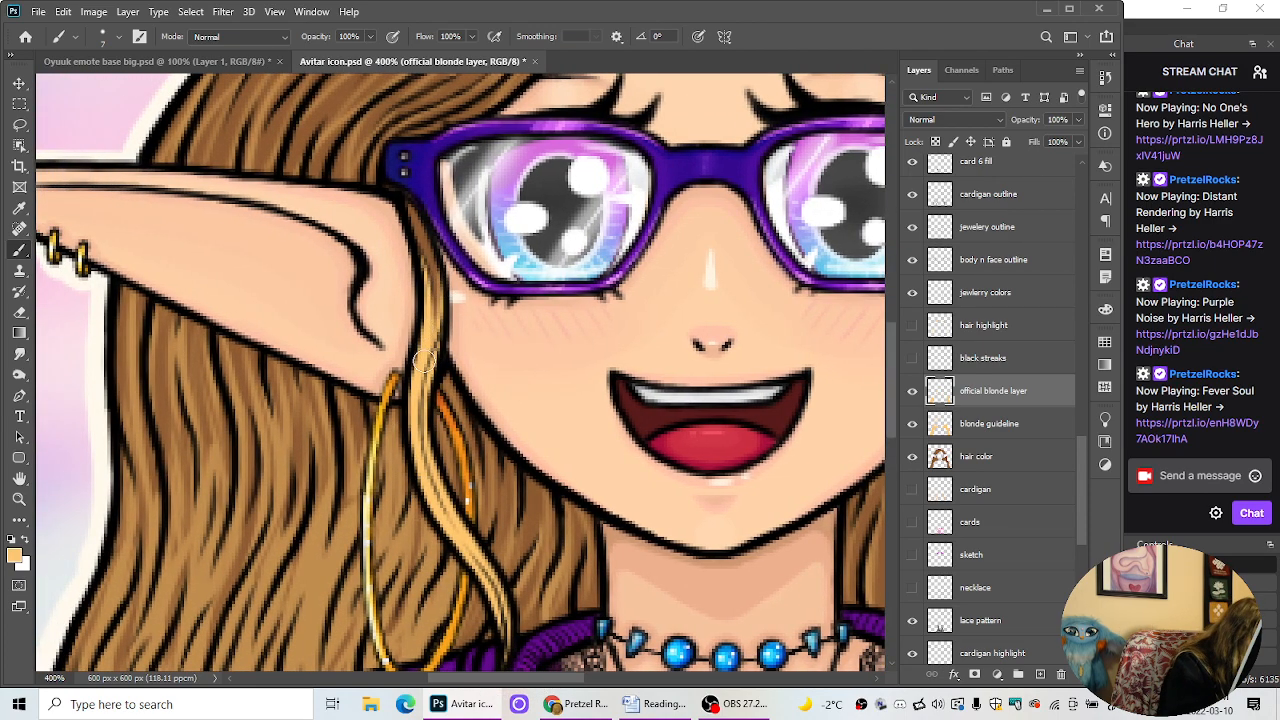
key("ctrl+minus")
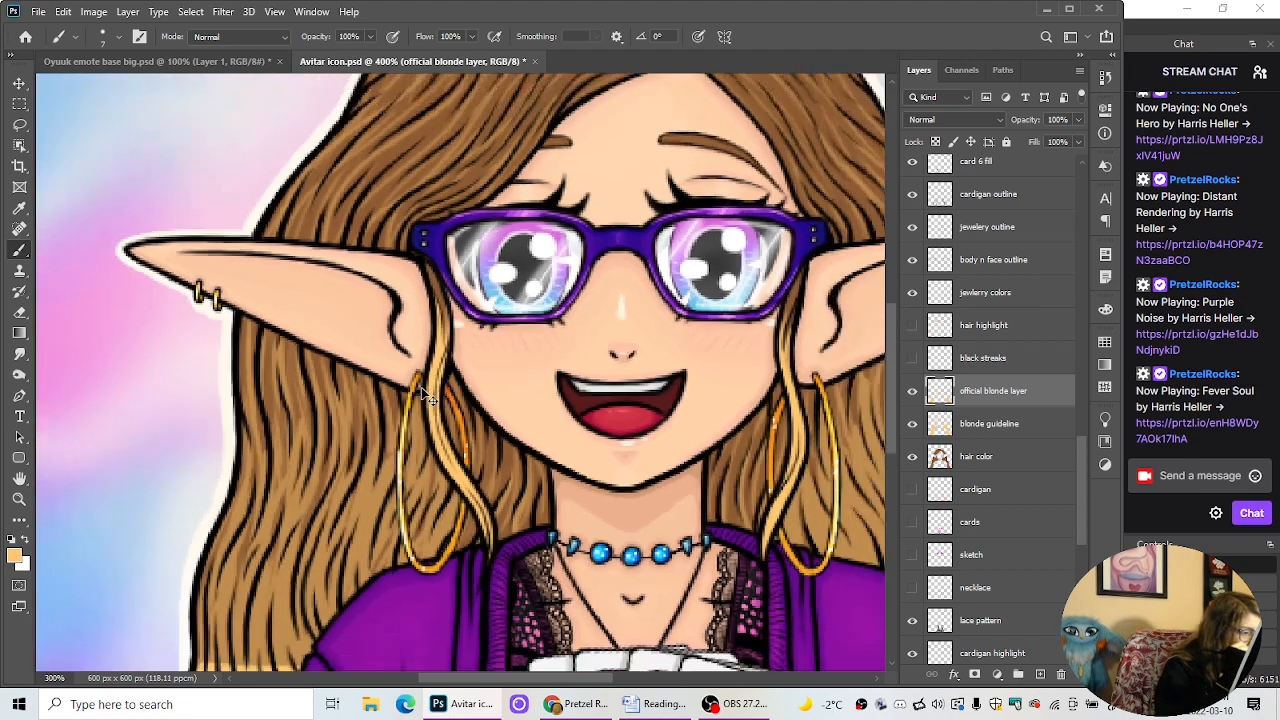
key("ctrl+minus")
key("ctrl+minus")
key("ctrl+plus")
key("ctrl+plus")
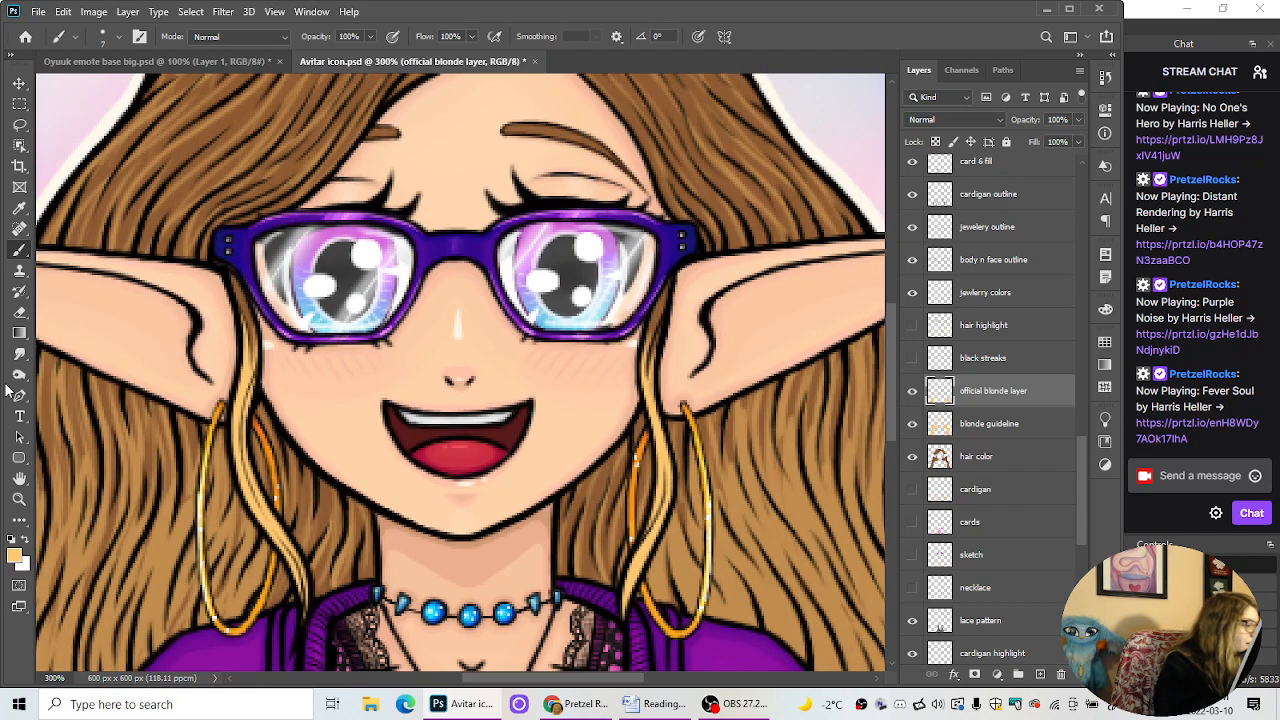
left_click(19, 312)
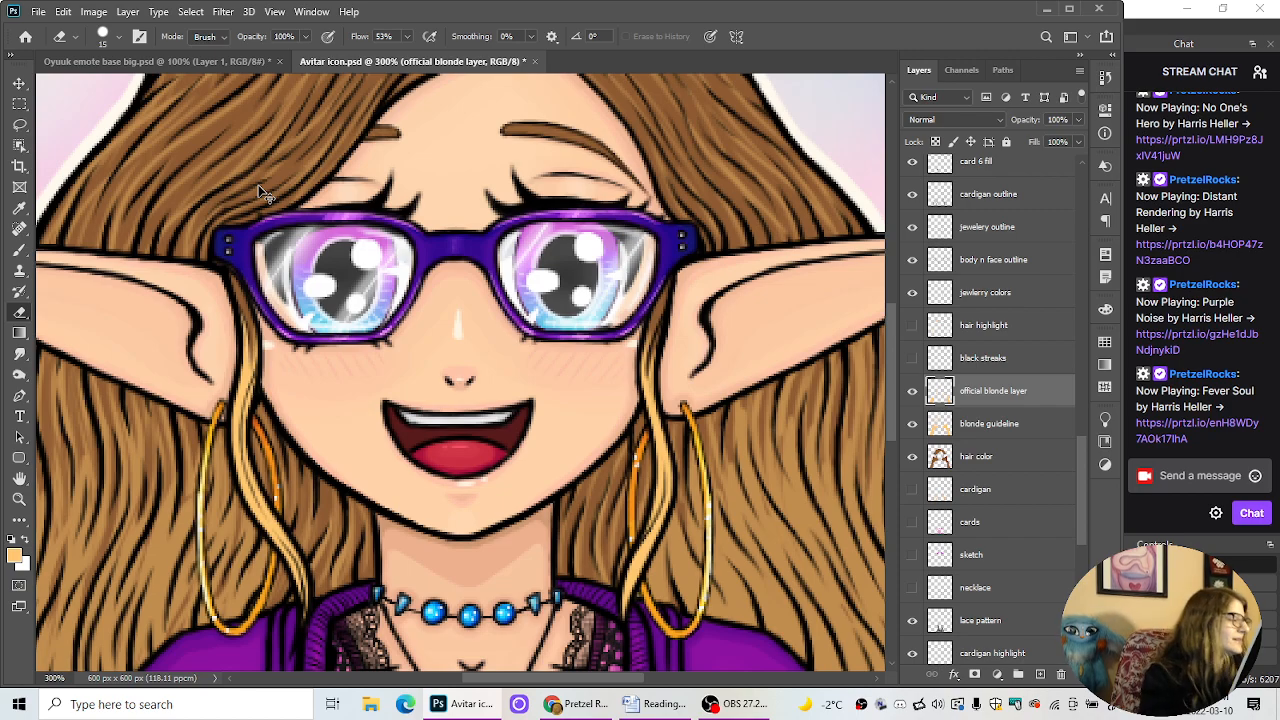
key("ctrl+minus")
left_click(19, 250)
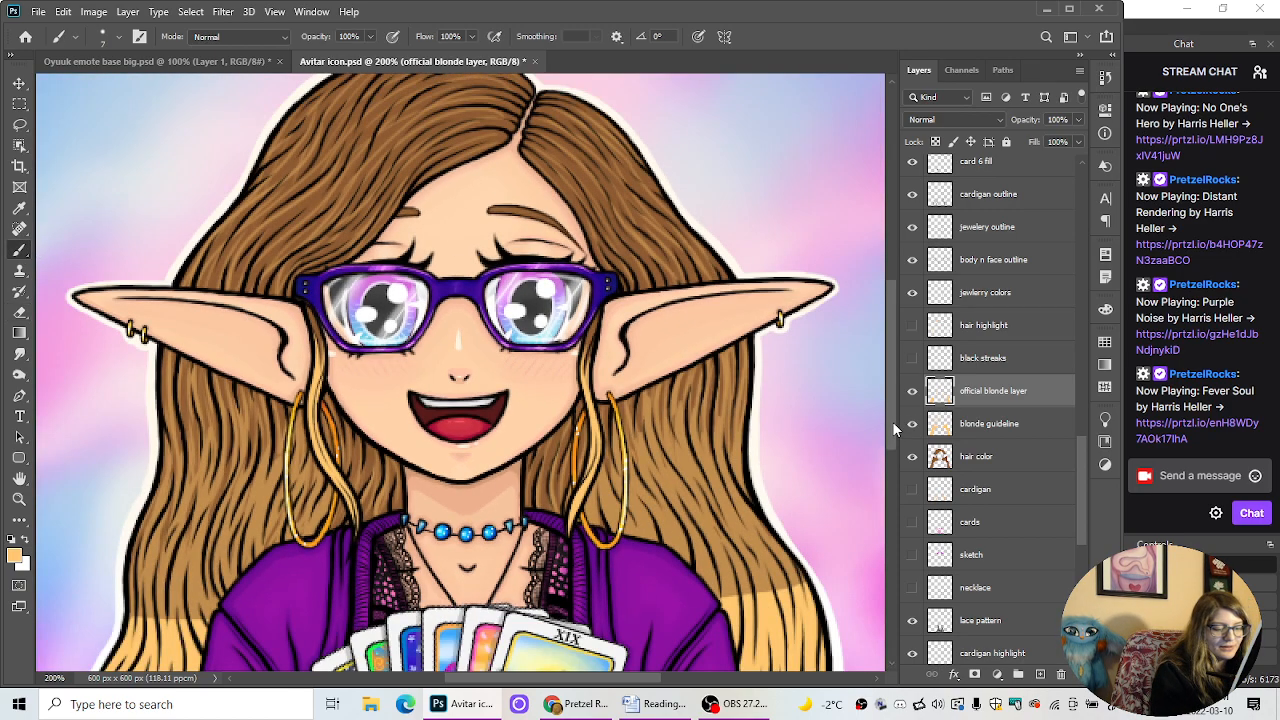
scroll(896, 409, "up", 2)
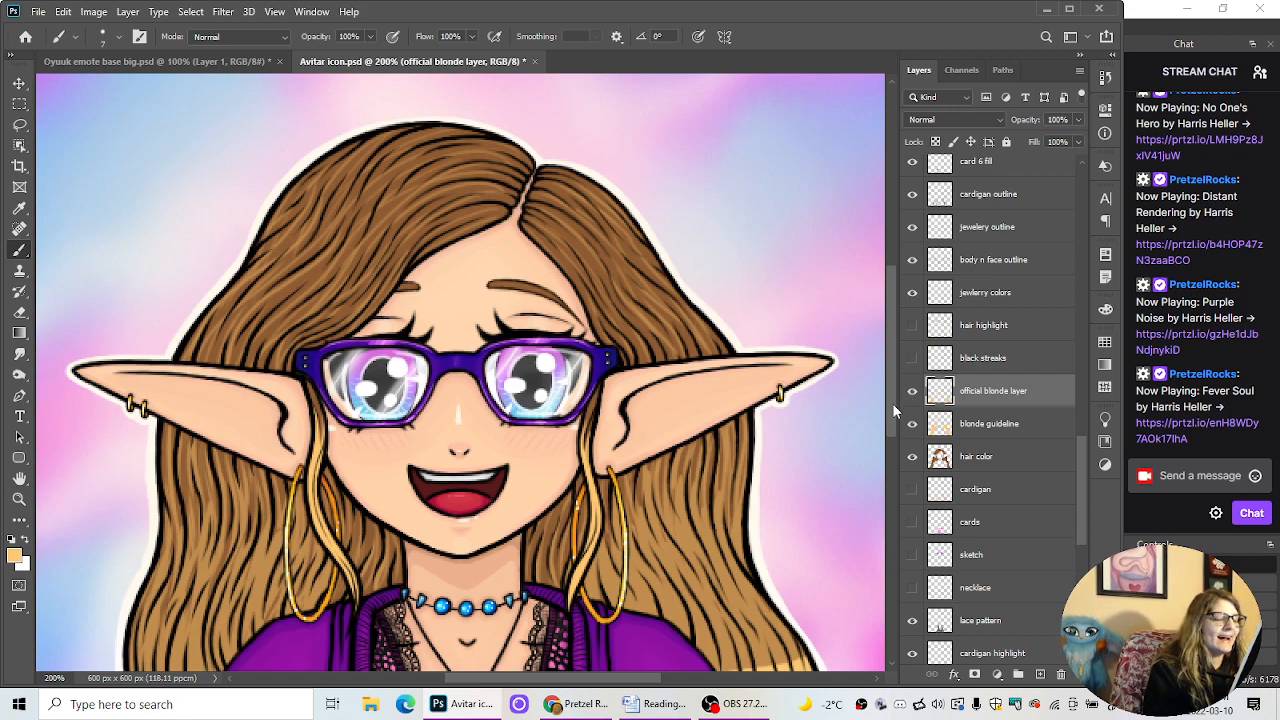
left_click_drag(892, 403, 892, 481)
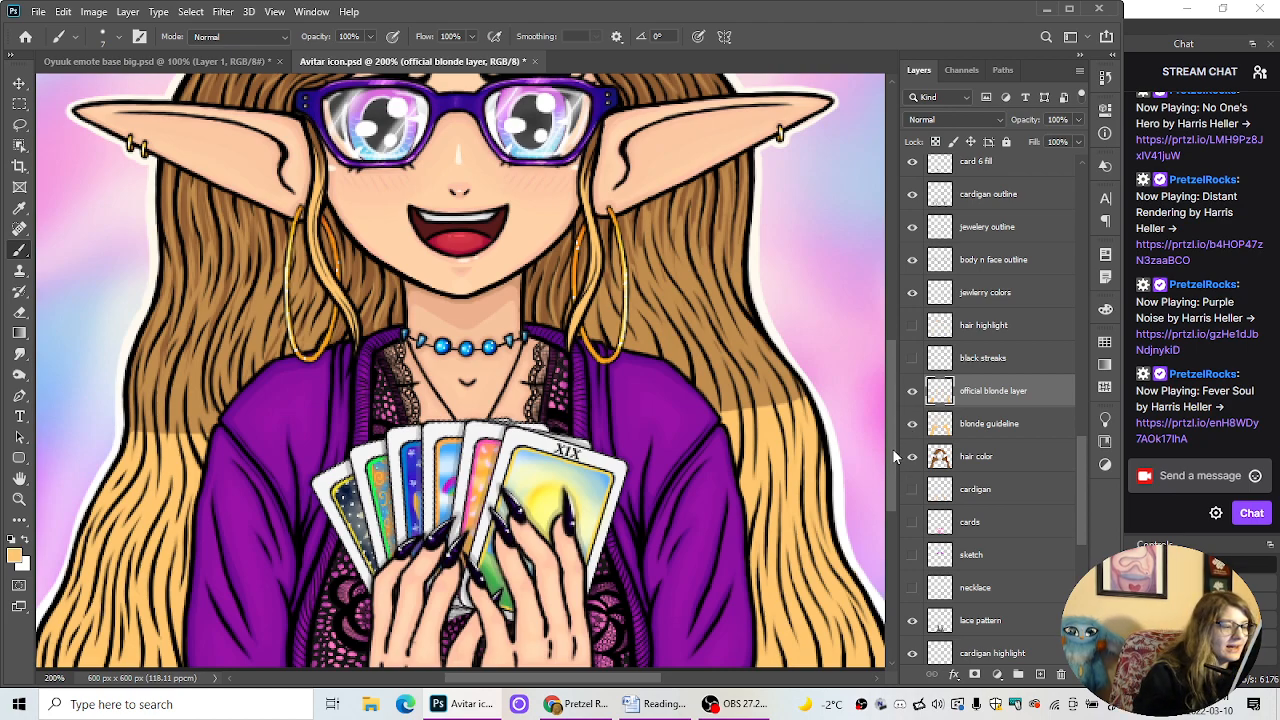
scroll(860, 420, "up", 3)
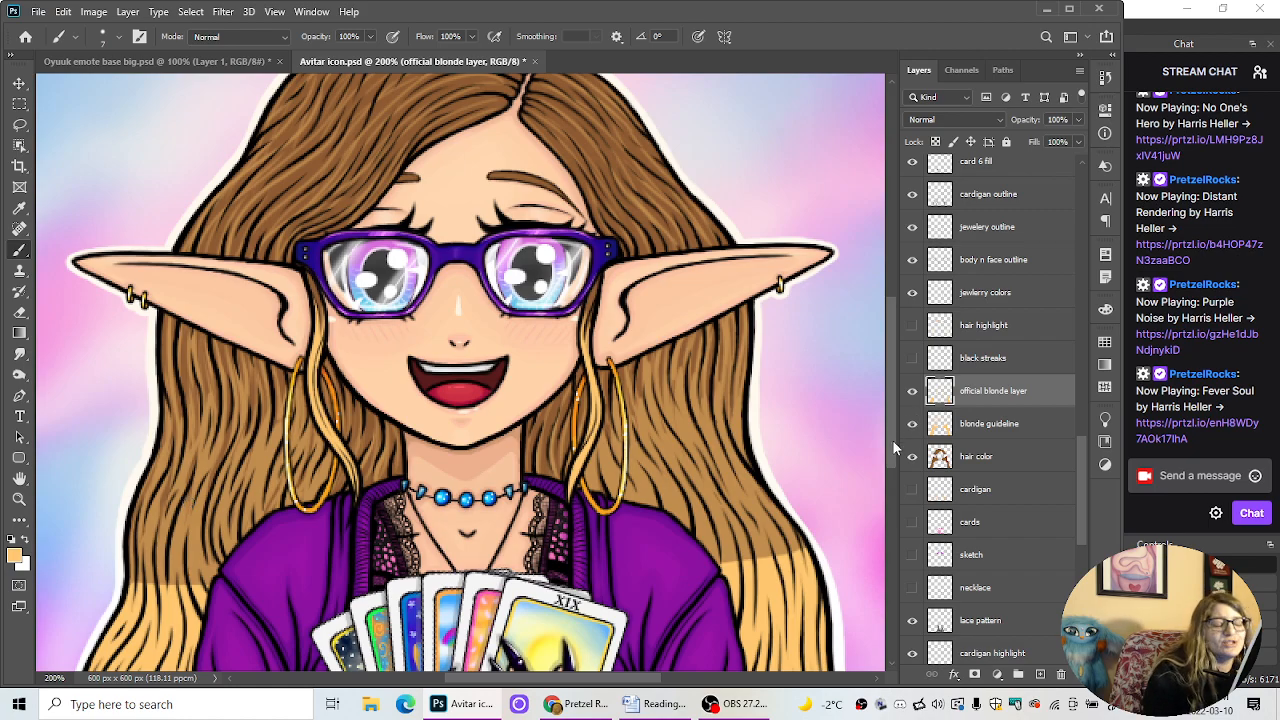
scroll(895, 417, "up", 2)
scroll(895, 417, "down", 2)
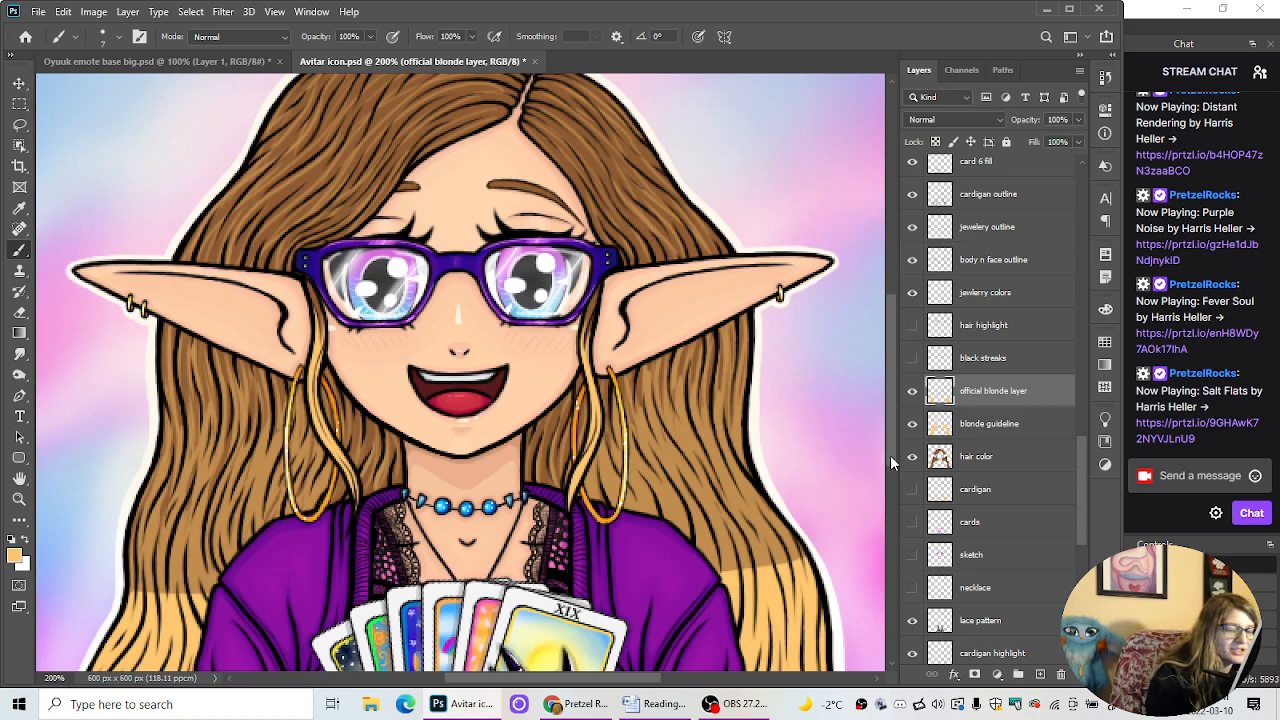
Step: Try a blonde streak along the right-hand forehead hairline, from below the parting down toward the glasses
scroll(894, 413, "up", 4)
key("ctrl+plus")
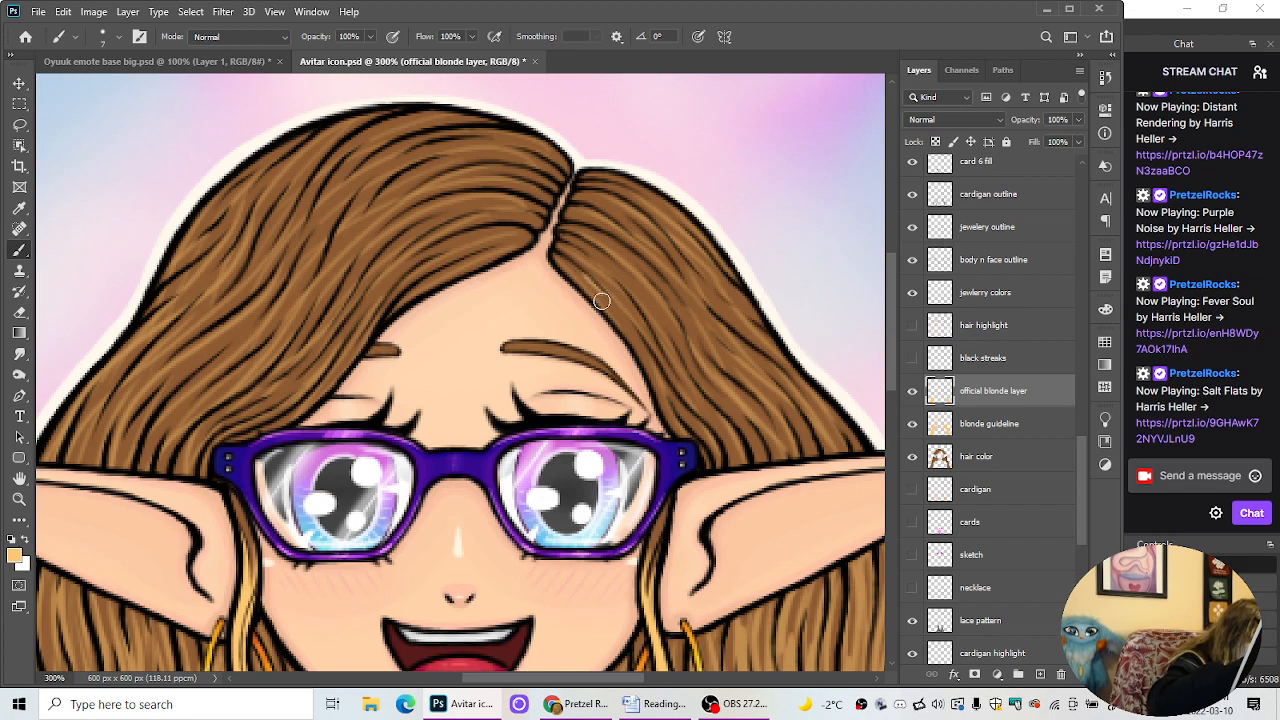
left_click_drag(587, 278, 658, 384)
left_click_drag(635, 339, 689, 434)
Step: Hide the blonde guideline layer and erase the blonde streak along the right-hand forehead hairline
left_click(912, 424)
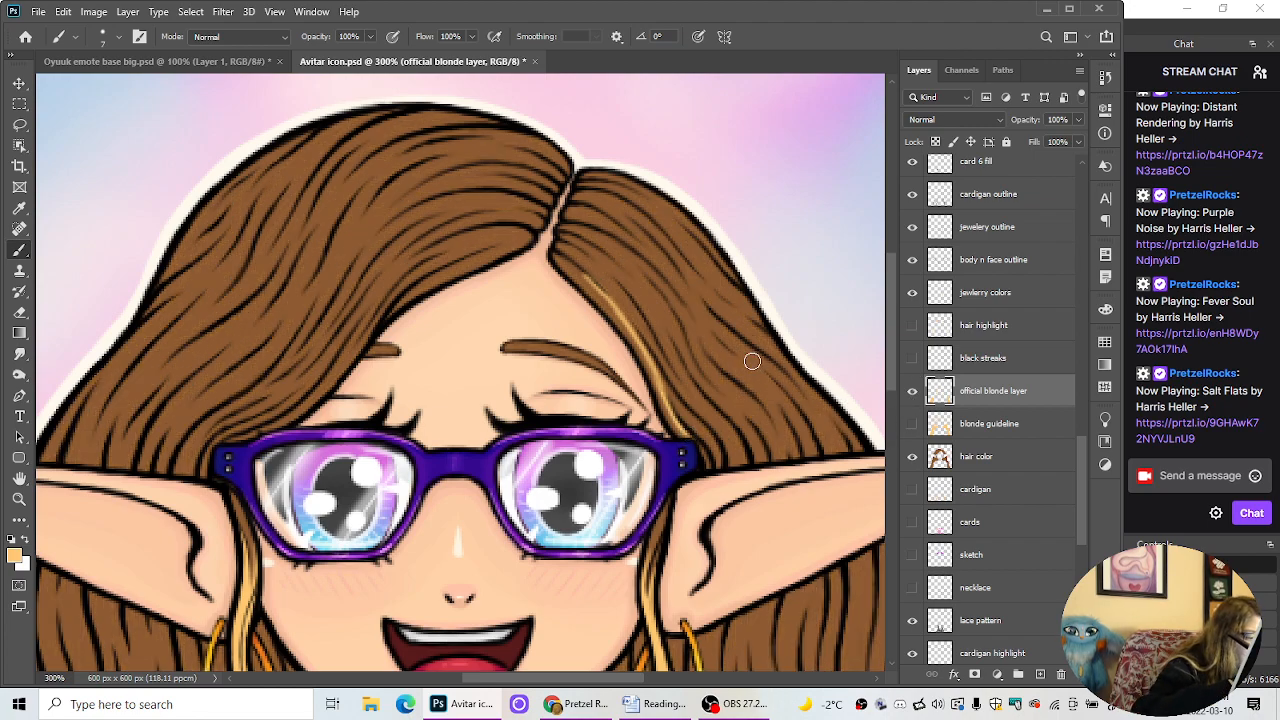
left_click(19, 312)
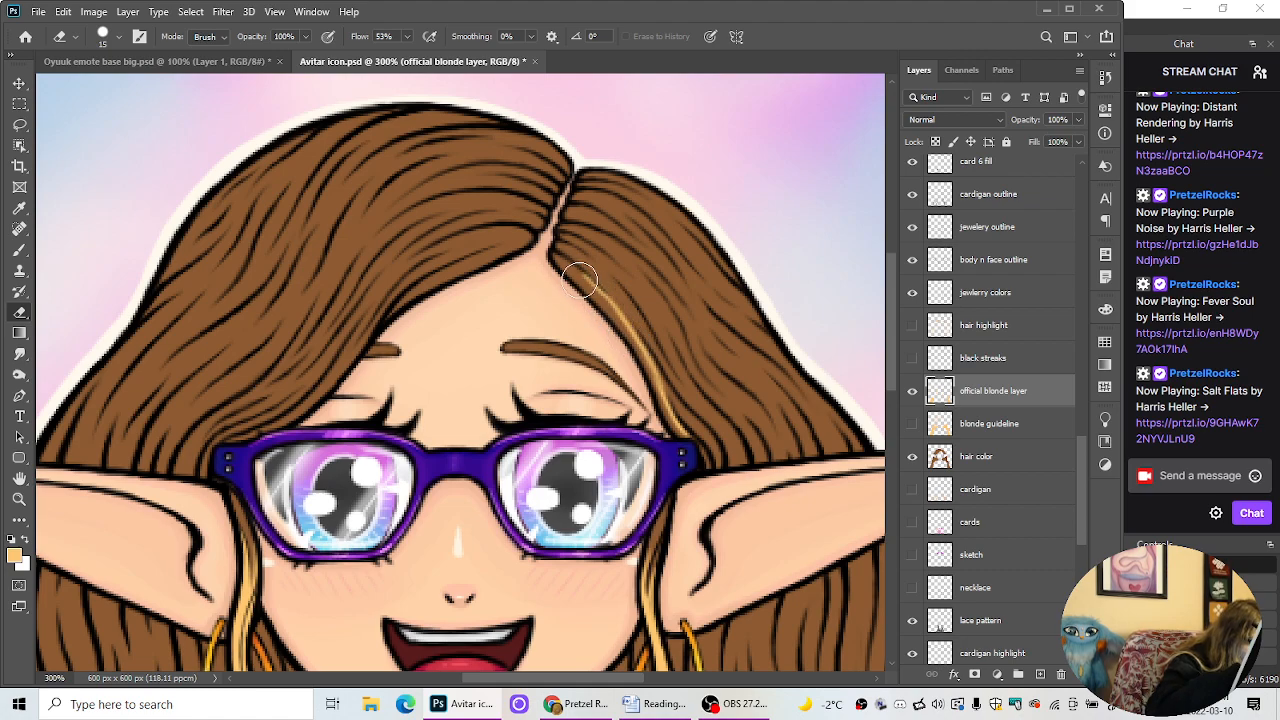
mouse_move(591, 284)
left_mouse_down()
mouse_move(649, 368)
mouse_move(605, 303)
mouse_move(646, 361)
mouse_move(615, 315)
left_mouse_up()
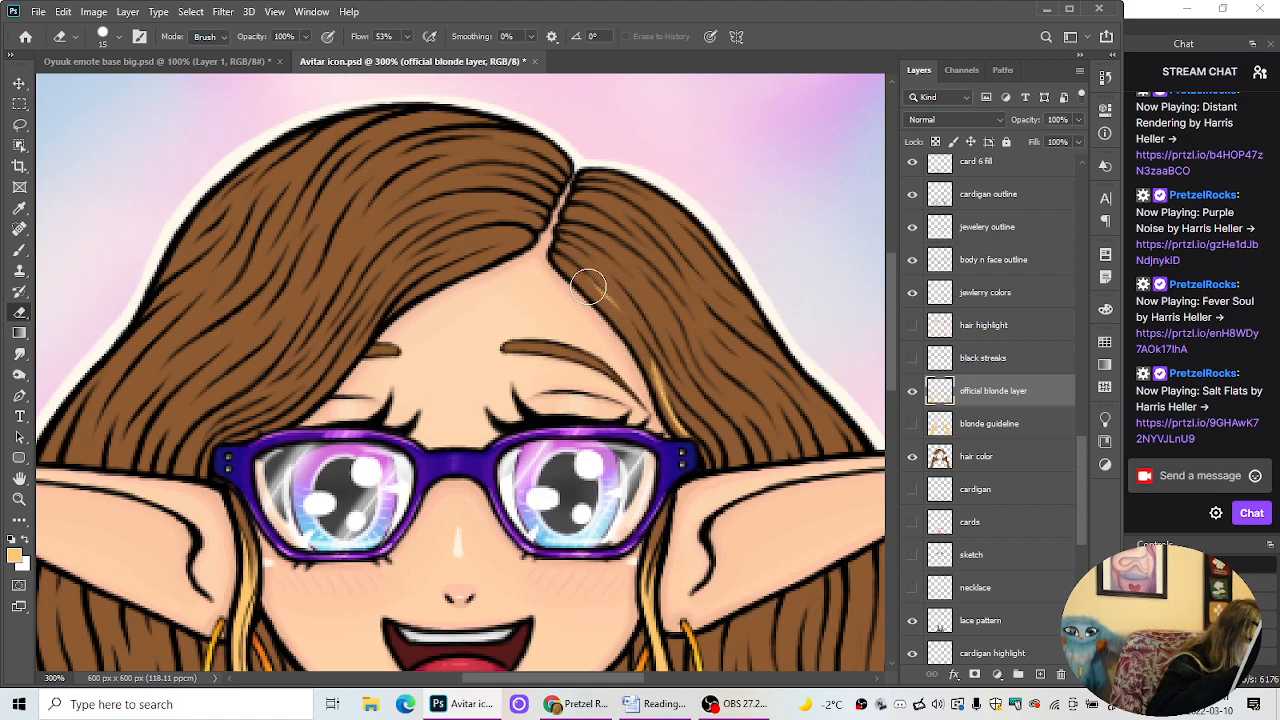
mouse_move(644, 359)
left_mouse_down()
mouse_move(668, 420)
mouse_move(642, 338)
mouse_move(679, 431)
mouse_move(652, 359)
mouse_move(679, 426)
left_mouse_up()
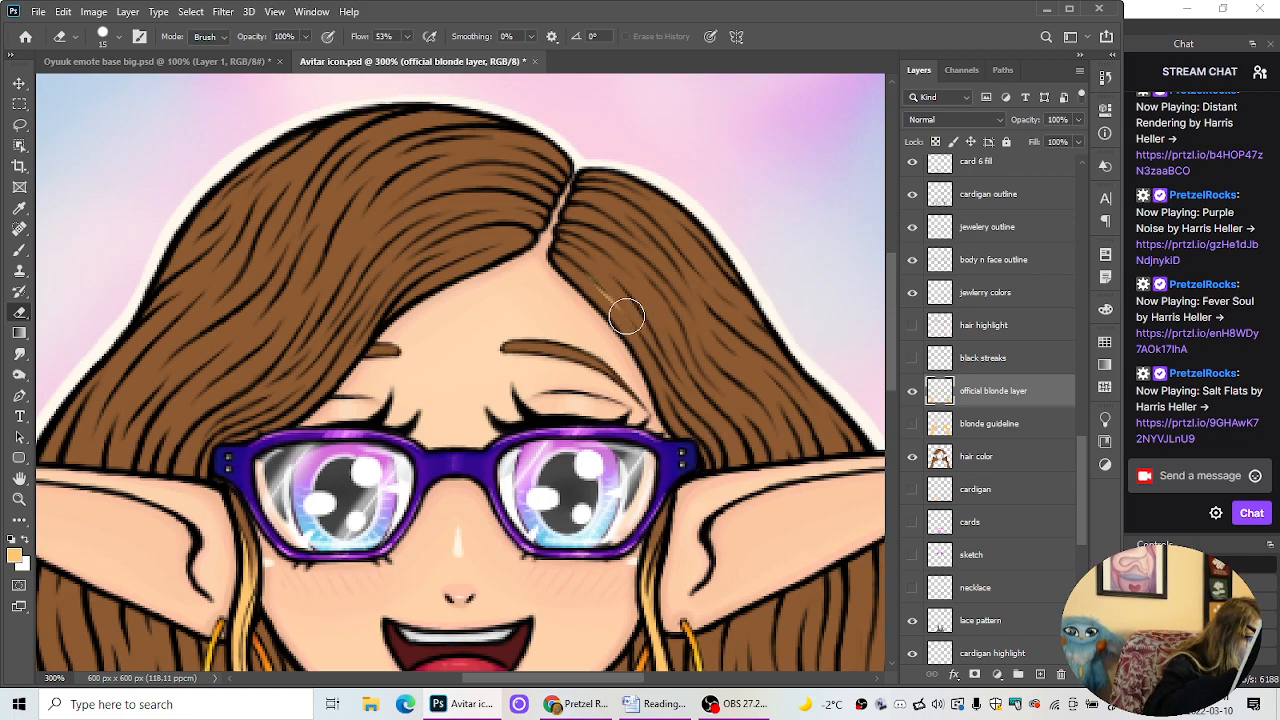
left_click_drag(623, 314, 591, 275)
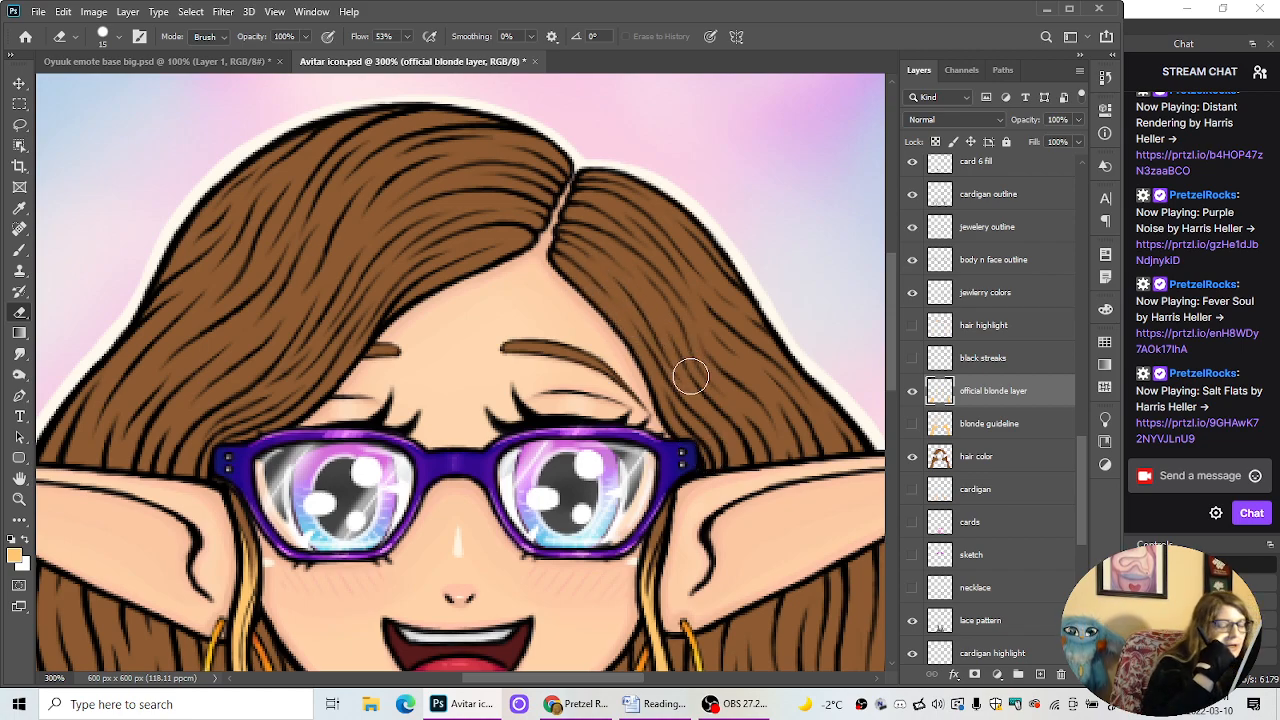
Step: Paint a thin blonde streak along the right-hand forehead hairline down to the ear with a 3 px Hard Round Pressure Size brush
left_click(19, 249)
left_click(105, 36)
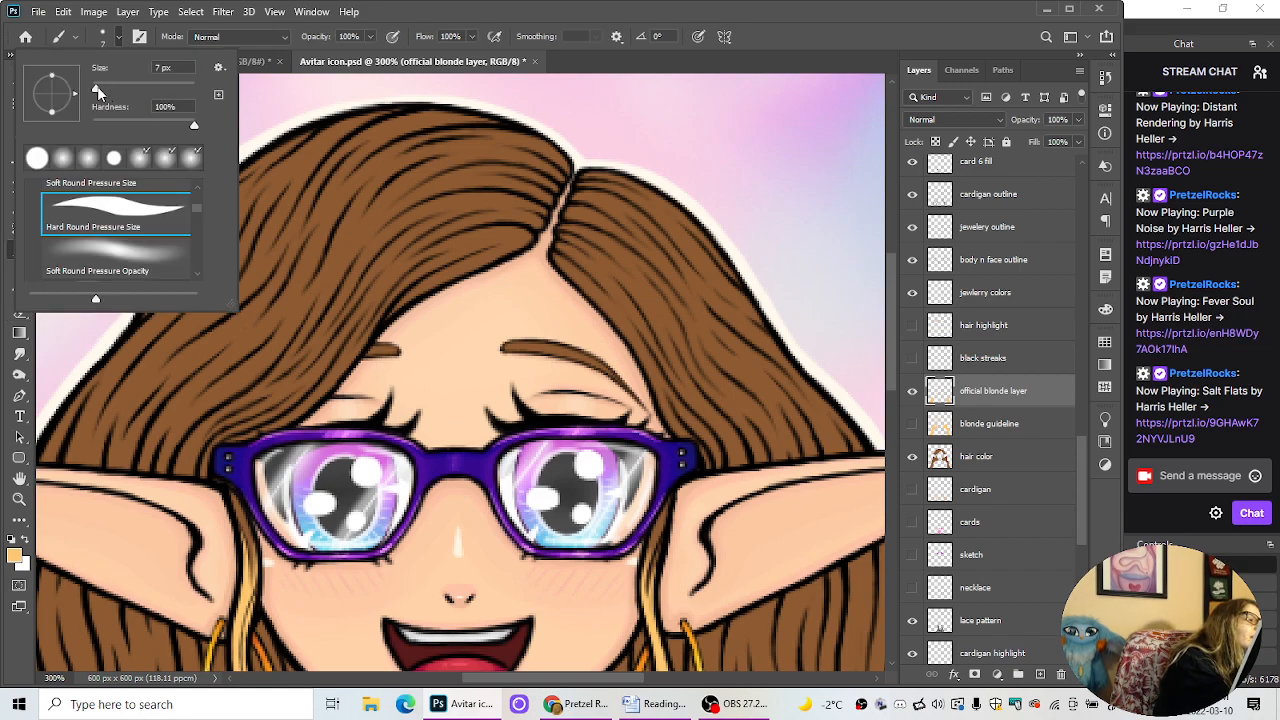
left_click_drag(97, 86, 93, 88)
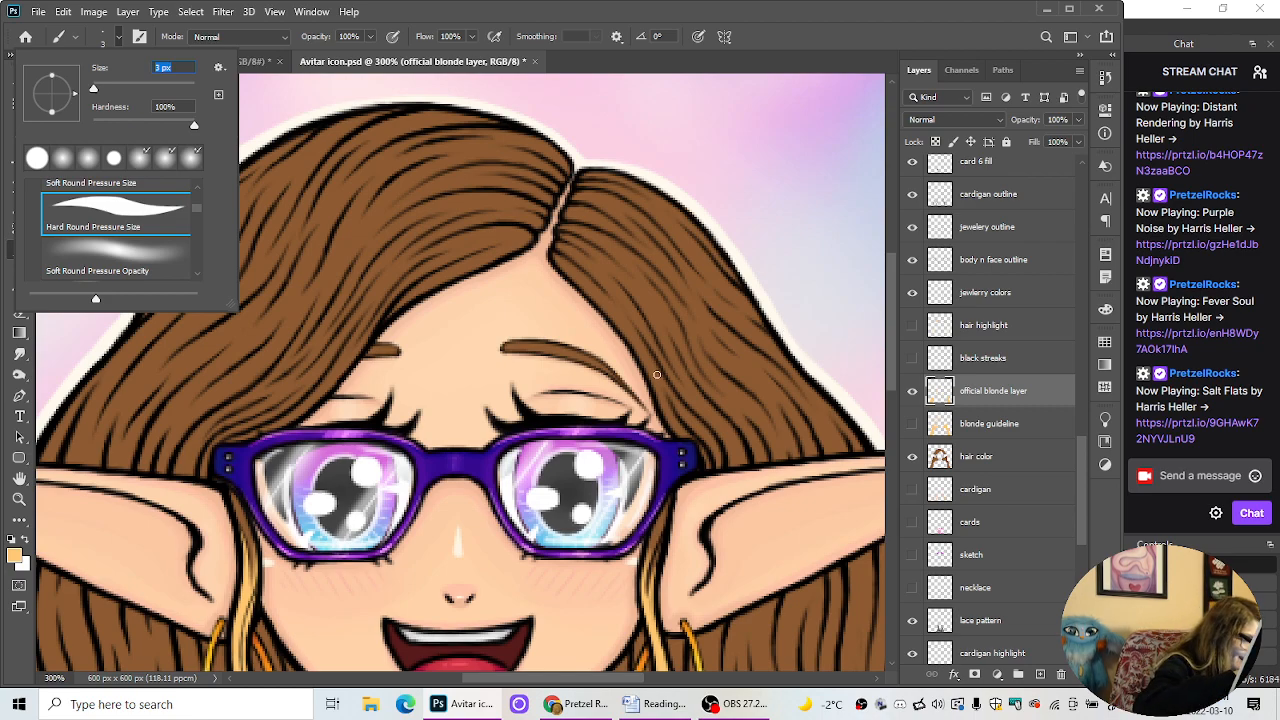
left_click(600, 292)
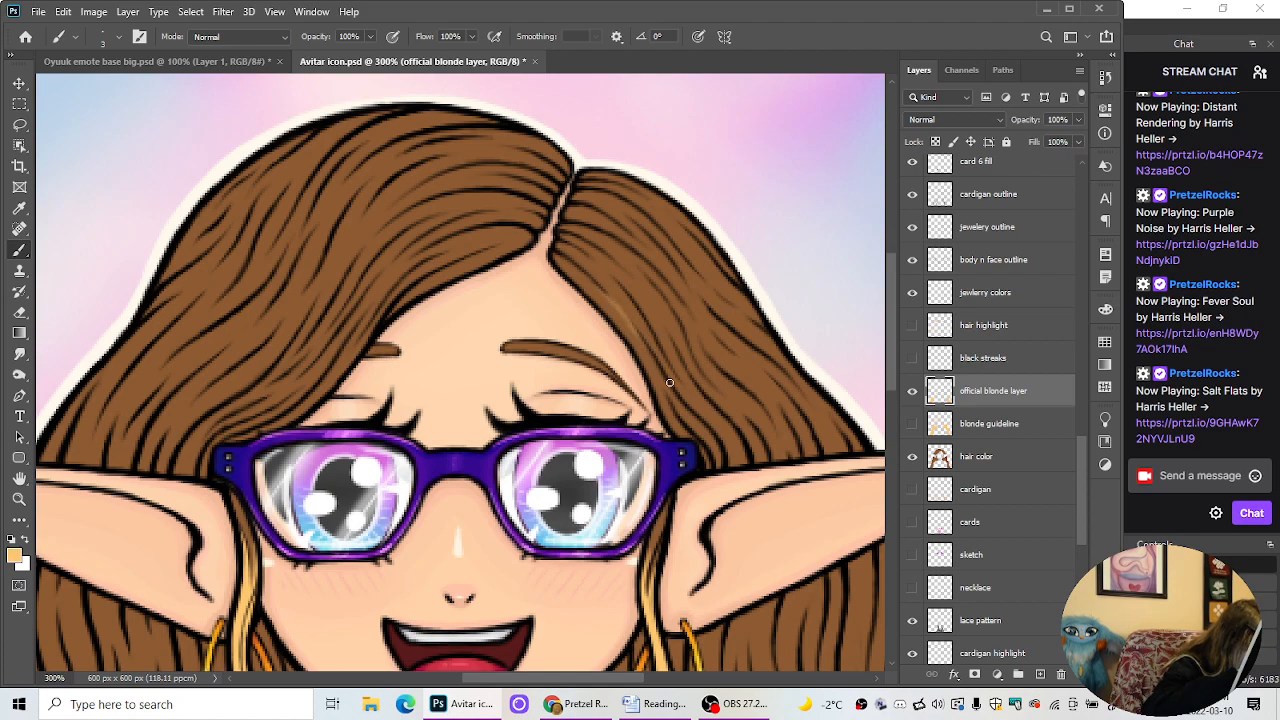
left_click_drag(633, 331, 688, 411)
mouse_move(657, 371)
left_mouse_down()
mouse_move(703, 418)
mouse_move(673, 397)
mouse_move(694, 422)
left_mouse_up()
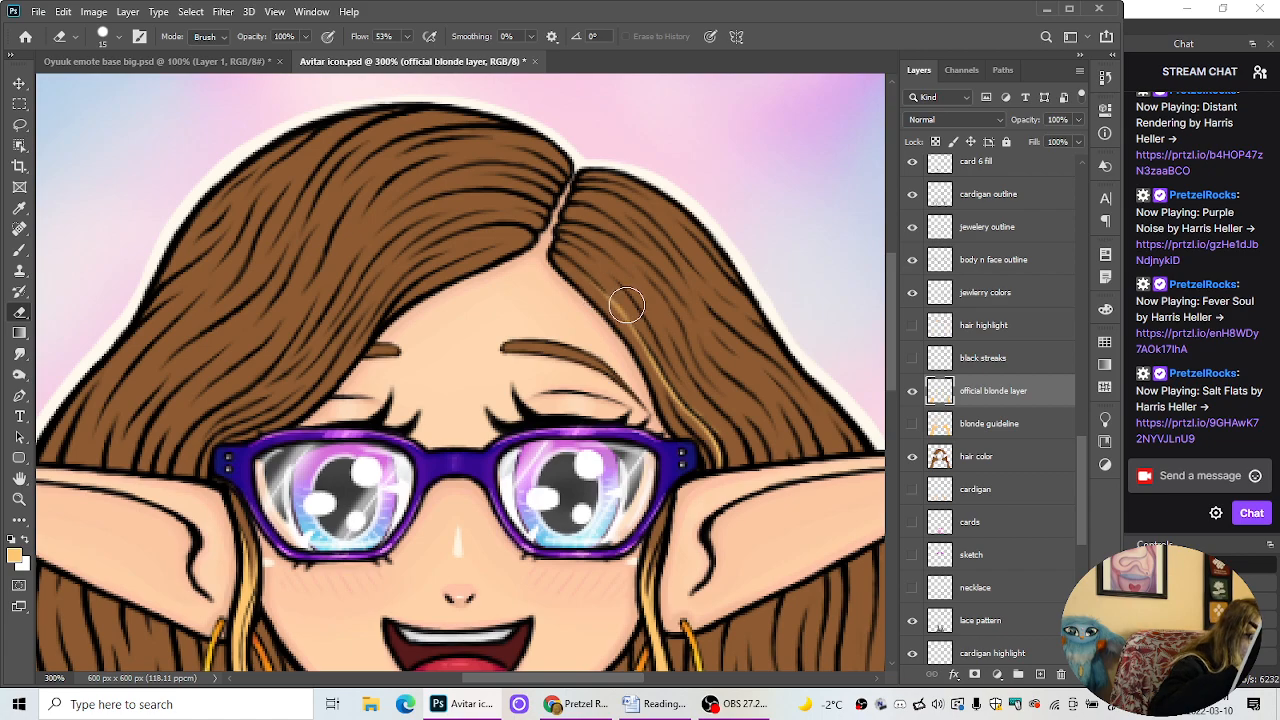
Step: Thin out the new hairline streak with the eraser and compare it with the blonde guideline layer
mouse_move(637, 320)
left_mouse_down()
mouse_move(612, 290)
mouse_move(745, 457)
left_mouse_up()
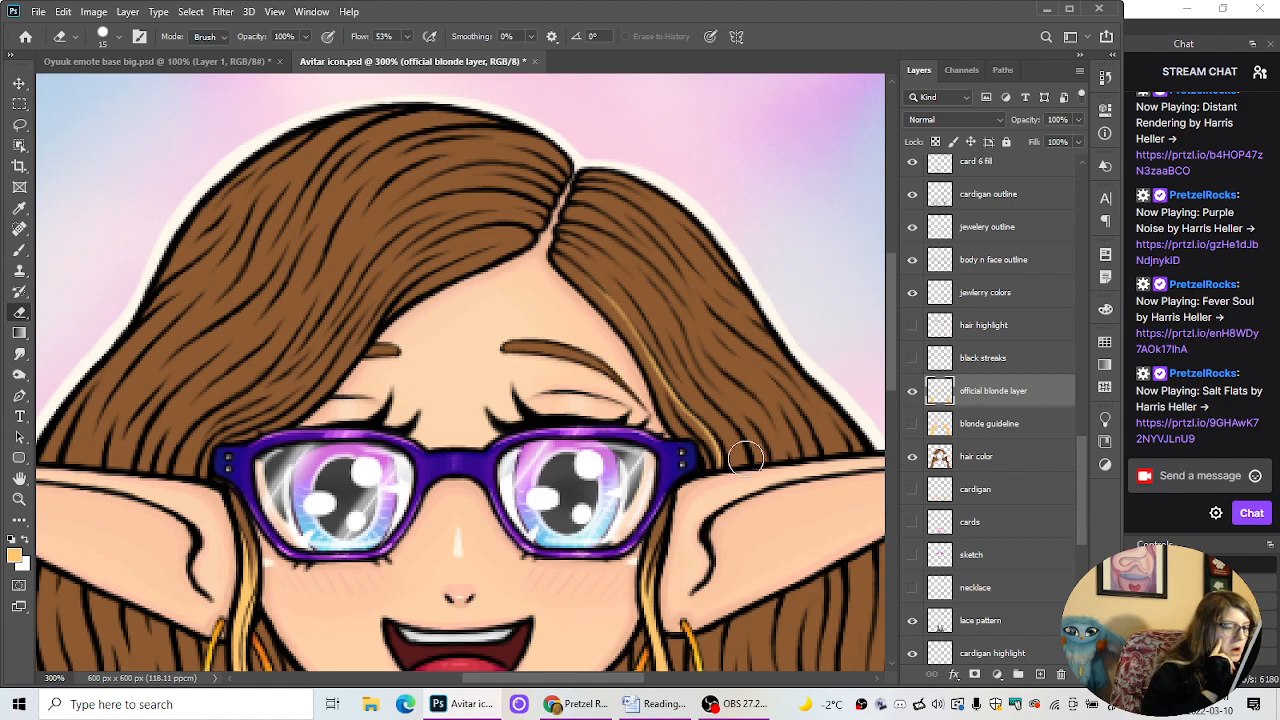
left_click(912, 424)
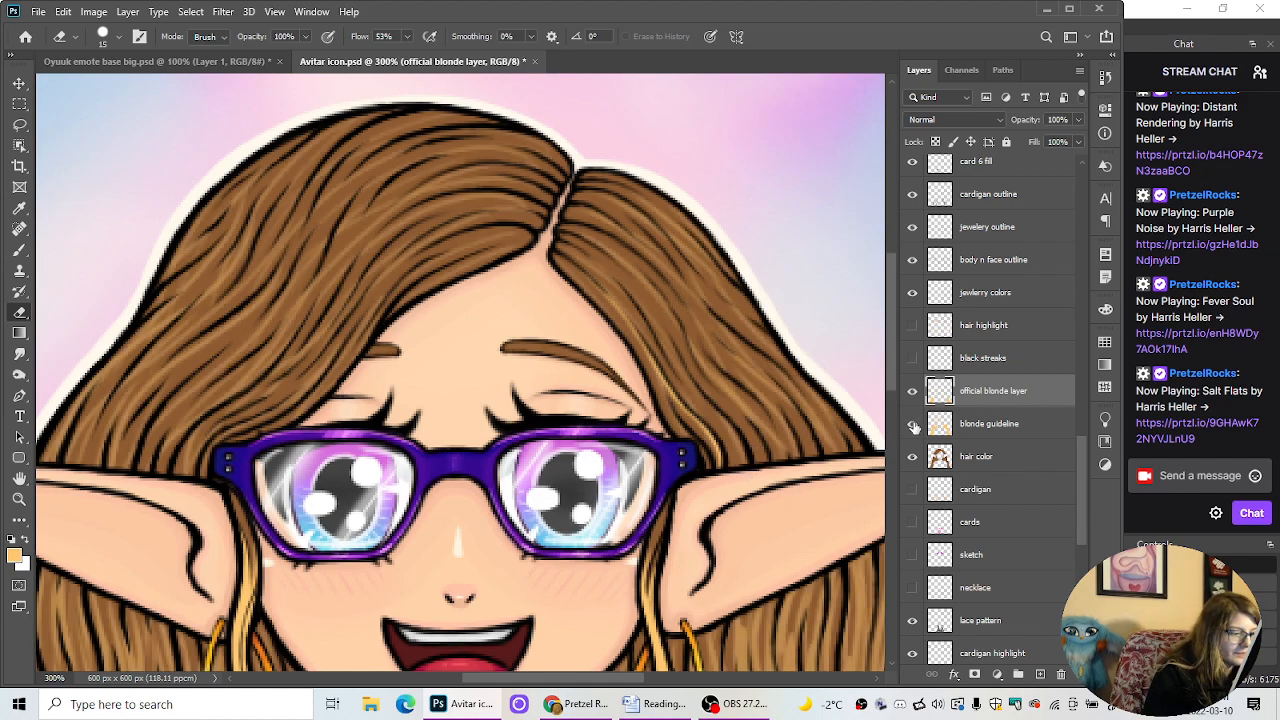
left_click(912, 424)
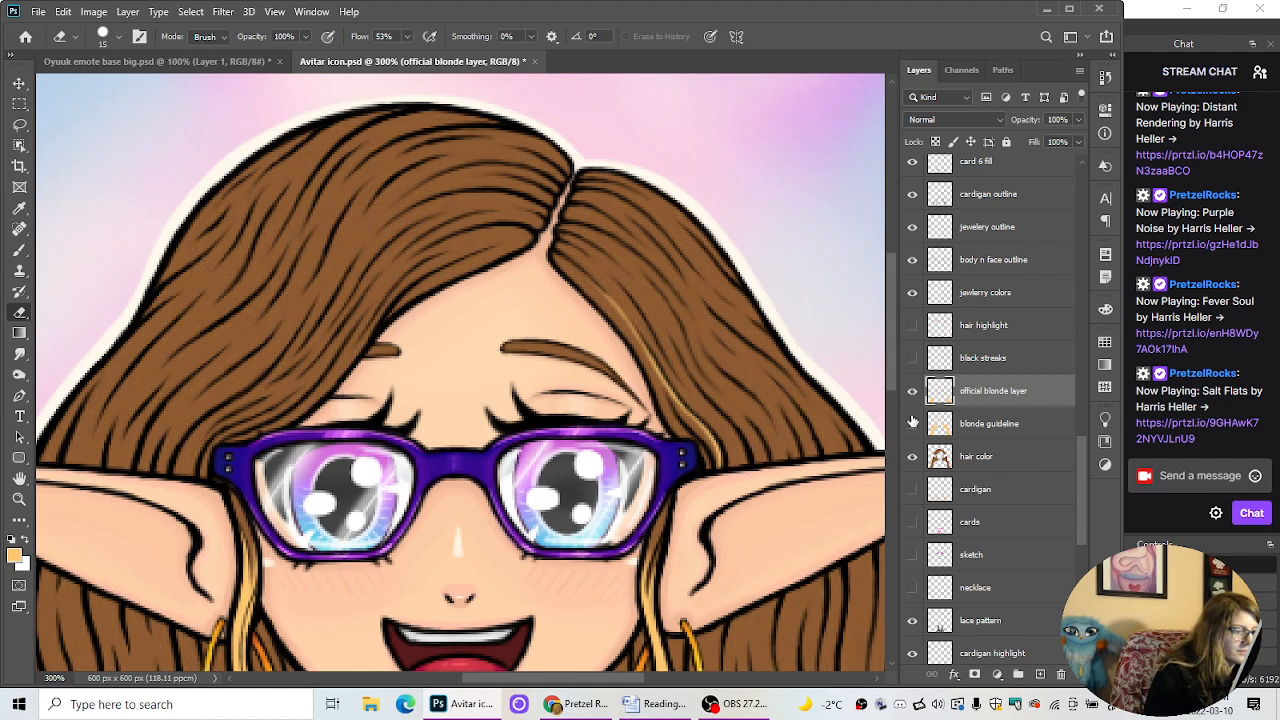
Step: Brush more thin blonde streaks beside the first, following the right-hand hairline from just below the parting to the ear
left_click(19, 250)
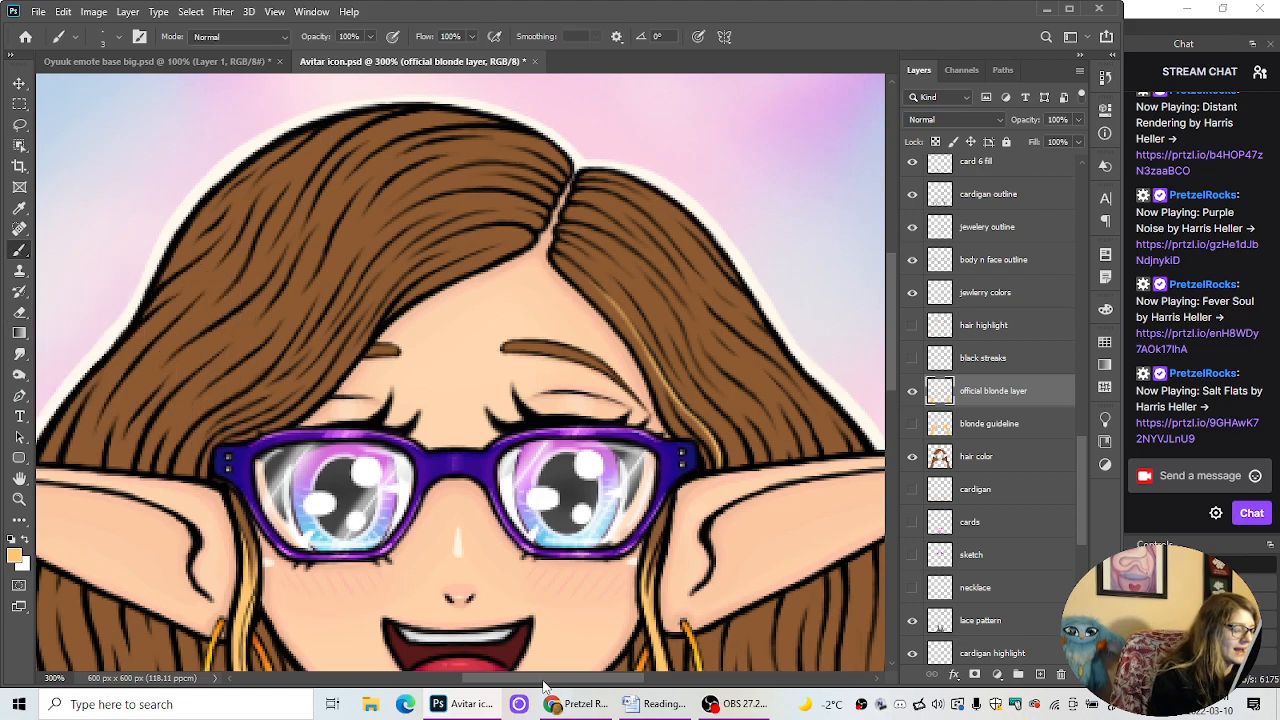
left_click_drag(543, 682, 568, 682)
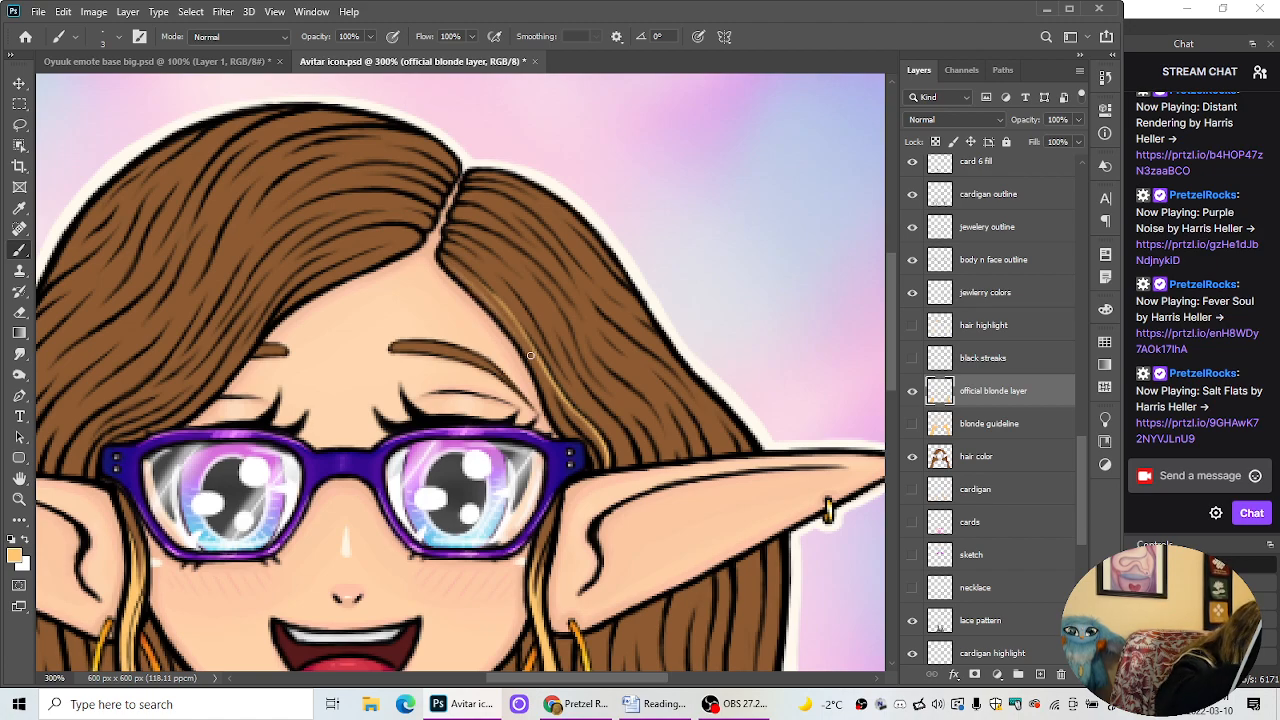
mouse_move(510, 330)
left_mouse_down()
mouse_move(601, 476)
mouse_move(598, 463)
left_mouse_up()
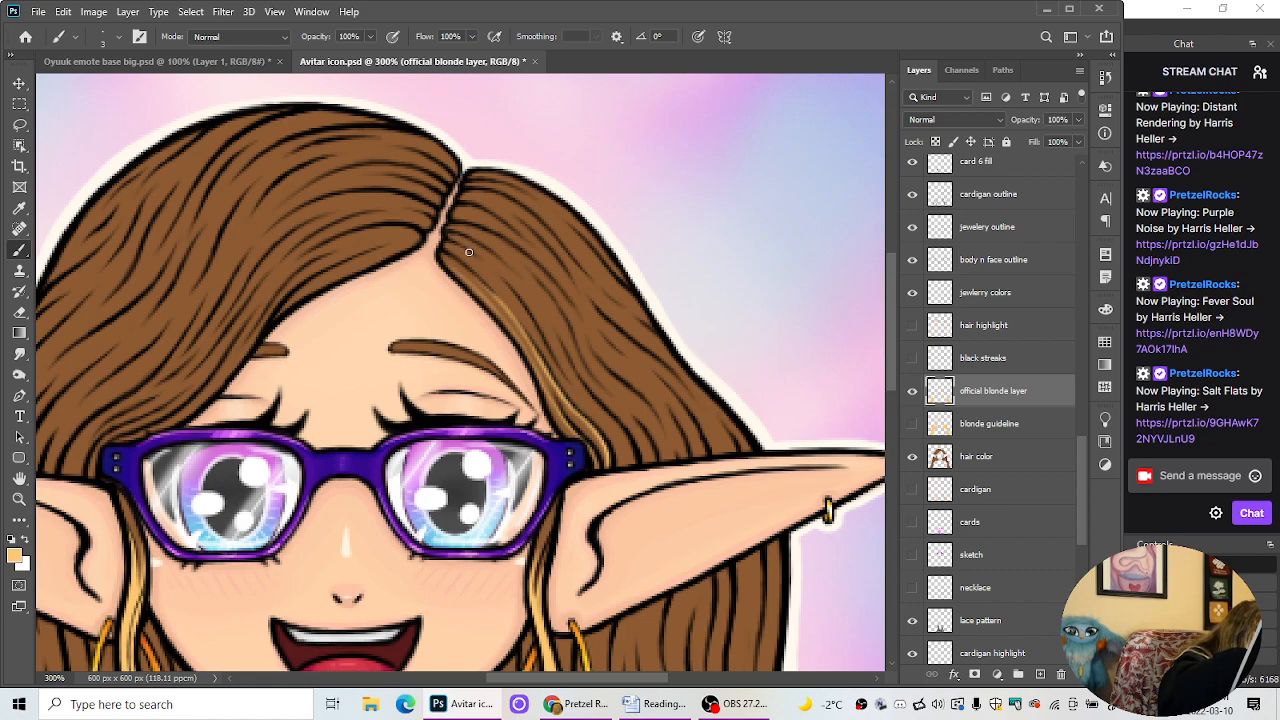
mouse_move(468, 253)
left_mouse_down()
mouse_move(517, 295)
mouse_move(504, 287)
mouse_move(553, 361)
left_mouse_up()
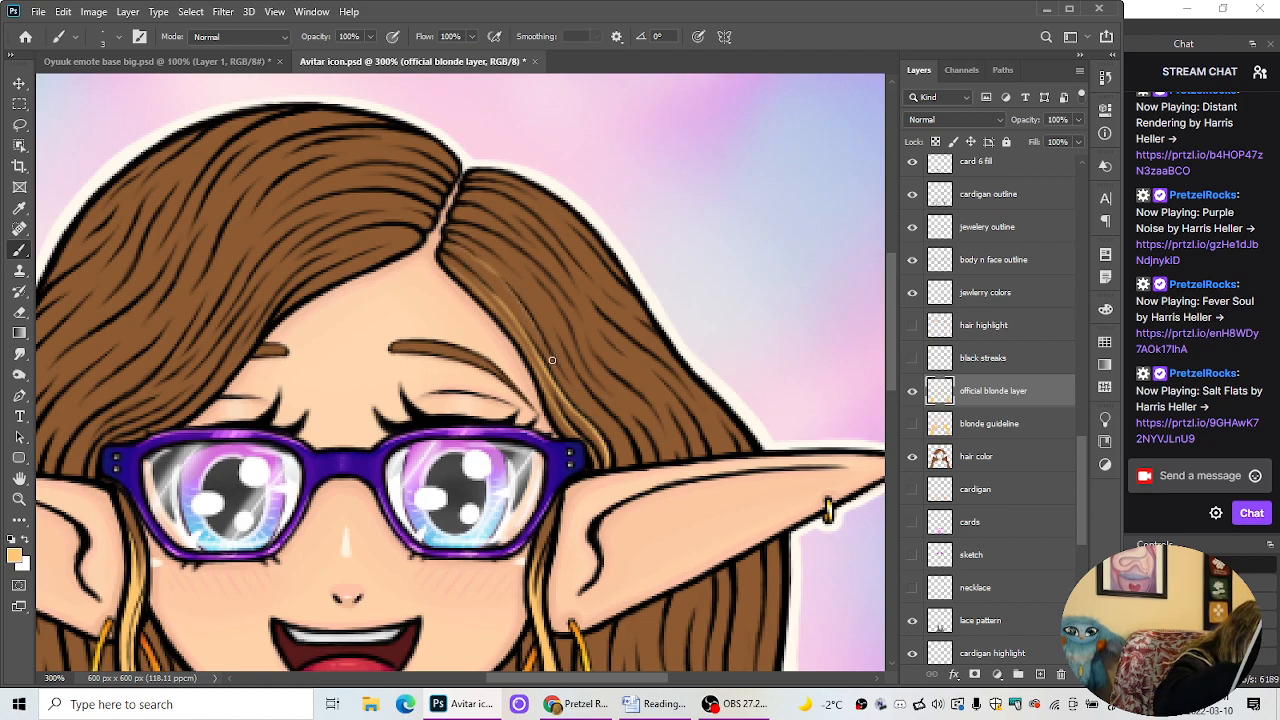
mouse_move(522, 312)
left_mouse_down()
mouse_move(627, 458)
mouse_move(577, 390)
left_mouse_up()
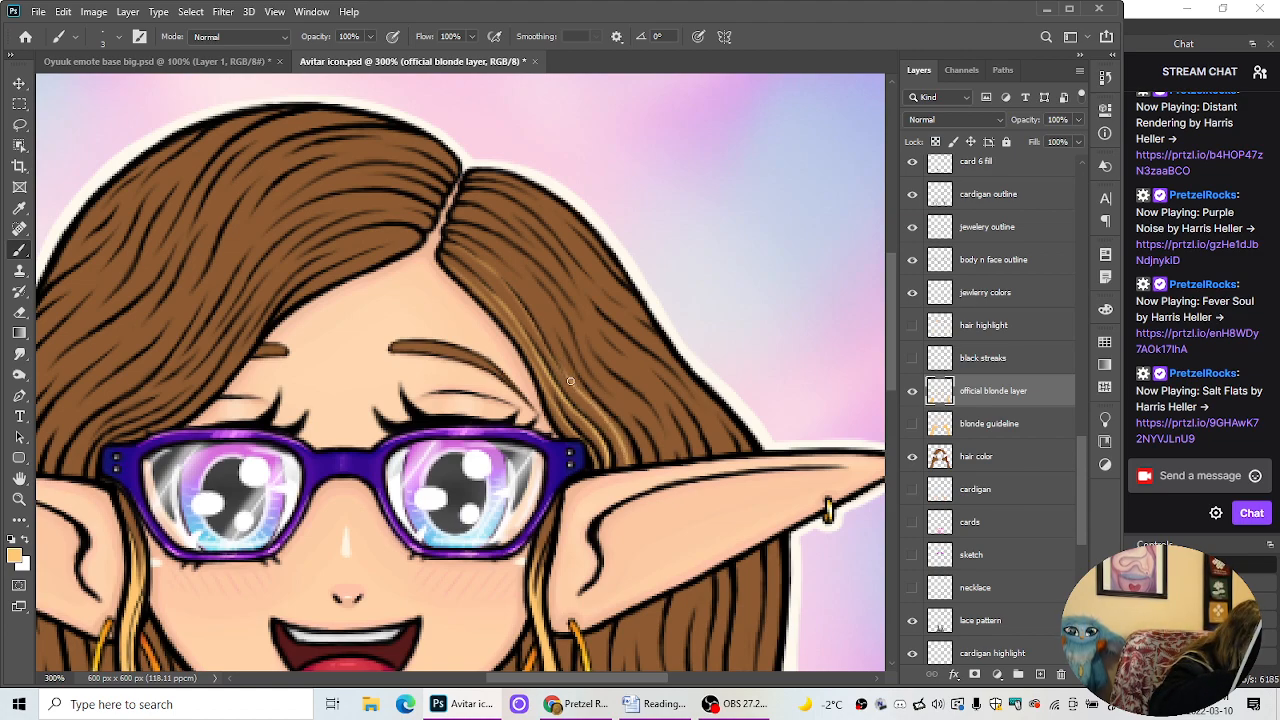
left_click_drag(457, 247, 535, 321)
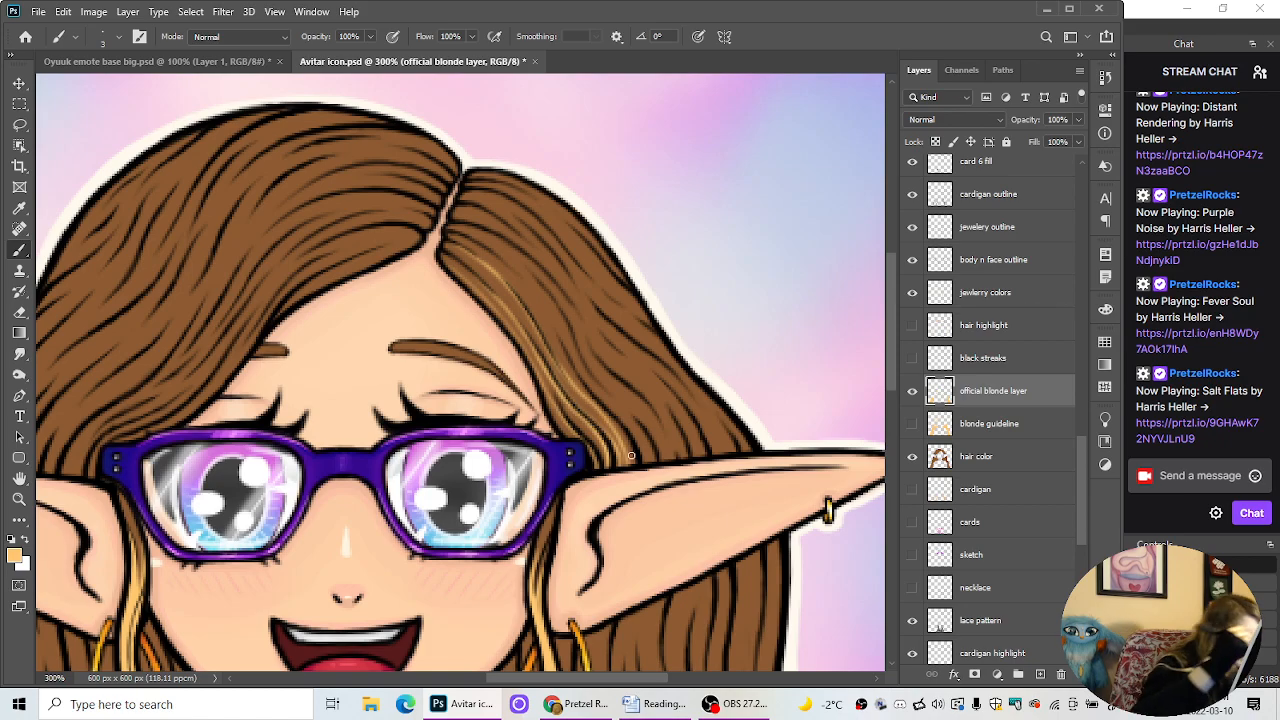
Step: Check the streaks on the whole avatar and add another blonde streak farther out in the hair above the right-hand ear
key("ctrl+1")
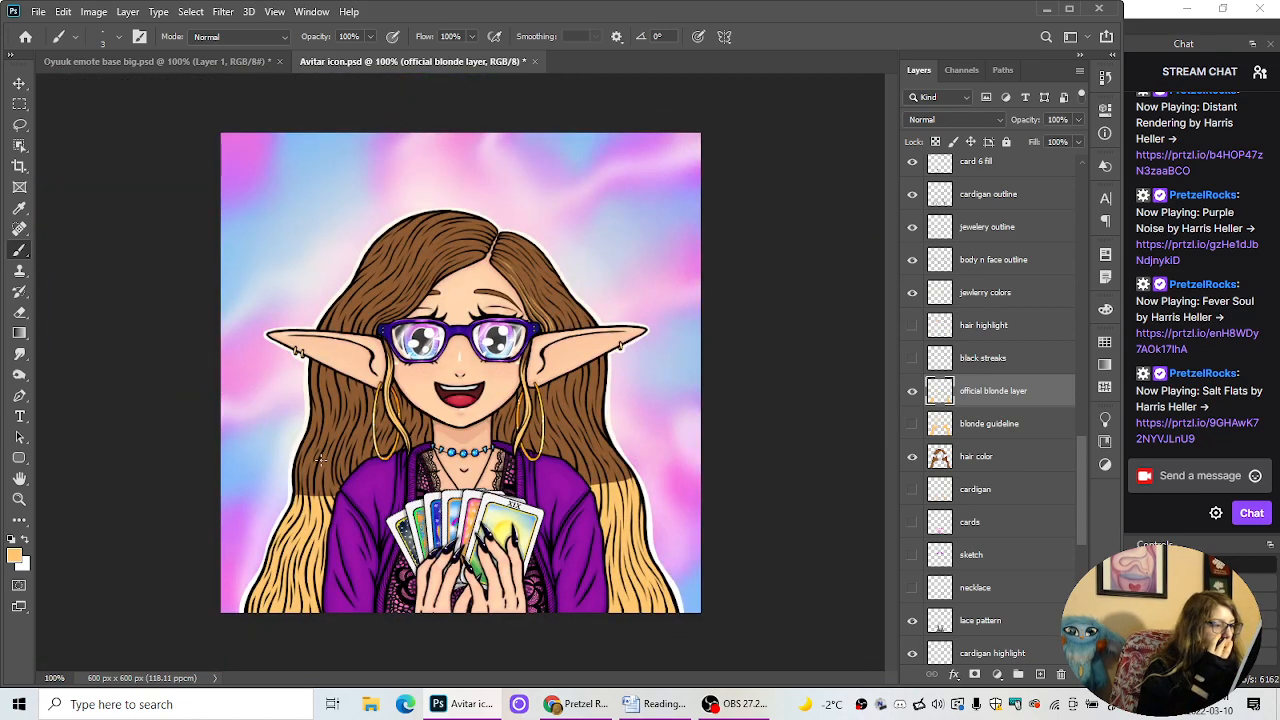
key("ctrl+plus")
scroll(896, 406, "up", 2)
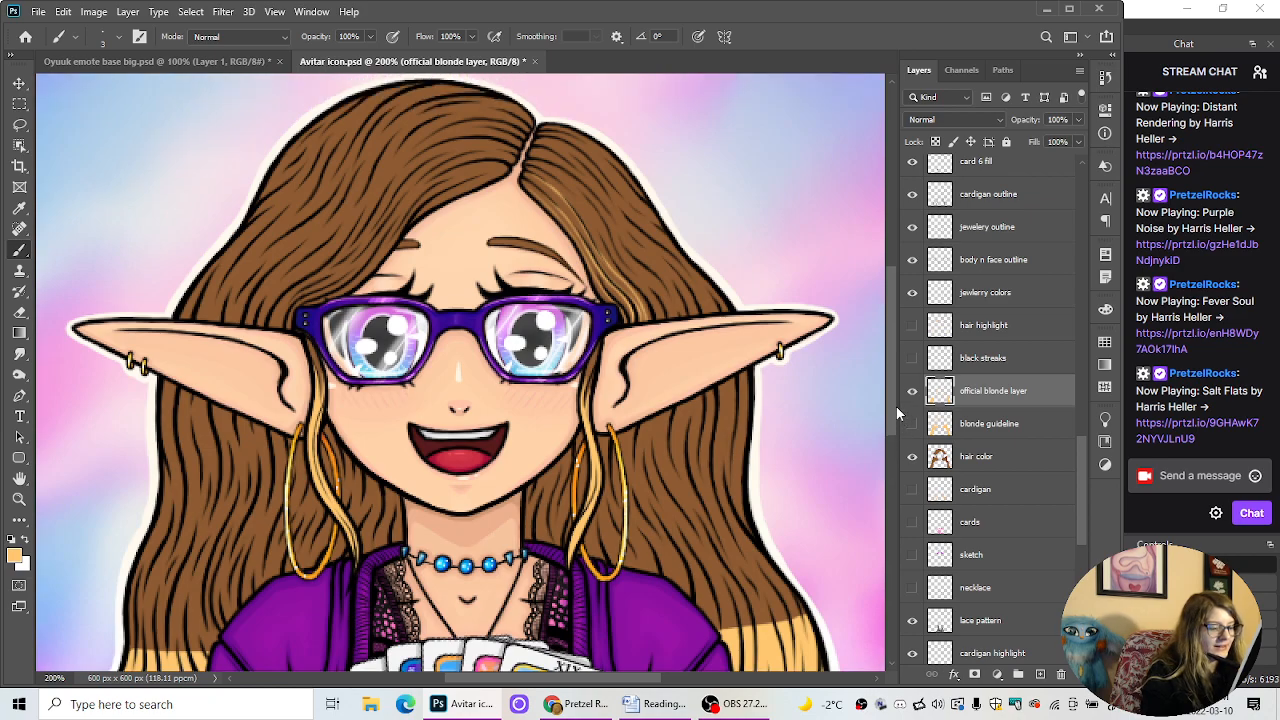
key("ctrl+plus")
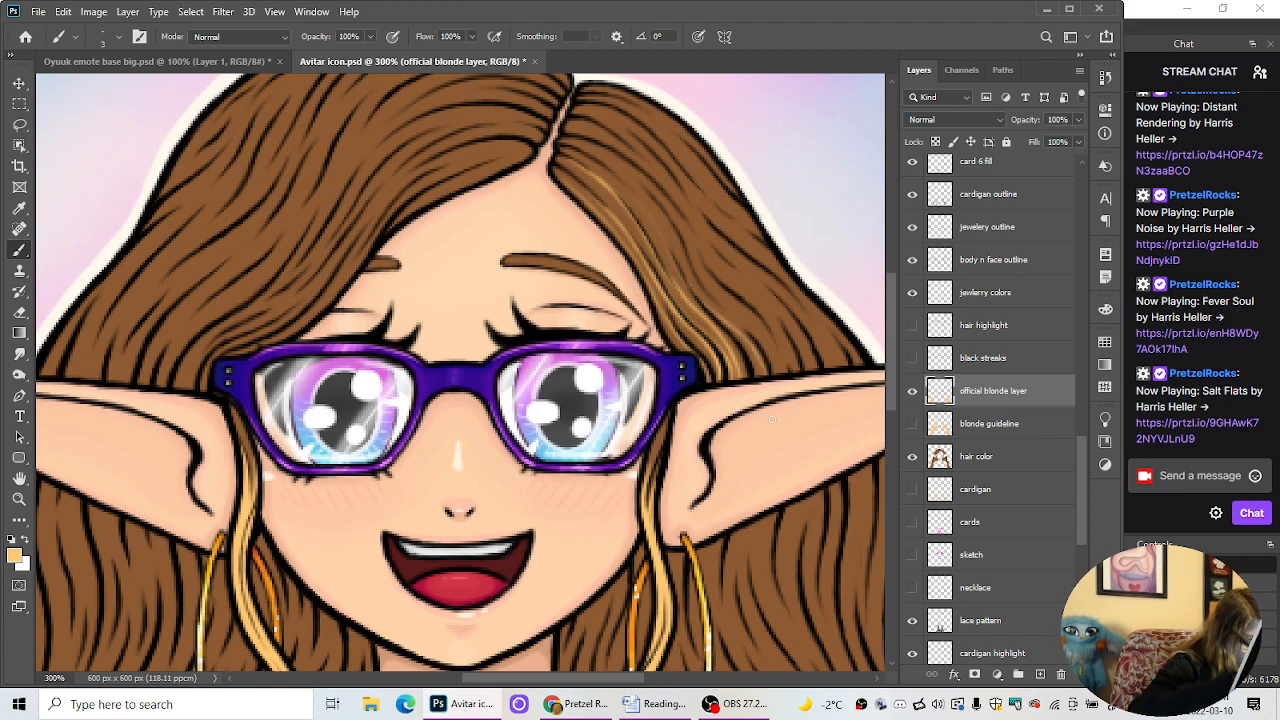
left_click_drag(617, 679, 646, 677)
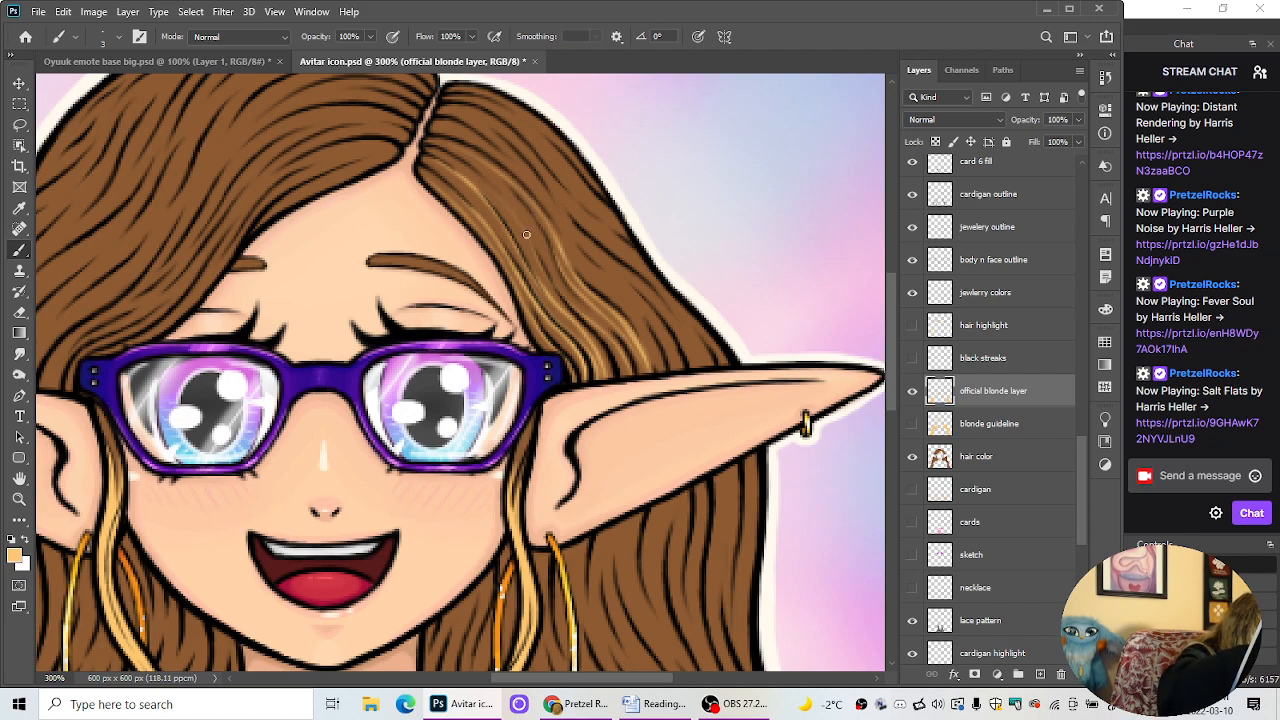
left_click_drag(535, 245, 602, 330)
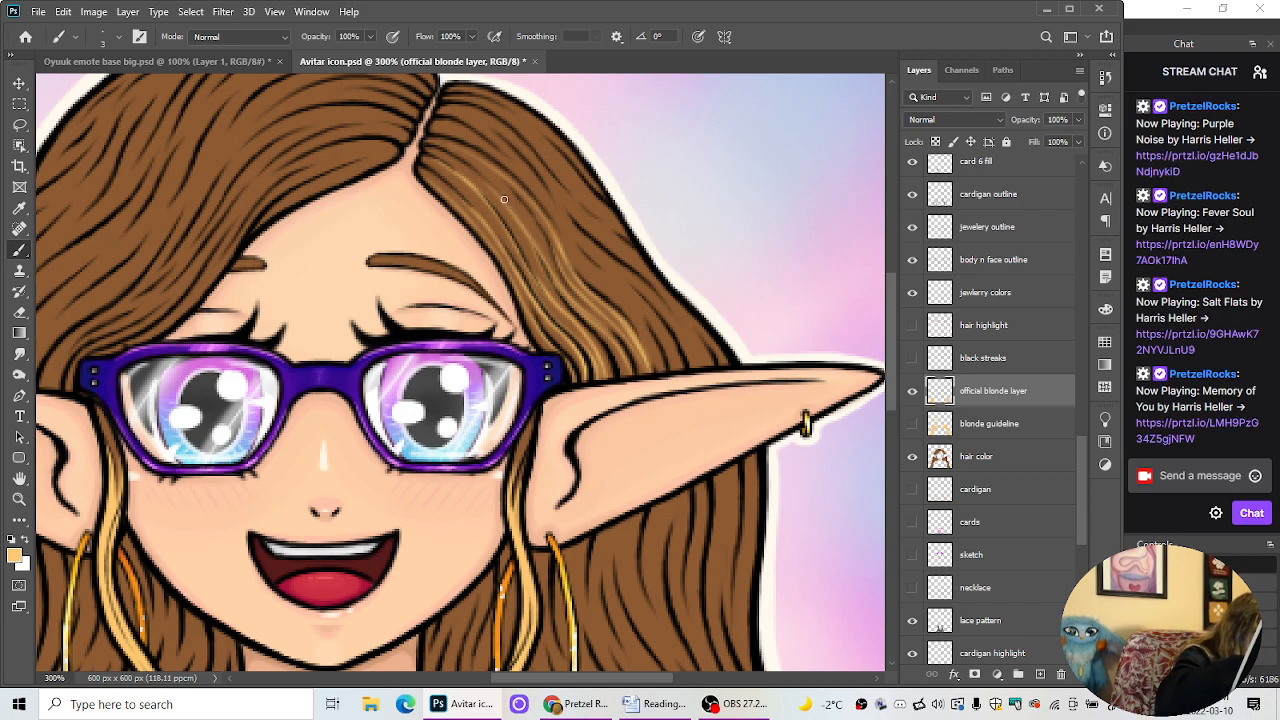
Step: Paint blonde streaks through the outer hair on the right-hand side, from mid-crown down to the ear's upper edge
scroll(527, 307, "down", 2)
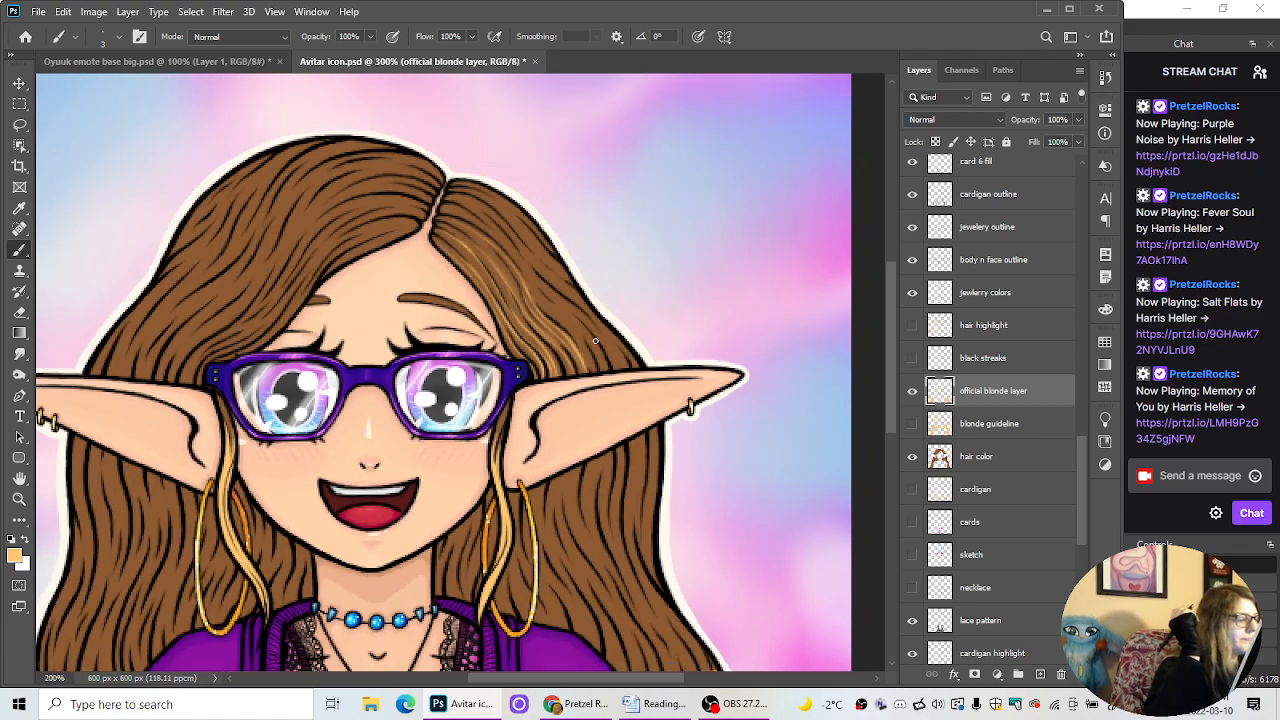
key("ctrl+plus")
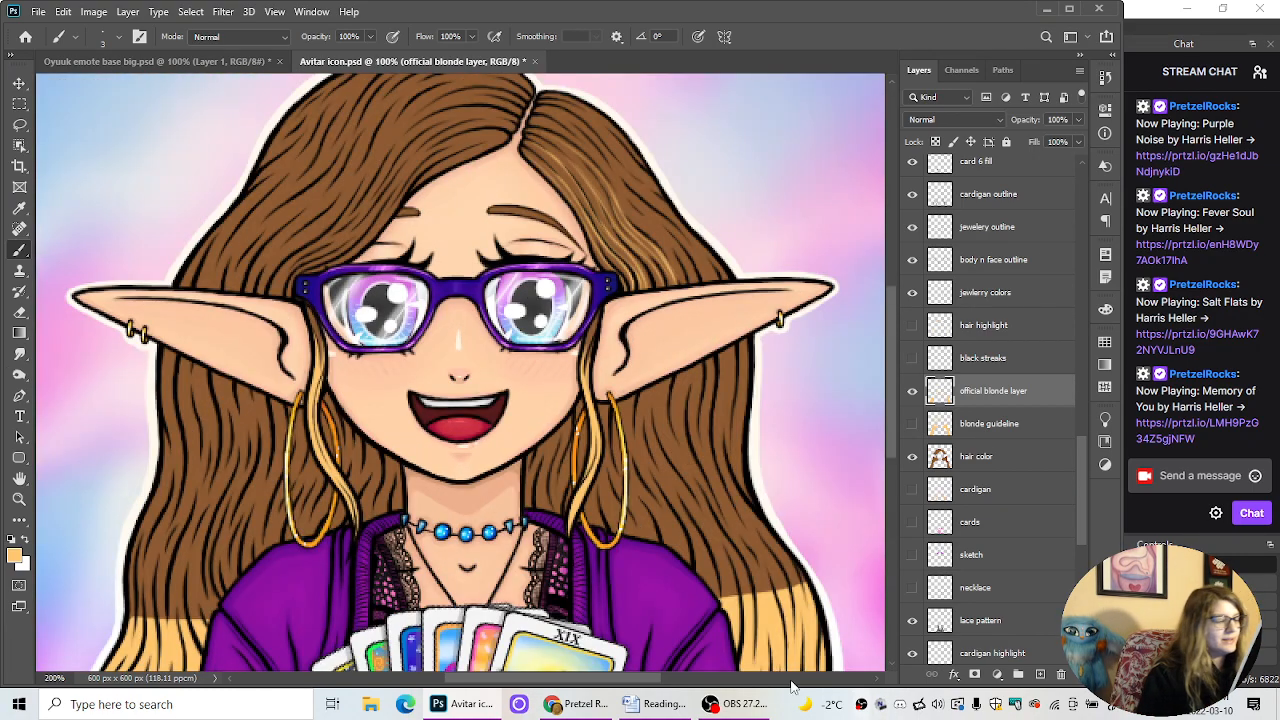
left_click_drag(617, 682, 672, 682)
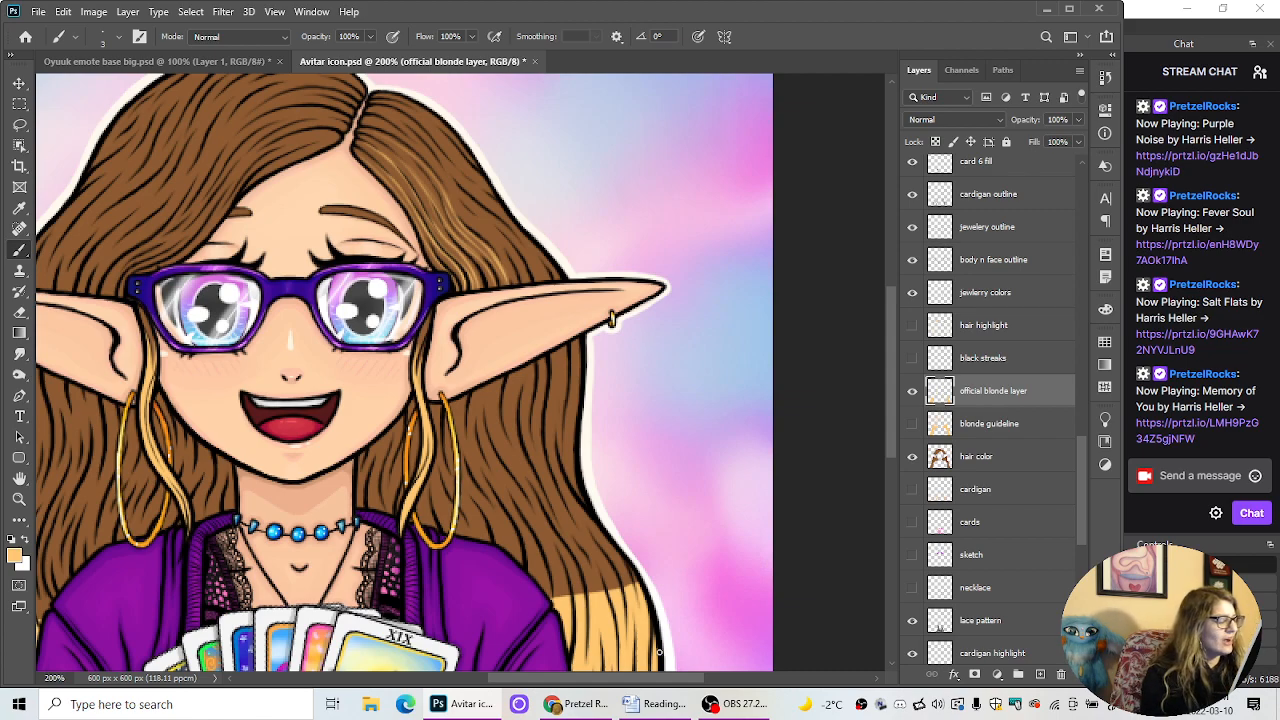
key("ctrl+plus")
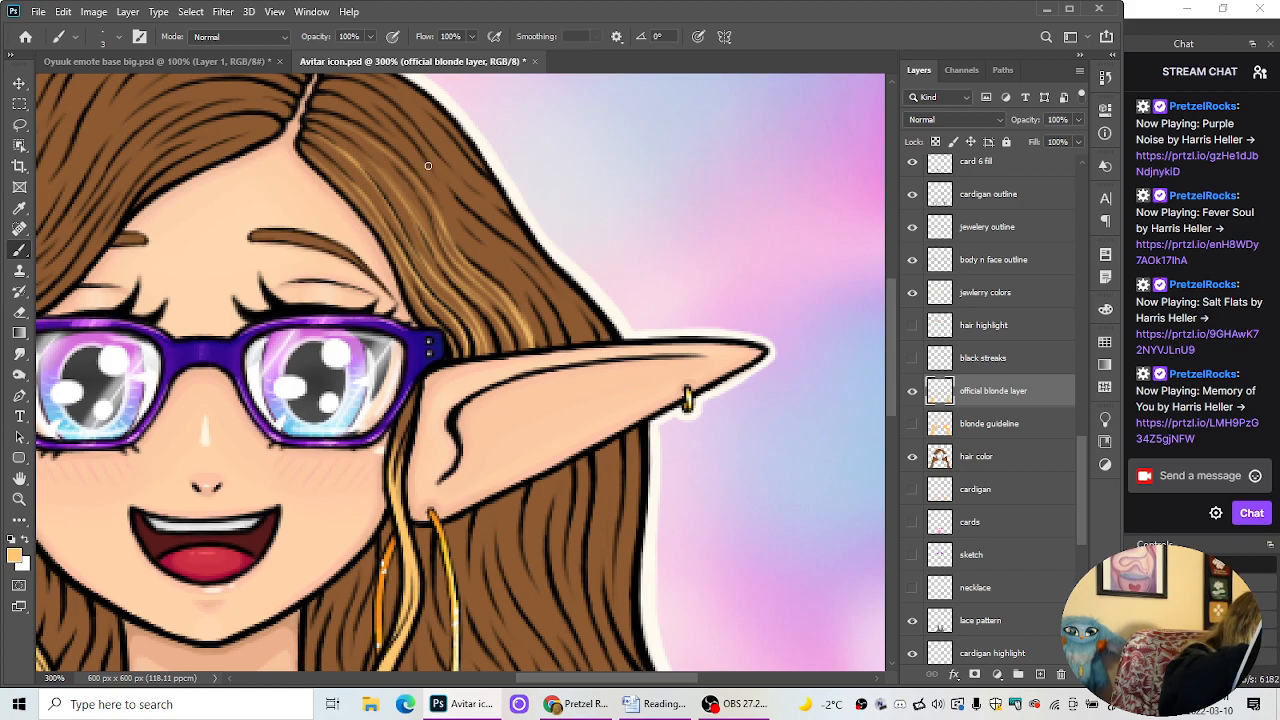
left_click_drag(438, 187, 559, 340)
left_click_drag(532, 288, 563, 349)
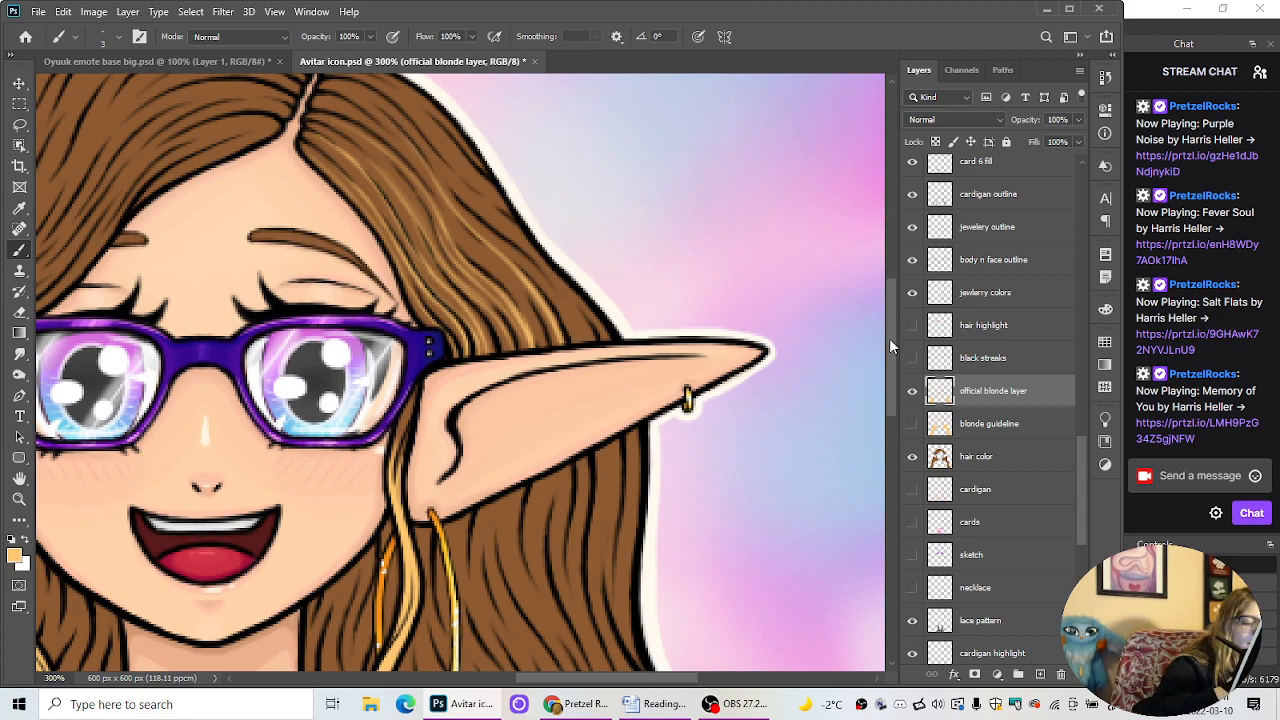
Step: Compare with the blonde guideline layer and fill in fine blonde streaks from the parting's lower end along the right-hand hairline
scroll(889, 338, "up", 2)
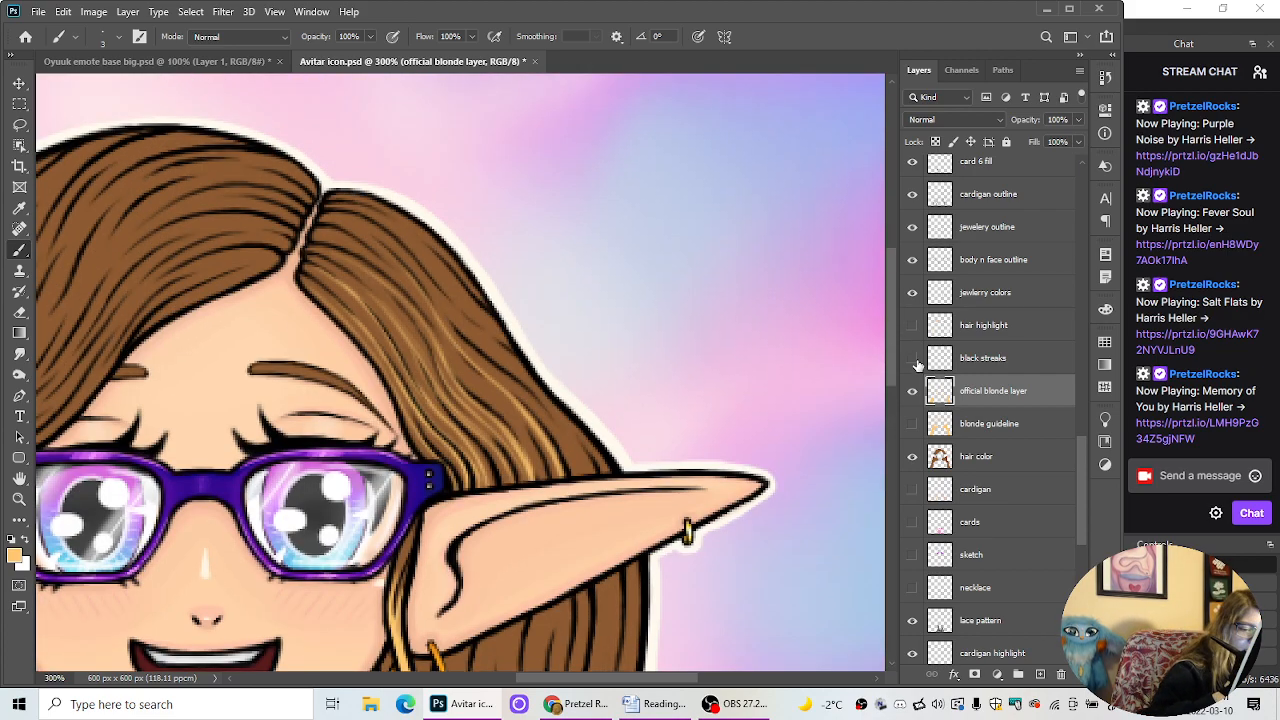
left_click(912, 424)
left_click(912, 424)
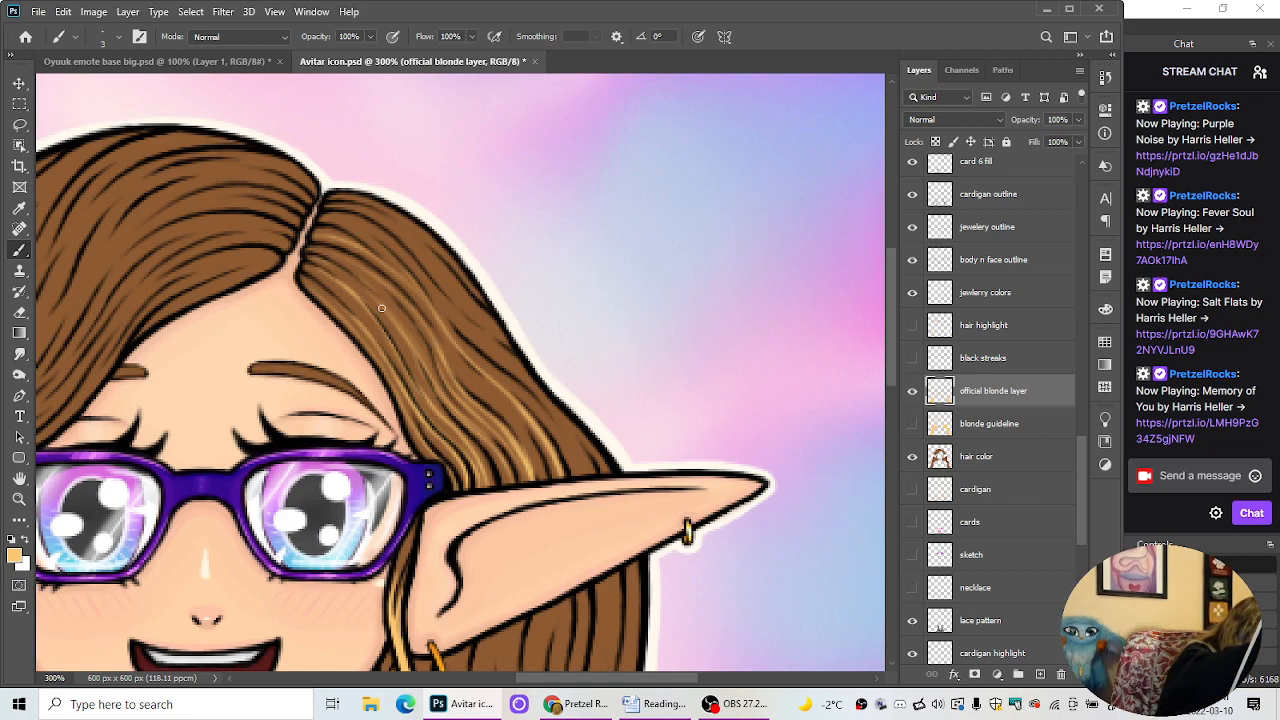
left_click_drag(314, 261, 414, 354)
left_click_drag(361, 276, 408, 330)
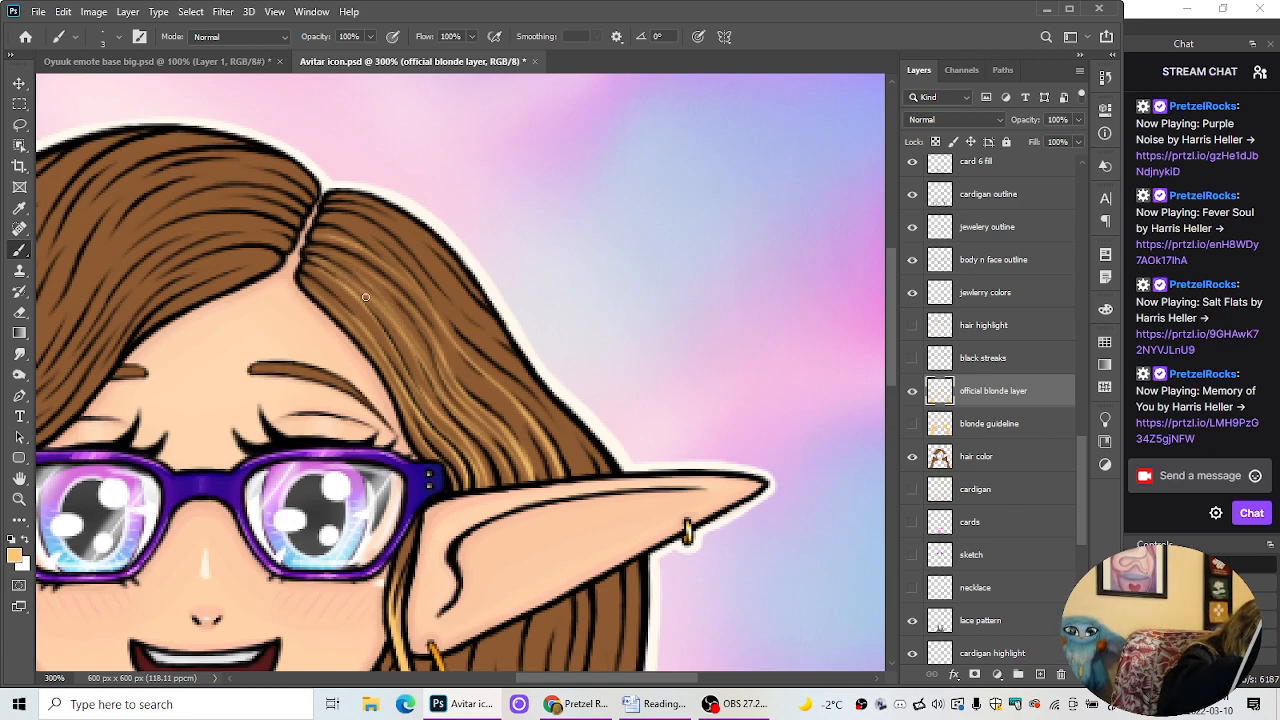
mouse_move(320, 279)
left_mouse_down()
mouse_move(386, 338)
mouse_move(389, 357)
left_mouse_up()
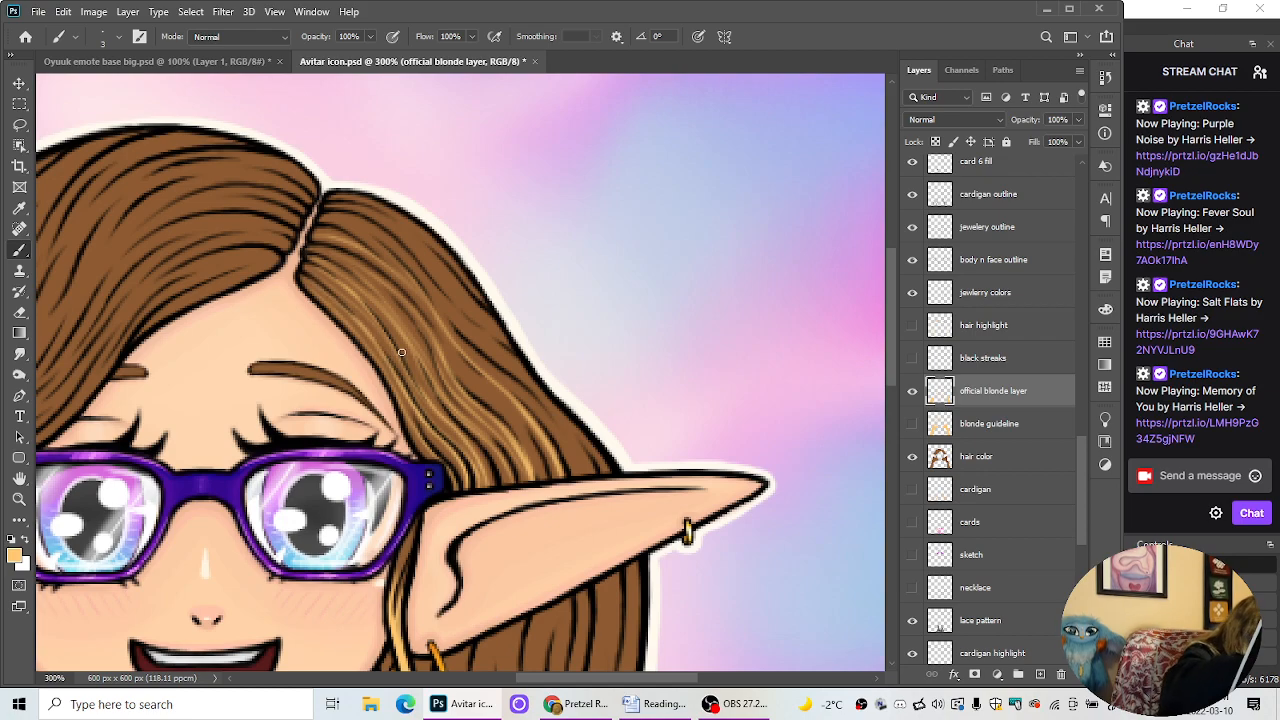
left_click_drag(459, 426, 407, 307)
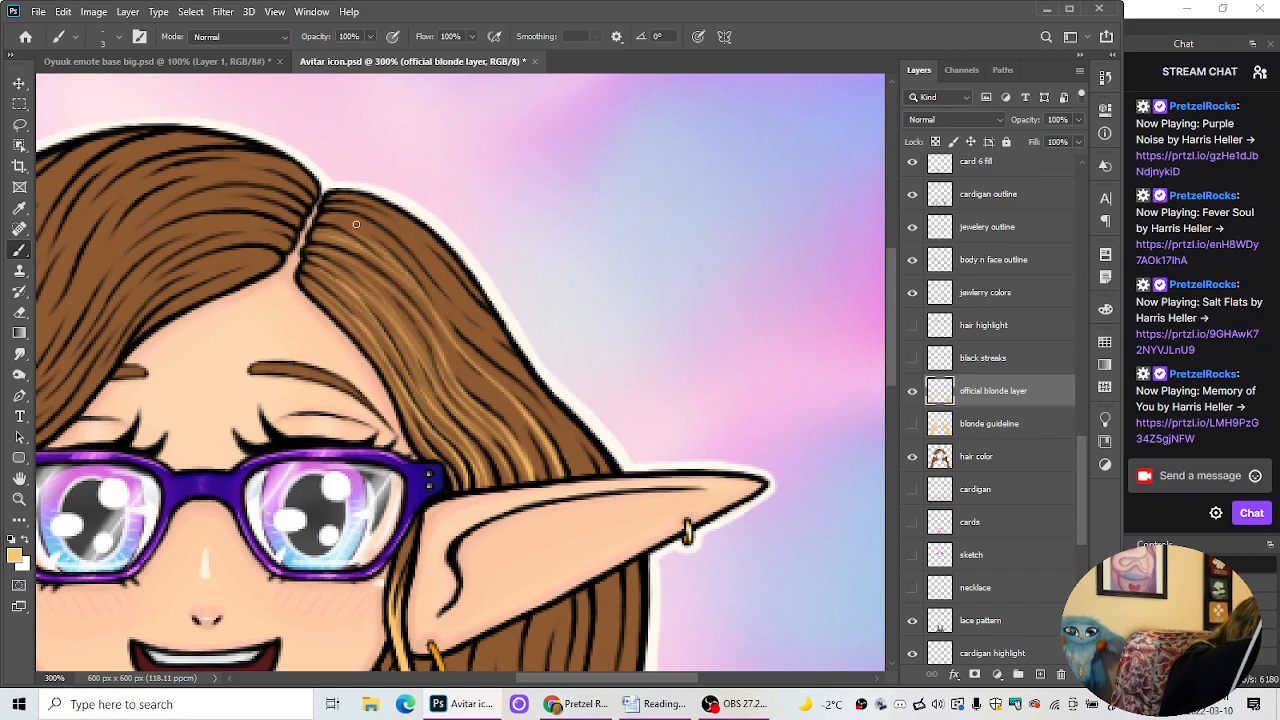
Step: Paint long blonde streaks from the top of the parting along the outer right-hand edge of the crown
left_click_drag(379, 233, 530, 378)
left_click_drag(462, 327, 540, 389)
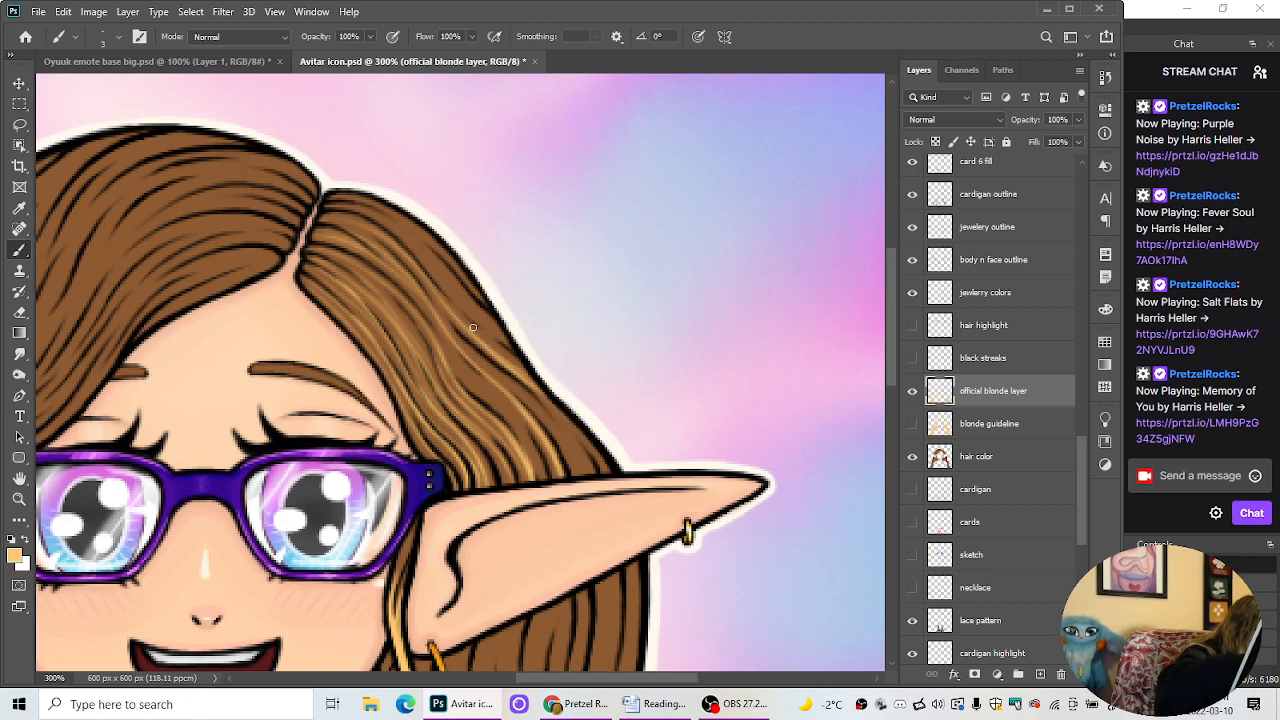
left_click_drag(345, 206, 485, 305)
left_click_drag(405, 229, 489, 302)
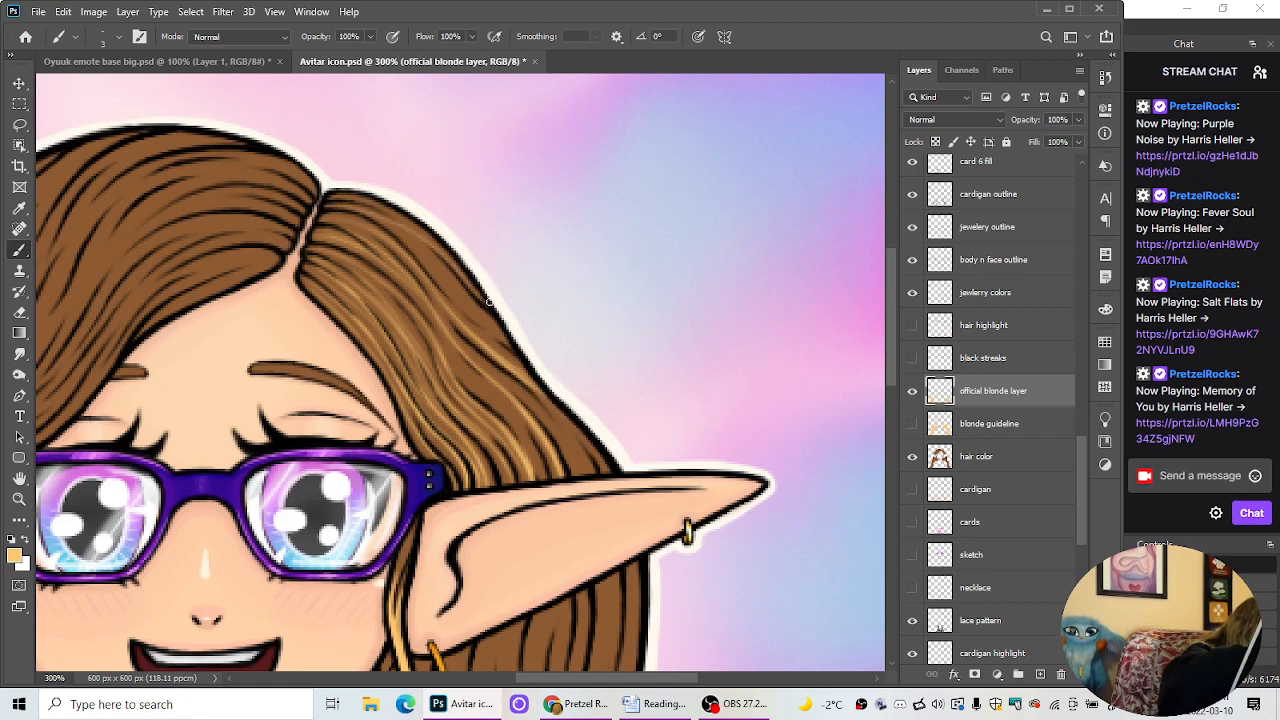
mouse_move(342, 195)
left_mouse_down()
mouse_move(440, 248)
mouse_move(505, 336)
left_mouse_up()
Step: Review the streaked side at several zoom levels and add blonde to the middle strands above the right-hand ear
scroll(710, 325, "down", 5)
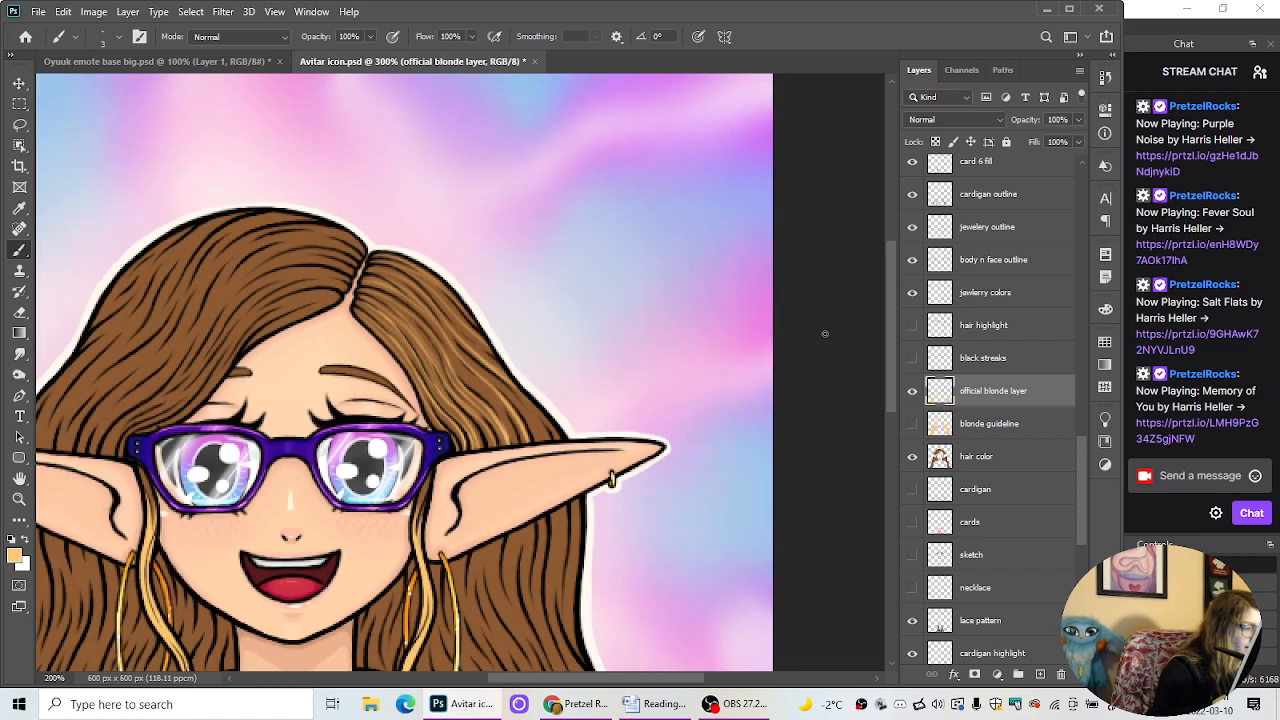
key("ctrl+plus")
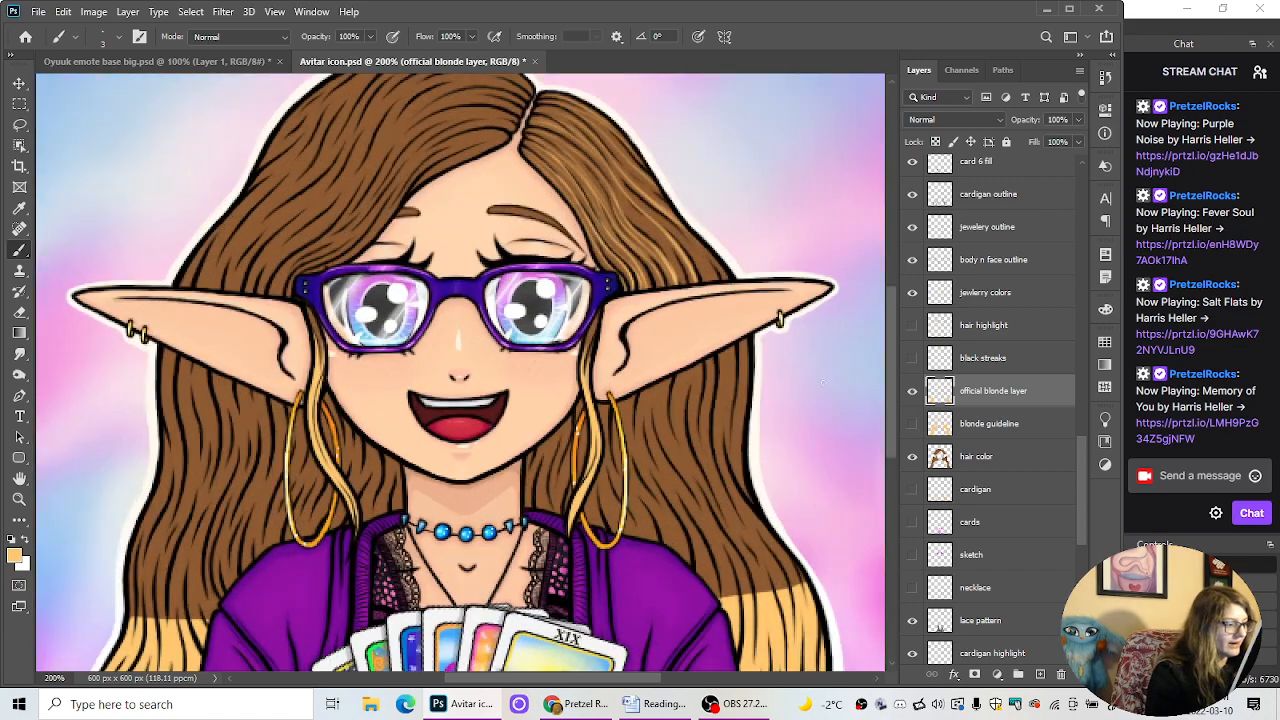
left_click_drag(482, 680, 562, 687)
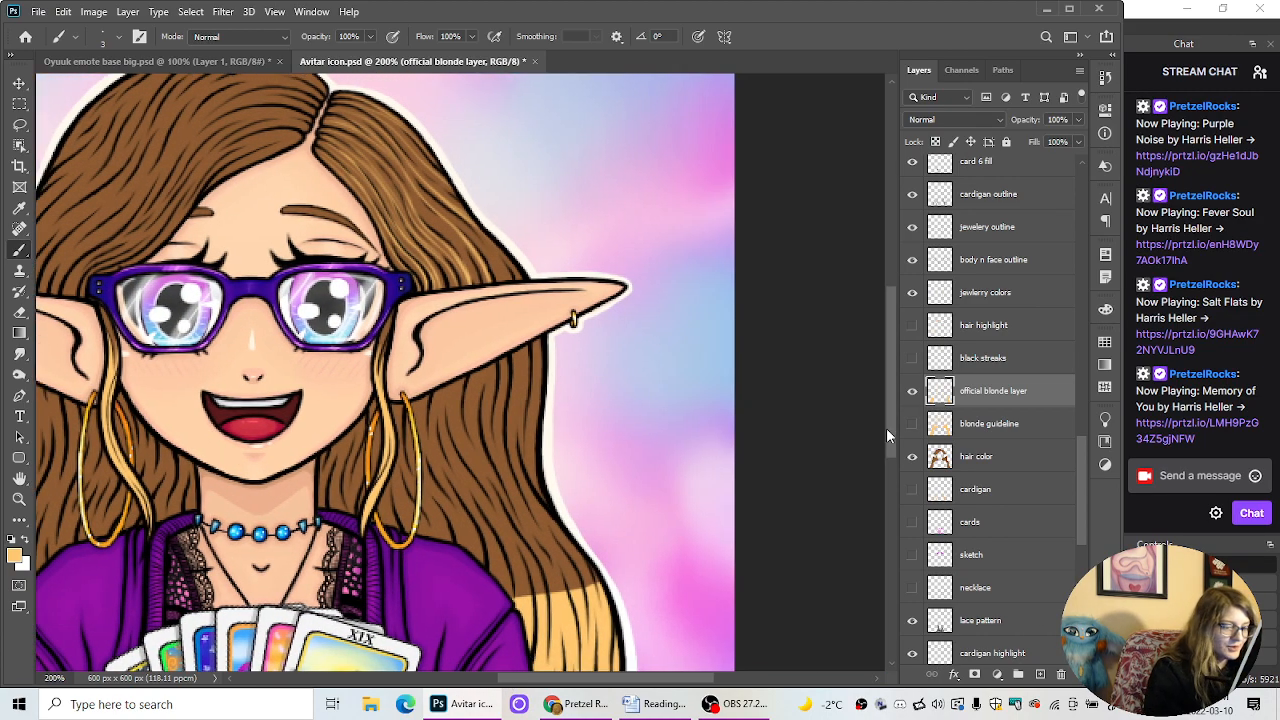
left_click_drag(888, 432, 896, 398)
key("ctrl+plus")
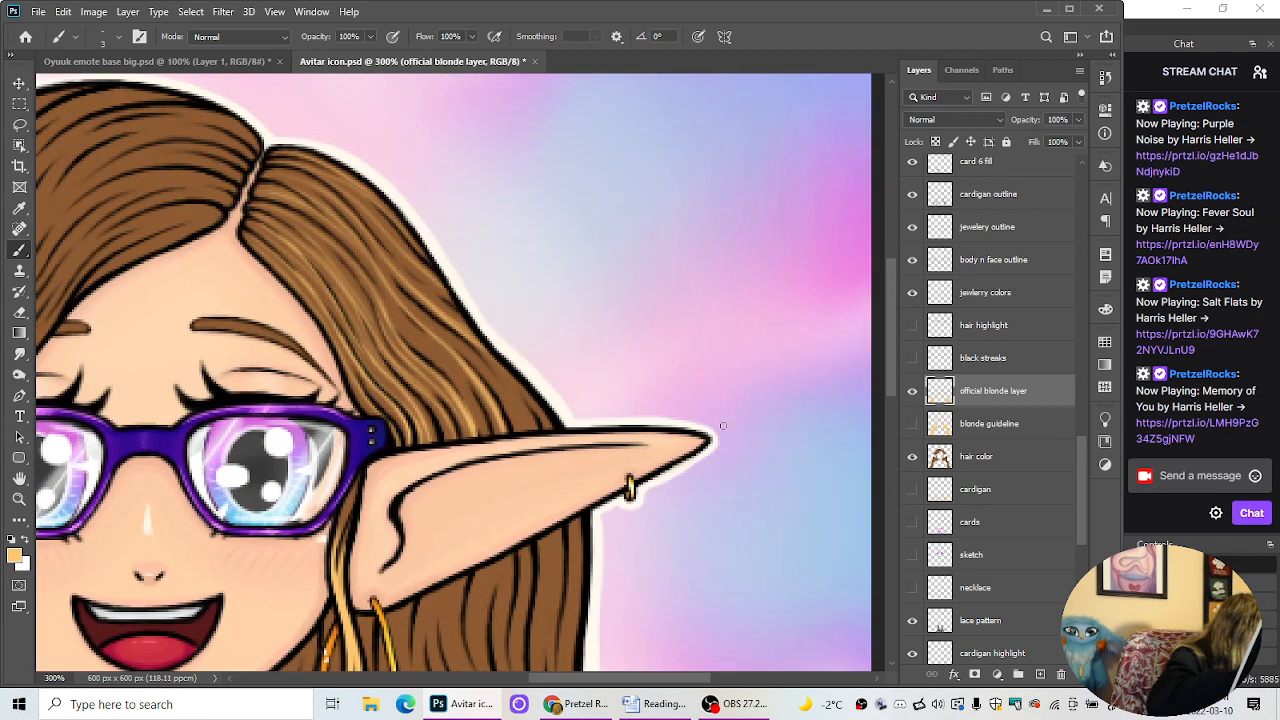
left_click_drag(385, 293, 479, 411)
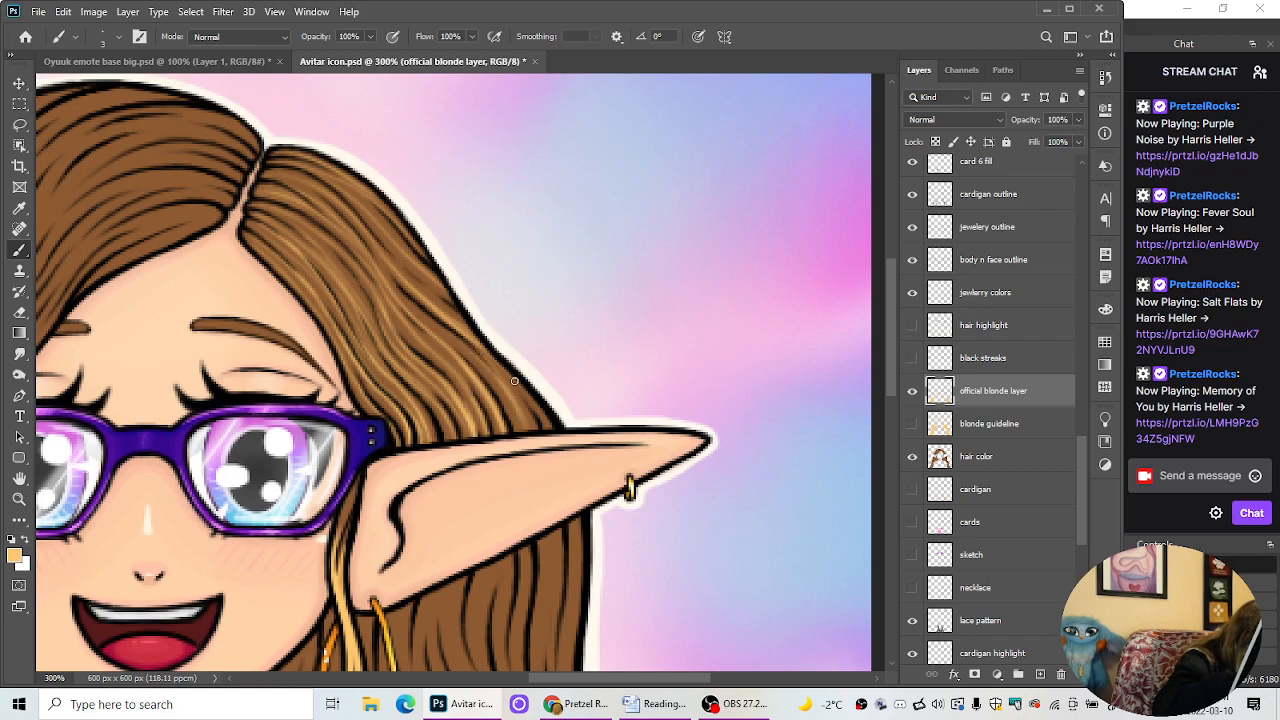
Step: Finish the blonde at the outer hair edge above the right-hand ear and paint a long streak from beneath the ear to the blonde ends
left_click_drag(515, 381, 546, 426)
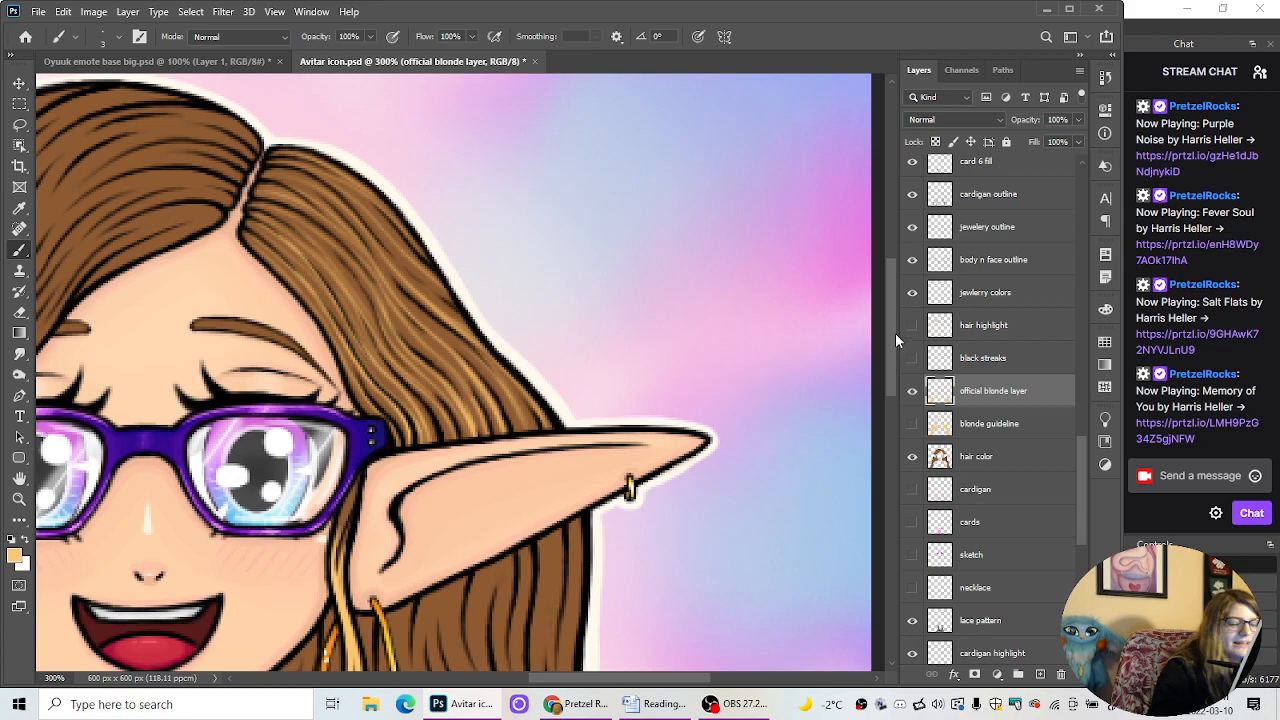
left_click_drag(895, 340, 895, 388)
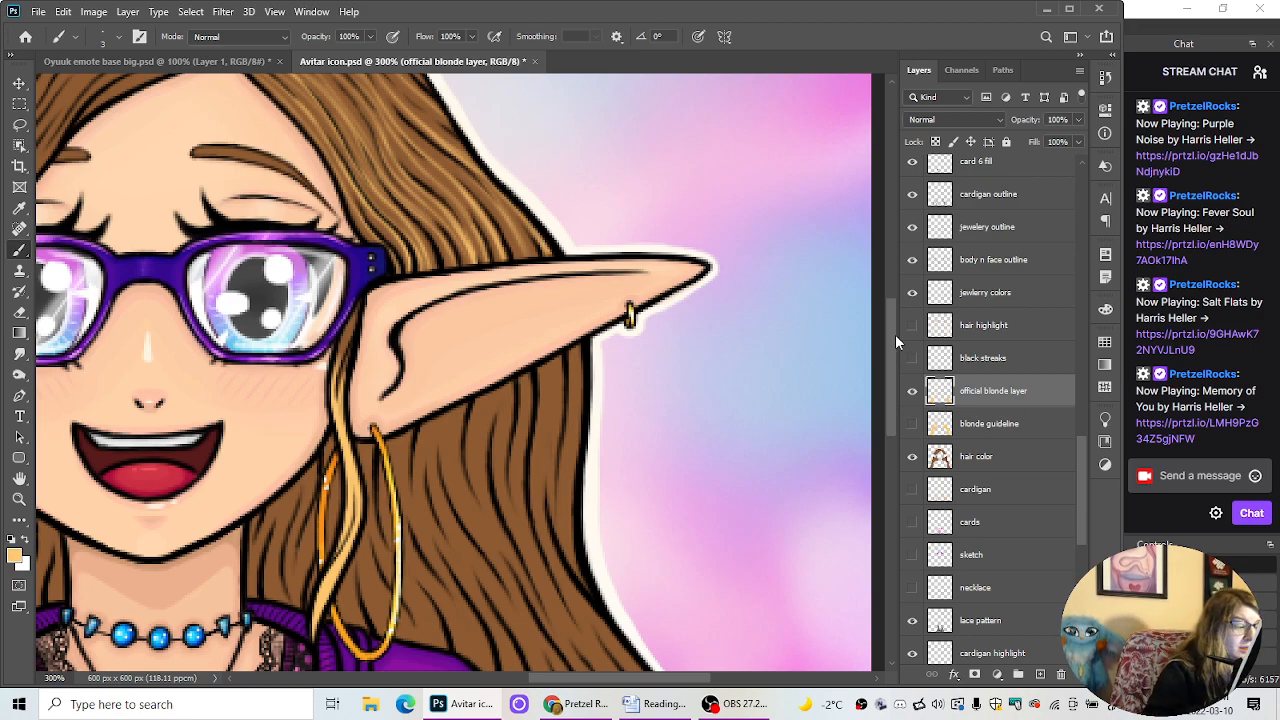
left_click_drag(895, 334, 900, 363)
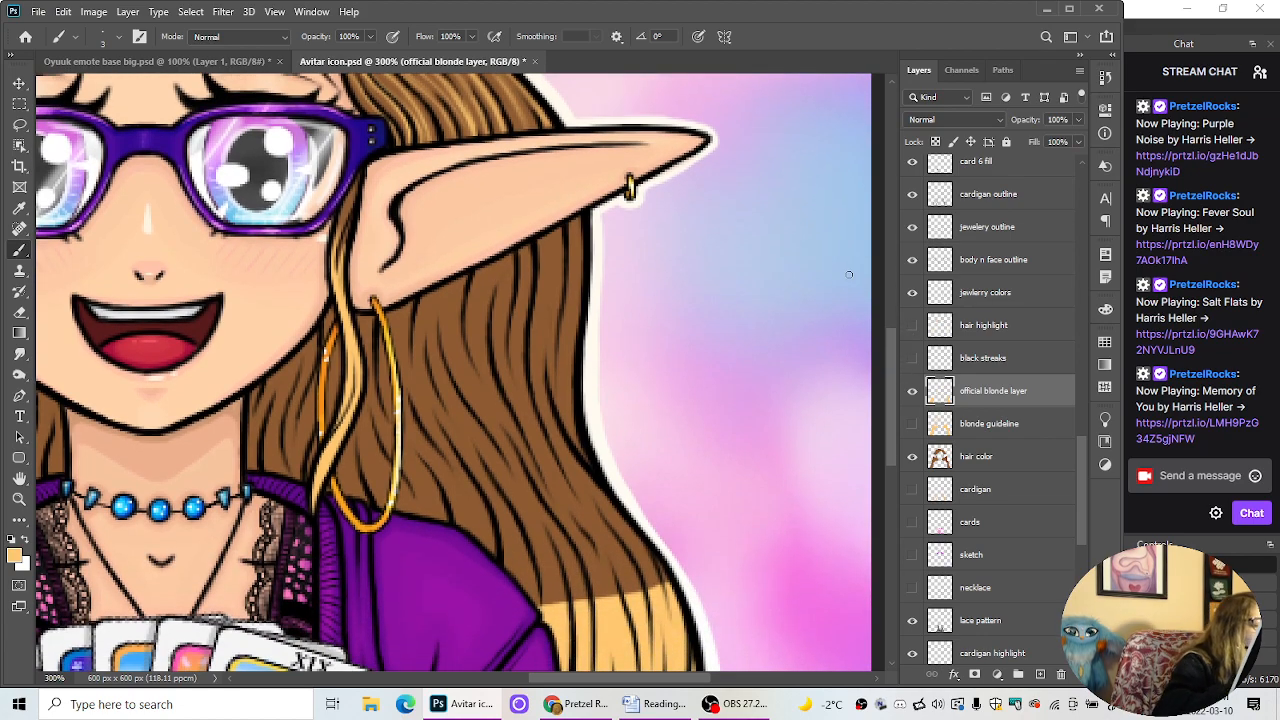
mouse_move(479, 274)
left_mouse_down()
mouse_move(477, 362)
mouse_move(521, 439)
left_mouse_up()
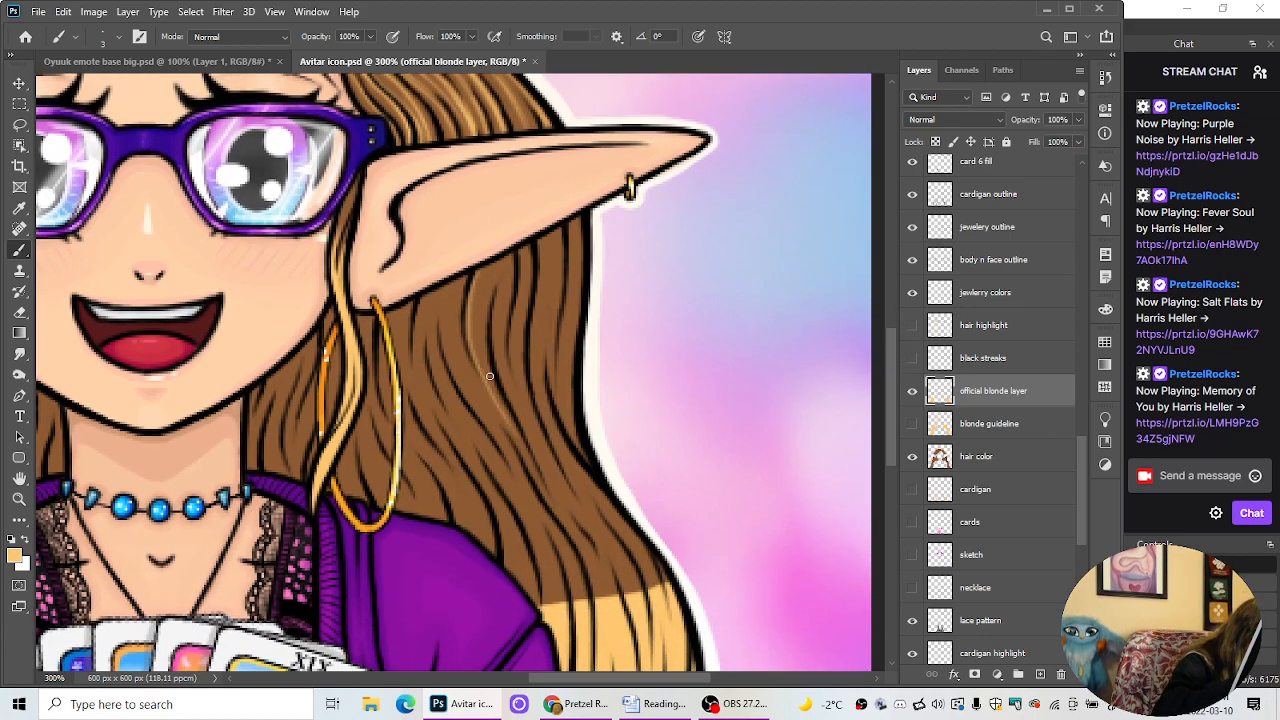
left_click_drag(491, 377, 543, 483)
left_click_drag(517, 436, 575, 533)
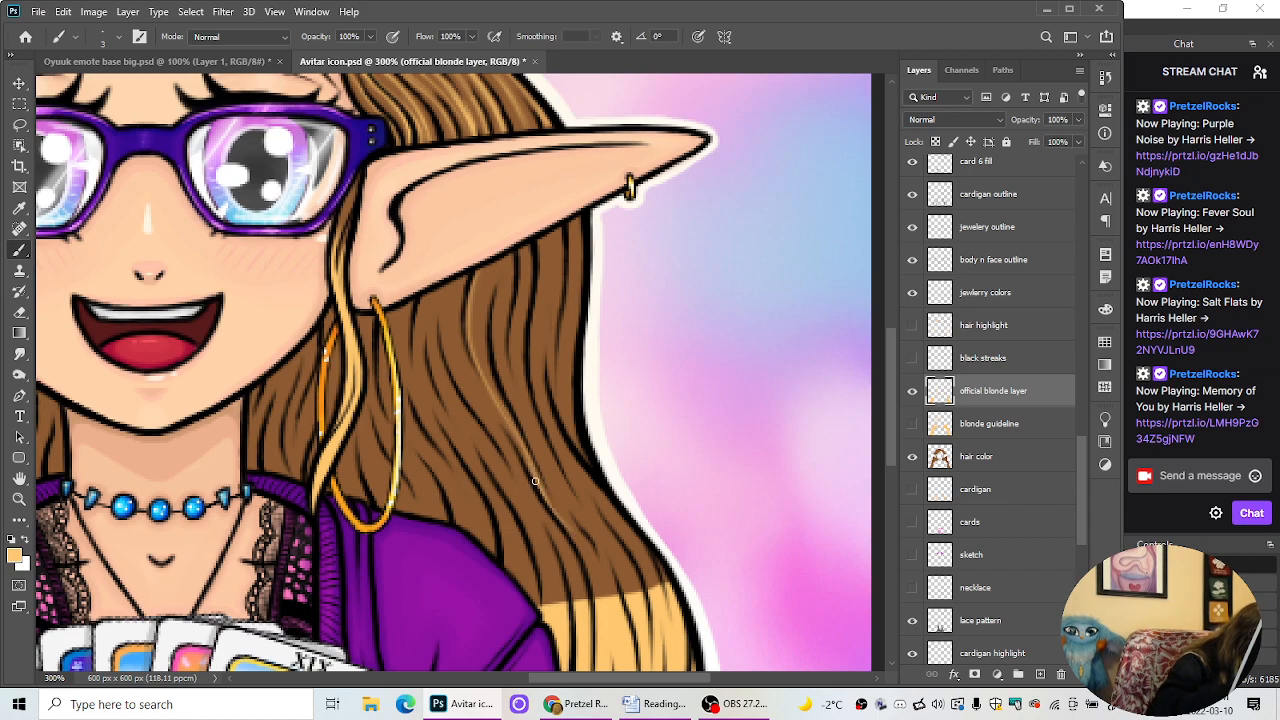
mouse_move(537, 482)
left_mouse_down()
mouse_move(574, 531)
mouse_move(611, 624)
left_mouse_up()
left_click_drag(556, 511, 614, 624)
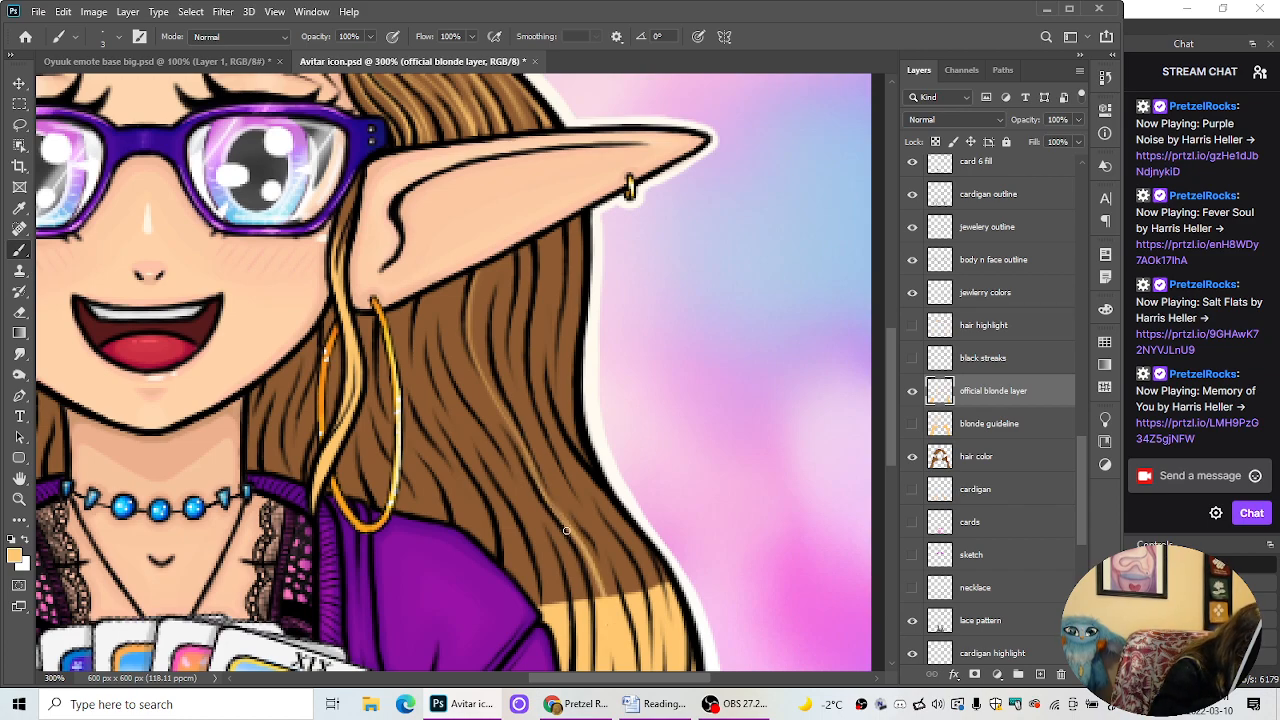
left_click_drag(566, 530, 608, 622)
left_click_drag(585, 561, 609, 624)
left_click_drag(587, 560, 617, 638)
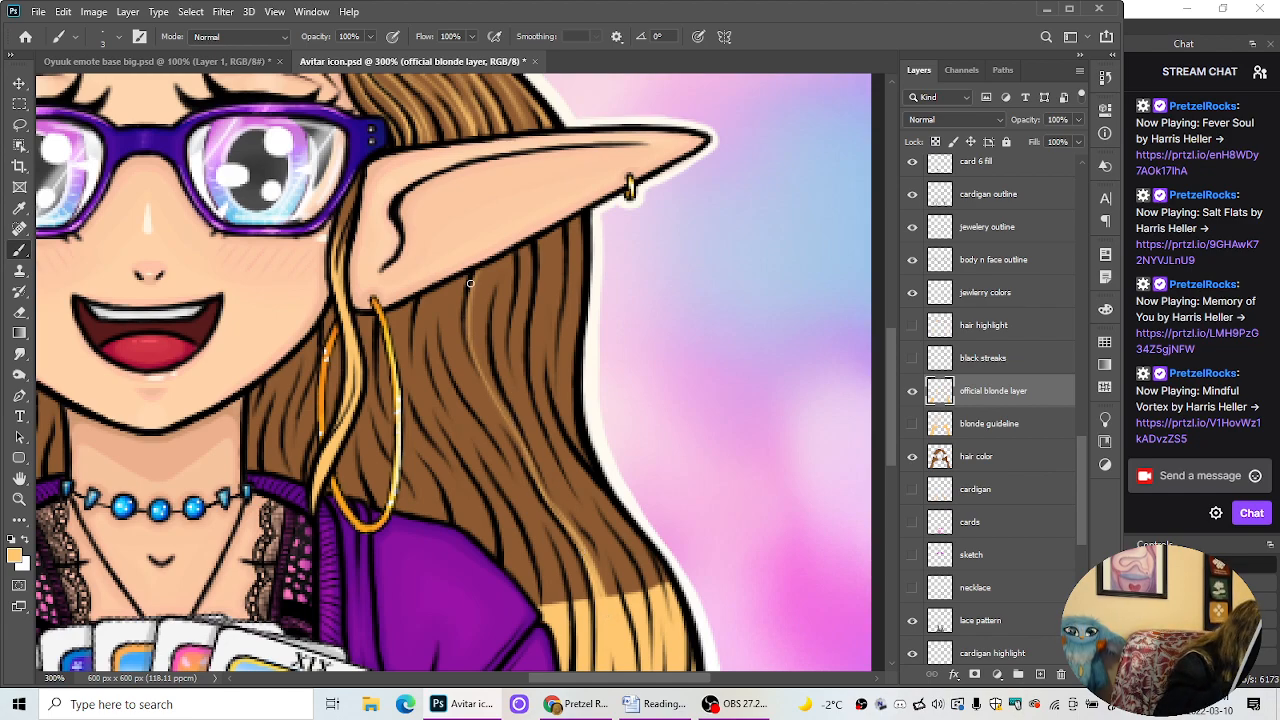
mouse_move(470, 283)
left_mouse_down()
mouse_move(473, 348)
mouse_move(469, 338)
mouse_move(504, 416)
left_mouse_up()
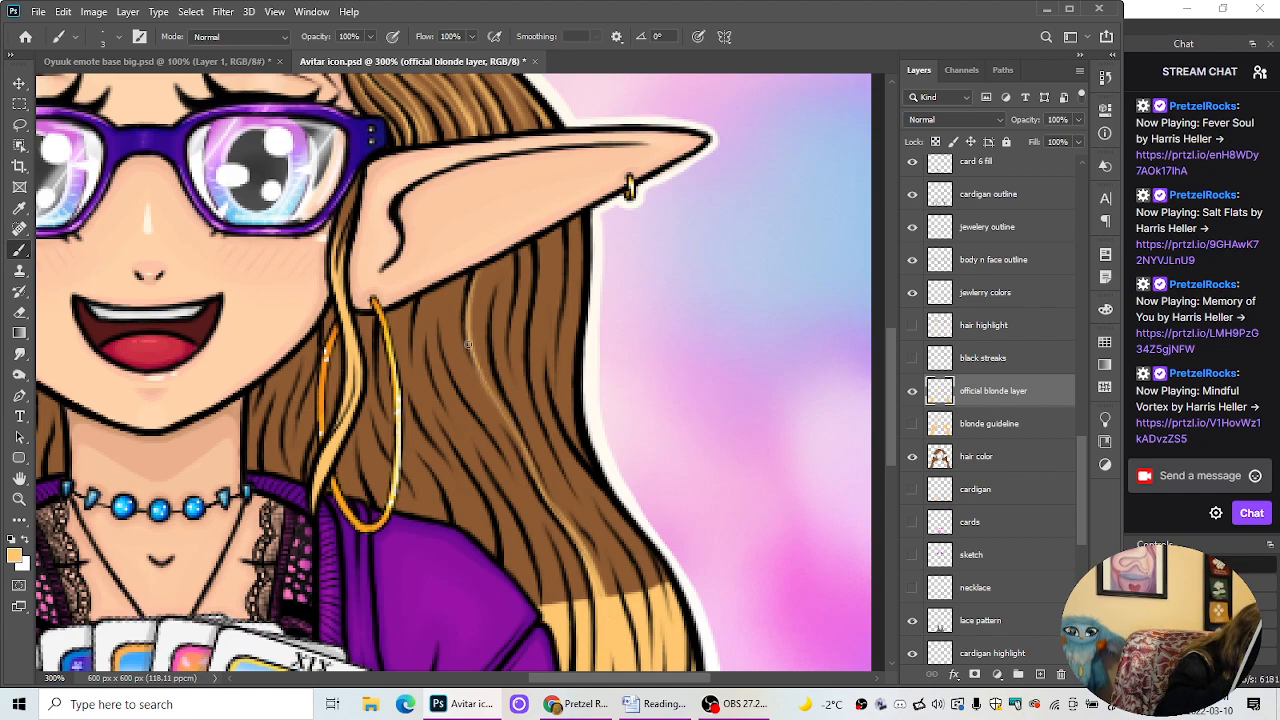
left_click_drag(467, 343, 575, 535)
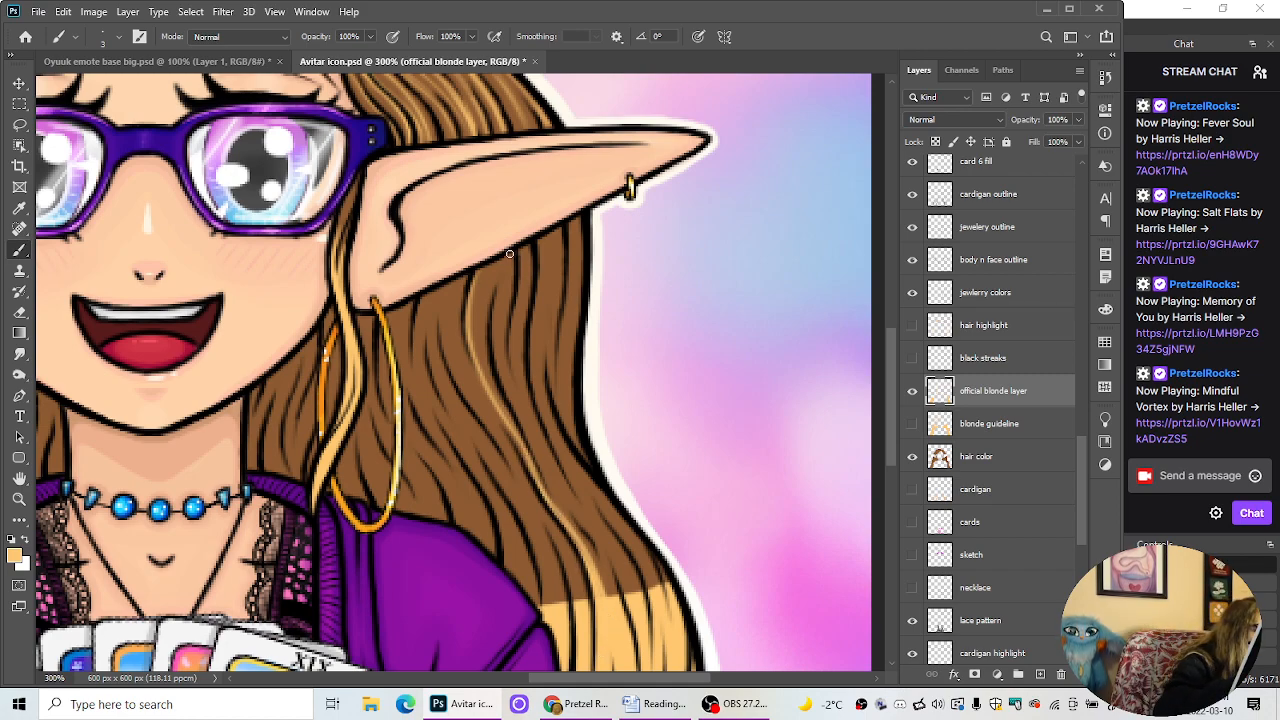
Step: Paint a second long blonde streak just outside the first, from the right-hand ear's lower edge down into the blonde ends
mouse_move(510, 262)
left_mouse_down()
mouse_move(505, 339)
mouse_move(502, 320)
mouse_move(529, 419)
mouse_move(509, 364)
mouse_move(559, 478)
left_mouse_up()
left_click_drag(525, 411, 587, 526)
left_click_drag(551, 479, 612, 590)
left_click_drag(590, 530, 616, 594)
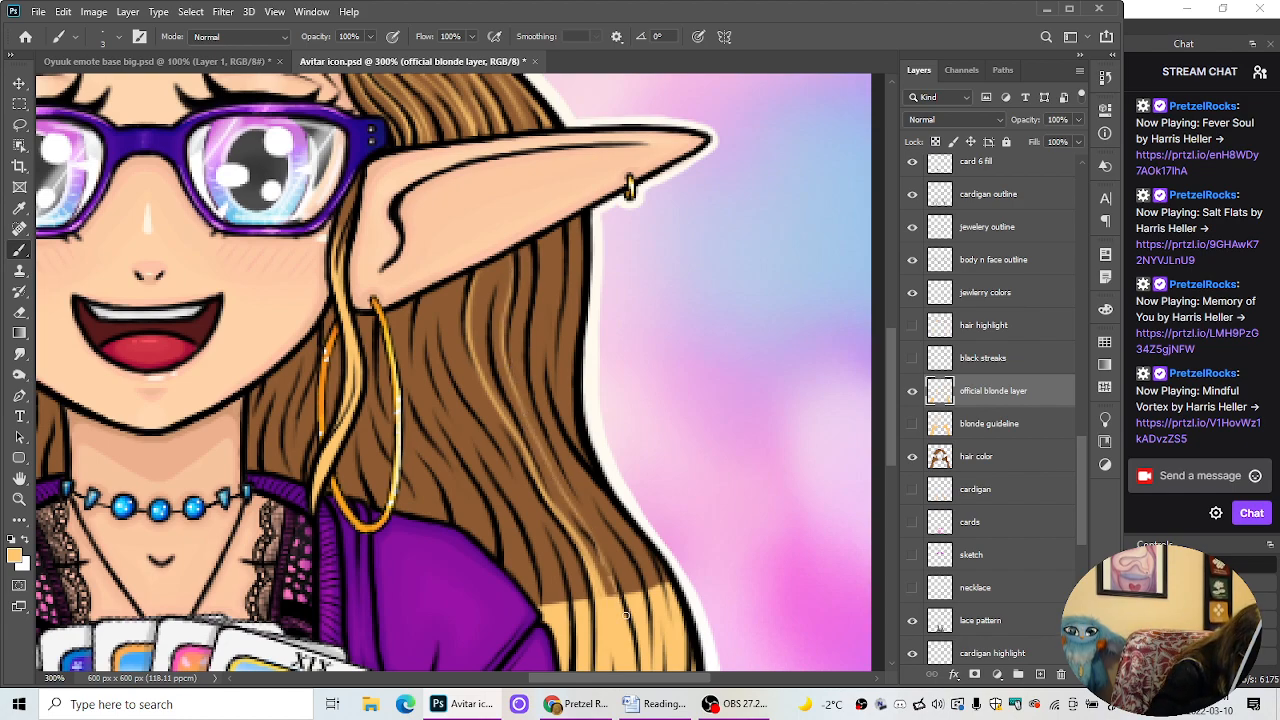
left_click_drag(560, 488, 607, 572)
left_click_drag(575, 512, 615, 595)
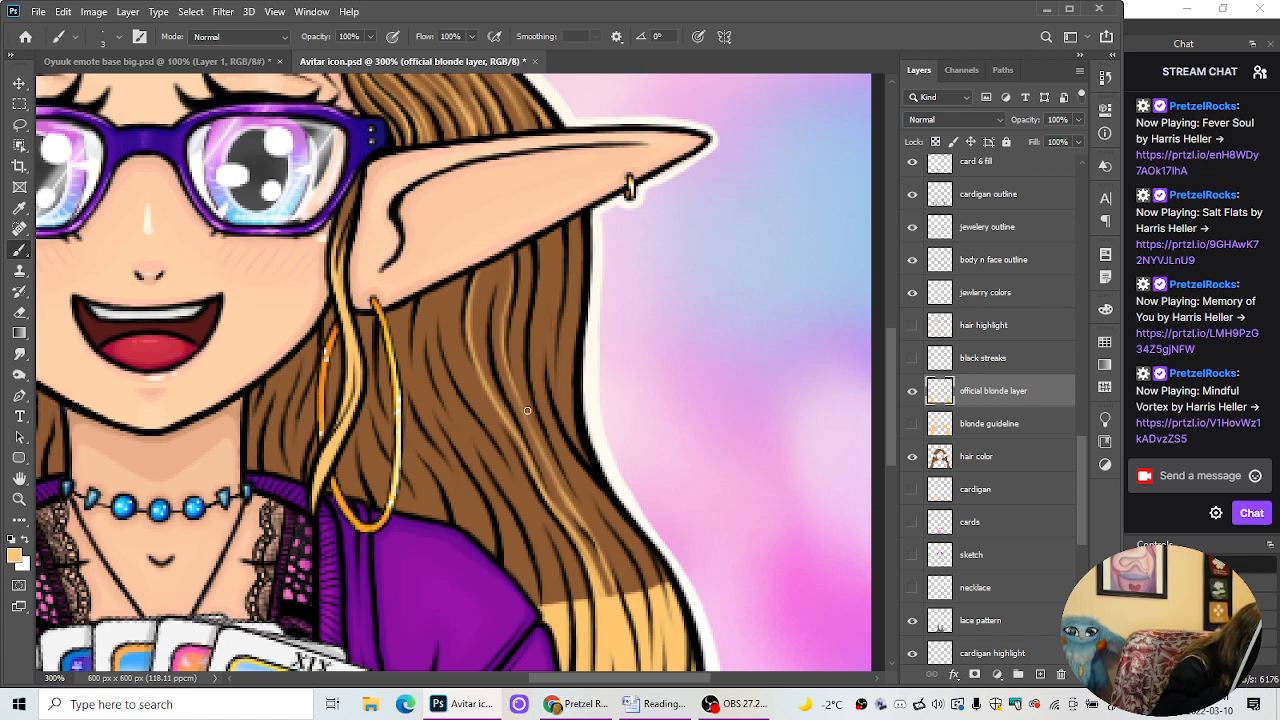
left_click_drag(512, 386, 578, 528)
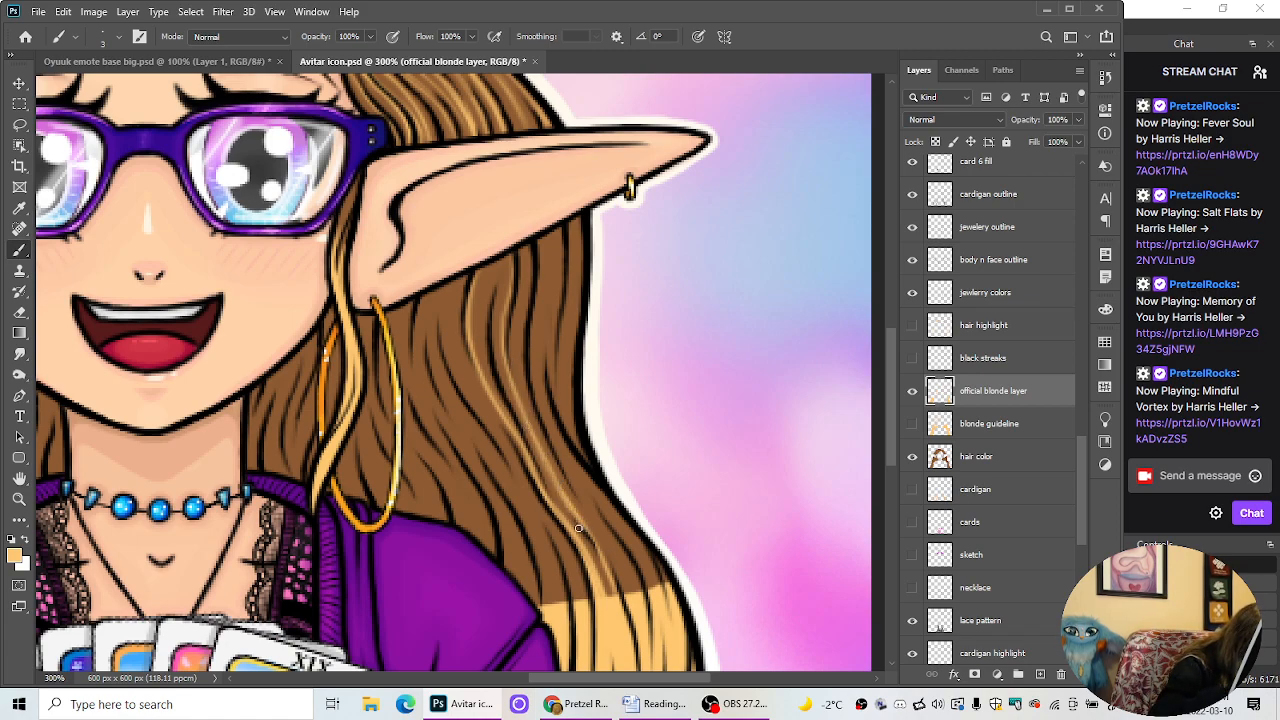
left_click(19, 311)
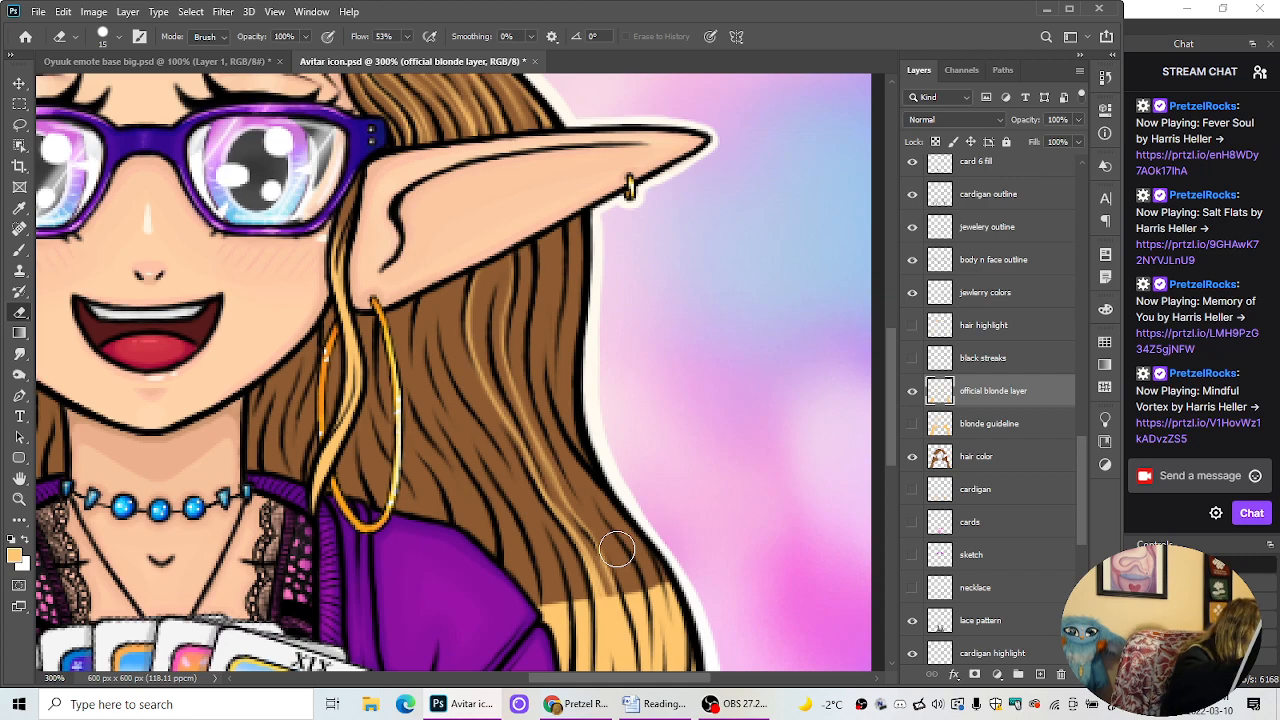
left_click(19, 249)
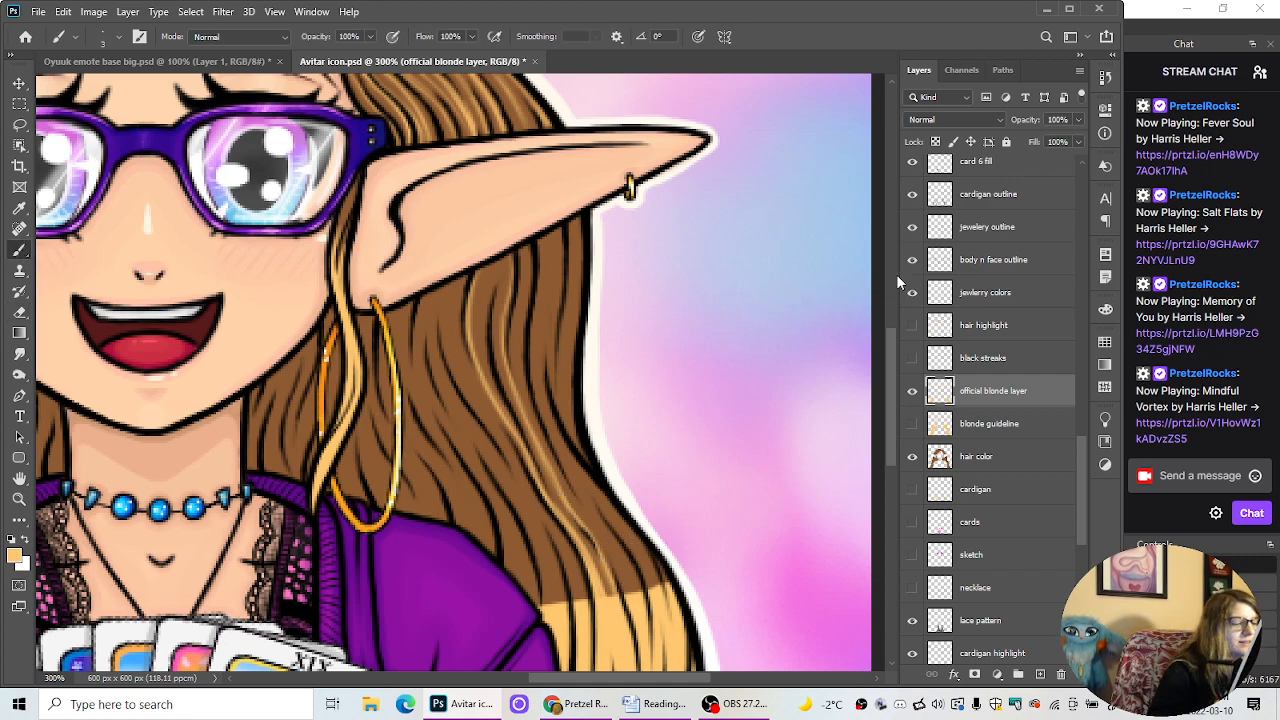
Step: Fill the gap between the two streaks with fine blonde strokes directly beneath the right-hand ear
scroll(761, 326, "down", 2)
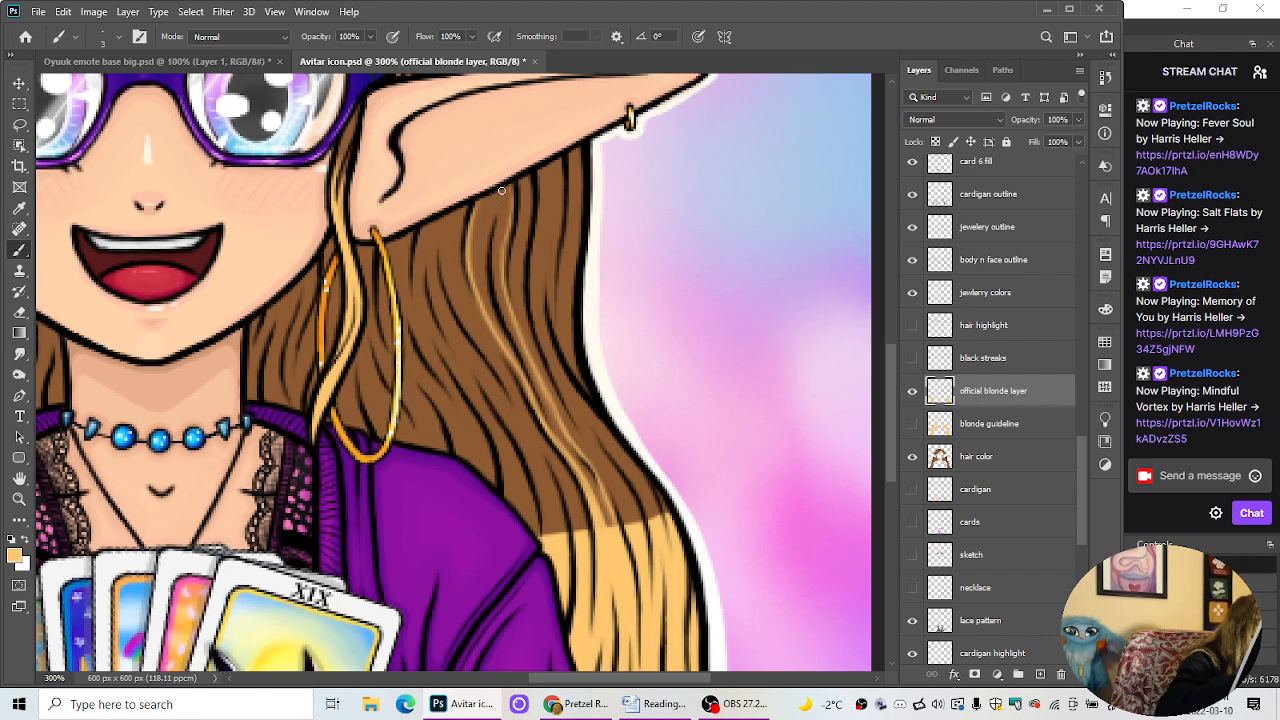
left_click_drag(499, 193, 495, 318)
left_click_drag(489, 221, 502, 328)
left_click_drag(485, 263, 520, 368)
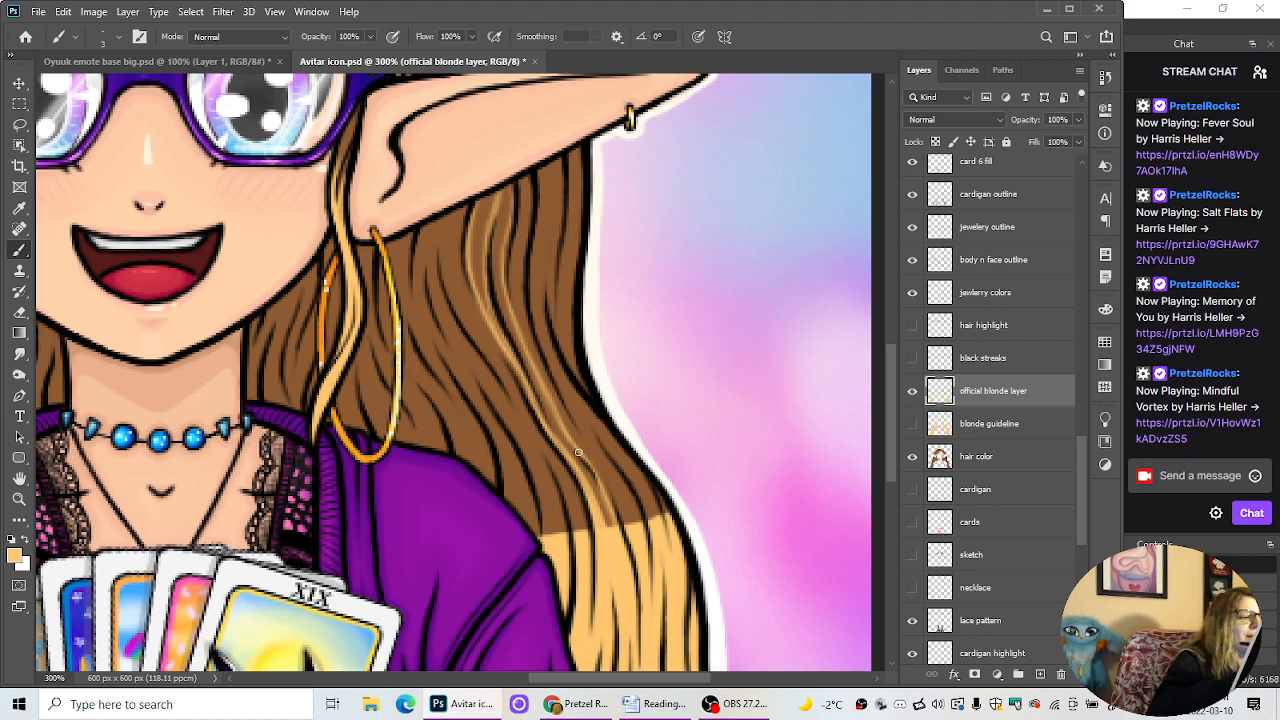
Step: Paint a third blonde streak along the next strand outward, from beneath the right-hand ear to the blonde ends
left_click_drag(526, 178, 525, 318)
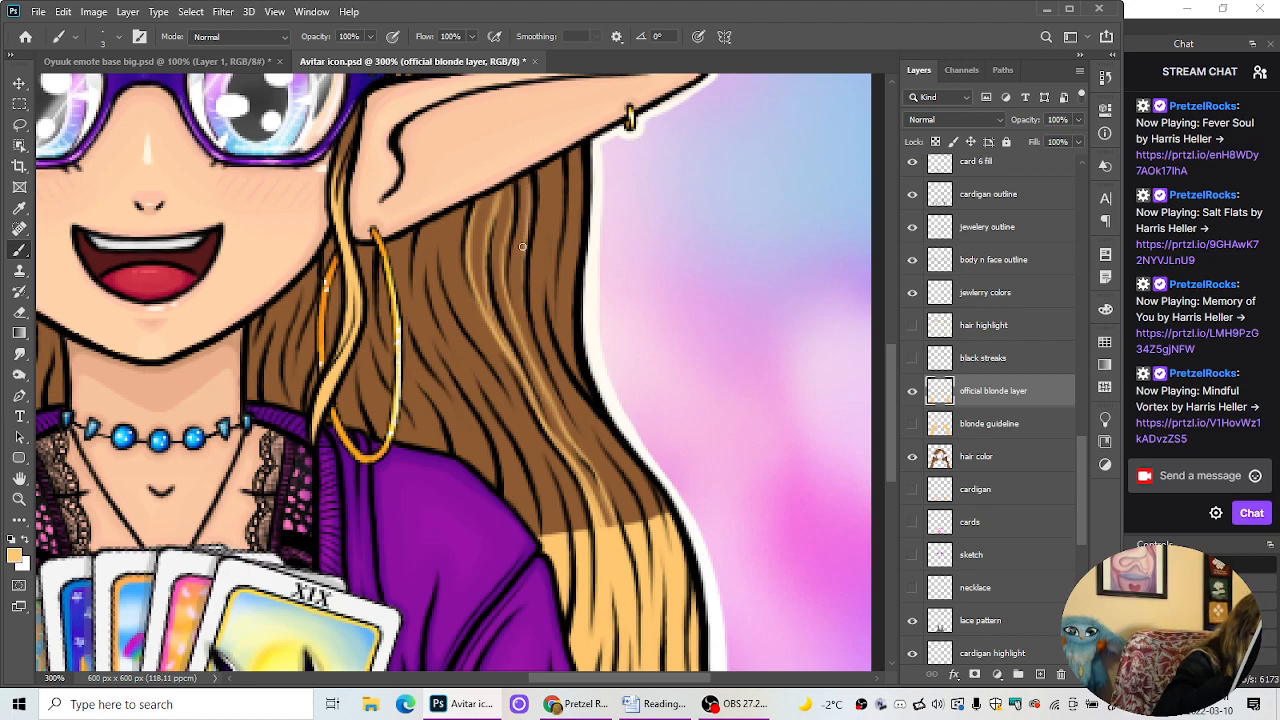
left_click_drag(522, 246, 546, 379)
left_click_drag(518, 279, 562, 411)
left_click_drag(535, 343, 609, 474)
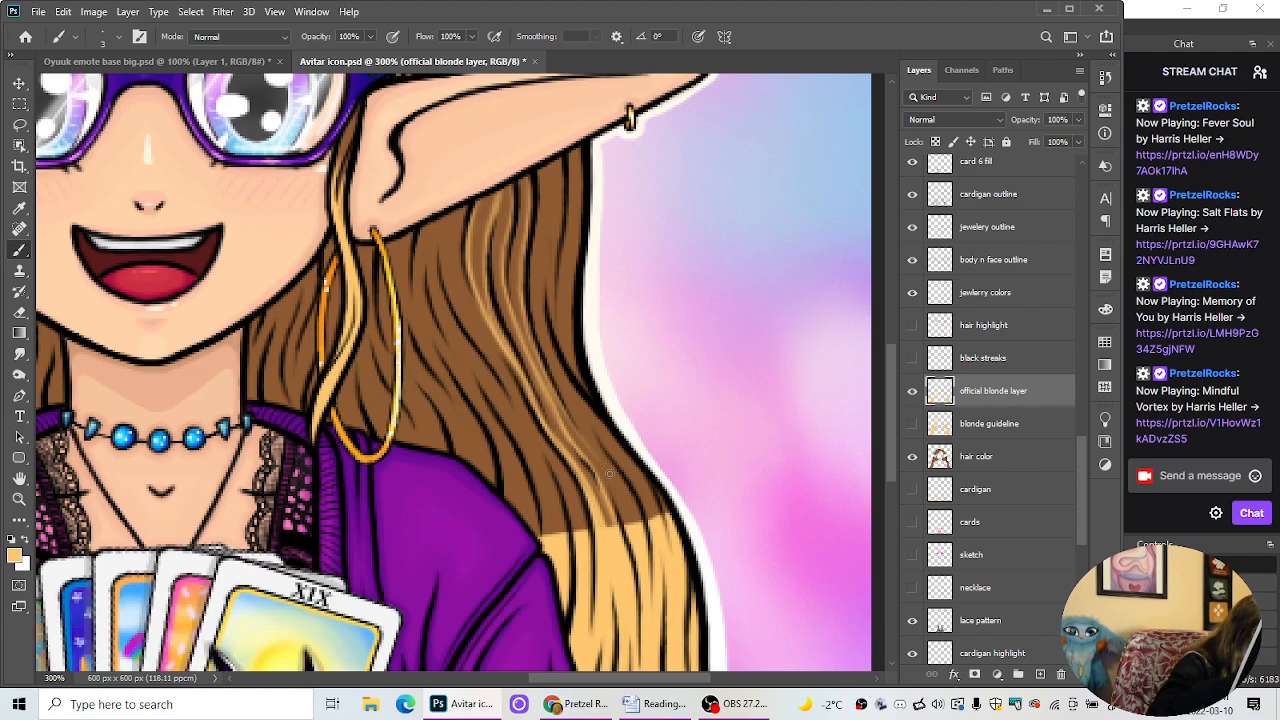
left_click_drag(570, 426, 633, 511)
left_click_drag(565, 412, 638, 524)
left_click_drag(612, 480, 630, 524)
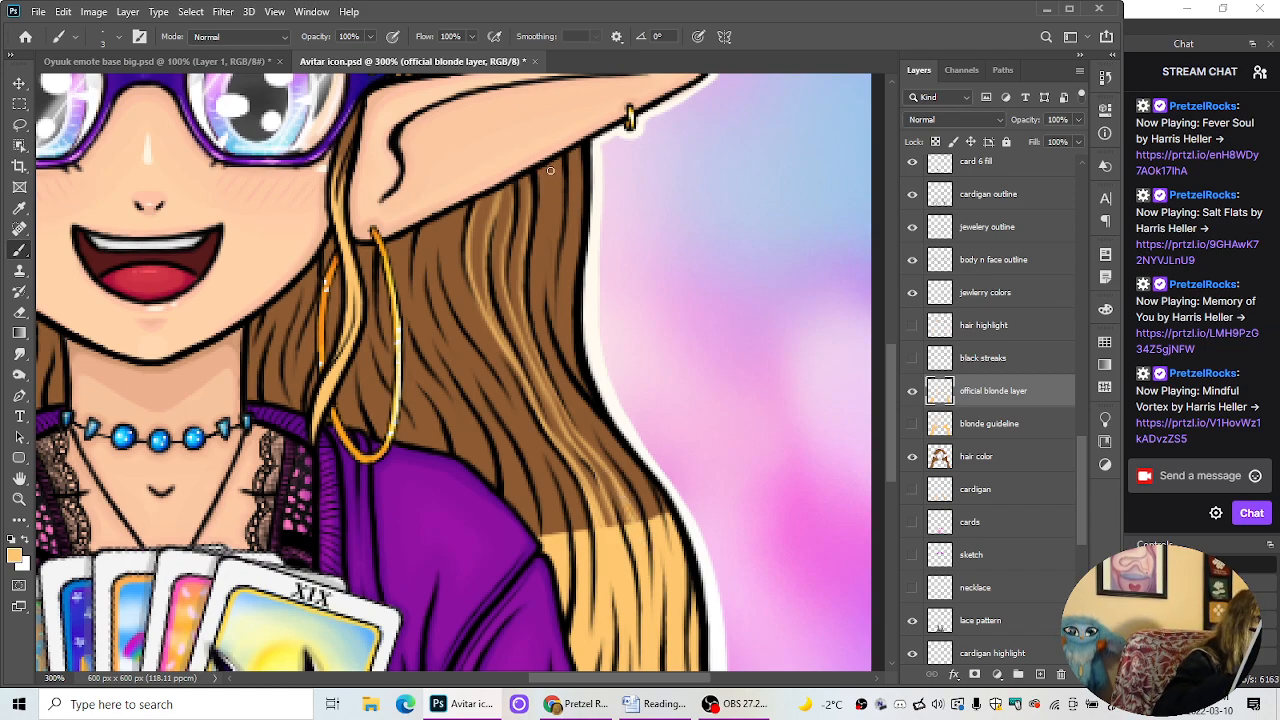
Step: Add blonde strokes along the outer curve of the right-hand hair, just above where the solid blonde ends begin
left_click_drag(578, 404, 645, 502)
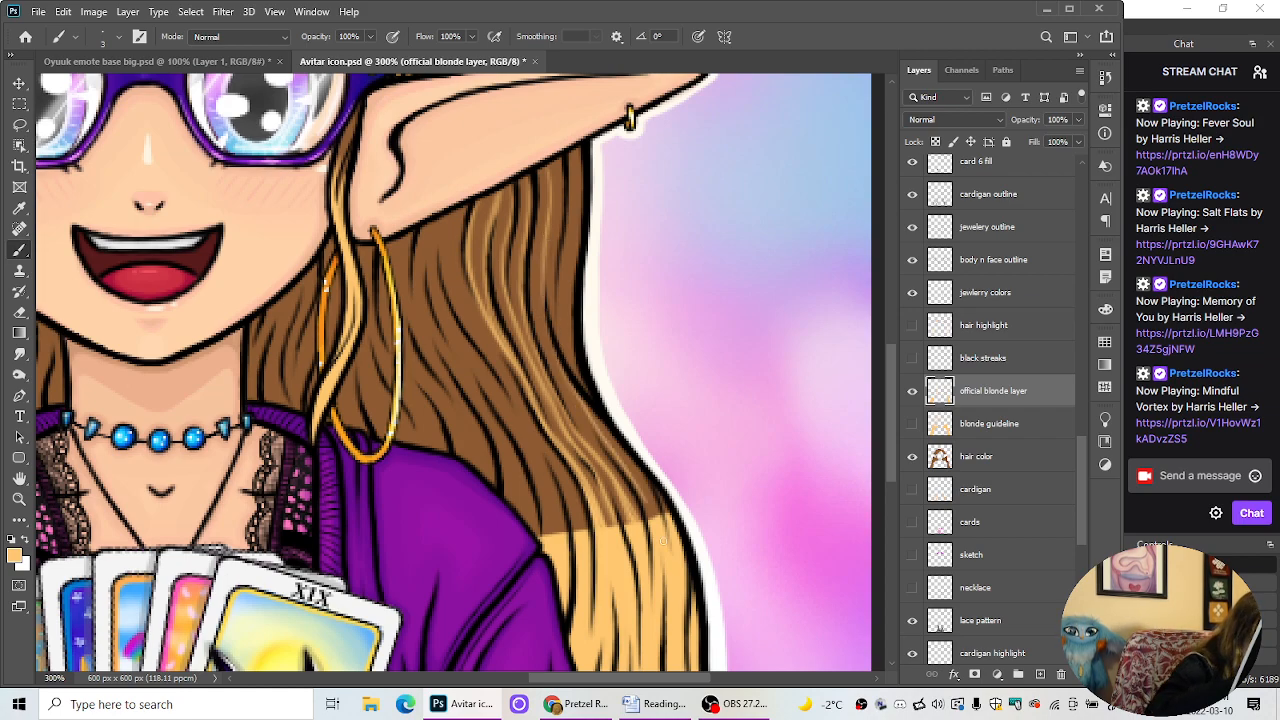
mouse_move(586, 409)
left_mouse_down()
mouse_move(648, 510)
mouse_move(605, 443)
mouse_move(637, 490)
left_mouse_up()
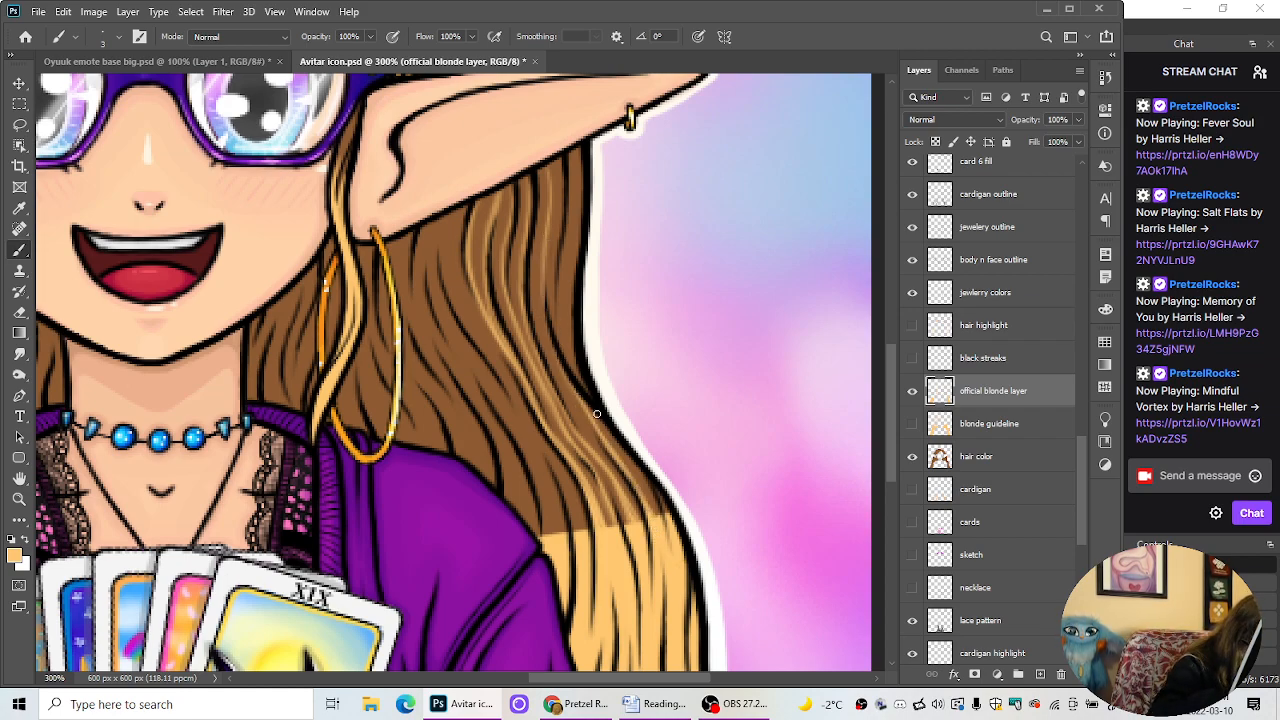
left_click_drag(596, 418, 651, 511)
mouse_move(623, 459)
left_mouse_down()
mouse_move(652, 516)
mouse_move(646, 478)
left_mouse_up()
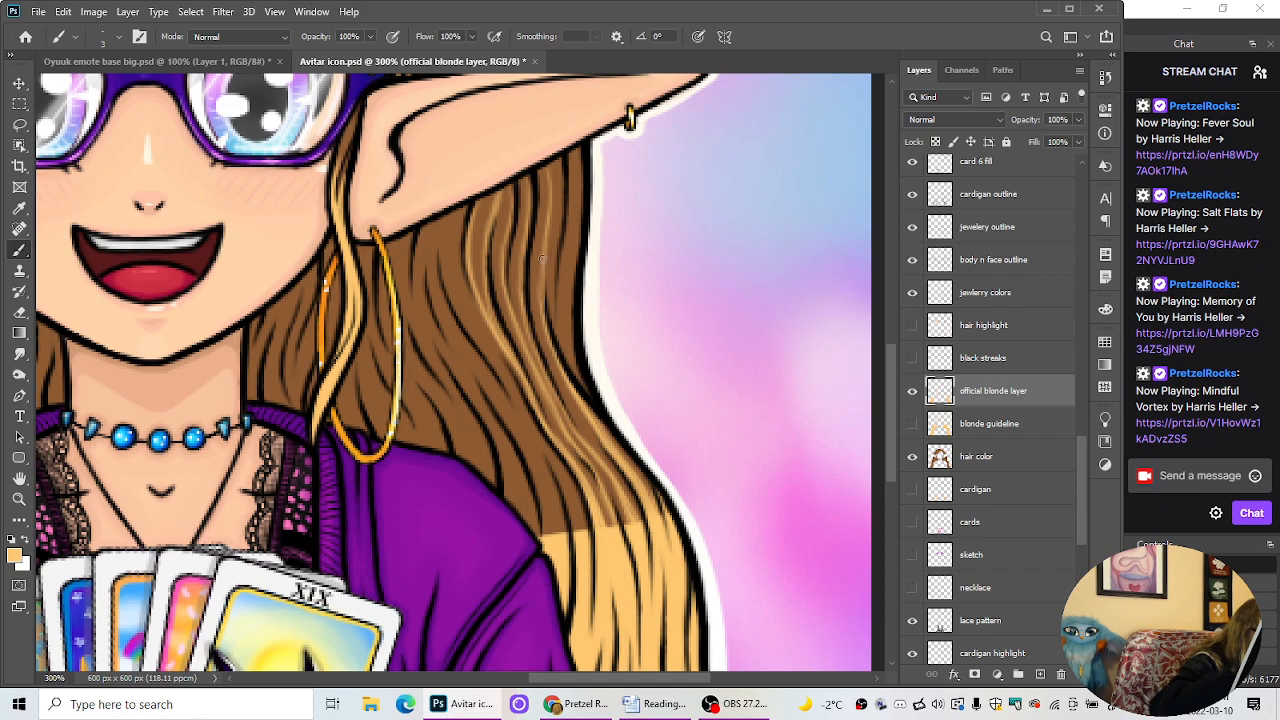
Step: Streak the fourth strand beneath the right-hand ear with blonde, running down into the outer curve of the hair
mouse_move(543, 304)
left_mouse_down()
mouse_move(547, 161)
mouse_move(537, 264)
left_mouse_up()
left_click_drag(541, 196, 534, 298)
left_click_drag(537, 237, 554, 362)
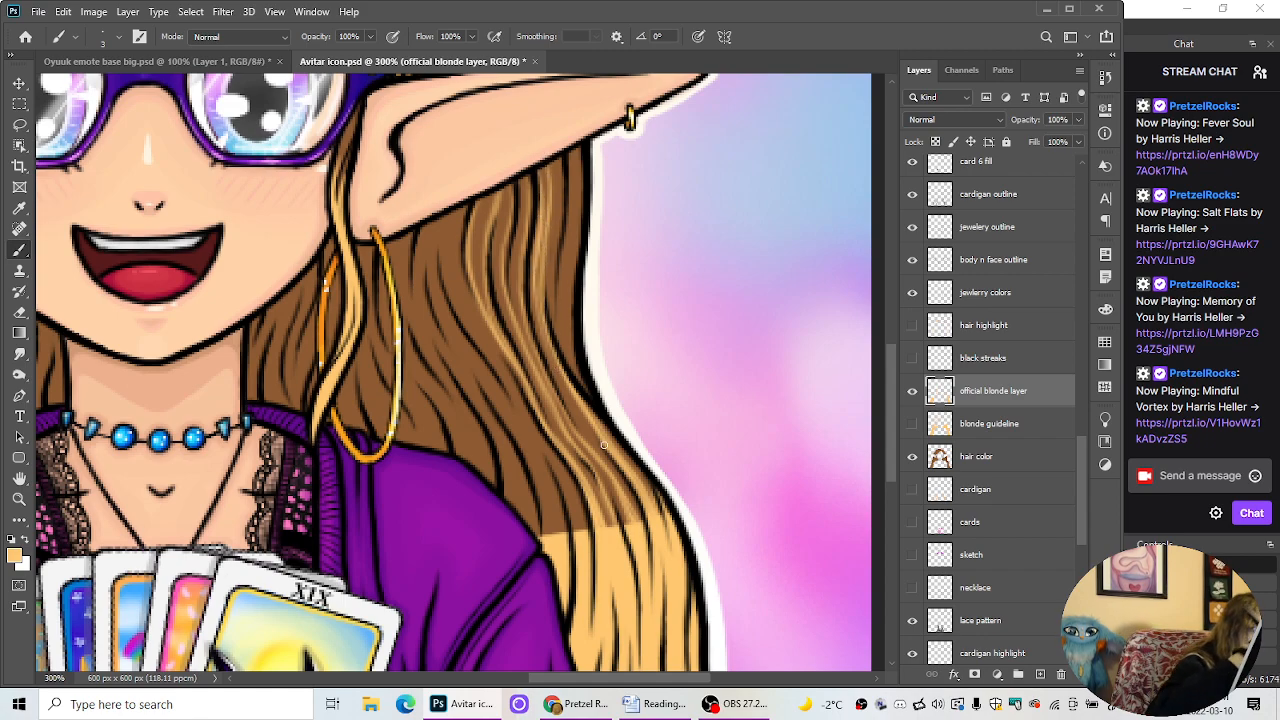
mouse_move(533, 295)
left_mouse_down()
mouse_move(572, 408)
mouse_move(612, 468)
left_mouse_up()
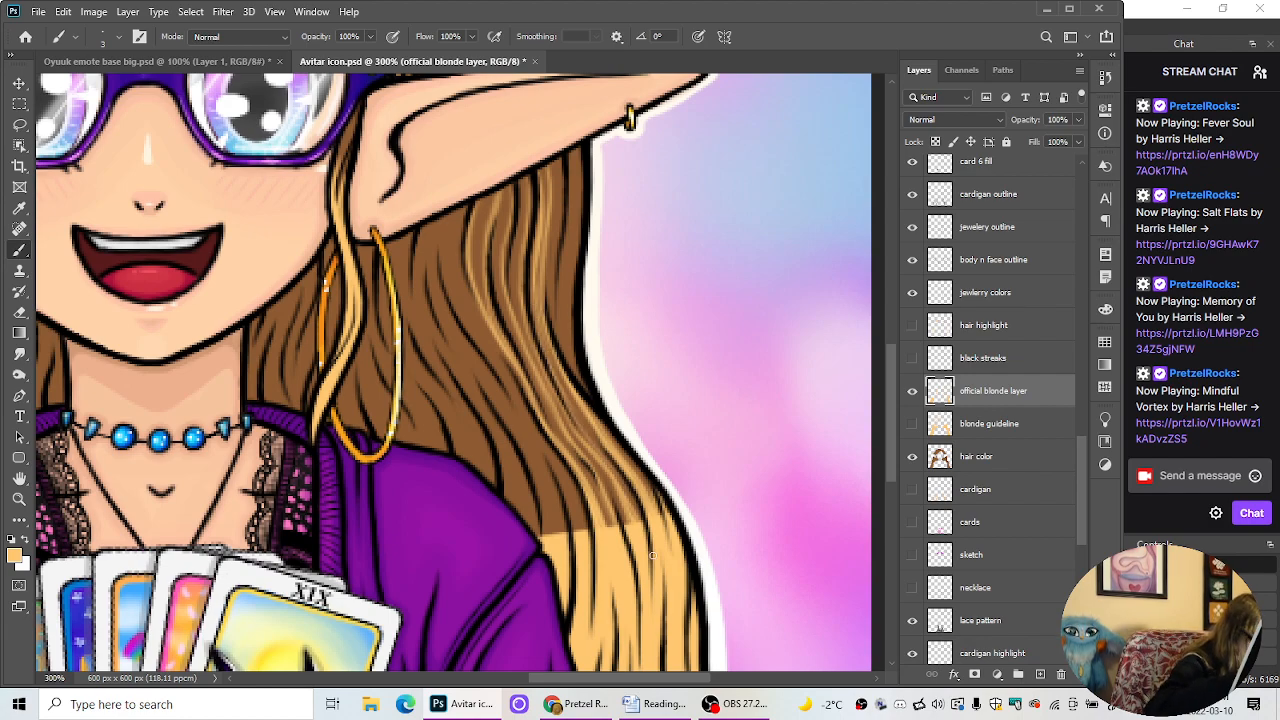
Step: Paint blonde streaks on the strands near the outer right-hand edge, from beneath the ear to the start of the curve
left_click_drag(562, 161, 557, 262)
mouse_move(565, 191)
left_mouse_down()
mouse_move(554, 274)
mouse_move(572, 361)
left_mouse_up()
left_click_drag(551, 274, 595, 402)
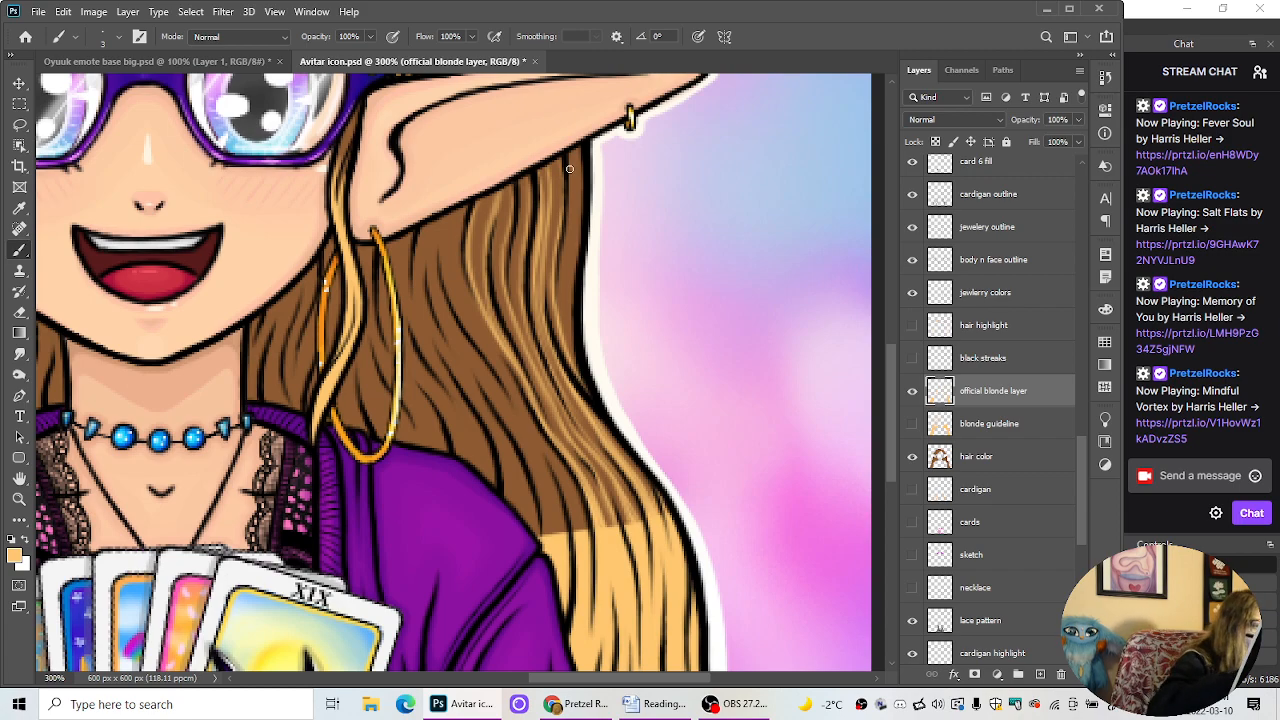
mouse_move(561, 161)
left_mouse_down()
mouse_move(554, 275)
mouse_move(564, 352)
mouse_move(591, 405)
left_mouse_up()
left_click_drag(577, 148, 577, 330)
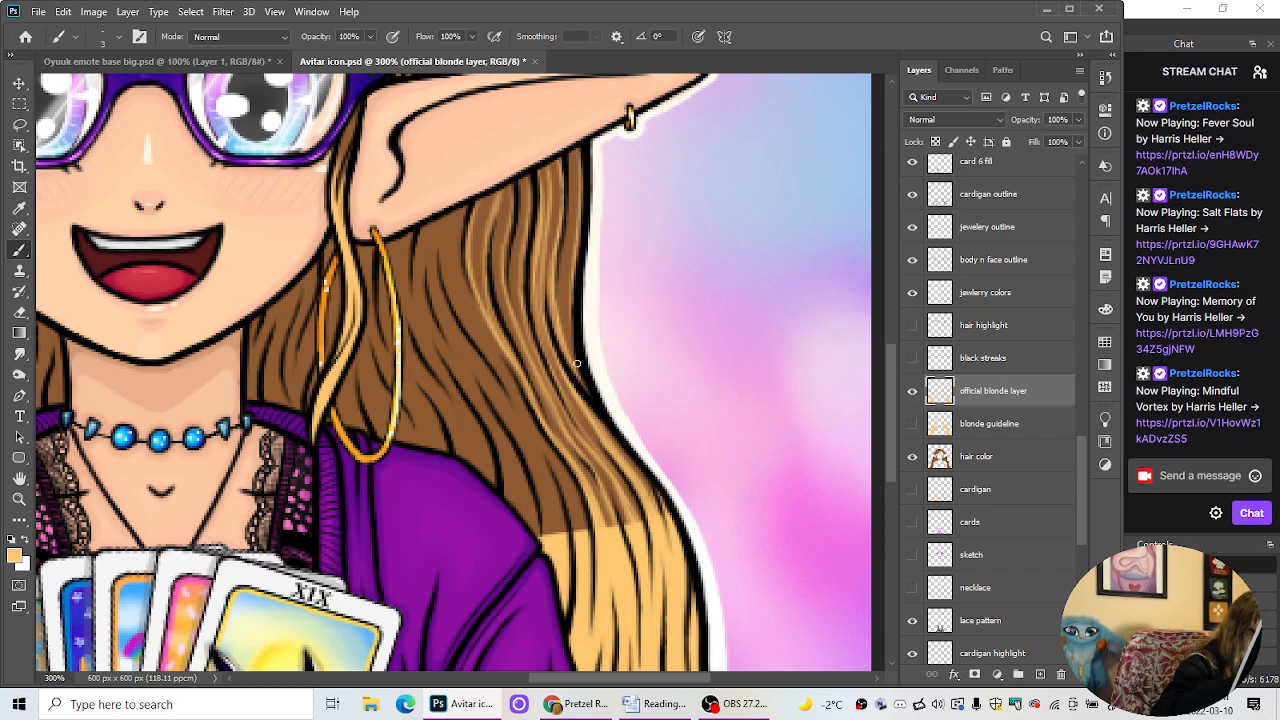
Step: Fill the outermost strand beneath the right-hand ear with blonde, undoing the last stroke and repainting the edge down to the curve
left_click_drag(573, 260, 572, 342)
mouse_move(571, 158)
left_mouse_down()
mouse_move(567, 341)
mouse_move(567, 299)
mouse_move(580, 380)
left_mouse_up()
left_click_drag(572, 303, 583, 417)
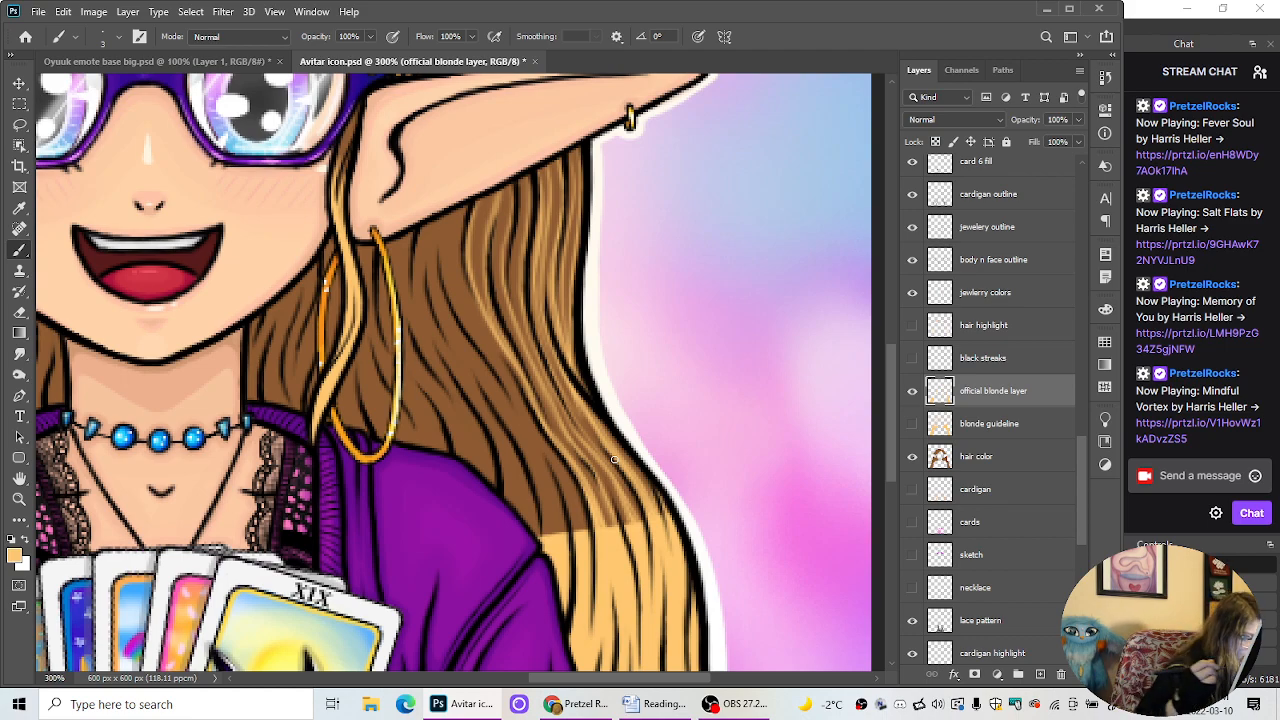
key("ctrl+z")
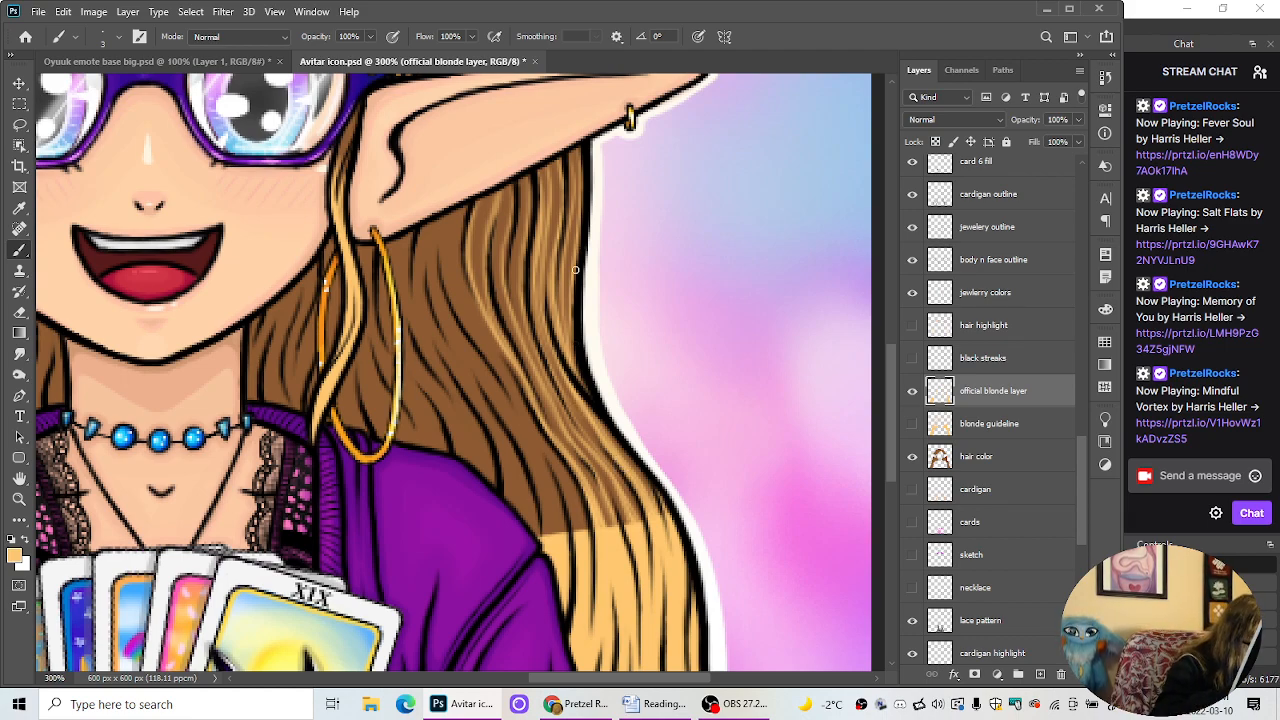
left_click_drag(575, 270, 577, 373)
left_click_drag(573, 322, 587, 391)
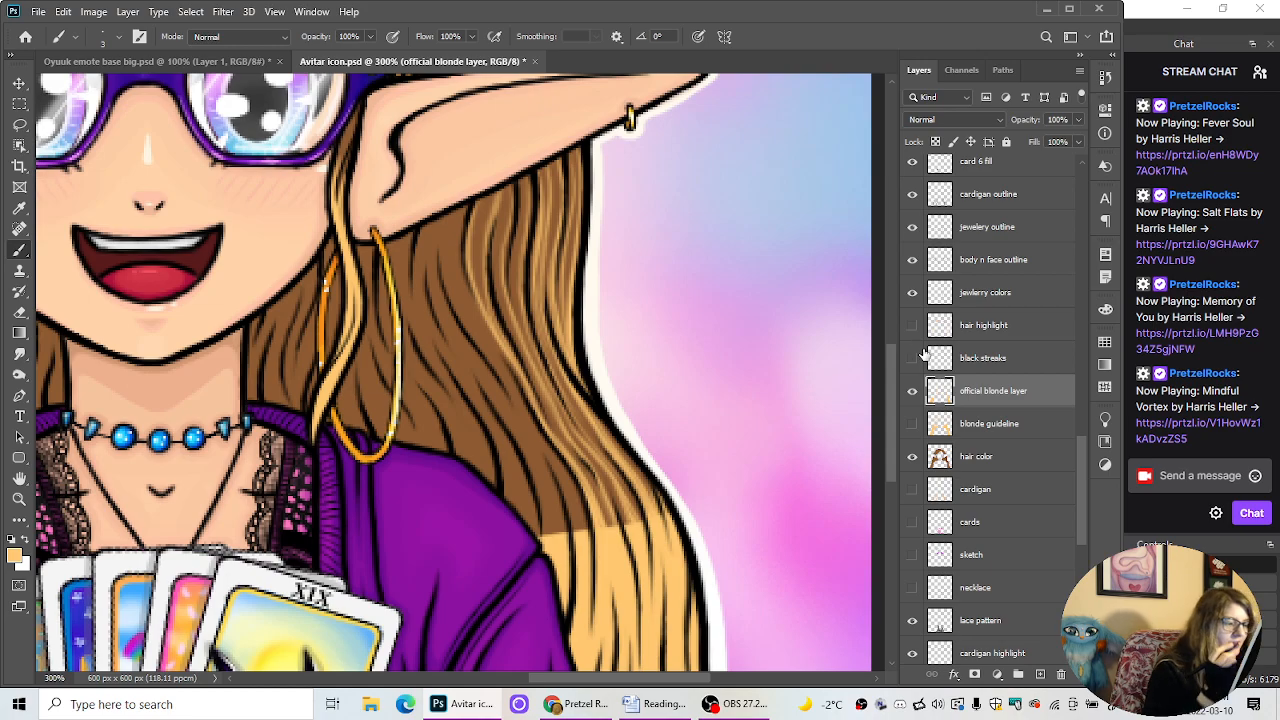
Step: Check the whole avatar at 100% and thicken the inner blonde streaks from beneath the right-hand ear toward the blonde ends
scroll(603, 430, "down", 5)
scroll(466, 352, "up", 5)
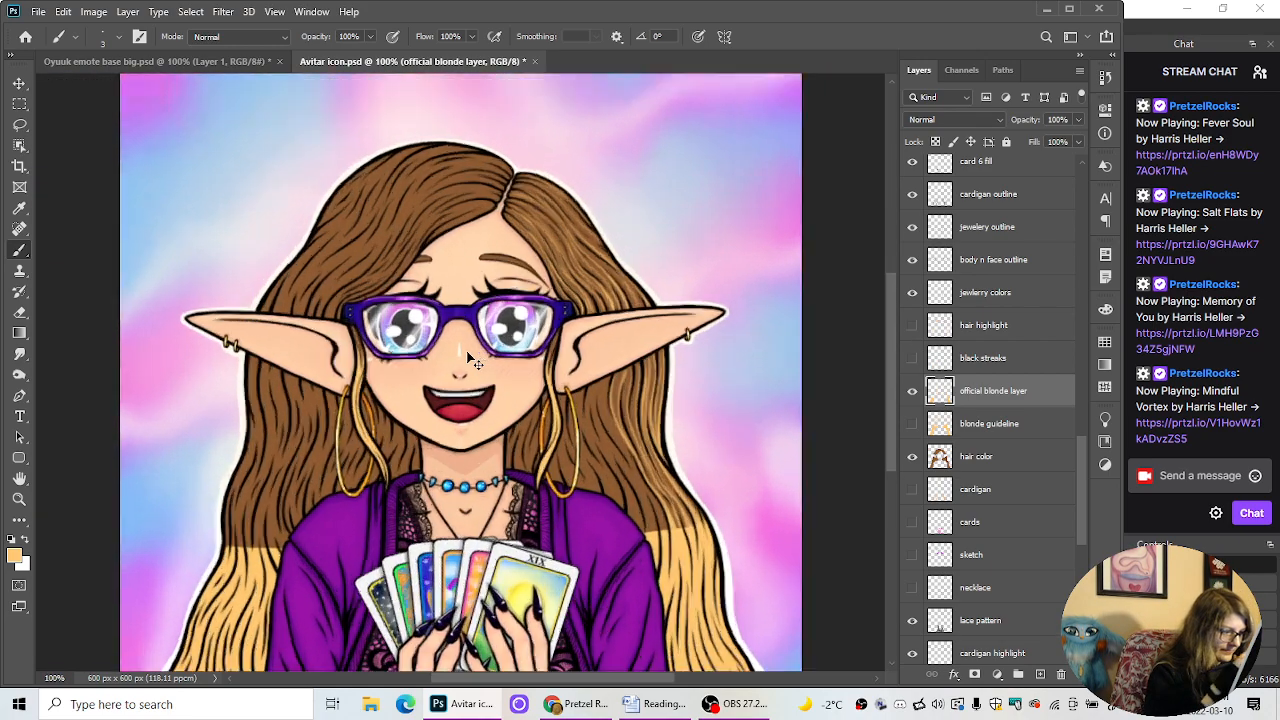
left_click_drag(650, 683, 690, 683)
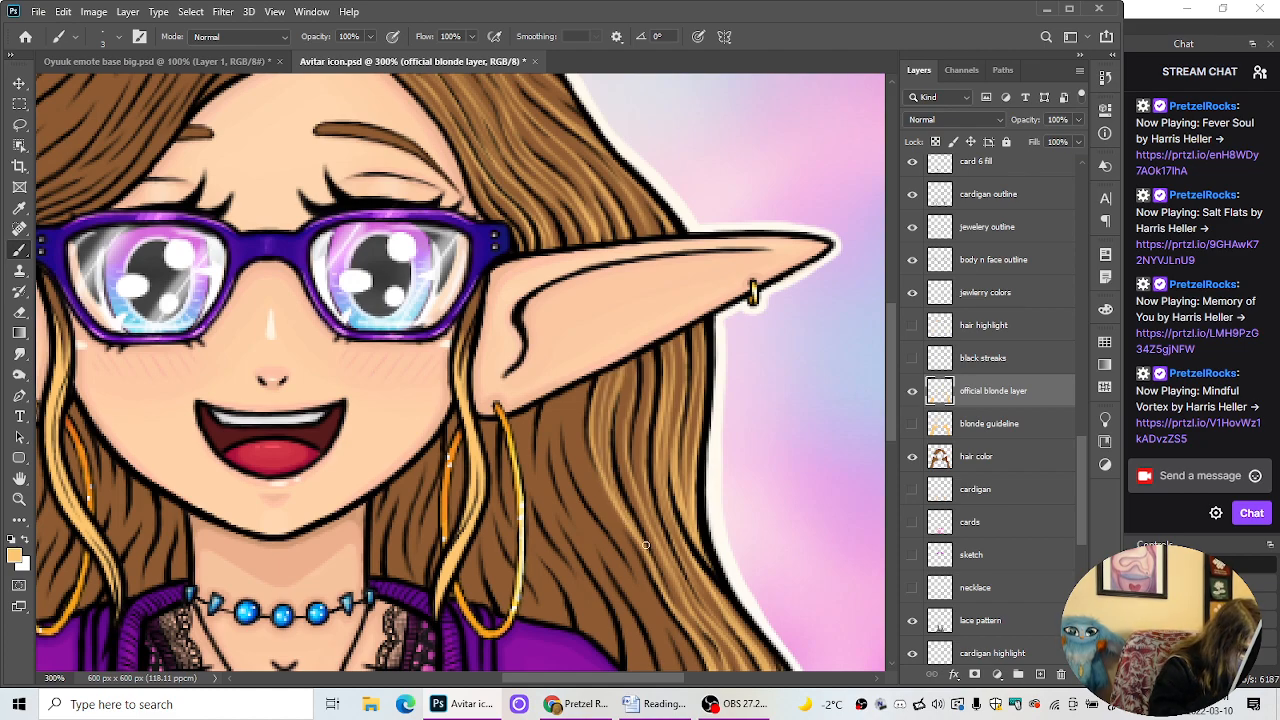
left_click_drag(623, 468, 631, 497)
left_click_drag(628, 377, 631, 490)
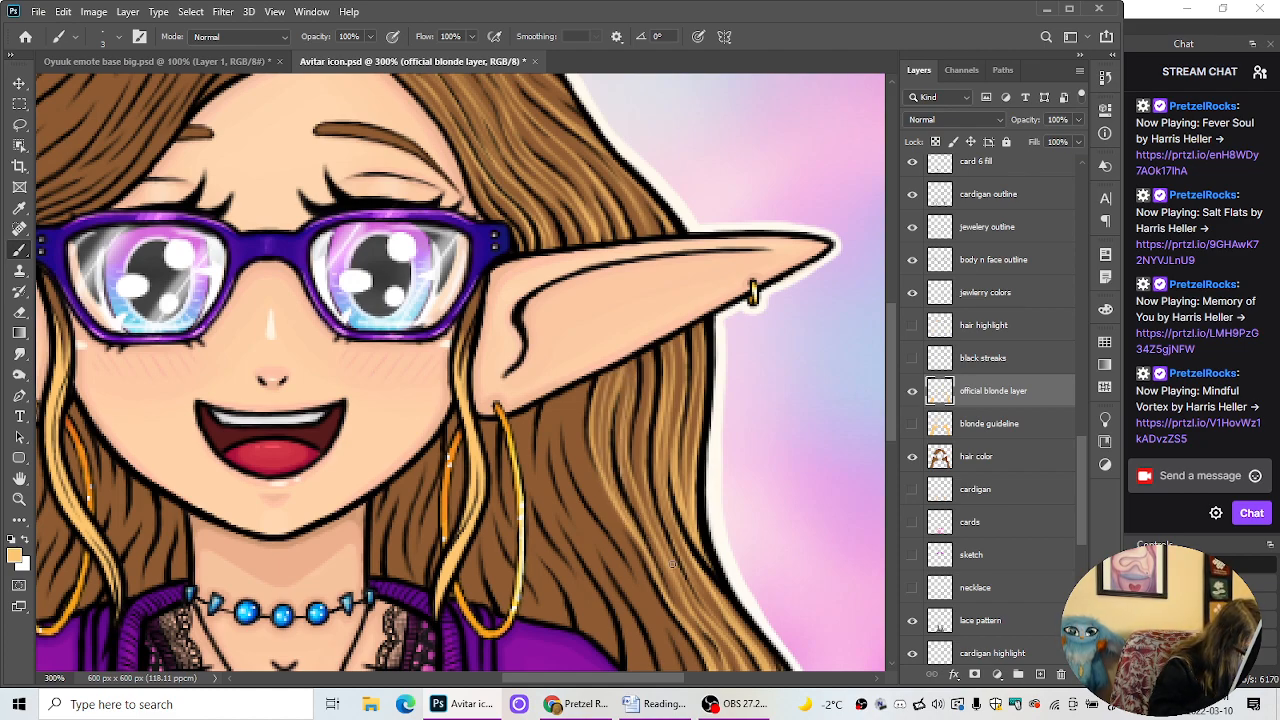
left_click_drag(621, 447, 634, 494)
left_click_drag(637, 370, 627, 448)
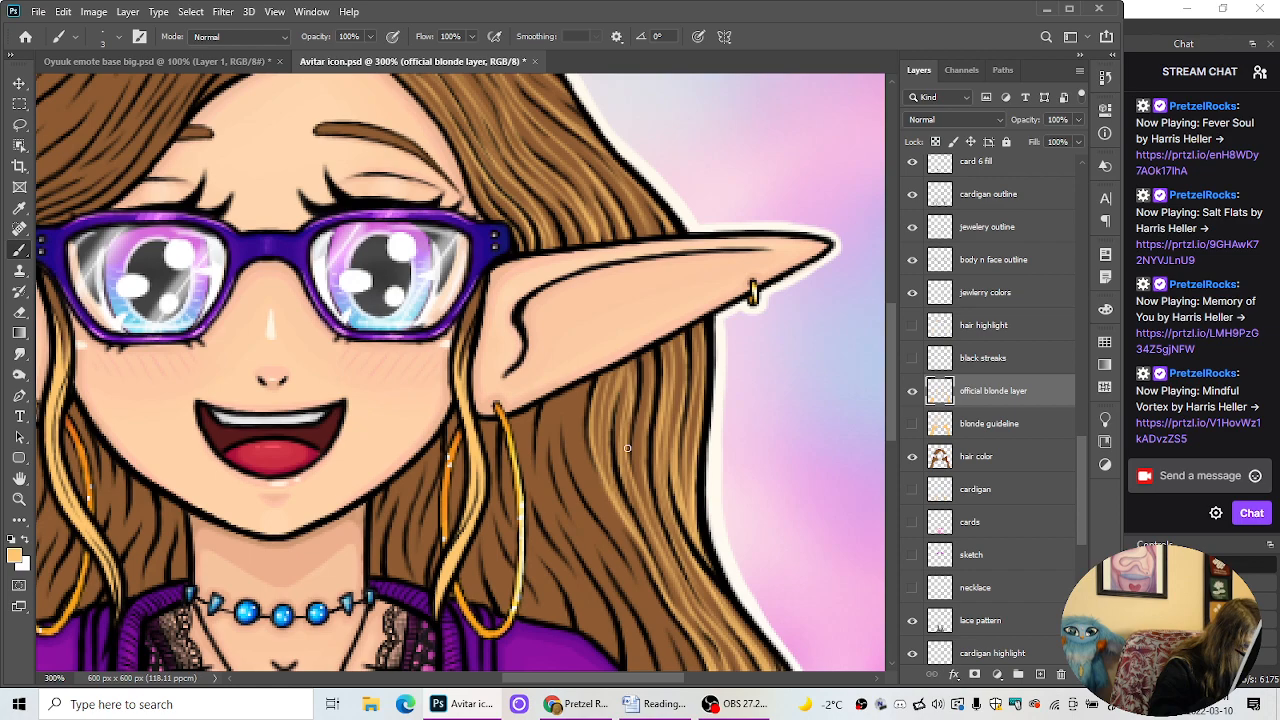
mouse_move(647, 357)
left_mouse_down()
mouse_move(649, 494)
mouse_move(672, 566)
left_mouse_up()
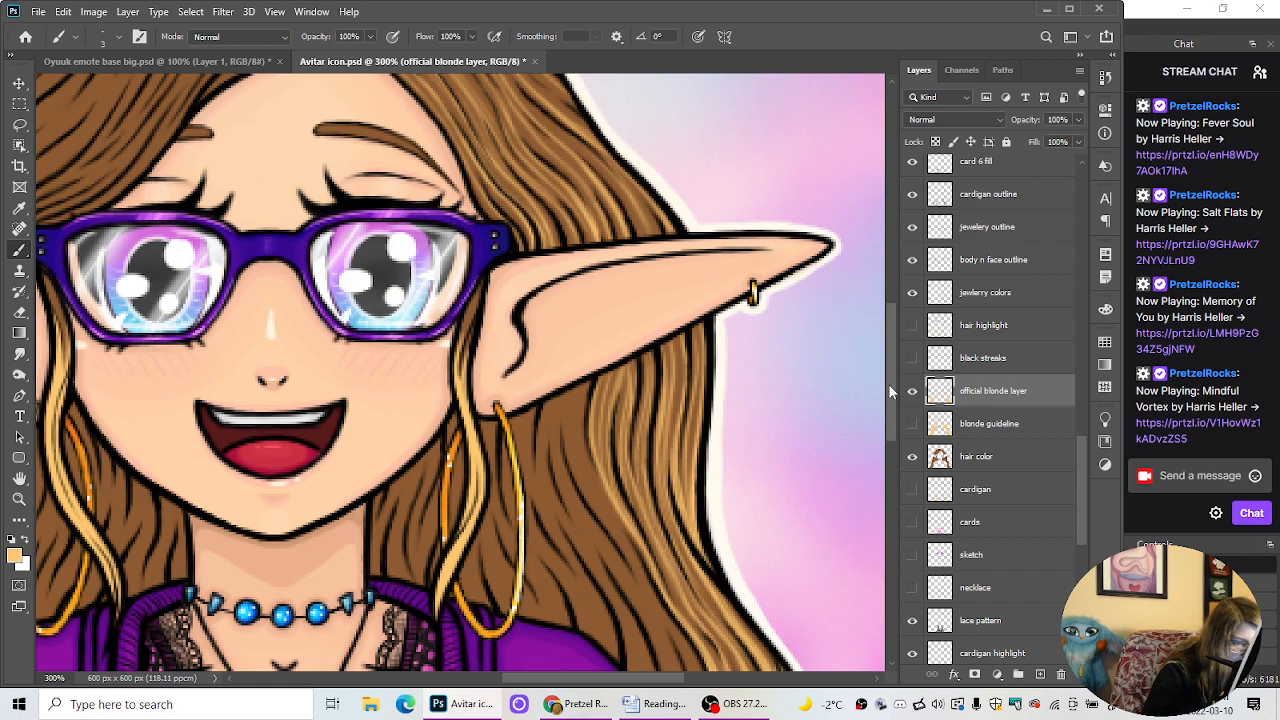
left_click_drag(892, 392, 890, 454)
left_click_drag(660, 213, 743, 373)
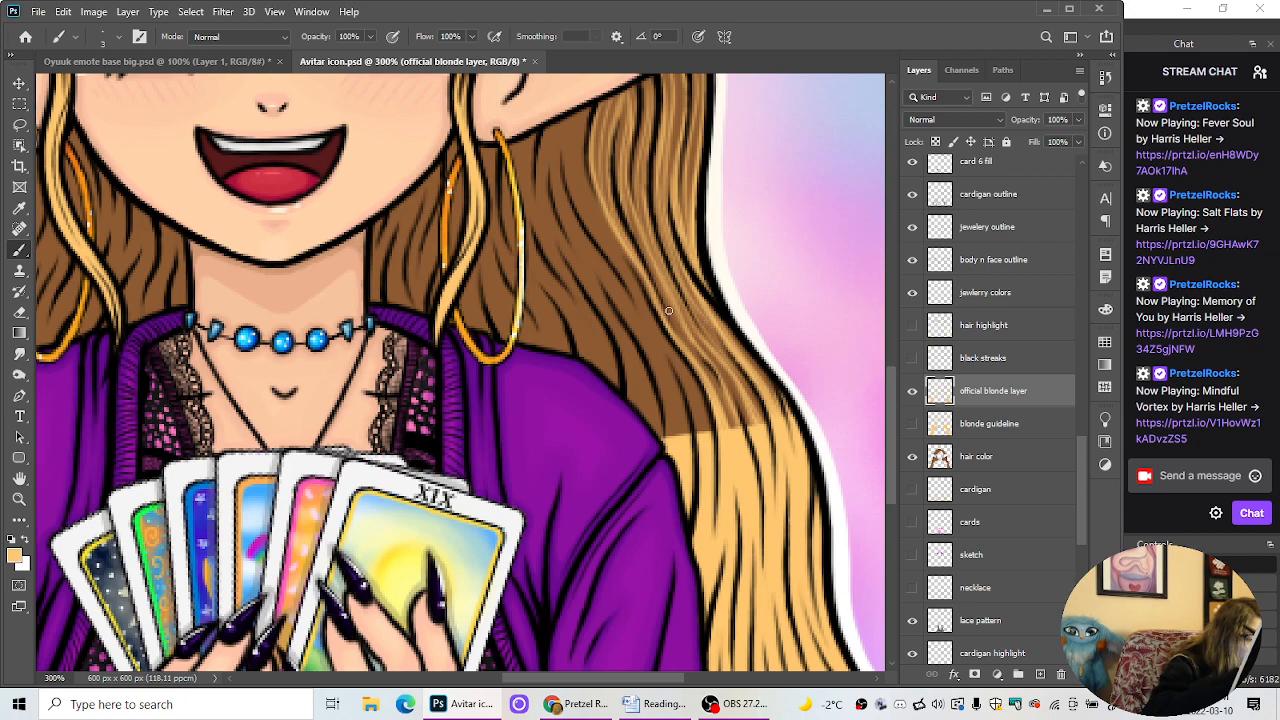
Step: Paint thin blonde streaks on the outer strands beneath the right-hand ear, running down into the blonde ends
mouse_move(657, 277)
left_mouse_down()
mouse_move(746, 421)
mouse_move(733, 425)
left_mouse_up()
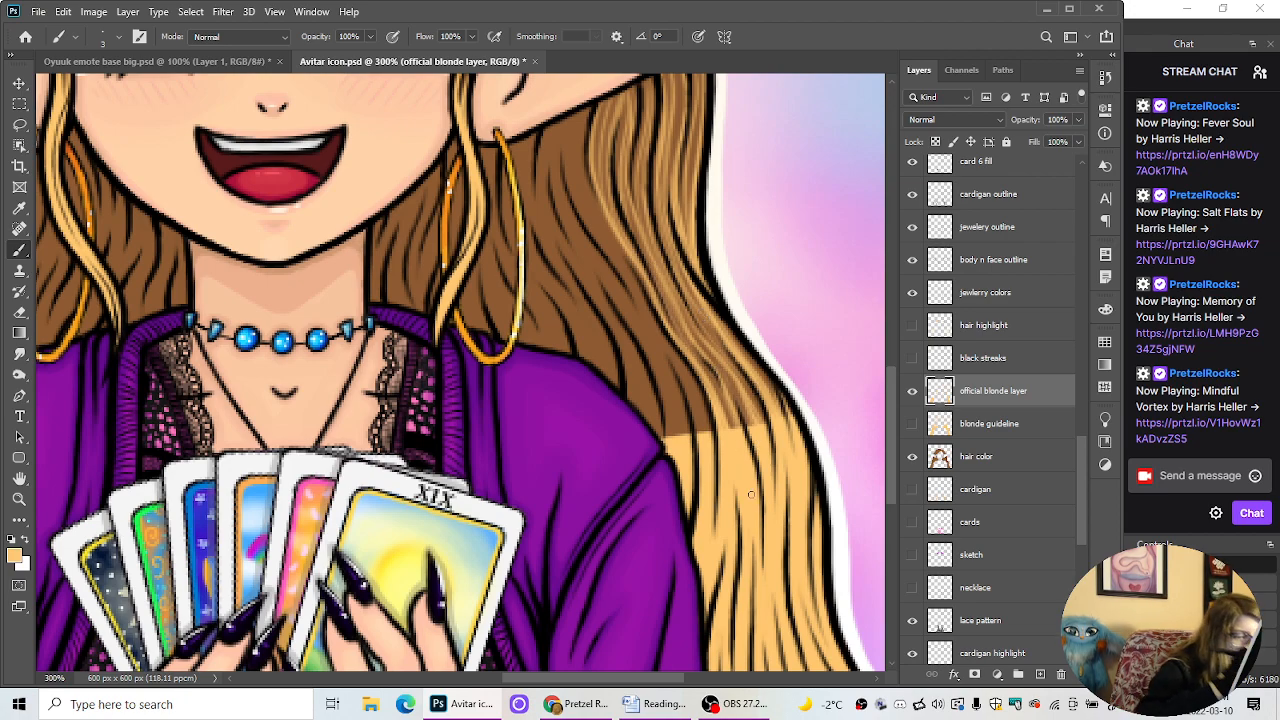
left_click_drag(761, 369, 779, 406)
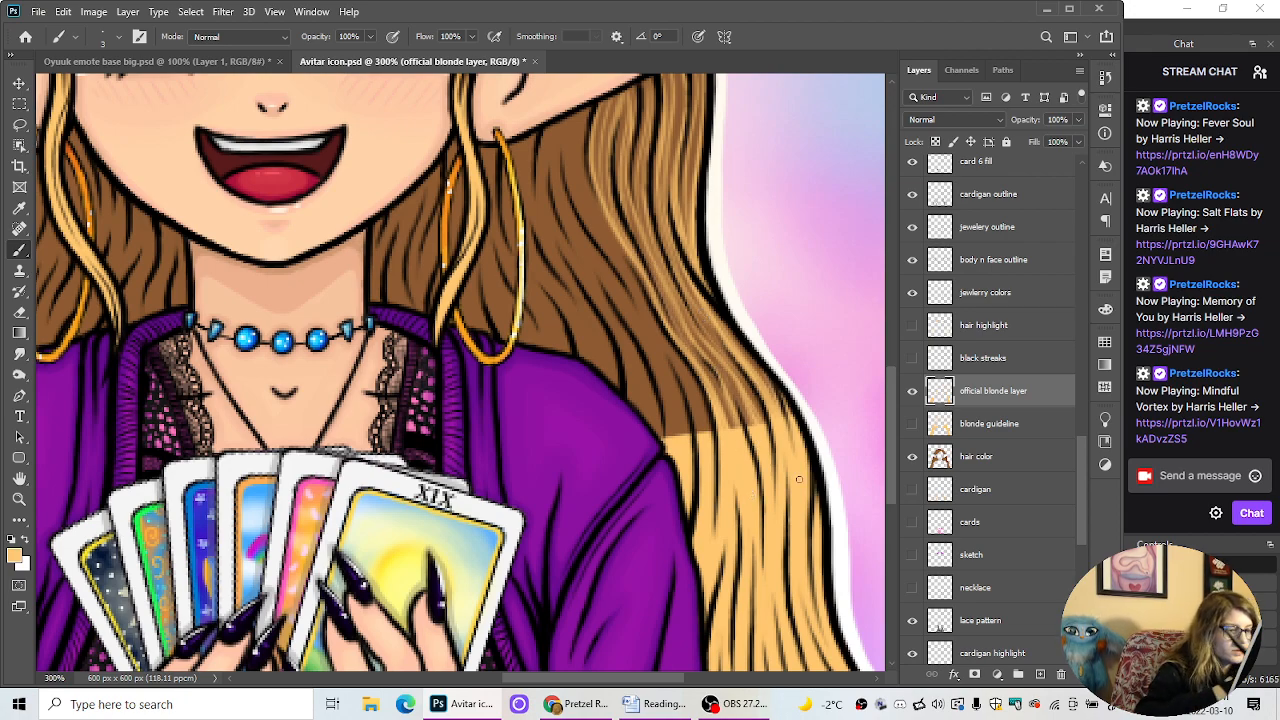
key("ctrl+minus")
key("ctrl+minus")
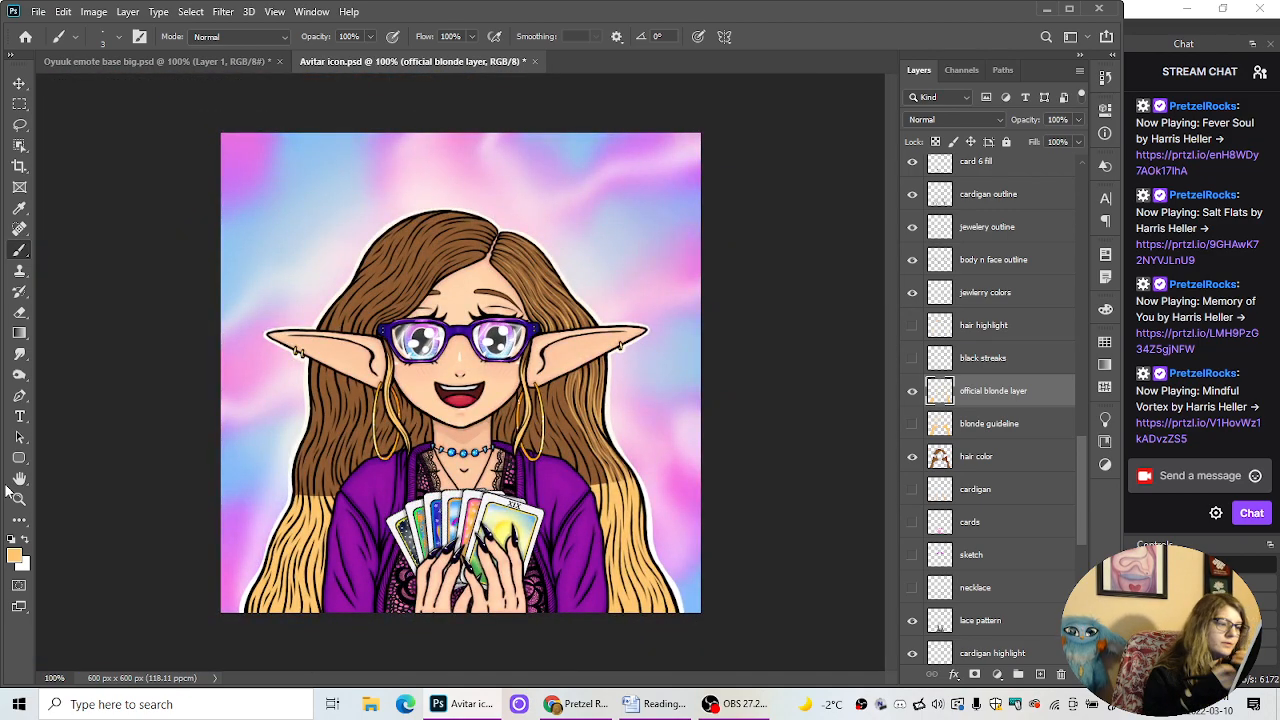
Step: Add thin blonde streaks to the upper hair on the right-hand side of the parting, down the outer slope
key("ctrl+plus")
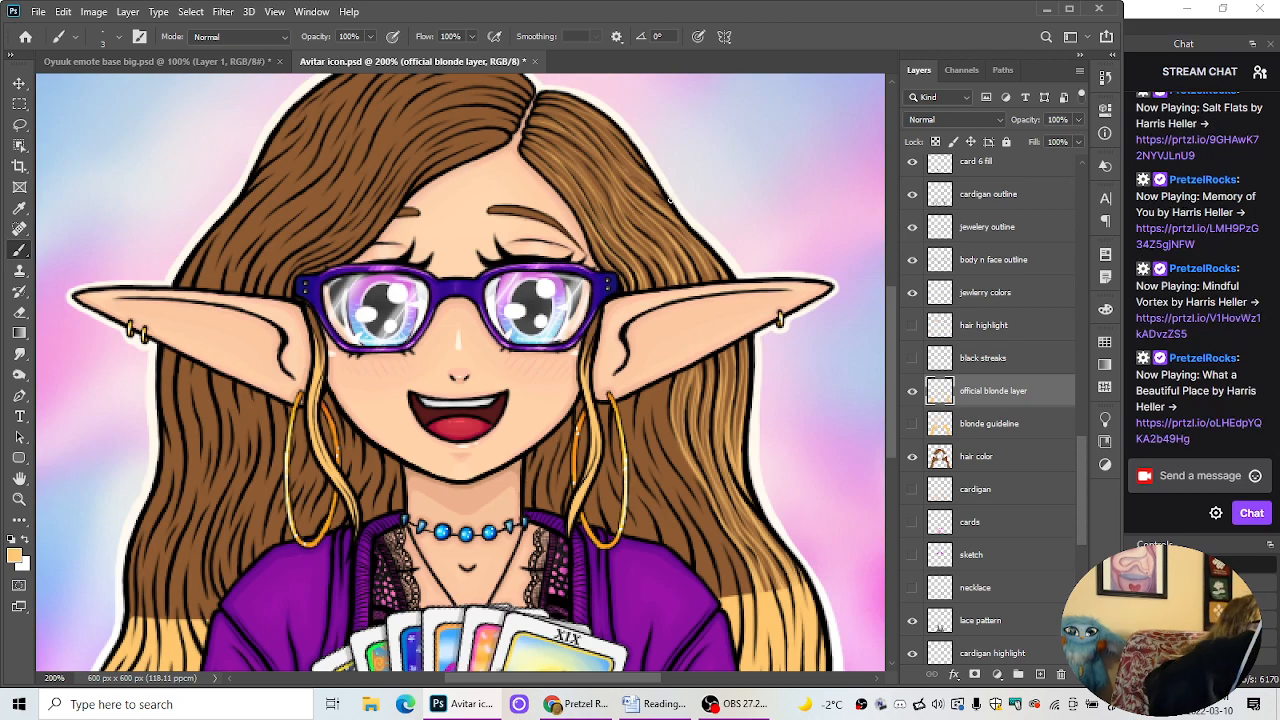
left_click_drag(613, 155, 663, 199)
key("ctrl+minus")
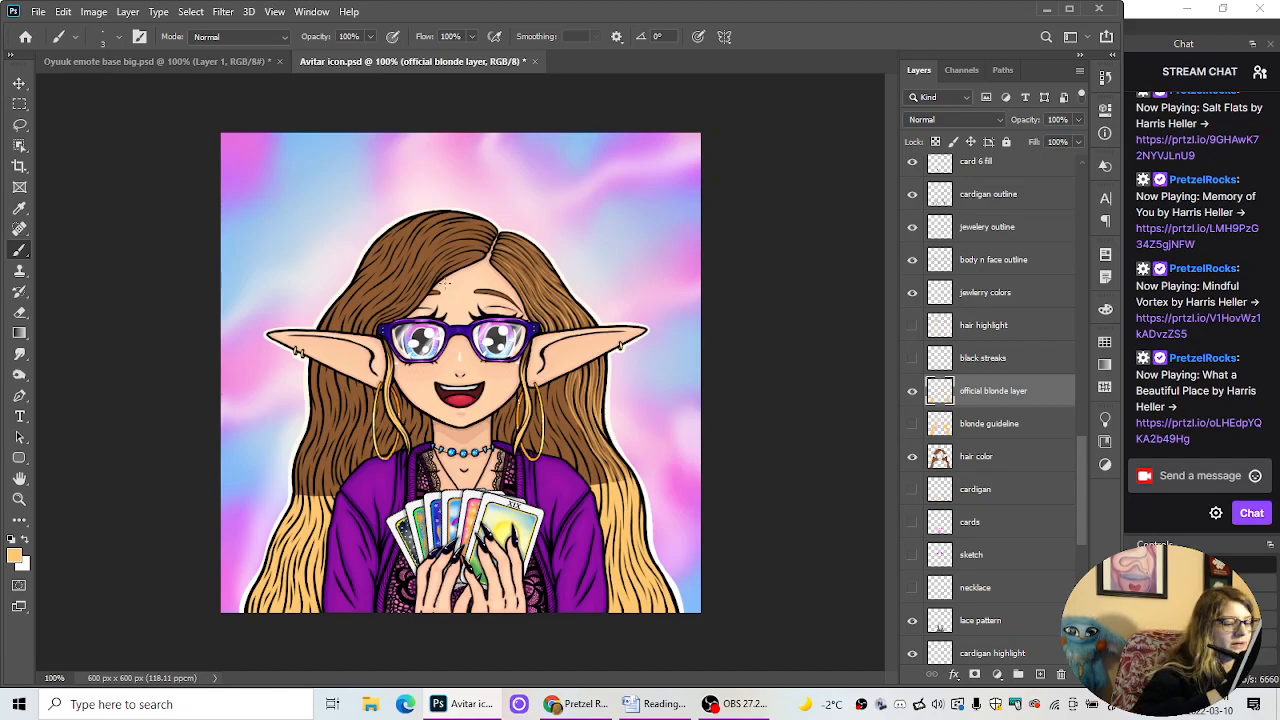
key("ctrl+plus")
left_click_drag(892, 347, 892, 294)
key("ctrl+plus")
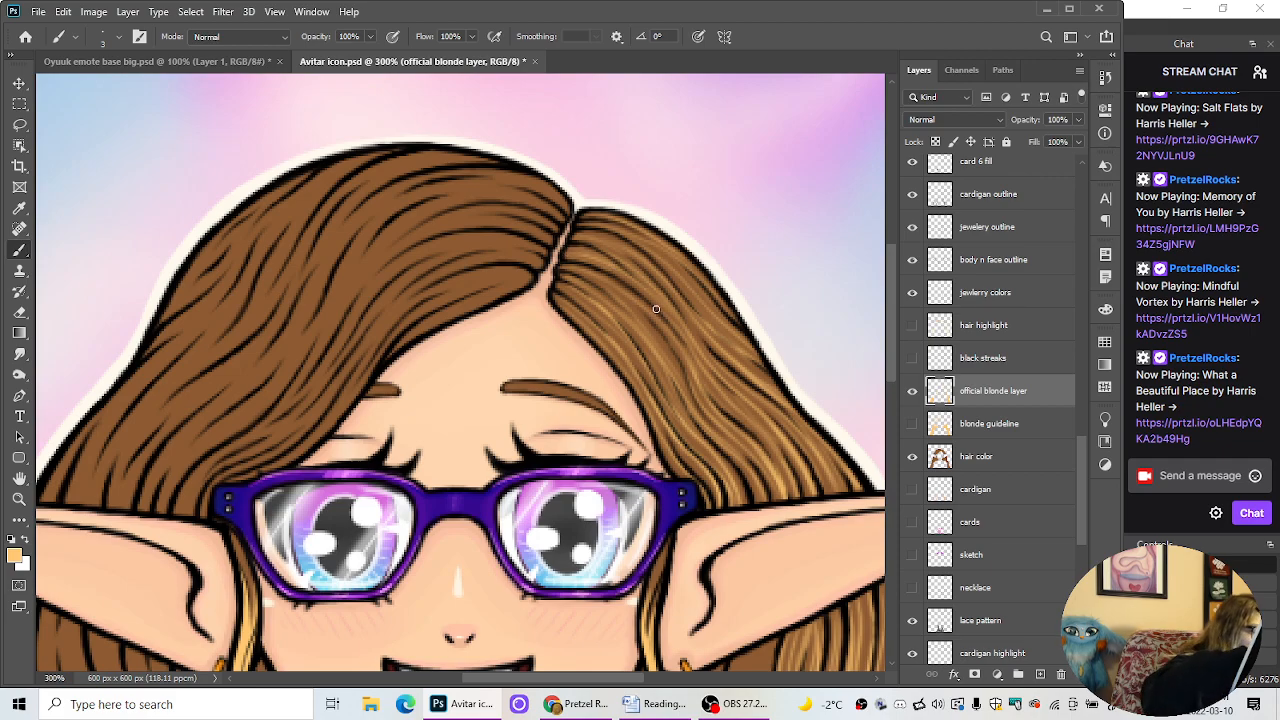
key("ctrl+minus")
key("ctrl+plus")
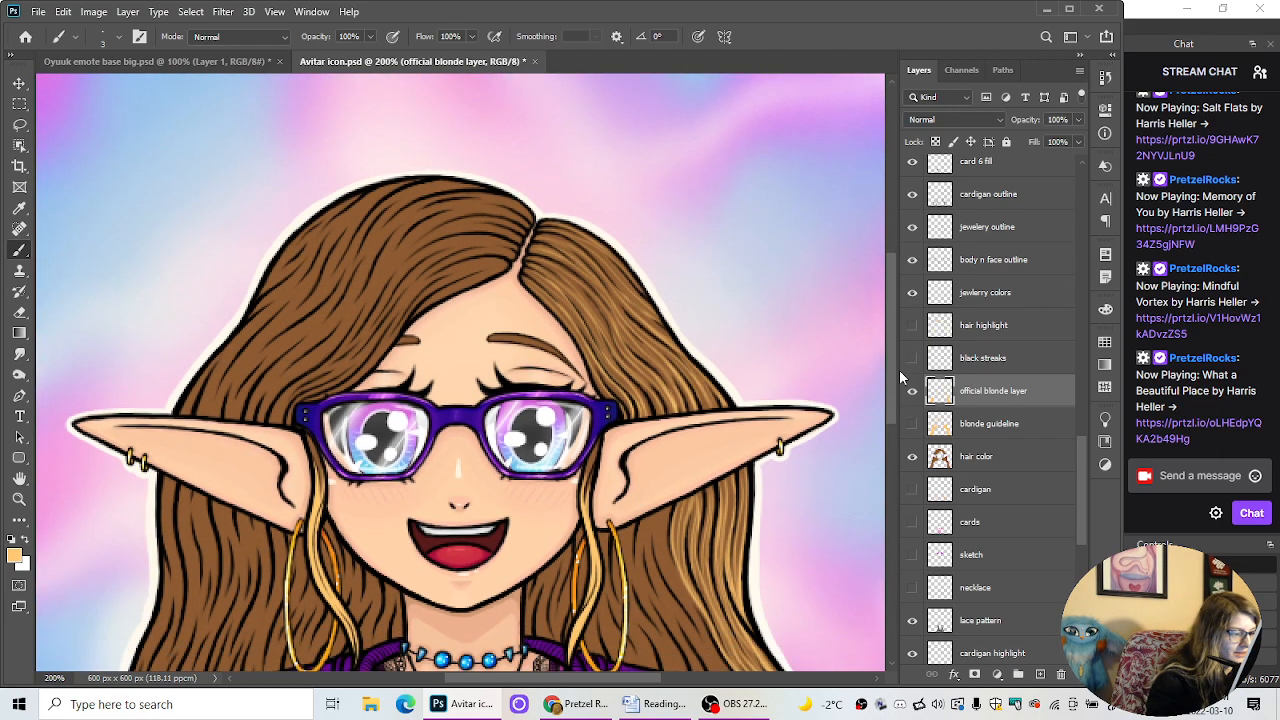
Step: Brush a thin blonde highlight along the right-hand eyebrow and the visible part of the left-hand eyebrow
key("ctrl+plus")
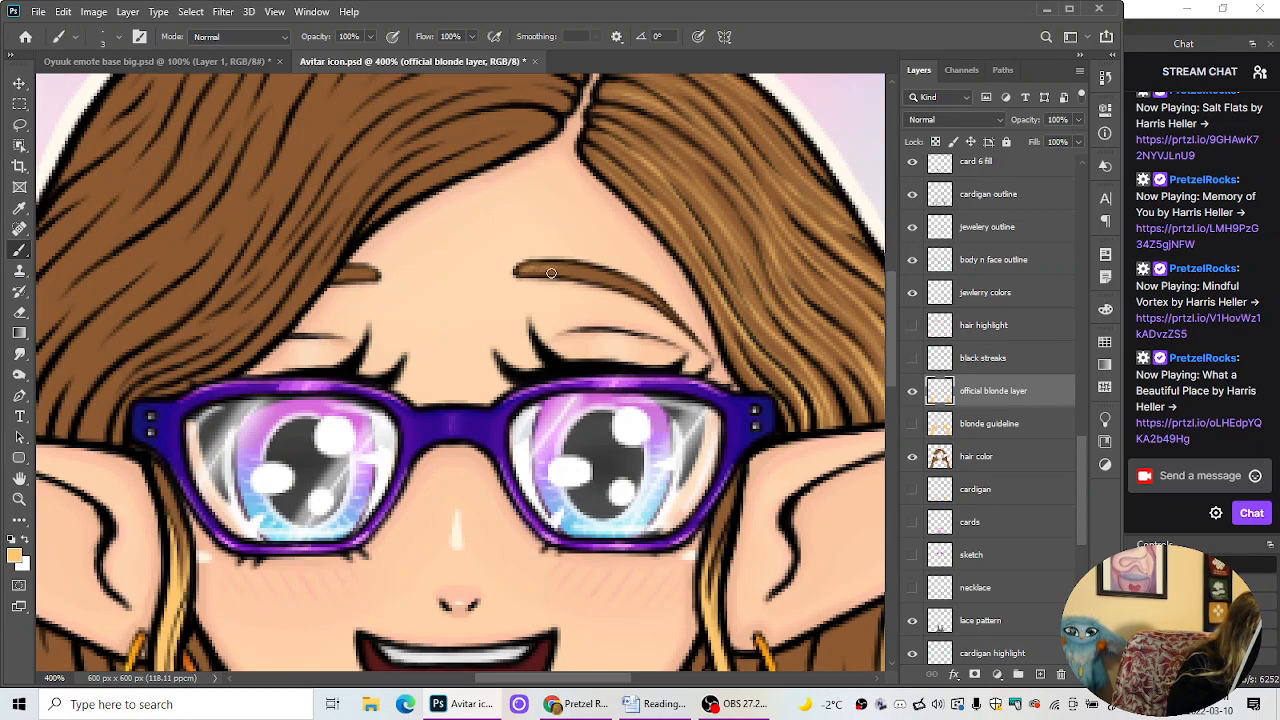
mouse_move(556, 272)
left_mouse_down()
mouse_move(630, 285)
mouse_move(612, 288)
mouse_move(668, 312)
left_mouse_up()
key("ctrl+minus")
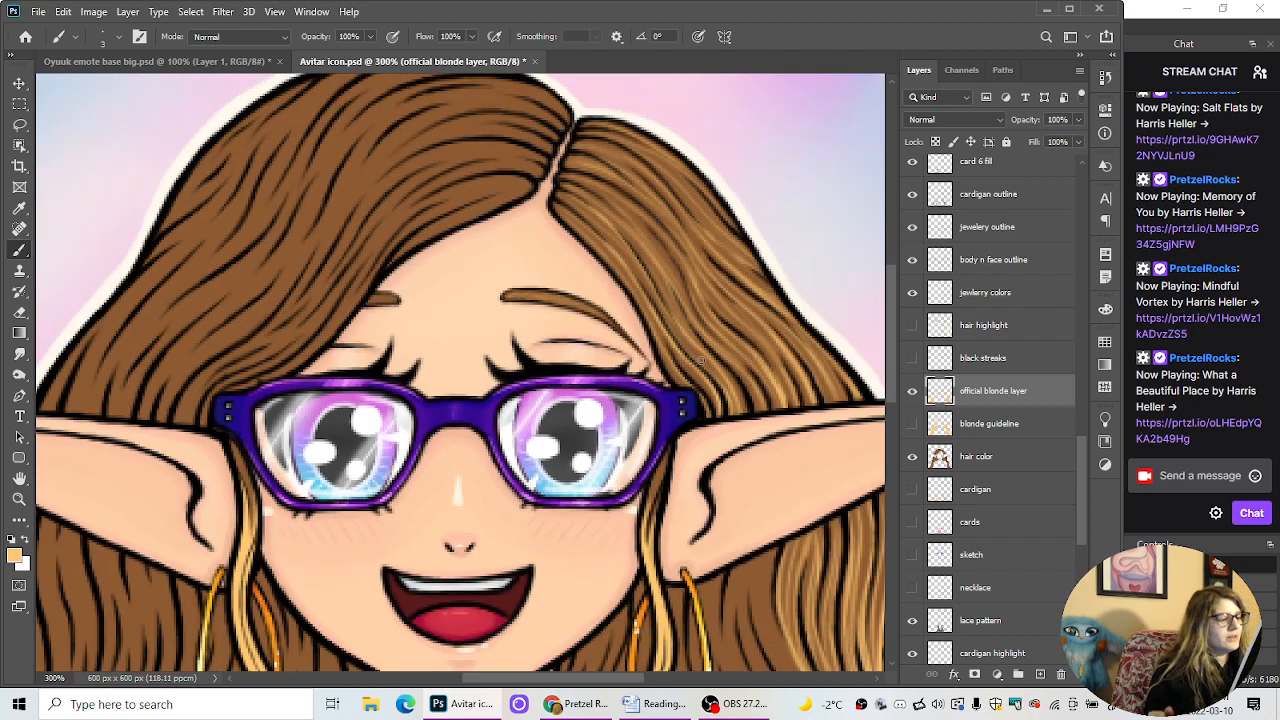
key("ctrl+minus")
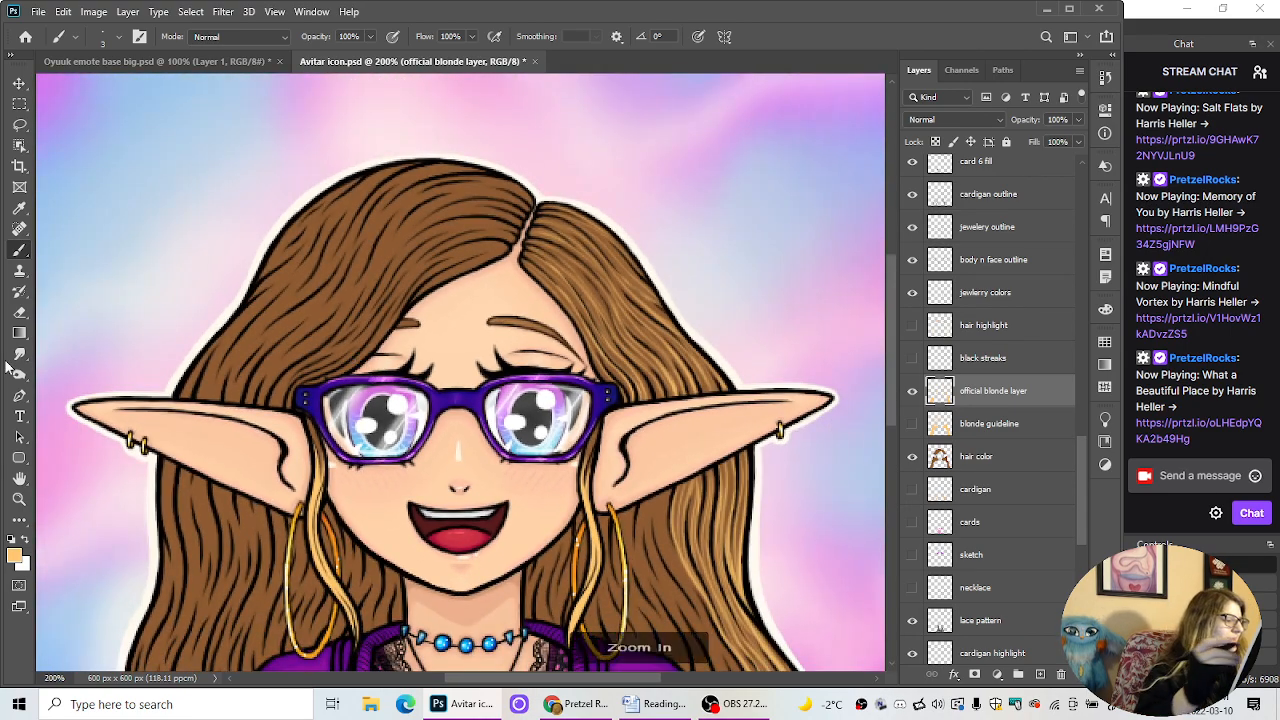
key("ctrl+plus")
key("ctrl+plus")
left_click_drag(338, 271, 373, 279)
key("ctrl+minus")
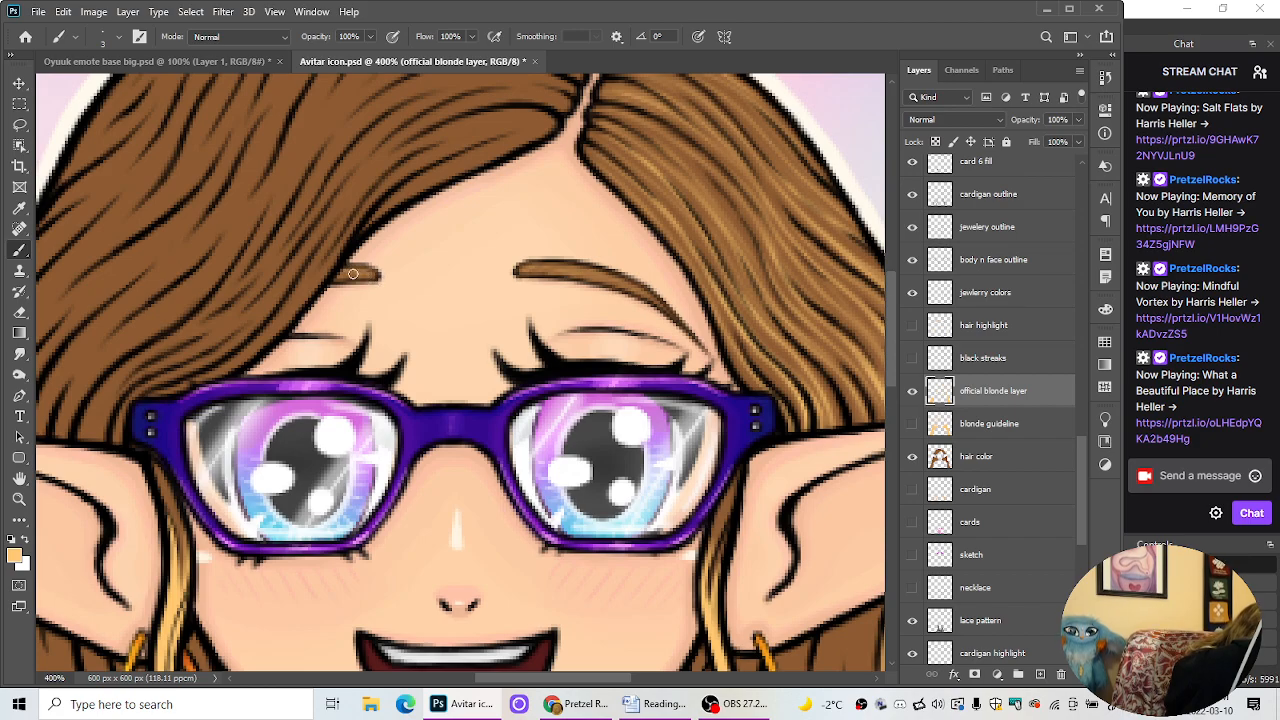
key("ctrl+minus")
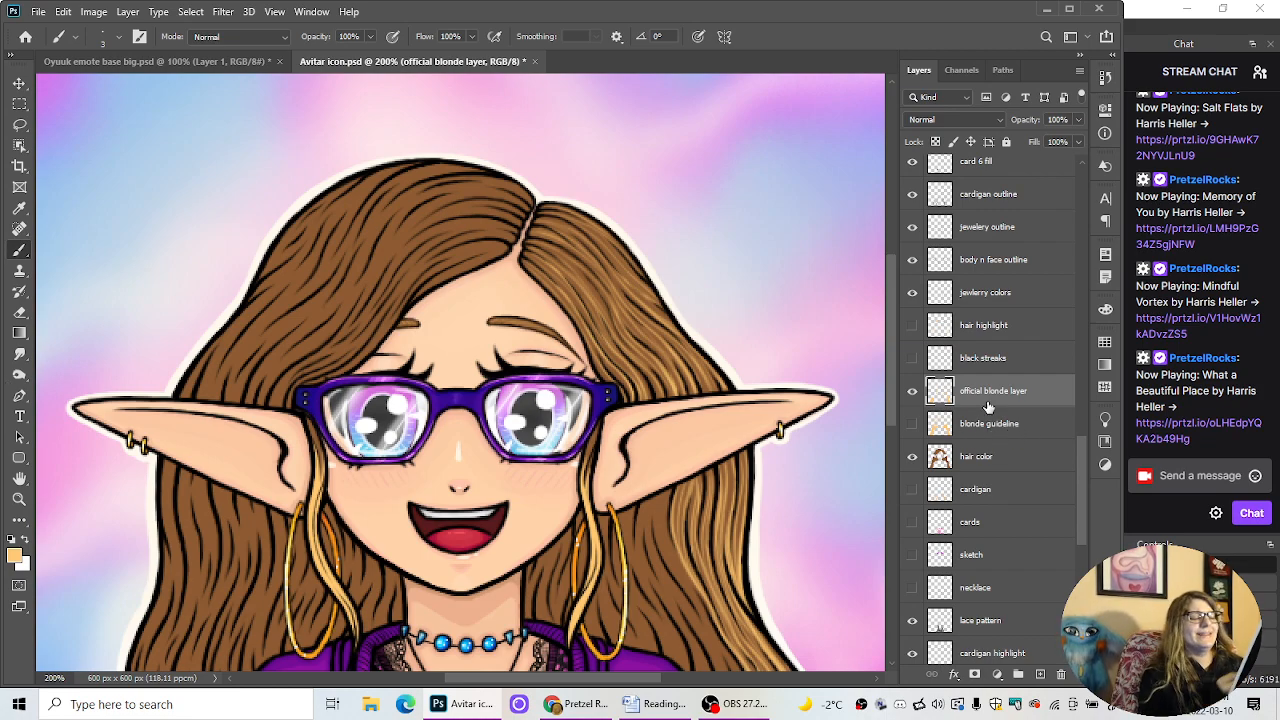
Step: Thicken the blonde streaks on the strands along the outer curve beneath the right-hand ear, blending them into the blonde ends
scroll(893, 323, "down", 4)
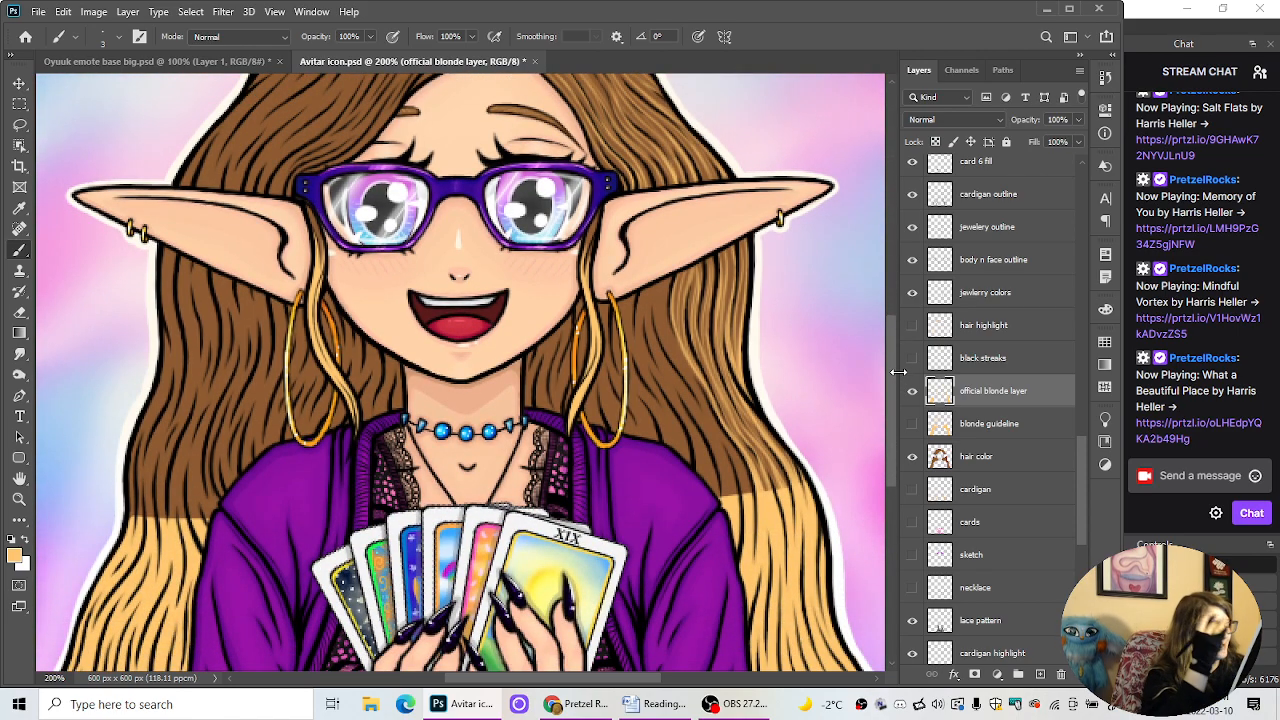
key("ctrl+plus")
scroll(892, 393, "down", 2)
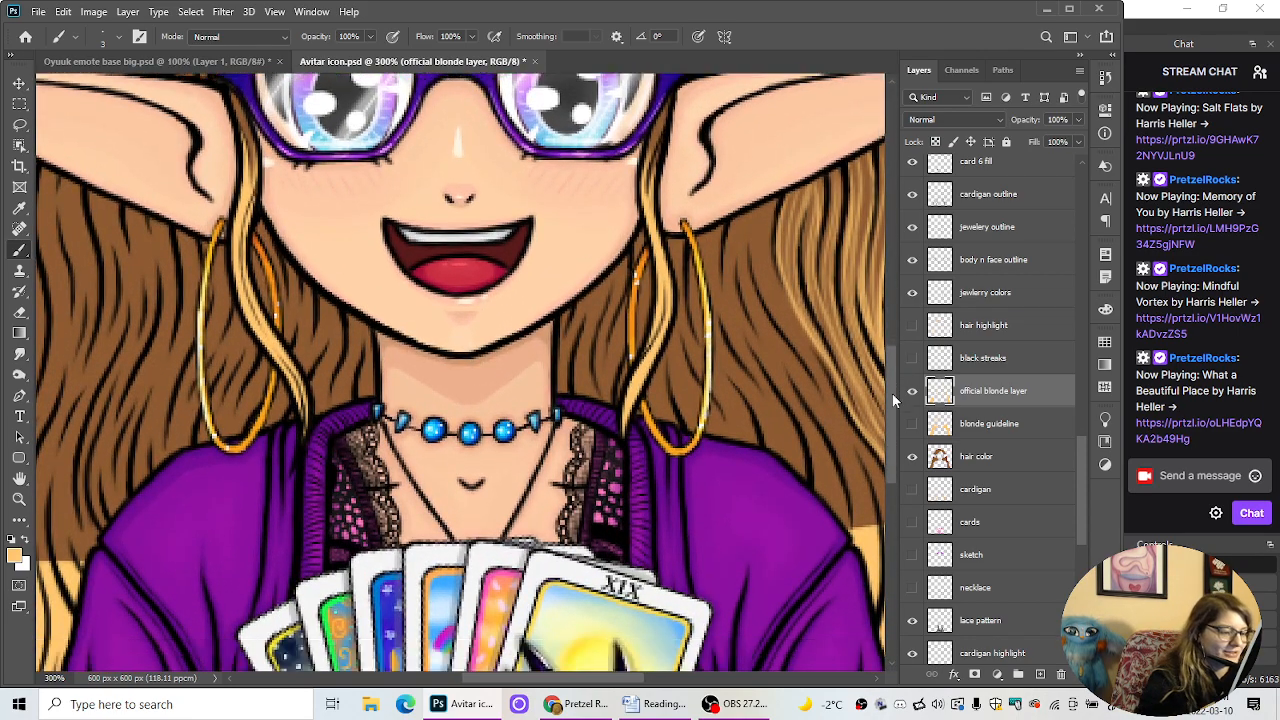
scroll(635, 668, "right", 3)
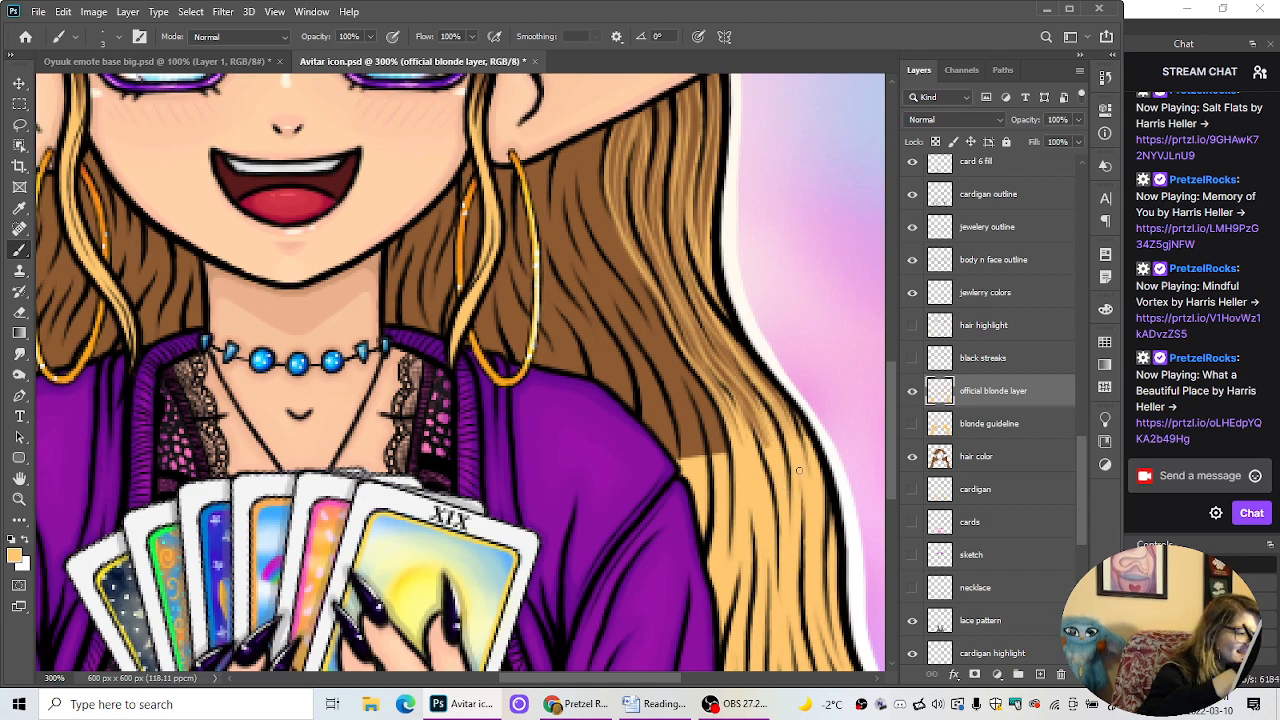
scroll(894, 408, "up", 2)
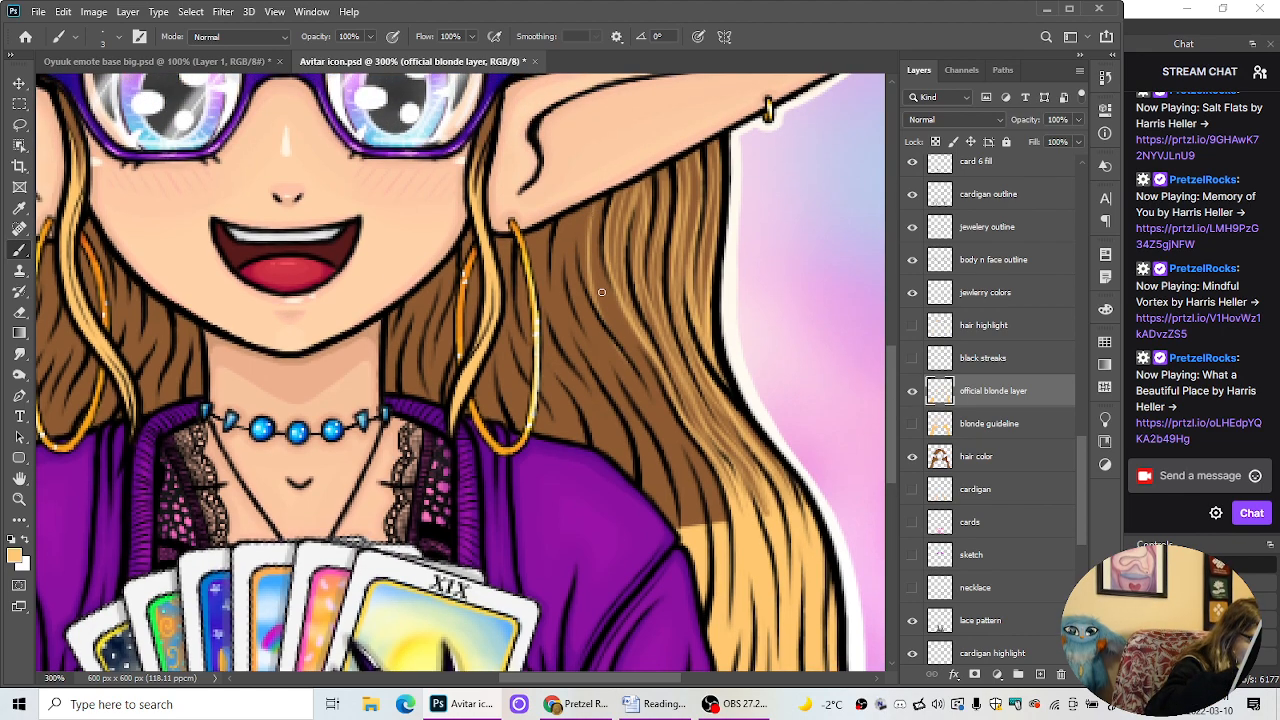
left_click_drag(584, 268, 596, 199)
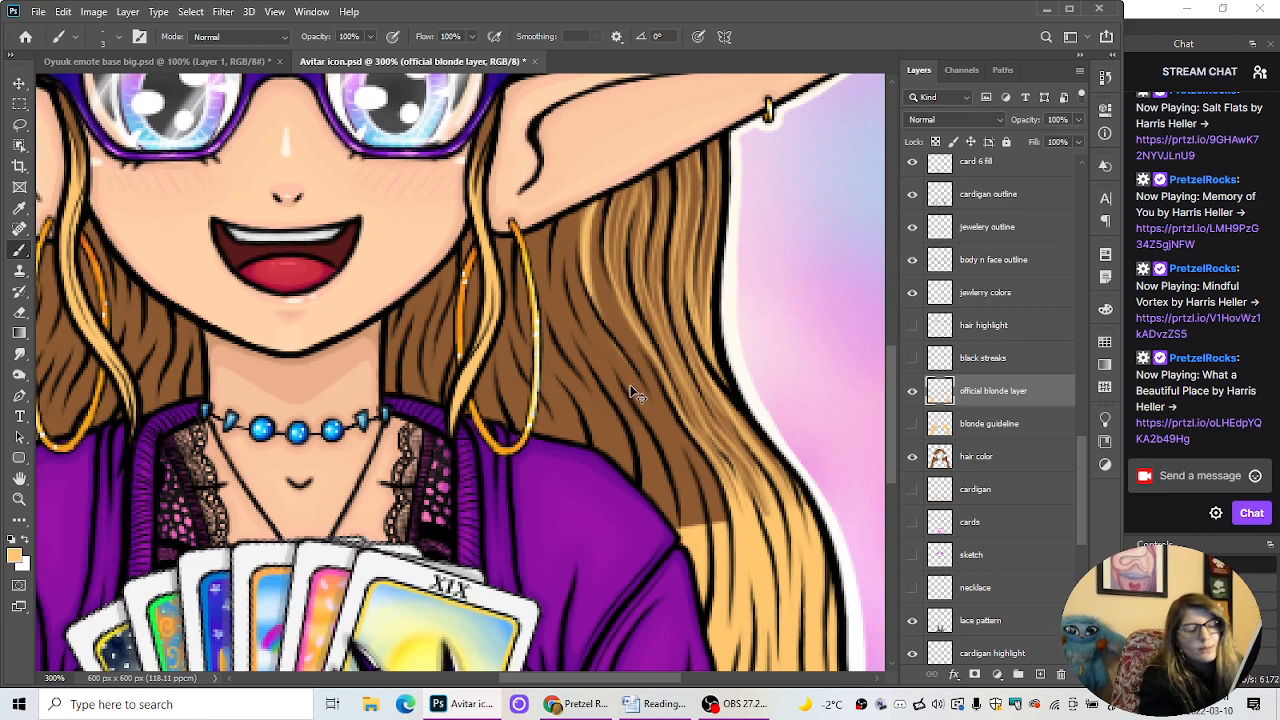
key("ctrl+z")
key("ctrl+z")
key("ctrl+z")
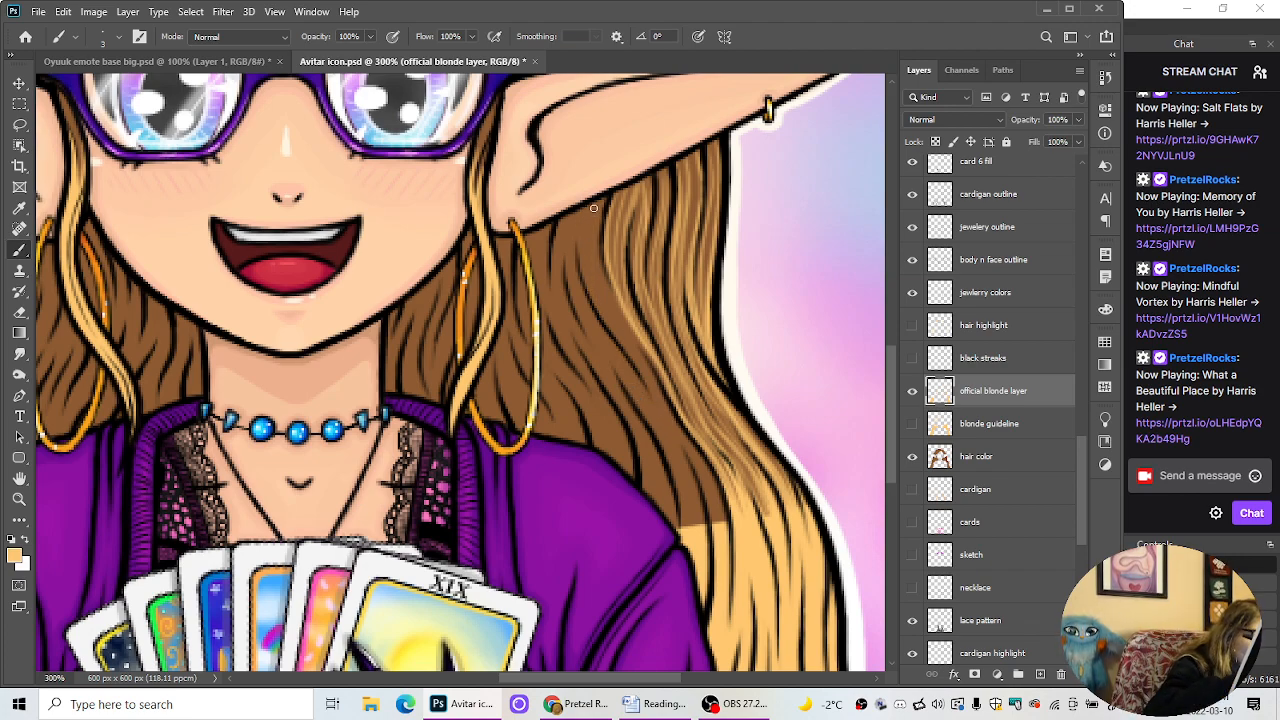
Step: Streak the inner strands beneath the right-hand ear with blonde, following them down over the shoulder into the blonde ends
left_click_drag(594, 208, 638, 363)
left_click_drag(605, 307, 701, 478)
left_click_drag(674, 427, 728, 587)
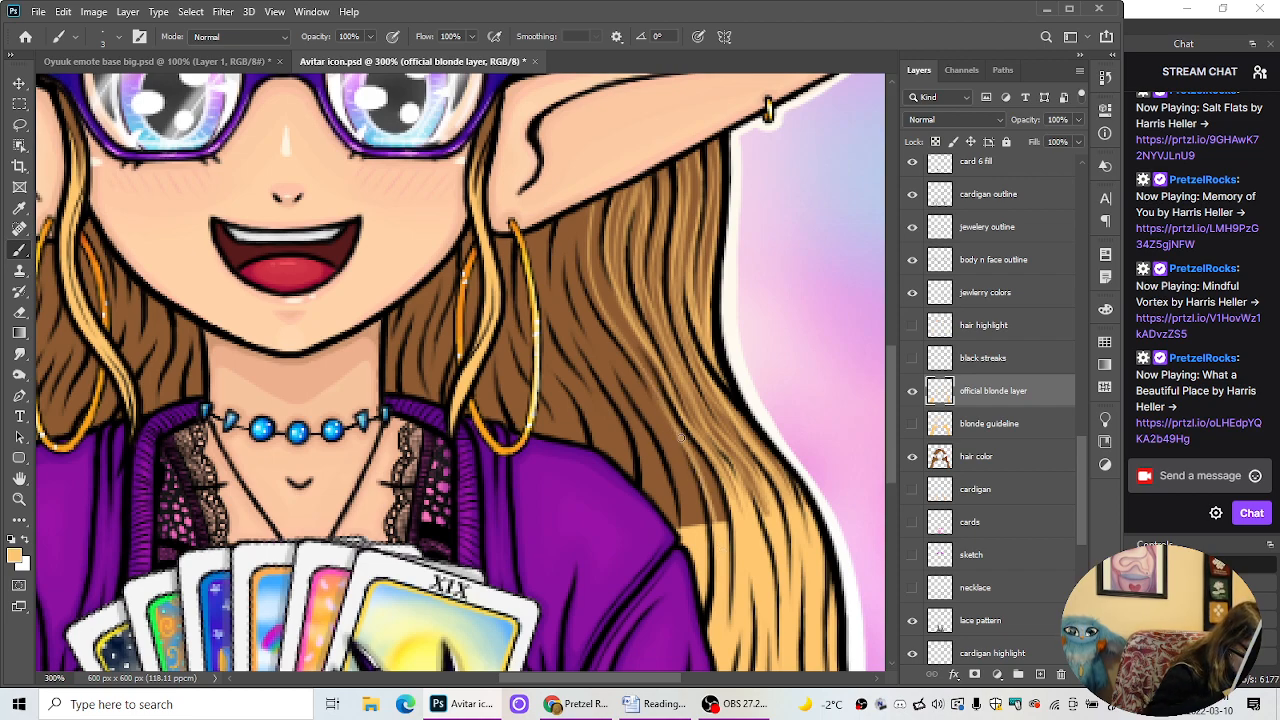
left_click_drag(681, 431, 730, 582)
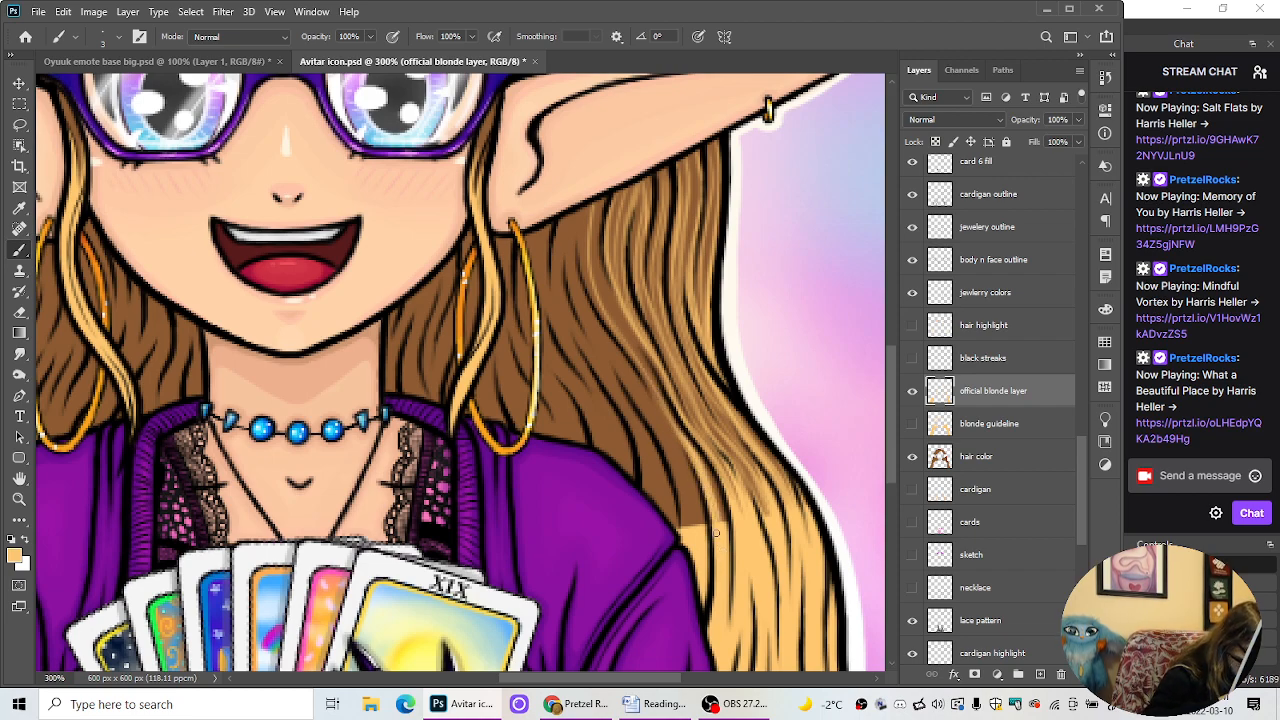
left_click_drag(704, 462, 730, 568)
mouse_move(710, 479)
left_mouse_down()
mouse_move(733, 563)
mouse_move(725, 601)
left_mouse_up()
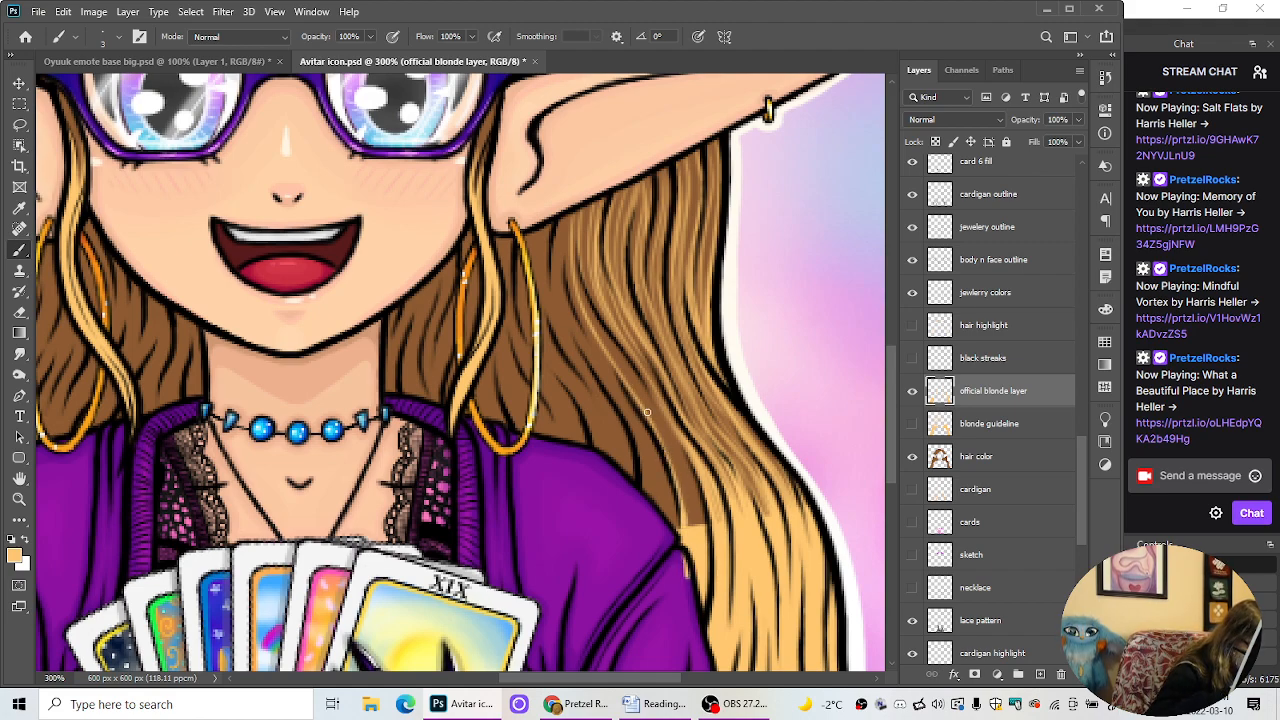
Step: Erase the stray blonde paint along the right-hand cardigan shoulder and check the whole avatar at 100%
left_click(19, 312)
scroll(679, 582, "down", 2)
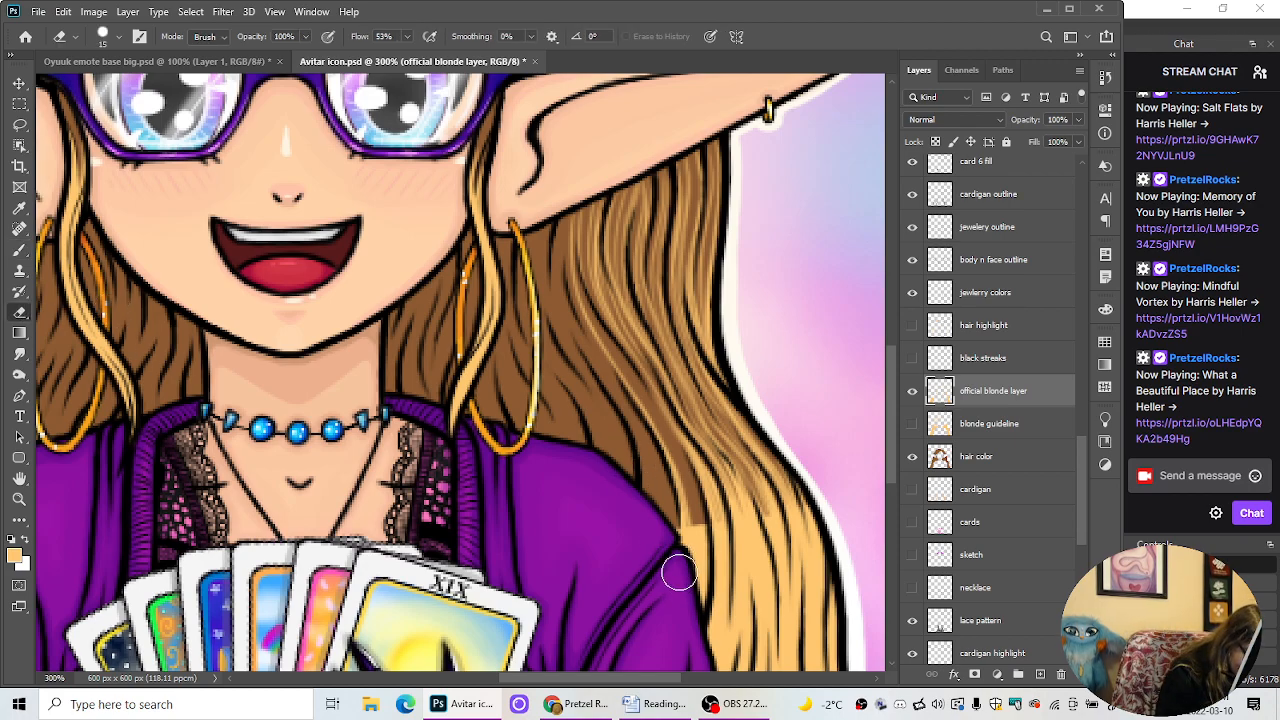
scroll(665, 634, "down", 2)
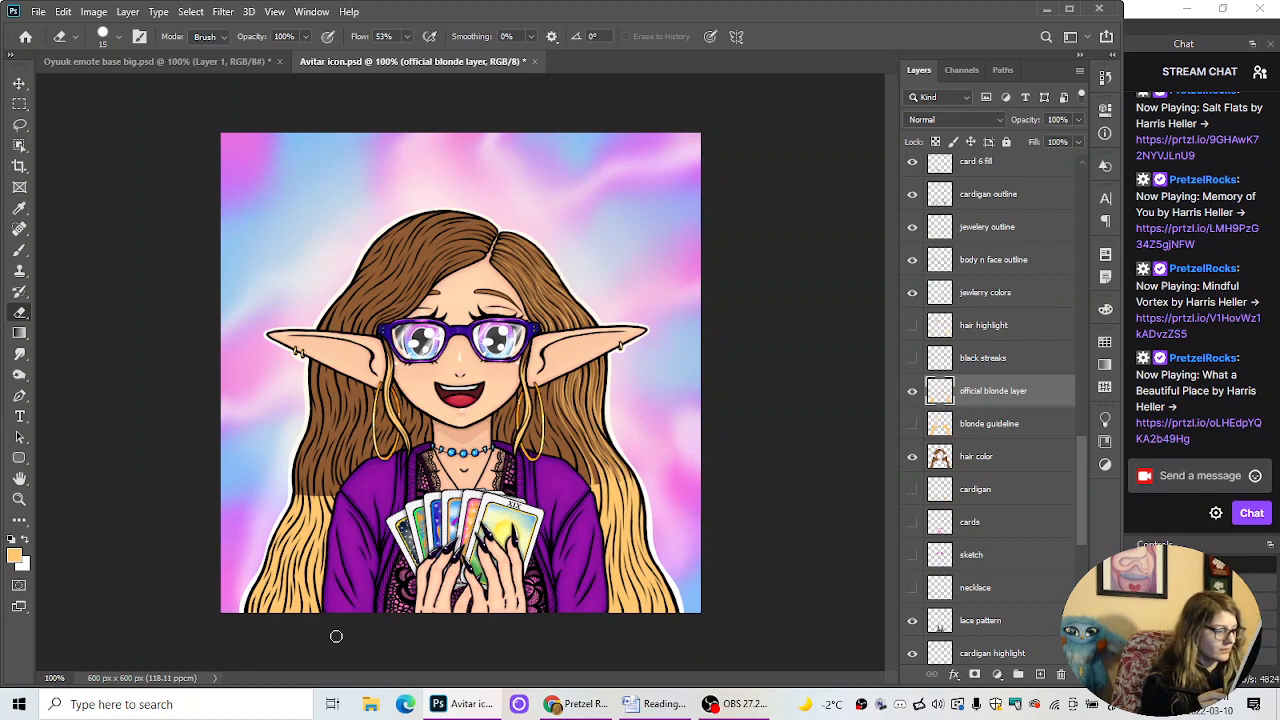
key("ctrl+plus")
key("ctrl+plus")
key("ctrl+minus")
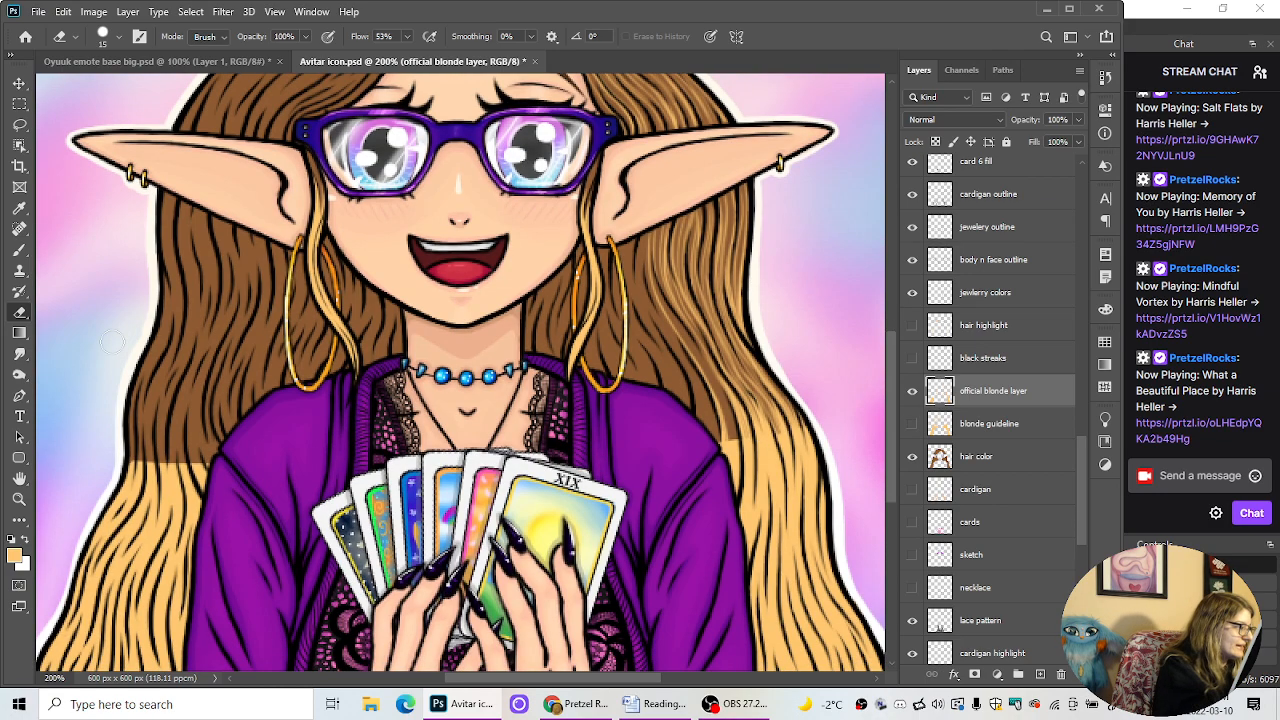
Step: Return to the Brush and paint more blonde into the strands around the curve above the right-hand blonde ends
left_click(20, 250)
key("ctrl+plus")
scroll(673, 658, "right", 5)
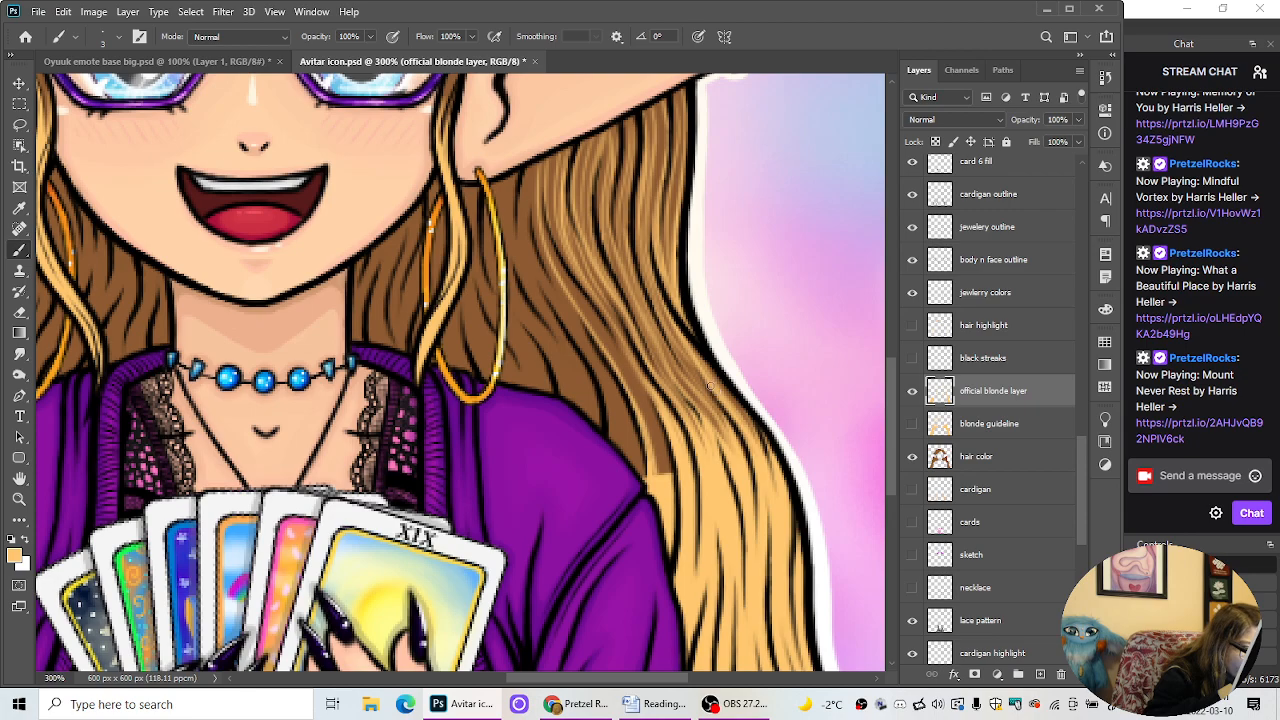
Step: Compare the streaks on the whole avatar at 100% with the blonde guideline layer by showing it briefly and hiding it again
key("ctrl+minus")
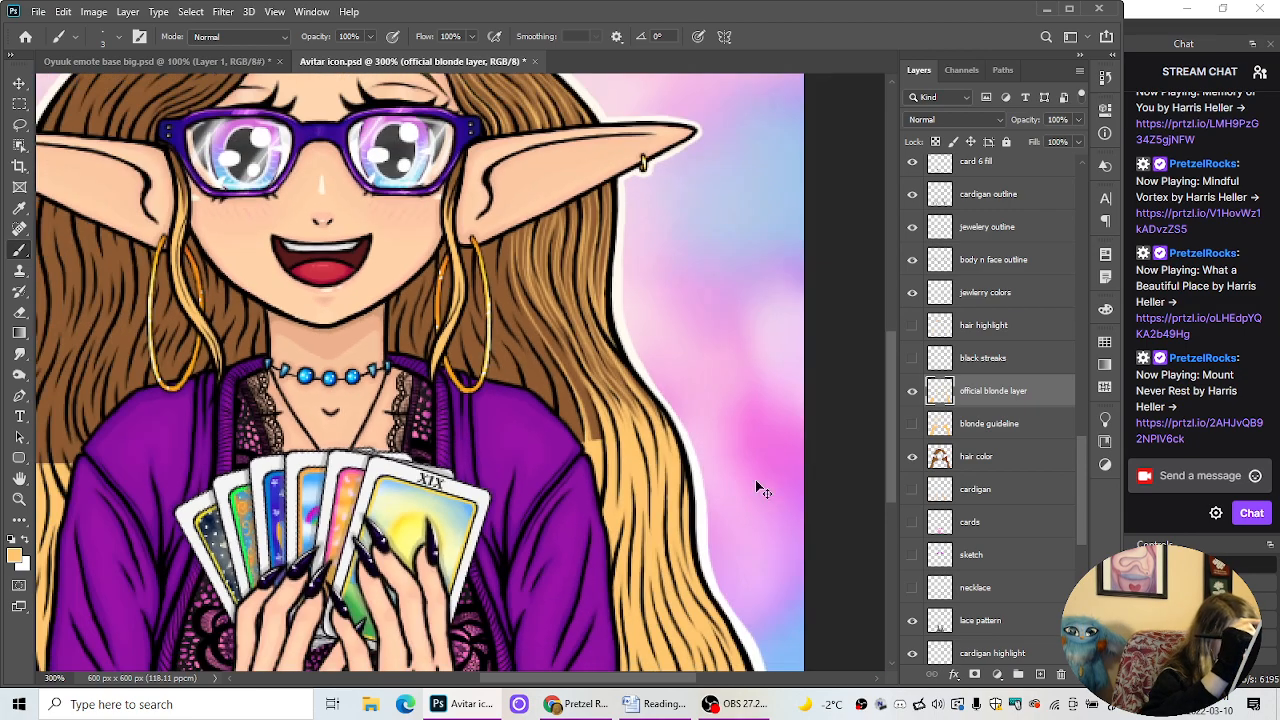
key("ctrl+minus")
key("ctrl+minus")
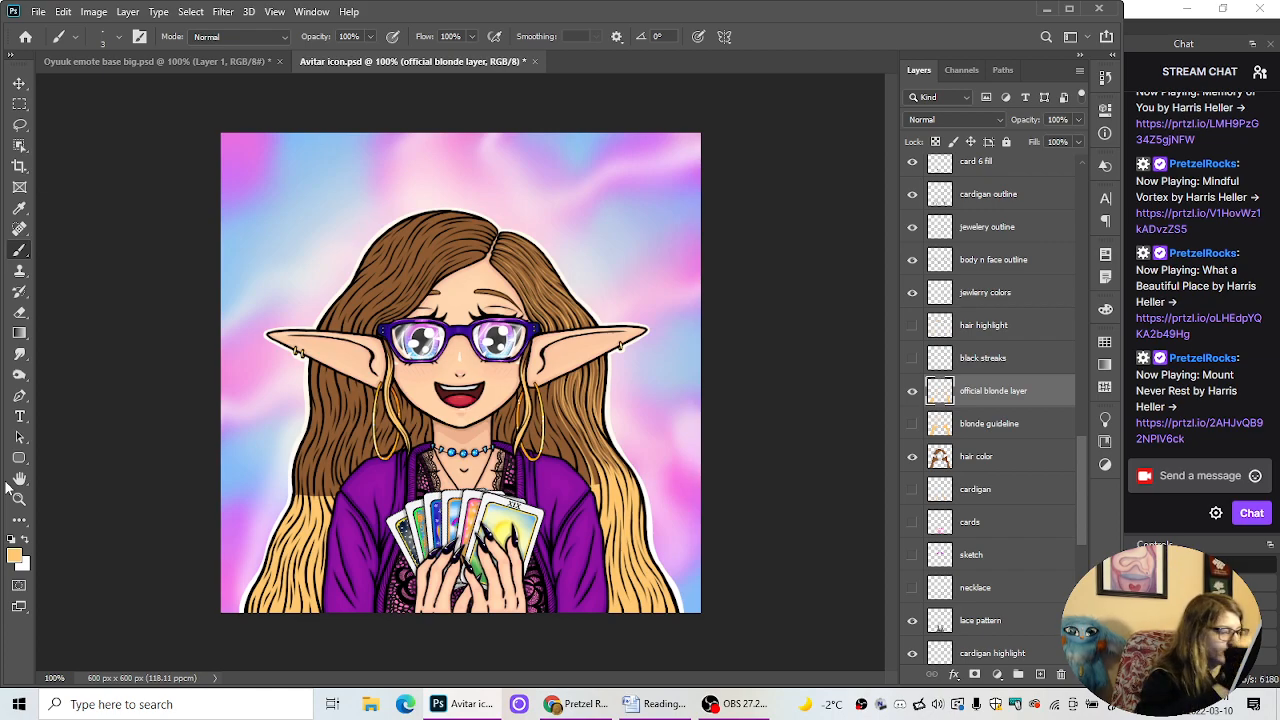
left_click(912, 423)
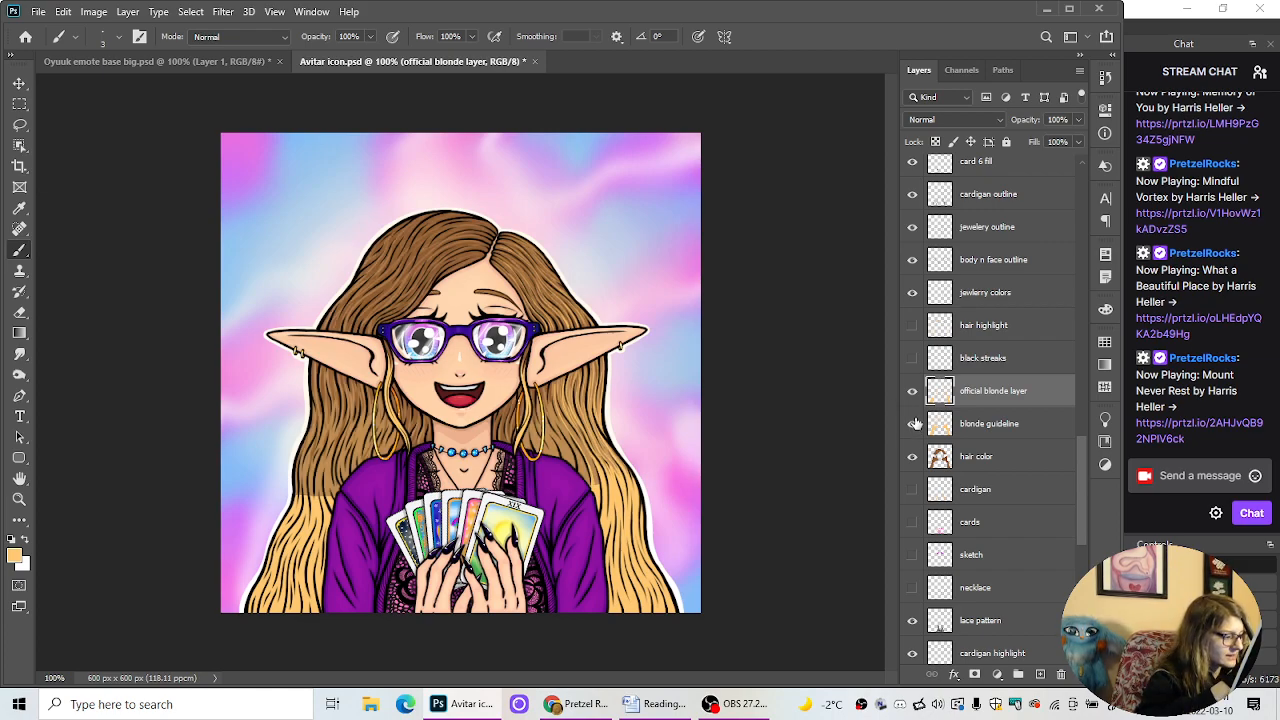
left_click(912, 423)
Step: Paint blonde streaks on the hair between the neck and the right-hand hoop earring, and erase the overspill on the cardigan collar
key("ctrl+plus")
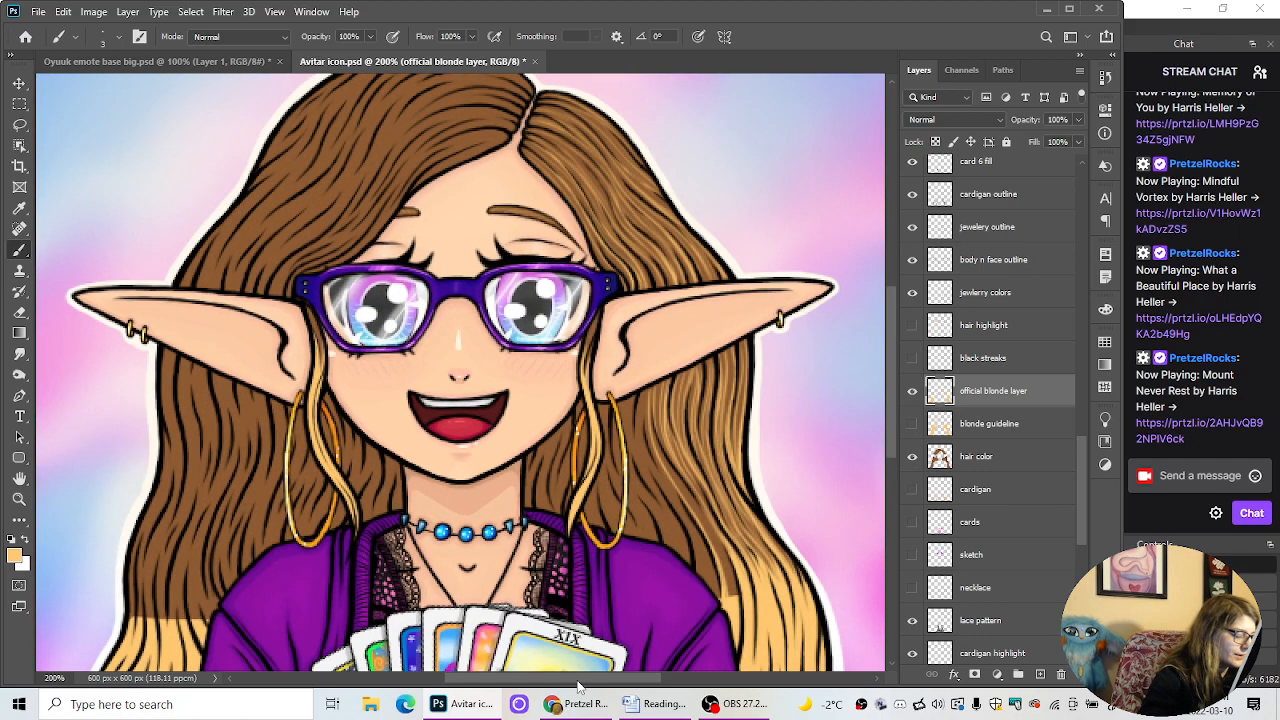
left_click_drag(578, 680, 595, 680)
mouse_move(891, 370)
left_mouse_down()
mouse_move(894, 406)
mouse_move(889, 389)
left_mouse_up()
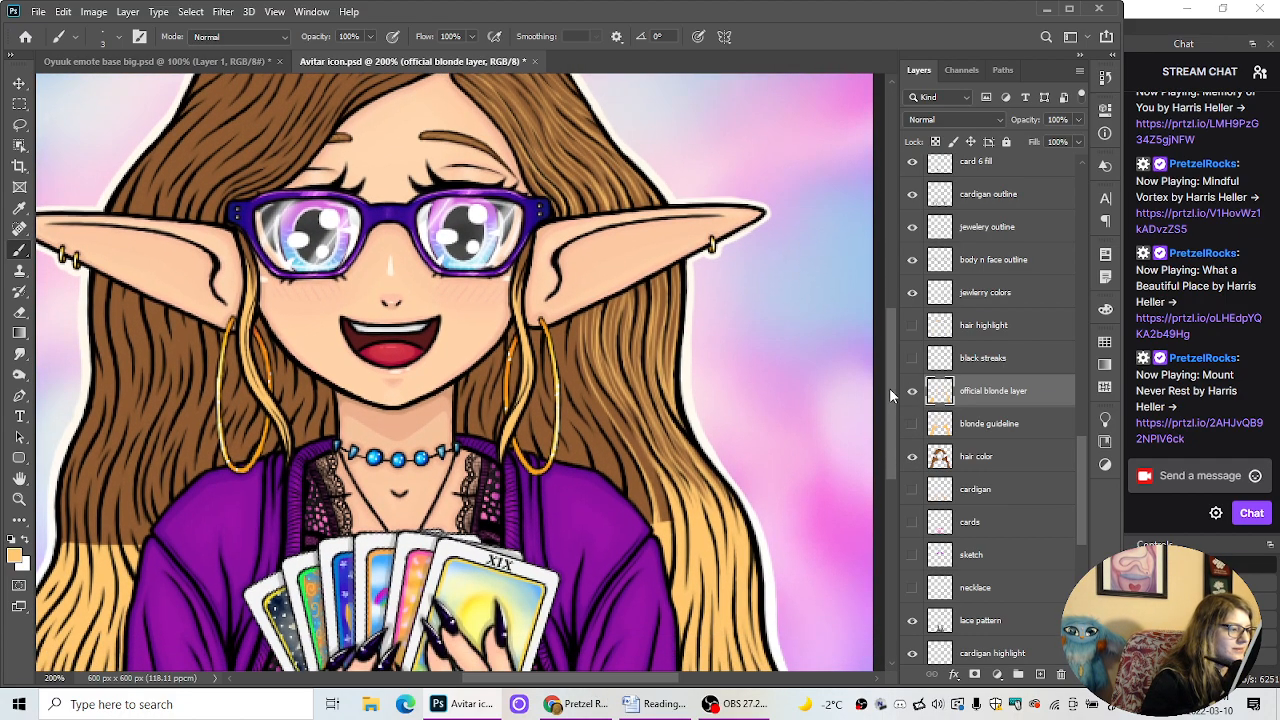
key("ctrl+plus")
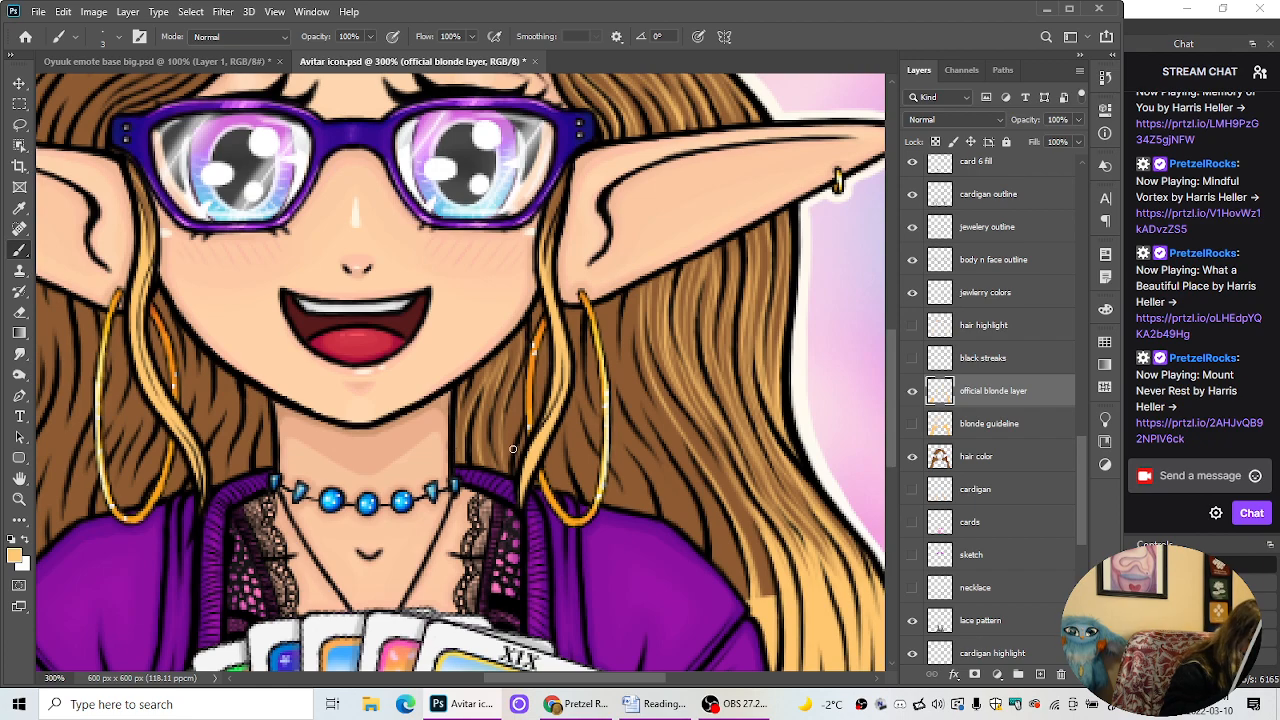
left_click_drag(513, 449, 518, 380)
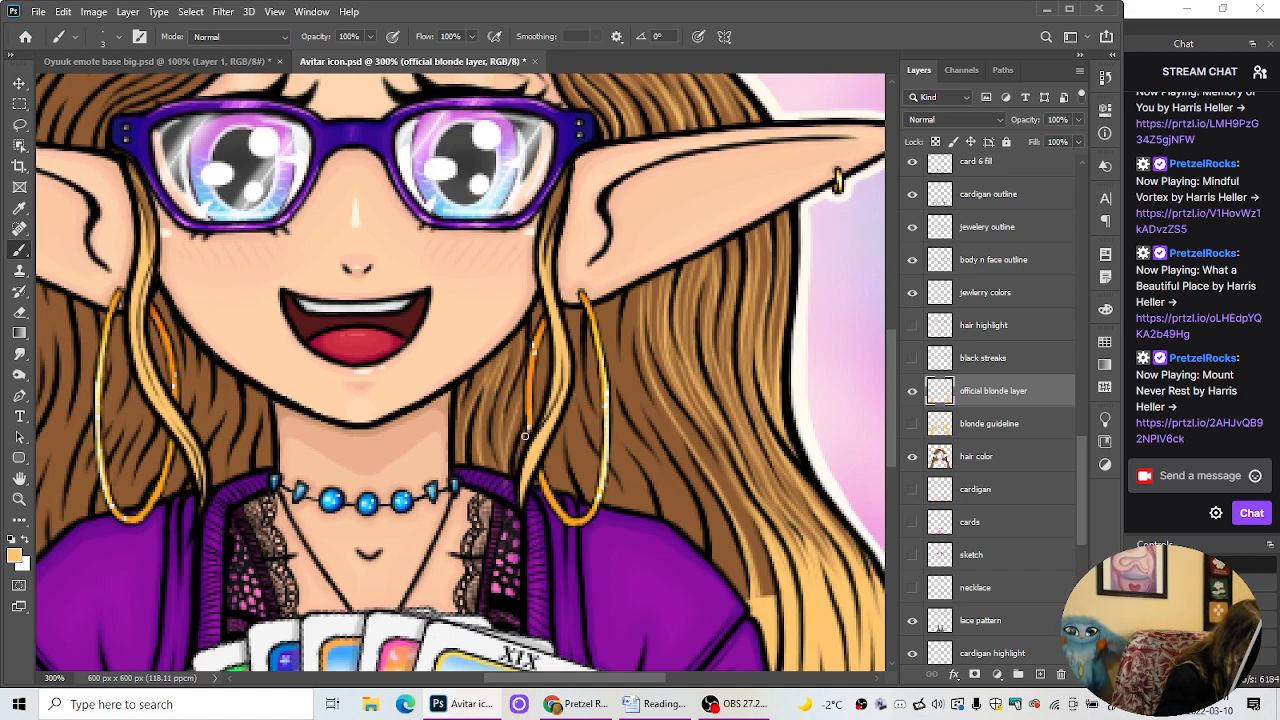
left_click(19, 312)
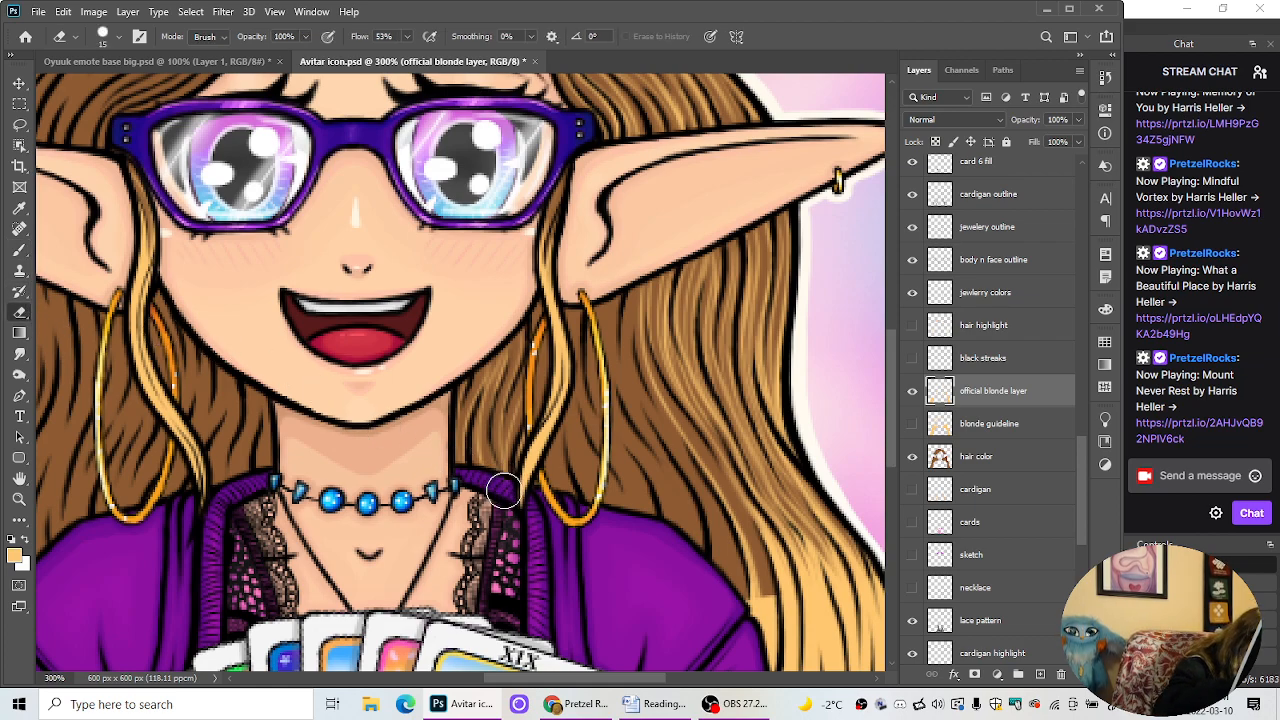
Step: Paint thin blonde strands on the hair just outside the right-hand hoop earring and erase the overspill on the cardigan shoulder
left_click(19, 250)
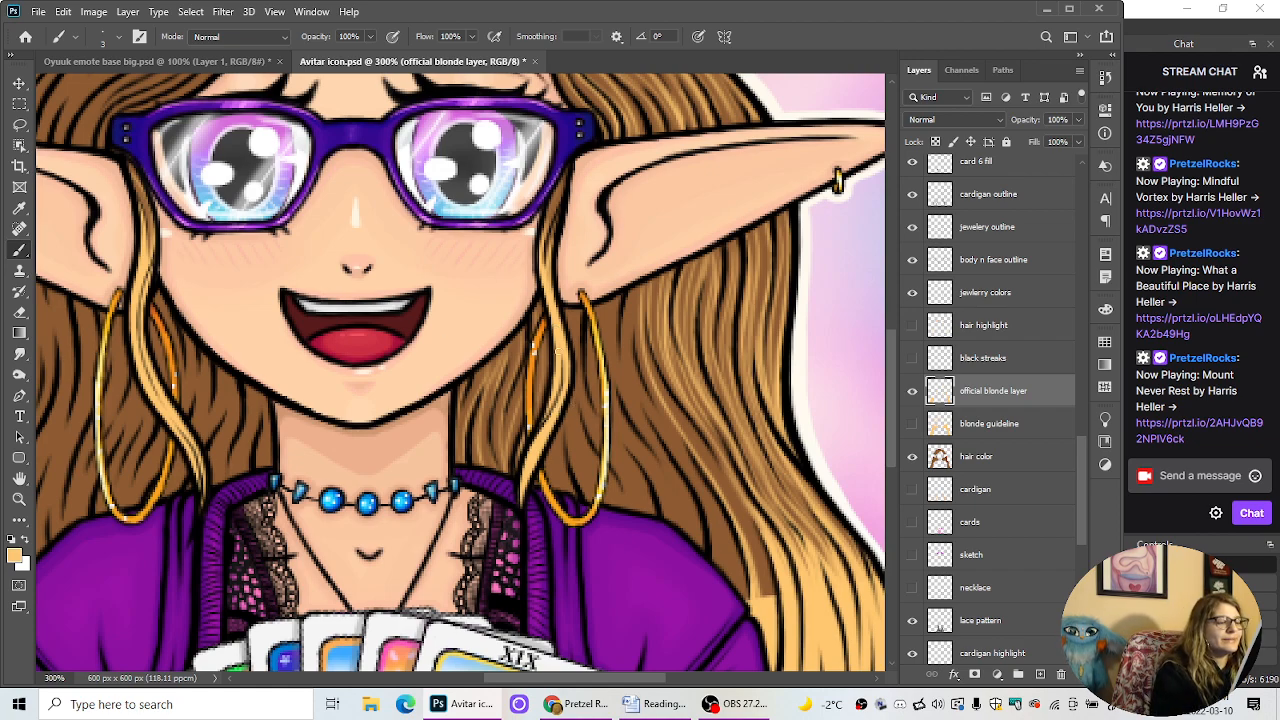
left_click_drag(602, 330, 662, 210)
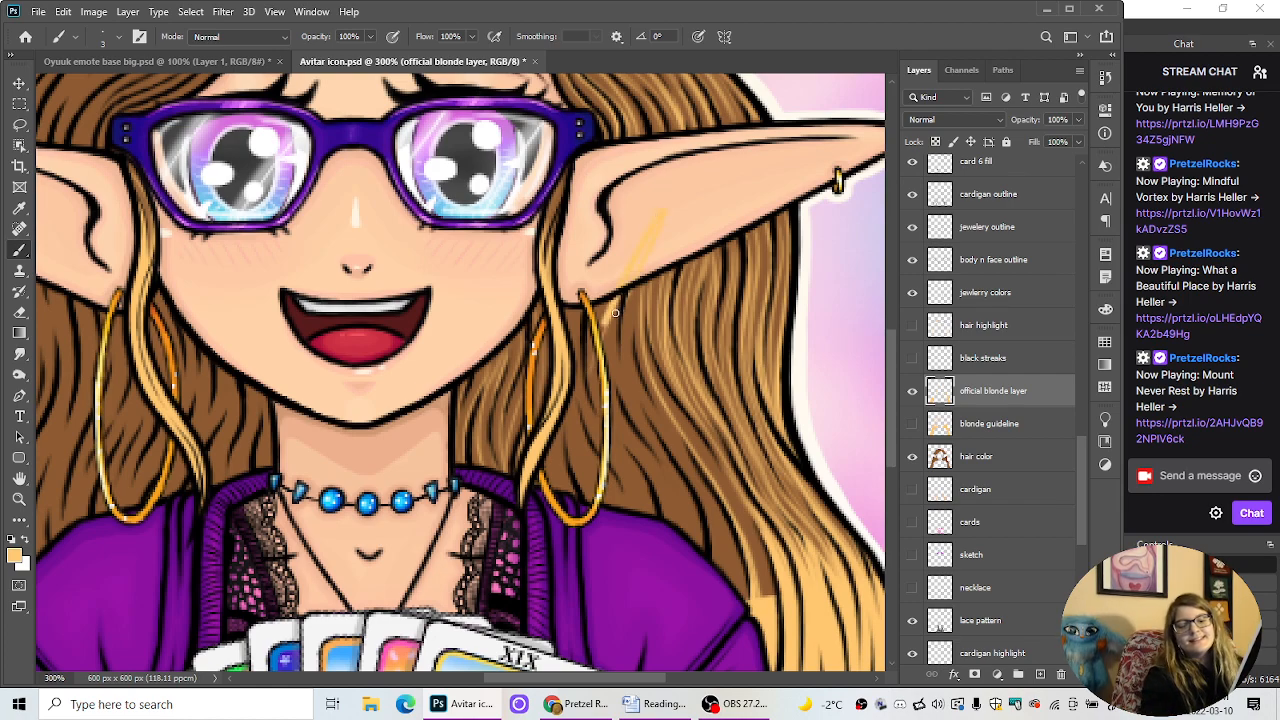
key("ctrl+z")
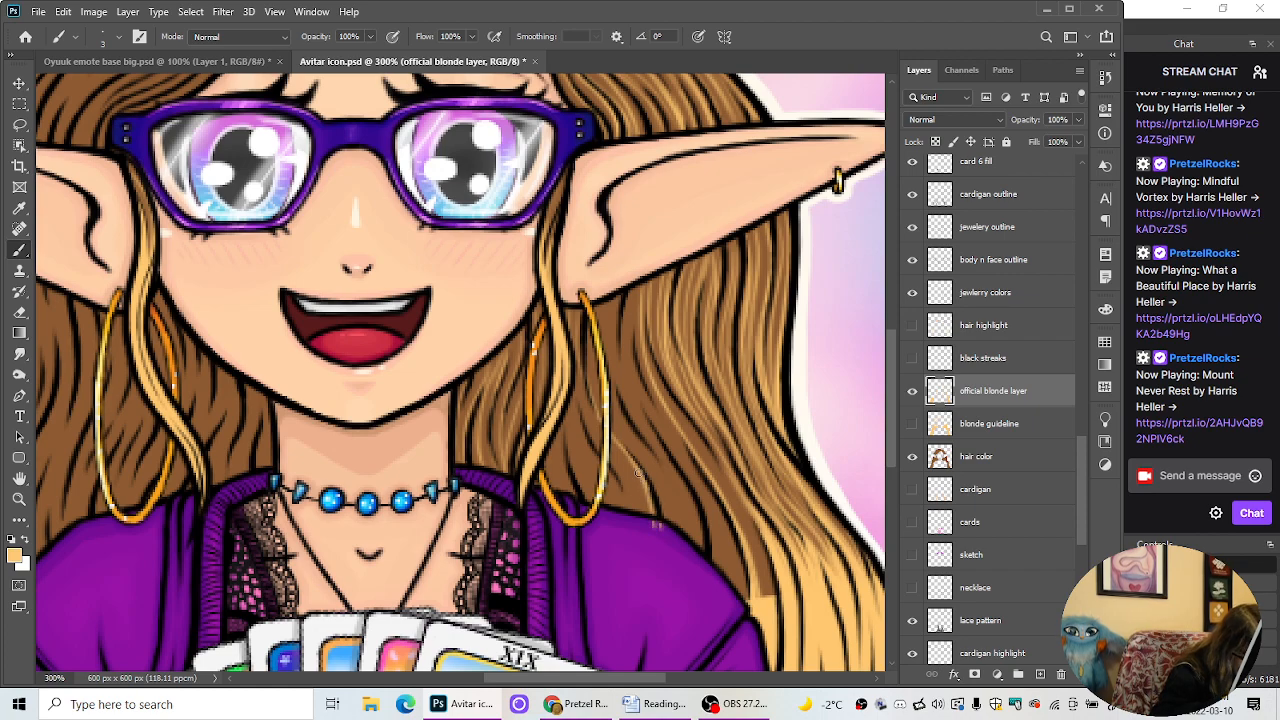
key("e")
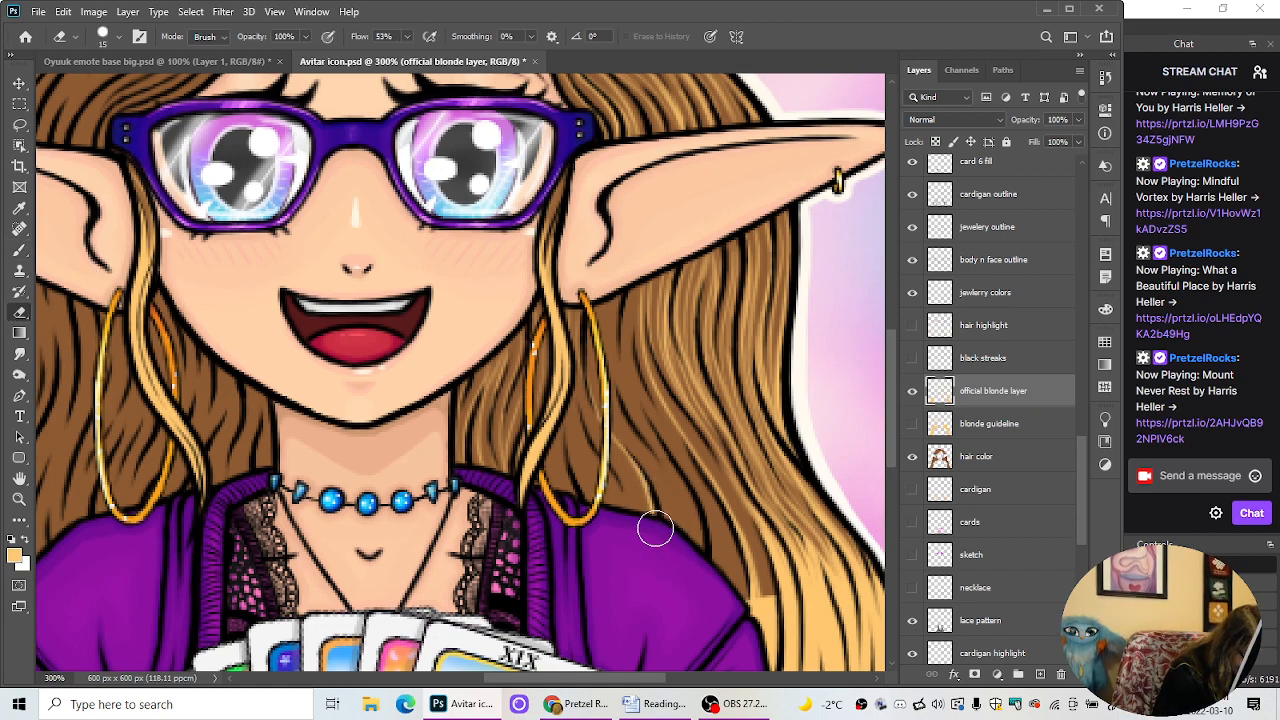
left_click(20, 250)
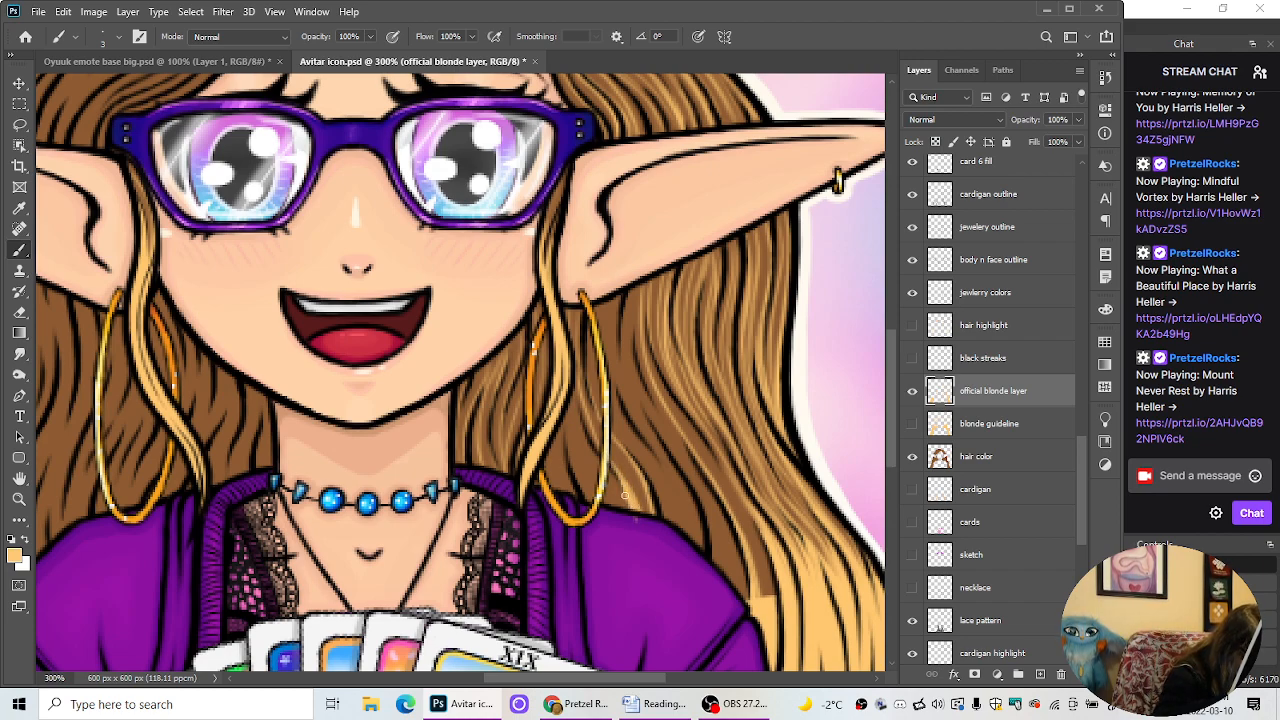
left_click(19, 311)
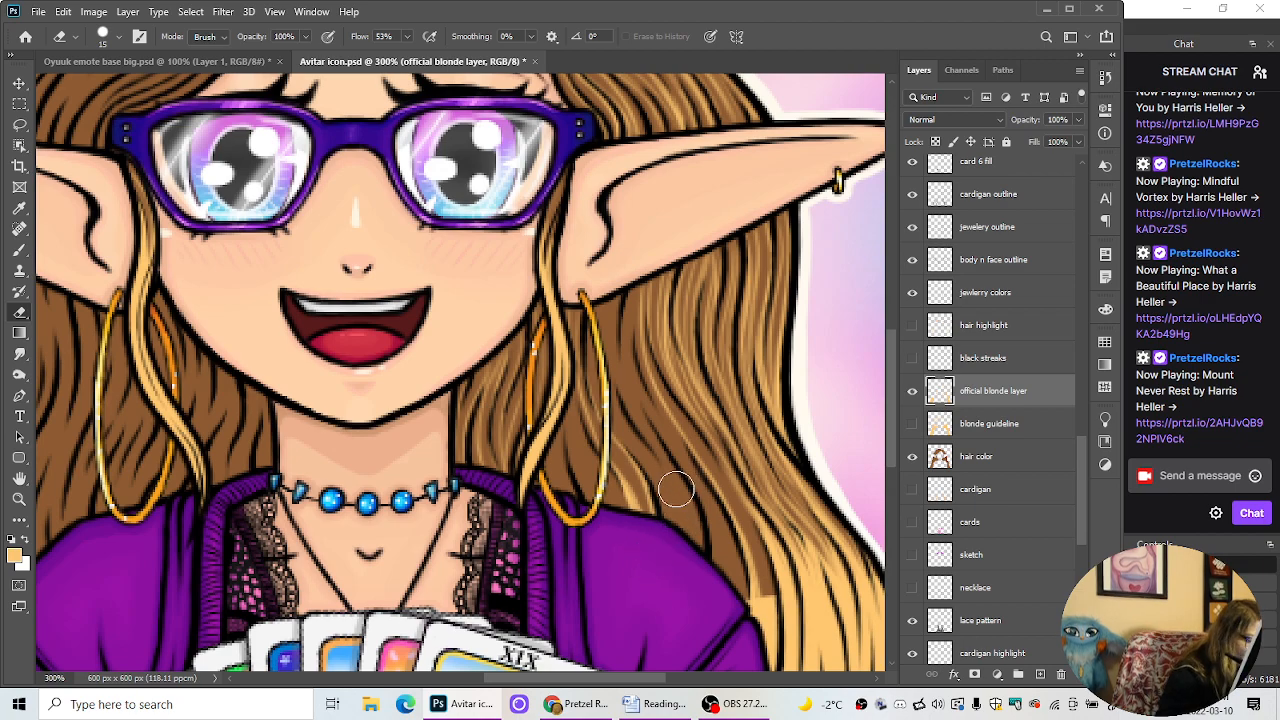
left_click(19, 249)
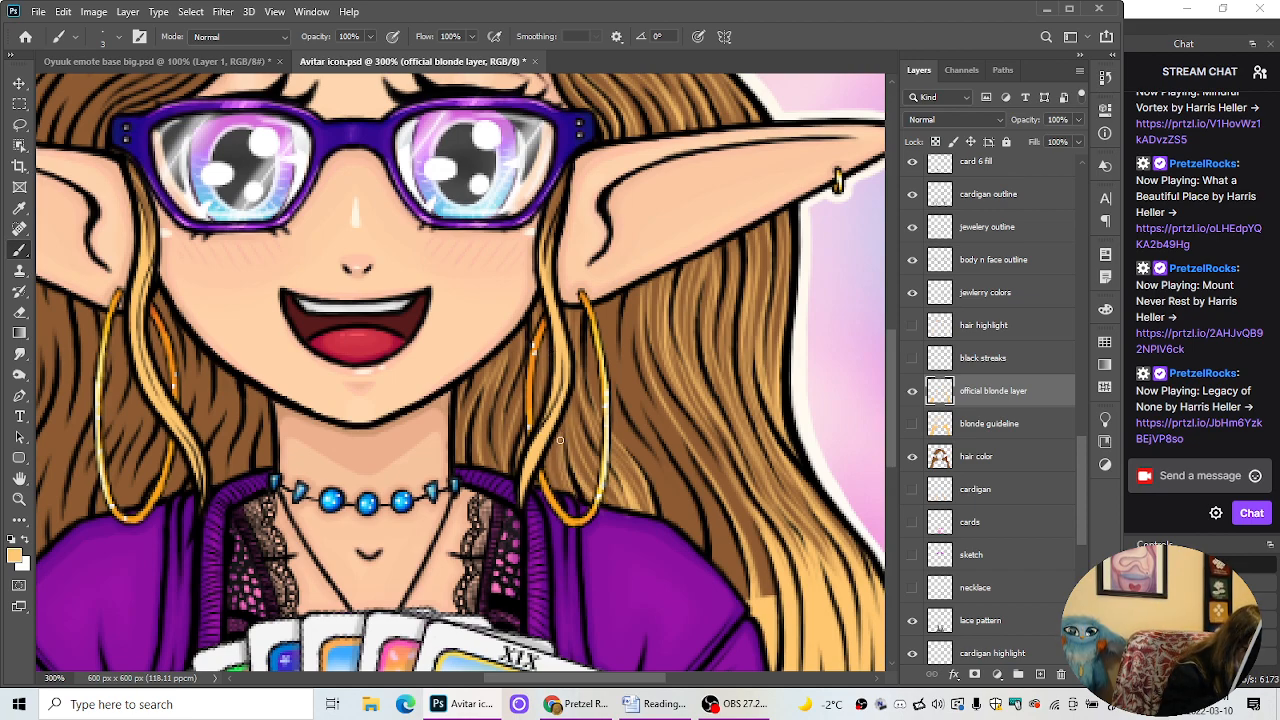
Step: Check the whole avatar at 100%, and erase the stray blonde paint on the cardigan shoulder beside the right-hand hoop earring
key("ctrl+minus")
key("ctrl+minus")
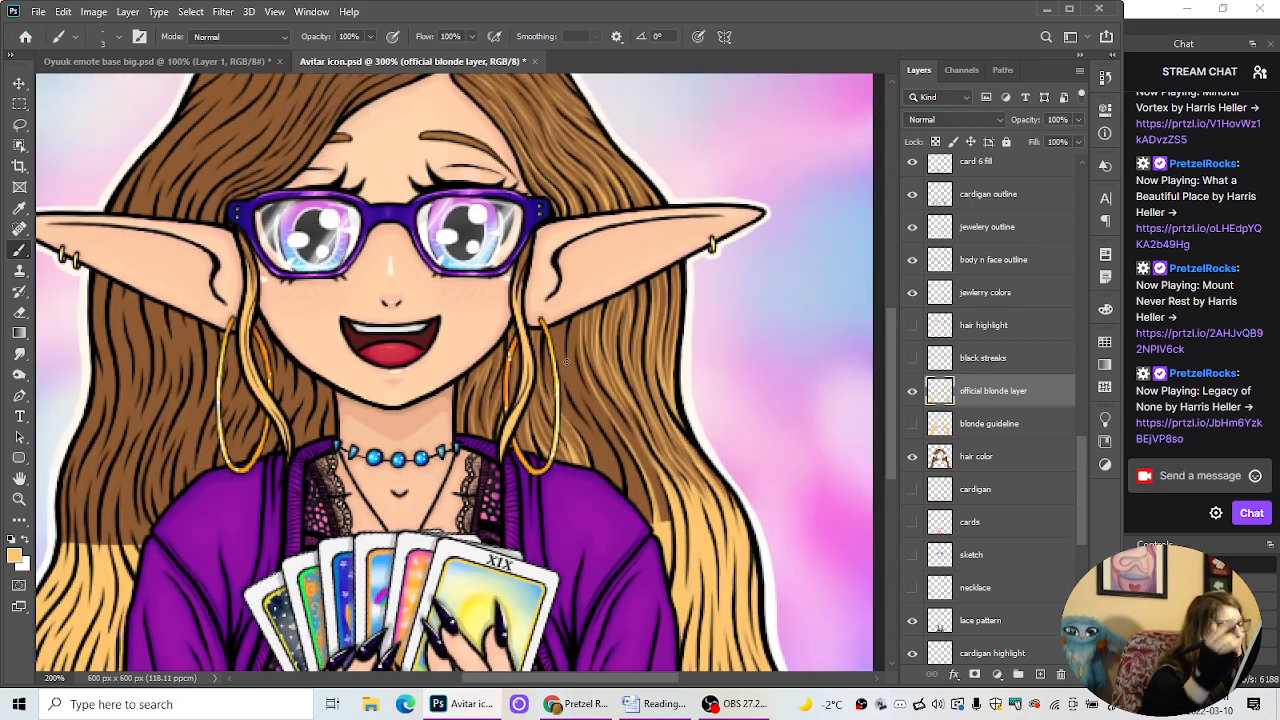
key("ctrl+plus")
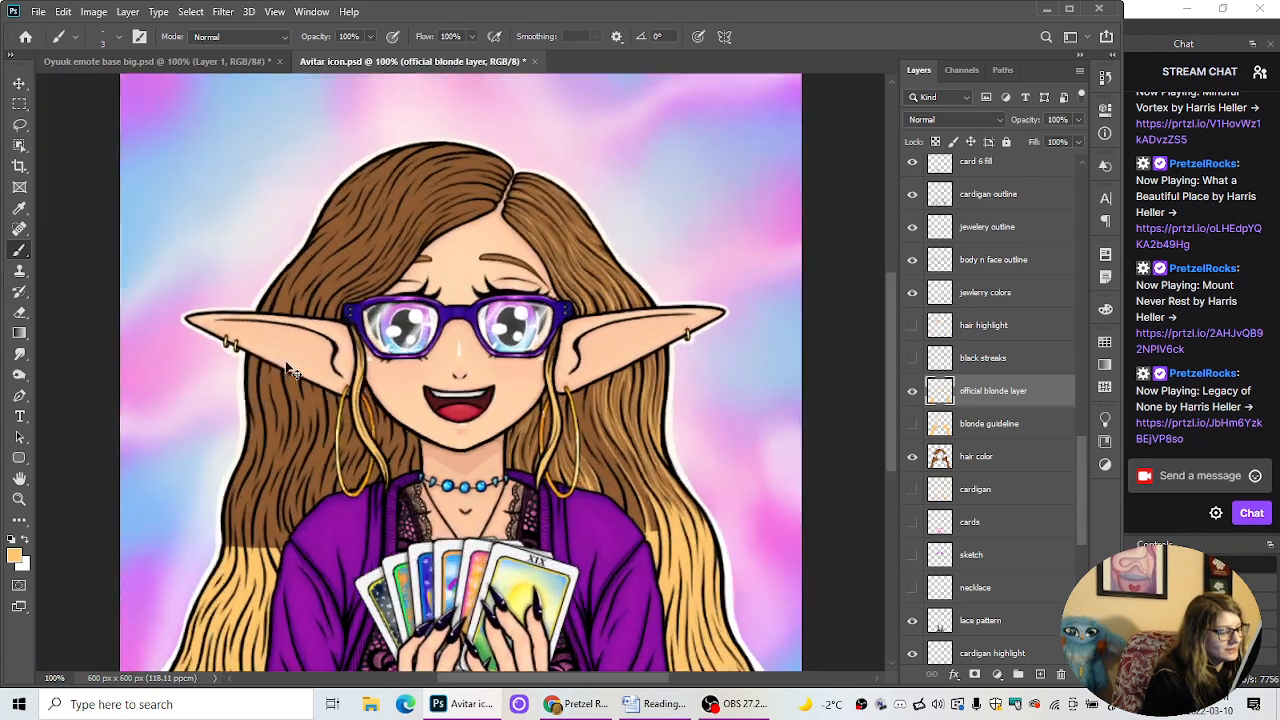
left_click_drag(581, 682, 622, 679)
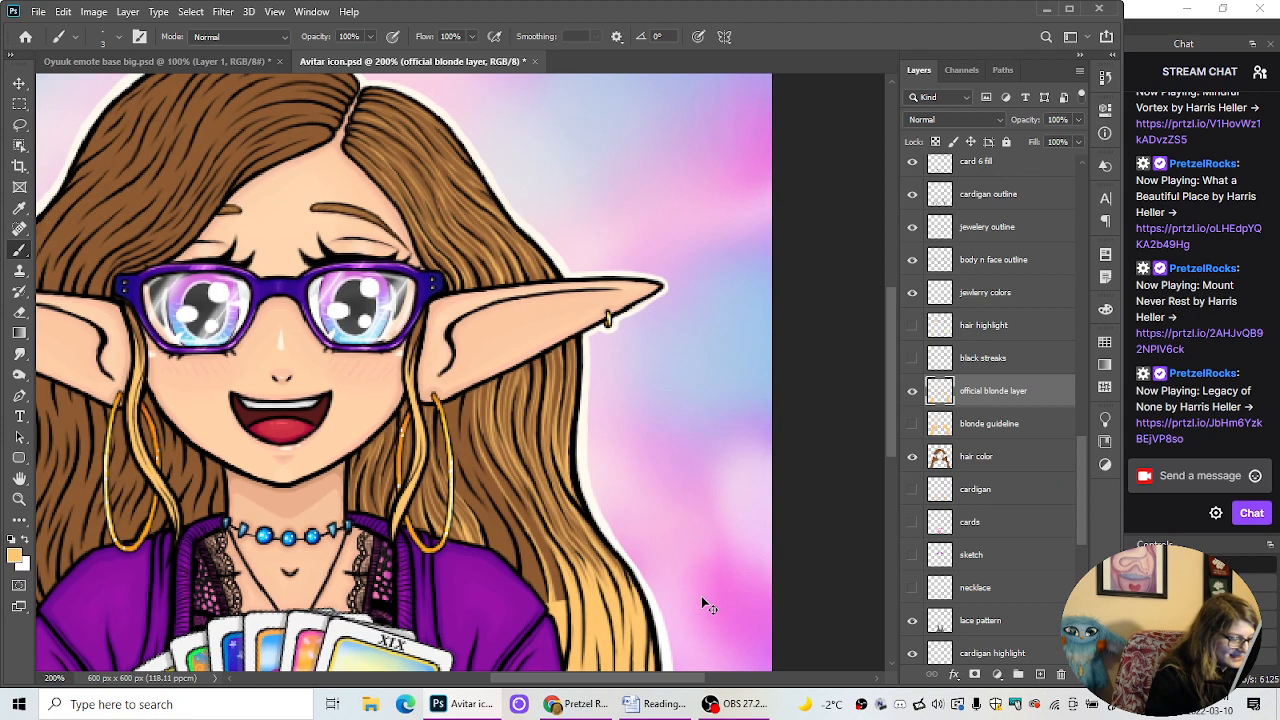
key("ctrl+plus")
left_click_drag(893, 422, 896, 471)
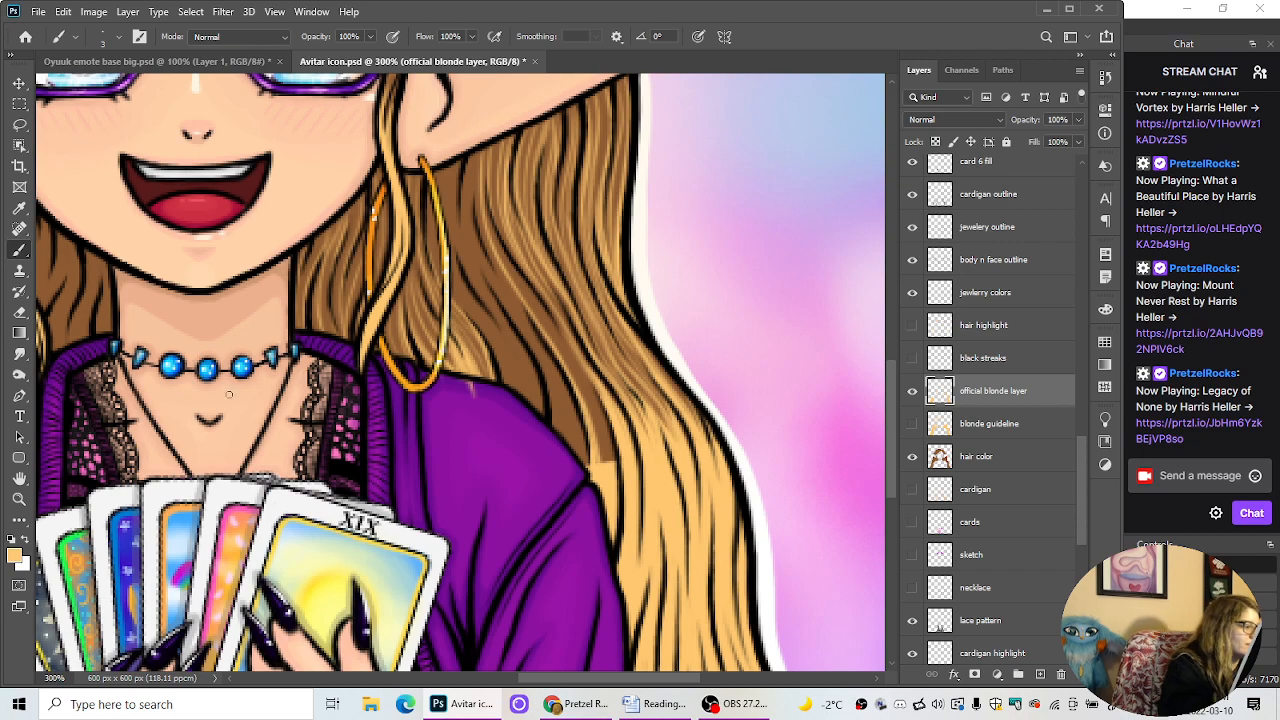
key("e")
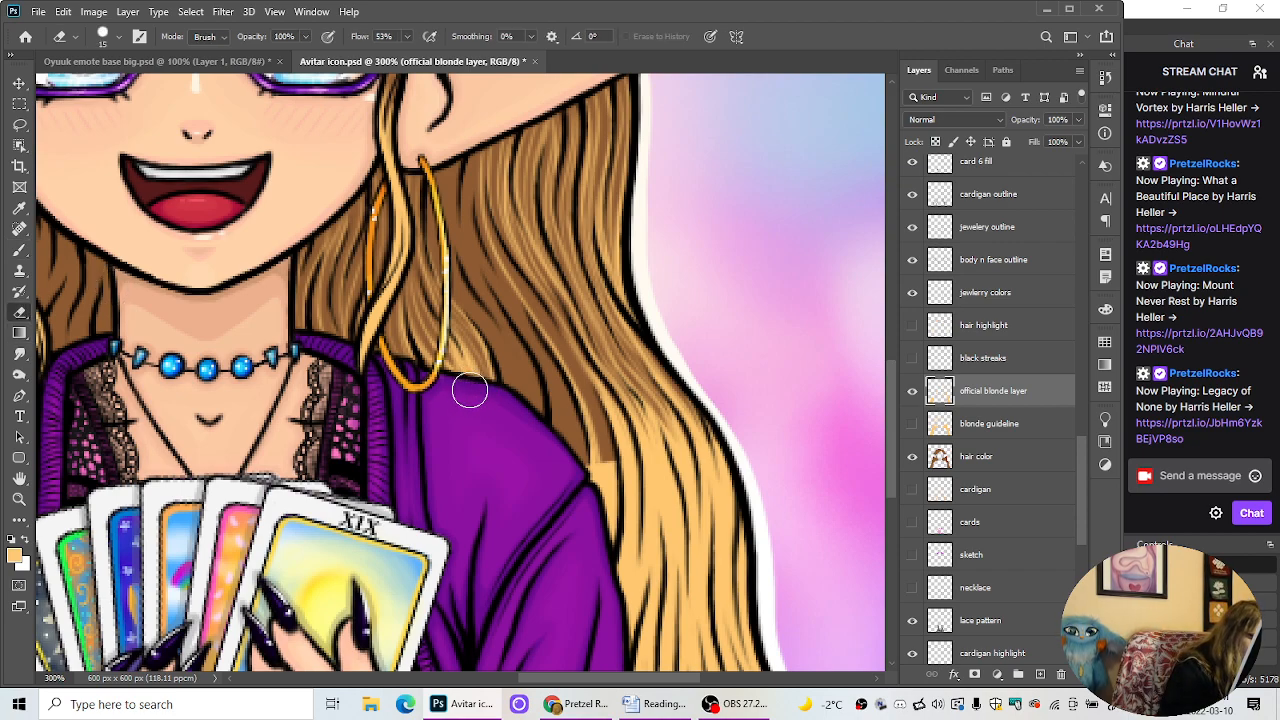
mouse_move(470, 390)
left_mouse_down()
mouse_move(463, 343)
mouse_move(477, 406)
mouse_move(460, 345)
left_mouse_up()
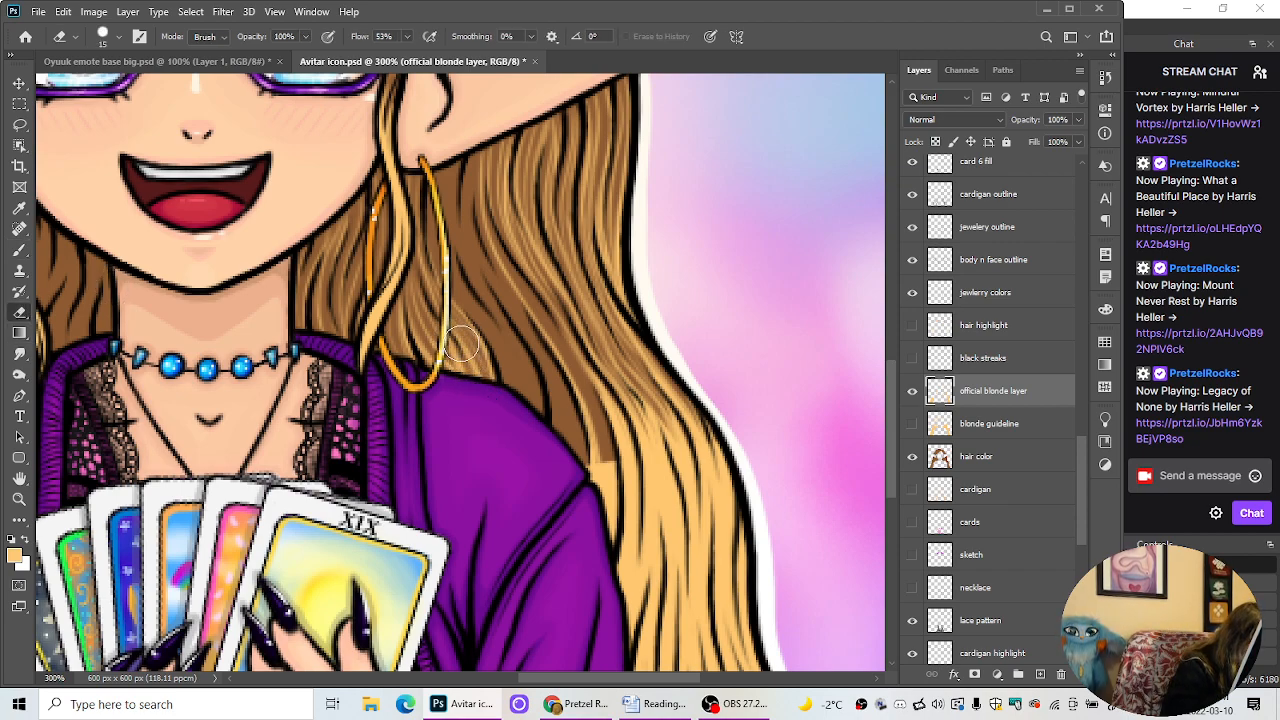
Step: Brush blonde streaks onto the brown strands between the right-hand hoop earring and the shoulder curve, and erase the paint overlapping the cardigan
left_click(19, 250)
left_click(90, 251)
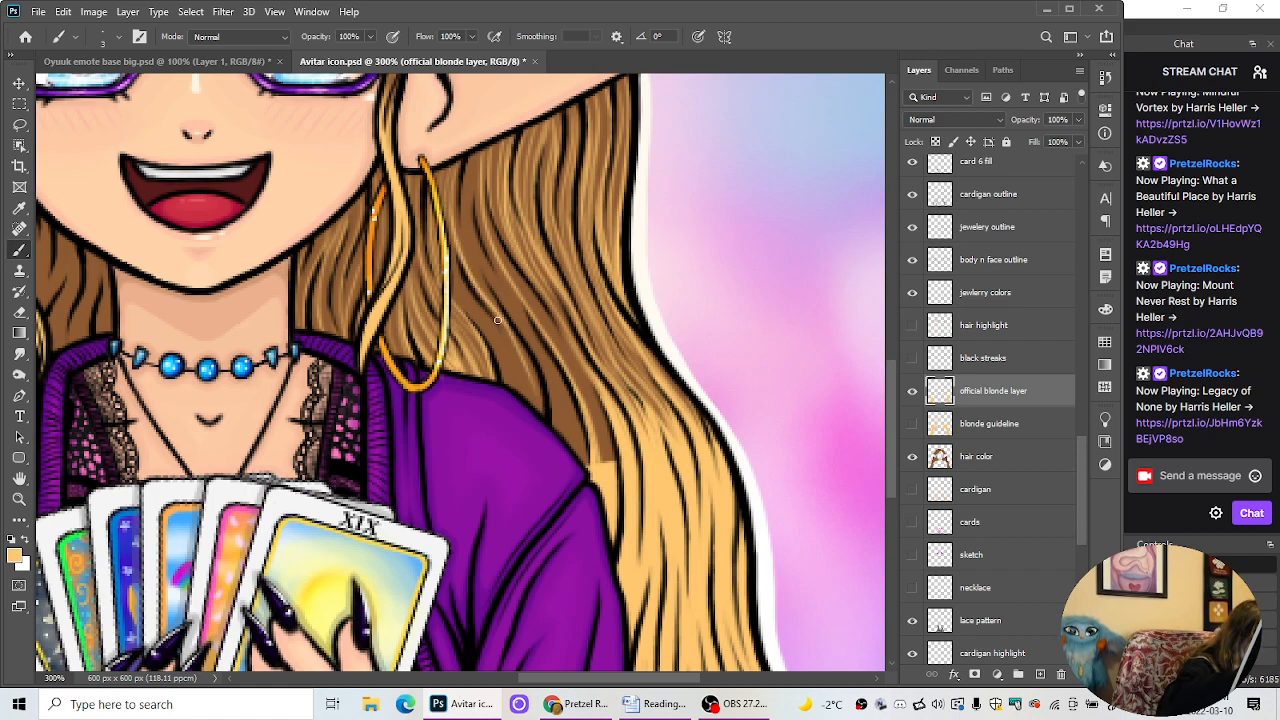
left_click_drag(491, 311, 533, 404)
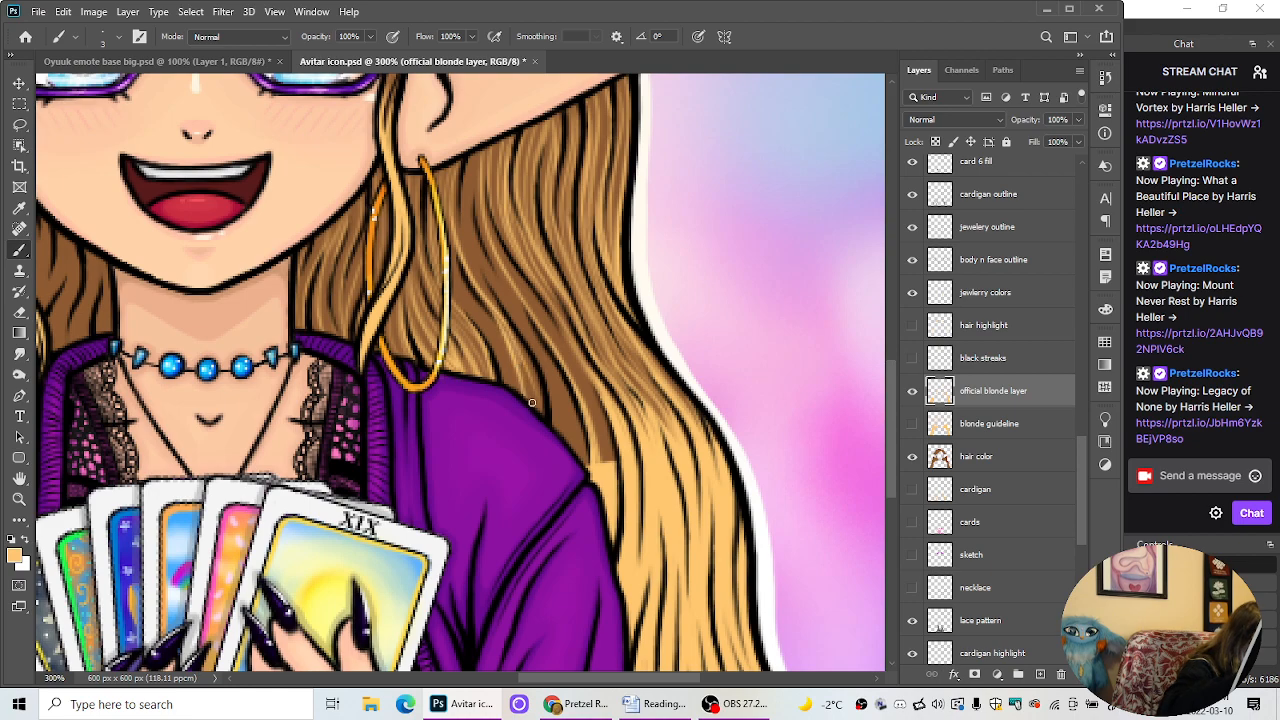
left_click_drag(505, 340, 538, 401)
left_click(19, 312)
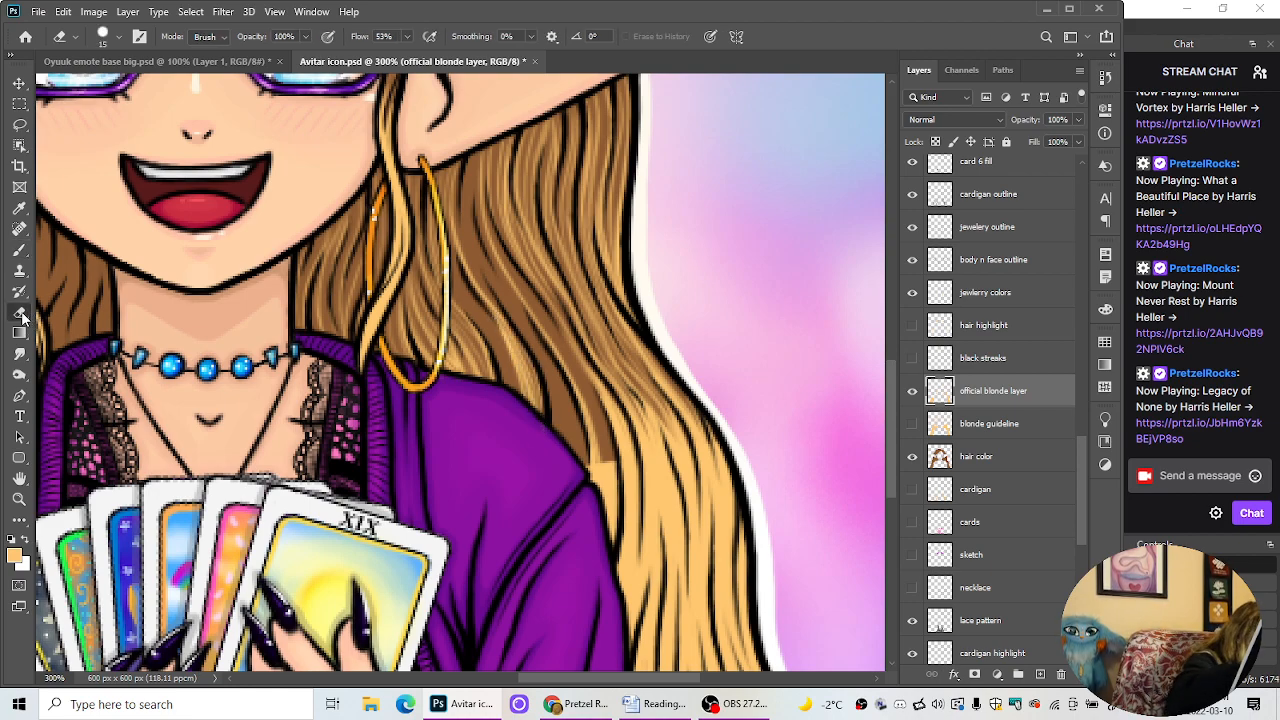
mouse_move(530, 397)
left_mouse_down()
mouse_move(513, 334)
mouse_move(476, 277)
left_mouse_up()
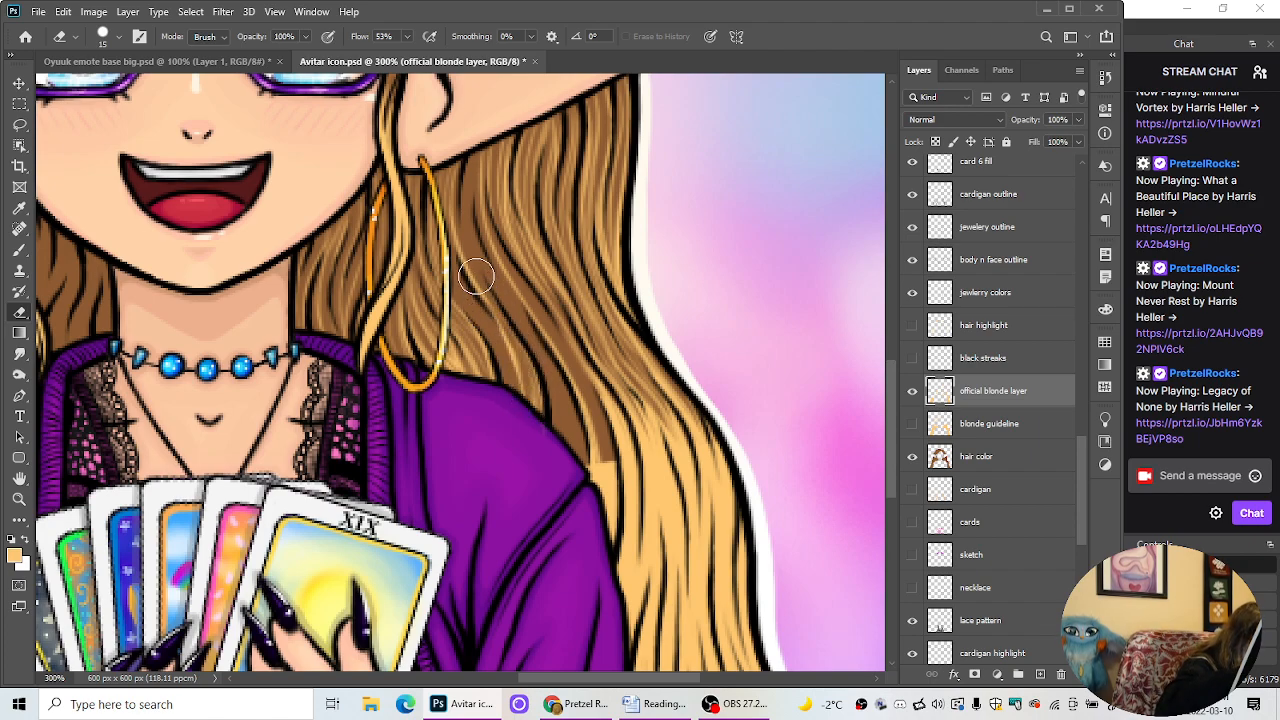
Step: Paint long blonde streaks along the strands running from beneath the right-hand ear down towards the shoulder
left_click(19, 250)
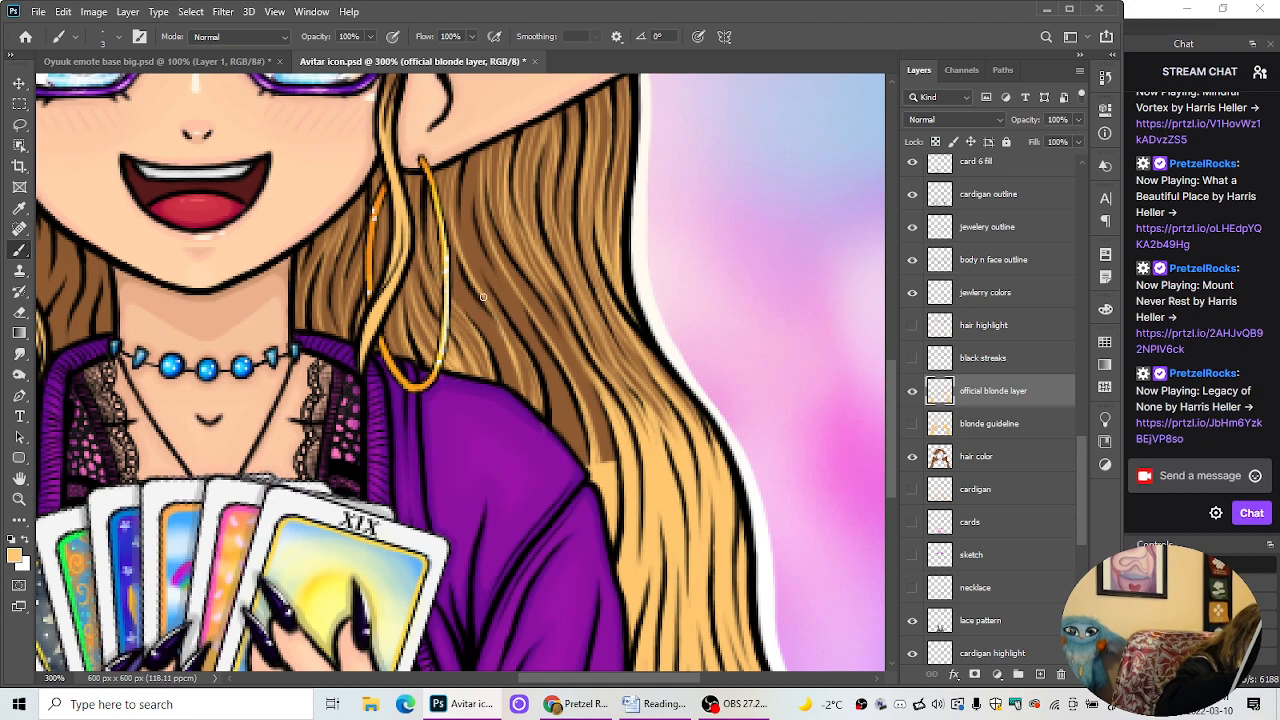
left_click_drag(501, 318, 538, 400)
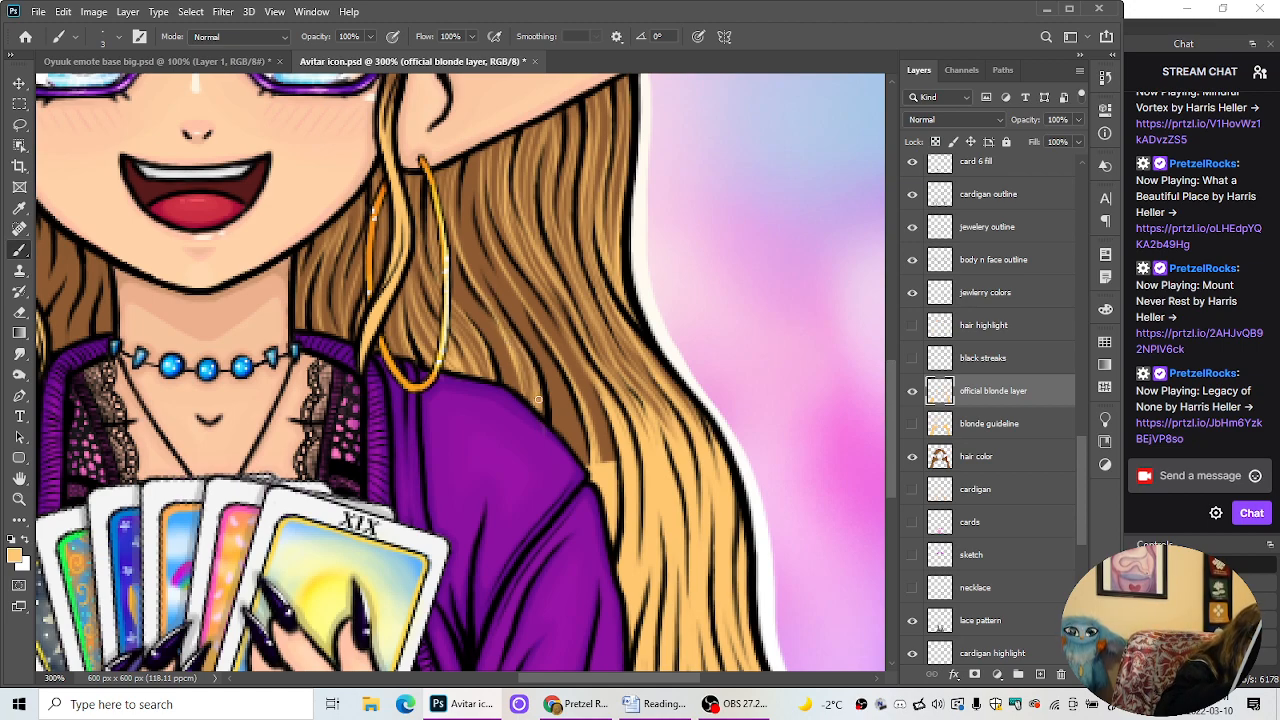
left_click_drag(469, 162, 493, 278)
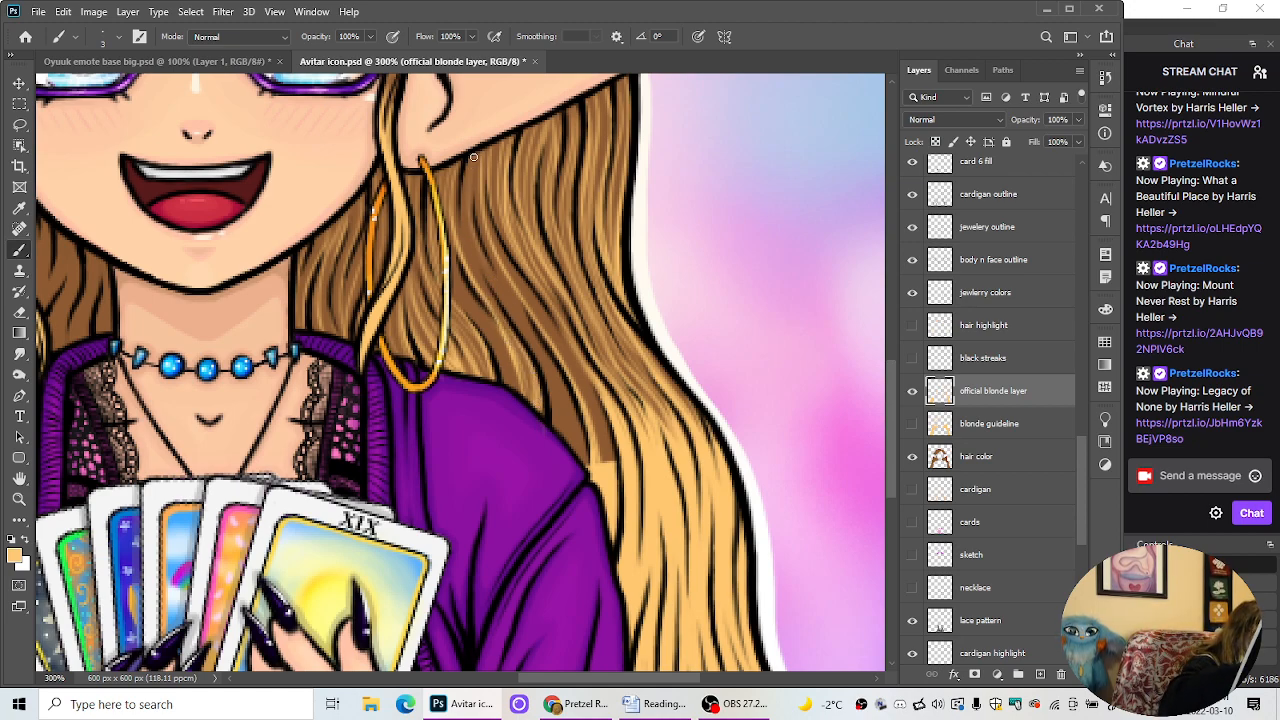
mouse_move(474, 157)
left_mouse_down()
mouse_move(500, 285)
mouse_move(556, 359)
left_mouse_up()
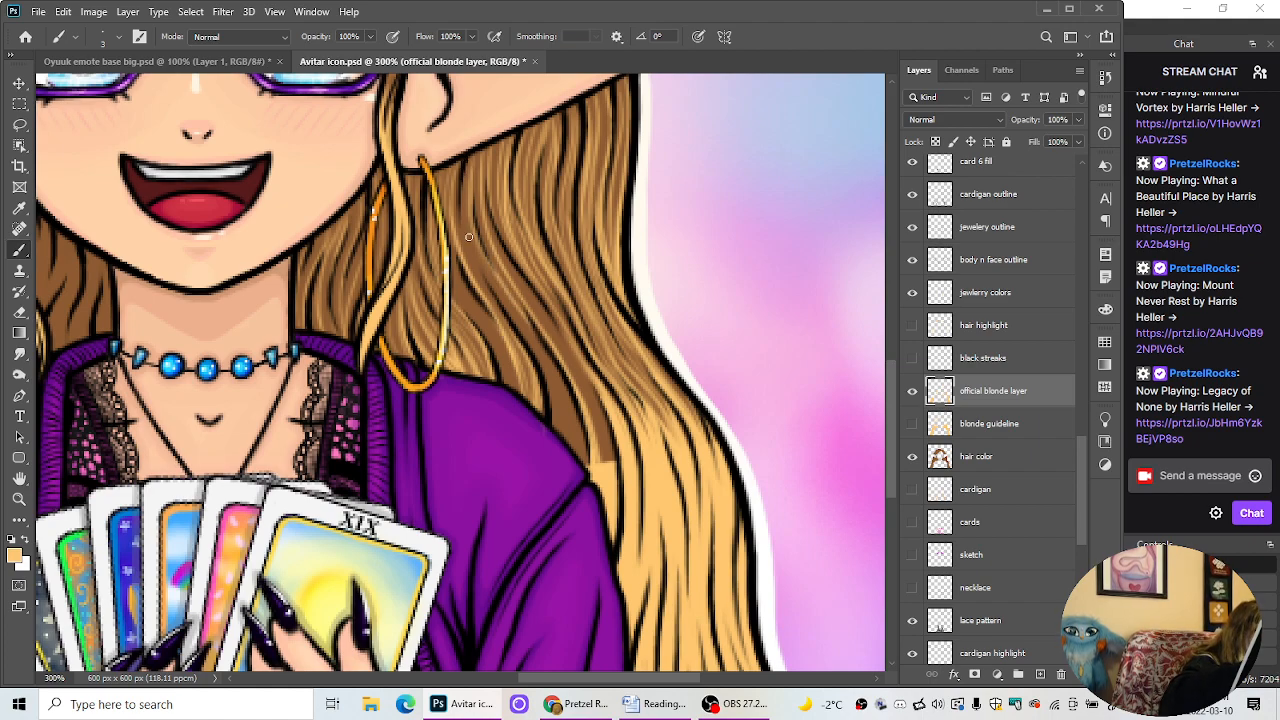
left_click_drag(468, 237, 545, 366)
left_click_drag(515, 318, 557, 425)
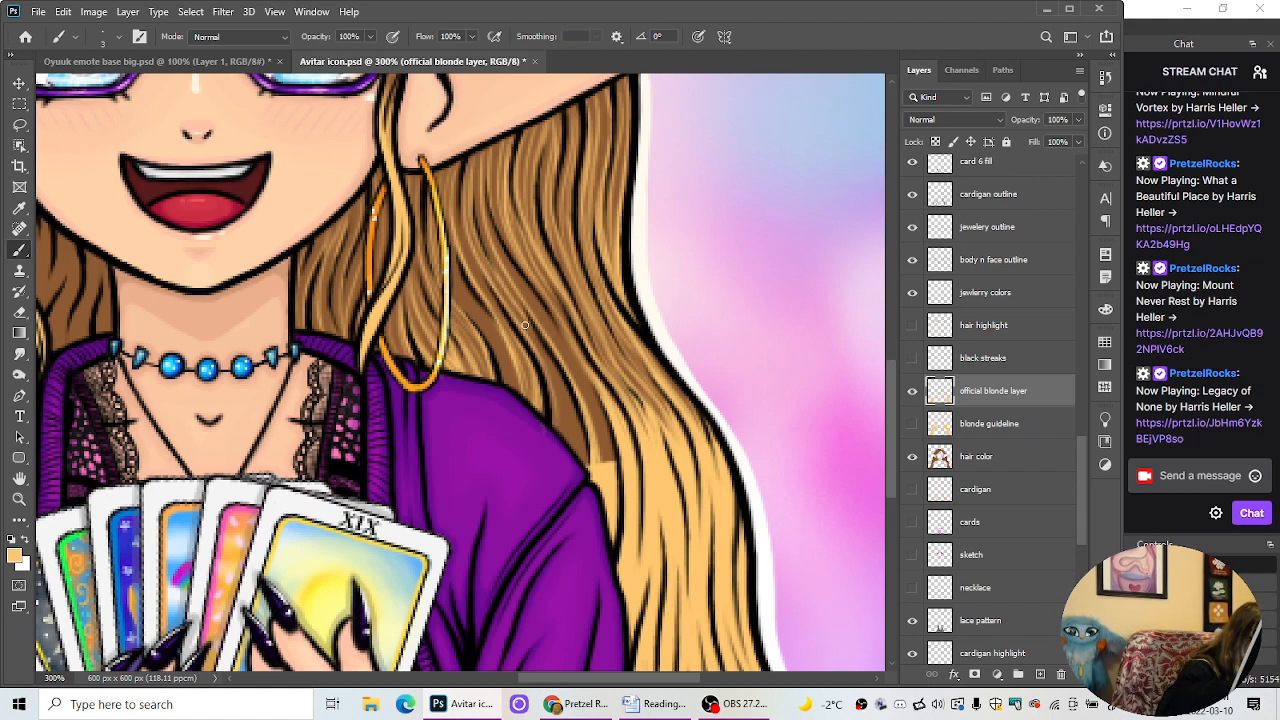
Step: Continue the blonde streaks down the brown strands bordering the right-hand shoulder and erase the overspill along the cardigan edge
left_click_drag(524, 325, 576, 446)
left_click_drag(566, 392, 578, 452)
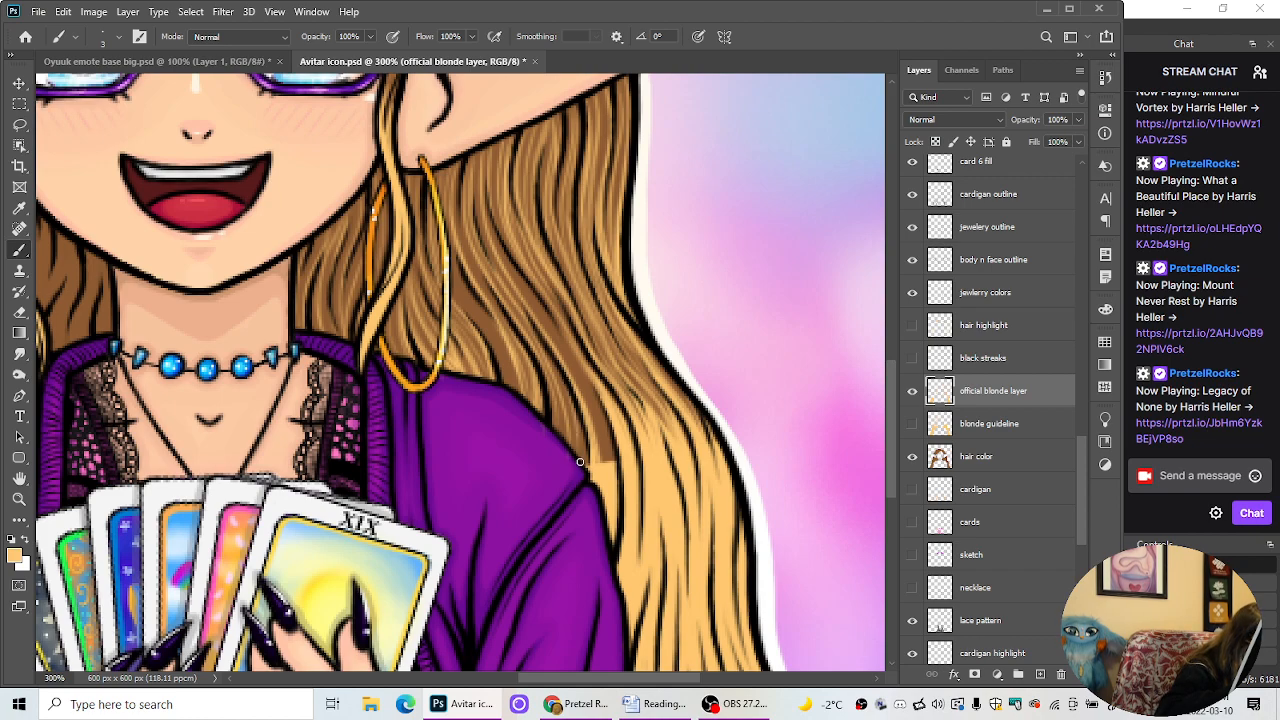
left_click_drag(575, 404, 588, 470)
mouse_move(566, 384)
left_mouse_down()
mouse_move(575, 416)
mouse_move(567, 392)
mouse_move(562, 436)
mouse_move(547, 388)
mouse_move(567, 447)
left_mouse_up()
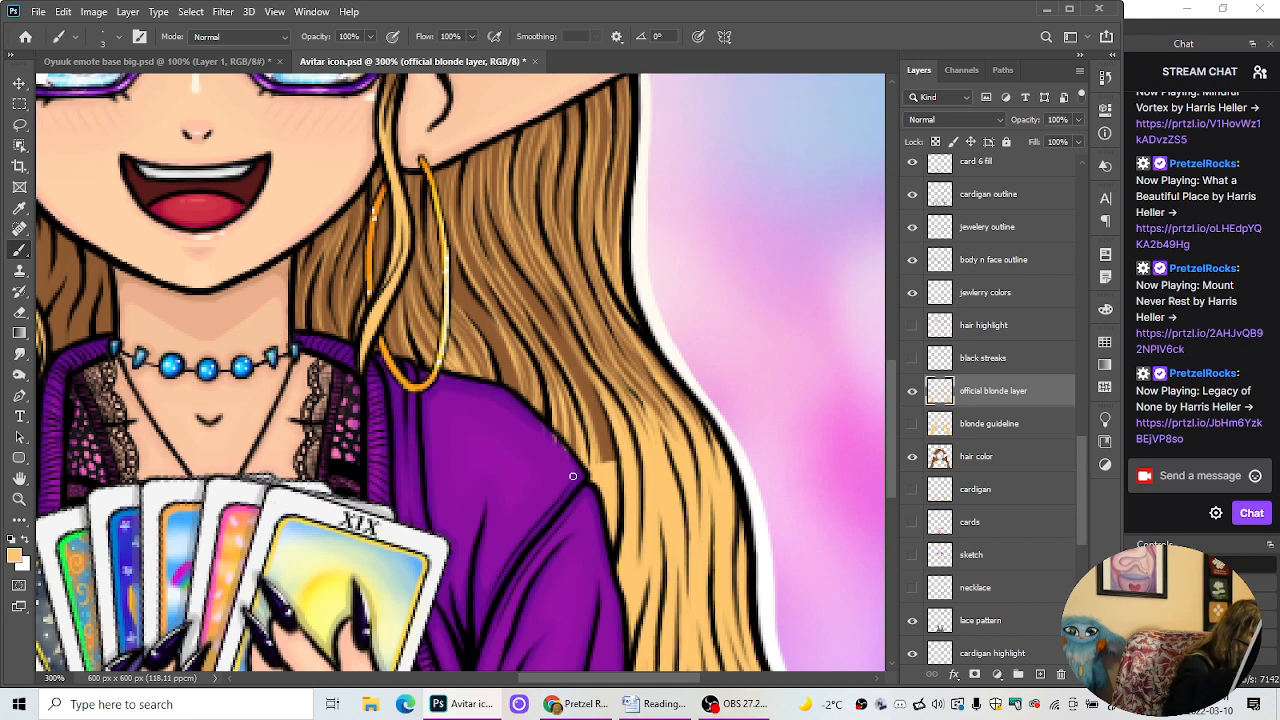
key("e")
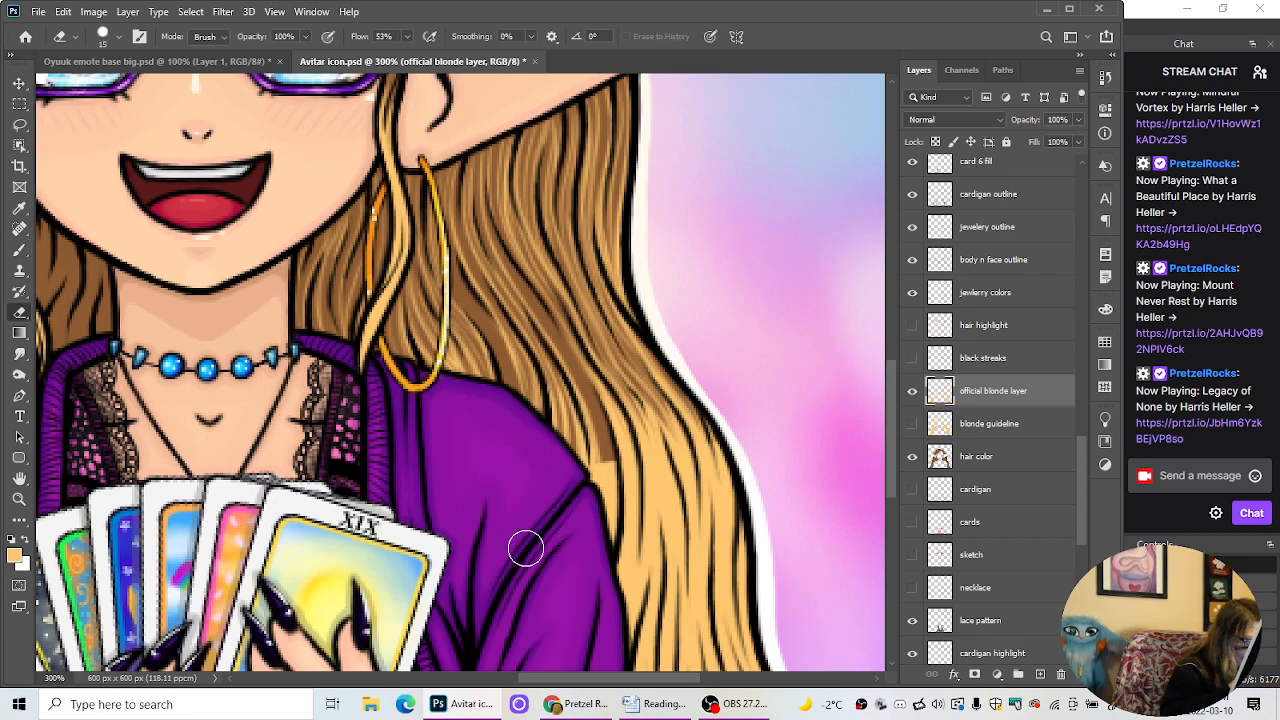
left_click(20, 250)
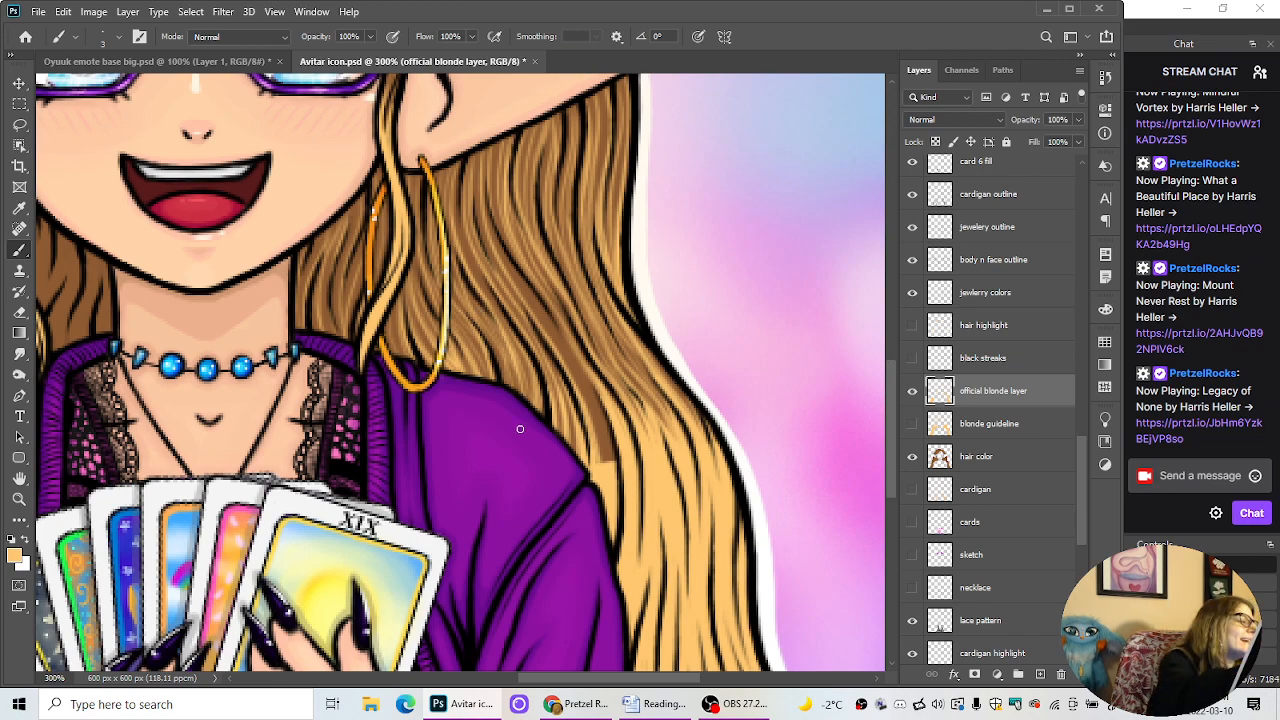
left_click(19, 311)
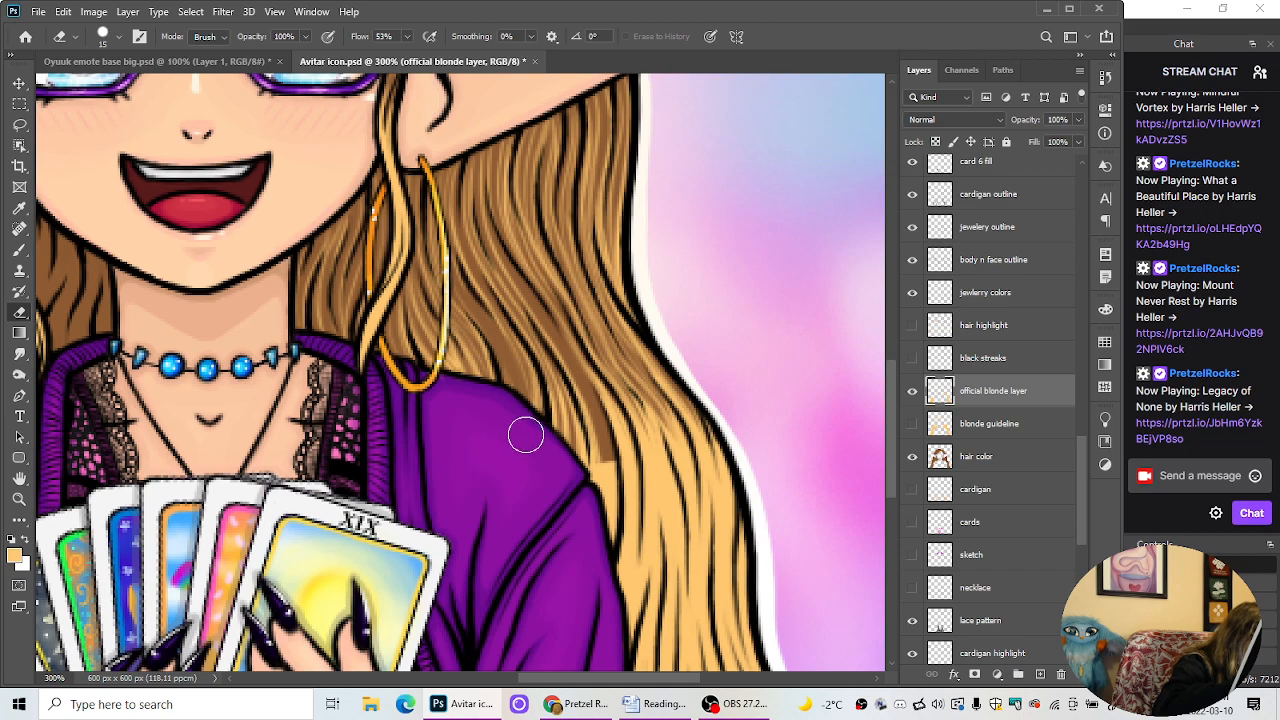
Step: Streak the remaining brown patch above the right-hand blonde ends with blonde strokes that blend into them, and erase the overspill on the shoulder
left_click(19, 250)
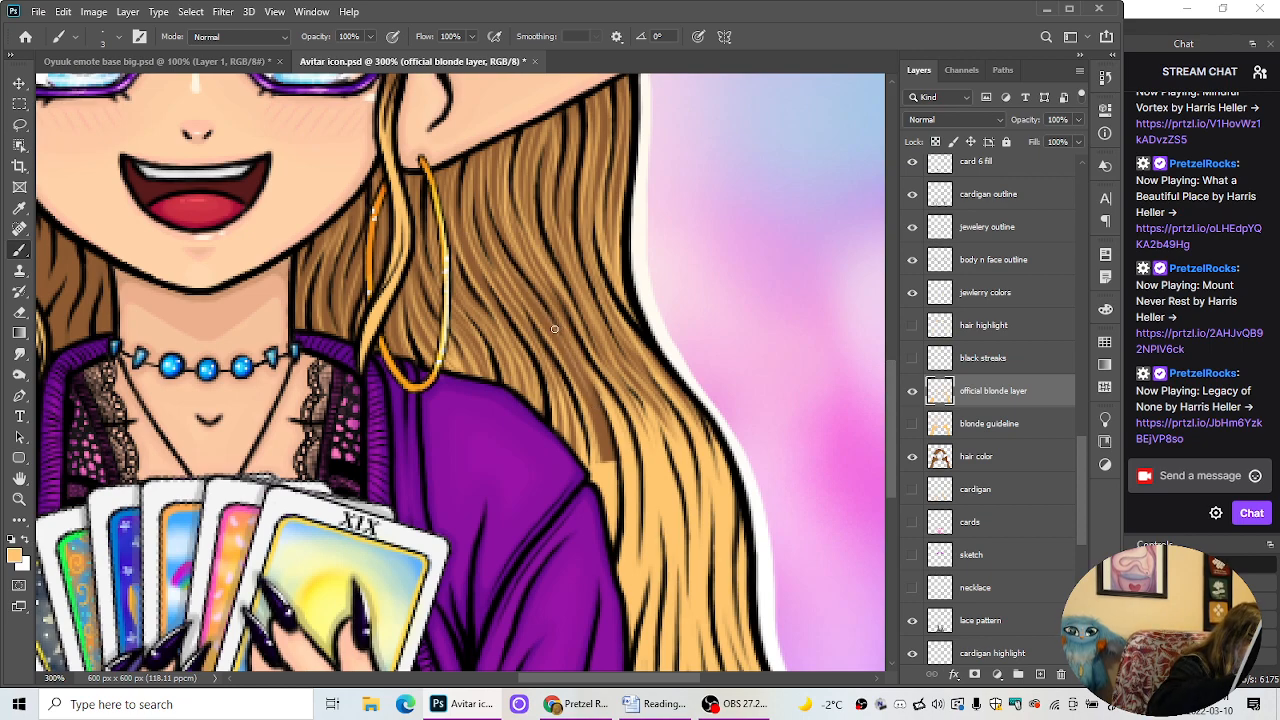
mouse_move(554, 329)
left_mouse_down()
mouse_move(602, 430)
mouse_move(617, 506)
left_mouse_up()
left_click_drag(562, 336, 618, 463)
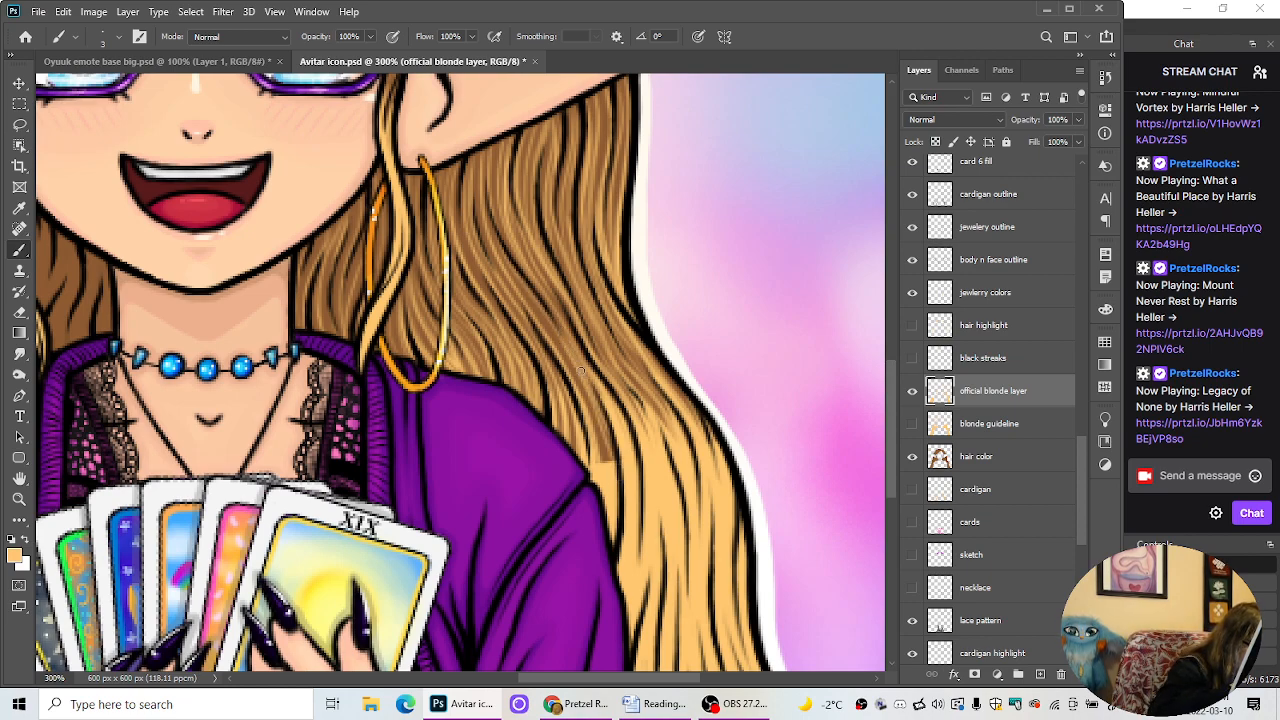
left_click_drag(581, 370, 619, 491)
mouse_move(598, 406)
left_mouse_down()
mouse_move(614, 462)
mouse_move(605, 510)
left_mouse_up()
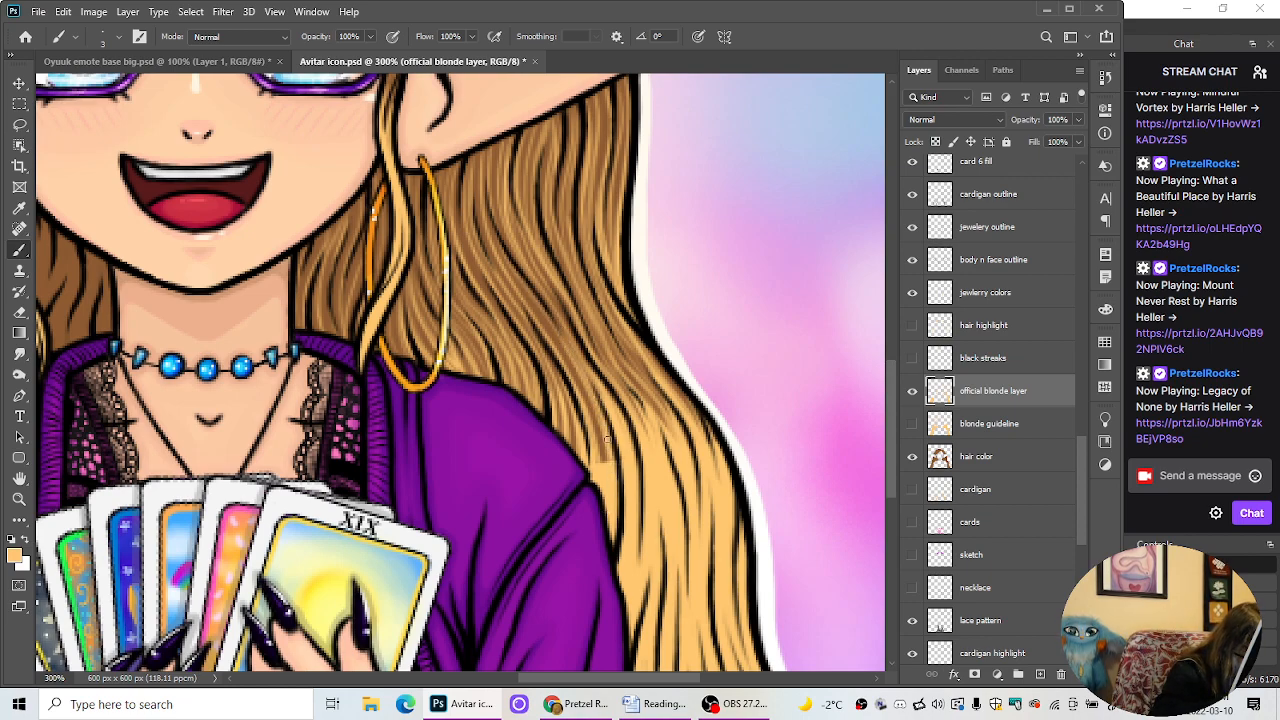
left_click_drag(602, 429, 616, 478)
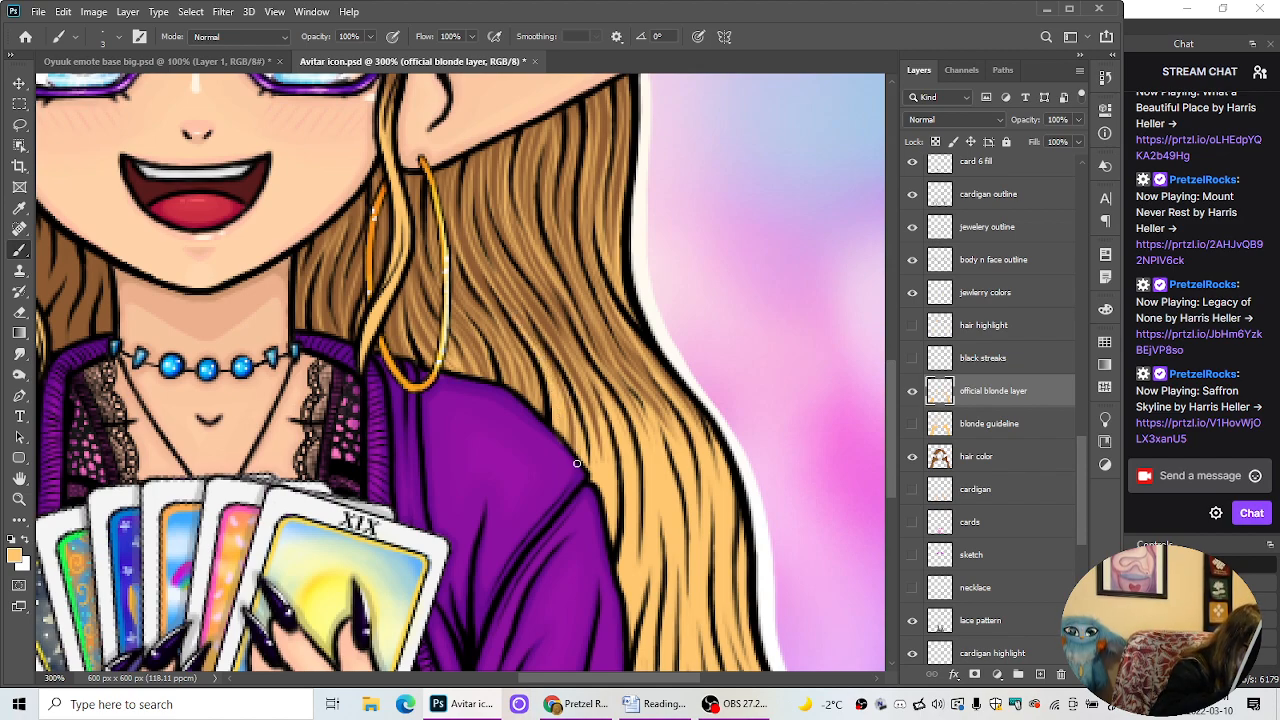
left_click(19, 312)
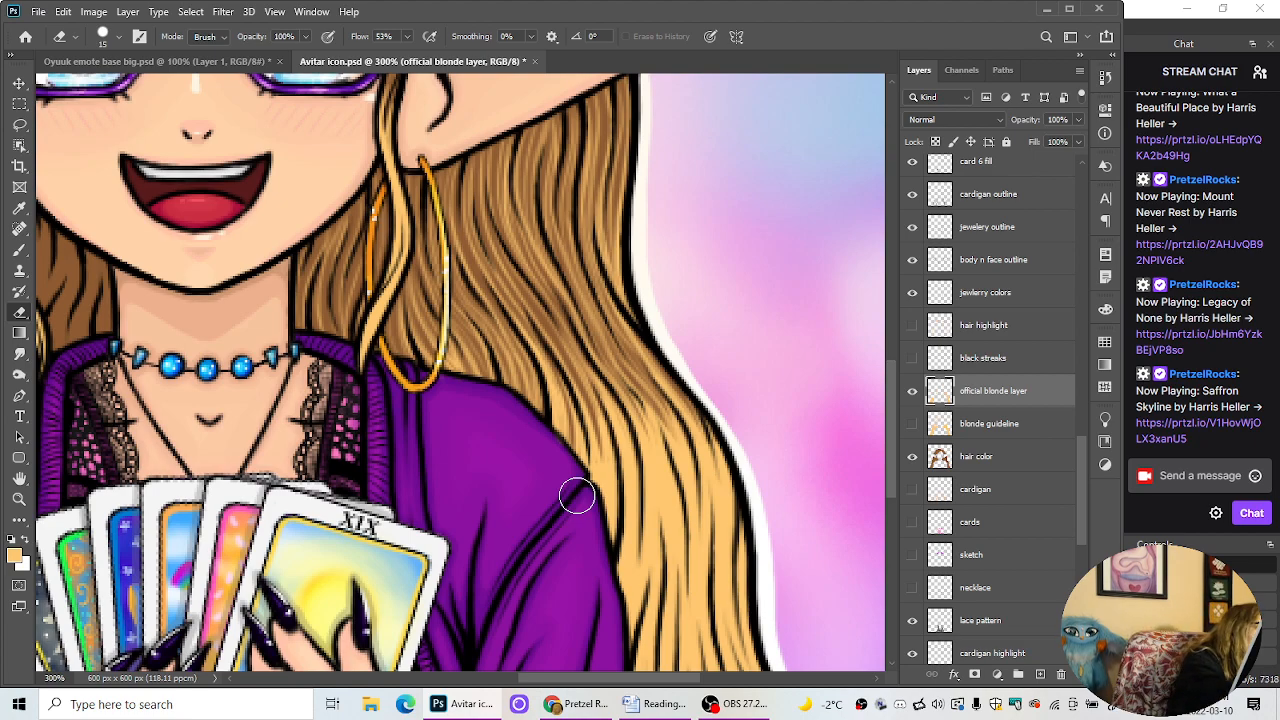
Step: Touch up the blonde where the strands meet the right-hand shoulder, cleaning its edge, and check the whole avatar at 100%
left_click(20, 254)
left_click(597, 455)
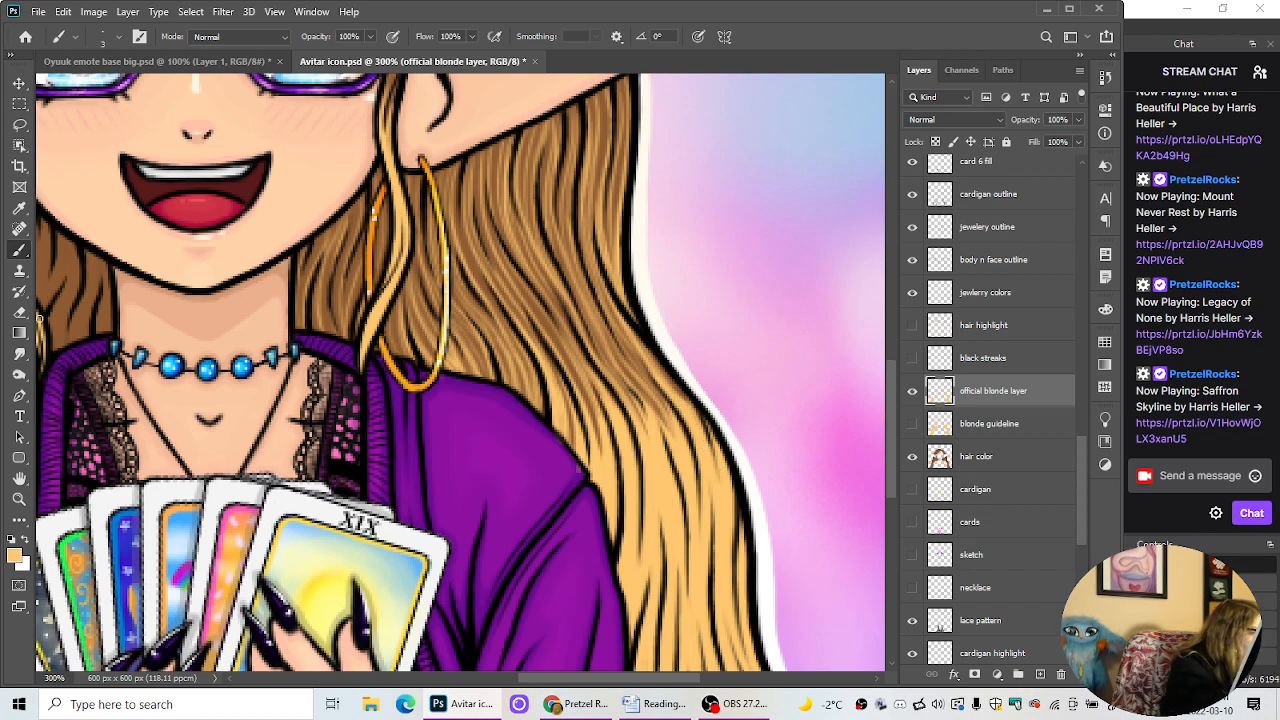
key("e")
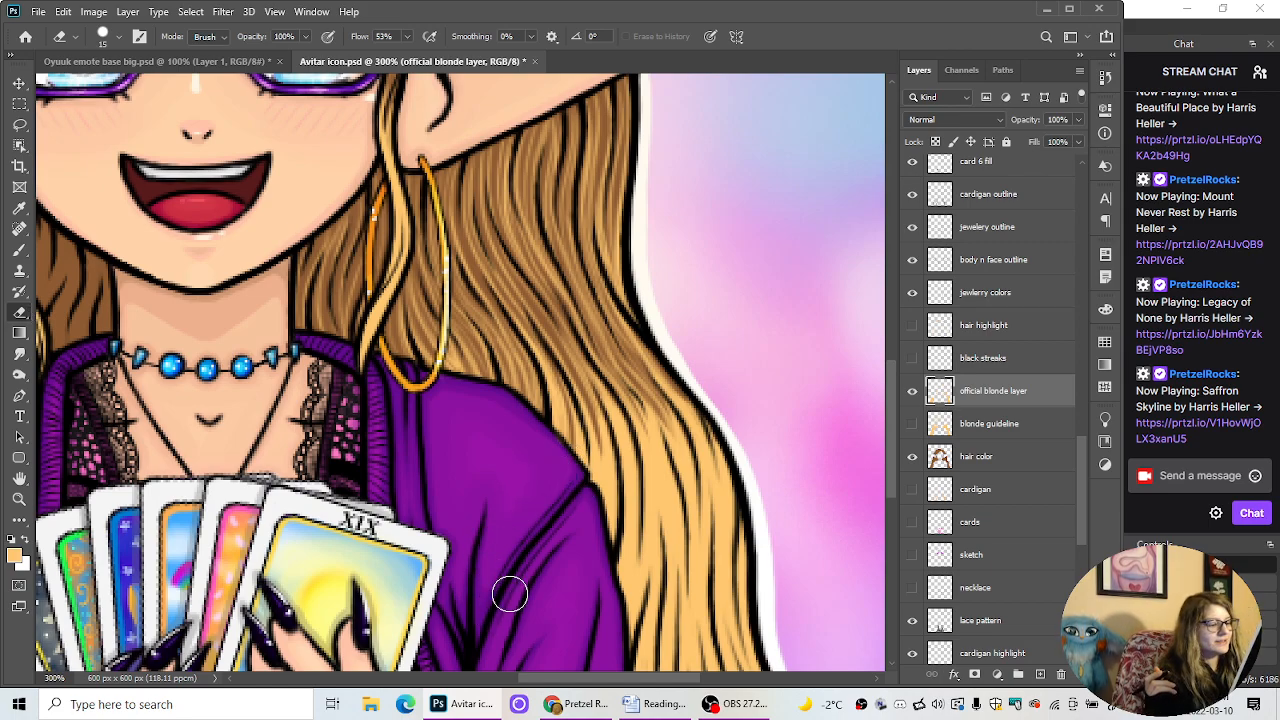
key("ctrl+1")
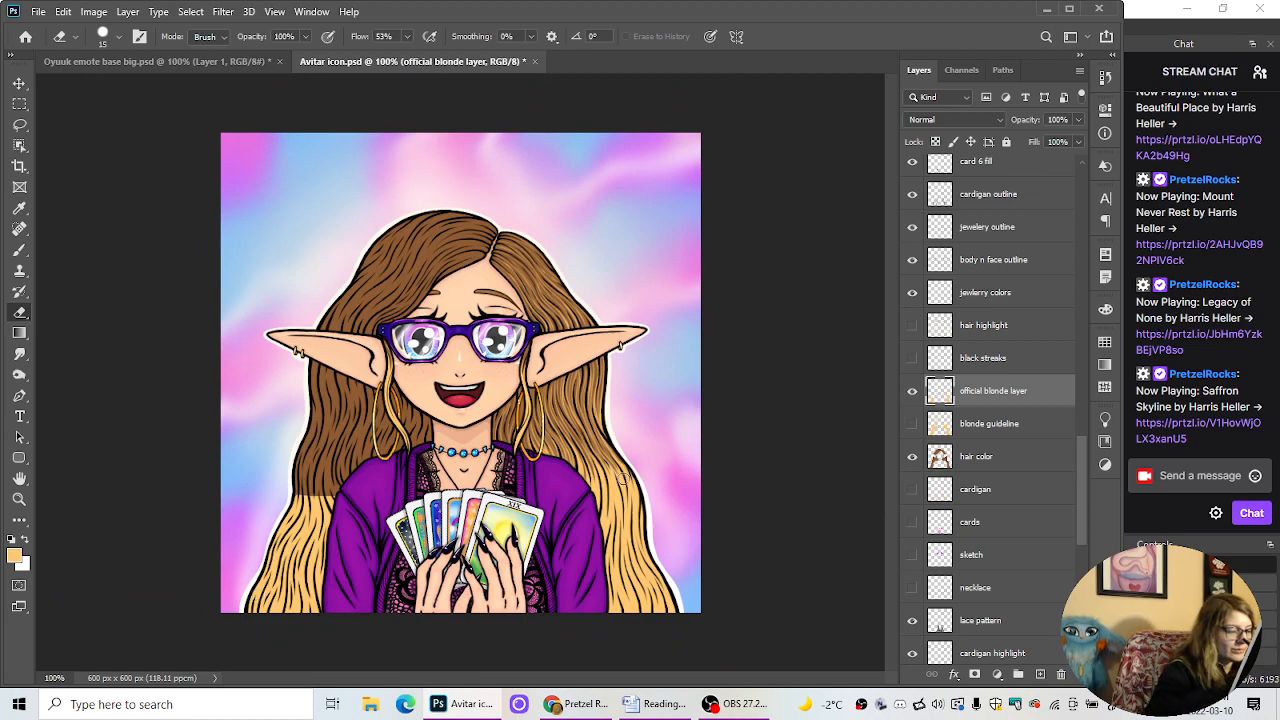
Step: Paint thin blonde streaks with the 9 px Hard Round Pressure Size brush along the outer strands above the right-hand blonde ends
left_click(19, 250)
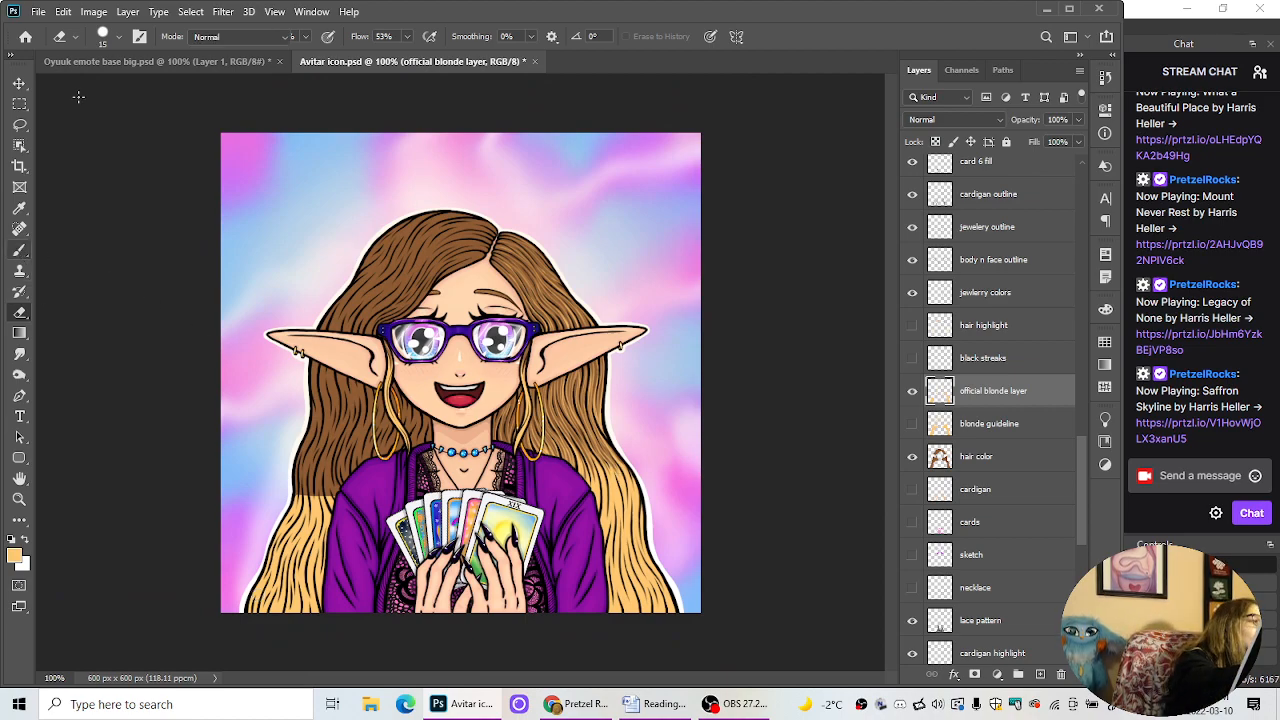
left_click(119, 37)
left_click(97, 87)
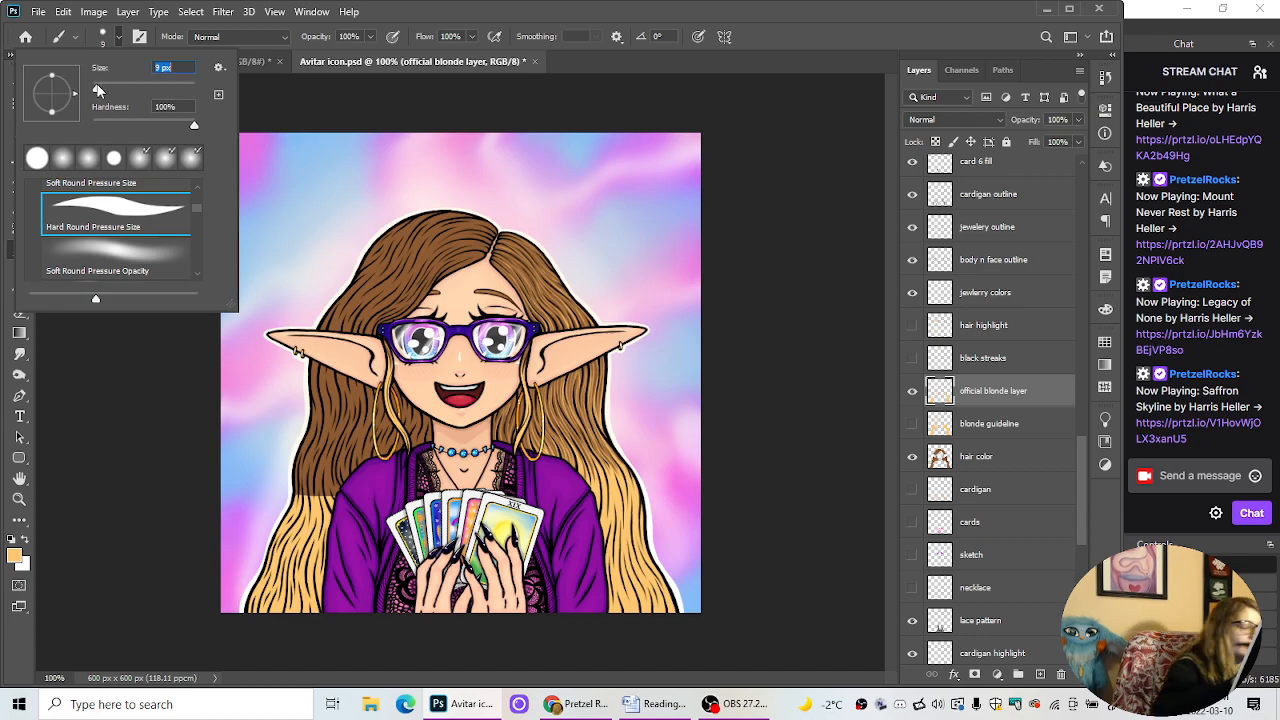
left_click(889, 357)
key("ctrl+plus")
scroll(892, 400, "down", 4)
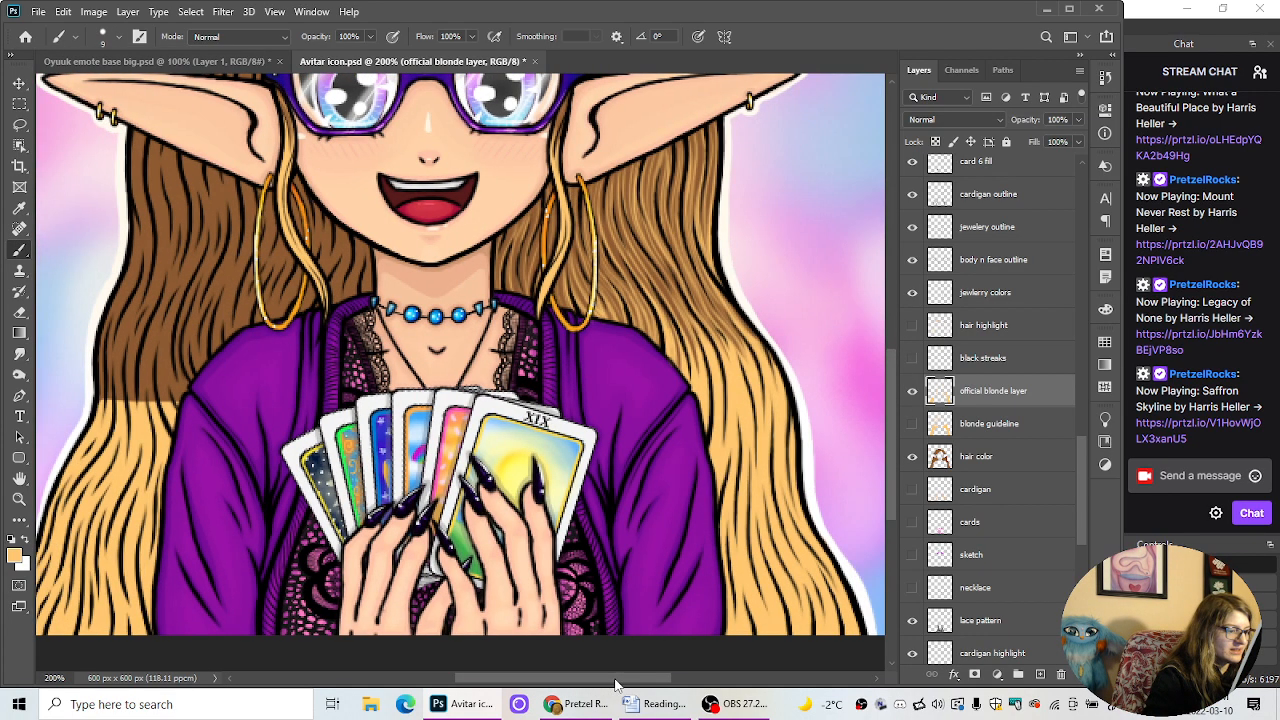
left_click_drag(617, 680, 637, 680)
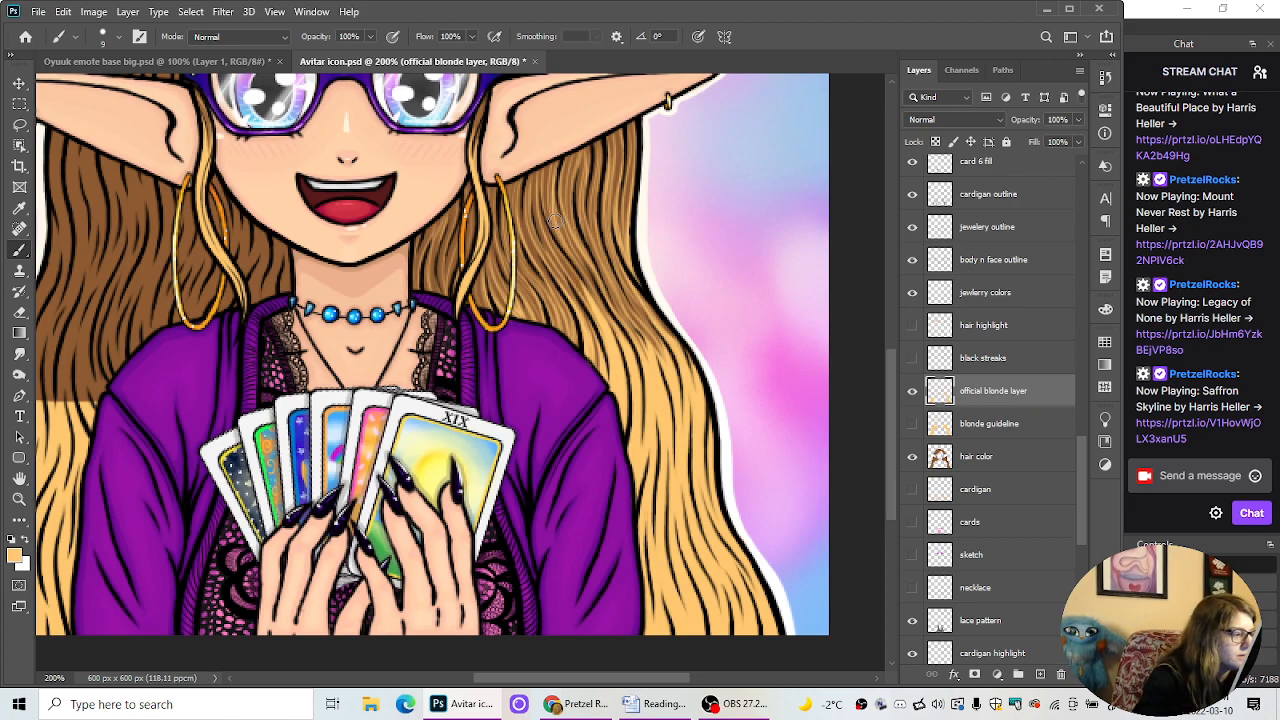
key("ctrl+plus")
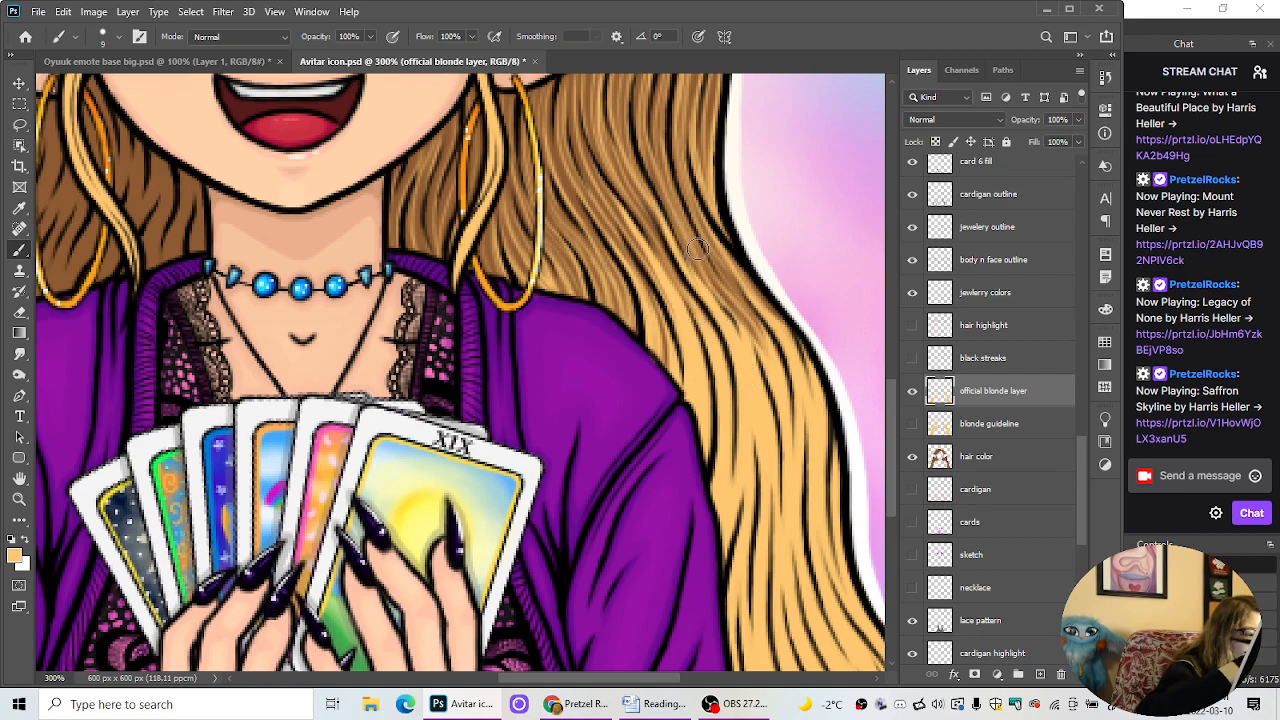
mouse_move(698, 222)
left_mouse_down()
mouse_move(763, 336)
mouse_move(733, 294)
mouse_move(776, 401)
left_mouse_up()
left_click_drag(719, 266, 684, 163)
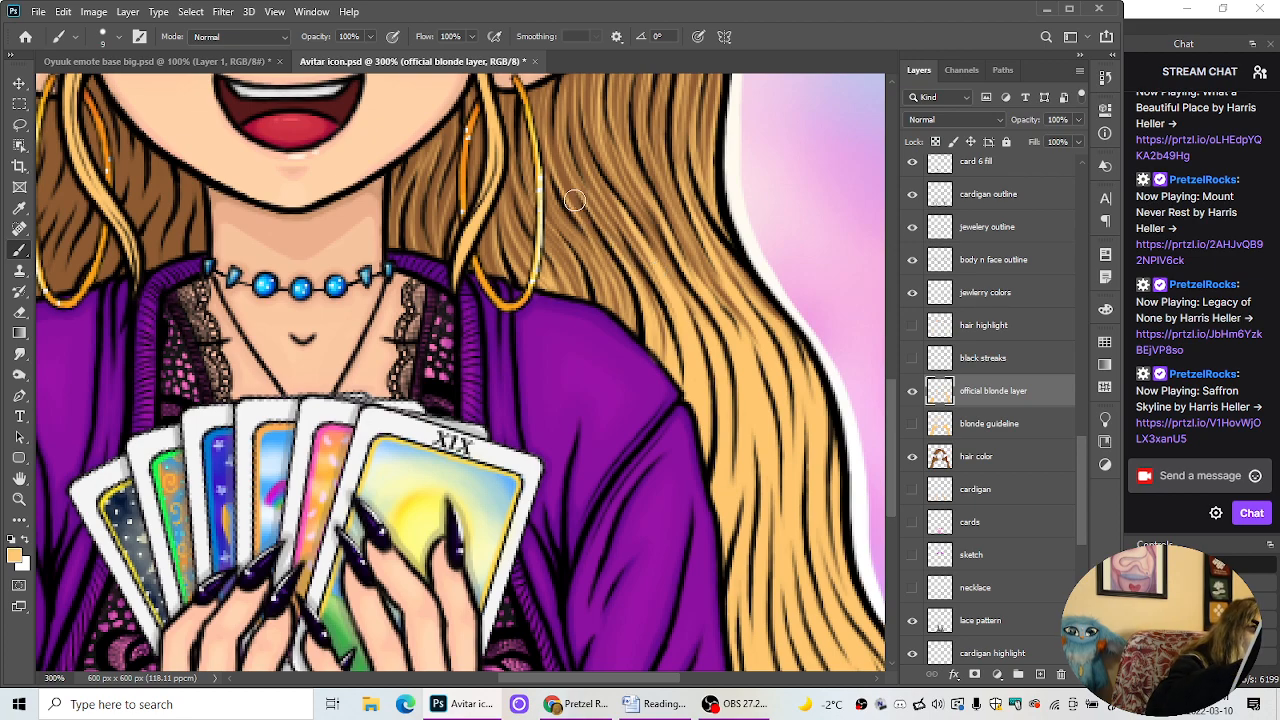
left_click_drag(588, 224, 623, 349)
left_click_drag(600, 245, 613, 325)
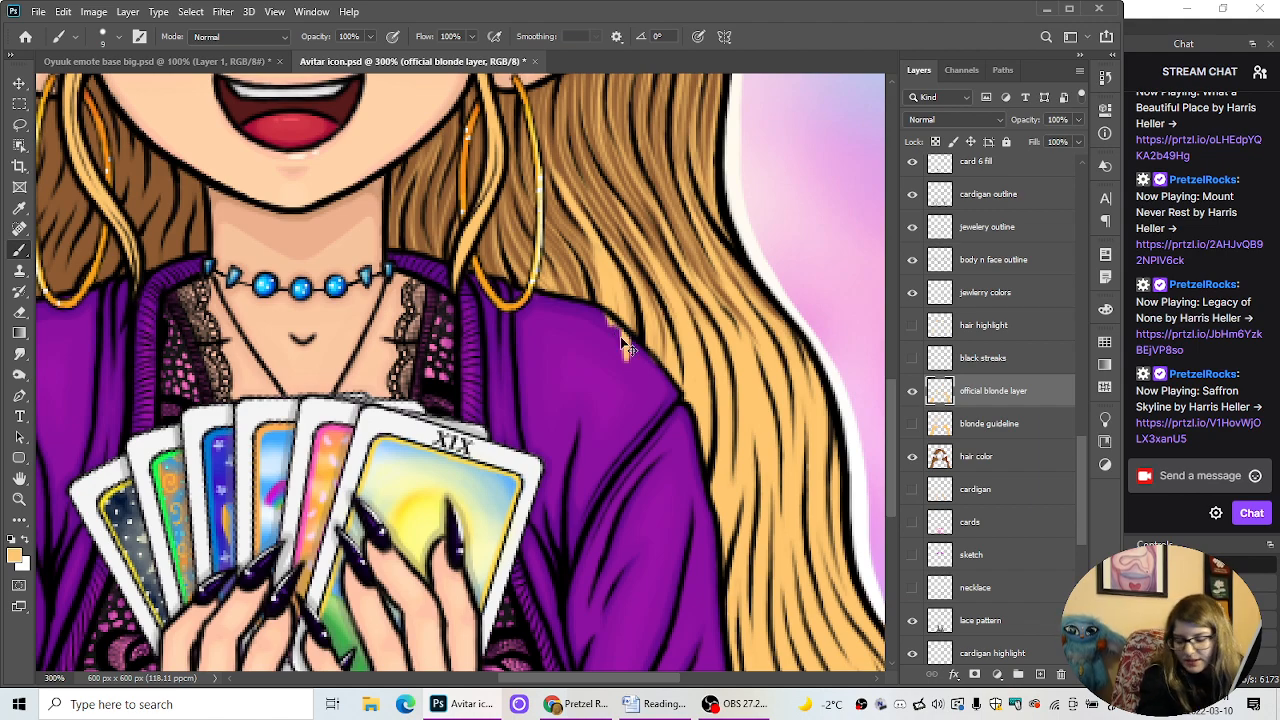
key("ctrl+z")
key("ctrl+z")
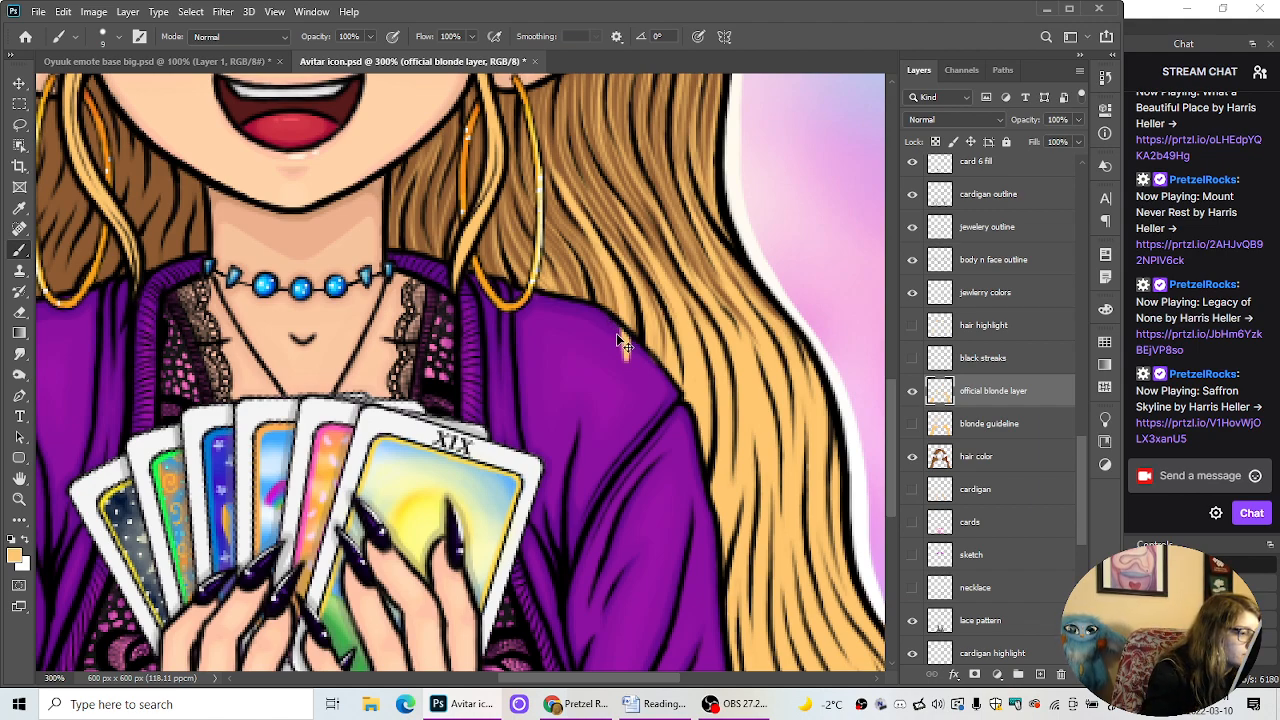
key("ctrl+z")
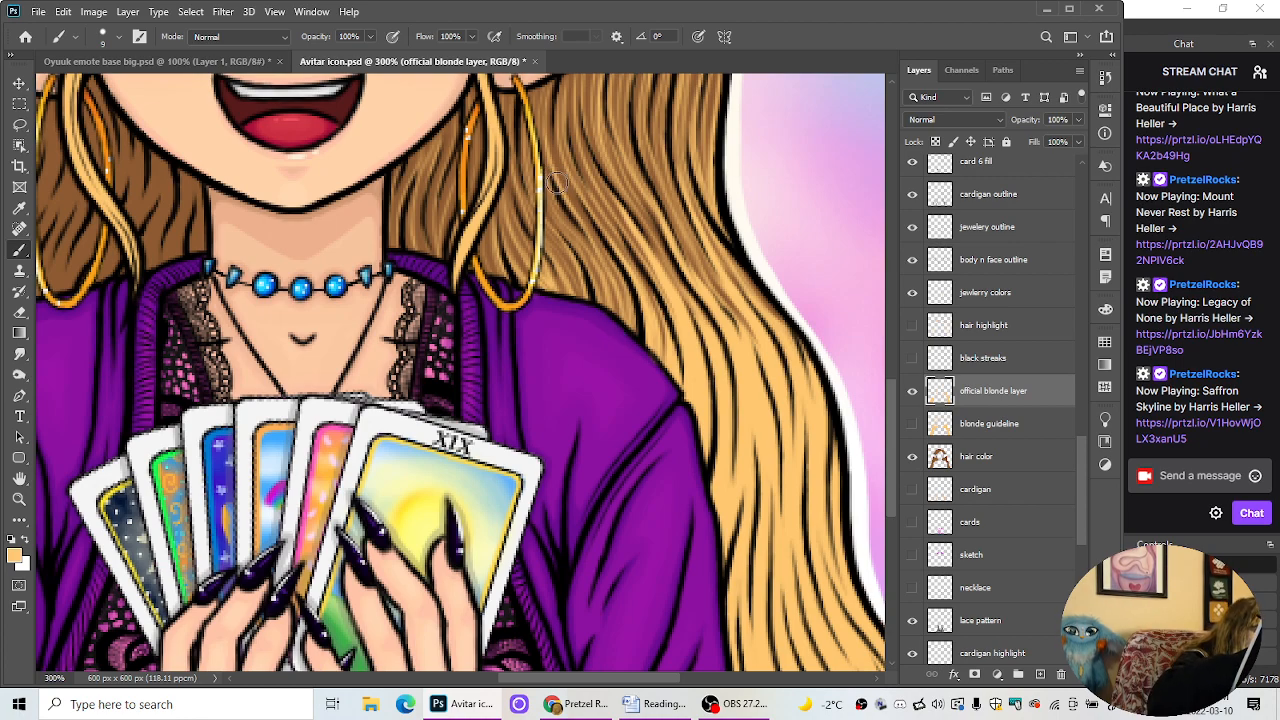
Step: Paint thin blonde streaks down the strands beside the right-hand hoop earring to where they meet the shoulder
left_click_drag(557, 183, 632, 322)
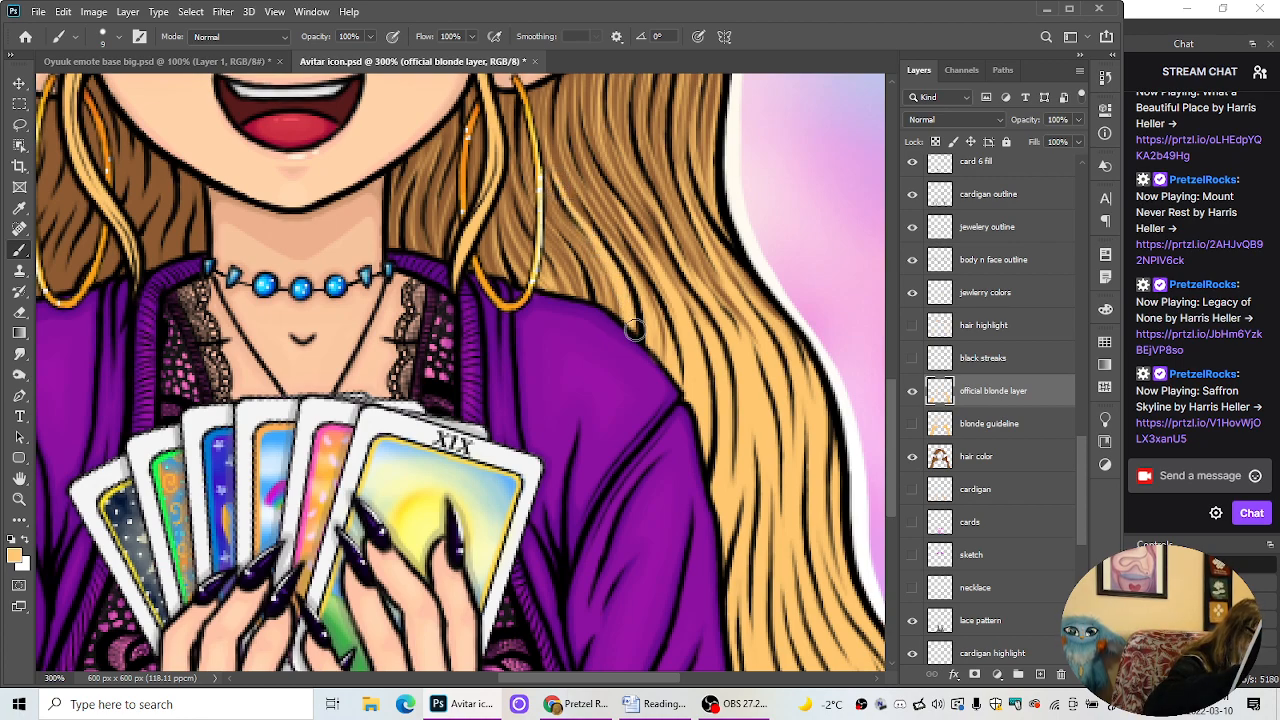
left_click_drag(606, 269, 615, 325)
mouse_move(600, 236)
left_mouse_down()
mouse_move(552, 164)
mouse_move(550, 124)
left_mouse_up()
left_click_drag(561, 178, 562, 84)
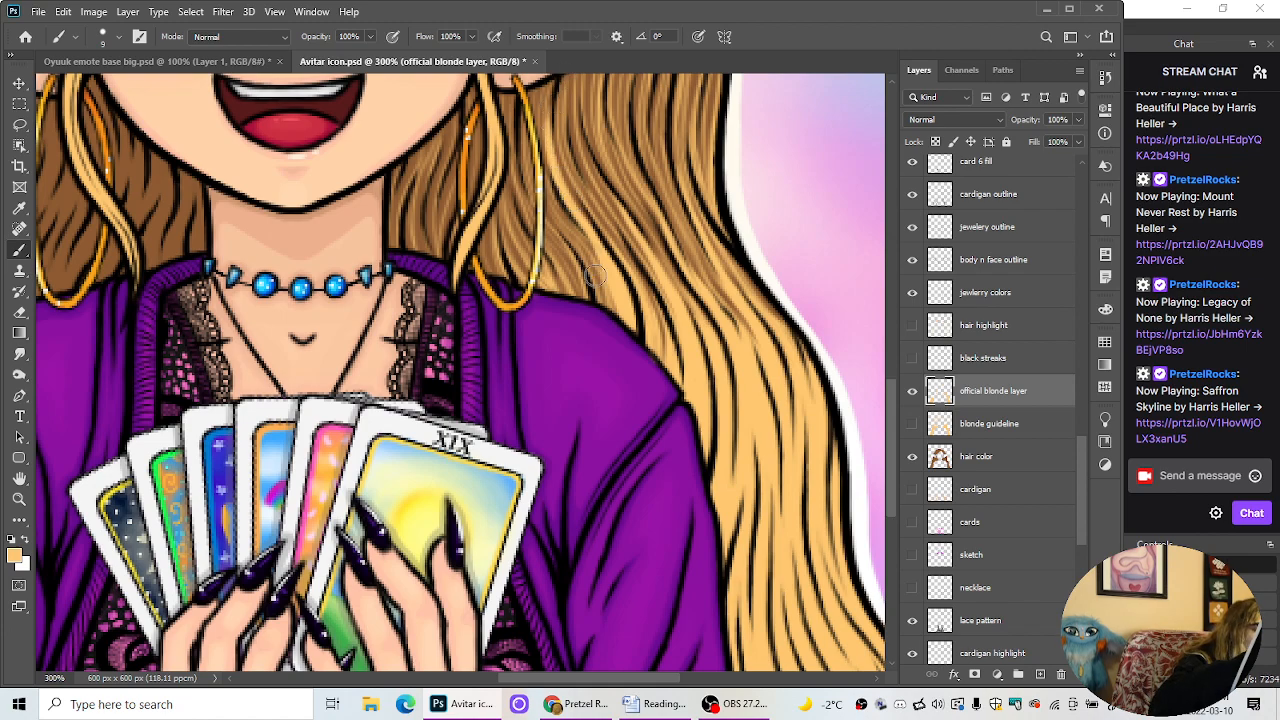
mouse_move(586, 266)
left_mouse_down()
mouse_move(547, 205)
mouse_move(524, 95)
mouse_move(529, 195)
mouse_move(597, 280)
left_mouse_up()
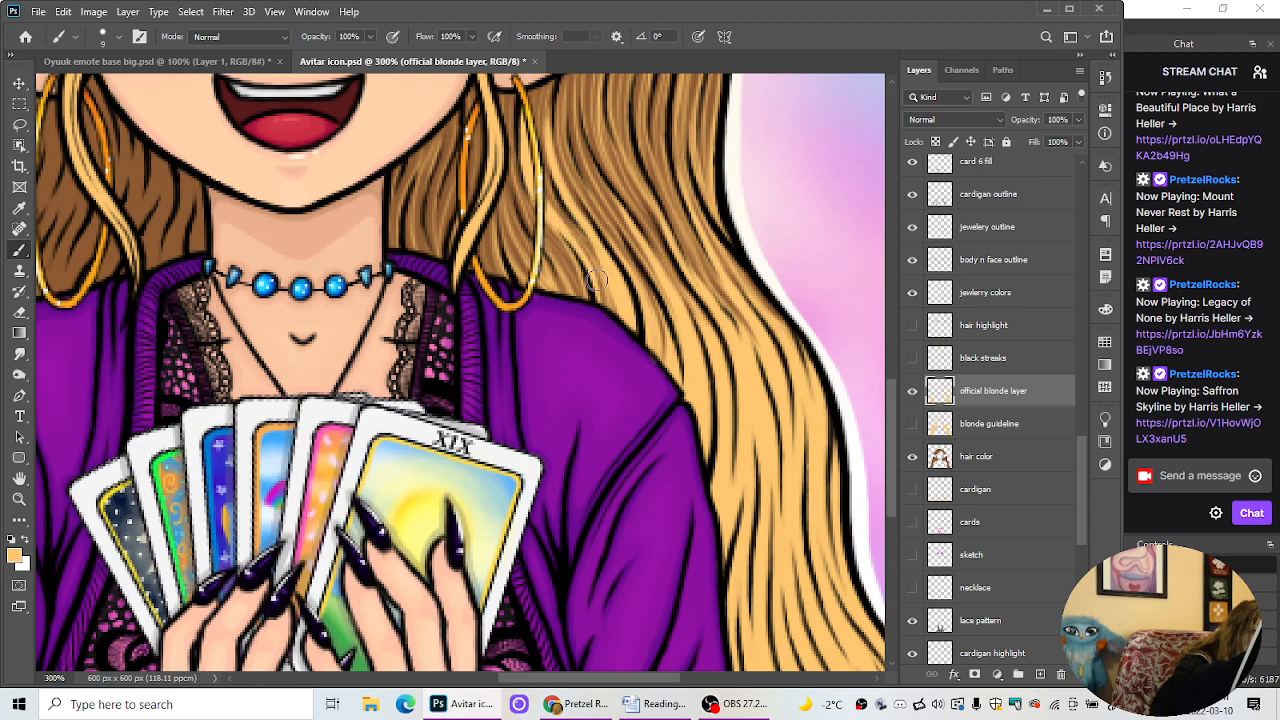
Step: Examine the blended blonde streaks on the right-hand hair both close up and across the whole avatar
scroll(600, 337, "down", 10)
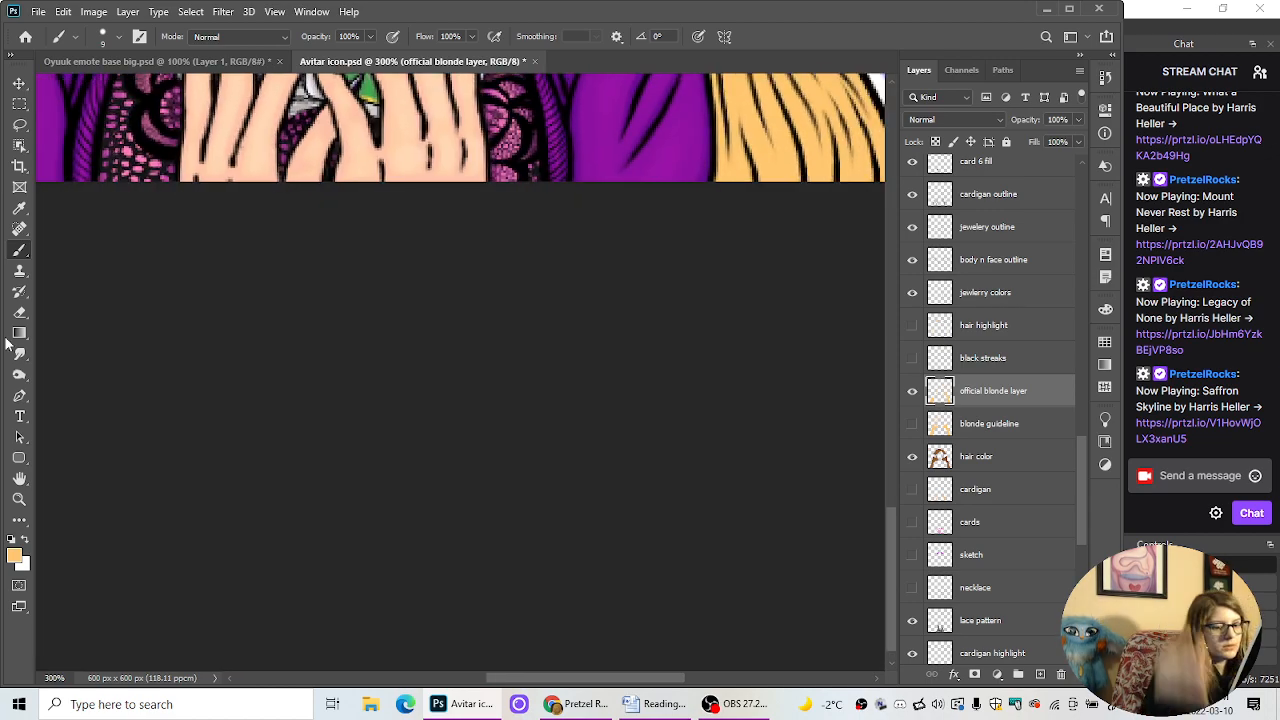
key("ctrl+minus")
key("ctrl+minus")
key("ctrl+minus")
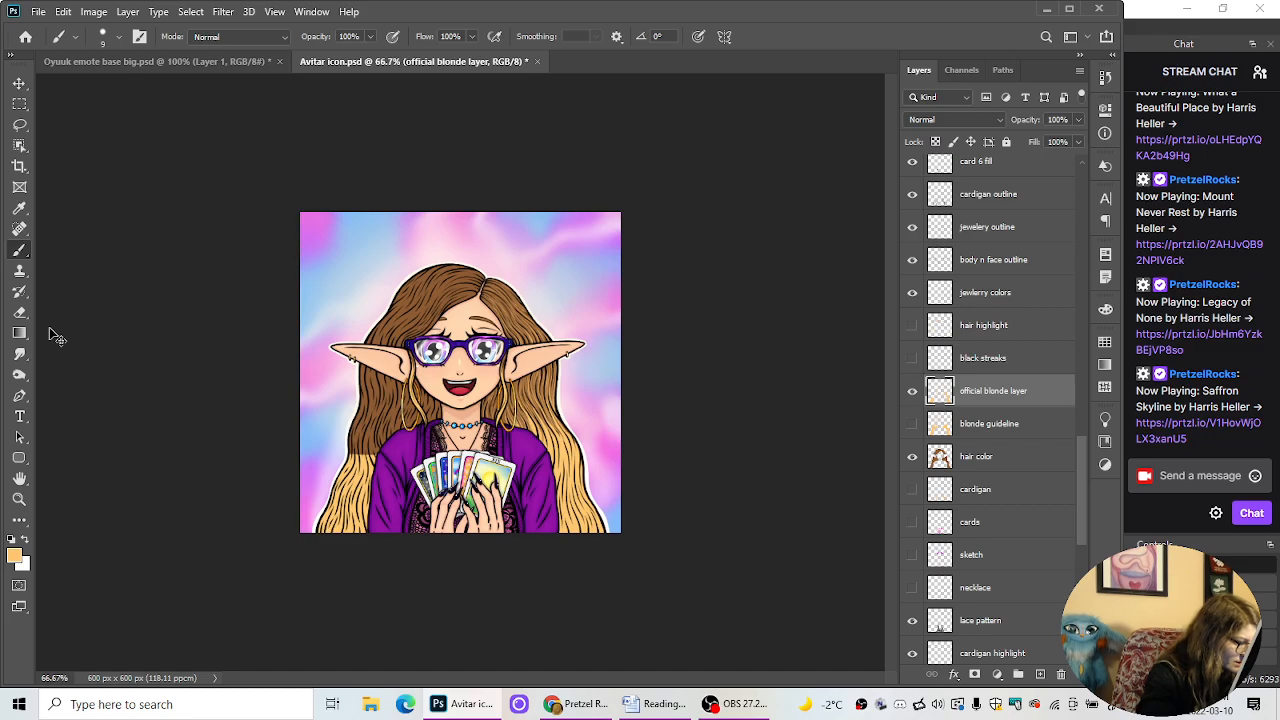
key("ctrl+plus")
key("ctrl+plus")
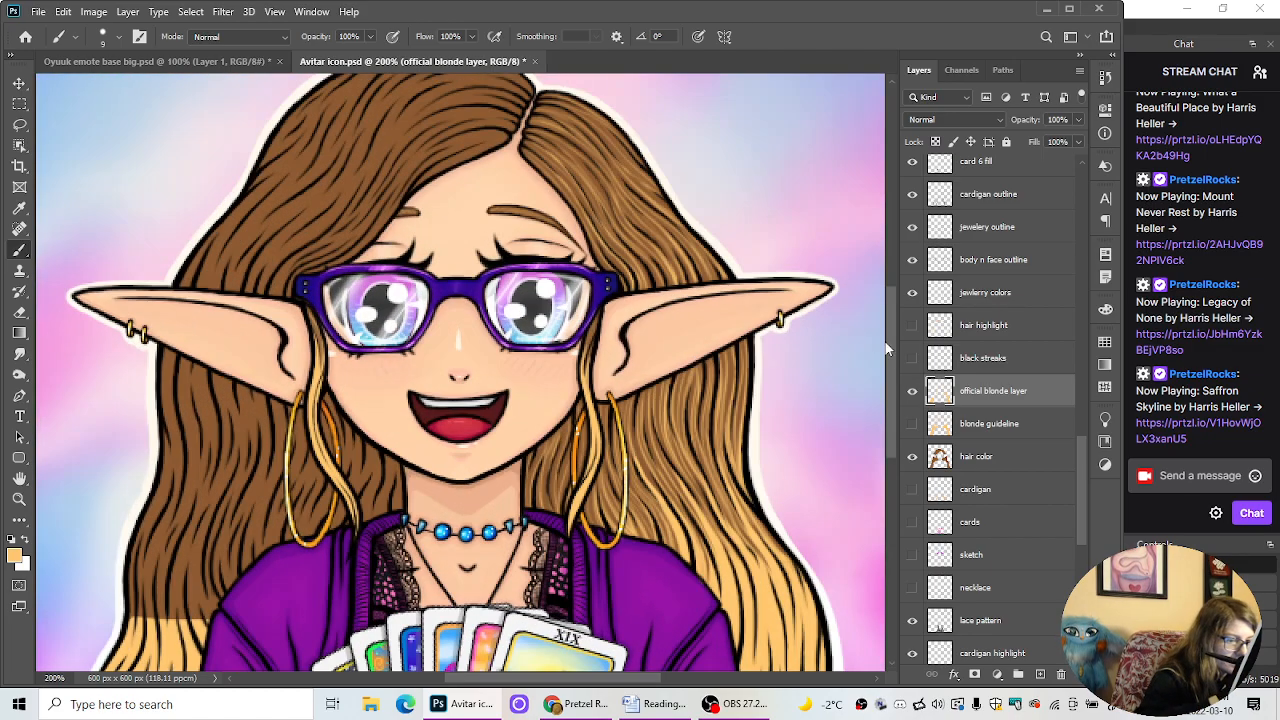
key("ctrl+plus")
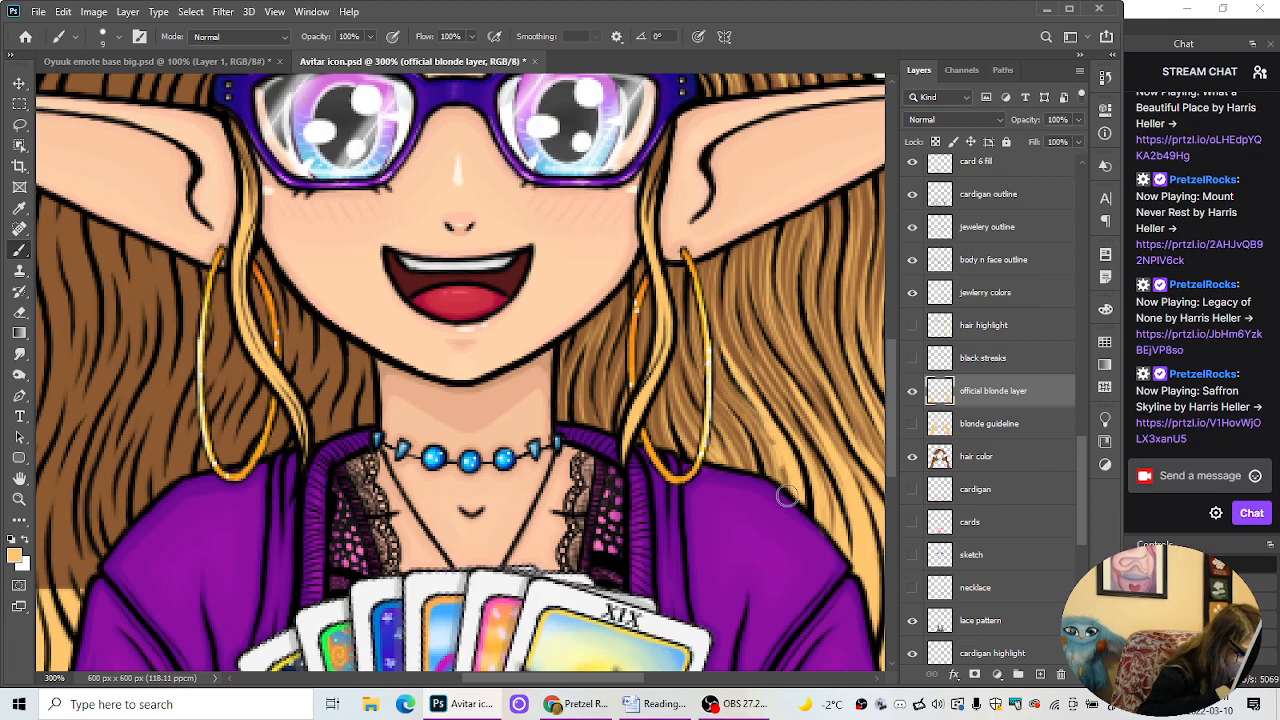
key("ctrl+minus")
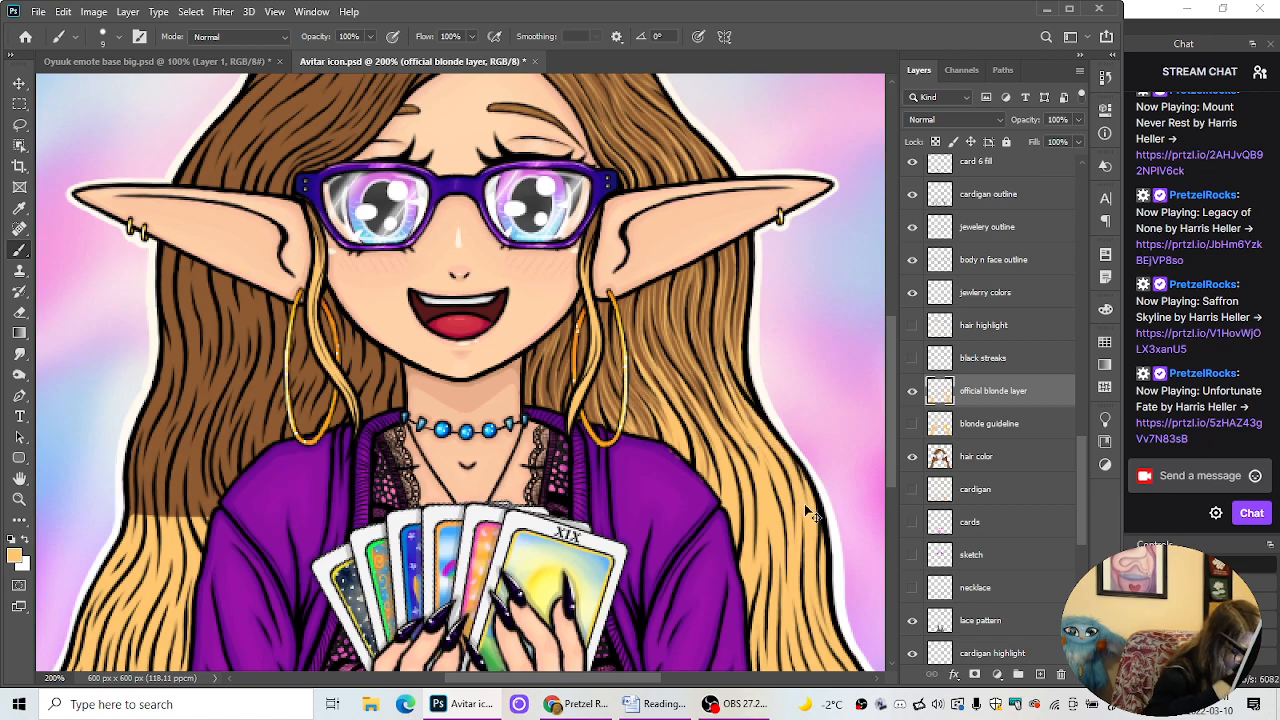
key("ctrl+minus")
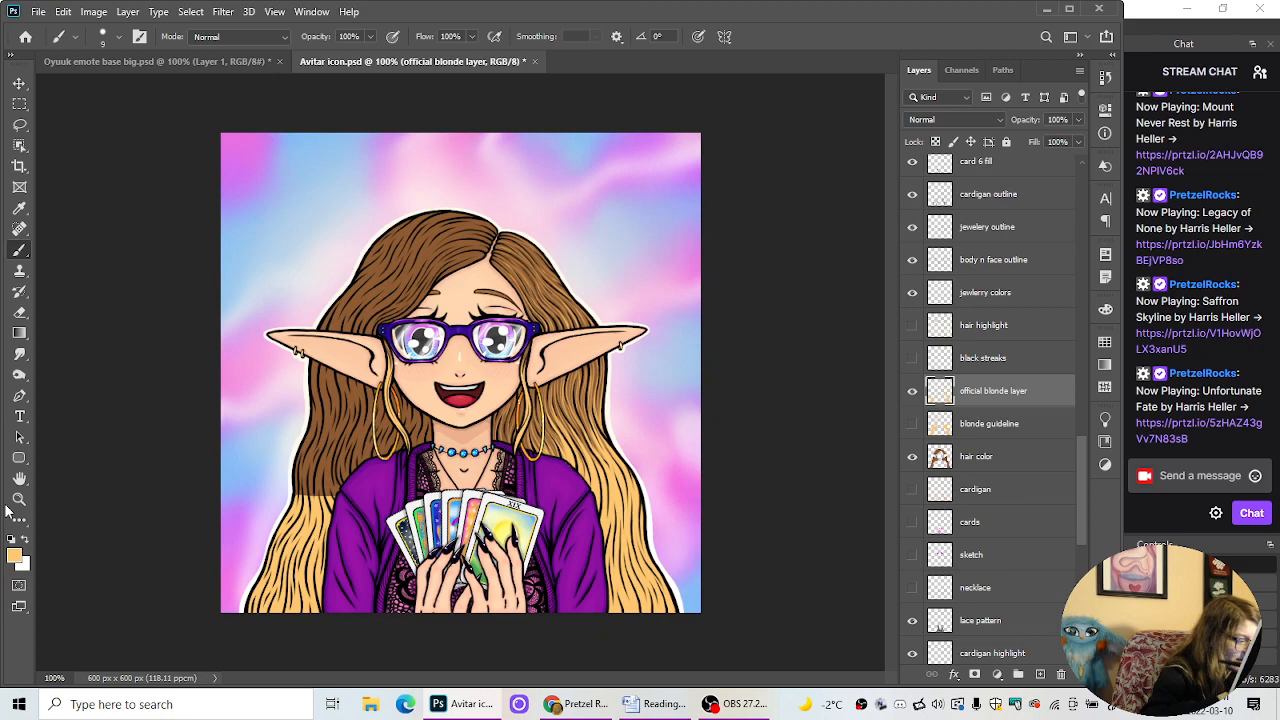
key("ctrl+plus")
scroll(890, 415, "down", 2)
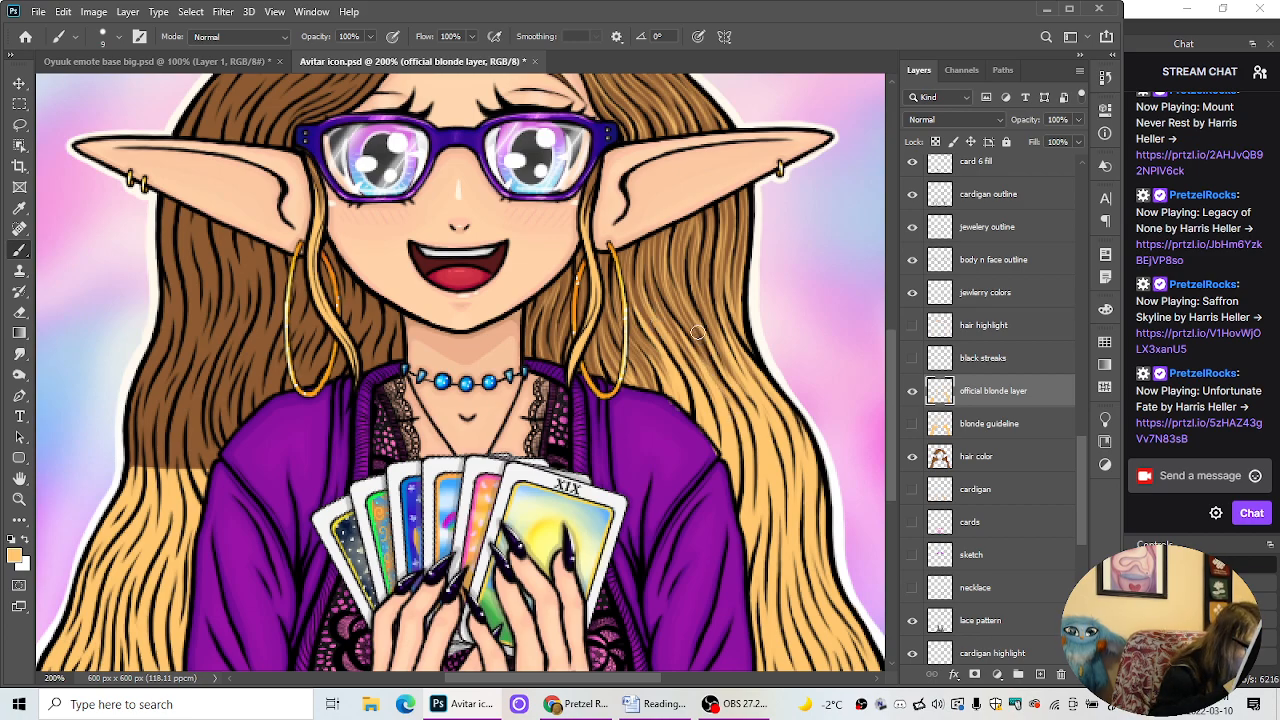
key("ctrl+minus")
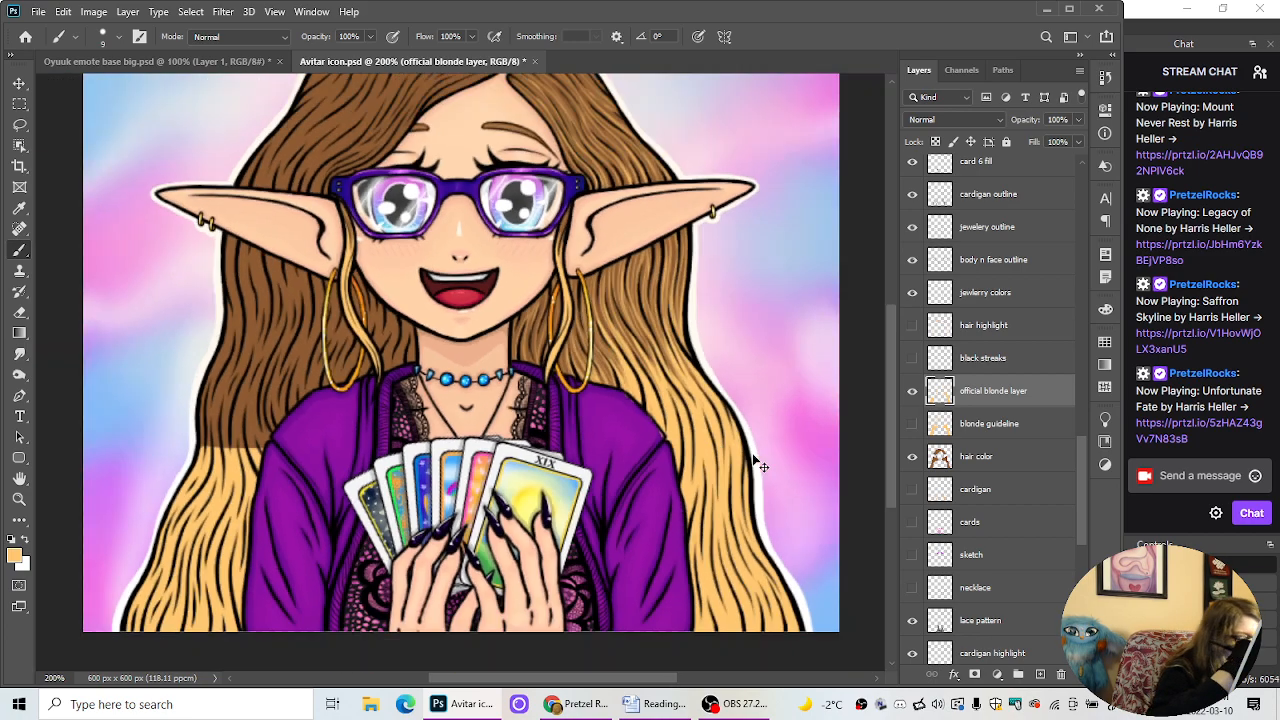
key("ctrl+minus")
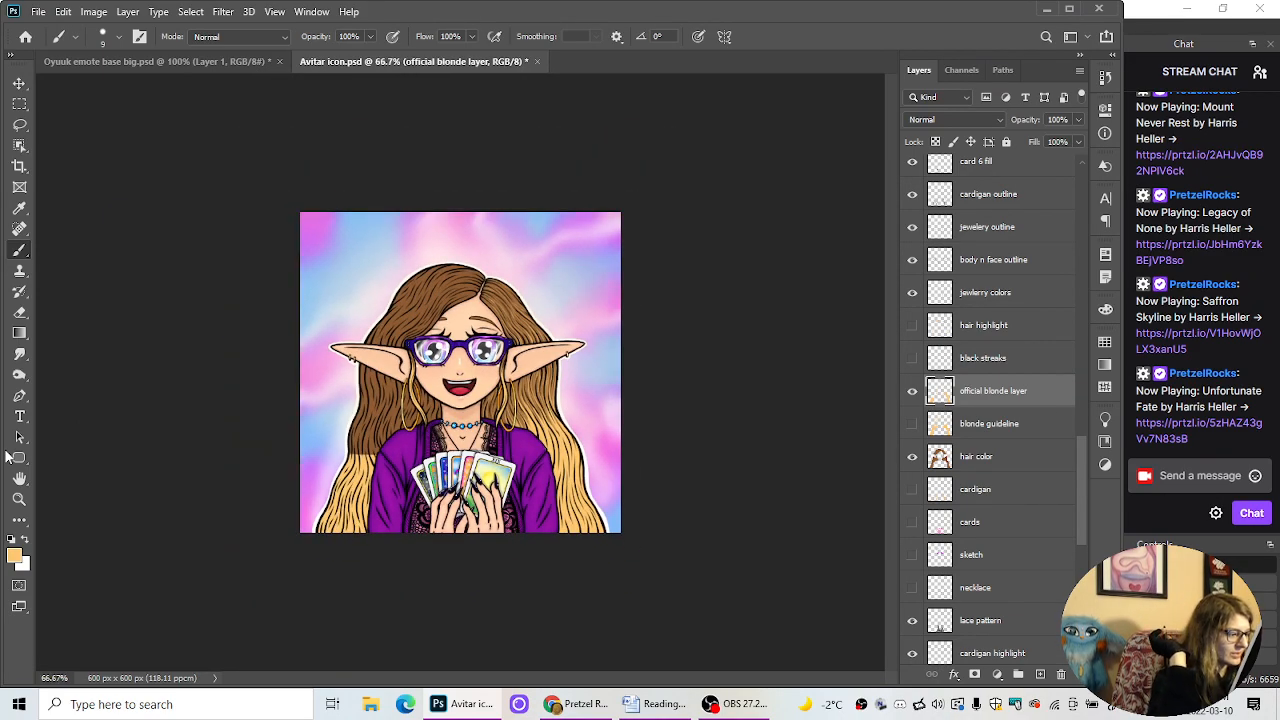
key("ctrl+plus")
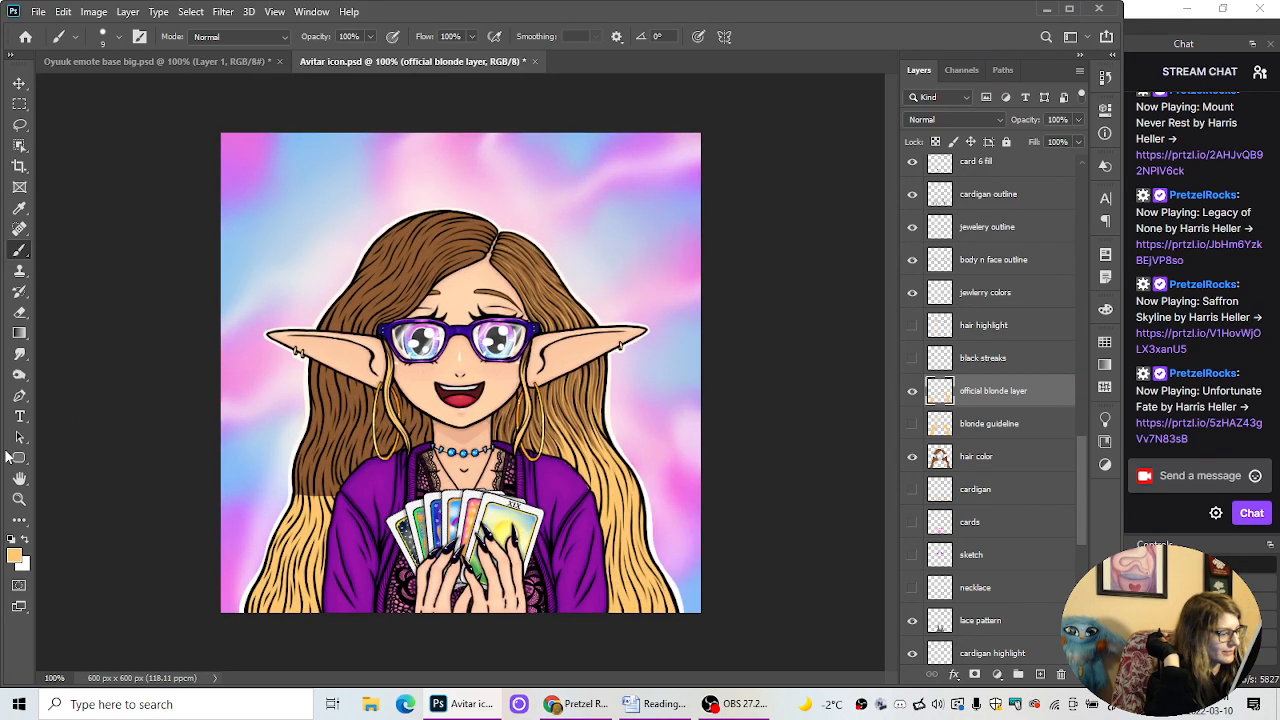
key("ctrl+plus")
left_click_drag(550, 679, 583, 679)
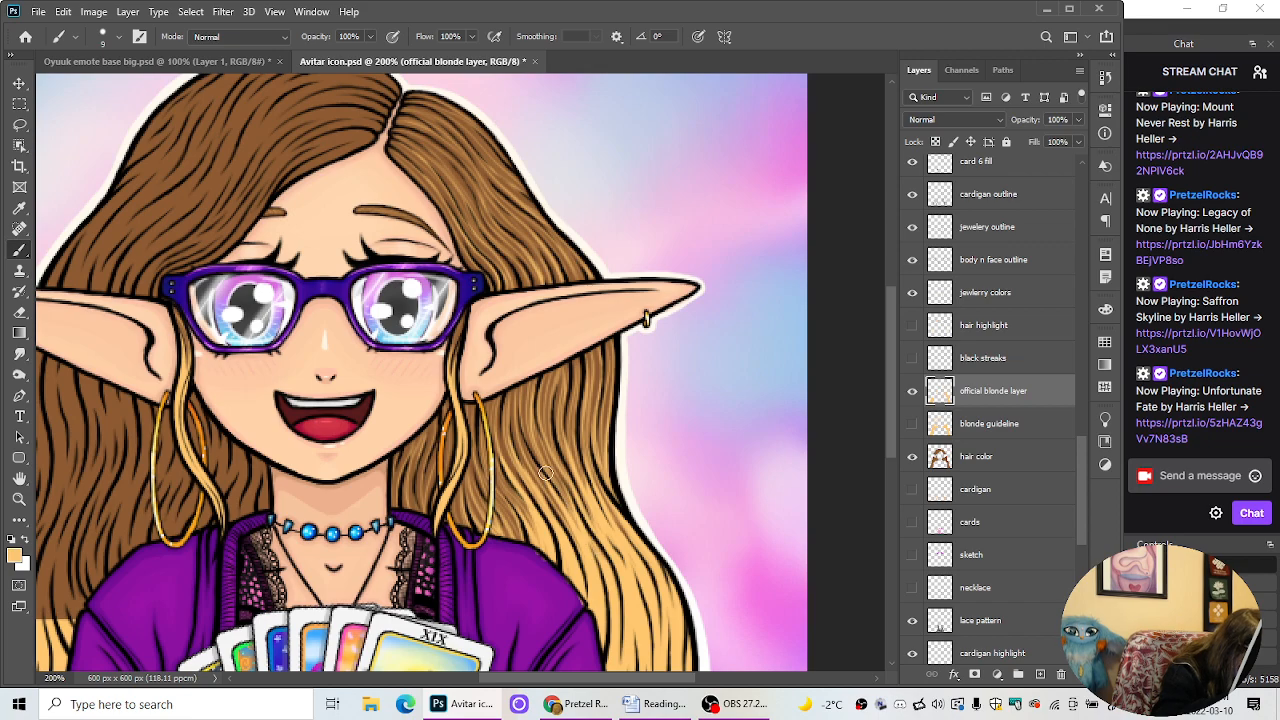
key("ctrl+minus")
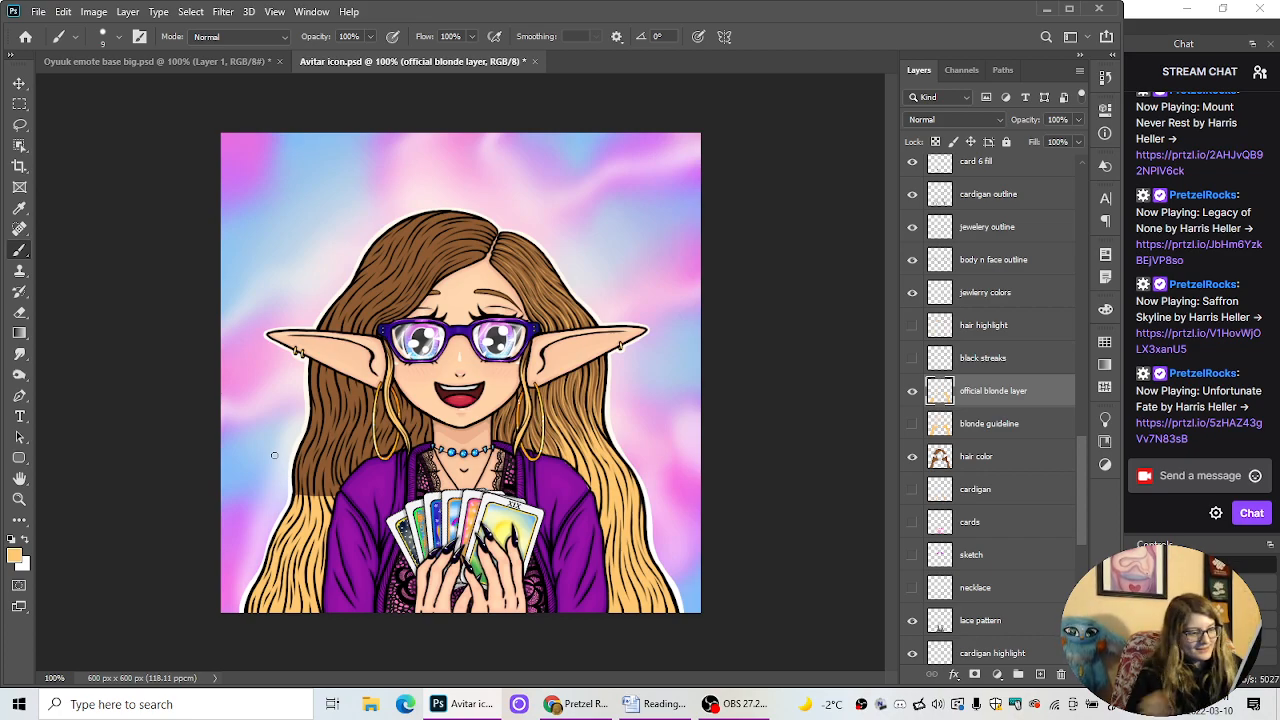
Step: Compare the hair with the blonde guideline and official blonde layers alternately shown and hidden, leaving only the official blonde layer visible
left_click(912, 424)
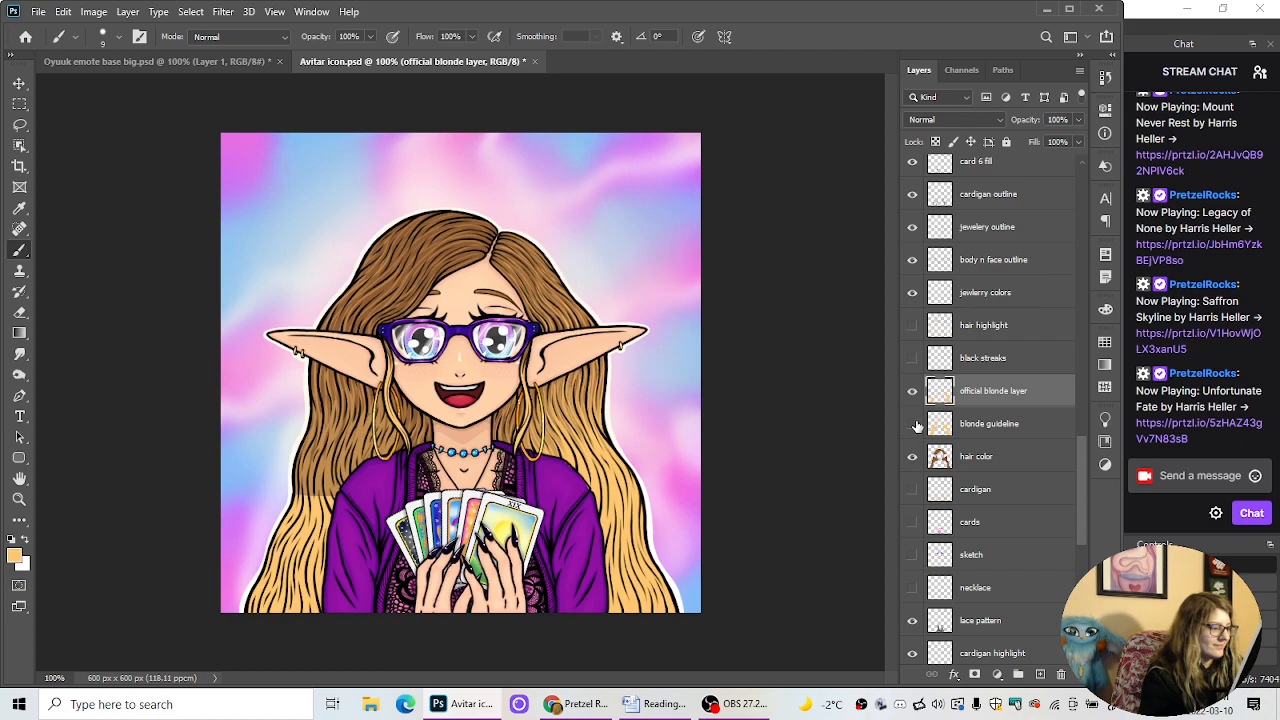
left_click(915, 425)
left_click(914, 425)
key("ctrl+plus")
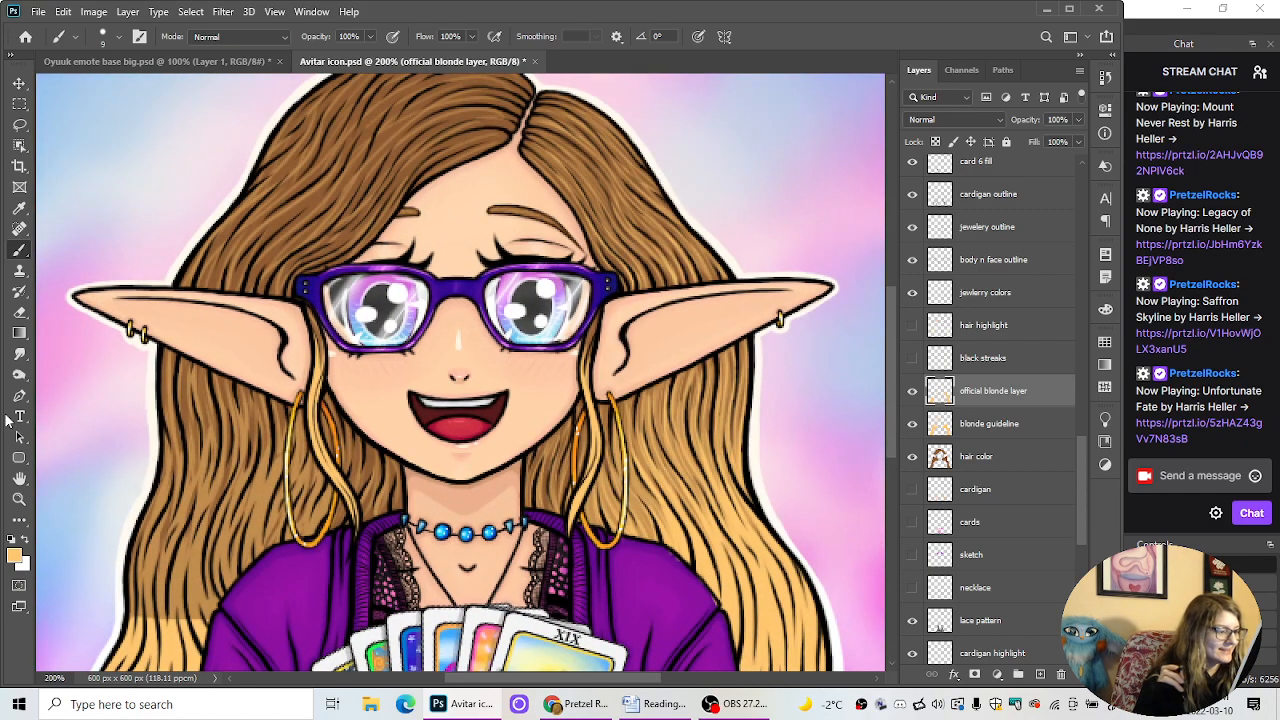
key("ctrl+minus")
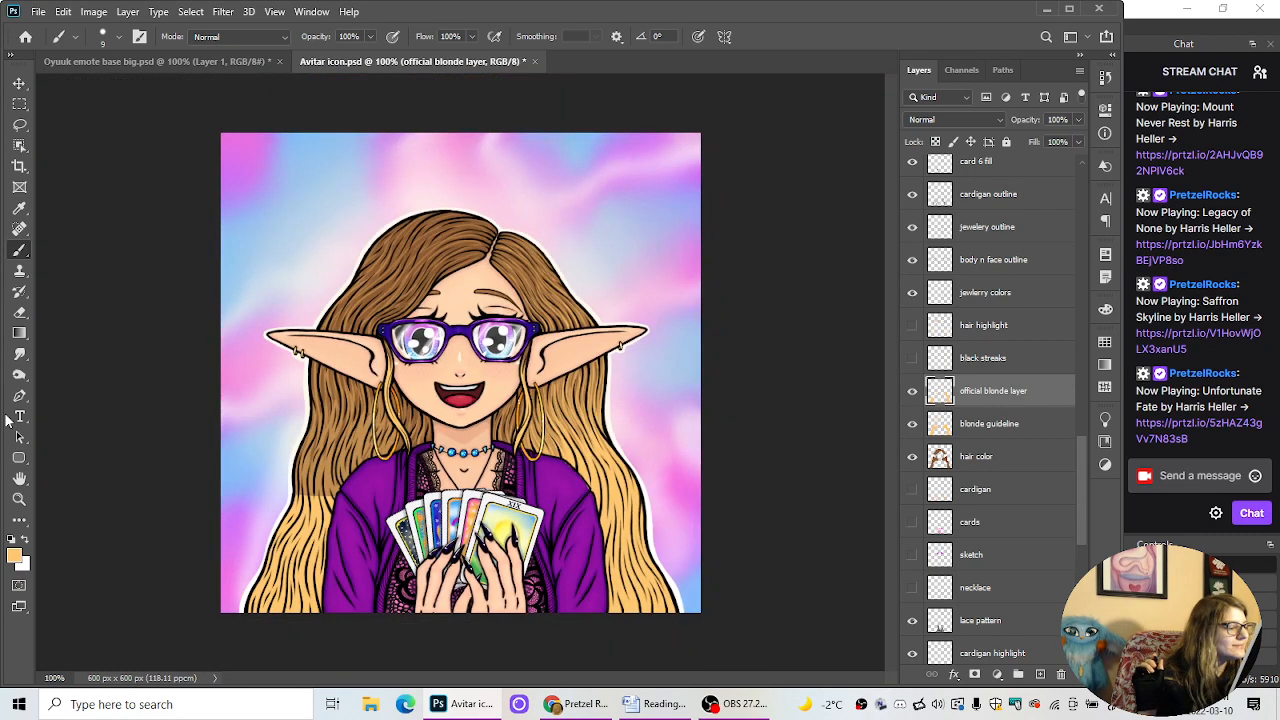
left_click(903, 398)
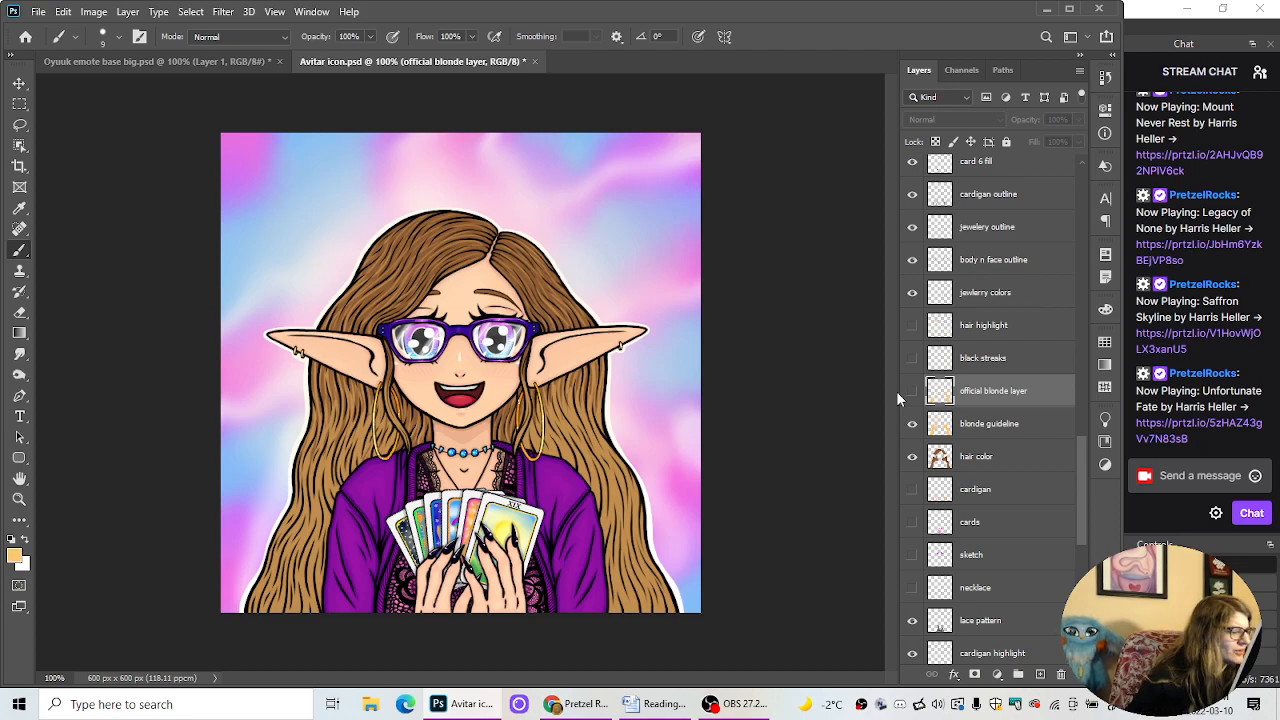
left_click(911, 390)
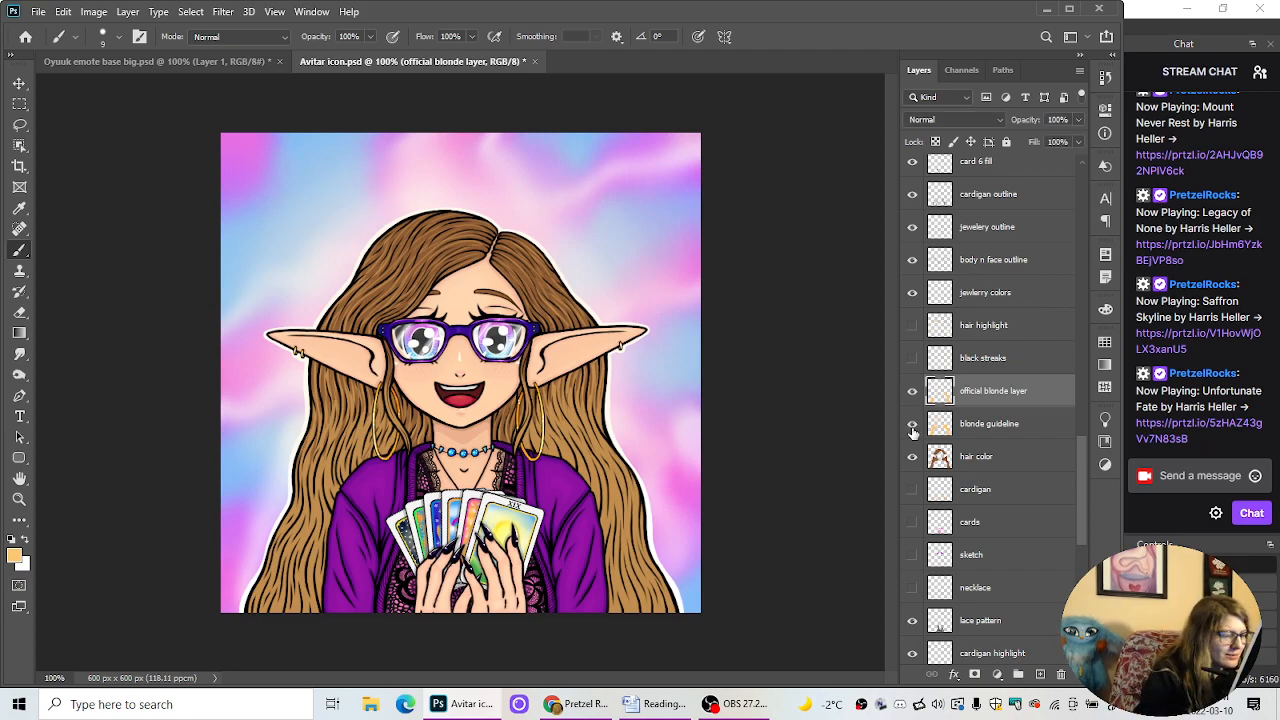
left_click(911, 423)
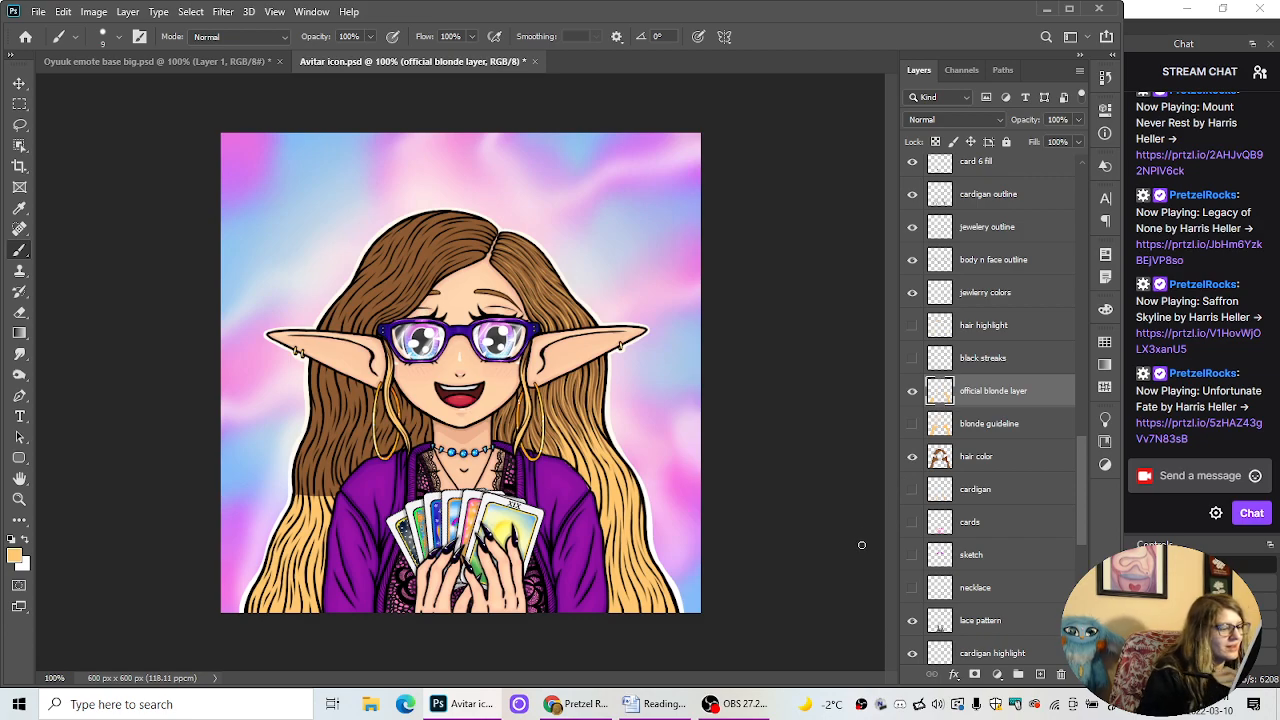
Step: Show the blonde guideline layer, hide the official blonde layer, and make the blonde guideline layer active
key("ctrl+minus")
key("ctrl+plus")
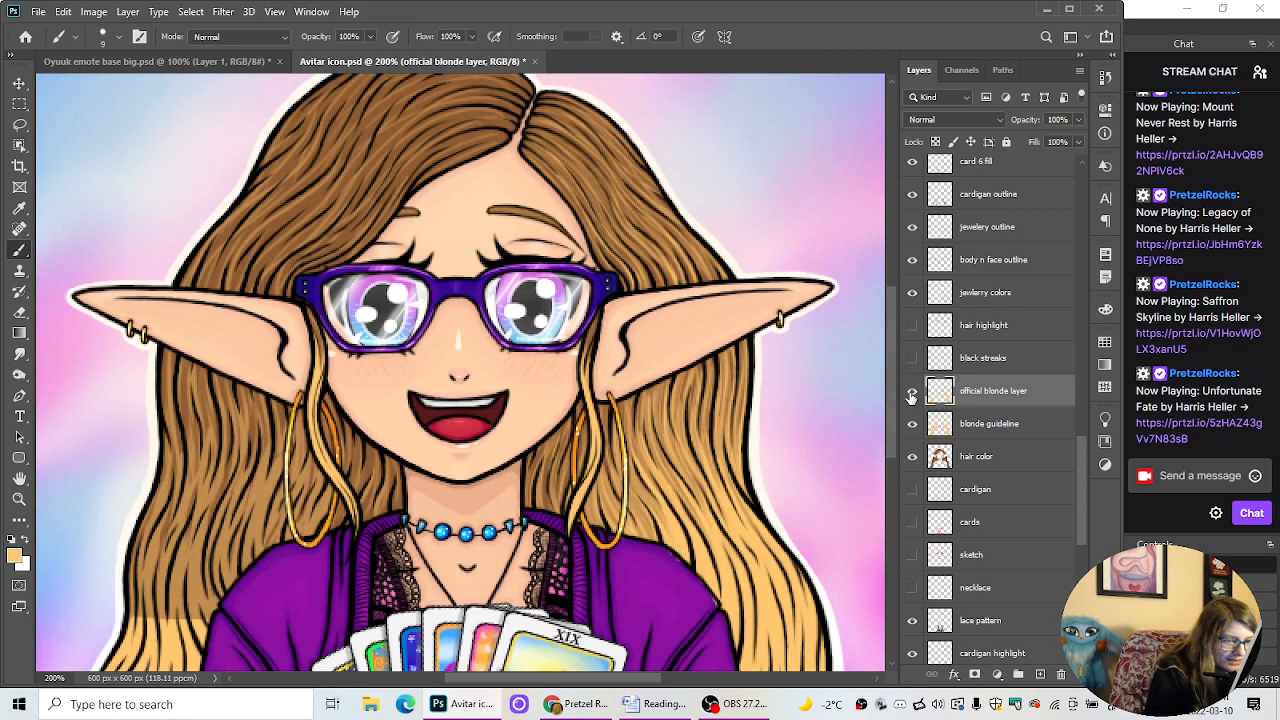
left_click(911, 391)
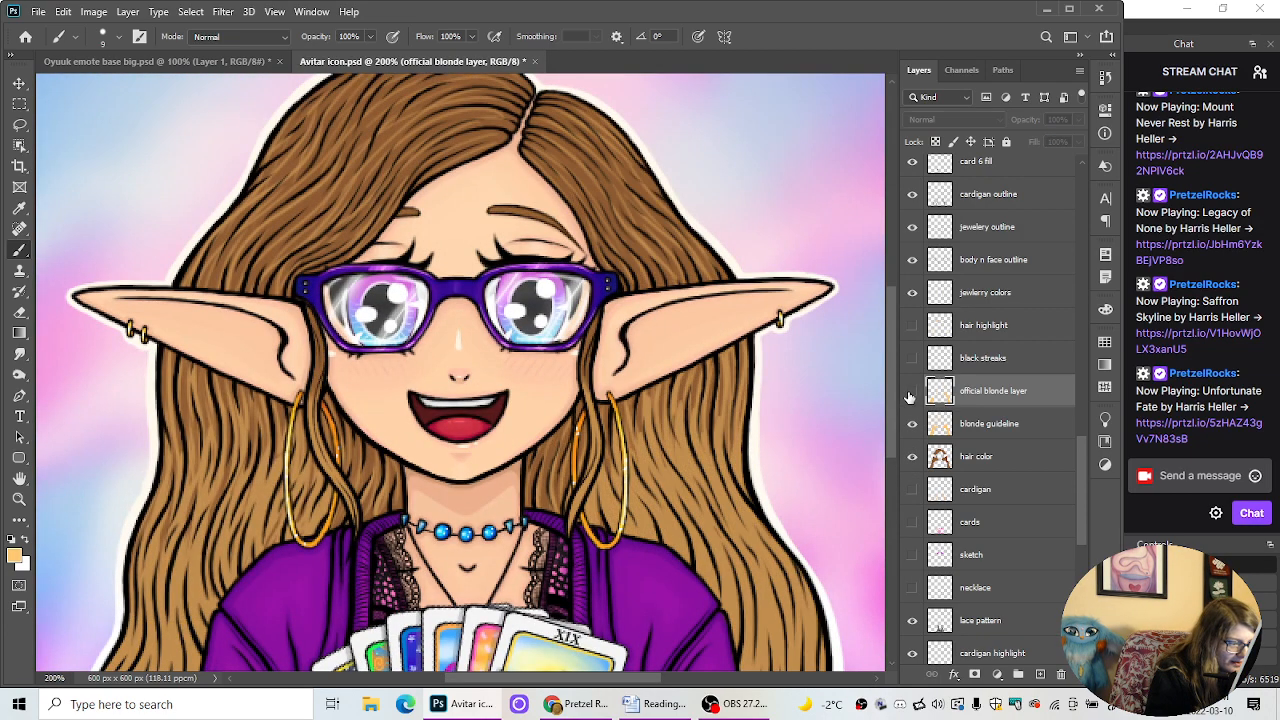
left_click(31, 305)
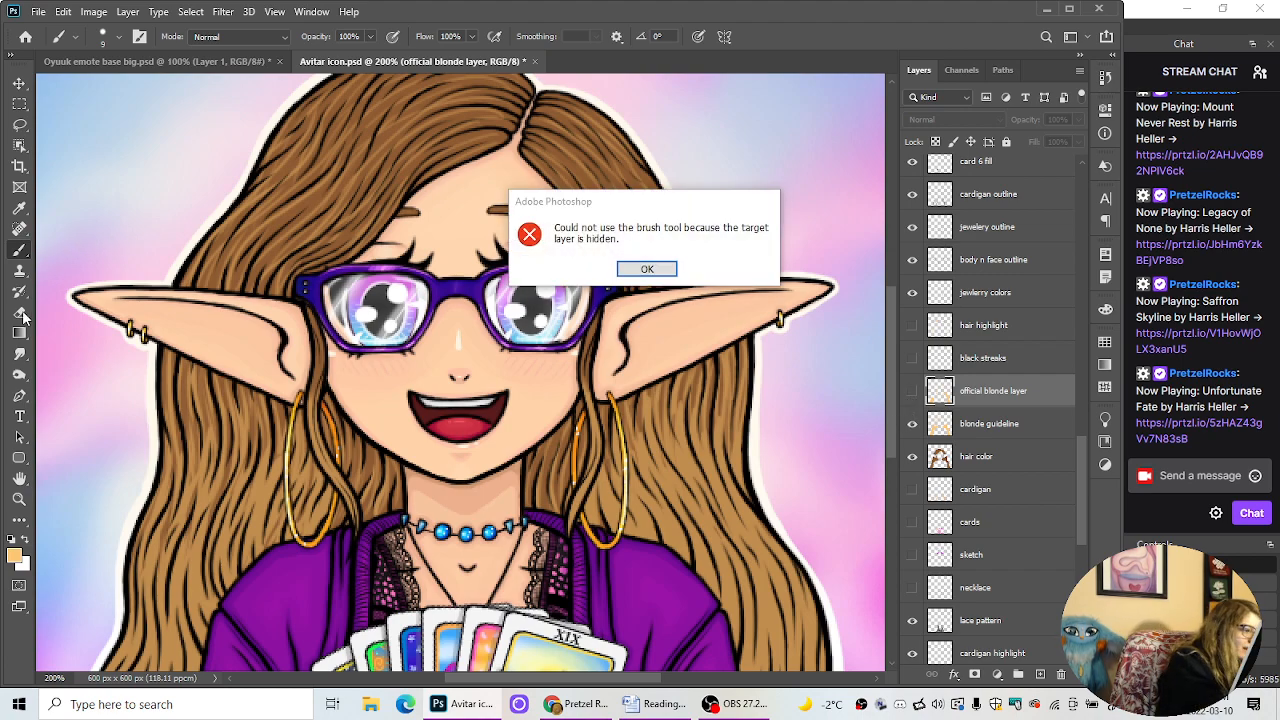
left_click(648, 266)
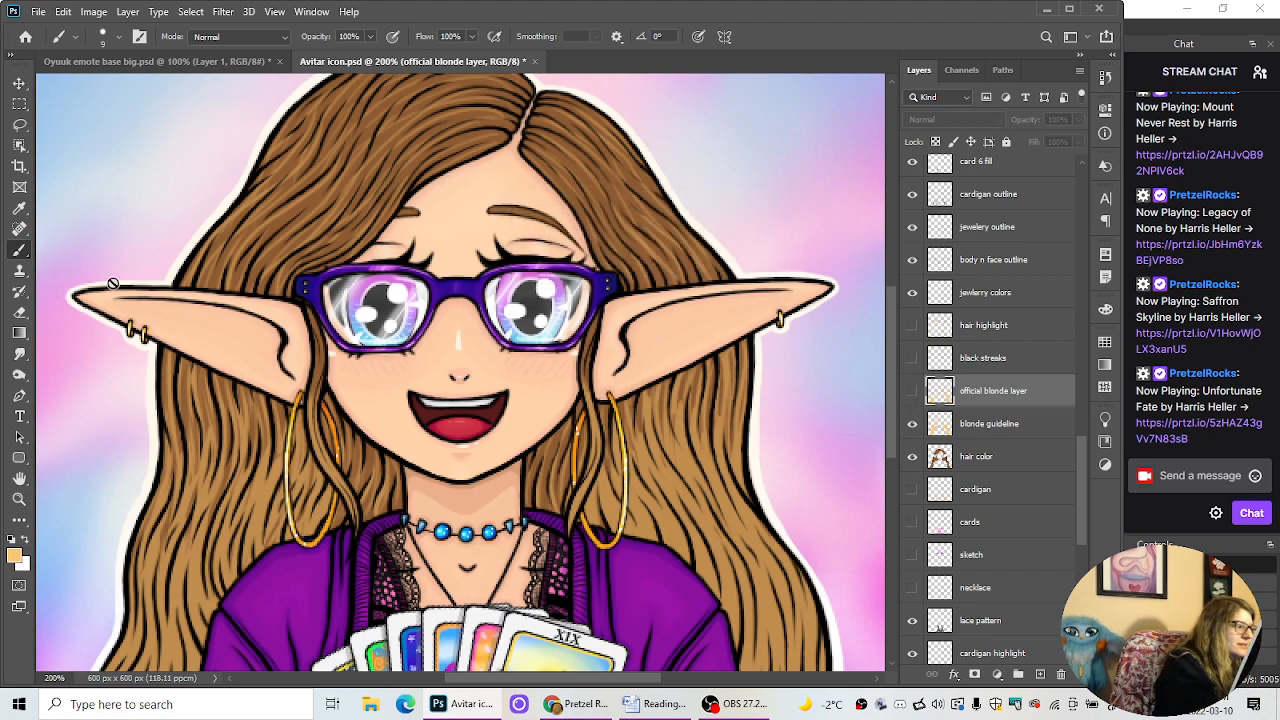
left_click(1000, 428)
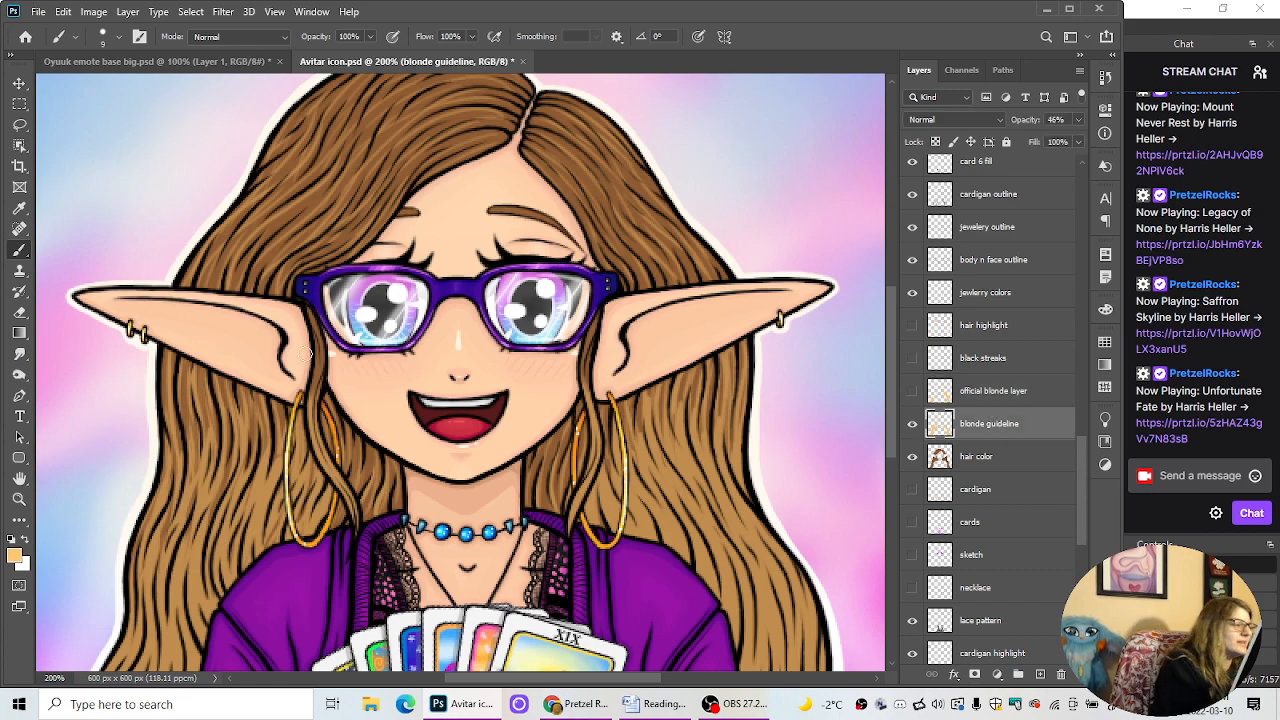
Step: Thin out the blonde guideline with the 15-pixel Eraser over the right-hand hair below the ear, from the hoop earring to the hair's outer edge
left_click(26, 314)
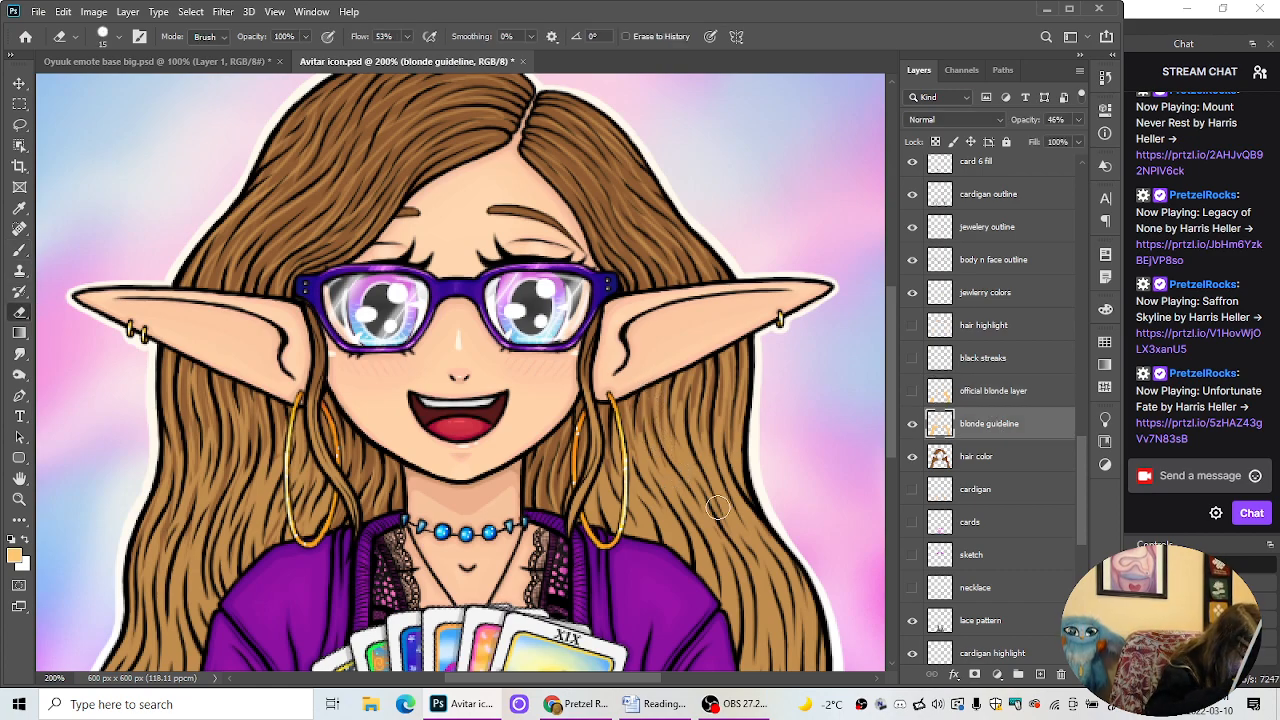
left_click_drag(638, 403, 662, 485)
left_click_drag(644, 434, 688, 514)
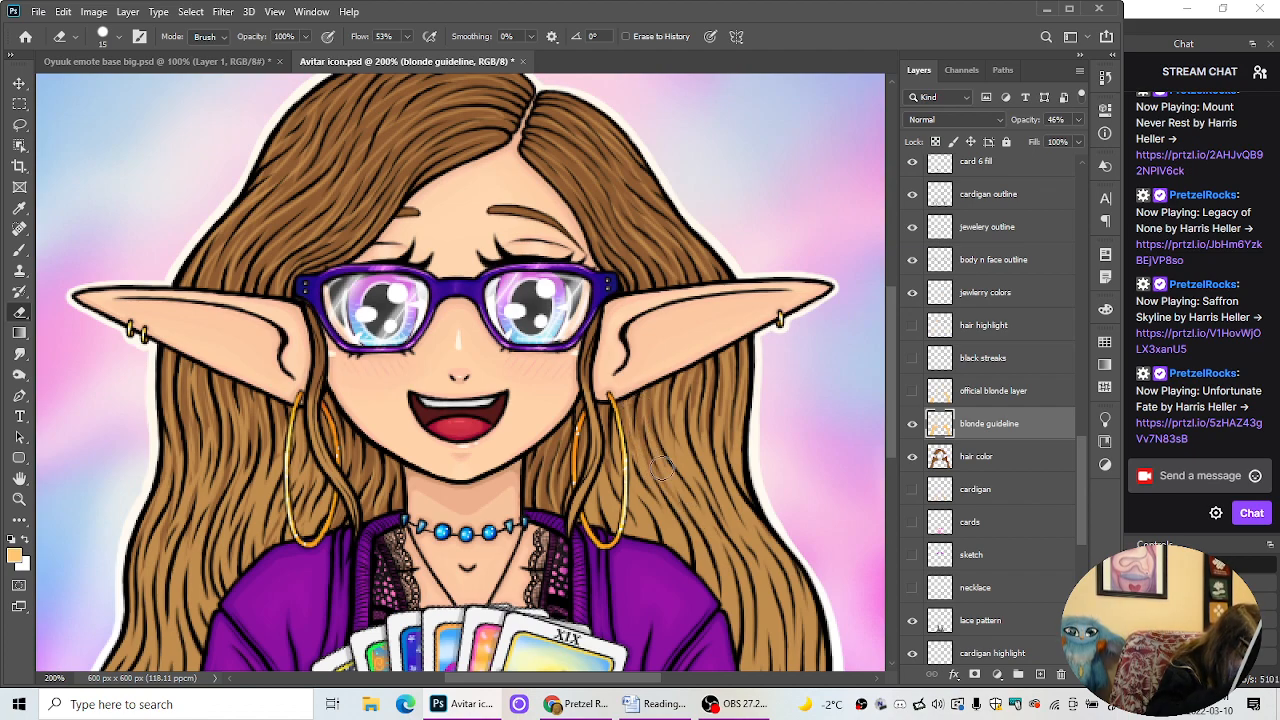
mouse_move(624, 399)
left_mouse_down()
mouse_move(634, 462)
mouse_move(665, 508)
left_mouse_up()
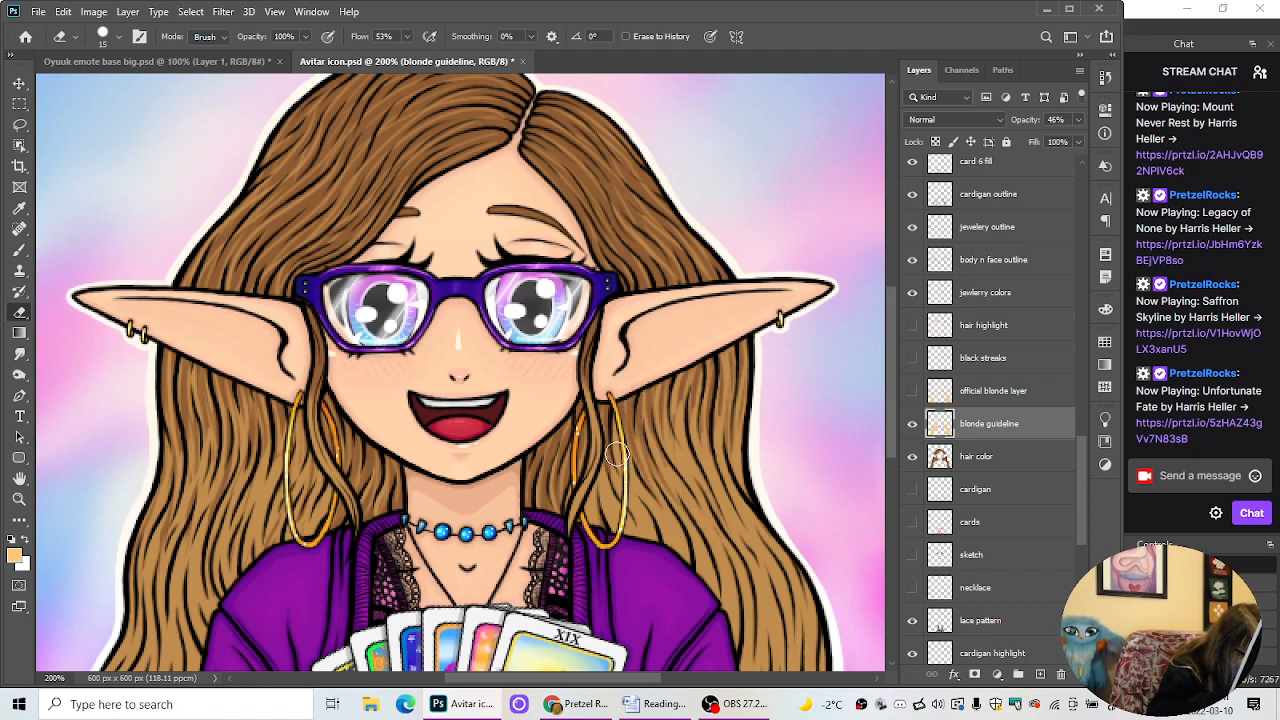
left_click_drag(616, 410, 622, 470)
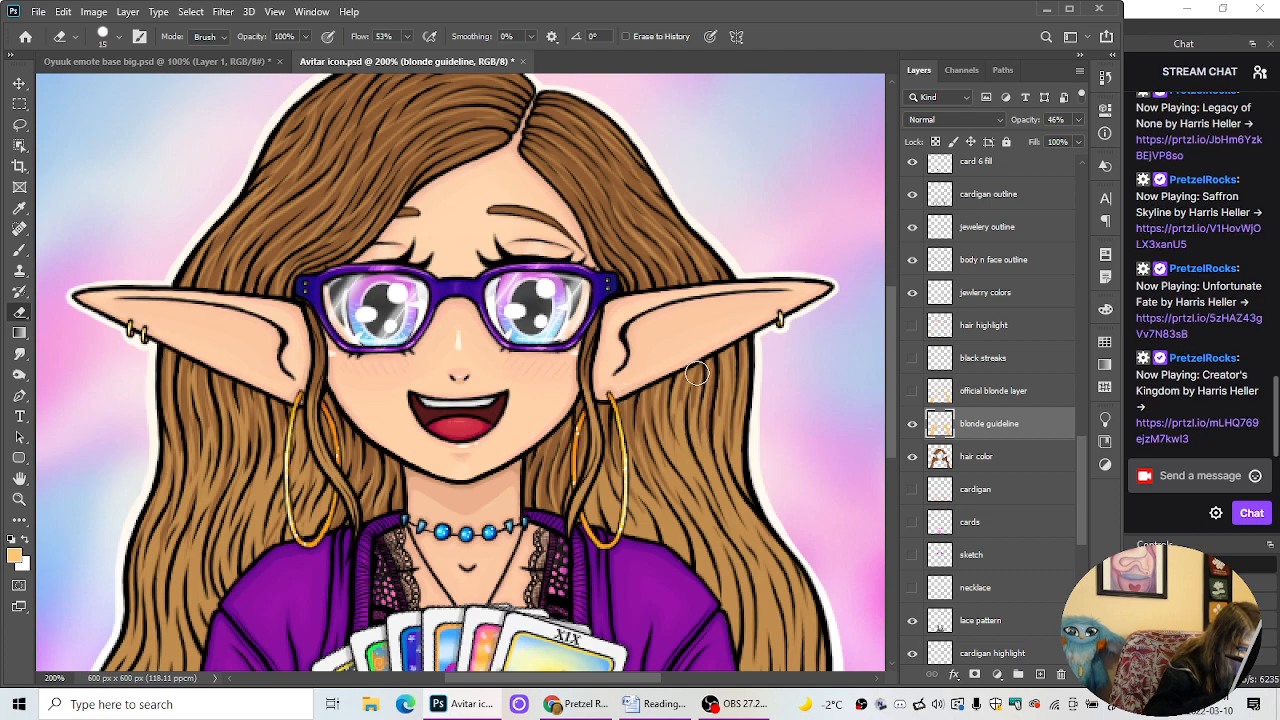
left_click_drag(698, 374, 717, 514)
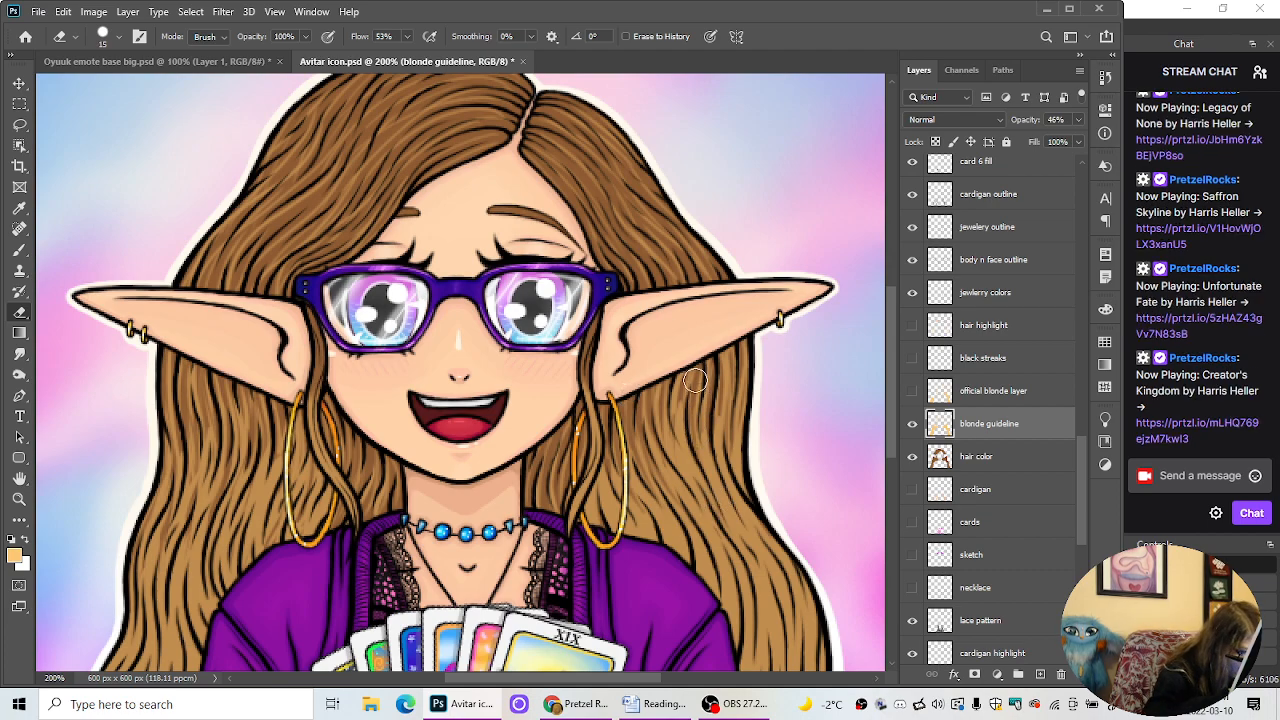
mouse_move(697, 380)
left_mouse_down()
mouse_move(715, 495)
mouse_move(676, 408)
mouse_move(685, 374)
mouse_move(698, 480)
left_mouse_up()
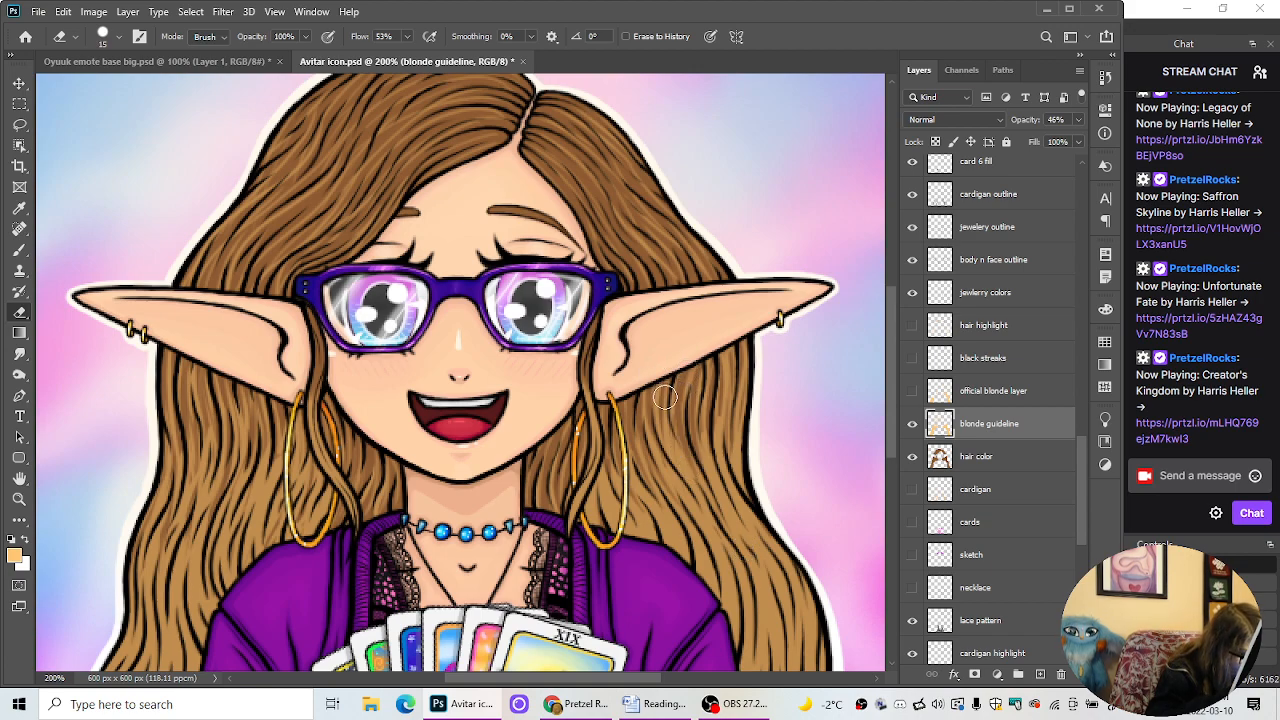
left_click_drag(666, 382, 690, 490)
mouse_move(655, 437)
left_mouse_down()
mouse_move(702, 517)
mouse_move(665, 415)
mouse_move(736, 514)
left_mouse_up()
left_click_drag(706, 365, 710, 498)
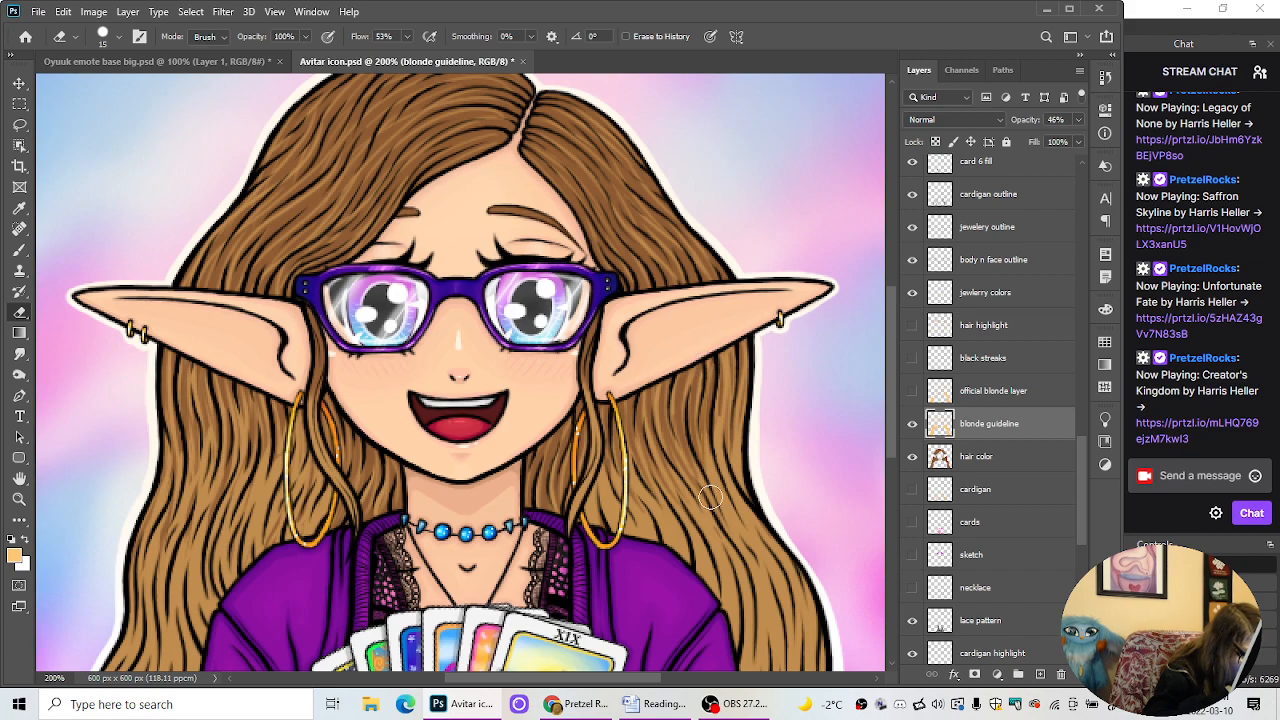
left_click_drag(720, 363, 736, 474)
mouse_move(722, 352)
left_mouse_down()
mouse_move(718, 450)
mouse_move(739, 483)
left_mouse_up()
left_click_drag(740, 347, 736, 476)
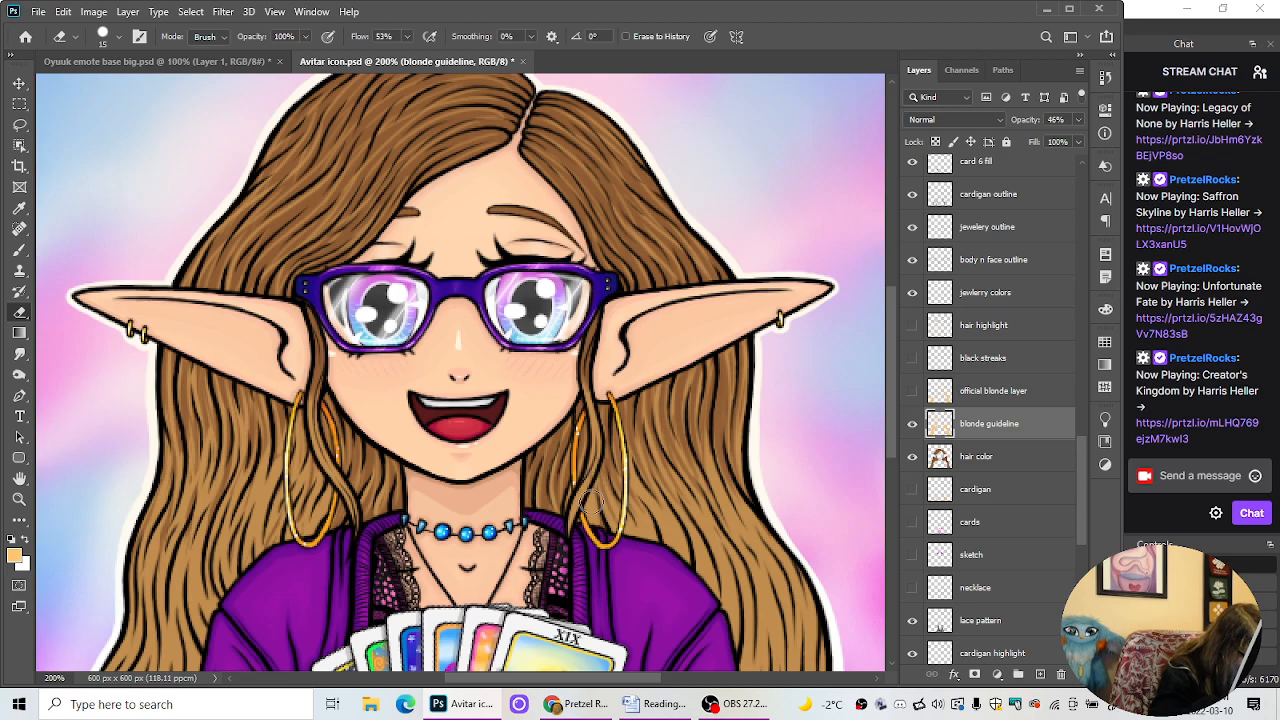
left_click_drag(592, 501, 600, 530)
Step: Compare the official blonde layer with the blonde guideline shown and hidden, leaving only the guideline visible
key("ctrl+plus")
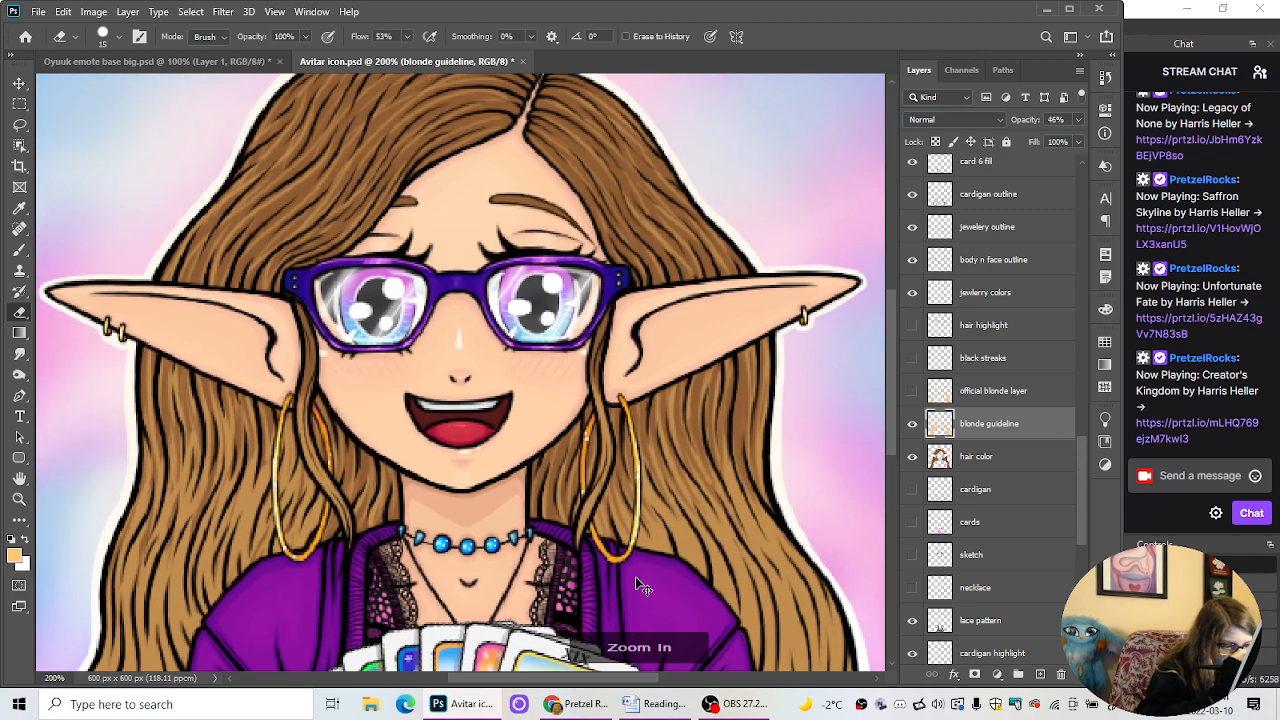
key("ctrl+minus")
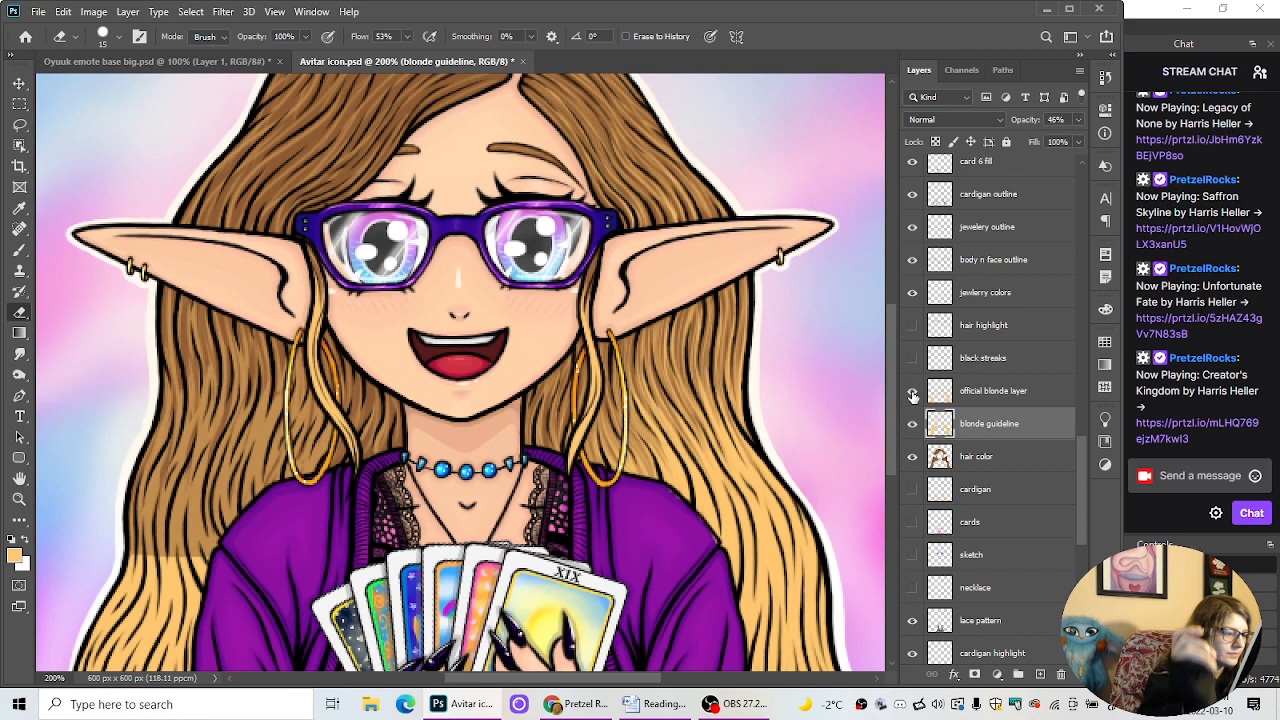
key("ctrl+minus")
key("ctrl+plus")
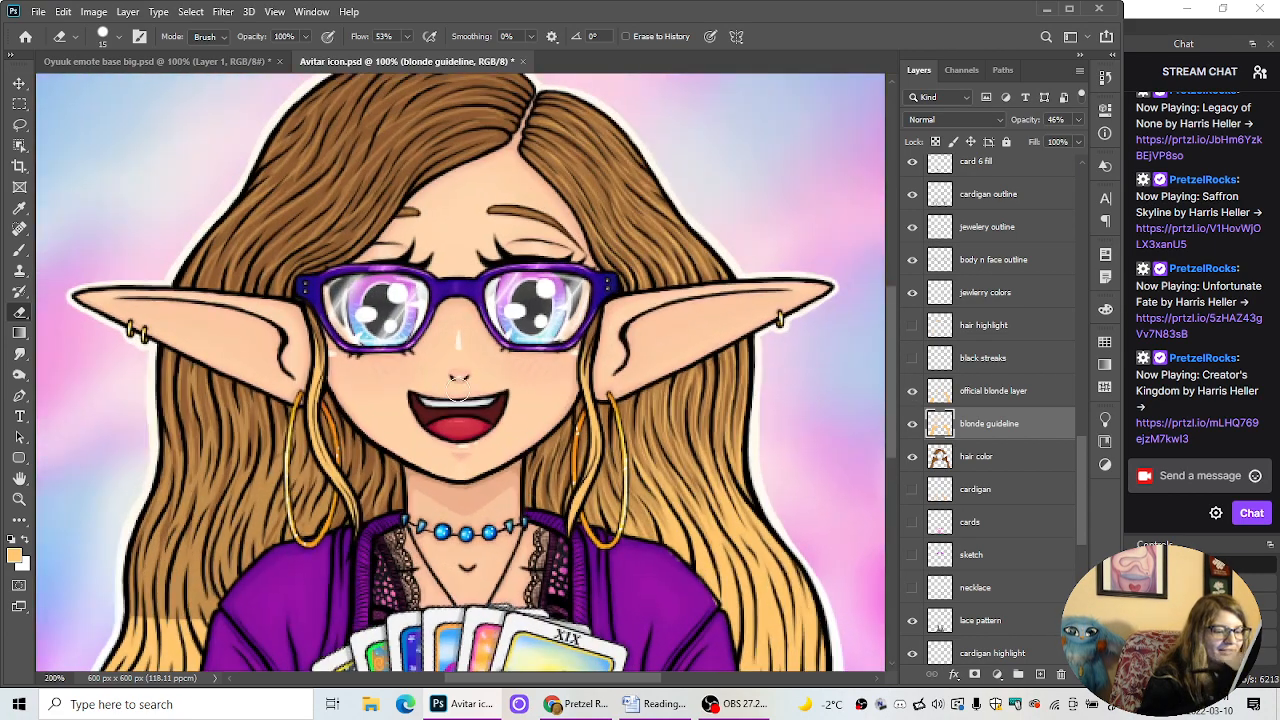
left_click(912, 425)
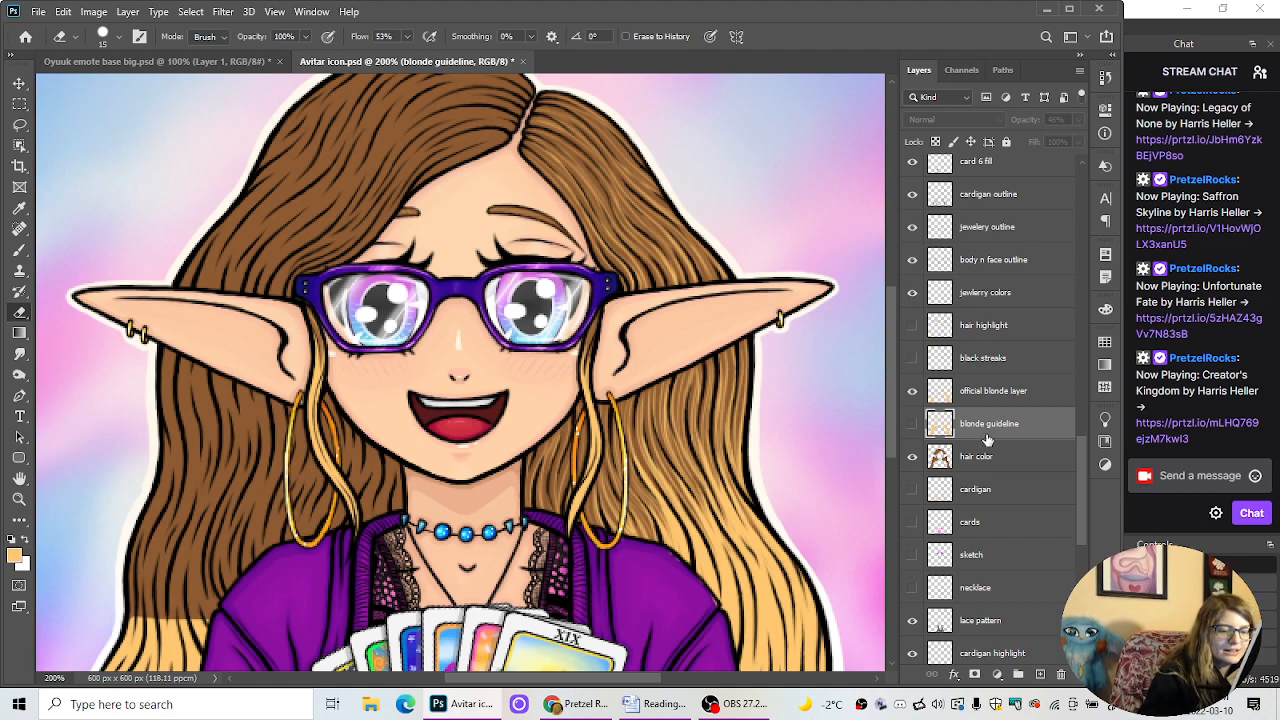
left_click(912, 425)
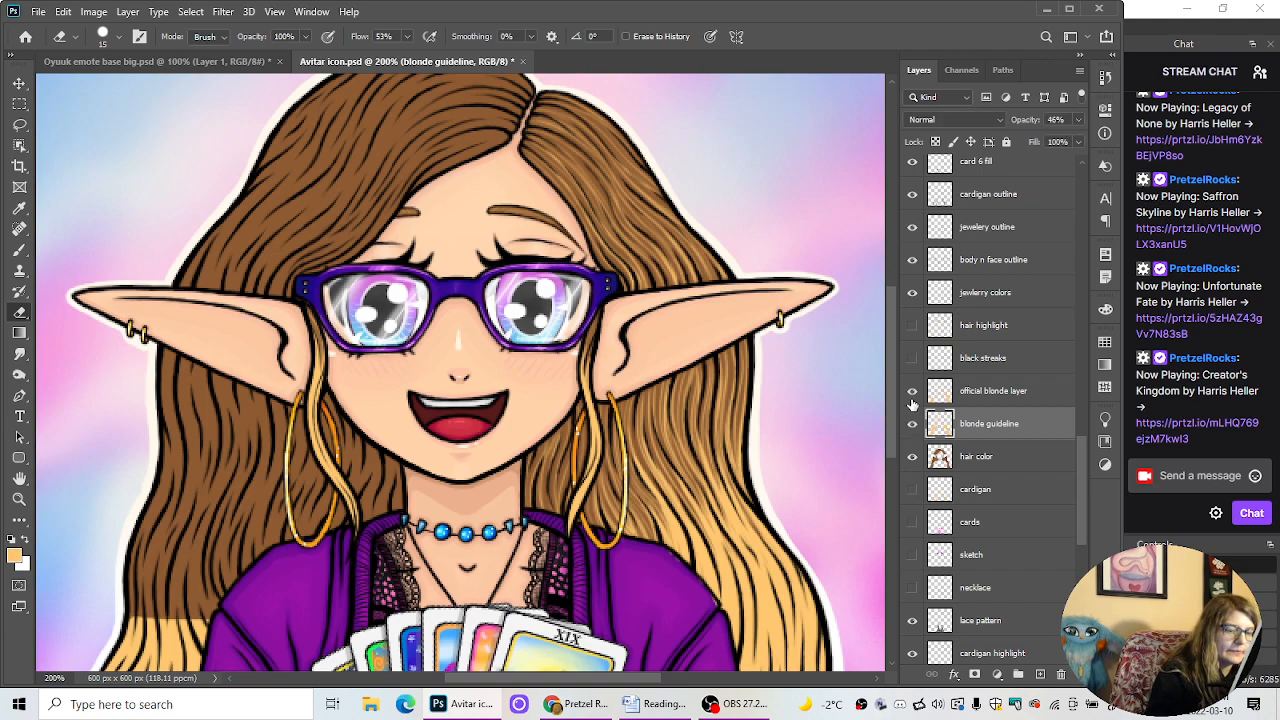
left_click(912, 391)
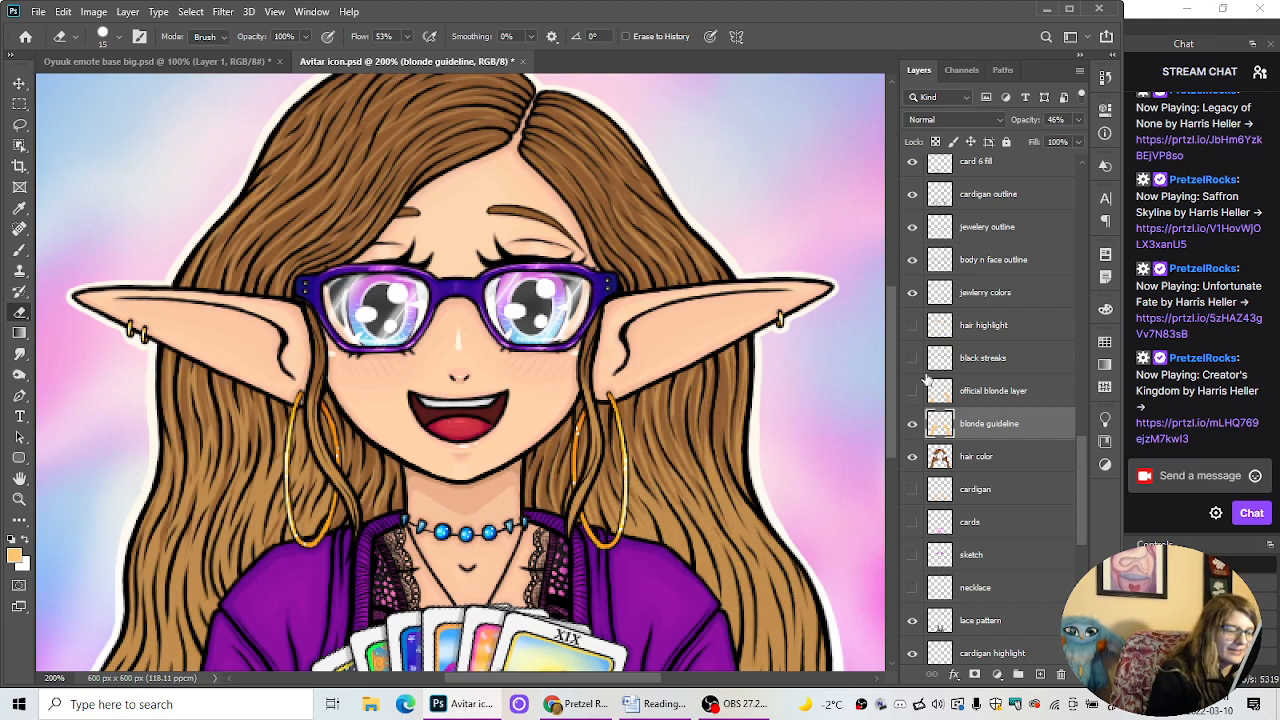
Step: Examine the hair on the crown, and compare the whole avatar with the official blonde layer alternately shown and hidden
left_click_drag(885, 373, 793, 258)
scroll(849, 337, "up", 3)
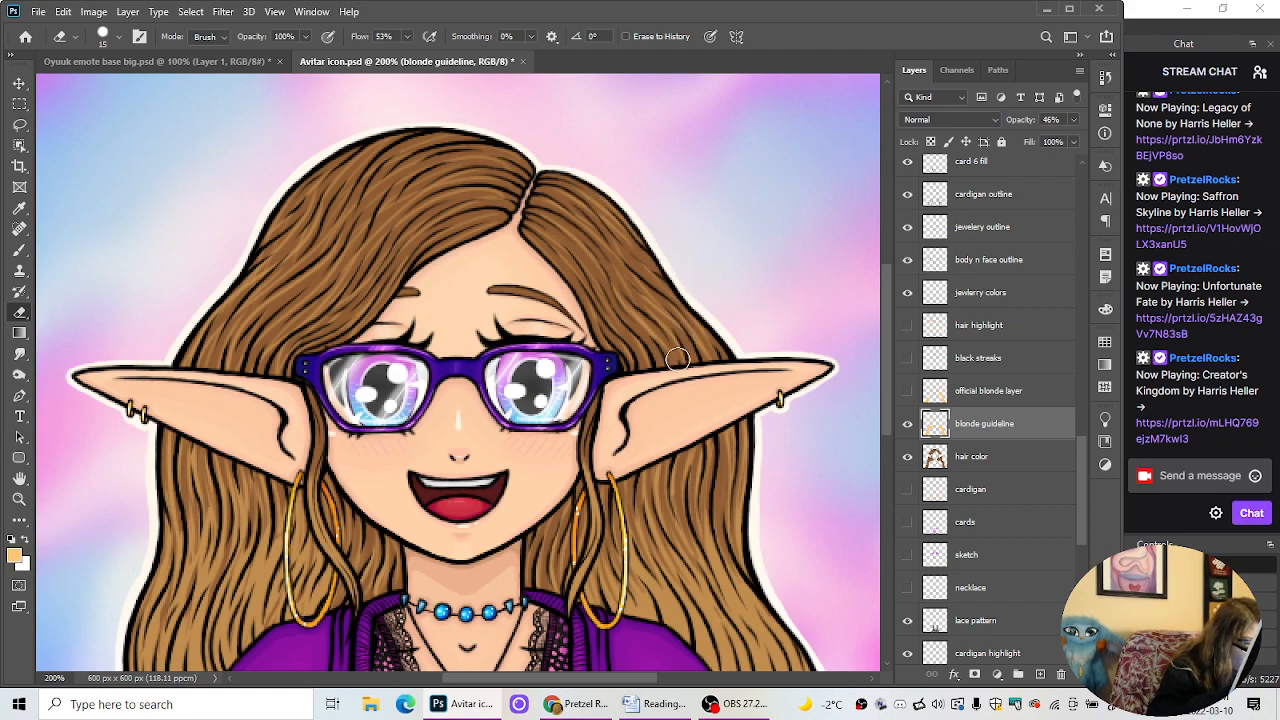
key("ctrl+1")
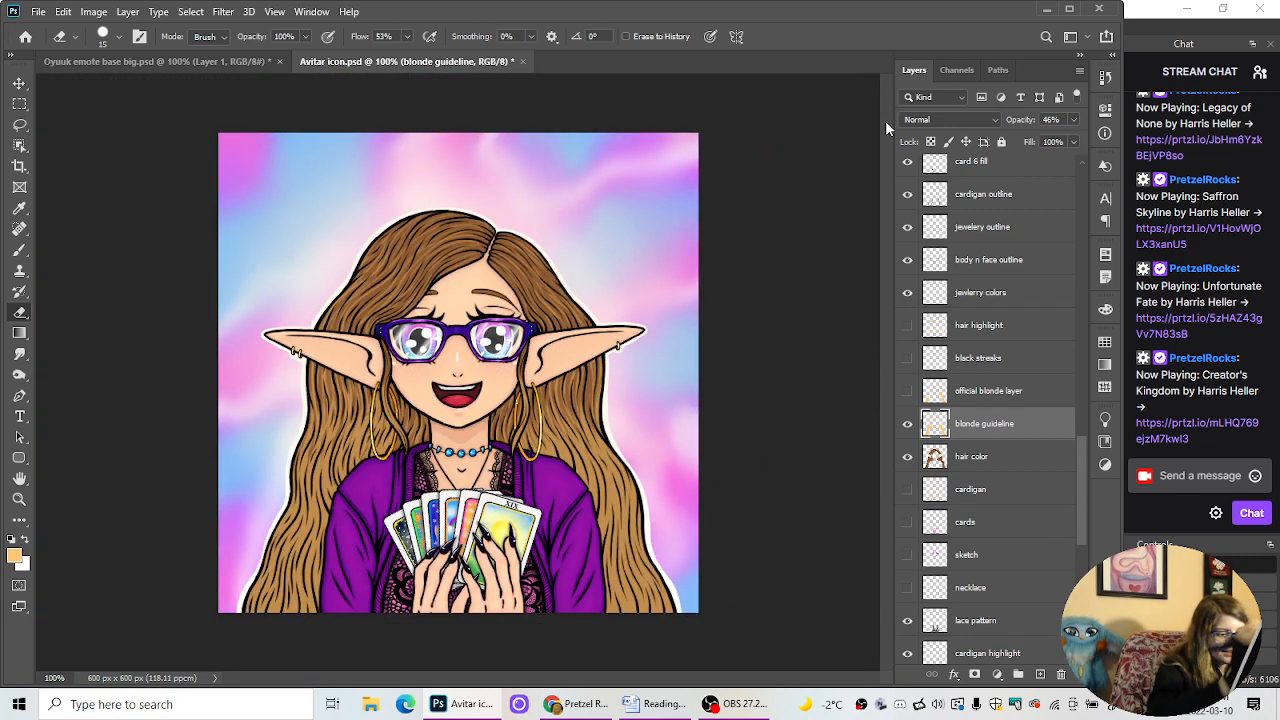
left_click(907, 391)
left_click(908, 391)
left_click(908, 391)
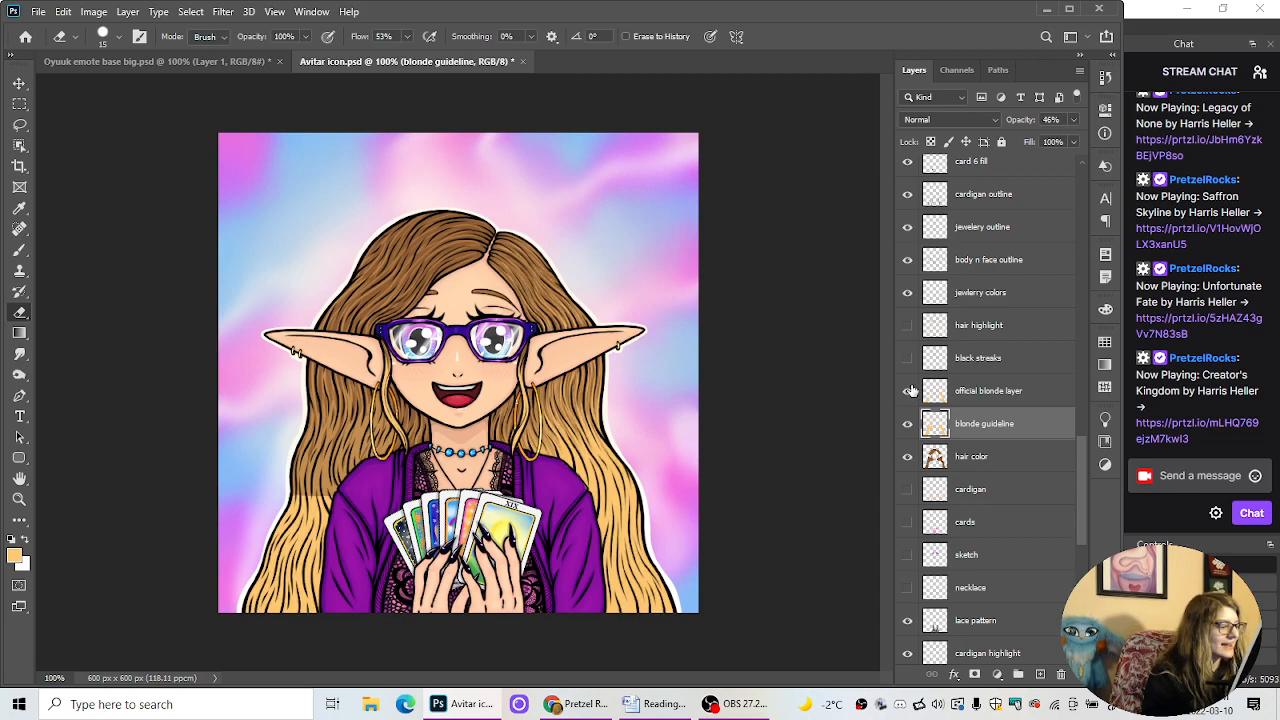
left_click(908, 391)
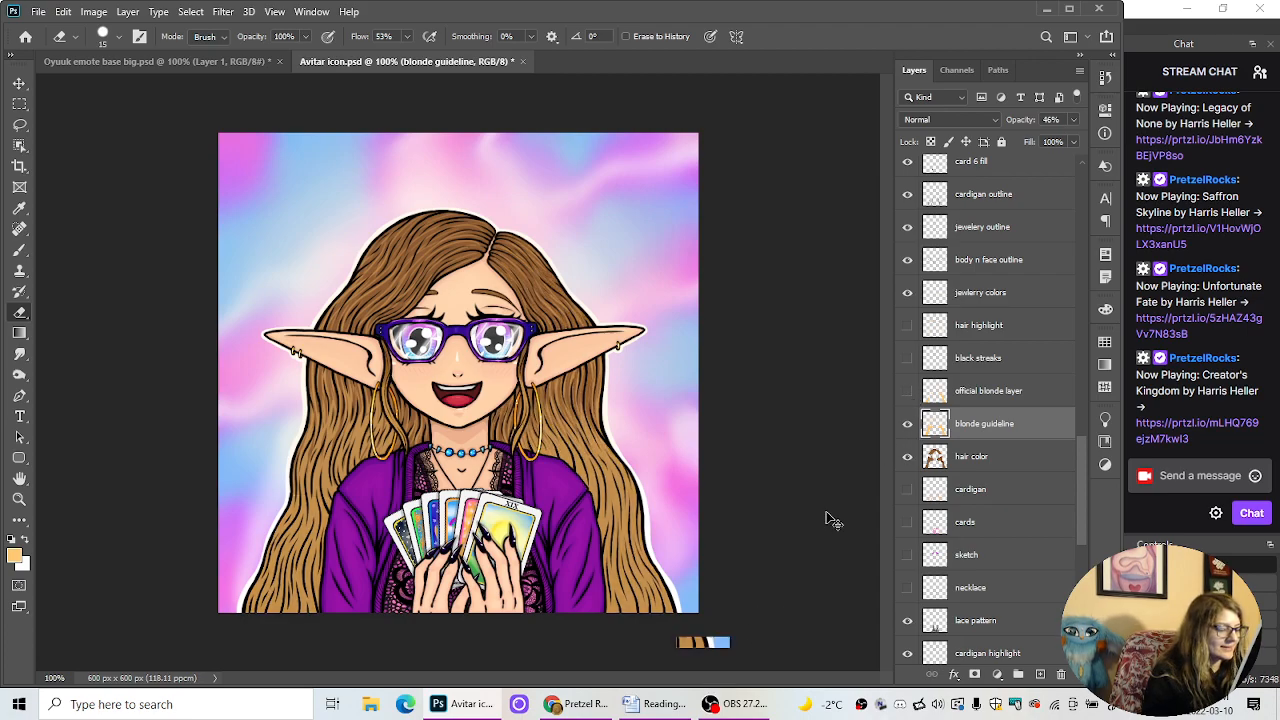
Step: Switch to OBS to check the live stream, and return to the avatar in Photoshop
key("ctrl+plus")
left_click_drag(629, 684, 560, 684)
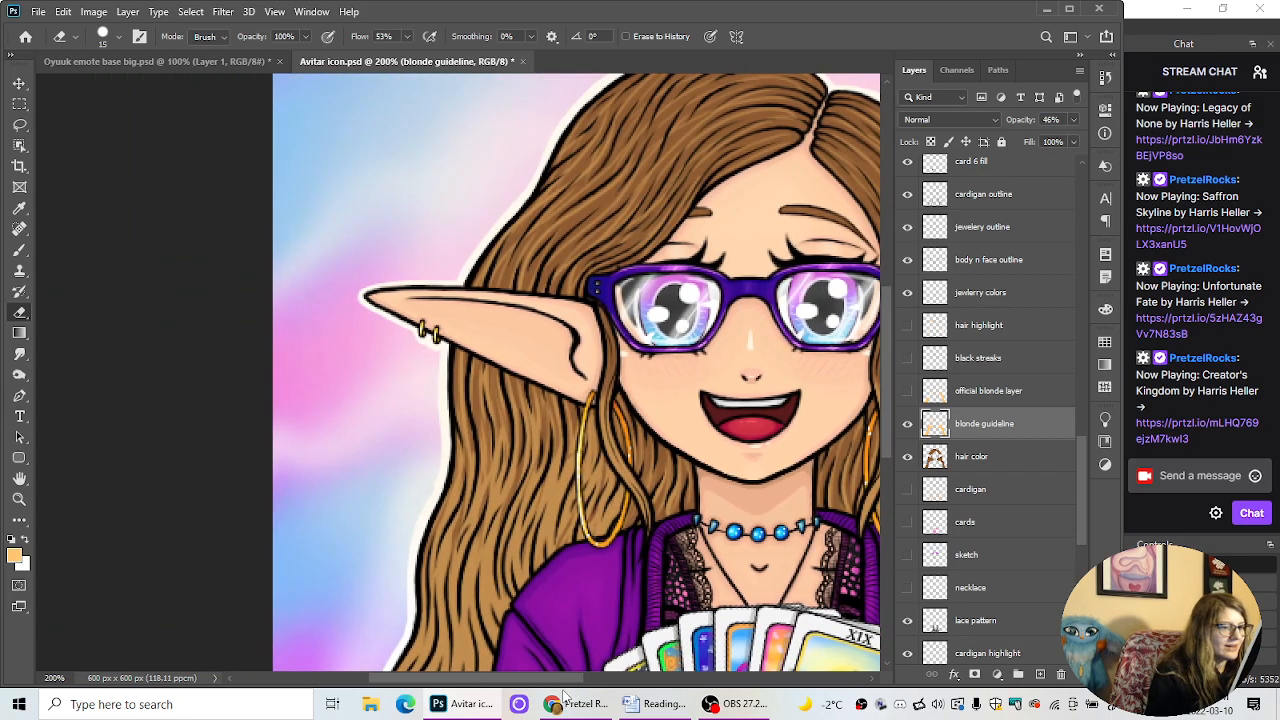
left_click(733, 704)
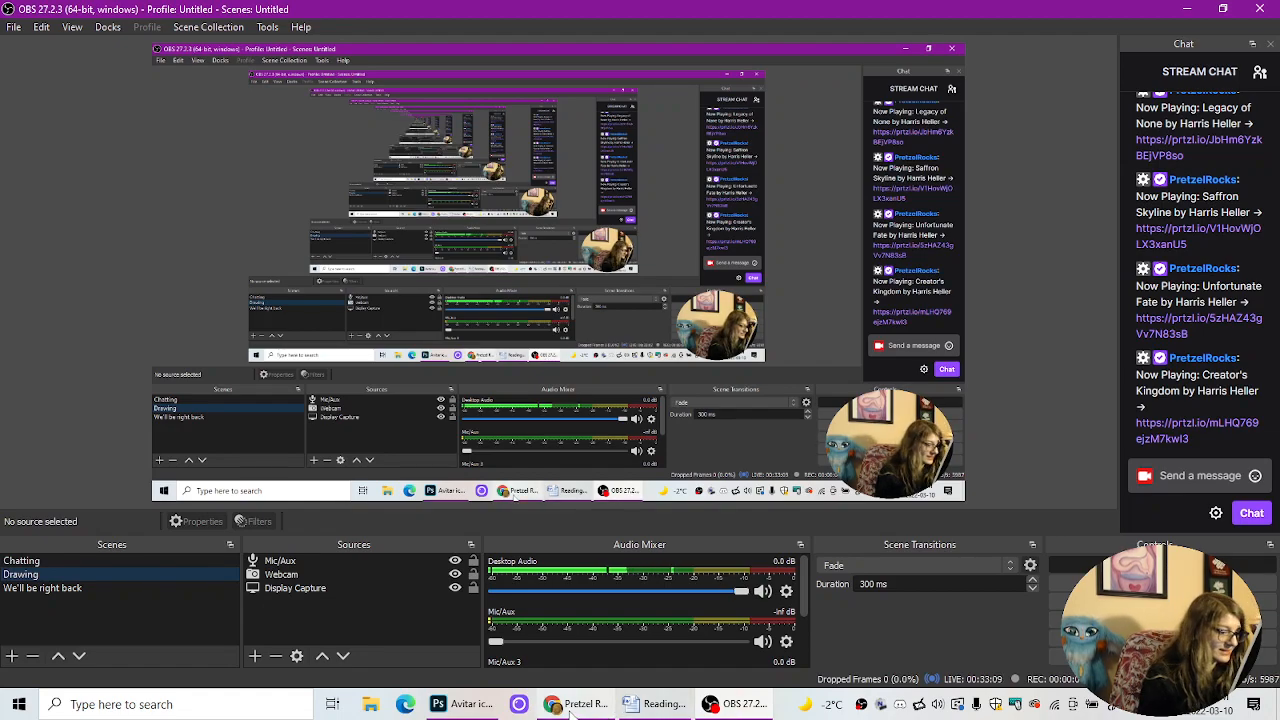
mouse_move(572, 708)
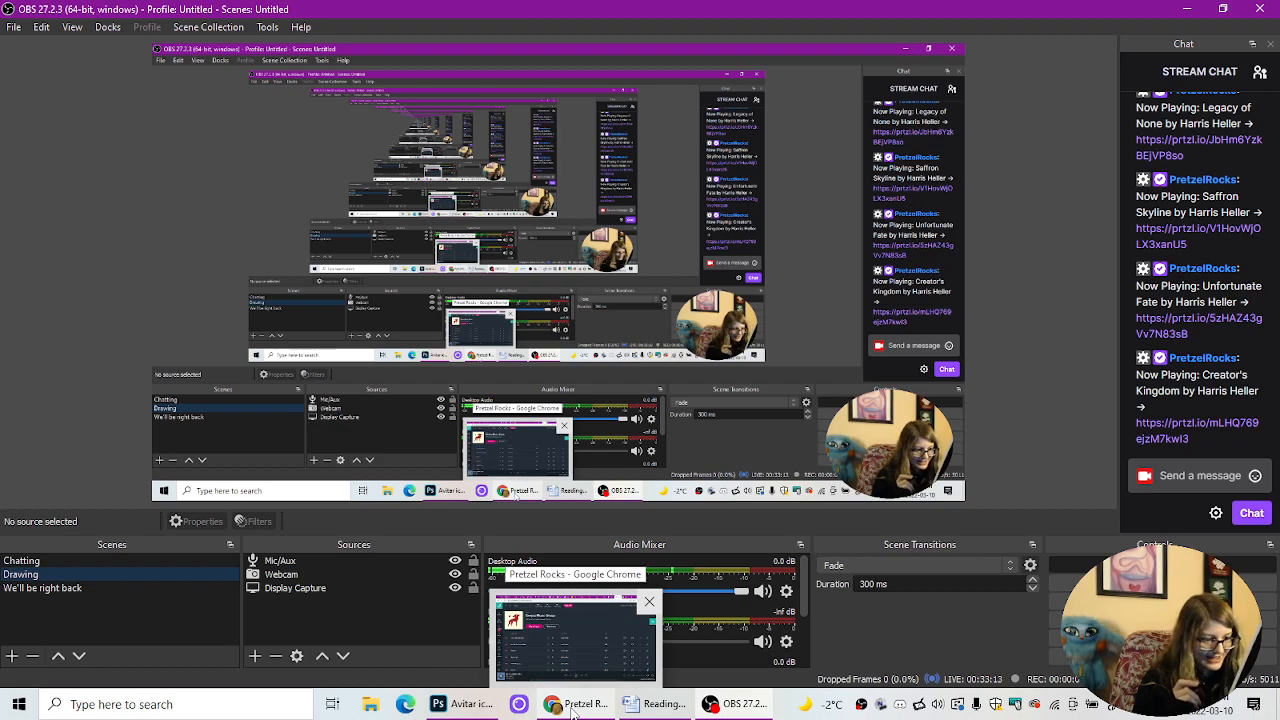
left_click(462, 708)
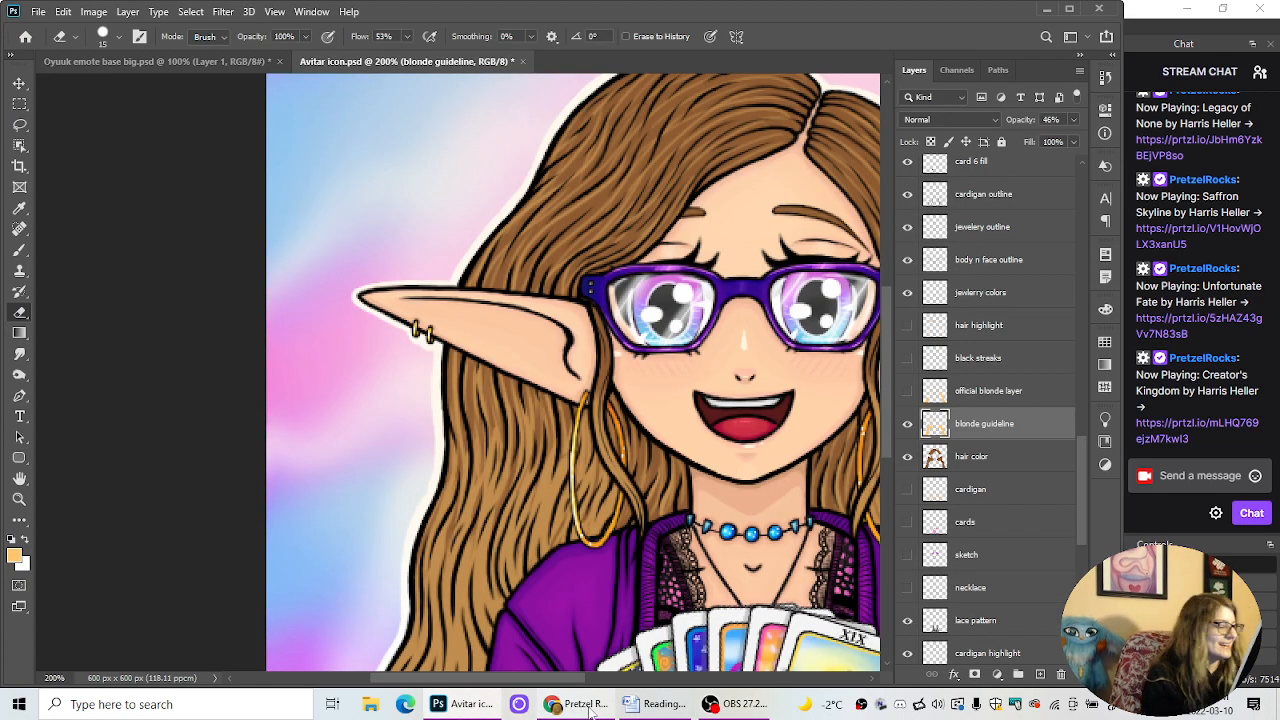
Step: Examine the guideline blending on the left-hand hair around the hoop earring, both close up and across the whole avatar
key("ctrl+plus")
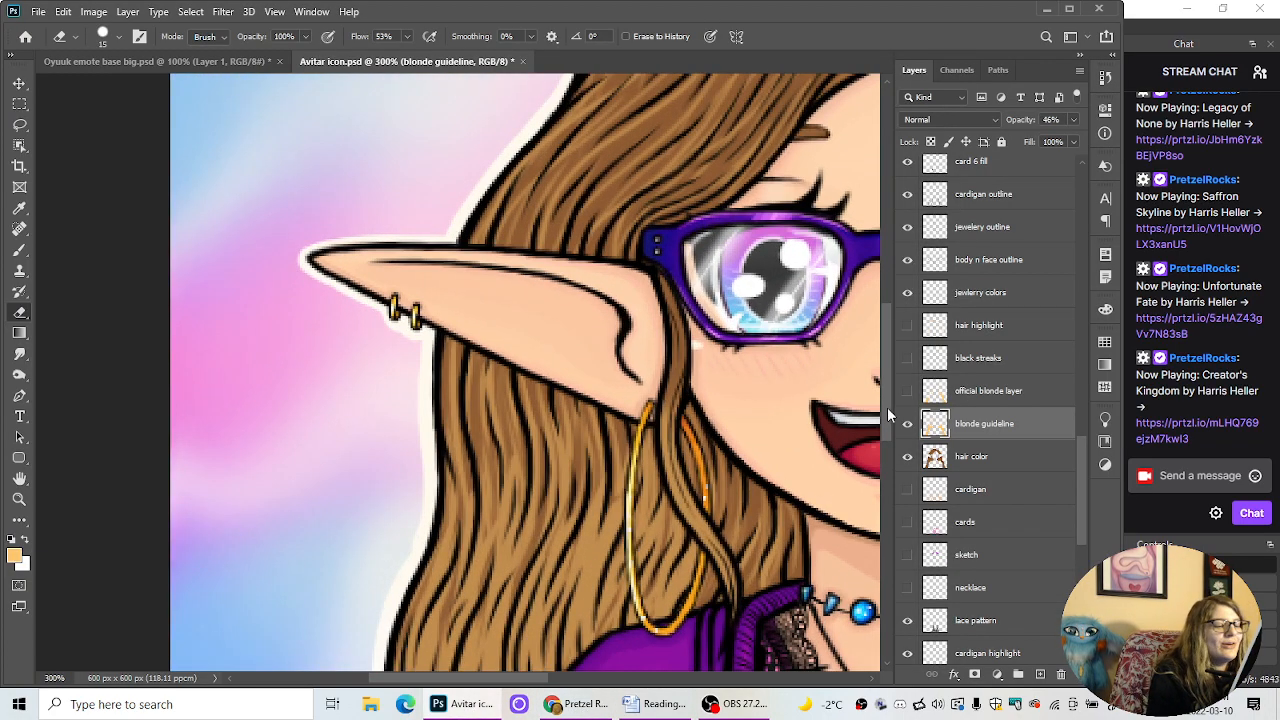
scroll(886, 420, "down", 3)
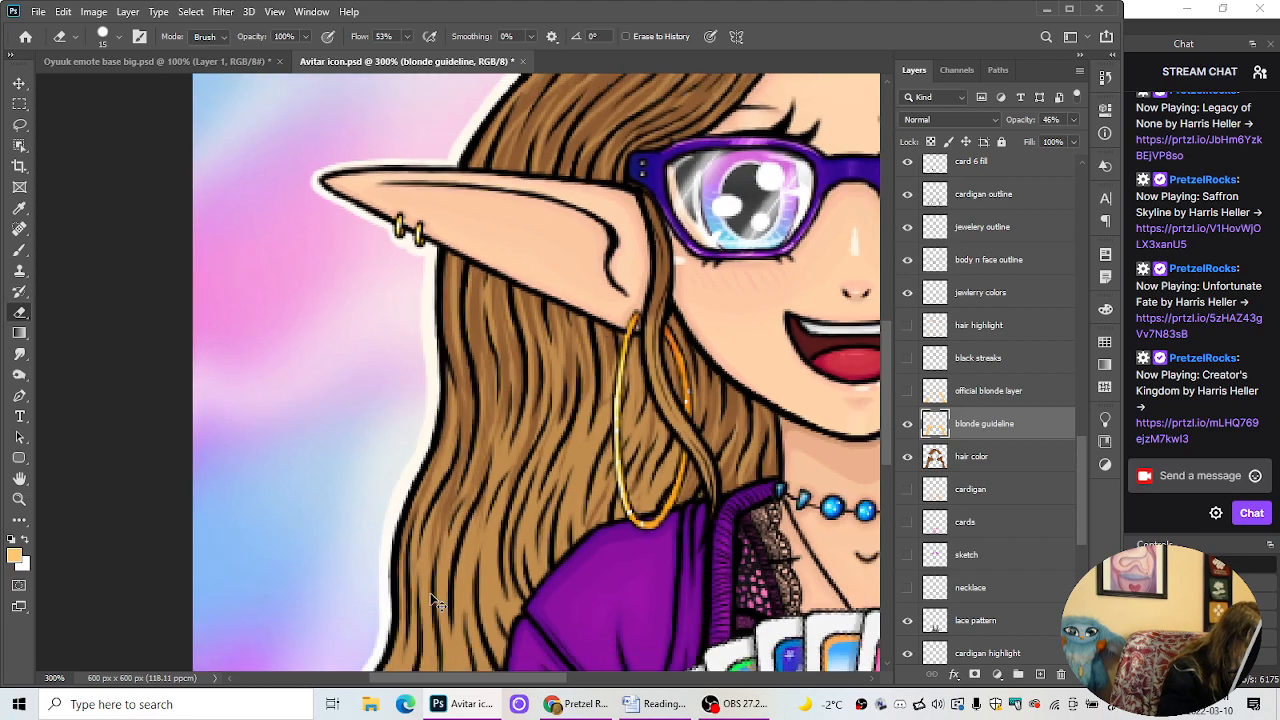
key("ctrl+minus")
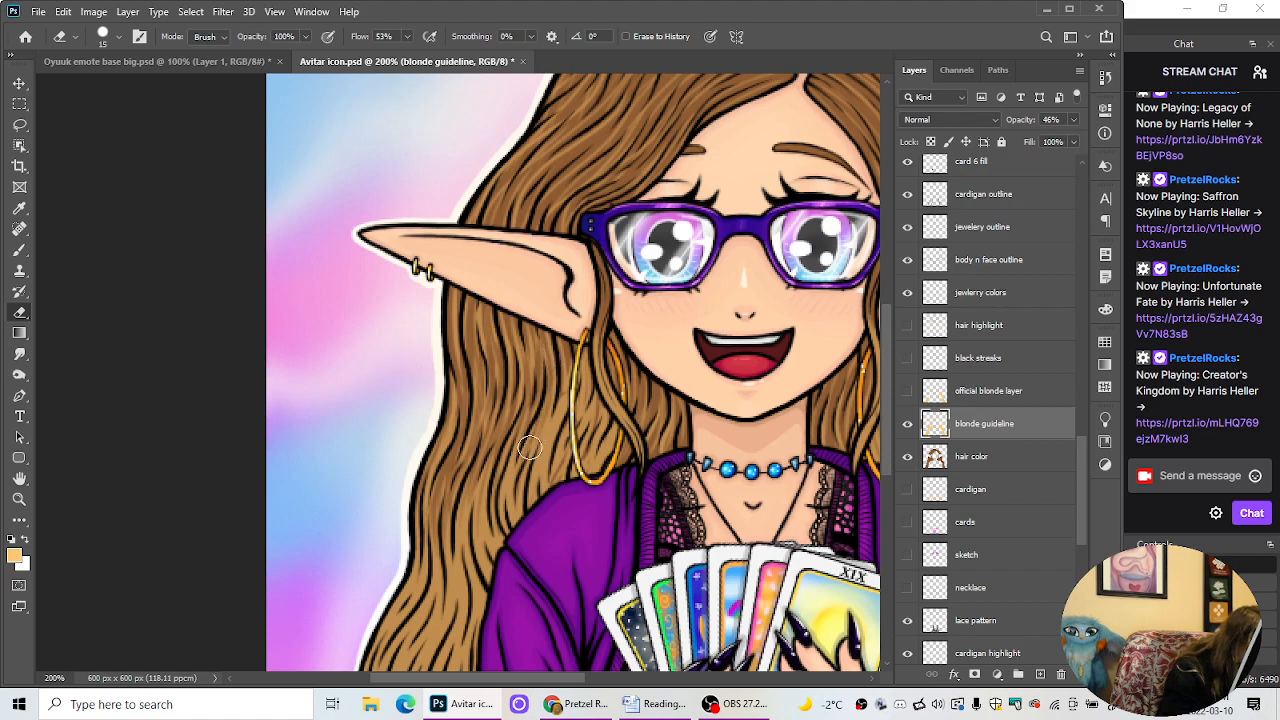
key("ctrl+minus")
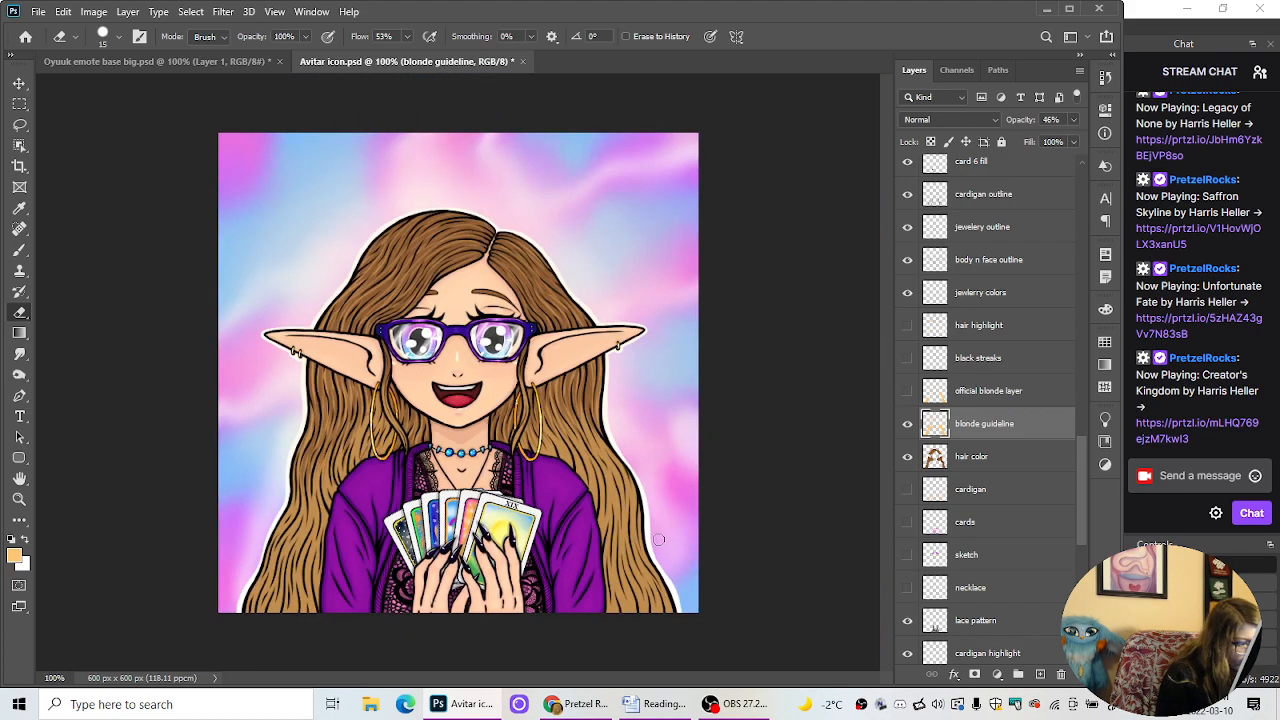
key("ctrl+plus")
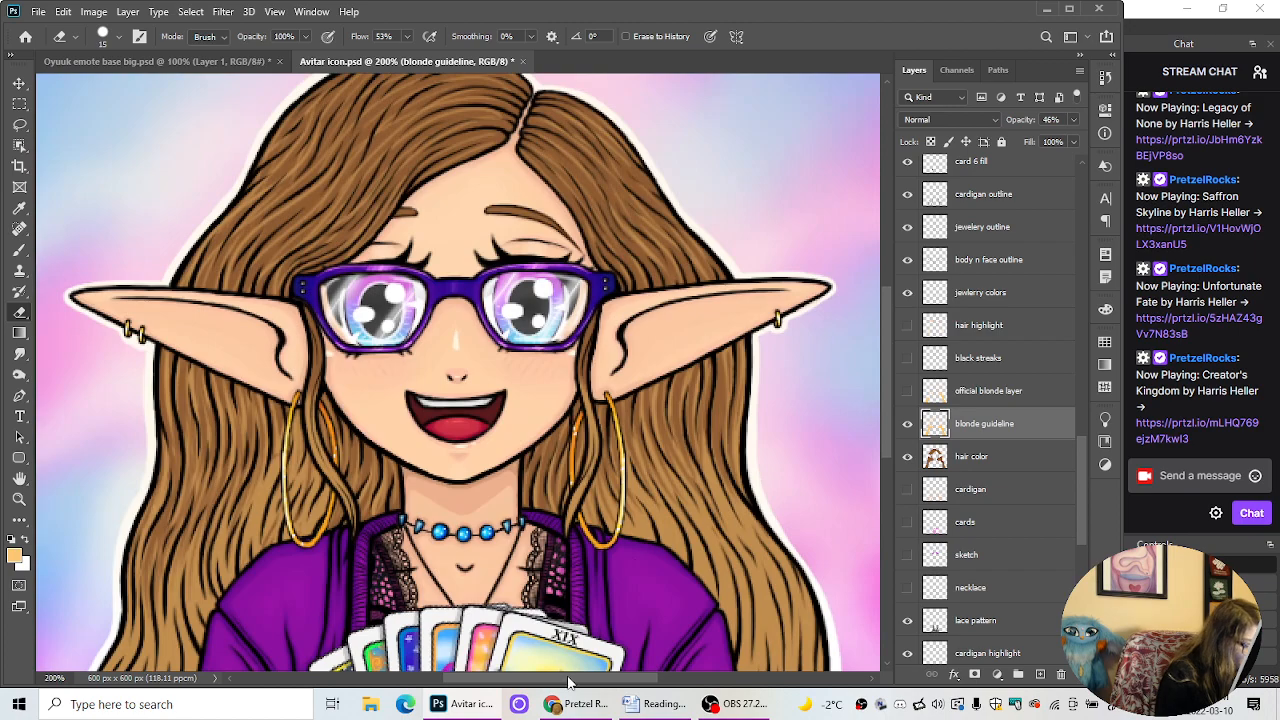
left_click_drag(568, 678, 538, 678)
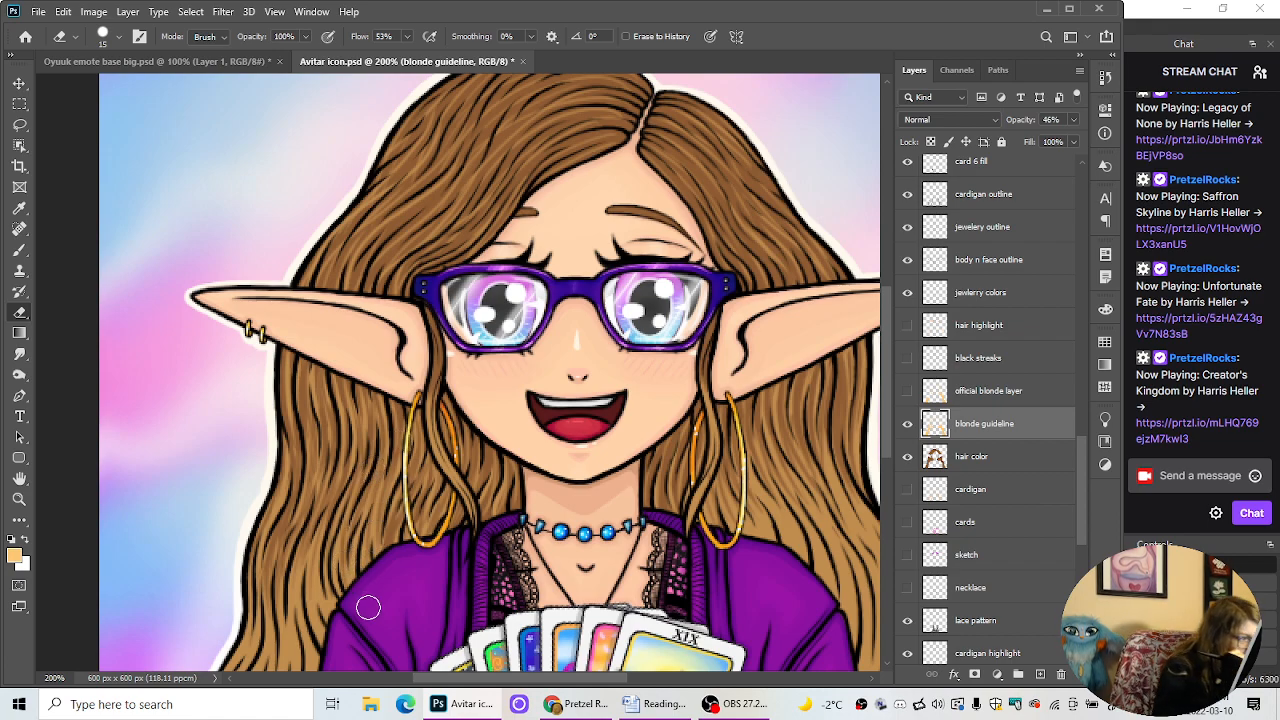
Step: Check the whole avatar with the official blonde layer briefly shown over the guideline, and inspect the hair up to the crown
scroll(888, 400, "down", 5)
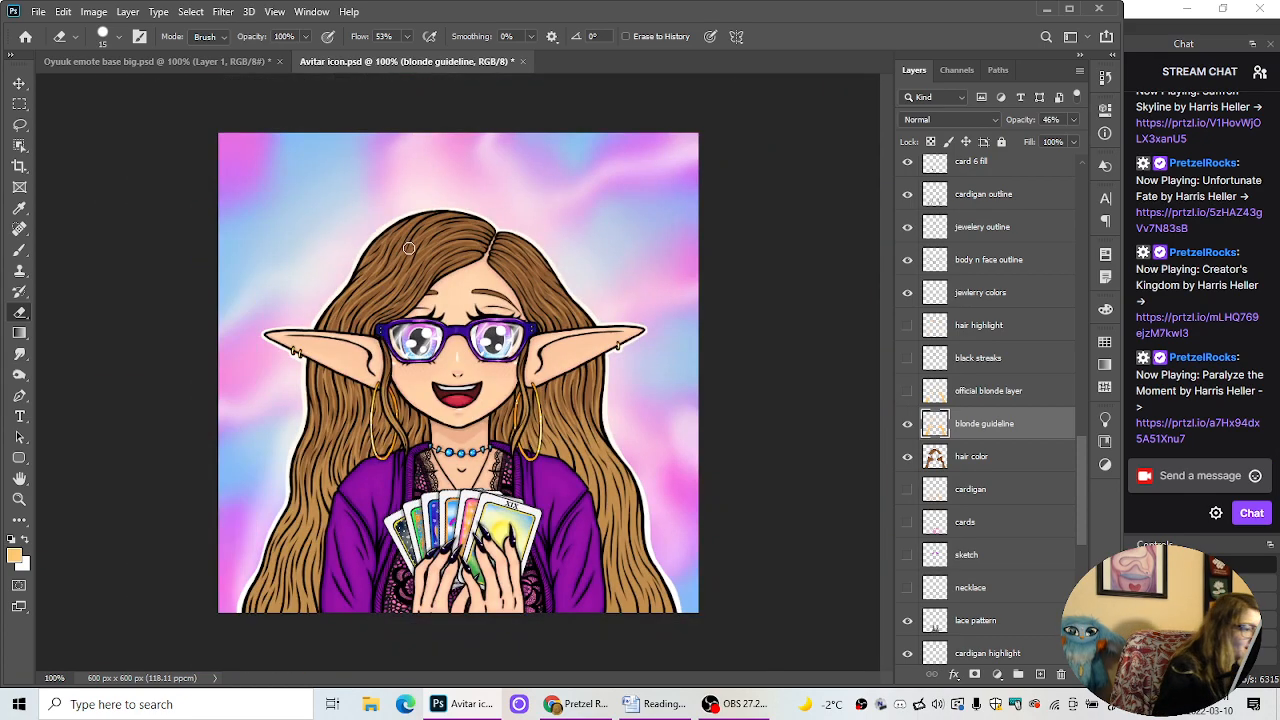
left_click(907, 392)
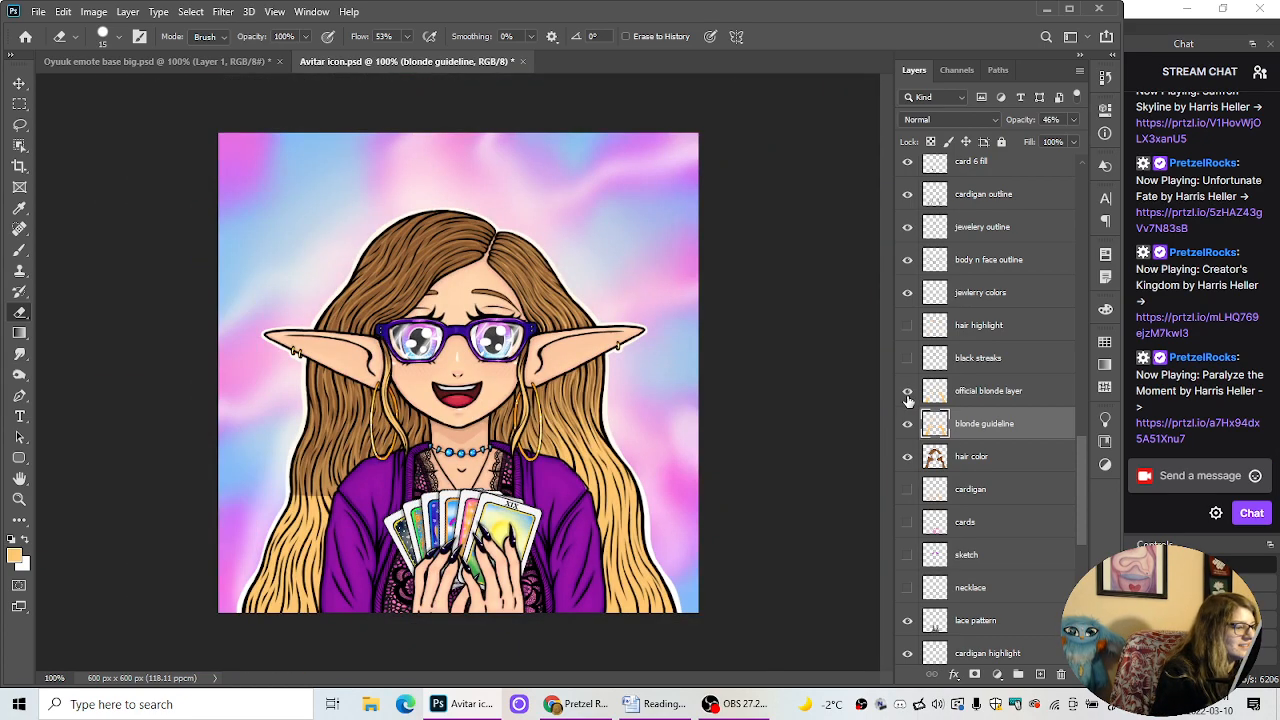
left_click(907, 392)
scroll(888, 449, "up", 5)
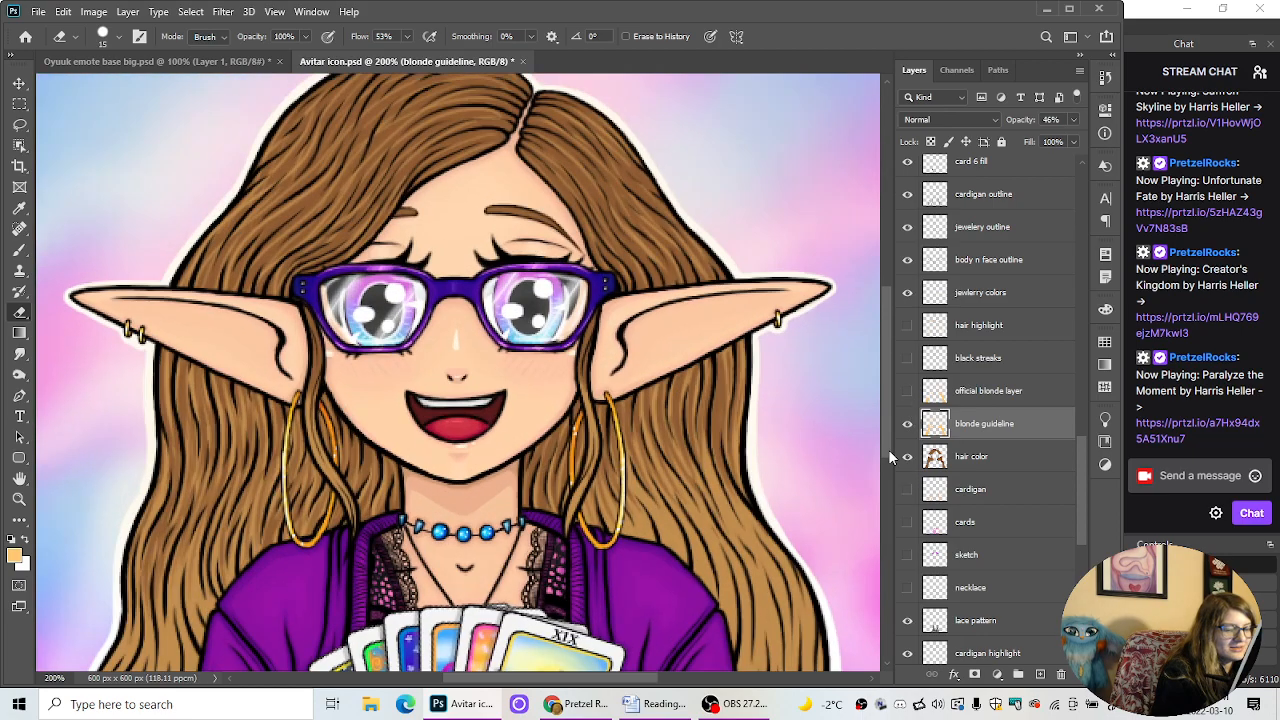
scroll(795, 320, "up", 3)
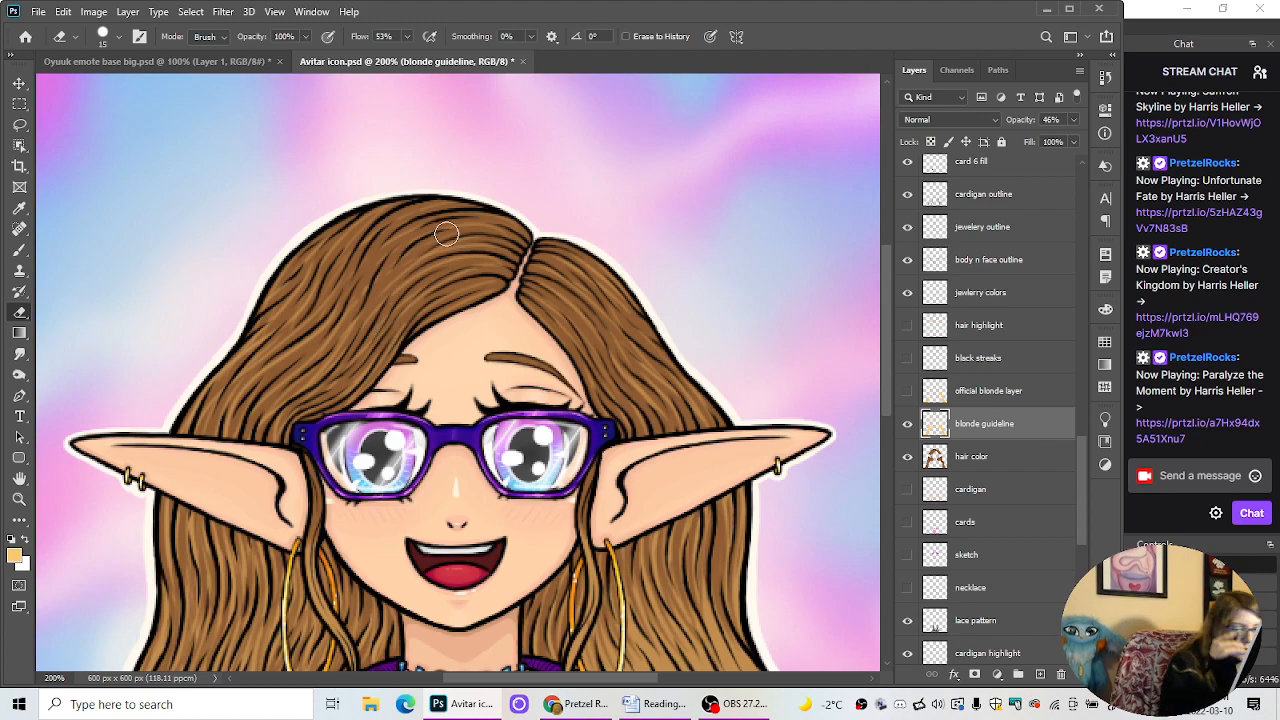
Step: Show the official blonde layer, make it the active layer, and switch to the Brush tool
left_click(907, 391)
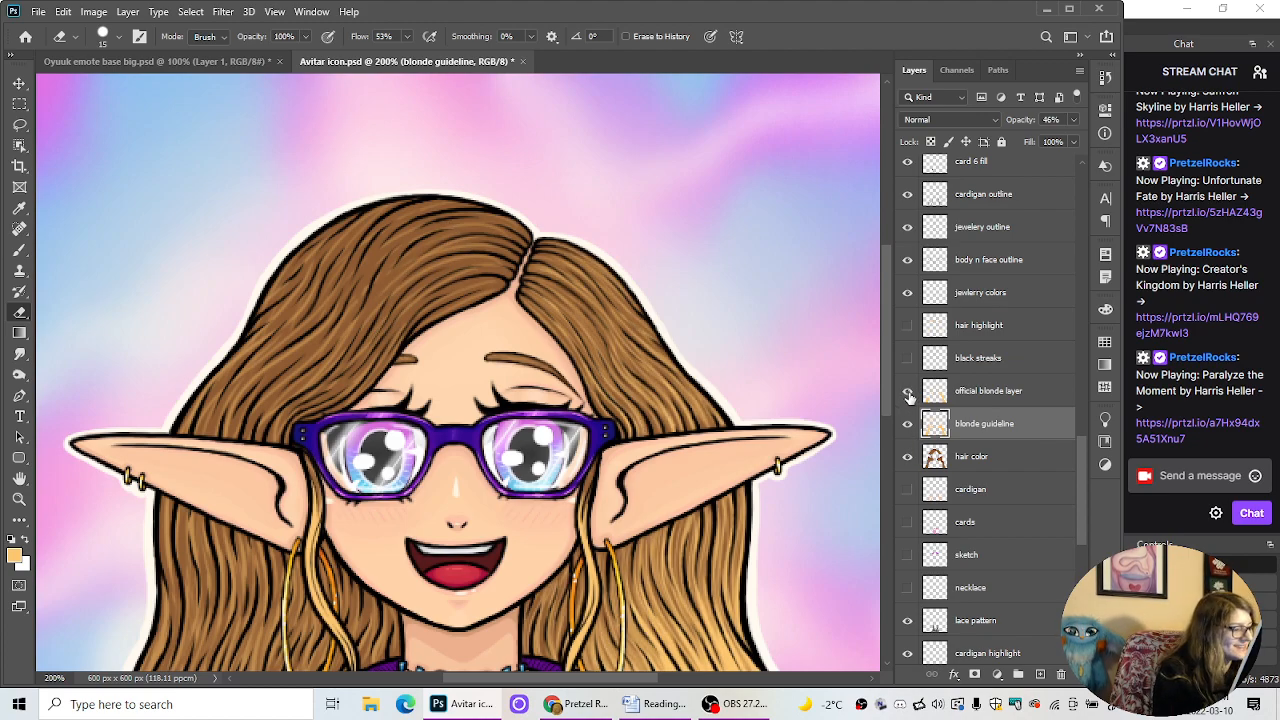
key("ctrl+minus")
left_click(997, 393)
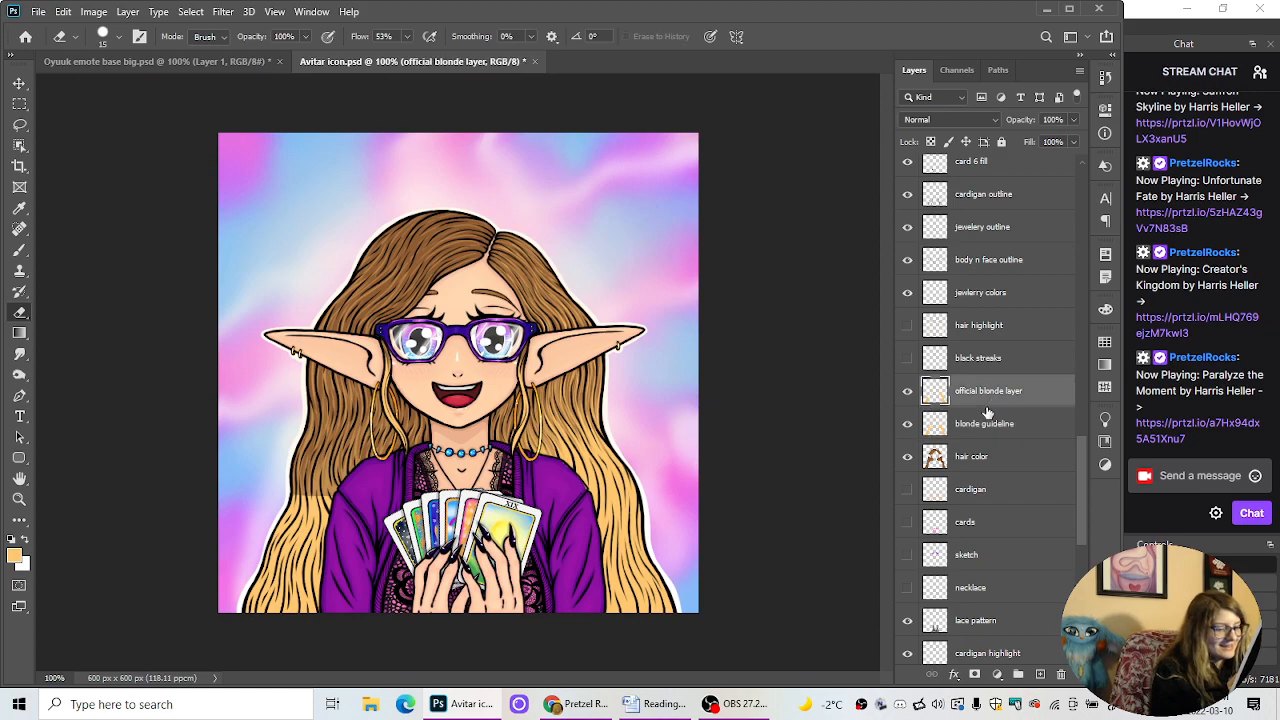
left_click(19, 255)
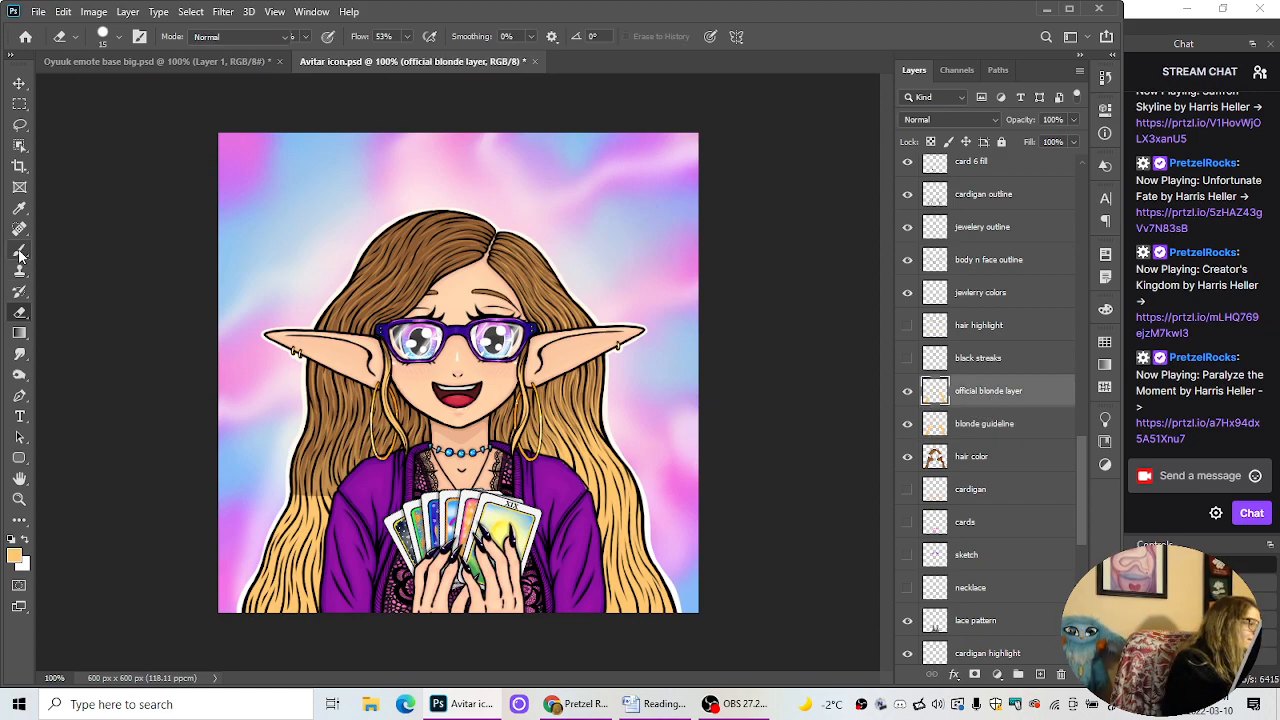
Step: Set the brush size to 3 px and hide the blonde guideline layer
left_click(118, 37)
left_click_drag(98, 84, 95, 86)
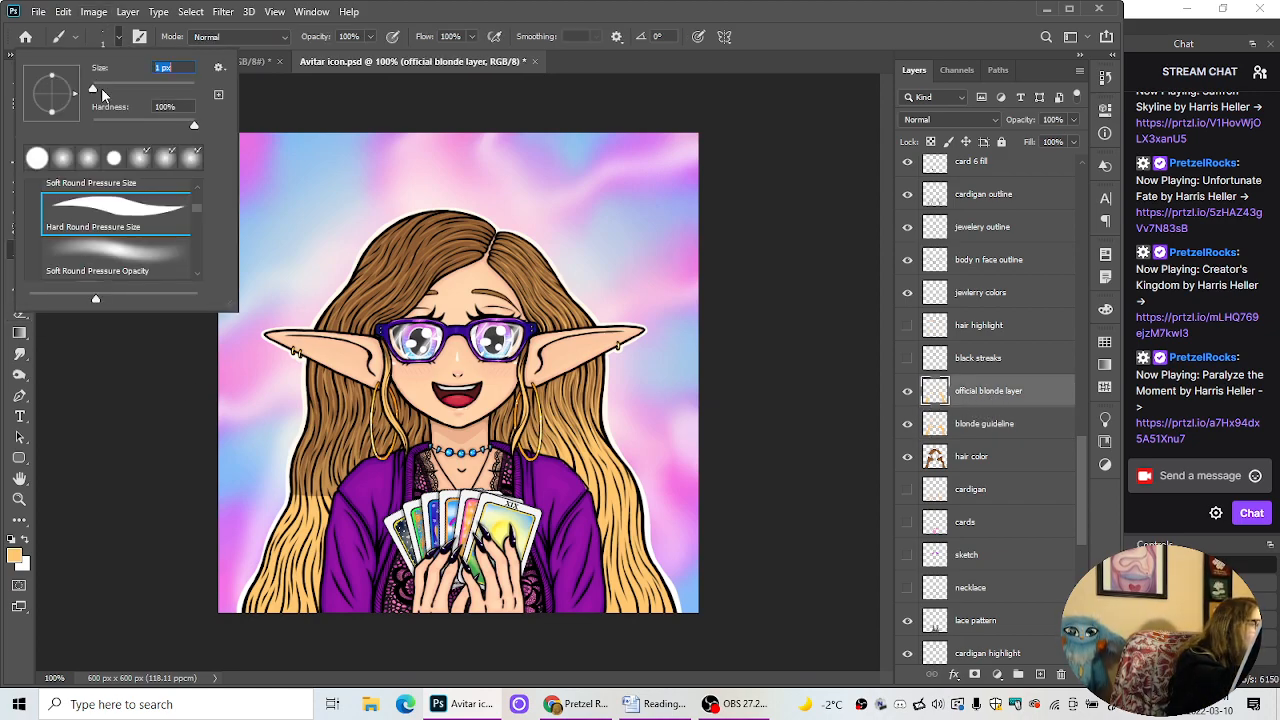
left_click(118, 38)
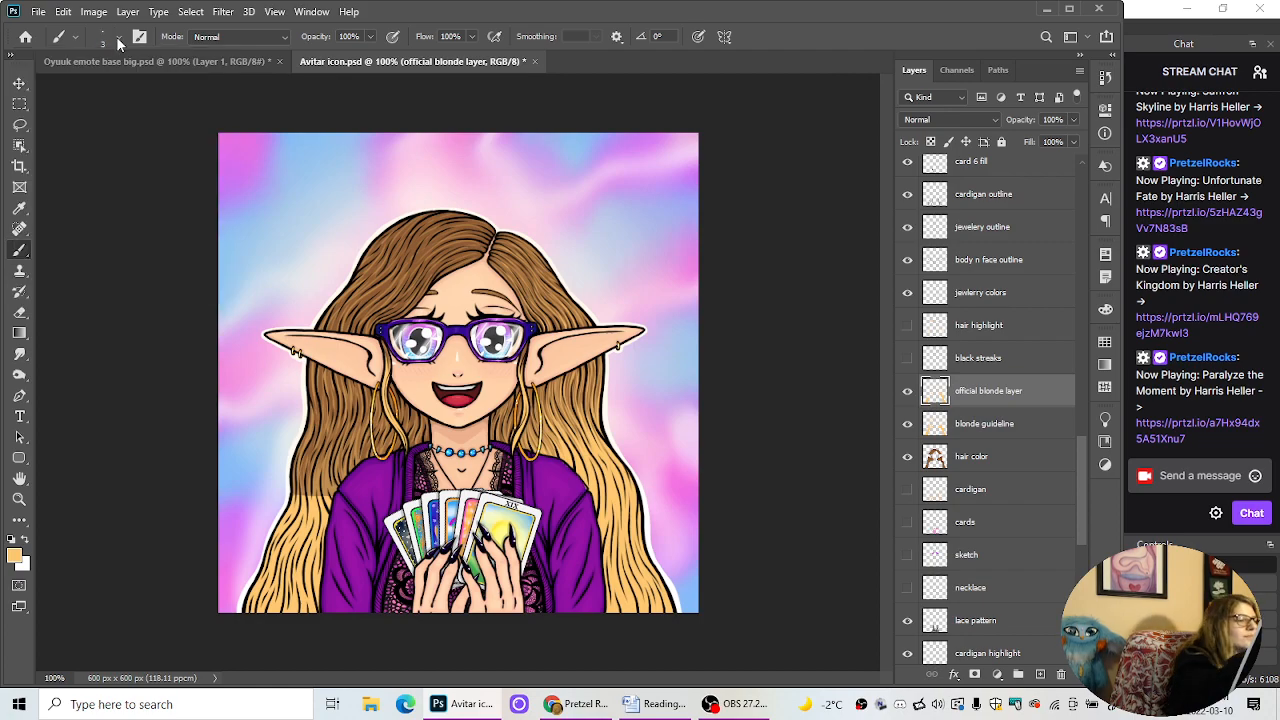
key("ctrl+plus")
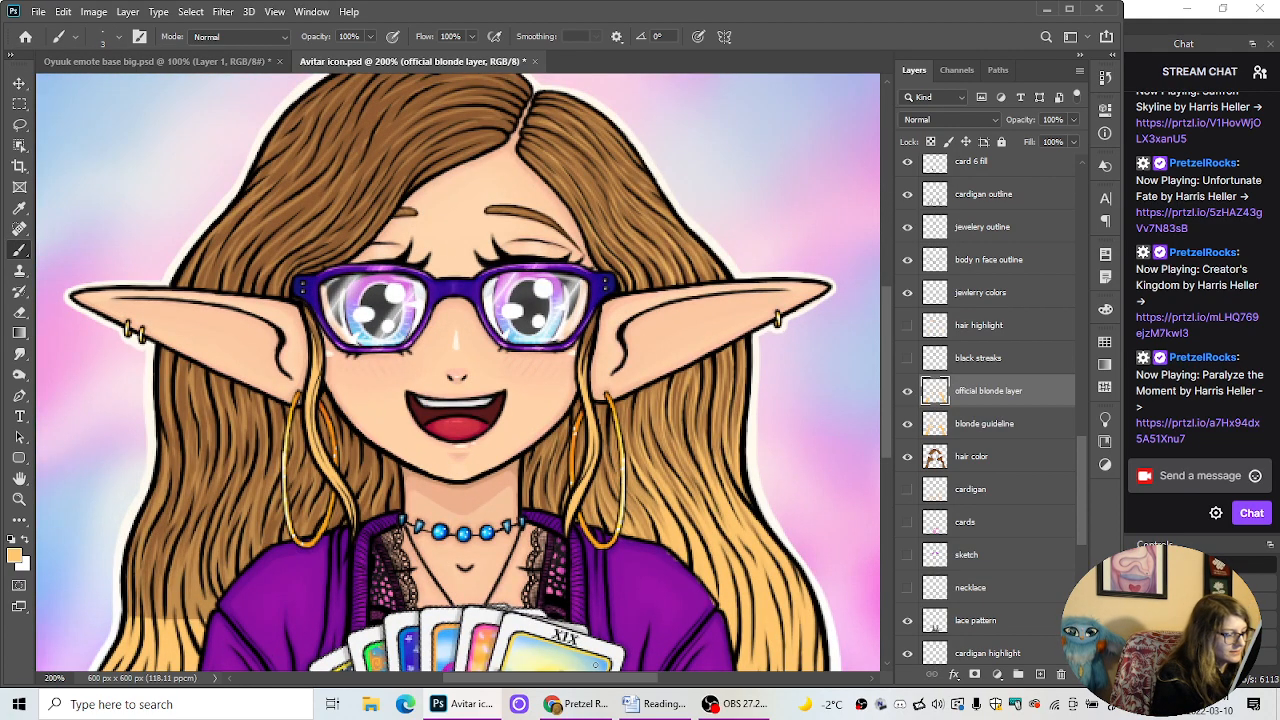
left_click(907, 424)
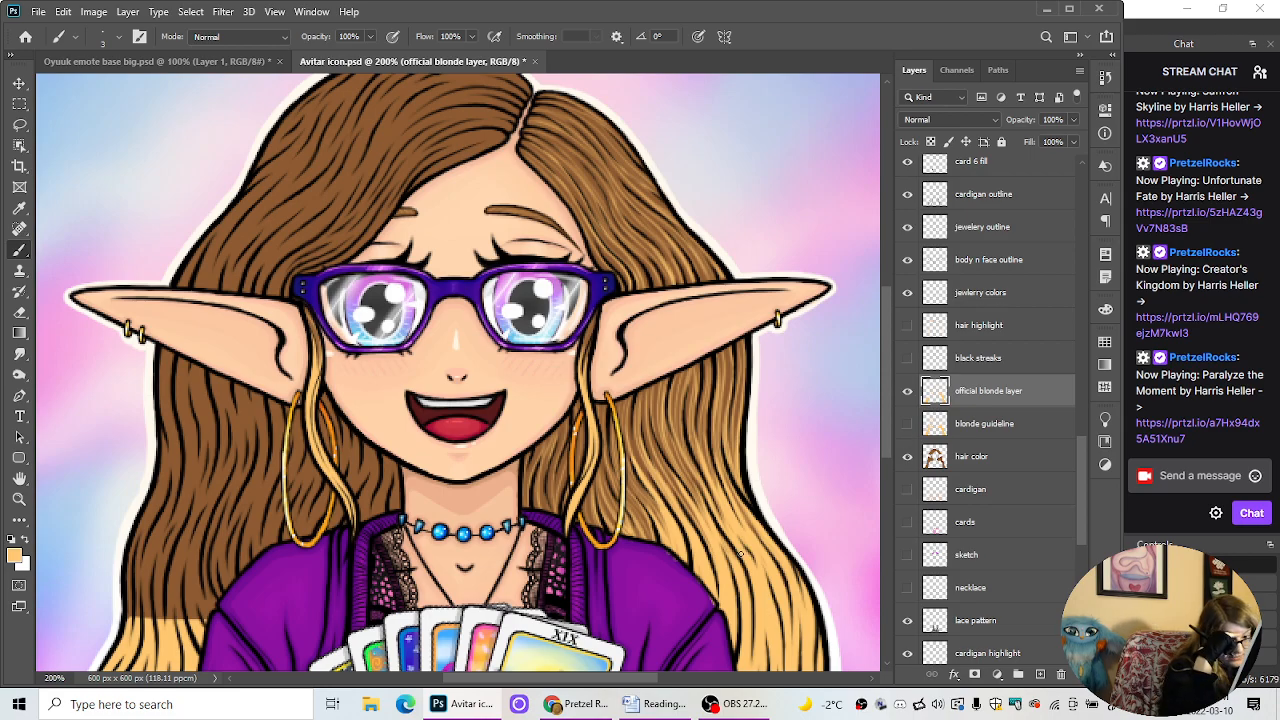
Step: Paint thin blonde streaks on the official blonde layer in the left-hand hair between the hoop earring and the neck
key("ctrl+plus")
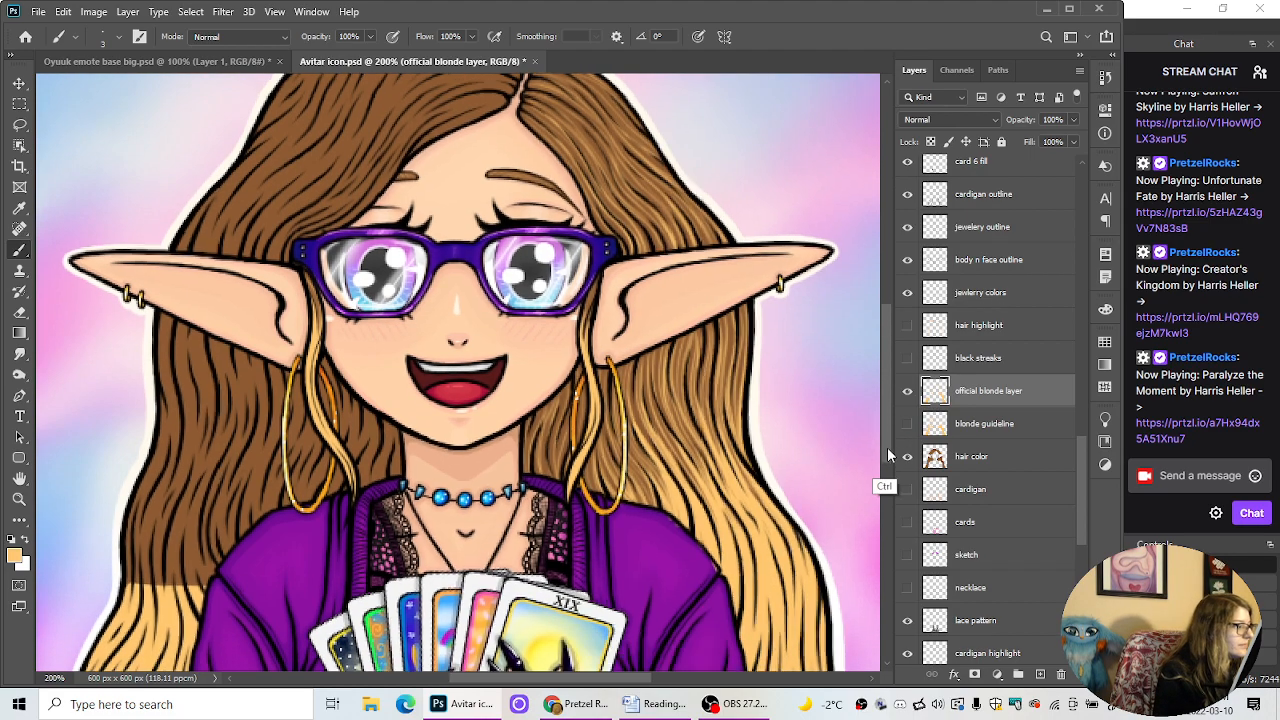
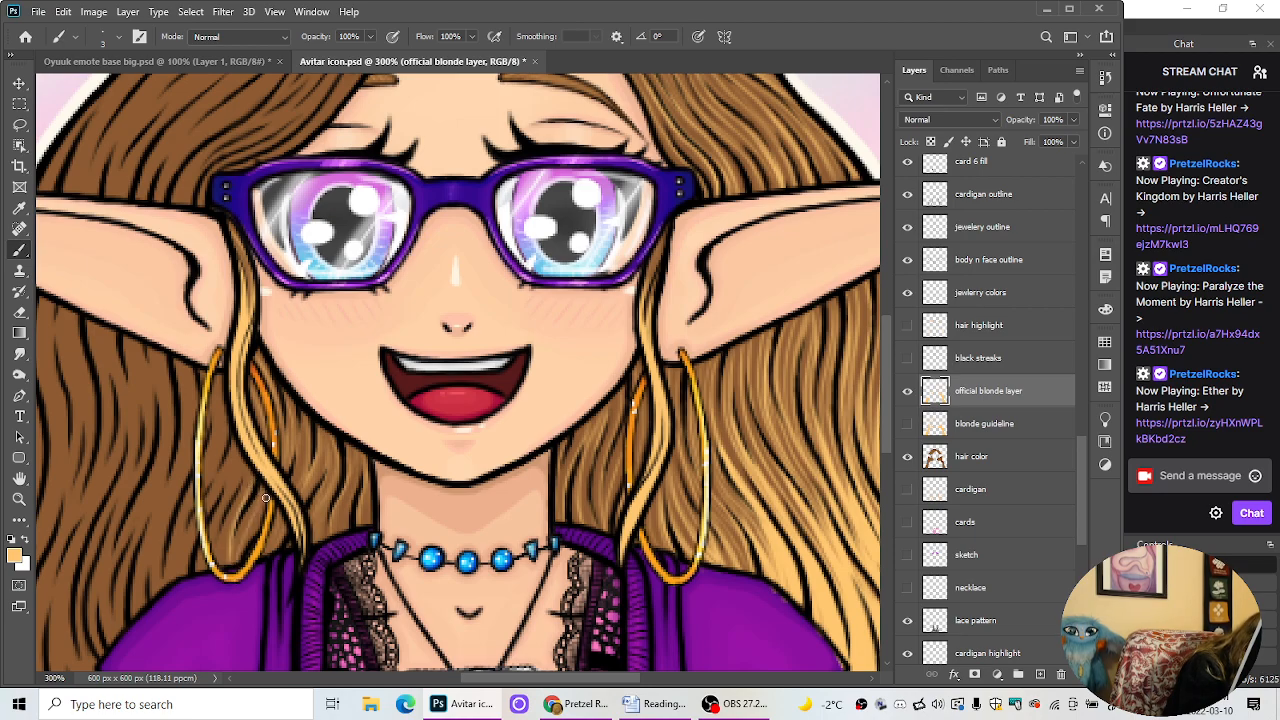
key("ctrl+minus")
key("ctrl+minus")
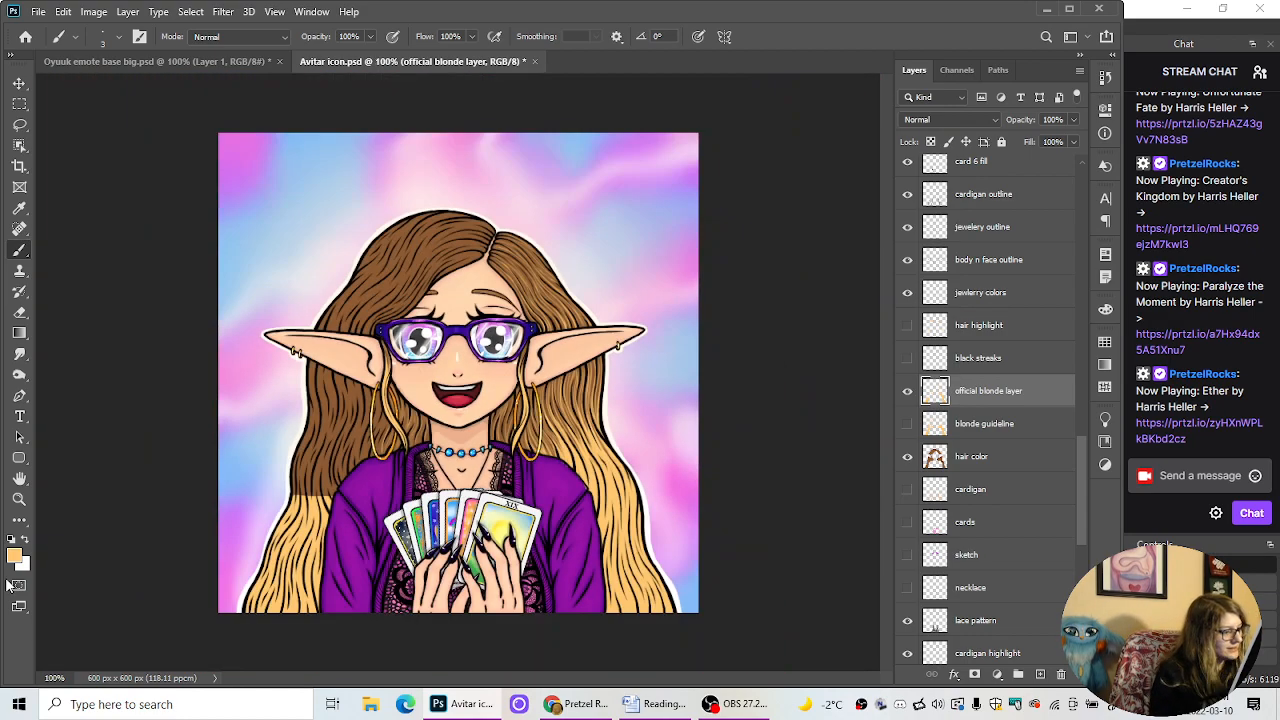
key("ctrl+plus")
key("ctrl+plus")
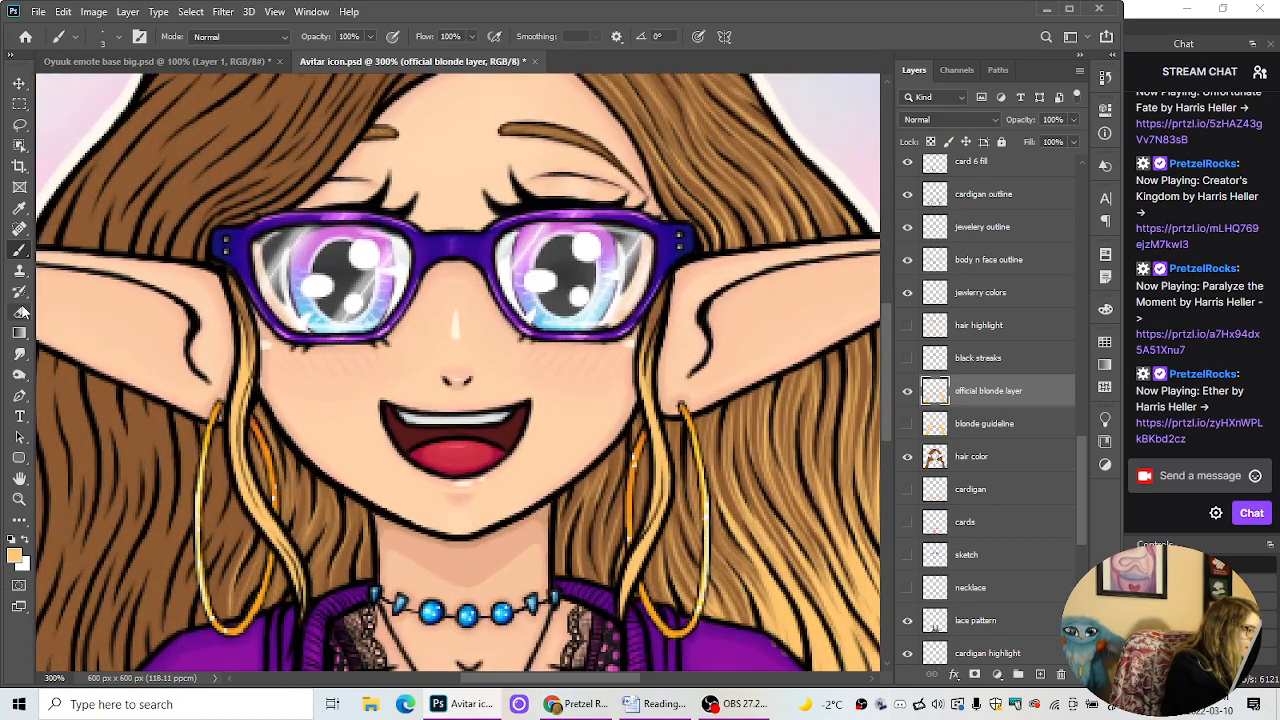
key("e")
scroll(886, 395, "down", 2)
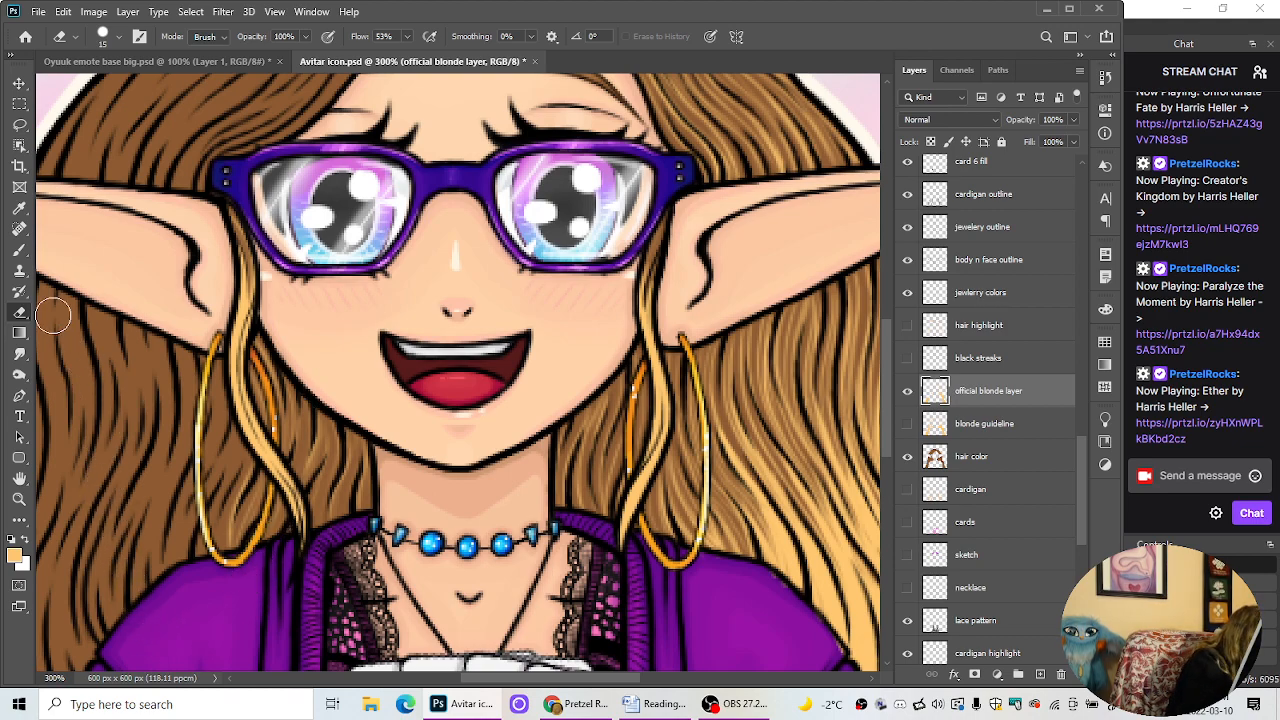
left_click(19, 250)
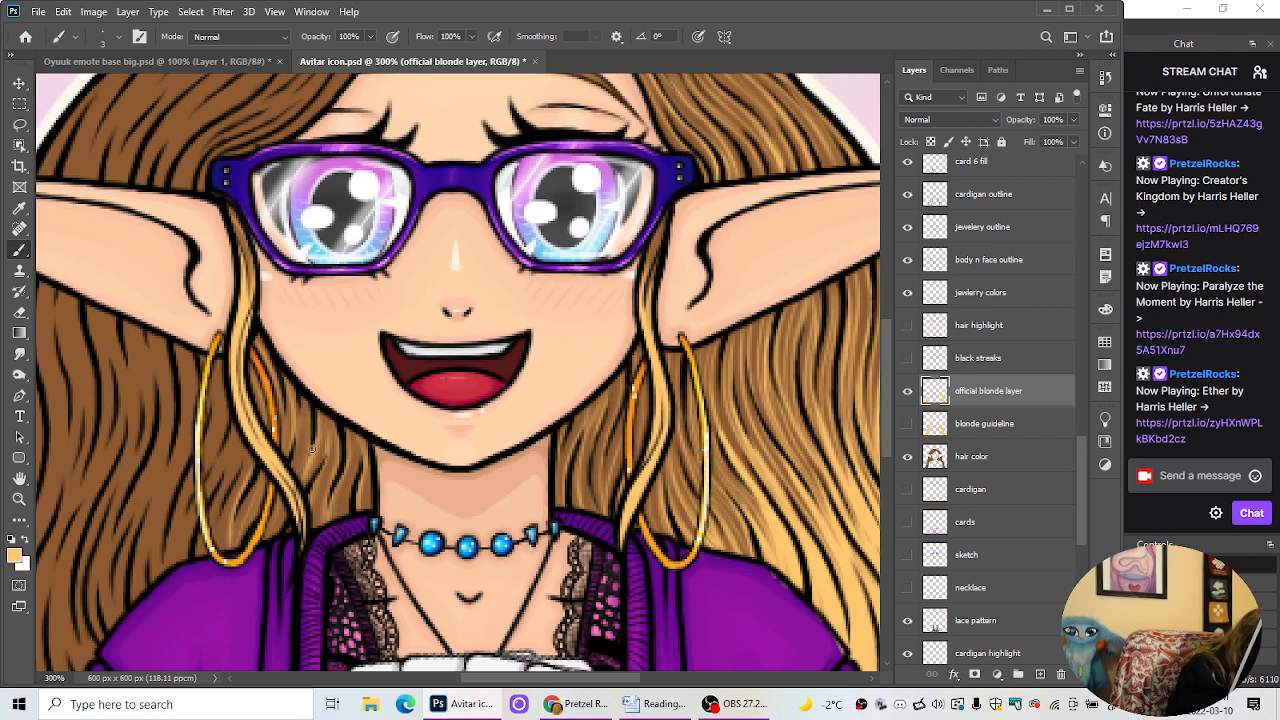
left_click_drag(303, 412, 285, 502)
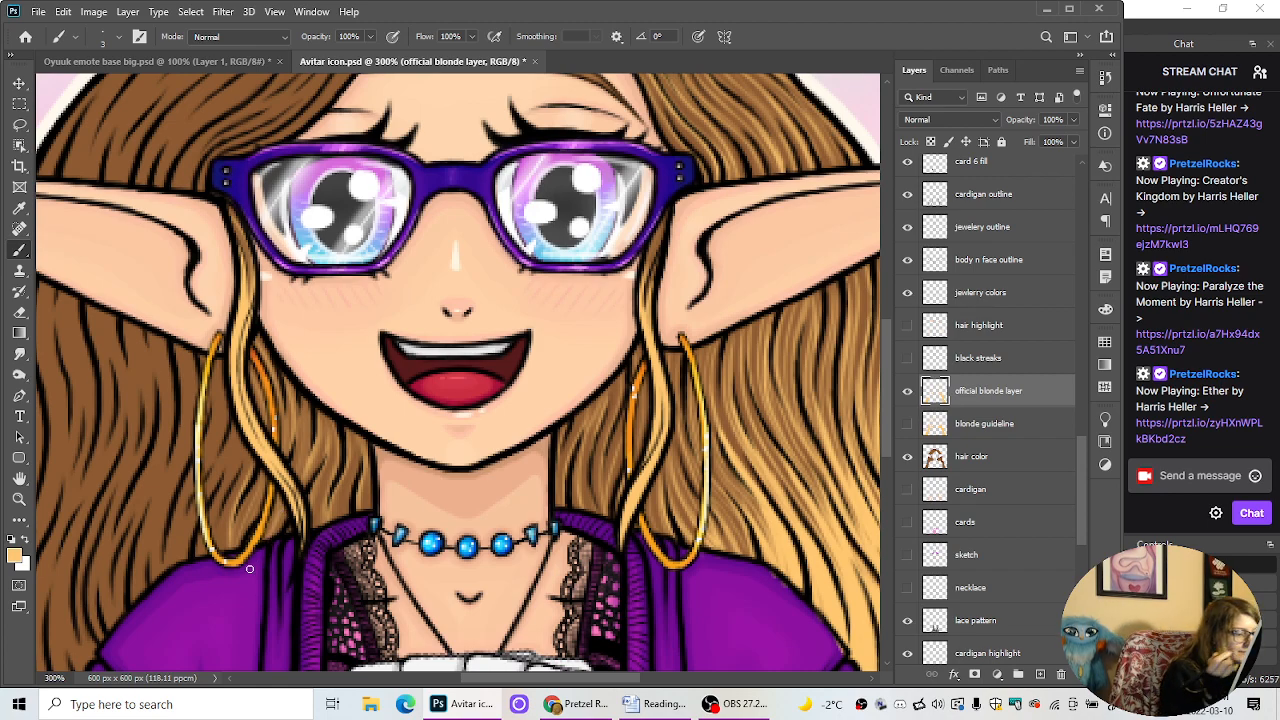
Step: Compare the new streaks with the blonde guideline layer shown and hidden, close up and across the whole avatar, leaving the guideline hidden
left_click(907, 424)
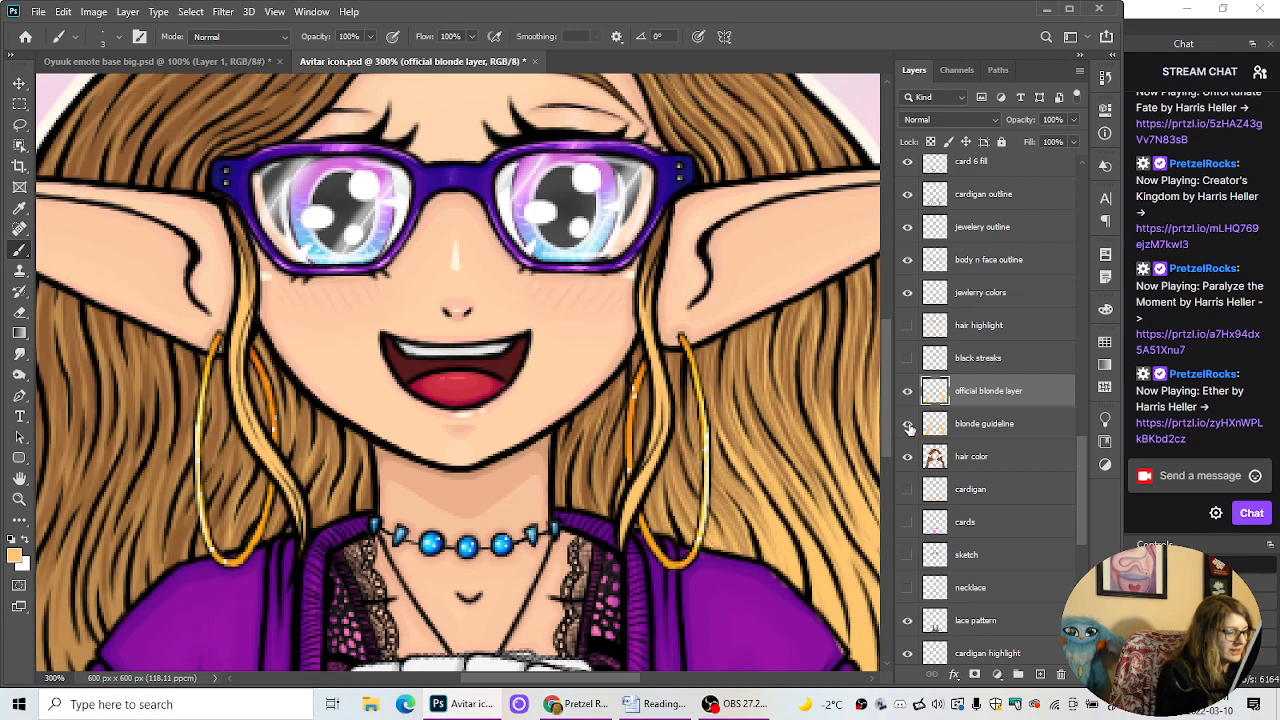
left_click(907, 424)
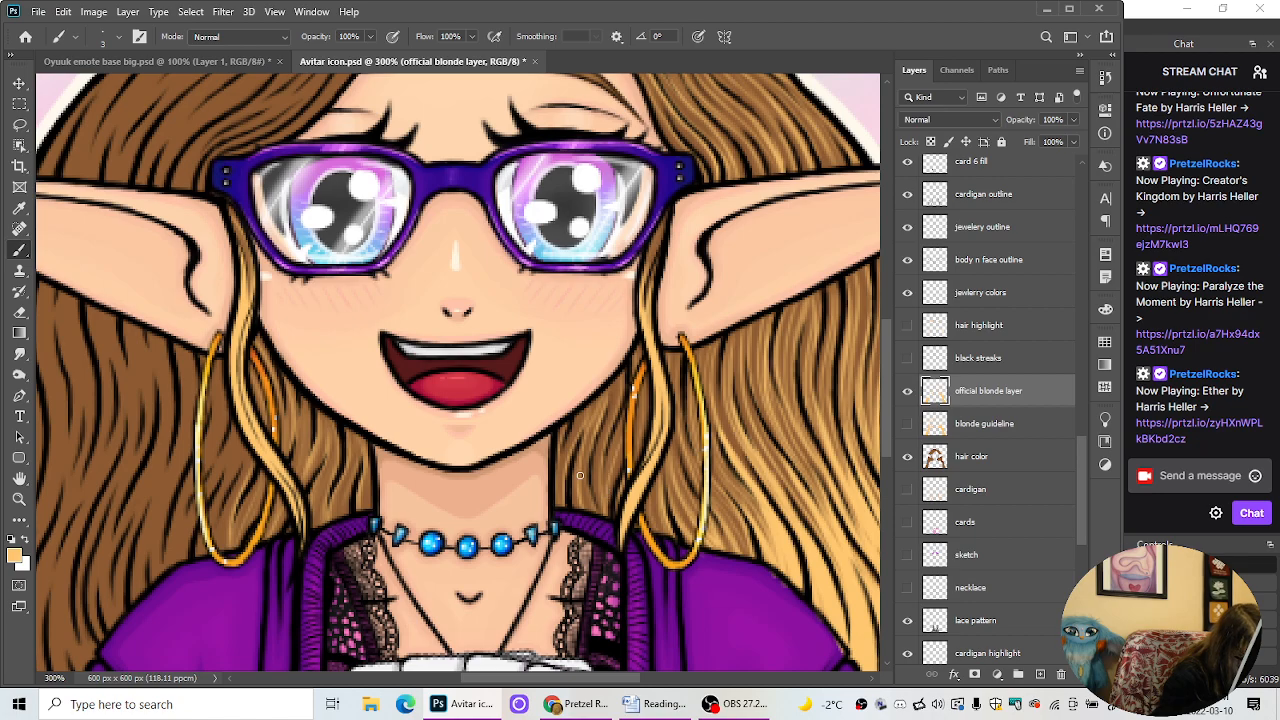
key("ctrl+1")
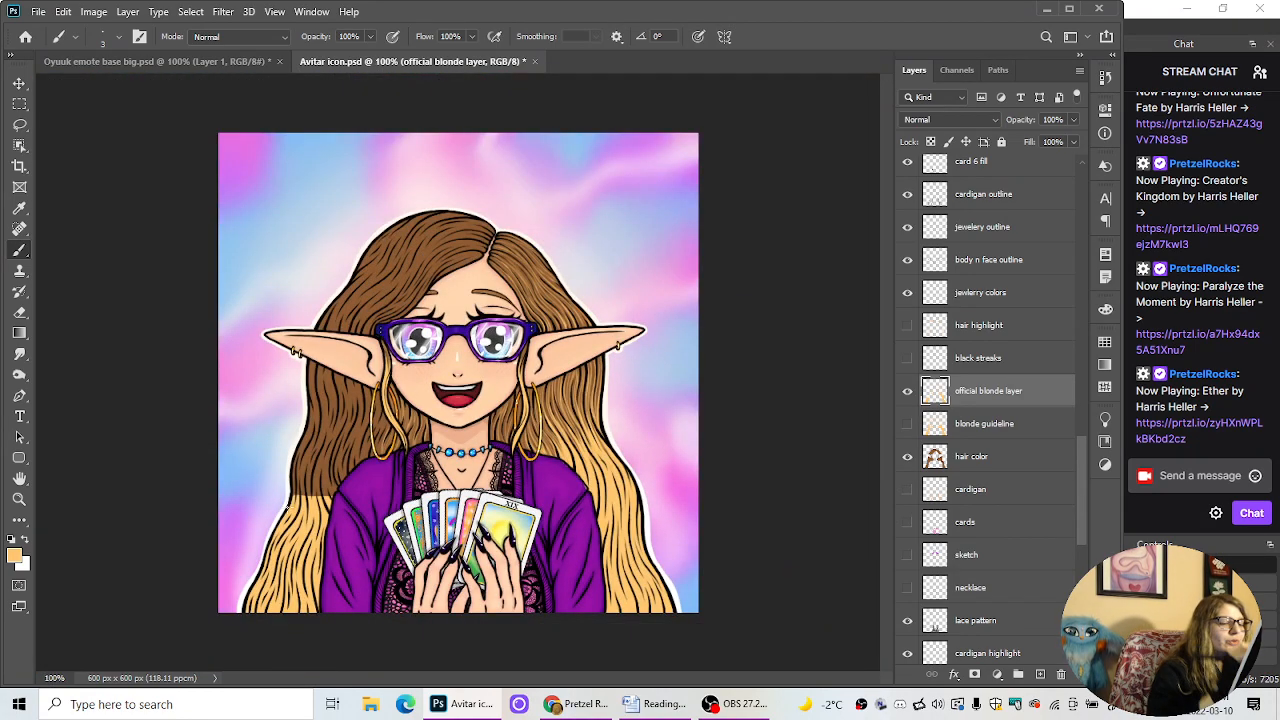
left_click(907, 424)
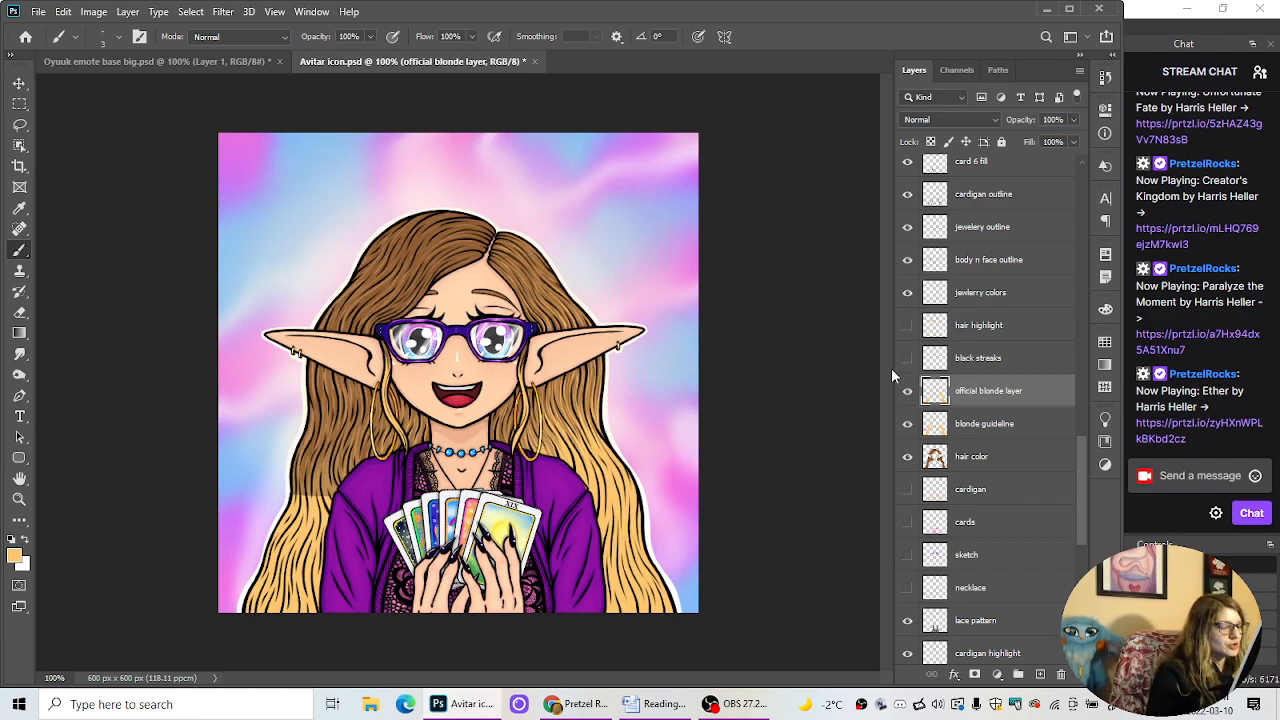
left_click(906, 426)
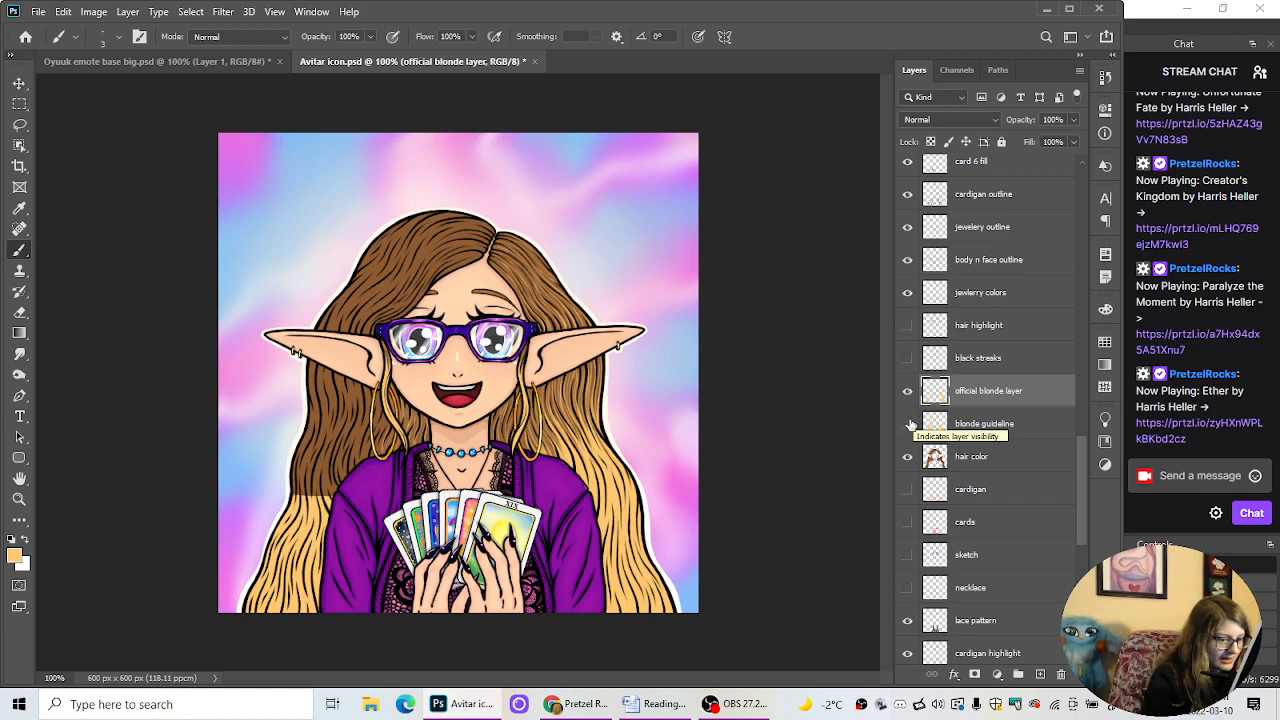
left_click(907, 426)
left_click(908, 429)
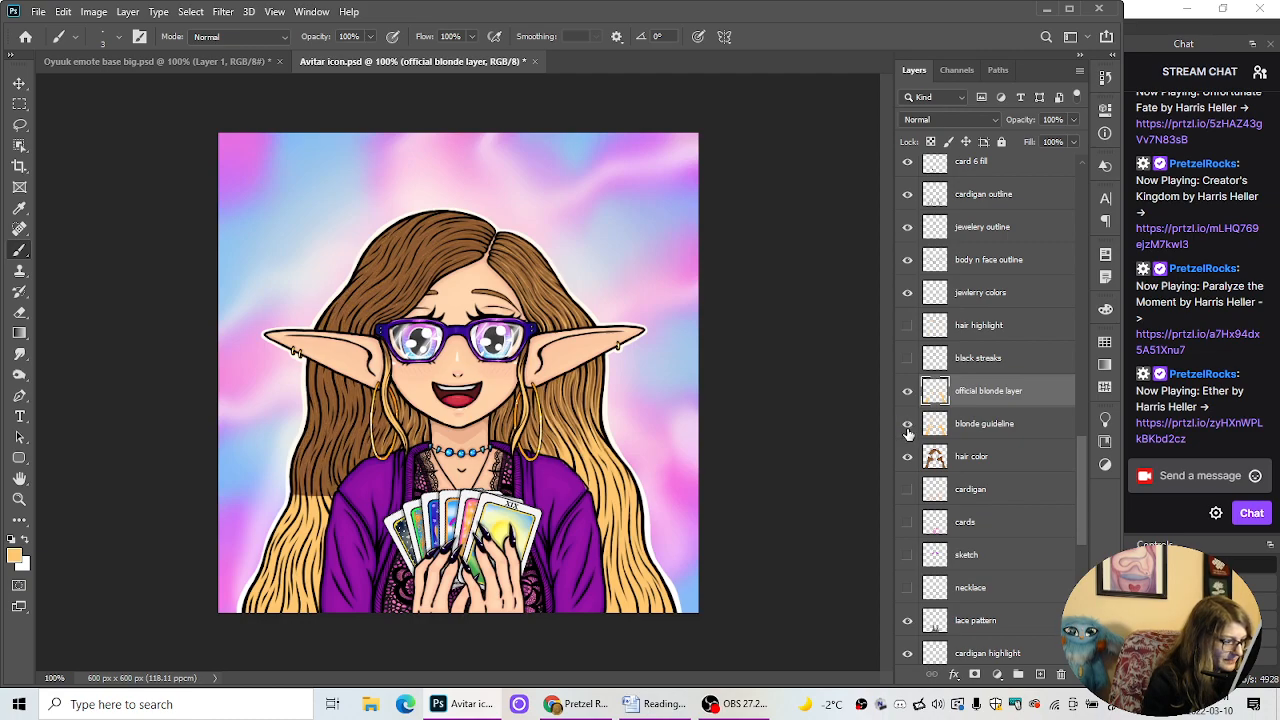
key("ctrl+plus")
key("ctrl+minus")
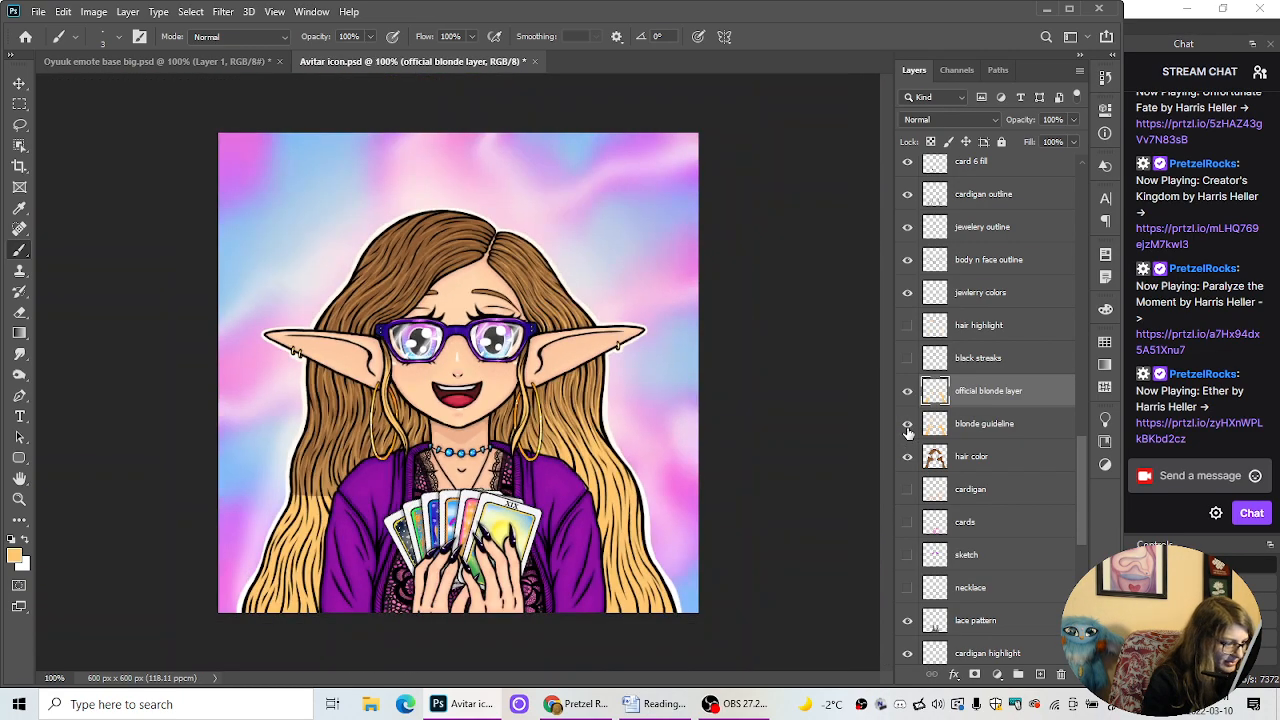
left_click(907, 424)
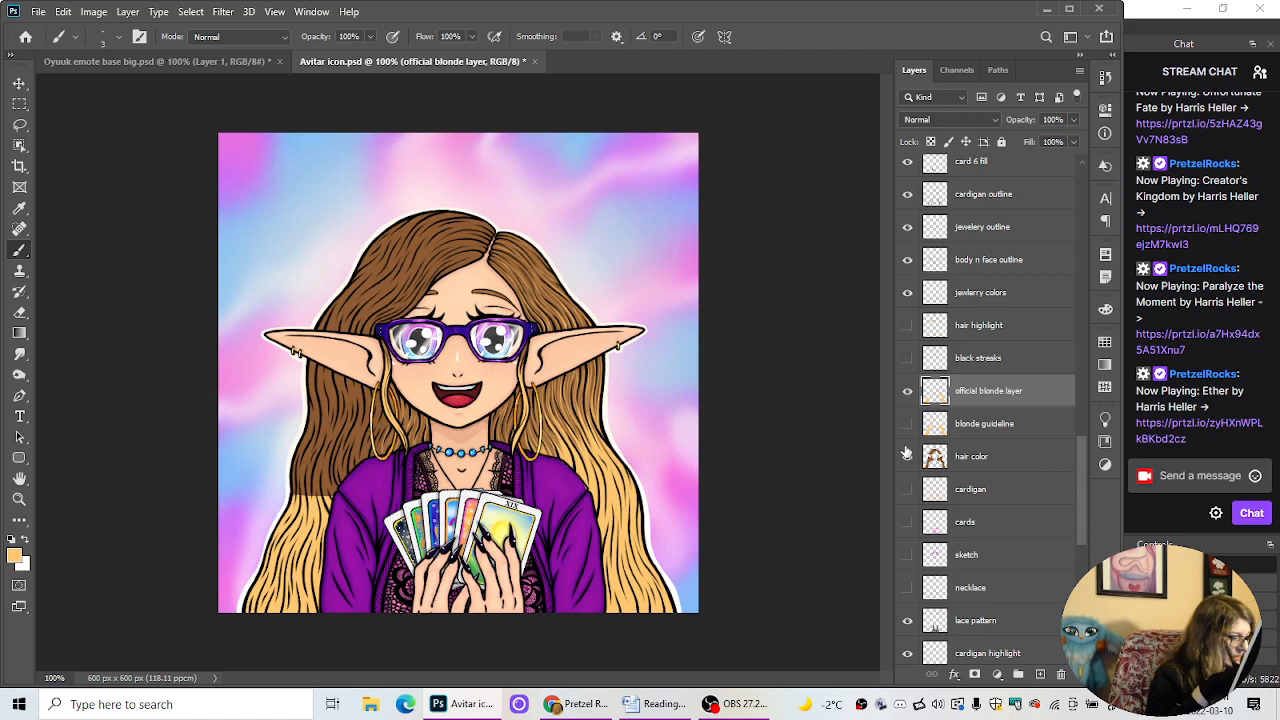
Step: Brush thin blonde streaks into the right-hand hair beside the hoop earring, below the ear, on the official blonde layer
key("ctrl+plus")
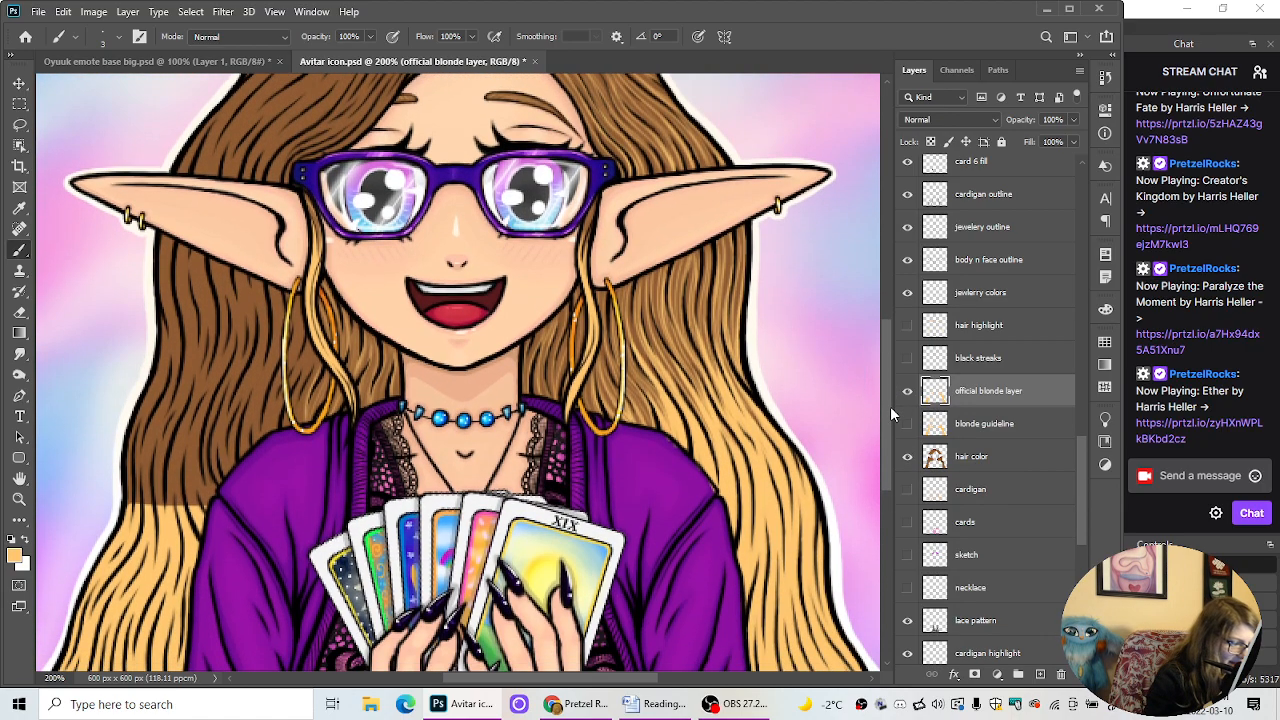
key("ctrl+plus")
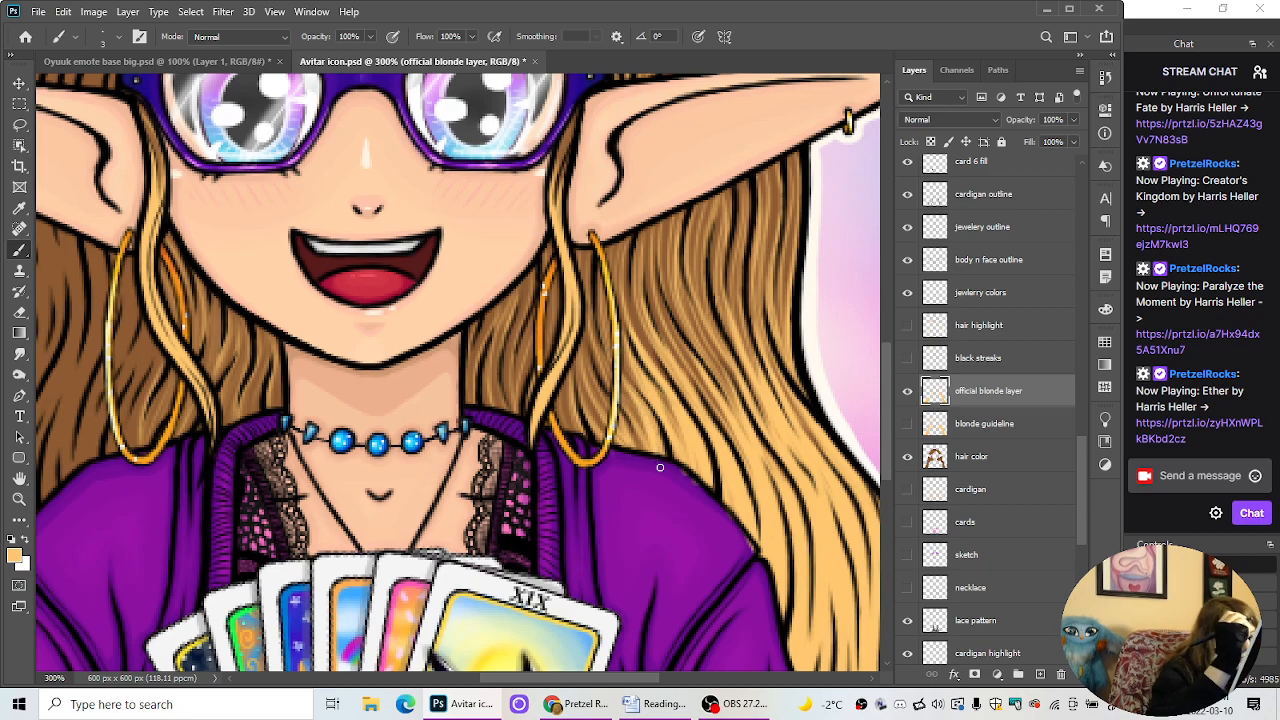
key("ctrl+minus")
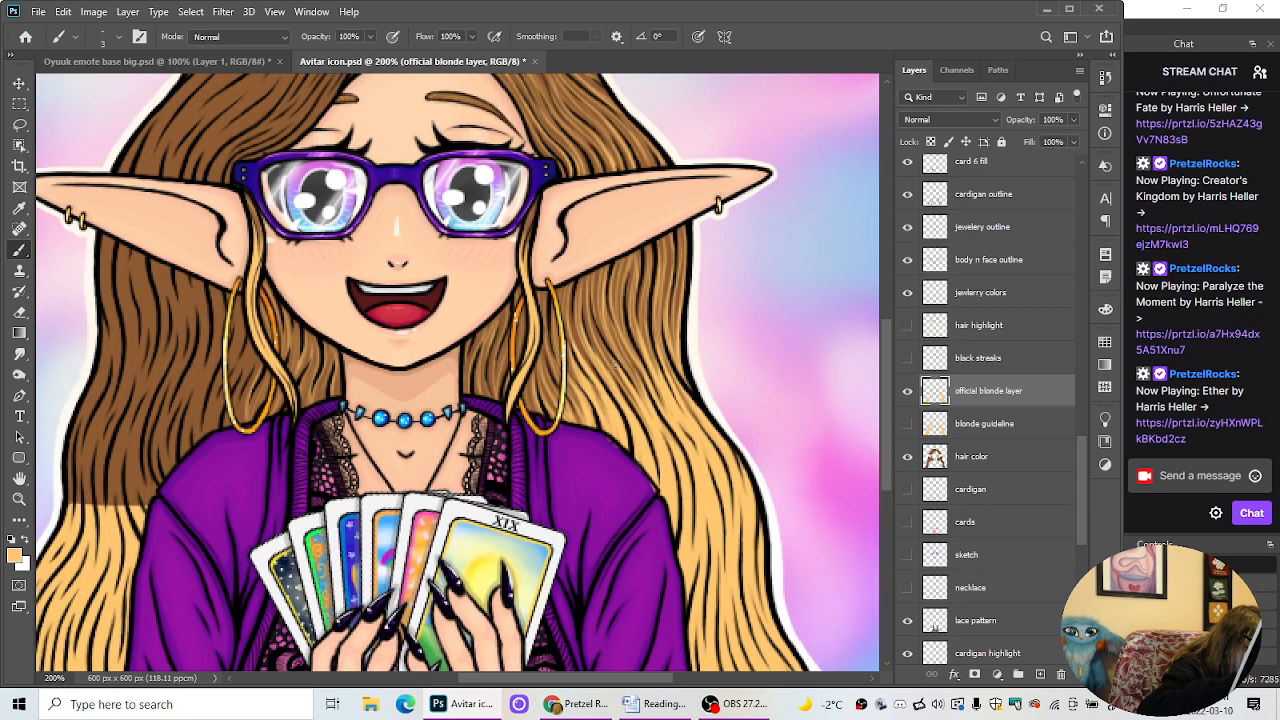
left_click_drag(634, 404, 612, 360)
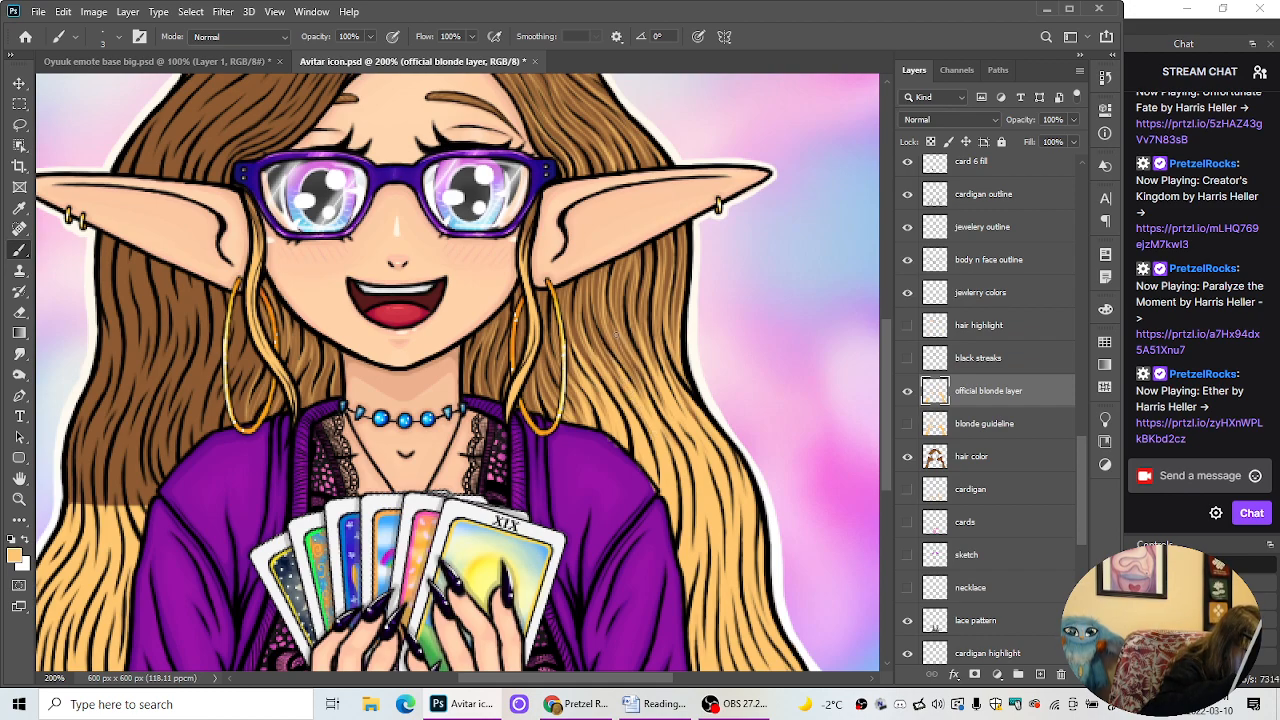
mouse_move(616, 331)
left_mouse_down()
mouse_move(634, 376)
mouse_move(620, 342)
left_mouse_up()
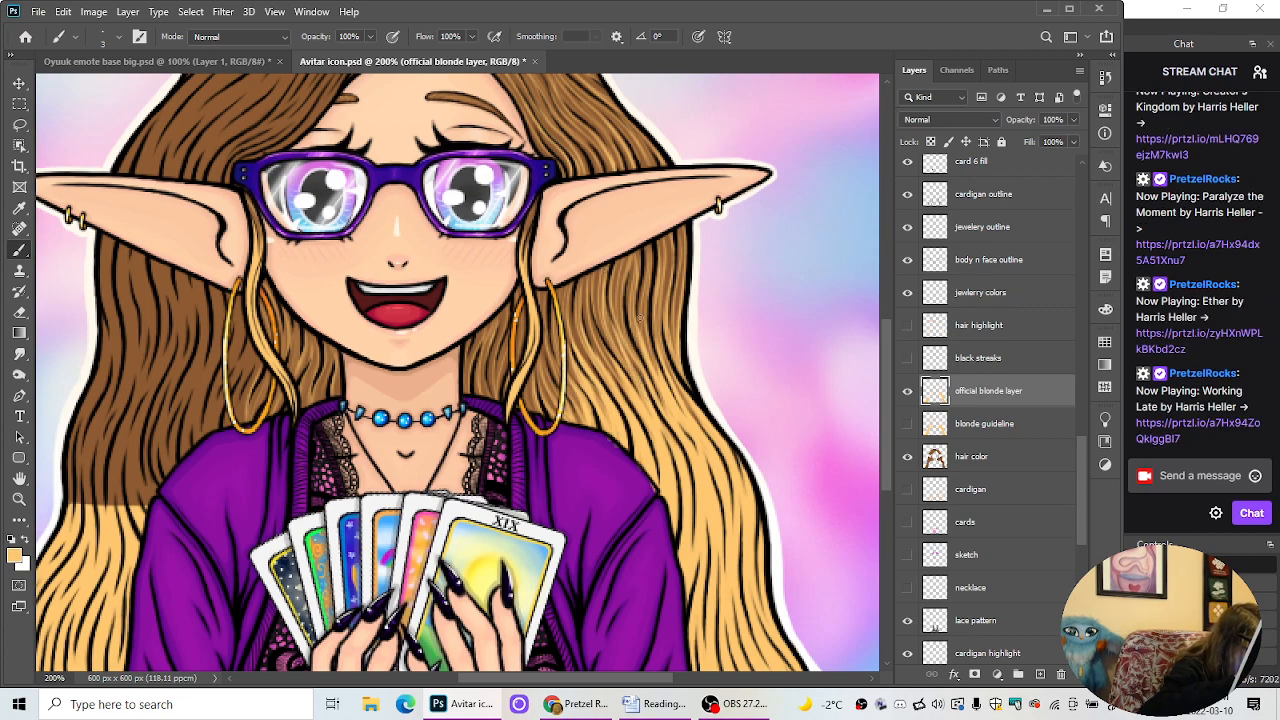
left_click_drag(639, 318, 642, 281)
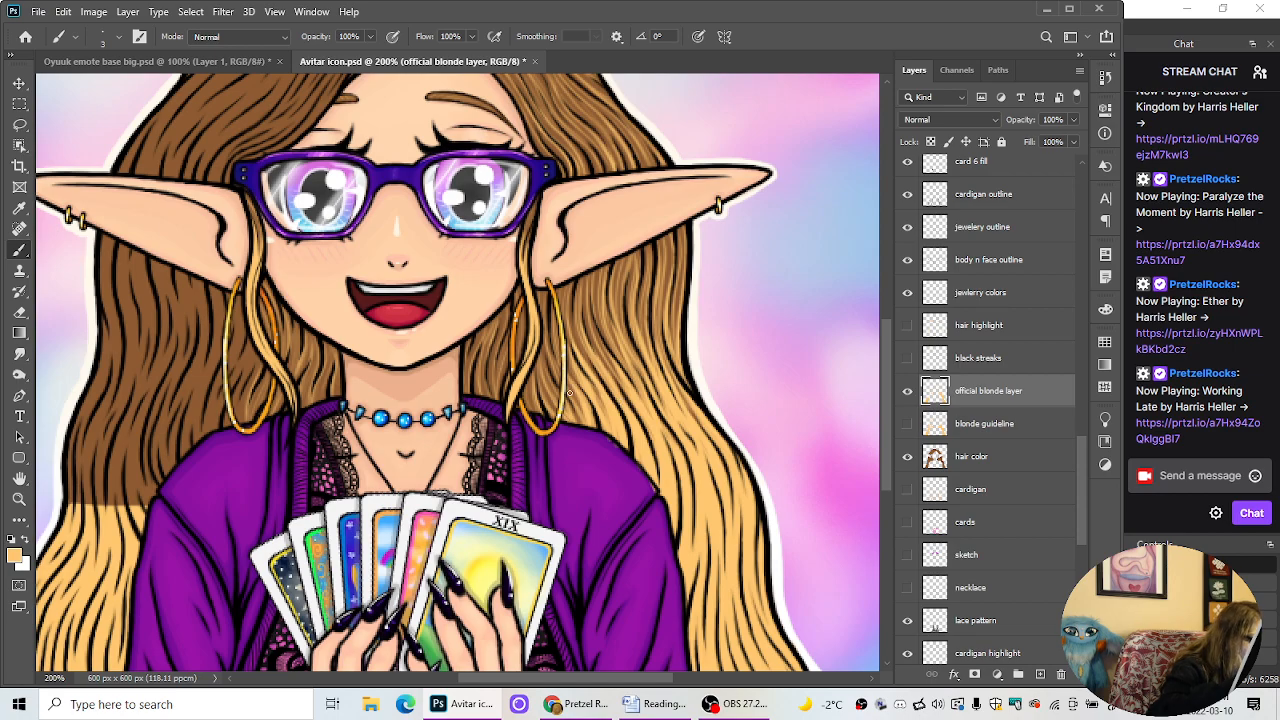
Step: Check the whole avatar with the blonde guideline shown and hidden, and examine the right-hand hair around the hoop earring close up
key("ctrl+minus")
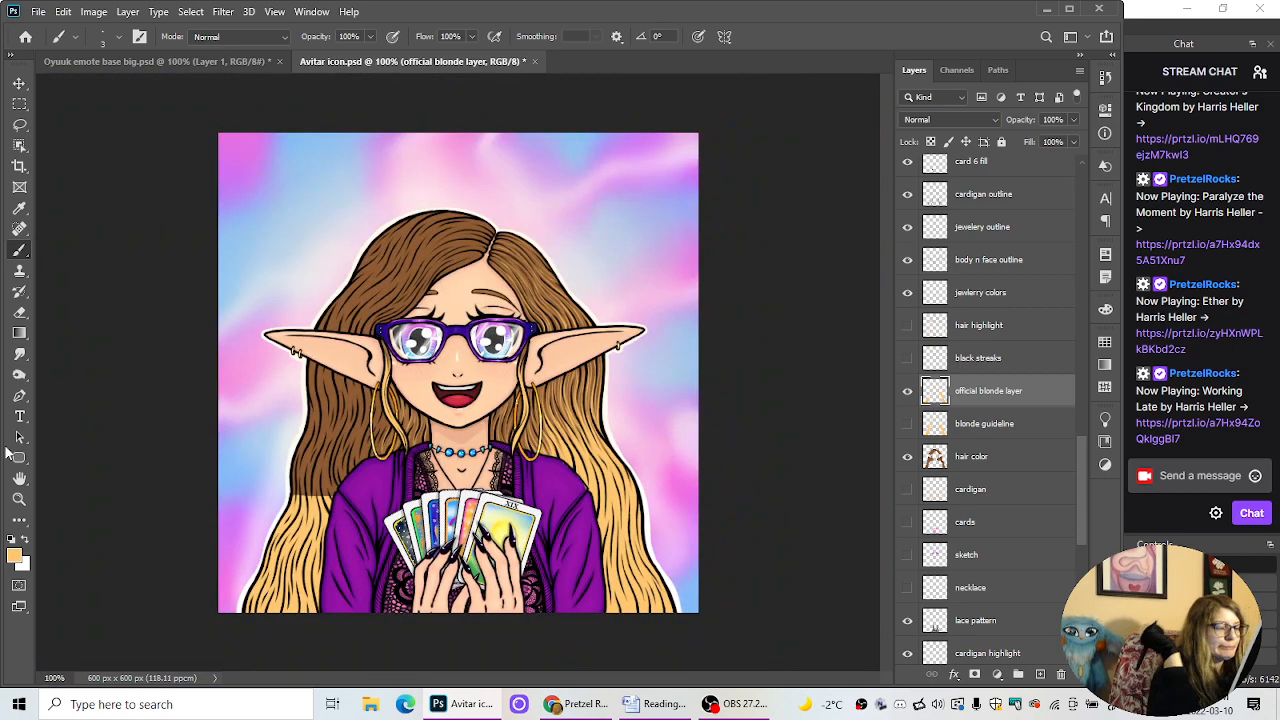
key("ctrl+plus")
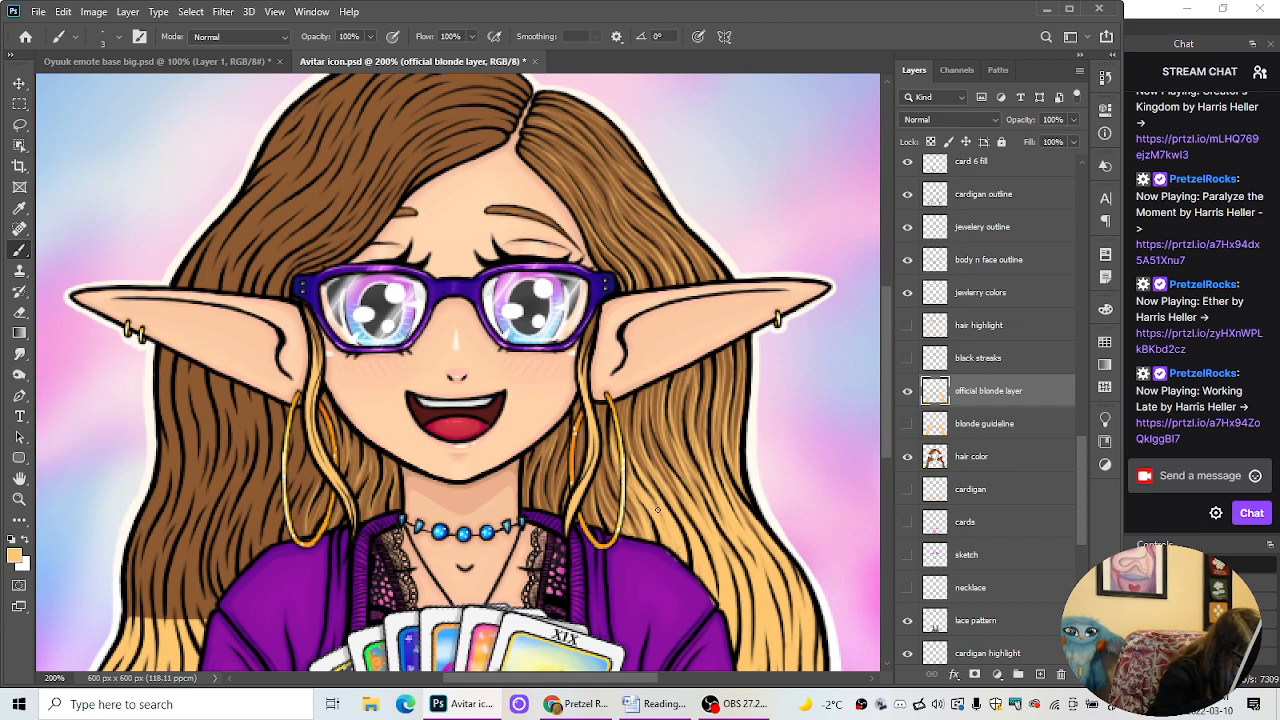
key("ctrl+minus")
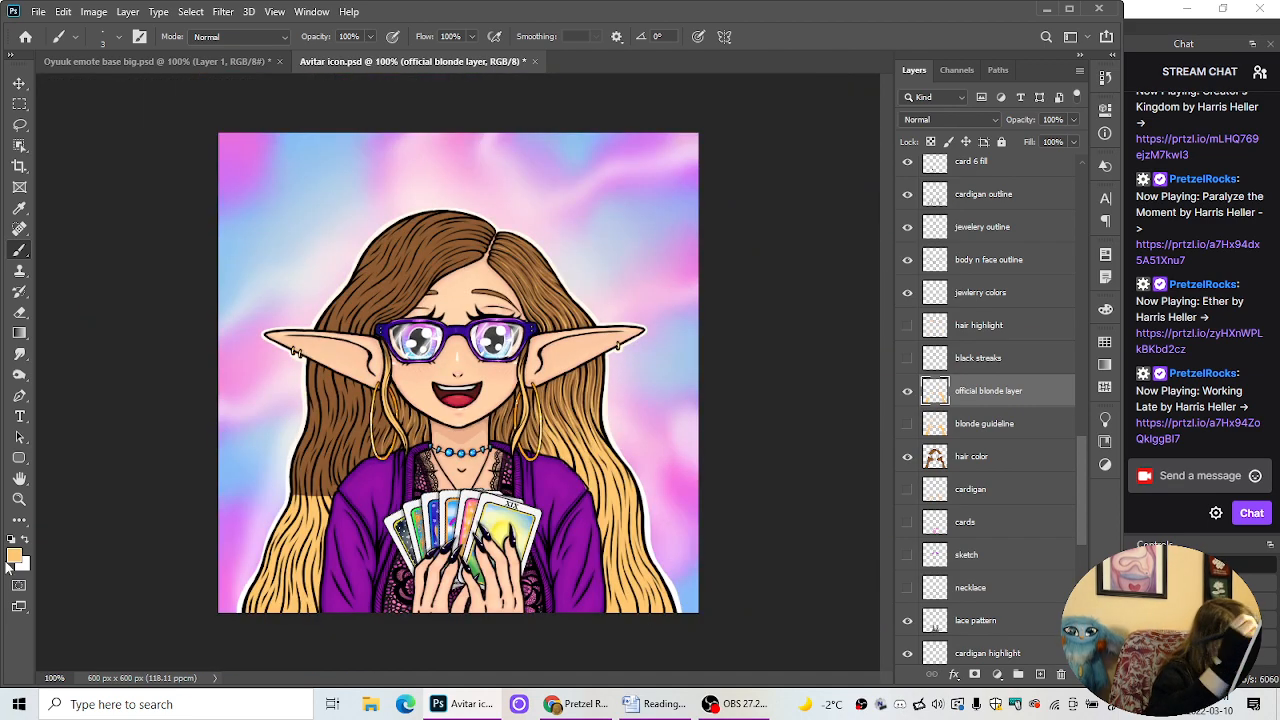
left_click(905, 427)
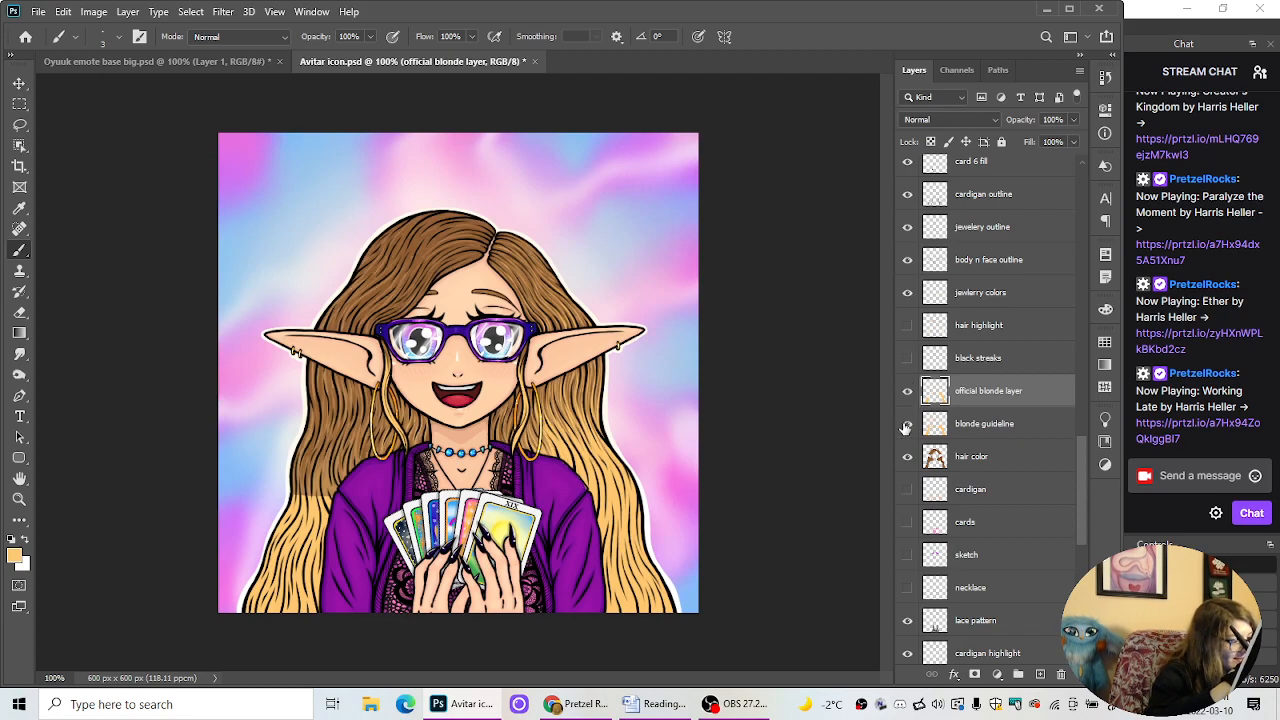
left_click(906, 426)
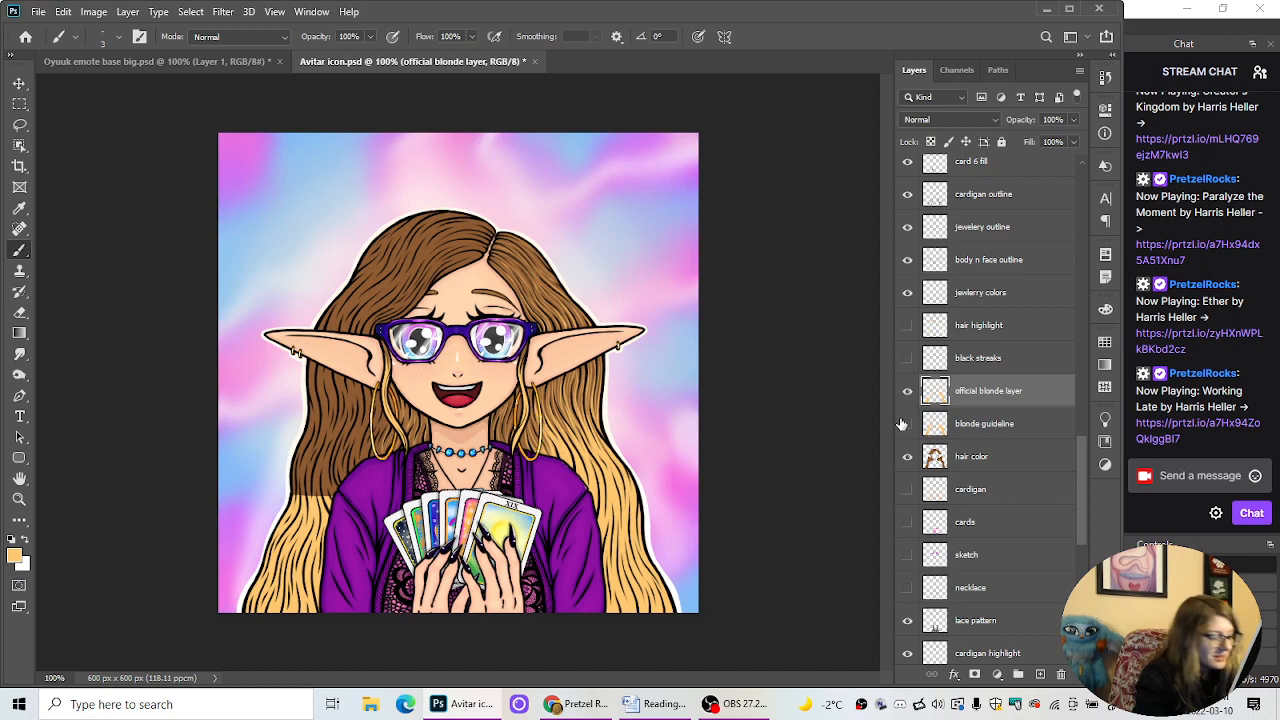
left_click(906, 424)
left_click(906, 424)
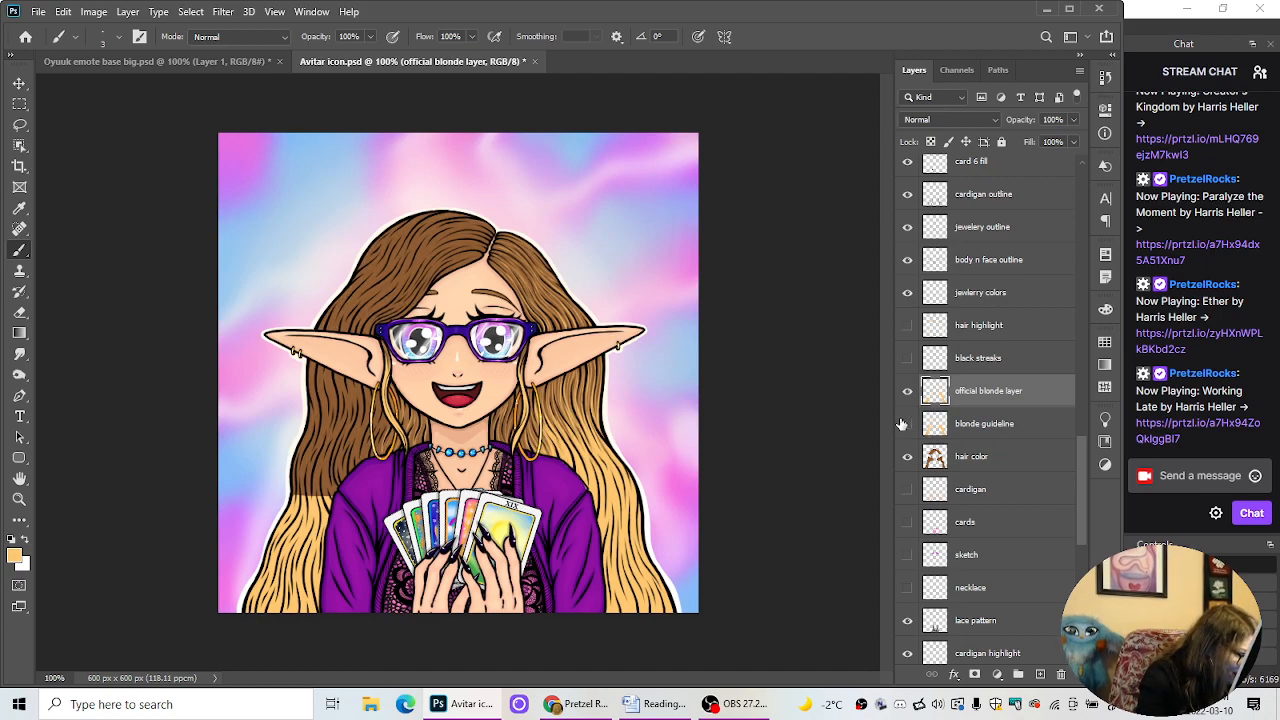
key("ctrl+plus")
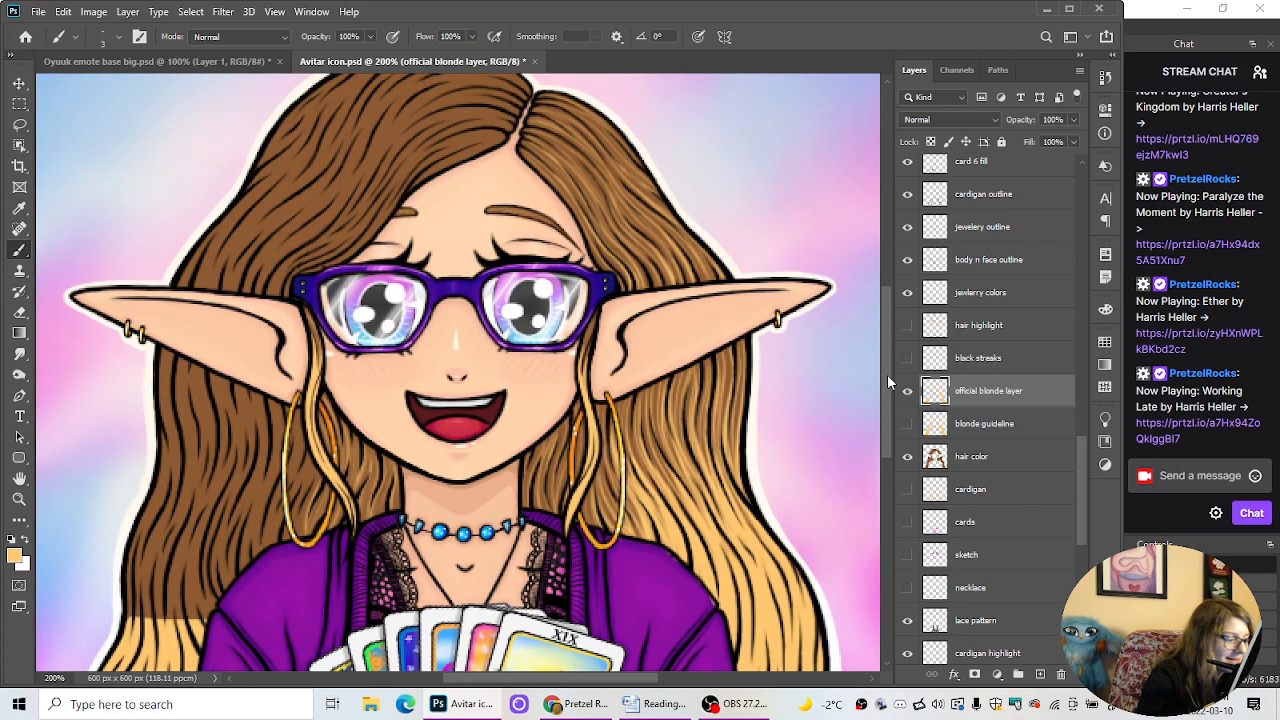
left_click_drag(887, 376, 888, 403)
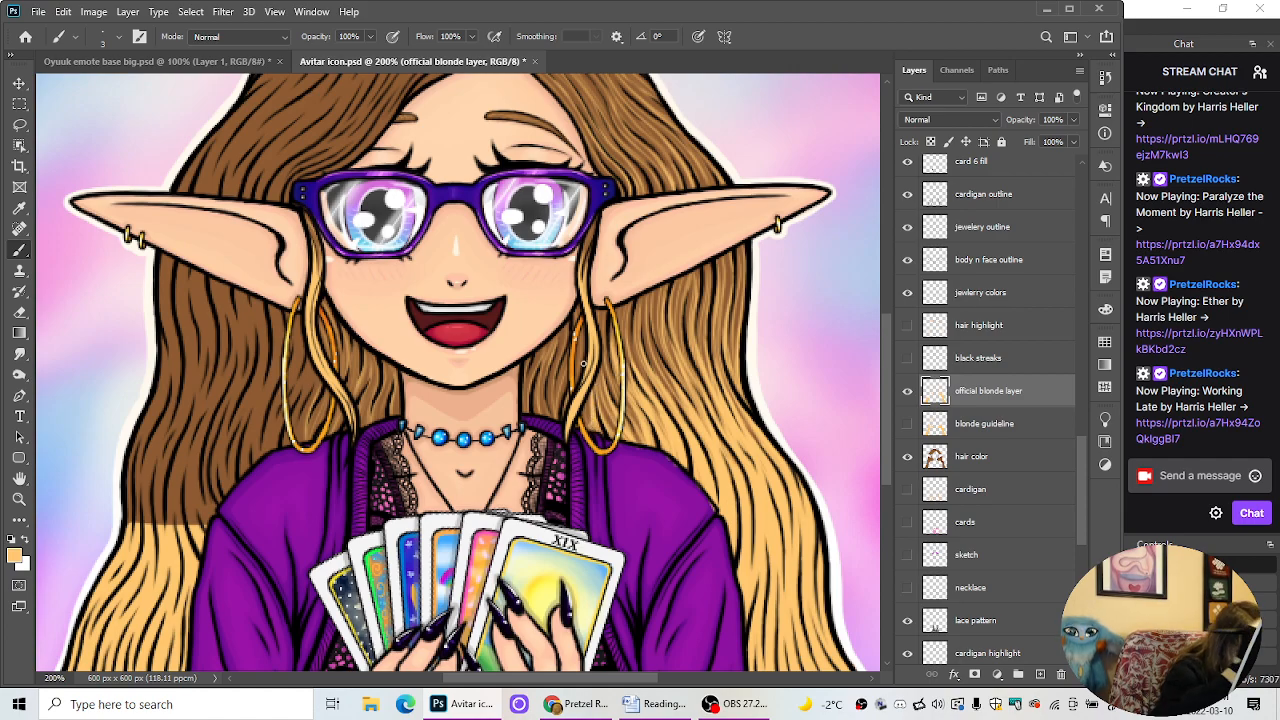
key("ctrl+minus")
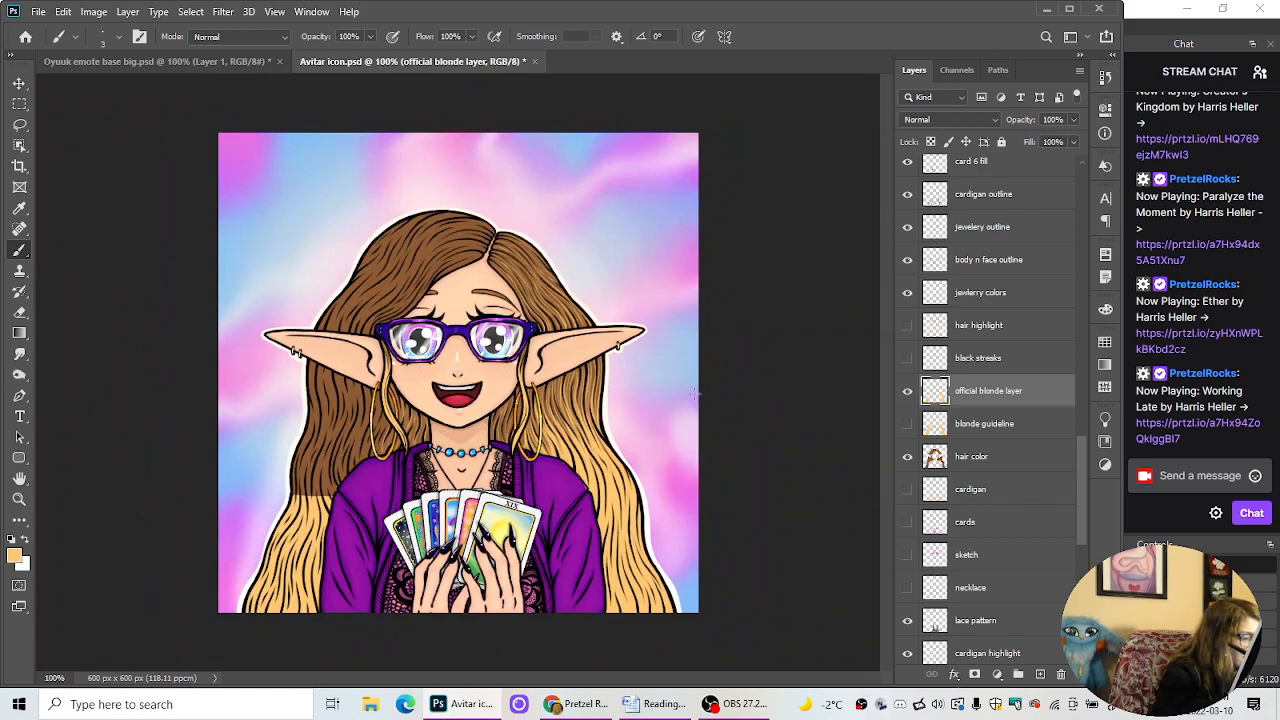
key("ctrl+plus")
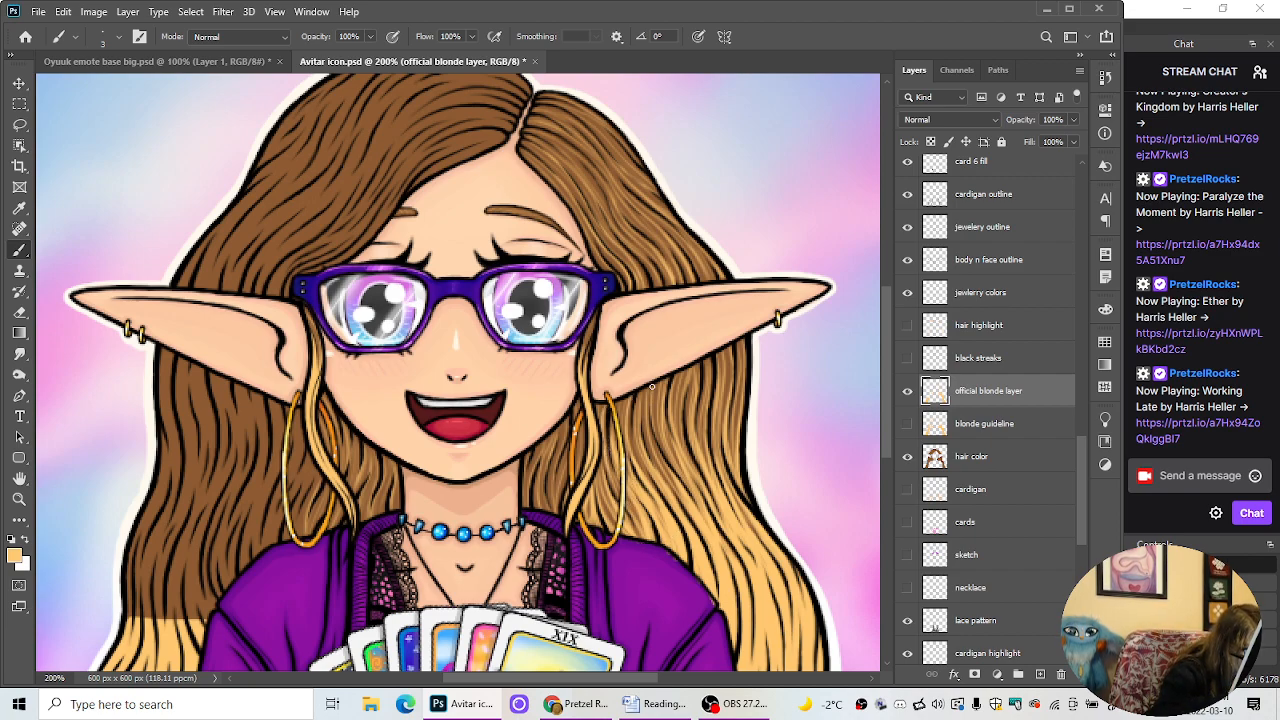
Step: Paint thin blonde streaks on the official blonde layer in the right-hand hair just below the ear, out to the hair's outer edge
mouse_move(670, 378)
left_mouse_down()
mouse_move(669, 462)
mouse_move(684, 379)
mouse_move(681, 462)
left_mouse_up()
left_click_drag(705, 364, 700, 426)
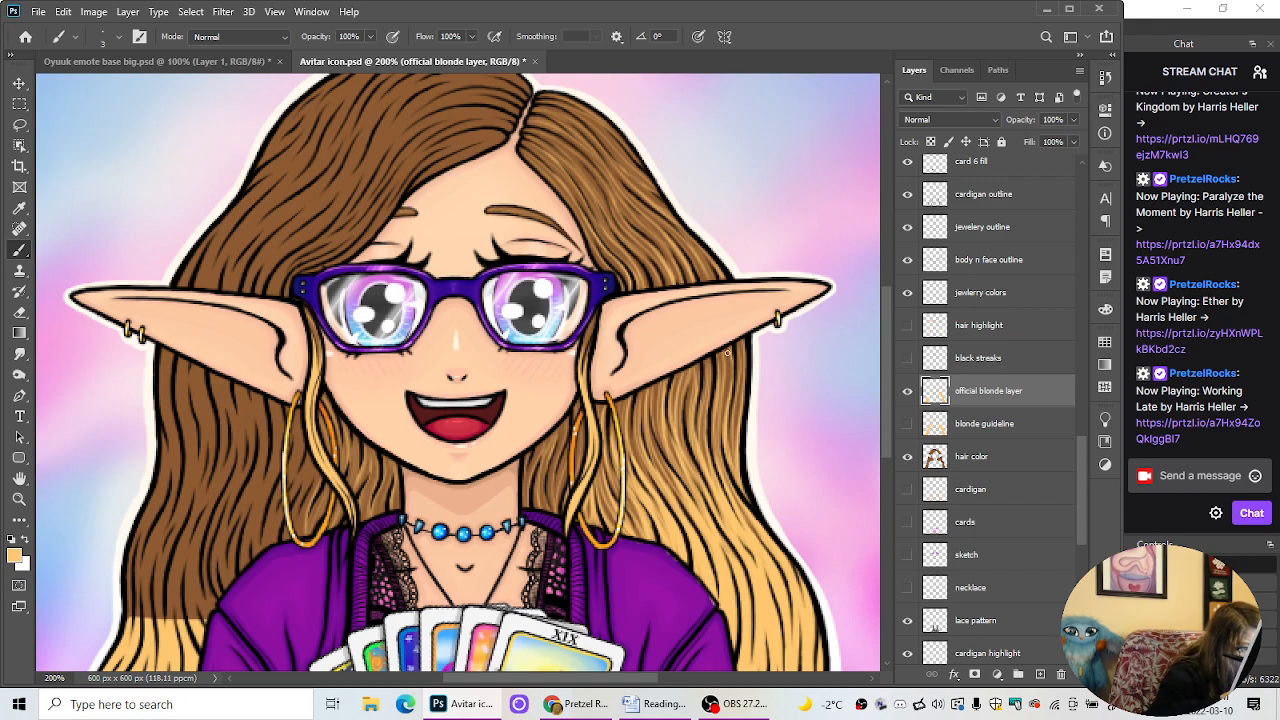
left_click_drag(729, 352, 723, 446)
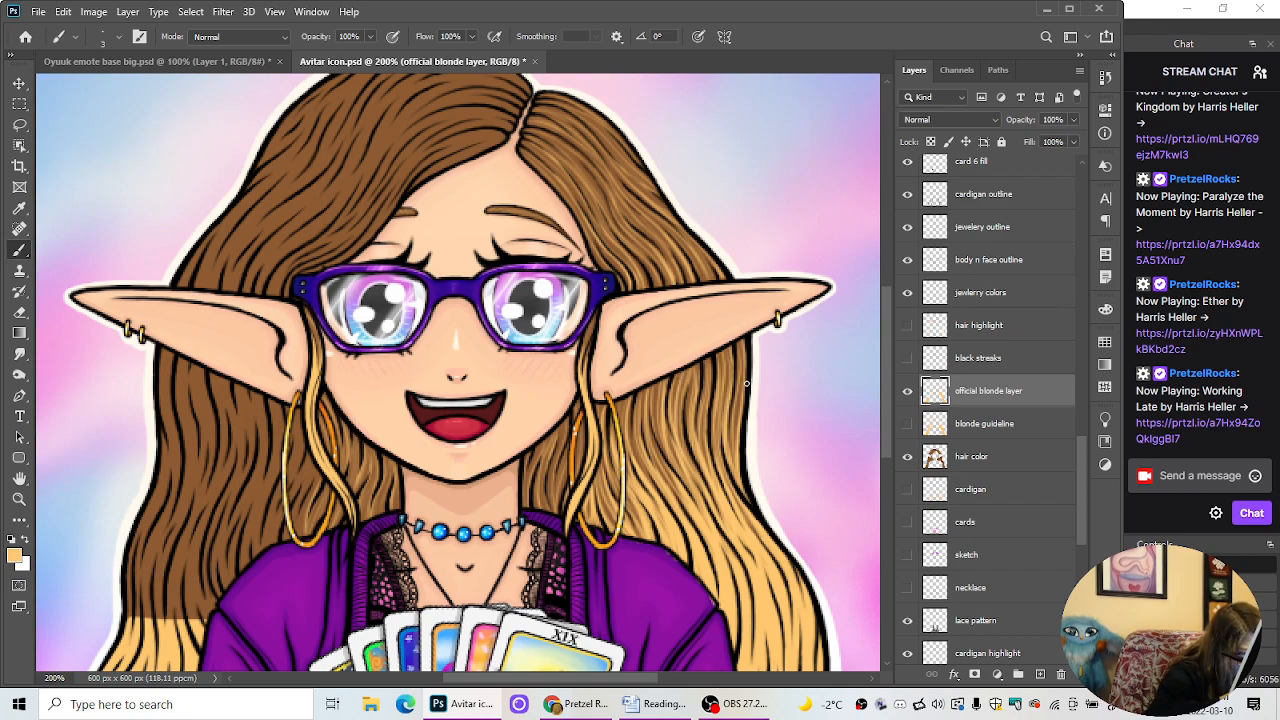
Step: Compare the whole avatar's hair with the blonde guideline layer shown and hidden, and inspect the left-hand side of the head close up
key("ctrl+minus")
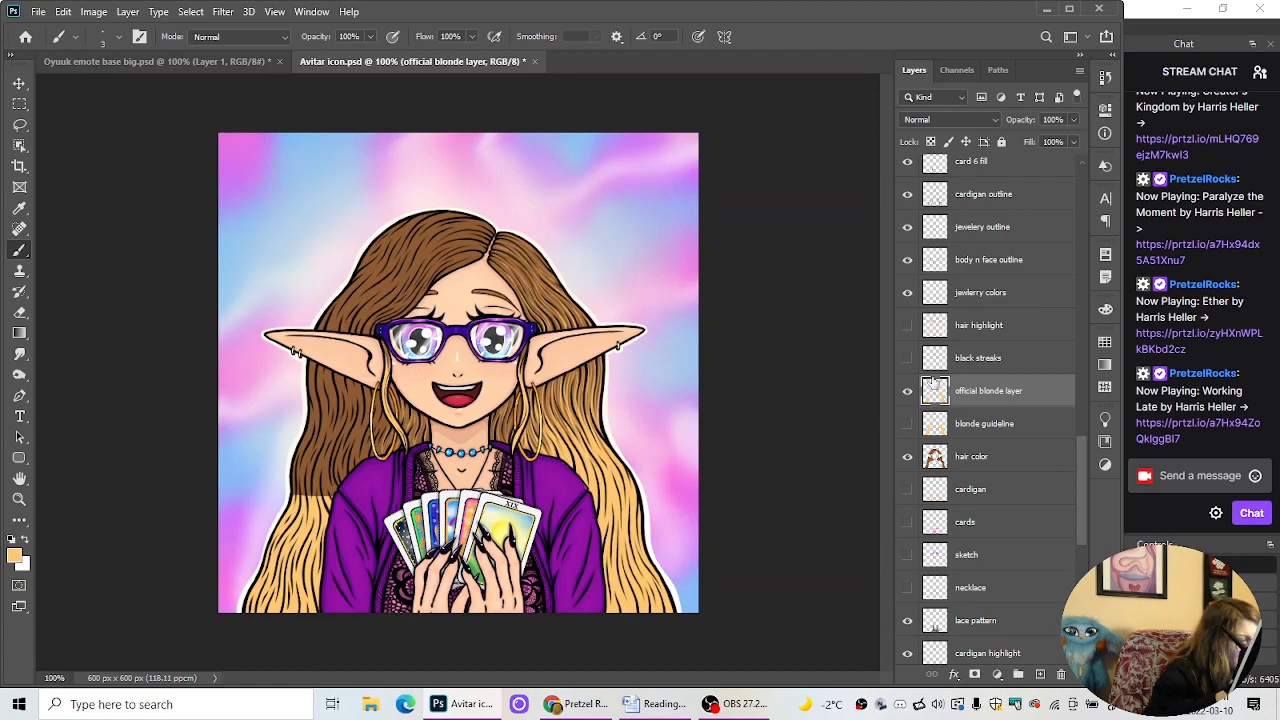
left_click(907, 424)
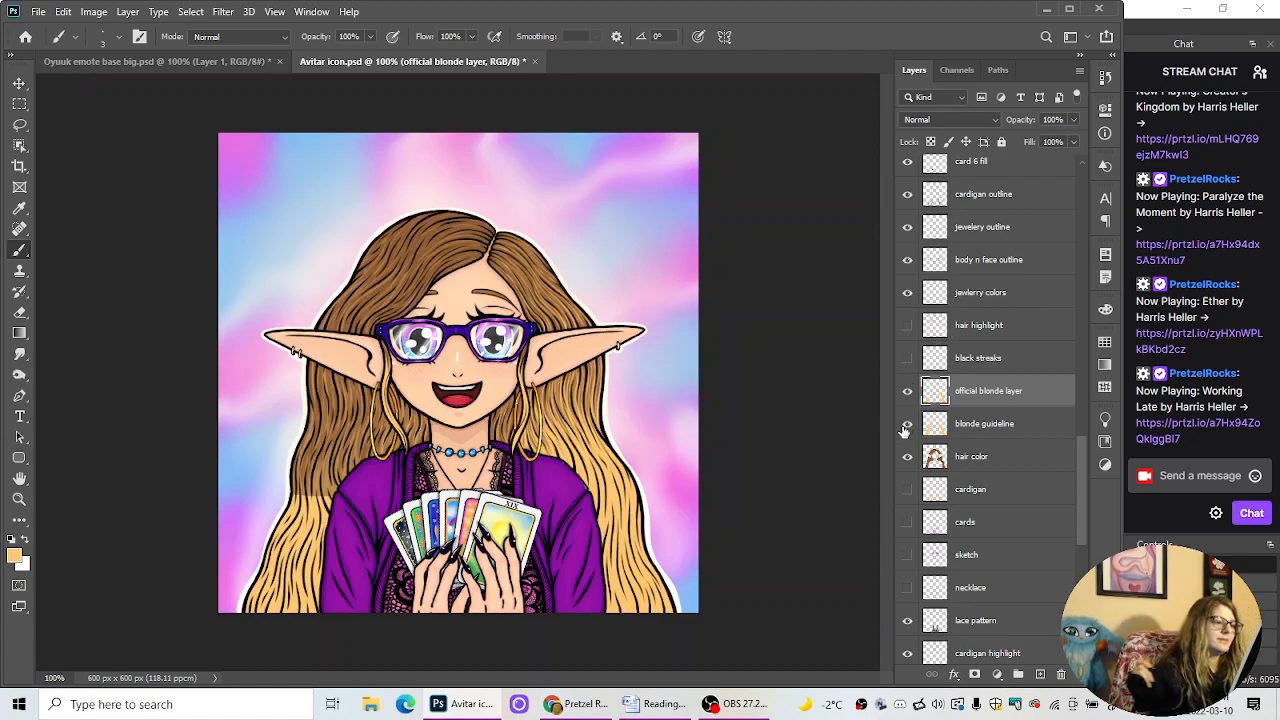
key("ctrl+minus")
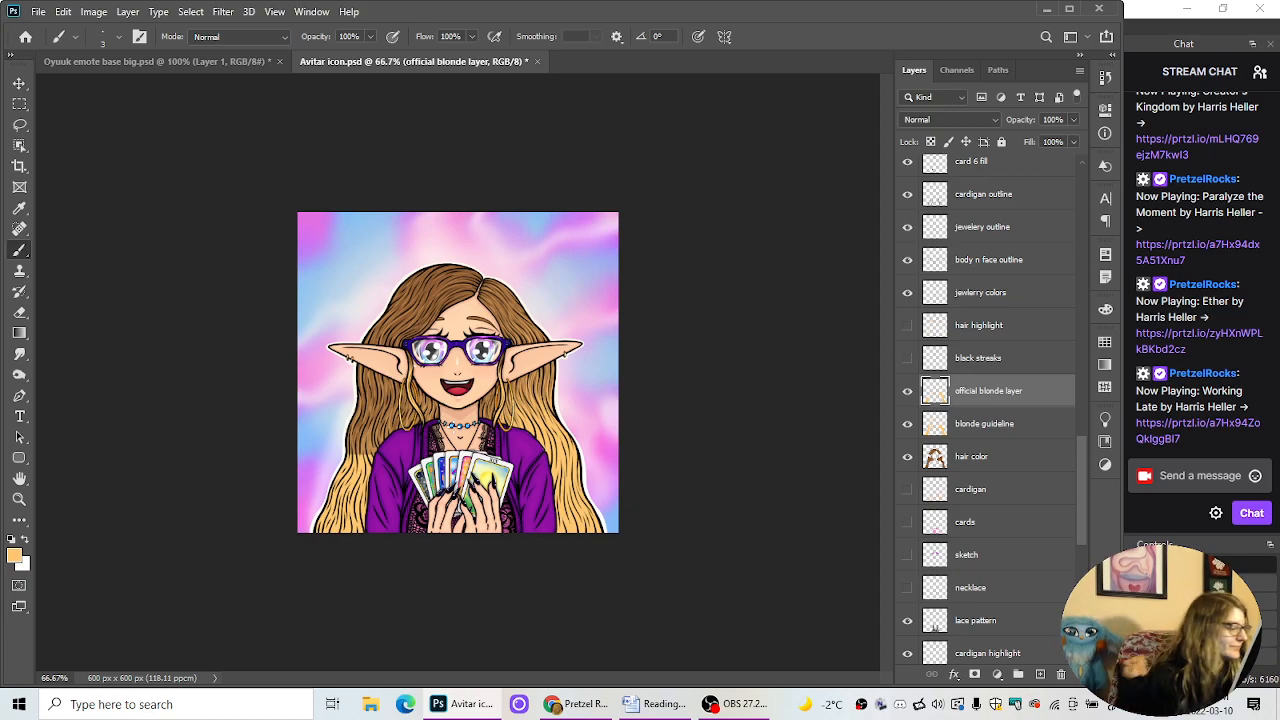
key("ctrl+plus")
key("ctrl+plus")
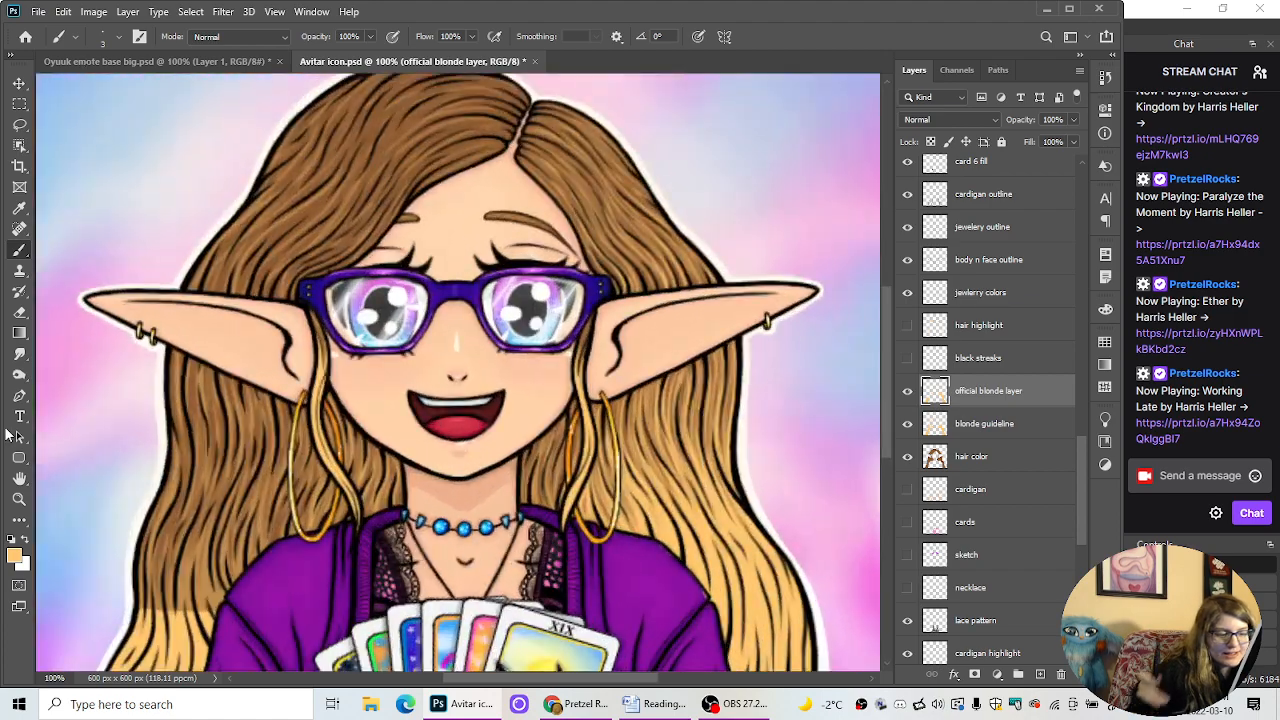
left_click(908, 424)
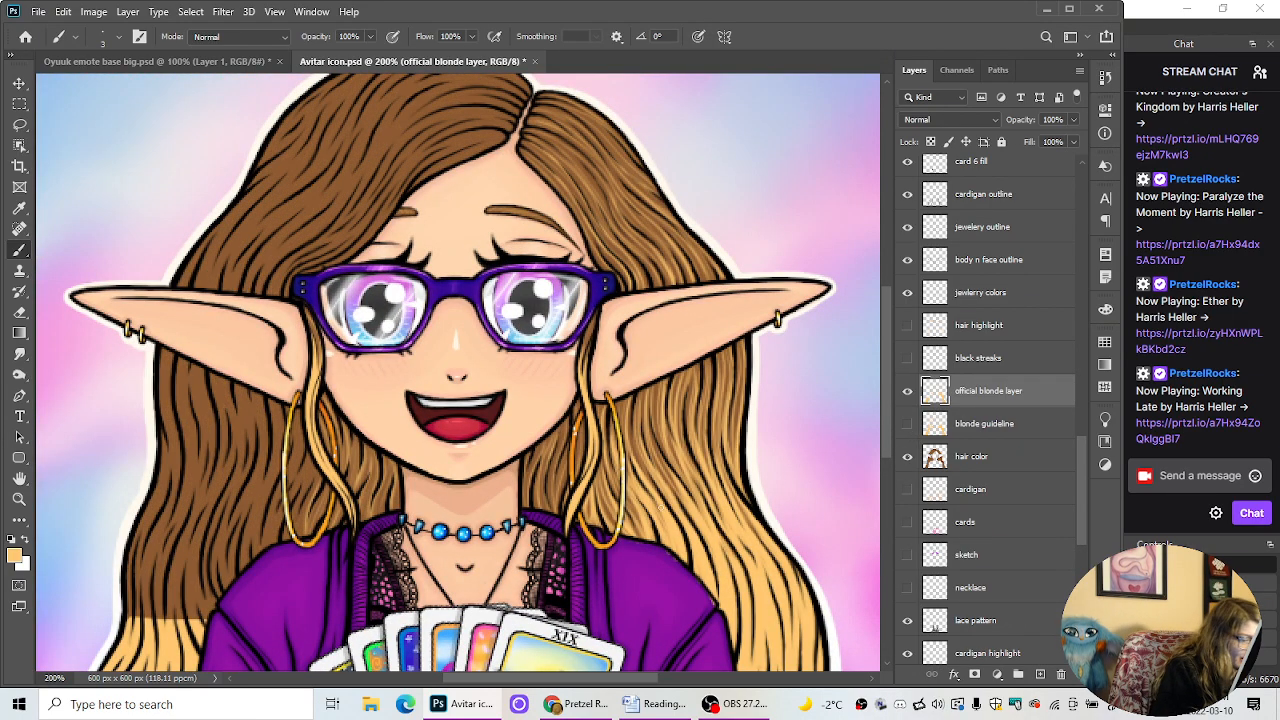
left_click_drag(491, 680, 429, 681)
left_click_drag(888, 430, 897, 391)
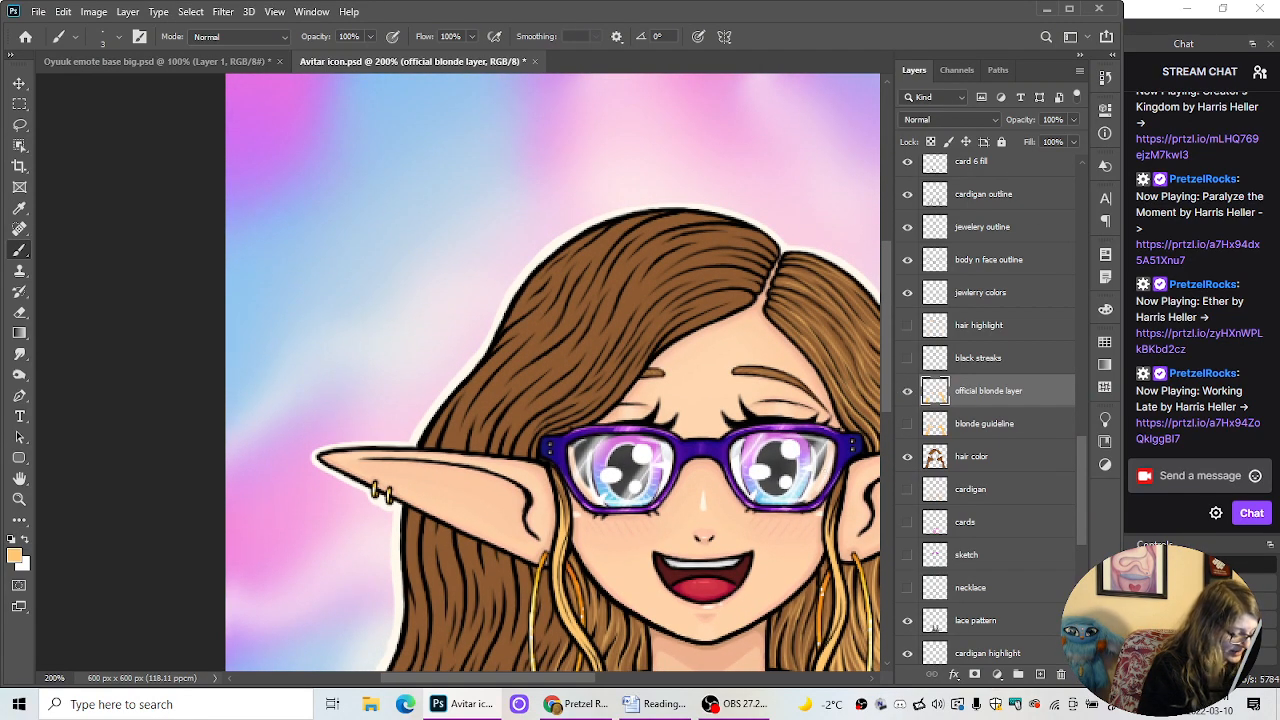
Step: Switch to OBS and change the live scene to We'll be right back
left_click(740, 704)
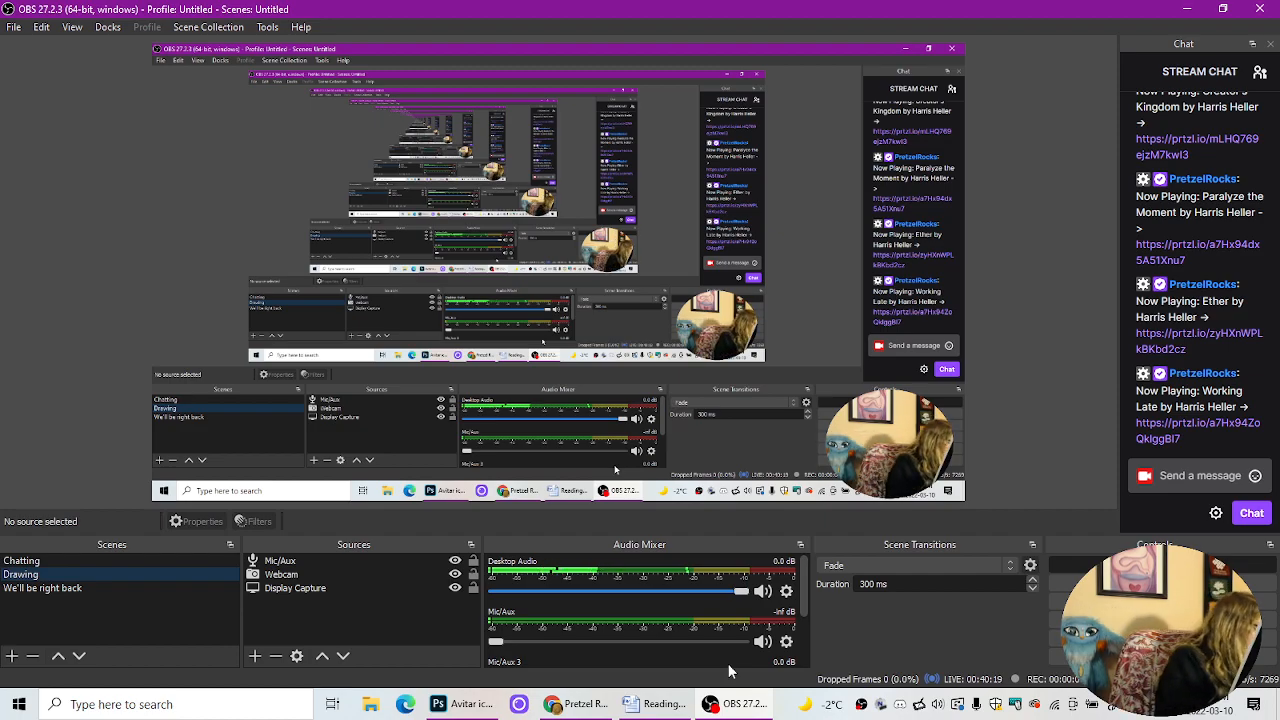
left_click(121, 588)
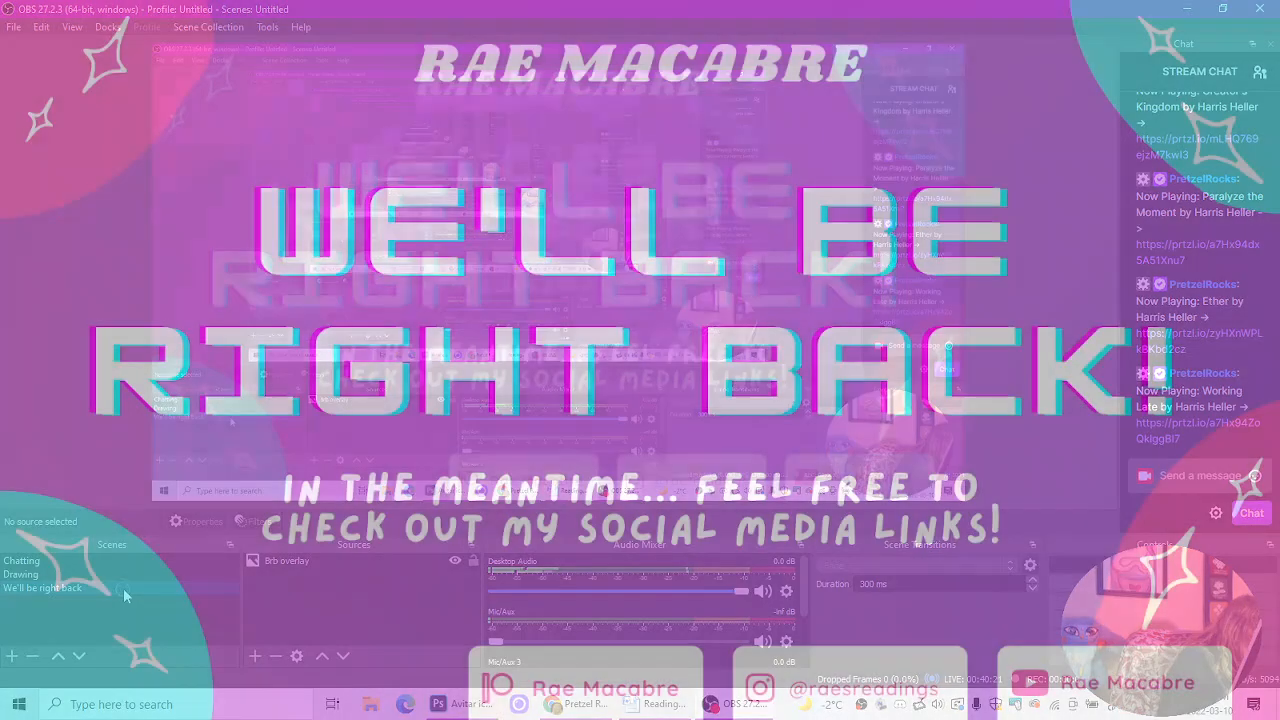
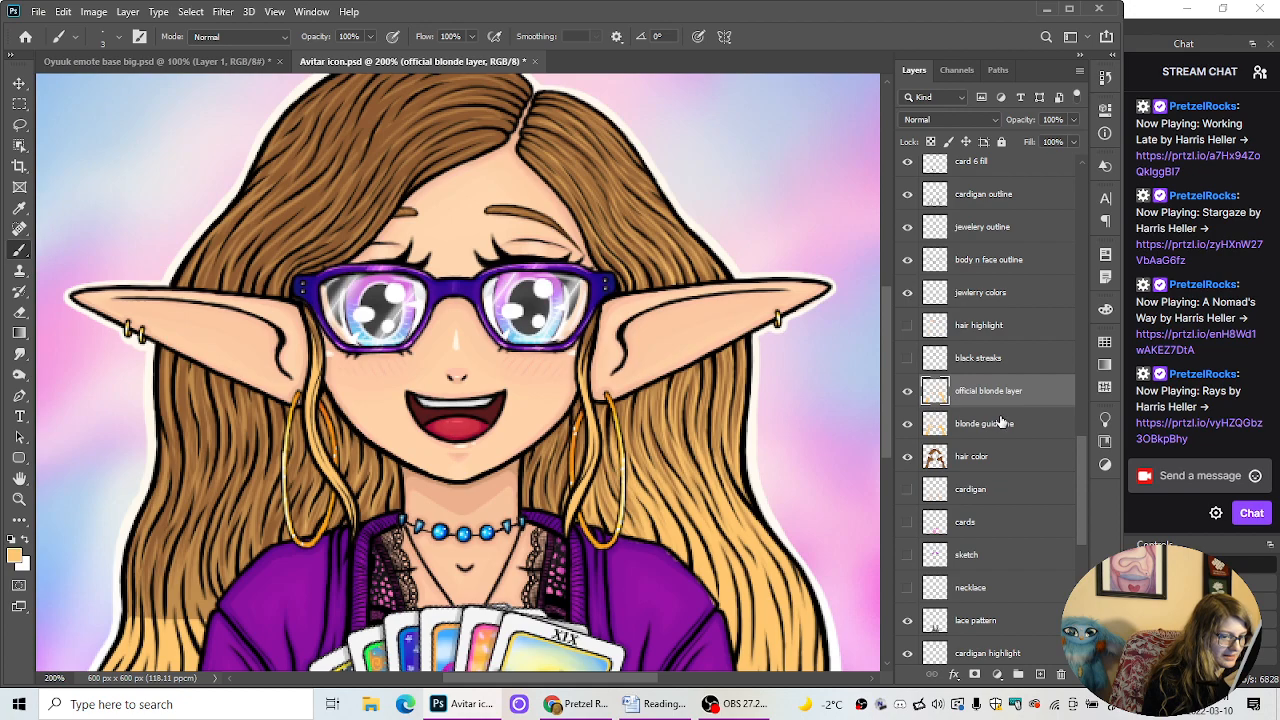
left_click_drag(995, 395, 992, 438)
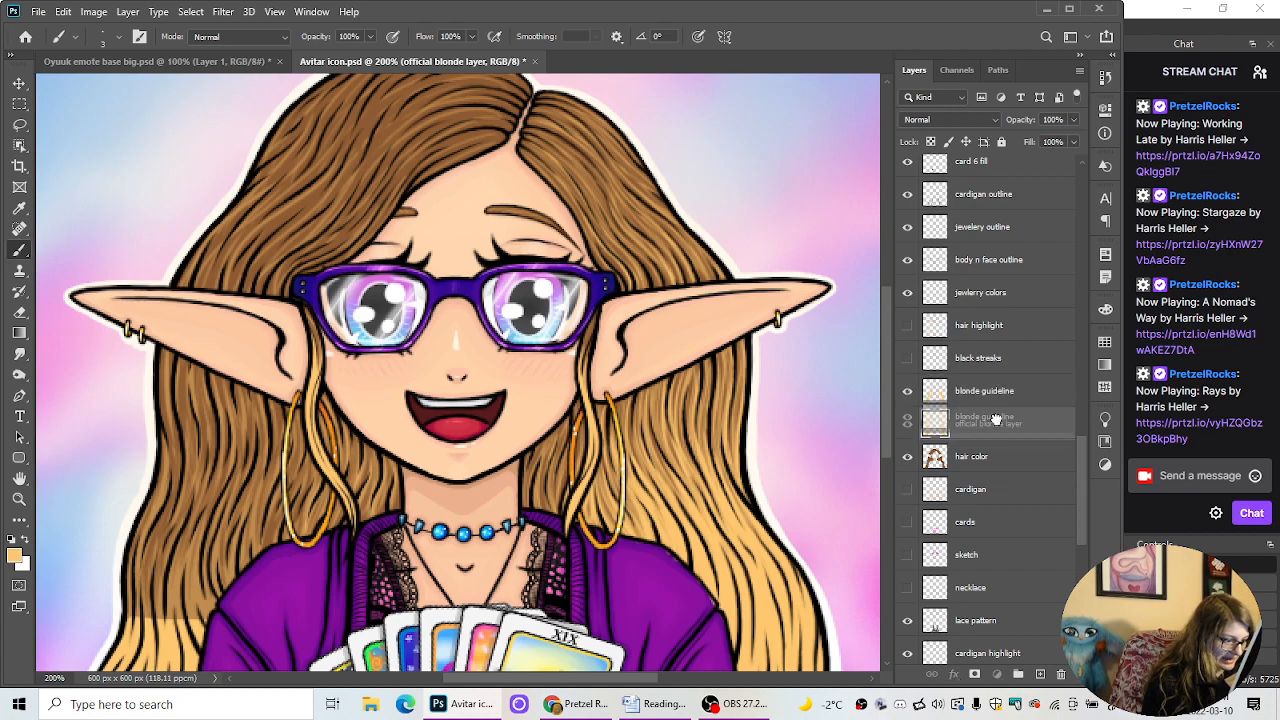
key("ctrl+z")
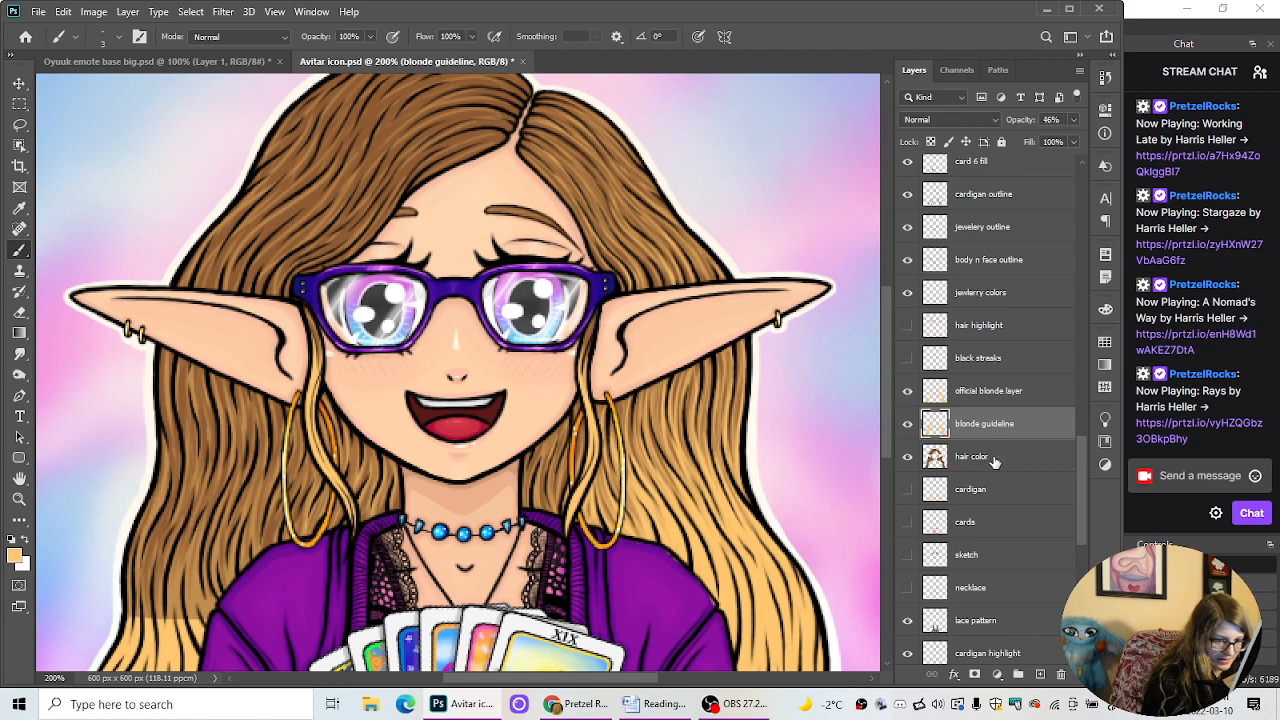
left_click(1000, 395)
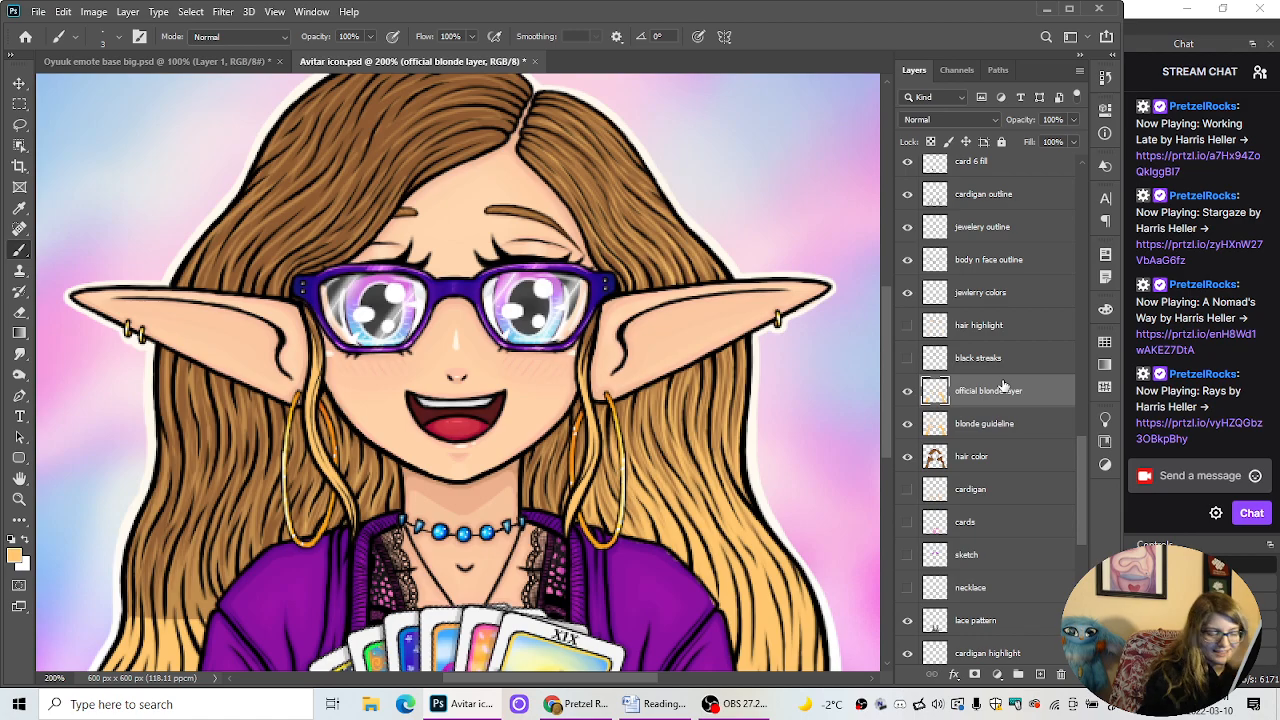
Step: Hide the blonde guideline layer, keeping the upper left-hand hair in view
left_click_drag(648, 680, 585, 688)
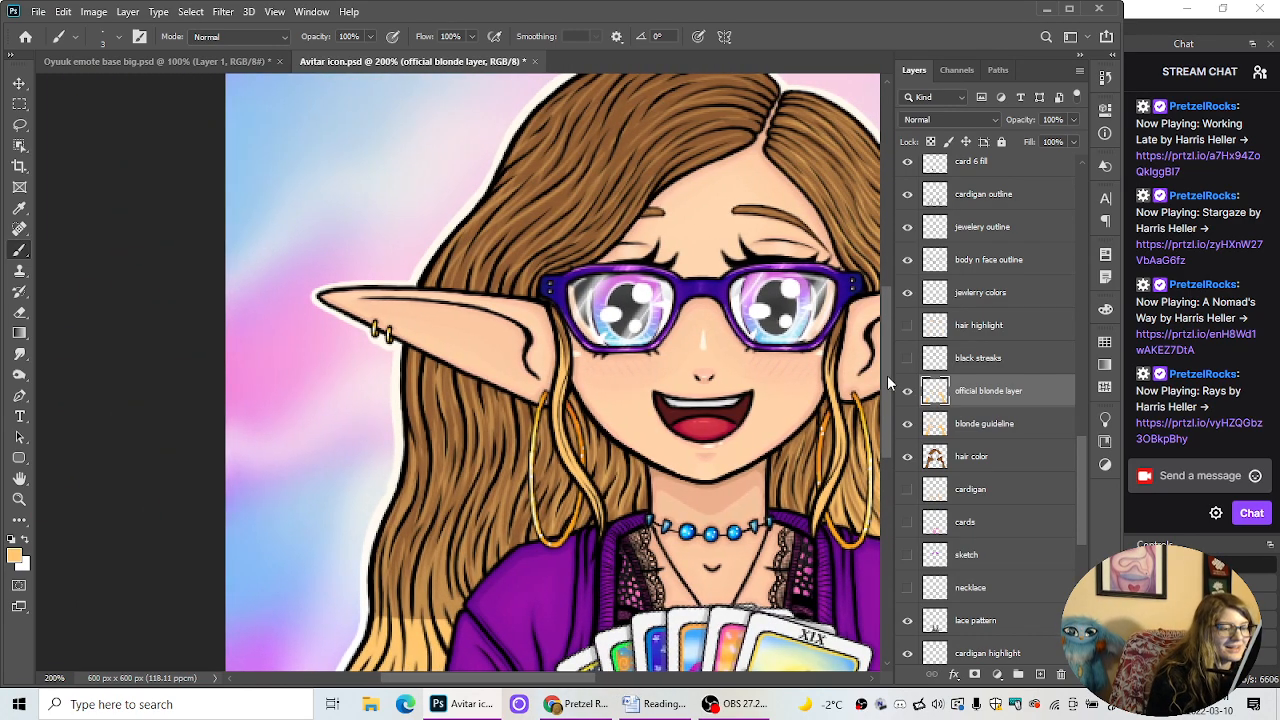
left_click_drag(890, 385, 893, 347)
left_click(907, 423)
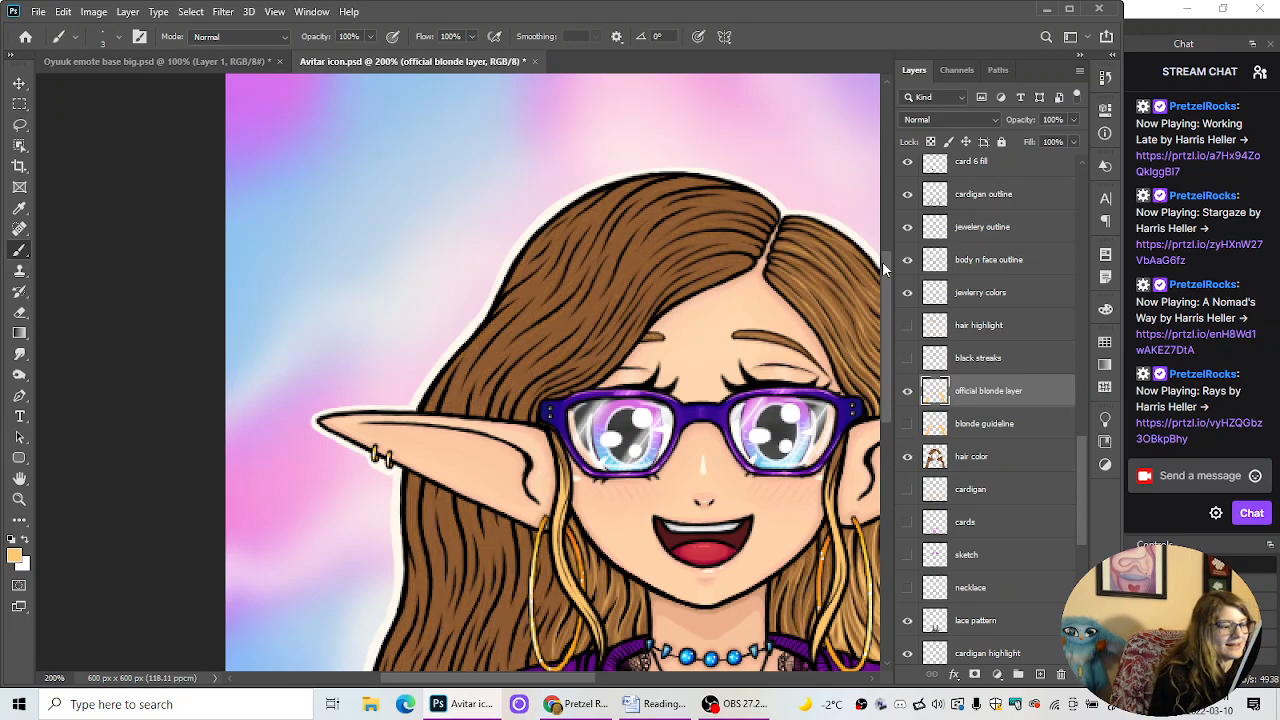
Step: Paint thin blonde streaks on the official blonde layer along the left-hand hair's forehead edge, from the parting down to the glasses
left_click_drag(575, 684, 600, 686)
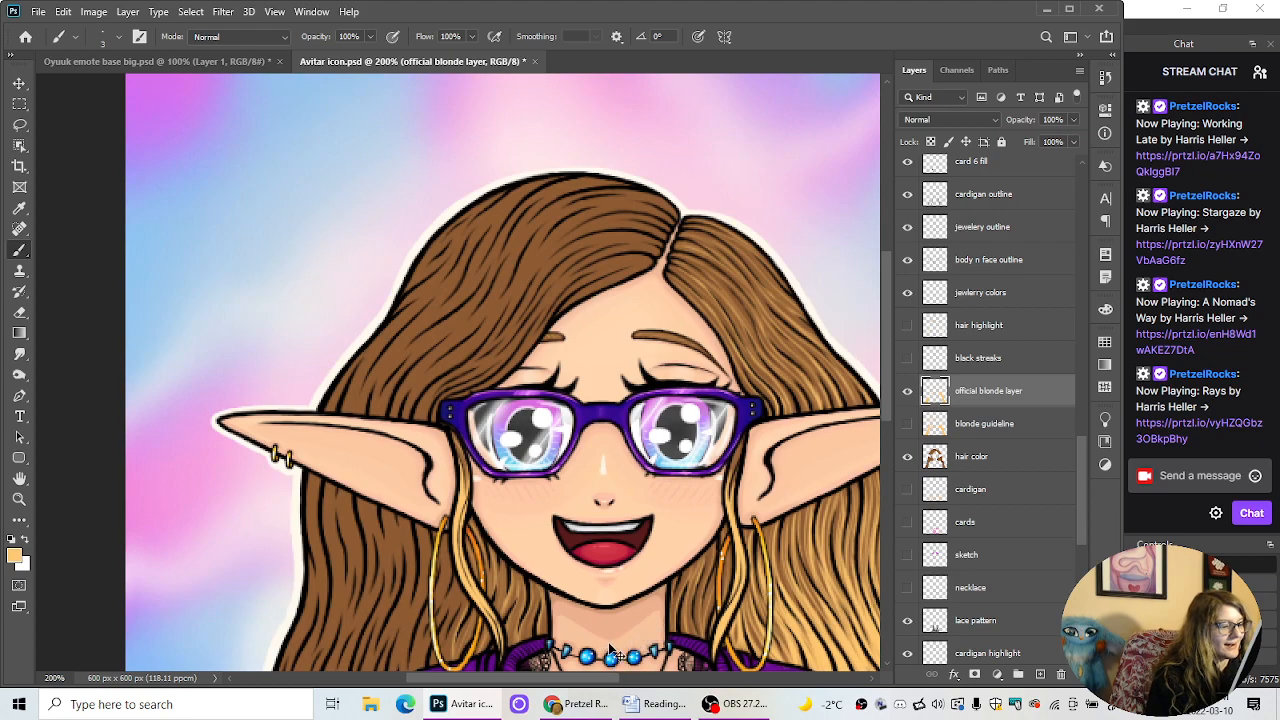
key("ctrl+plus")
left_click_drag(890, 383, 888, 357)
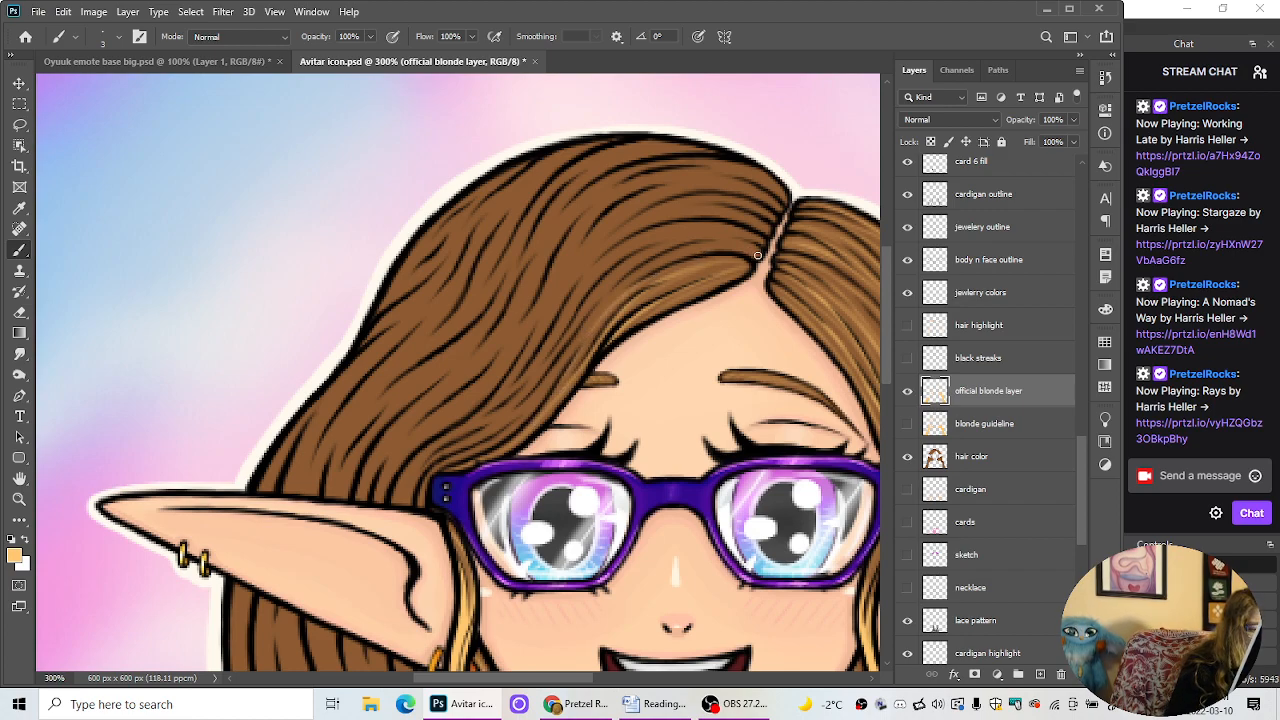
mouse_move(758, 256)
left_mouse_down()
mouse_move(714, 244)
mouse_move(651, 277)
left_mouse_up()
left_click_drag(710, 246, 608, 308)
left_click_drag(659, 257, 586, 331)
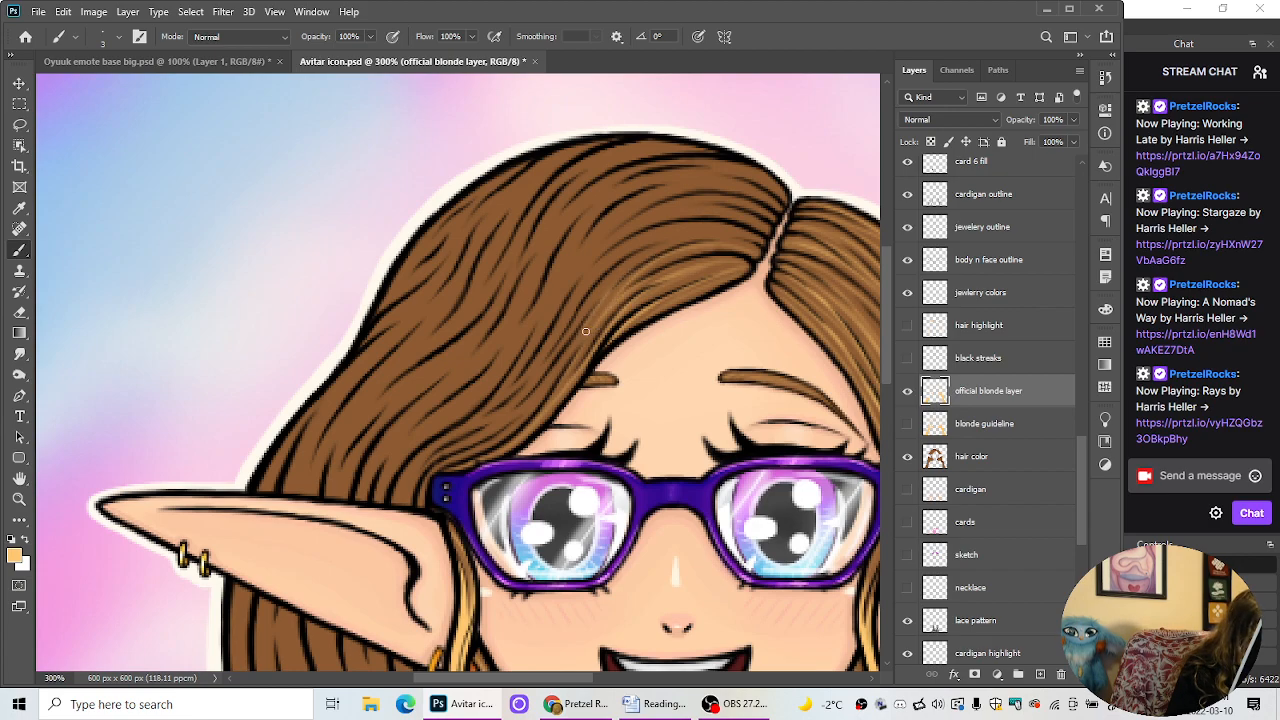
left_click_drag(613, 290, 488, 435)
mouse_move(551, 379)
left_mouse_down()
mouse_move(451, 446)
mouse_move(417, 487)
left_mouse_up()
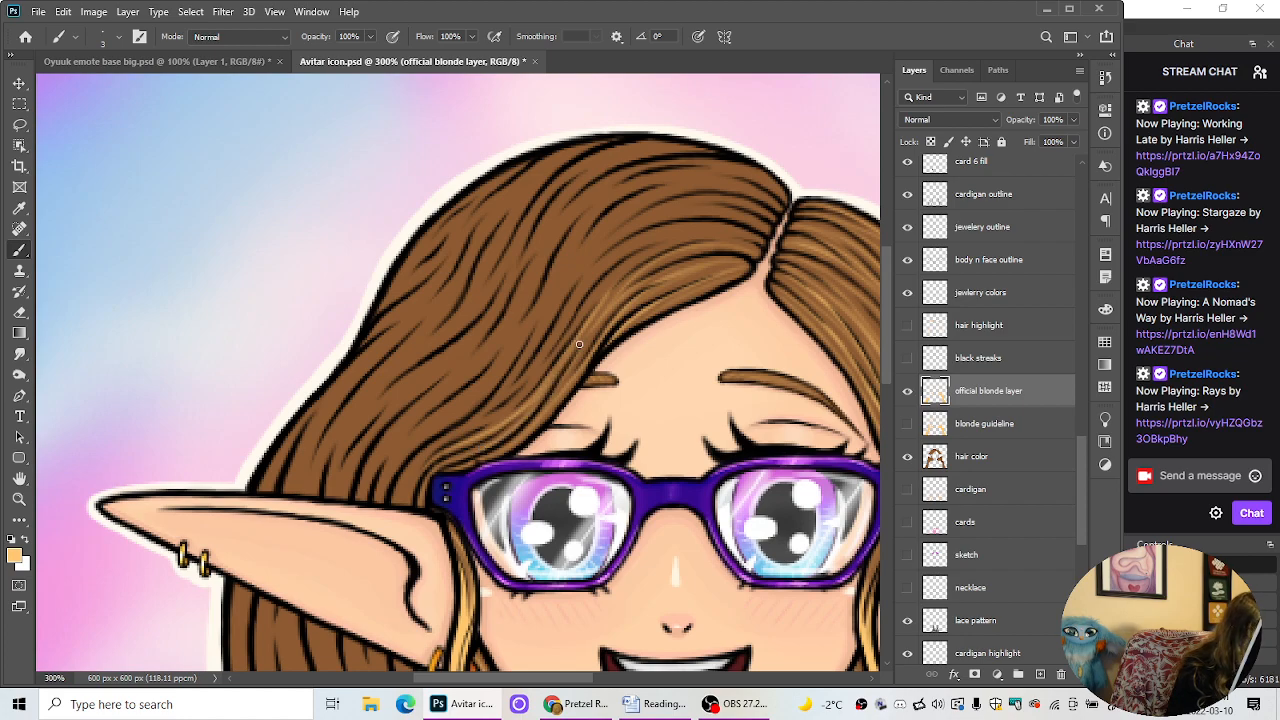
left_click(22, 313)
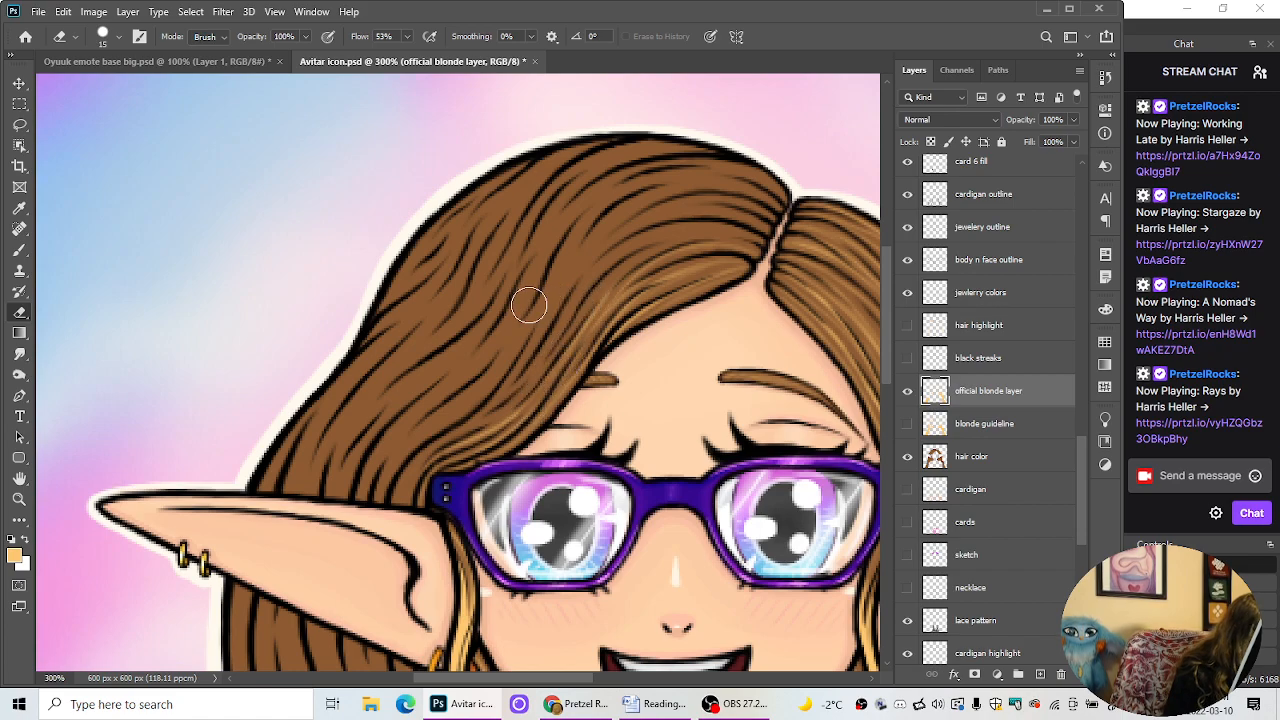
Step: Brush a second band of thin blonde streaks above the forehead strands in the left-hand hair, curving down toward the temple
left_click(19, 253)
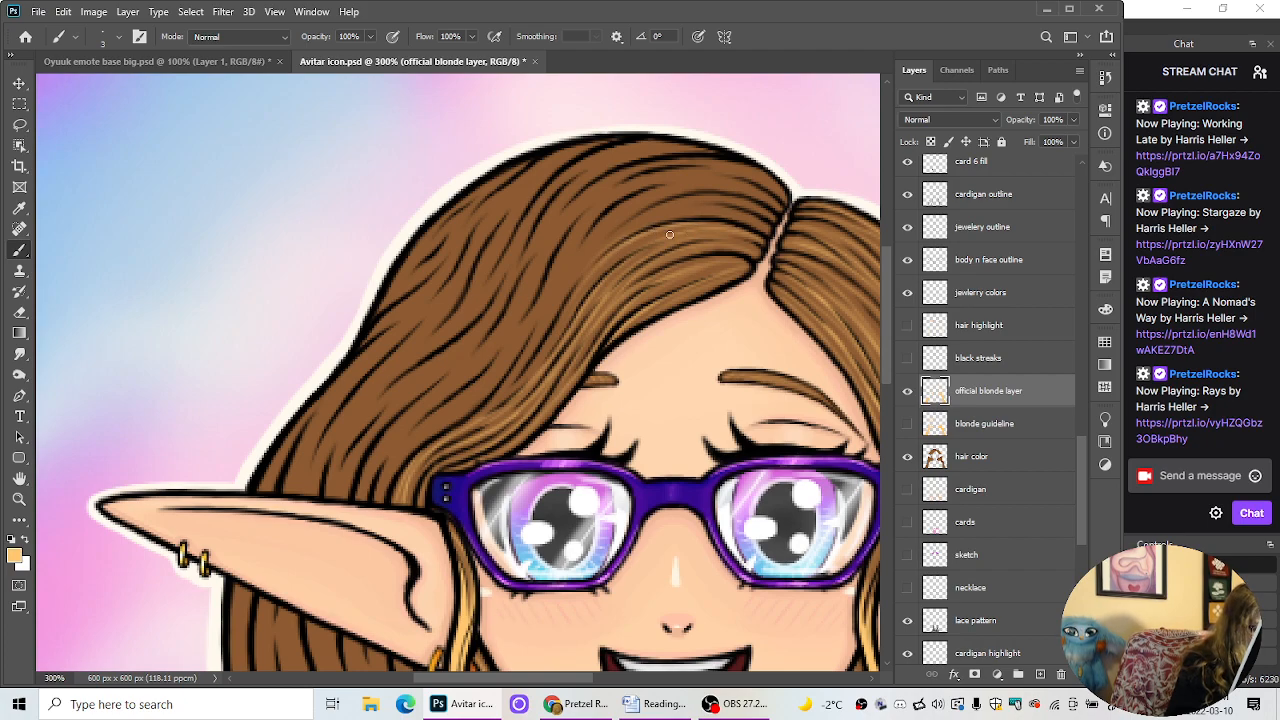
left_click_drag(613, 250, 551, 355)
mouse_move(579, 291)
left_mouse_down()
mouse_move(543, 359)
mouse_move(547, 346)
mouse_move(498, 400)
left_mouse_up()
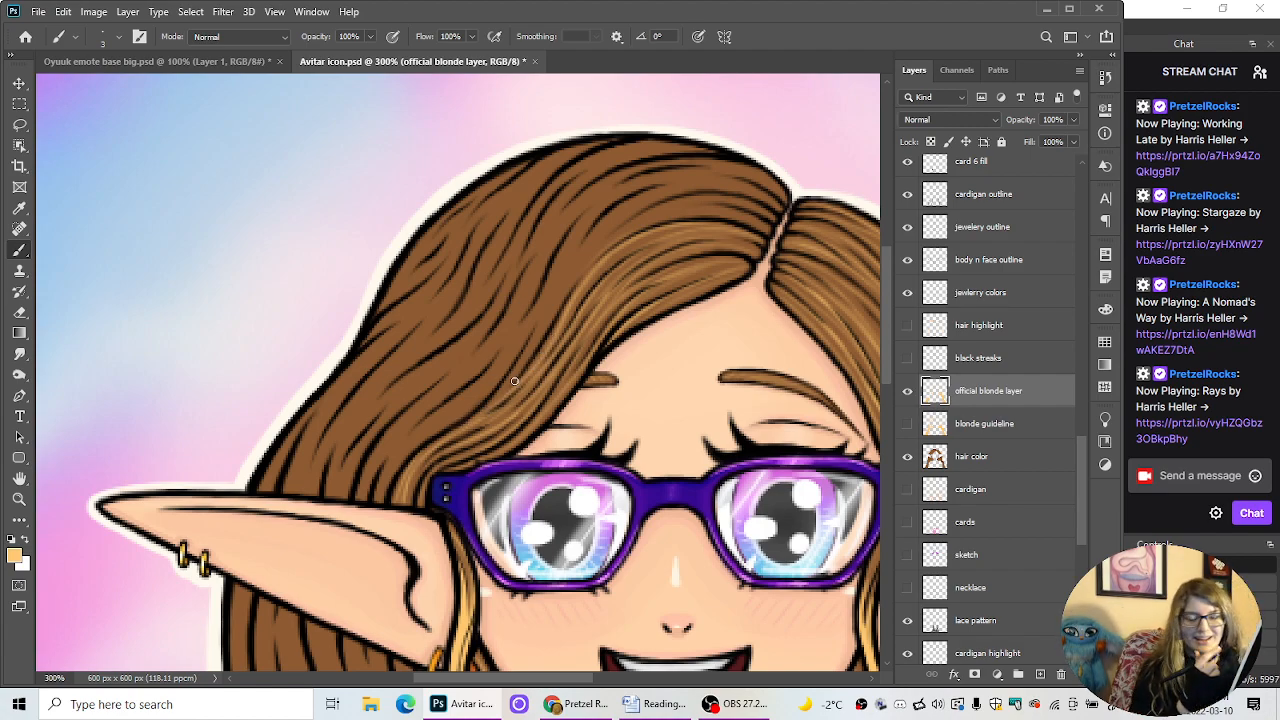
left_click_drag(600, 275, 664, 234)
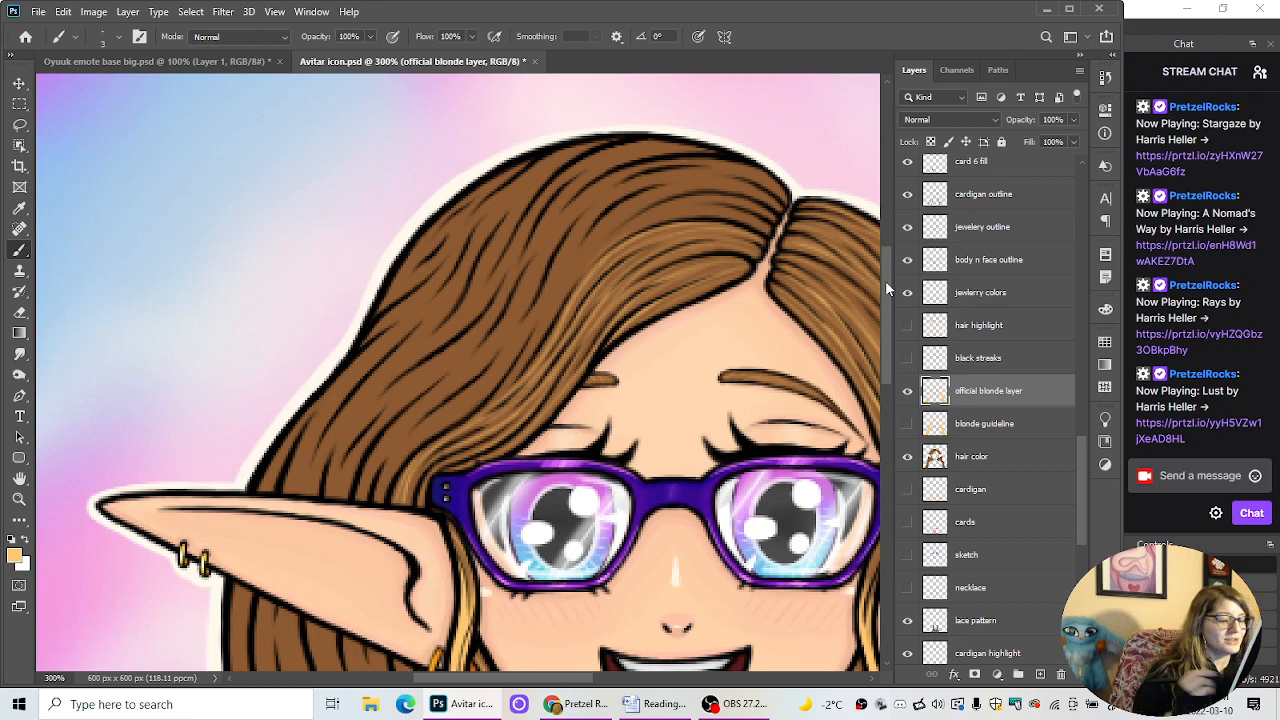
Step: Paint long thin blonde streaks from the parting across the middle strands of the left-hand hair on the official blonde layer
scroll(888, 360, "up", 2)
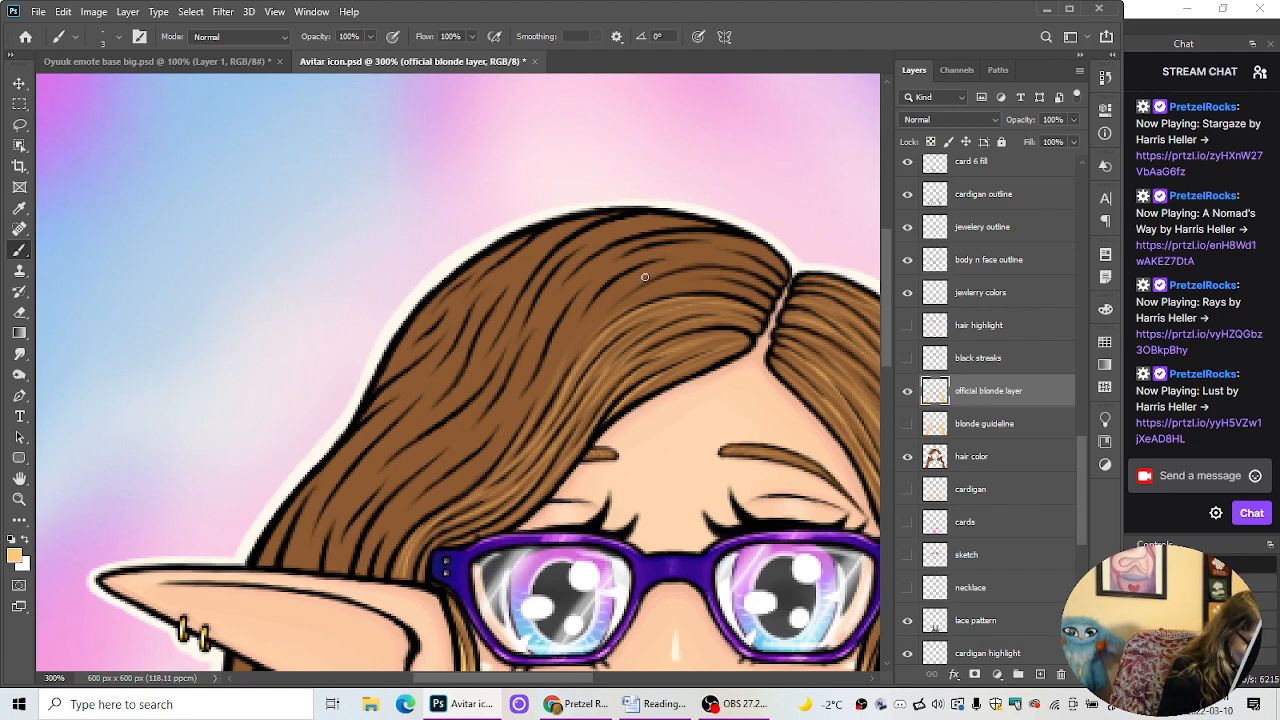
mouse_move(595, 317)
left_mouse_down()
mouse_move(668, 268)
mouse_move(604, 311)
mouse_move(697, 263)
mouse_move(626, 296)
mouse_move(674, 267)
mouse_move(772, 288)
left_mouse_up()
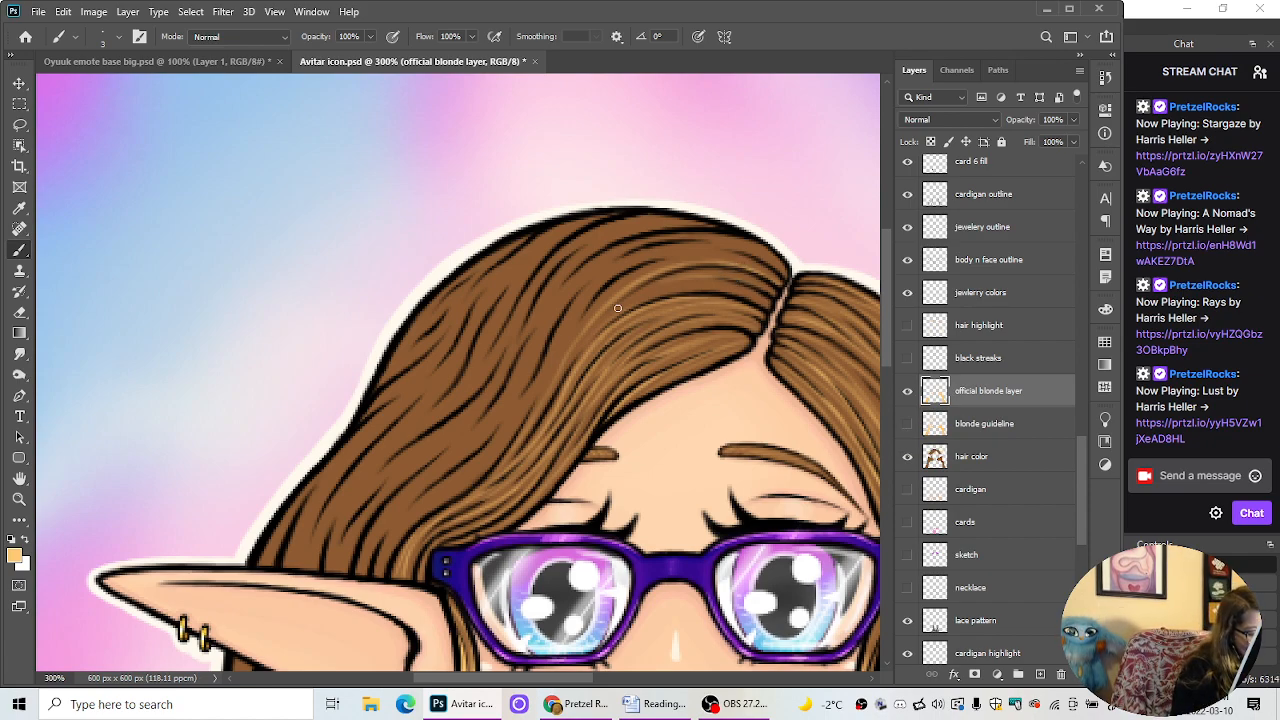
mouse_move(765, 306)
left_mouse_down()
mouse_move(713, 287)
mouse_move(609, 332)
left_mouse_up()
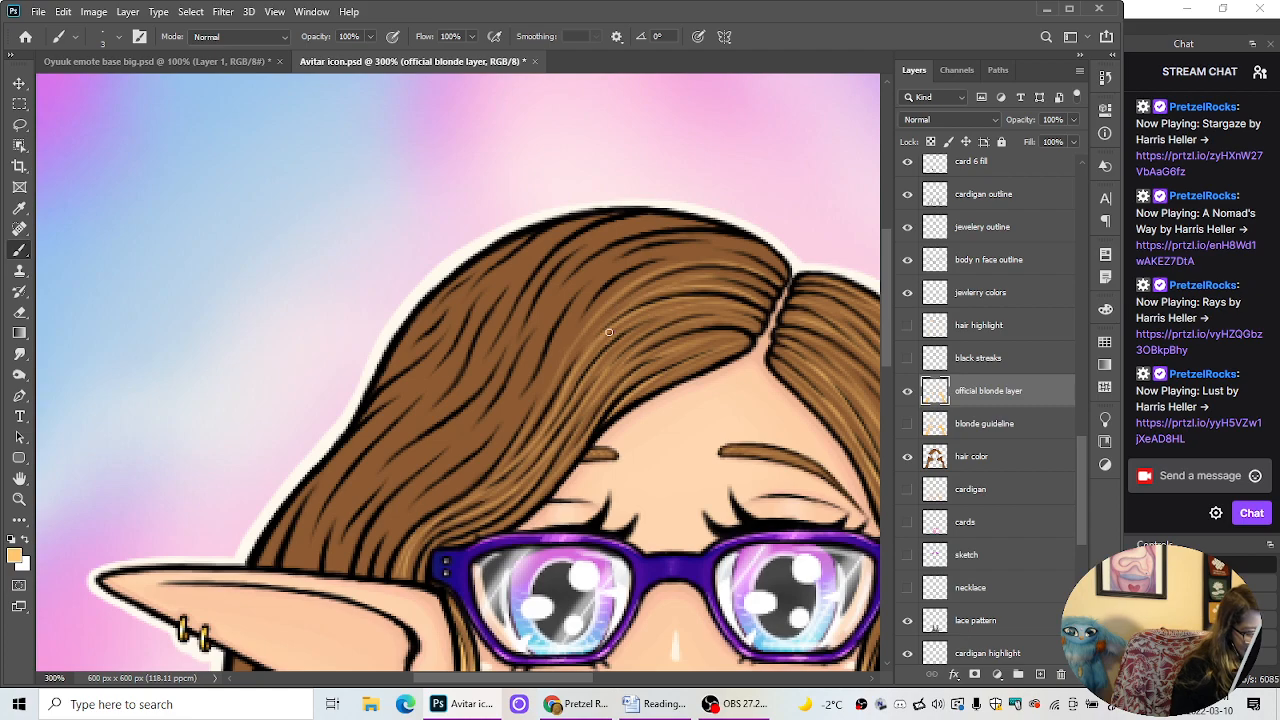
mouse_move(663, 295)
left_mouse_down()
mouse_move(615, 311)
mouse_move(555, 457)
left_mouse_up()
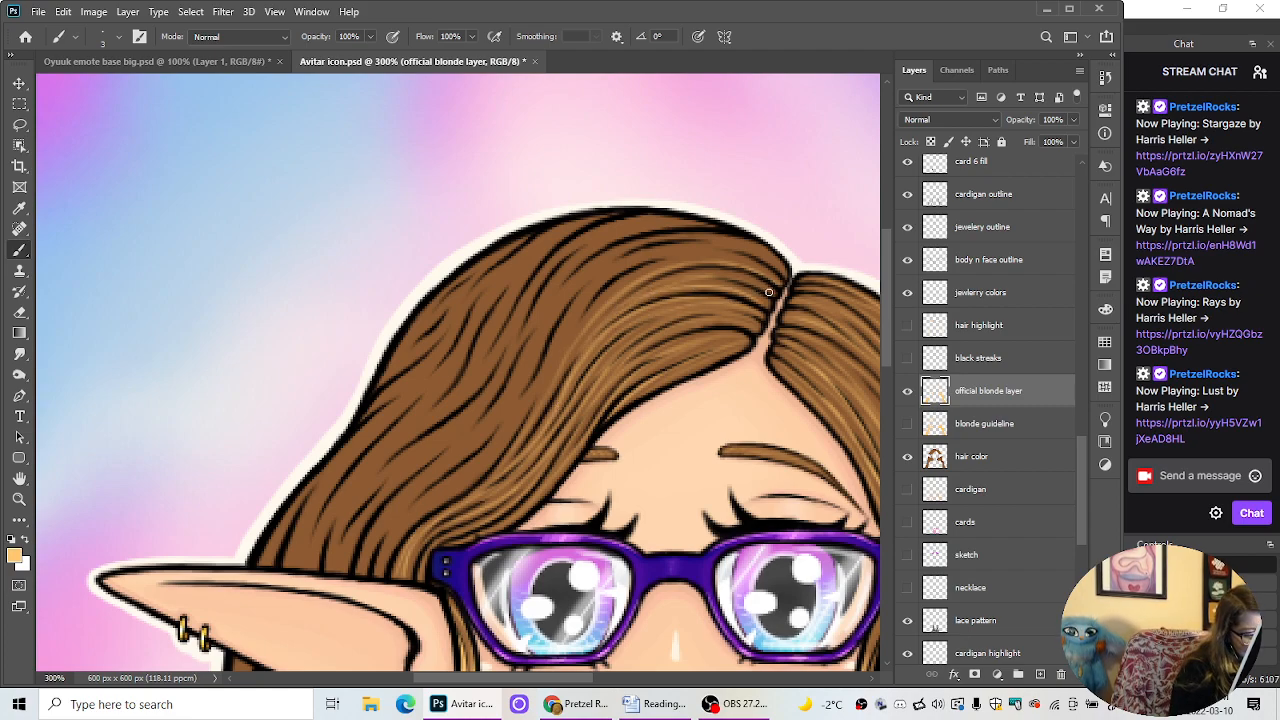
left_click_drag(769, 292, 539, 375)
mouse_move(779, 280)
left_mouse_down()
mouse_move(667, 264)
mouse_move(569, 351)
mouse_move(662, 262)
mouse_move(578, 328)
left_mouse_up()
left_click_drag(532, 402, 518, 414)
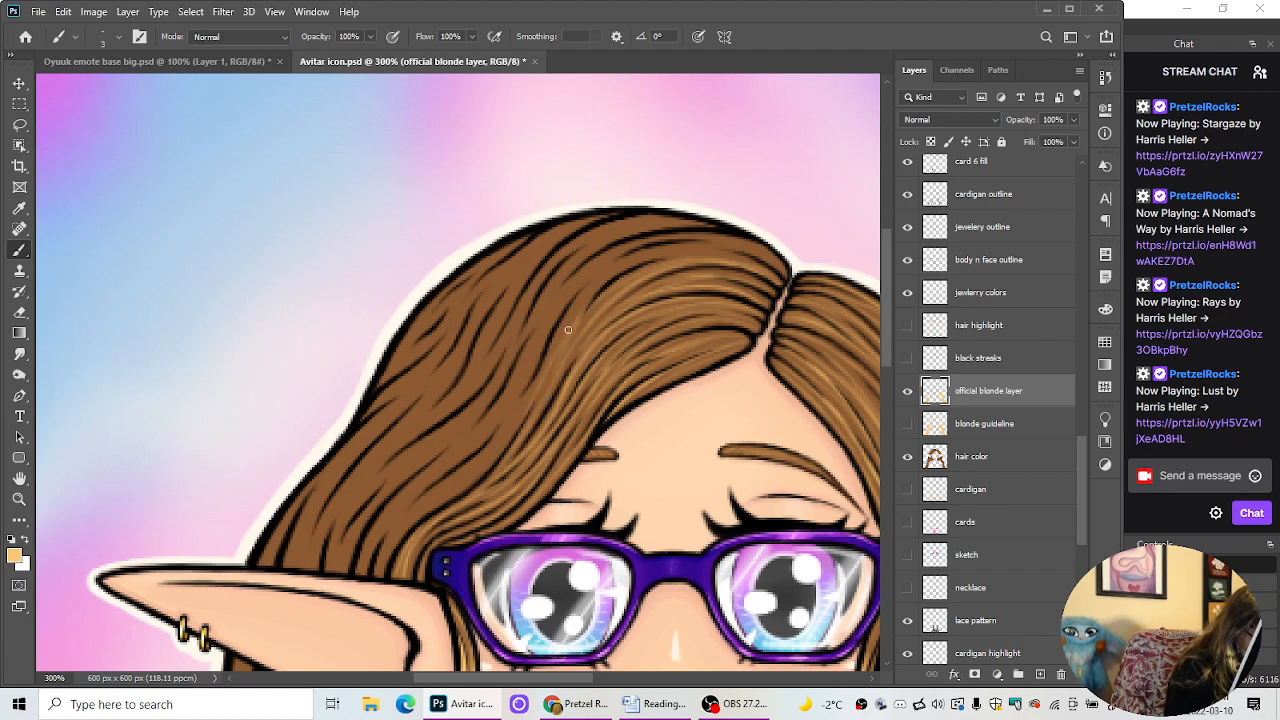
Step: Extend the blonde streaks through the left-hand hair toward the temple and up into the strands below the crown
left_click_drag(561, 346, 451, 487)
mouse_move(507, 427)
left_mouse_down()
mouse_move(369, 609)
mouse_move(460, 479)
mouse_move(519, 425)
left_mouse_up()
mouse_move(429, 509)
left_mouse_down()
mouse_move(518, 417)
mouse_move(545, 360)
left_mouse_up()
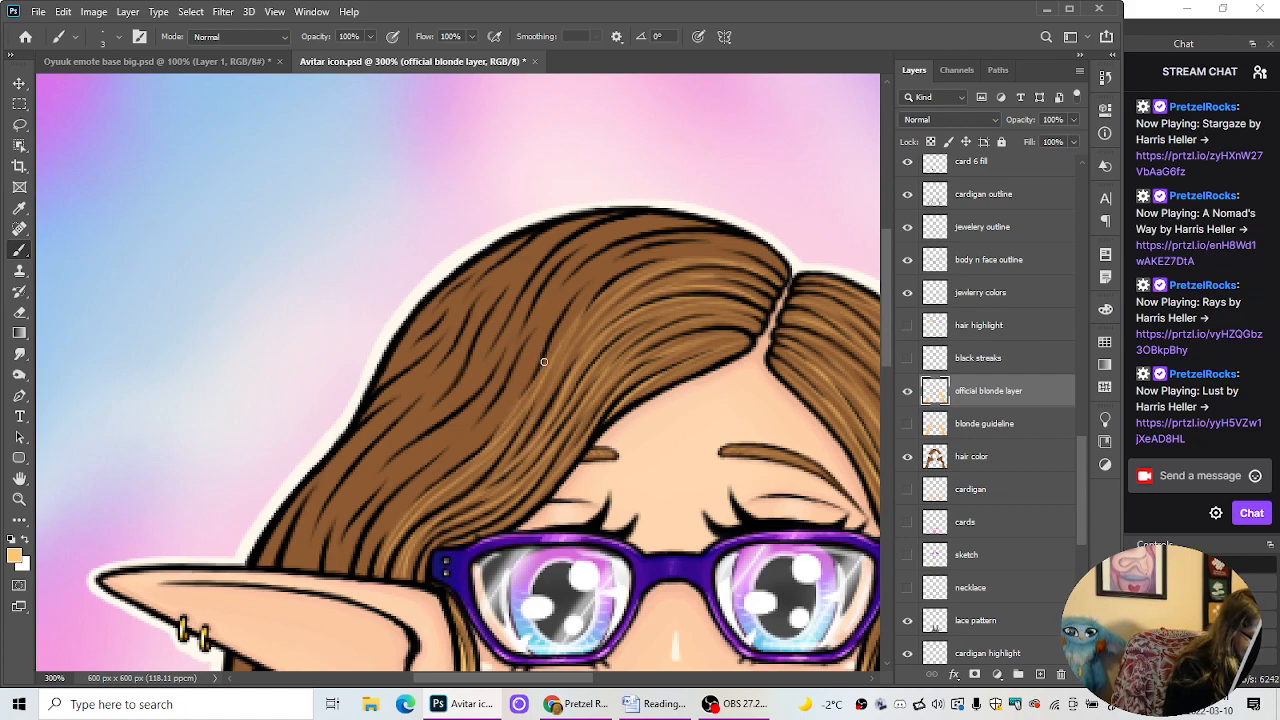
mouse_move(612, 262)
left_mouse_down()
mouse_move(575, 303)
mouse_move(621, 257)
left_mouse_up()
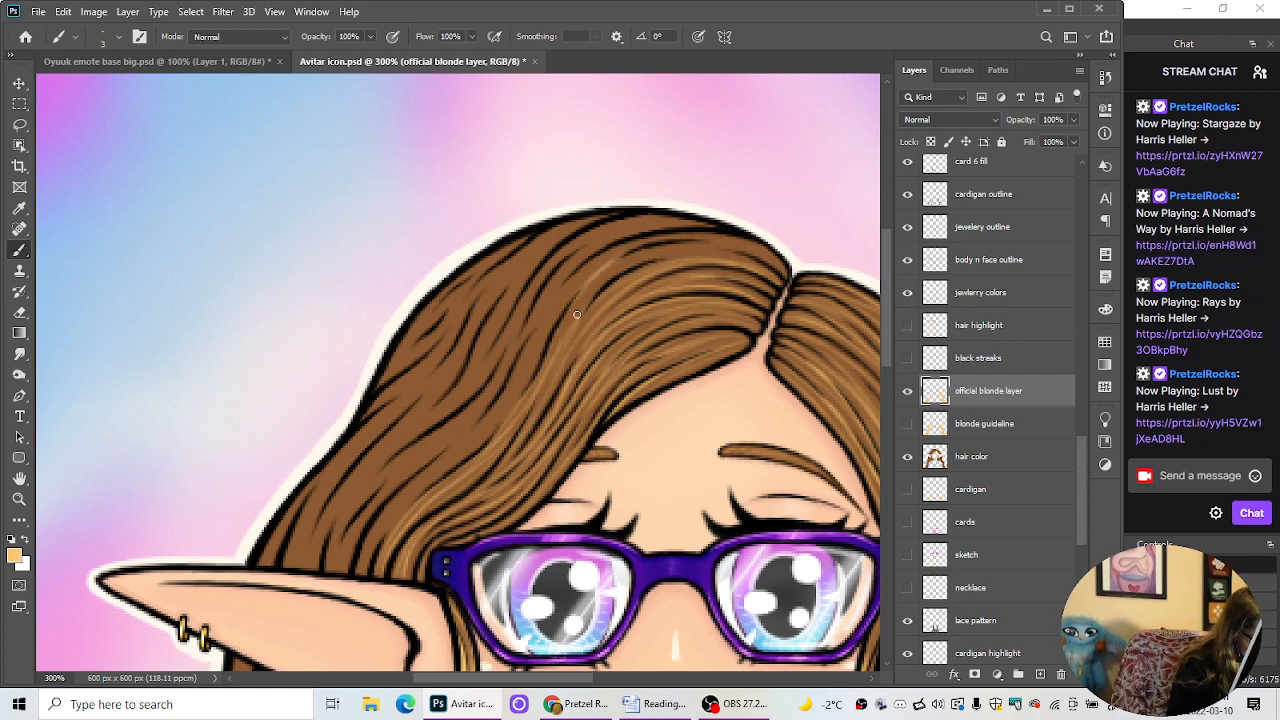
left_click_drag(566, 328, 642, 259)
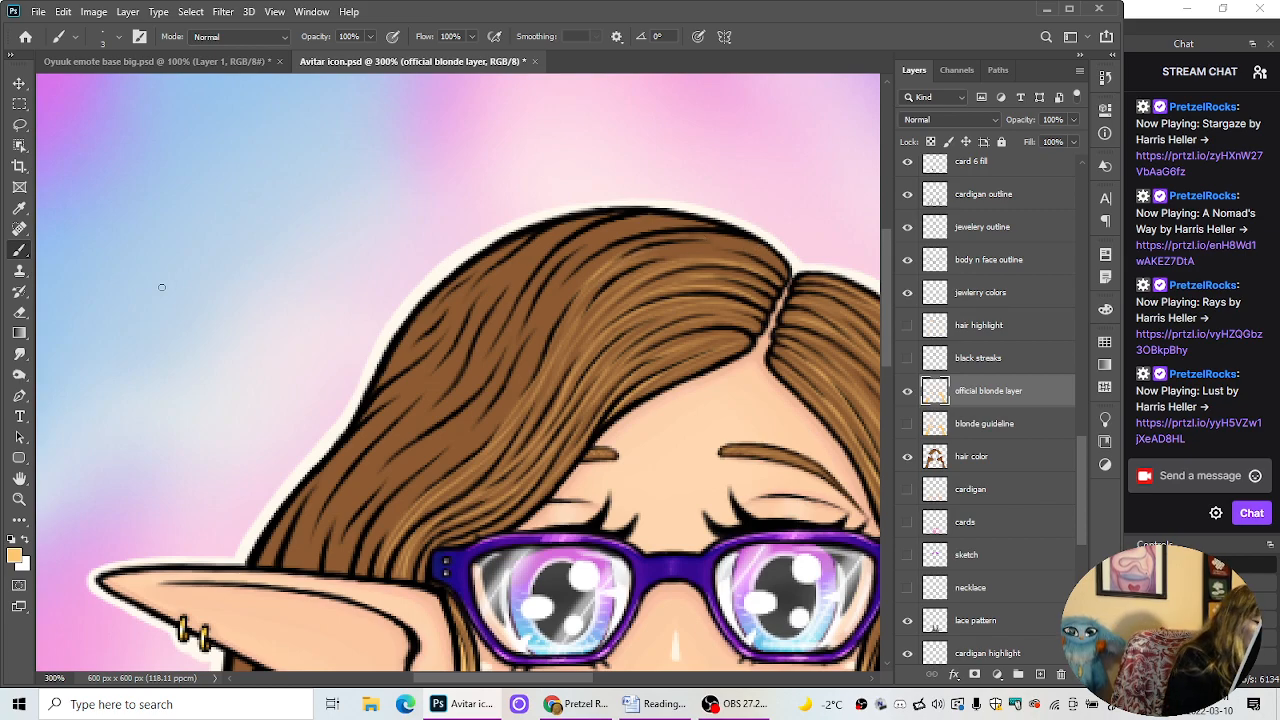
Step: Soften the newest blonde streaks below the crown with the 15 px Eraser at 53% flow, and return to the Brush tool
left_click(19, 312)
left_click_drag(565, 303, 621, 244)
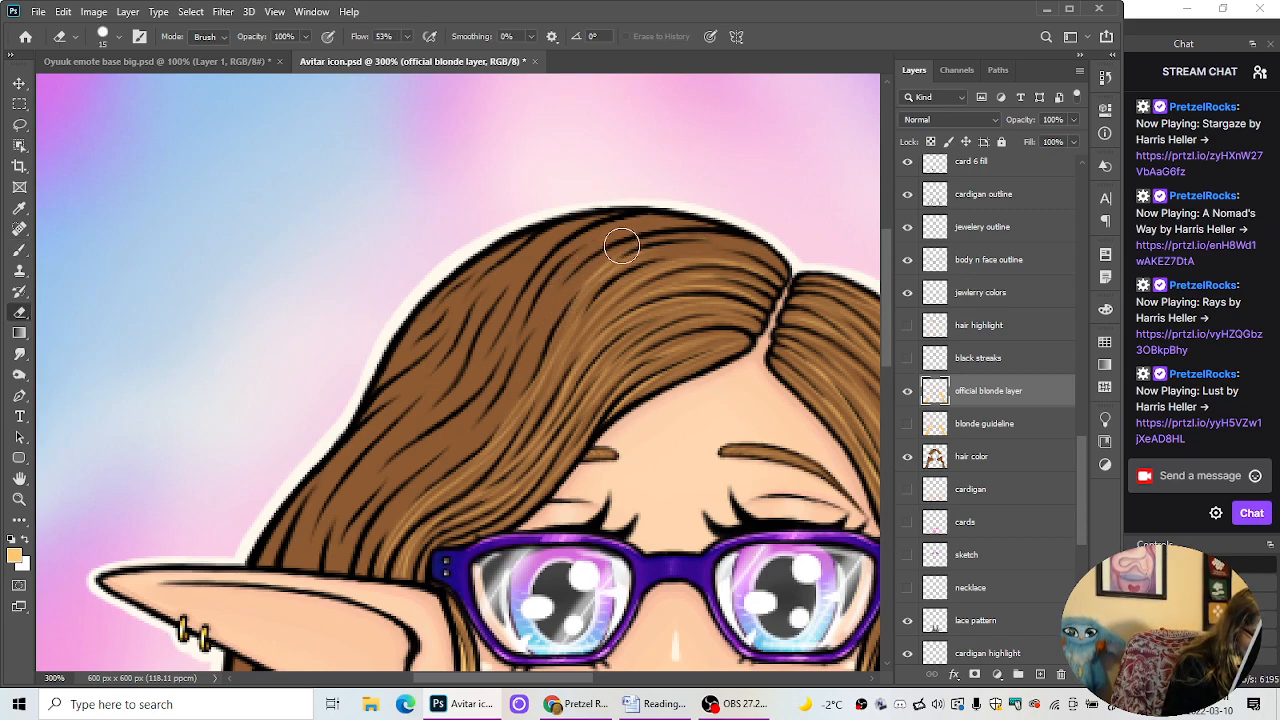
mouse_move(557, 327)
left_mouse_down()
mouse_move(621, 254)
mouse_move(574, 300)
left_mouse_up()
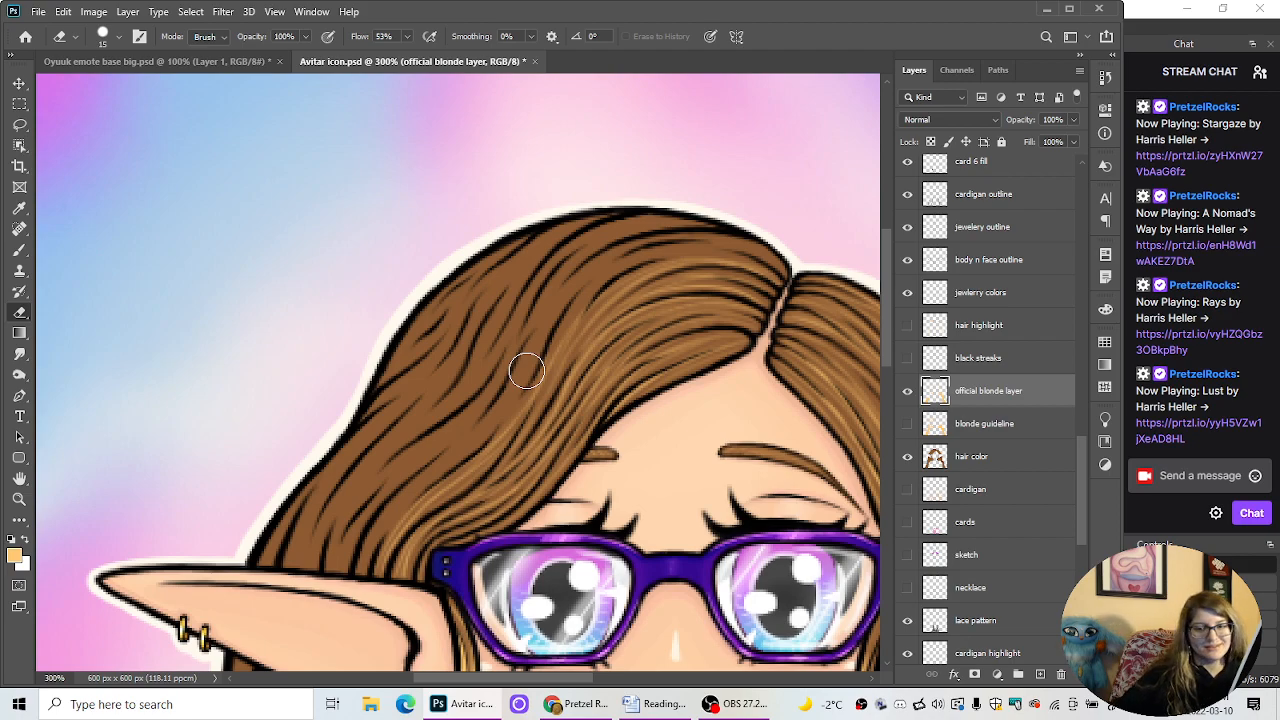
left_click(19, 249)
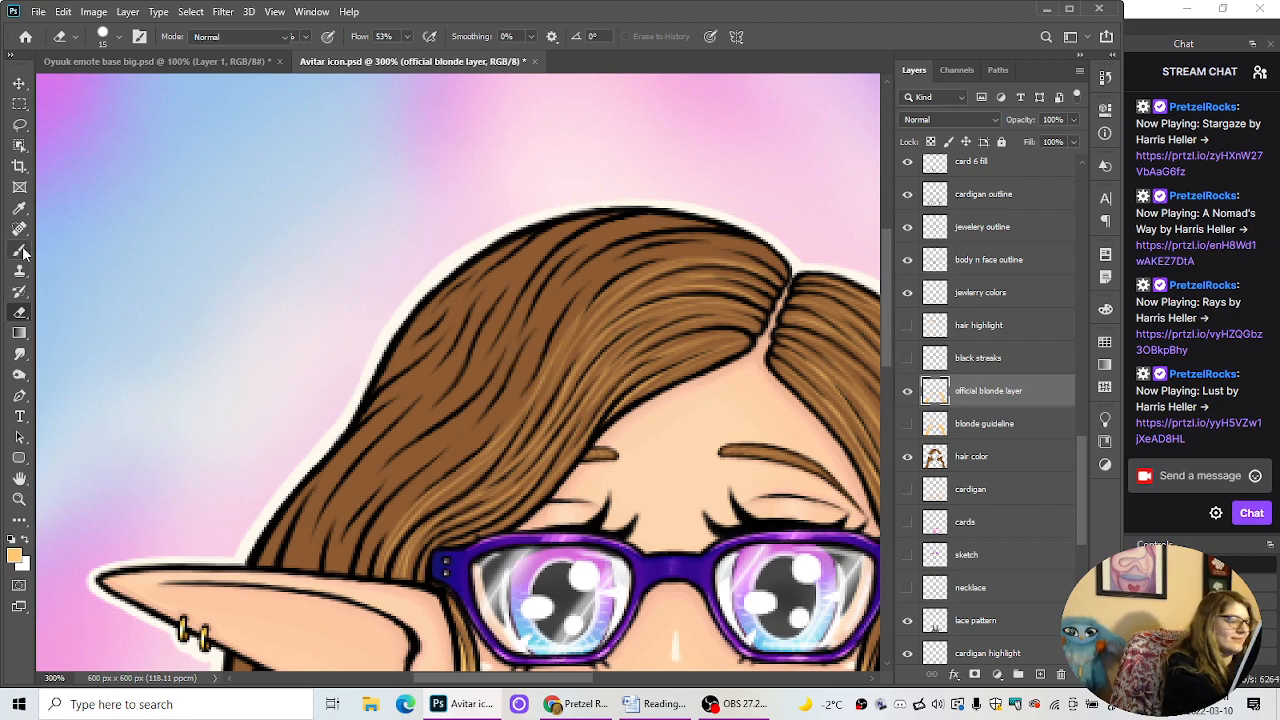
Step: Brush thin 3 px blonde streaks from the middle strands of the left-hand hair up along the crown and over to the parting
left_click(571, 365)
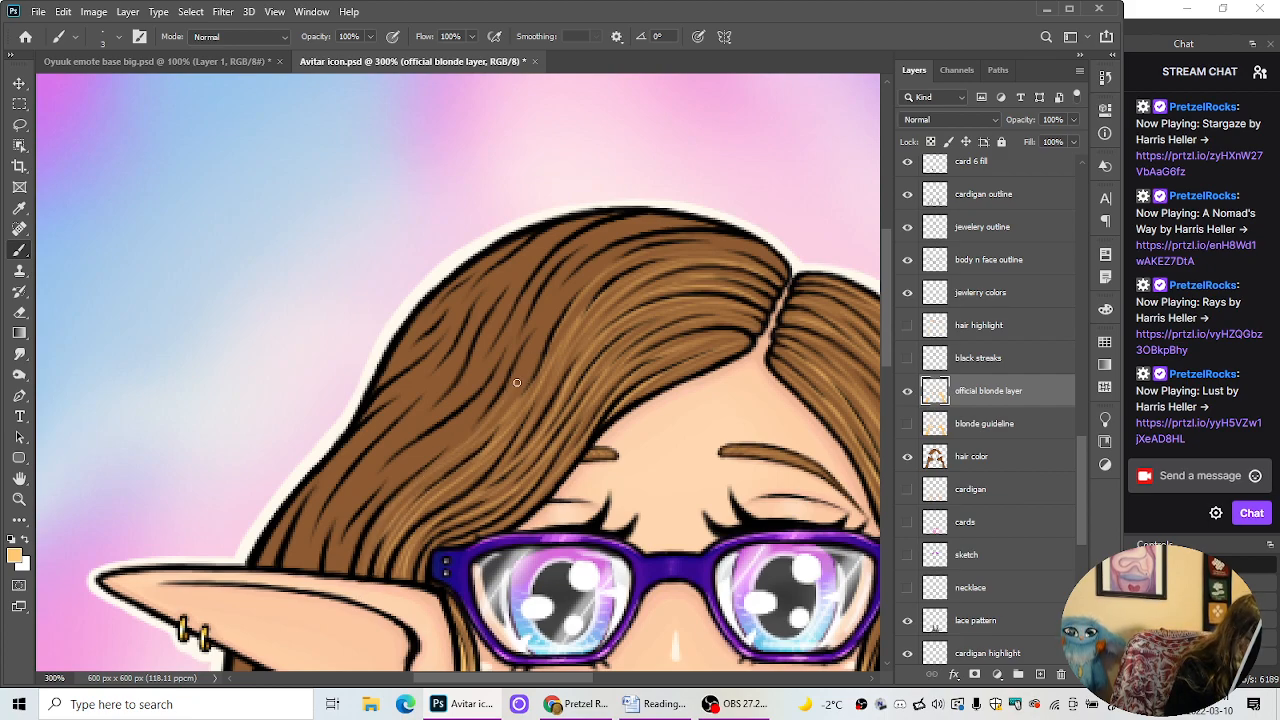
left_click_drag(523, 371, 572, 283)
left_click_drag(543, 325, 644, 230)
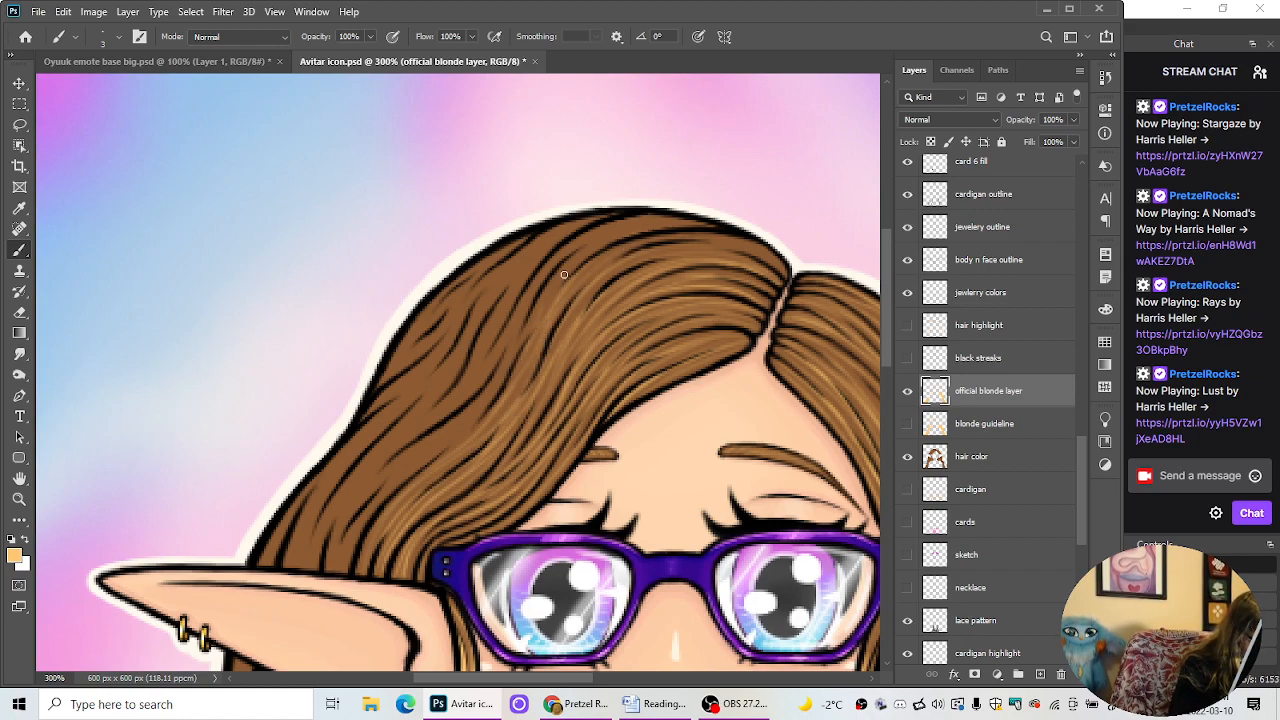
left_click_drag(545, 305, 648, 227)
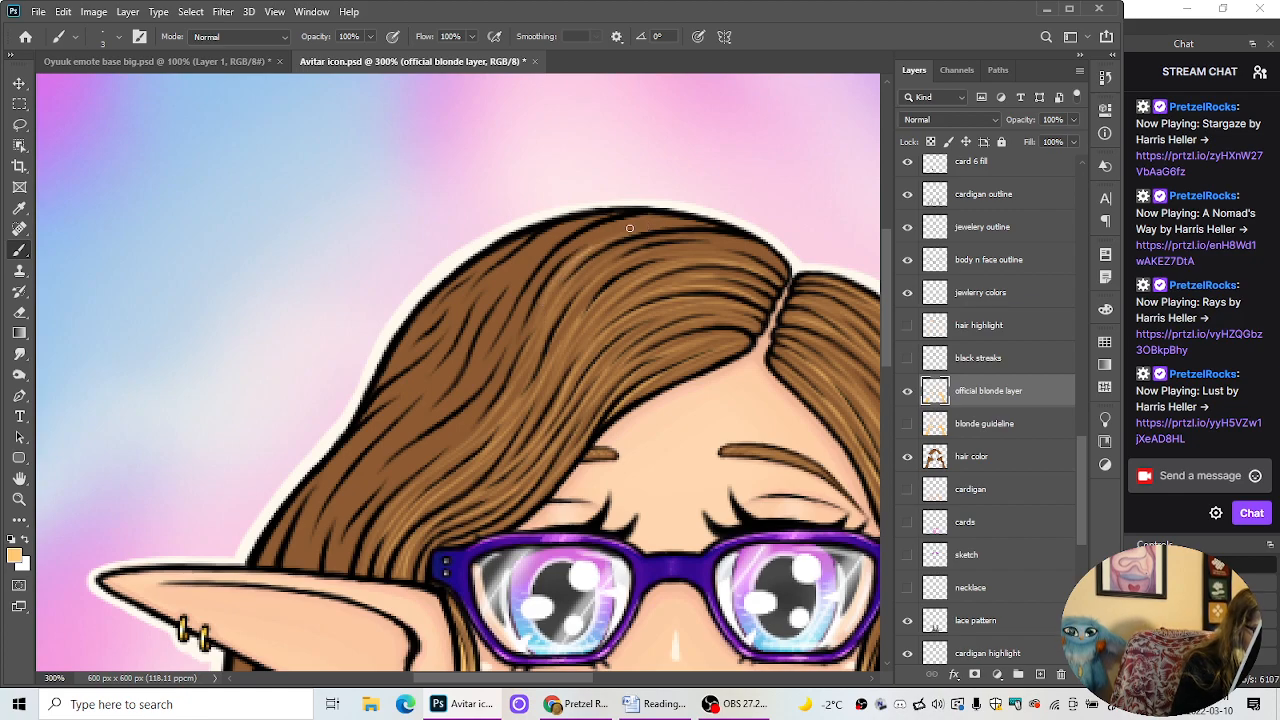
left_click_drag(567, 275, 698, 222)
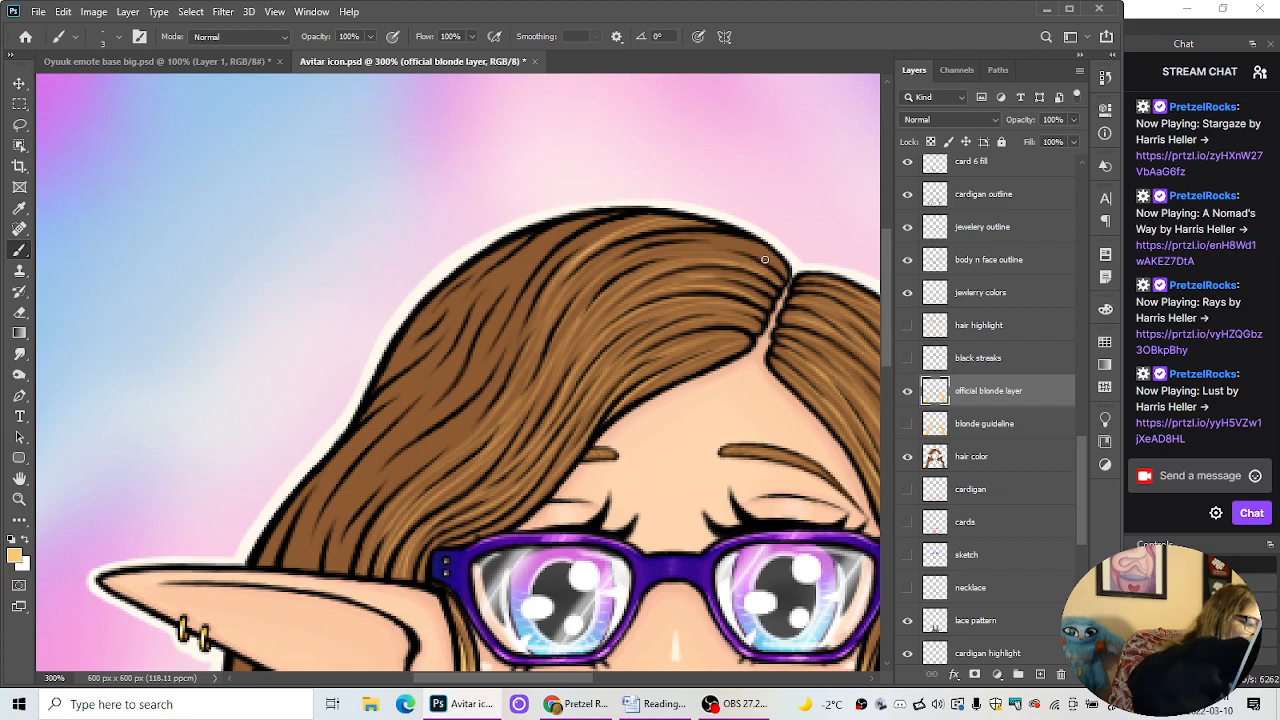
left_click_drag(780, 268, 719, 233)
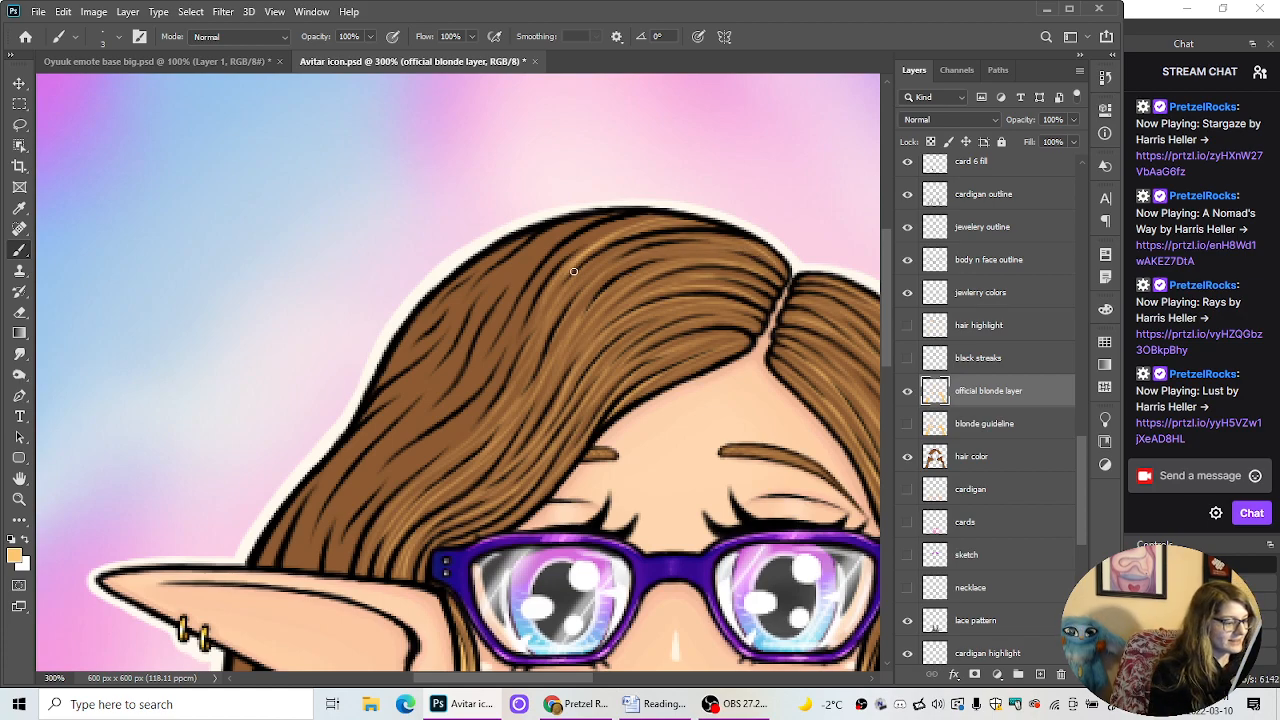
key("ctrl+minus")
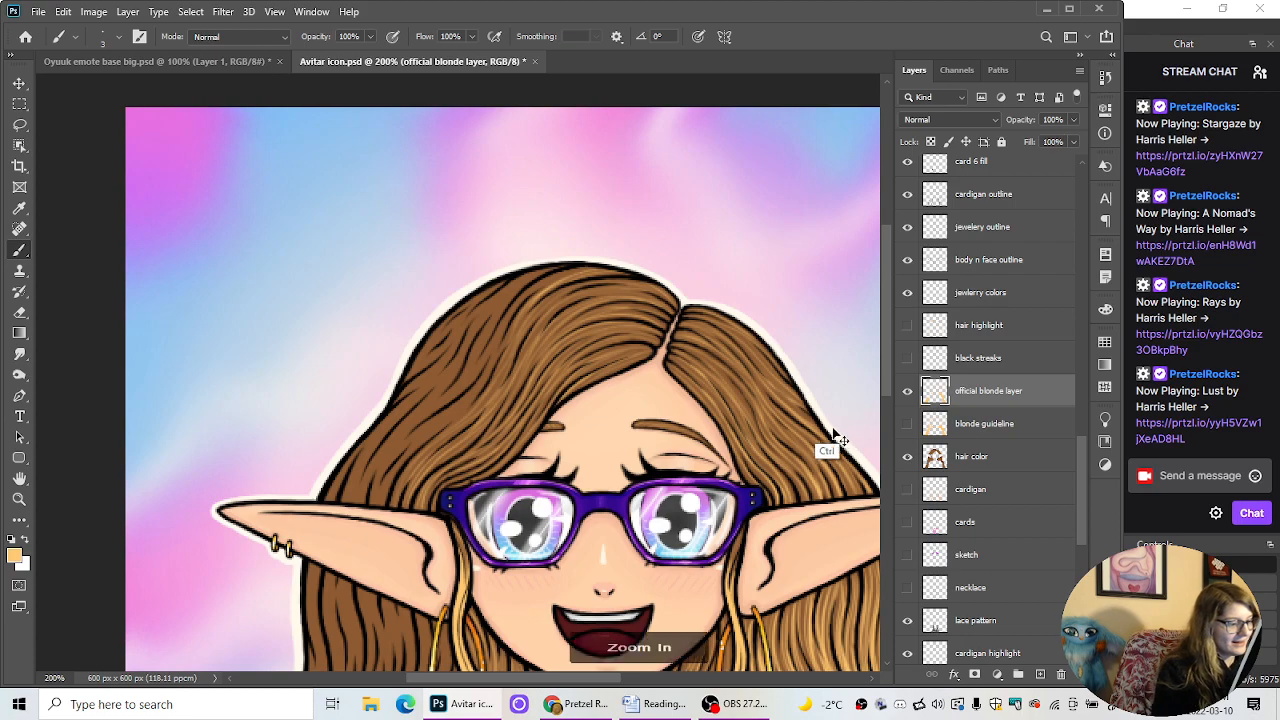
key("ctrl+plus")
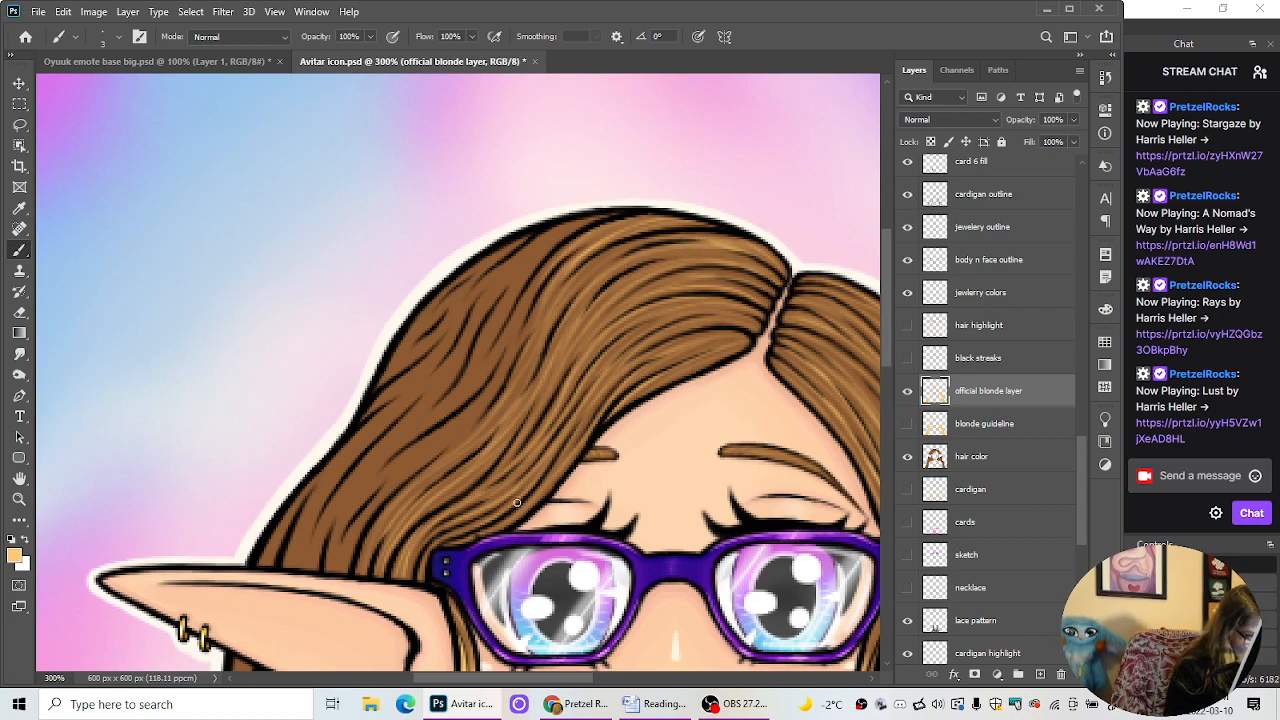
Step: Paint fine blonde strands on the official blonde layer through the front hair sweeping from the parting toward the left temple
key("ctrl+minus")
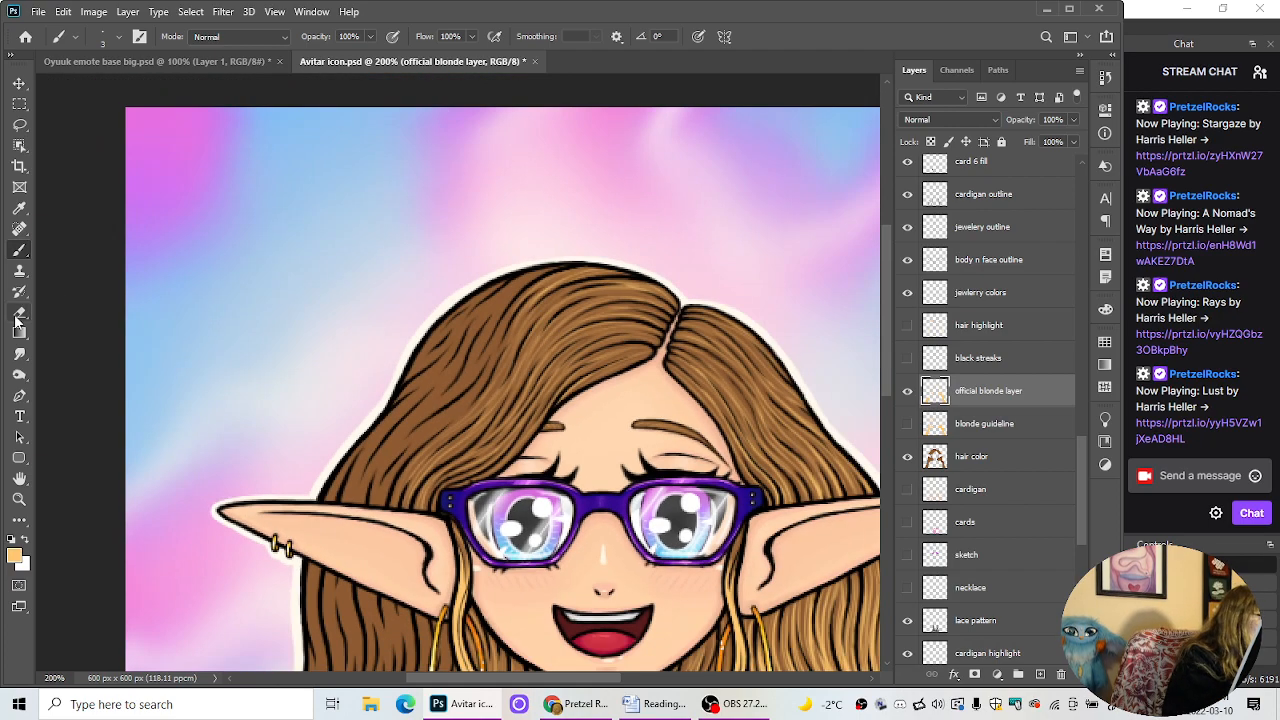
left_click(18, 314)
key("ctrl+plus")
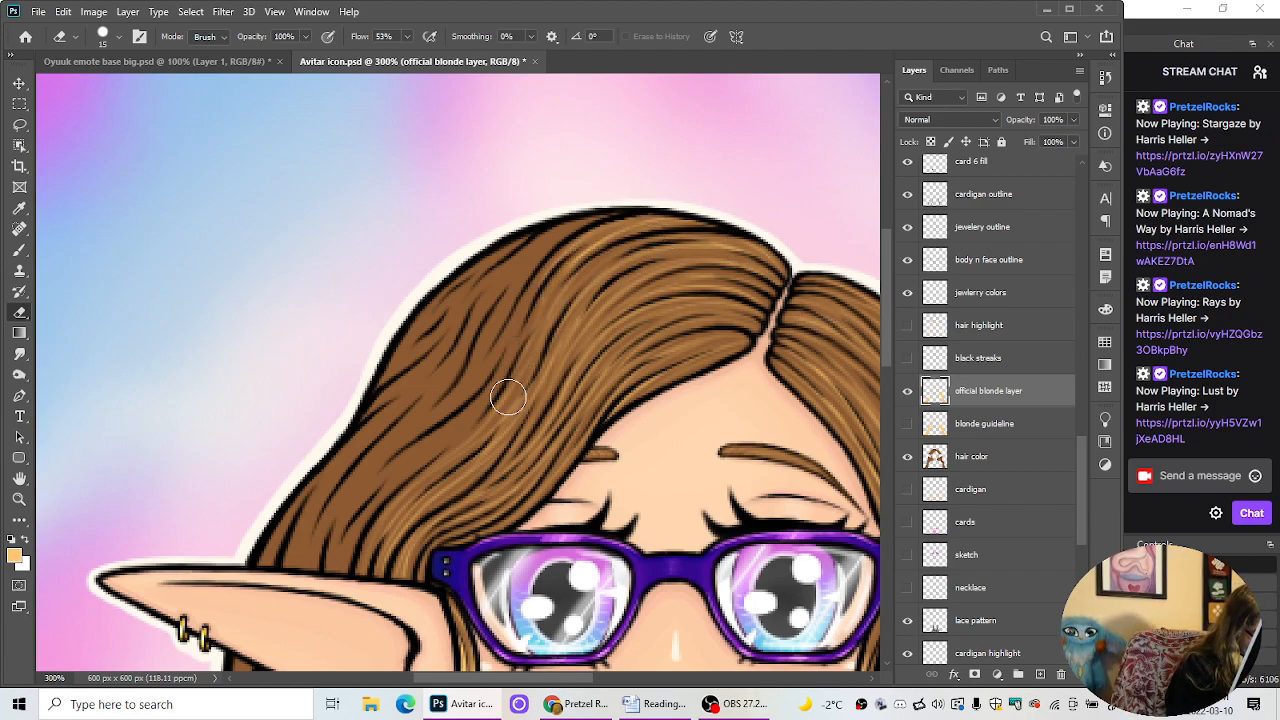
left_click(19, 250)
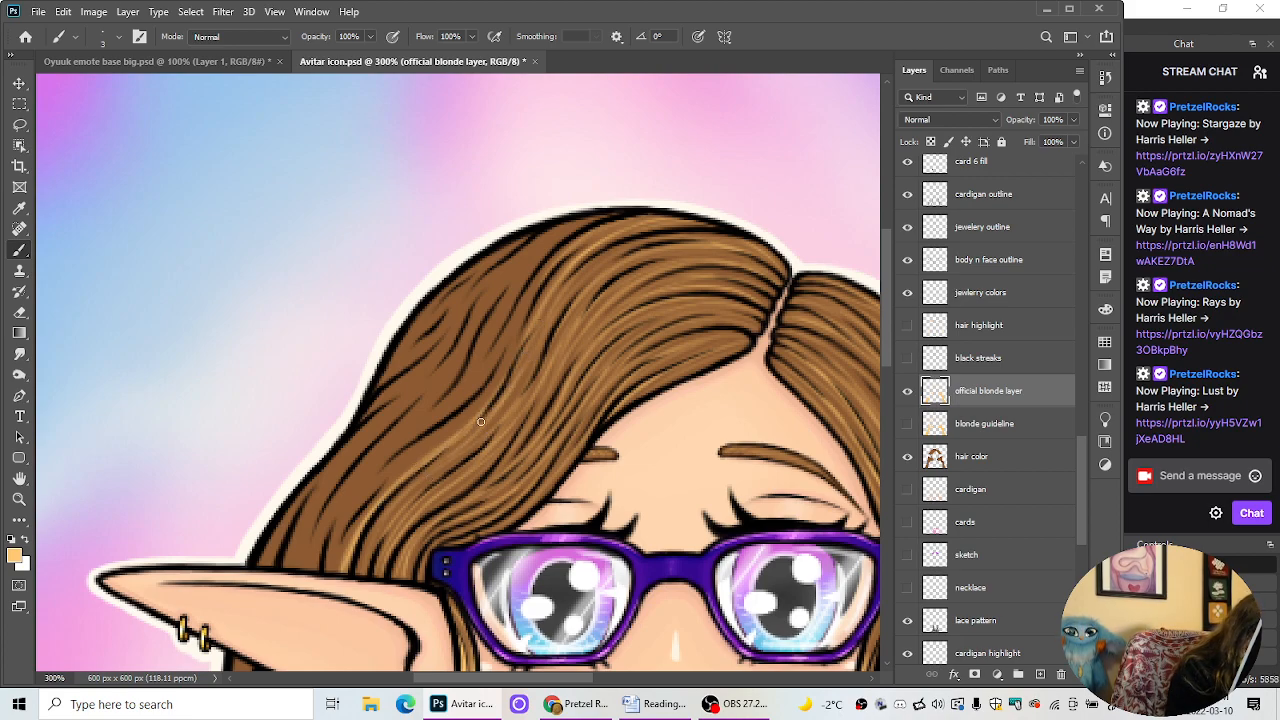
left_click_drag(481, 429, 381, 549)
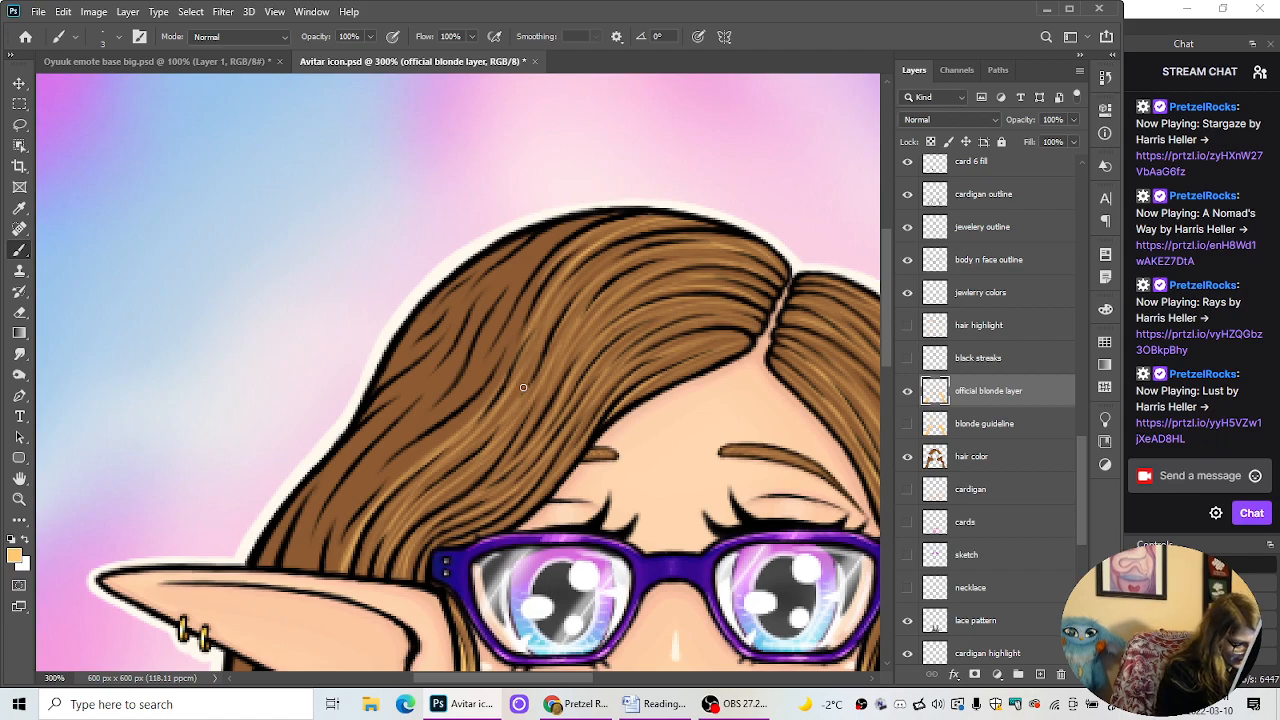
left_click_drag(478, 461, 394, 538)
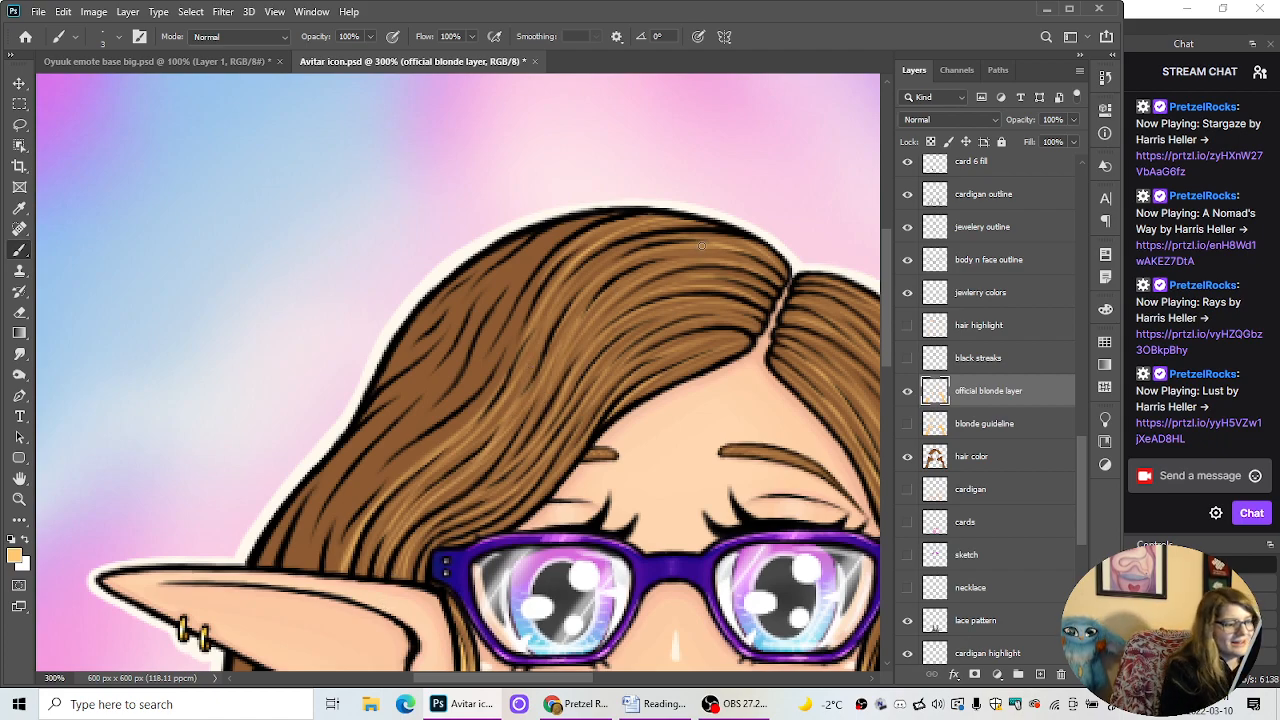
left_click_drag(649, 266, 718, 254)
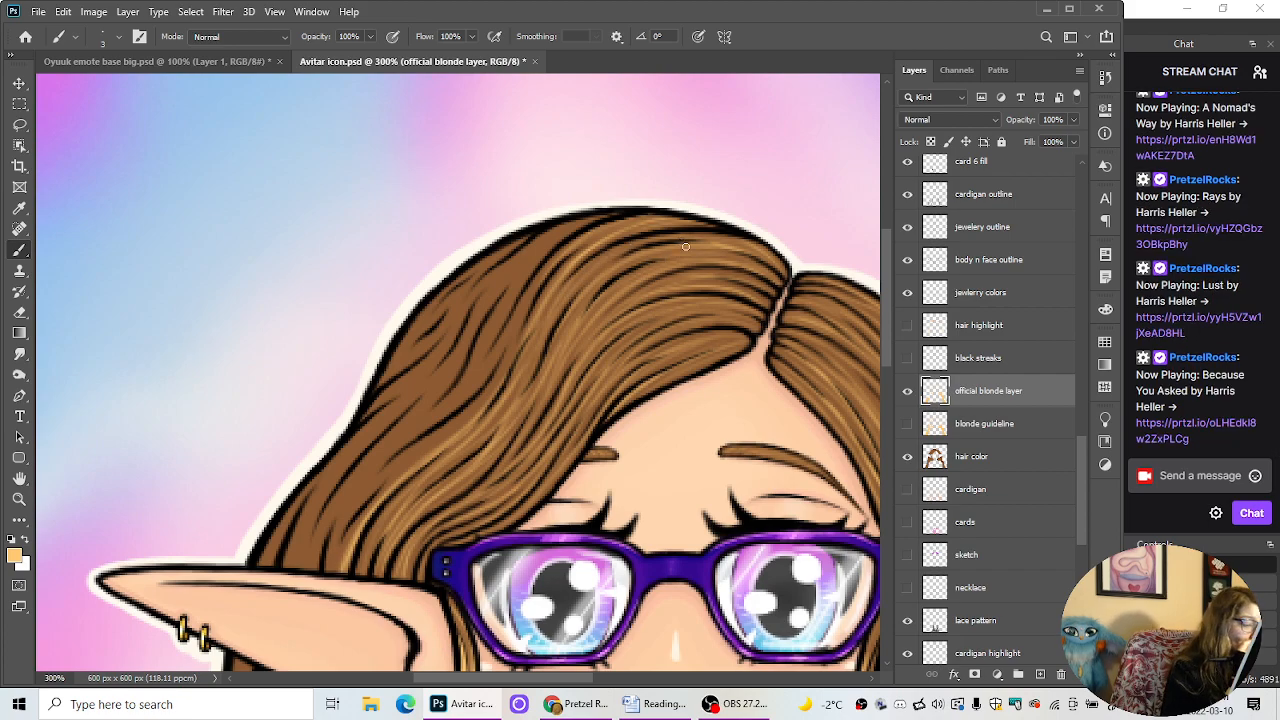
Step: Add thin blonde strands on the official blonde layer along the hair running from the crown down to above the left ear
key("ctrl+minus")
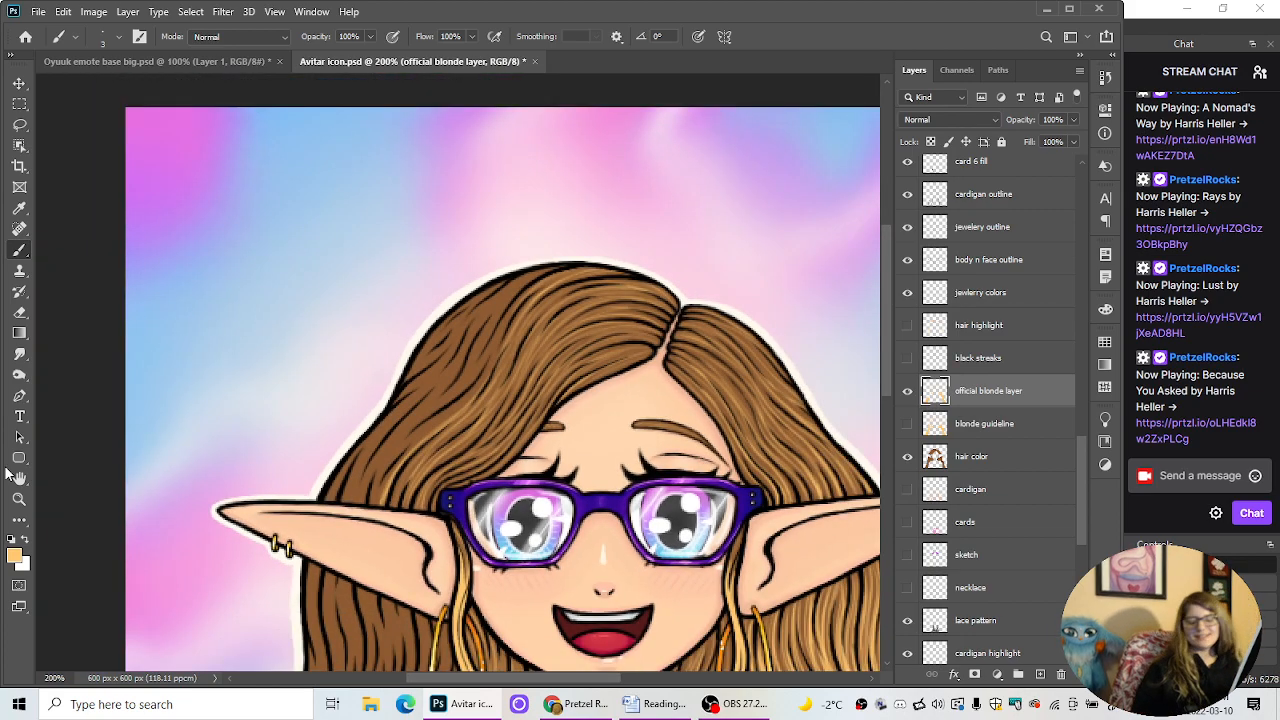
key("ctrl+plus")
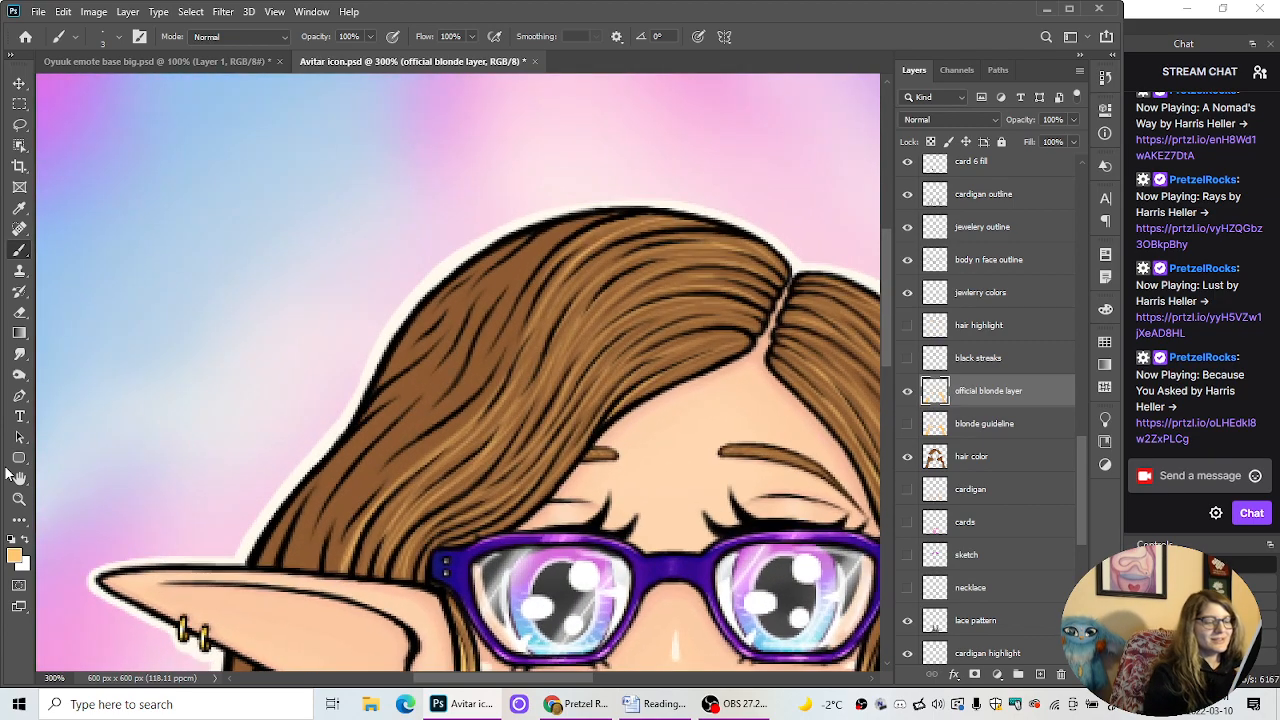
left_click_drag(586, 679, 657, 677)
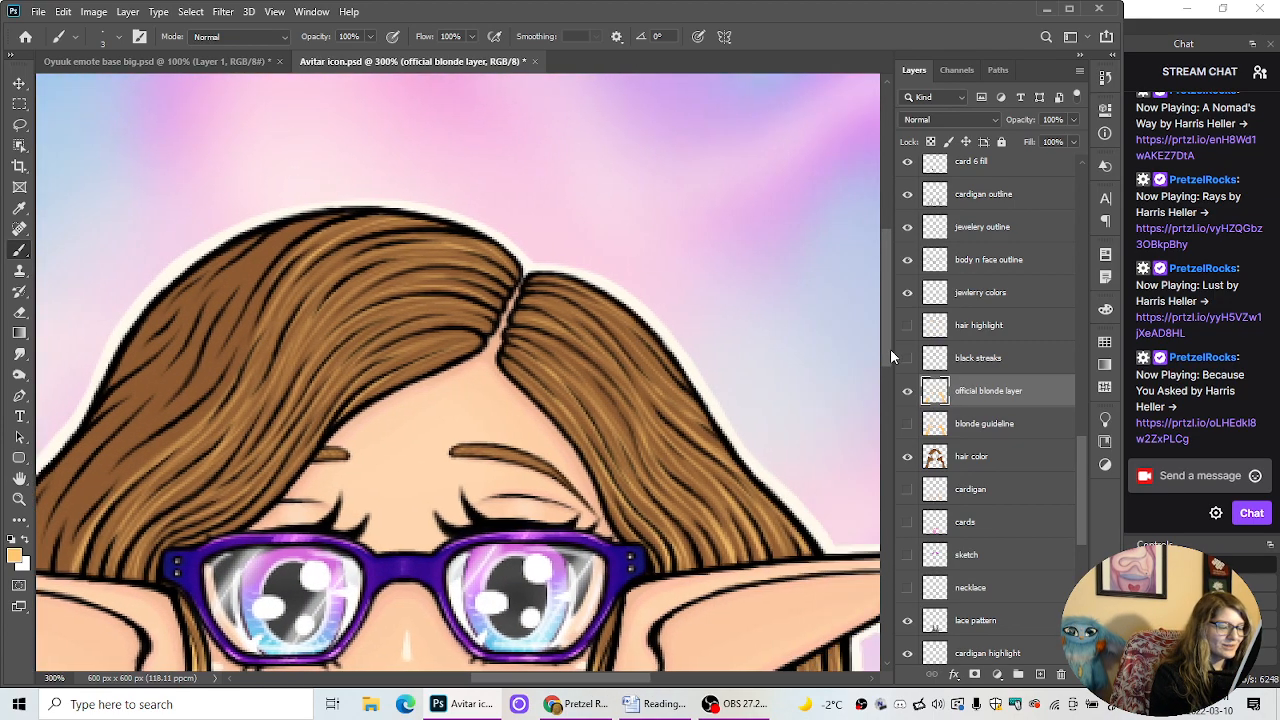
scroll(775, 382, "down", 2)
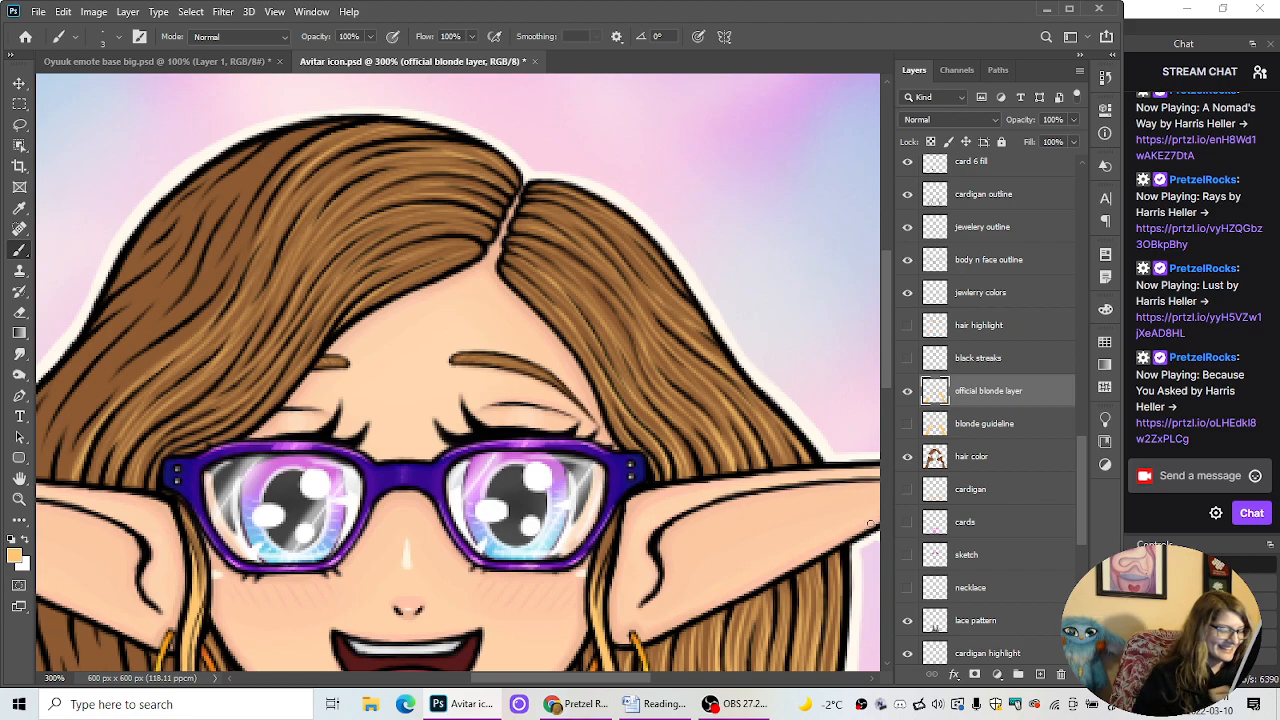
left_click_drag(612, 683, 519, 703)
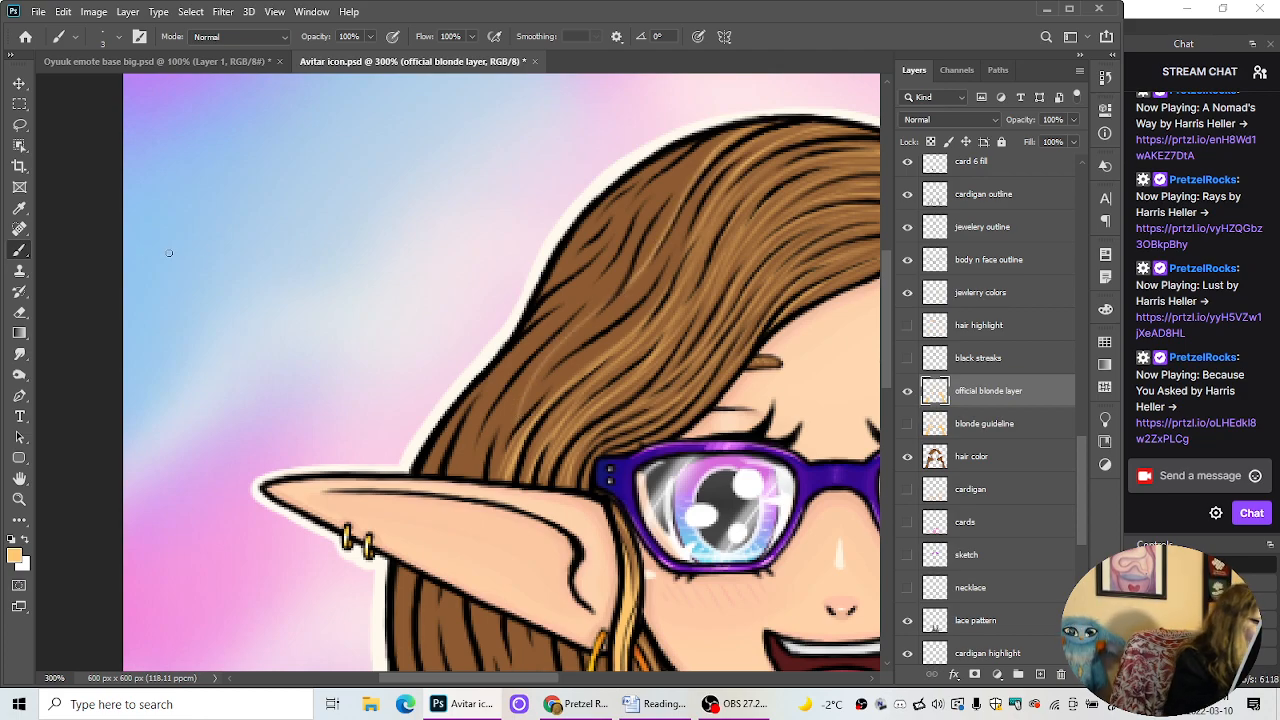
left_click(19, 311)
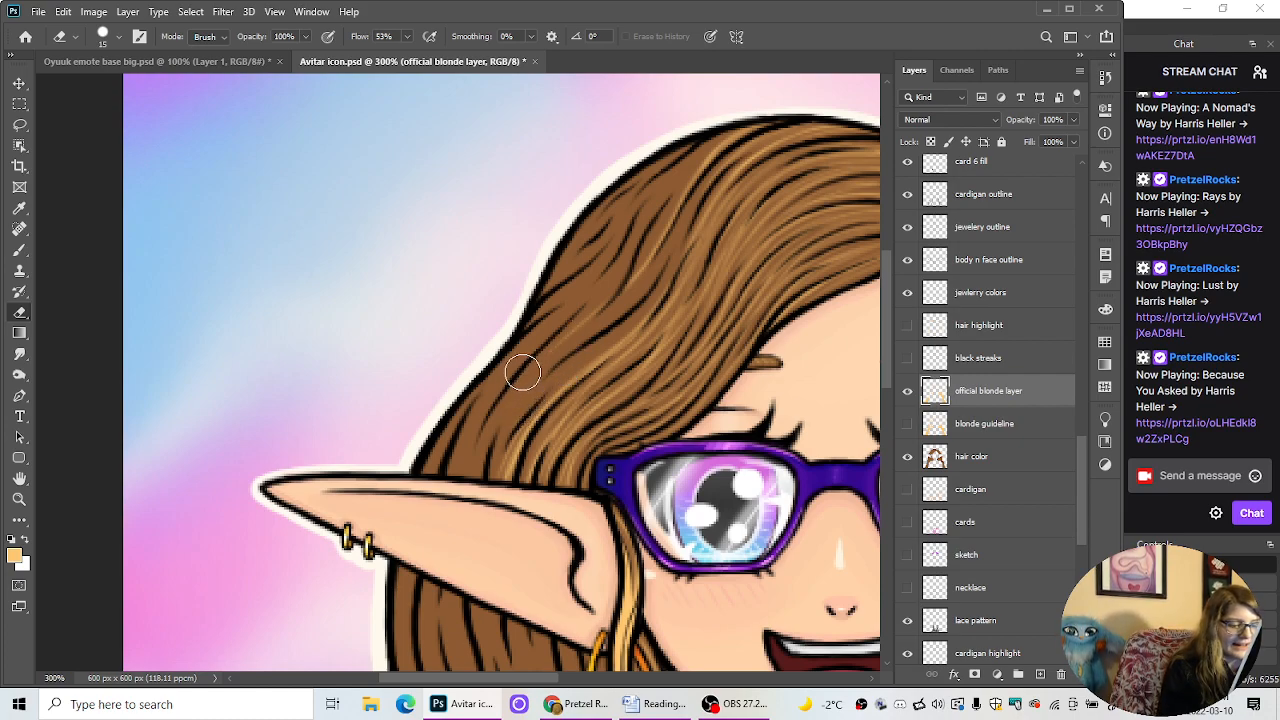
key("b")
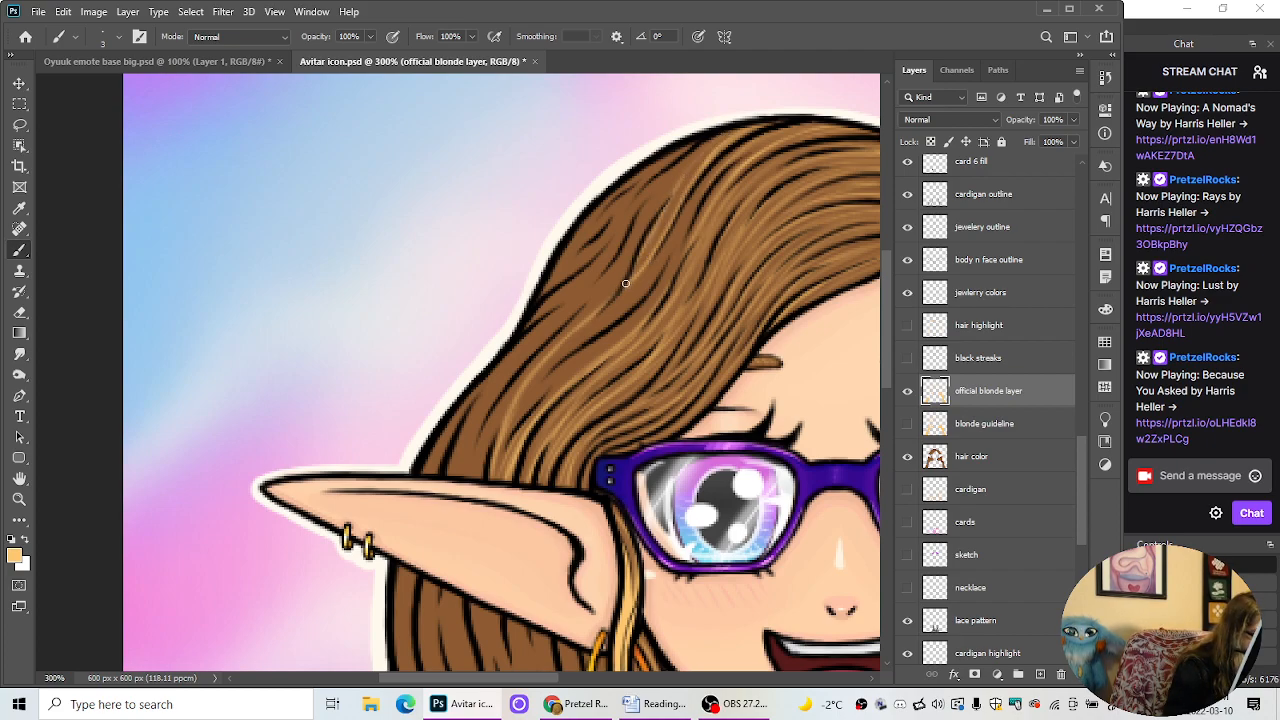
mouse_move(730, 156)
left_mouse_down()
mouse_move(637, 298)
mouse_move(669, 238)
mouse_move(509, 432)
left_mouse_up()
left_click_drag(550, 371, 521, 428)
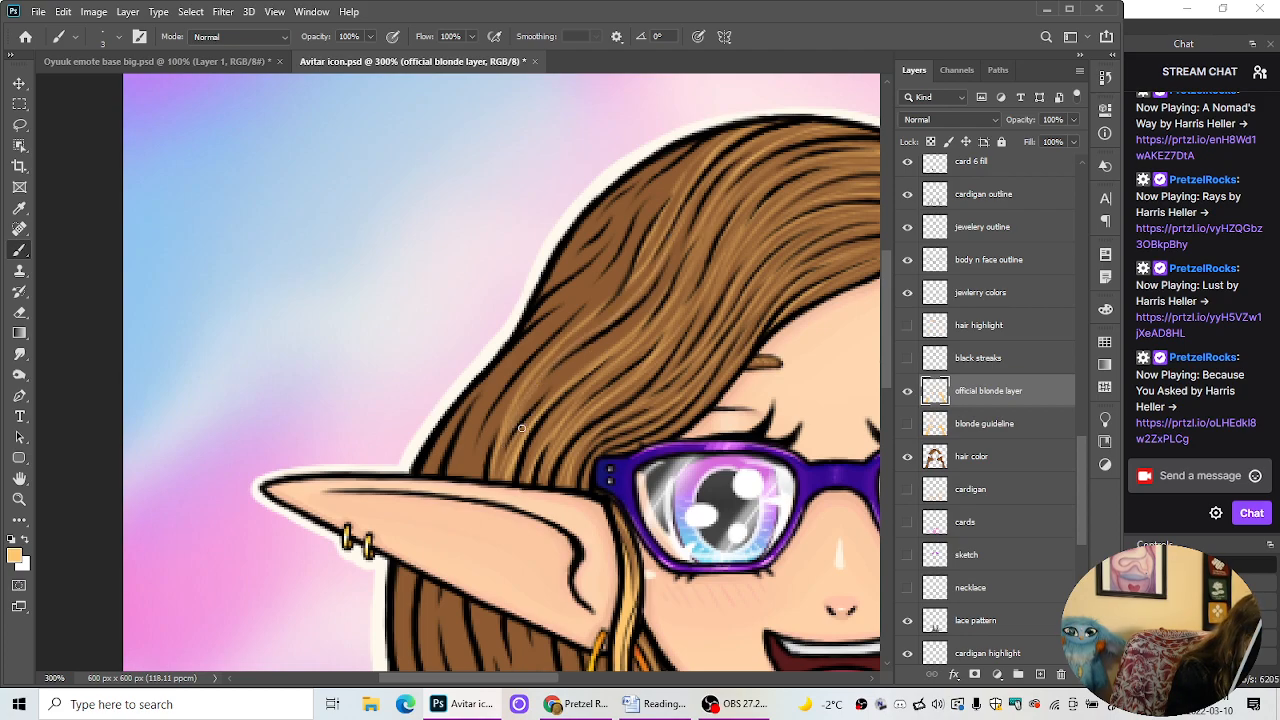
left_click_drag(603, 343, 538, 398)
left_click_drag(630, 318, 568, 370)
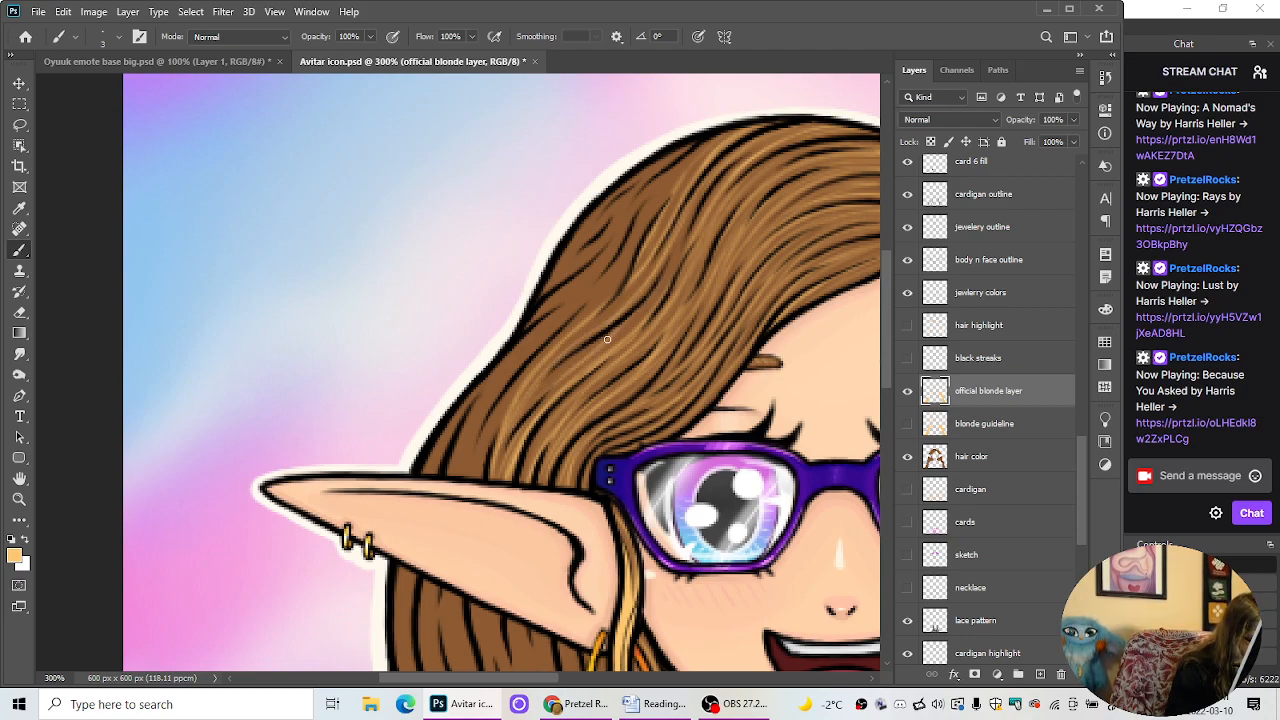
mouse_move(682, 227)
left_mouse_down()
mouse_move(671, 266)
mouse_move(715, 195)
mouse_move(643, 308)
mouse_move(688, 227)
mouse_move(659, 282)
left_mouse_up()
left_click_drag(586, 351, 511, 433)
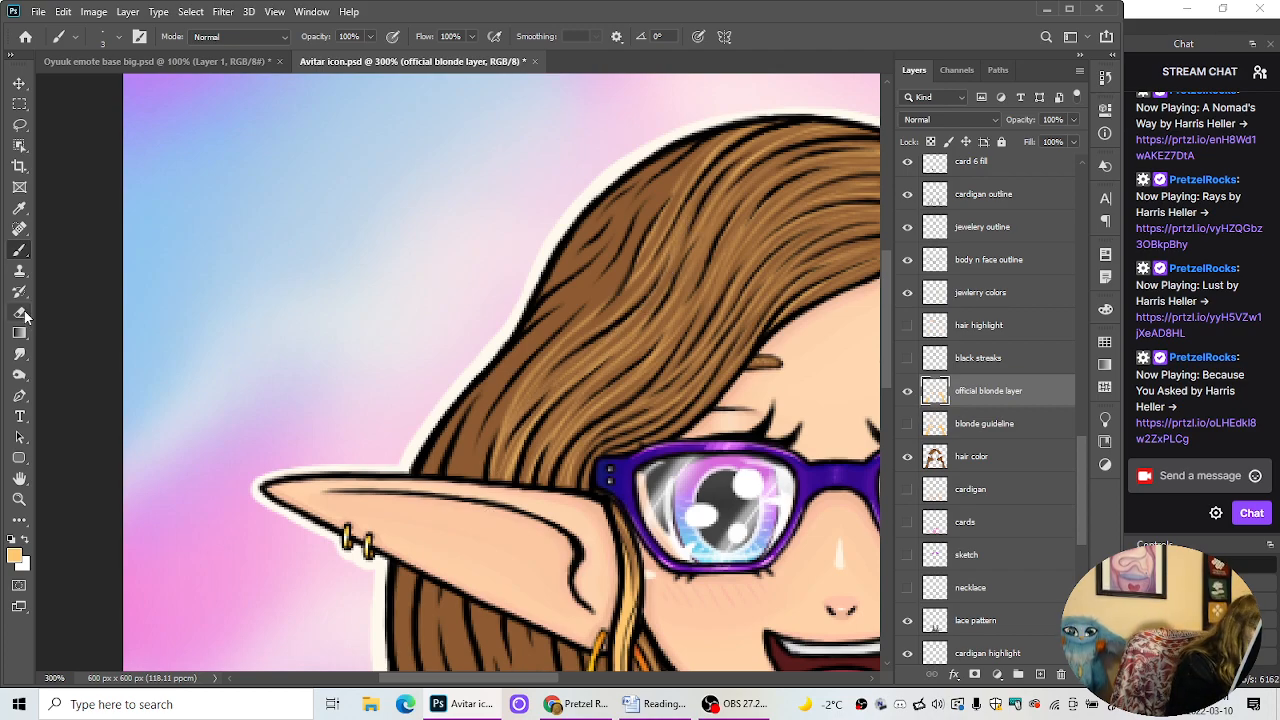
Step: Retouch the blonde strands between the crown and the left ear, alternating the Eraser and the Brush
key("e")
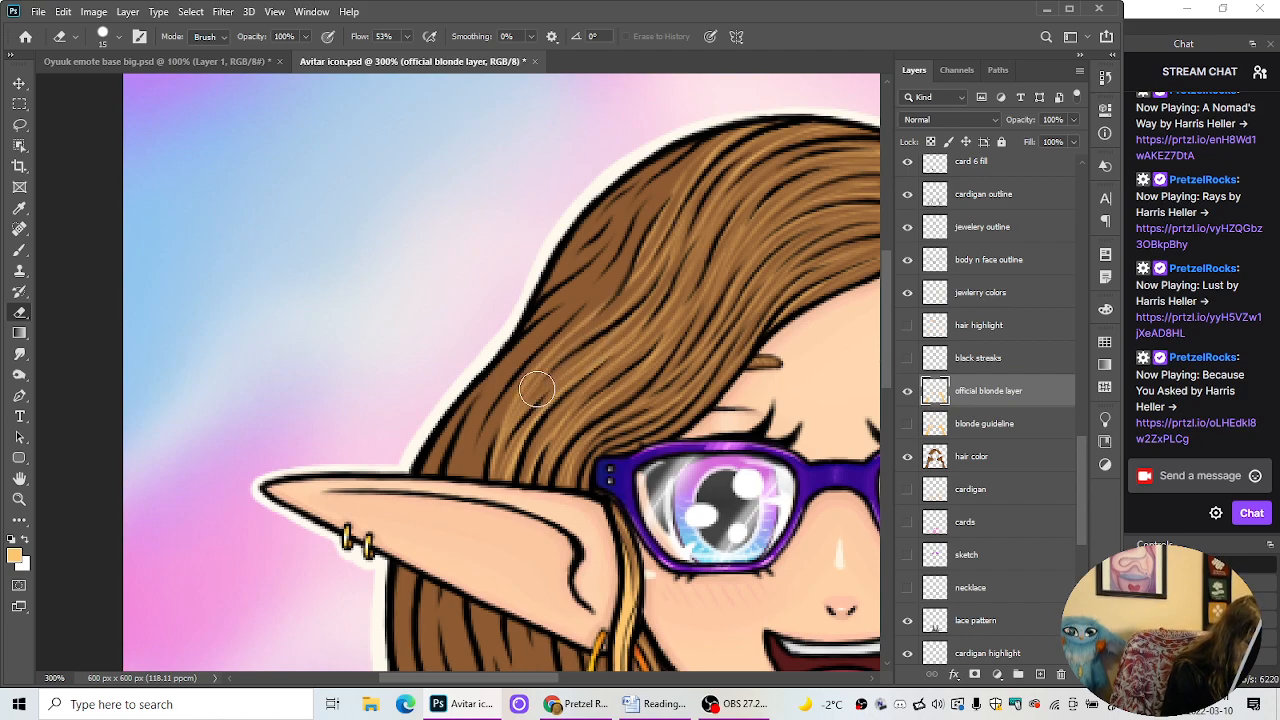
left_click(19, 250)
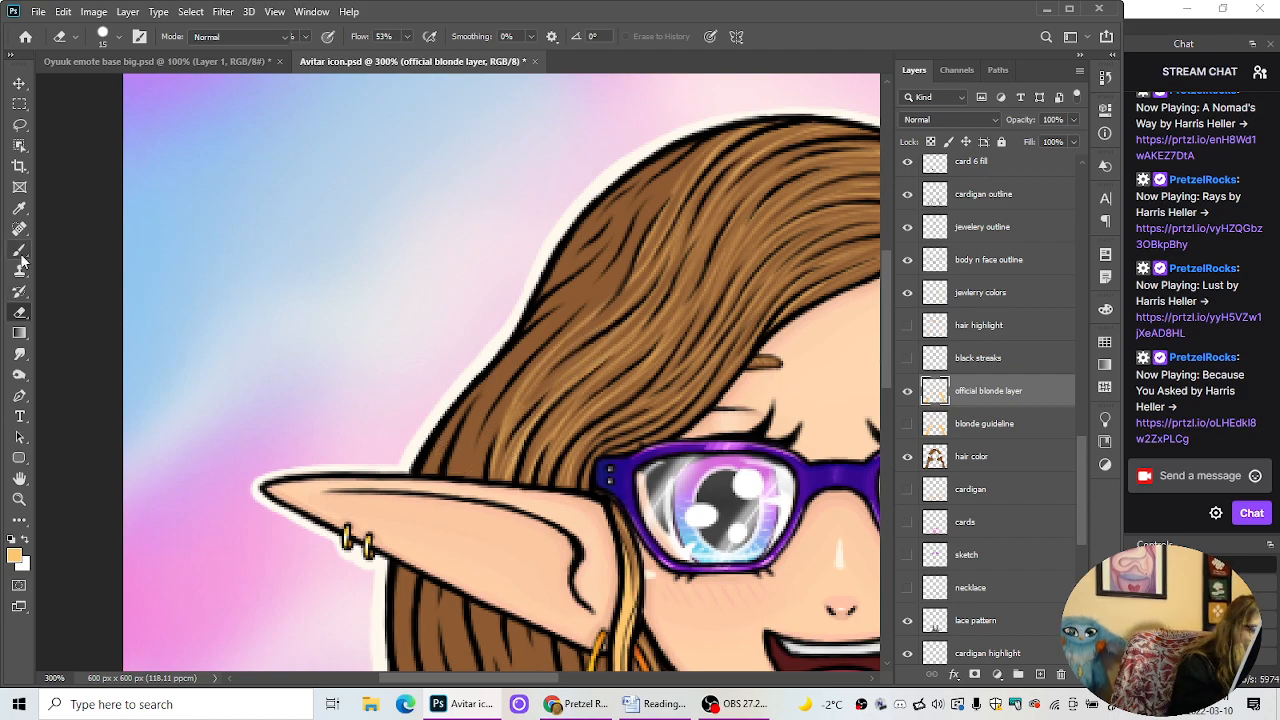
left_click(571, 353)
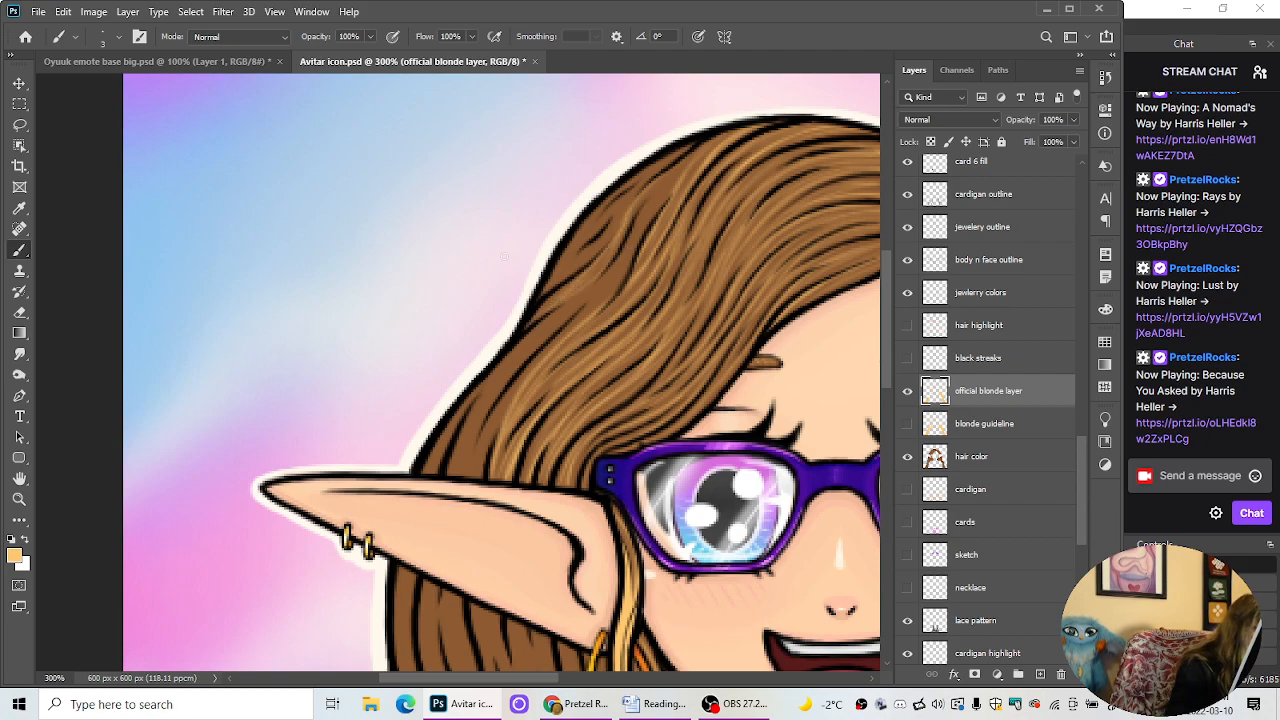
left_click(19, 312)
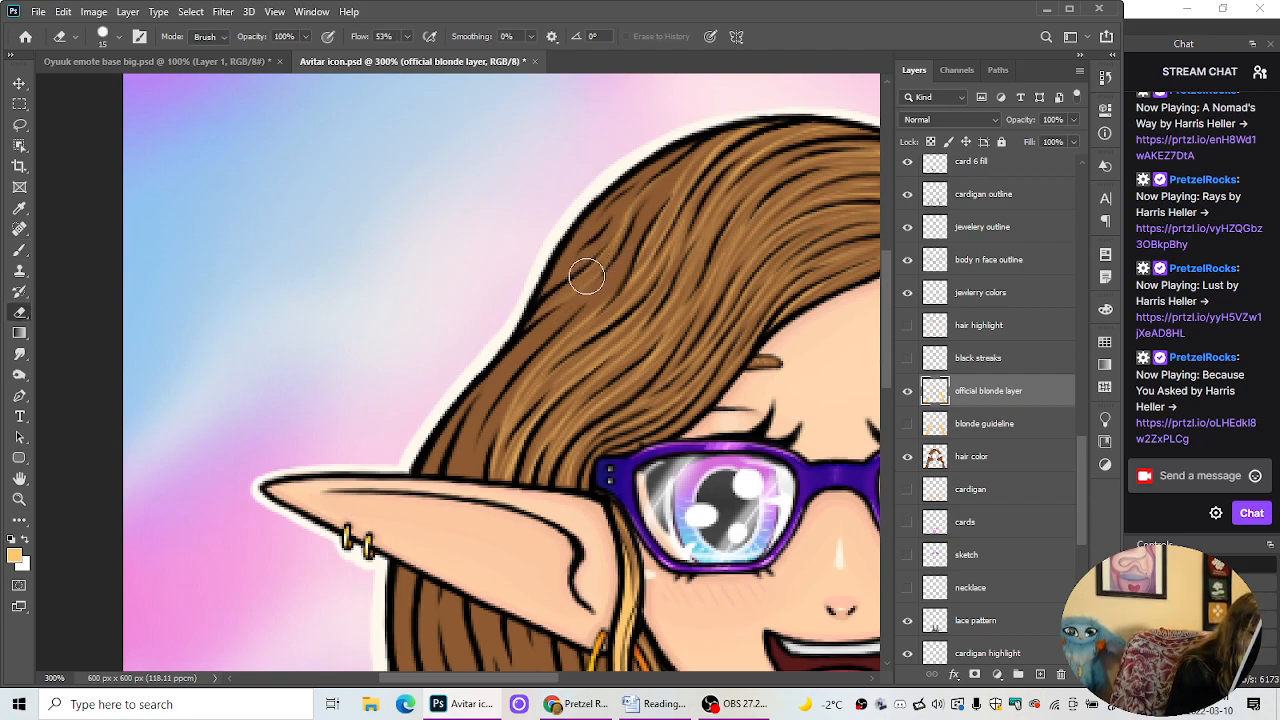
left_click(21, 255)
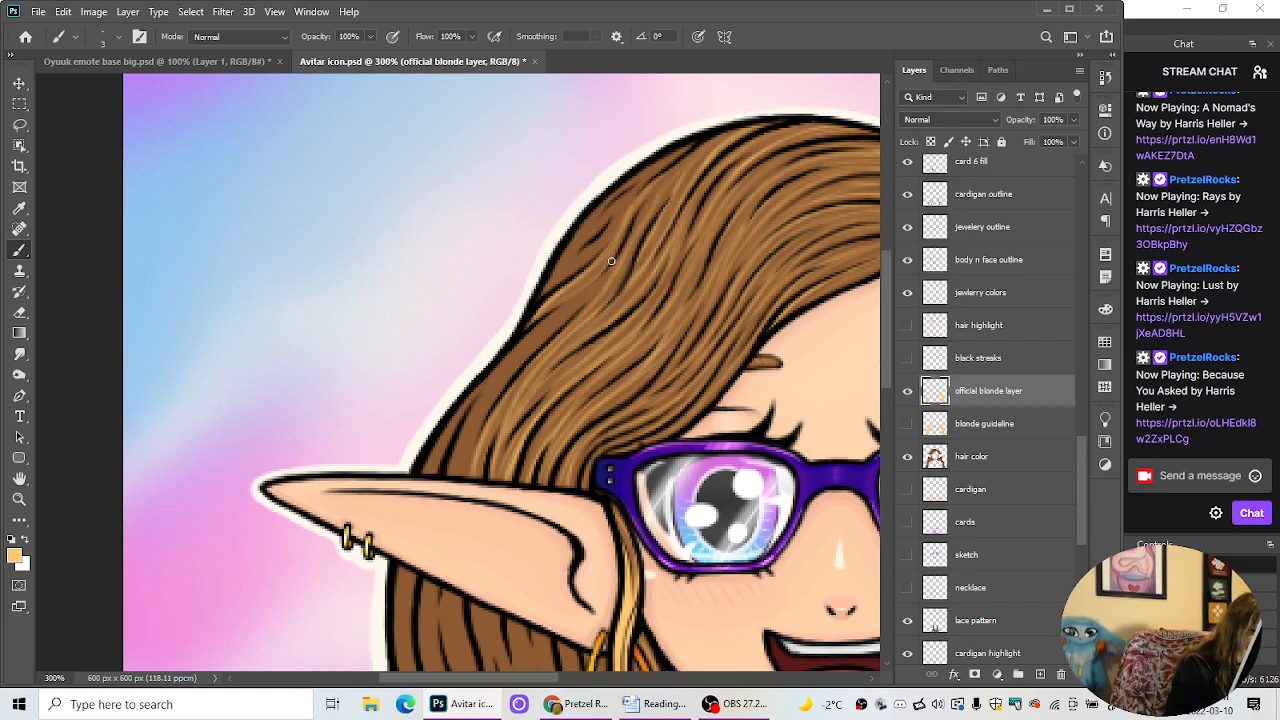
Step: Paint blonde strands along the hair's outer left edge, from the base of the pointed ear up to the side of the head
mouse_move(588, 290)
left_mouse_down()
mouse_move(466, 479)
mouse_move(485, 409)
left_mouse_up()
mouse_move(469, 477)
left_mouse_down()
mouse_move(495, 393)
mouse_move(570, 313)
left_mouse_up()
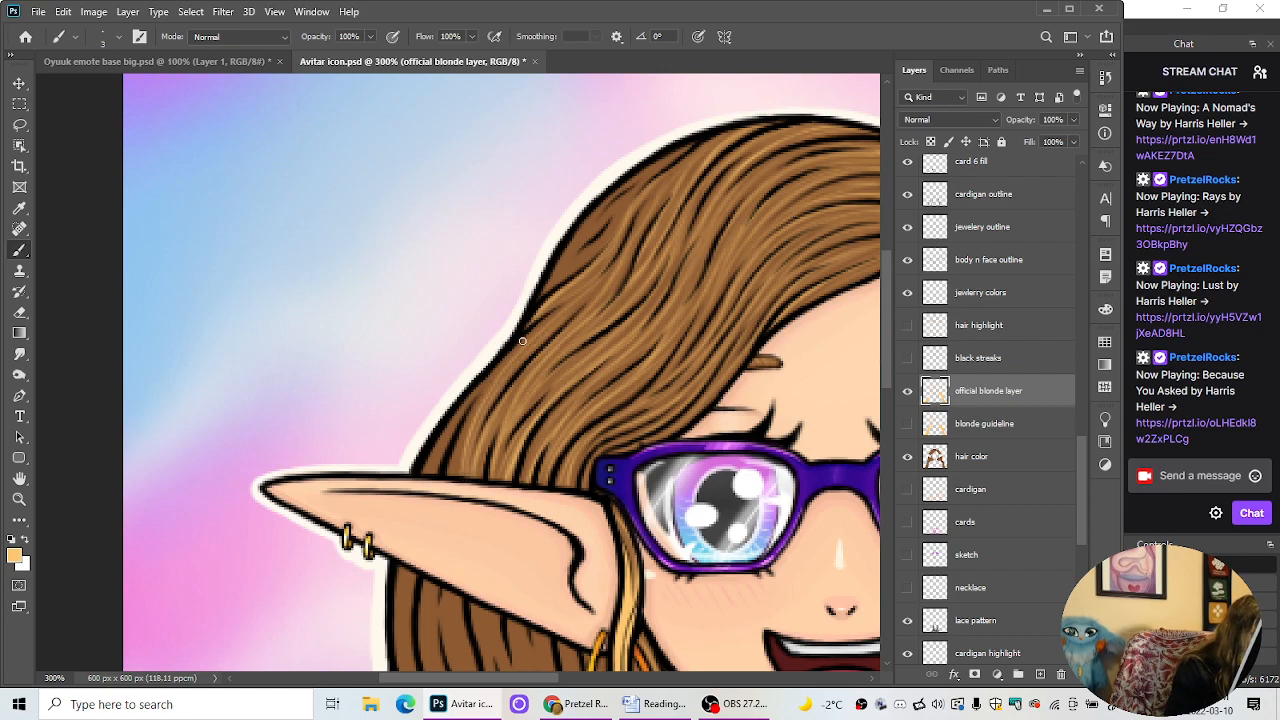
mouse_move(489, 379)
left_mouse_down()
mouse_move(453, 438)
mouse_move(521, 347)
left_mouse_up()
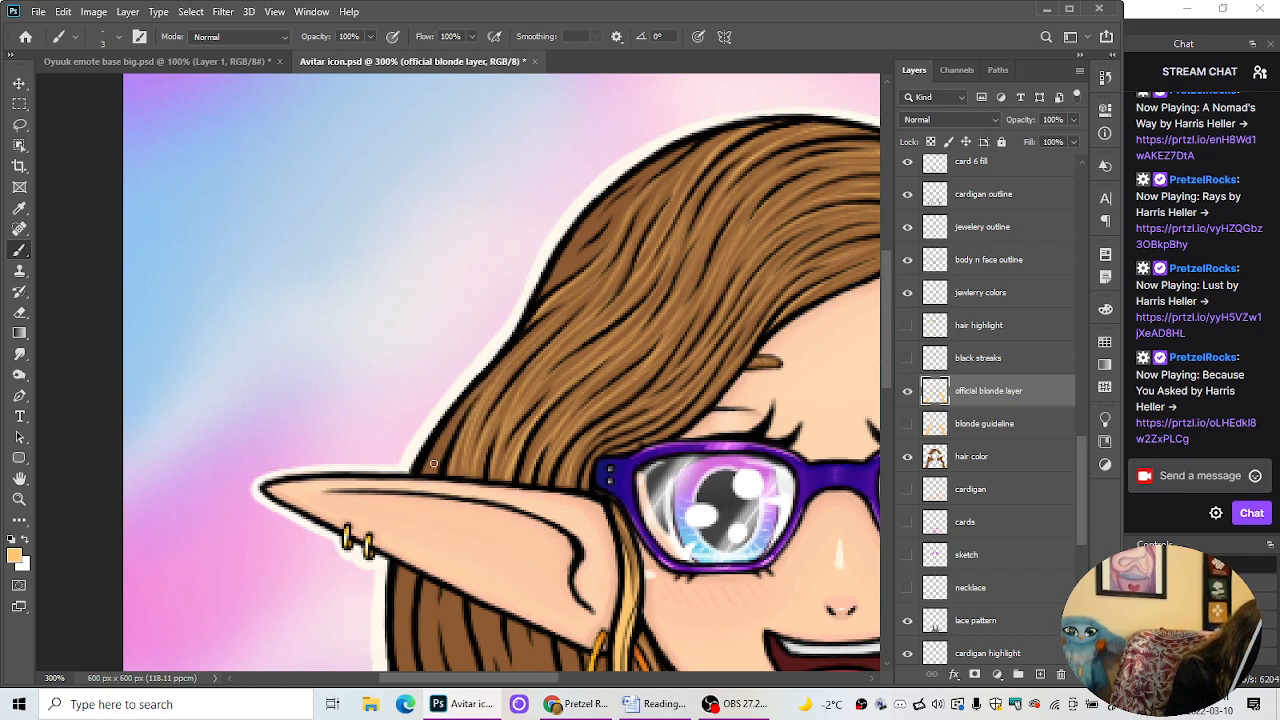
left_click_drag(433, 475, 483, 389)
left_click_drag(427, 475, 493, 379)
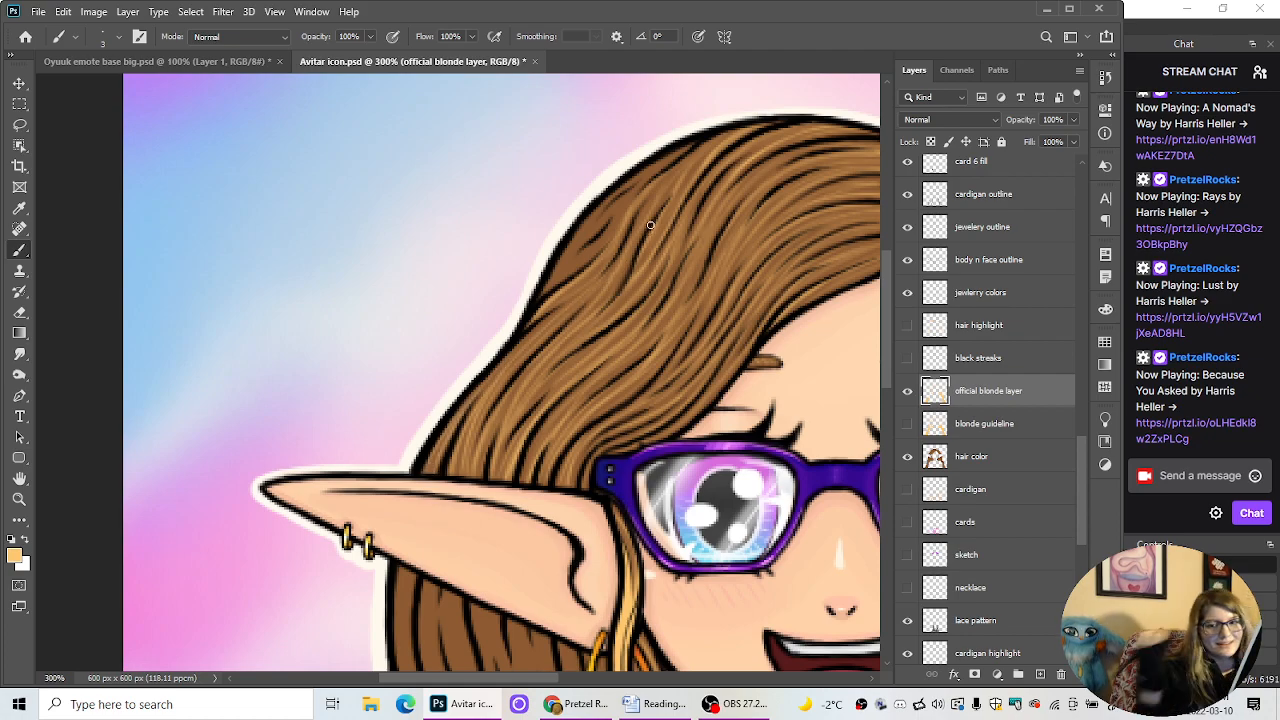
Step: Fill the remaining brown areas at the upper left side of the head with blonde strands curving up toward the crown
mouse_move(567, 326)
left_mouse_down()
mouse_move(609, 258)
mouse_move(528, 358)
mouse_move(562, 324)
left_mouse_up()
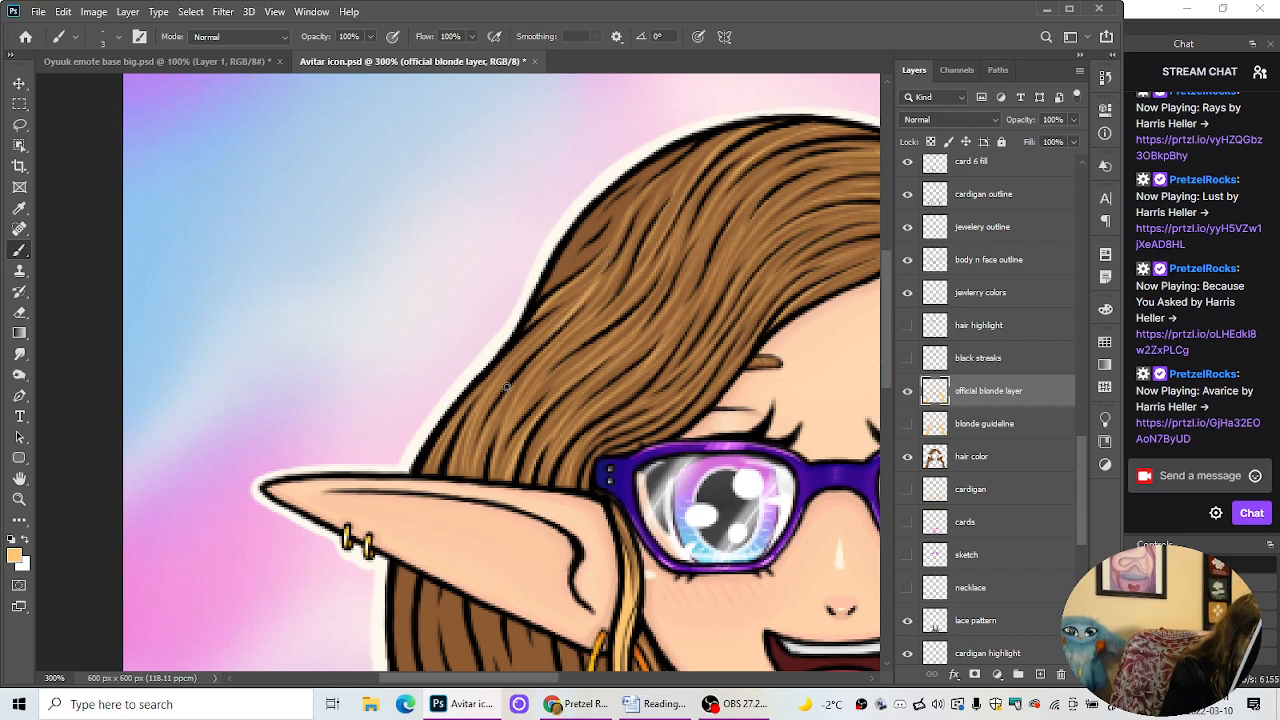
left_click_drag(508, 385, 549, 337)
left_click_drag(549, 289, 689, 147)
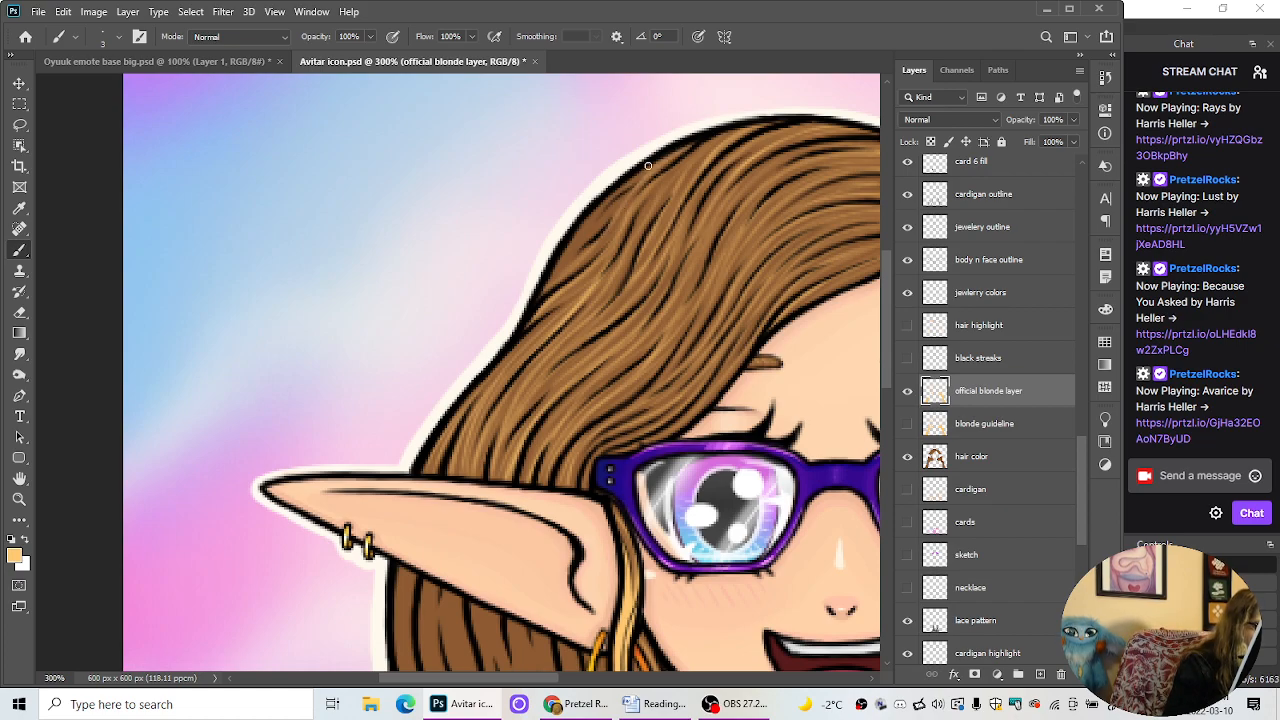
mouse_move(617, 191)
left_mouse_down()
mouse_move(553, 279)
mouse_move(625, 194)
left_mouse_up()
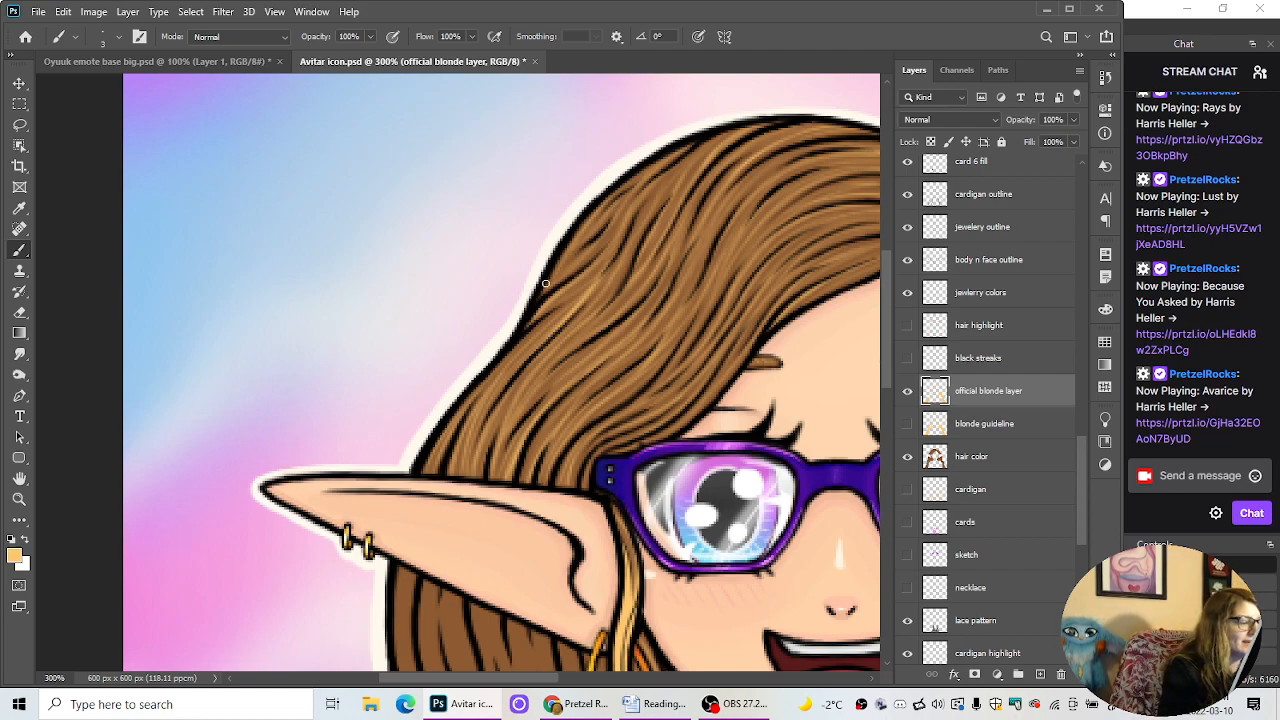
left_click_drag(553, 279, 708, 145)
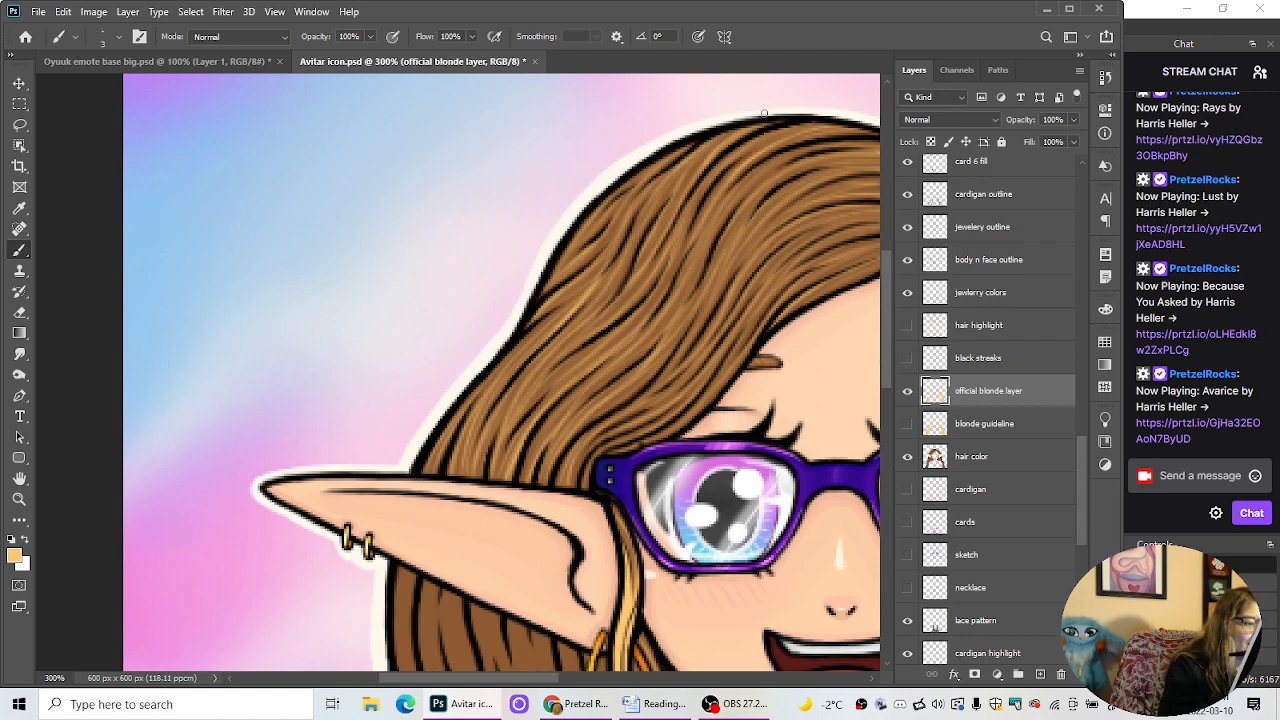
Step: Paint short blonde strands where the hair meets the top of the left ear and blend them into the side hair above
key("ctrl+minus")
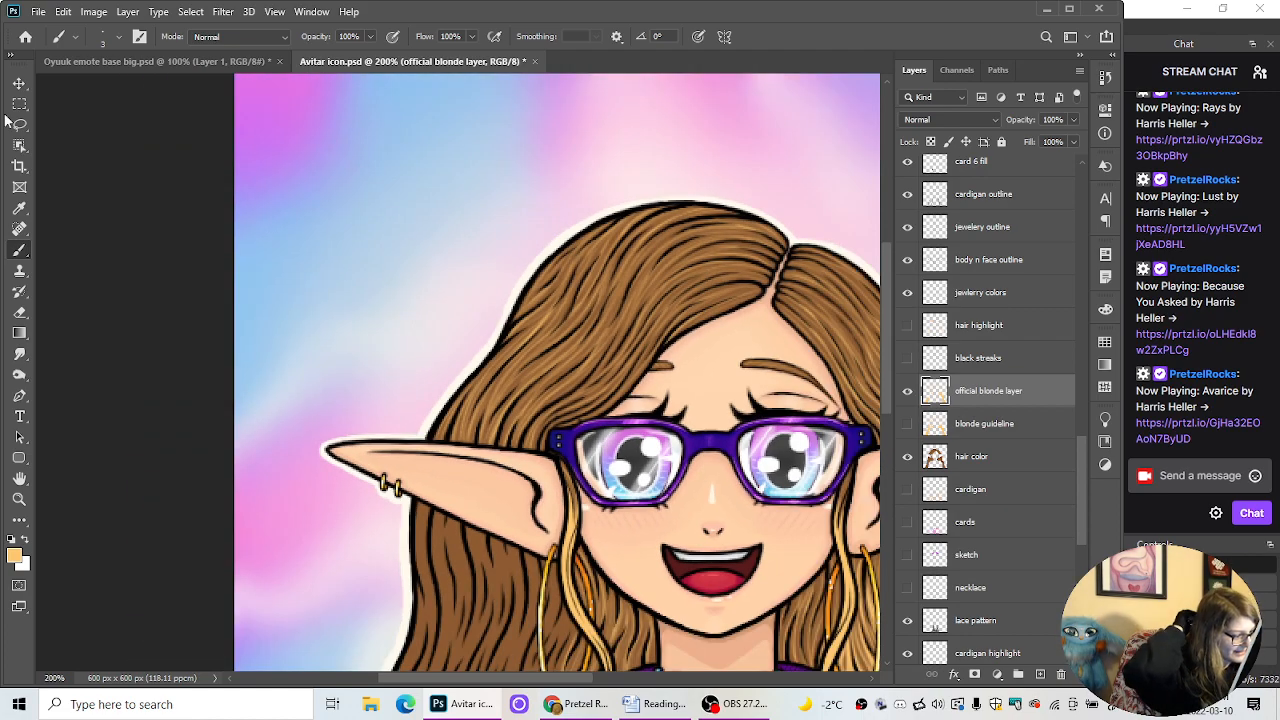
key("ctrl+plus")
left_click_drag(888, 335, 888, 360)
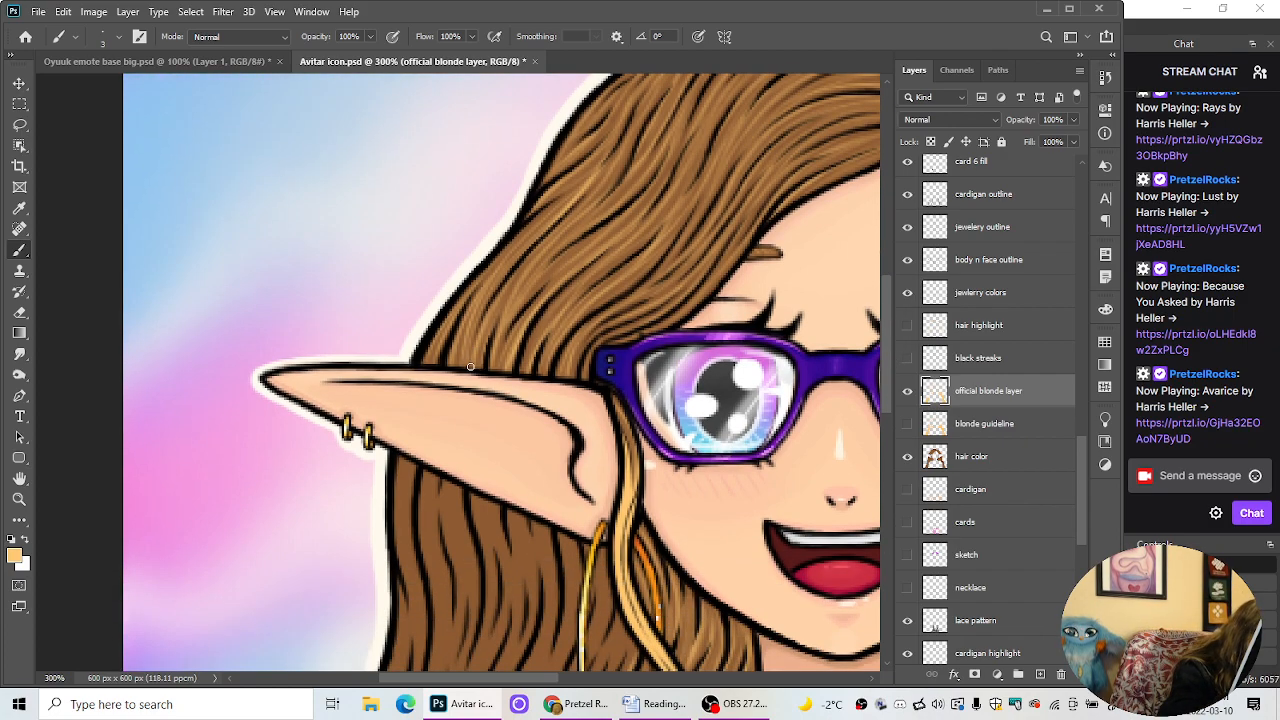
left_click_drag(470, 367, 492, 298)
left_click_drag(470, 362, 490, 303)
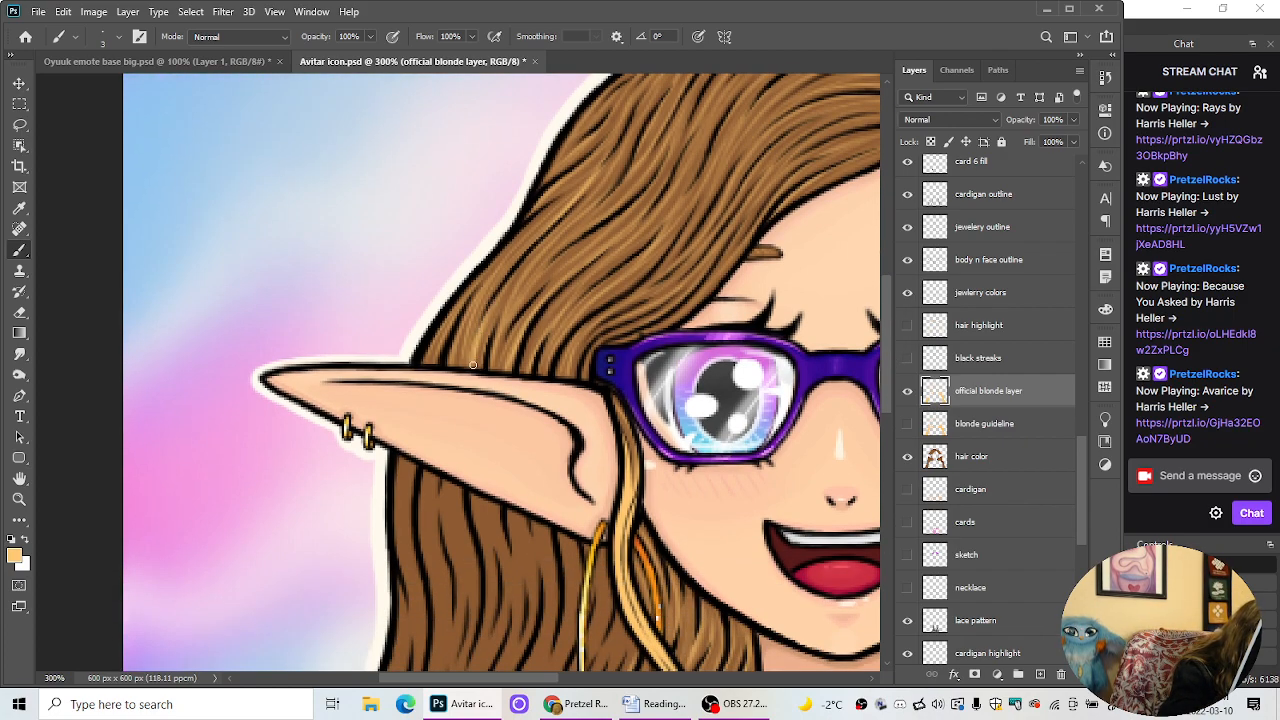
left_click_drag(454, 365, 472, 316)
left_click_drag(449, 367, 436, 358)
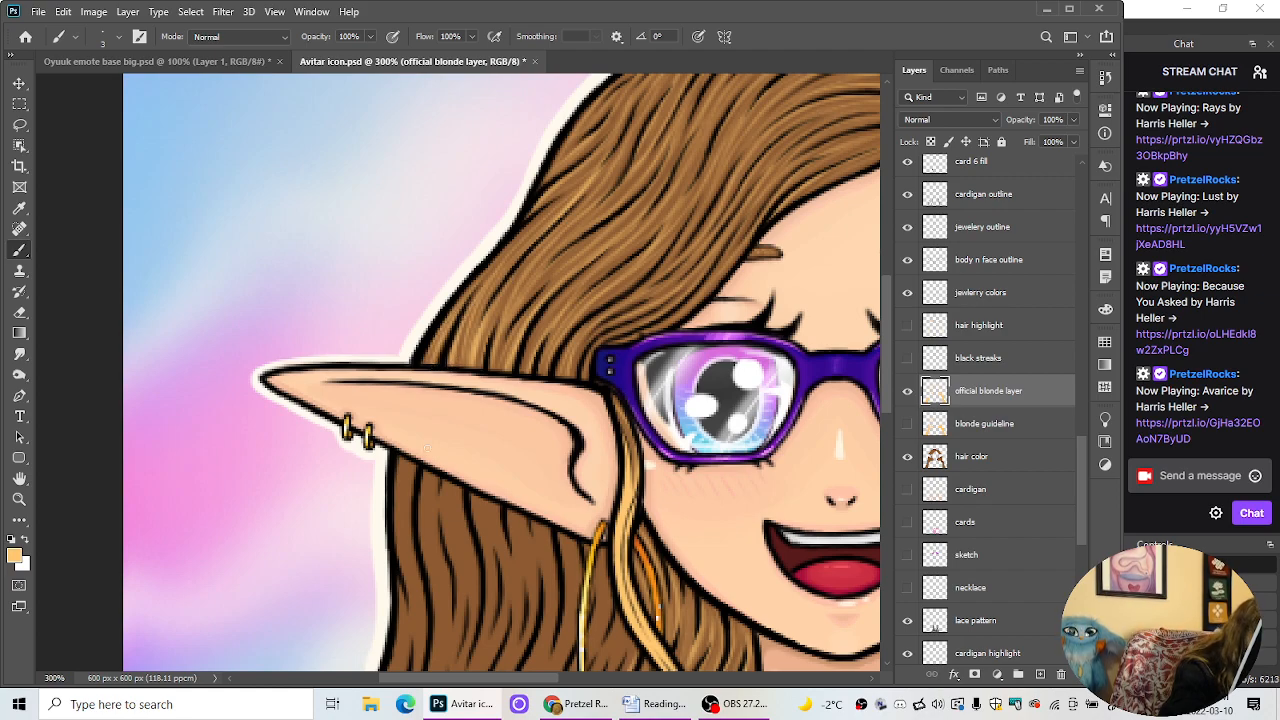
mouse_move(485, 317)
left_mouse_down()
mouse_move(549, 228)
mouse_move(507, 273)
mouse_move(581, 196)
left_mouse_up()
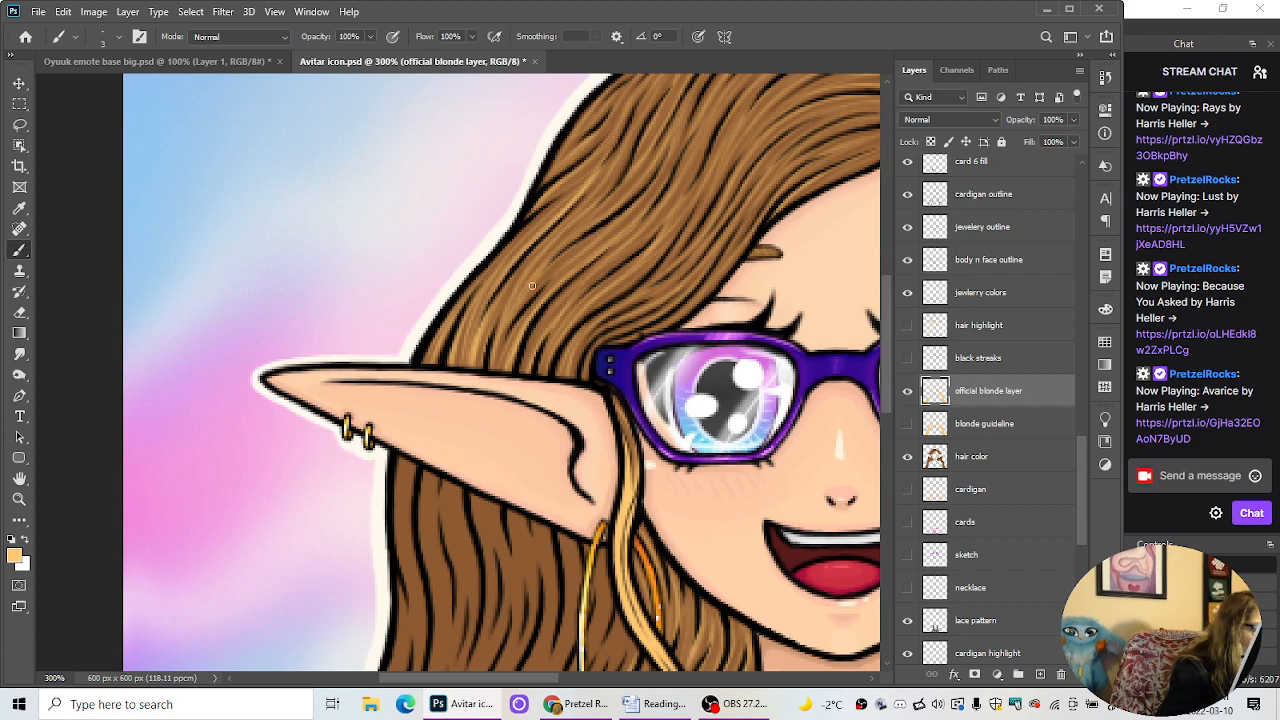
left_click_drag(550, 262, 494, 364)
key("ctrl+minus")
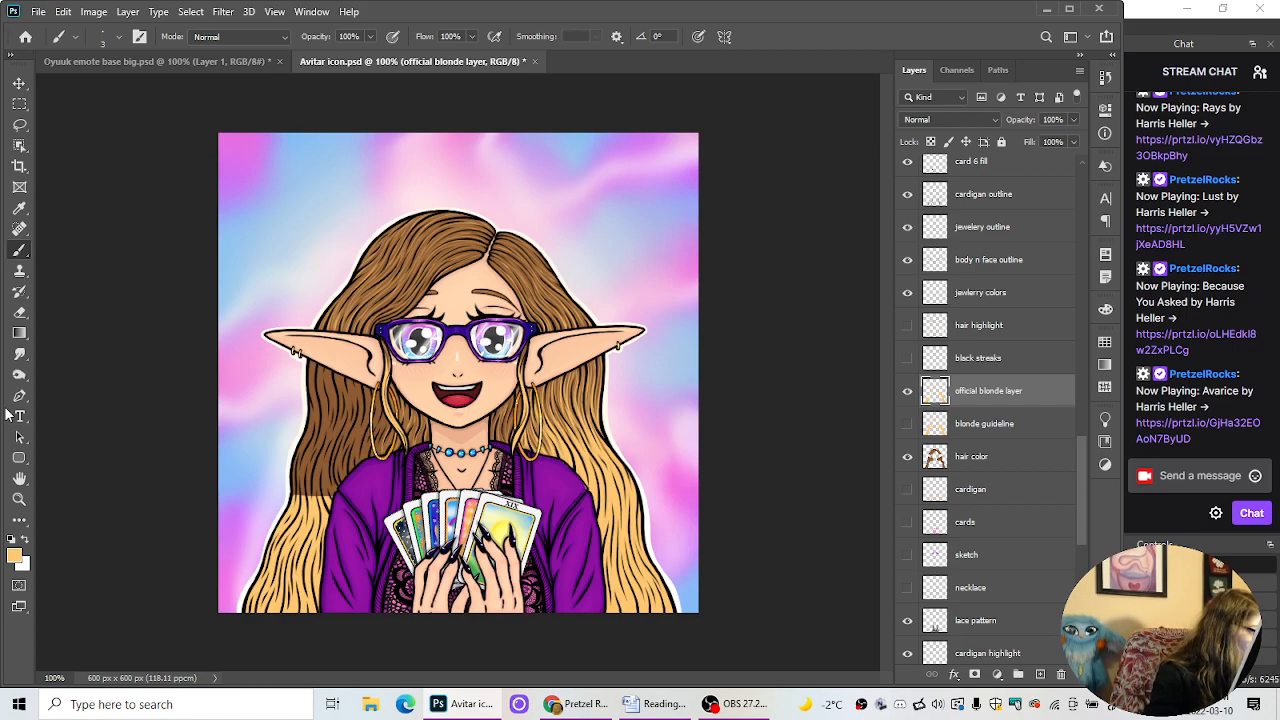
key("ctrl+plus")
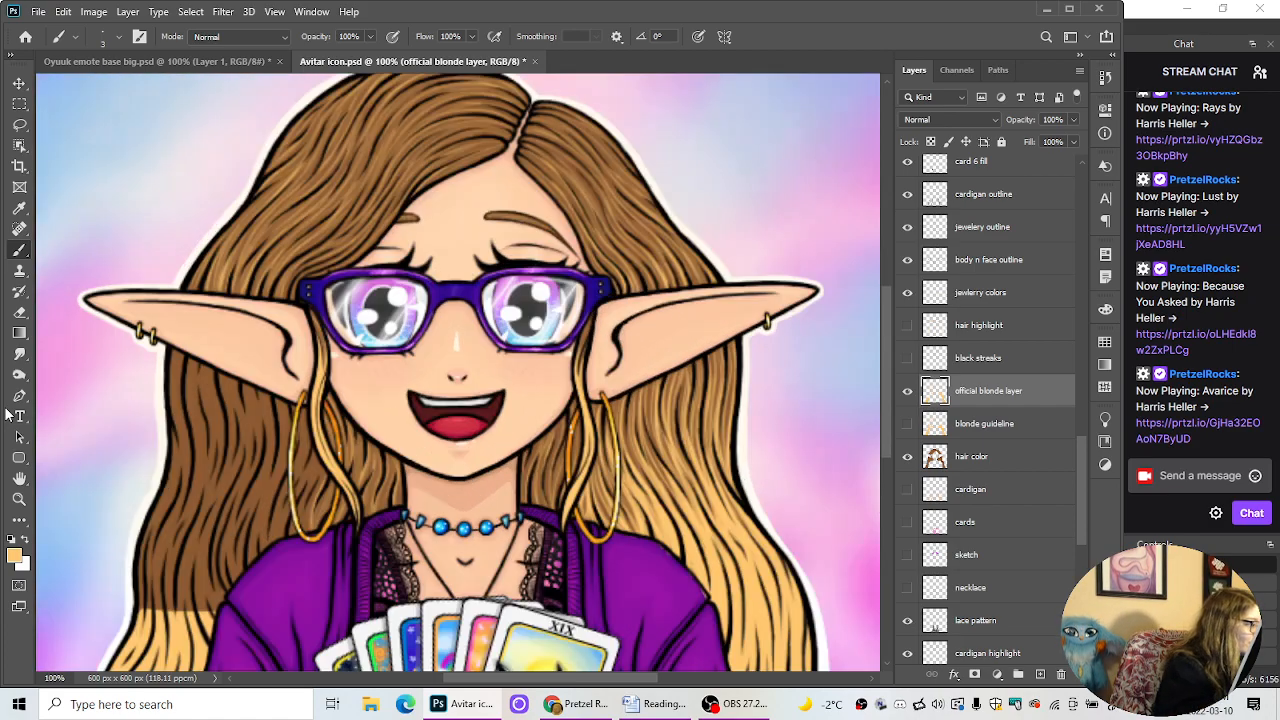
Step: Retouch the blonde strands on the left side of the head, alternating the Eraser and the Brush
left_click(30, 314)
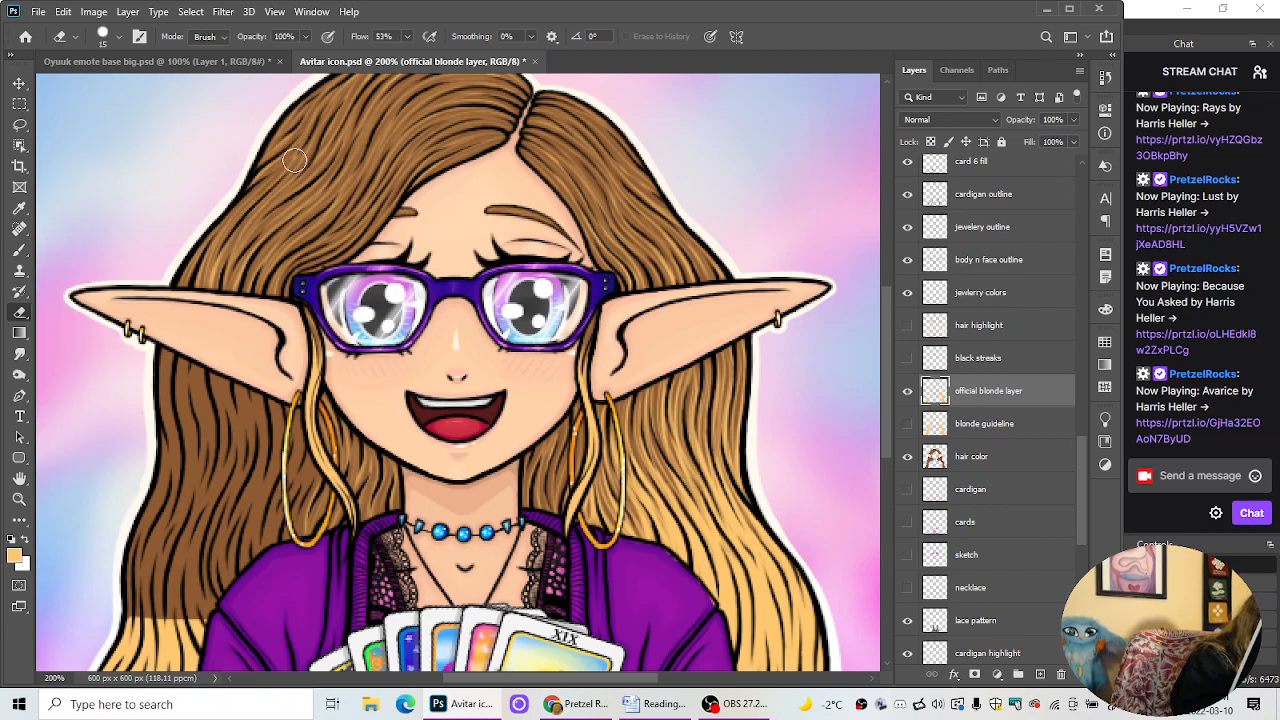
right_click(19, 250)
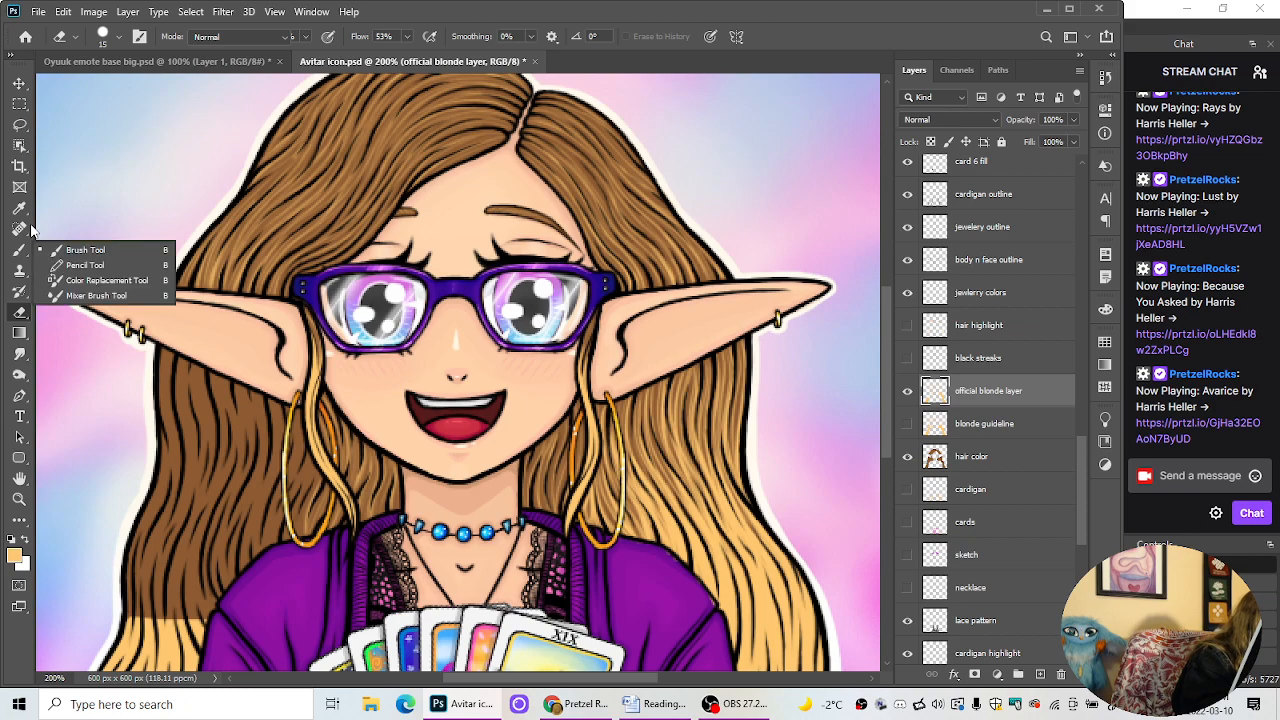
left_click(80, 250)
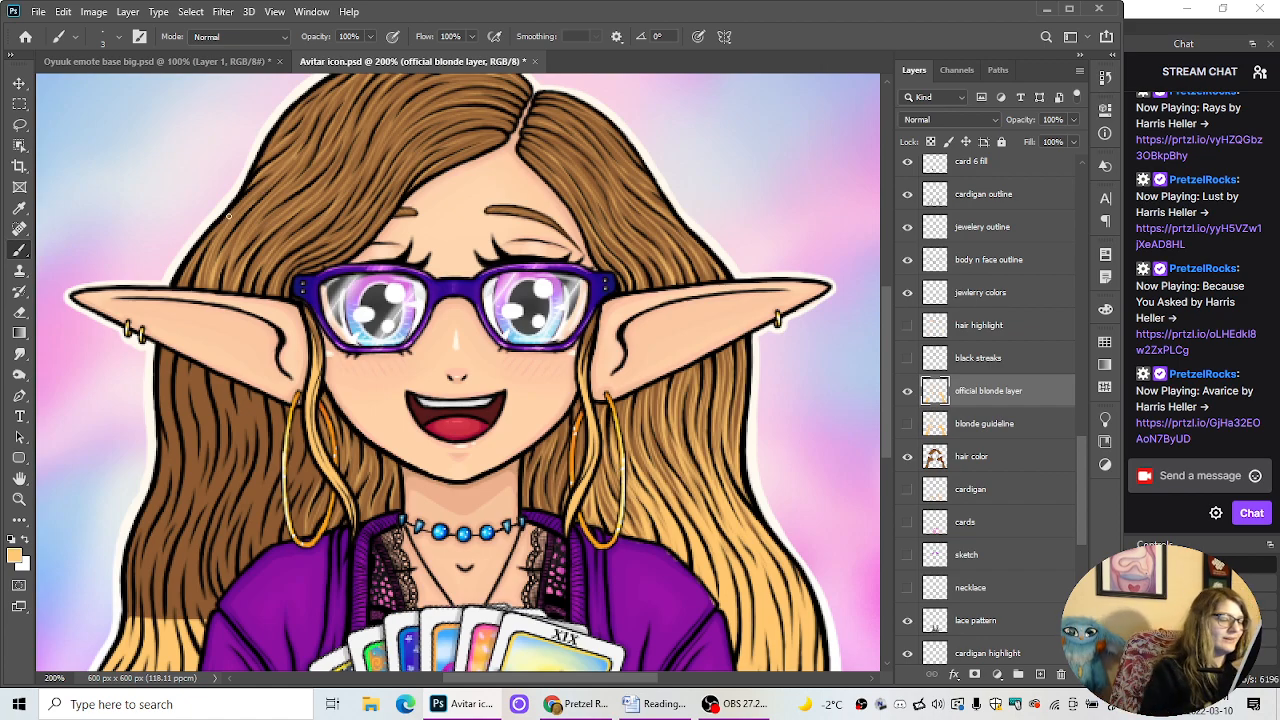
scroll(885, 415, "up", 2)
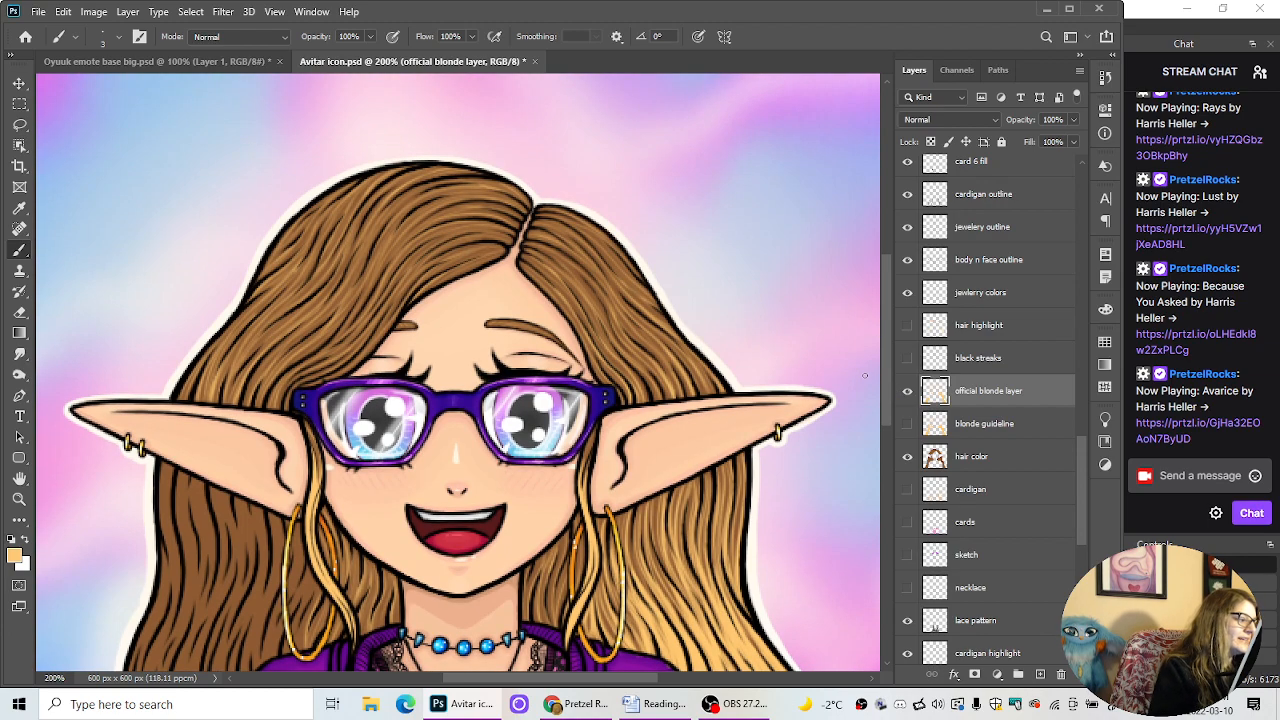
key("e")
key("ctrl+plus")
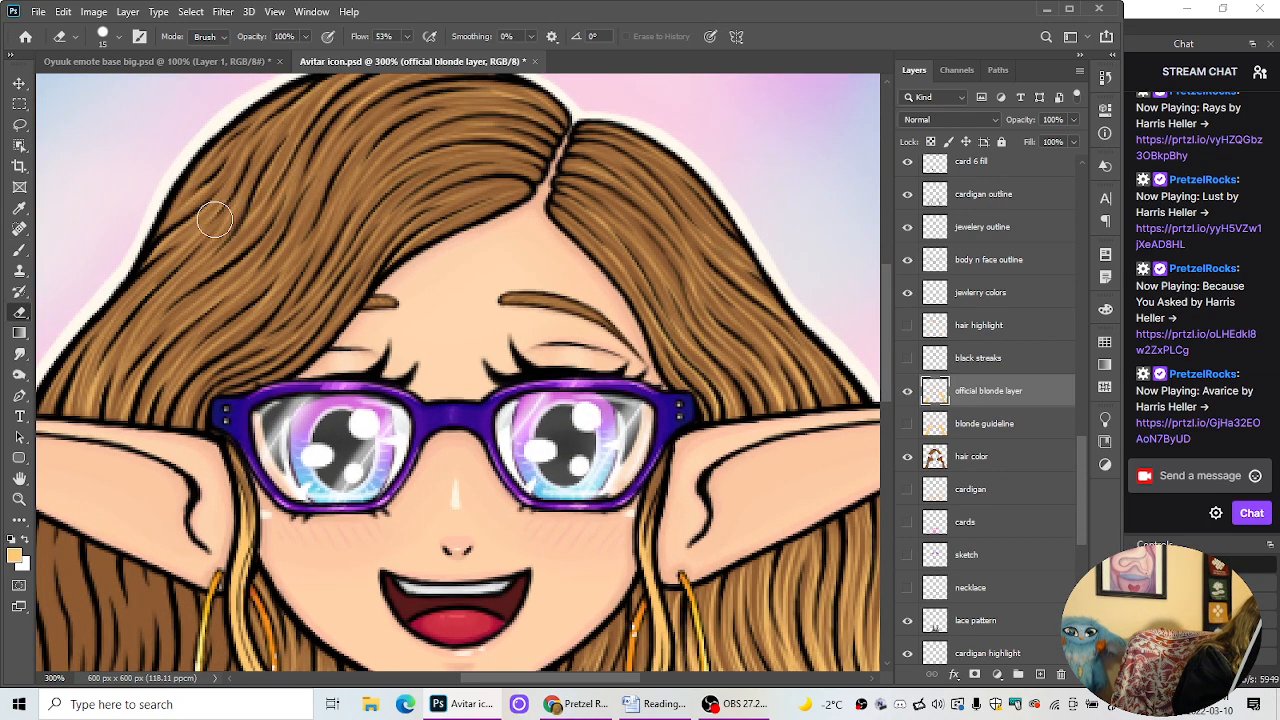
key("b")
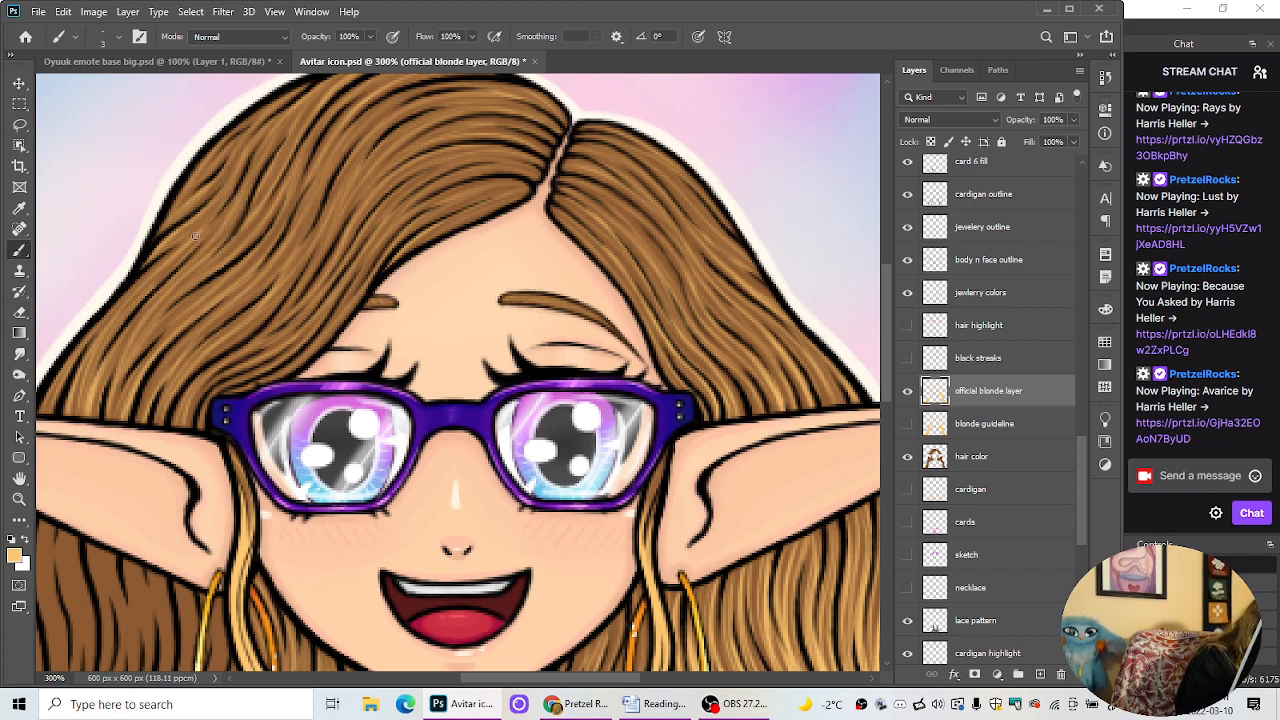
scroll(216, 213, "down", 5)
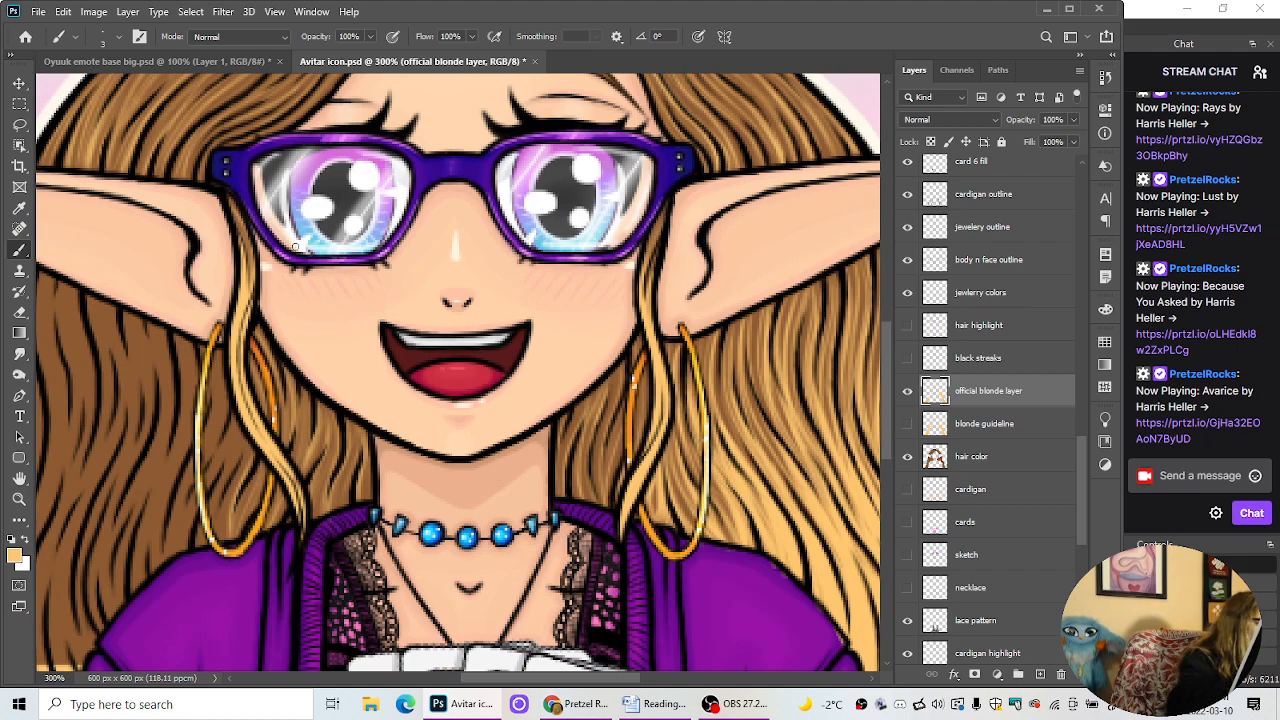
left_click_drag(236, 230, 245, 333)
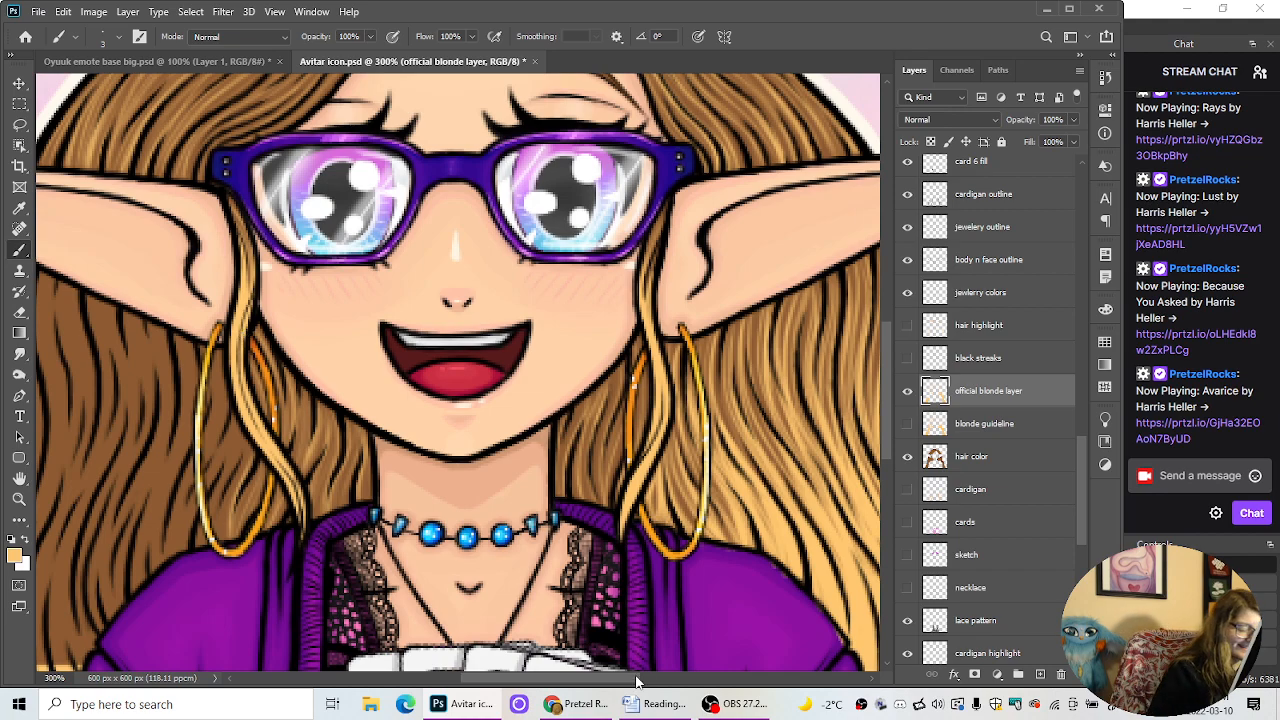
Step: Paint a long blonde strand below the left ear, following the outer hair waves down into the blonde ends
left_click_drag(632, 680, 525, 686)
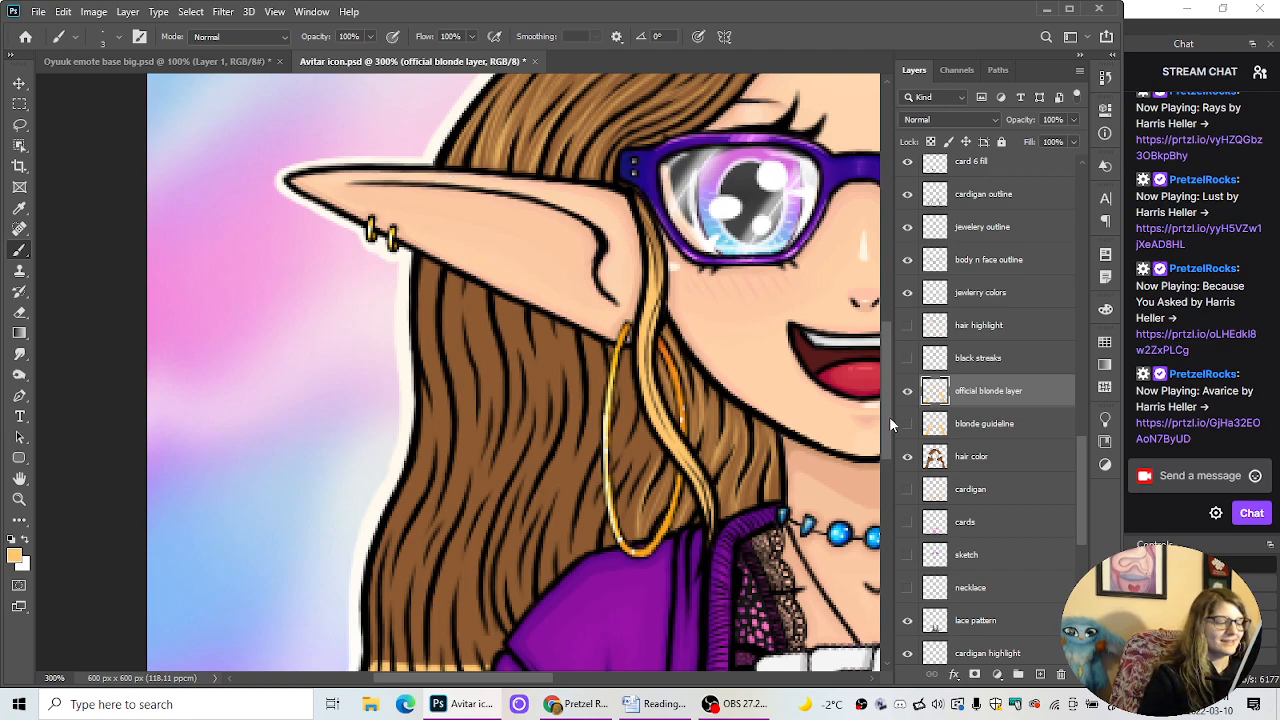
left_click_drag(890, 424, 881, 465)
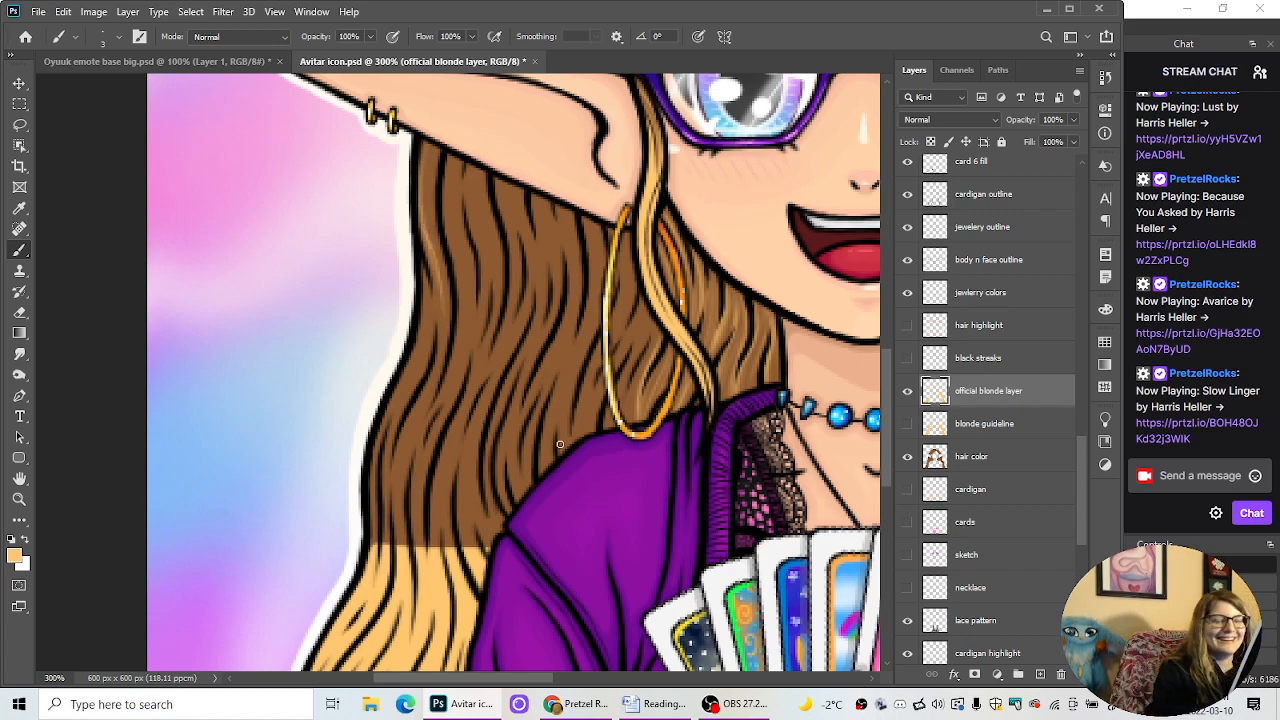
key("e")
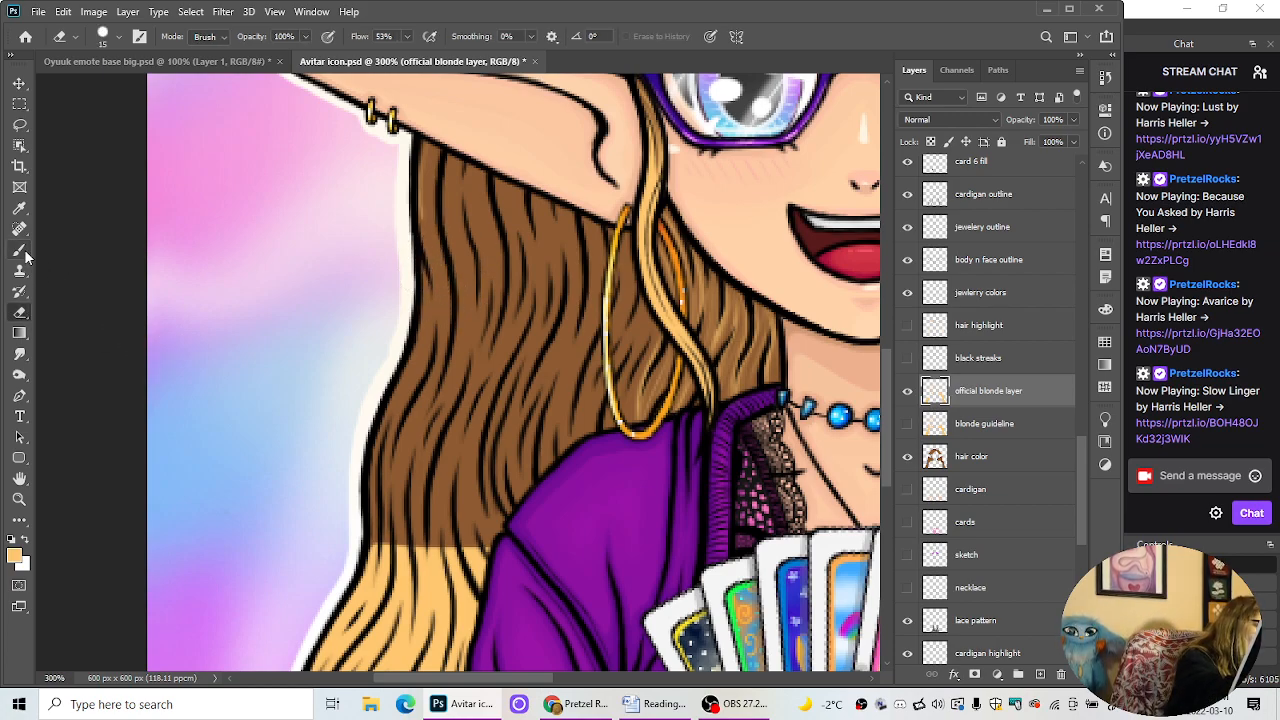
key("b")
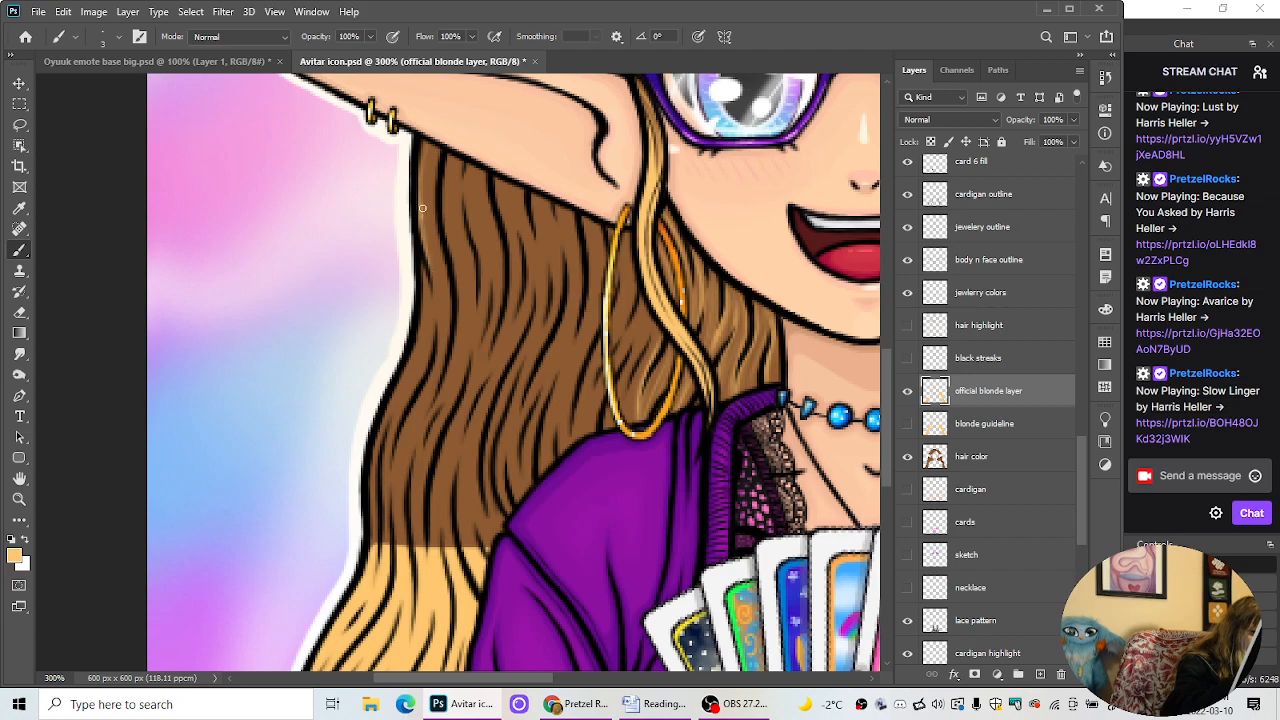
mouse_move(443, 301)
left_mouse_down()
mouse_move(437, 389)
mouse_move(441, 309)
mouse_move(419, 427)
left_mouse_up()
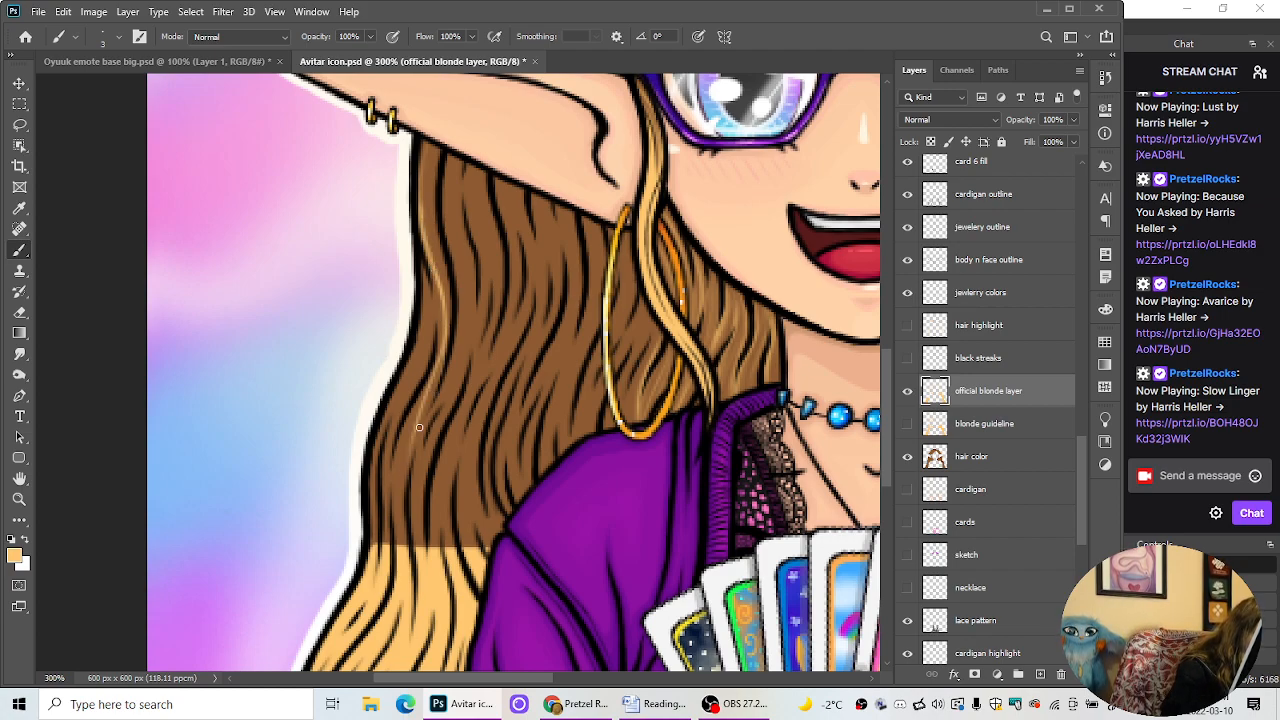
mouse_move(441, 363)
left_mouse_down()
mouse_move(407, 446)
mouse_move(415, 573)
left_mouse_up()
mouse_move(412, 435)
left_mouse_down()
mouse_move(409, 558)
mouse_move(412, 434)
mouse_move(453, 331)
left_mouse_up()
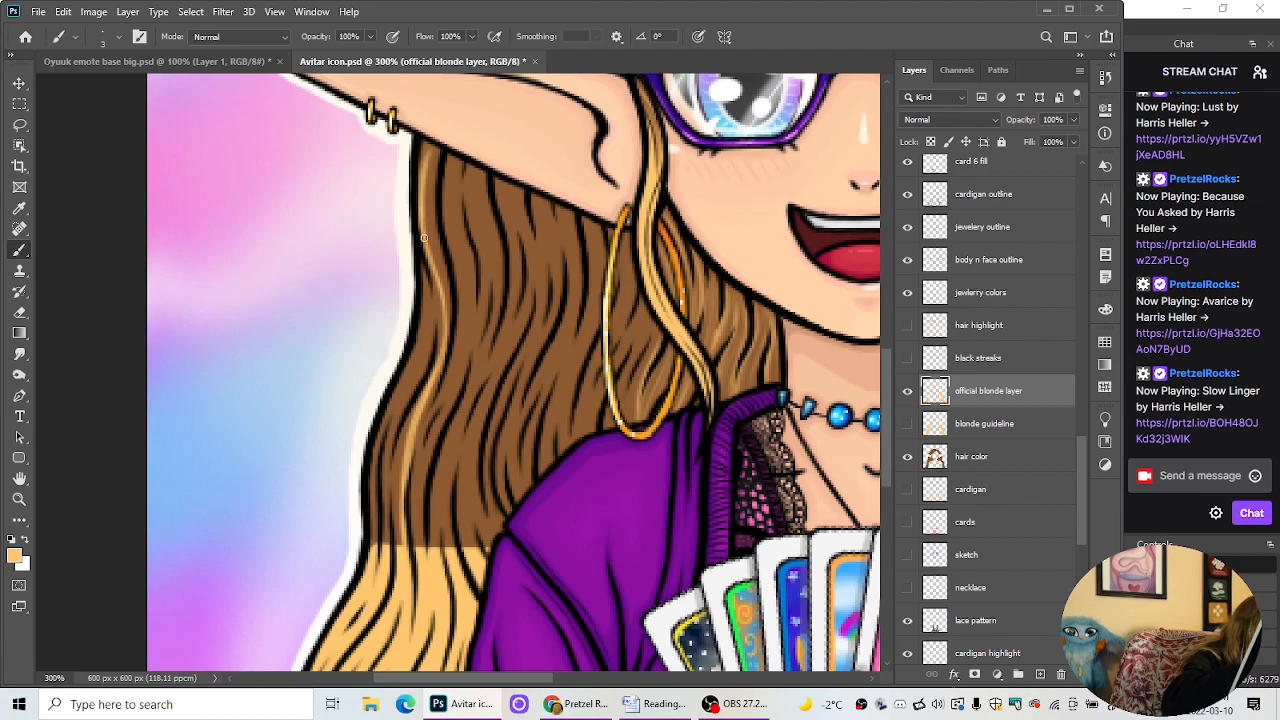
mouse_move(423, 167)
left_mouse_down()
mouse_move(428, 147)
mouse_move(425, 166)
left_mouse_up()
left_click_drag(421, 218, 425, 166)
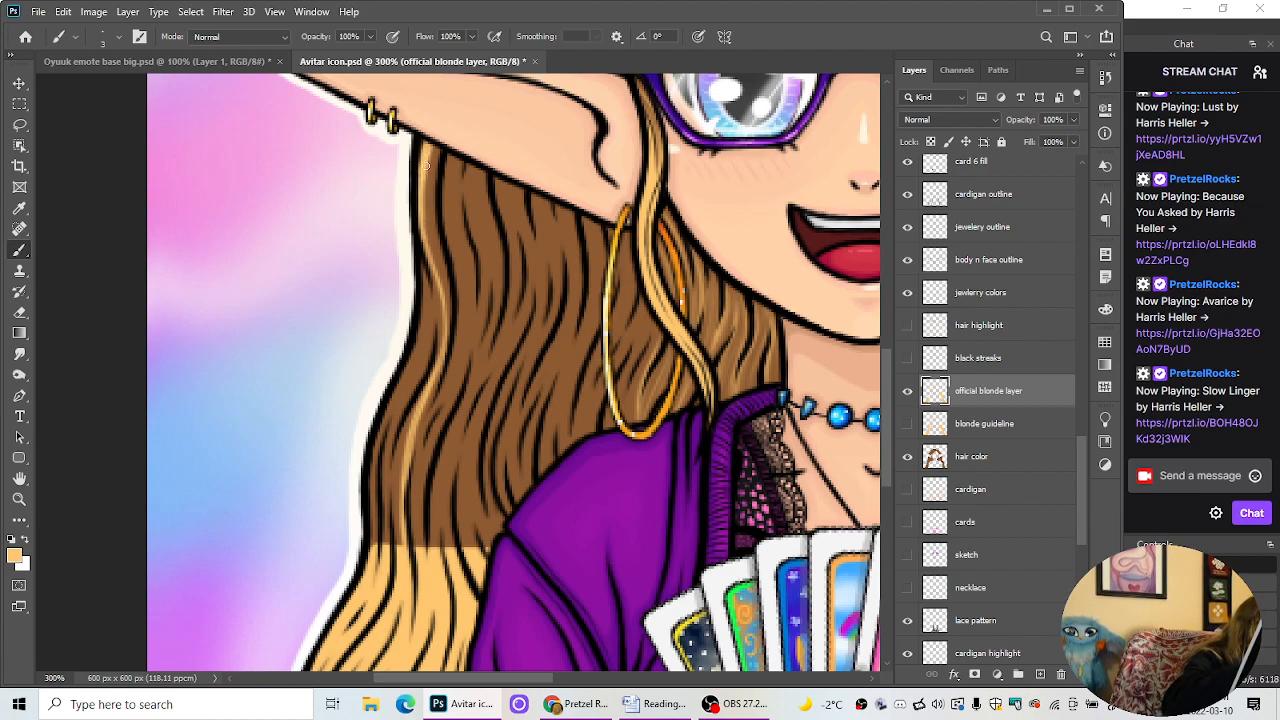
Step: Soften the top of the new strand under the left ear with the Eraser and repaint its middle section
left_click(19, 312)
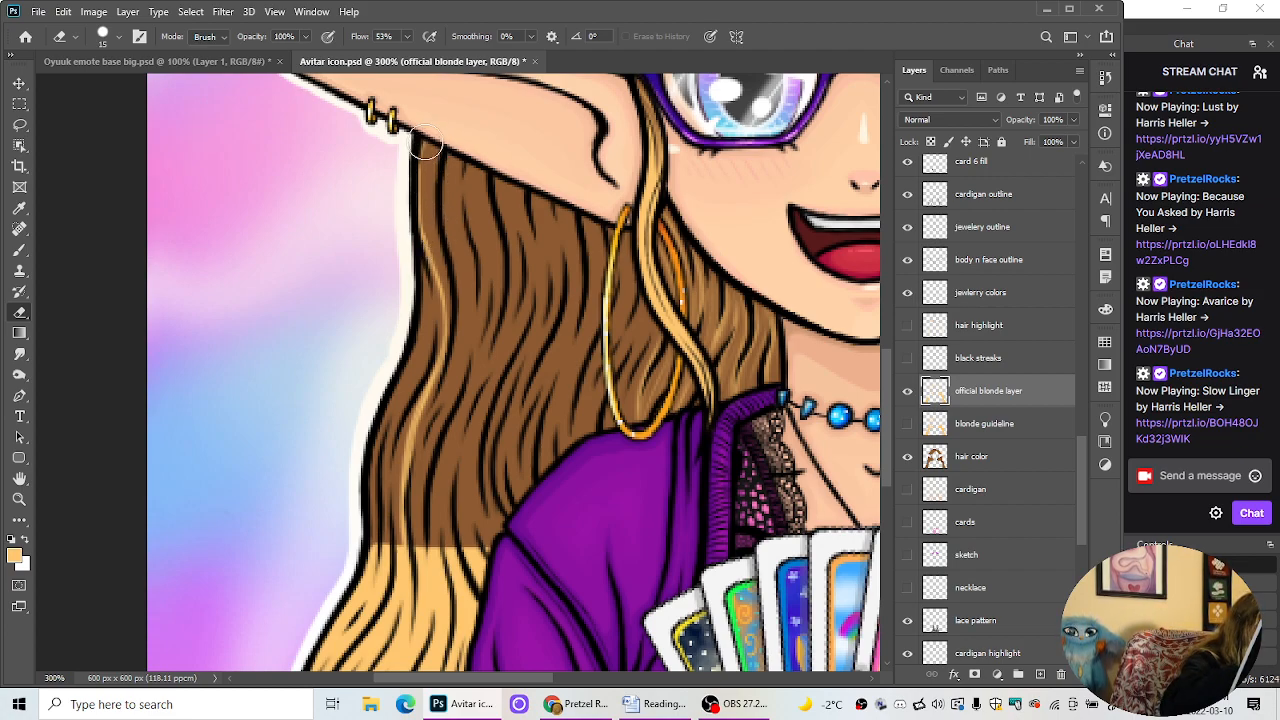
left_click_drag(431, 221, 425, 185)
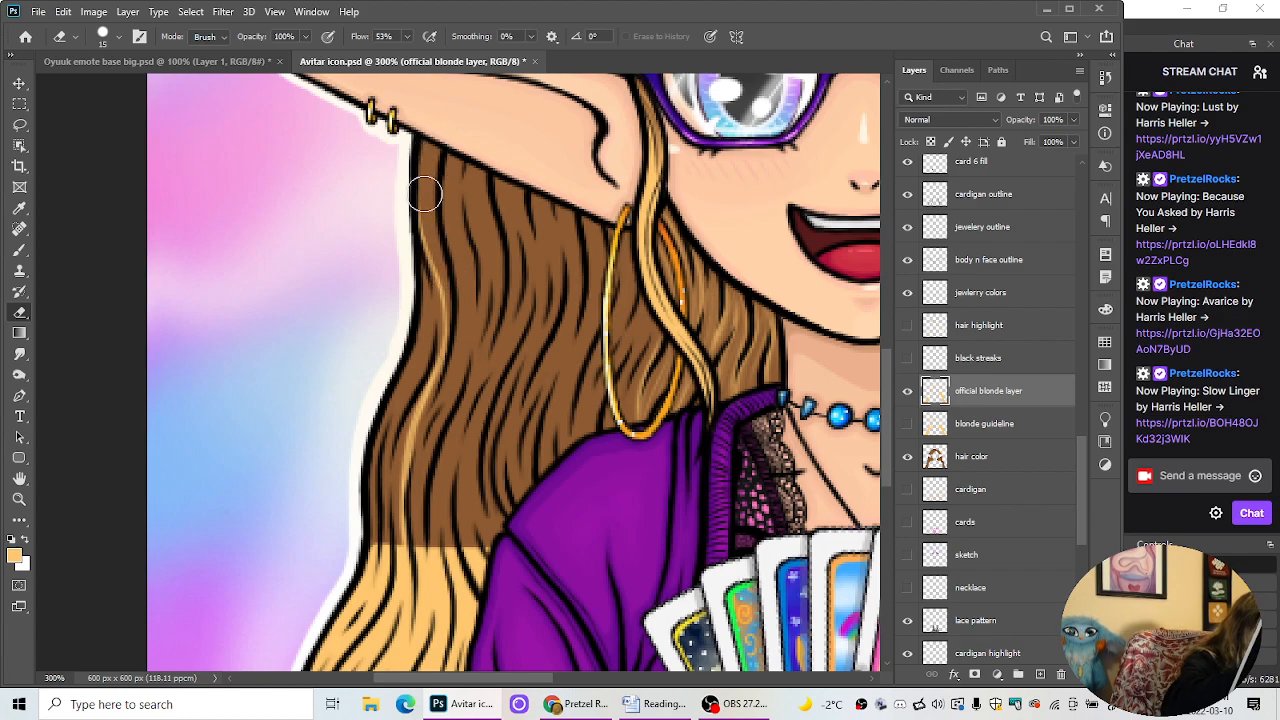
left_click(33, 249)
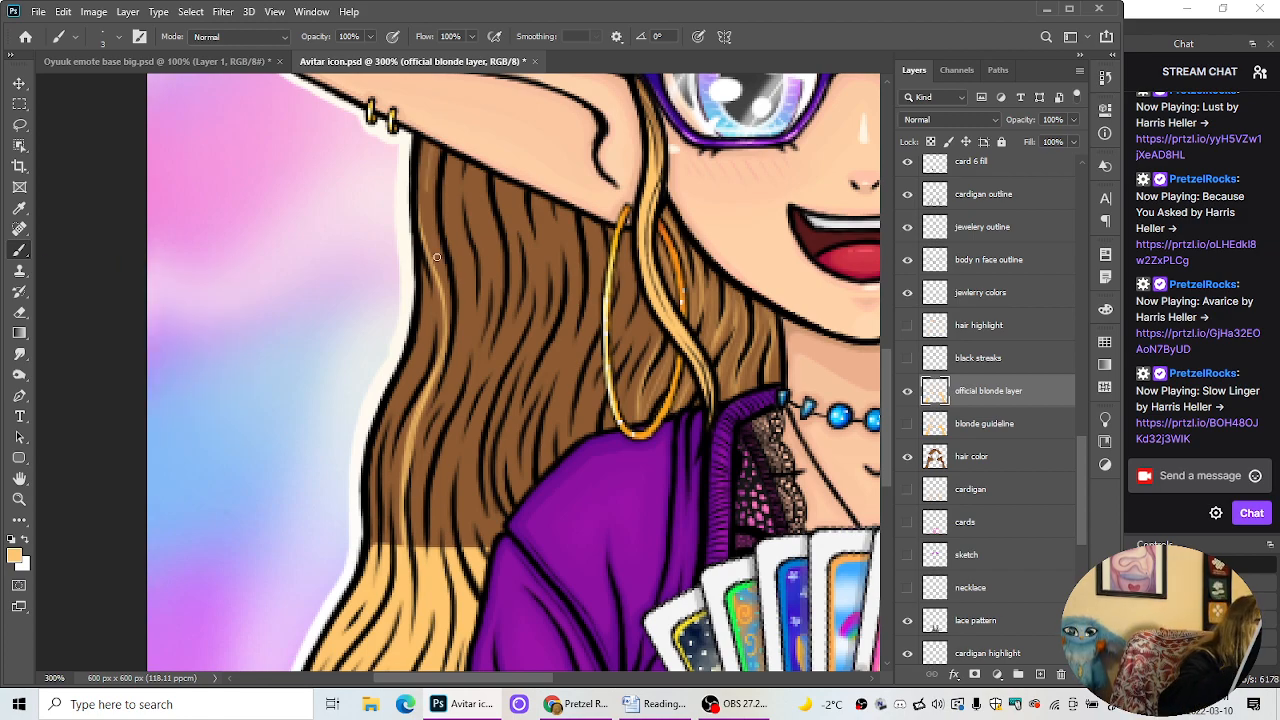
left_click_drag(437, 250, 449, 322)
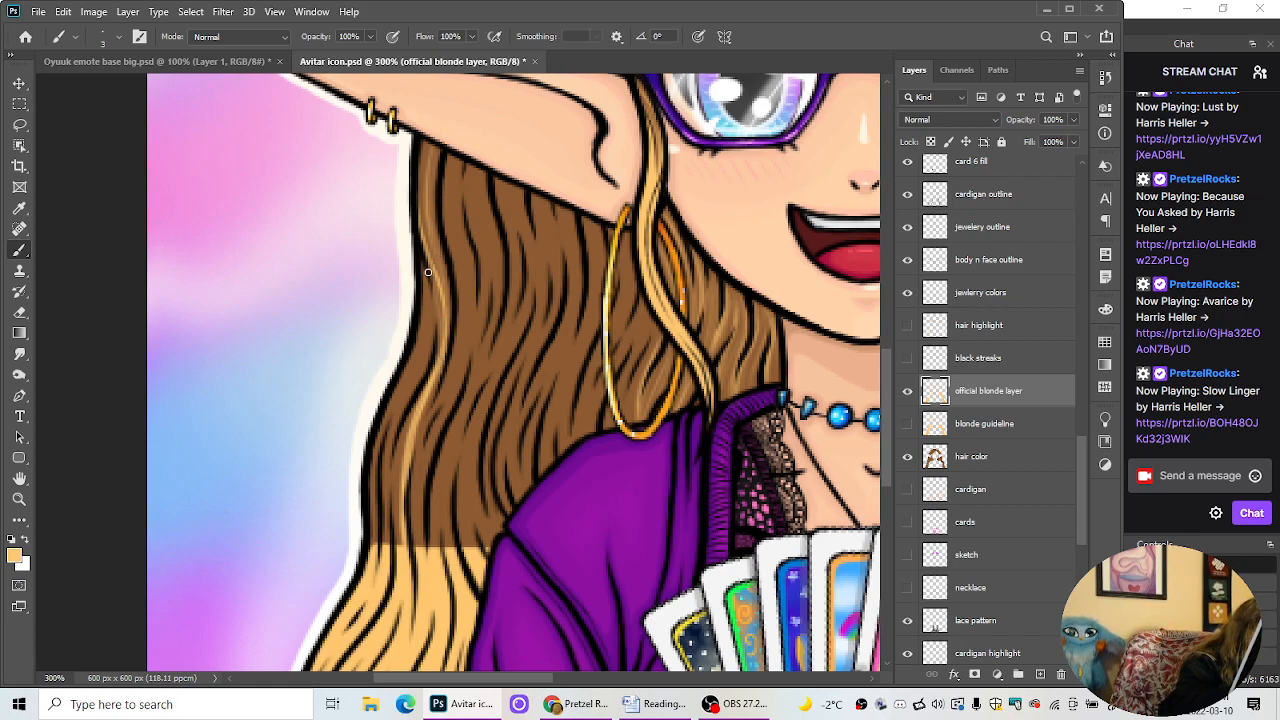
Step: Paint additional blonde strands along the hair's outer left edge, running from below the ear down to the blonde ends
left_click_drag(428, 272, 396, 580)
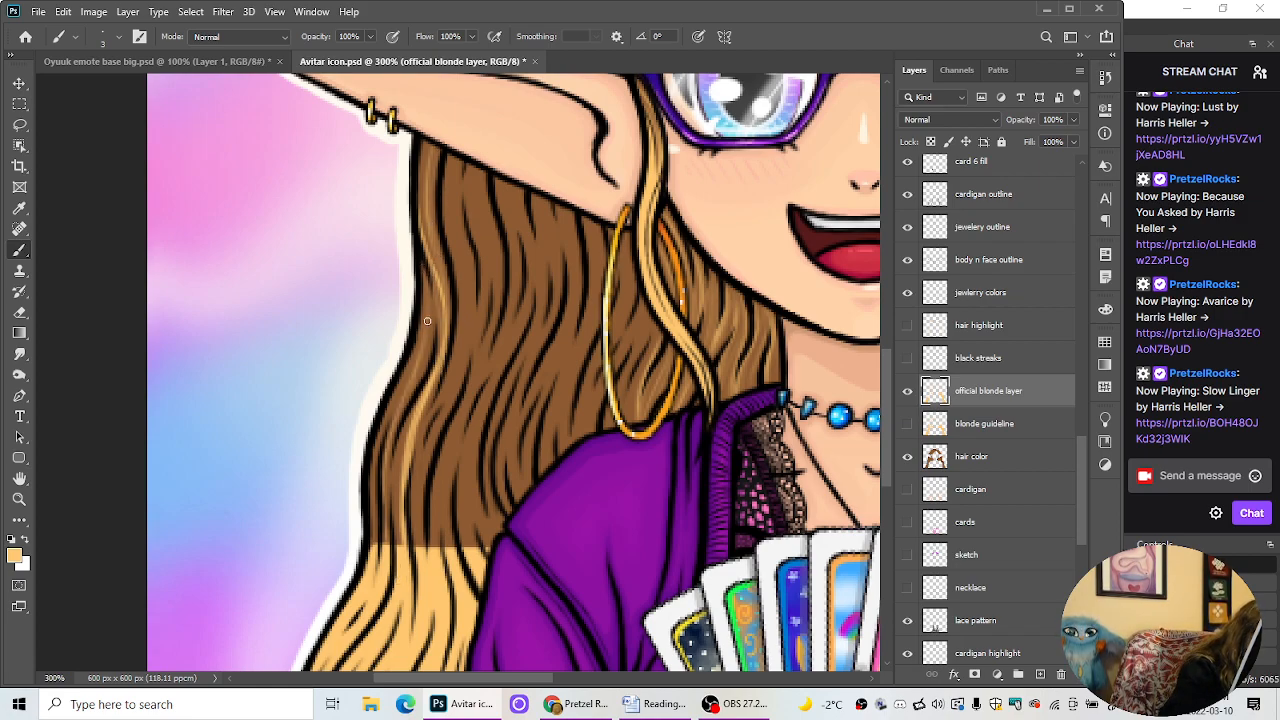
mouse_move(427, 286)
left_mouse_down()
mouse_move(385, 474)
mouse_move(385, 542)
mouse_move(400, 461)
left_mouse_up()
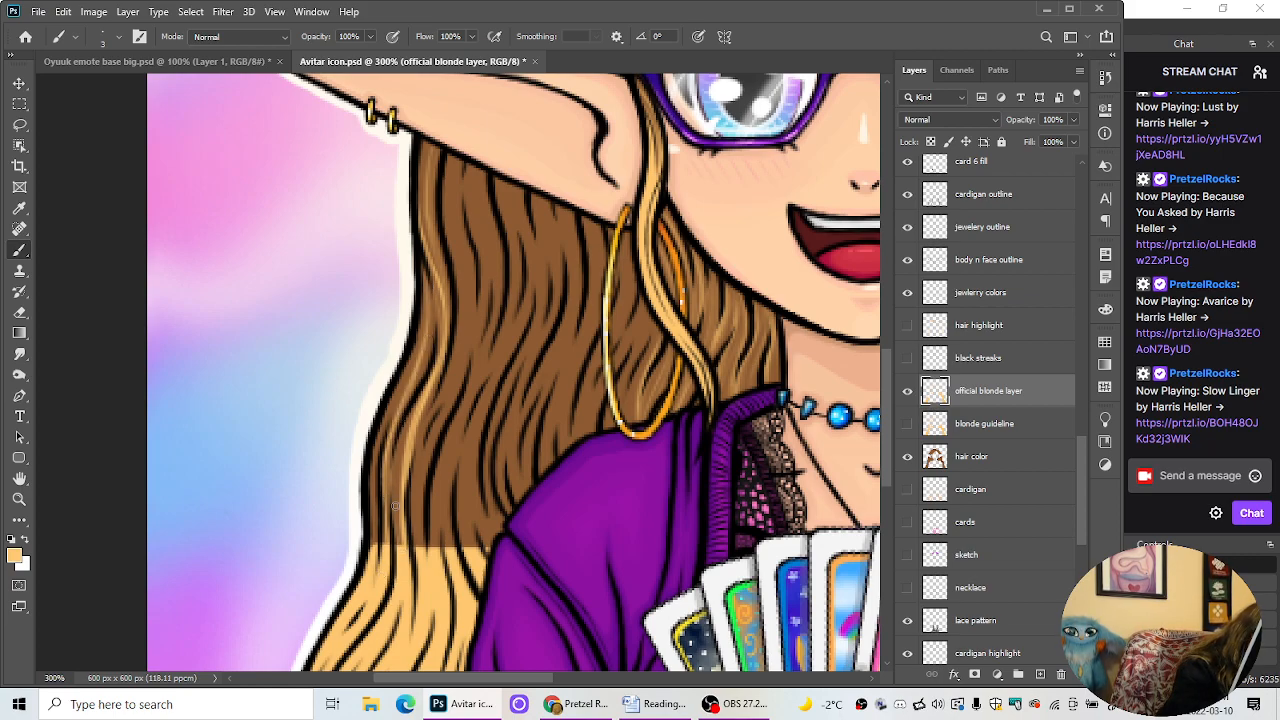
left_click_drag(396, 543, 417, 411)
mouse_move(400, 555)
left_mouse_down()
mouse_move(393, 495)
mouse_move(397, 526)
left_mouse_up()
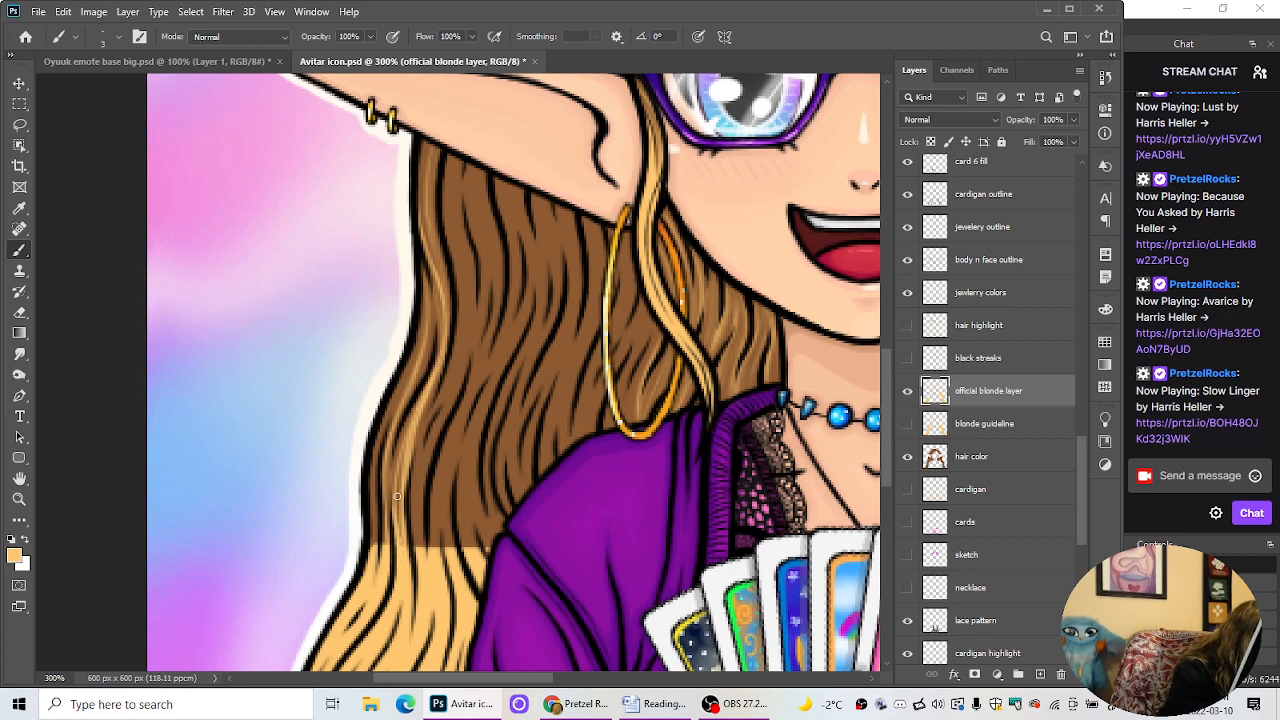
mouse_move(409, 367)
left_mouse_down()
mouse_move(372, 518)
mouse_move(377, 451)
mouse_move(372, 510)
left_mouse_up()
left_click_drag(378, 434, 369, 545)
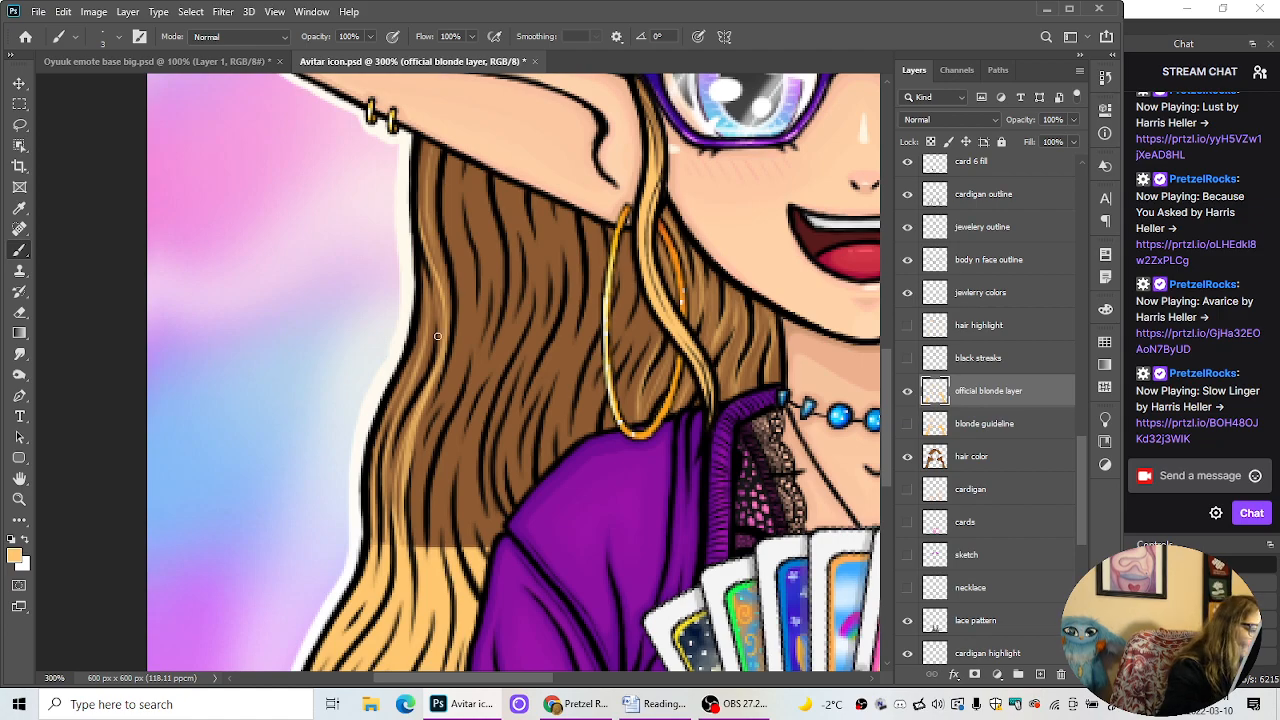
mouse_move(422, 373)
left_mouse_down()
mouse_move(435, 285)
mouse_move(435, 368)
left_mouse_up()
left_click_drag(429, 276, 424, 387)
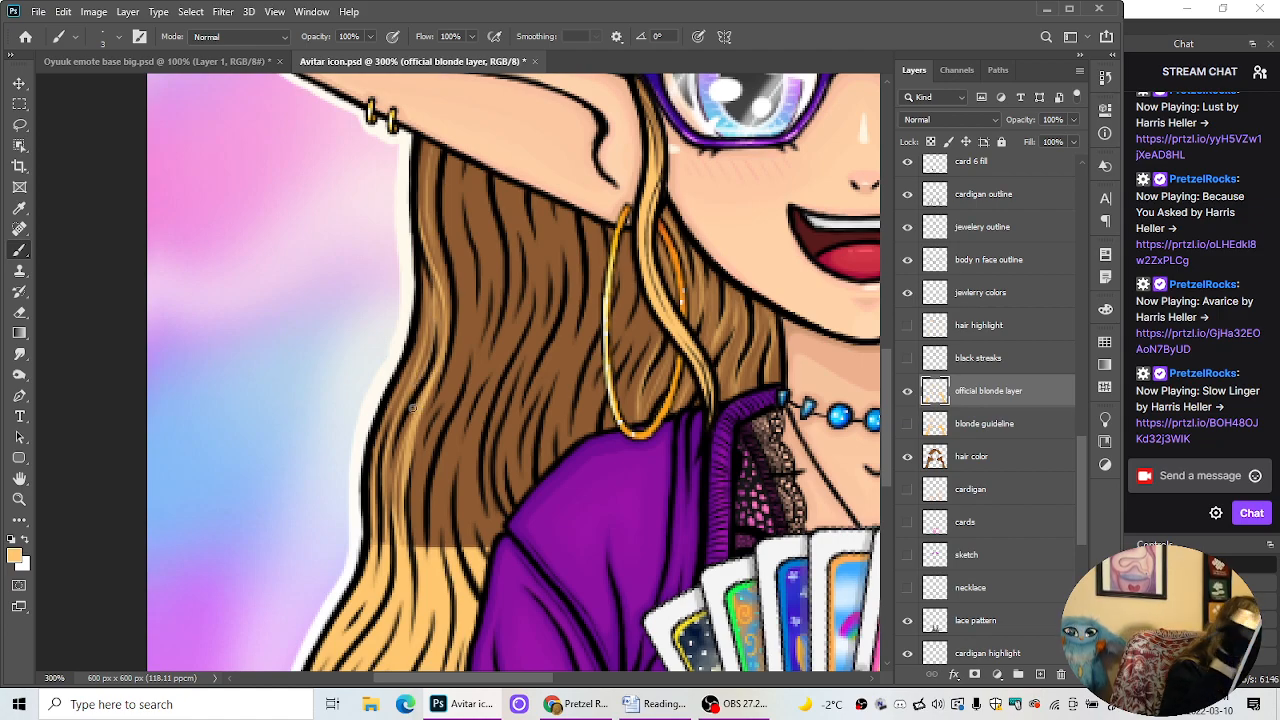
key("ctrl+z")
key("ctrl+z")
key("ctrl+z")
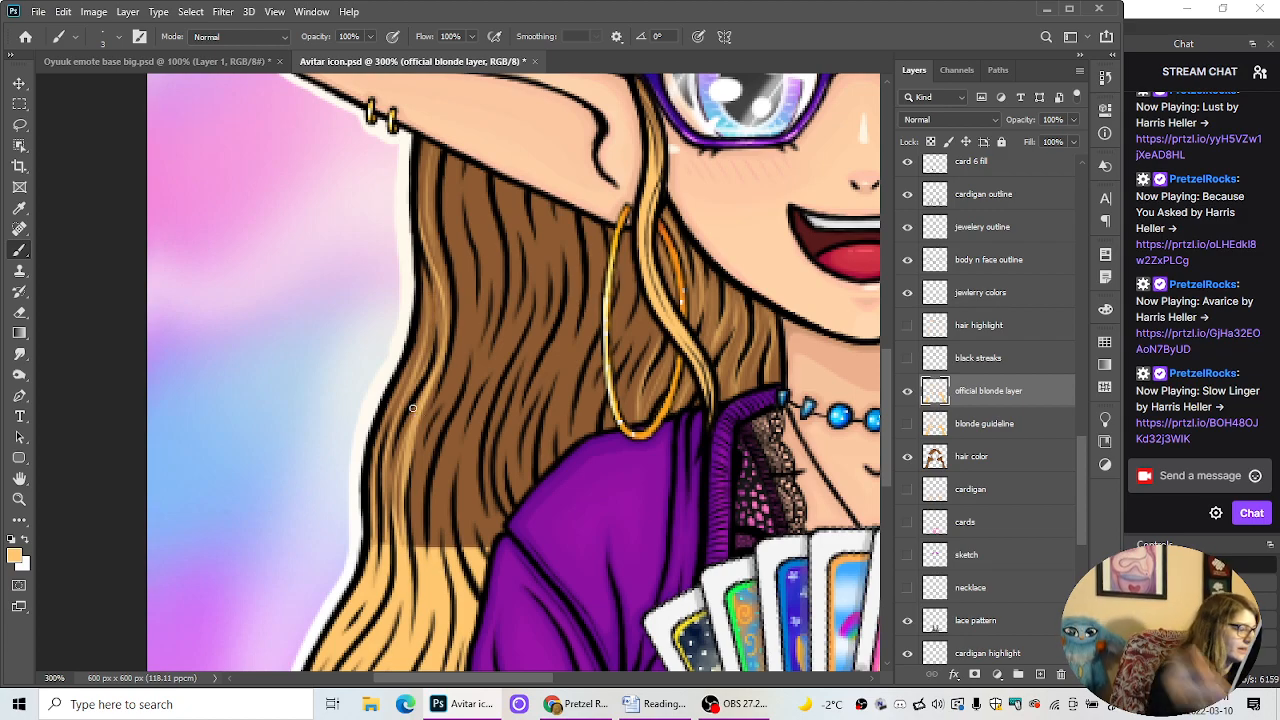
Step: Add fine blonde strands to the outermost lock on the left, from directly under the ear to above the blonde ends
left_click_drag(428, 283, 431, 361)
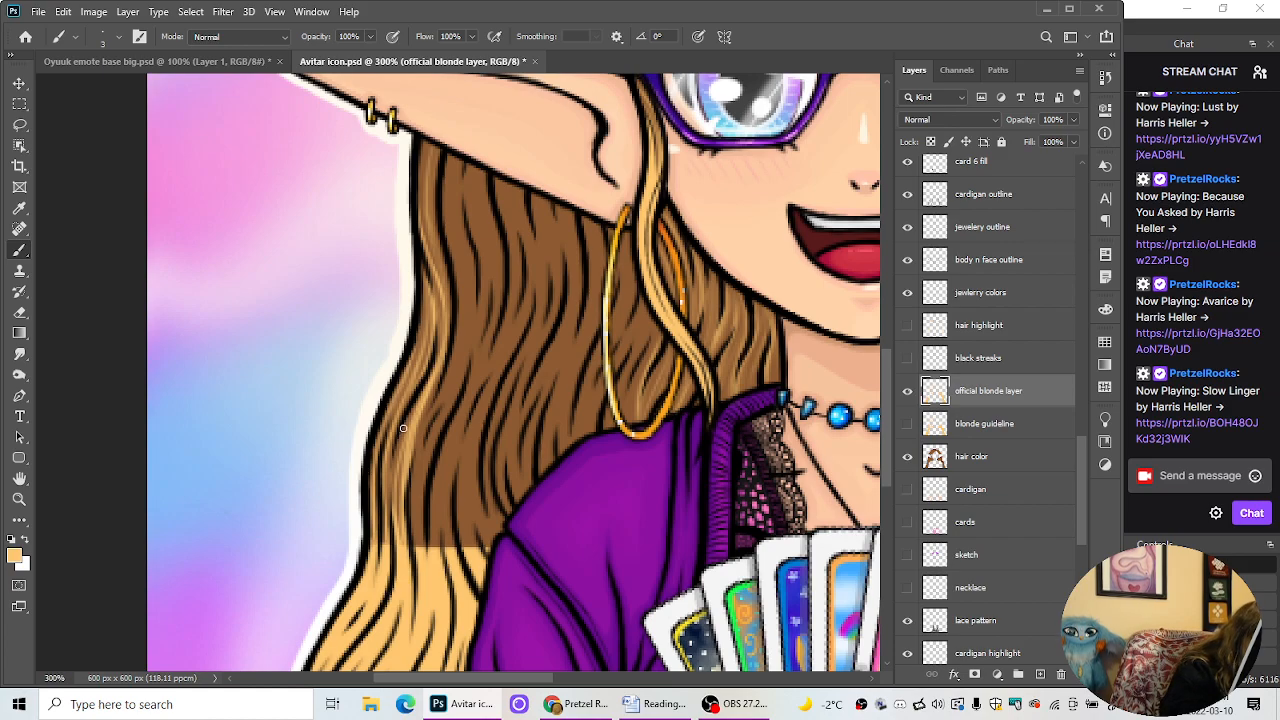
left_click_drag(404, 429, 386, 518)
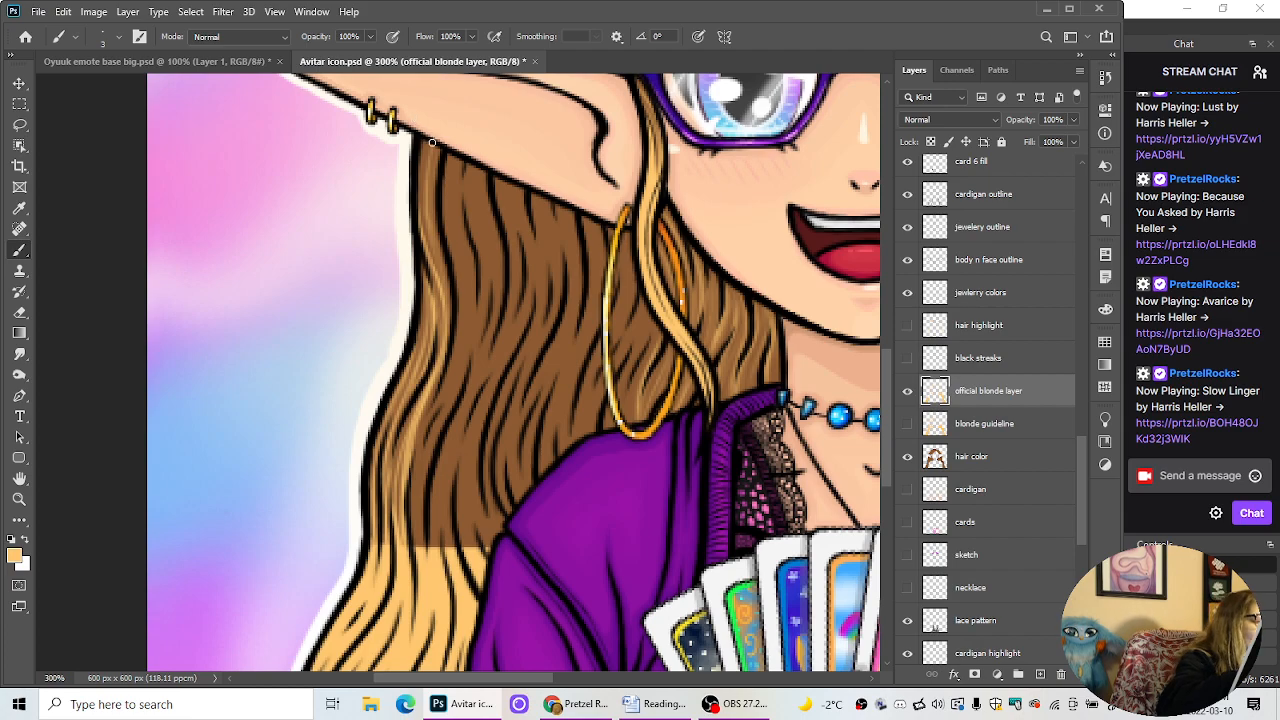
left_click_drag(432, 143, 436, 253)
left_click_drag(423, 185, 442, 280)
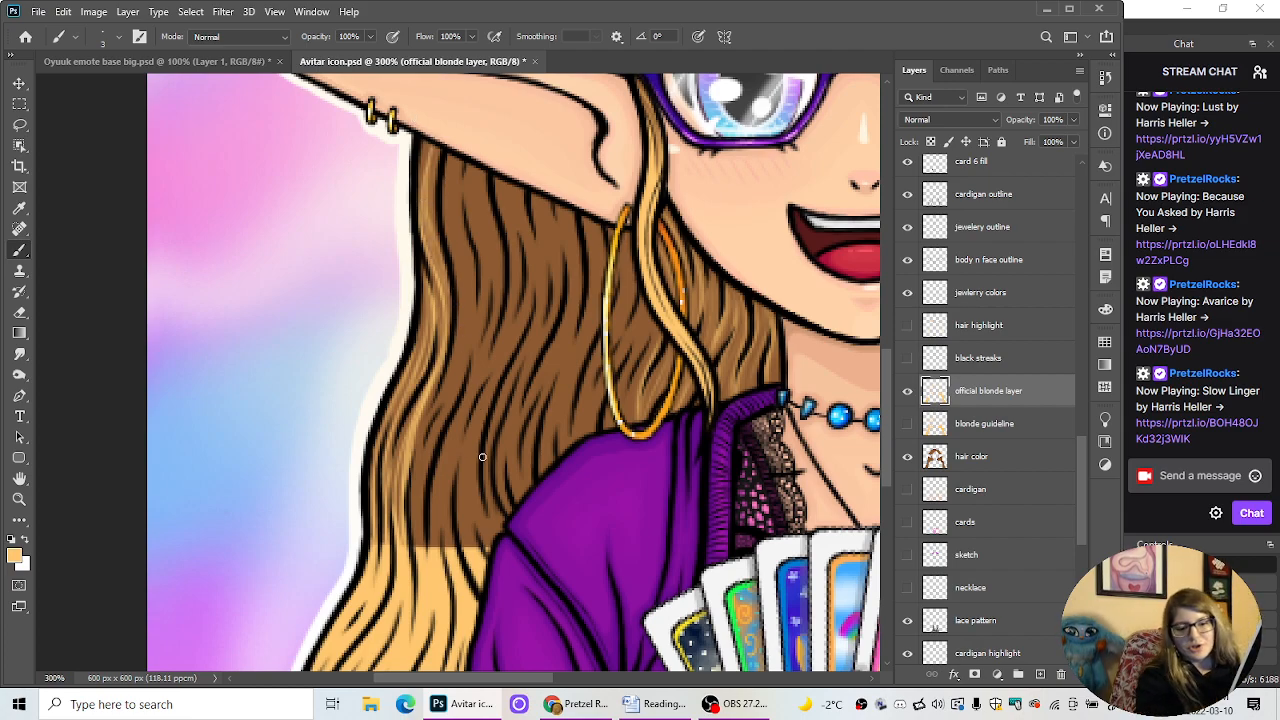
Step: Undo the latest strokes and repaint blonde strands in the outer left lock, near its lower end and just under the ear
key("ctrl+z")
key("ctrl+z")
key("ctrl+z")
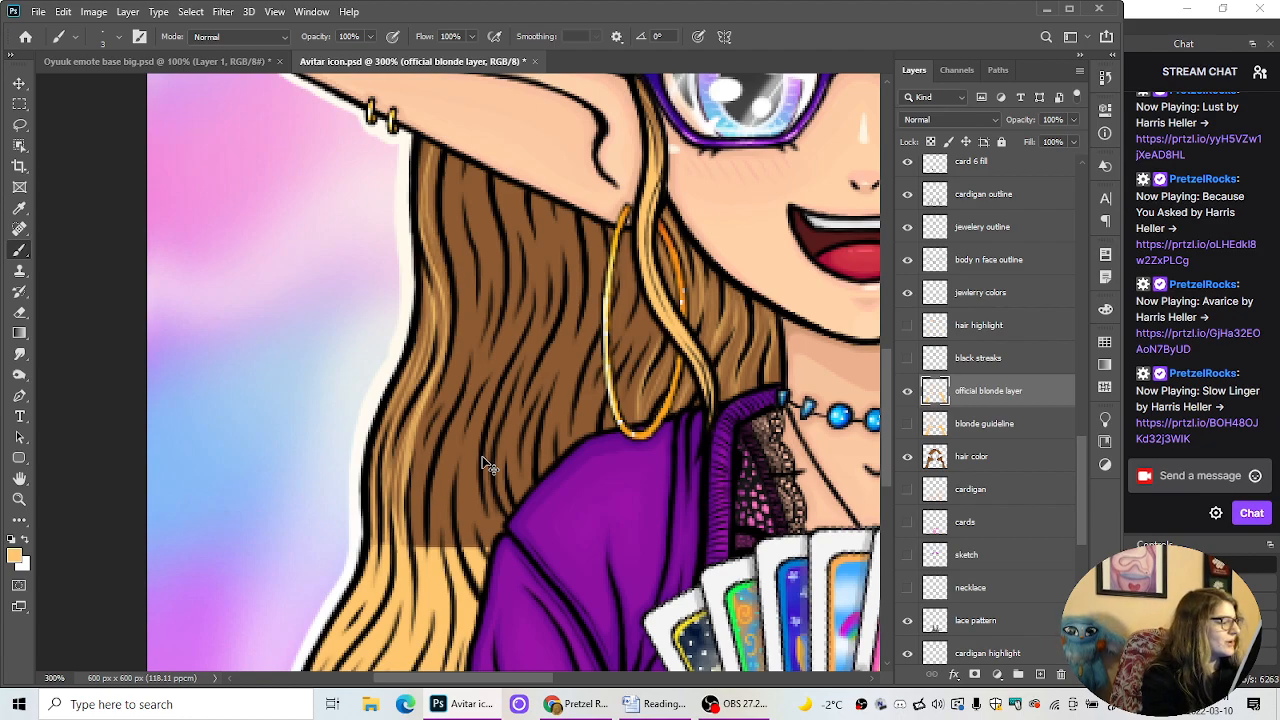
key("ctrl+z")
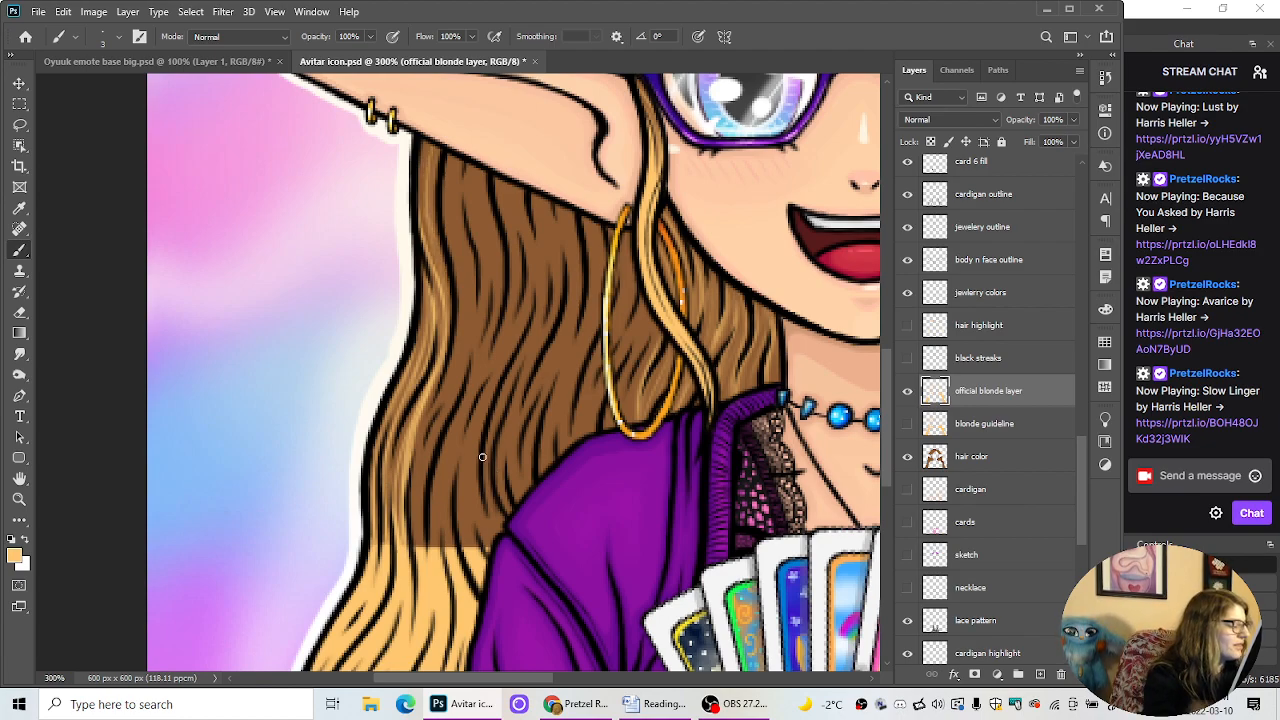
left_click_drag(397, 444, 391, 503)
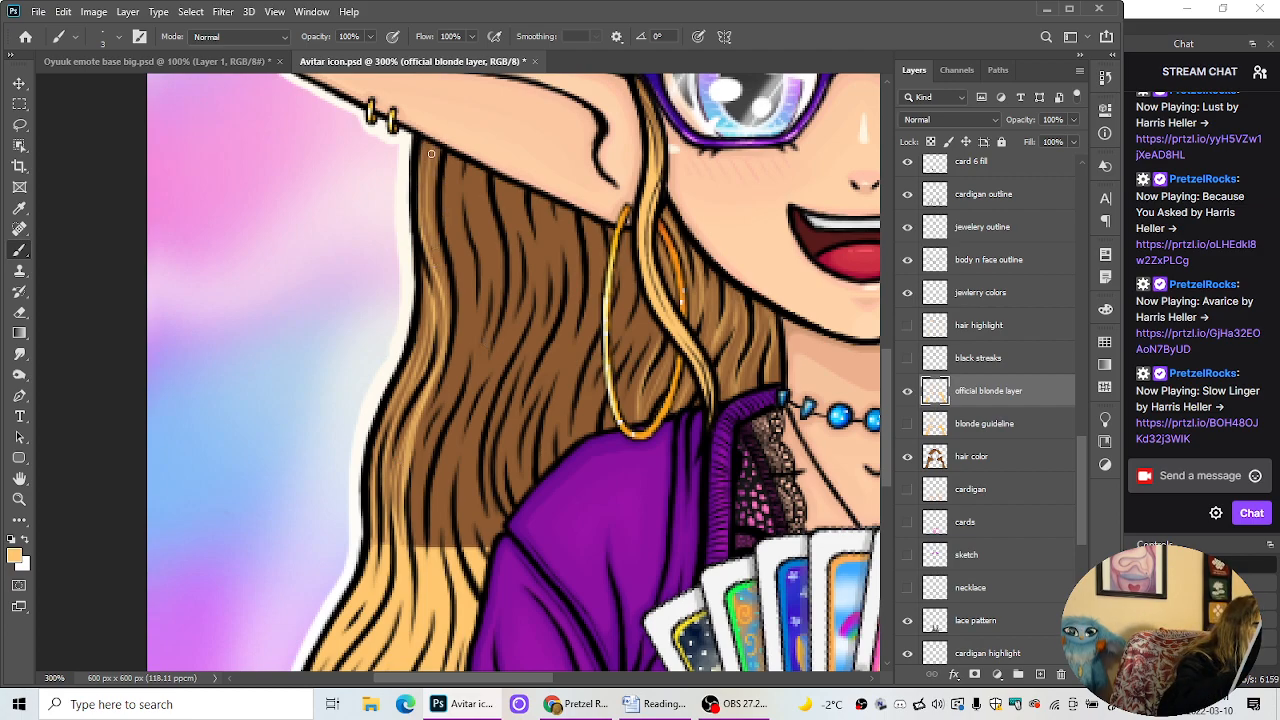
left_click_drag(430, 150, 441, 278)
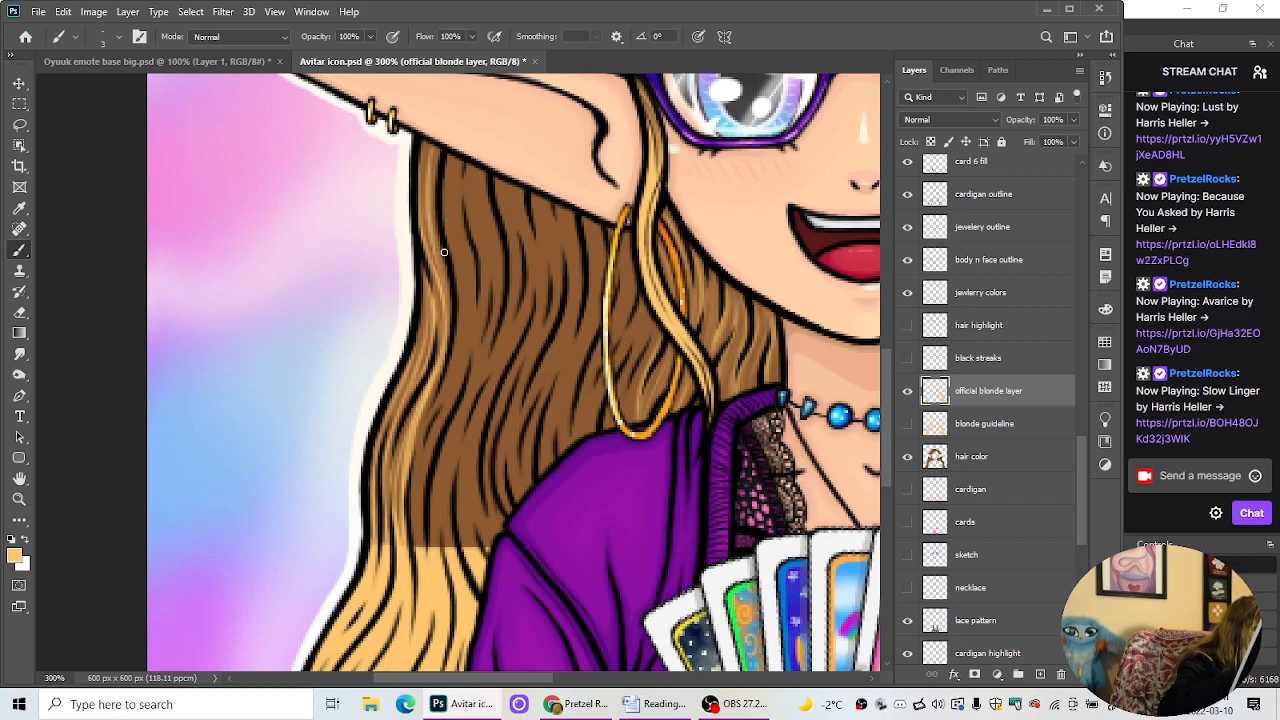
Step: Review the whole avatar and compare the painted strands with the blonde guideline layer, leaving that layer hidden
key("ctrl+minus")
key("ctrl+minus")
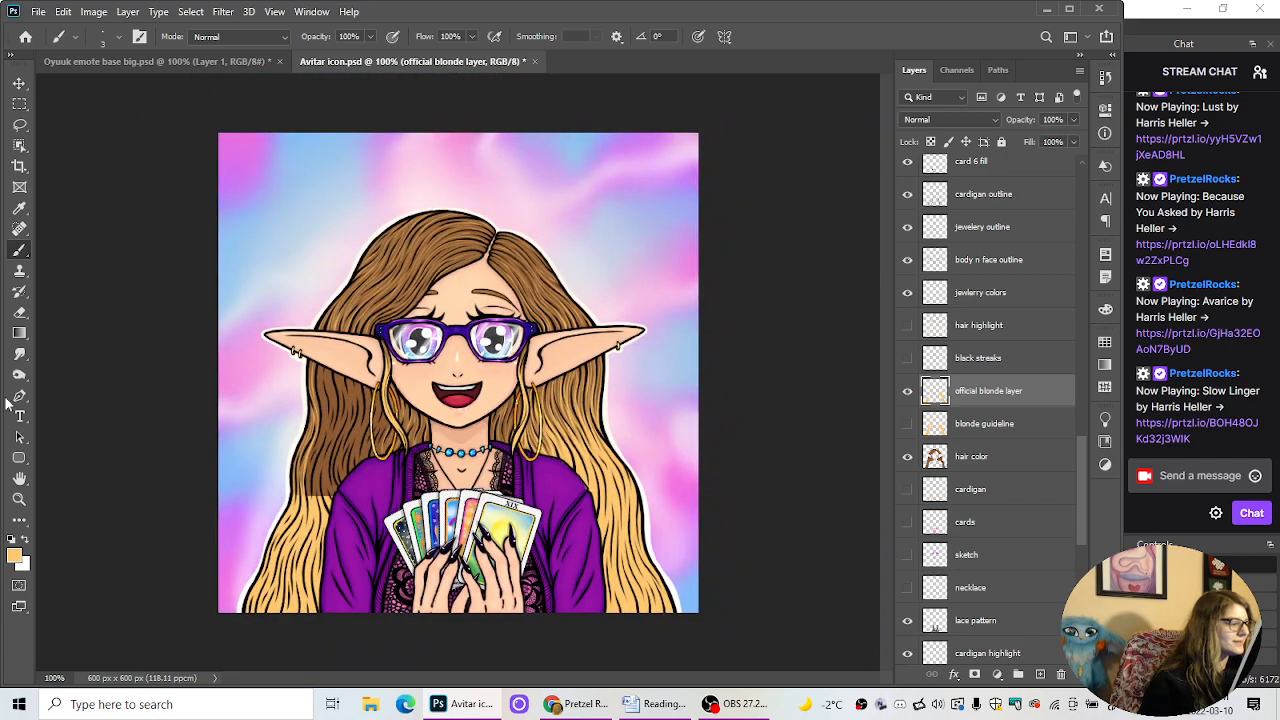
key("ctrl+plus")
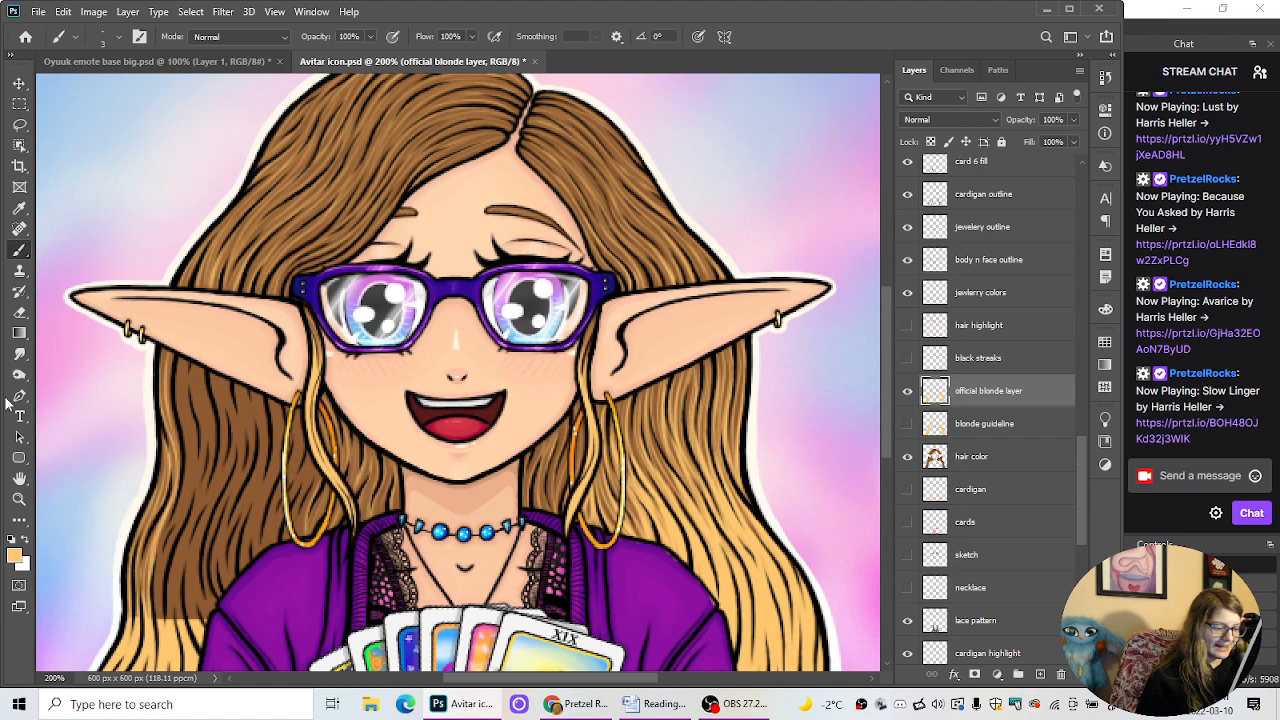
left_click(907, 424)
left_click(907, 426)
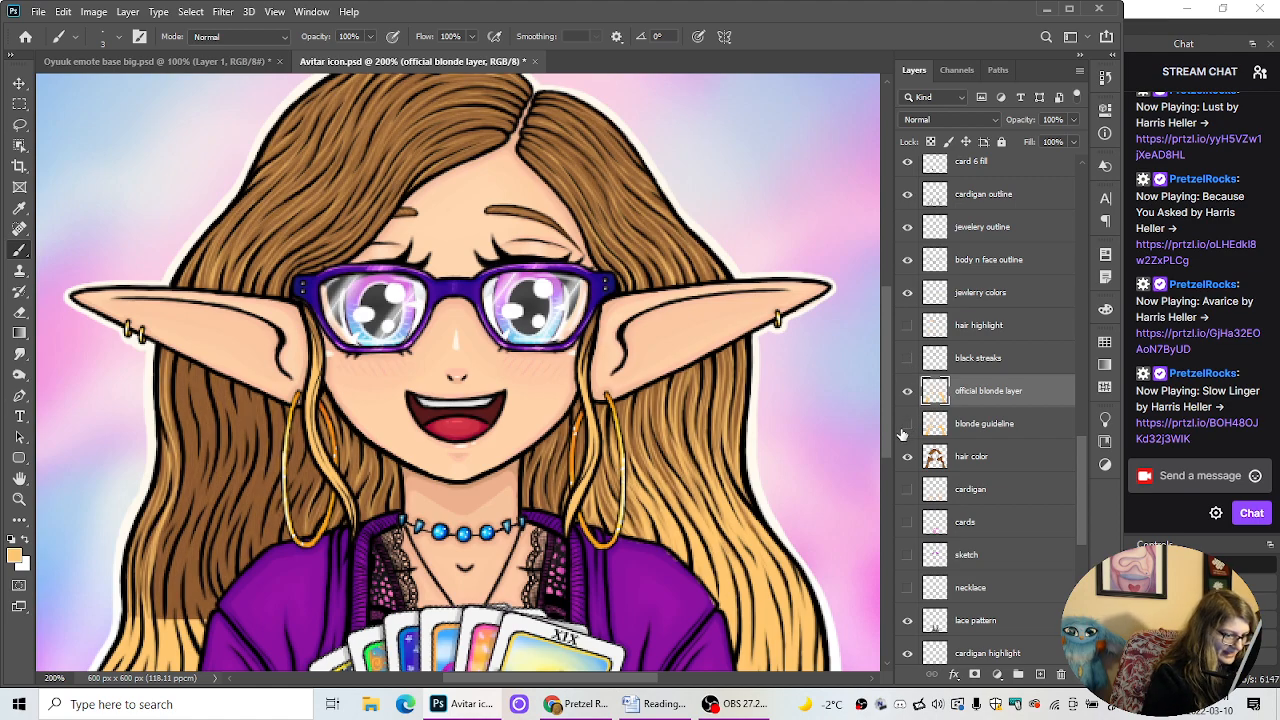
Step: Paint fine blonde strands in the outer left hair under the ear, running down toward the blonde ends
scroll(881, 438, "down", 3)
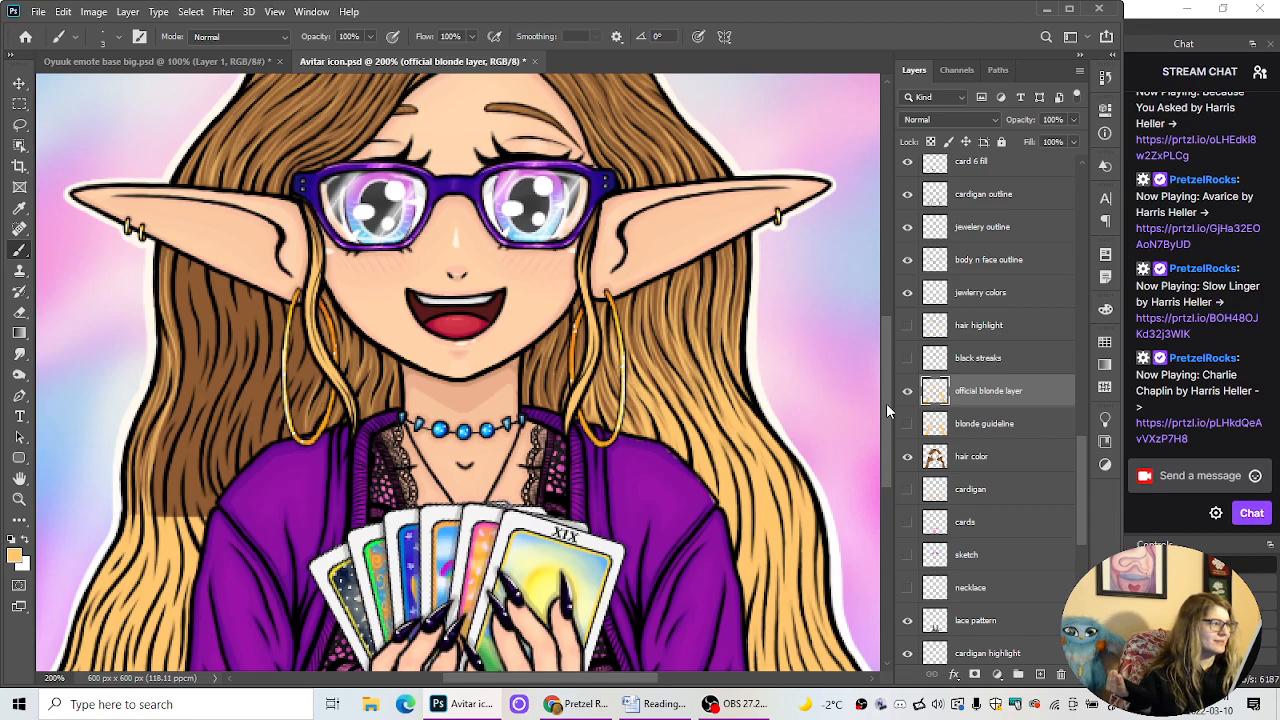
key("ctrl+plus")
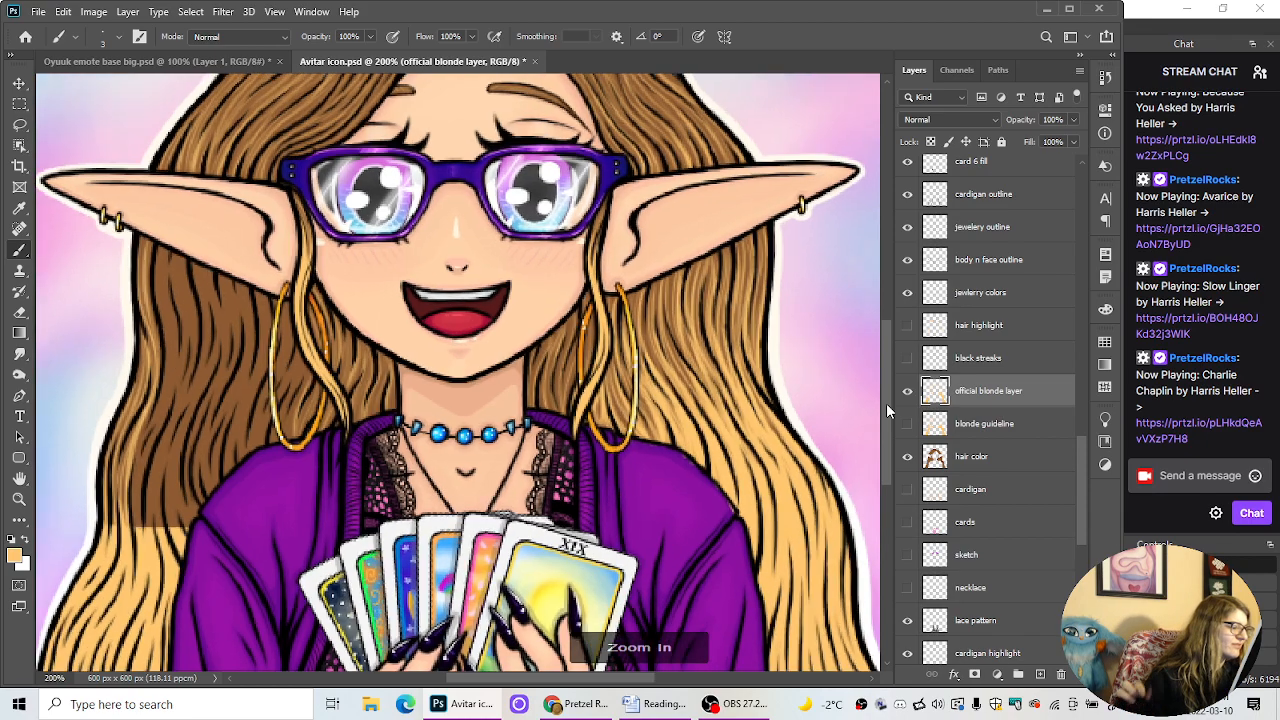
left_click_drag(611, 680, 541, 683)
mouse_move(541, 690)
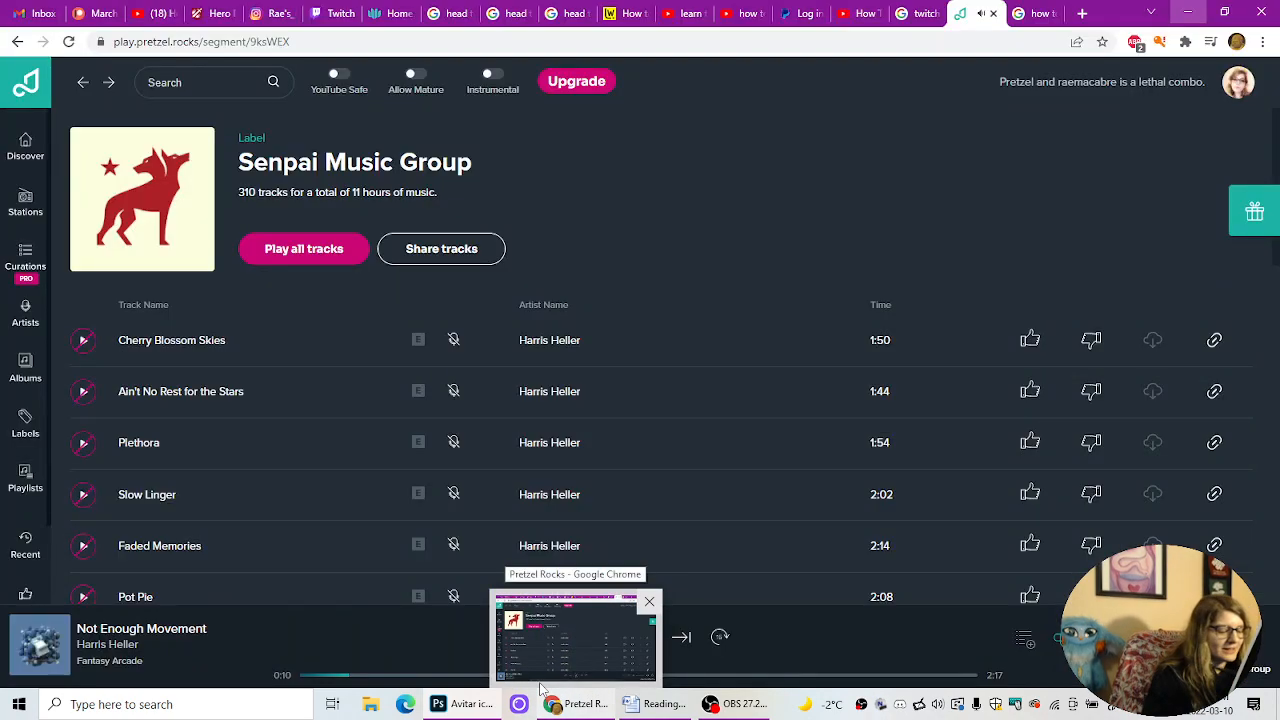
mouse_move(461, 712)
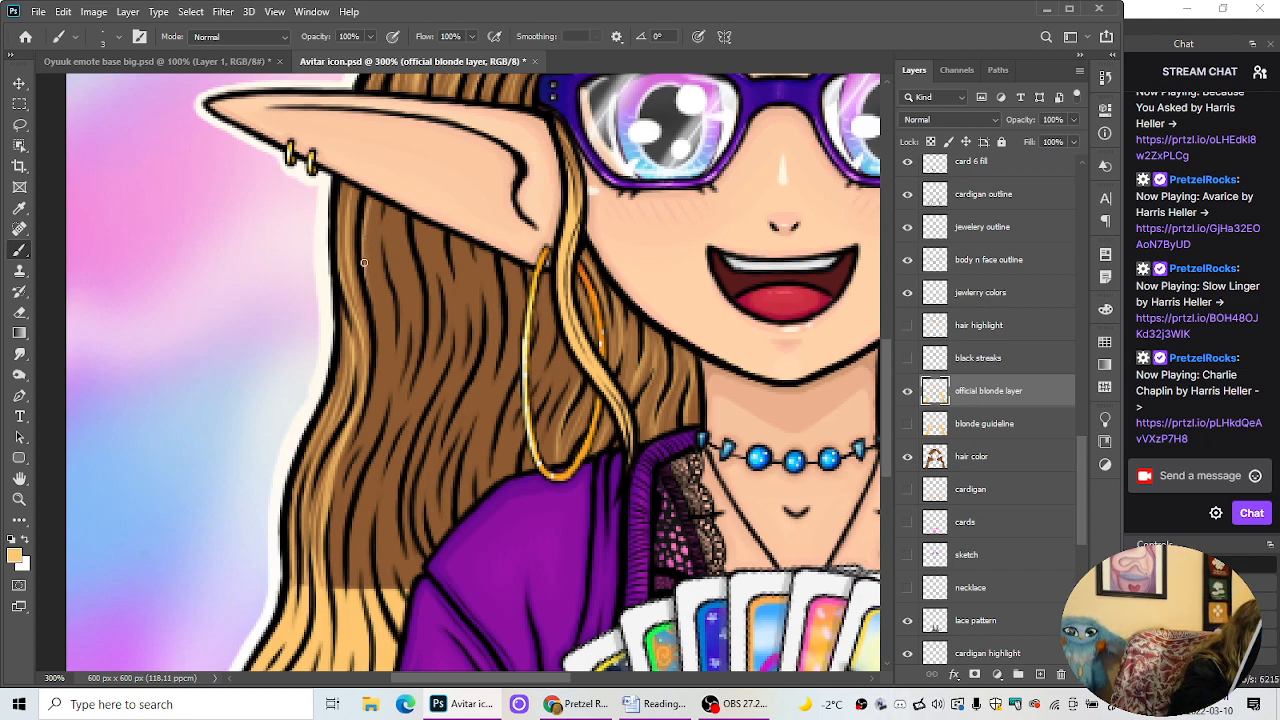
mouse_move(364, 263)
left_mouse_down()
mouse_move(368, 400)
mouse_move(338, 512)
mouse_move(350, 639)
left_mouse_up()
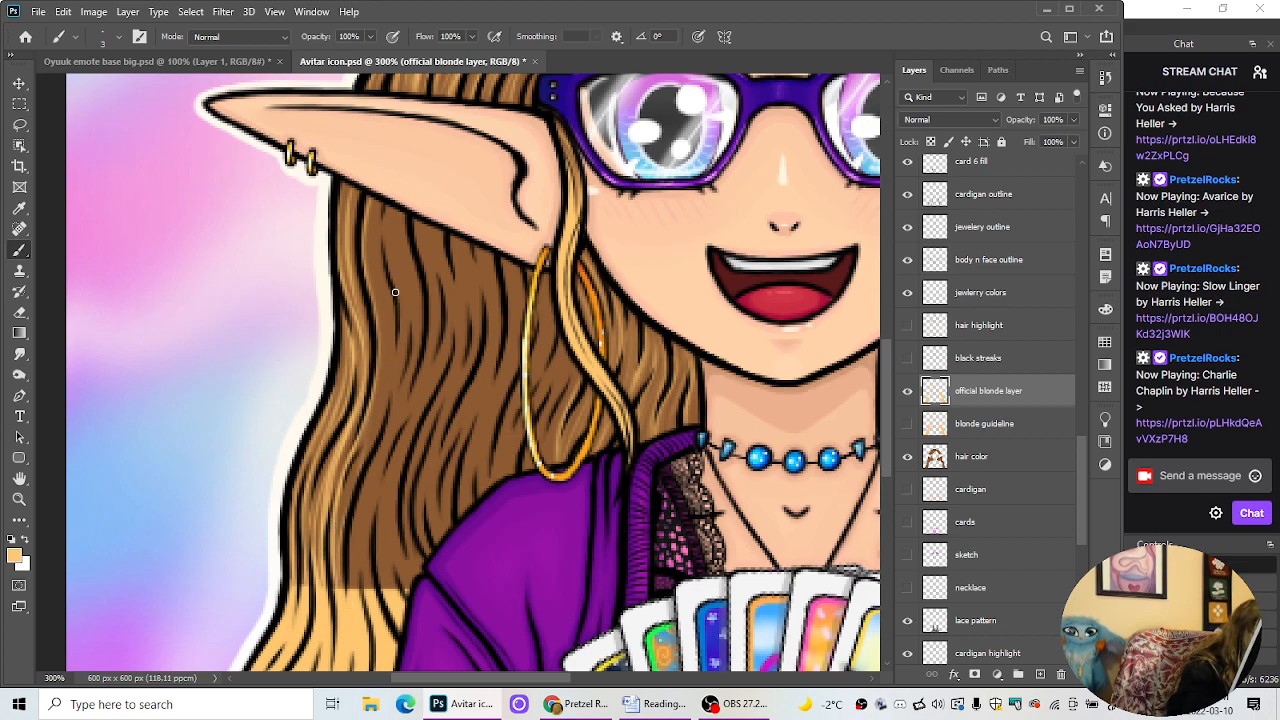
left_click_drag(382, 204, 381, 427)
left_click_drag(390, 349, 388, 396)
mouse_move(388, 396)
left_mouse_down()
mouse_move(366, 451)
mouse_move(348, 622)
left_mouse_up()
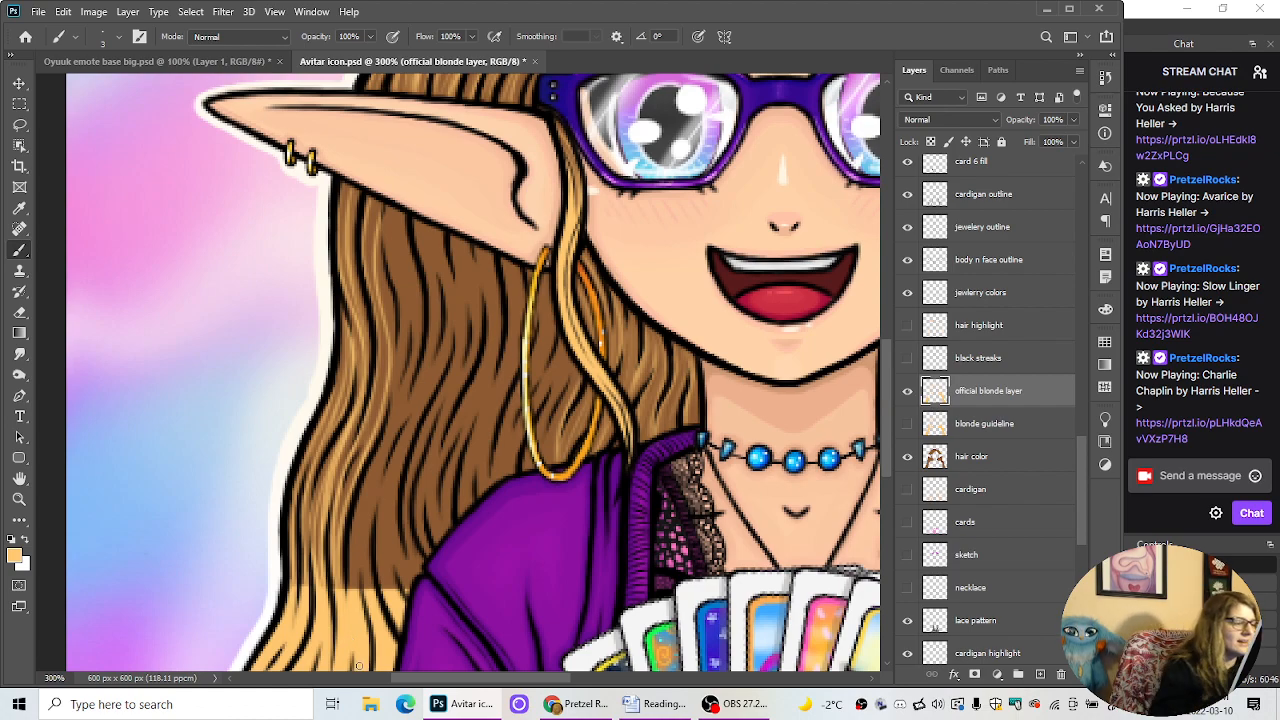
Step: Add more blonde strands through the second lock from the left, from the ear's lower edge to the blonde ends
left_click_drag(374, 220, 380, 355)
mouse_move(382, 309)
left_mouse_down()
mouse_move(369, 435)
mouse_move(378, 659)
left_mouse_up()
left_click_drag(360, 607, 357, 510)
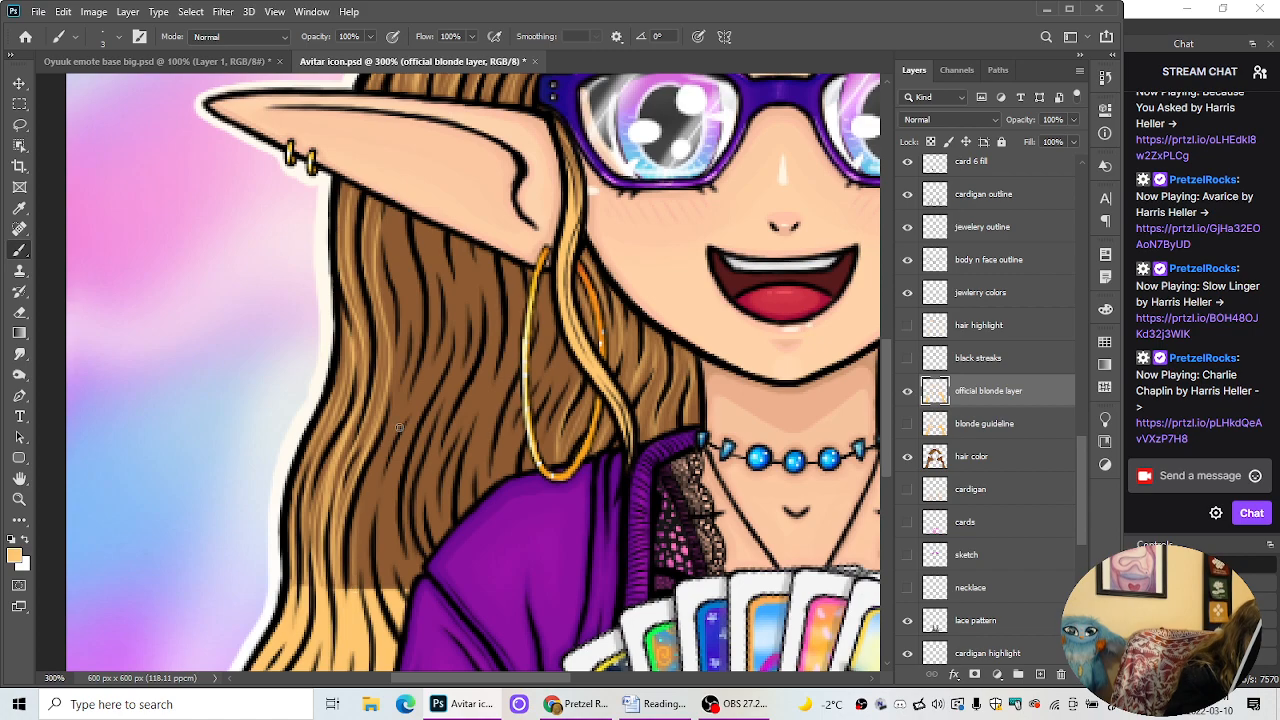
mouse_move(399, 207)
left_mouse_down()
mouse_move(407, 339)
mouse_move(409, 323)
mouse_move(404, 312)
mouse_move(382, 457)
left_mouse_up()
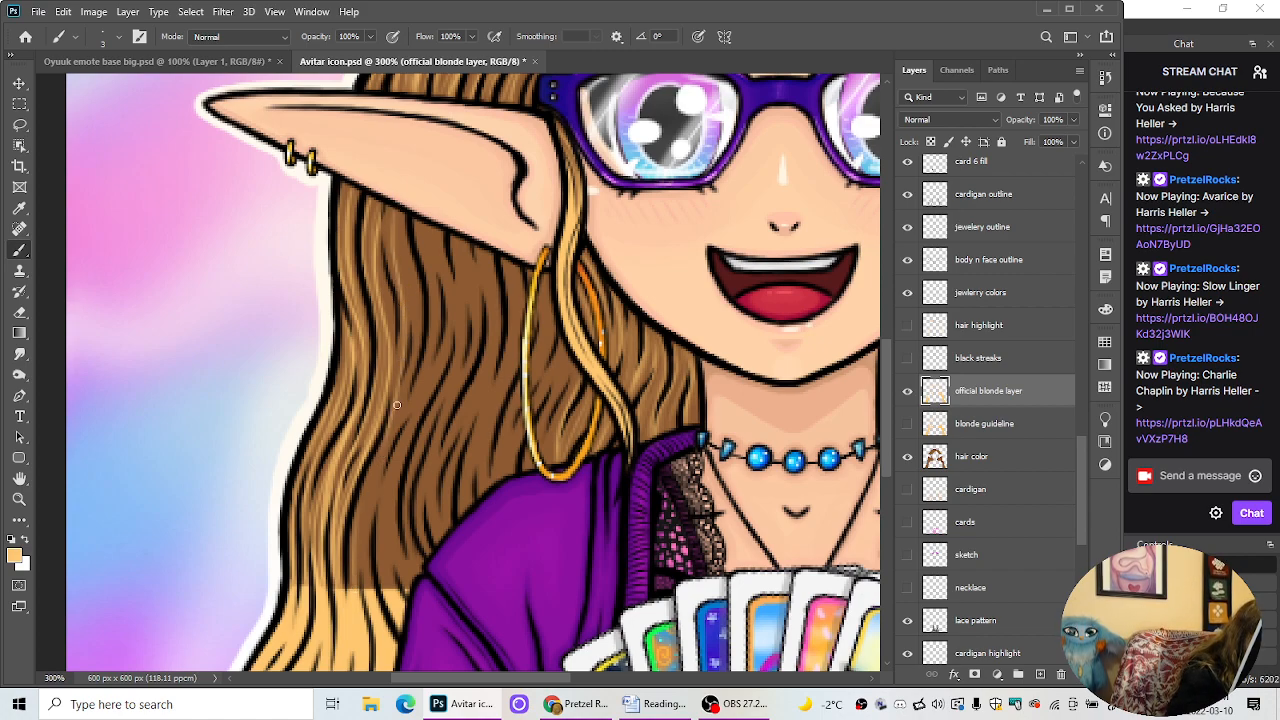
left_click_drag(393, 390, 365, 562)
left_click_drag(374, 474, 356, 588)
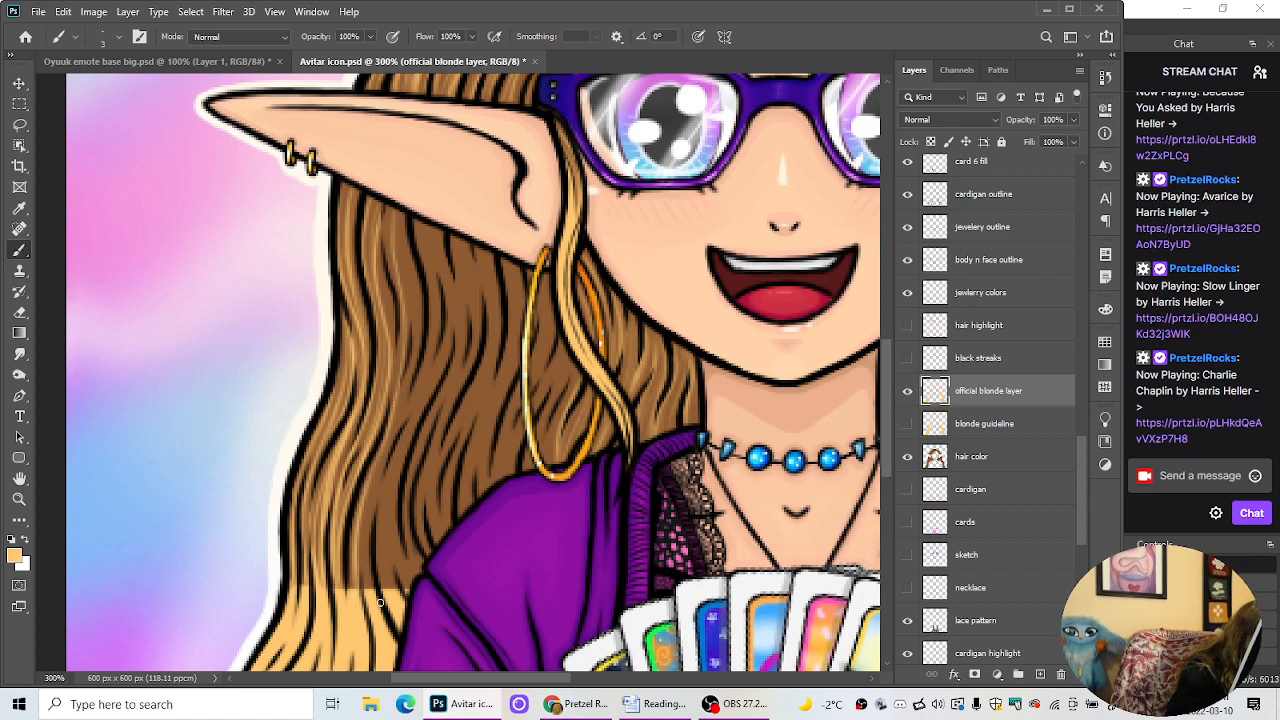
left_click_drag(401, 221, 409, 352)
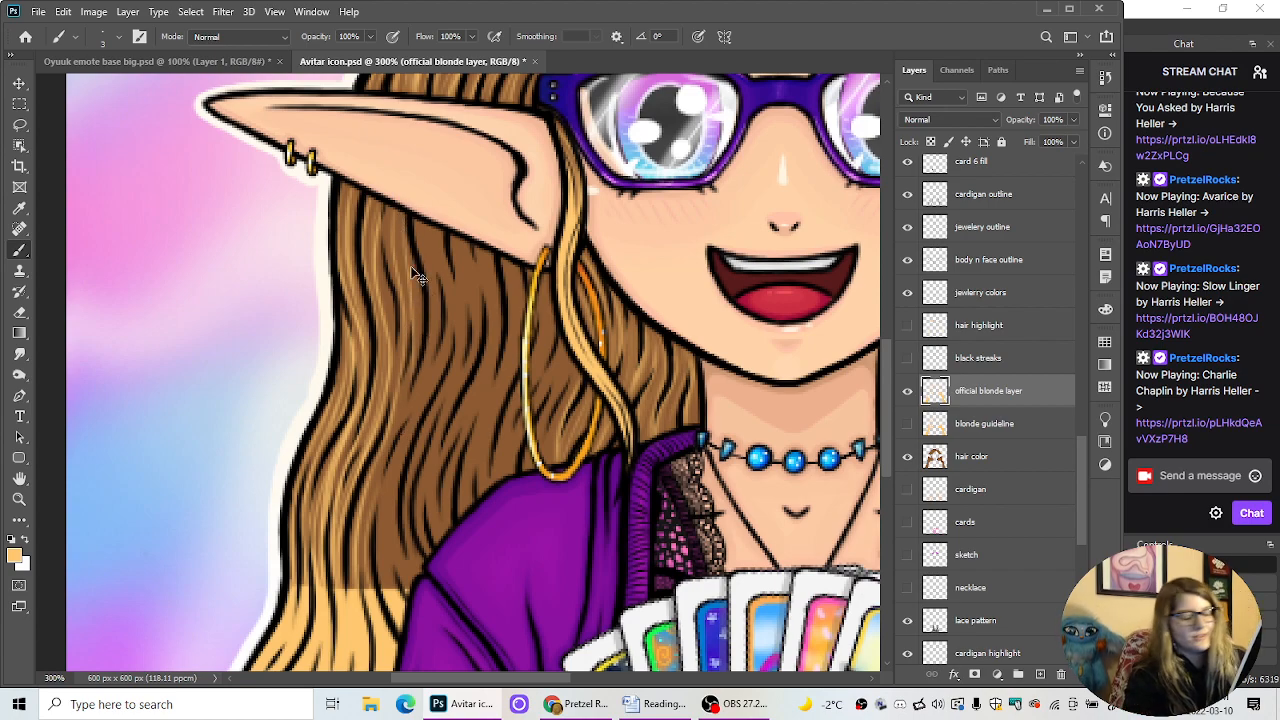
key("ctrl+z")
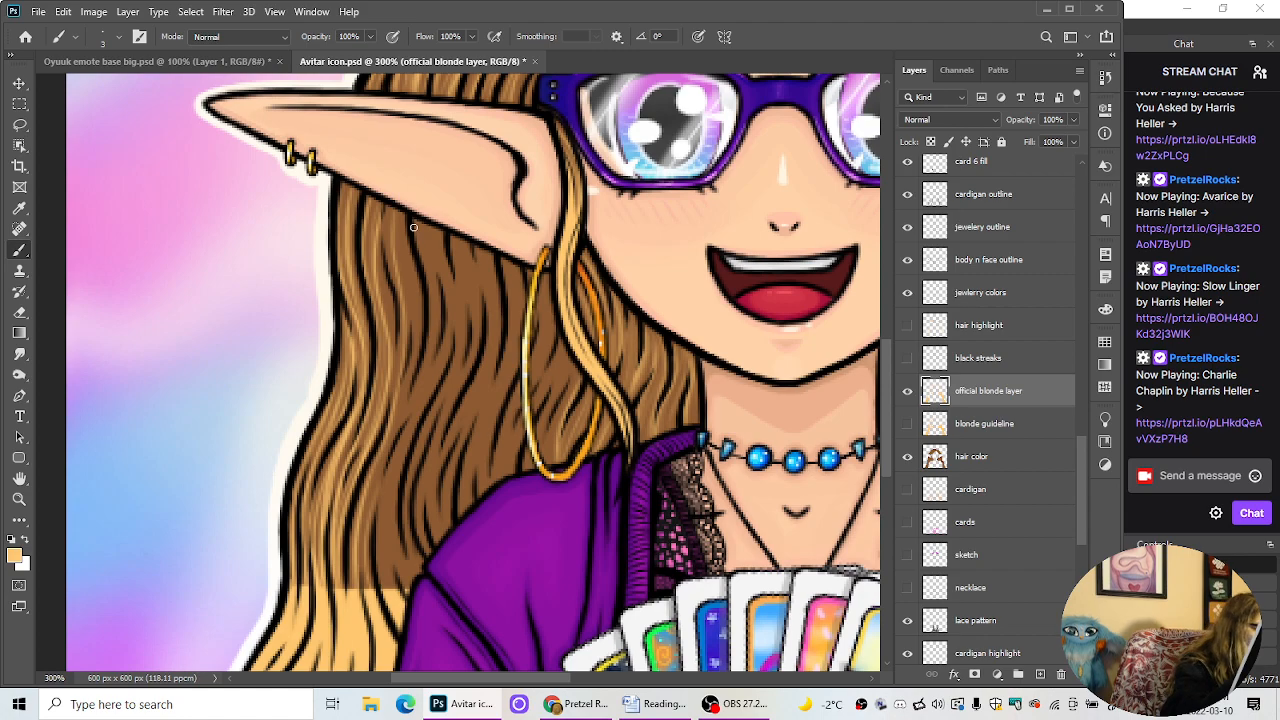
left_click_drag(402, 221, 414, 297)
left_click_drag(404, 253, 419, 358)
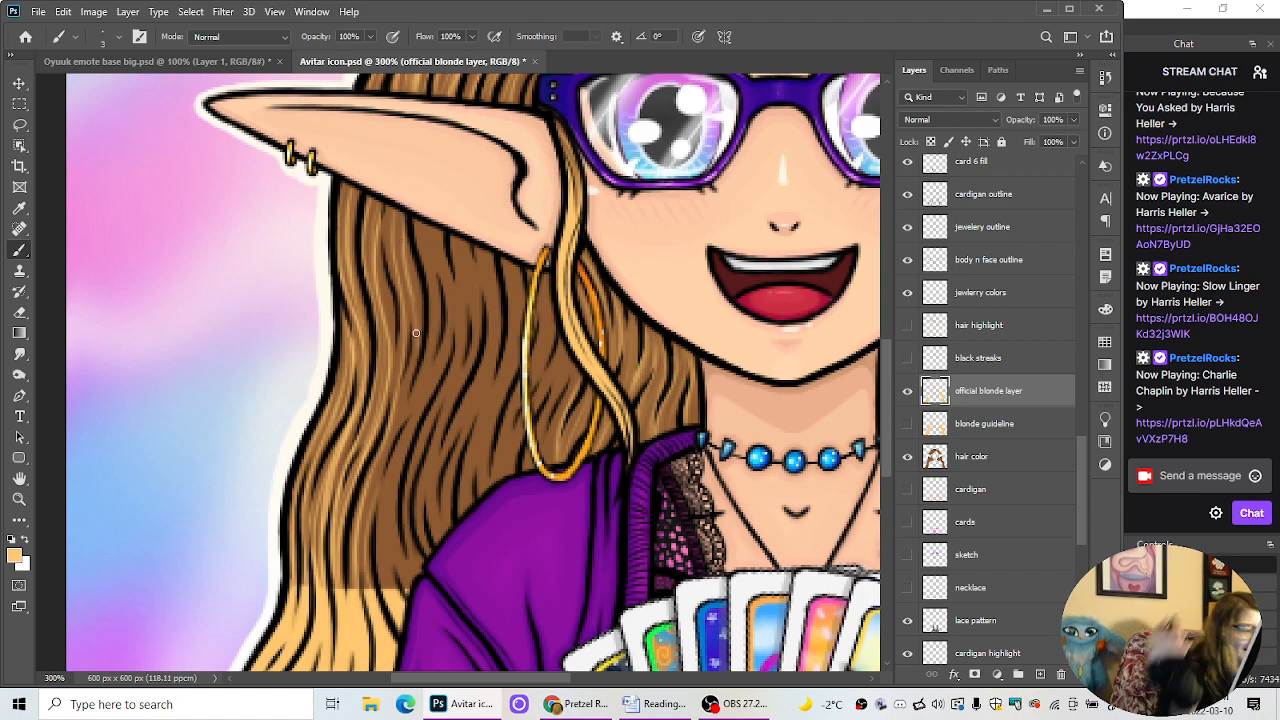
key("ctrl+z")
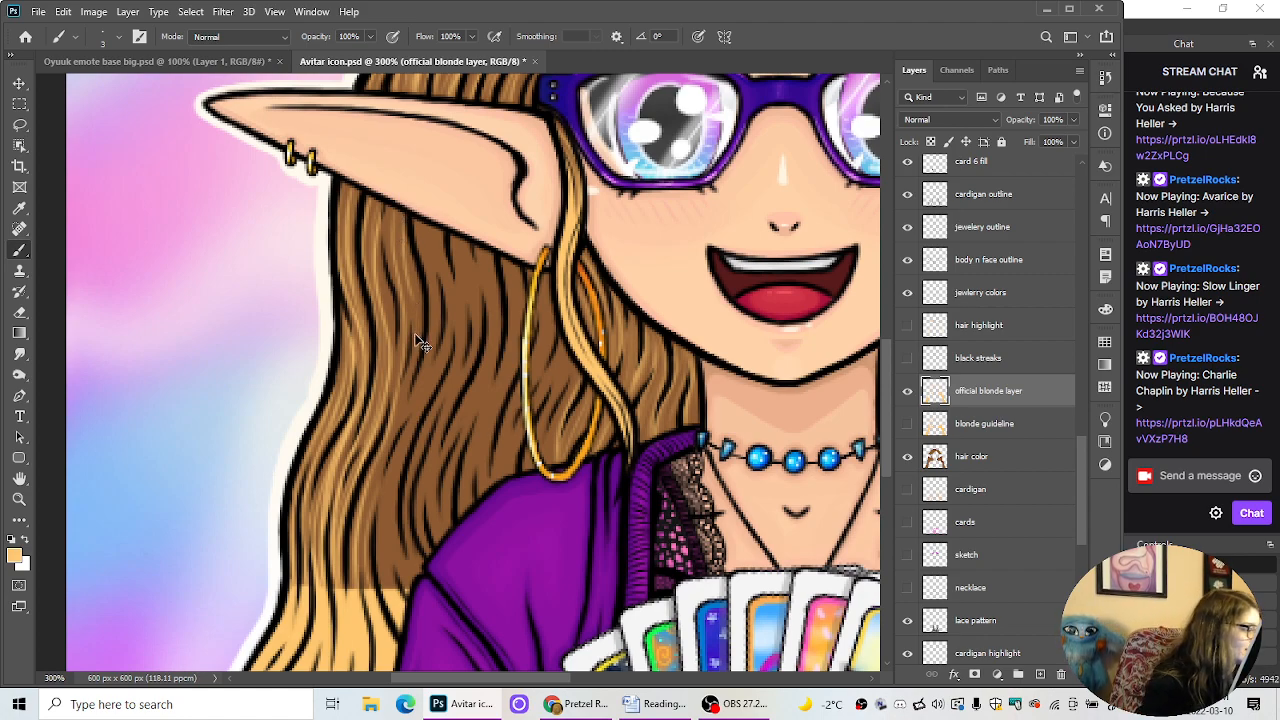
key("ctrl+z")
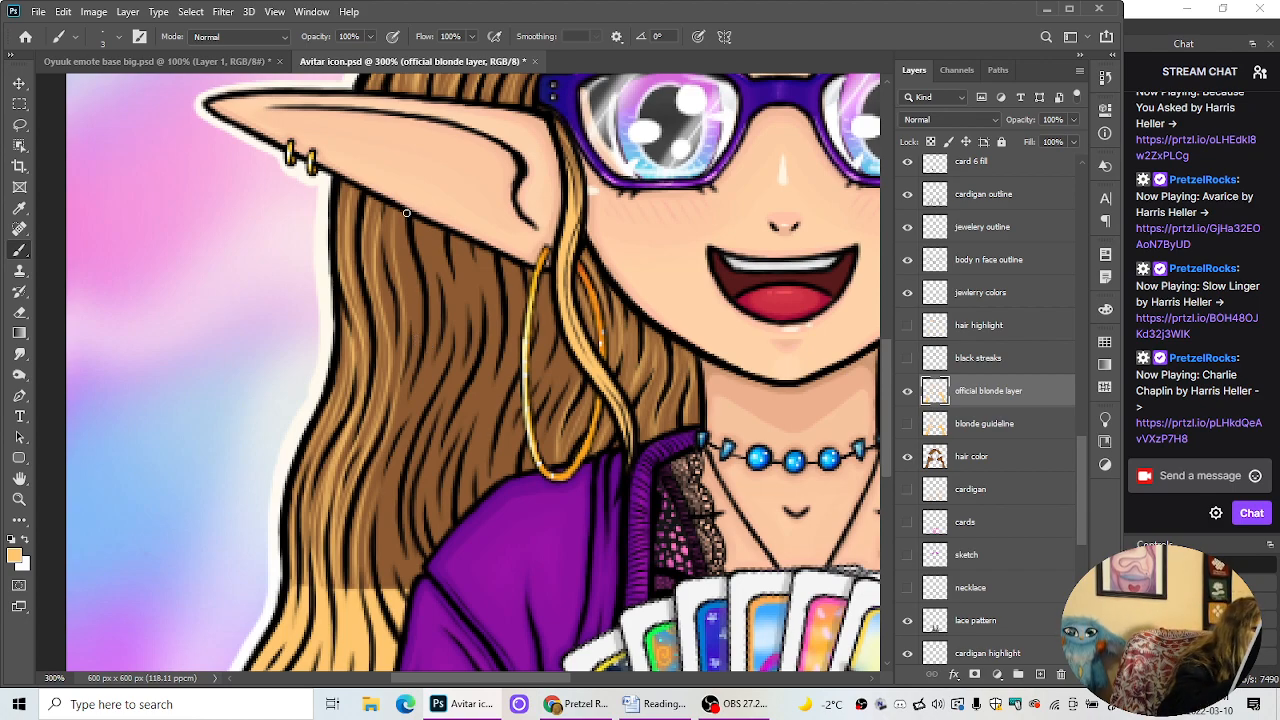
Step: Paint long blonde strands along the inner side of the left locks, from under the ear toward the blonde ends
left_click_drag(407, 214, 416, 352)
mouse_move(418, 290)
left_mouse_down()
mouse_move(416, 364)
mouse_move(374, 490)
left_mouse_up()
left_click_drag(396, 430, 370, 586)
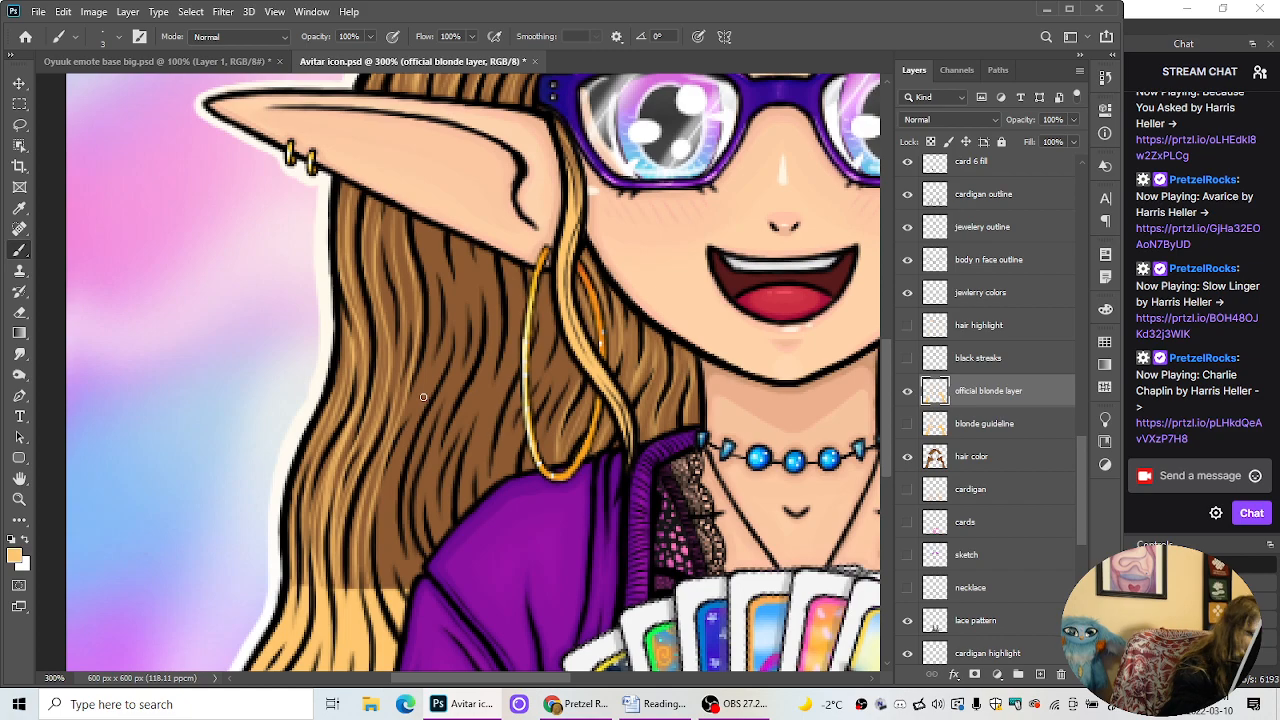
Step: Paint blonde strands in the hair beside the left hoop earring and erase the overspill on the cardigan shoulder
mouse_move(486, 682)
left_mouse_down()
mouse_move(548, 690)
mouse_move(497, 680)
left_mouse_up()
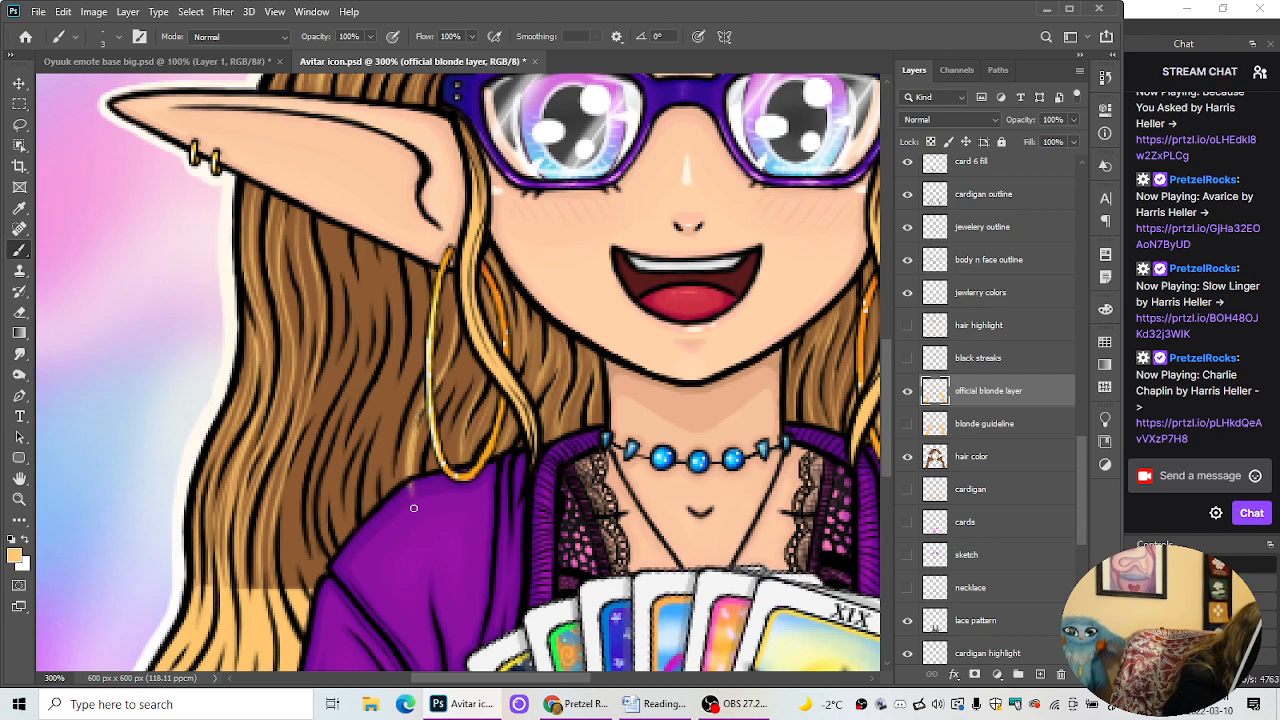
left_click(20, 314)
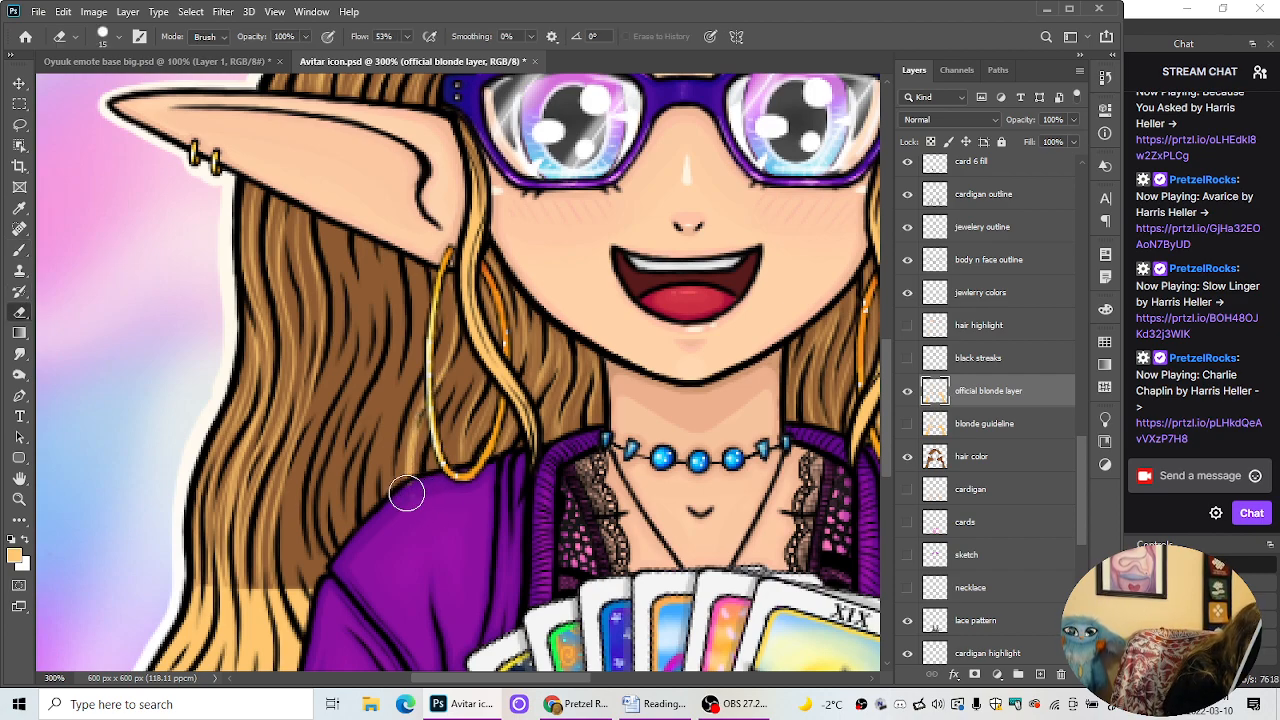
left_click(20, 251)
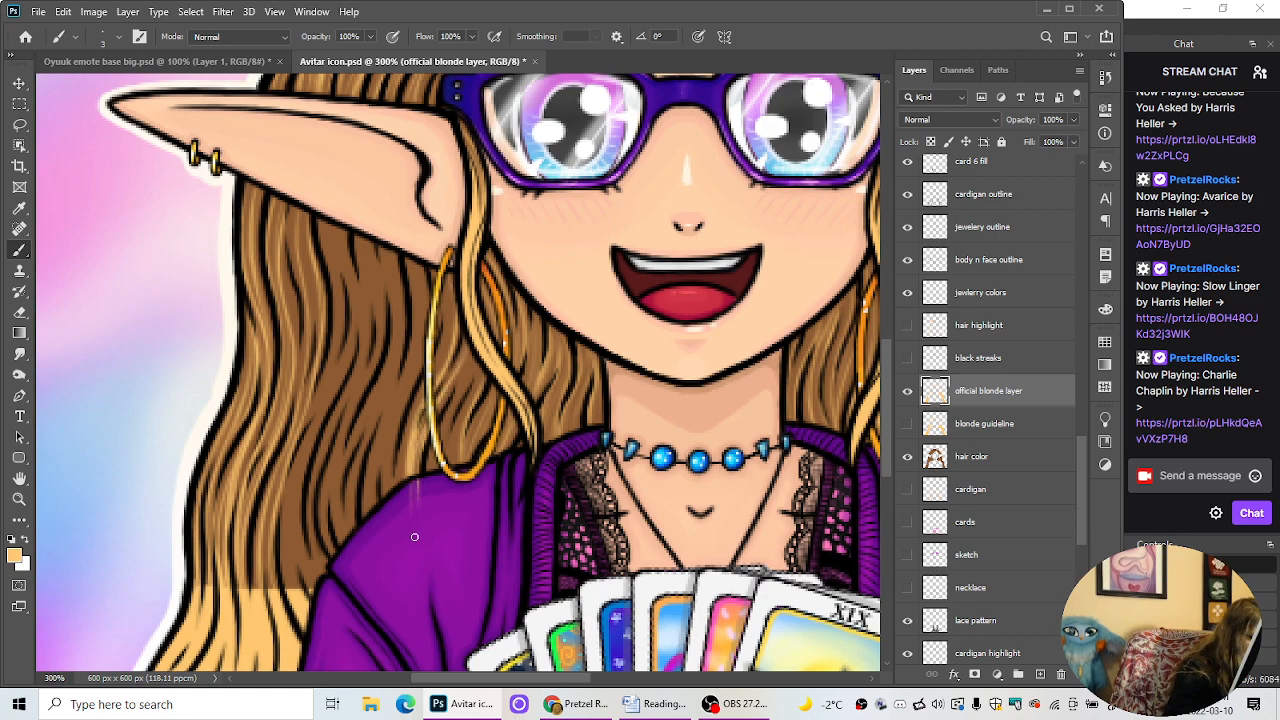
left_click(19, 312)
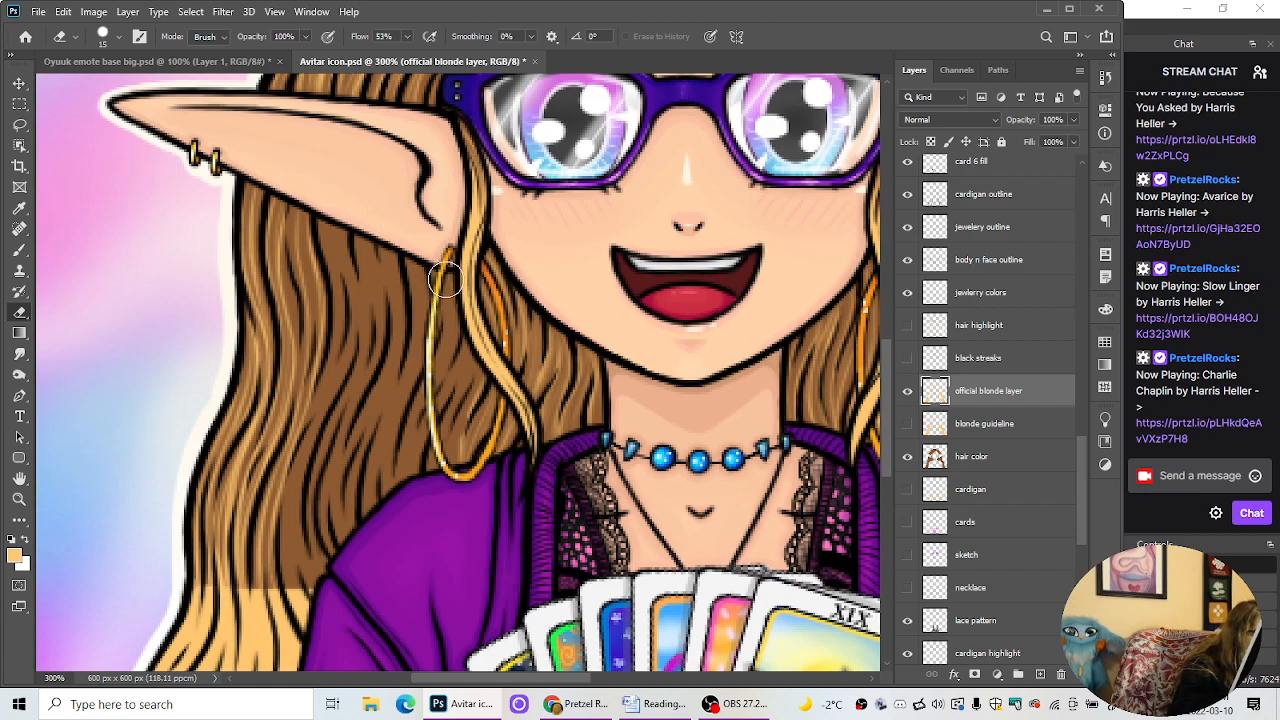
left_click(22, 252)
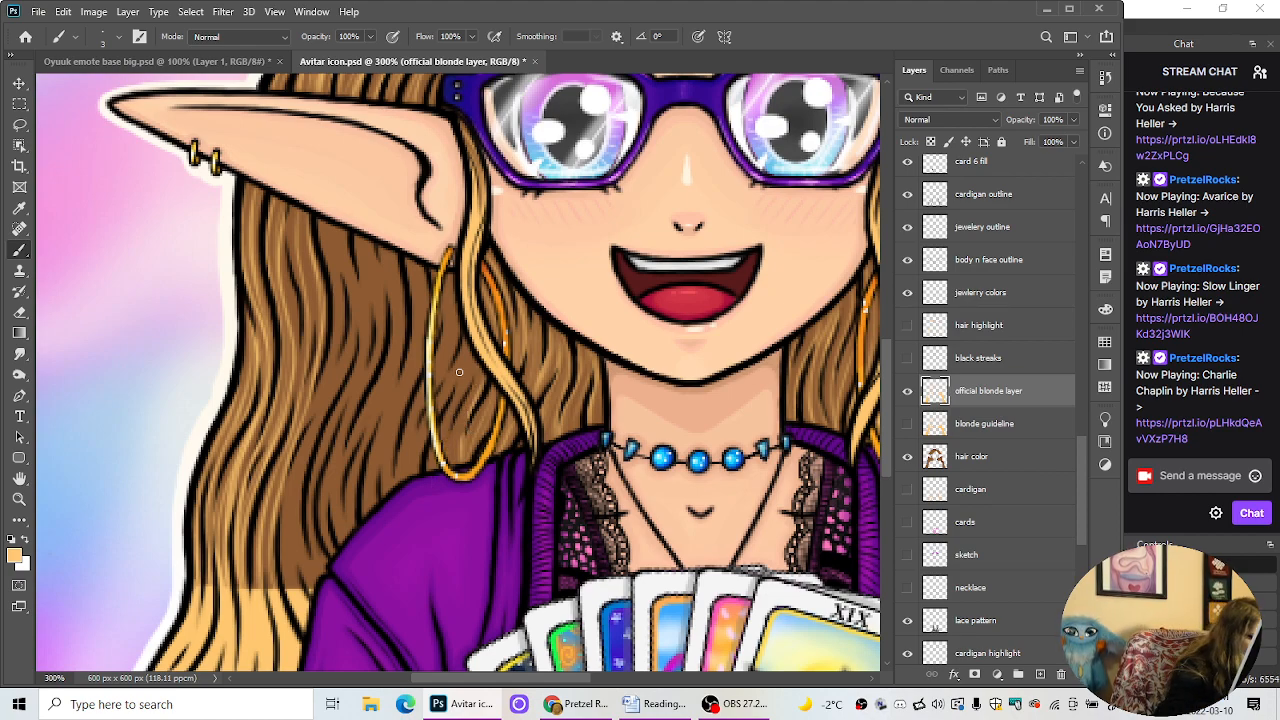
Step: Fill the hair inside the left hoop earring with blonde strands and erase the paint that spills onto the cardigan
left_click_drag(479, 364, 444, 468)
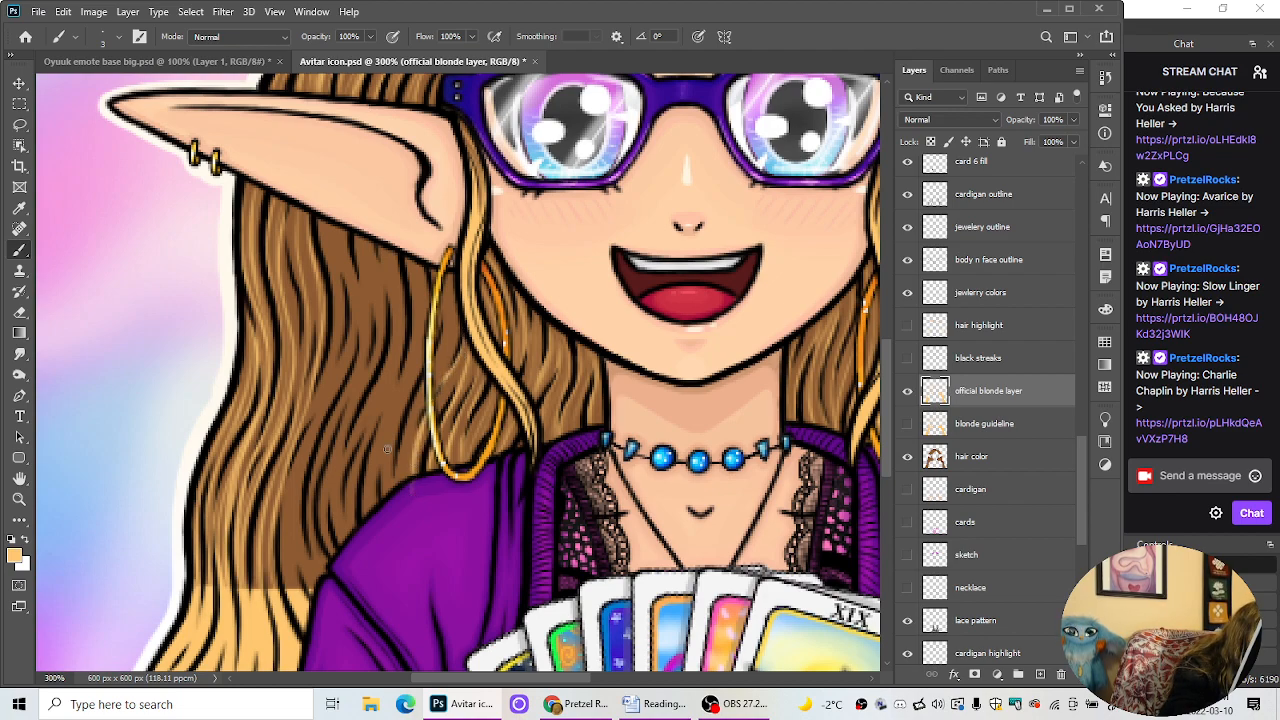
left_click(22, 314)
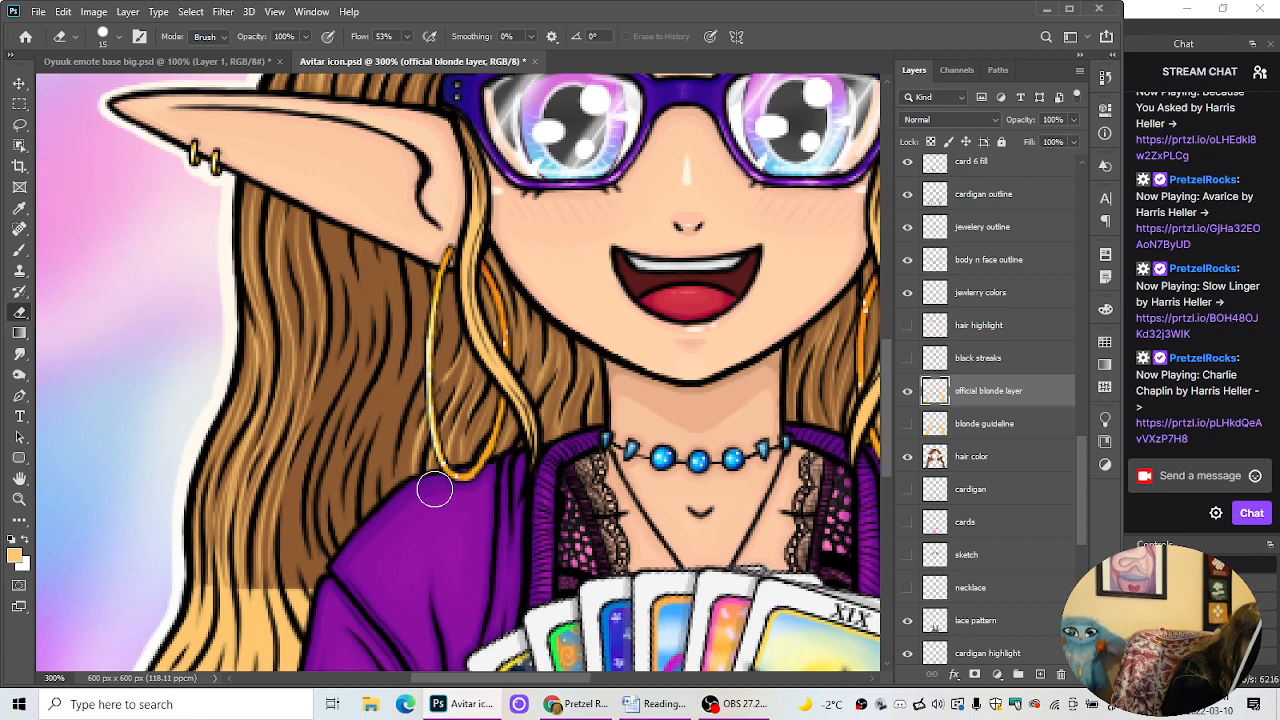
key("b")
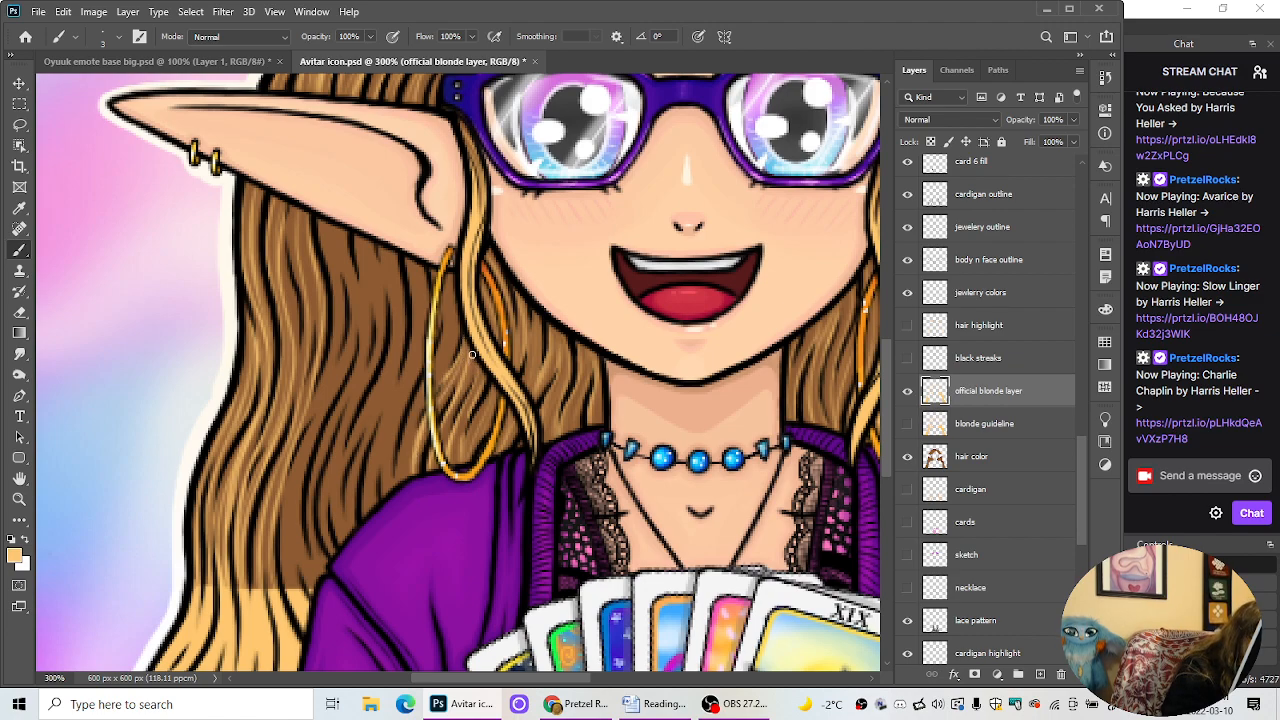
left_click_drag(473, 356, 465, 391)
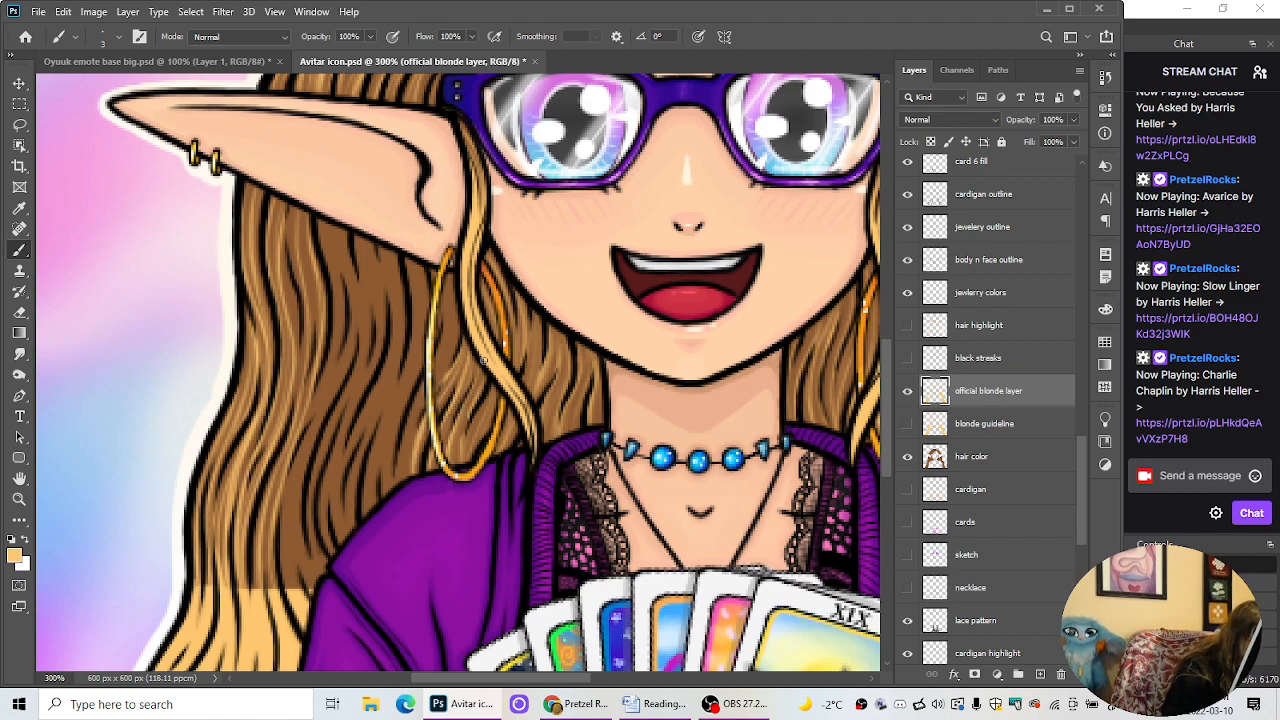
key("e")
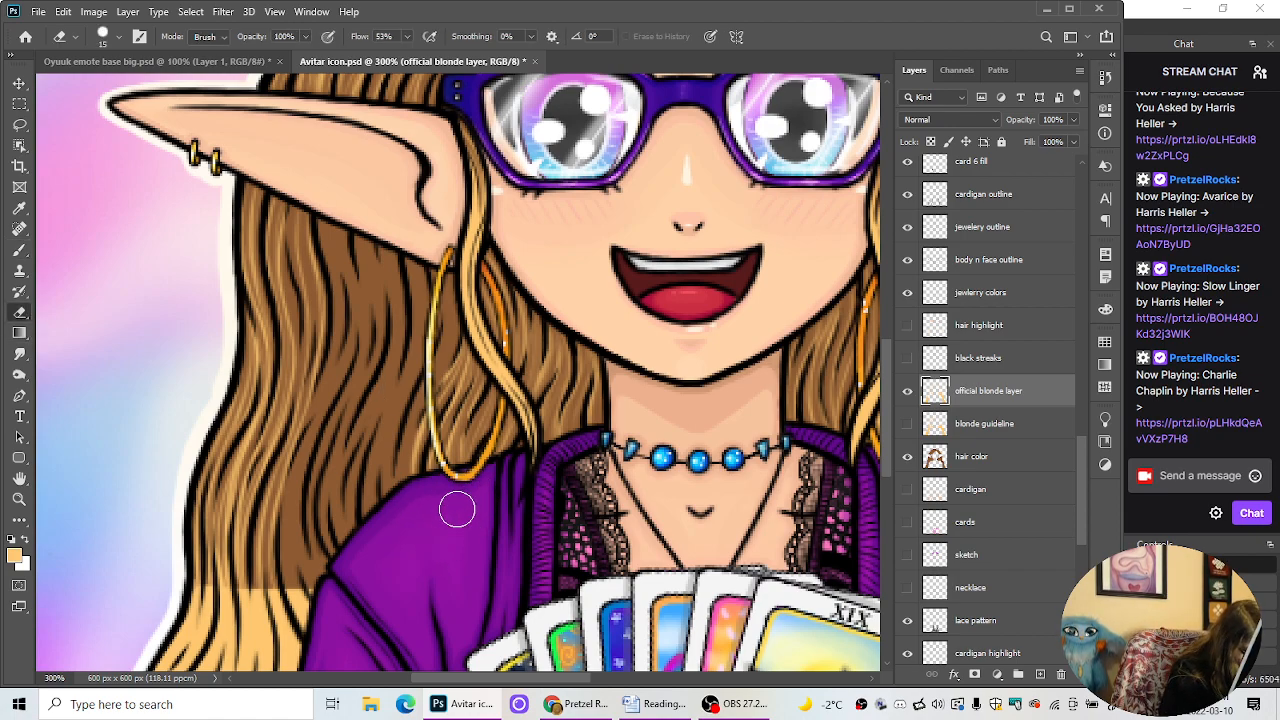
left_click(20, 251)
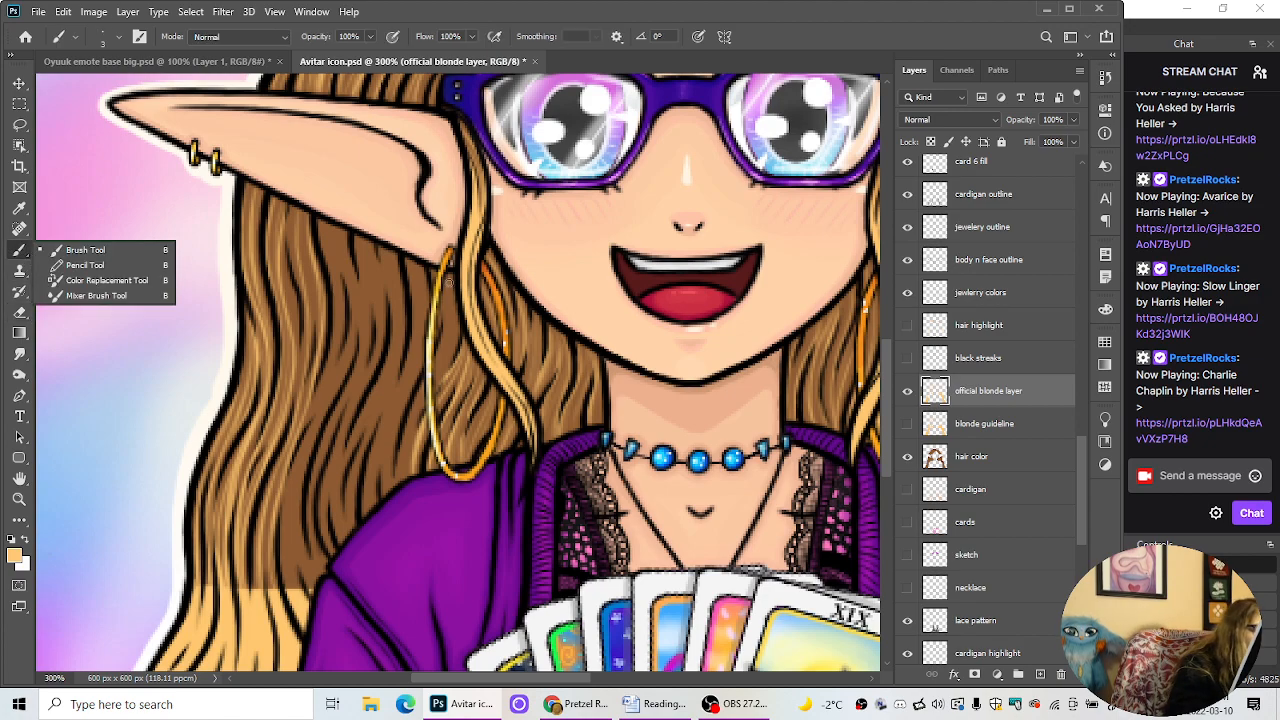
Step: Add blonde strands near the top and outer edge of the left hoop earring, erasing overspill on the shoulder
left_click(446, 274)
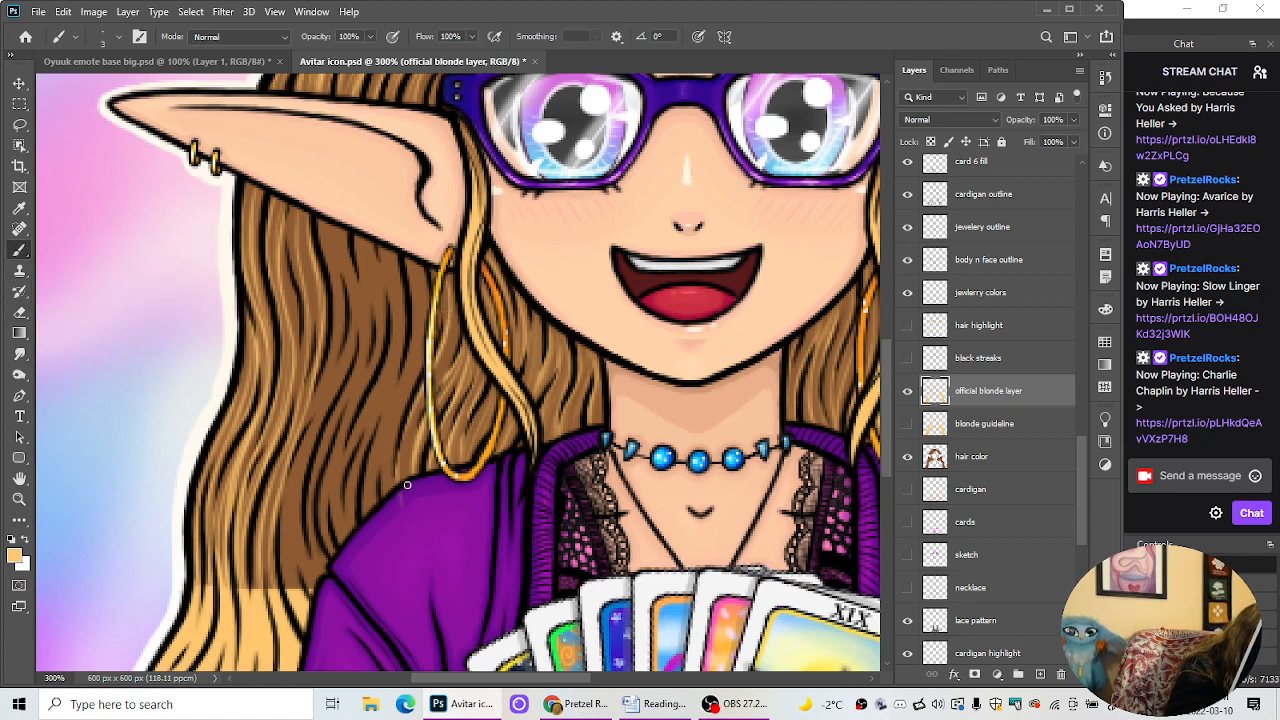
left_click_drag(407, 482, 417, 412)
left_click_drag(456, 304, 432, 383)
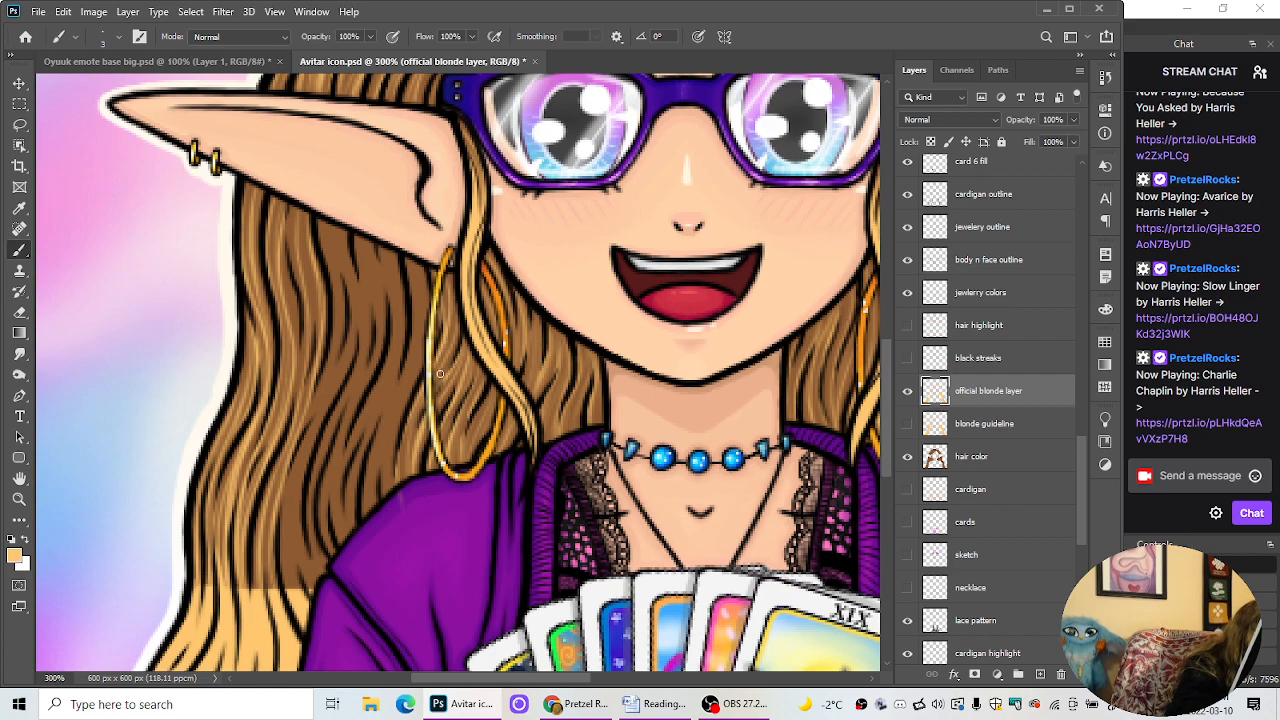
key("e")
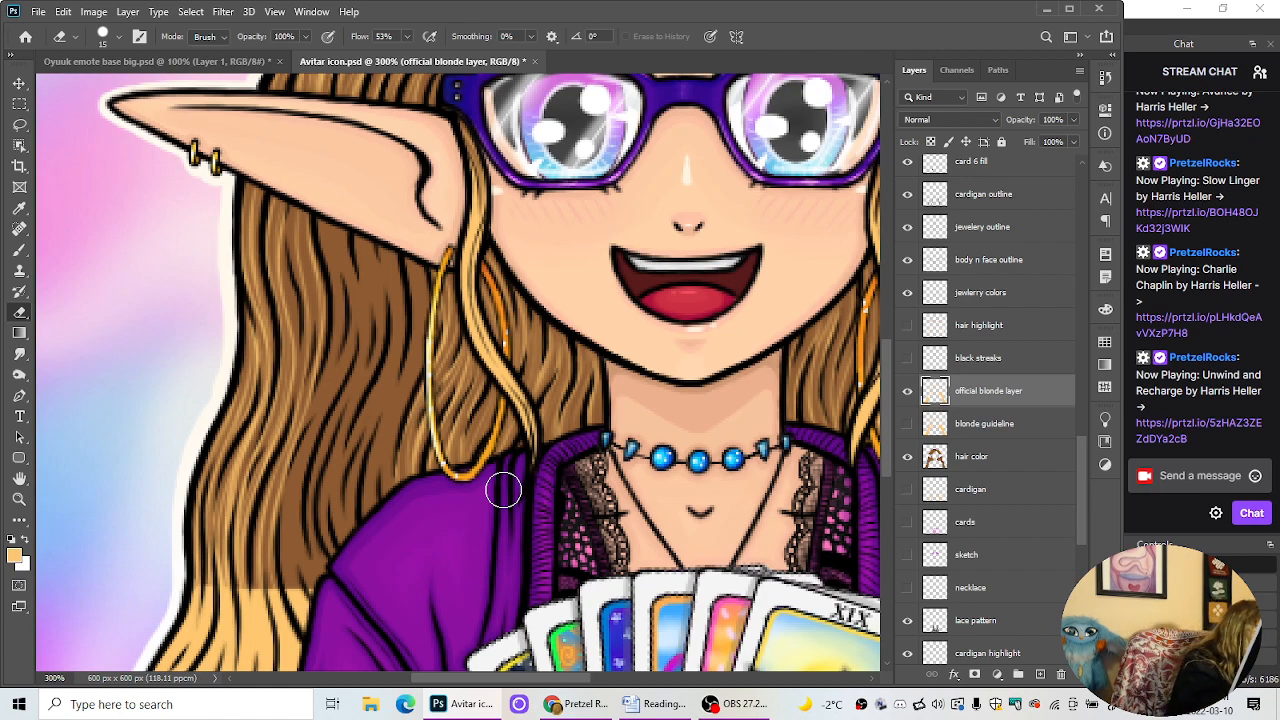
left_click(19, 250)
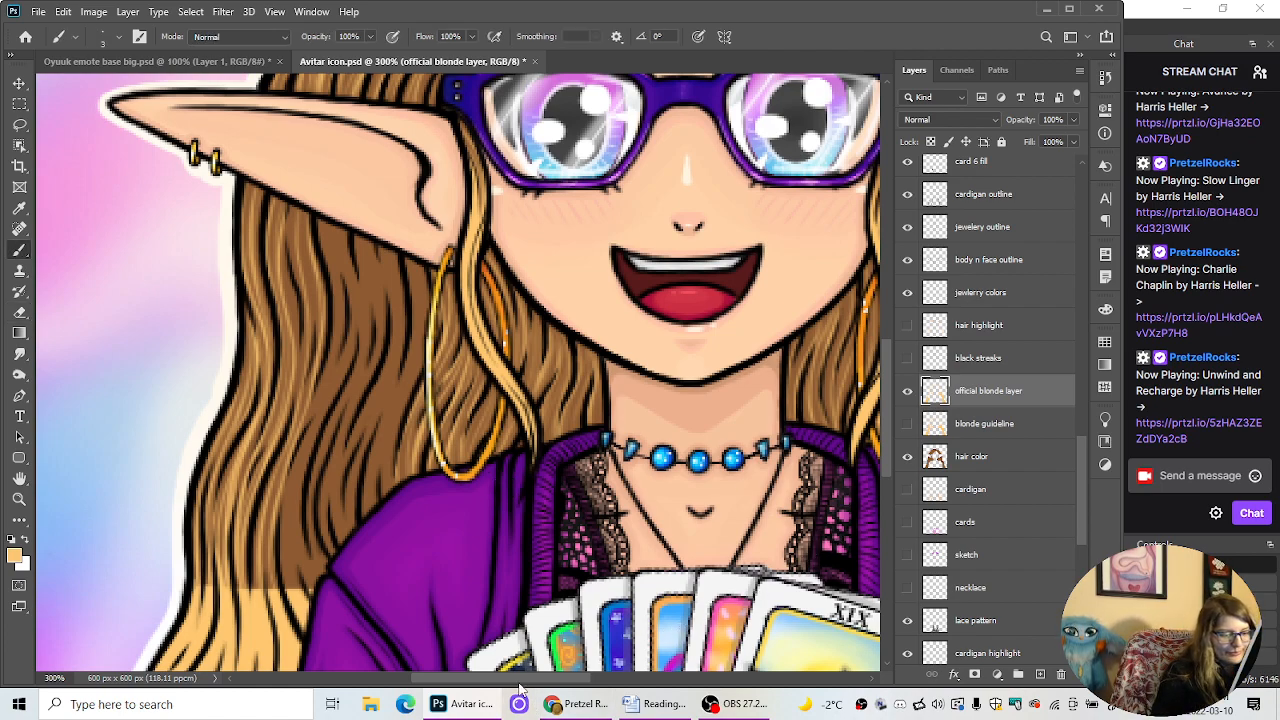
Step: Paint blonde strands between the left hoop earring and the dark middle lock, down to the shoulder, and erase the cardigan overspill
mouse_move(410, 256)
left_mouse_down()
mouse_move(399, 520)
mouse_move(391, 482)
mouse_move(415, 381)
left_mouse_up()
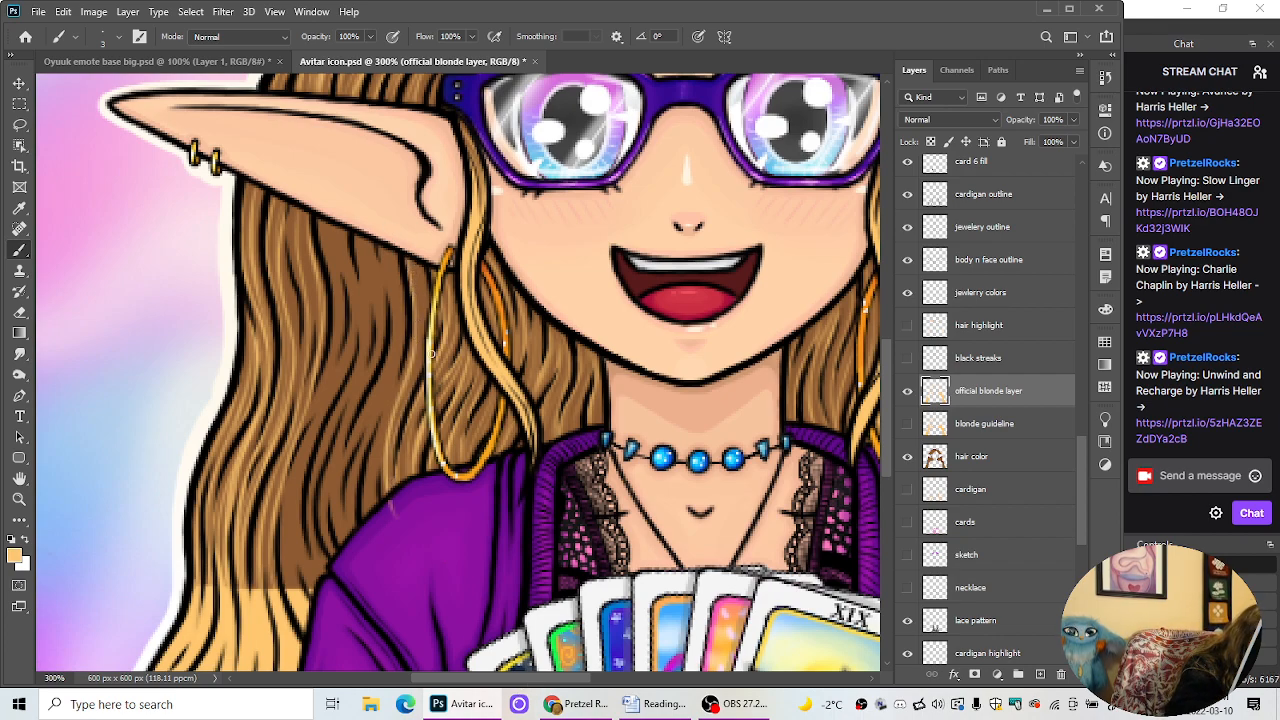
left_click_drag(416, 262, 395, 521)
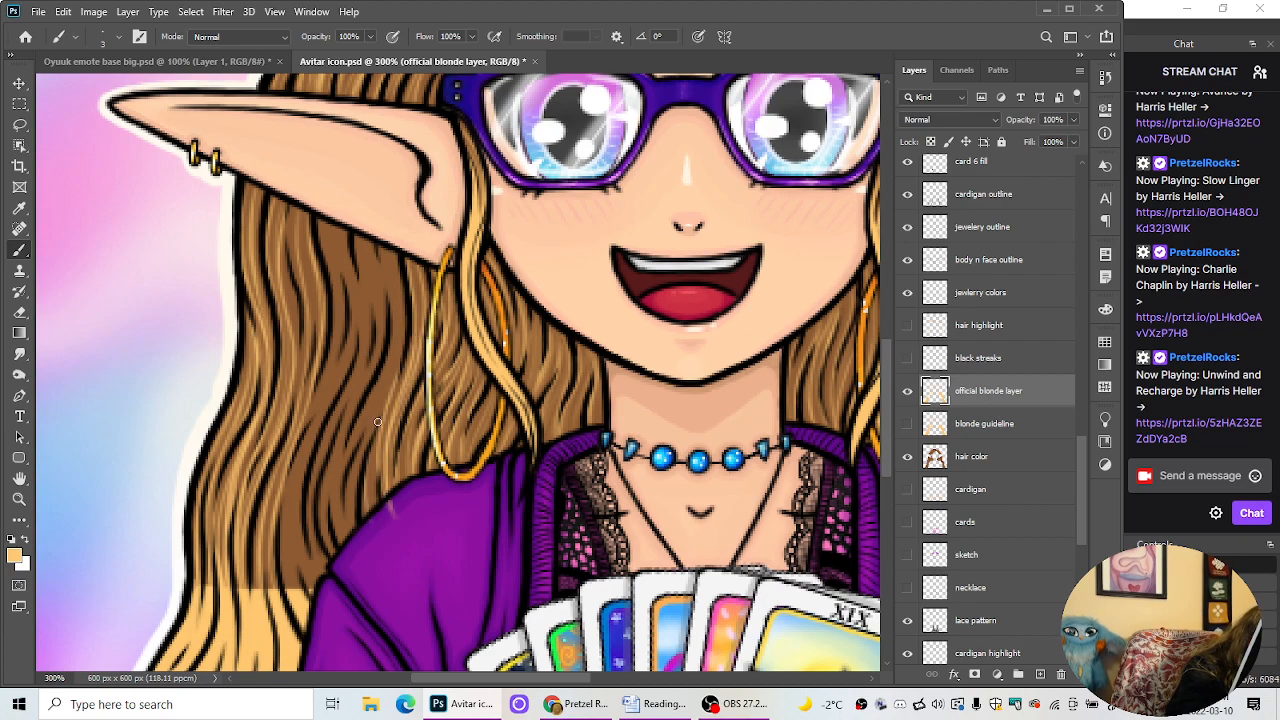
mouse_move(393, 250)
left_mouse_down()
mouse_move(383, 412)
mouse_move(398, 327)
mouse_move(351, 533)
mouse_move(387, 400)
mouse_move(371, 431)
left_mouse_up()
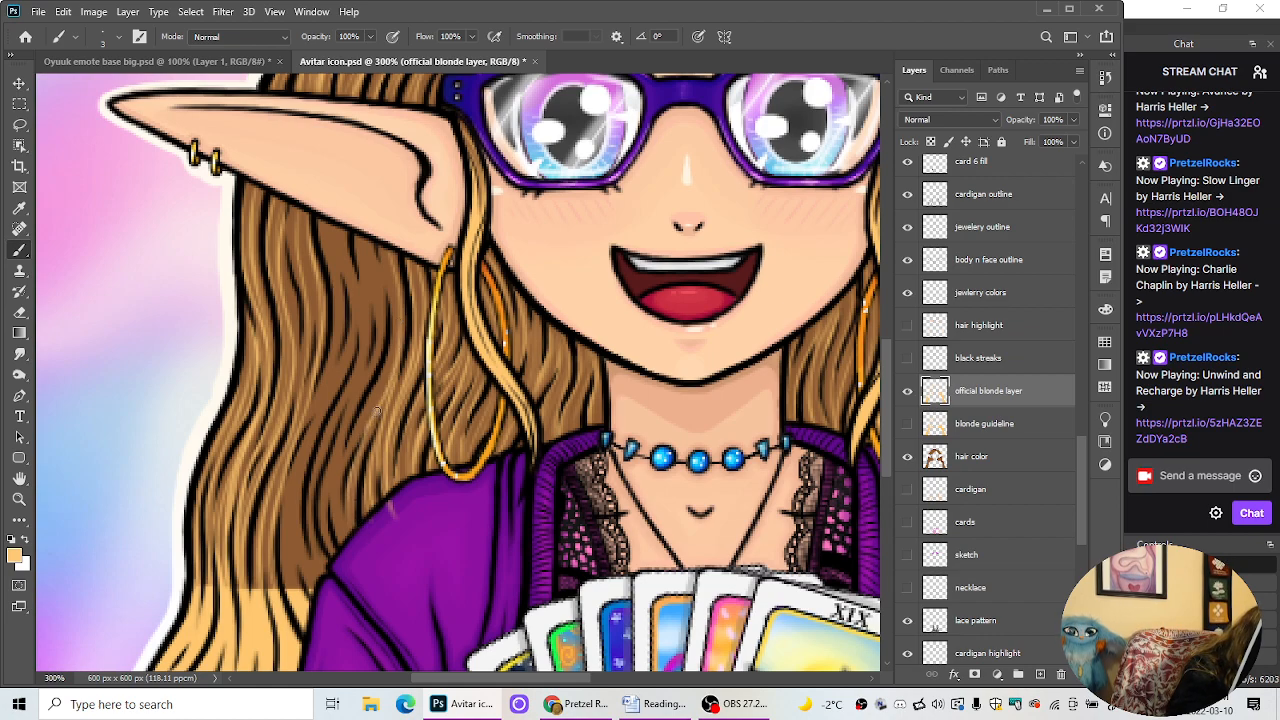
left_click_drag(347, 526, 353, 497)
left_click(19, 312)
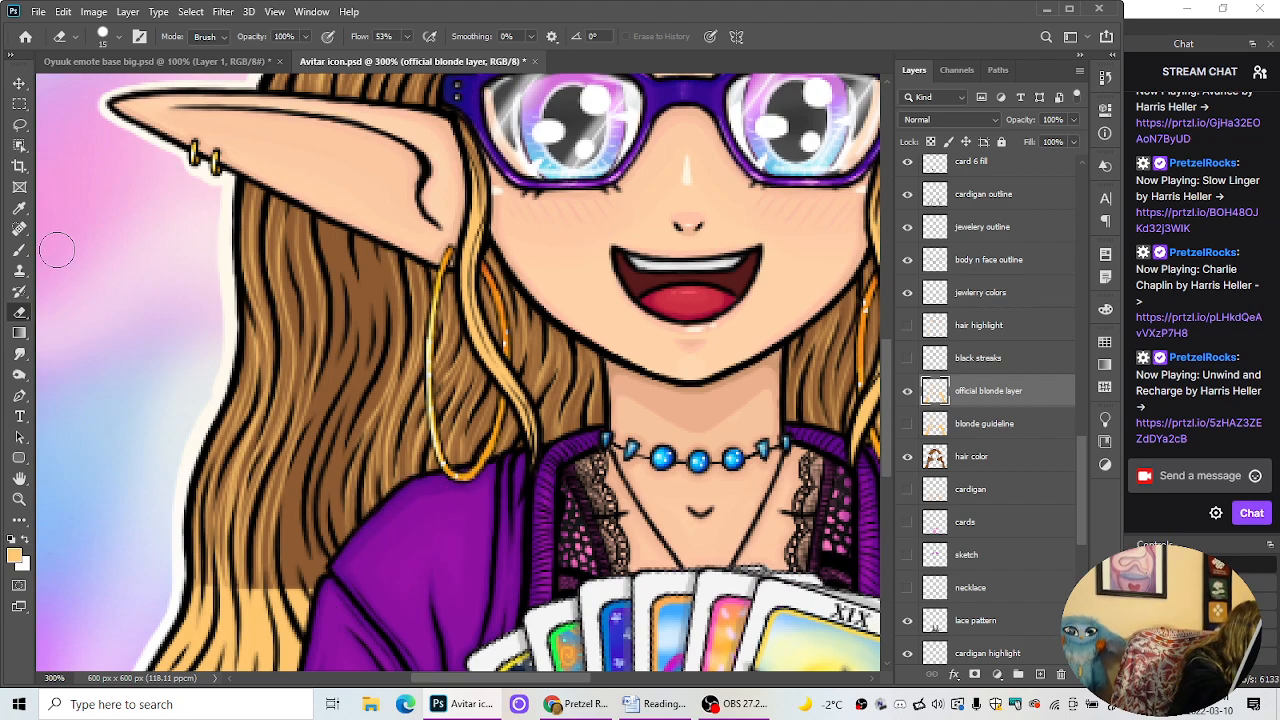
left_click(19, 250)
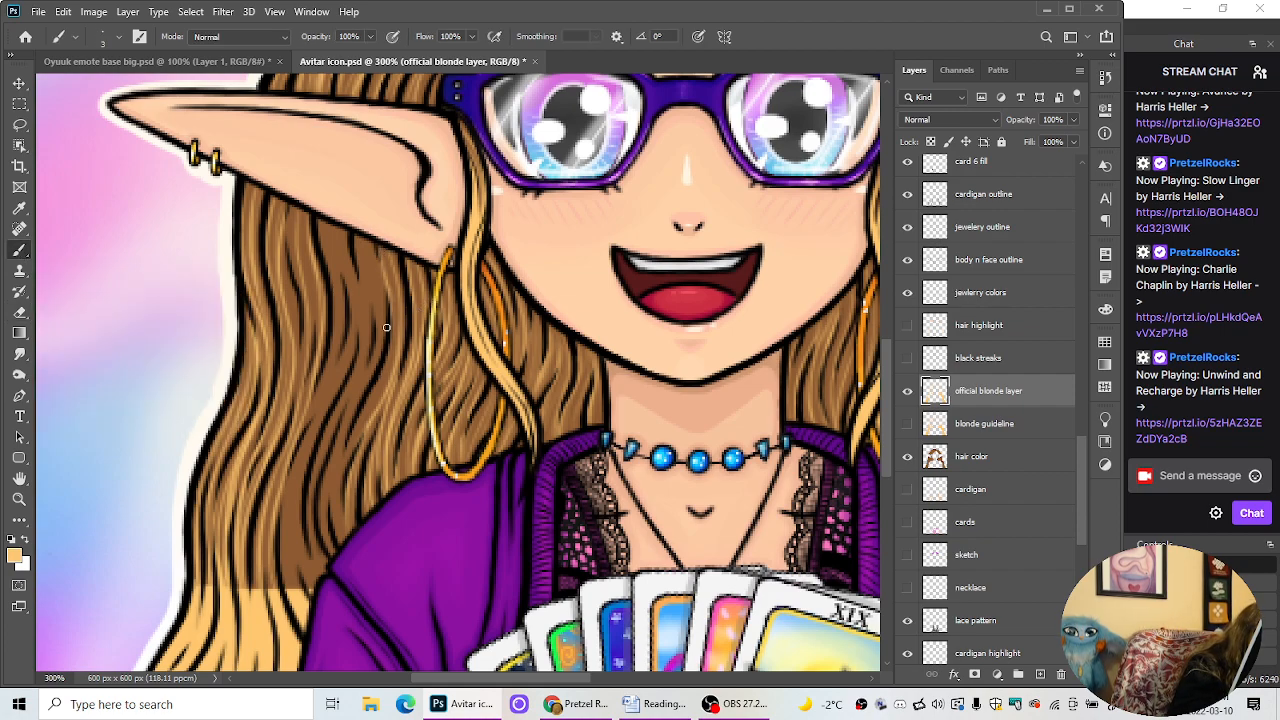
Step: Paint blonde strands along the inner side of the dark middle lock, from below the left ear down toward the cardigan shoulder
mouse_move(386, 356)
left_mouse_down()
mouse_move(347, 439)
mouse_move(331, 518)
left_mouse_up()
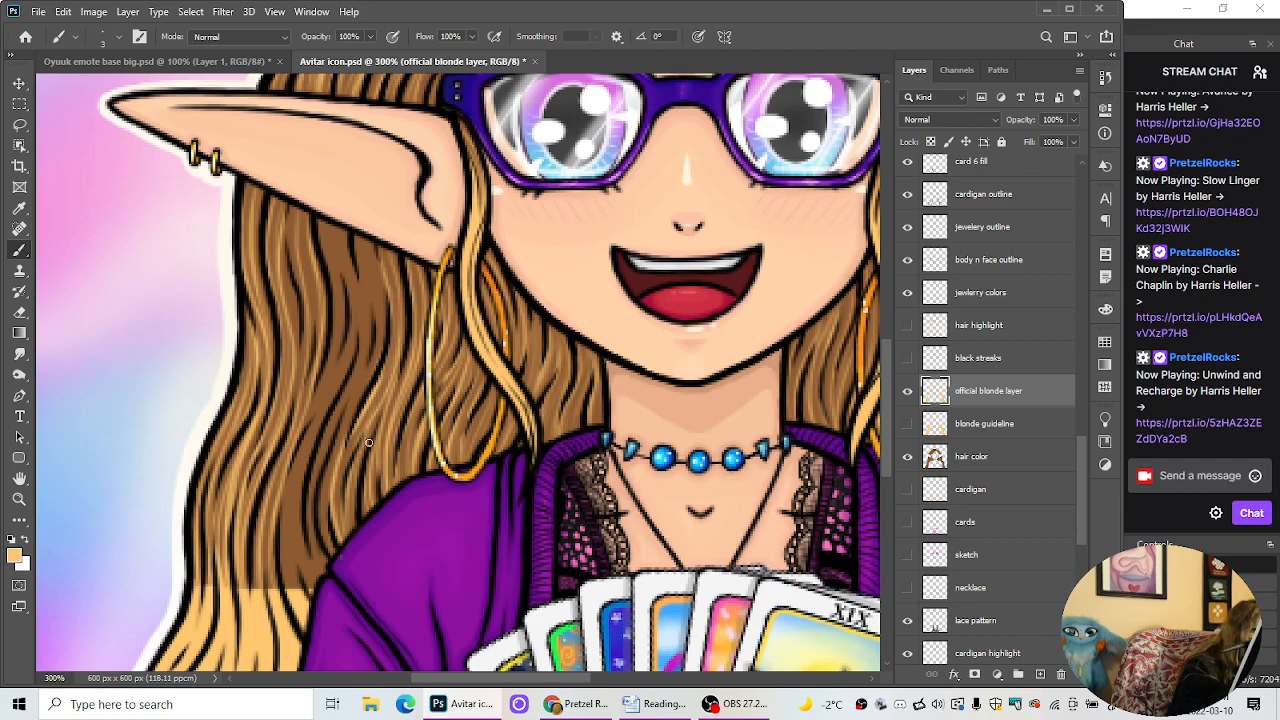
mouse_move(429, 680)
left_mouse_down()
mouse_move(447, 687)
mouse_move(412, 689)
left_mouse_up()
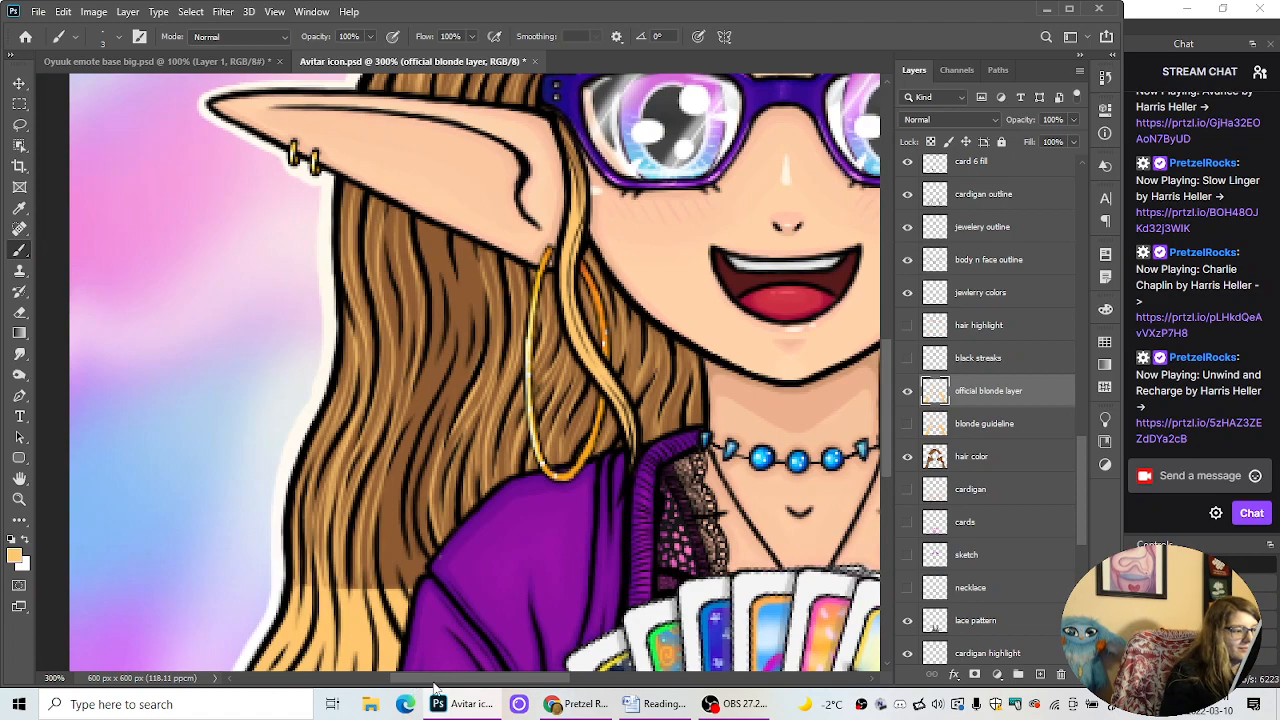
left_click_drag(482, 245, 497, 307)
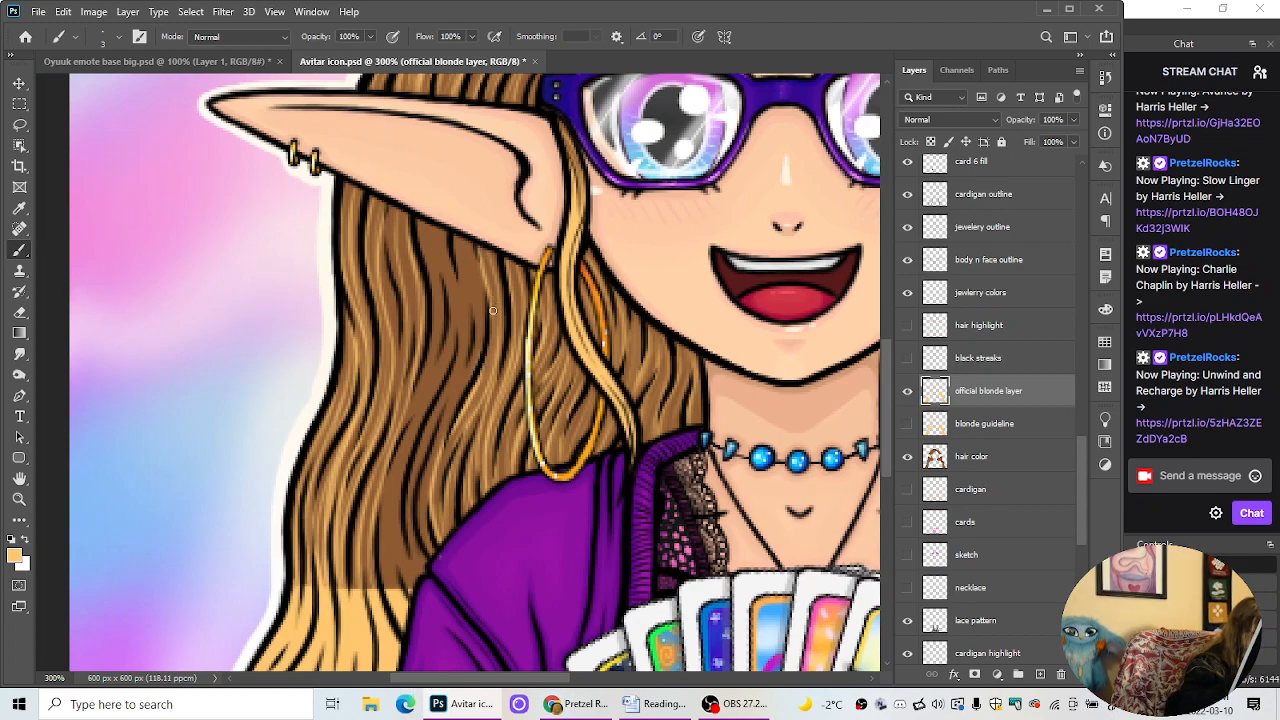
left_click_drag(491, 251, 498, 298)
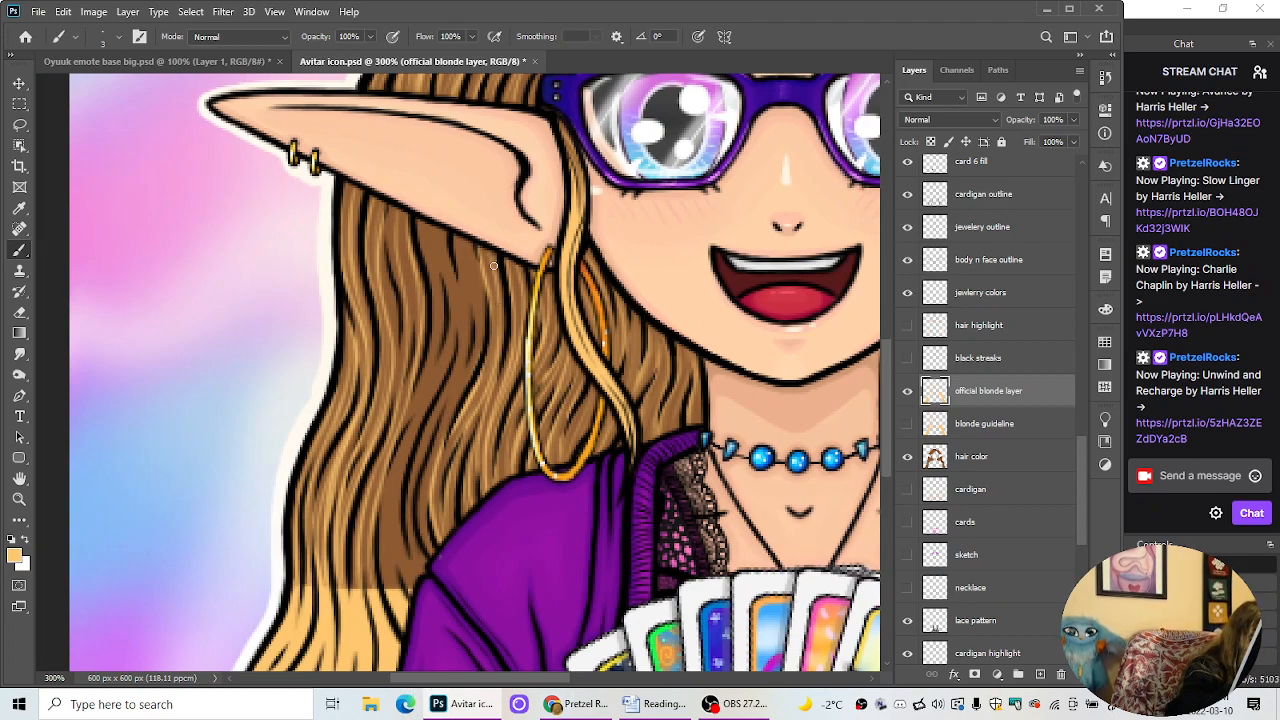
mouse_move(460, 247)
left_mouse_down()
mouse_move(469, 317)
mouse_move(445, 410)
left_mouse_up()
left_click_drag(467, 361, 442, 416)
mouse_move(417, 531)
left_mouse_down()
mouse_move(422, 562)
mouse_move(433, 430)
mouse_move(423, 521)
mouse_move(472, 355)
left_mouse_up()
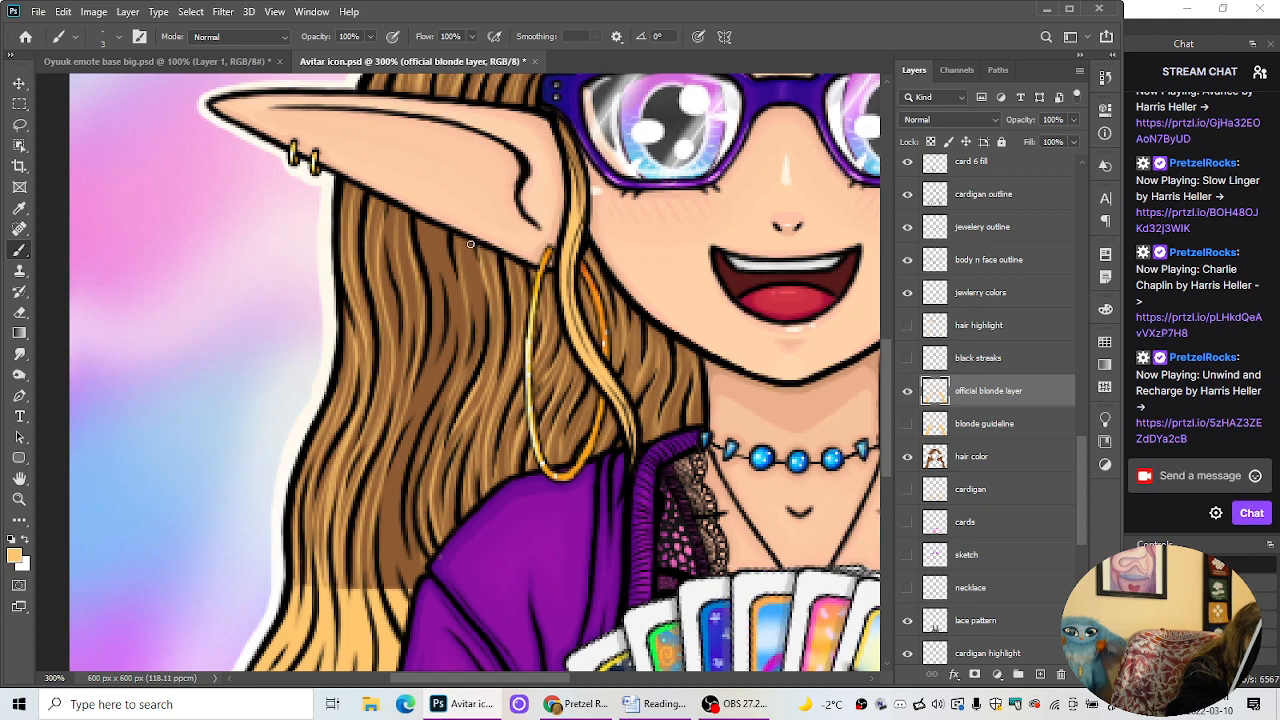
Step: Undo the last strand below the left ear and repaint the inner part of the dark lock with finer blonde strands to the shoulder
left_click_drag(470, 246, 480, 350)
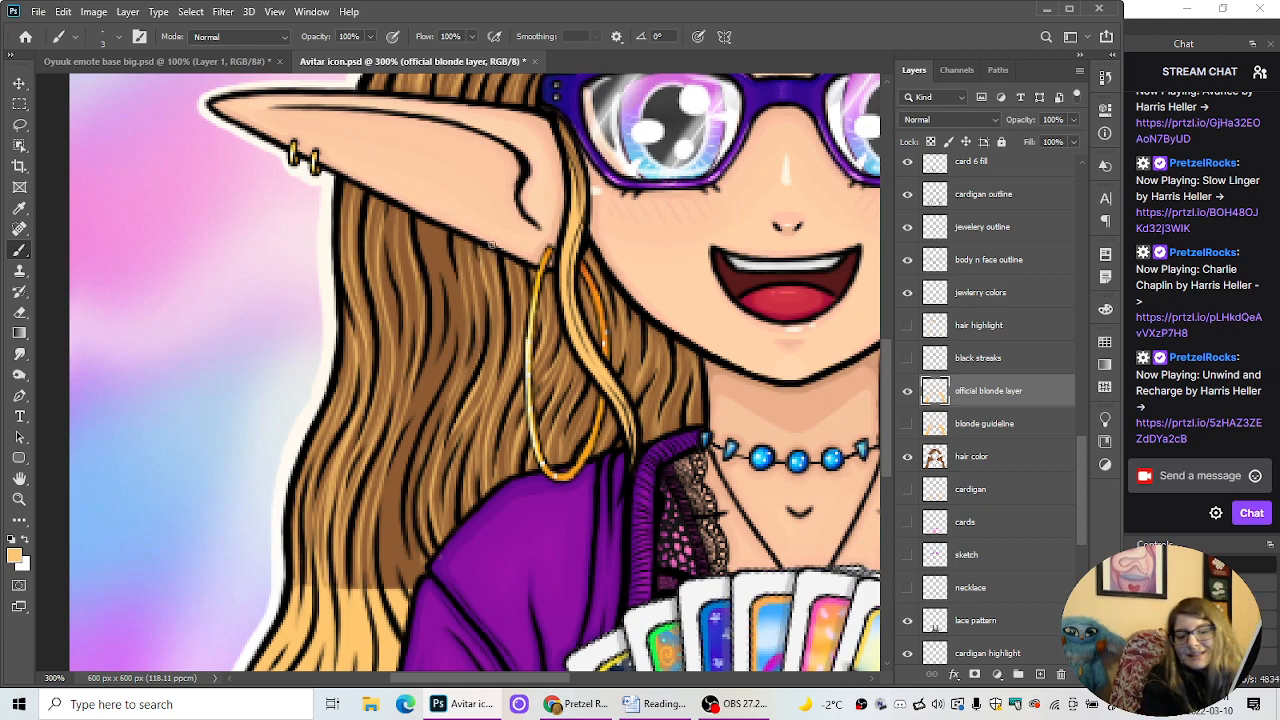
key("ctrl+z")
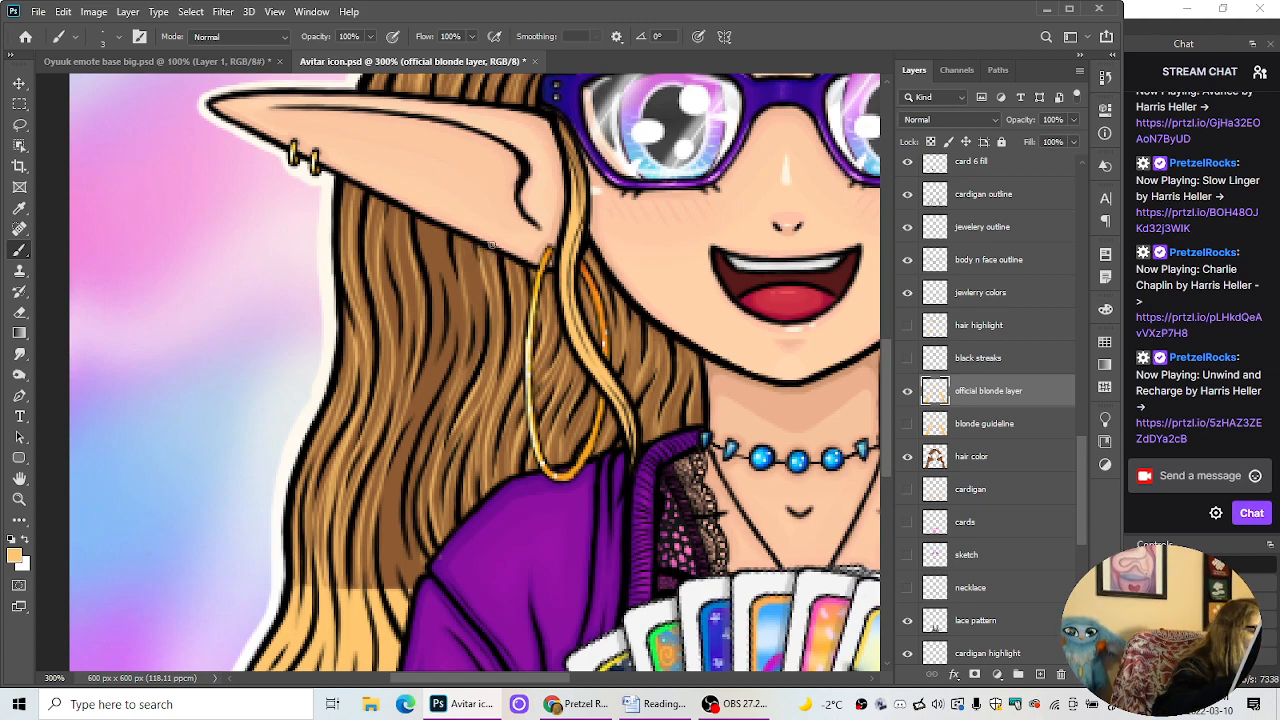
left_click_drag(467, 245, 483, 312)
mouse_move(470, 267)
left_mouse_down()
mouse_move(474, 378)
mouse_move(483, 301)
mouse_move(454, 408)
left_mouse_up()
mouse_move(478, 353)
left_mouse_down()
mouse_move(433, 451)
mouse_move(430, 506)
left_mouse_up()
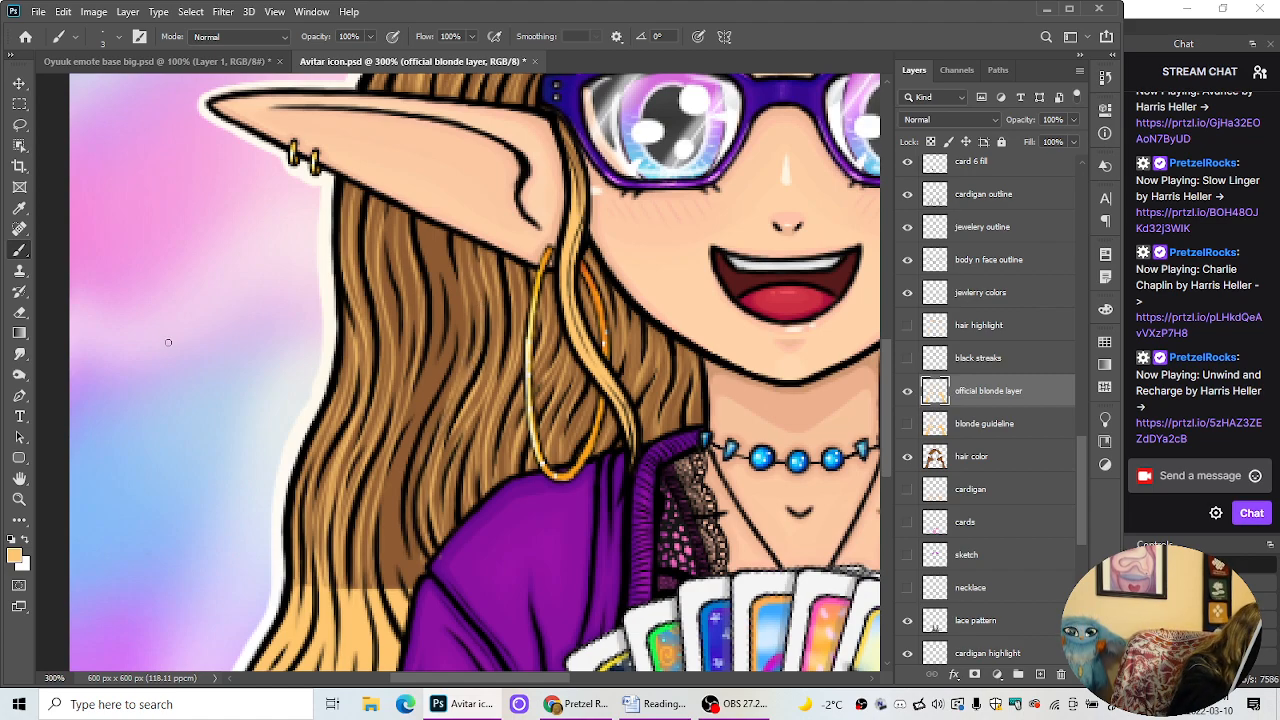
left_click(20, 313)
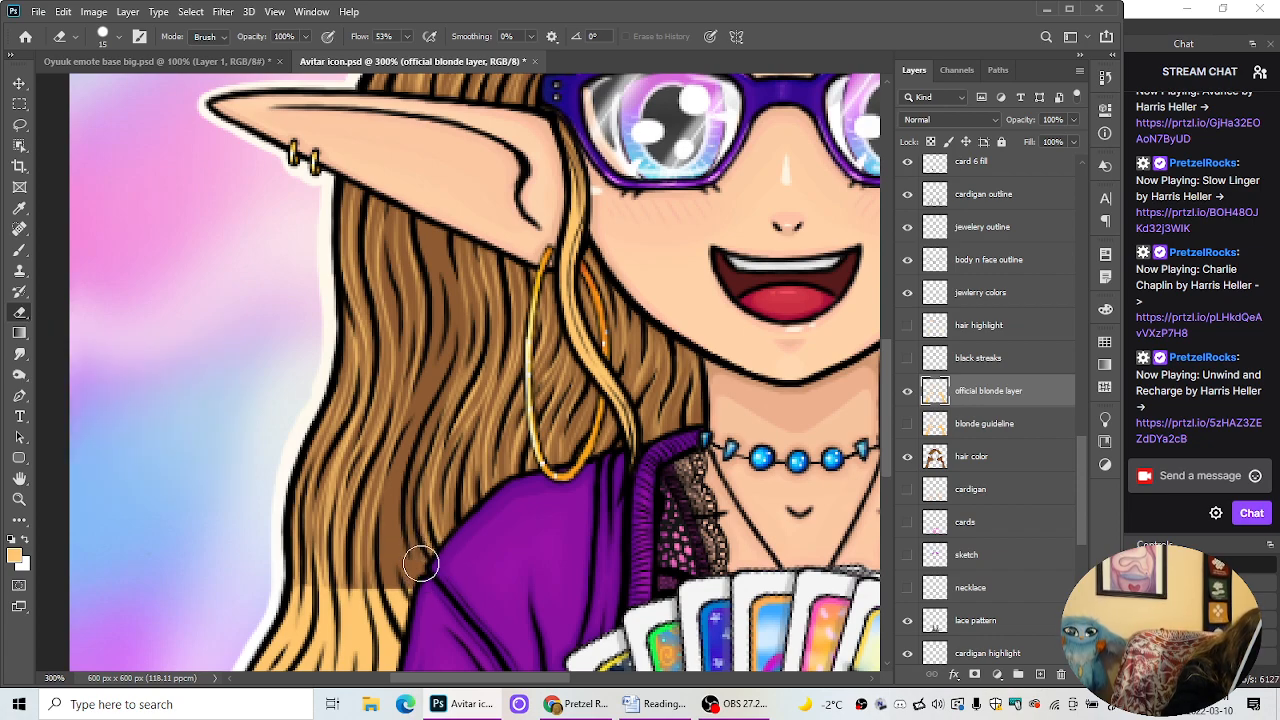
Step: Add blonde strands to the lower part of the dark middle lock, down to where the hair meets the cardigan shoulder
left_click(30, 249)
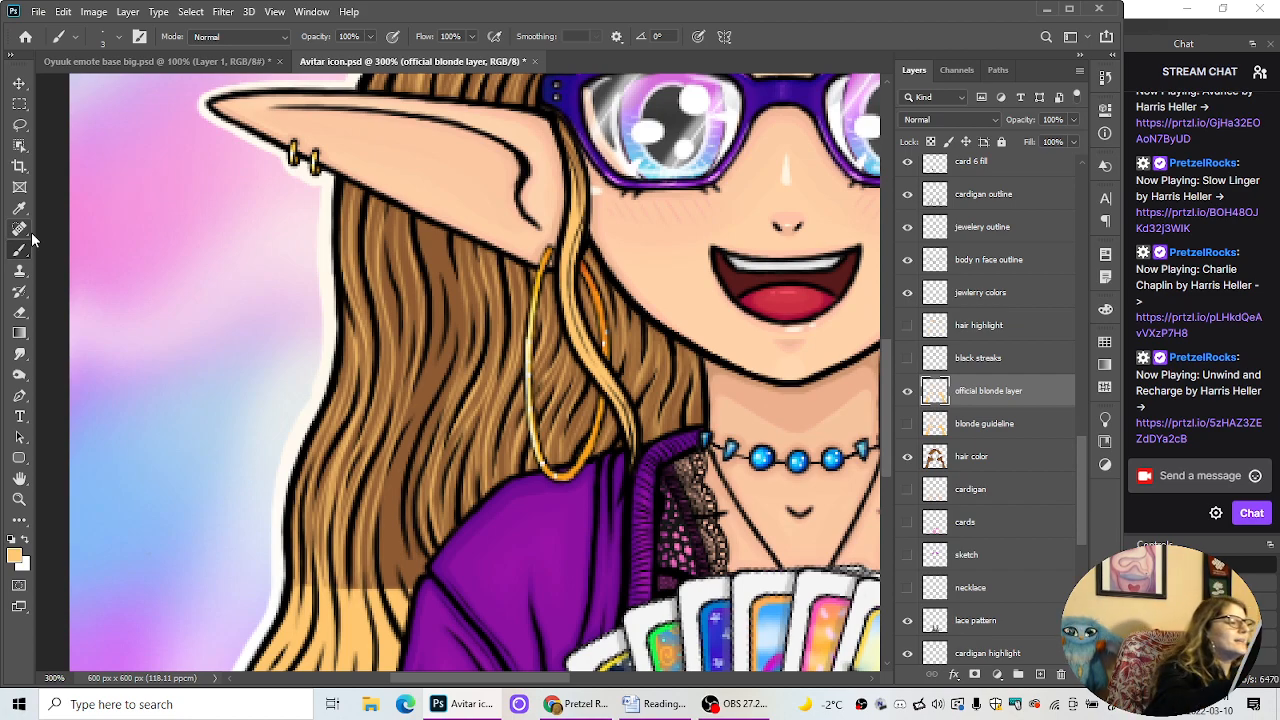
left_click_drag(424, 241, 436, 335)
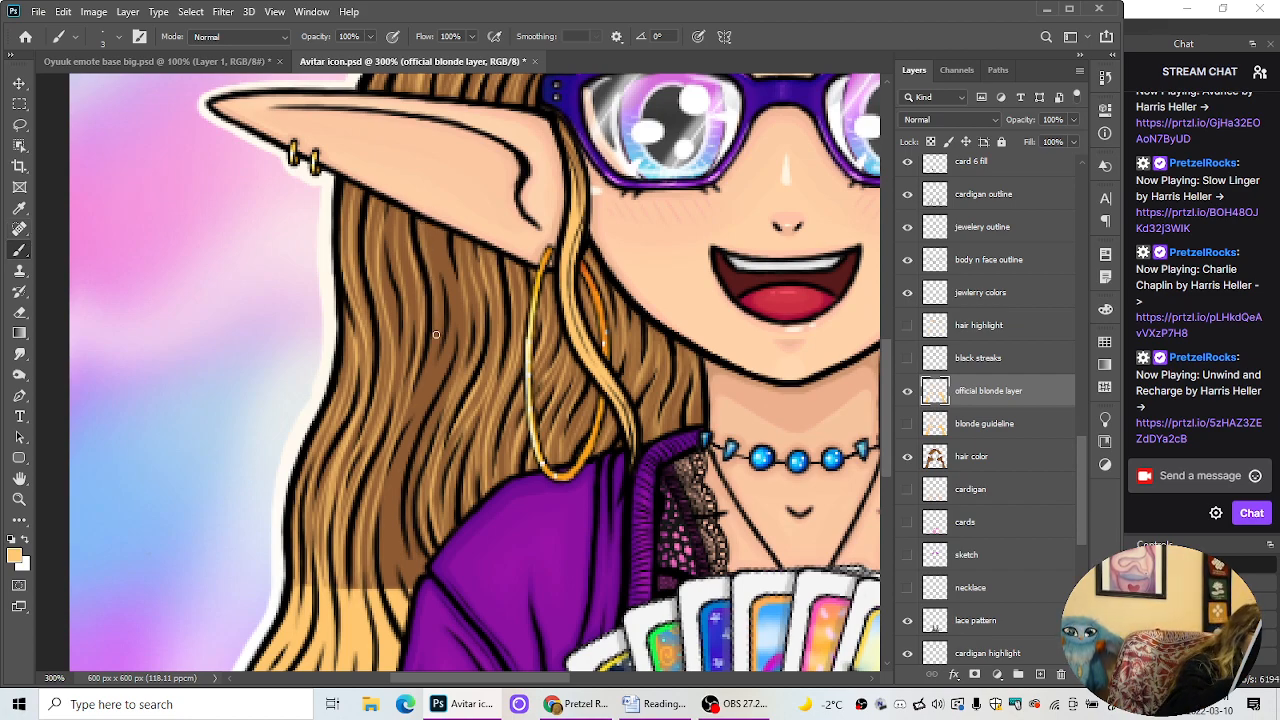
left_click_drag(419, 404, 397, 543)
left_click_drag(409, 438, 416, 579)
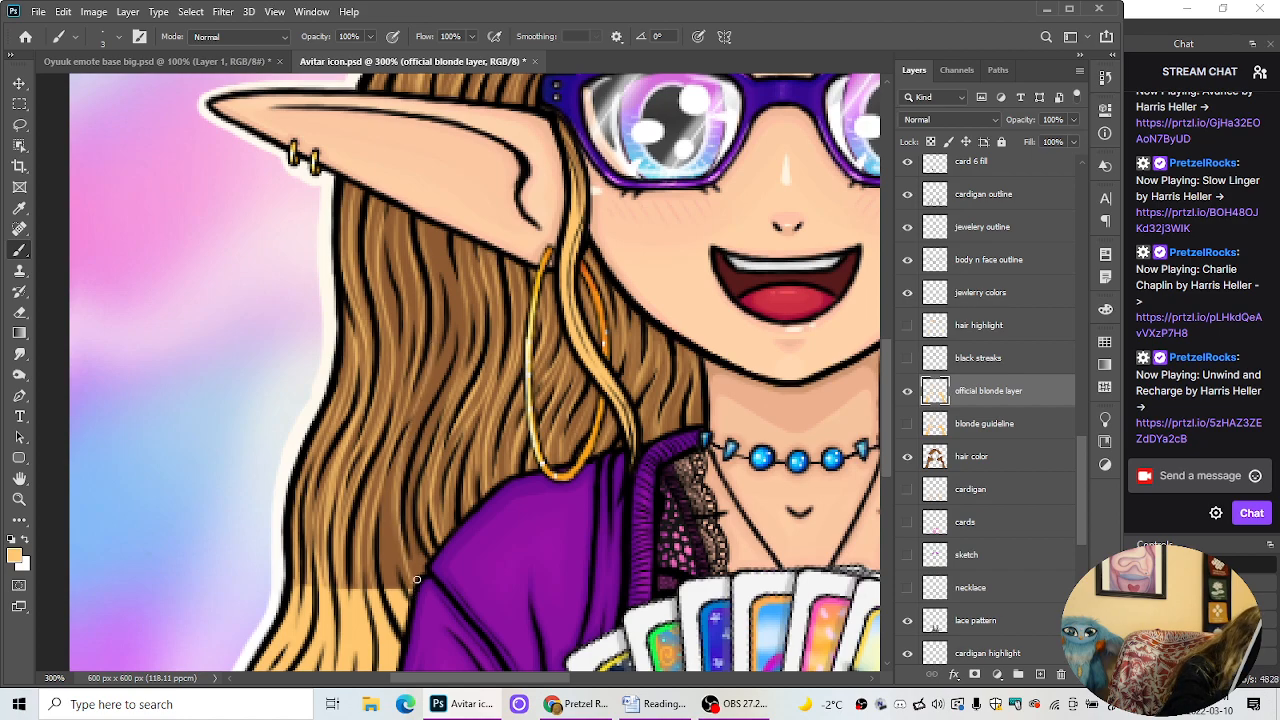
left_click_drag(401, 519, 418, 574)
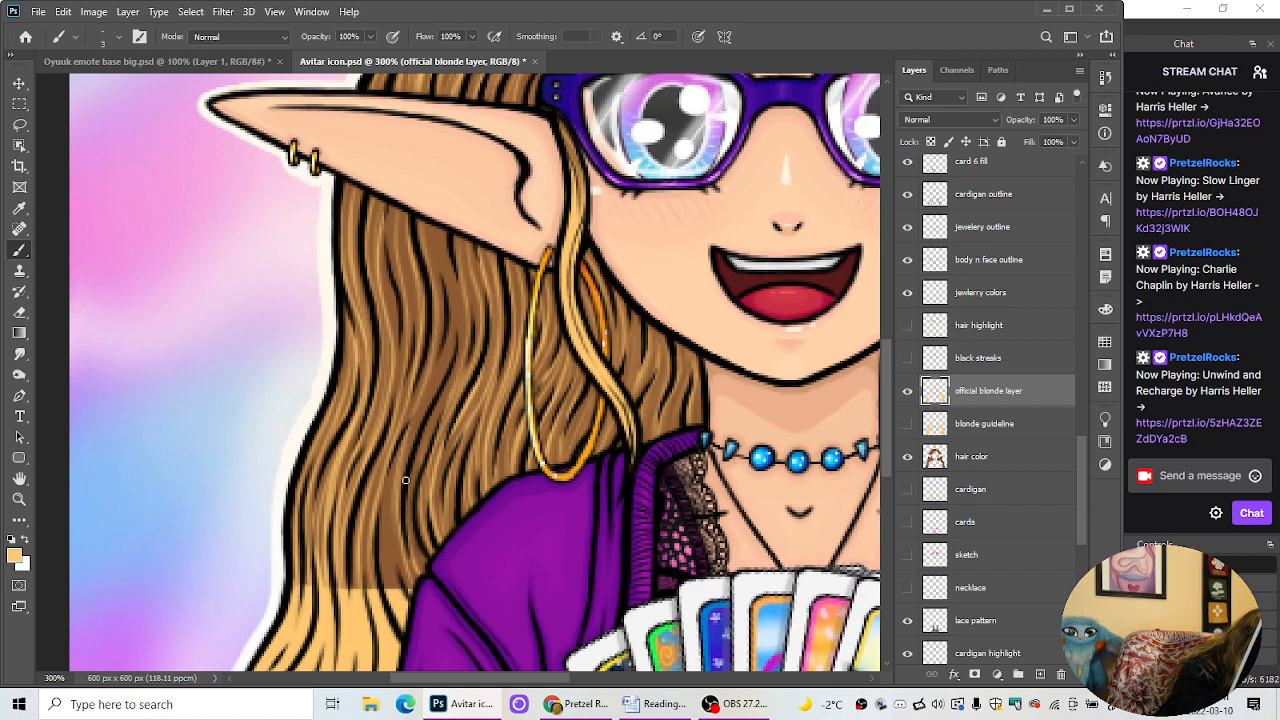
left_click_drag(406, 482, 420, 565)
left_click_drag(417, 451, 410, 508)
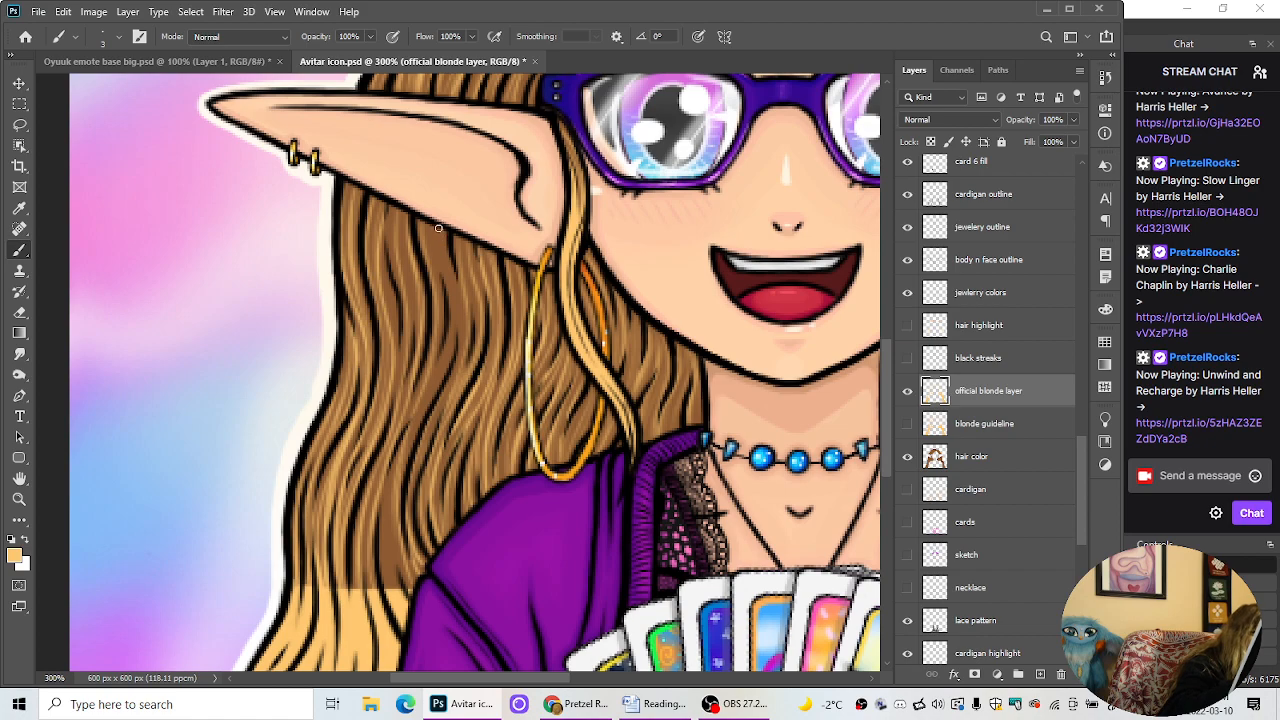
Step: Paint blonde strands in the dark middle lock just below the left ear, undoing and repainting the stroke that went wrong
left_click_drag(438, 229, 465, 326)
left_click_drag(451, 275, 463, 325)
left_click_drag(457, 376, 454, 324)
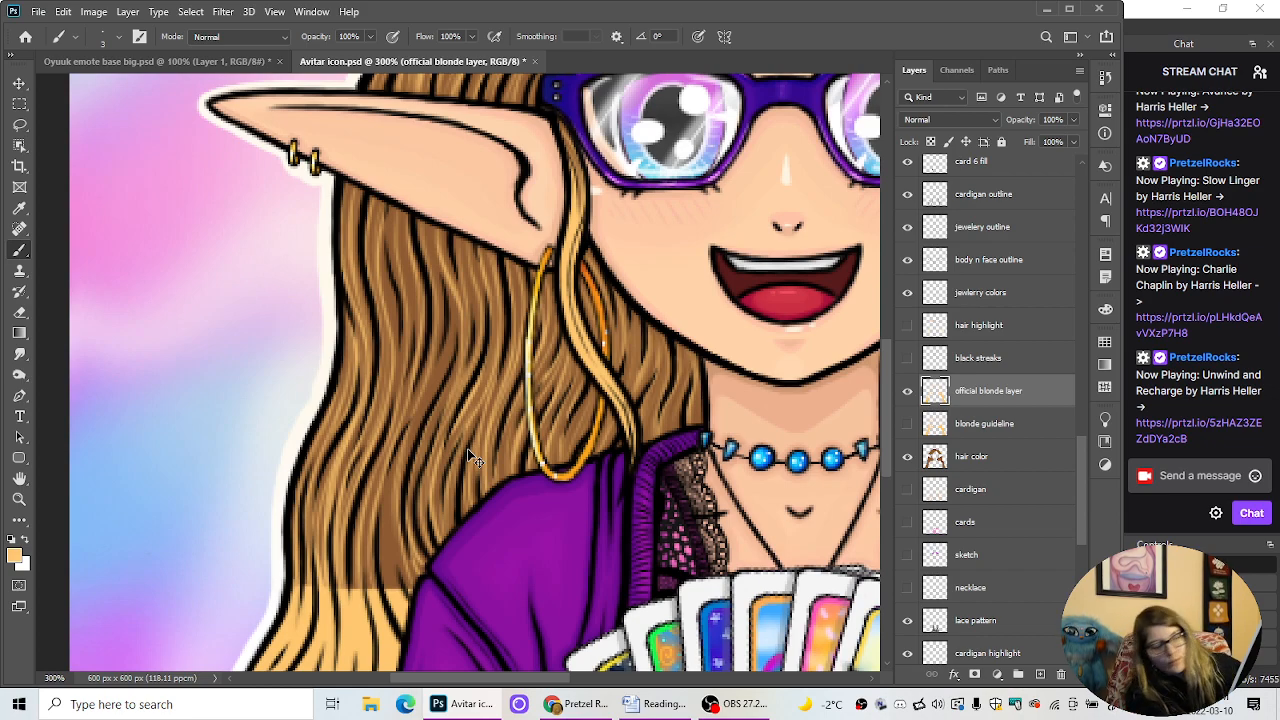
key("ctrl+z")
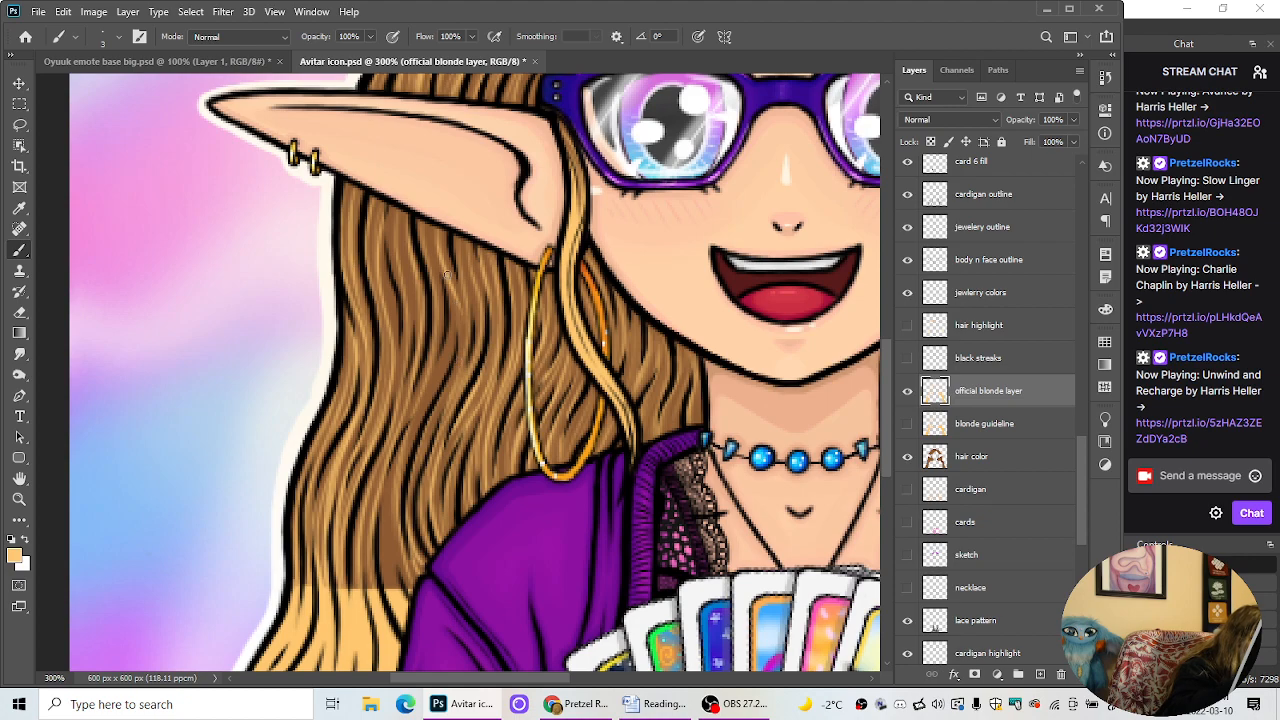
left_click_drag(447, 274, 457, 375)
left_click_drag(446, 287, 458, 389)
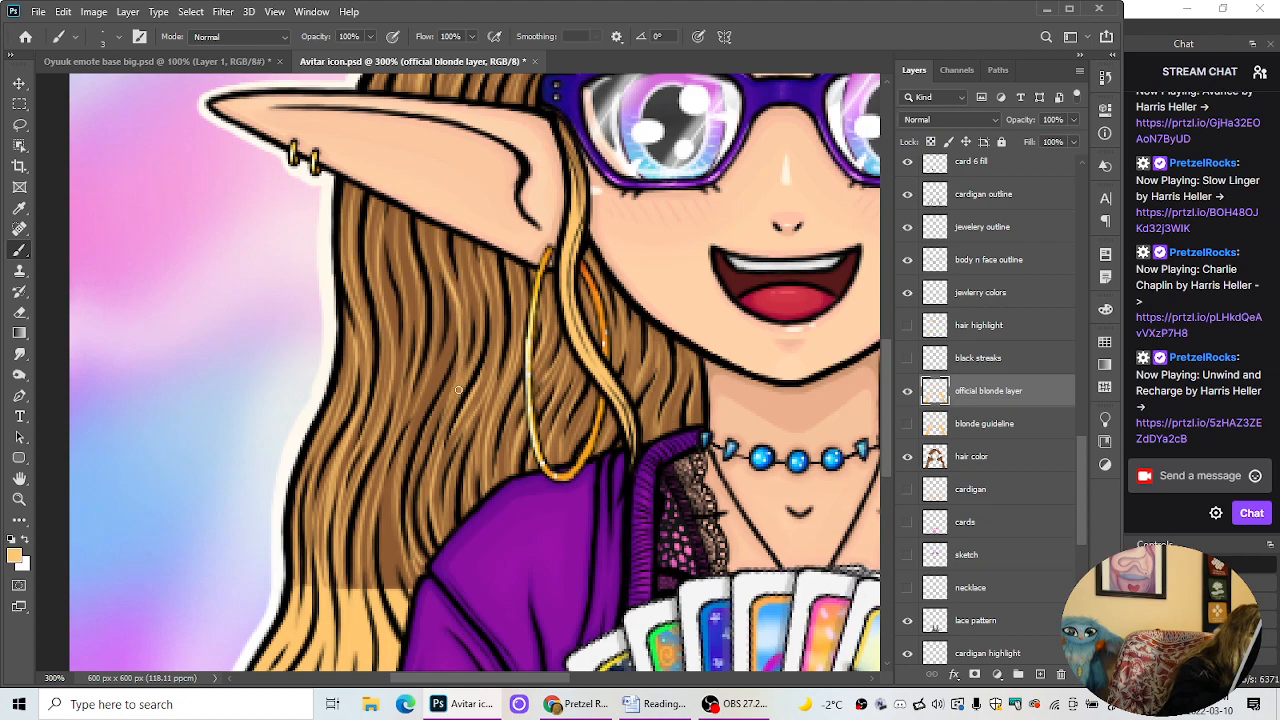
left_click(19, 312)
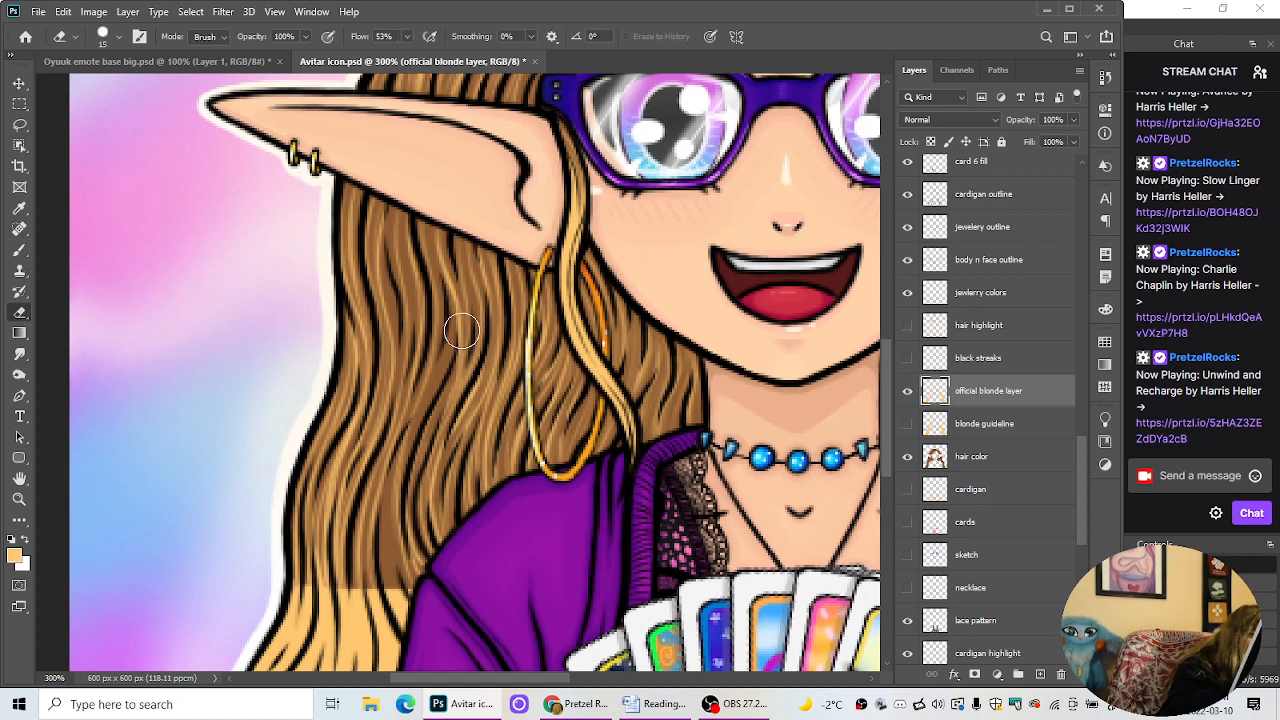
Step: Fill the center of the dark middle lock with long blonde strands from the left ear's lower edge down to the solid blonde section
left_click(19, 250)
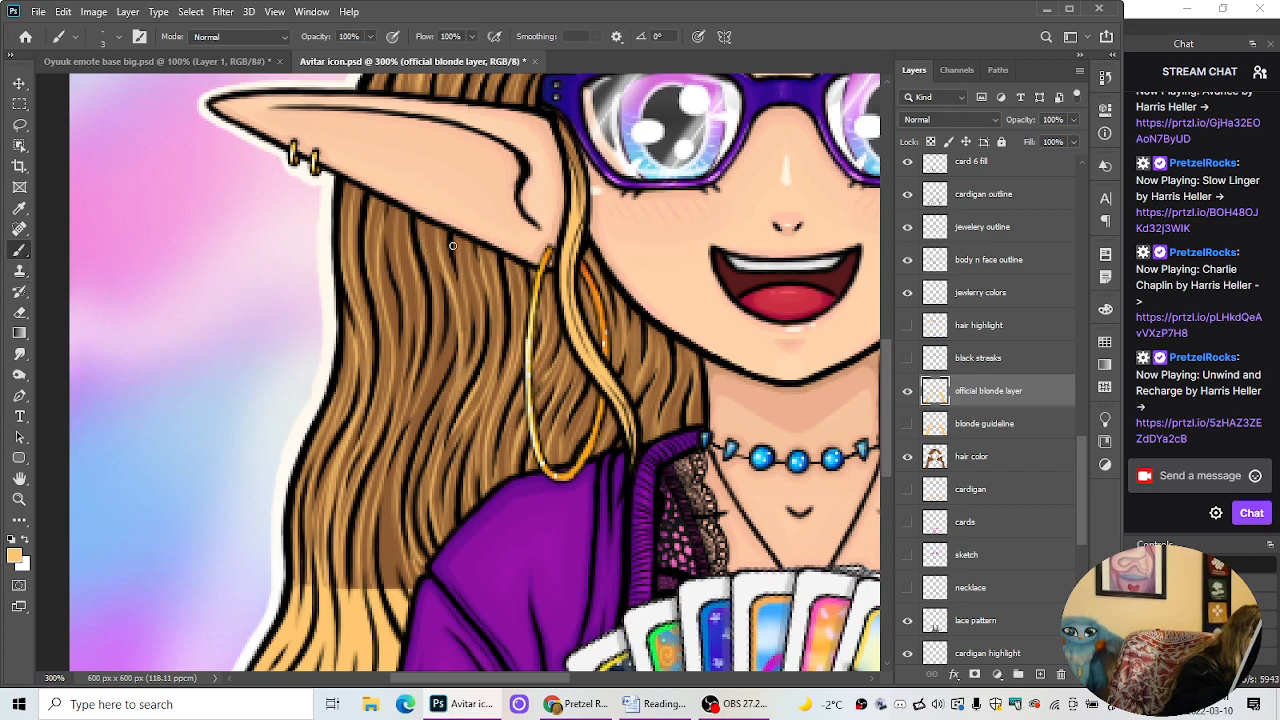
left_click_drag(451, 240, 465, 326)
left_click_drag(444, 235, 458, 299)
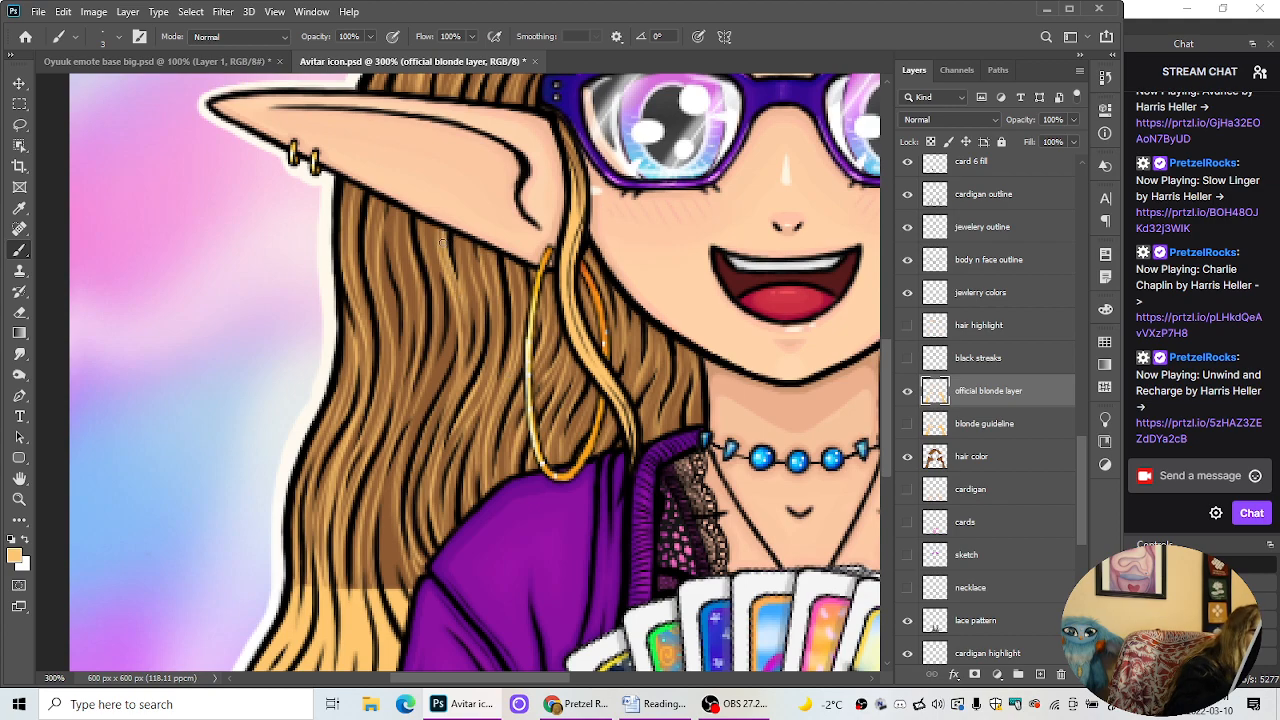
left_click_drag(461, 352, 421, 459)
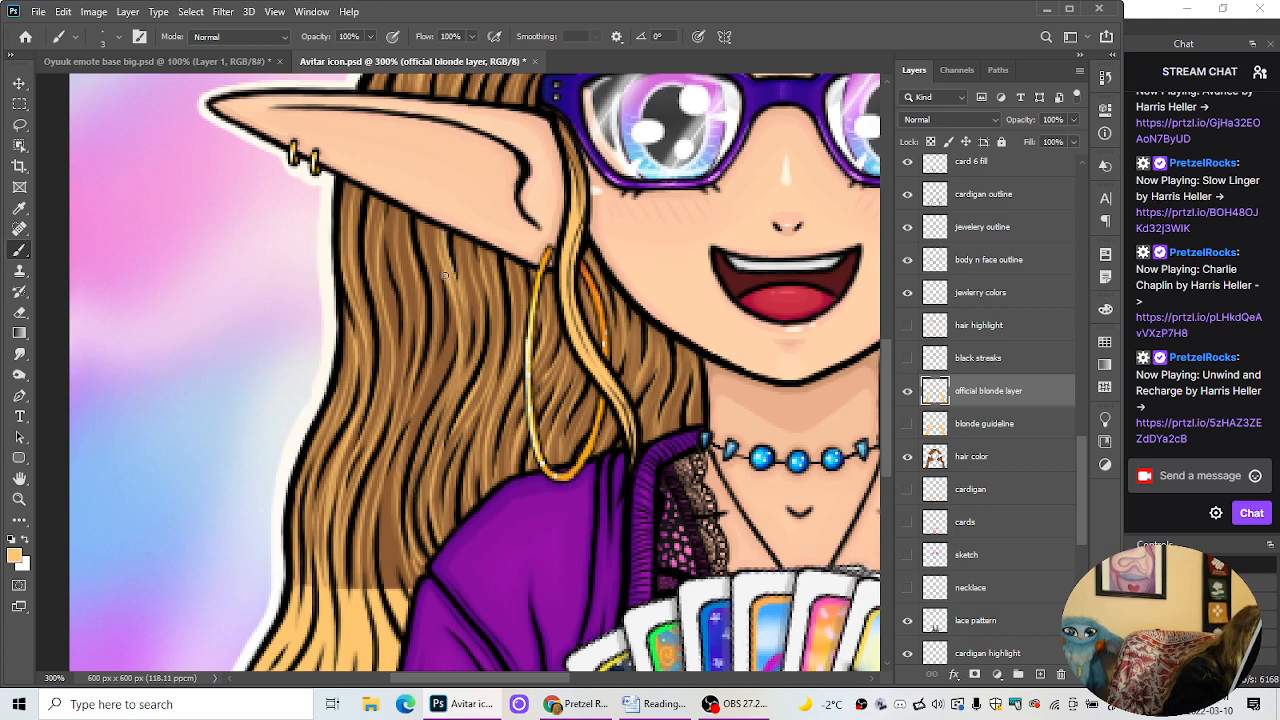
left_click_drag(445, 275, 426, 412)
left_click_drag(449, 322, 420, 429)
left_click_drag(451, 322, 430, 408)
left_click_drag(446, 350, 408, 462)
left_click_drag(431, 382, 402, 515)
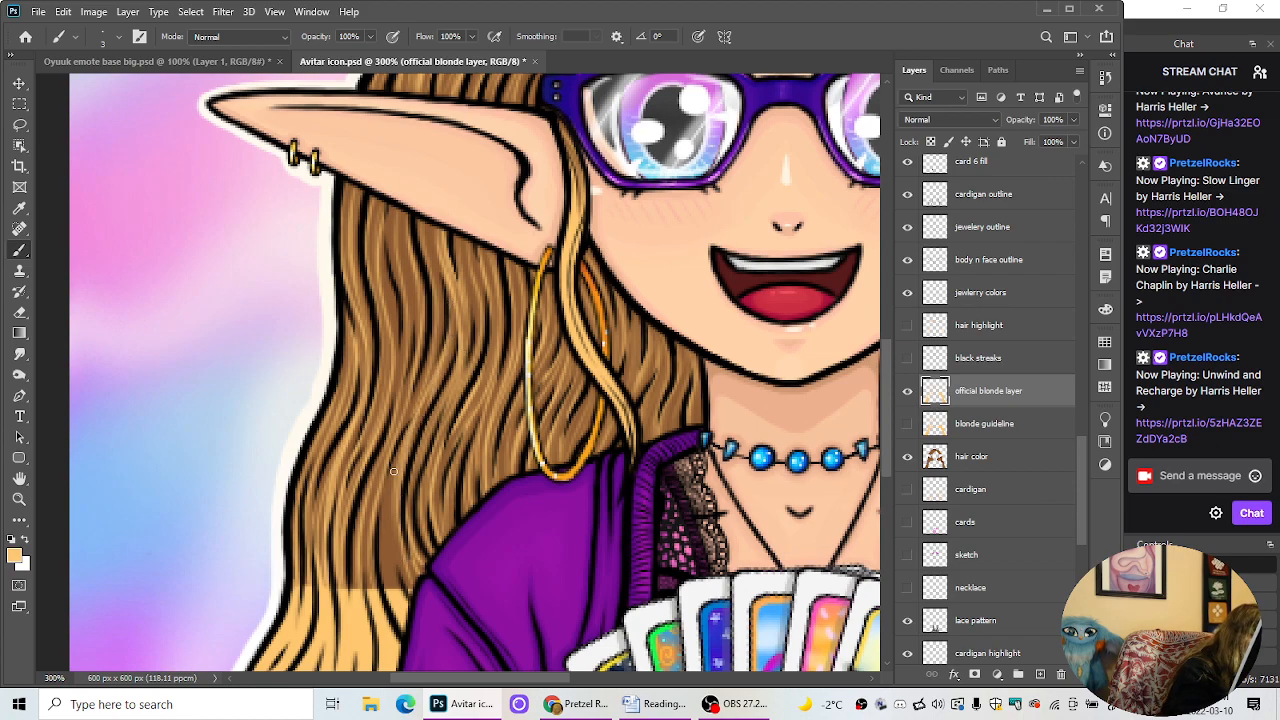
left_click_drag(400, 460, 400, 588)
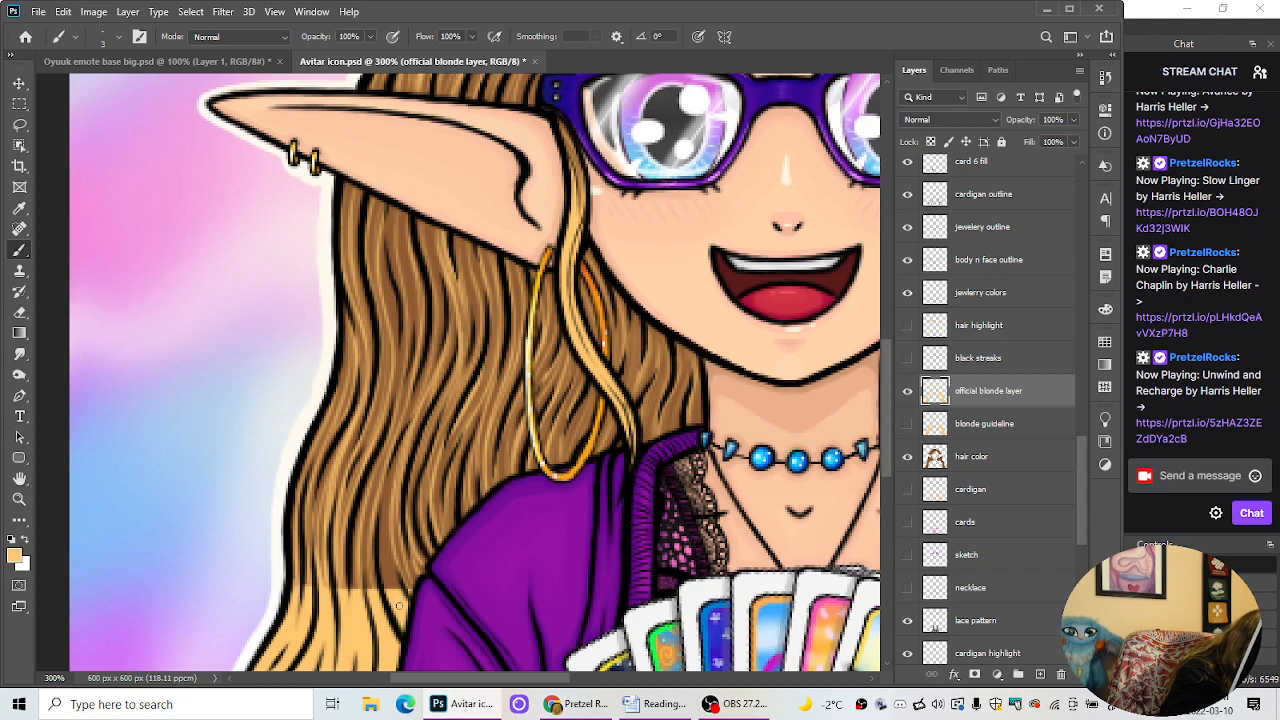
mouse_move(392, 455)
left_mouse_down()
mouse_move(398, 588)
mouse_move(388, 500)
left_mouse_up()
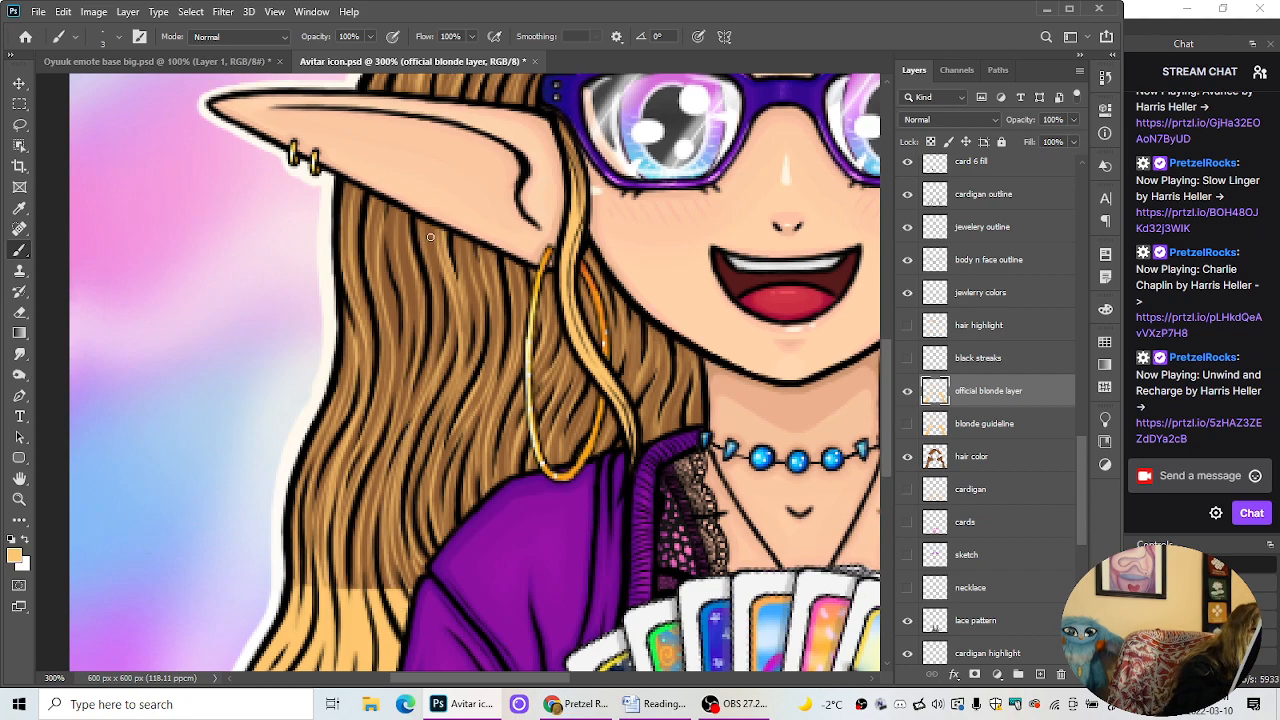
Step: Paint blonde strands in the remaining brown area directly under the middle of the left ear, following the black hair lines
left_click_drag(428, 236, 438, 357)
left_click_drag(436, 272, 438, 356)
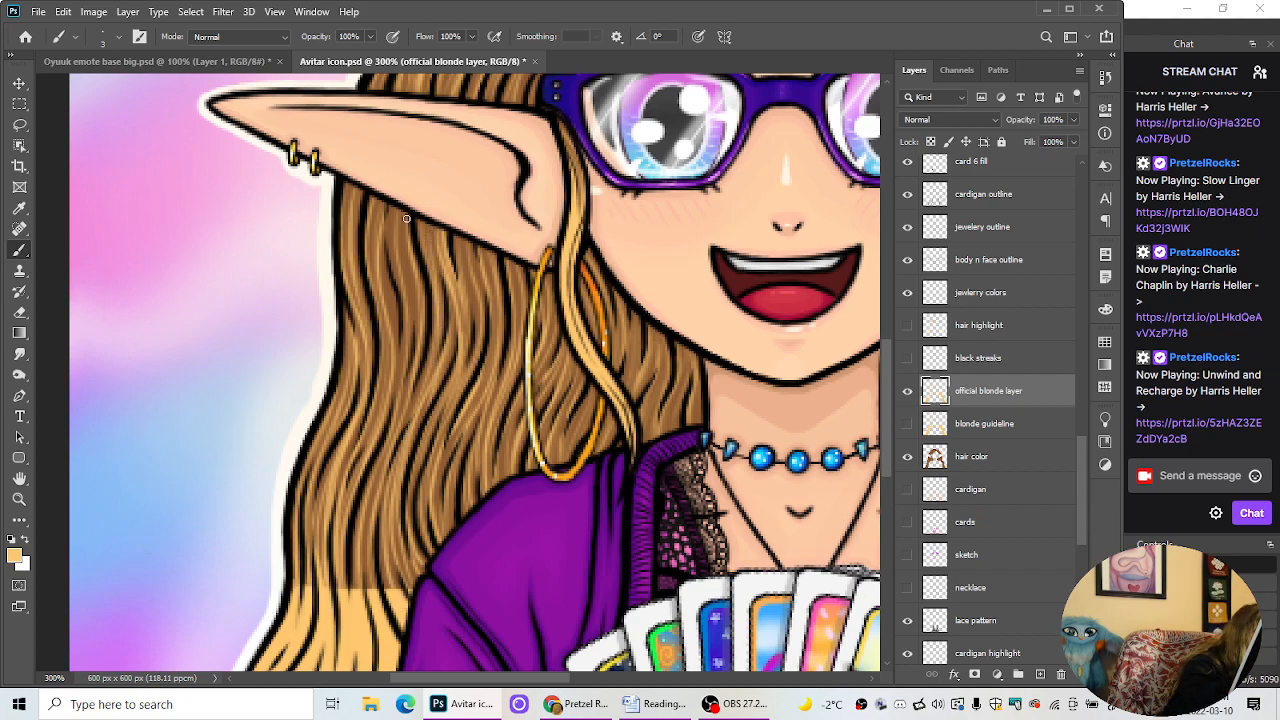
left_click_drag(405, 212, 416, 318)
left_click_drag(408, 262, 408, 338)
left_click_drag(392, 210, 390, 266)
left_click_drag(393, 209, 405, 375)
left_click_drag(385, 242, 391, 405)
Step: Check the whole avatar at 100% with the blonde guideline and hair highlight layers switched on and off
key("ctrl+minus")
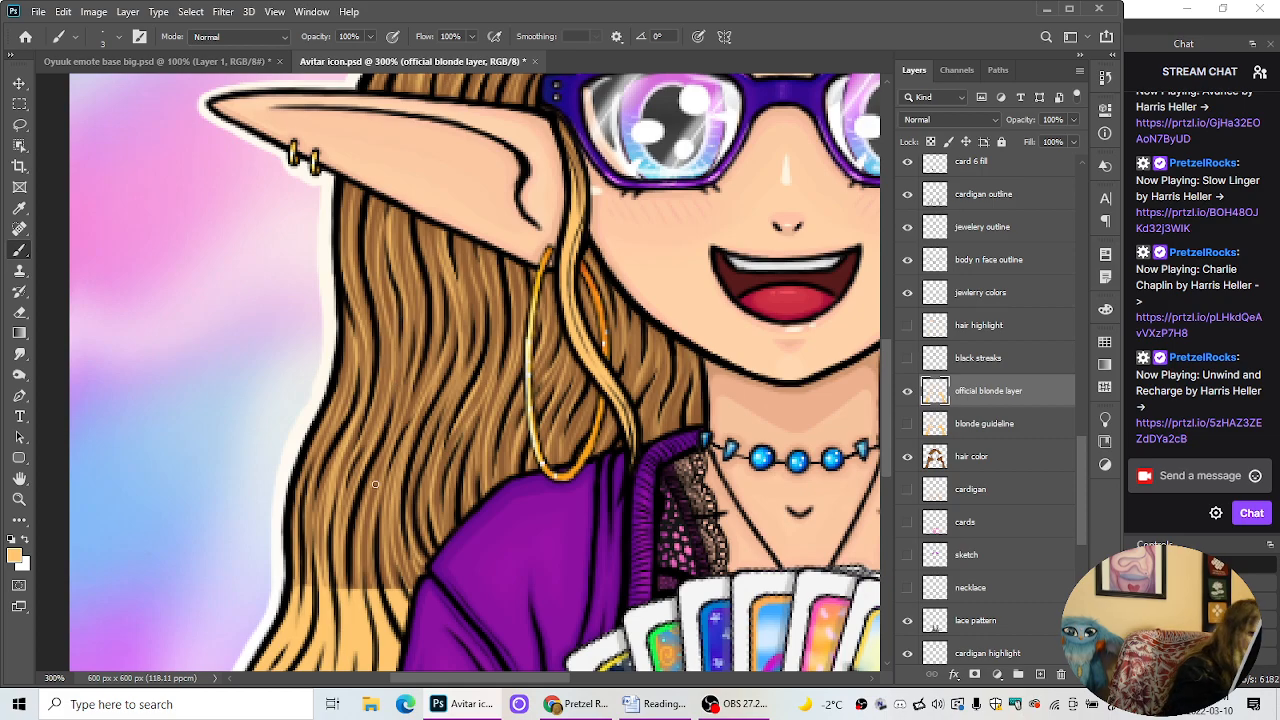
key("ctrl+minus")
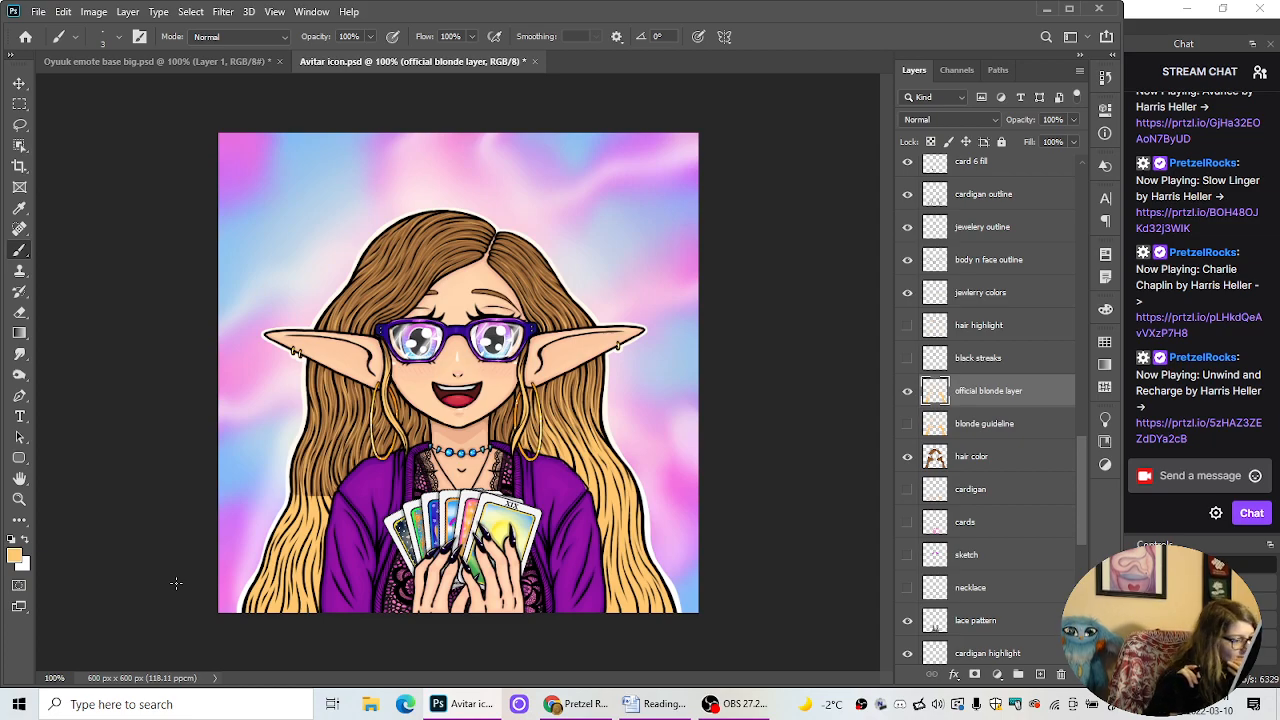
left_click(907, 425)
left_click(907, 432)
left_click(907, 431)
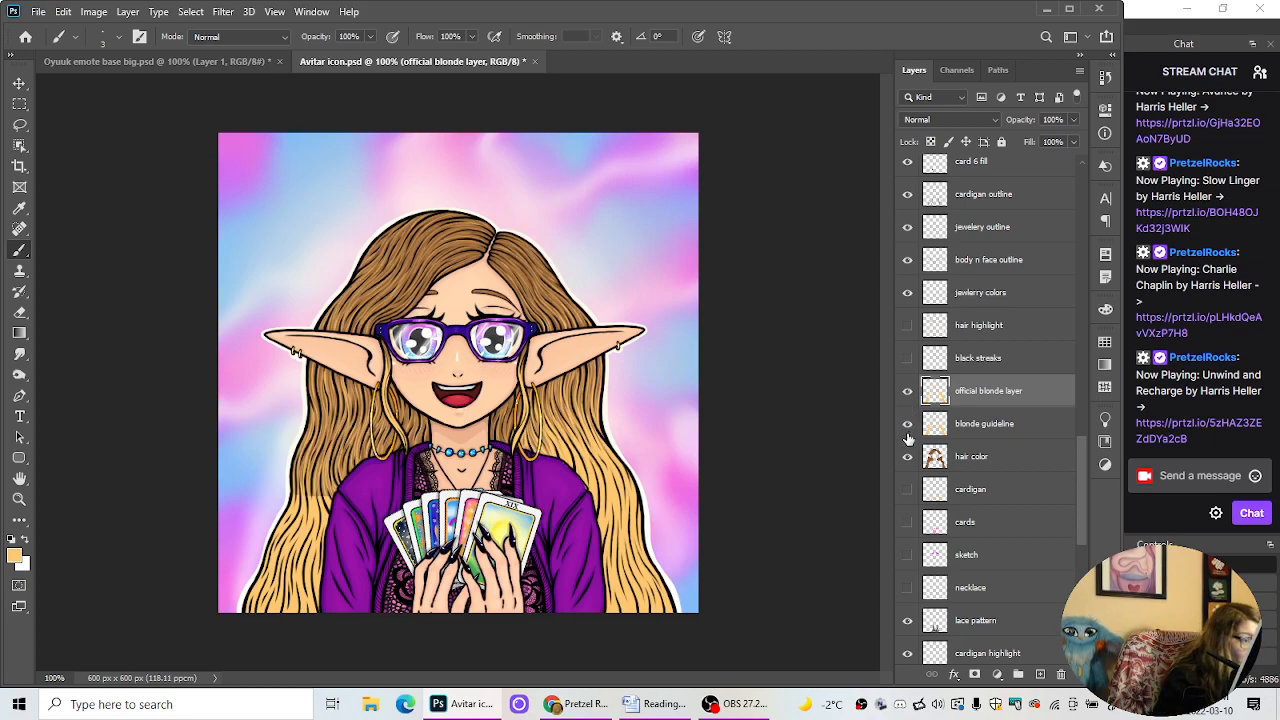
left_click(907, 328)
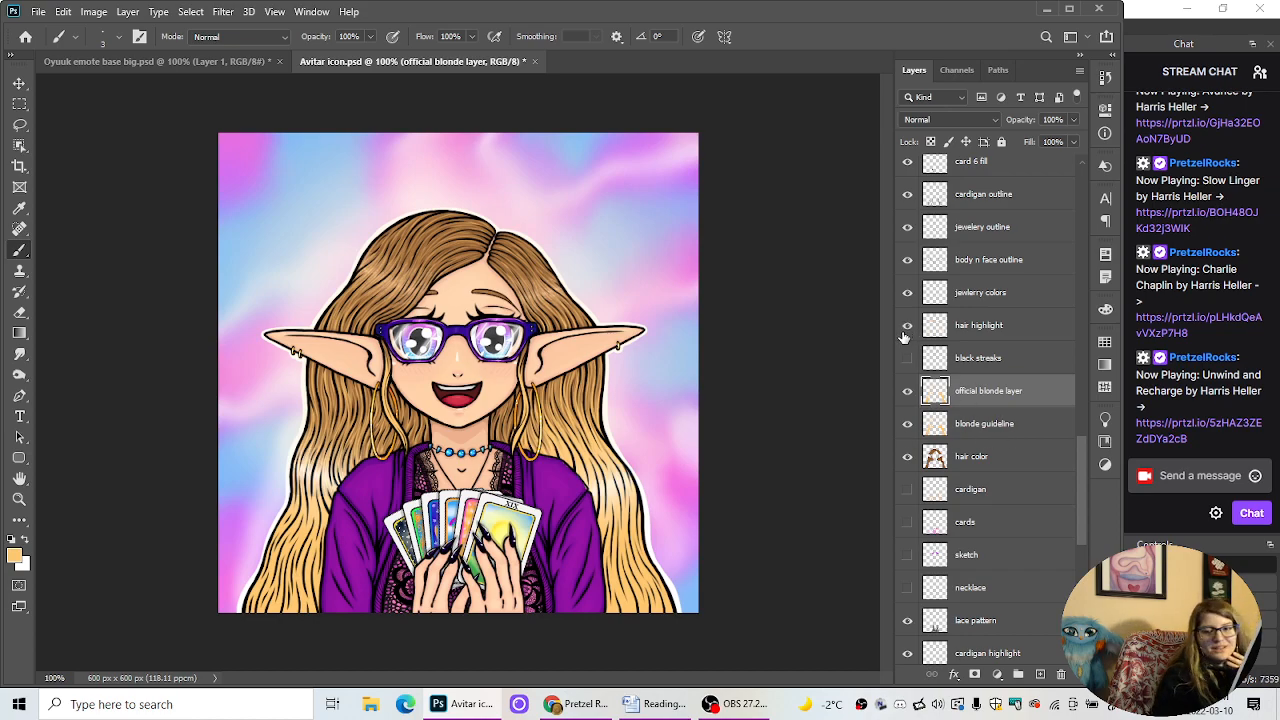
left_click(907, 326)
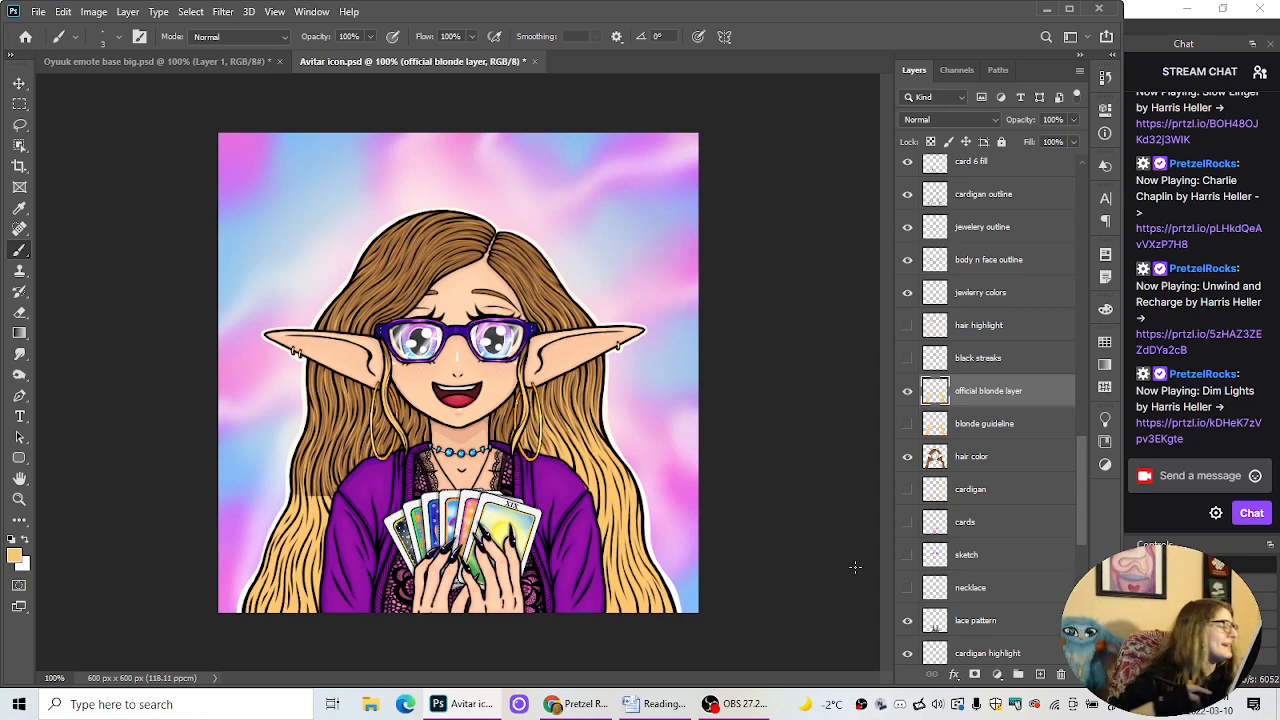
Step: Set the brush size to 9 px for painting the left lower hair where the brown meets the solid blonde
key("ctrl+plus")
key("ctrl+plus")
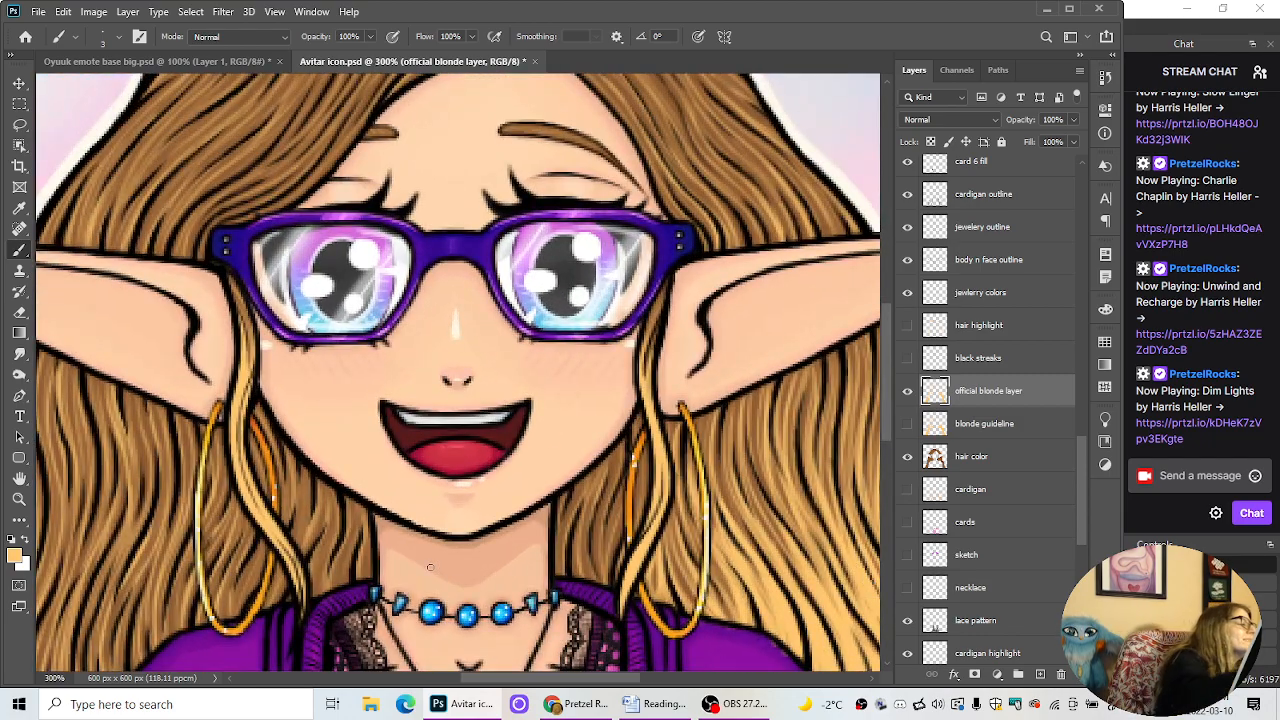
left_click(112, 38)
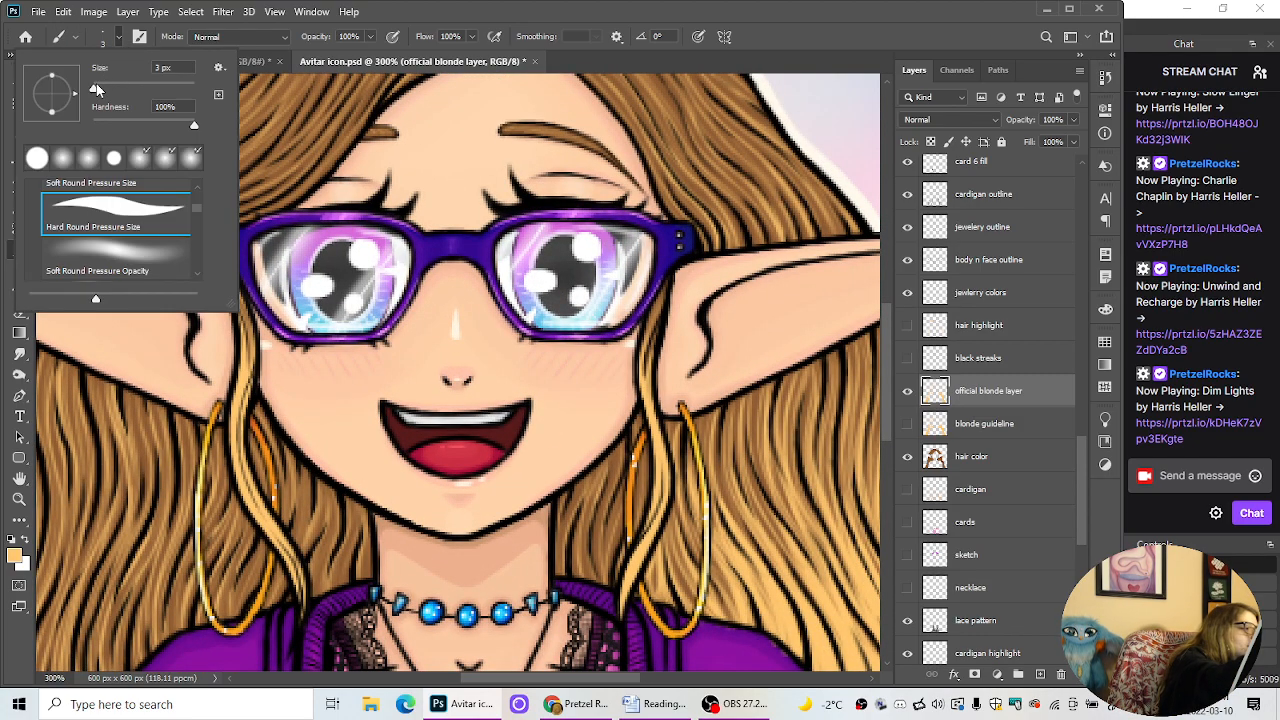
left_click_drag(96, 87, 100, 87)
left_click(118, 38)
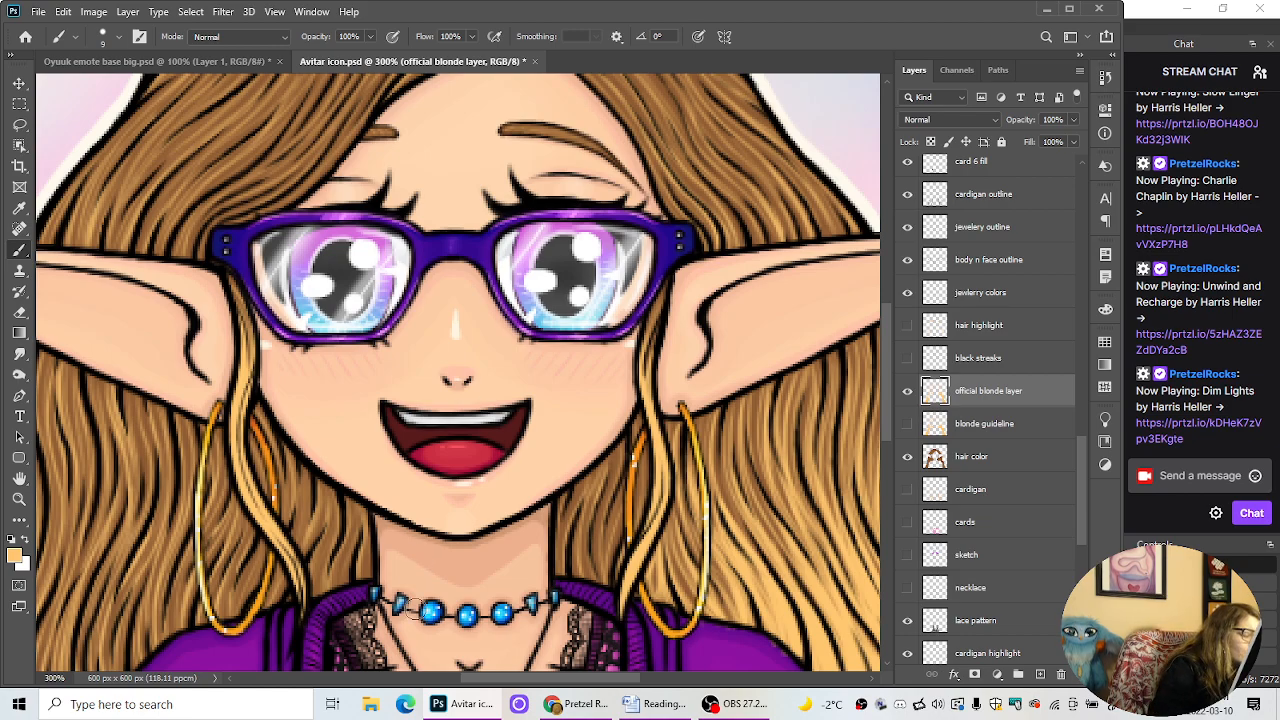
scroll(416, 609, "left", 5)
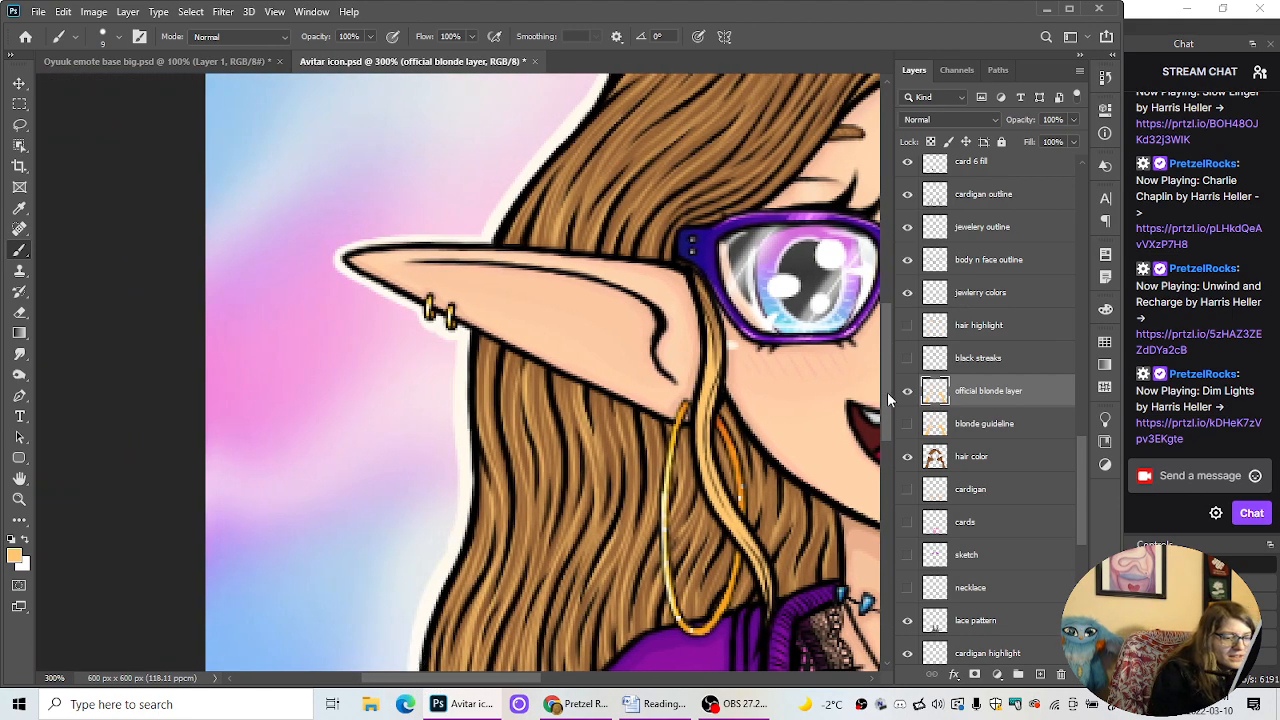
left_click_drag(887, 392, 885, 485)
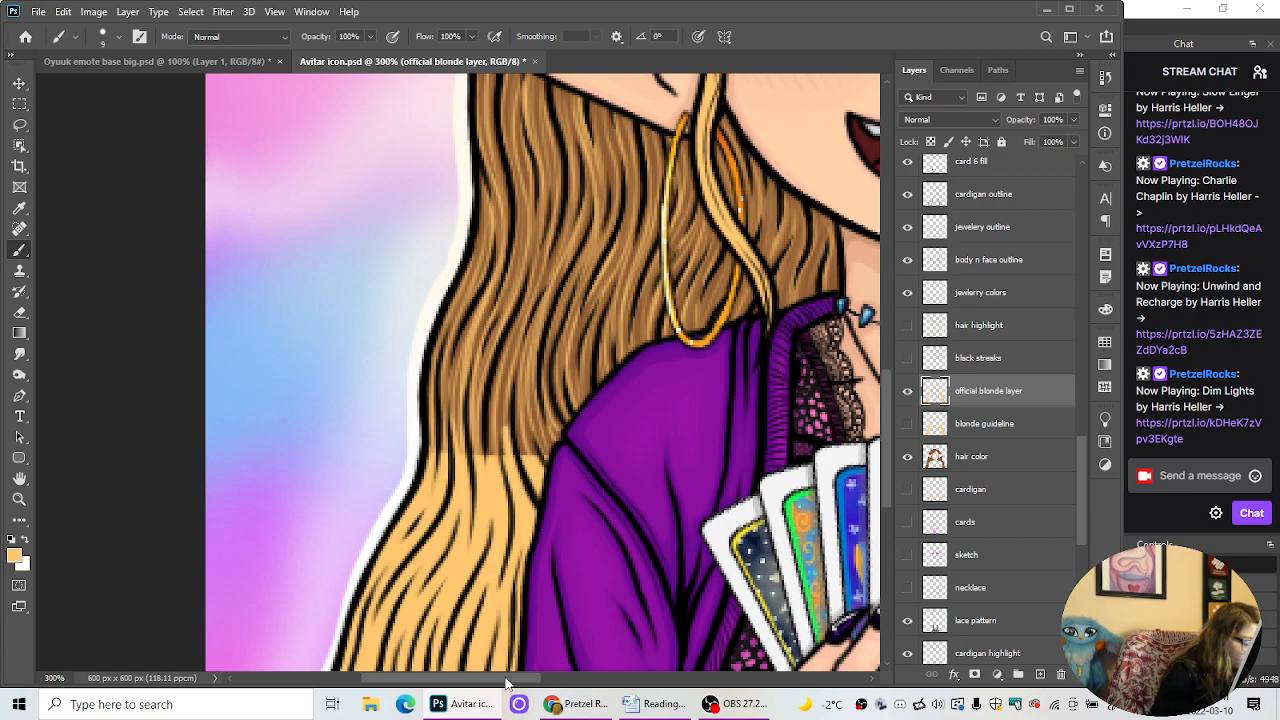
Step: Fill in the solid blonde along the brown boundary out to where the left lower hair meets the shoulder
left_click_drag(505, 683, 545, 680)
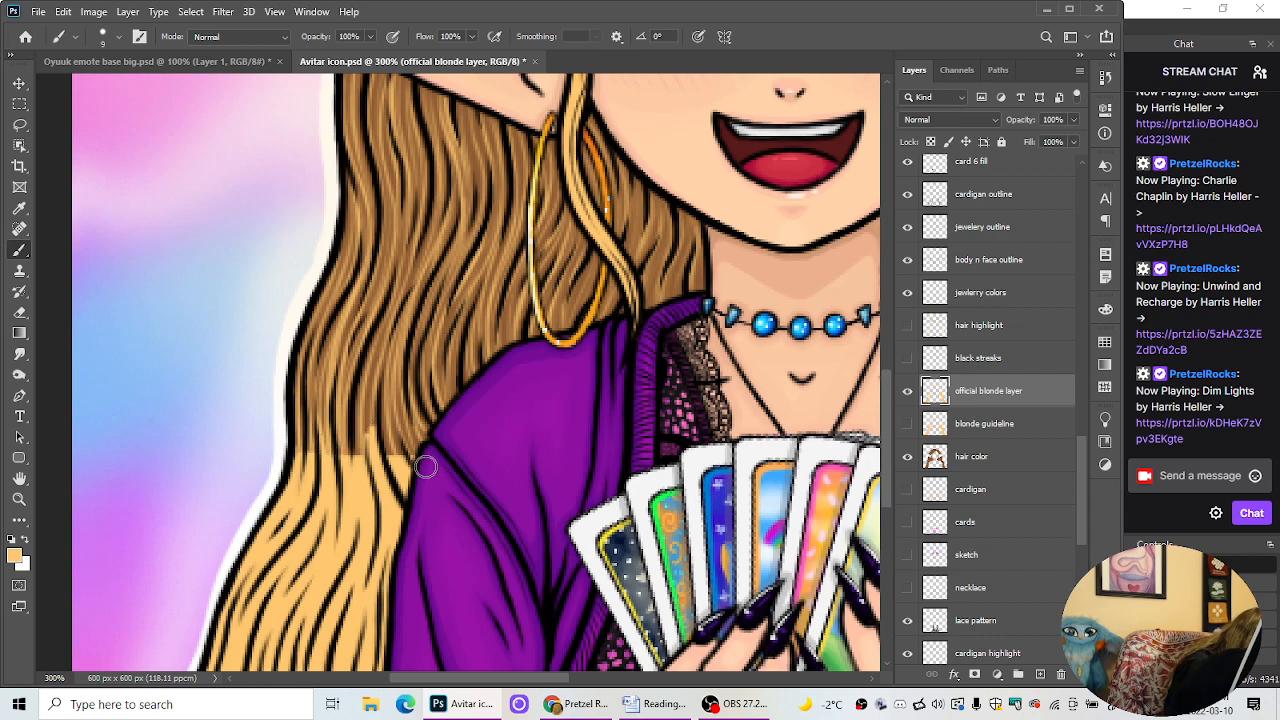
mouse_move(426, 466)
left_mouse_down()
mouse_move(332, 441)
mouse_move(417, 441)
mouse_move(301, 447)
mouse_move(316, 423)
mouse_move(328, 434)
mouse_move(312, 434)
mouse_move(432, 430)
mouse_move(322, 408)
mouse_move(503, 403)
left_mouse_up()
key("ctrl+minus")
key("ctrl+minus")
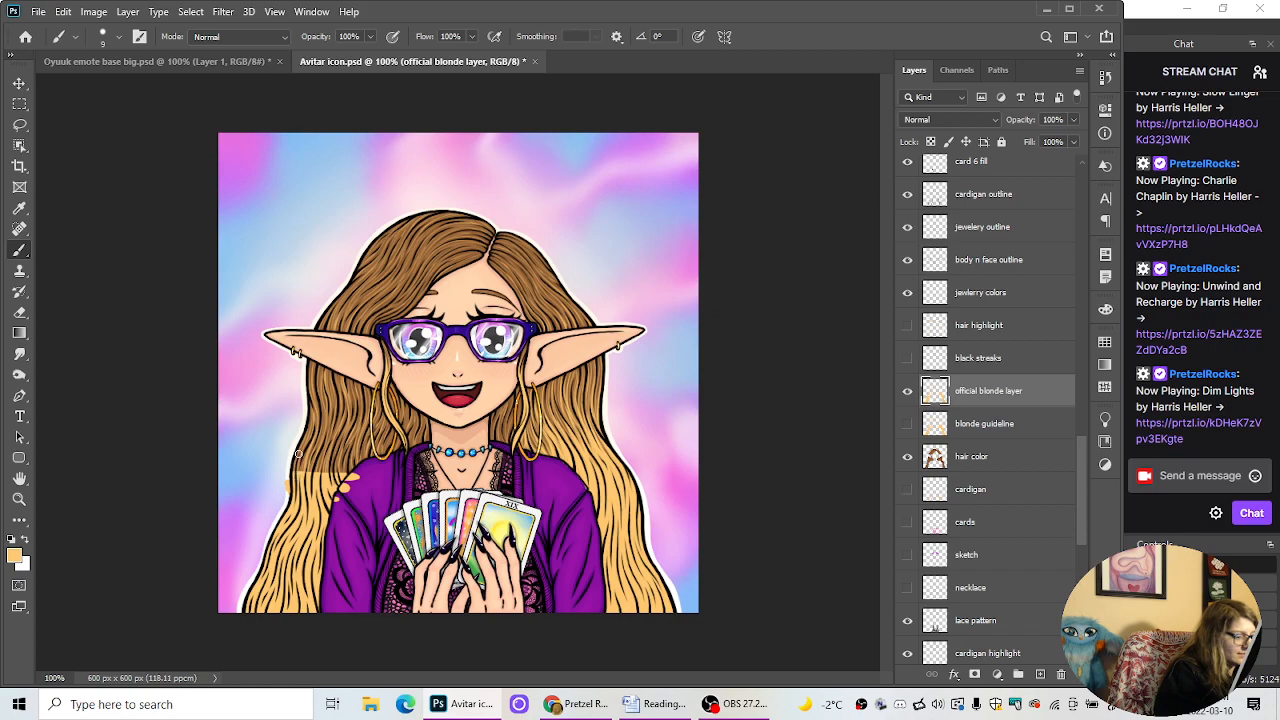
Step: Erase the blonde paint that spilled over the left shoulder and past the outer edge of the hair
key("ctrl+plus")
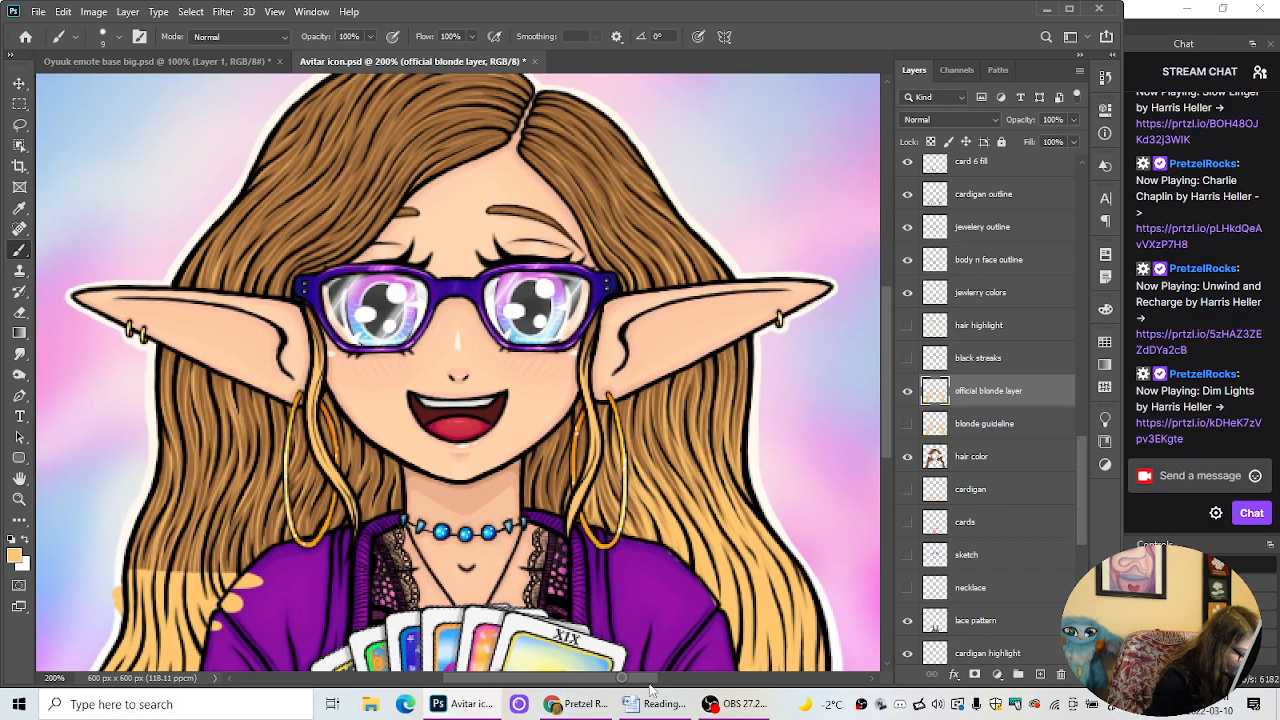
left_click_drag(645, 679, 673, 680)
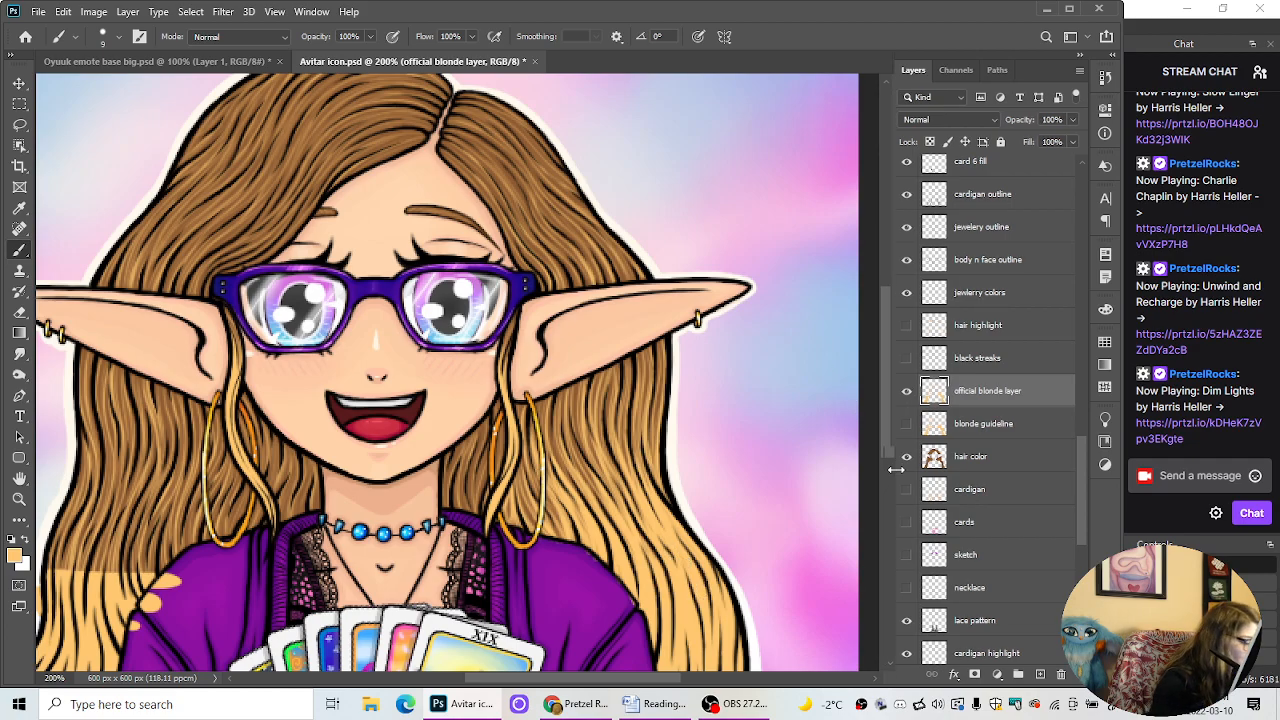
left_click_drag(888, 422, 895, 500)
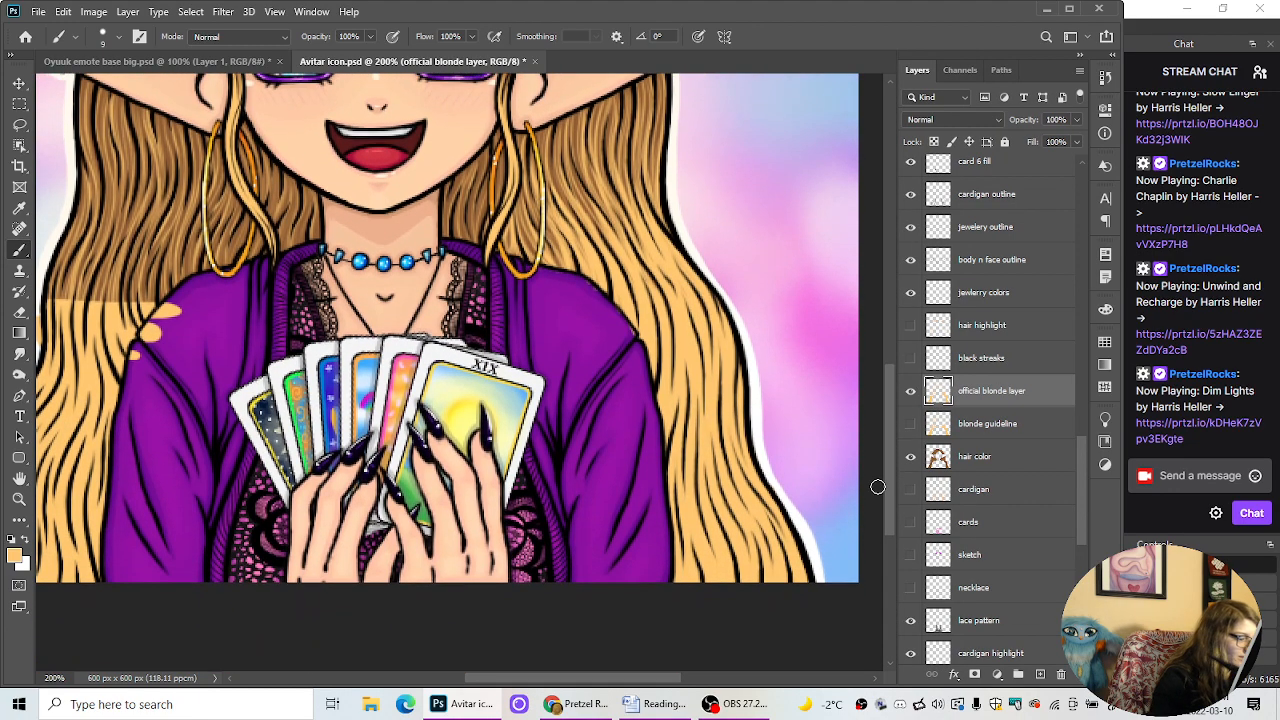
key("ctrl+plus")
left_click_drag(609, 681, 580, 671)
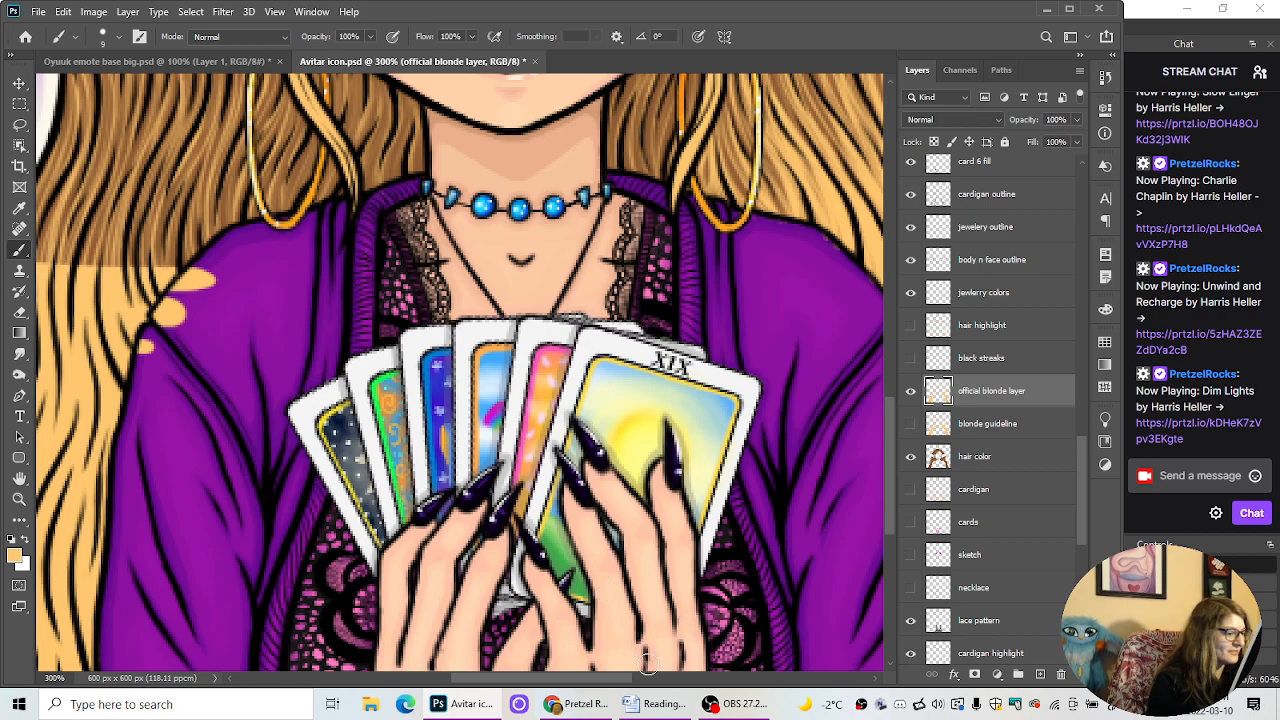
left_click_drag(615, 680, 519, 687)
left_click(19, 312)
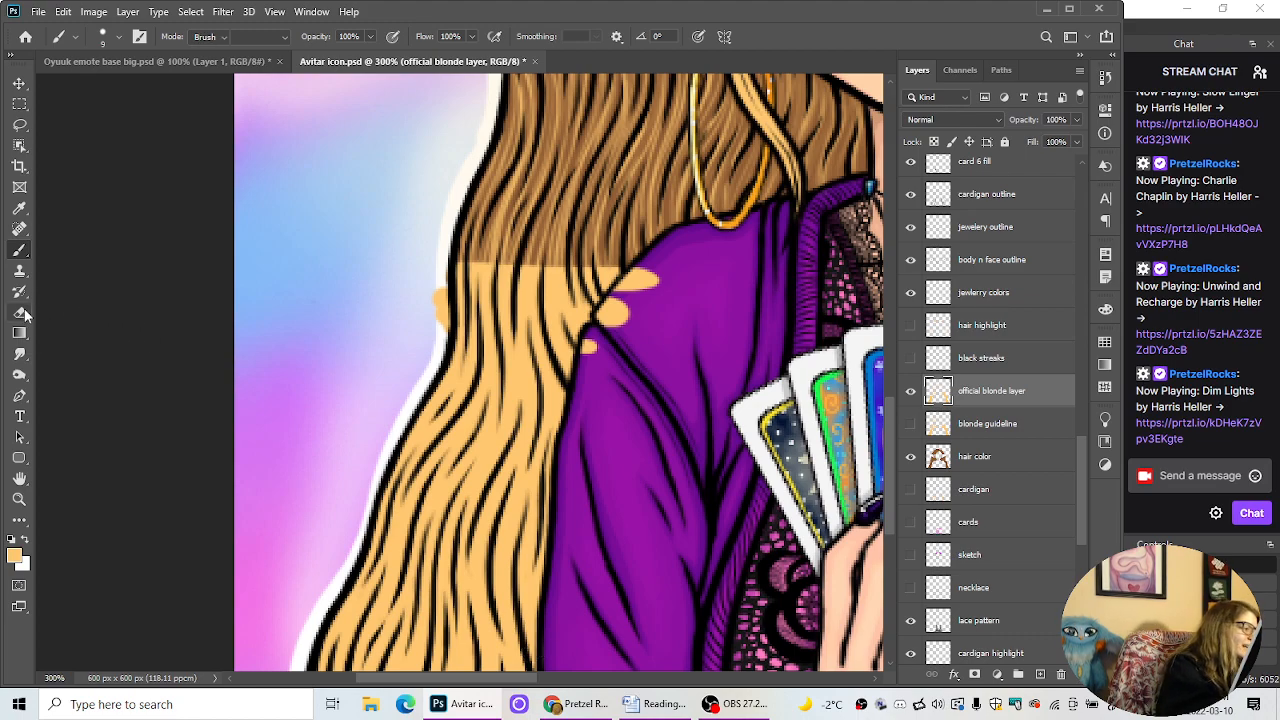
mouse_move(598, 341)
left_mouse_down()
mouse_move(613, 314)
mouse_move(617, 328)
mouse_move(612, 312)
mouse_move(601, 320)
mouse_move(660, 260)
left_mouse_up()
mouse_move(429, 306)
left_mouse_down()
mouse_move(434, 280)
mouse_move(440, 337)
mouse_move(440, 293)
left_mouse_up()
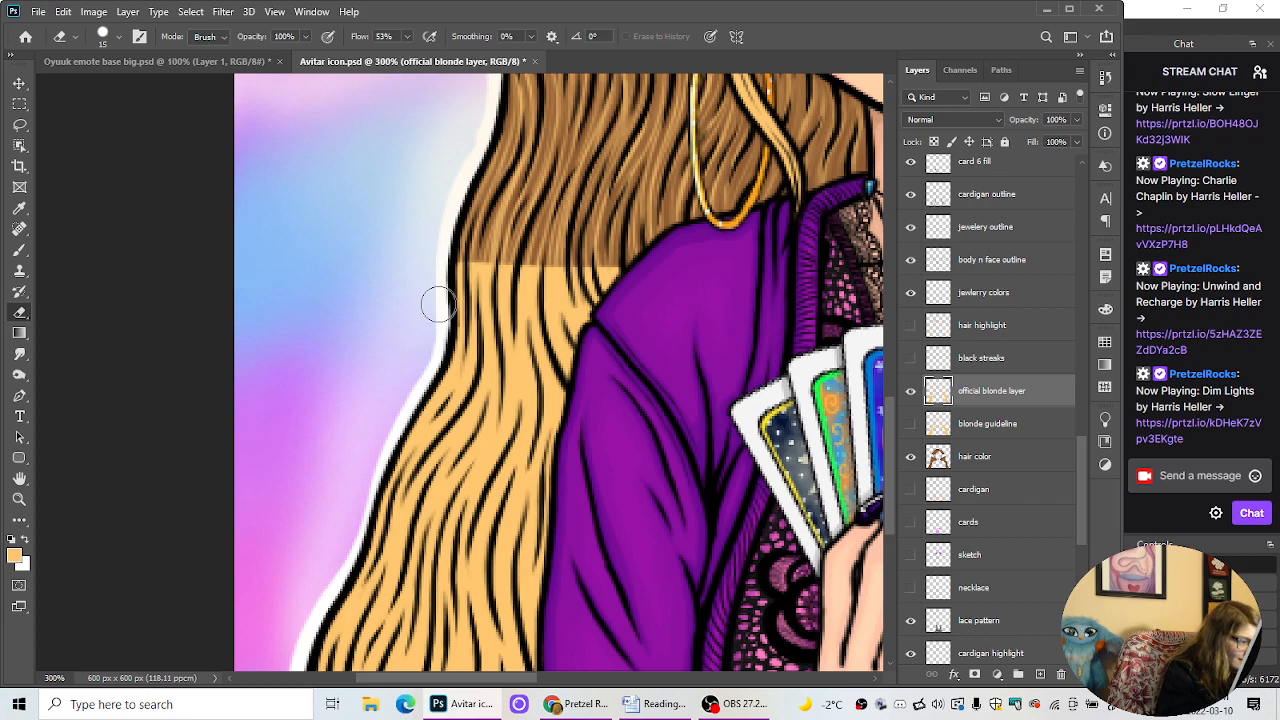
key("b")
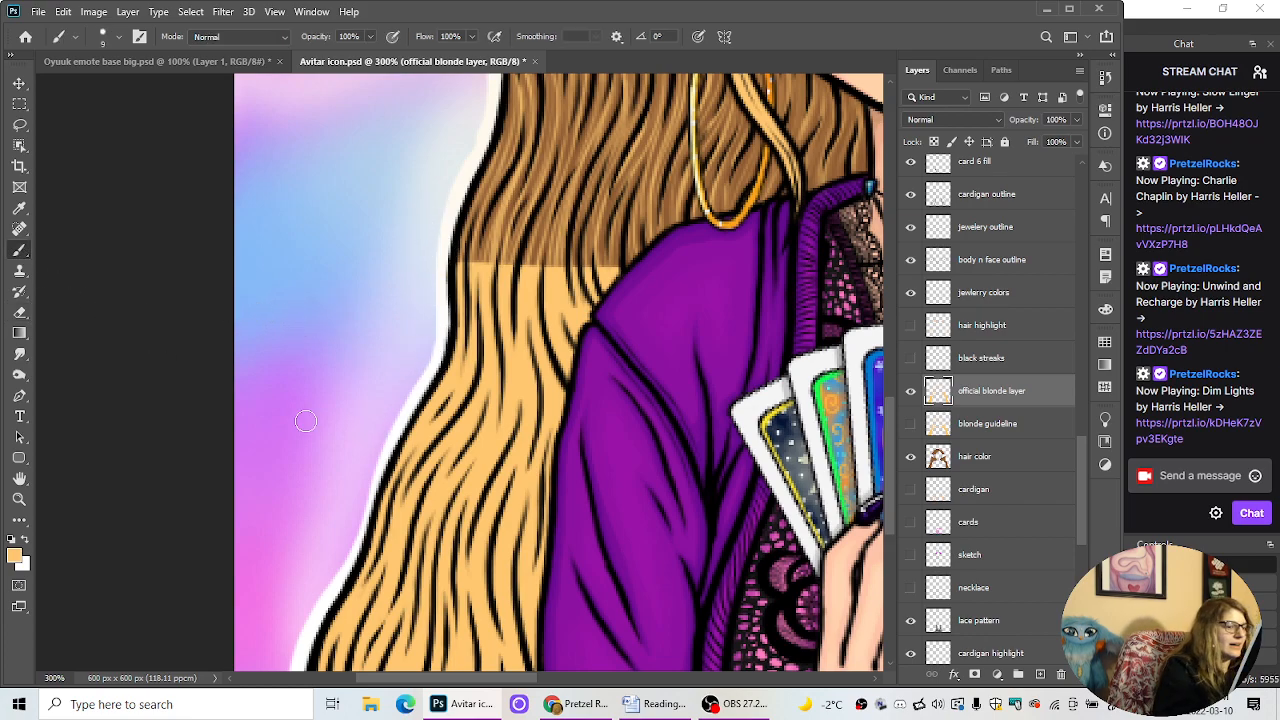
Step: Check the avatar for stray blonde and erase the spill on the right shoulder of the cardigan
key("ctrl+minus")
key("ctrl+minus")
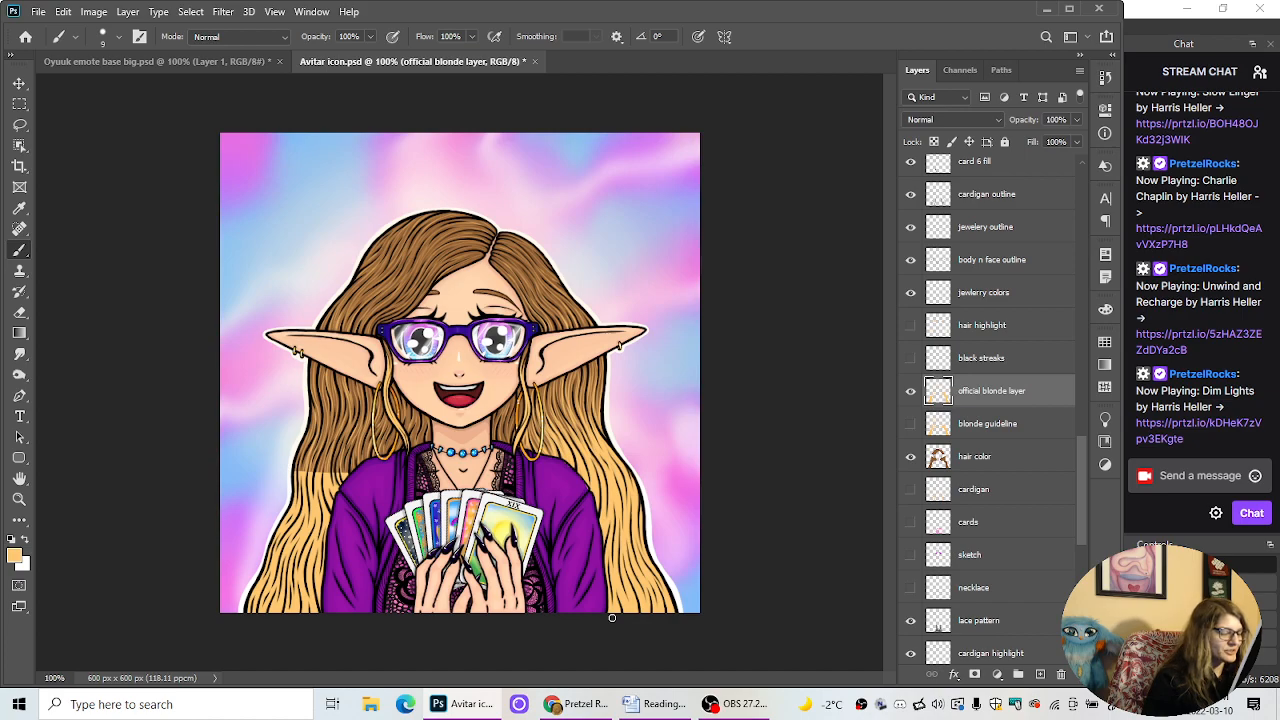
key("ctrl+plus")
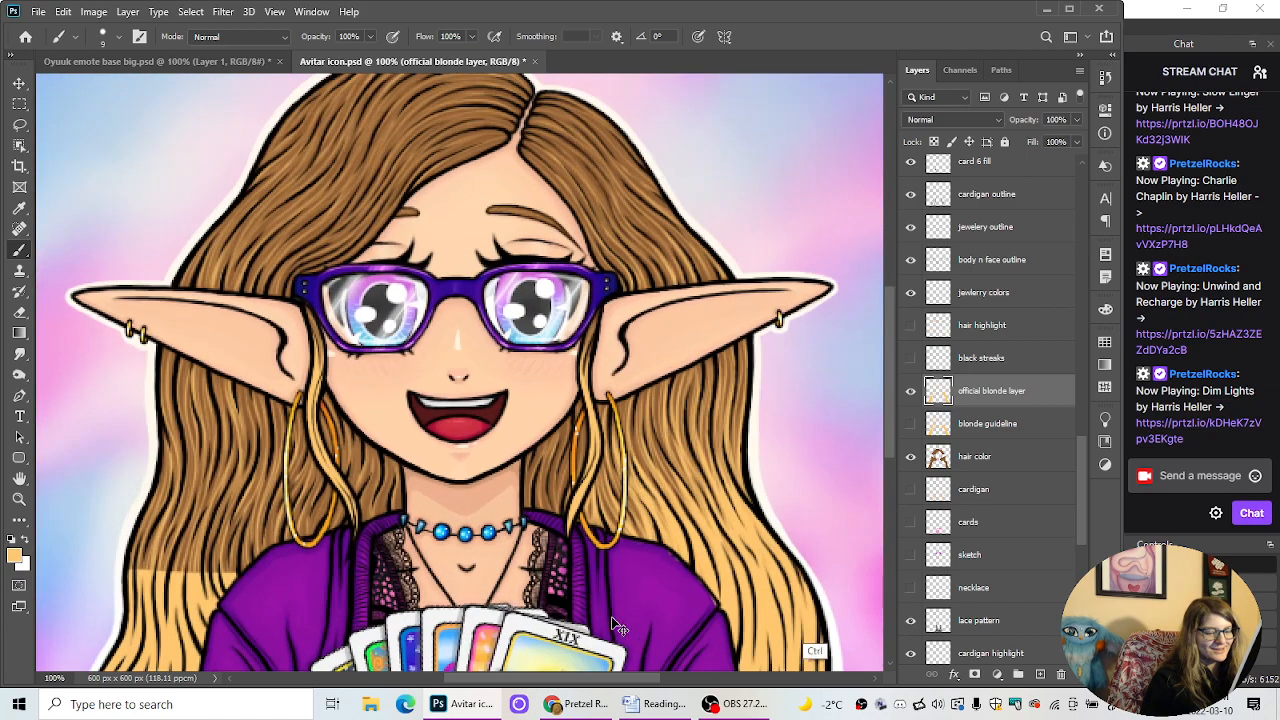
scroll(1076, 492, "up", 5)
scroll(1088, 473, "down", 4)
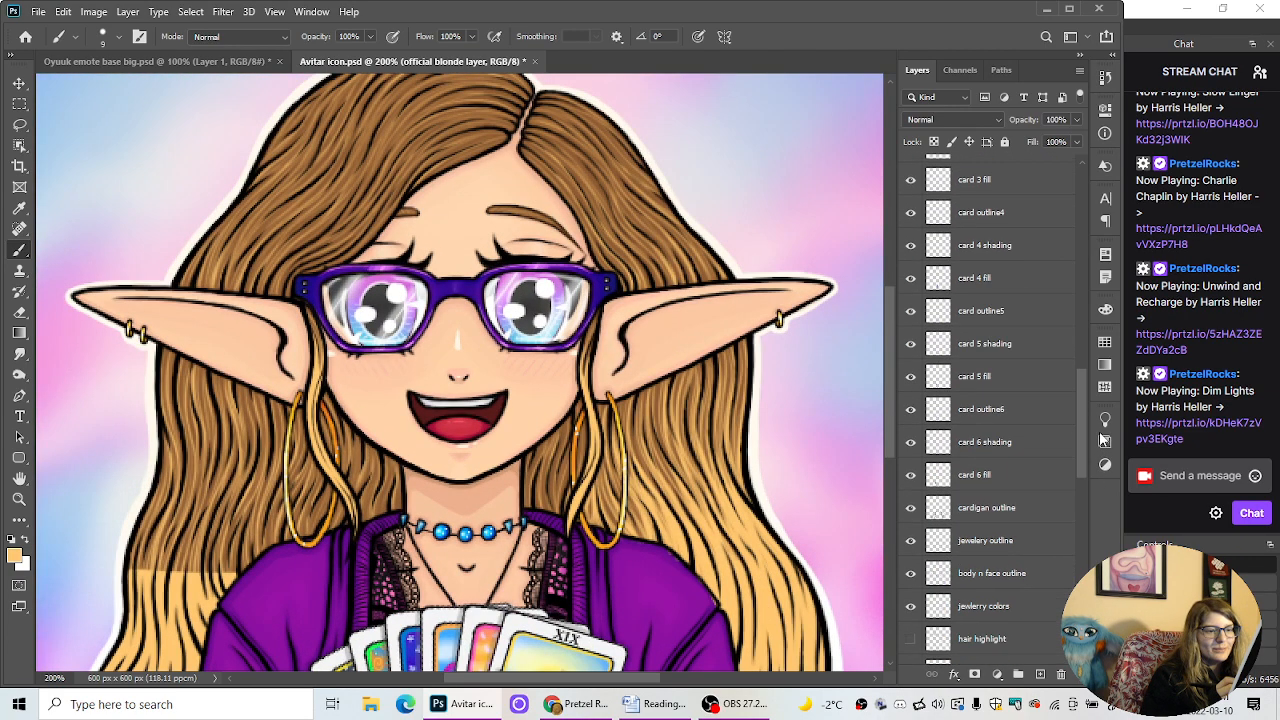
scroll(1088, 473, "down", 7)
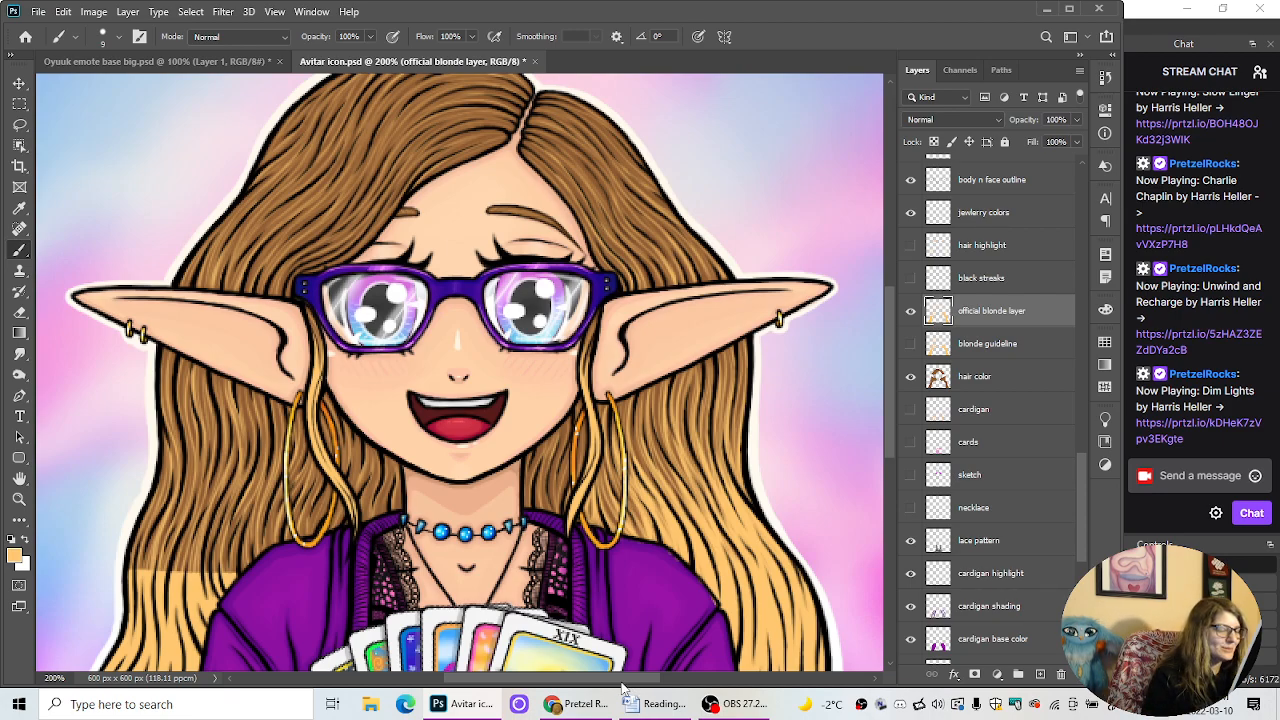
mouse_move(630, 683)
left_mouse_down()
mouse_move(566, 688)
mouse_move(606, 690)
left_mouse_up()
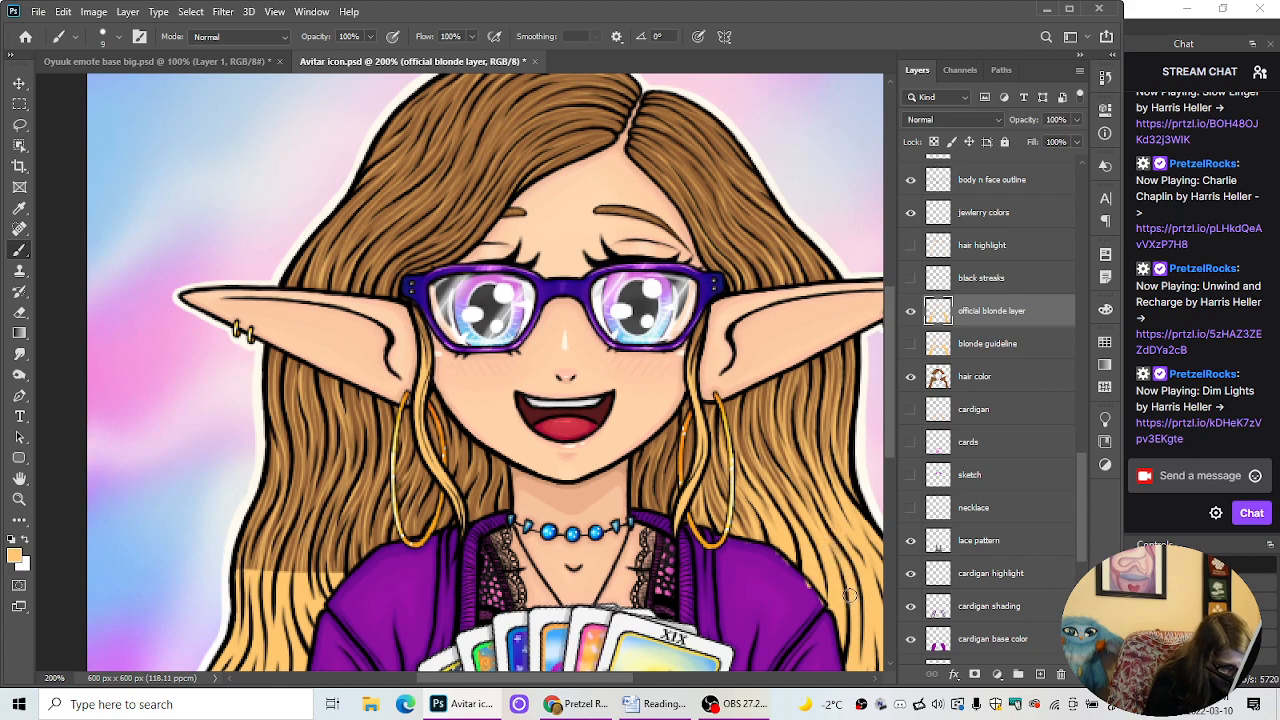
scroll(676, 656, "right", 5)
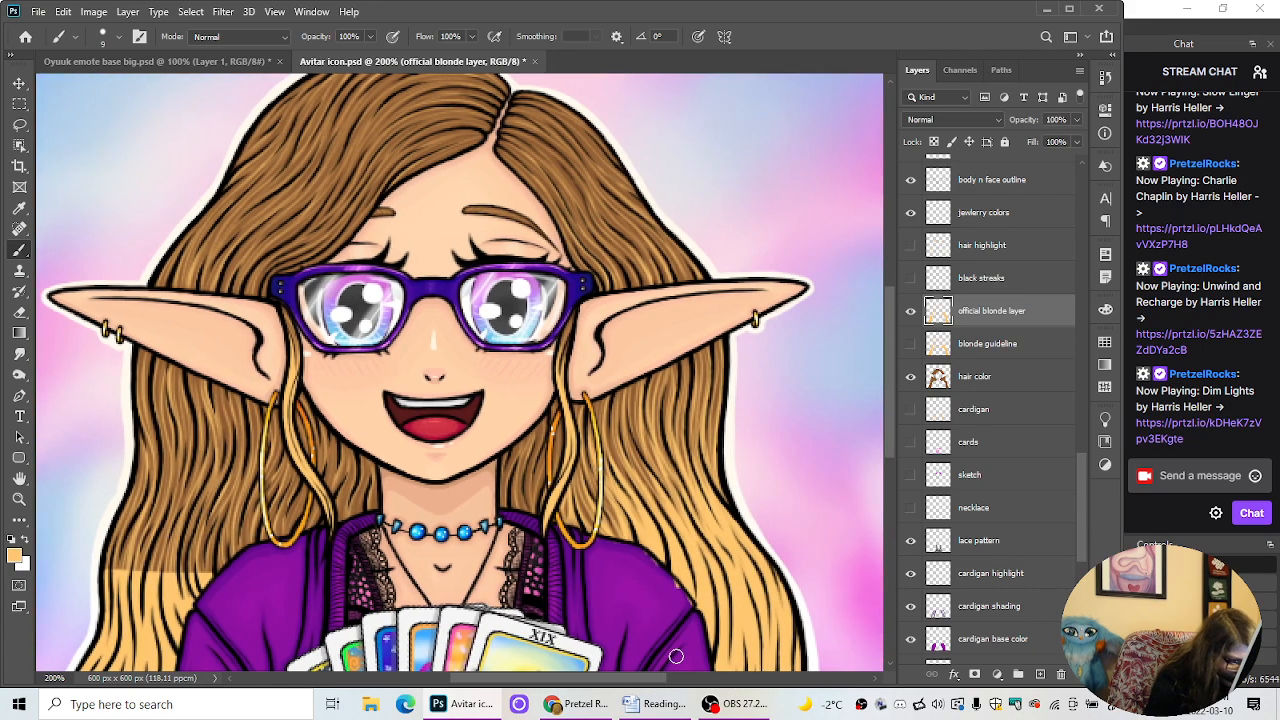
scroll(893, 428, "down", 3)
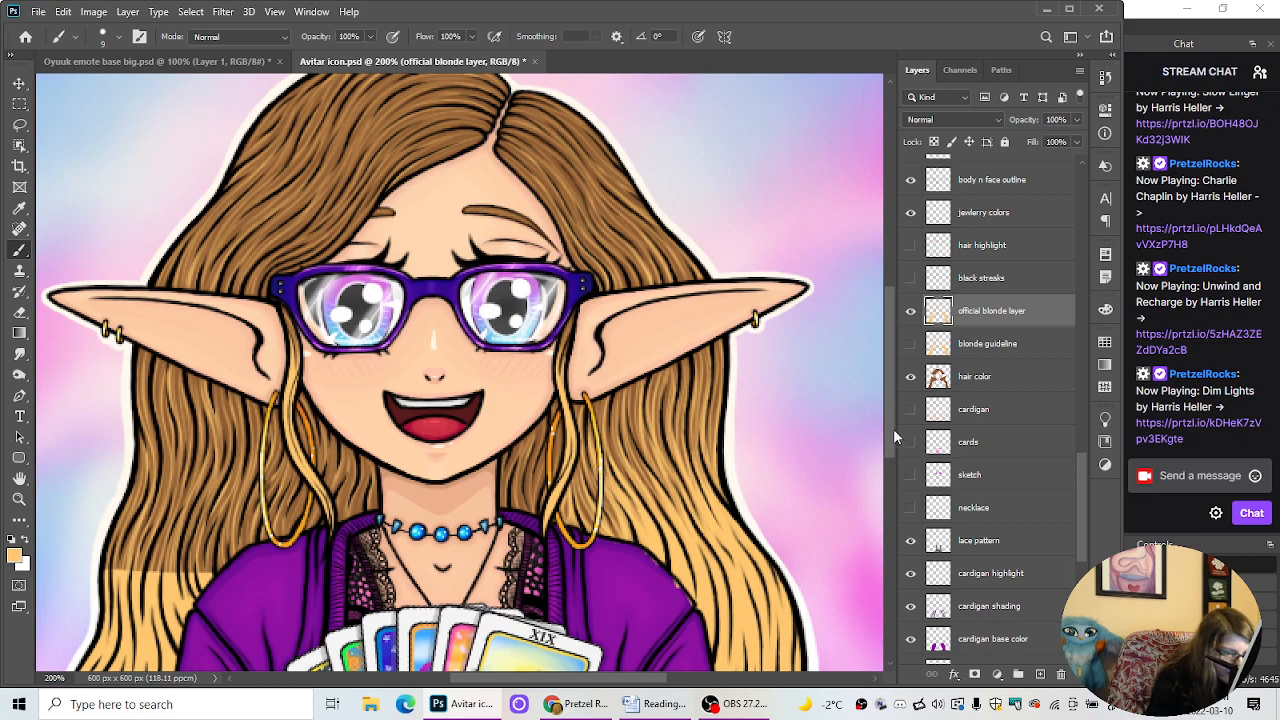
key("ctrl+plus")
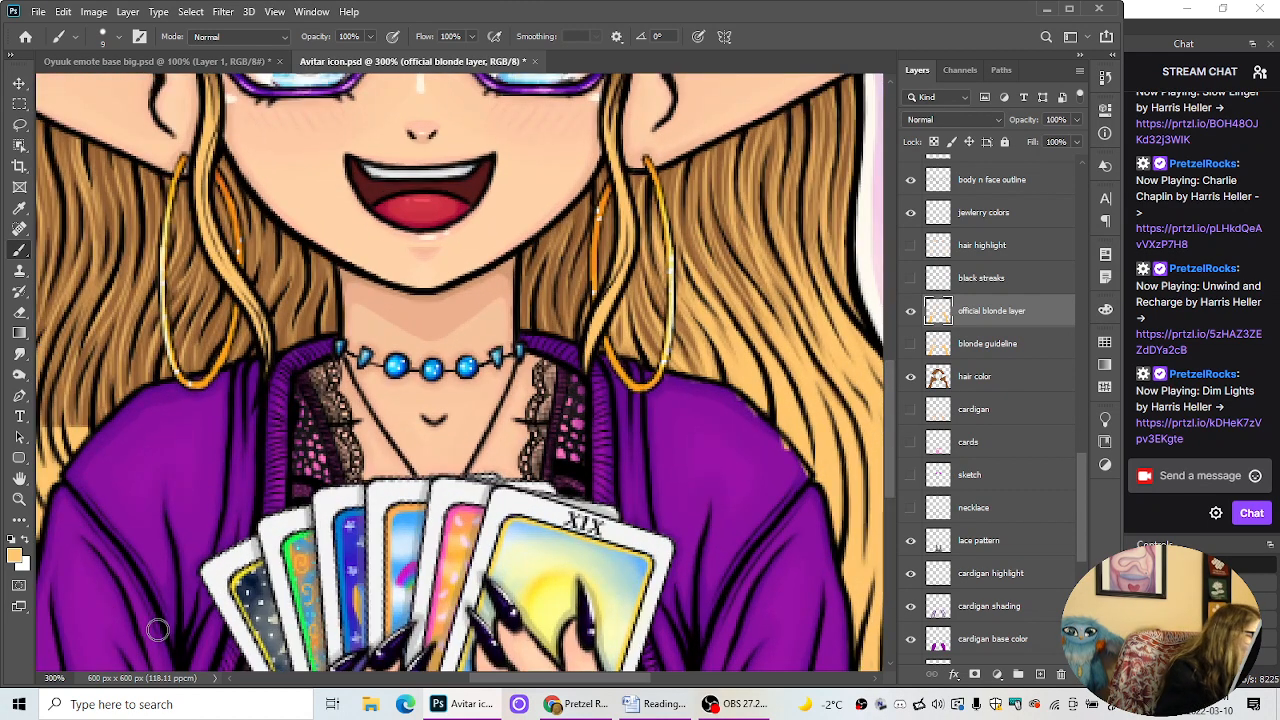
left_click(20, 314)
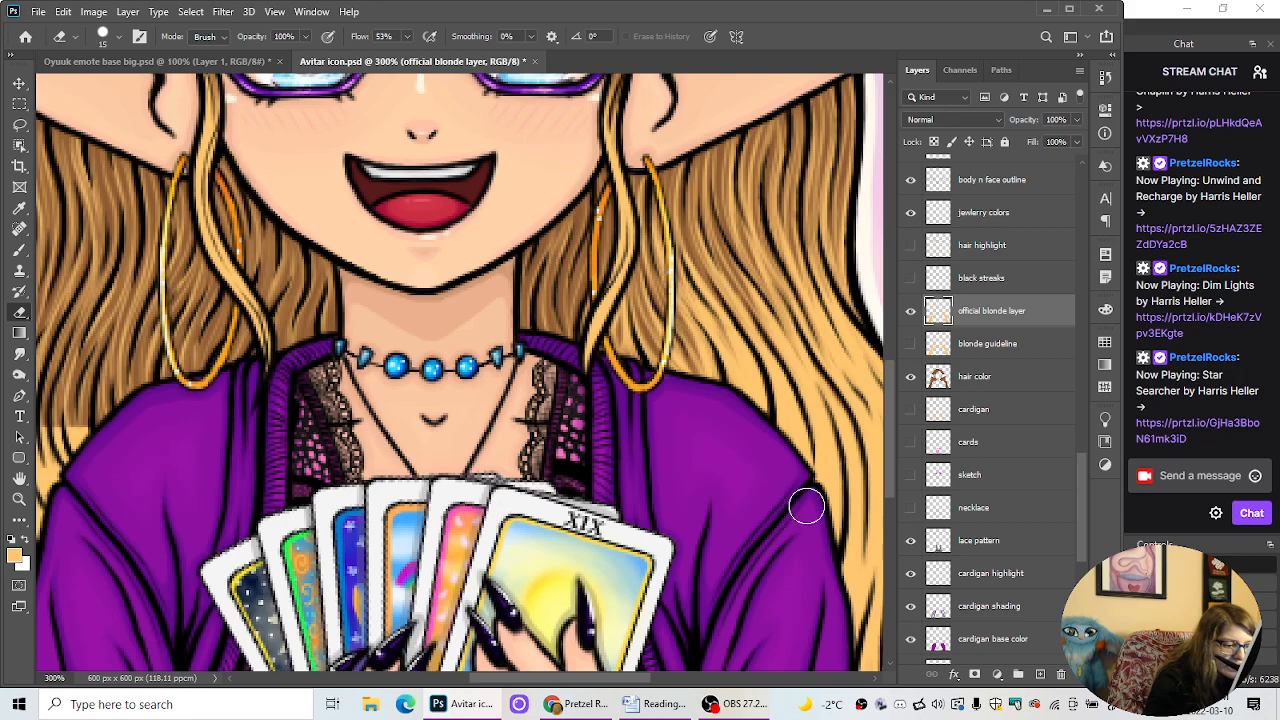
Step: Save the artwork on the computer as Avitar icon.psd in Digital art, replacing the existing file with Maximize Compatibility on
key("ctrl+minus")
key("ctrl+minus")
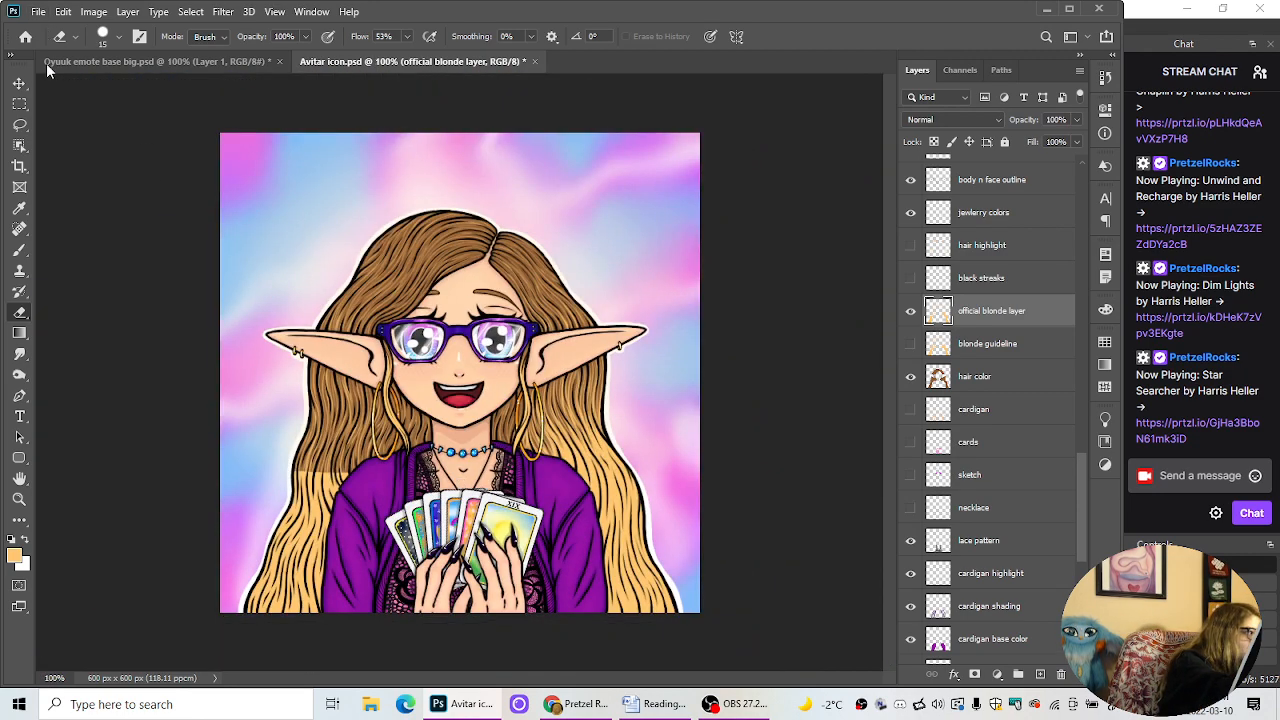
left_click(38, 11)
left_click(379, 180)
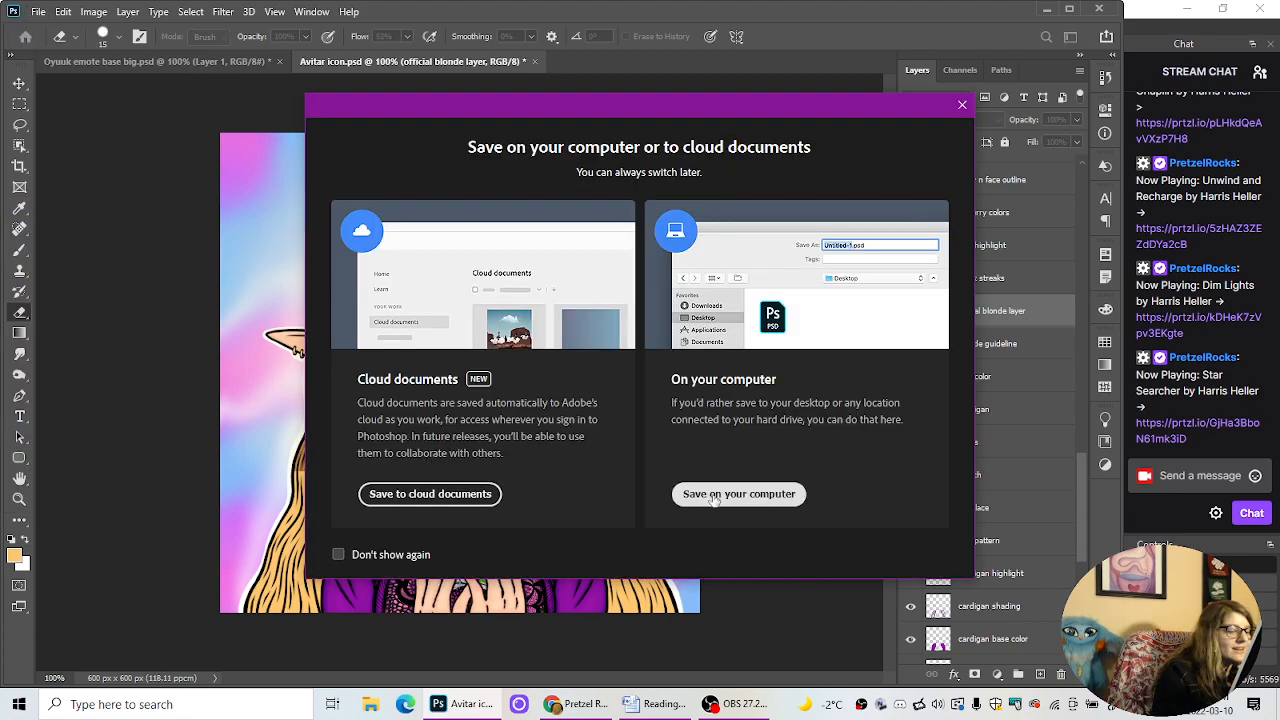
left_click(712, 494)
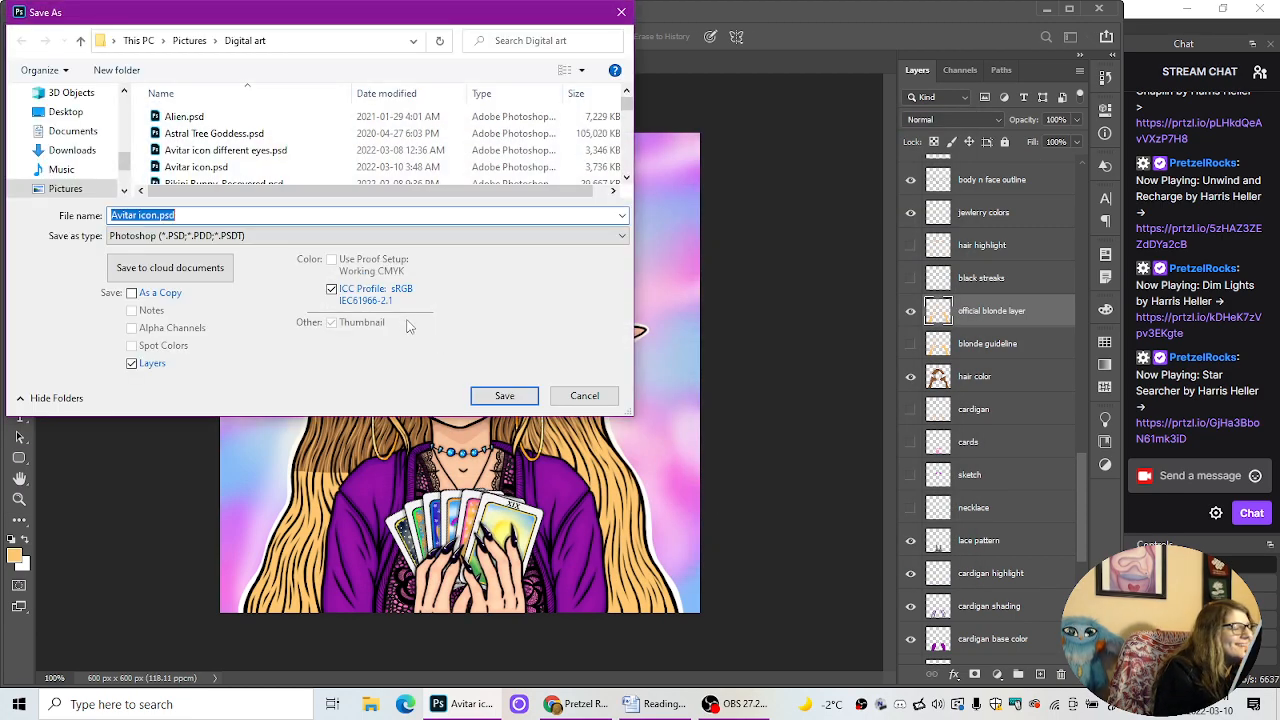
left_click(493, 400)
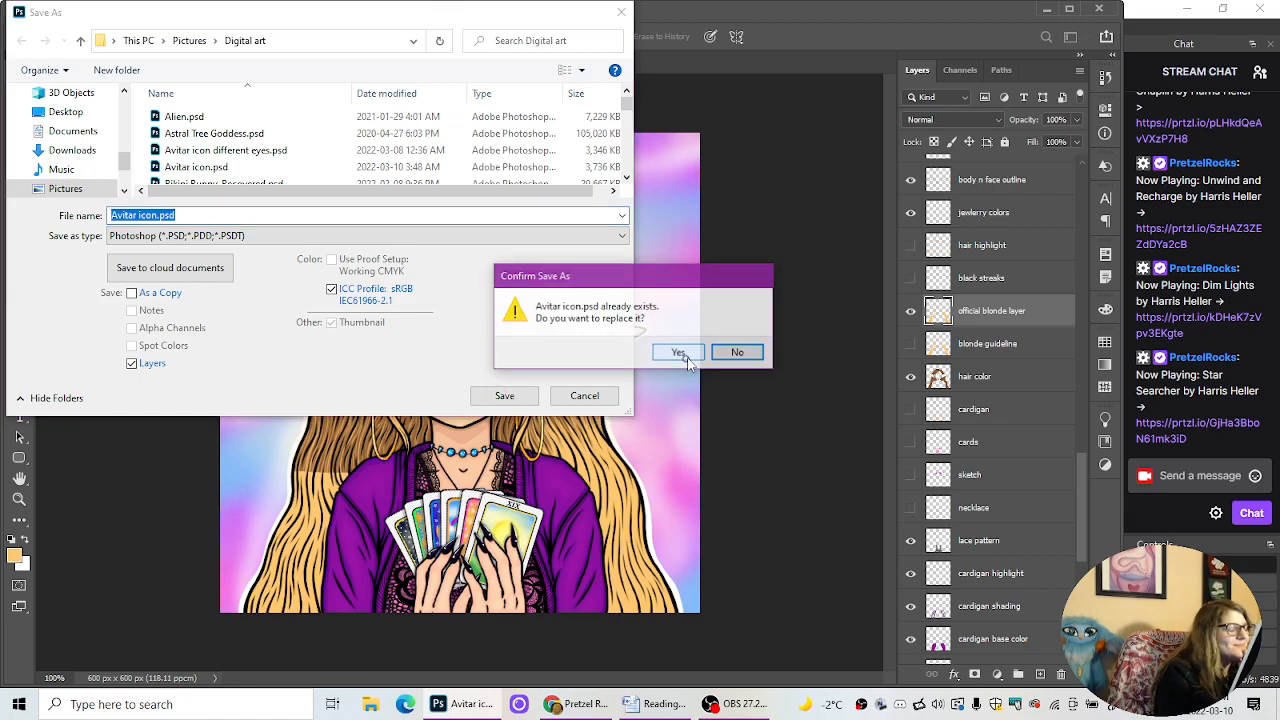
left_click(684, 355)
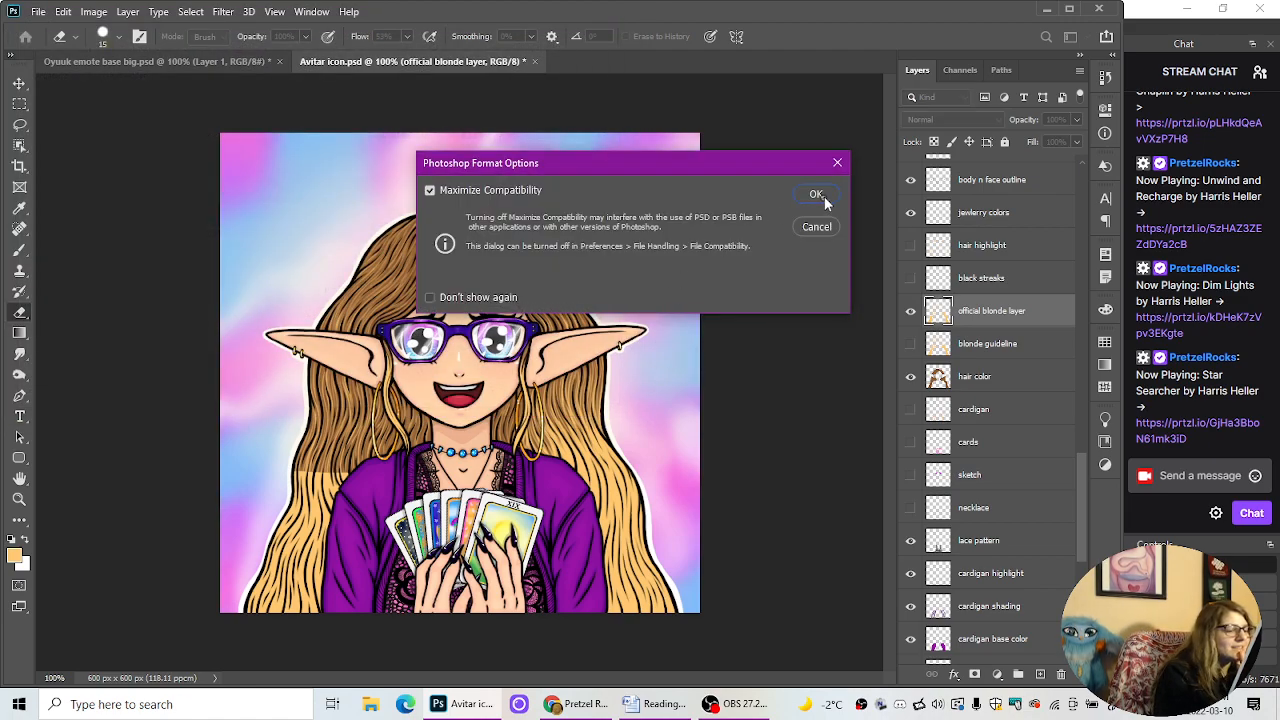
left_click(822, 196)
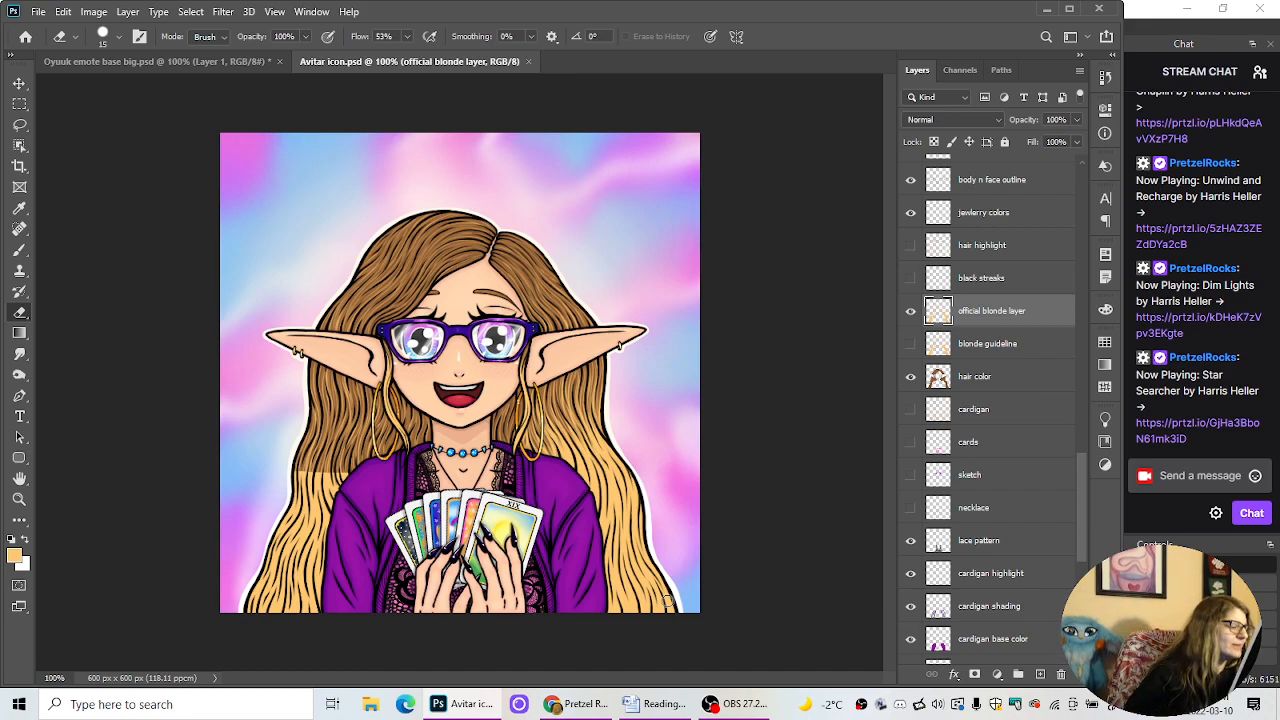
Step: Paint long blonde strands from the solid blonde beside the left shoulder up into the brown hair toward the hoop earring
key("ctrl+plus")
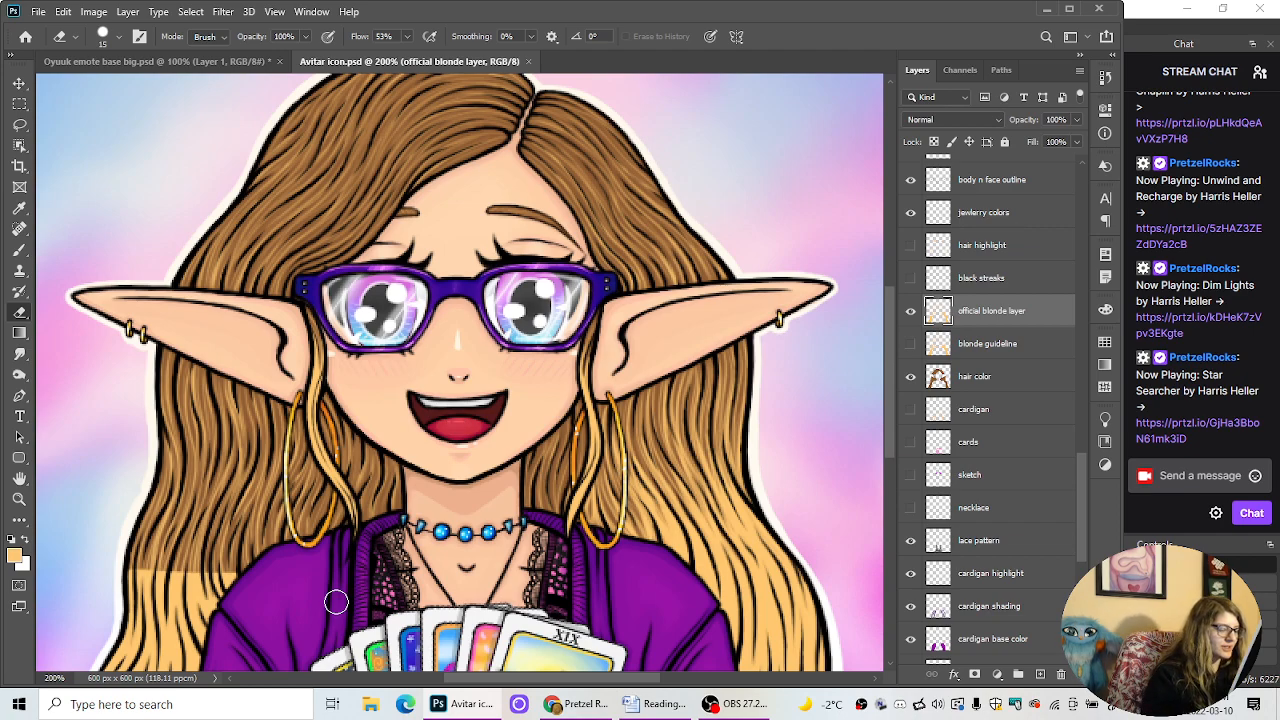
left_click_drag(625, 683, 588, 683)
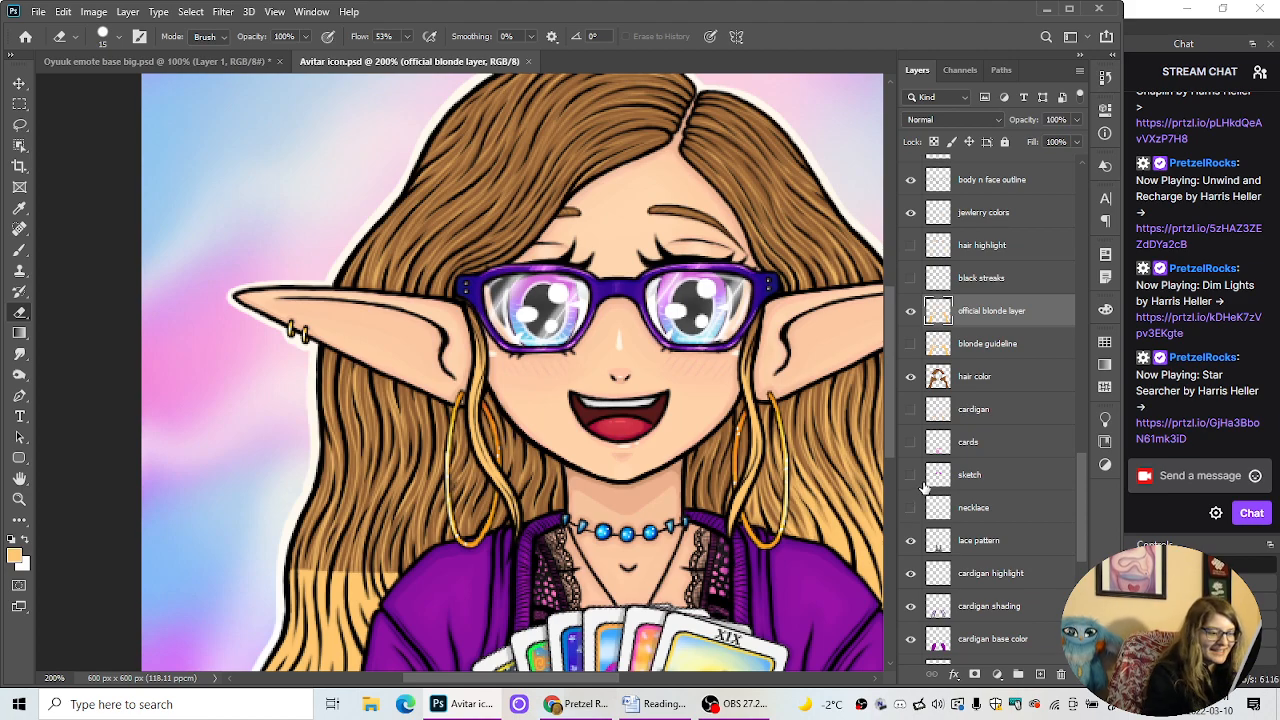
scroll(891, 444, "down", 3)
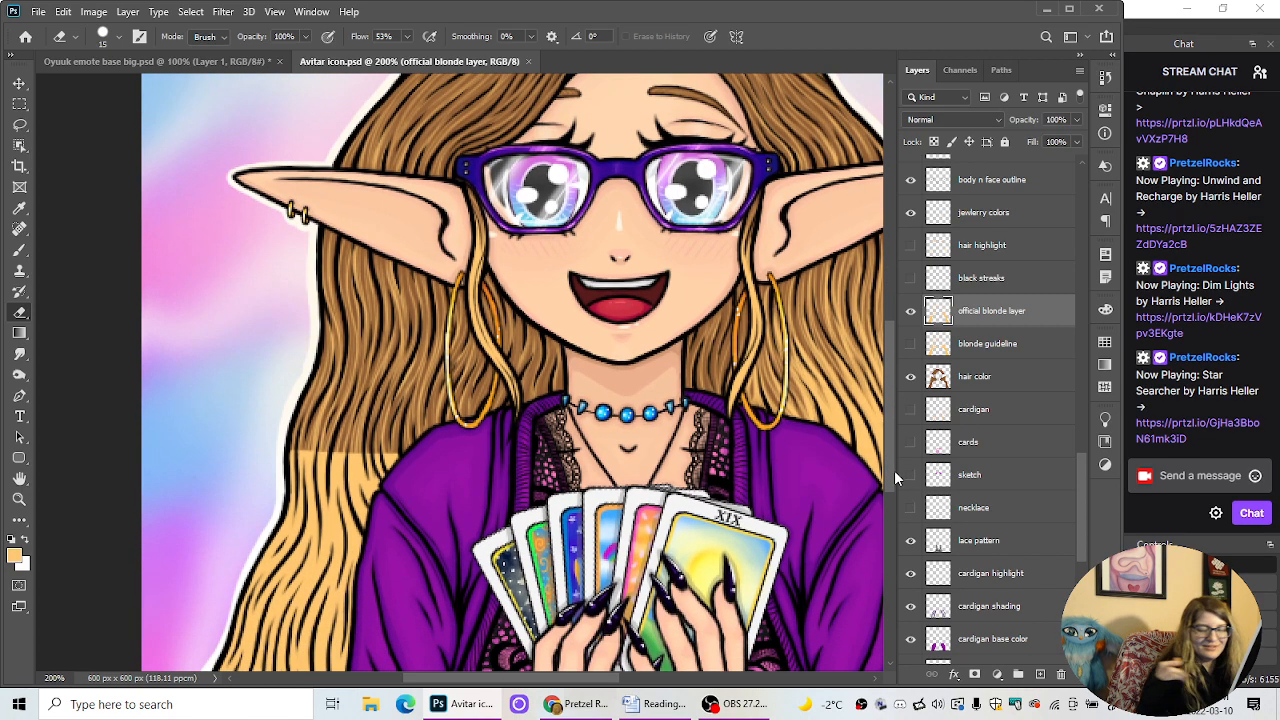
key("ctrl+plus")
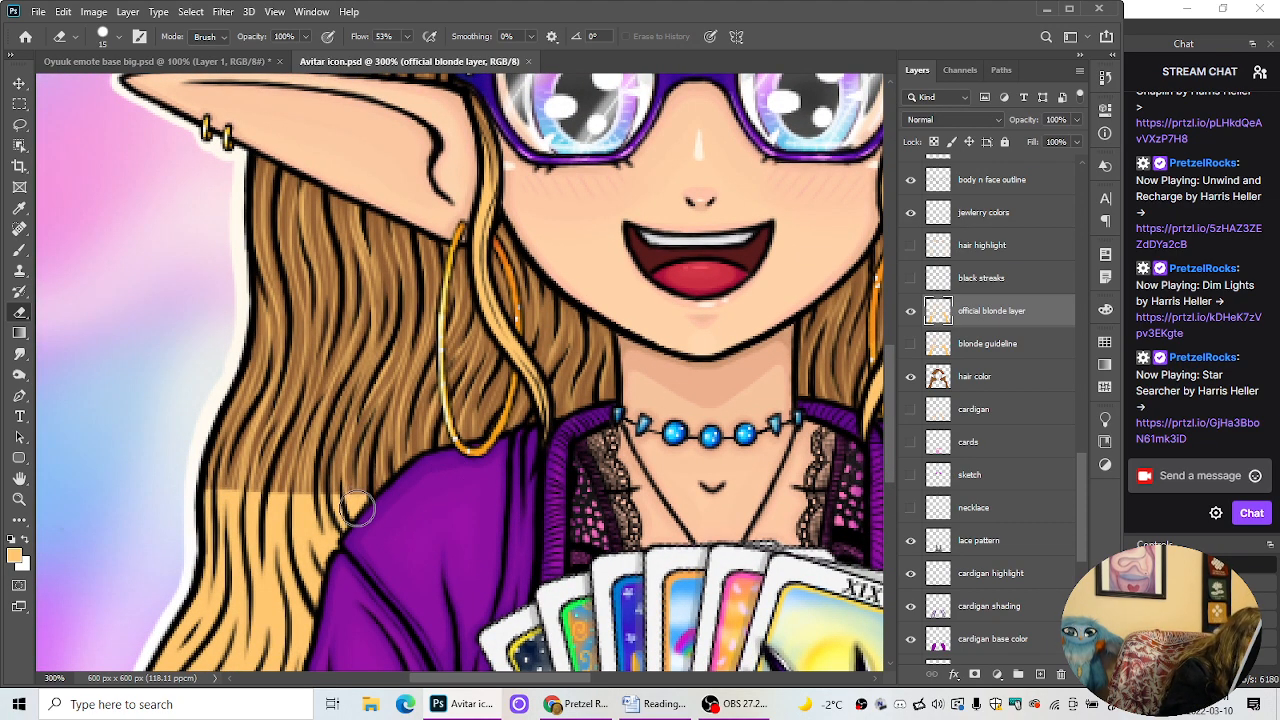
left_click_drag(358, 462, 352, 515)
left_click(19, 249)
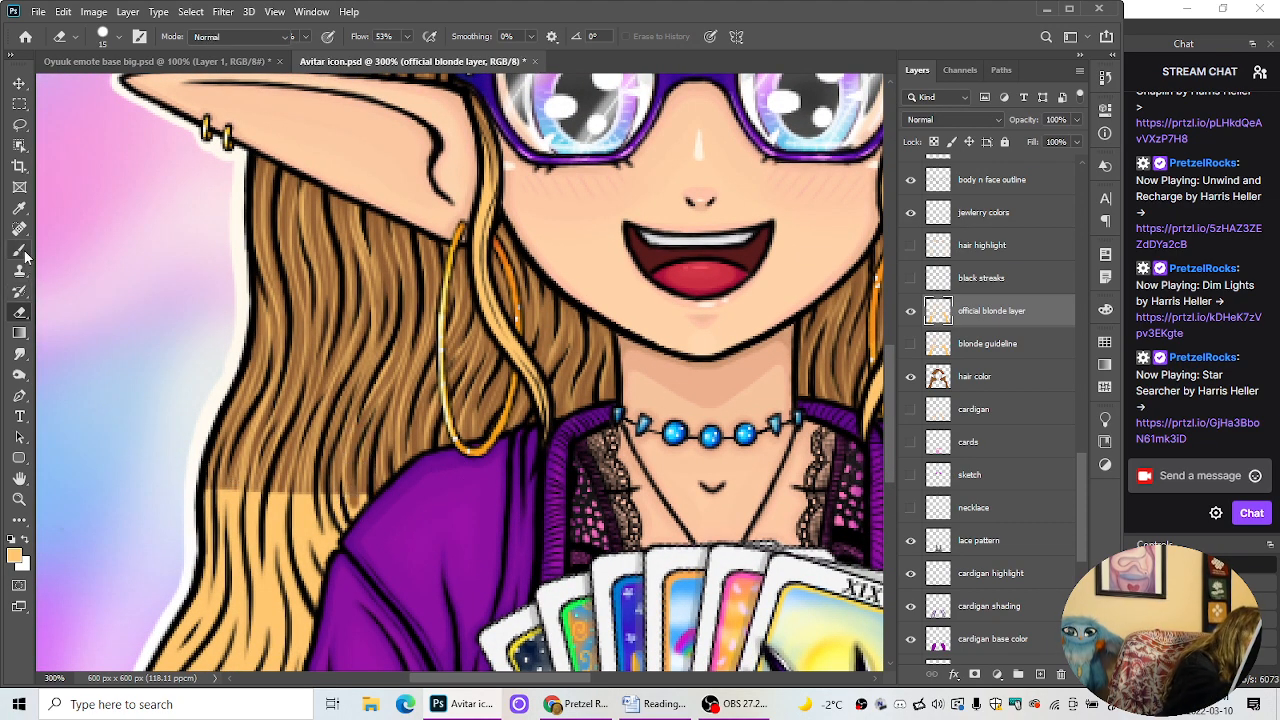
mouse_move(357, 515)
left_mouse_down()
mouse_move(350, 480)
mouse_move(366, 420)
left_mouse_up()
mouse_move(350, 475)
left_mouse_down()
mouse_move(368, 411)
mouse_move(410, 353)
left_mouse_up()
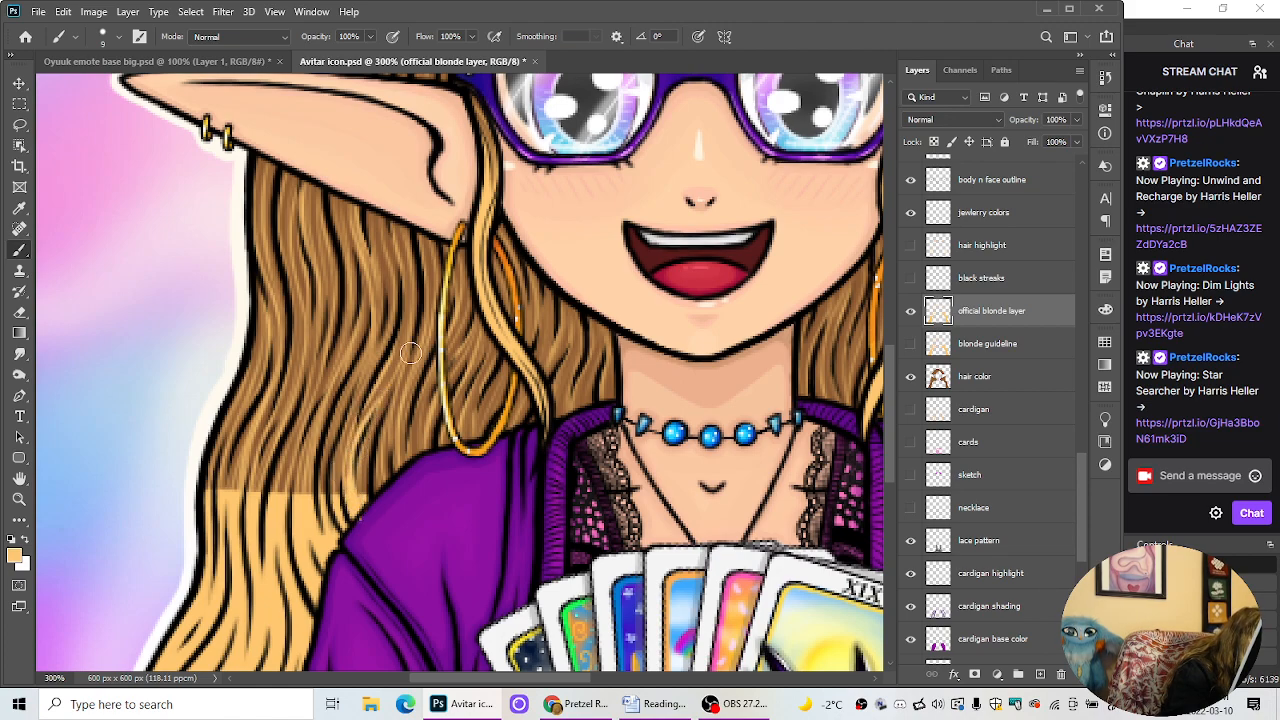
left_click_drag(367, 427, 418, 288)
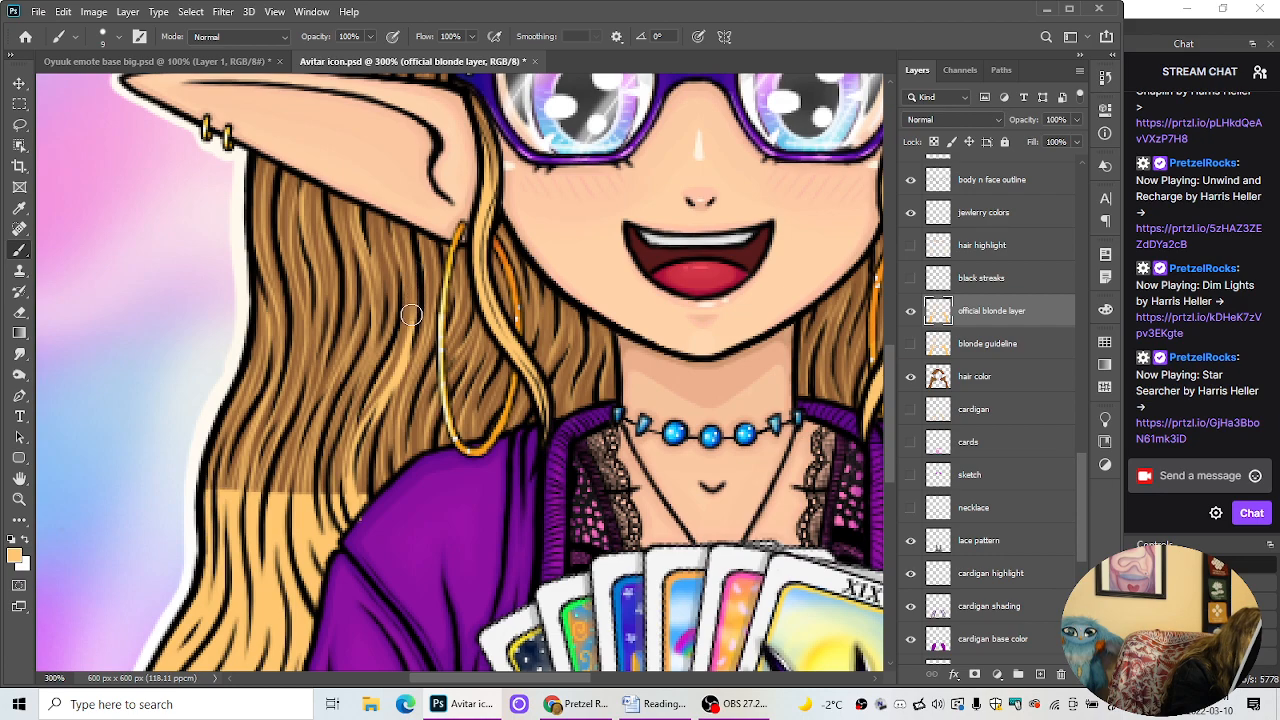
left_click_drag(362, 542, 380, 411)
mouse_move(371, 512)
left_mouse_down()
mouse_move(358, 462)
mouse_move(397, 593)
mouse_move(413, 531)
mouse_move(460, 580)
left_mouse_up()
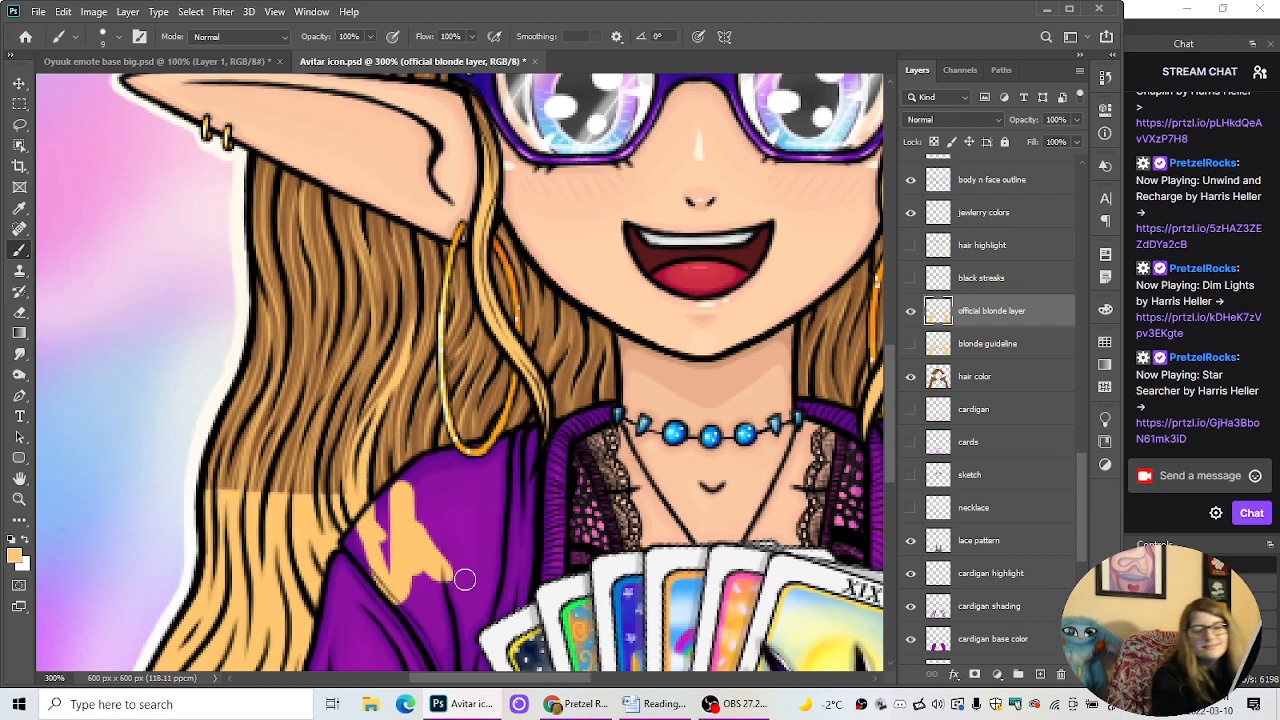
key("ctrl+z")
key("ctrl+z")
key("ctrl+z")
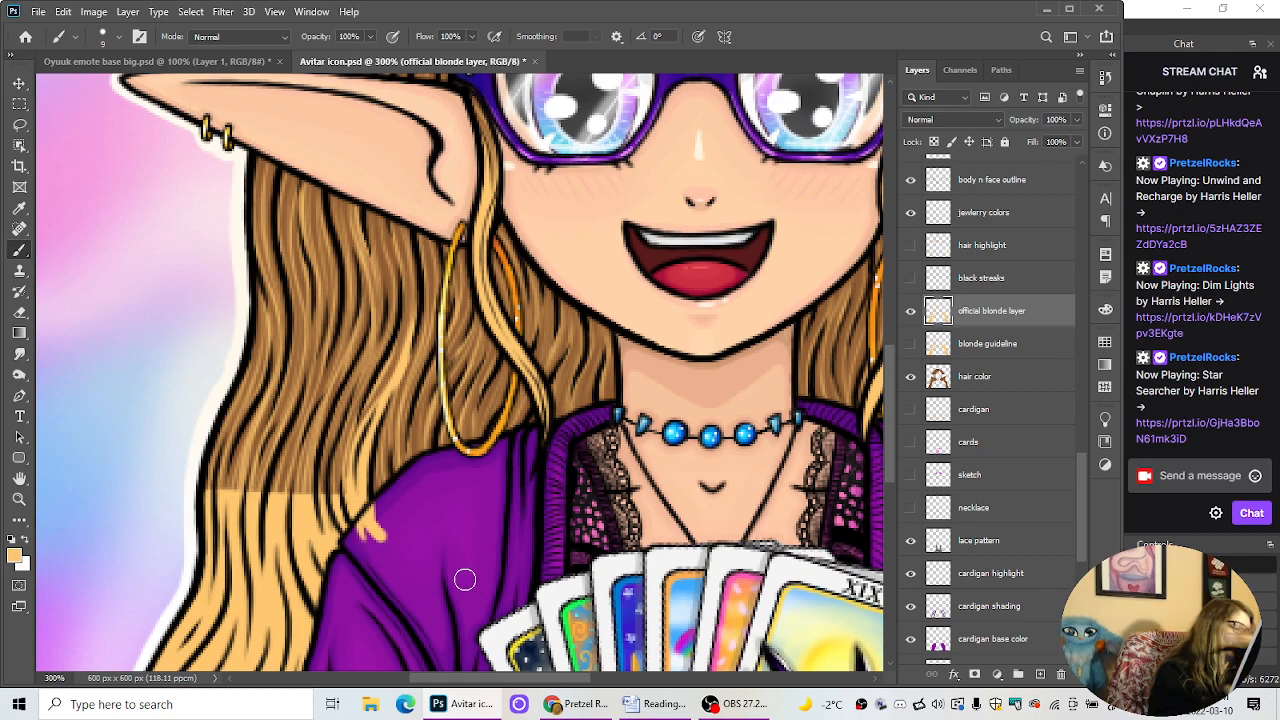
Step: Erase the stray blonde from the left shoulder and add more blonde strands in the brown hair just above it
key("e")
left_click_drag(394, 523, 376, 523)
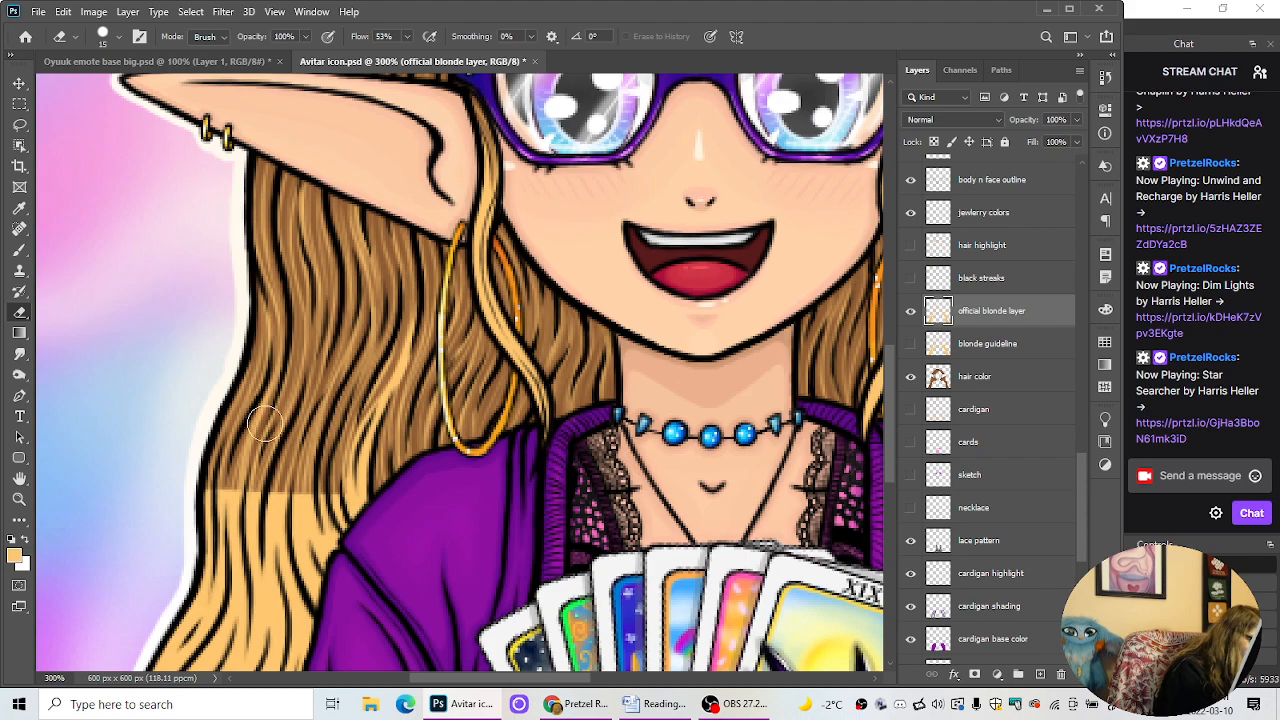
left_click(19, 252)
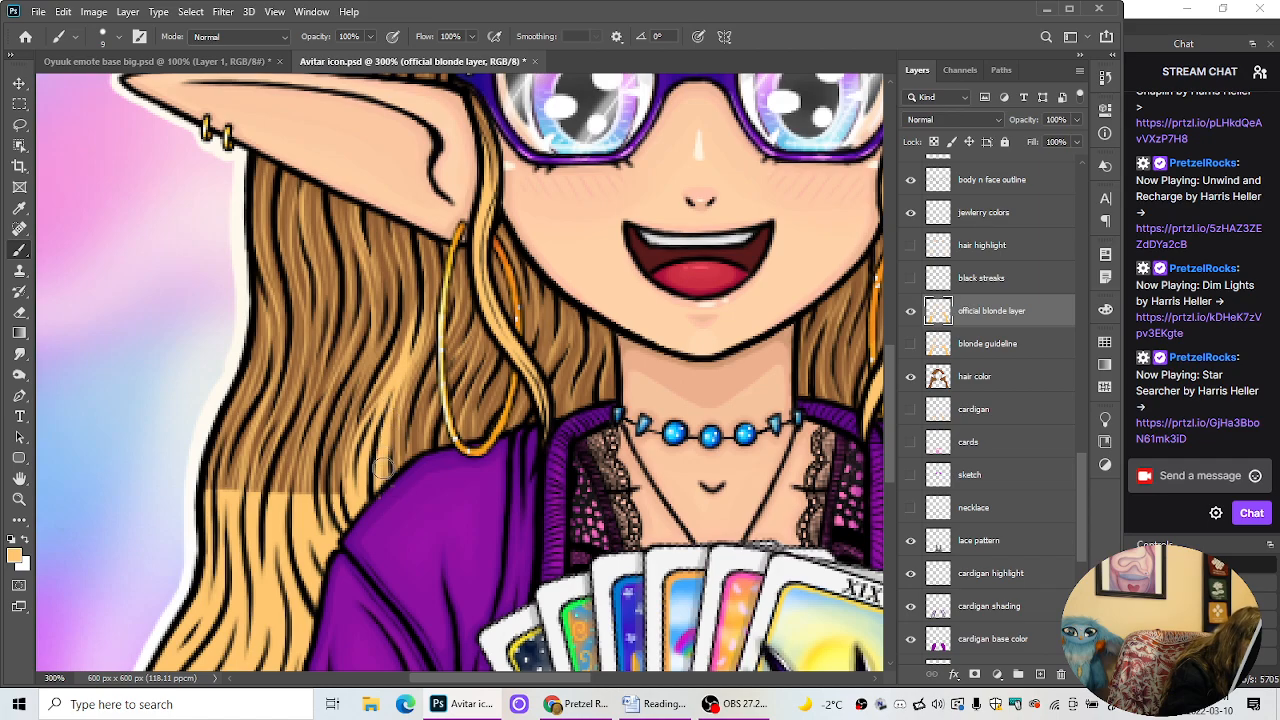
Step: Add short blonde strands to the brown hair just above the left shoulder, beside the hoop earring
left_click_drag(384, 468, 396, 510)
key("ctrl+minus")
key("ctrl+minus")
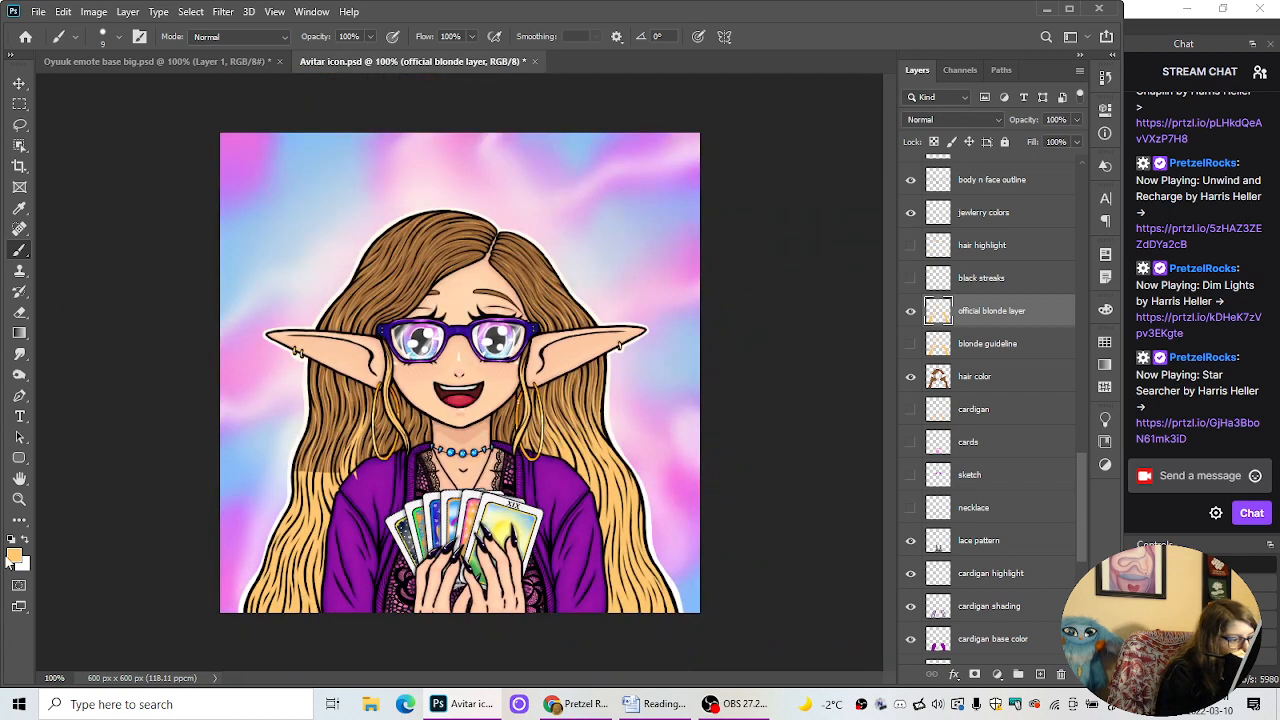
key("ctrl+plus")
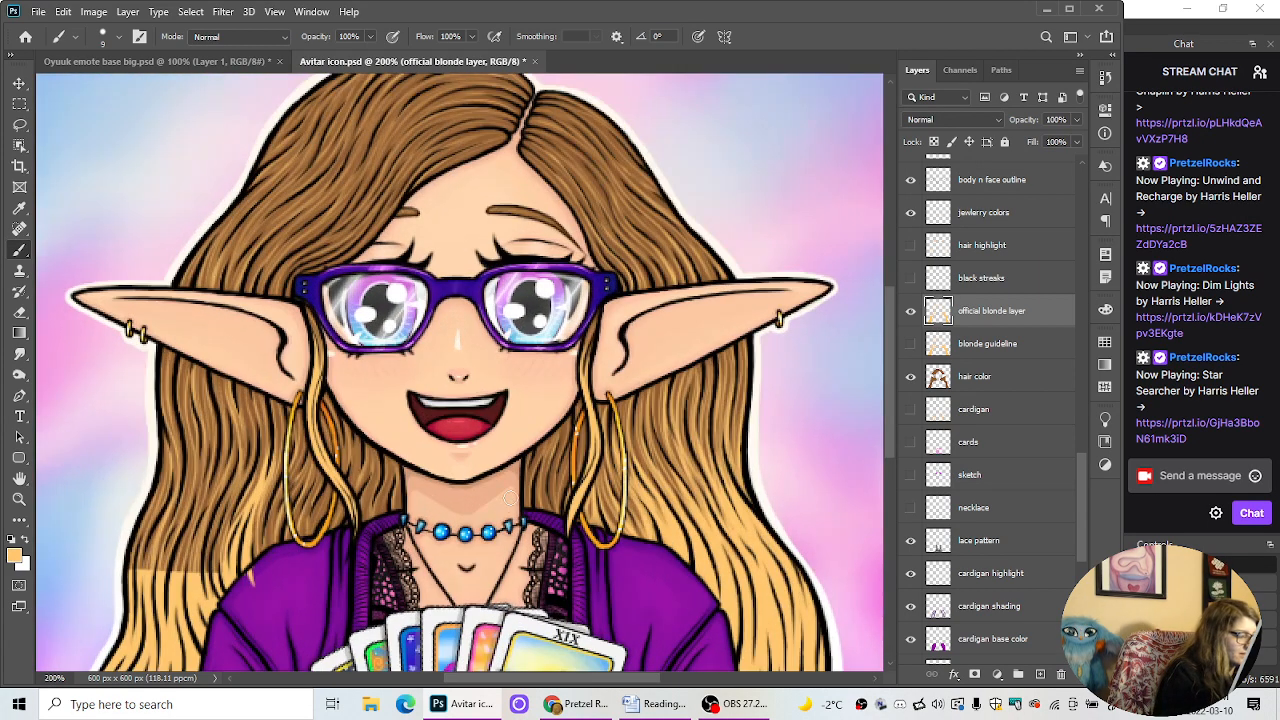
left_click_drag(578, 680, 533, 679)
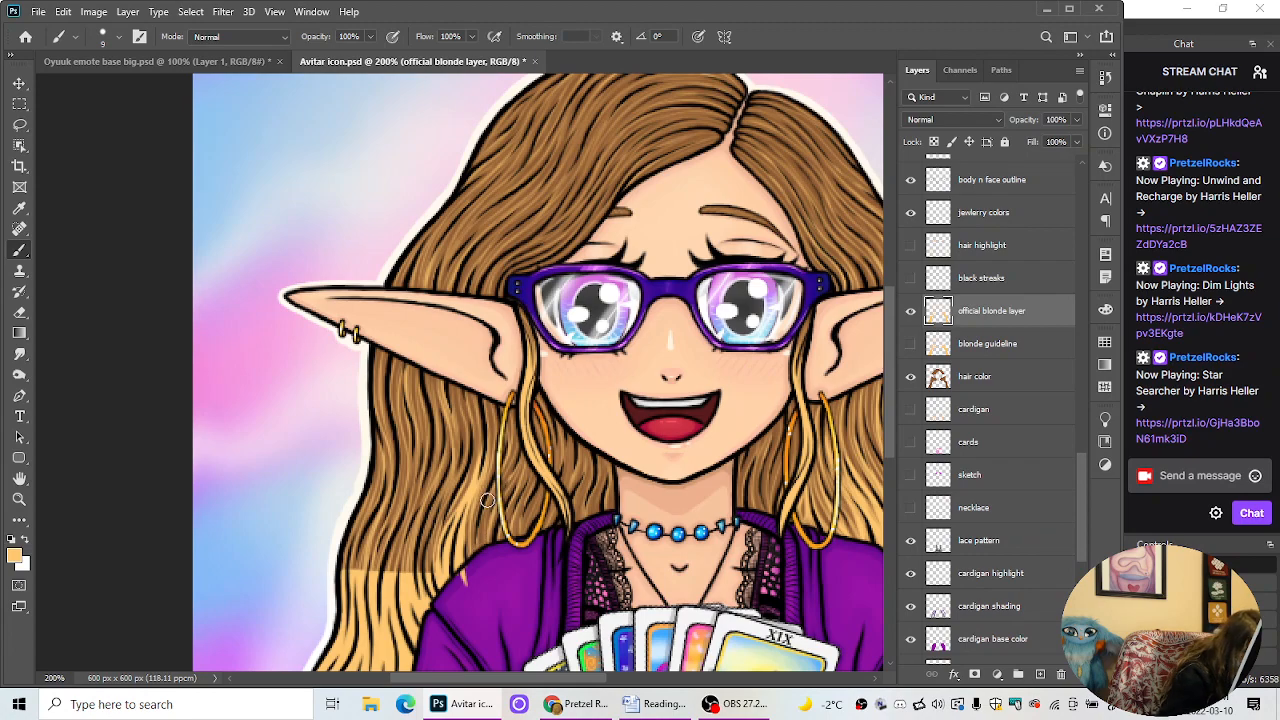
mouse_move(487, 500)
left_mouse_down()
mouse_move(475, 546)
mouse_move(487, 487)
mouse_move(473, 513)
left_mouse_up()
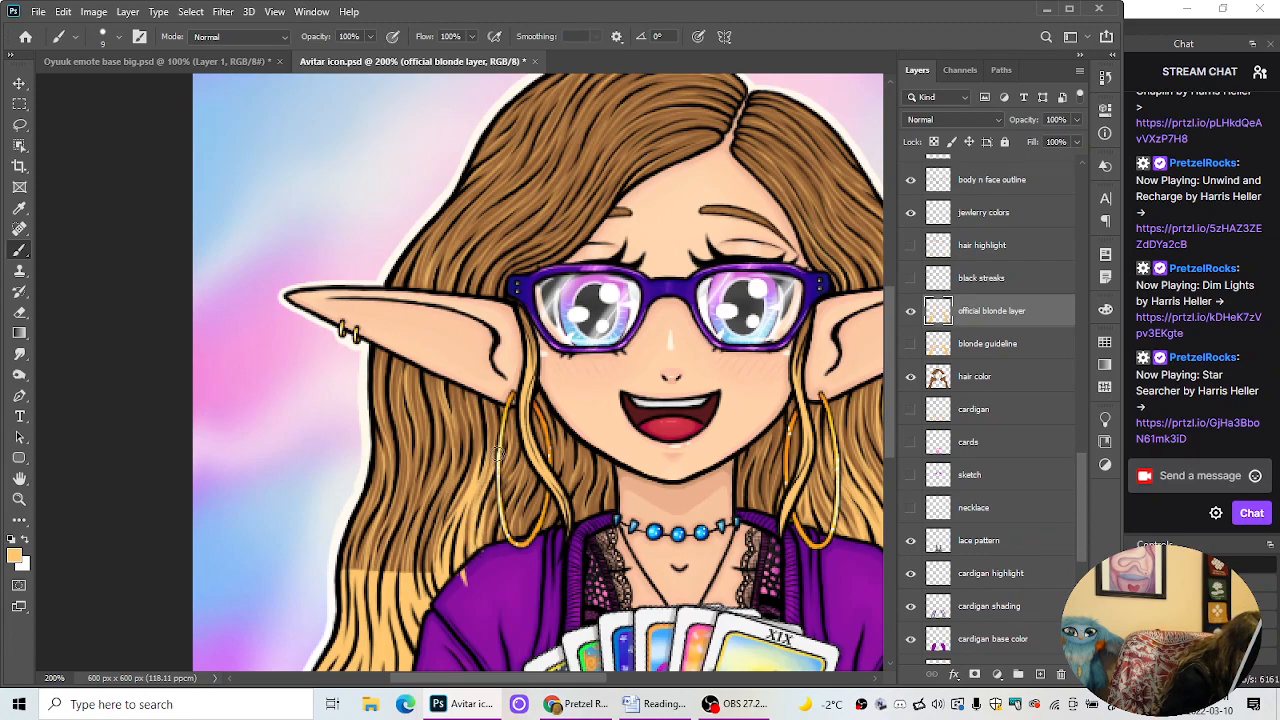
left_click_drag(498, 480, 480, 532)
left_click_drag(506, 456, 489, 512)
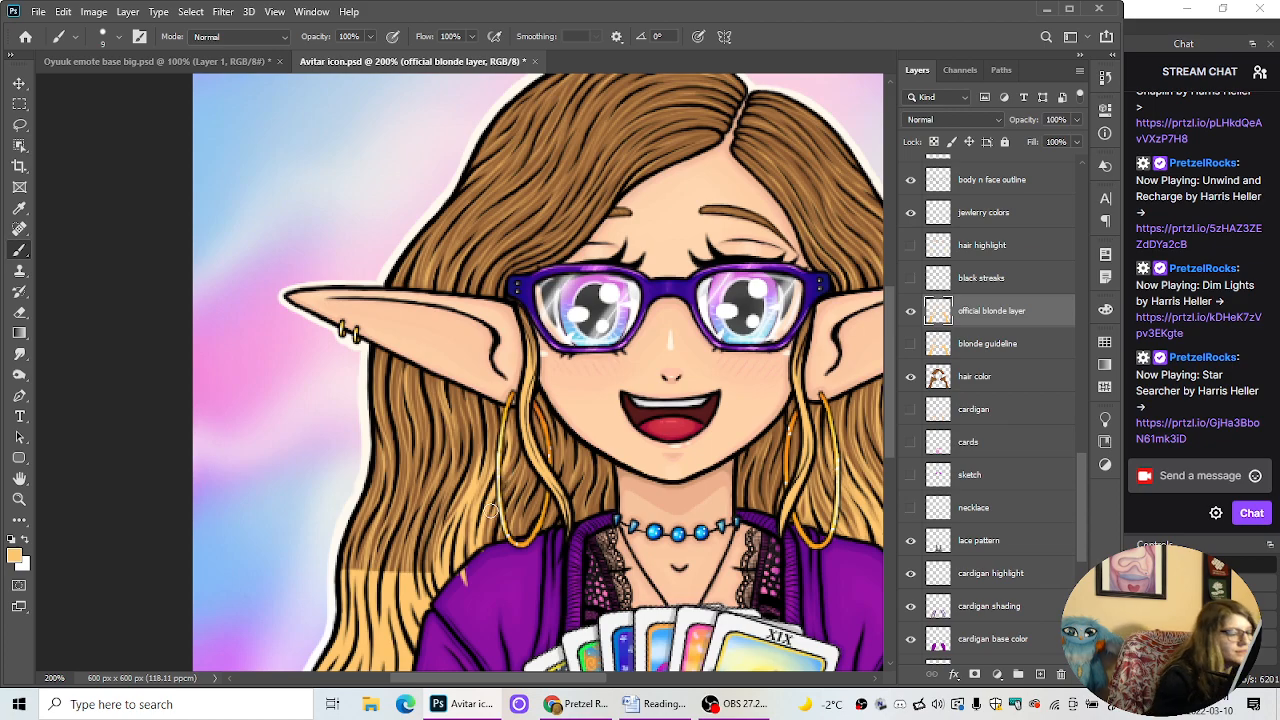
Step: Extend the blonde strands from the left shoulder up along the hoop earring toward the underside of the ear
key("ctrl+plus")
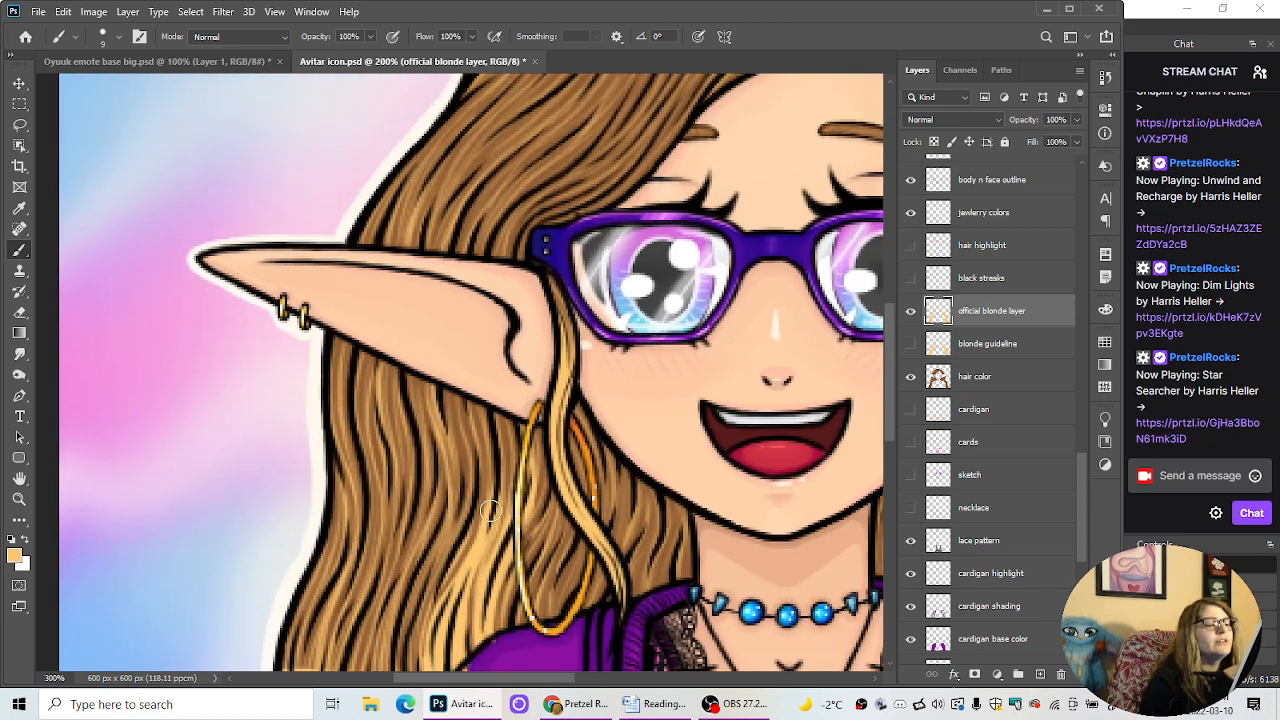
left_click_drag(888, 401, 888, 419)
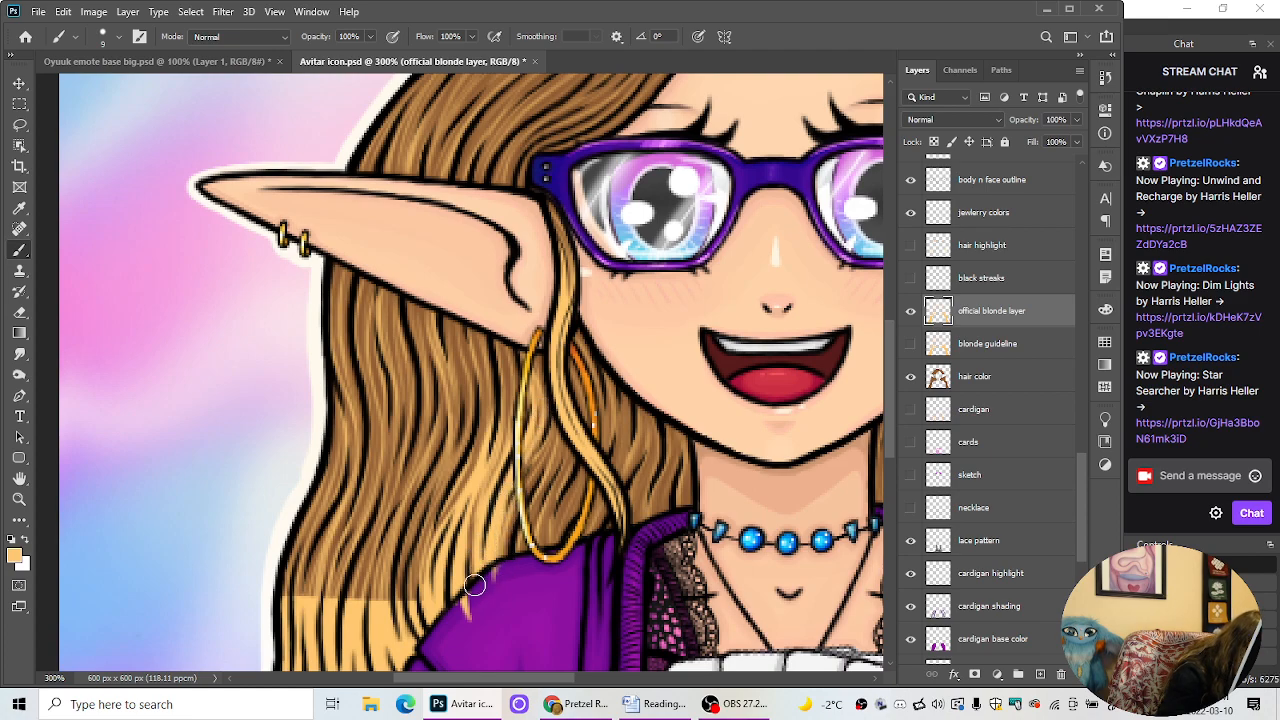
mouse_move(471, 586)
left_mouse_down()
mouse_move(493, 477)
mouse_move(489, 613)
mouse_move(484, 504)
mouse_move(468, 553)
mouse_move(511, 420)
left_mouse_up()
left_click_drag(508, 354, 498, 467)
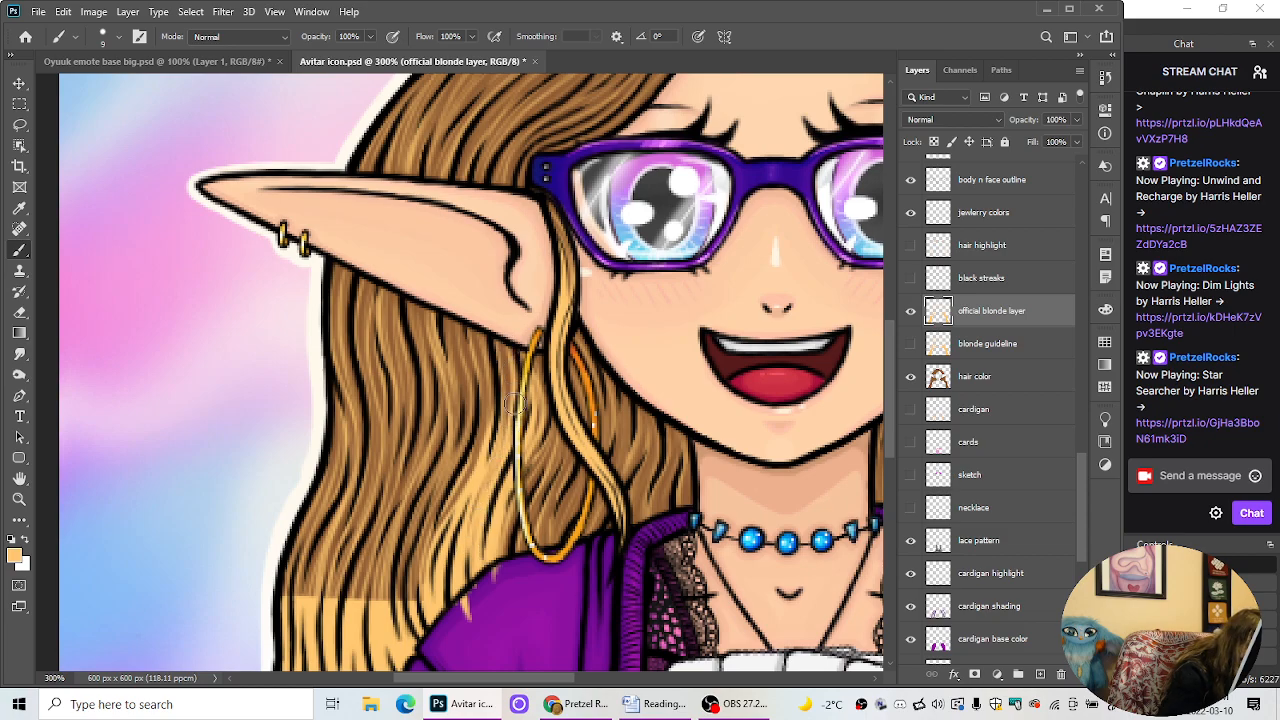
key("ctrl+minus")
key("ctrl+minus")
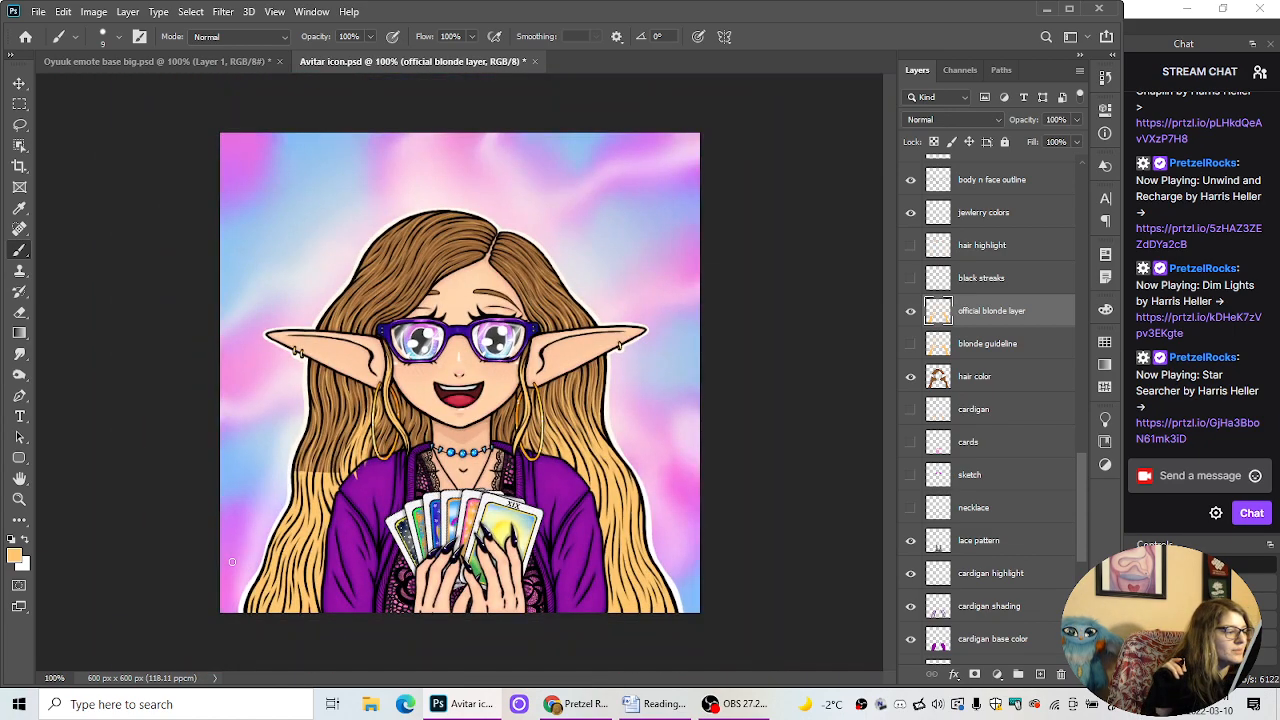
Step: Paint long blonde strands in the right side's hair, from under the earlobe beside and inside the hoop earring down toward the shoulder
key("ctrl+plus")
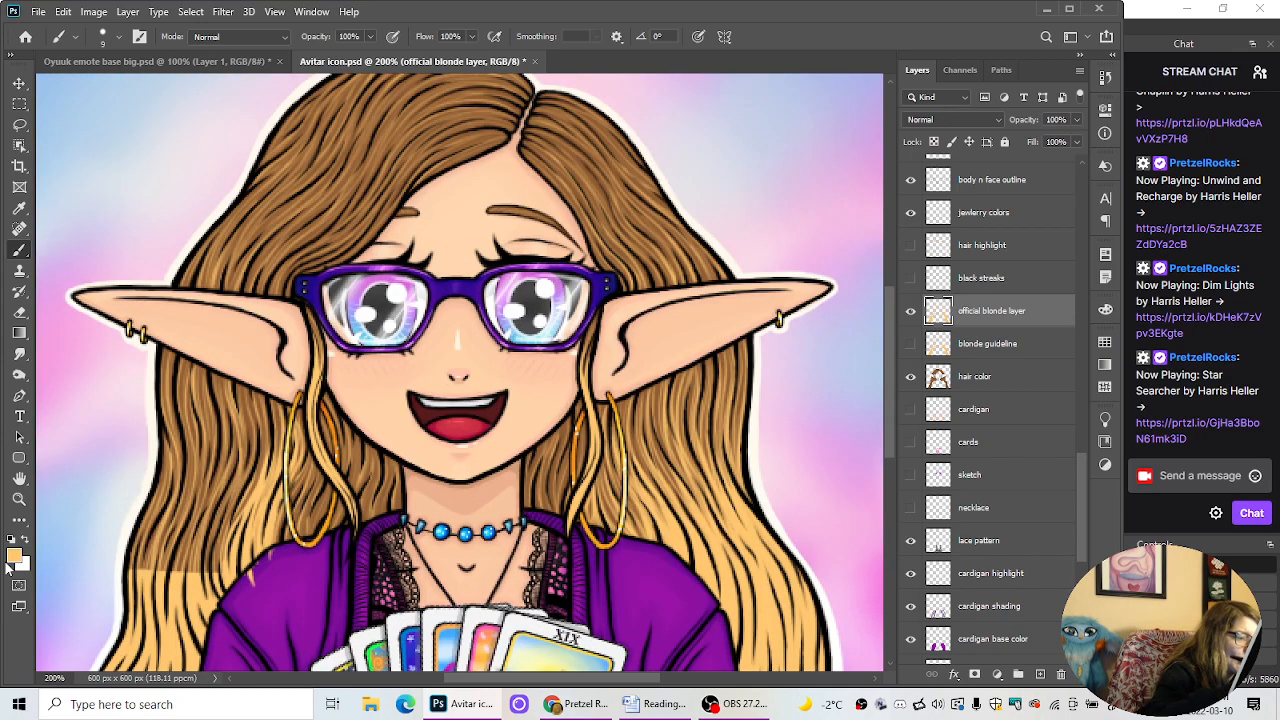
key("ctrl+plus")
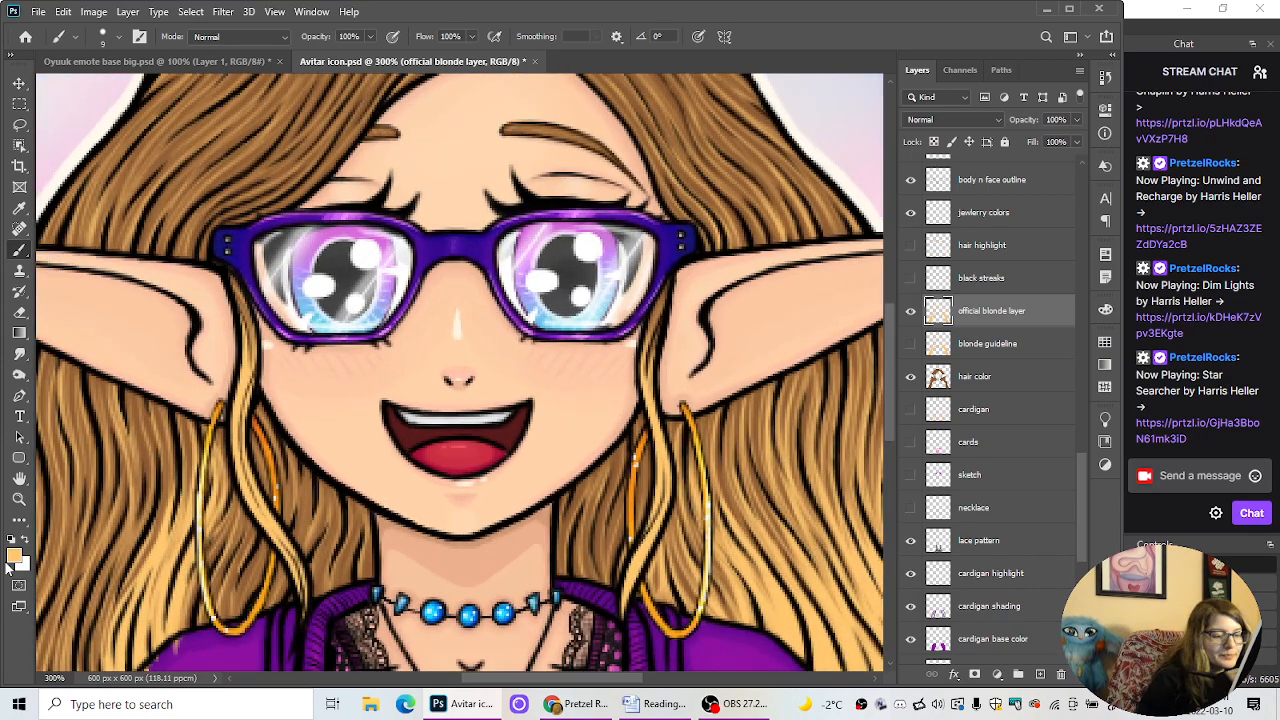
left_click_drag(892, 423, 901, 459)
left_click_drag(640, 680, 672, 682)
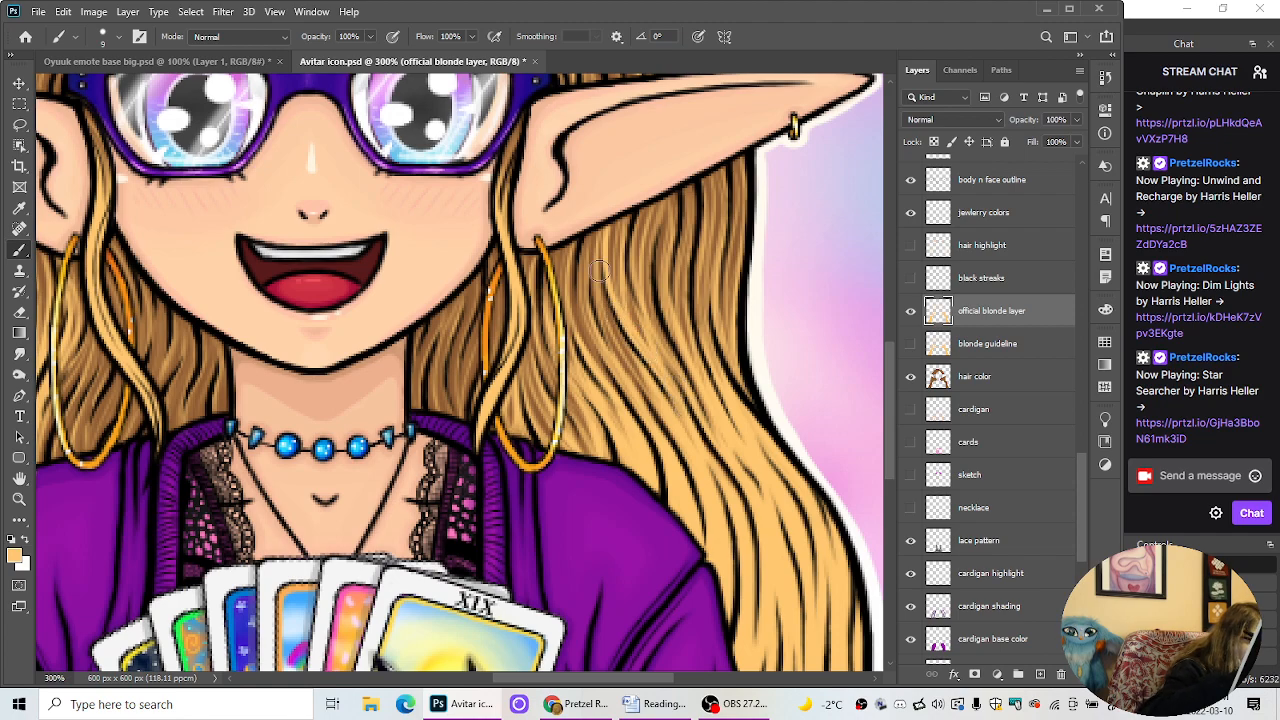
mouse_move(589, 235)
left_mouse_down()
mouse_move(607, 344)
mouse_move(659, 403)
left_mouse_up()
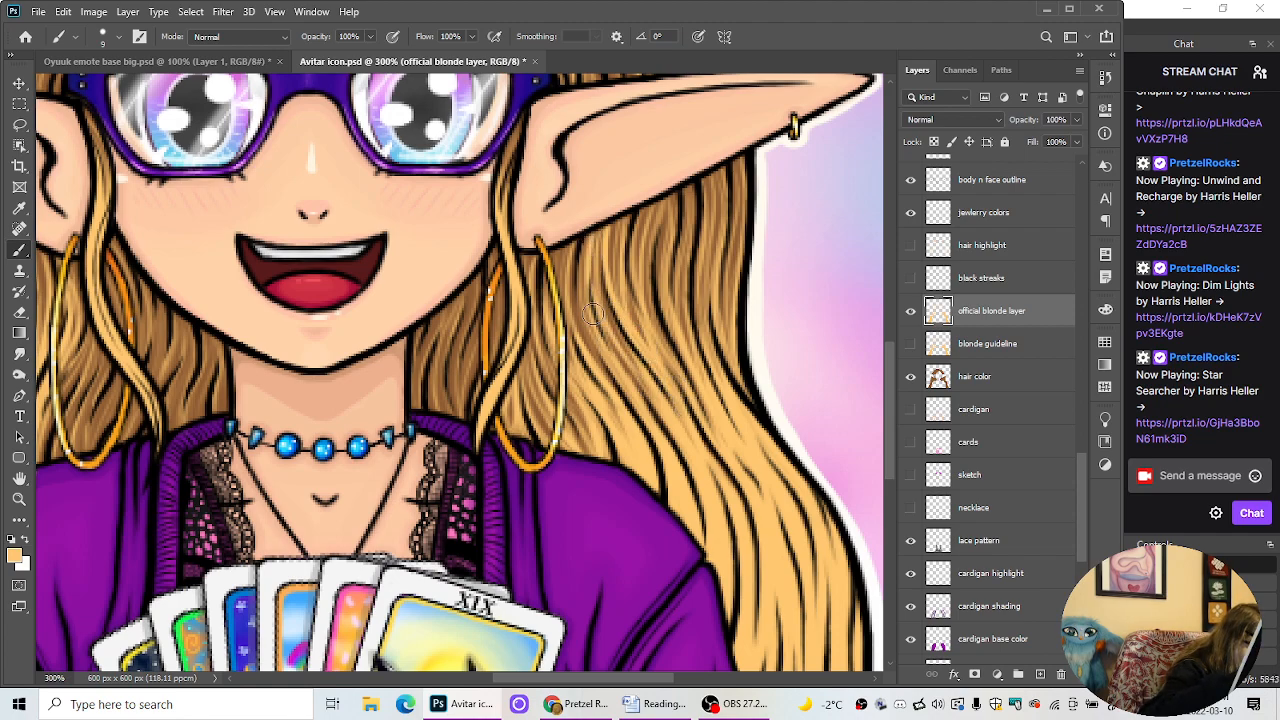
left_click_drag(594, 312, 698, 461)
left_click_drag(582, 237, 632, 396)
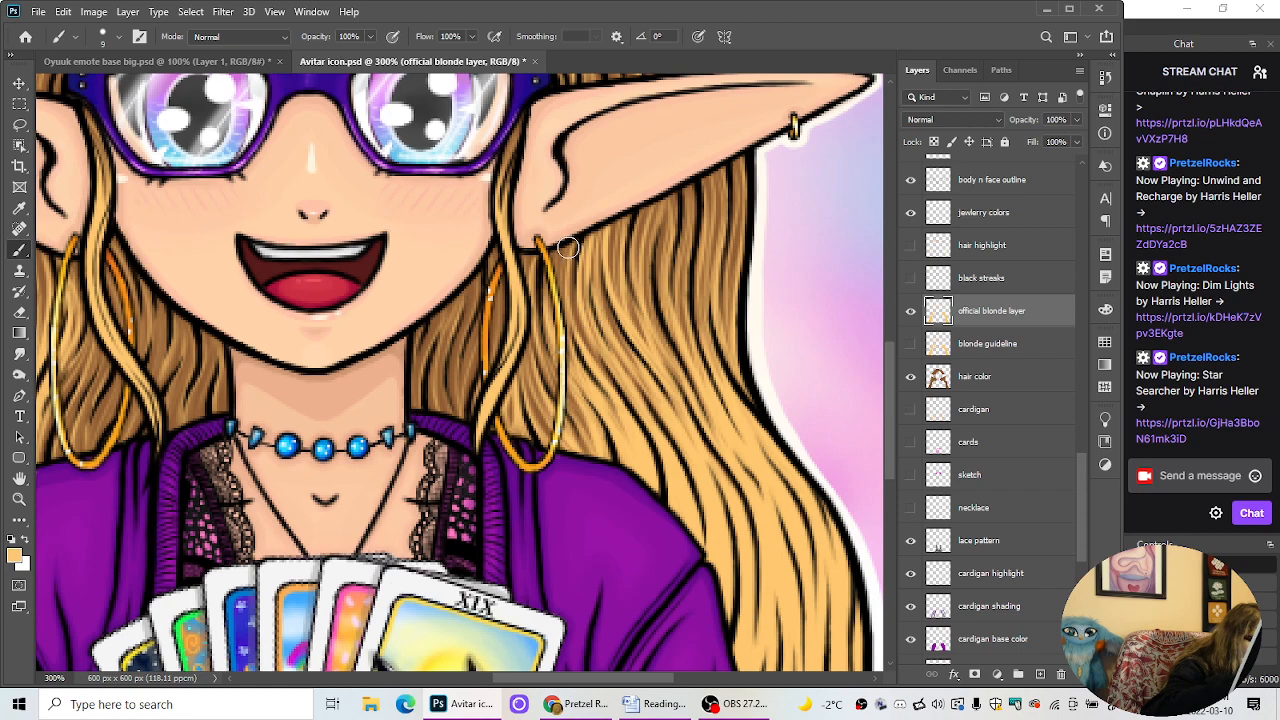
mouse_move(564, 258)
left_mouse_down()
mouse_move(573, 330)
mouse_move(556, 380)
left_mouse_up()
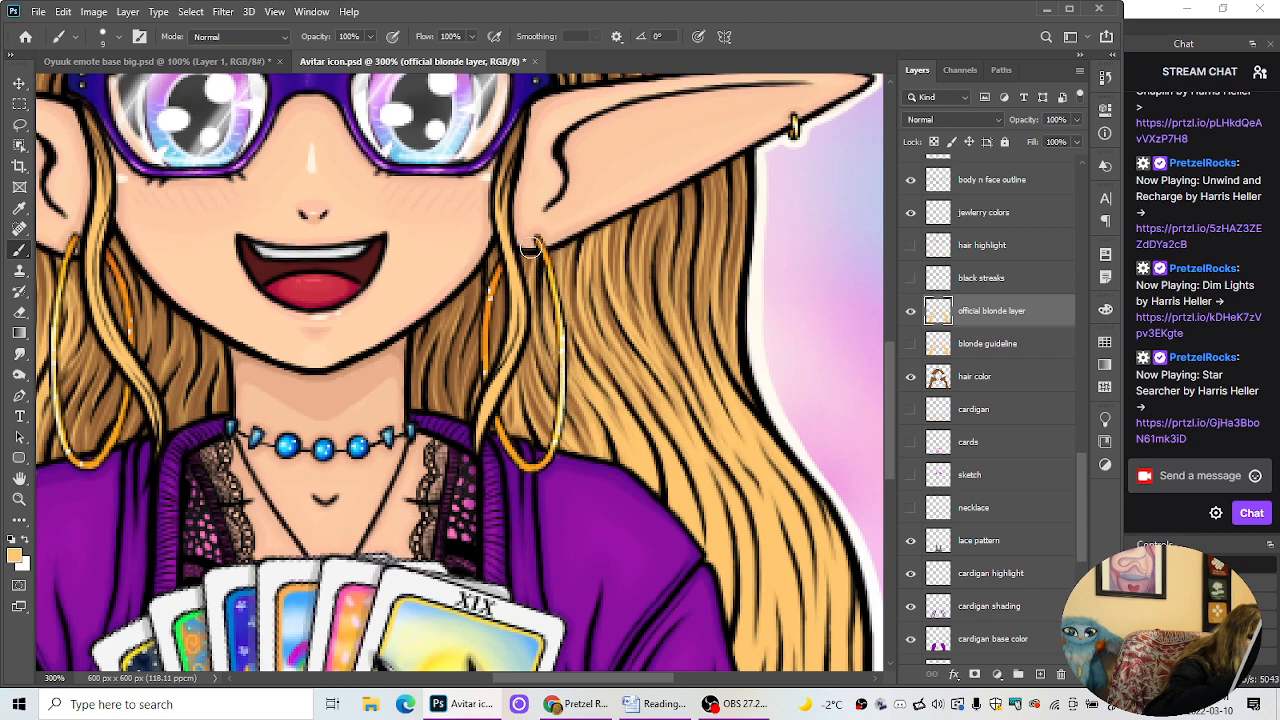
left_click_drag(530, 250, 535, 276)
left_click_drag(640, 264, 640, 275)
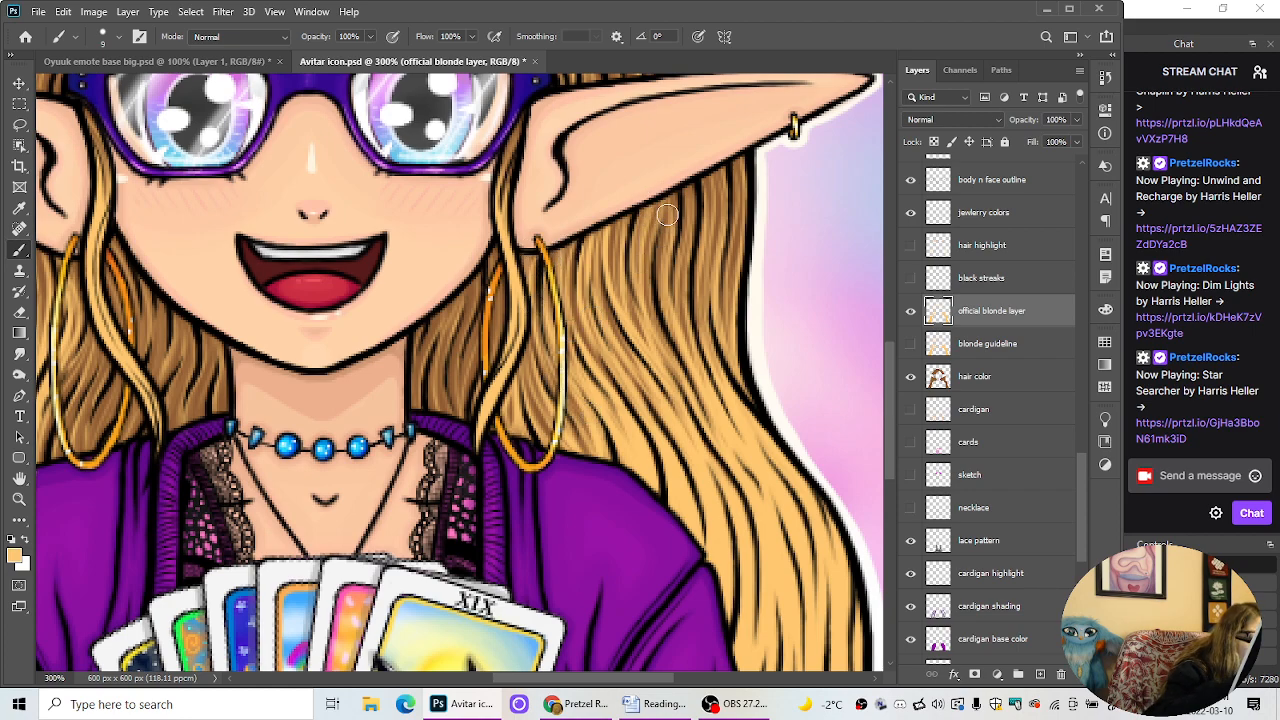
Step: Paint blonde strands from beneath the middle and outer part of the right ear down along the hair's outer edge
left_click_drag(667, 212, 661, 314)
left_click_drag(667, 195, 666, 245)
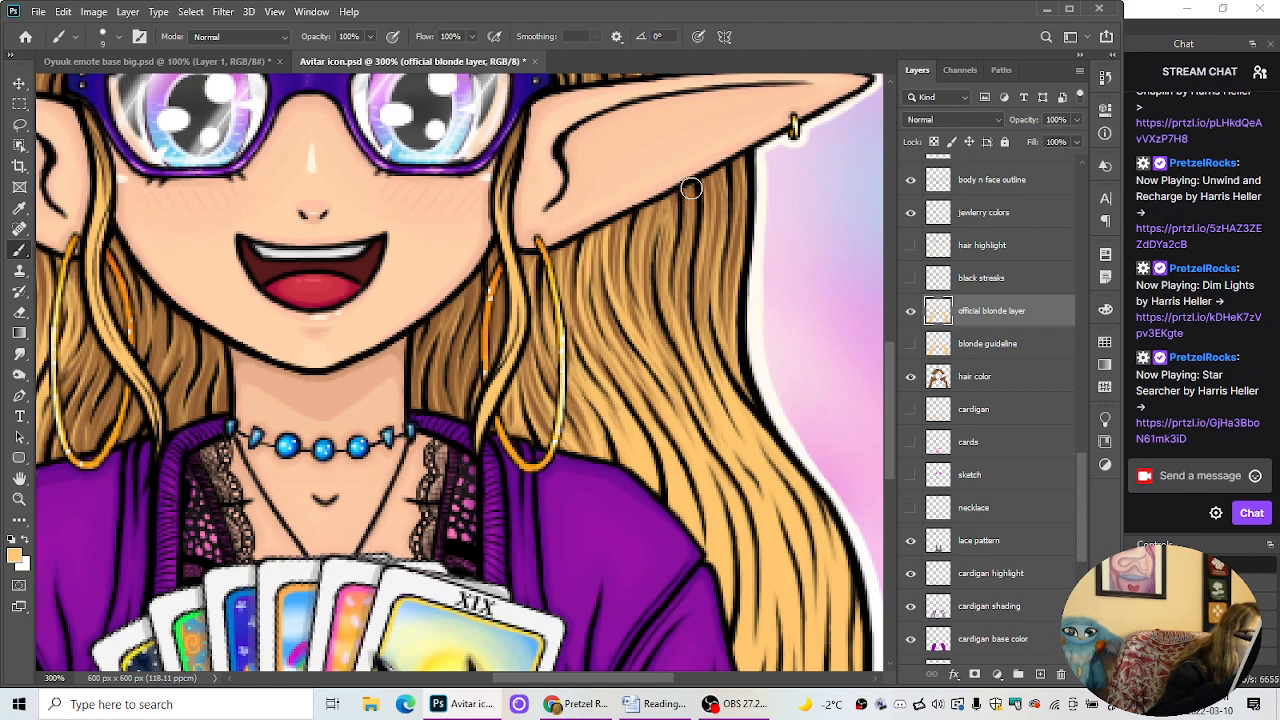
left_click_drag(684, 196, 678, 325)
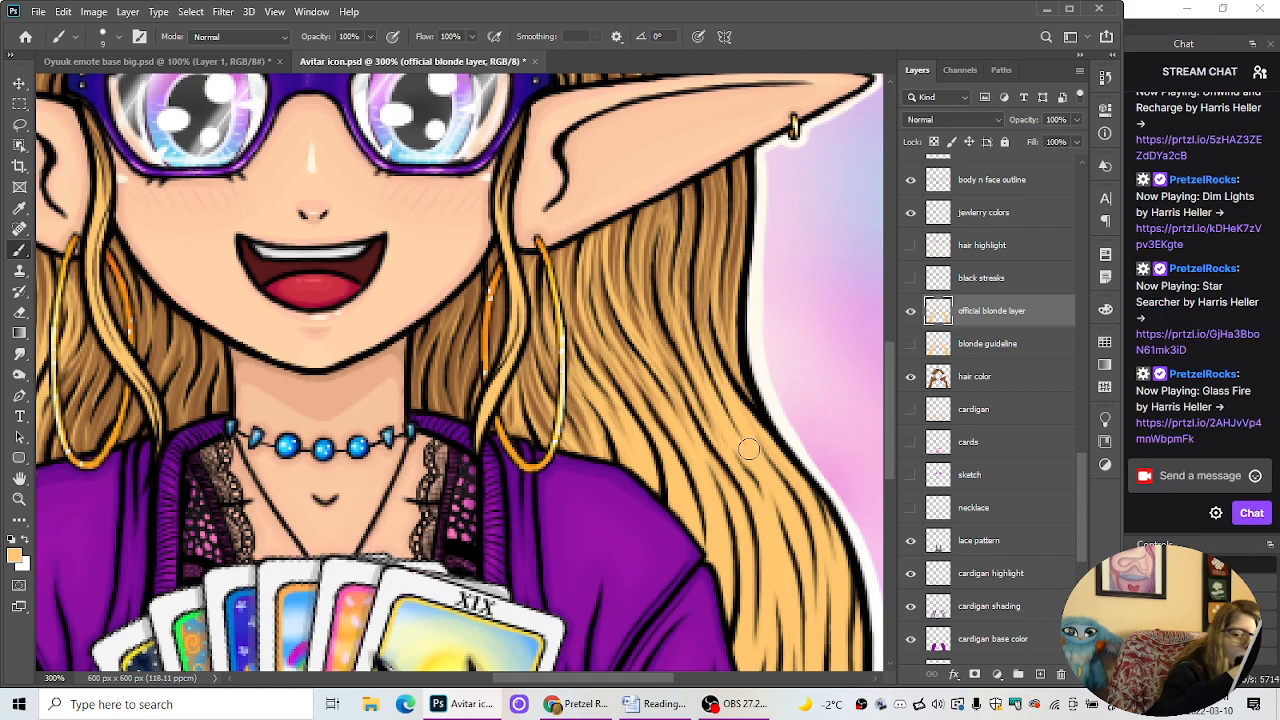
mouse_move(713, 184)
left_mouse_down()
mouse_move(713, 229)
mouse_move(717, 182)
mouse_move(724, 347)
left_mouse_up()
left_click_drag(735, 165, 724, 305)
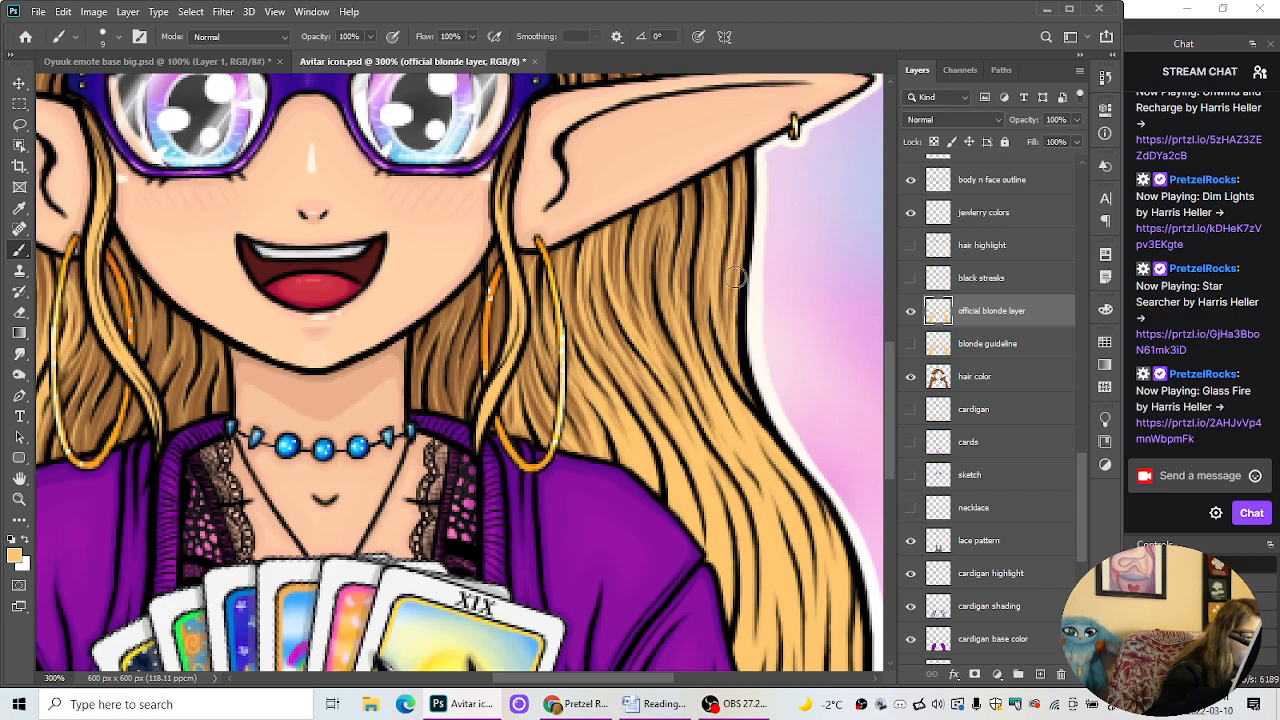
scroll(757, 438, "down", 4)
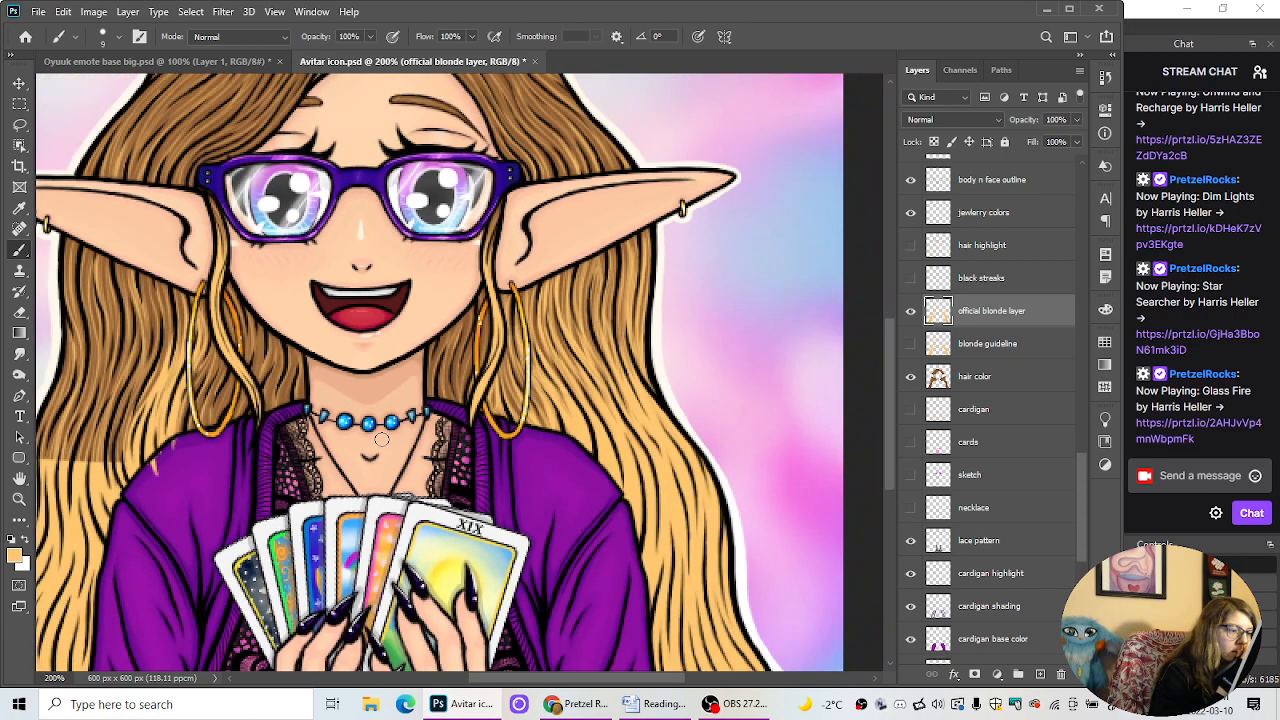
key("ctrl+plus")
key("ctrl+plus")
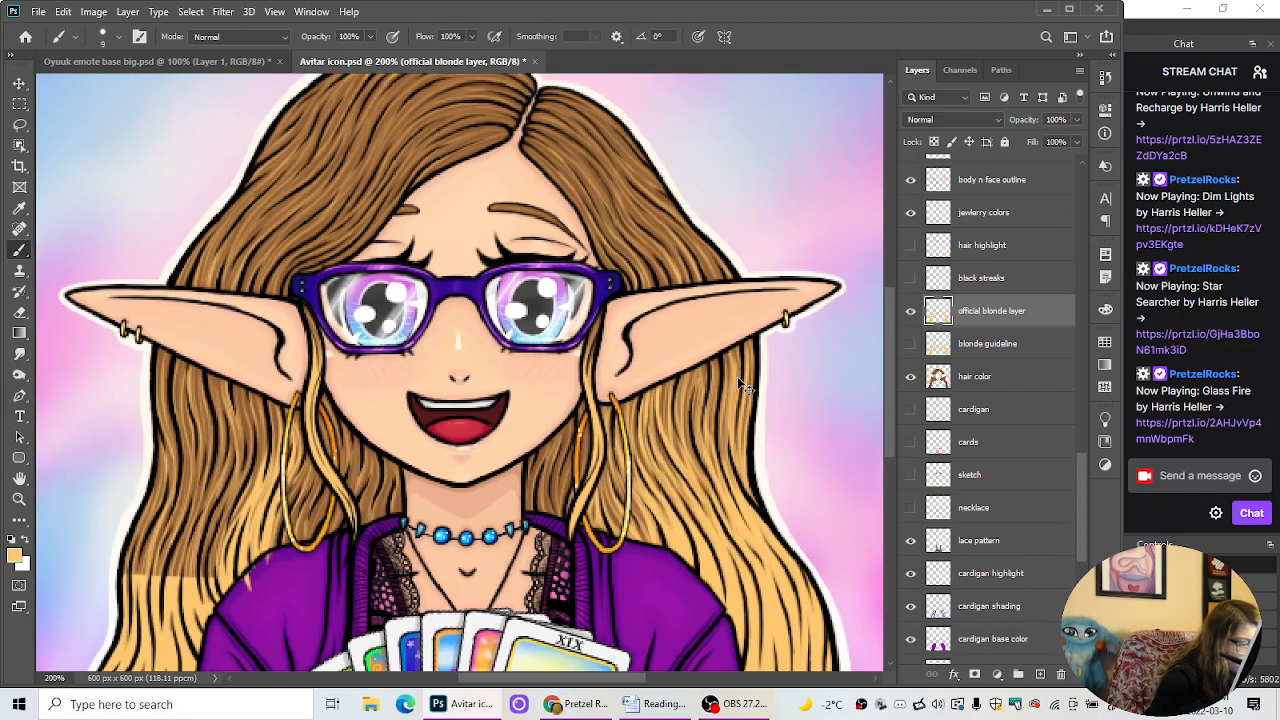
left_click(19, 312)
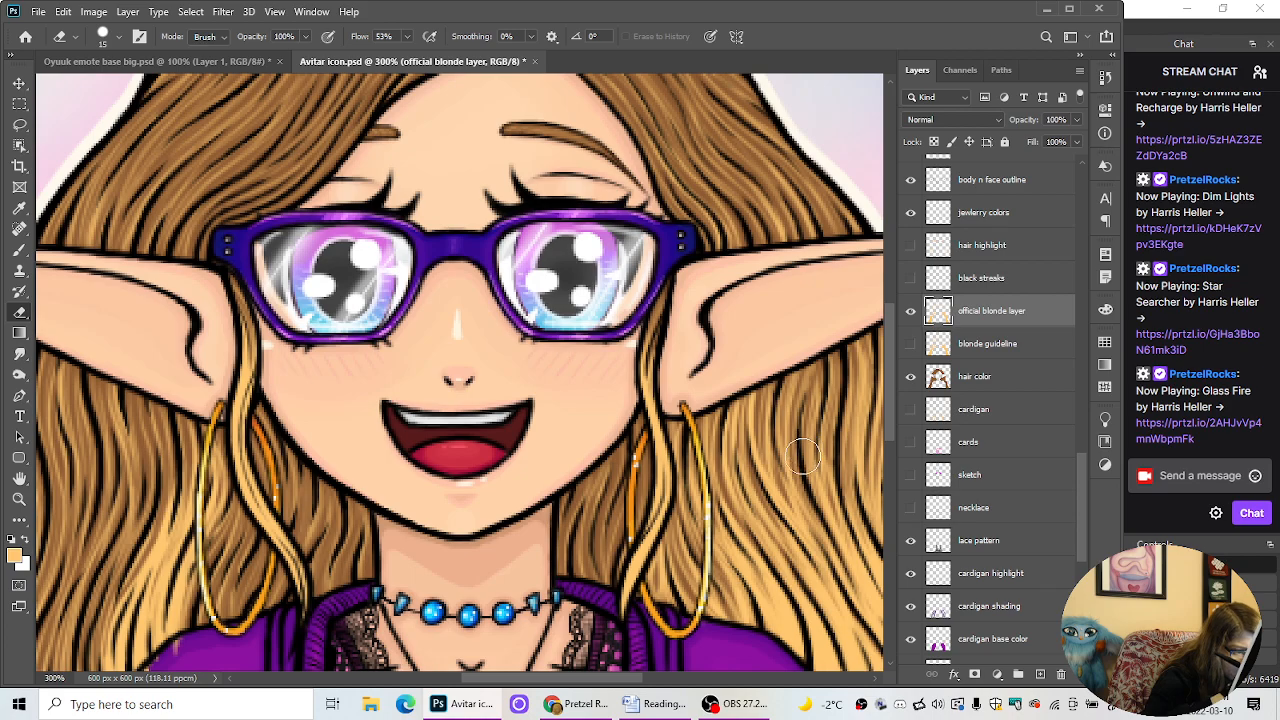
left_click(19, 250)
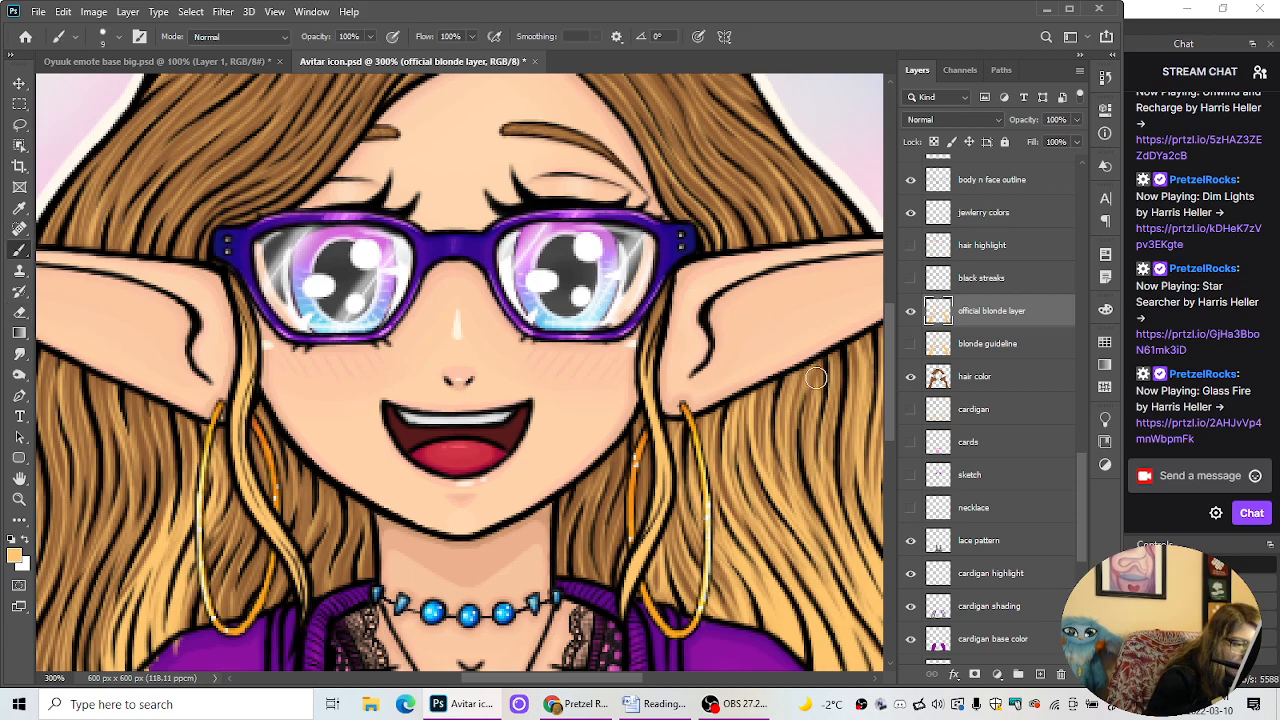
key("ctrl+minus")
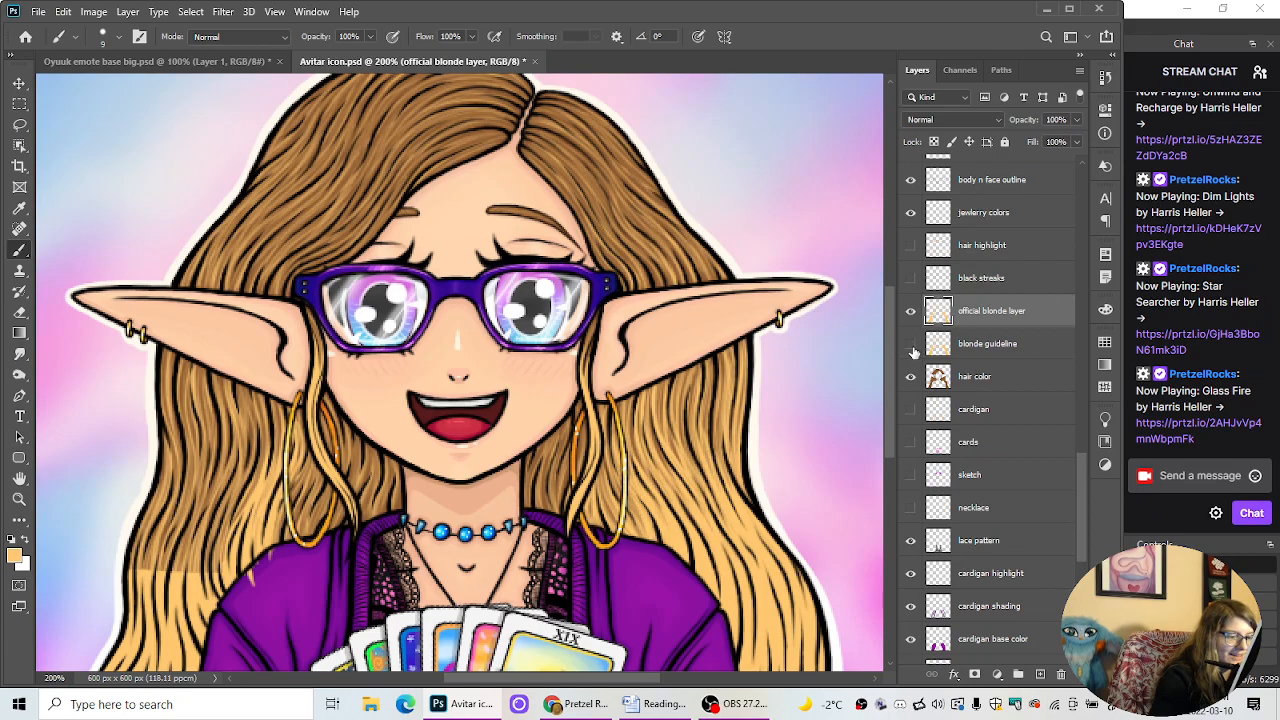
left_click(911, 345)
Step: Erase the blonde spill from the left shoulder of the purple cardigan
left_click_drag(593, 681, 540, 698)
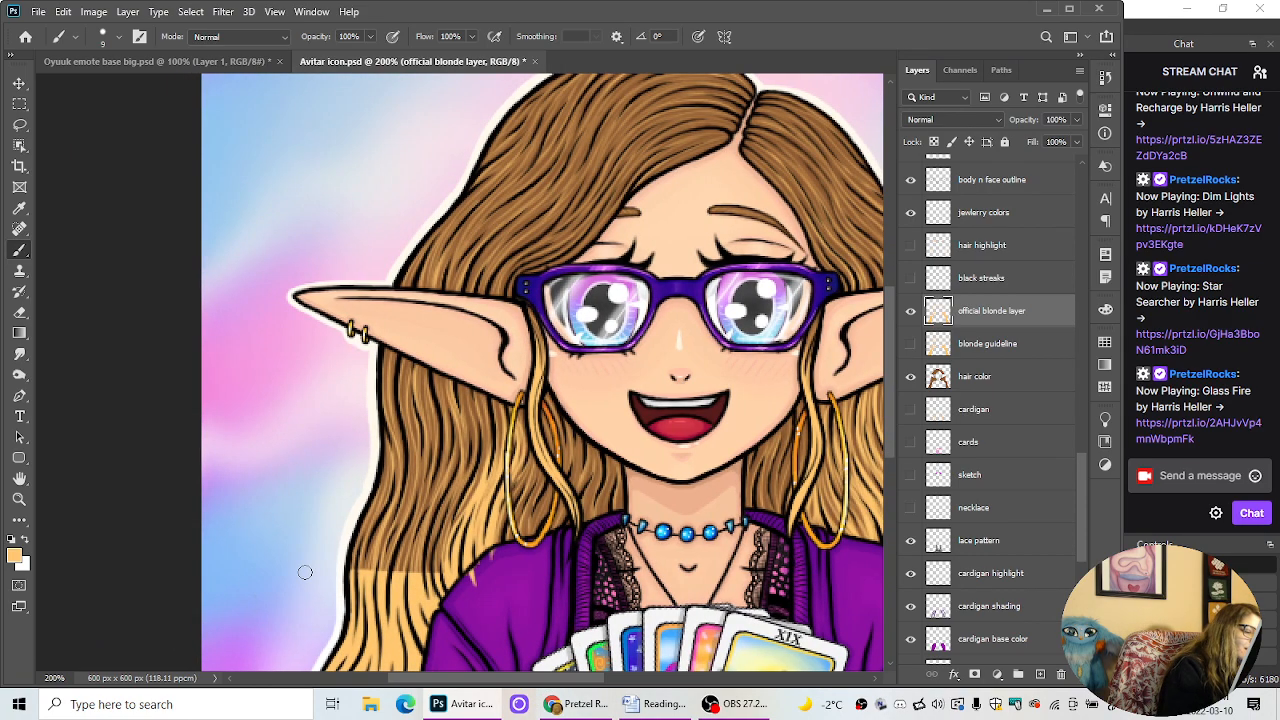
left_click(19, 312)
key("ctrl+plus")
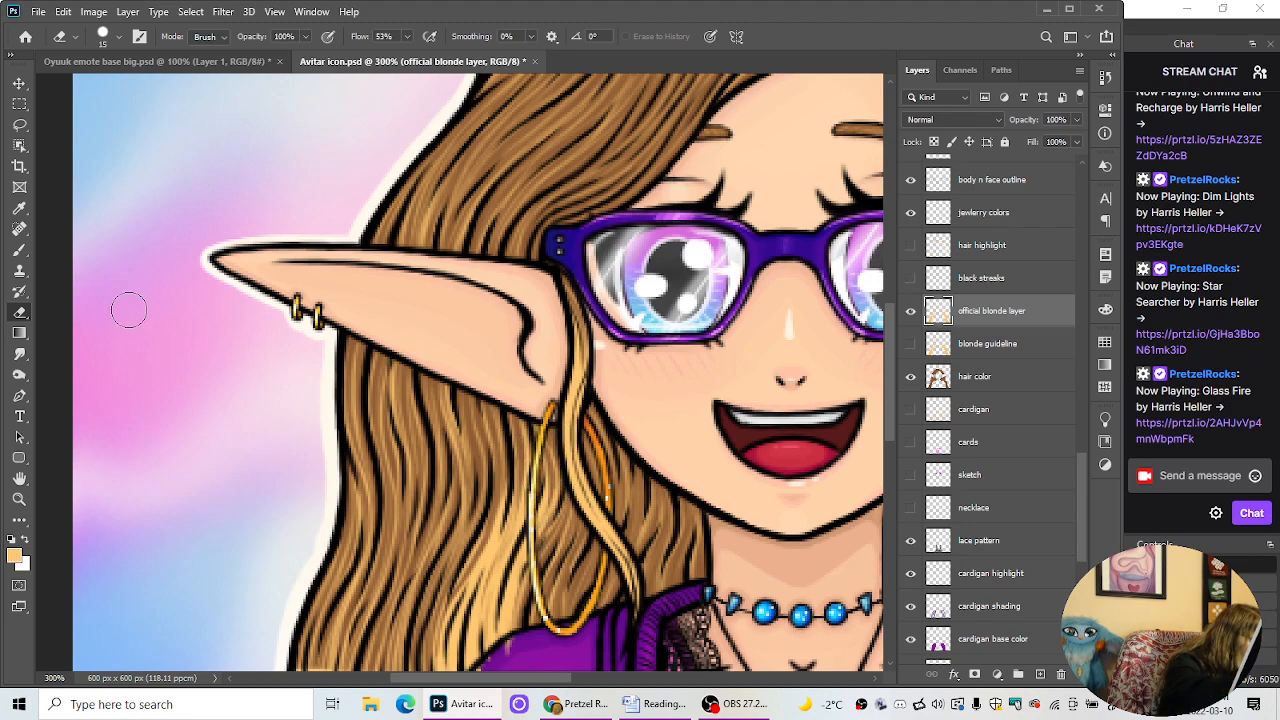
left_click(20, 252)
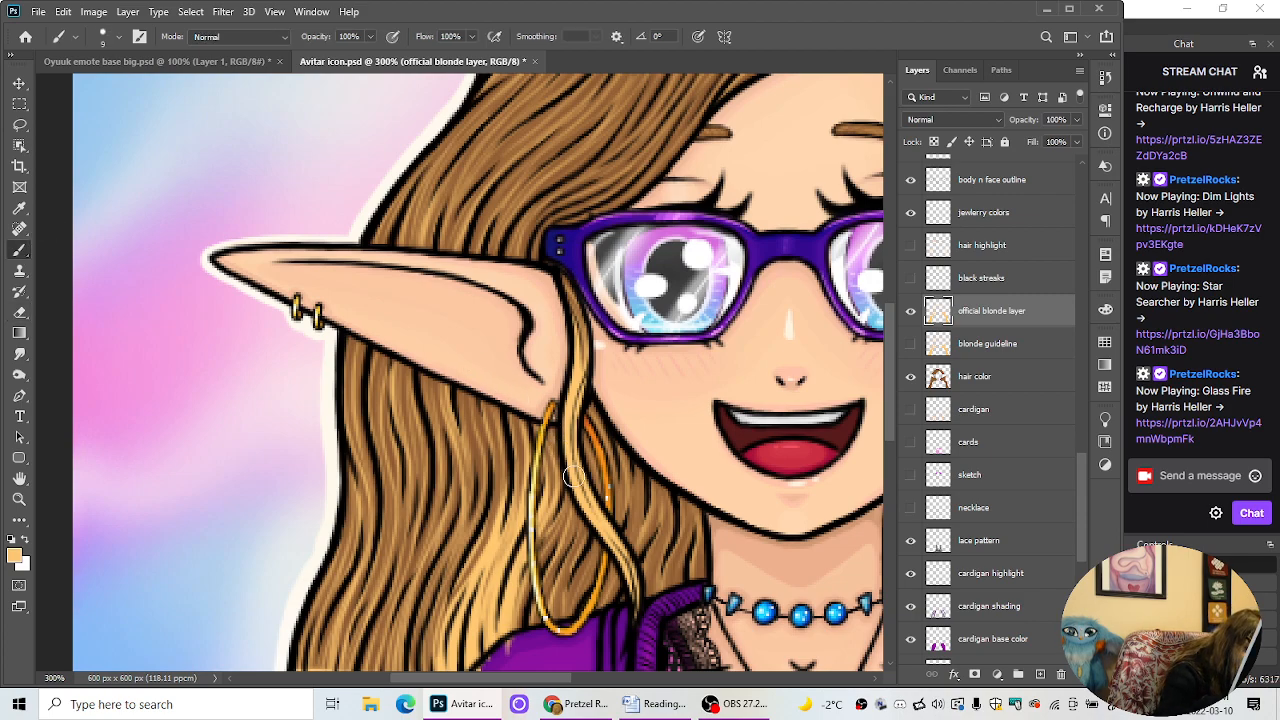
scroll(894, 430, "down", 3)
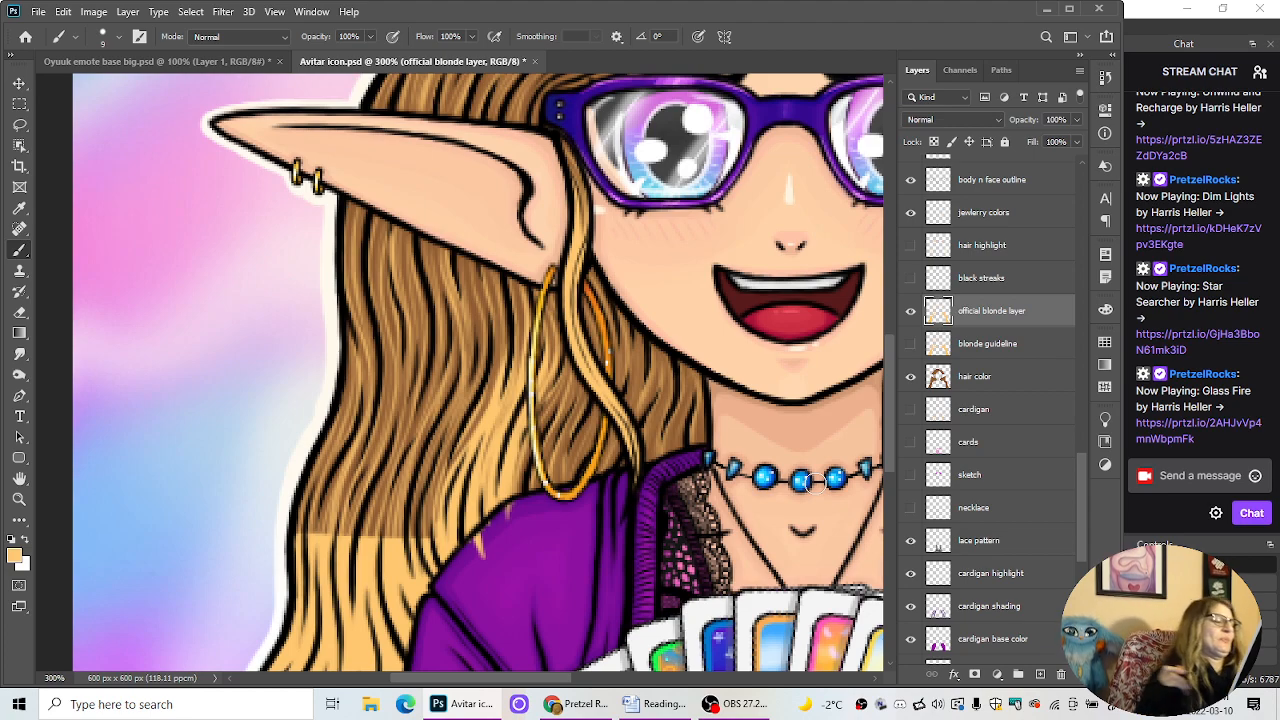
key("e")
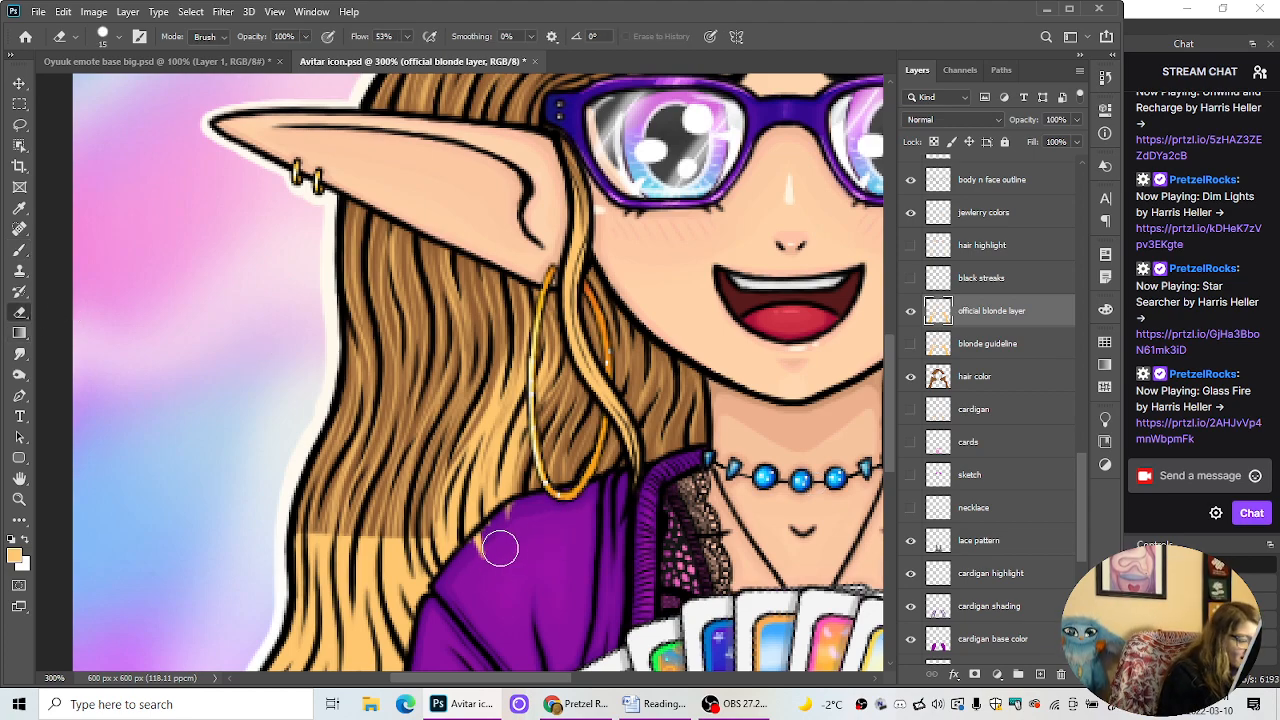
left_click_drag(480, 540, 500, 523)
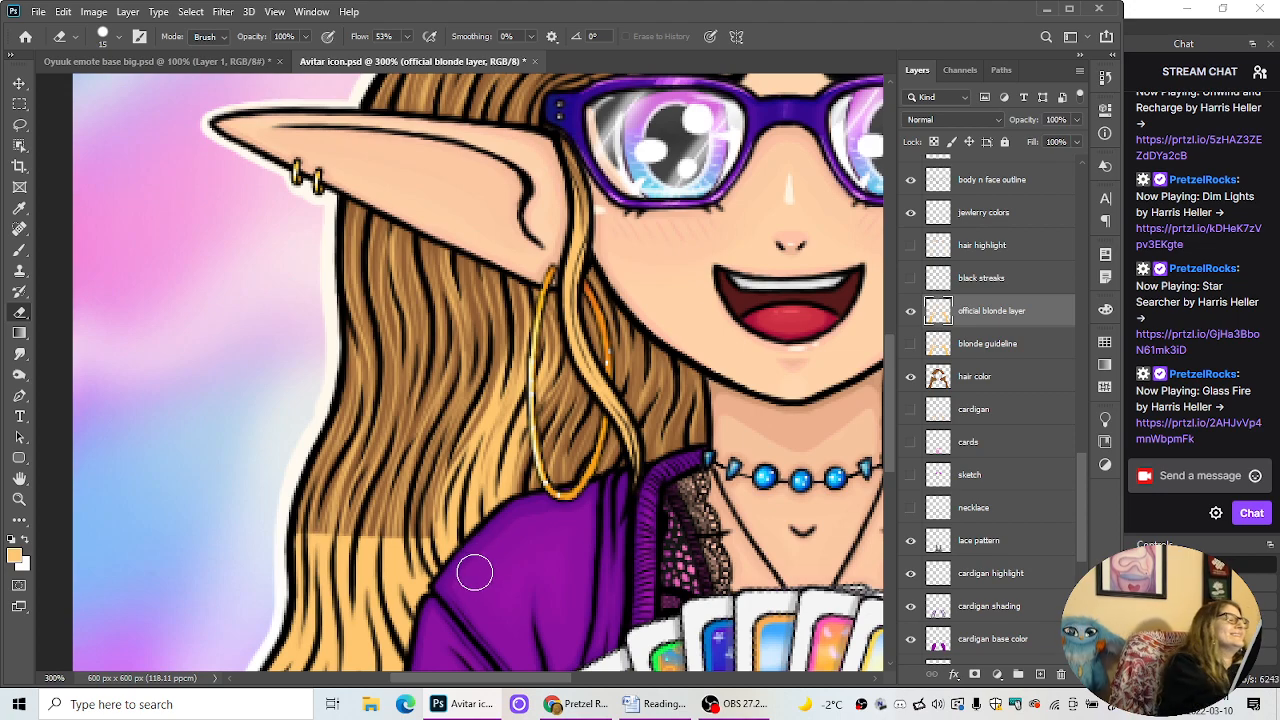
Step: Paint a blonde strand into the brown hair above the left shoulder and trim its edge with the Eraser
left_click(21, 251)
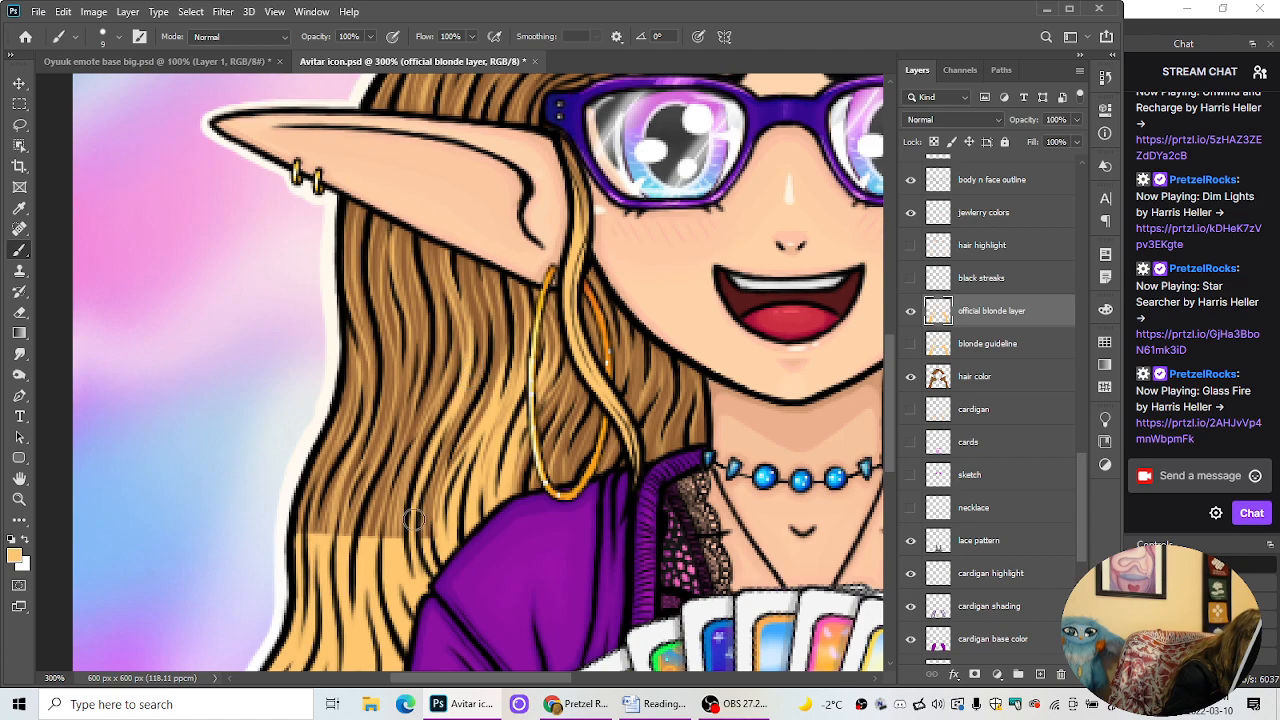
left_click_drag(455, 400, 427, 477)
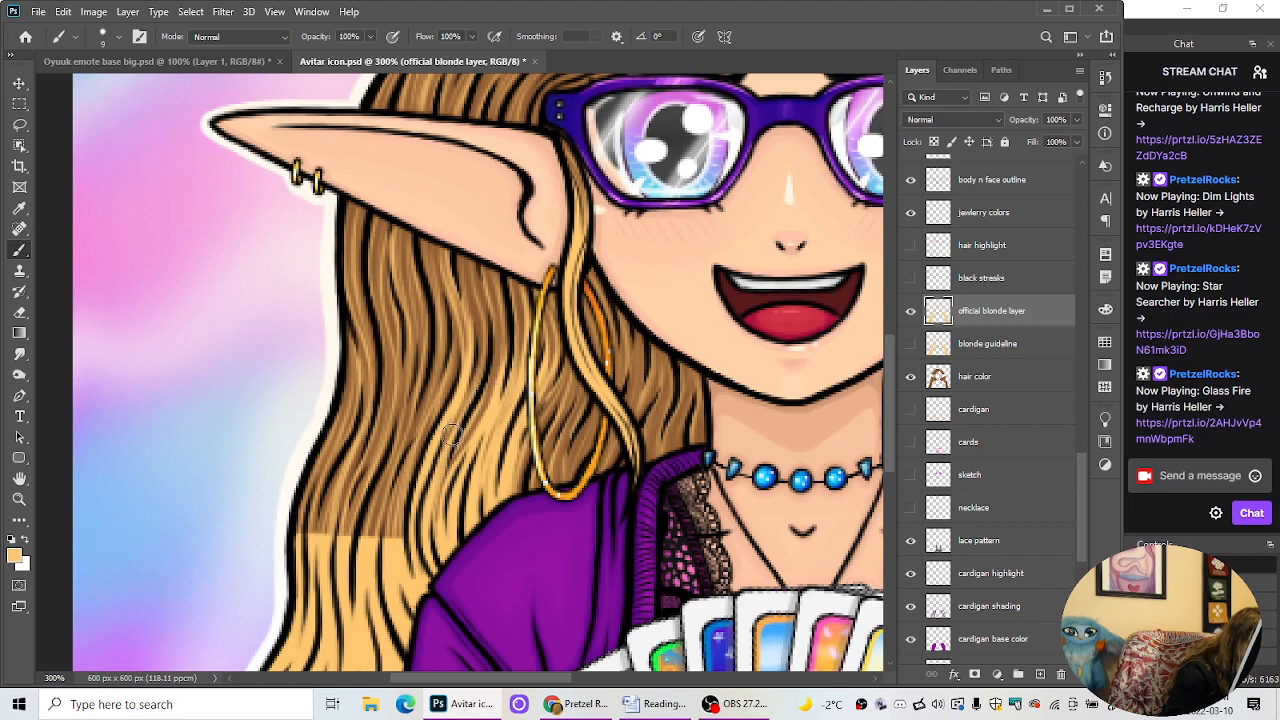
left_click(19, 312)
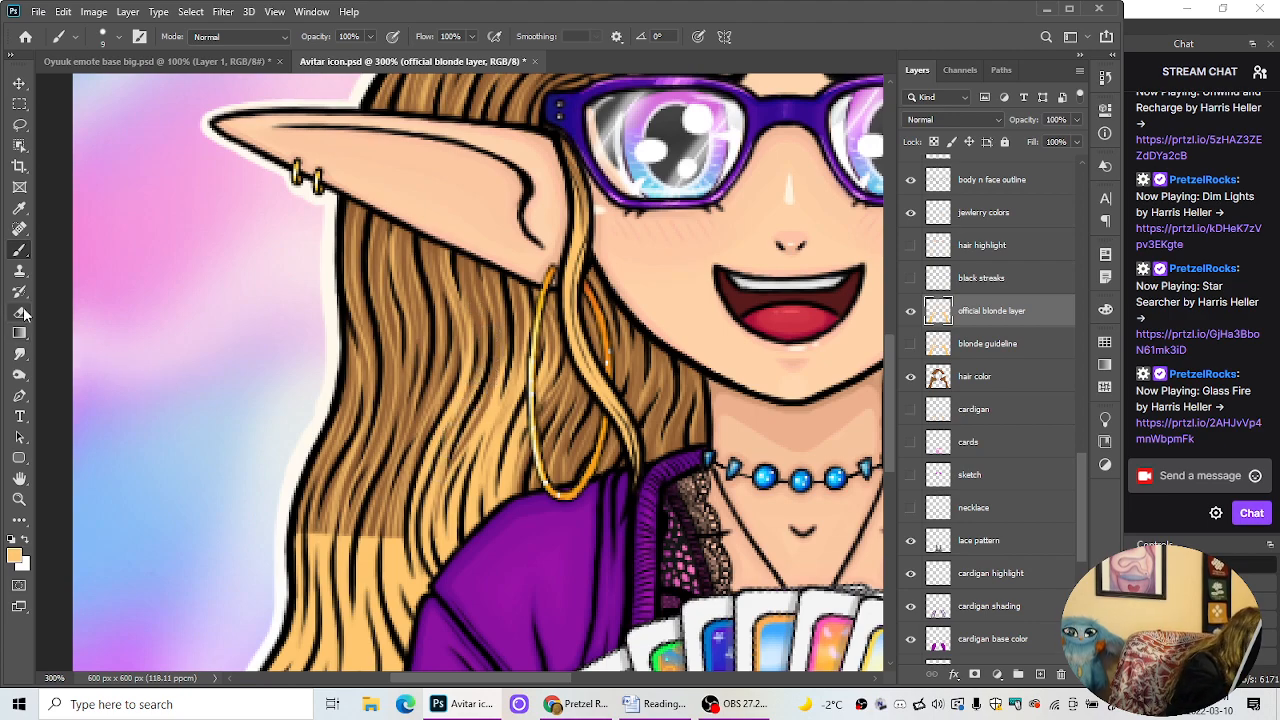
mouse_move(467, 432)
left_mouse_down()
mouse_move(457, 447)
mouse_move(488, 393)
mouse_move(456, 453)
left_mouse_up()
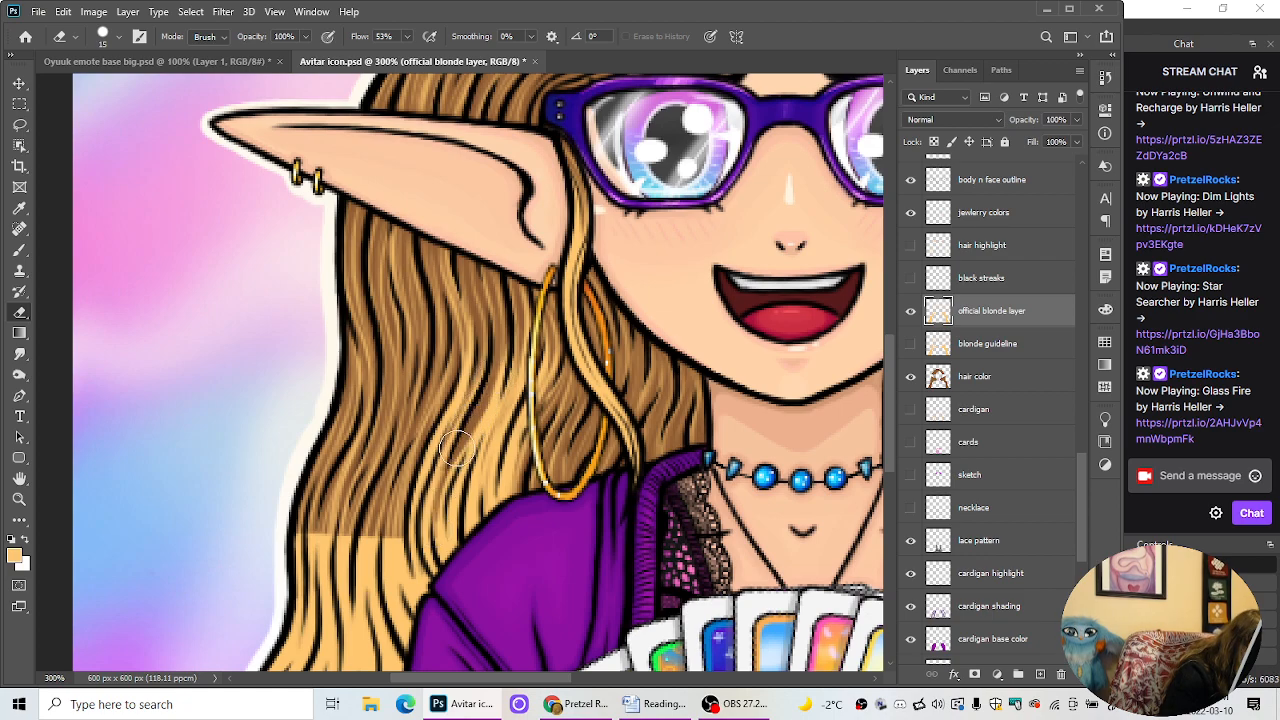
Step: Paint thin blonde strands from the left shoulder's edge up through the hair beside the hoop earring, undoing the last stray stroke
left_click(20, 251)
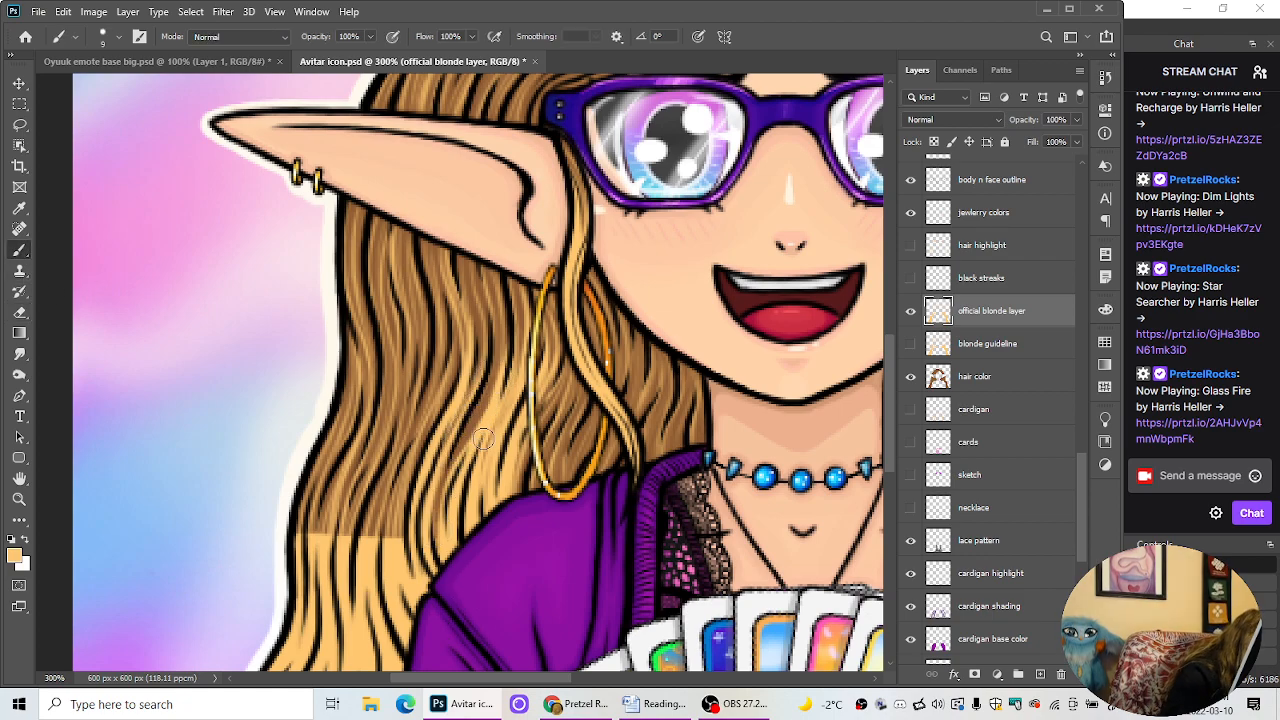
left_click_drag(450, 439, 444, 464)
mouse_move(438, 550)
left_mouse_down()
mouse_move(442, 483)
mouse_move(467, 425)
mouse_move(439, 490)
mouse_move(494, 352)
left_mouse_up()
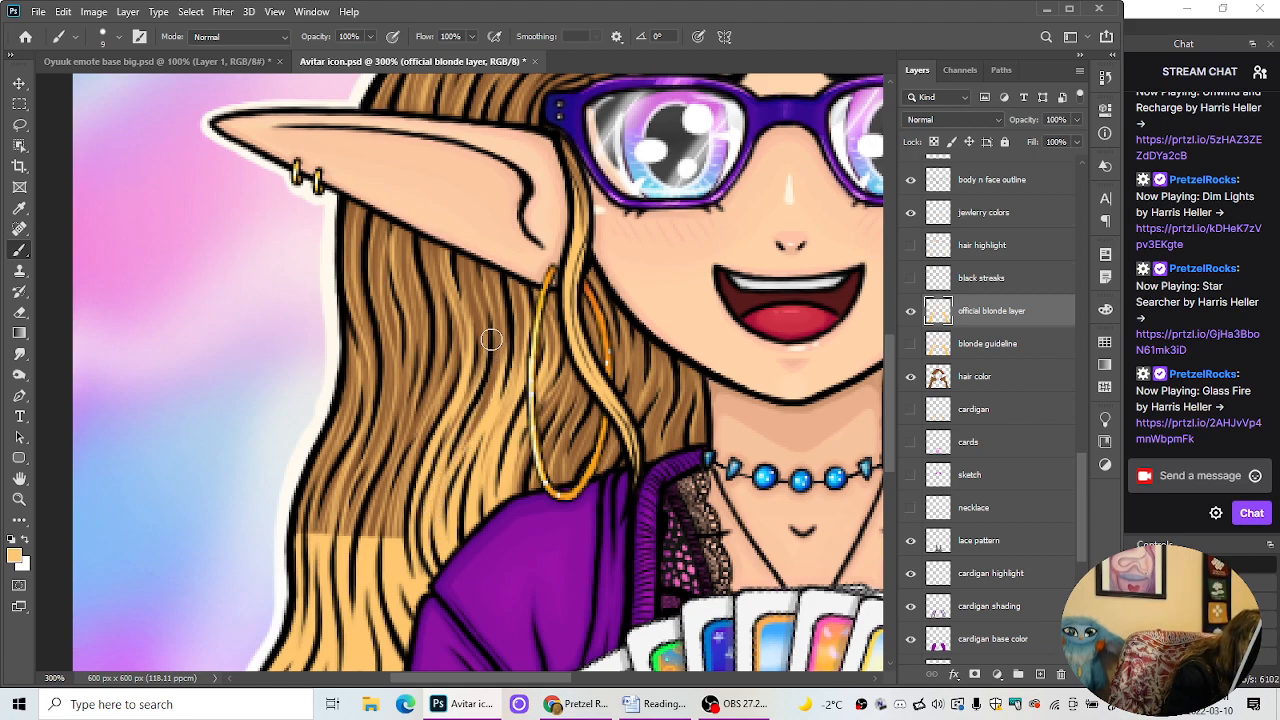
mouse_move(474, 424)
left_mouse_down()
mouse_move(492, 329)
mouse_move(494, 359)
mouse_move(476, 434)
mouse_move(488, 309)
mouse_move(463, 448)
left_mouse_up()
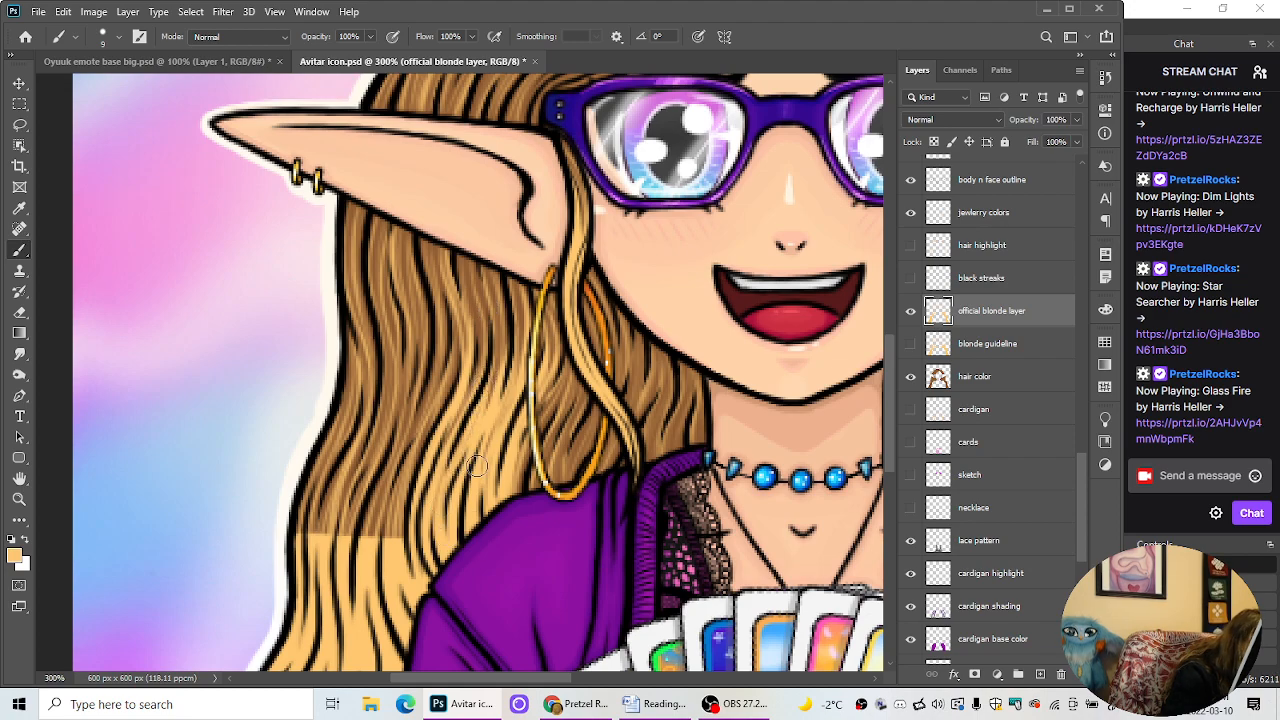
left_click_drag(434, 523, 438, 480)
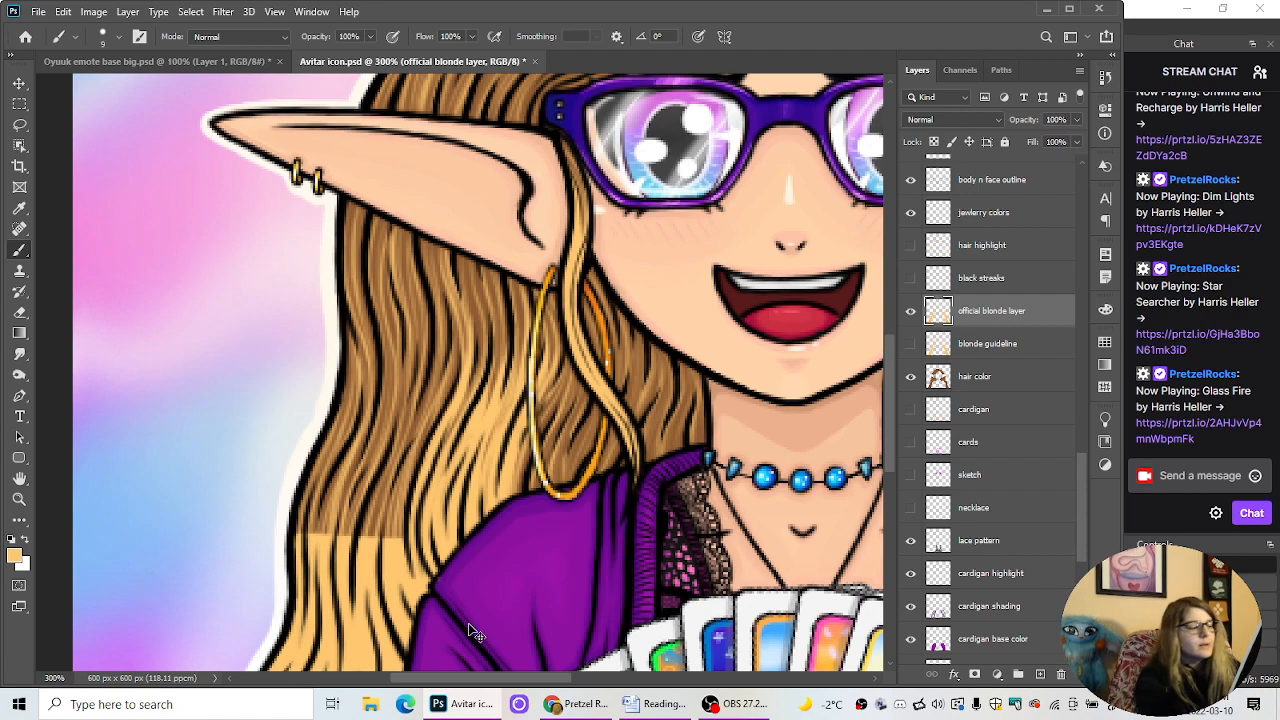
key("ctrl+z")
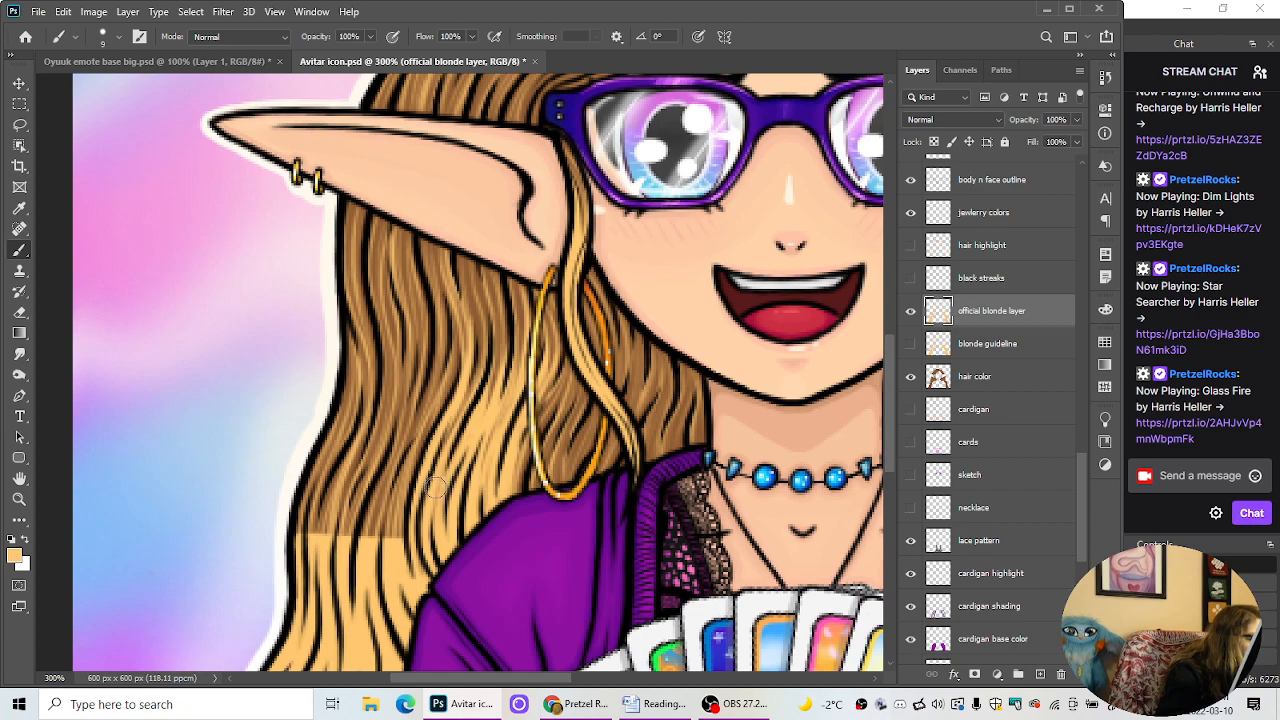
left_click(20, 311)
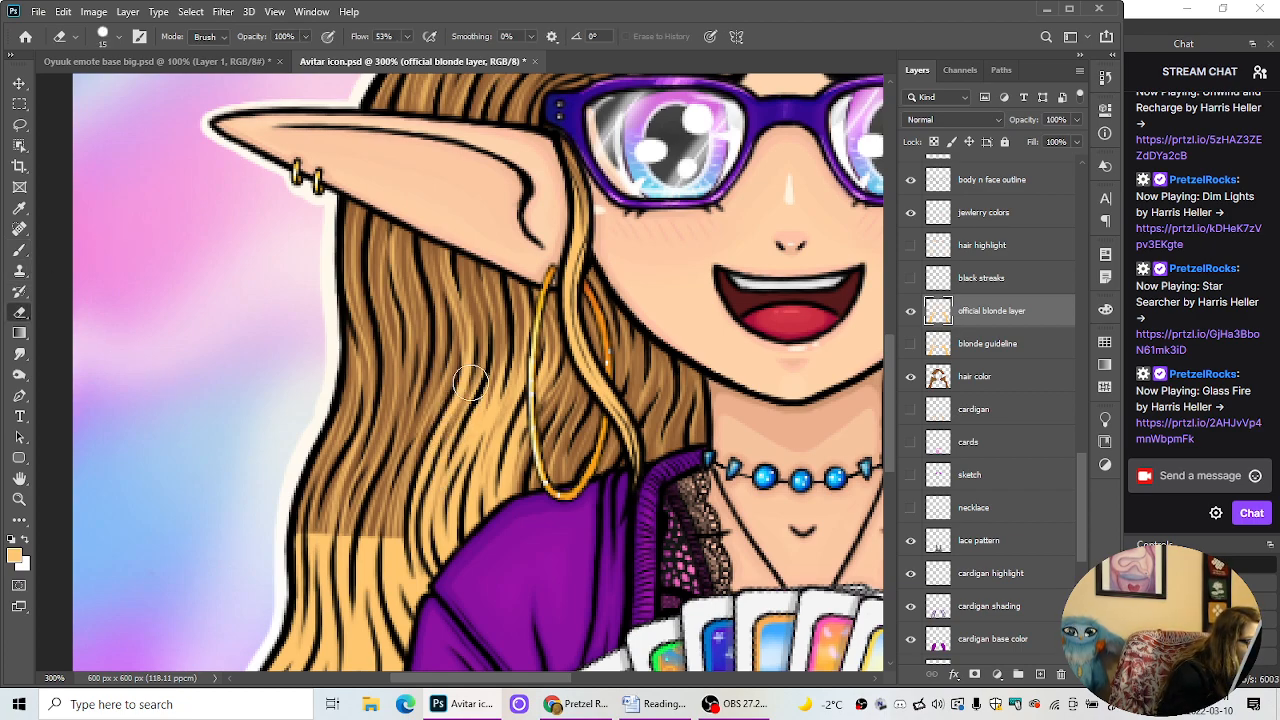
key("b")
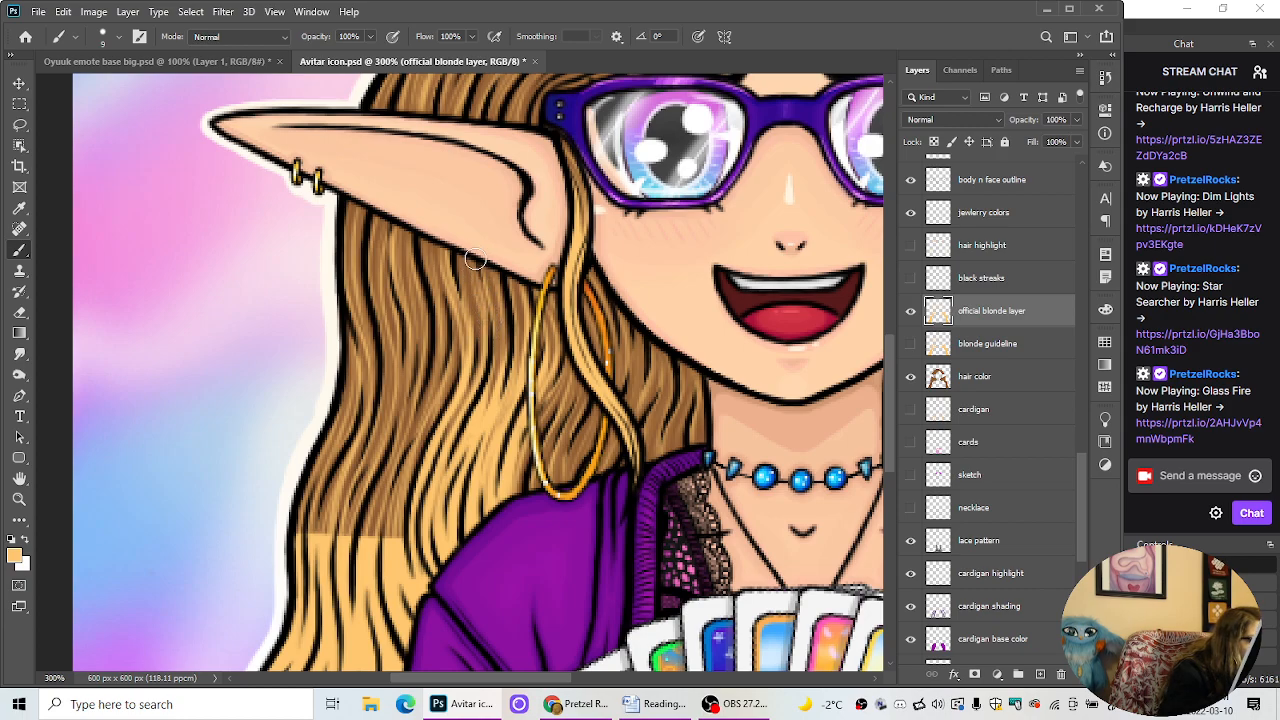
Step: Examine the whole avatar and compare the blonde strands around both hoop earrings
scroll(475, 260, "down", 1)
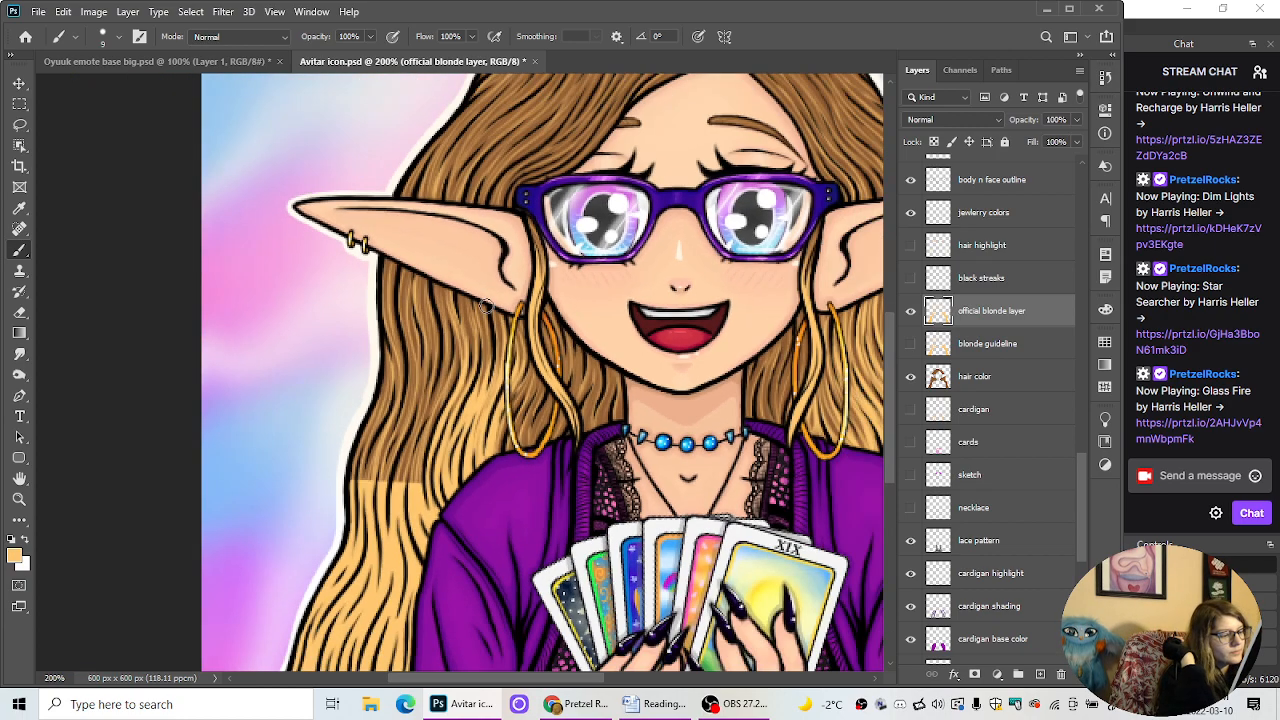
scroll(487, 305, "down", 1)
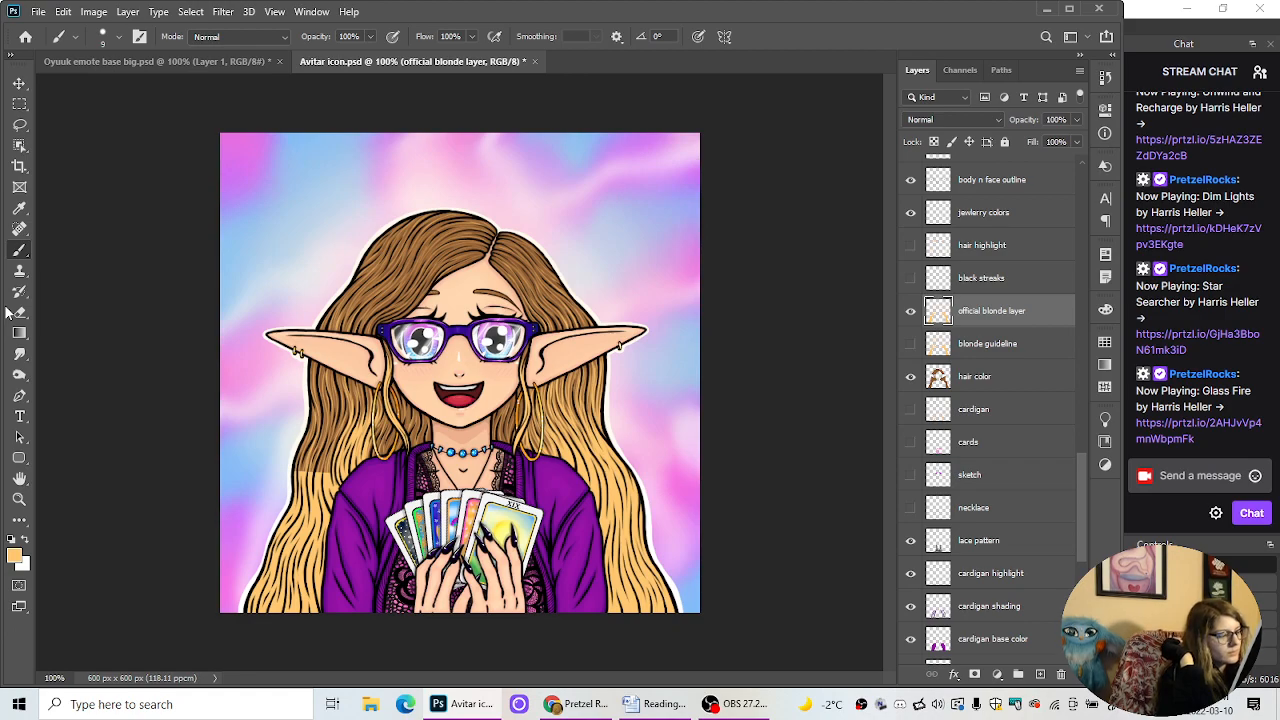
key("ctrl+plus")
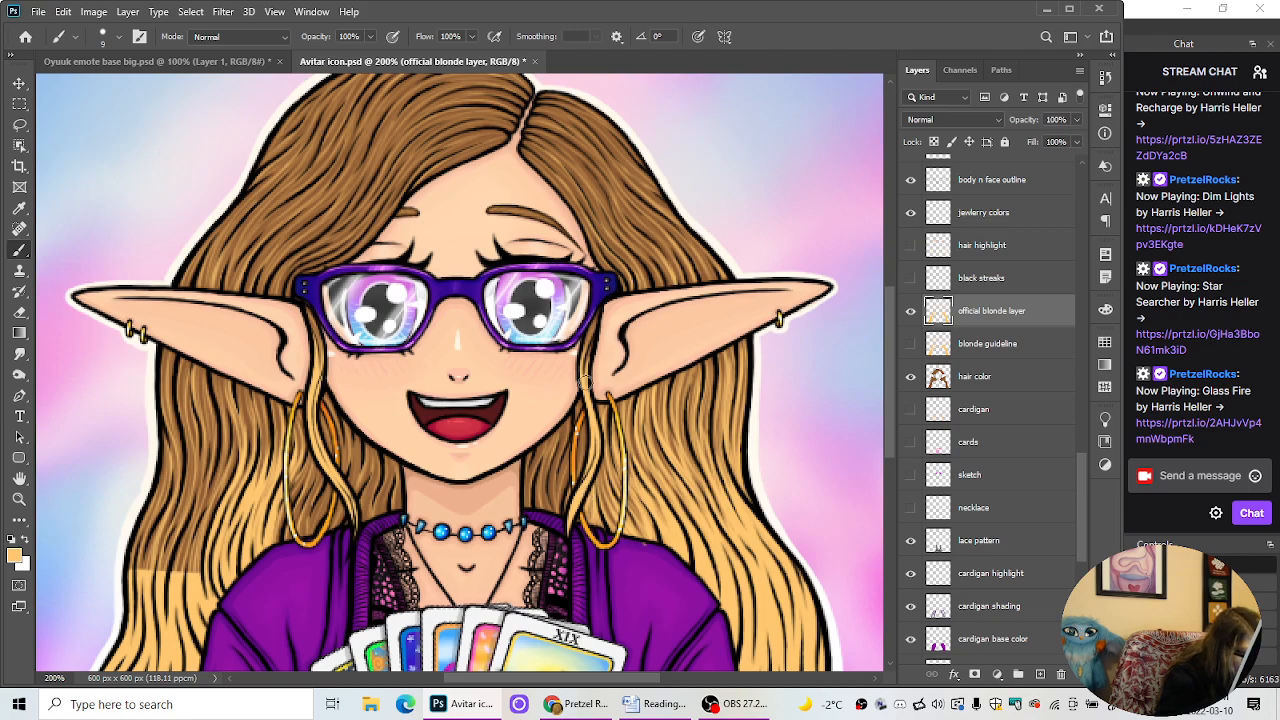
left_click(19, 313)
key("ctrl+plus")
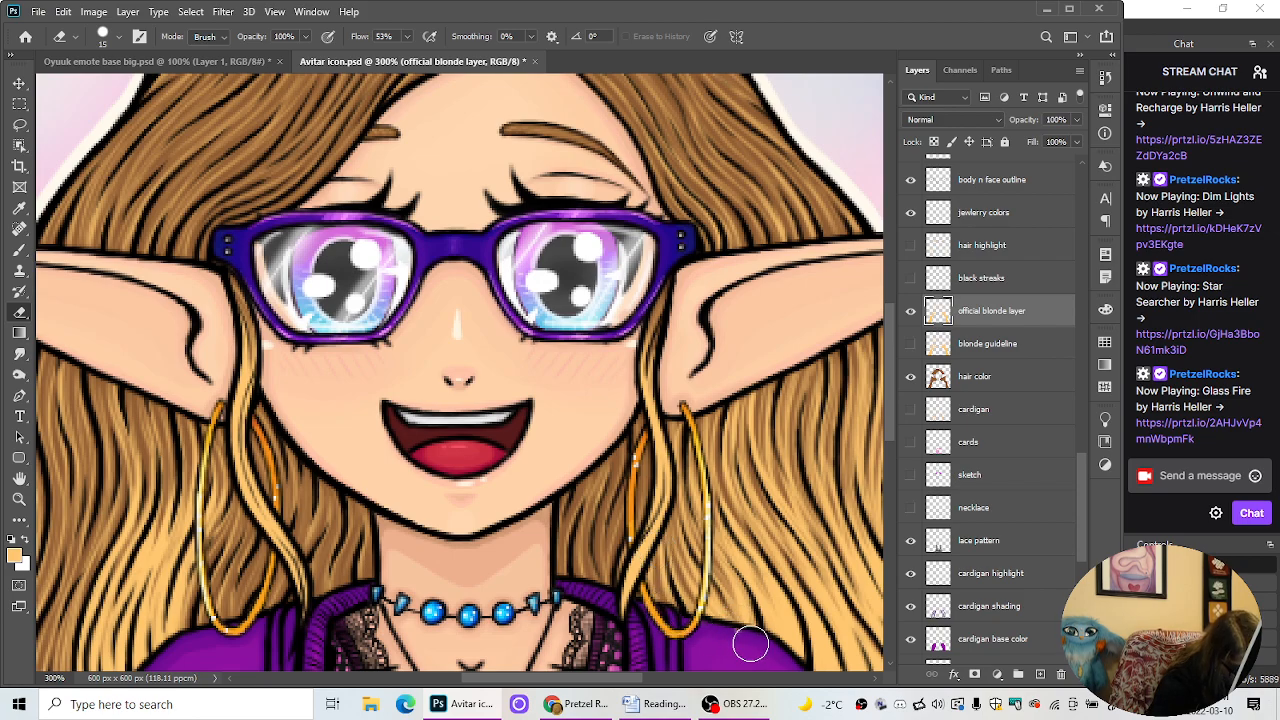
key("ctrl+minus")
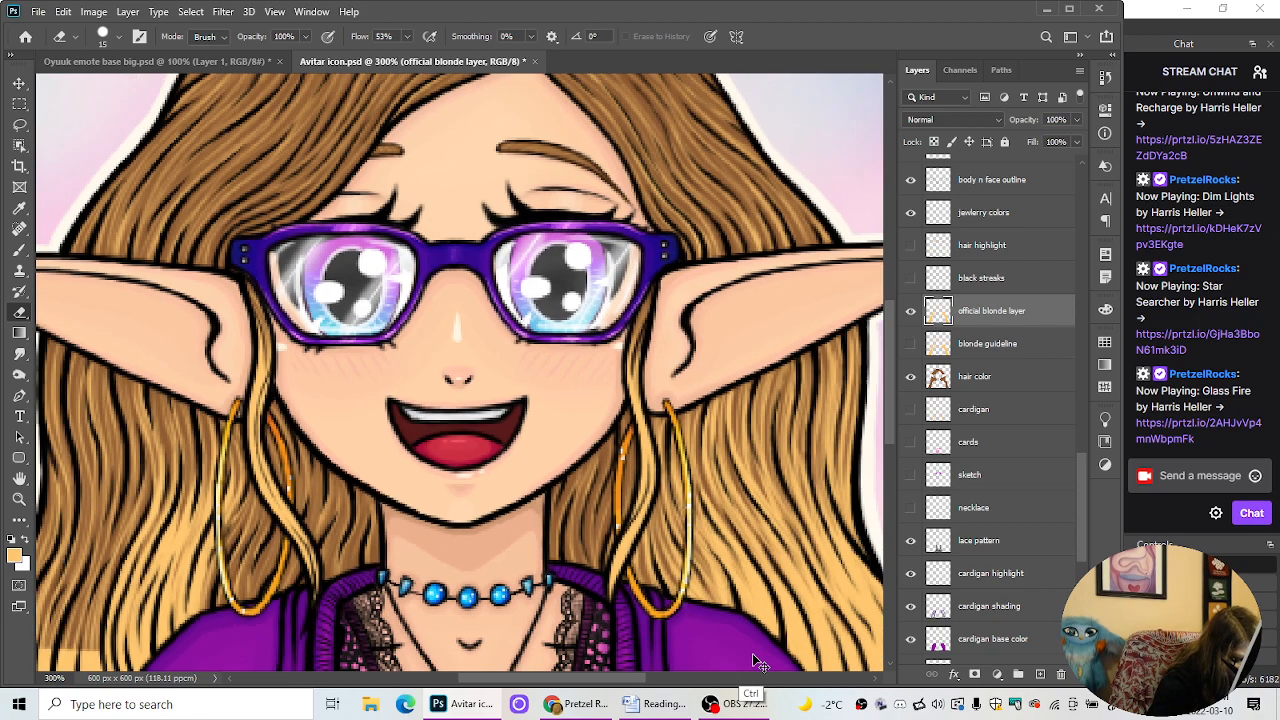
left_click(20, 251)
key("ctrl+plus")
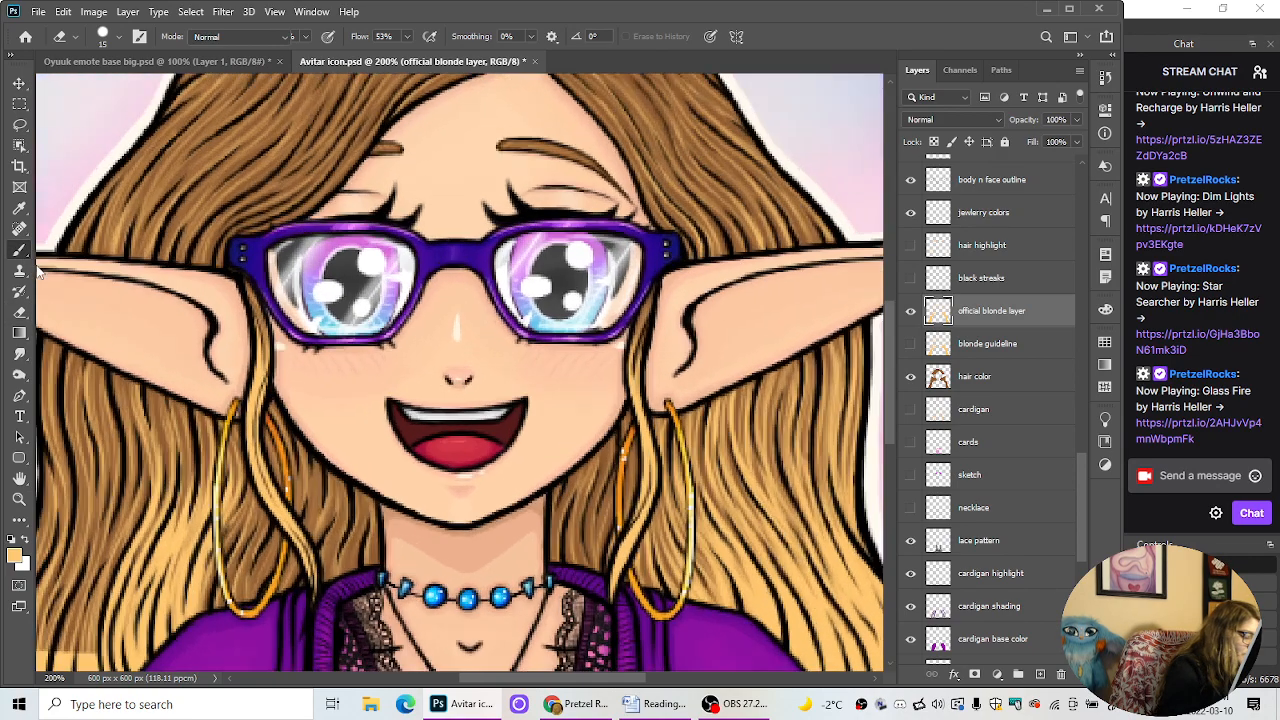
left_click_drag(520, 678, 542, 678)
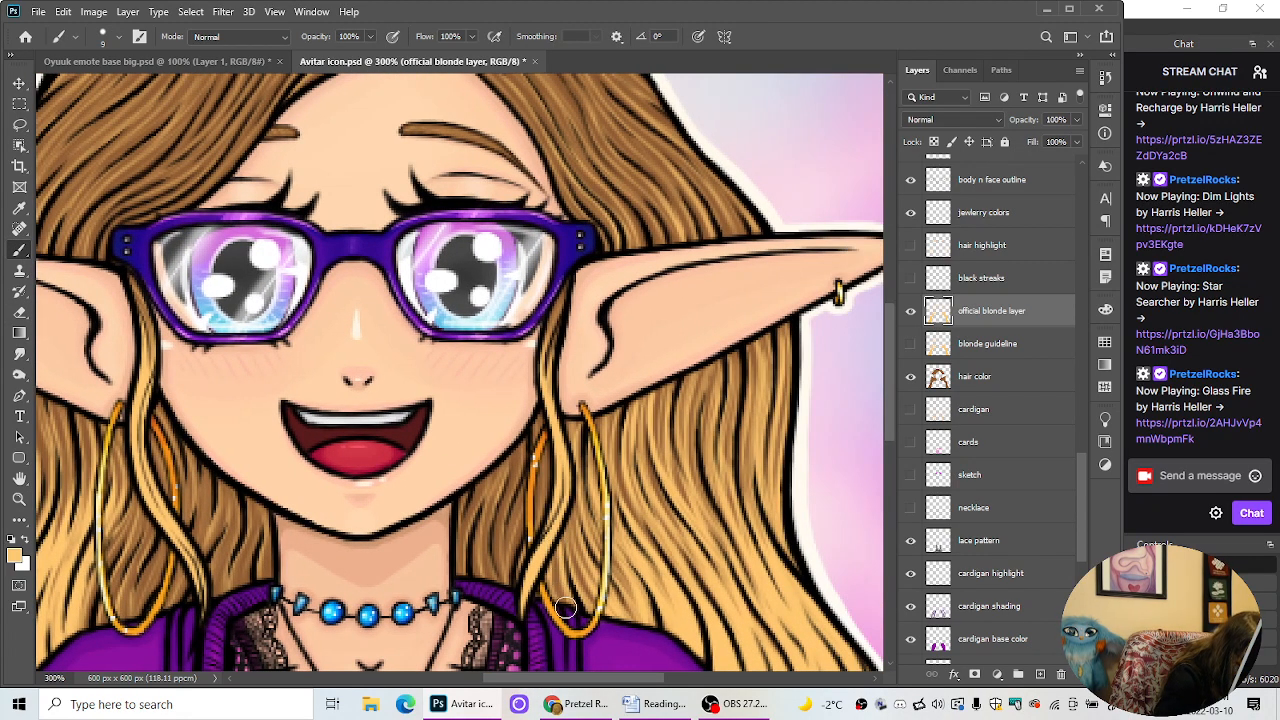
left_click(20, 312)
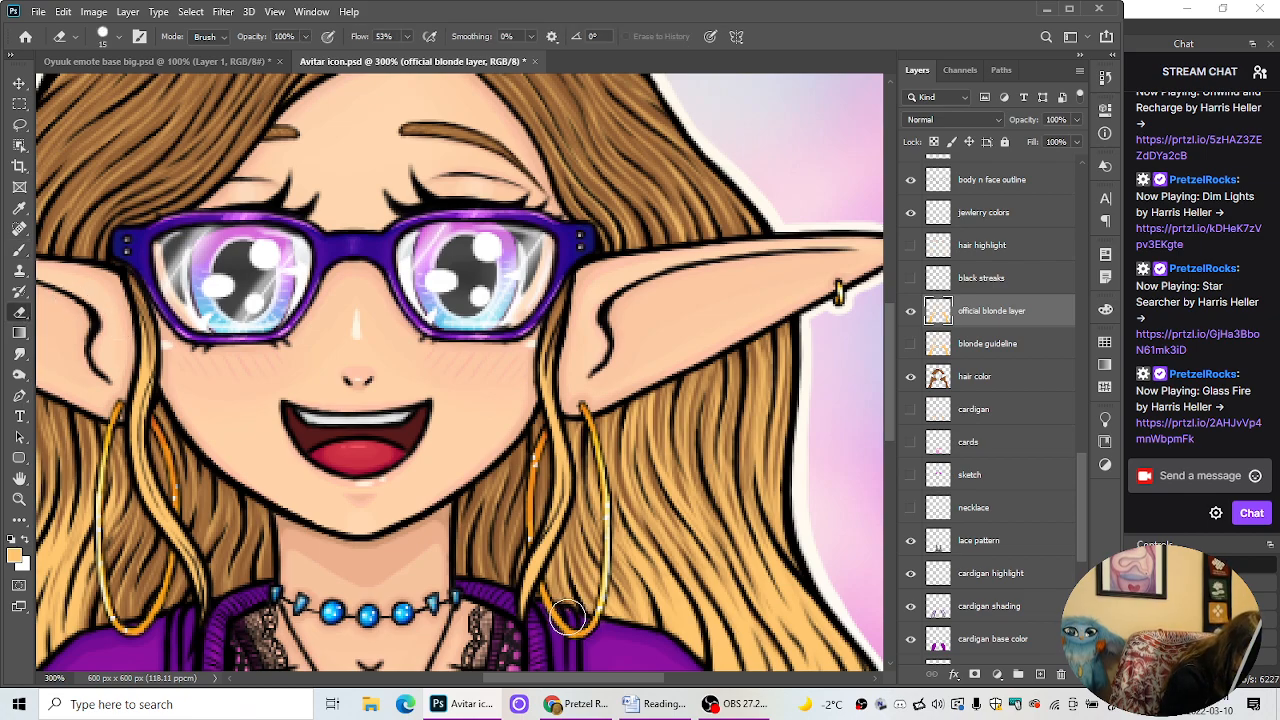
Step: Paint blonde strands inside the lower part of the left hoop earring, just above the cardigan's shoulder
left_click_drag(603, 685, 515, 697)
left_click_drag(891, 423, 894, 476)
left_click(20, 251)
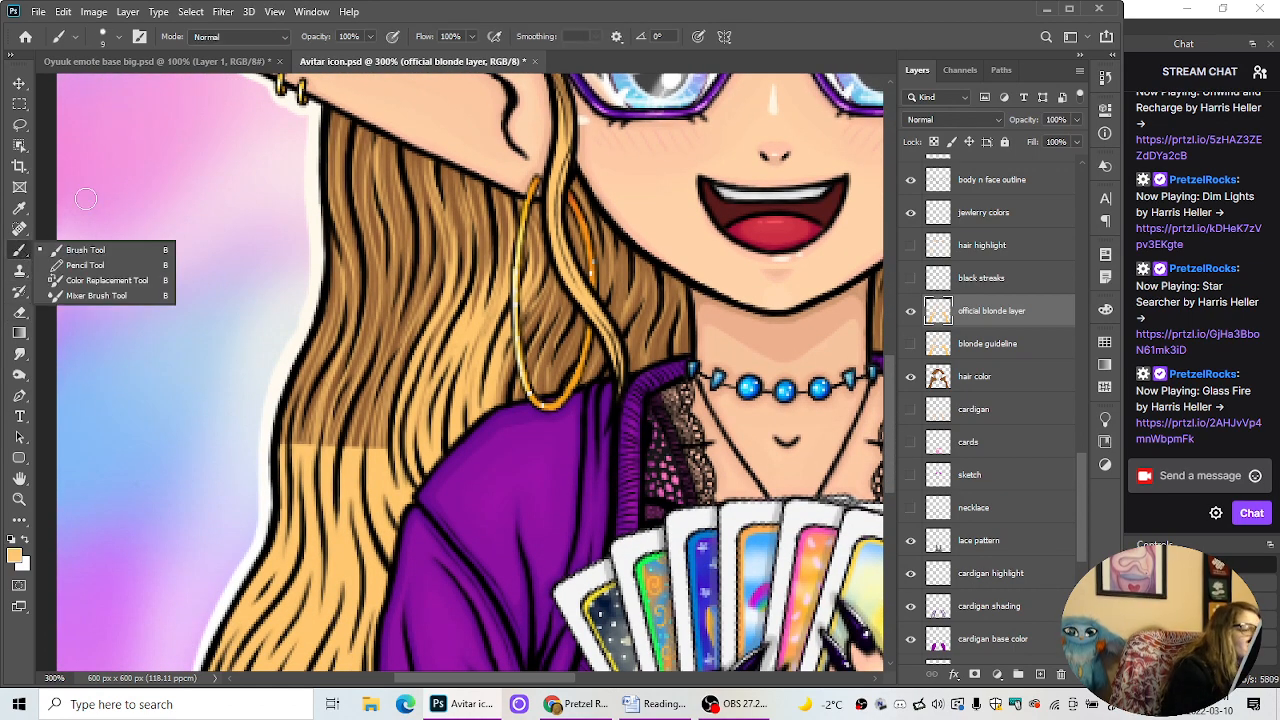
left_click(20, 291)
left_click(20, 312)
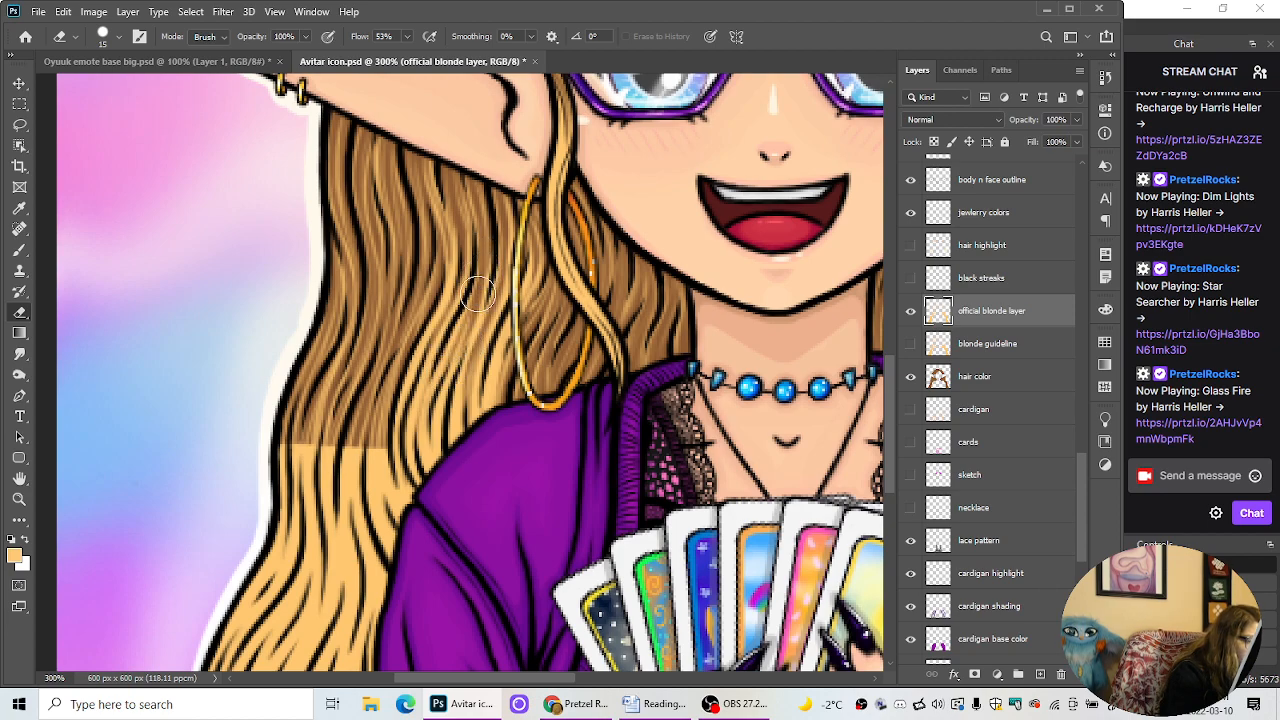
left_click(19, 250)
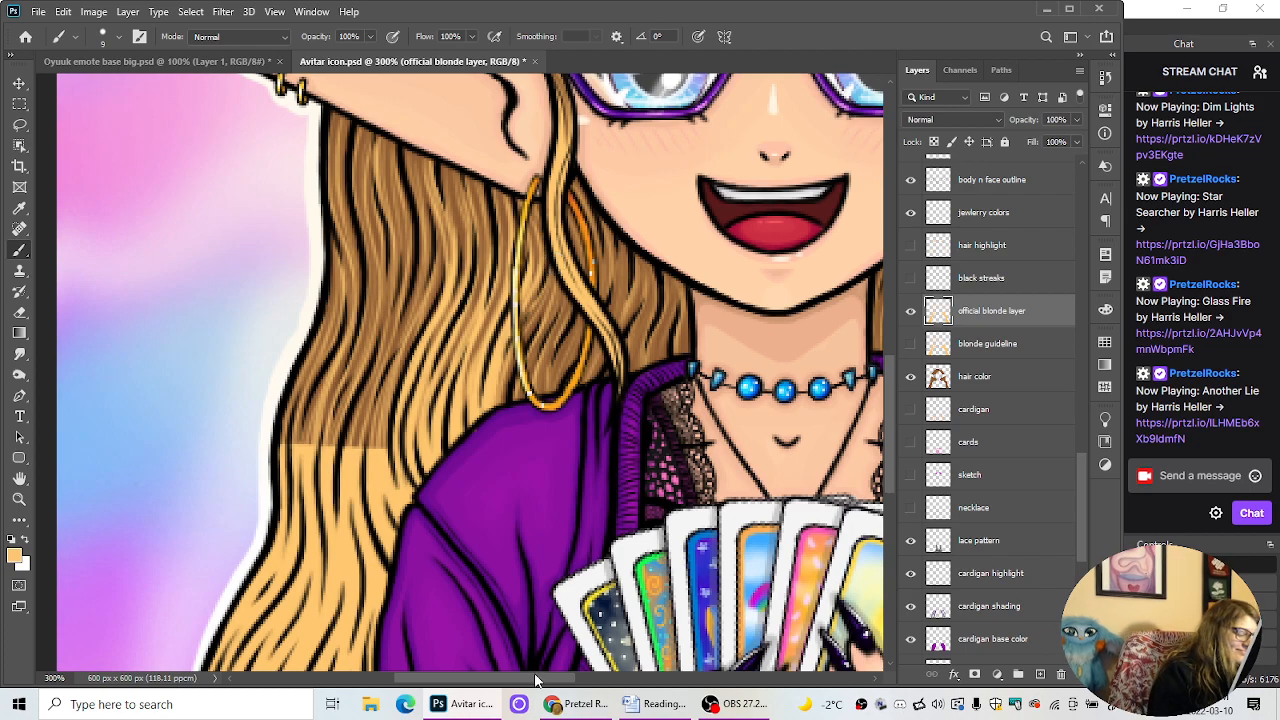
left_click_drag(535, 679, 505, 665)
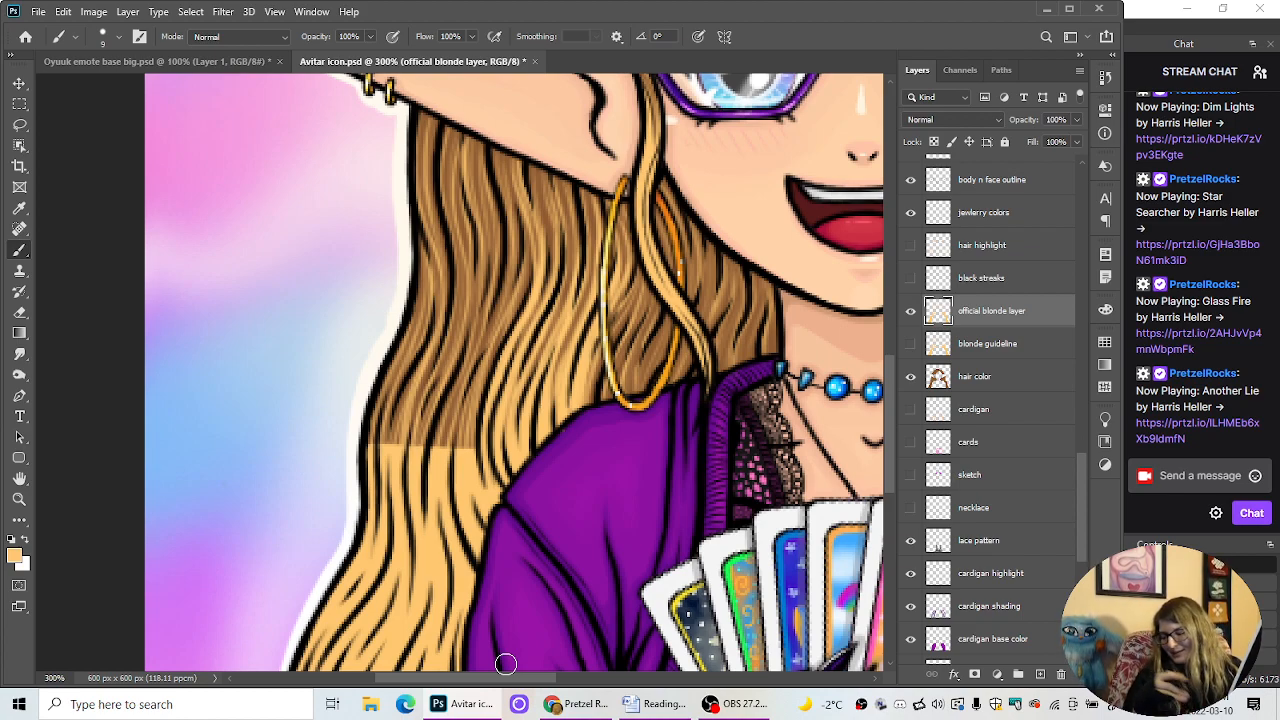
key("ctrl+plus")
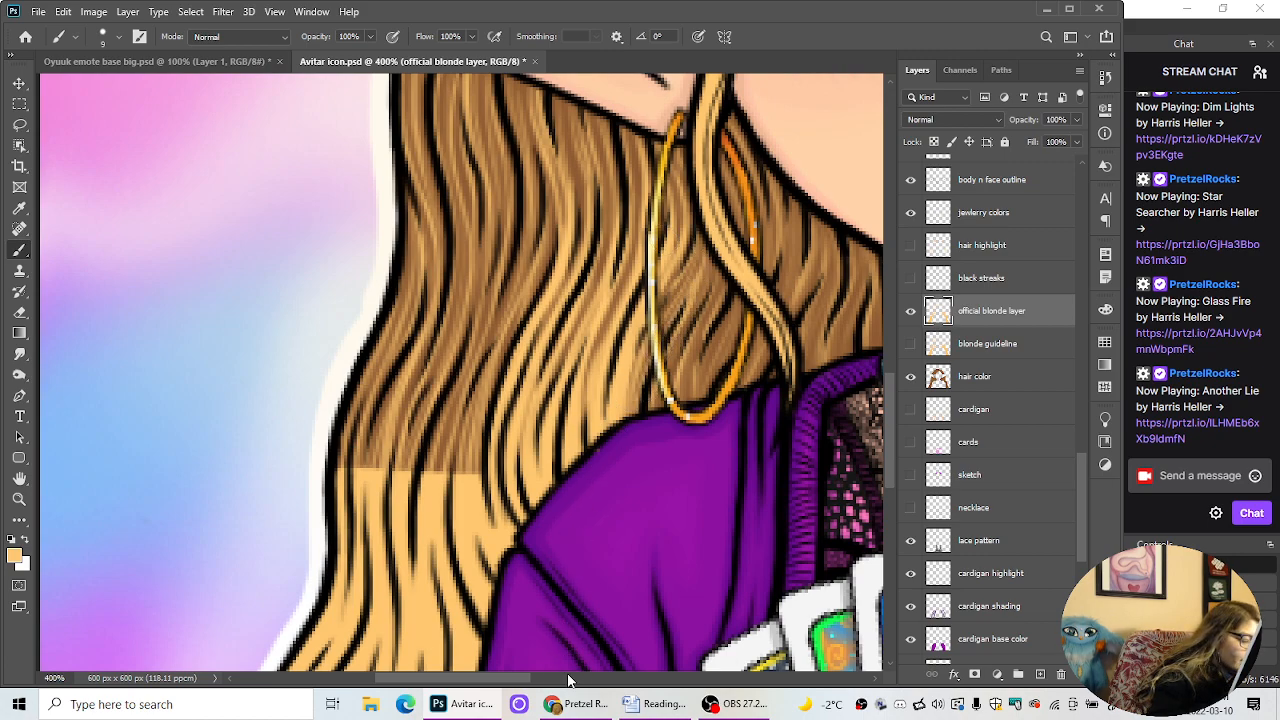
mouse_move(537, 680)
left_mouse_down()
mouse_move(655, 690)
mouse_move(548, 702)
left_mouse_up()
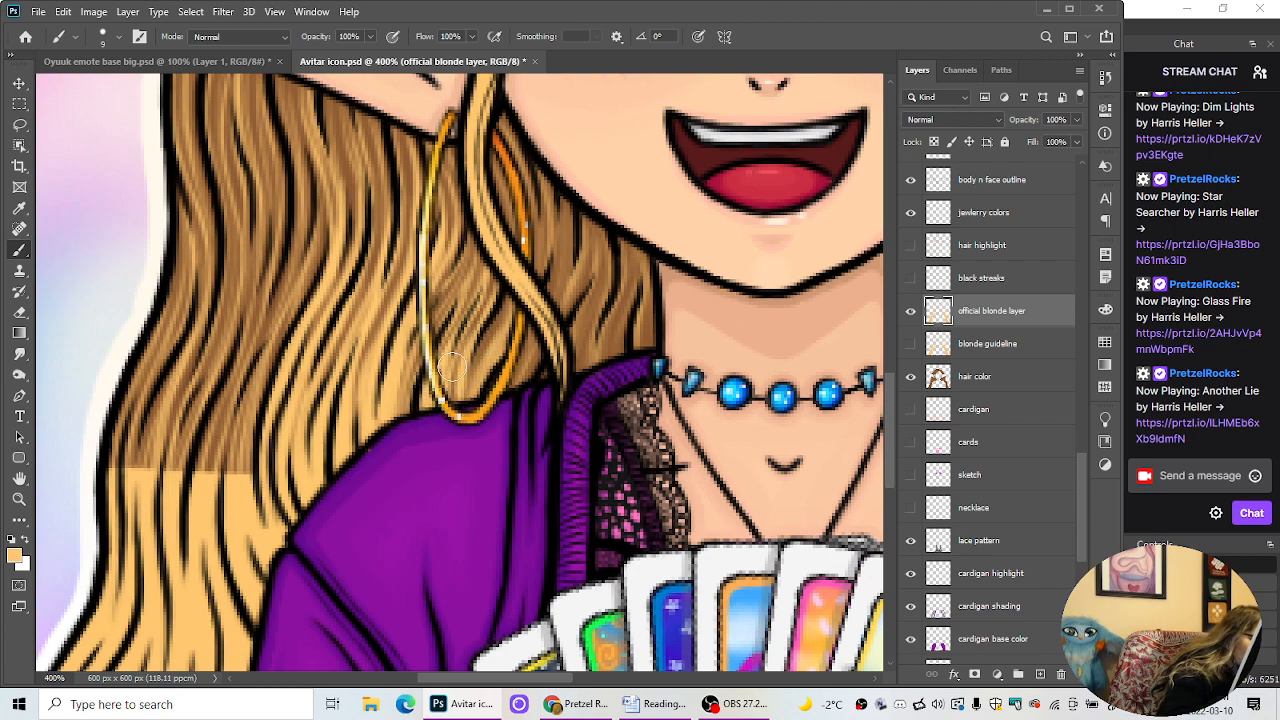
left_click_drag(453, 367, 456, 348)
left_click_drag(459, 404, 460, 340)
Step: Extend the blonde left of the shoulder with a long strand running down over the hard color boundary, trimming its upper end with the Eraser
key("ctrl+minus")
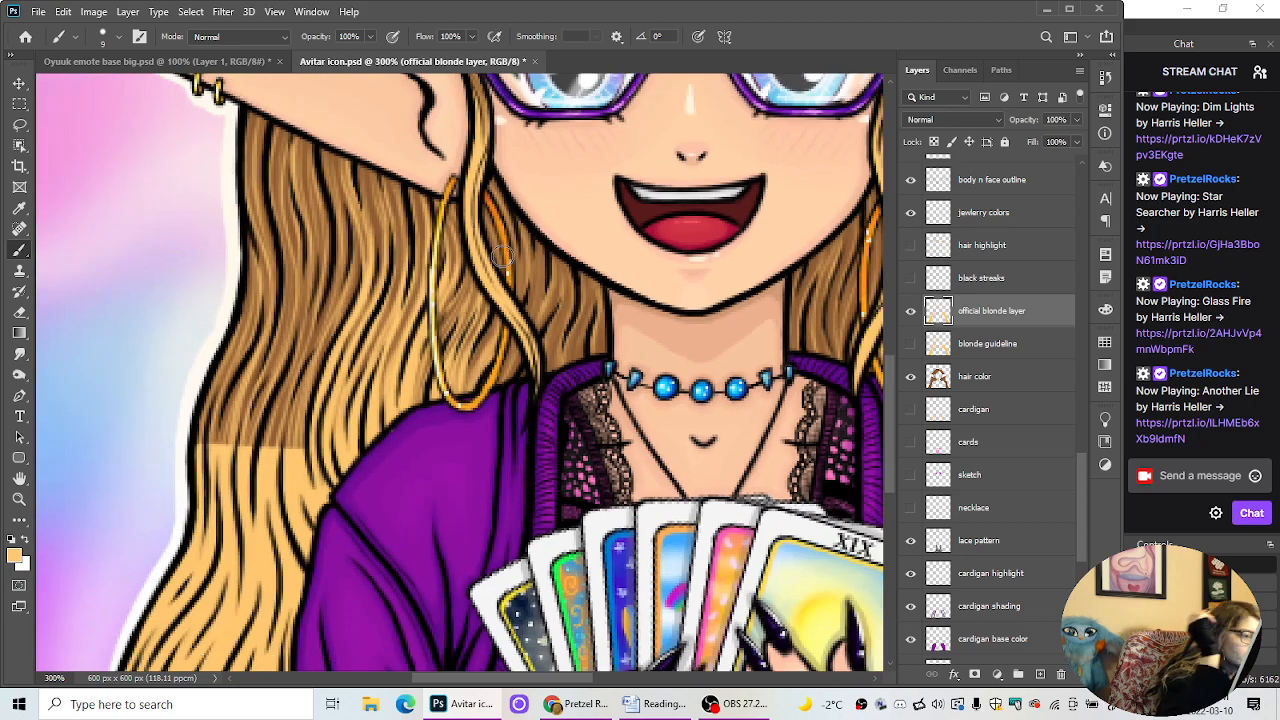
key("ctrl+minus")
key("ctrl+plus")
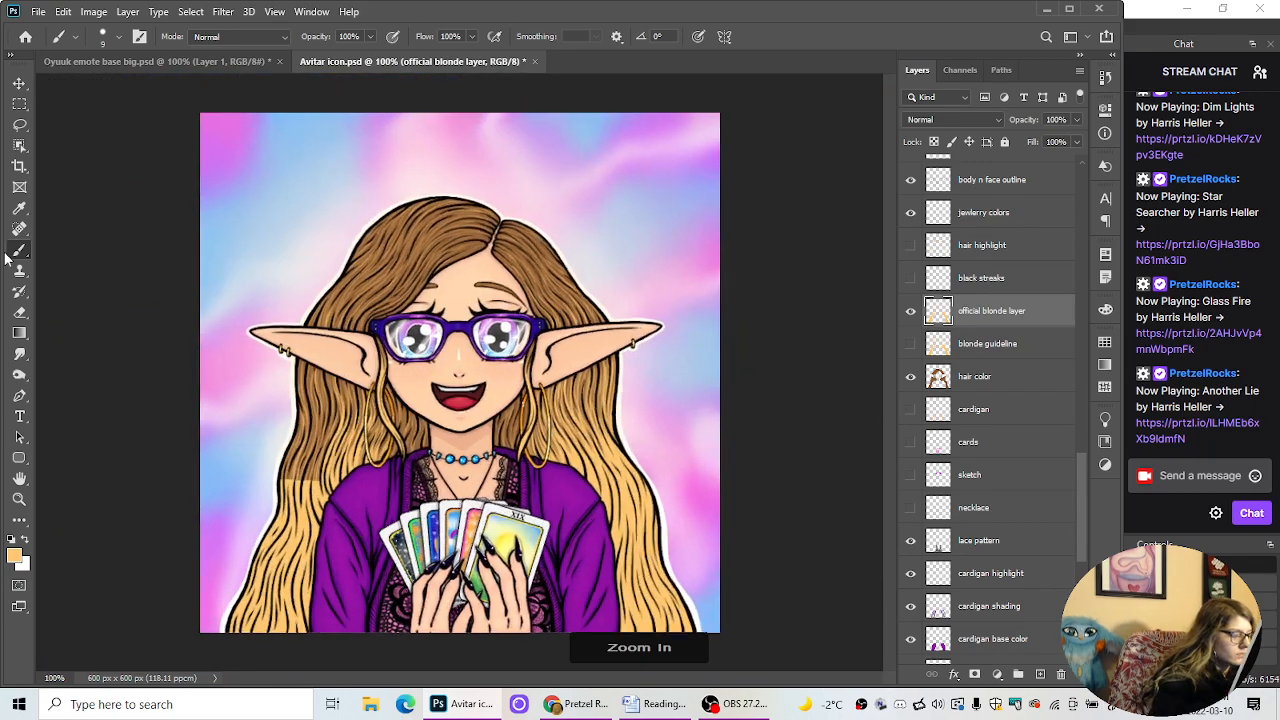
key("ctrl+plus")
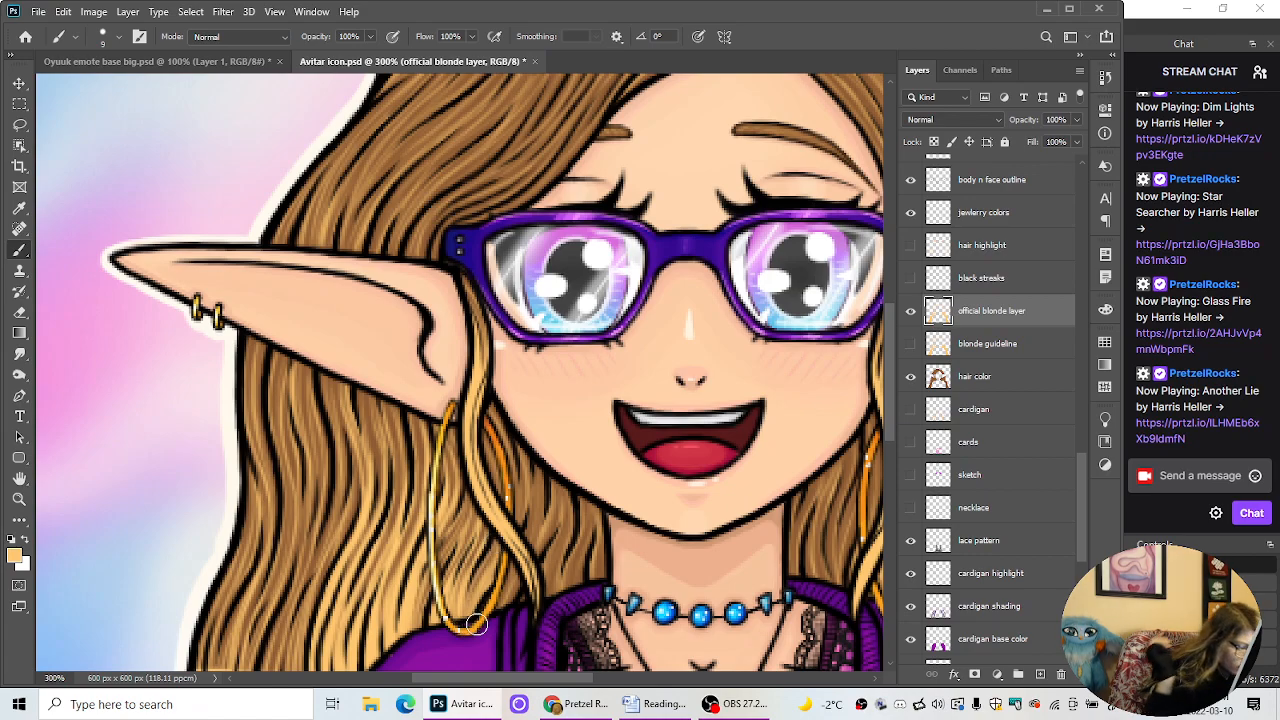
key("ctrl+minus")
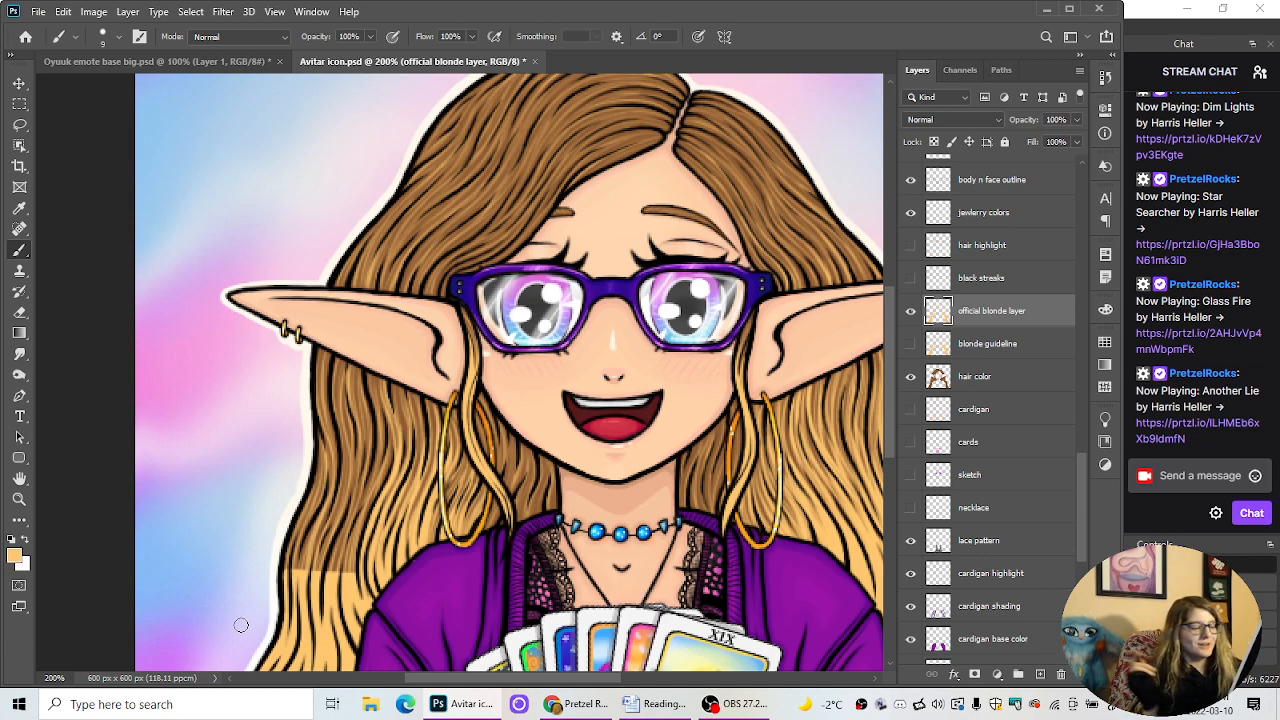
left_click_drag(588, 682, 545, 682)
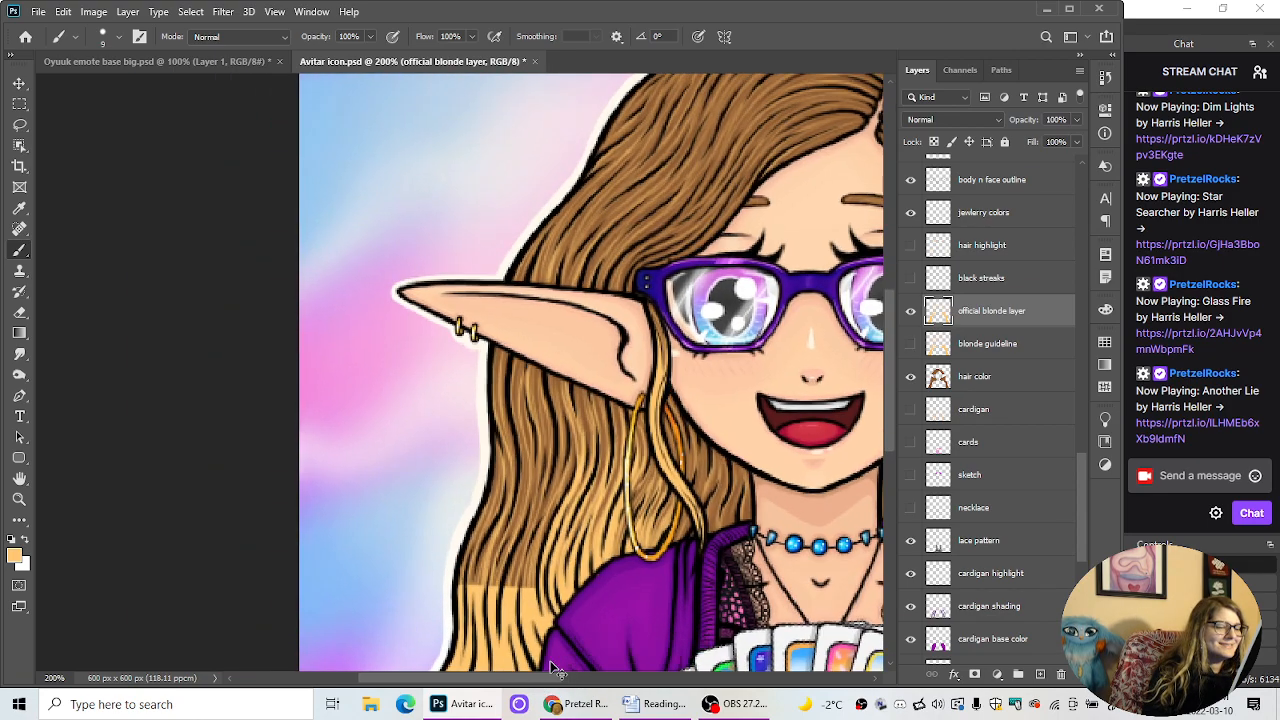
key("ctrl+plus")
left_click_drag(891, 391, 890, 437)
key("ctrl+plus")
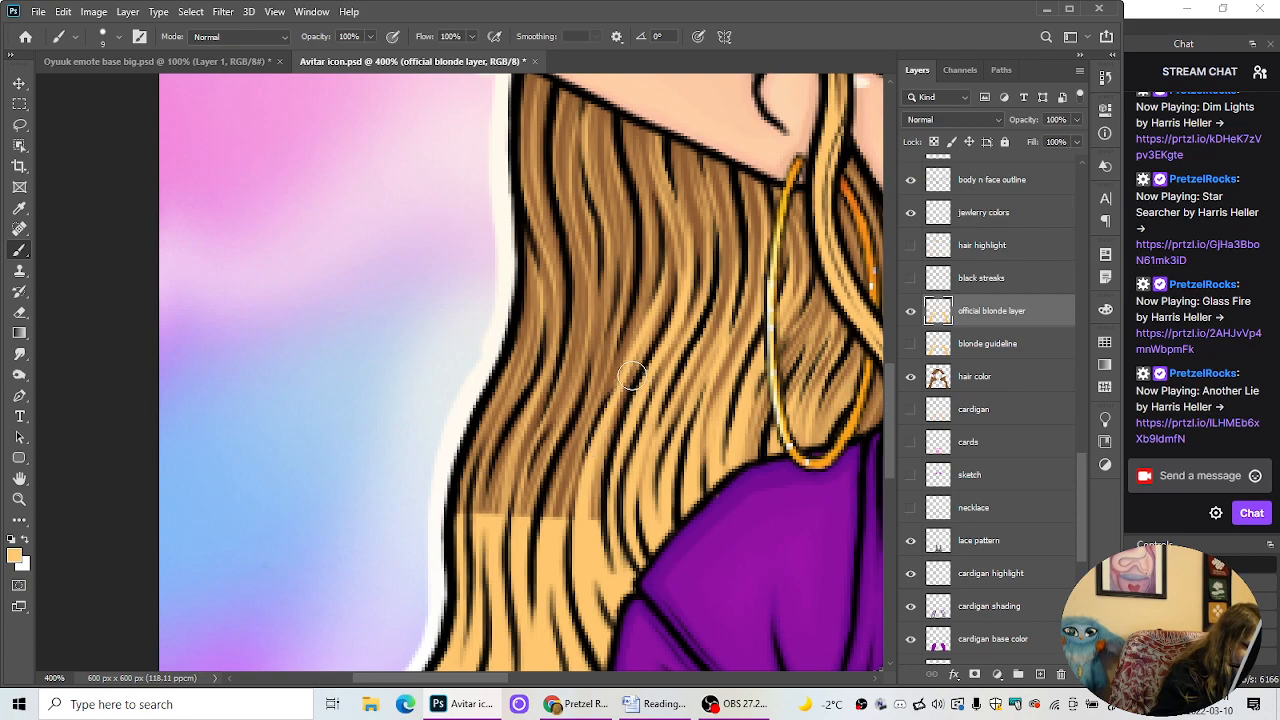
left_click_drag(636, 376, 595, 508)
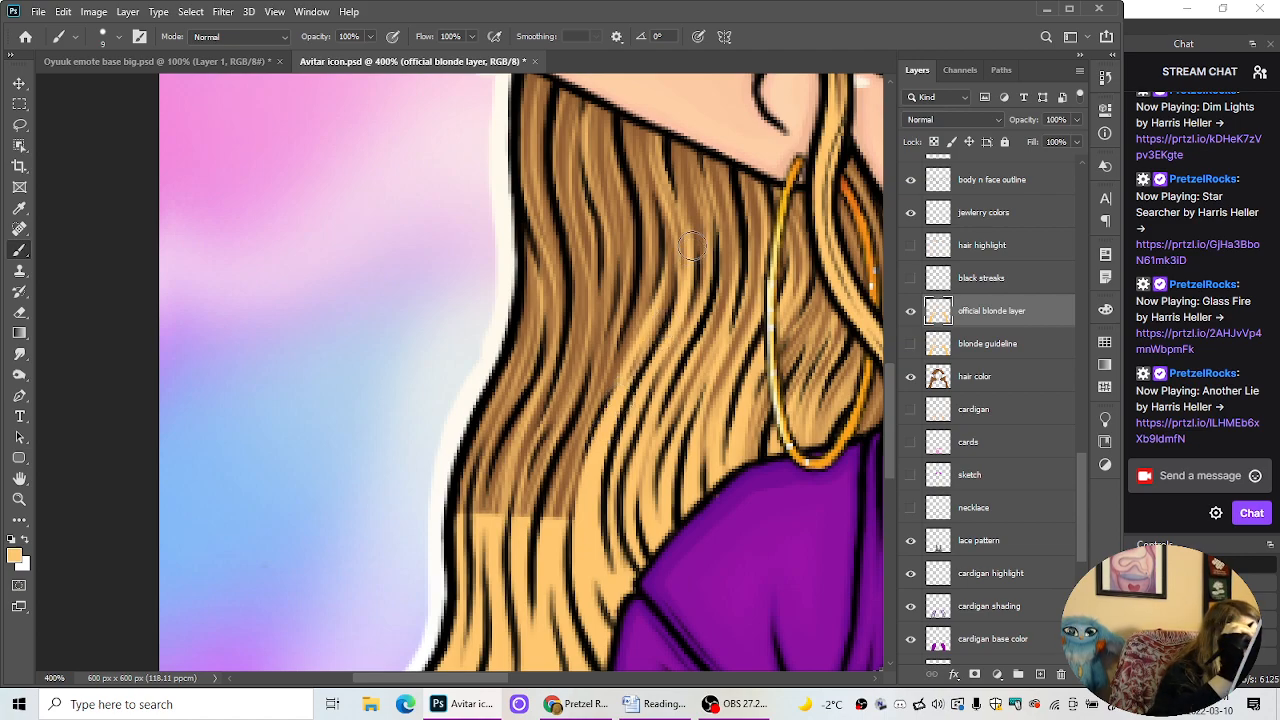
left_click(19, 312)
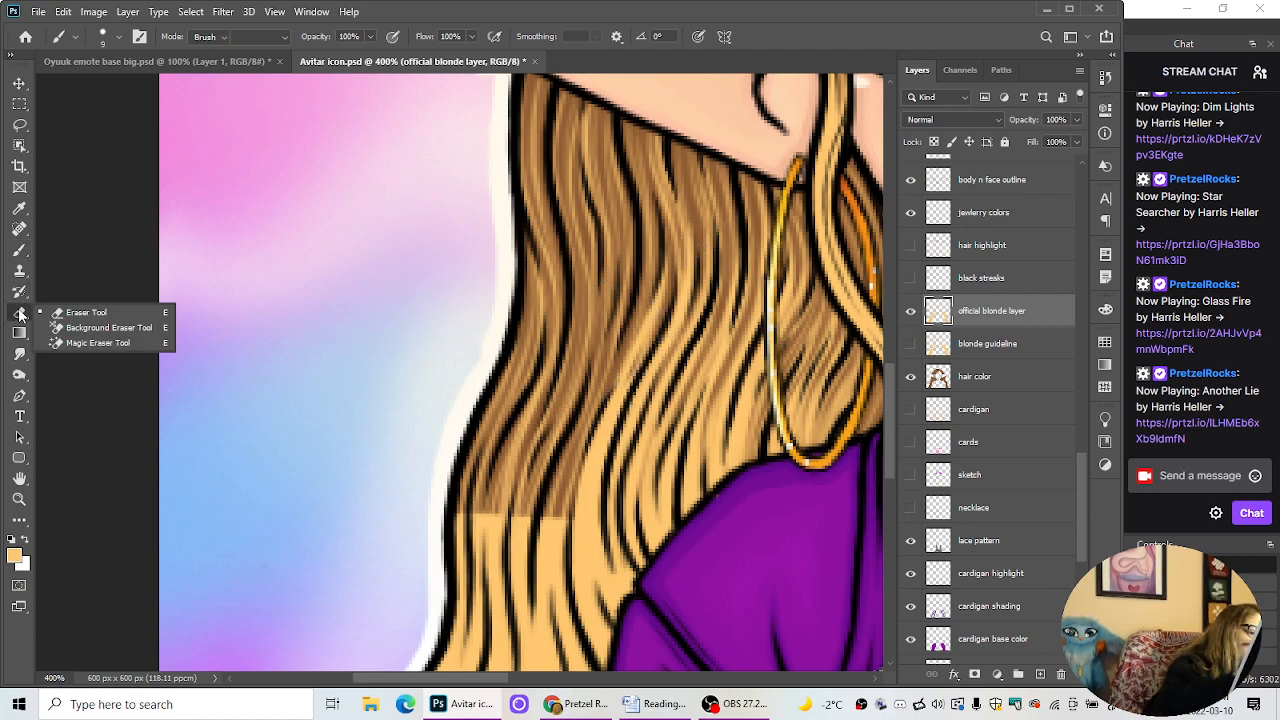
left_click(634, 365)
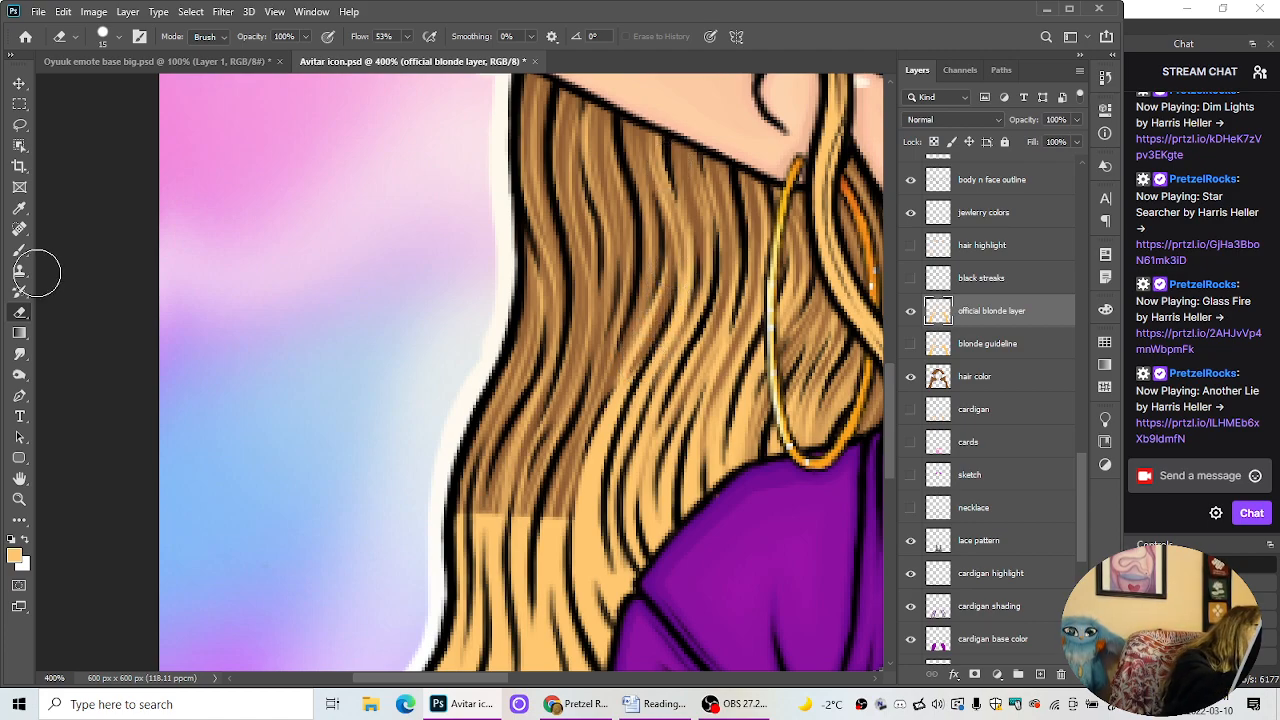
left_click(18, 248)
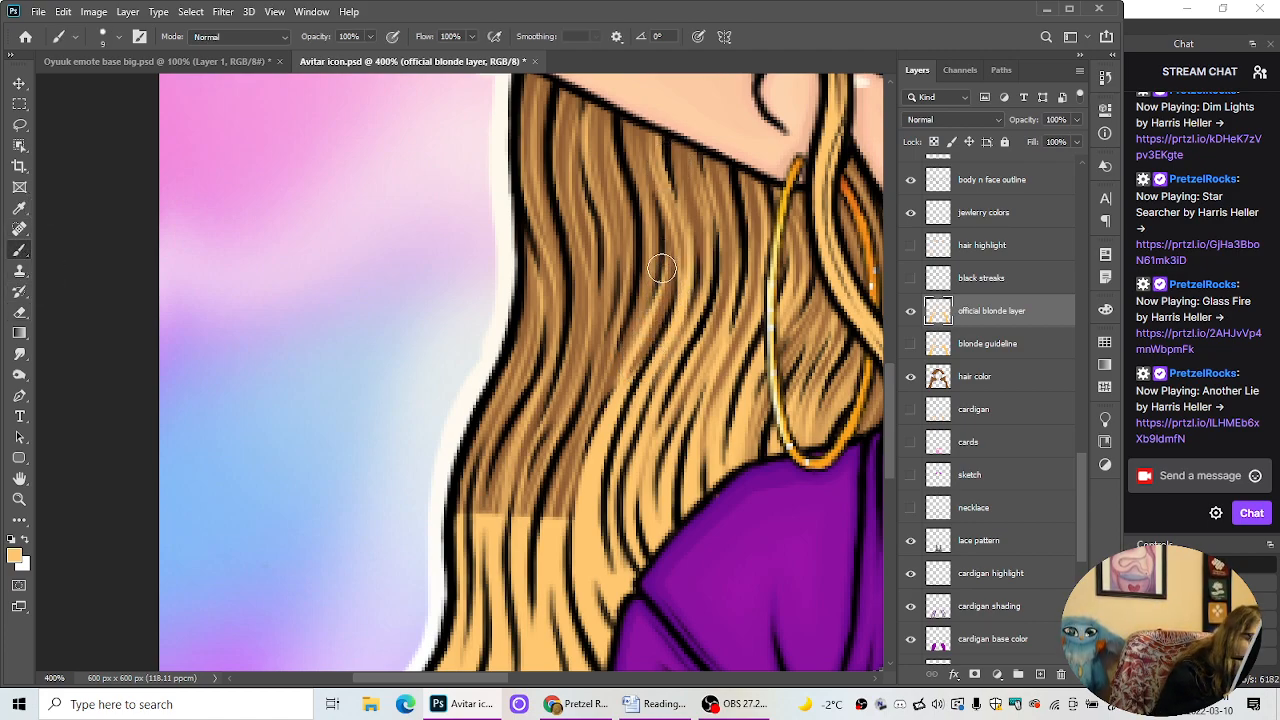
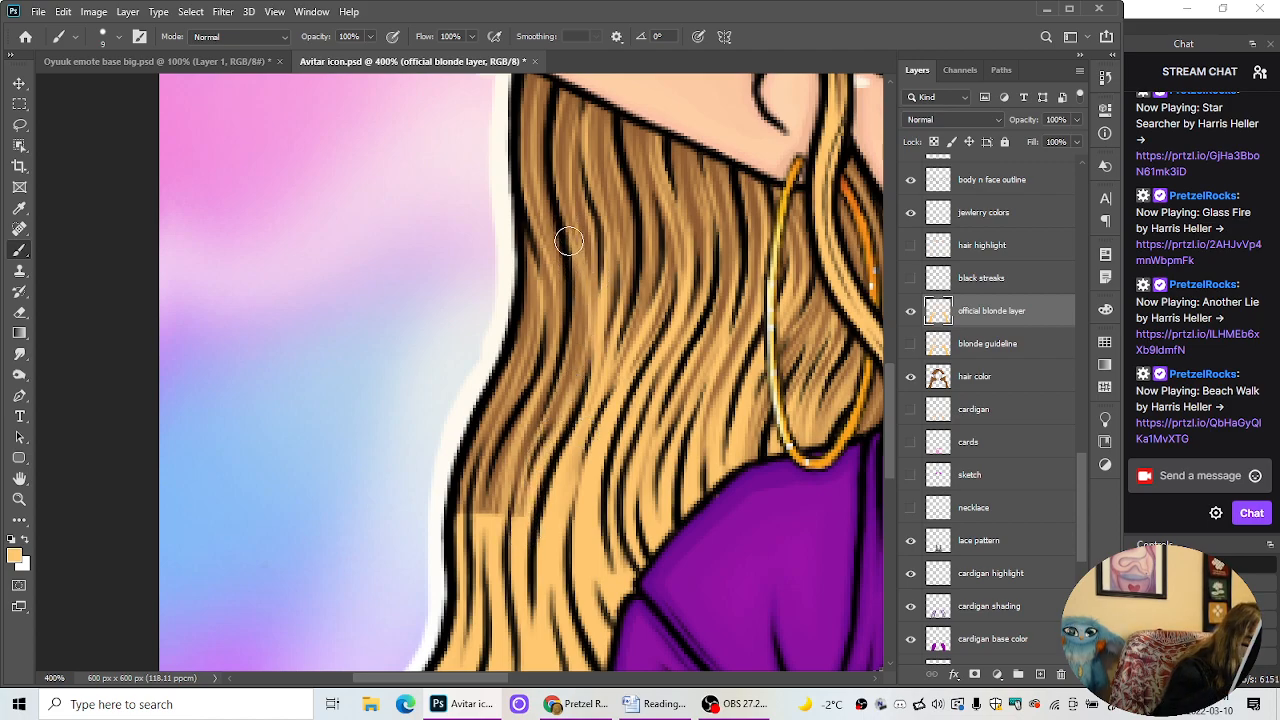
Step: Paint long thin blonde strands down through the brown hair left of the hoop earring, from below the ear toward the hard color boundary
left_click_drag(570, 245, 568, 418)
left_click_drag(576, 308, 560, 425)
left_click_drag(571, 286, 542, 473)
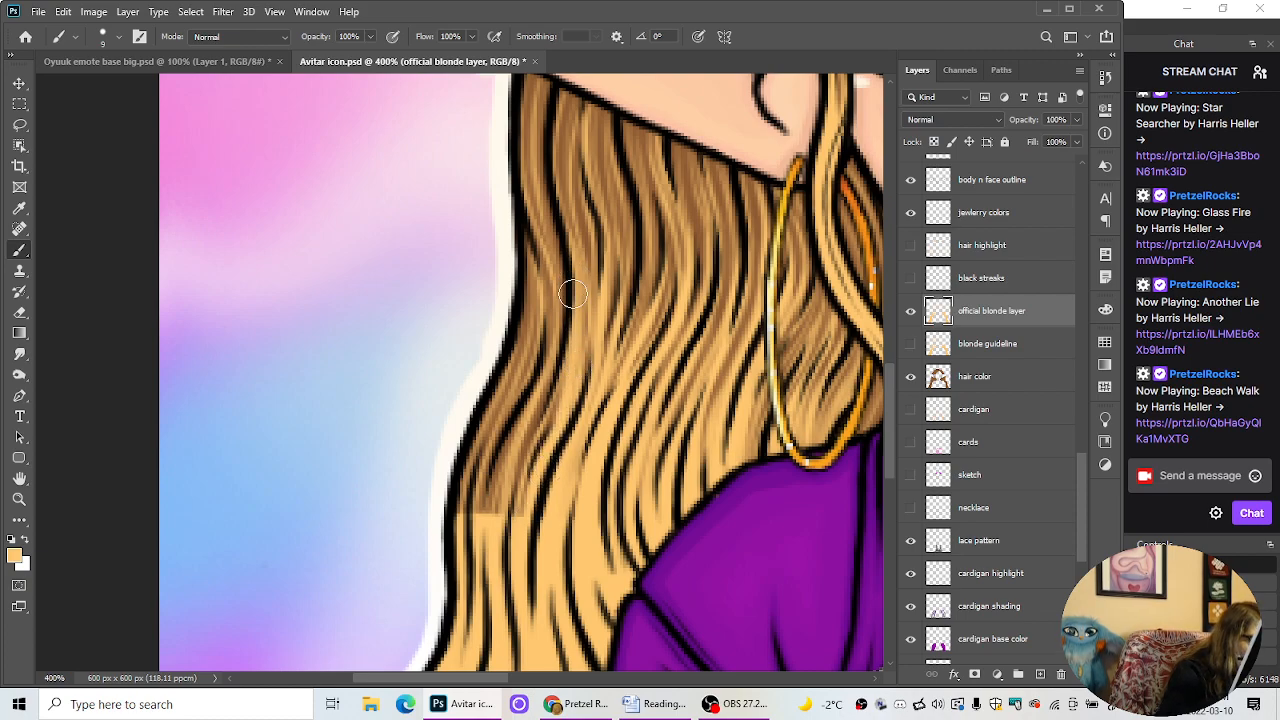
left_click(19, 312)
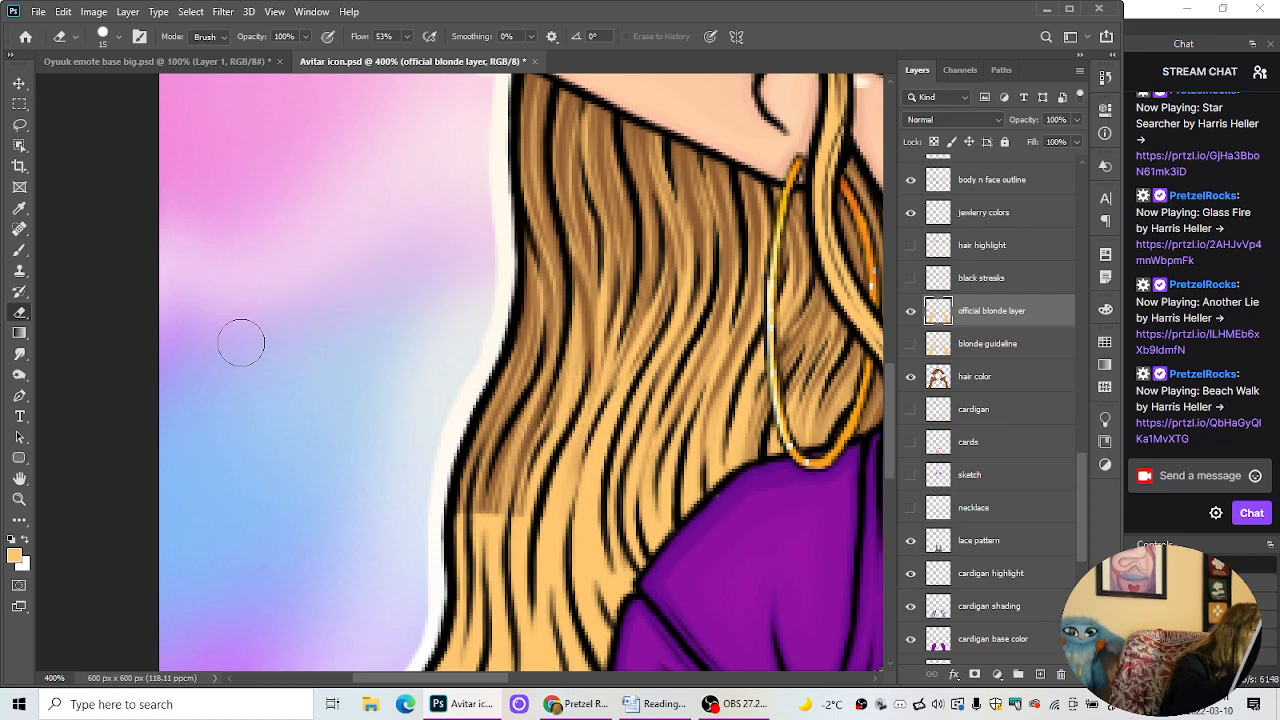
left_click(20, 250)
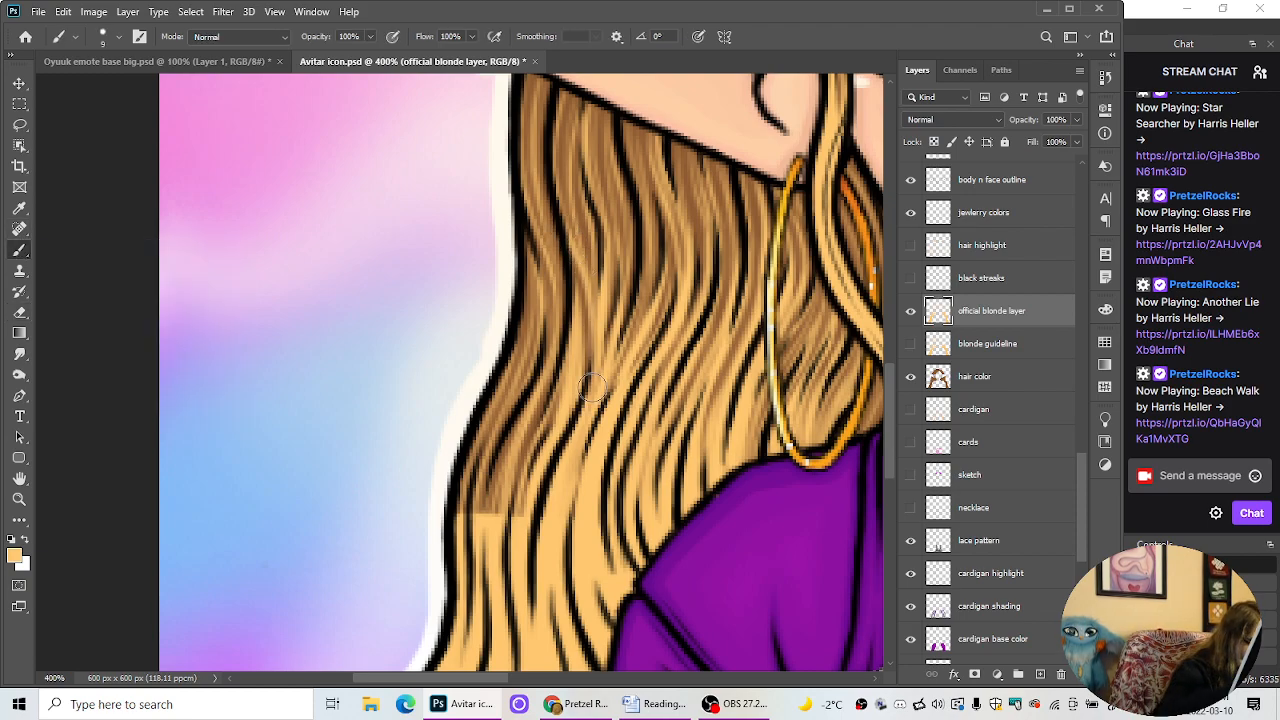
mouse_move(594, 298)
left_mouse_down()
mouse_move(598, 188)
mouse_move(587, 198)
left_mouse_up()
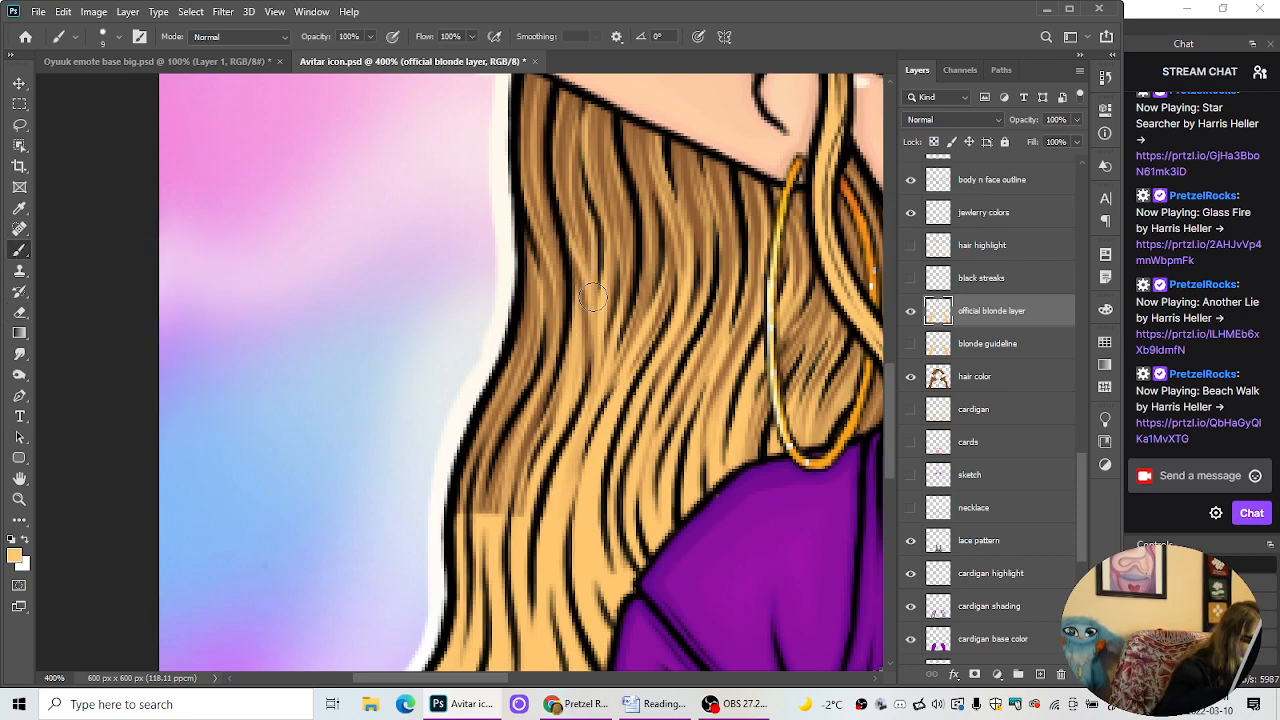
left_click_drag(594, 288, 588, 400)
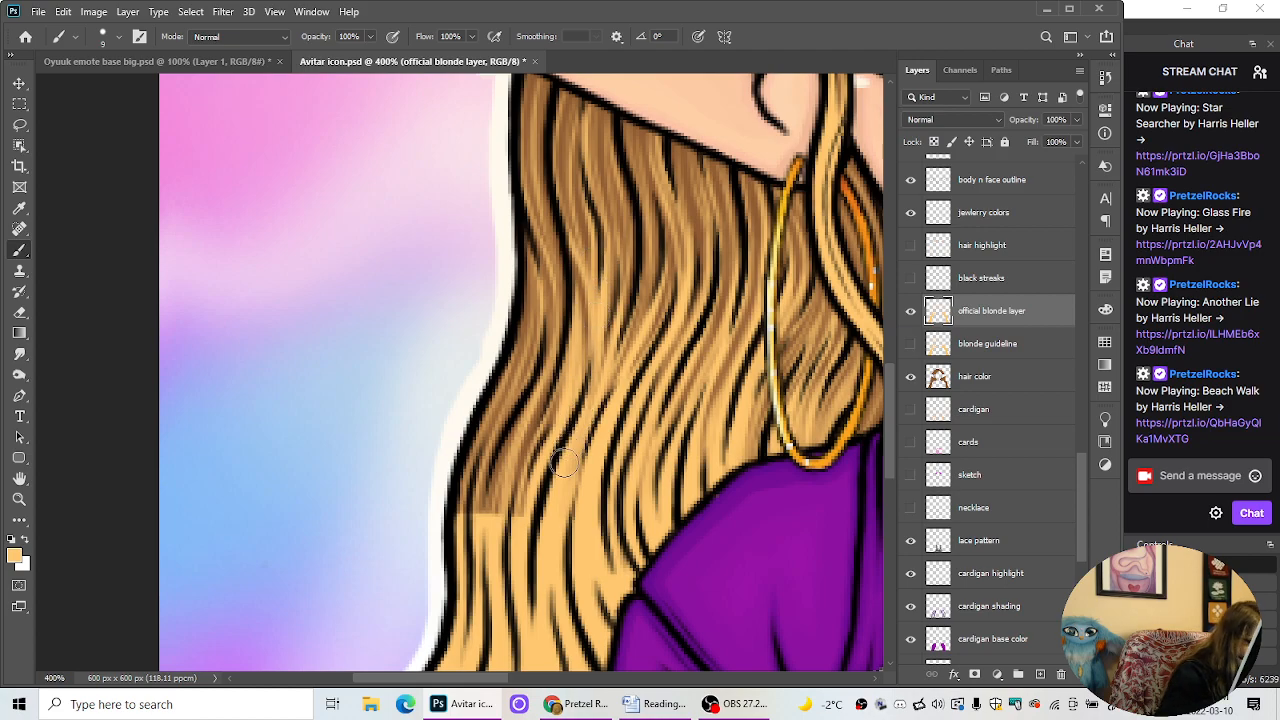
Step: Thin out the new blonde strands in the middle of the left hair section with the Eraser
left_click(24, 315)
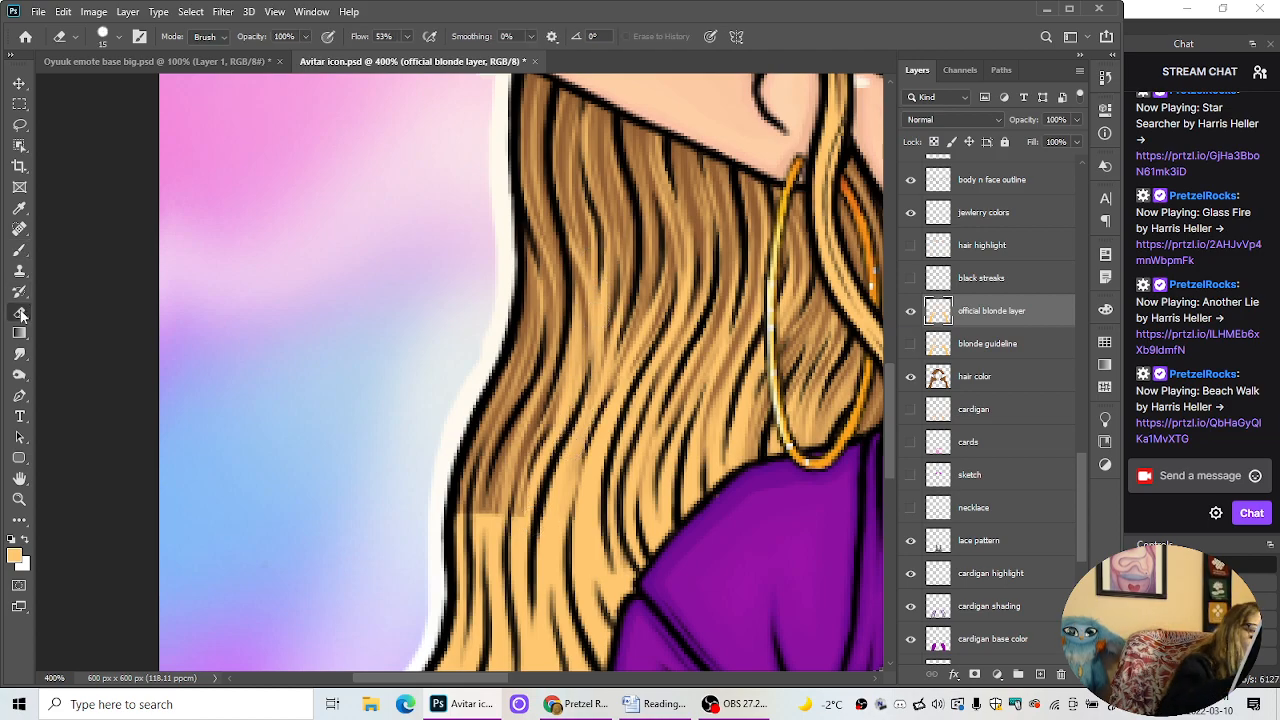
left_click_drag(587, 266, 600, 362)
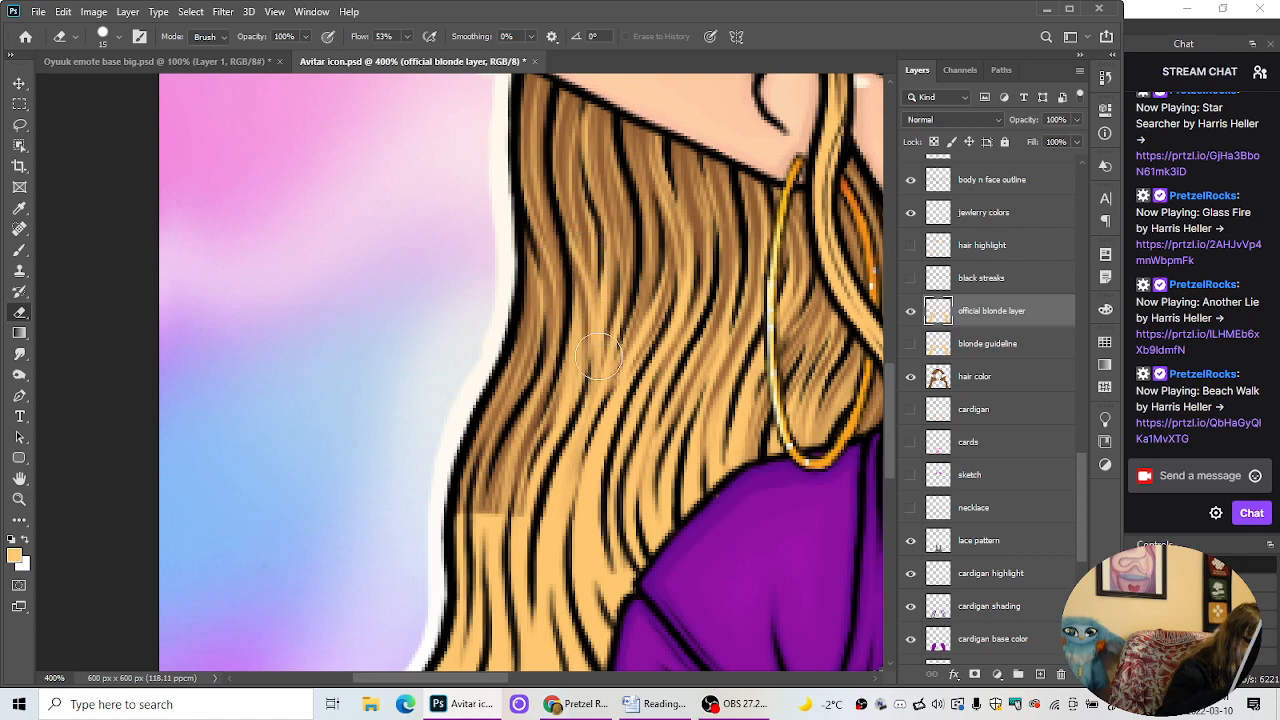
mouse_move(595, 294)
left_mouse_down()
mouse_move(600, 362)
mouse_move(581, 440)
left_mouse_up()
left_click_drag(596, 330, 589, 390)
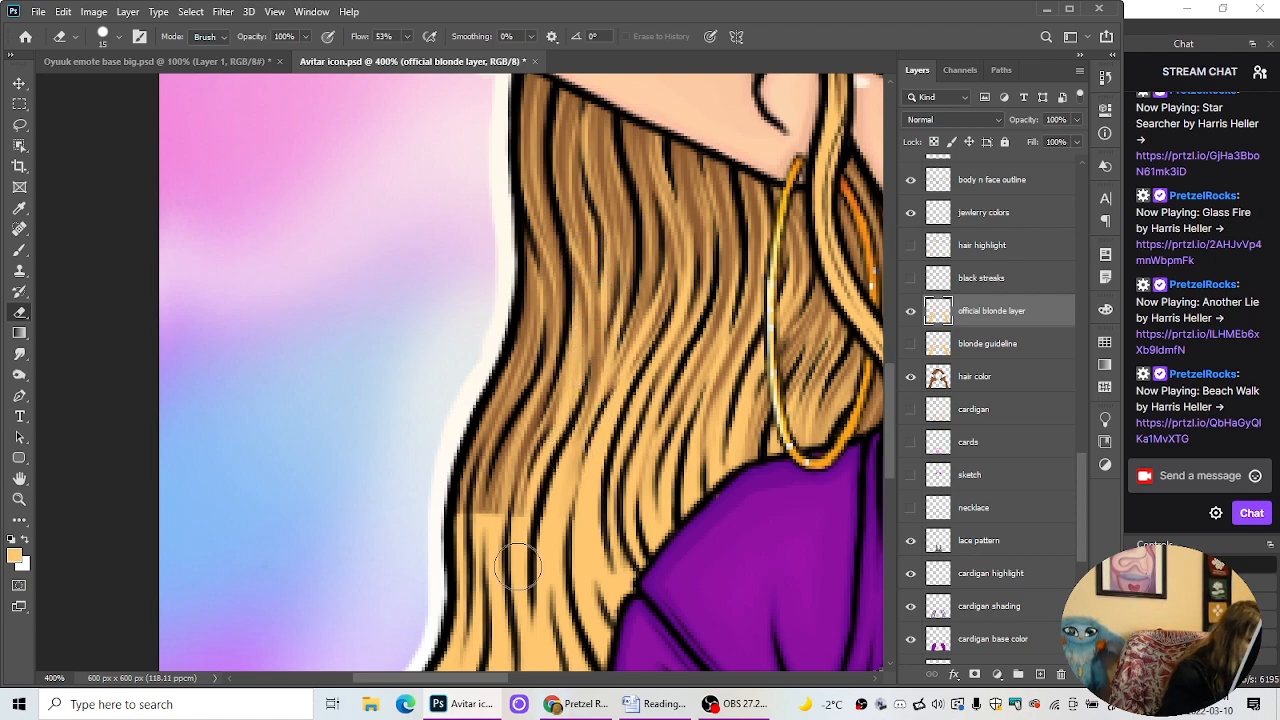
Step: Repaint blonde strands along the middle of the left hair section, running down into the solid blonde area
left_click(21, 252)
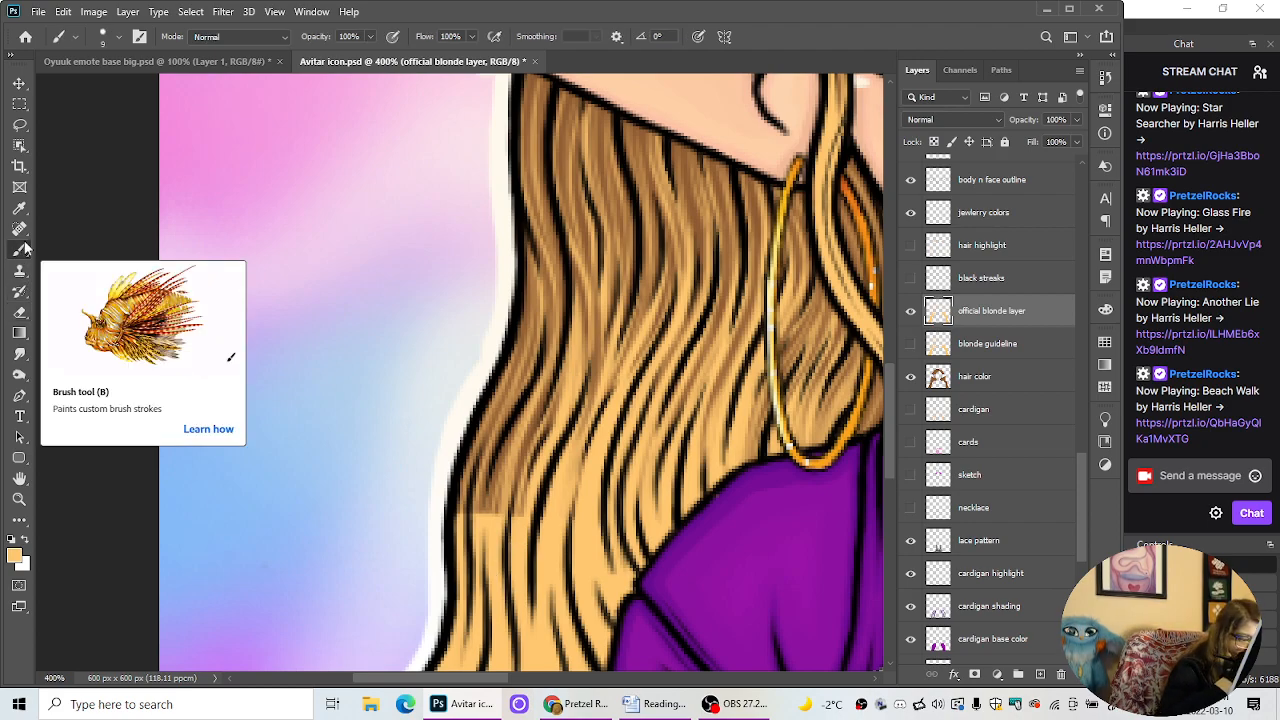
mouse_move(576, 444)
left_mouse_down()
mouse_move(618, 329)
mouse_move(597, 404)
mouse_move(603, 338)
mouse_move(588, 389)
left_mouse_up()
left_click_drag(594, 330, 580, 440)
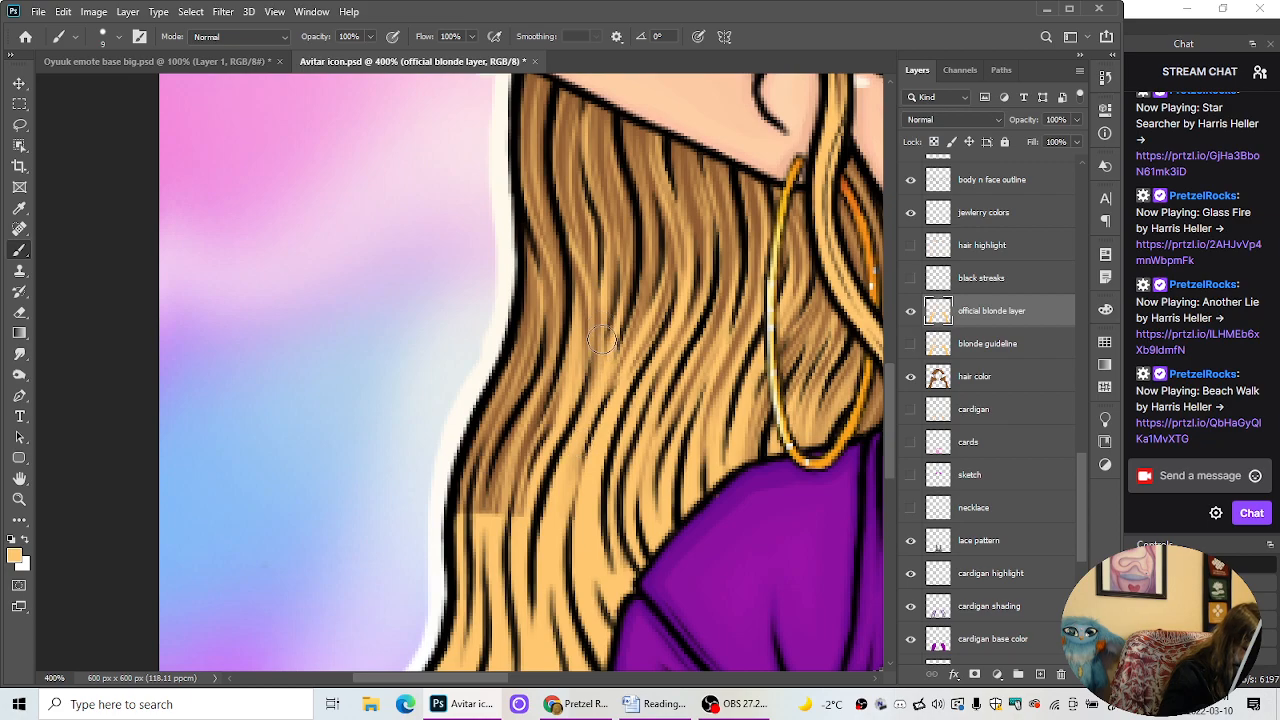
left_click_drag(601, 363, 571, 449)
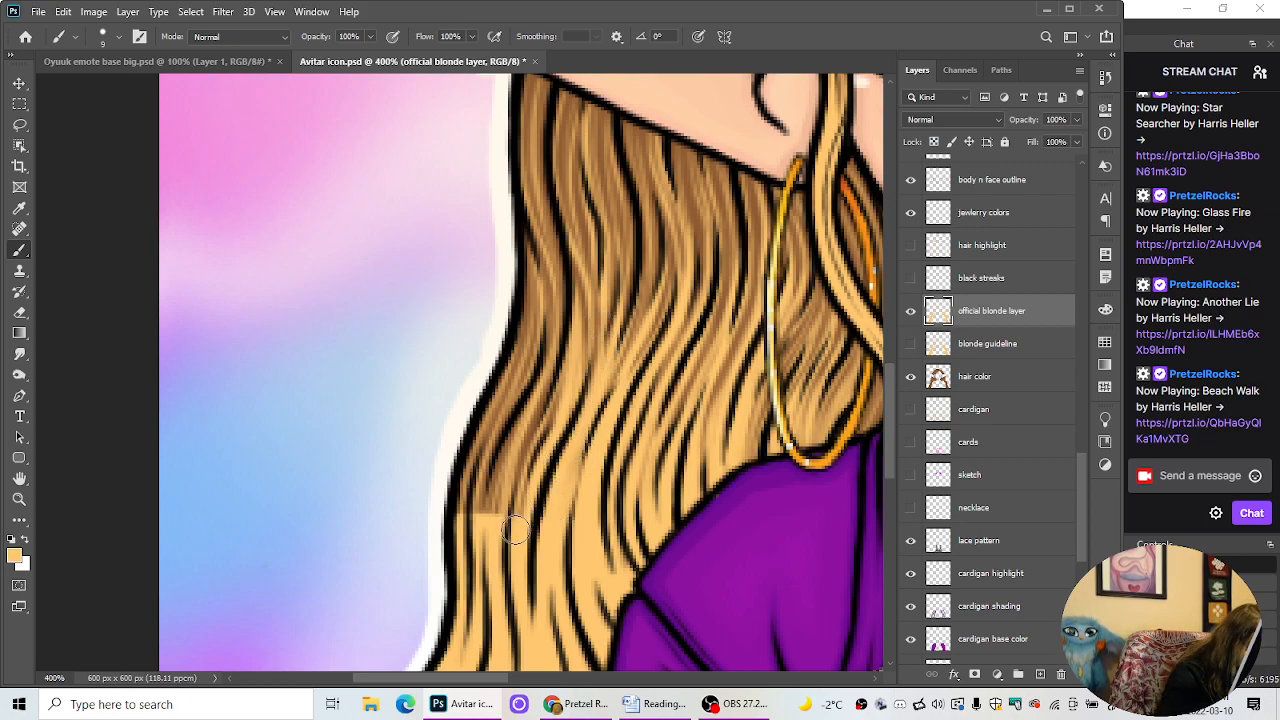
Step: Paint short blonde strands upward across the inner end of the hard color boundary and into the brown hair above it
mouse_move(515, 530)
left_mouse_down()
mouse_move(569, 329)
mouse_move(563, 301)
mouse_move(518, 526)
mouse_move(522, 495)
left_mouse_up()
left_click_drag(517, 563, 522, 510)
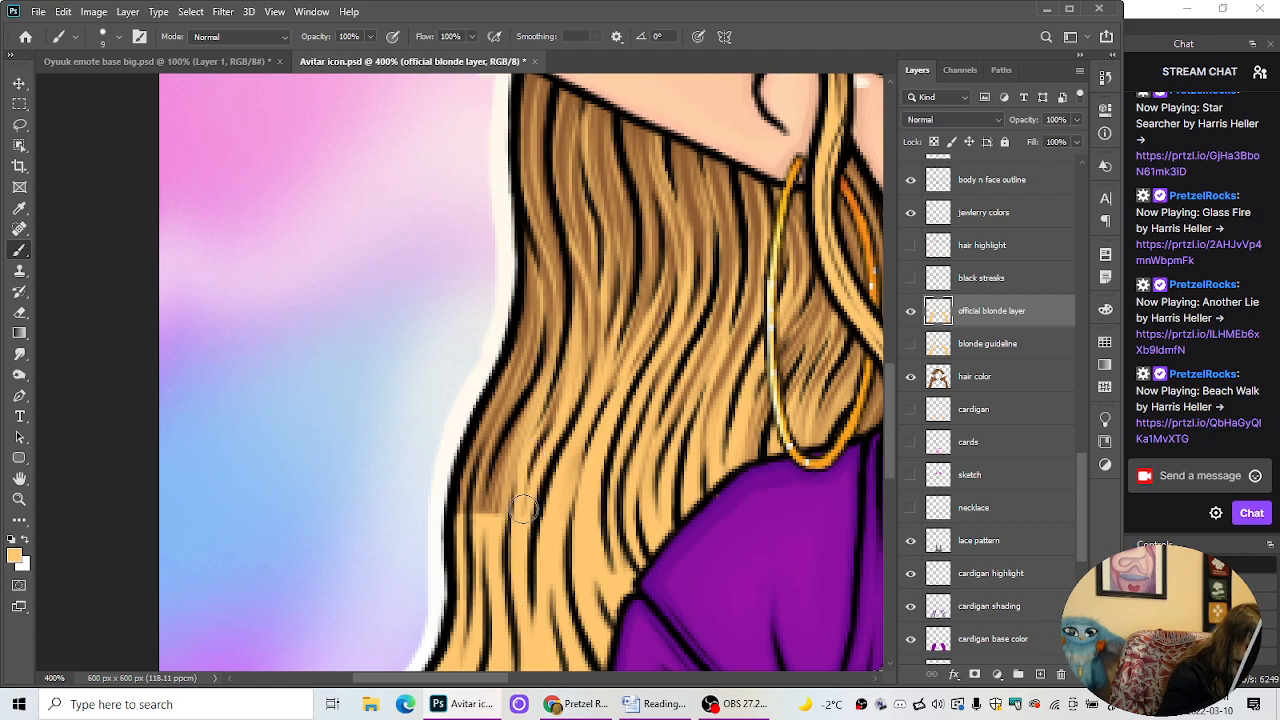
left_click_drag(541, 442, 562, 374)
left_click_drag(543, 419, 572, 360)
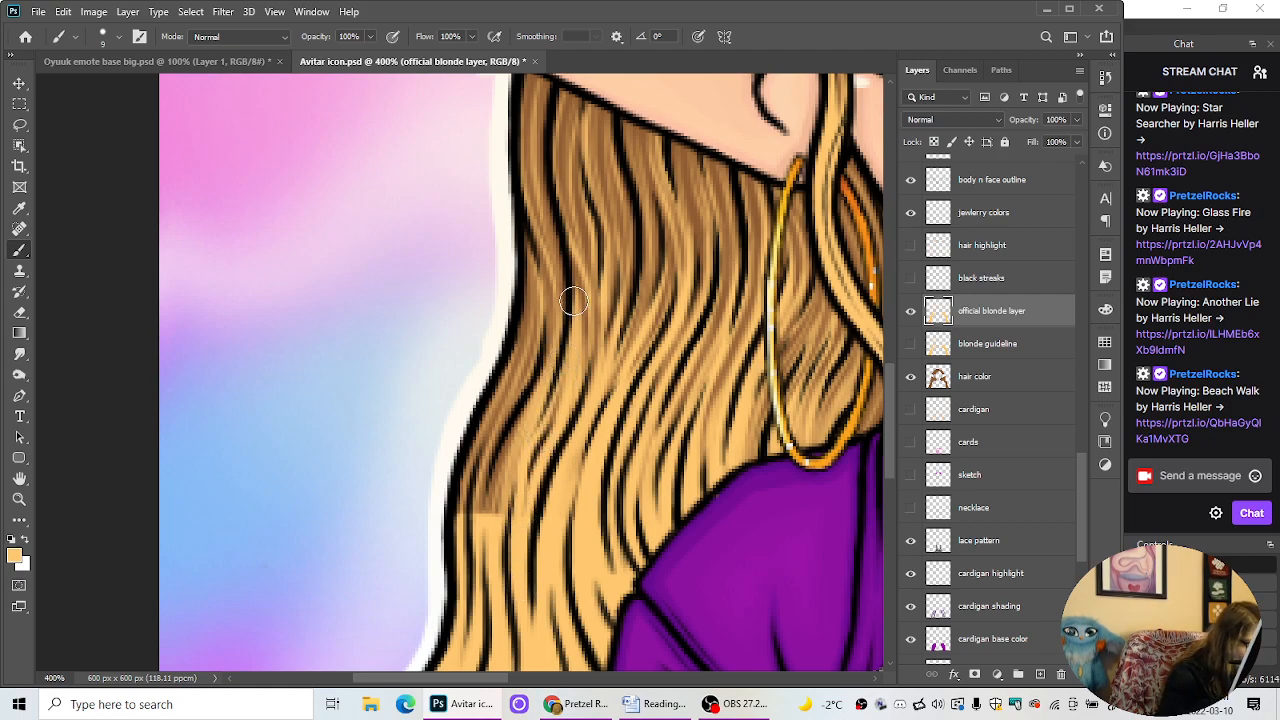
Step: Erase excess blonde from the strands above and across the inner end of the left color boundary
left_click(20, 314)
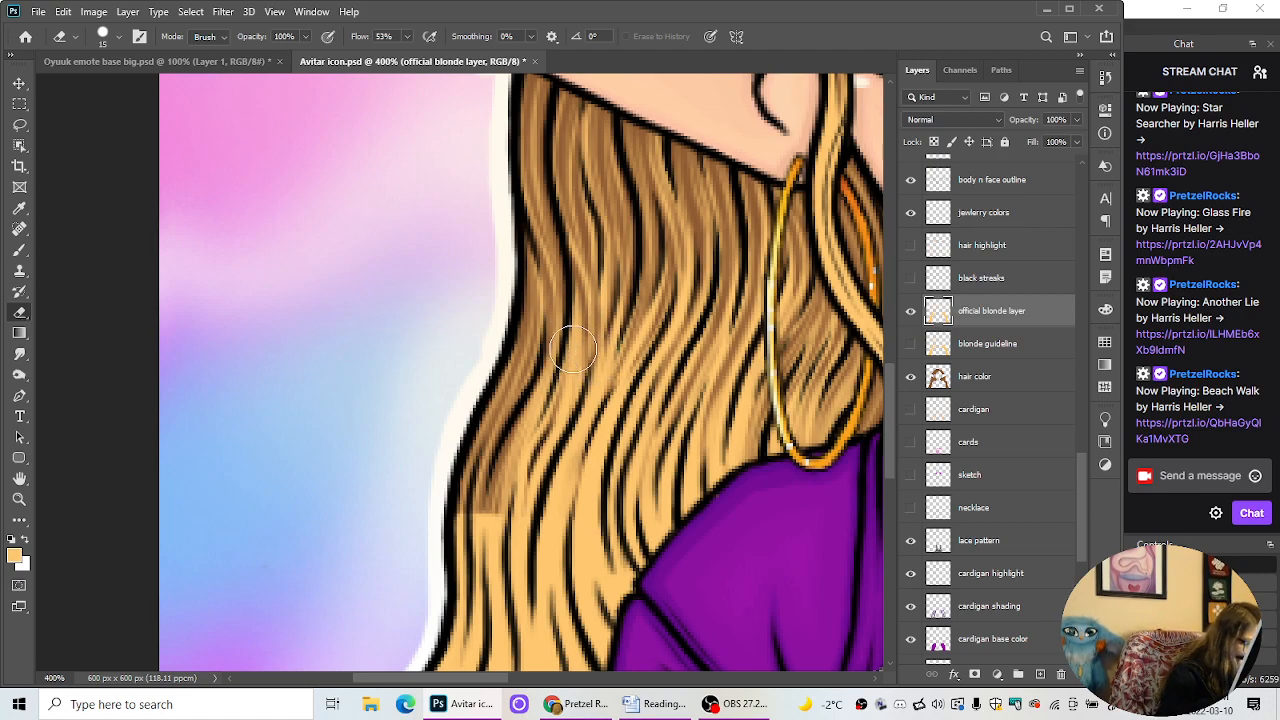
mouse_move(571, 333)
left_mouse_down()
mouse_move(561, 450)
mouse_move(573, 341)
mouse_move(543, 463)
left_mouse_up()
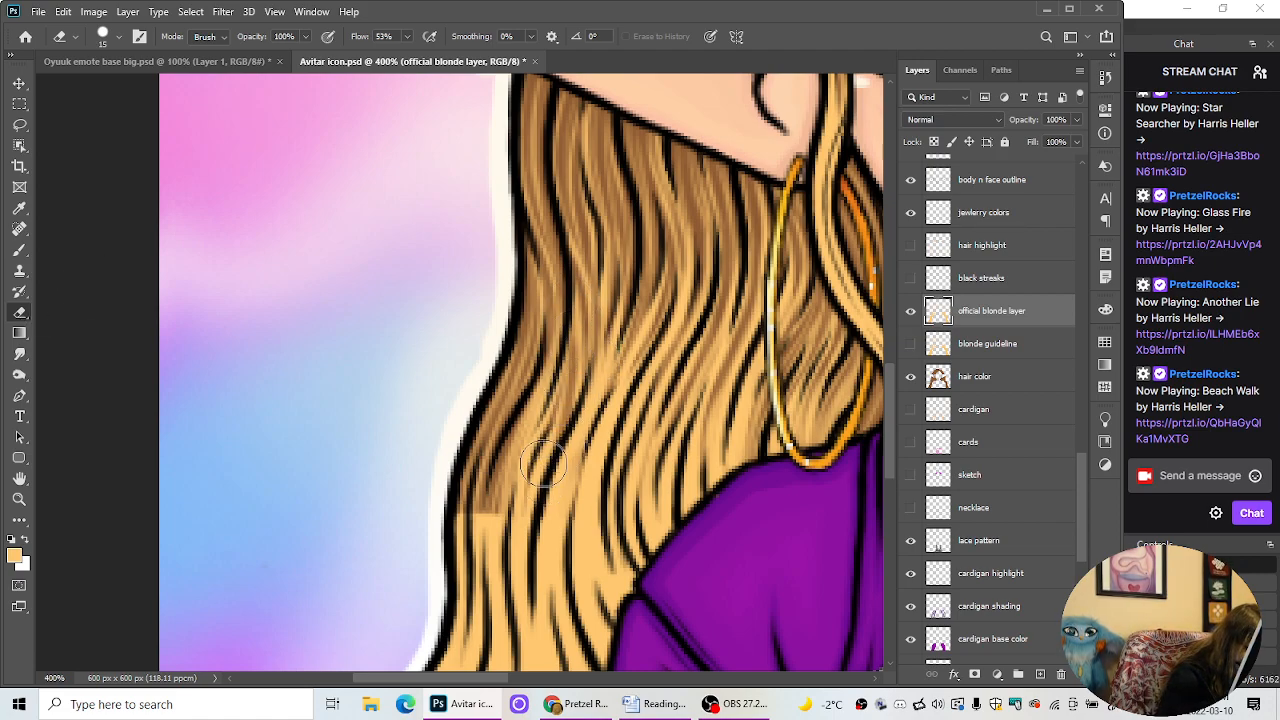
left_click_drag(572, 391, 531, 535)
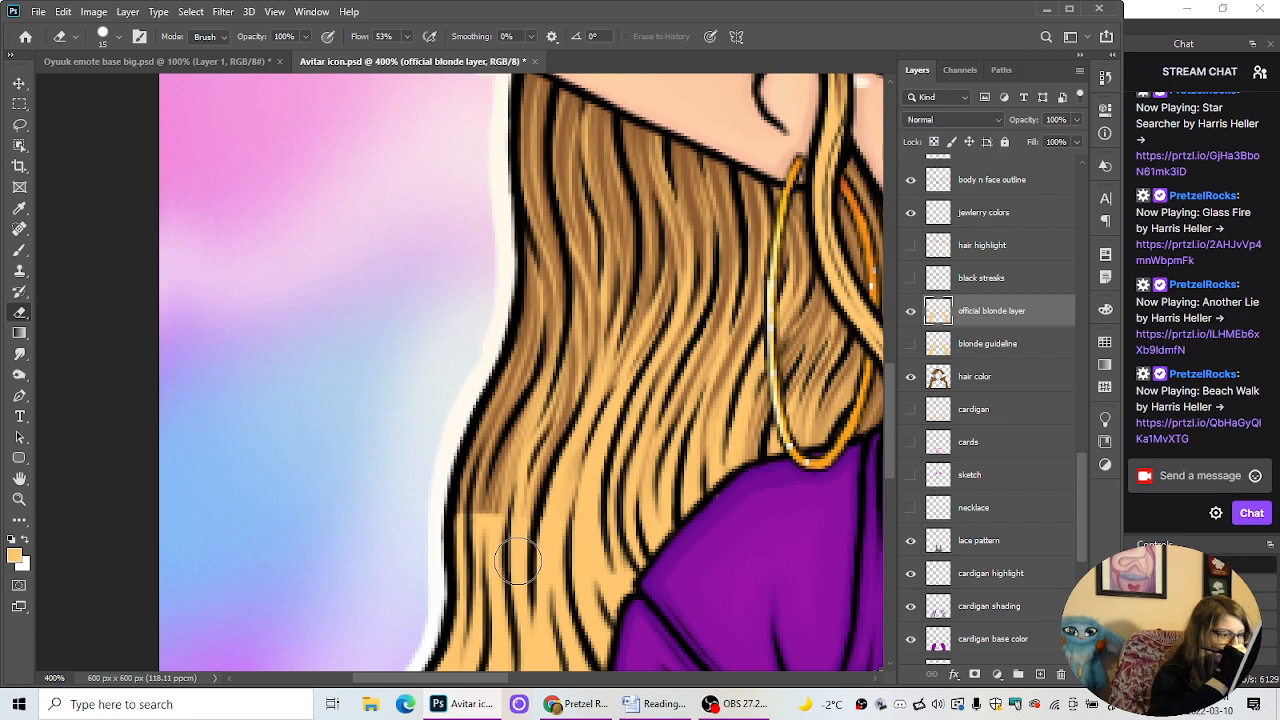
left_click_drag(608, 328, 560, 537)
Step: Paint blonde strands over the remaining hard color boundary along the outer edge of the left hair, blending them up into the brown
scroll(568, 650, "down", 6)
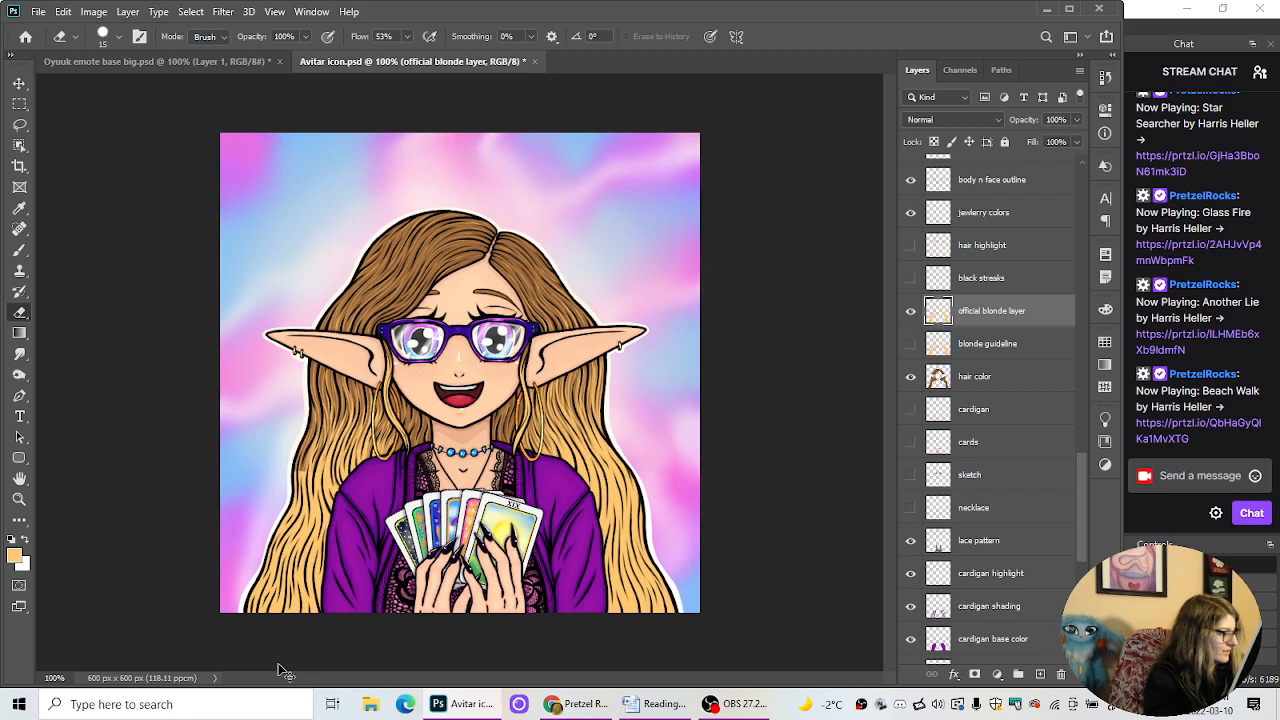
key("ctrl+plus")
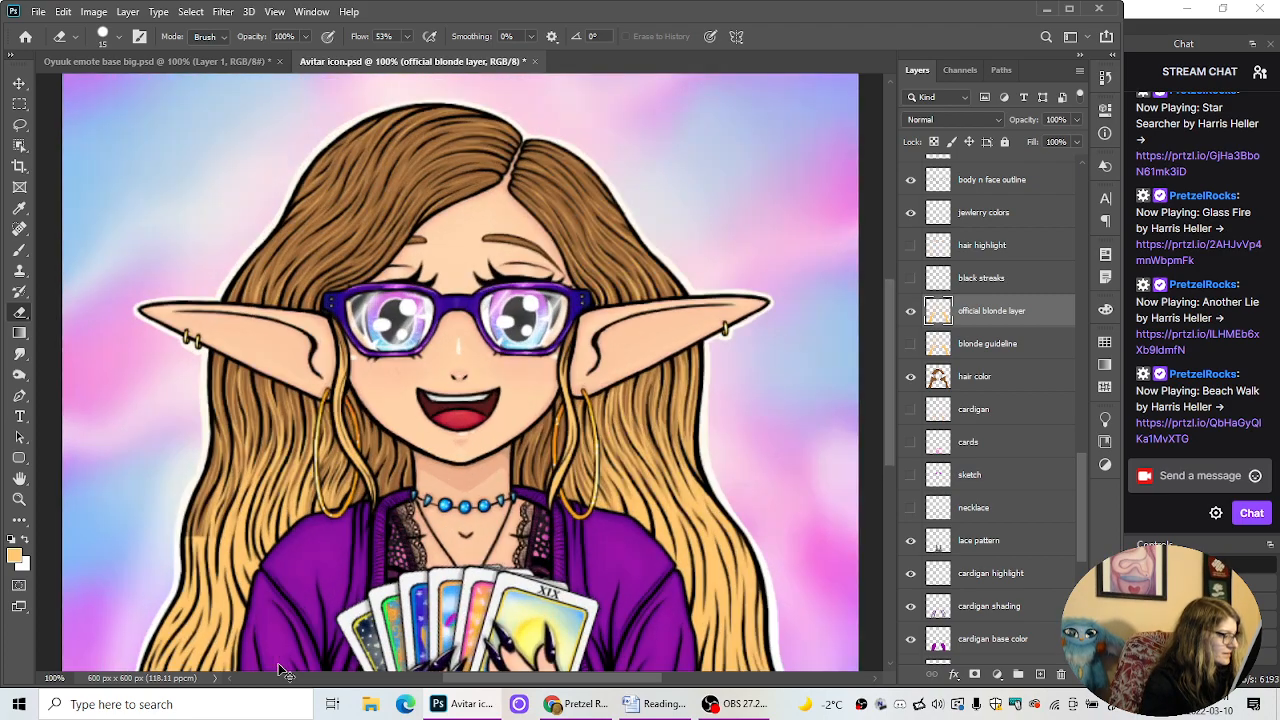
left_click_drag(581, 680, 503, 704)
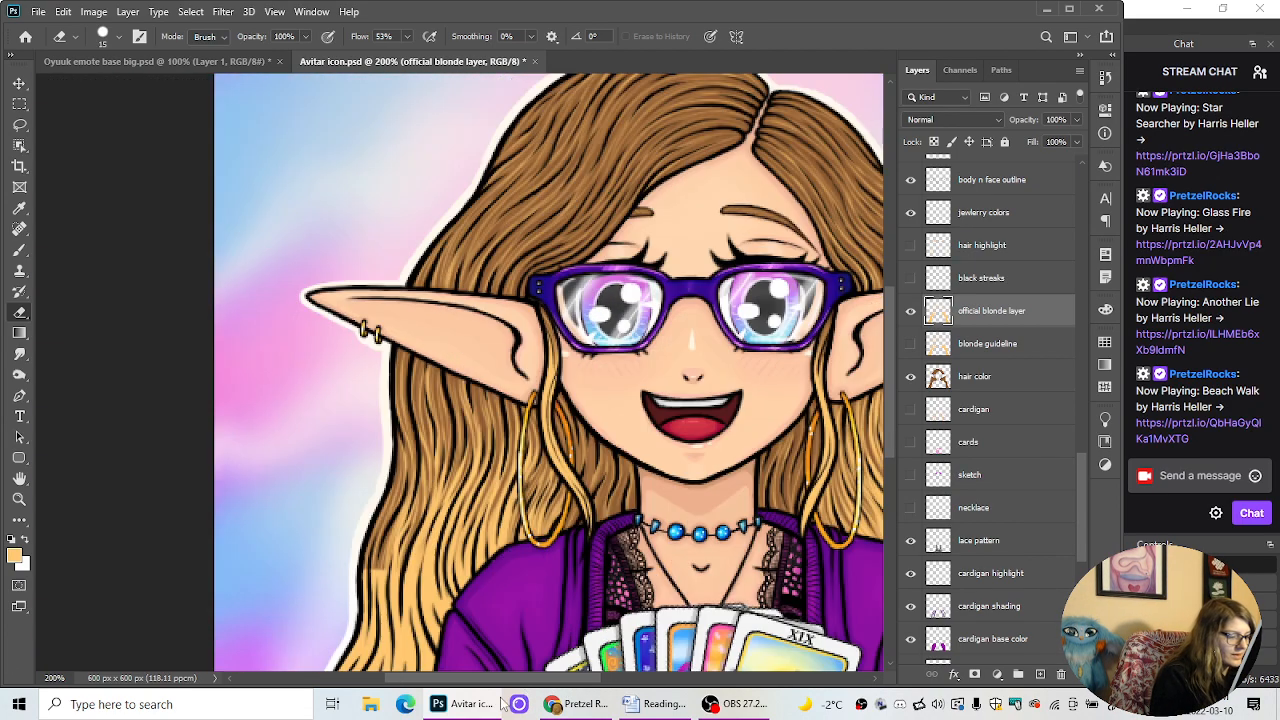
mouse_move(486, 697)
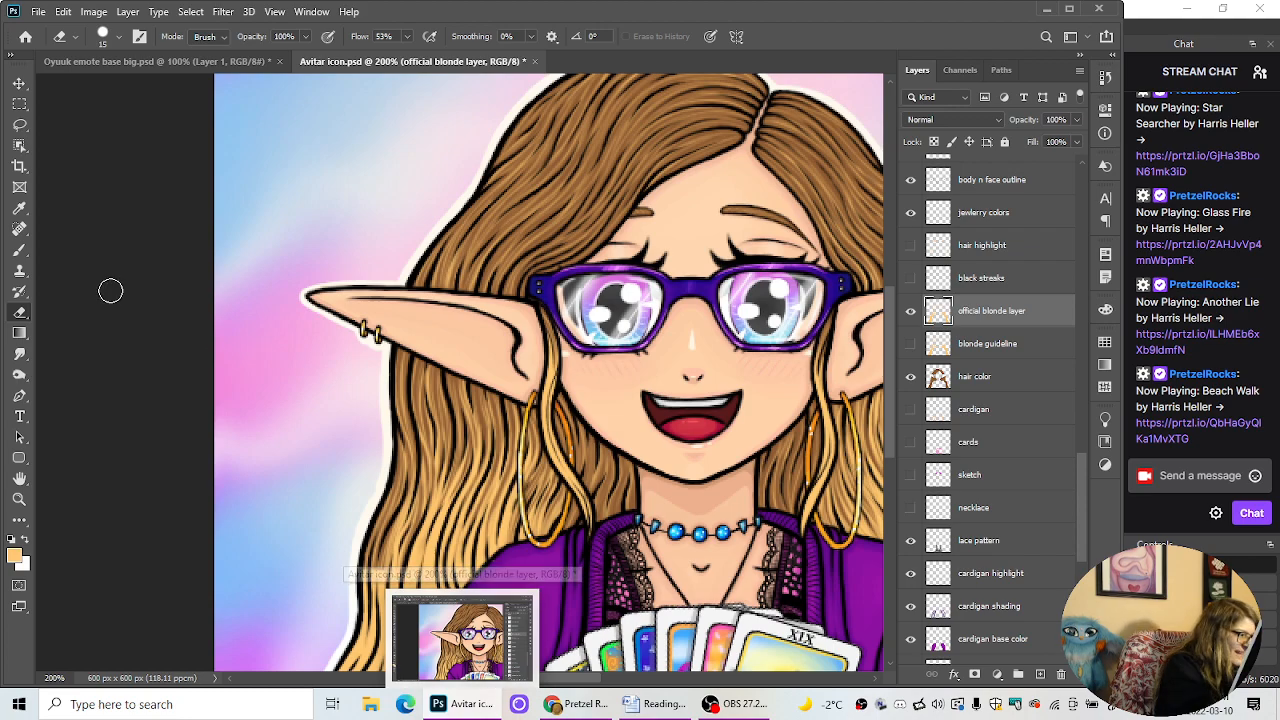
right_click(19, 250)
left_click(117, 258)
key("ctrl+plus")
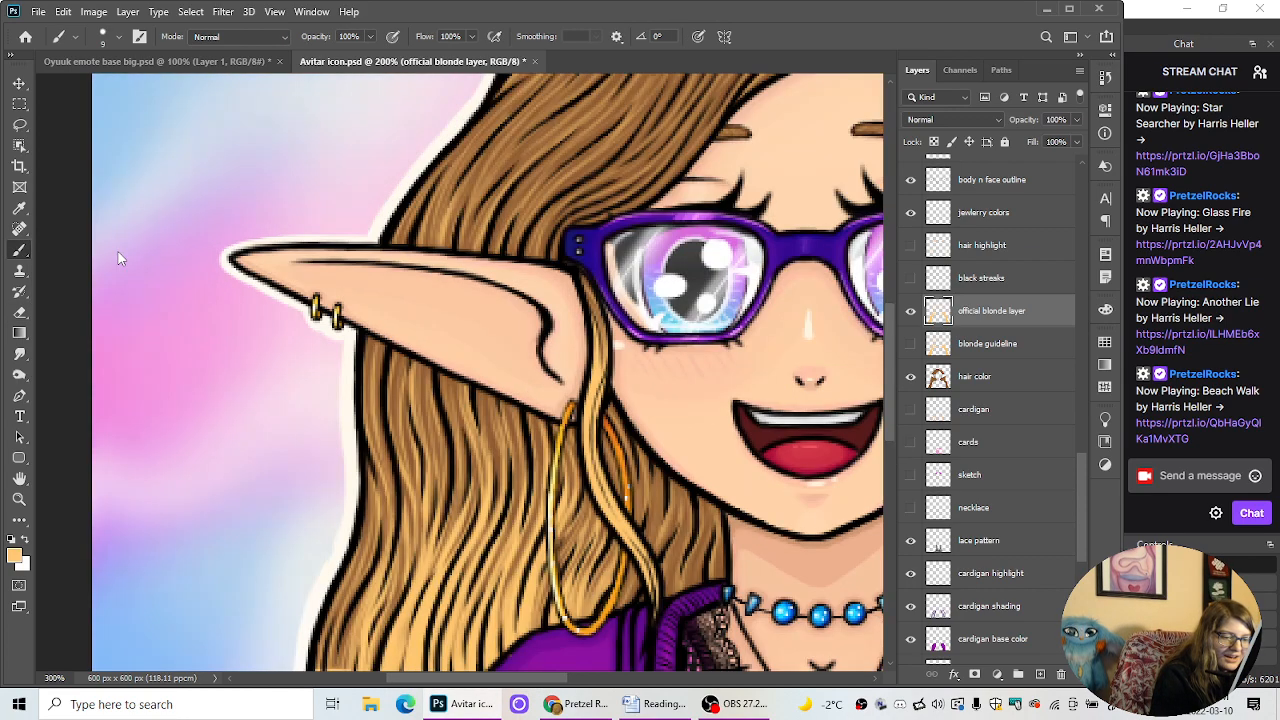
scroll(893, 445, "down", 2)
scroll(893, 463, "down", 1)
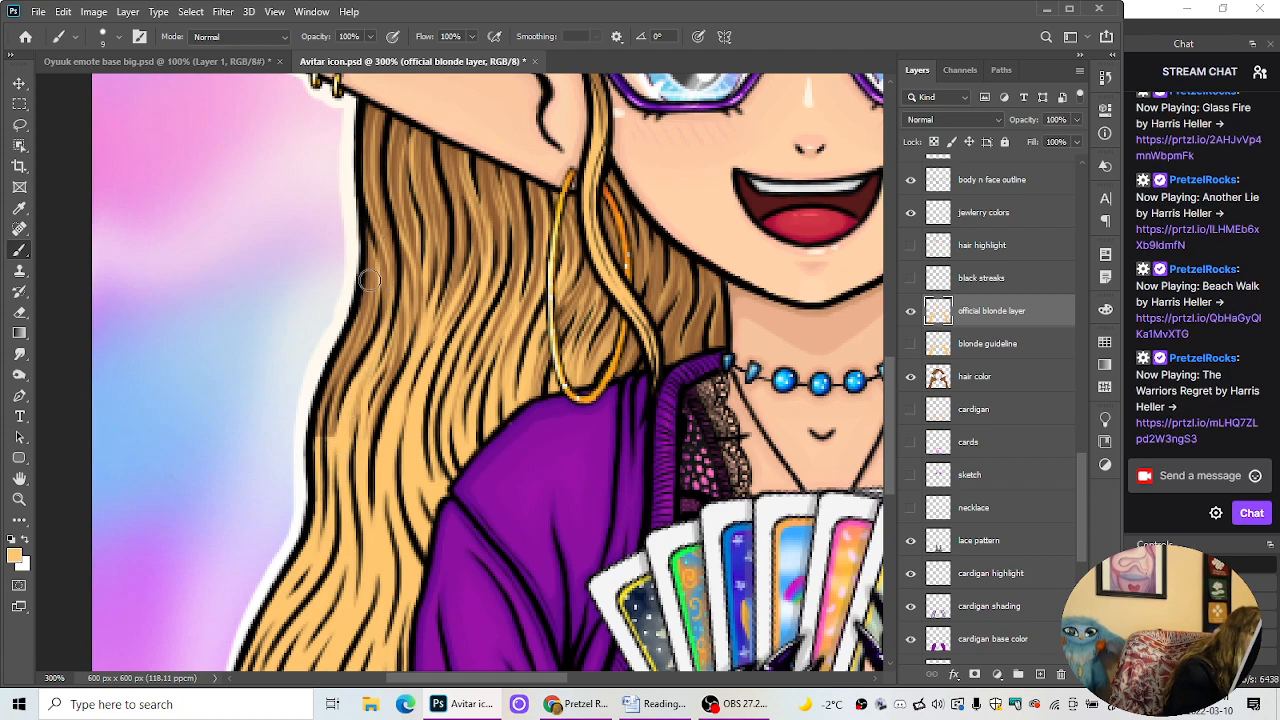
left_click(19, 312)
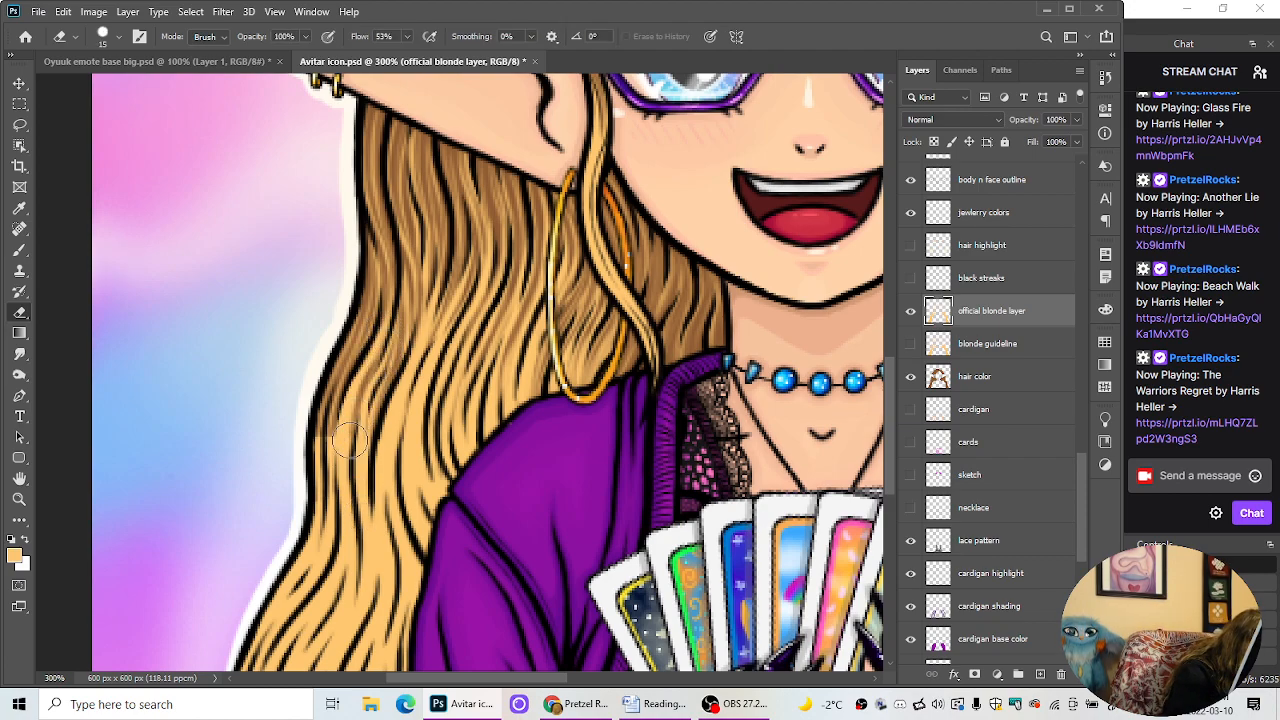
left_click(19, 252)
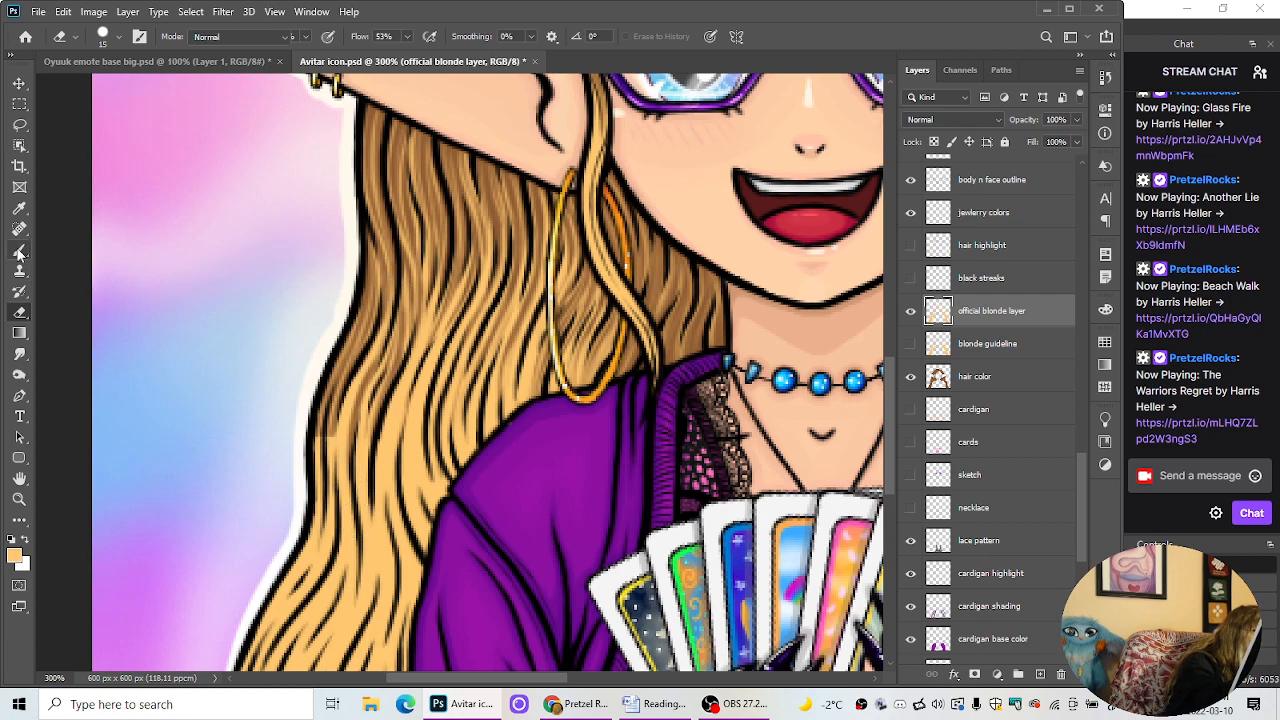
left_click(19, 252)
left_click(70, 250)
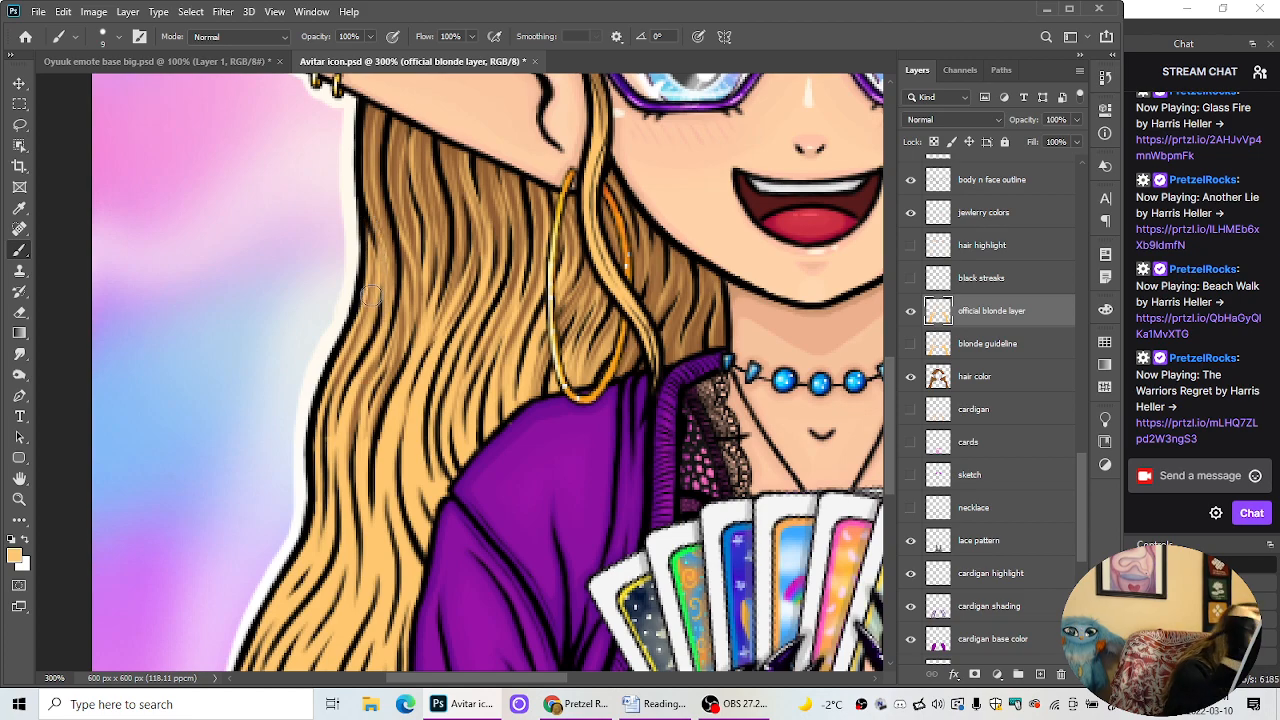
Step: Check the blended left hair against the whole avatar and add a blonde strand beside the left hoop earring down to the cardigan's shoulder
key("ctrl+minus")
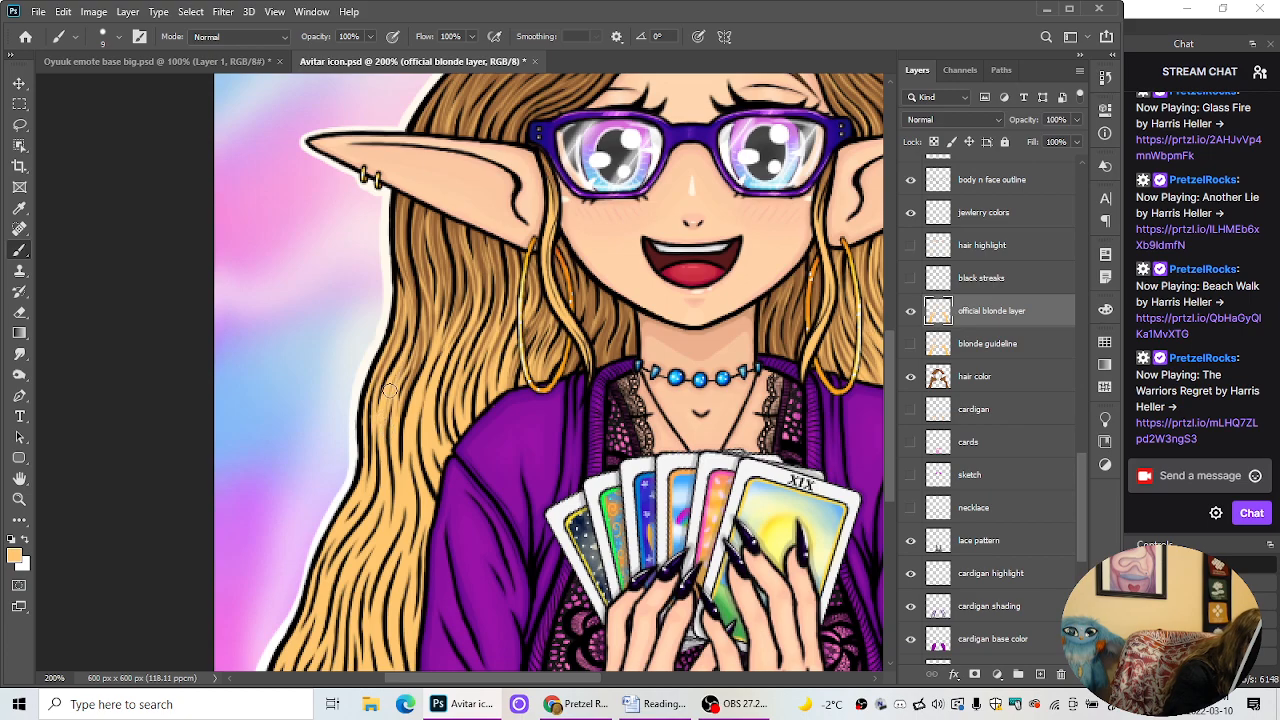
key("ctrl+minus")
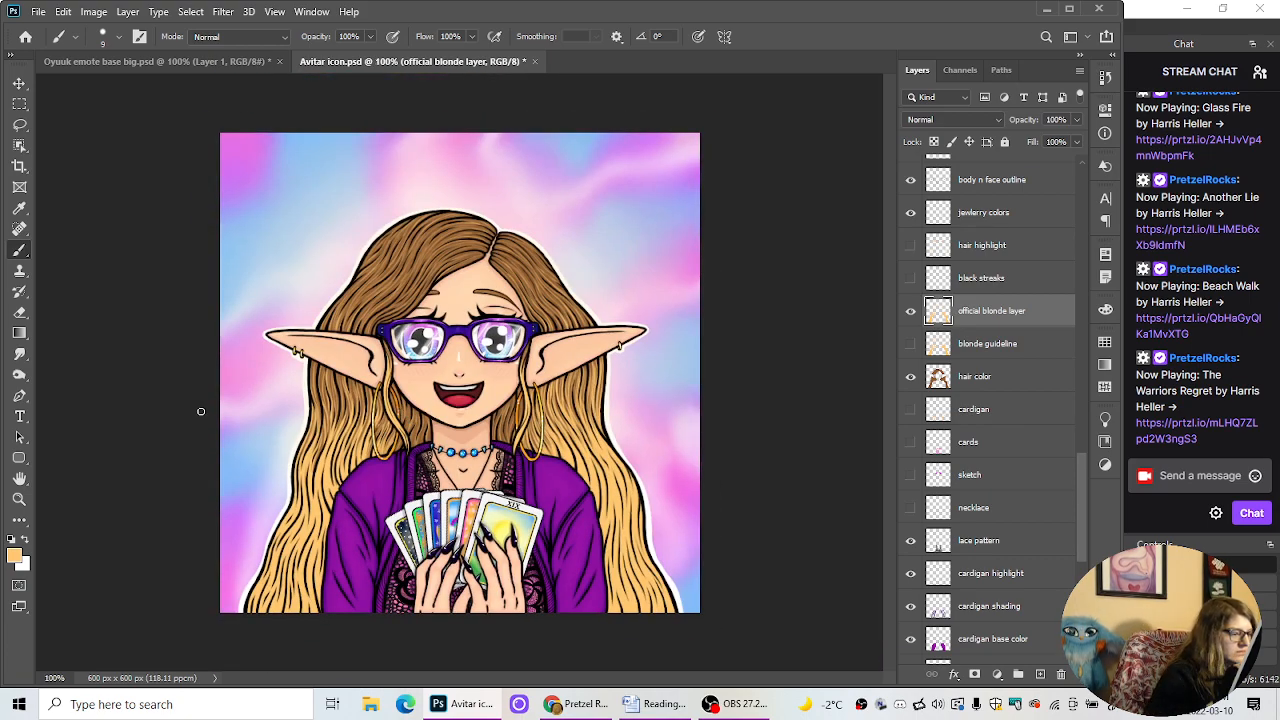
key("ctrl+plus")
left_click_drag(890, 413, 891, 445)
left_click_drag(583, 679, 546, 687)
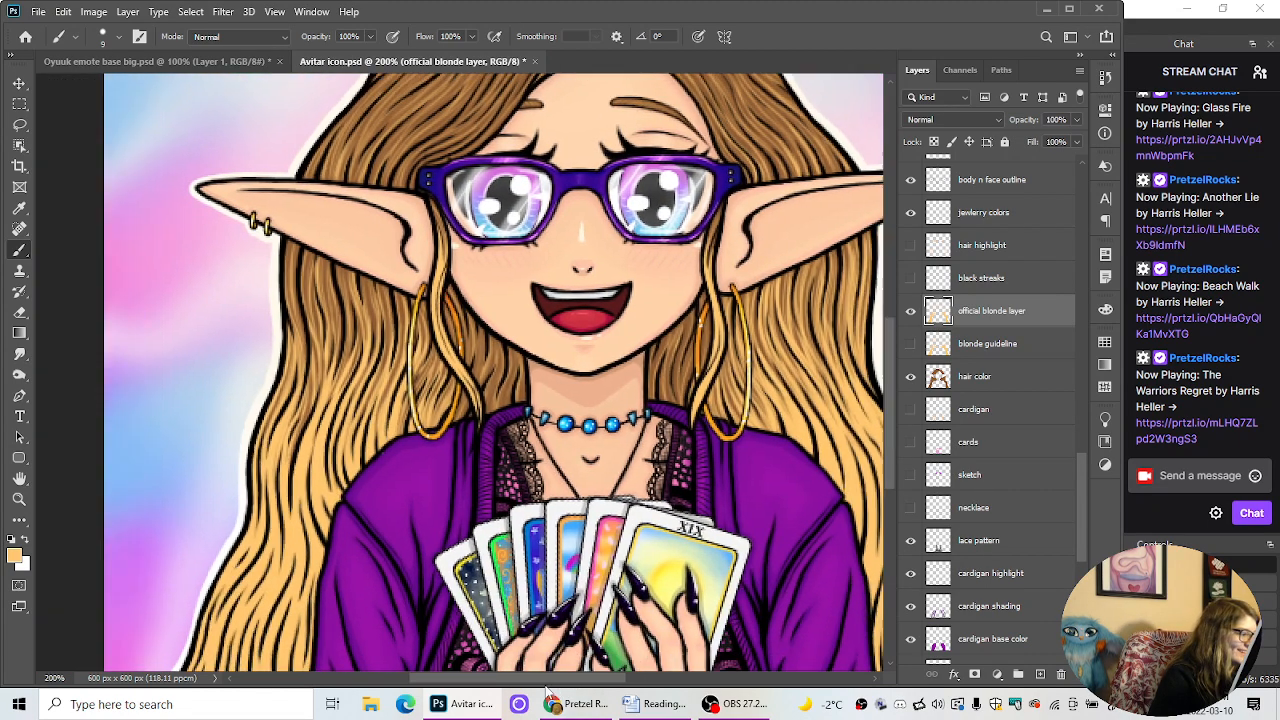
key("ctrl+plus")
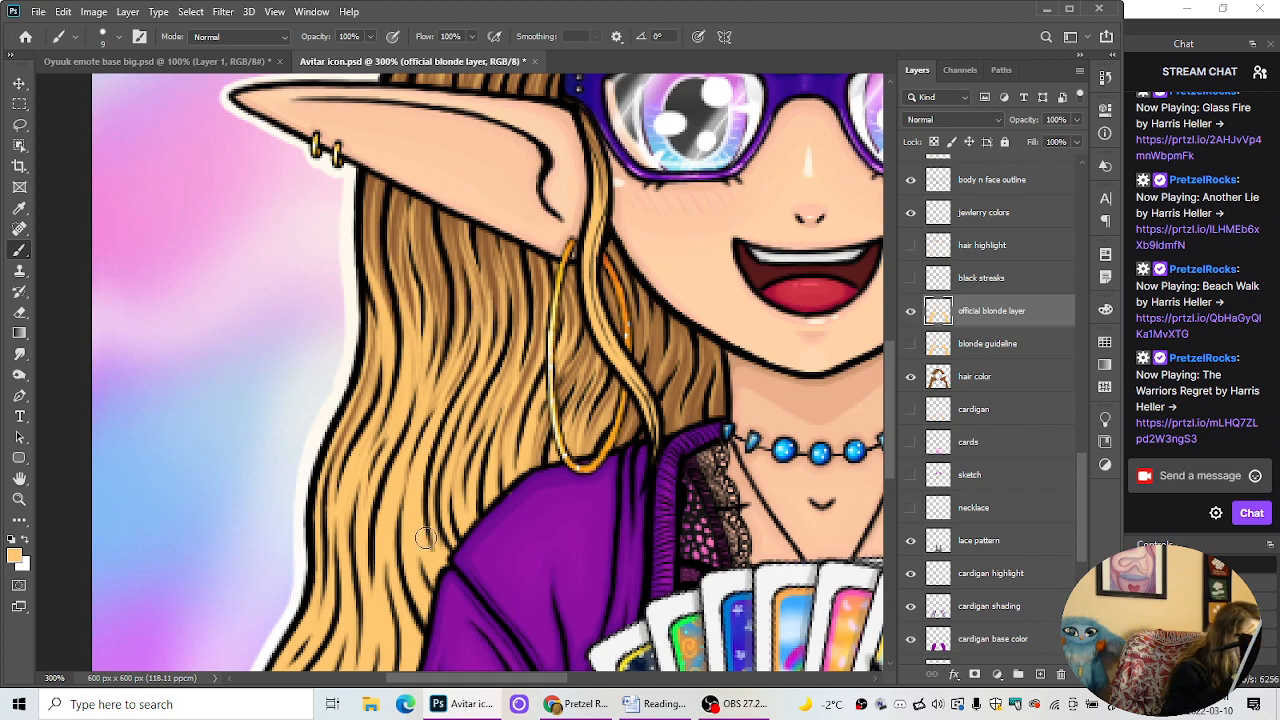
left_click_drag(537, 349, 499, 492)
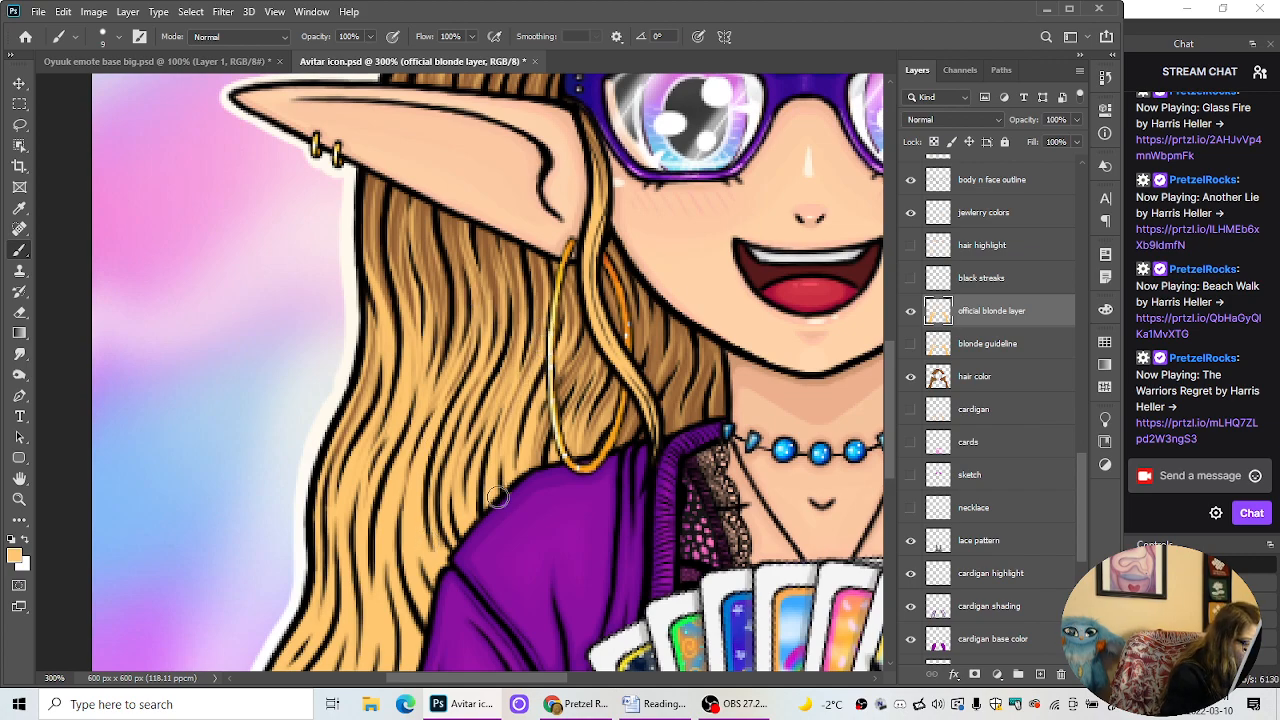
Step: Check the blended hair against the whole avatar and touch up the blonde along the cardigan's left shoulder with the Eraser
scroll(537, 474, "down", 2)
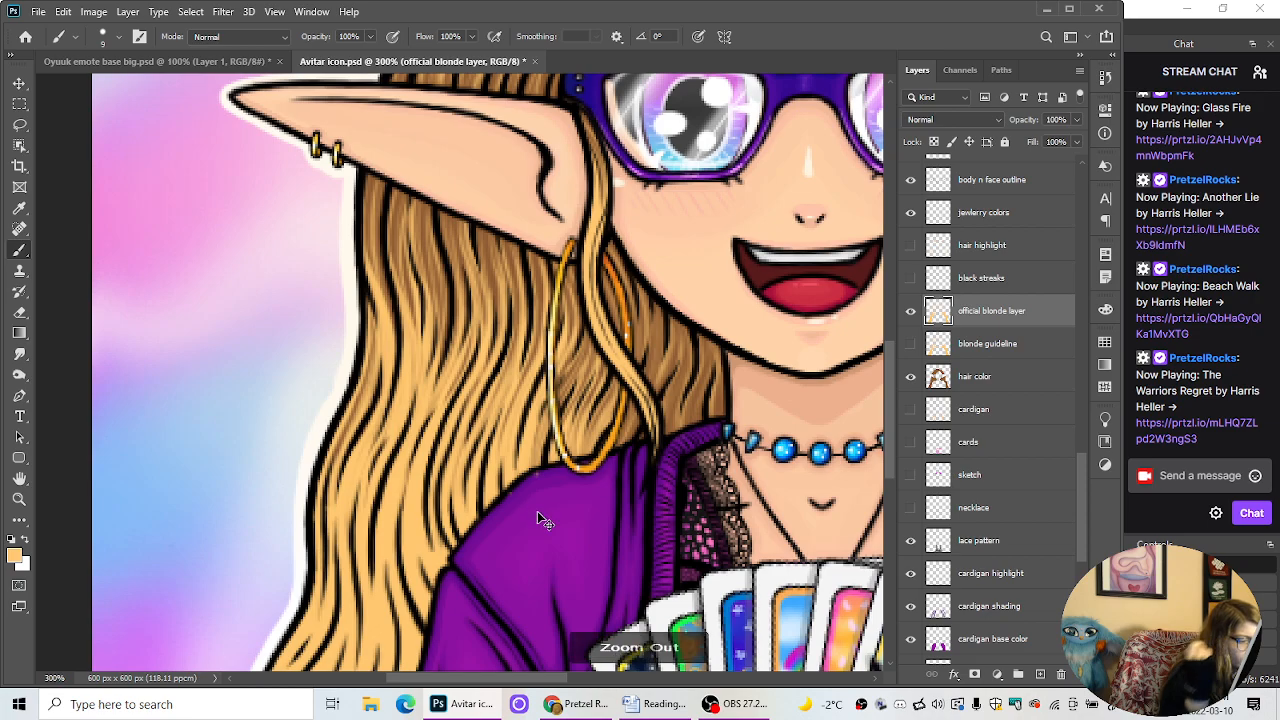
key("ctrl+minus")
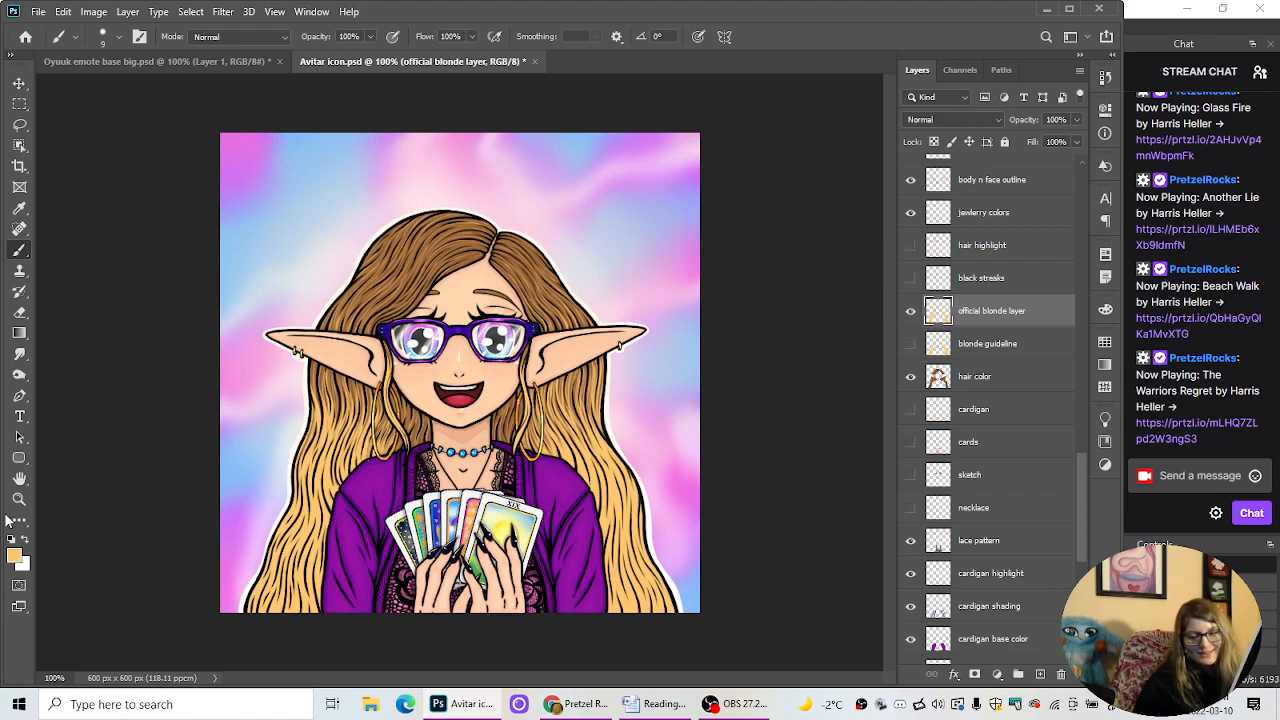
key("ctrl+plus")
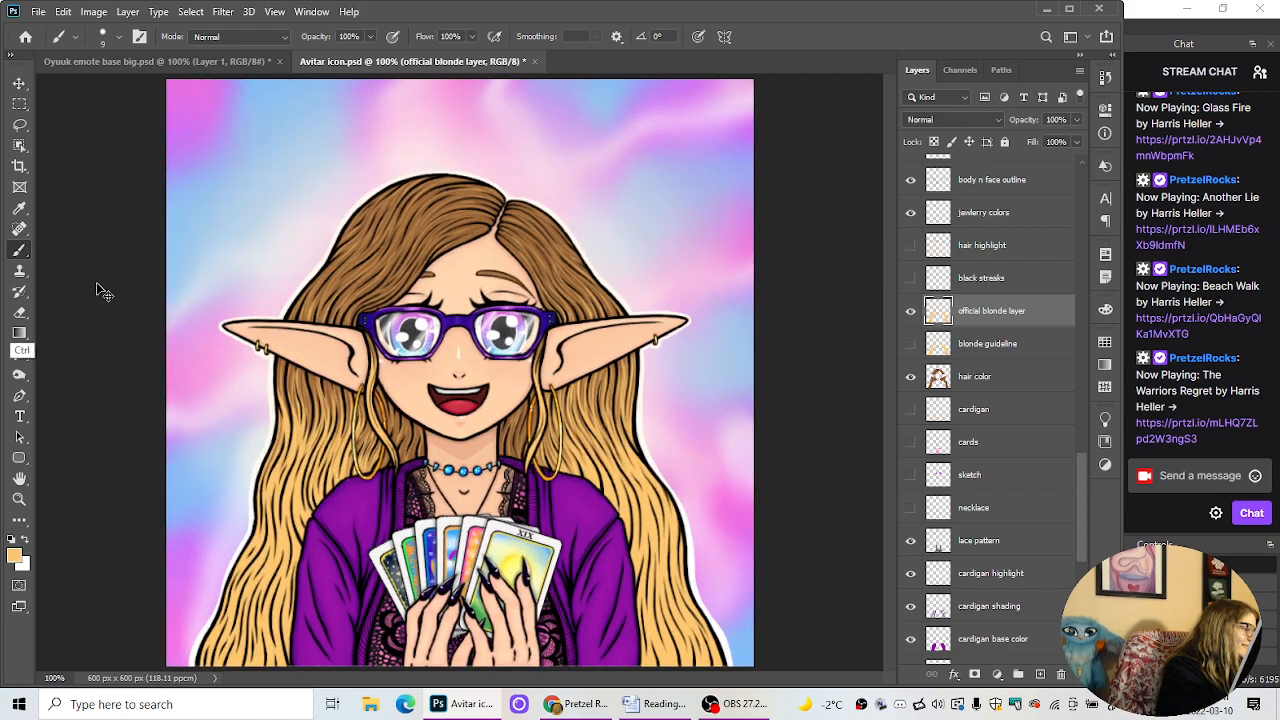
left_click(19, 315)
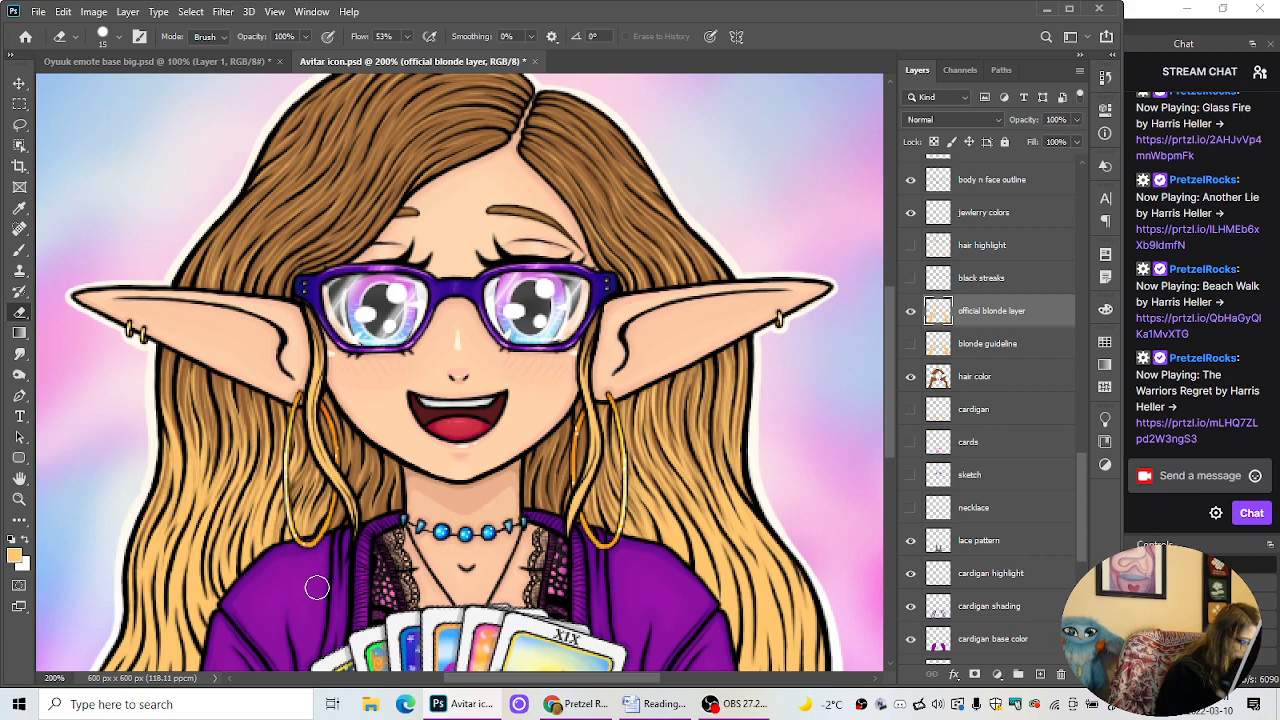
left_click(19, 250)
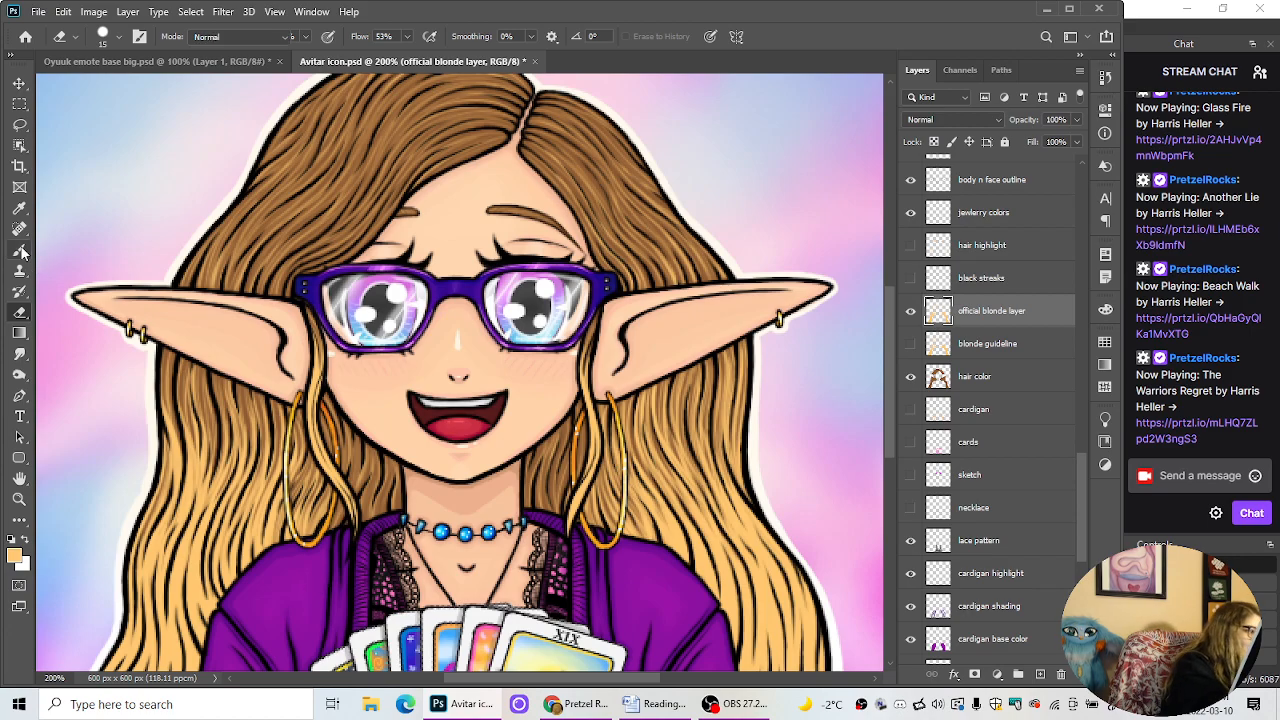
Step: Inspect the left hair's blonde blend up close and across the whole avatar, and turn on the blonde guideline layer
key("ctrl+plus")
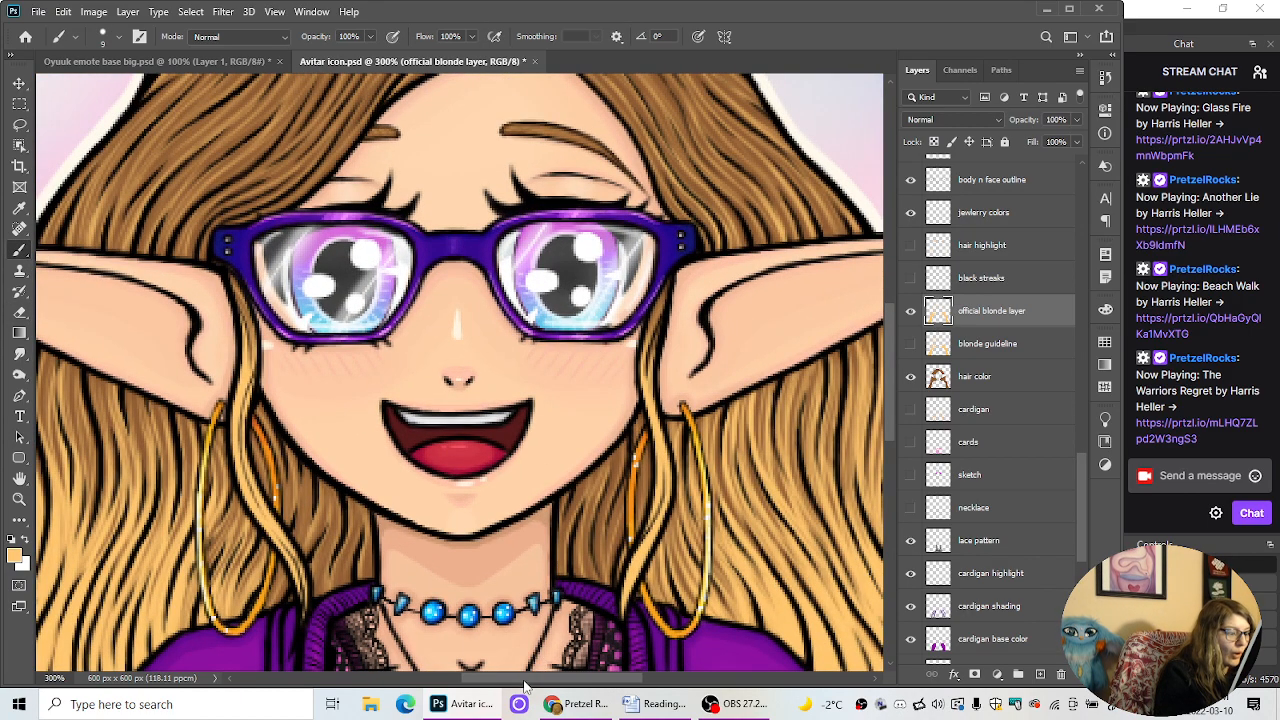
left_click_drag(524, 682, 492, 666)
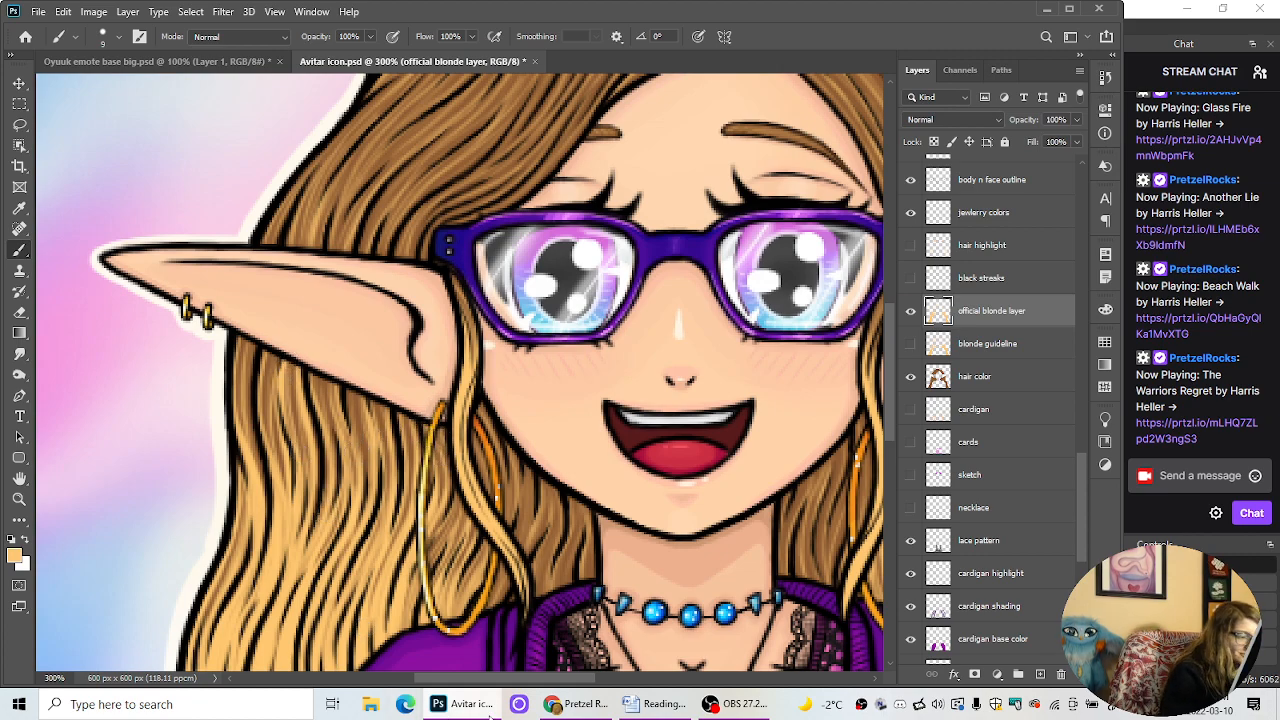
key("ctrl+minus")
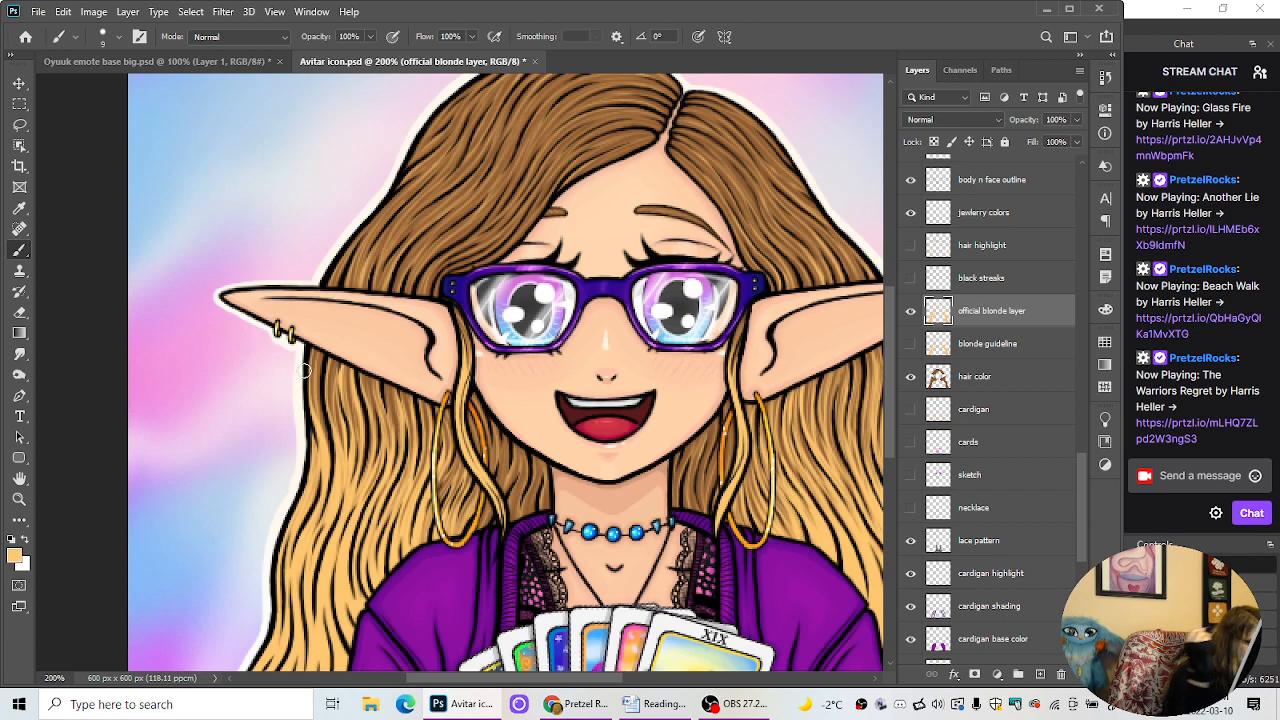
key("ctrl+minus")
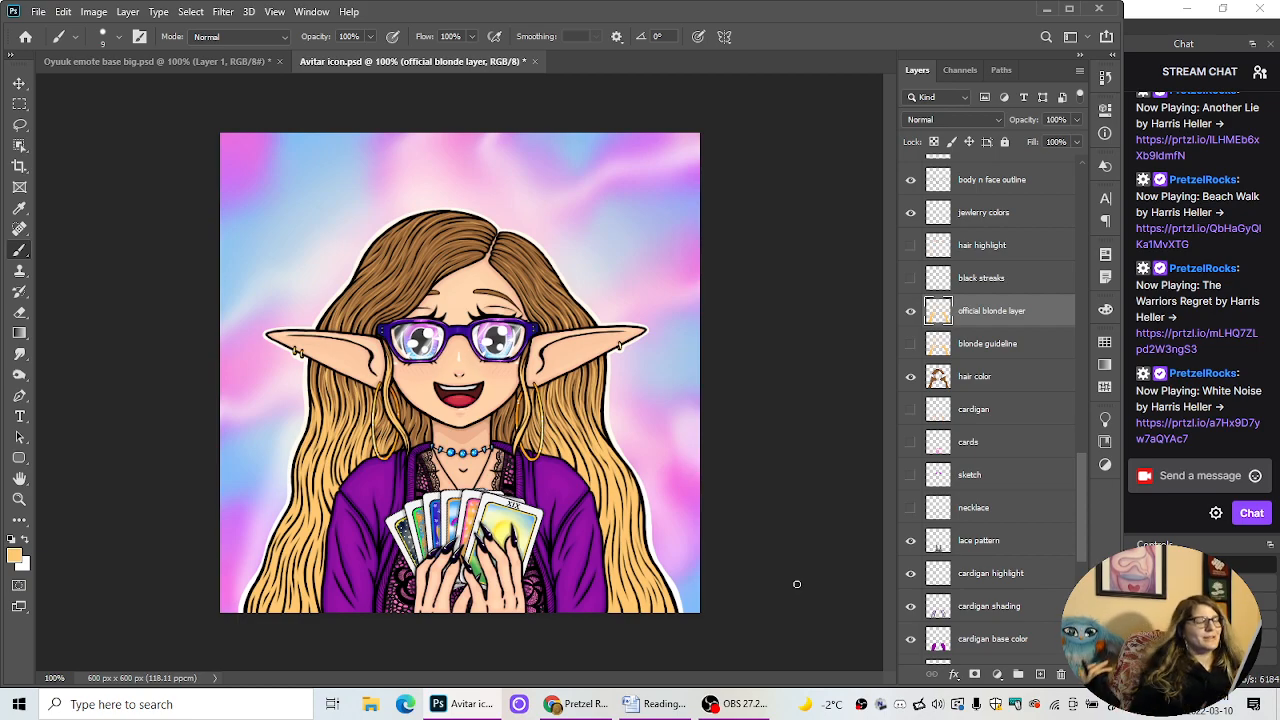
key("ctrl+plus")
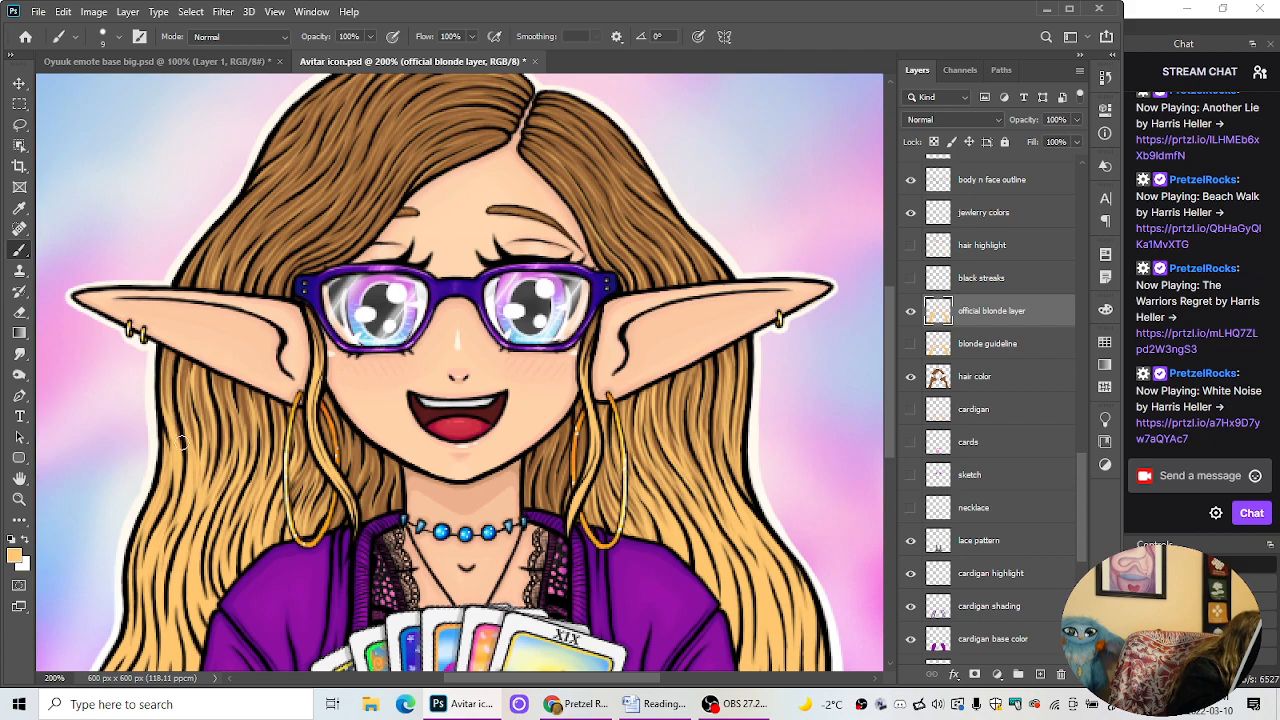
left_click(906, 345)
key("ctrl+minus")
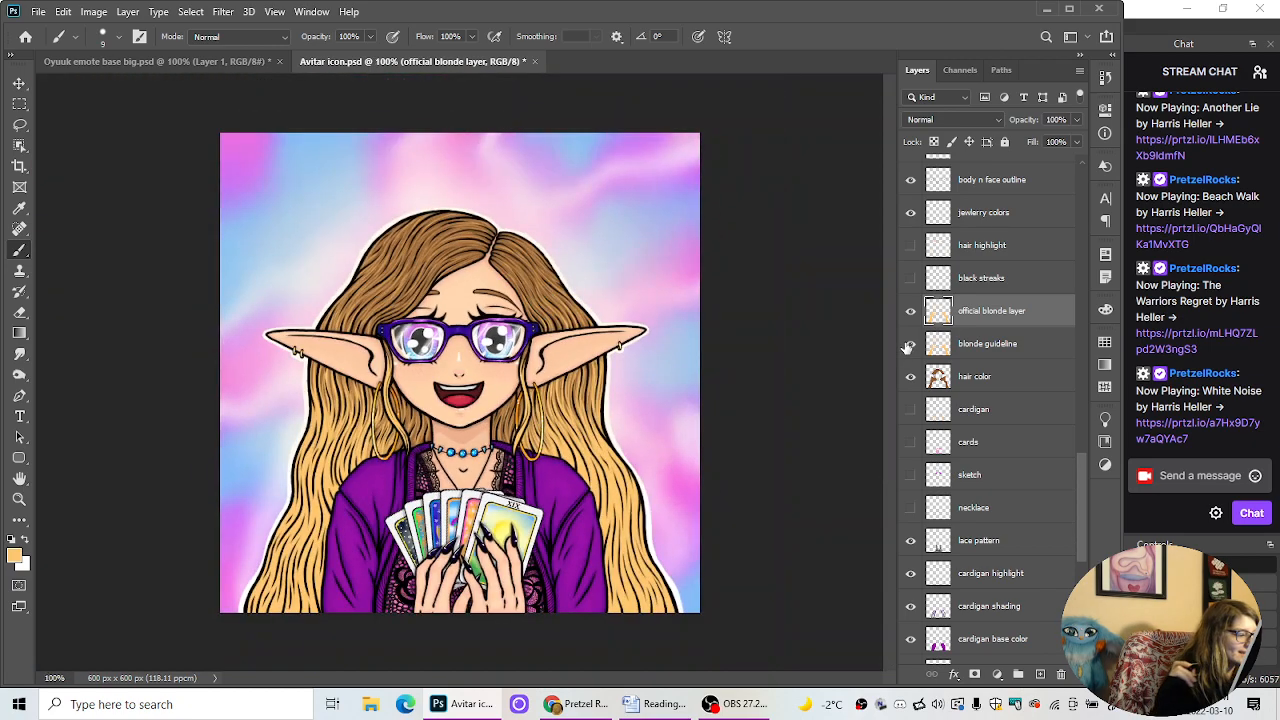
key("ctrl+plus")
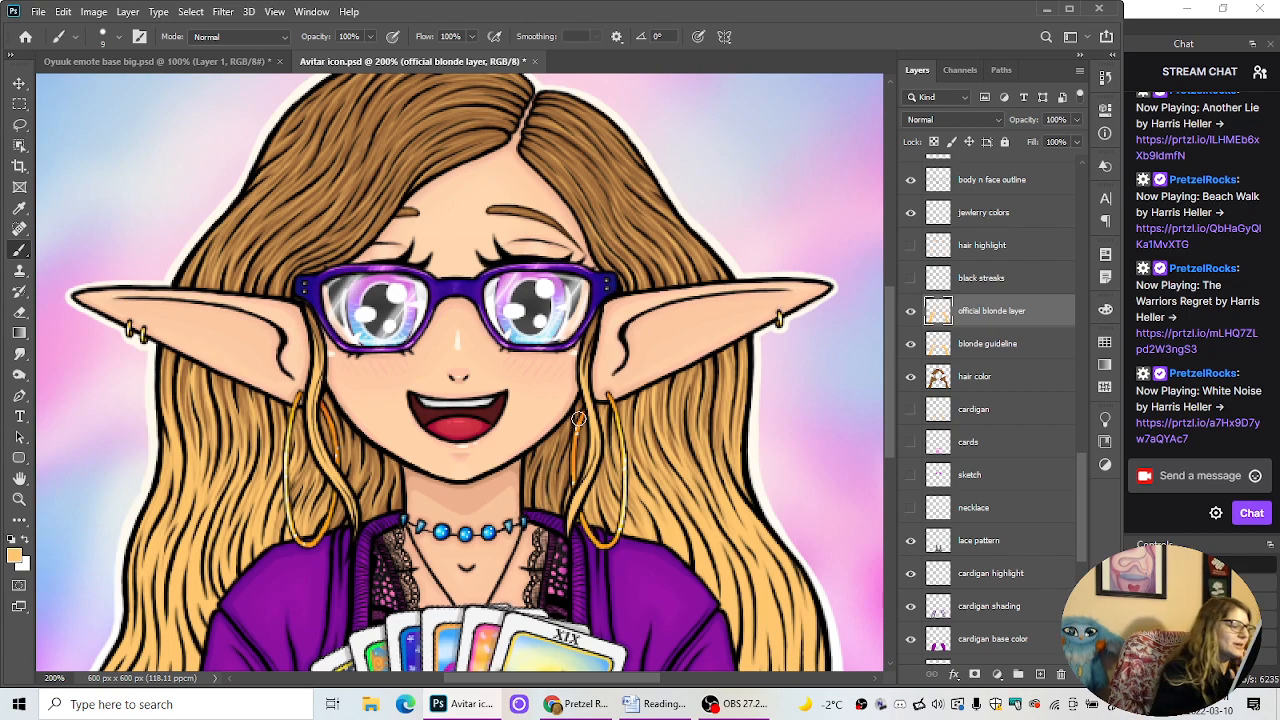
Step: Touch up the blonde strands between the left hoop earring and the neck with the Eraser and Brush, checking the whole avatar
left_click(19, 312)
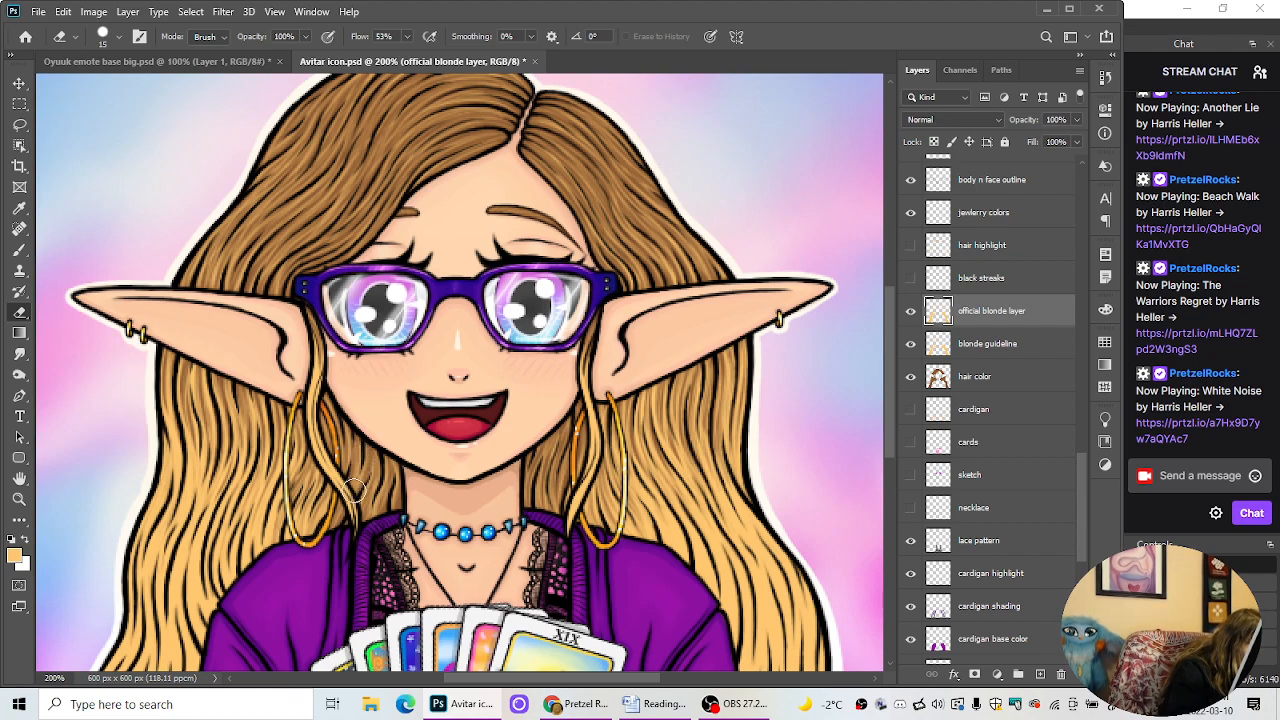
left_click(19, 250)
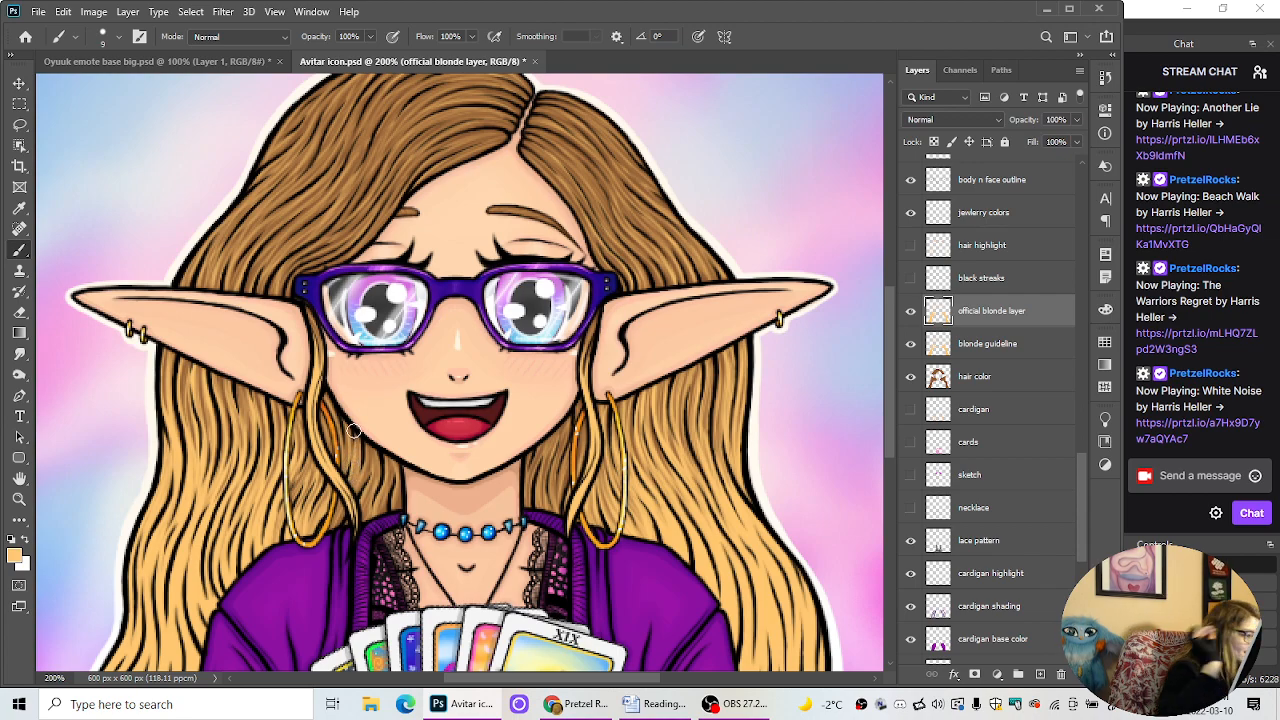
key("ctrl+minus")
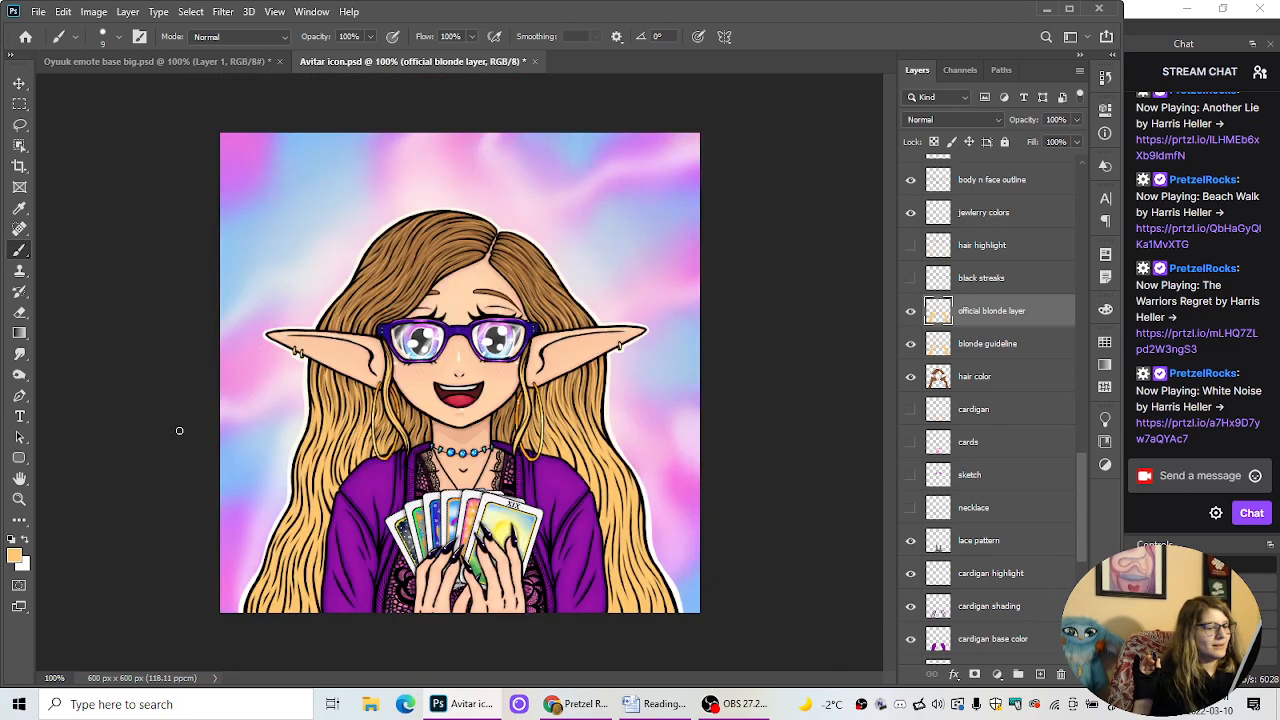
key("ctrl+minus")
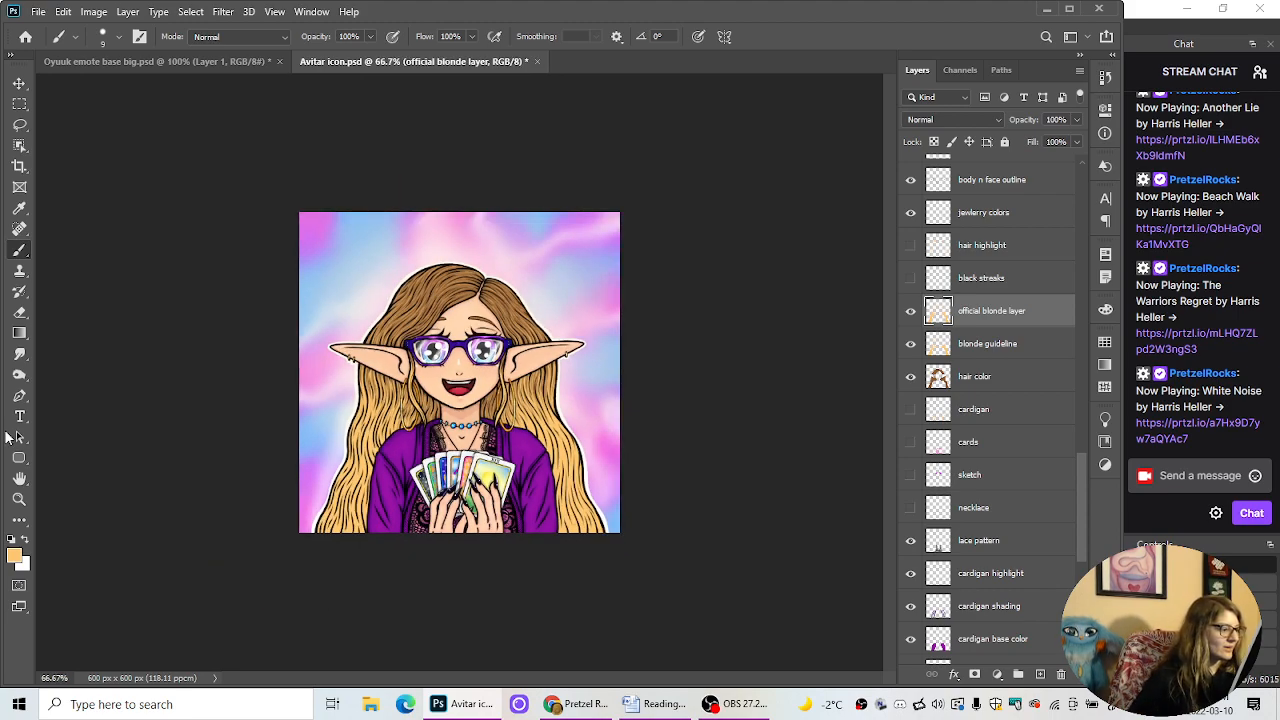
Step: Refine the blonde strands below the left ear with the Brush and Eraser, checking the blend at different scales
key("ctrl+plus")
key("ctrl+plus")
key("ctrl+plus")
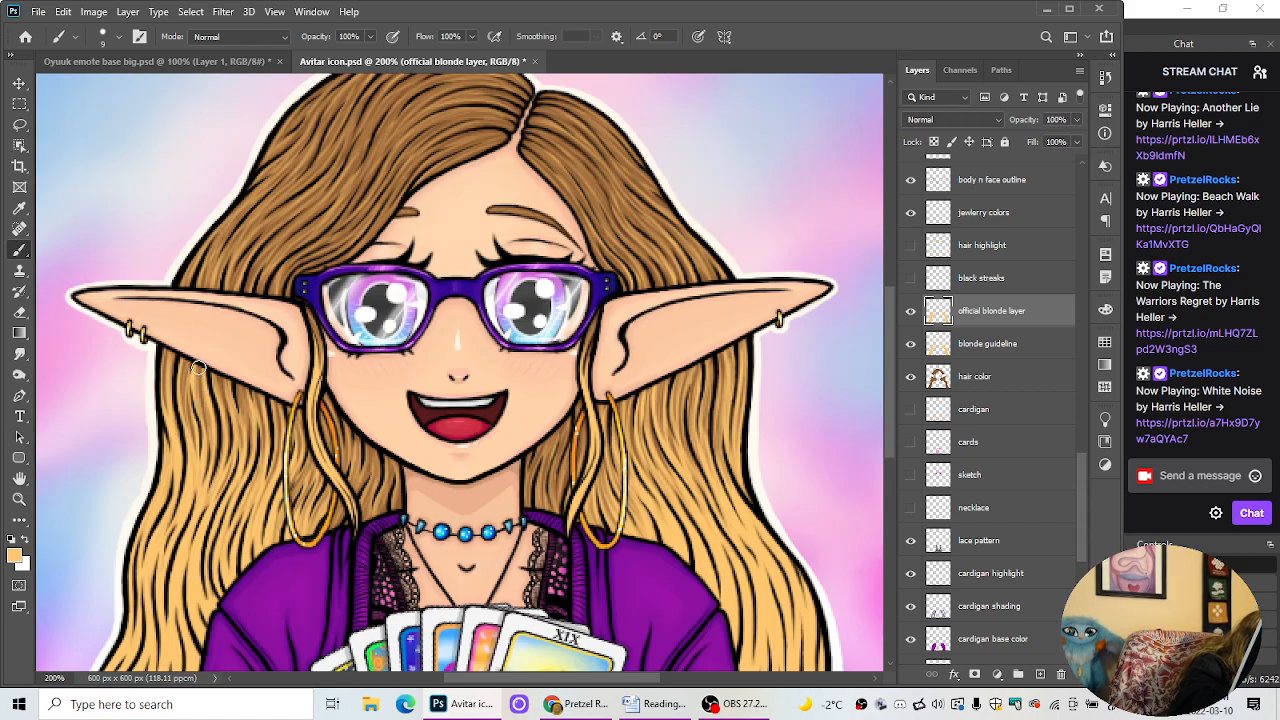
key("e")
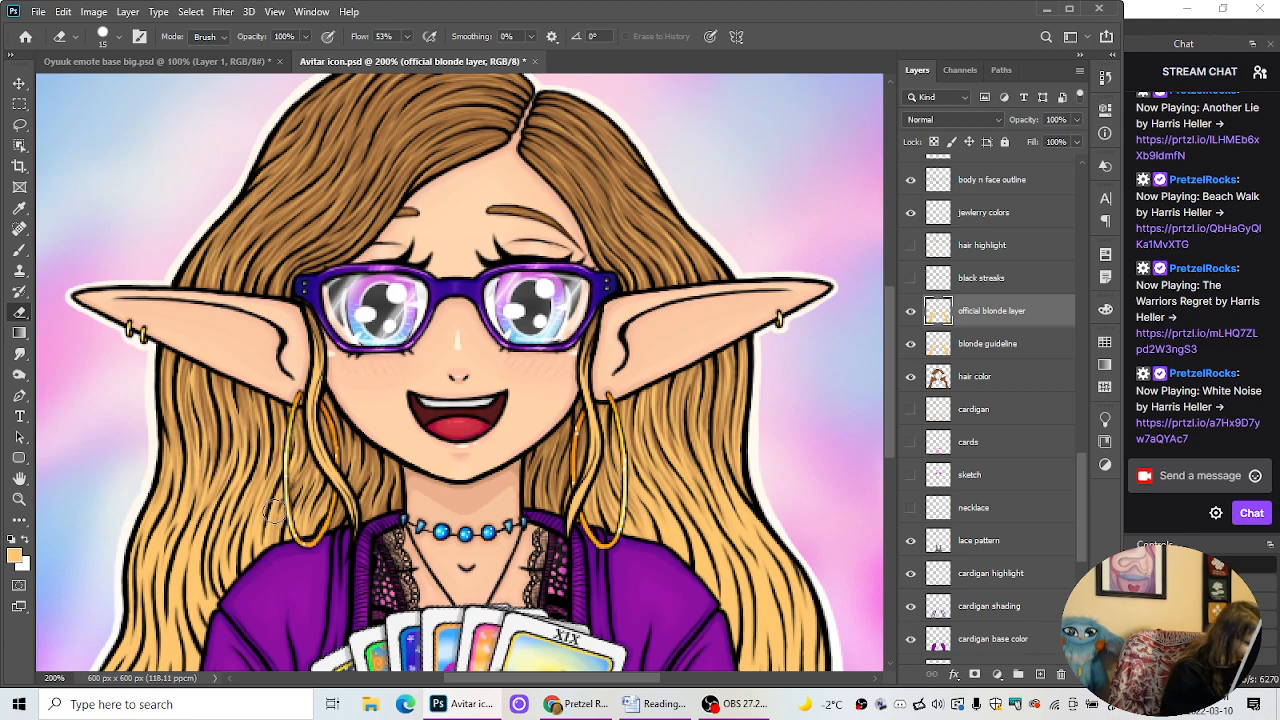
key("ctrl+minus")
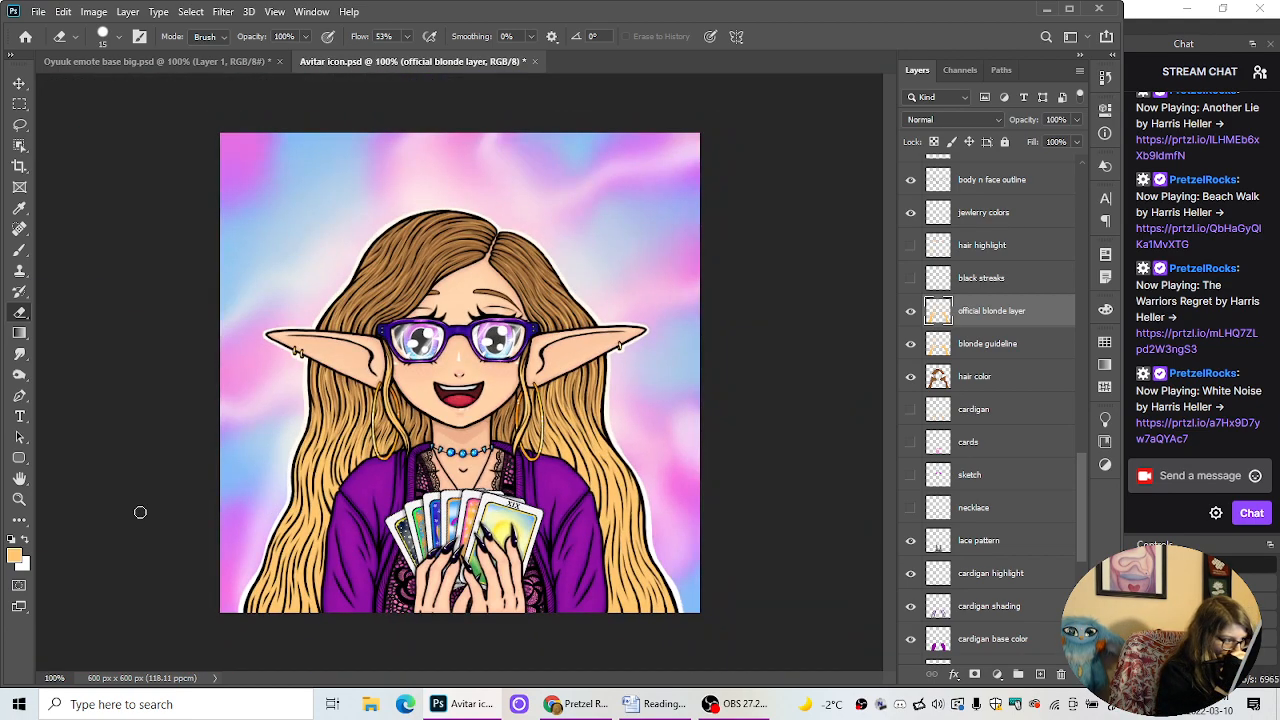
key("ctrl+plus")
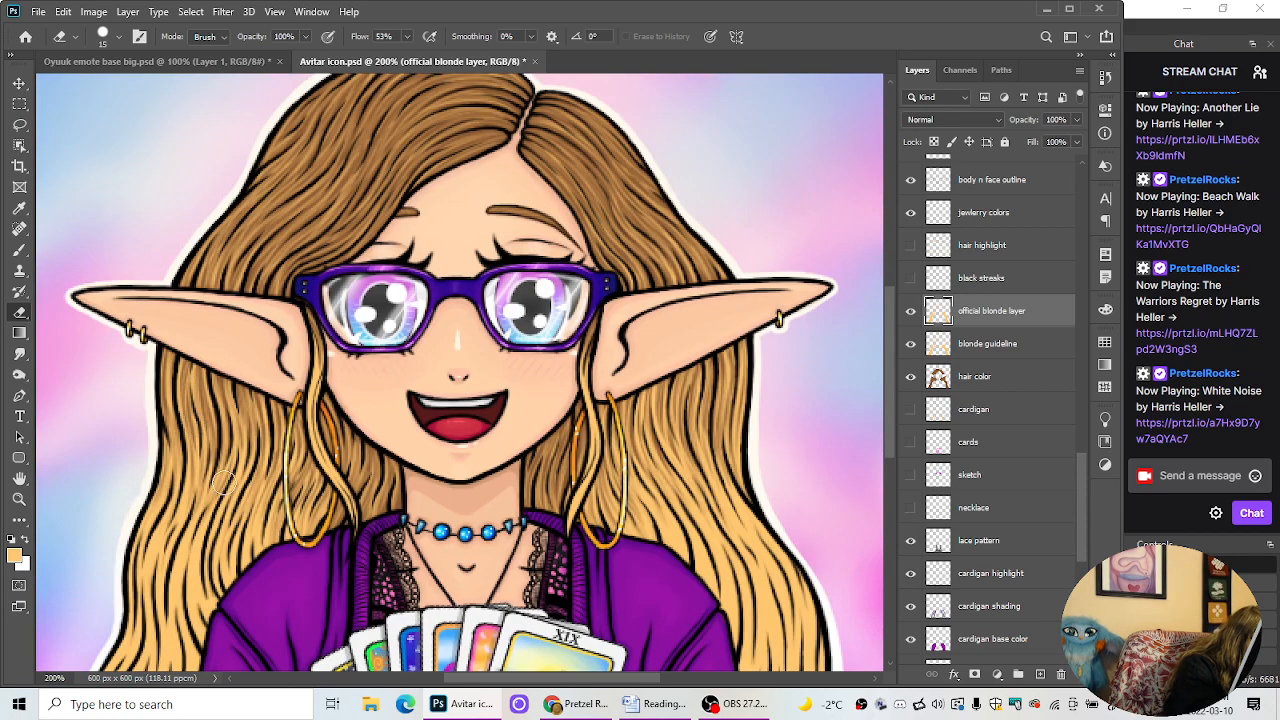
key("ctrl+minus")
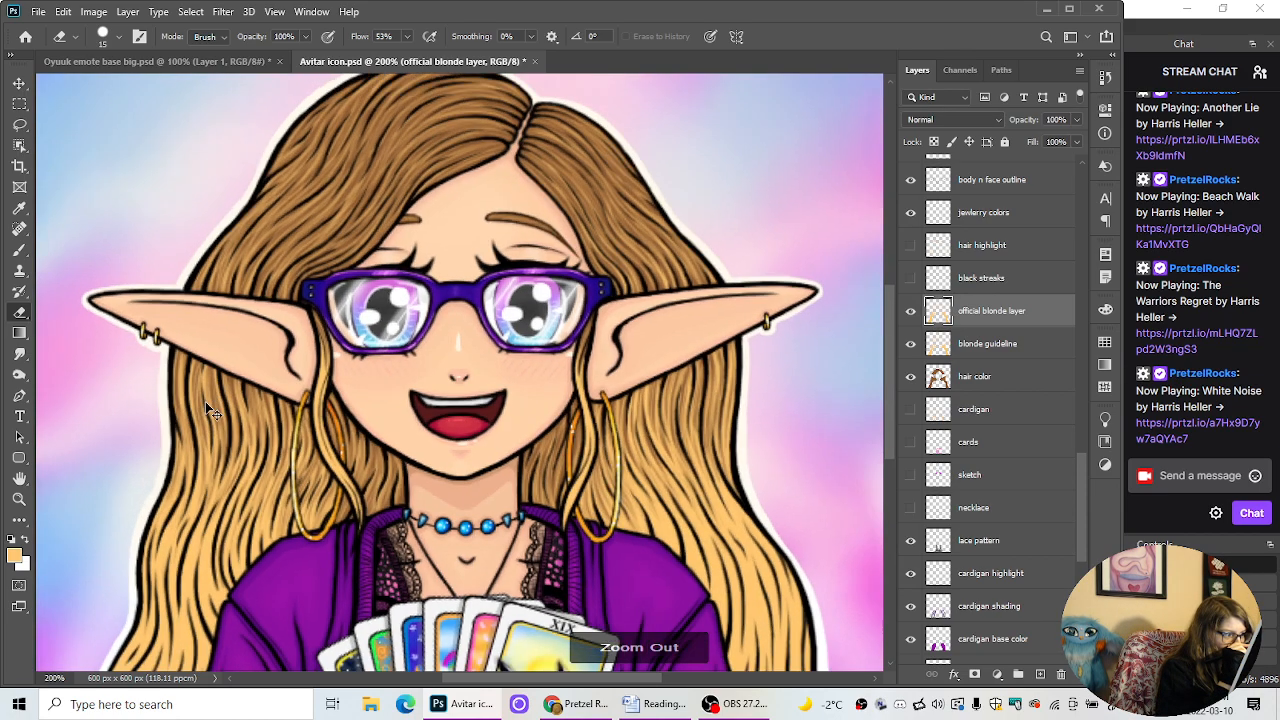
Step: Turn on the hair highlight layer and check it over the blonde hair across the whole avatar
left_click(910, 245)
key("ctrl+minus")
key("ctrl+minus")
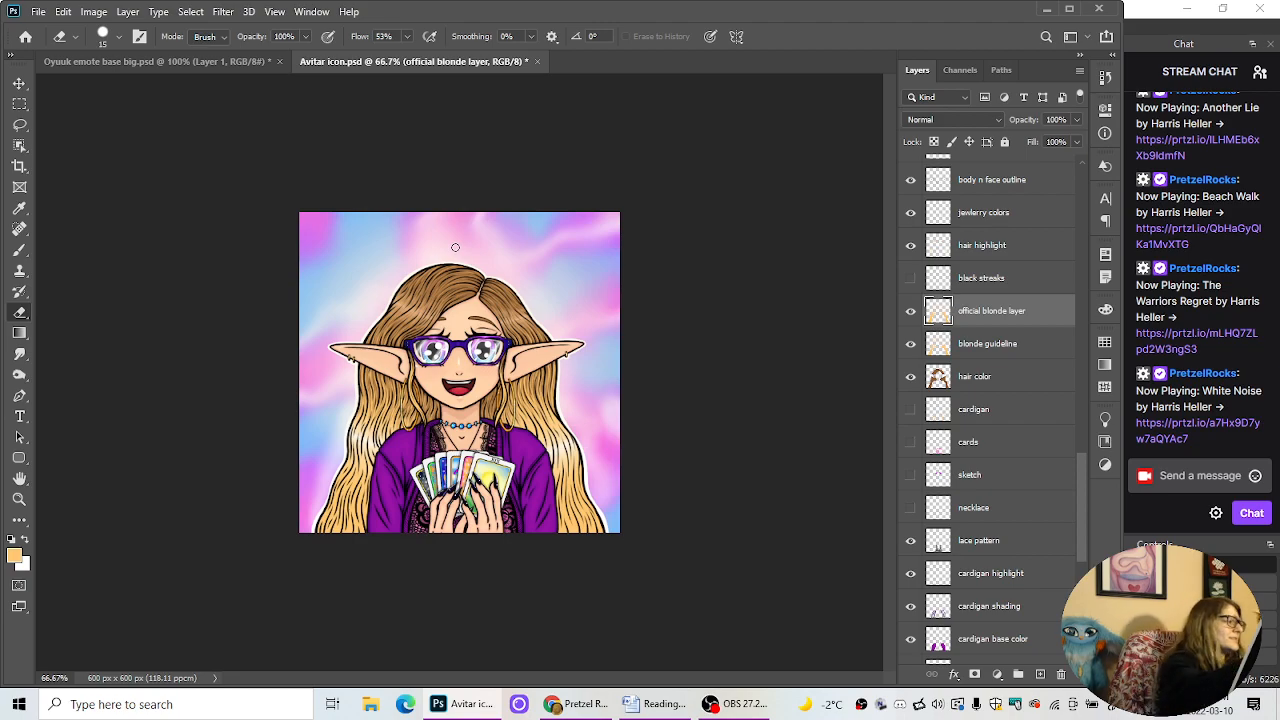
Step: Save the avatar on the computer as Avitar icon.psd with layers and Maximize Compatibility, replacing the existing file
left_click(38, 11)
left_click(72, 205)
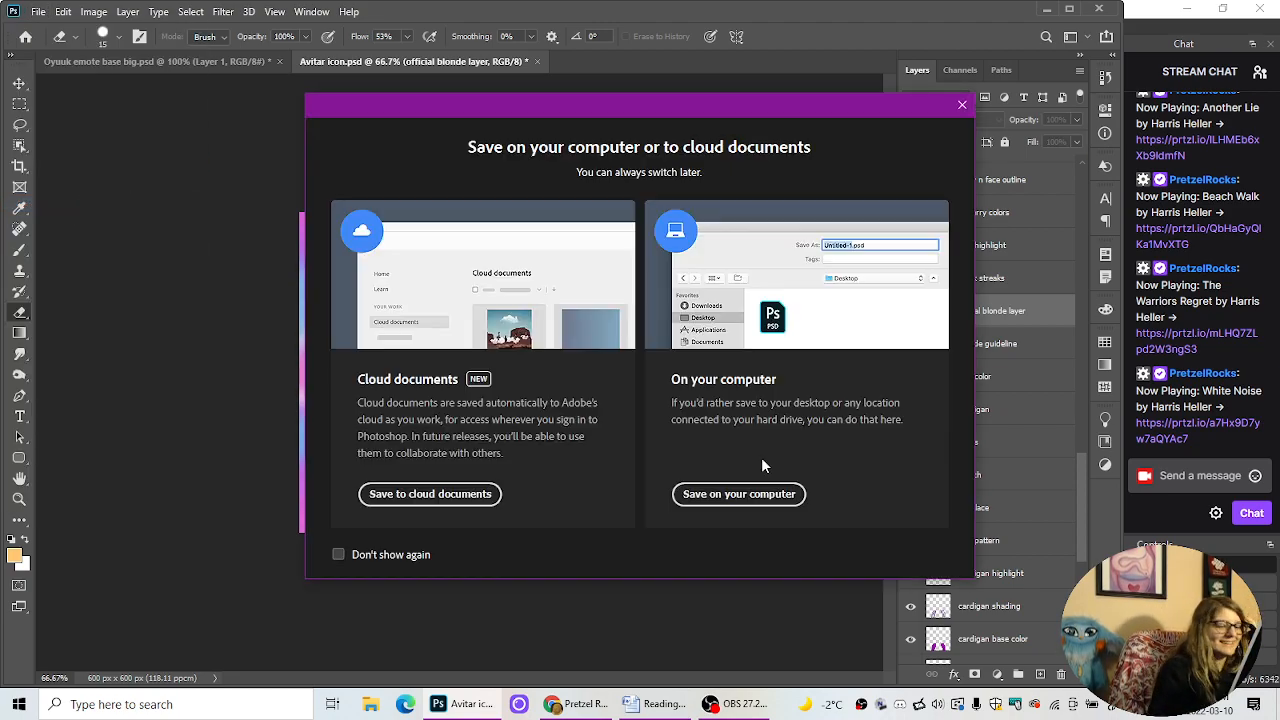
left_click(740, 492)
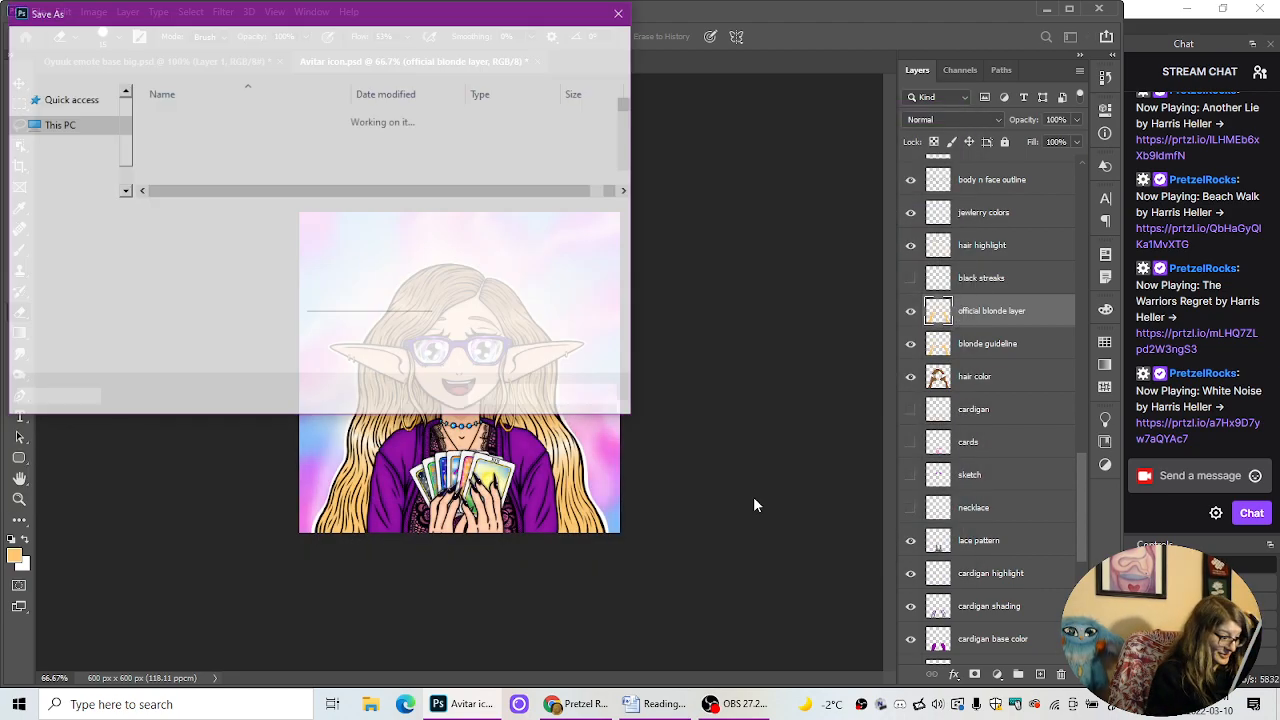
left_click(510, 396)
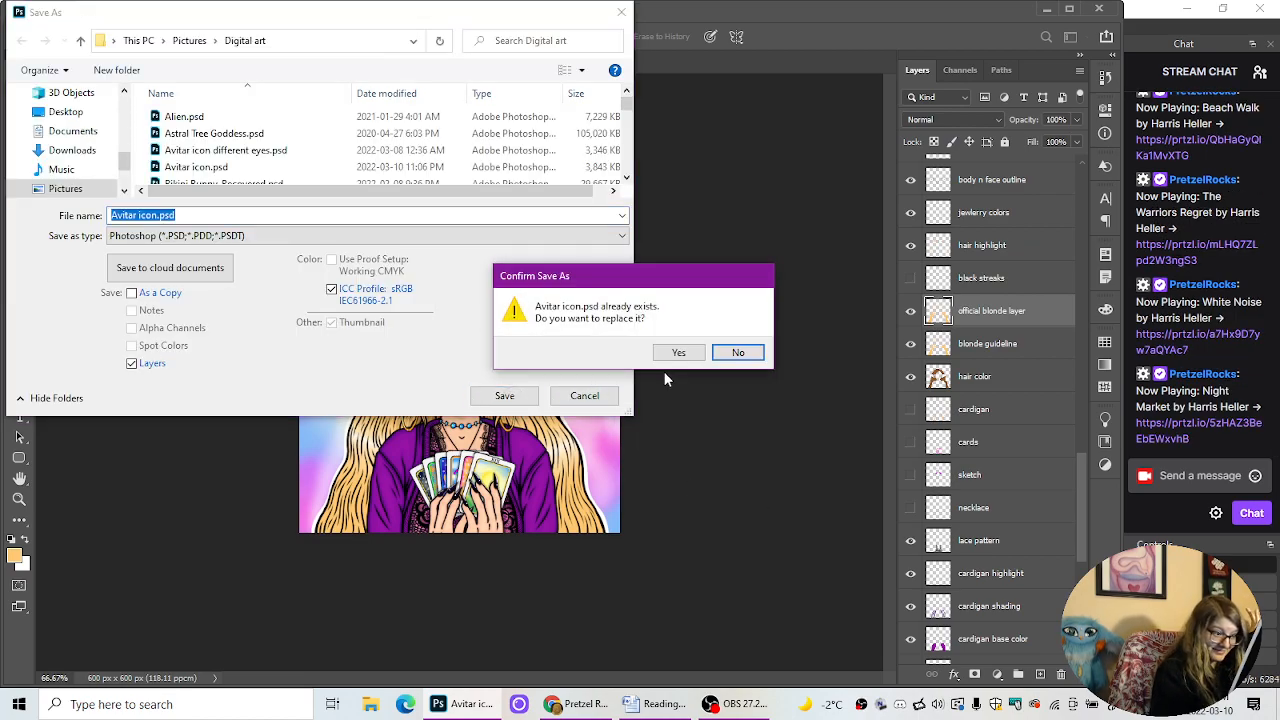
left_click(680, 352)
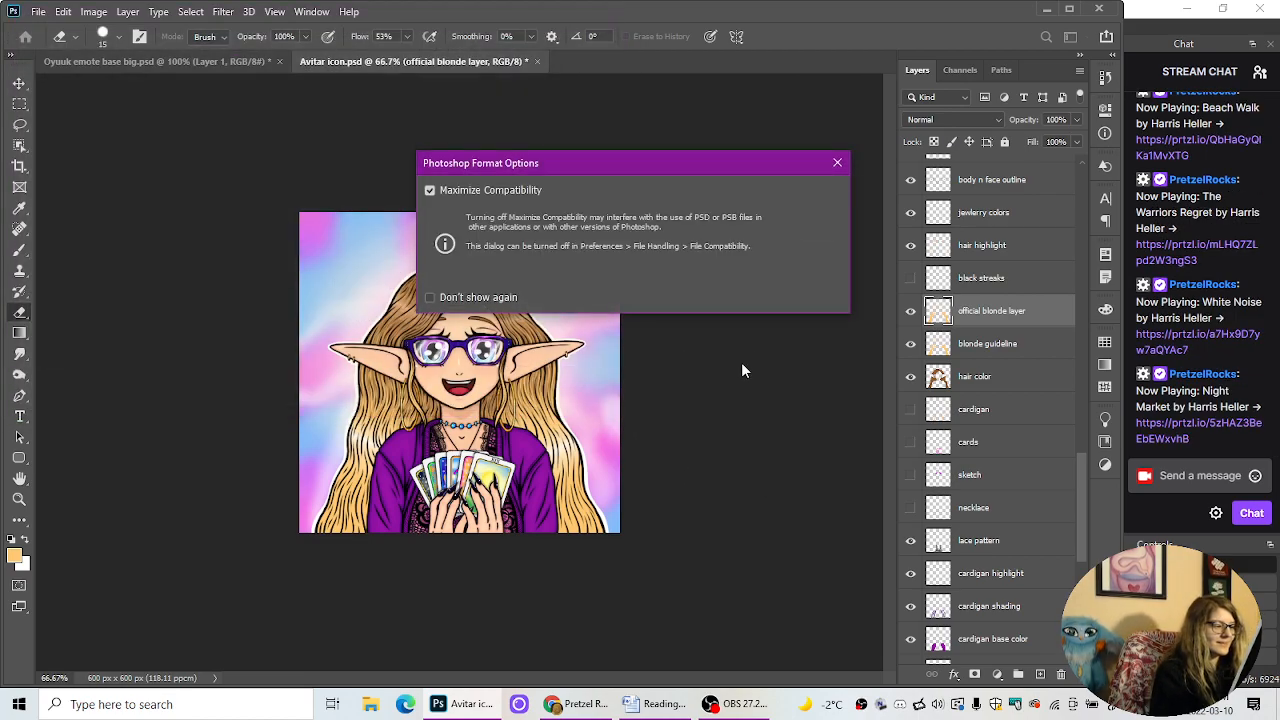
left_click(815, 198)
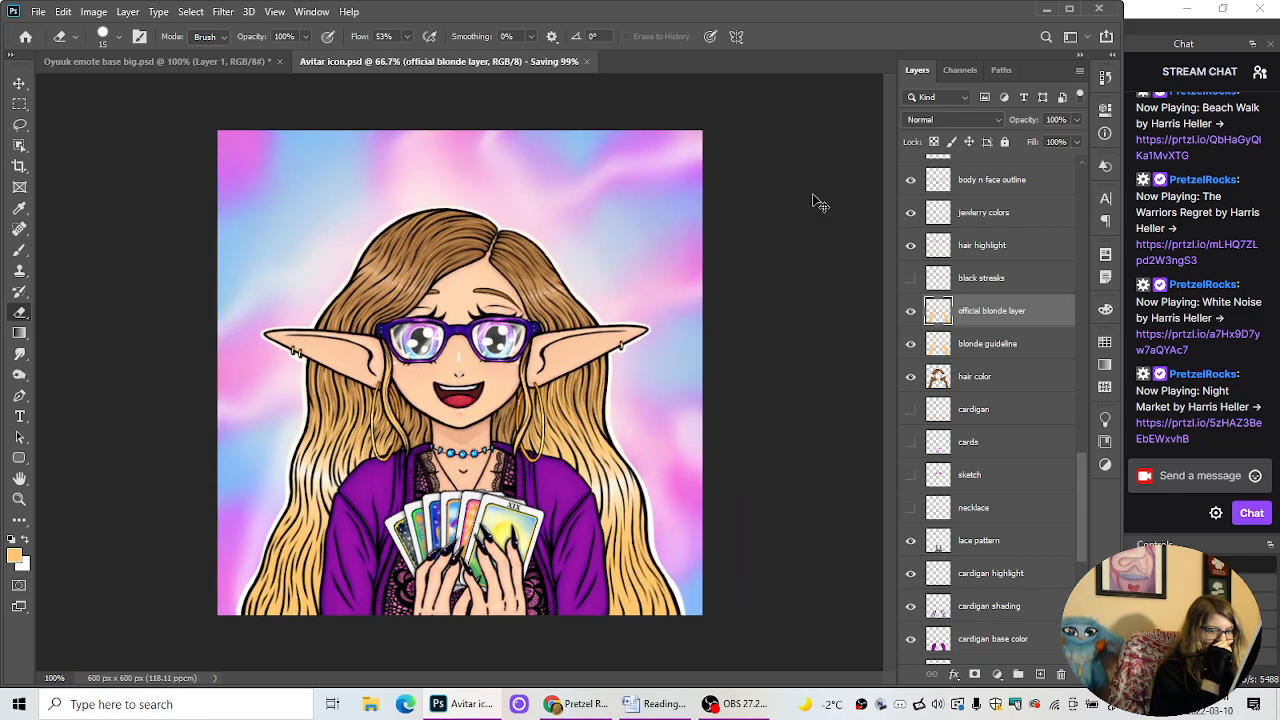
Step: Examine the blonde hair with its highlights both close up and across the whole avatar
key("ctrl+plus")
key("ctrl+plus")
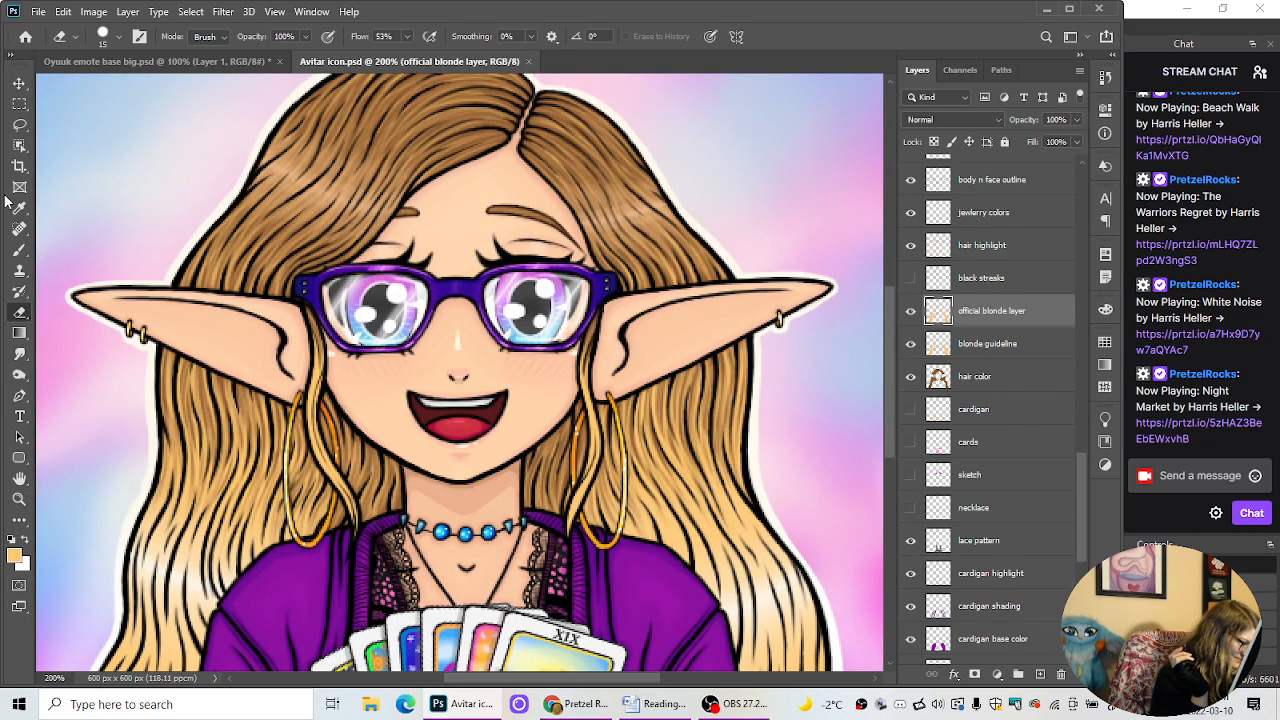
key("ctrl+minus")
key("ctrl+minus")
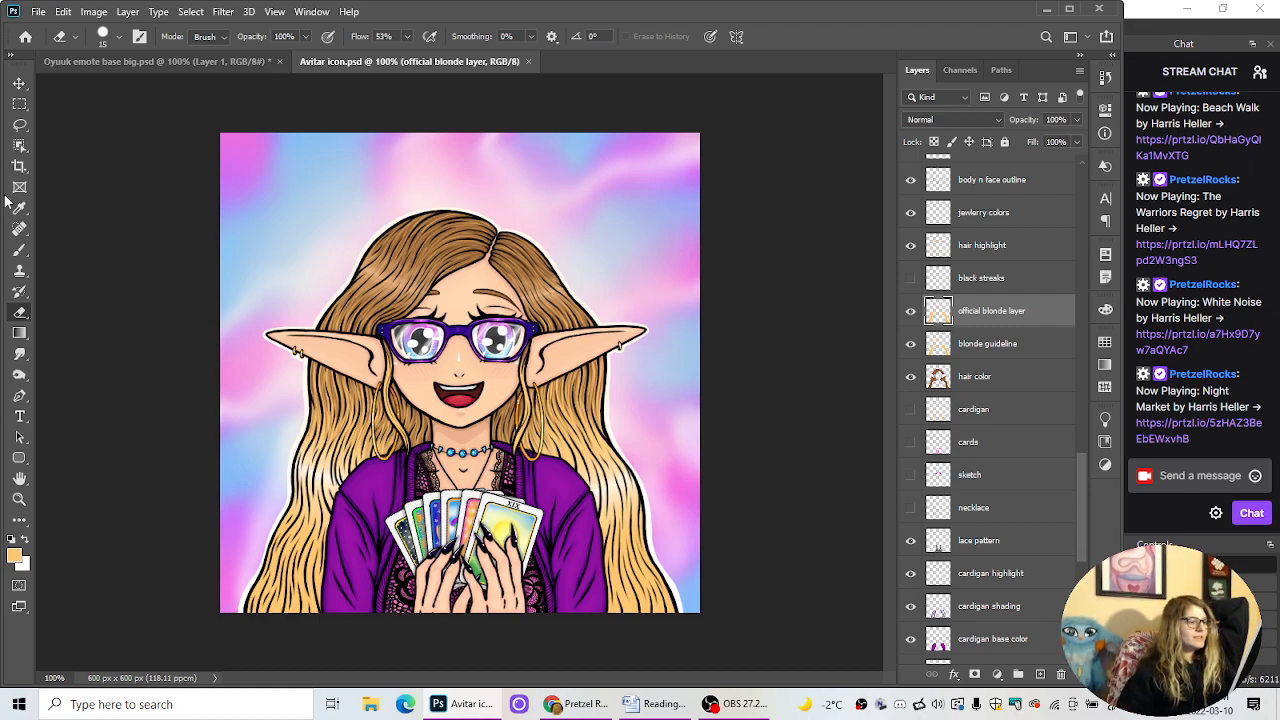
key("ctrl+minus")
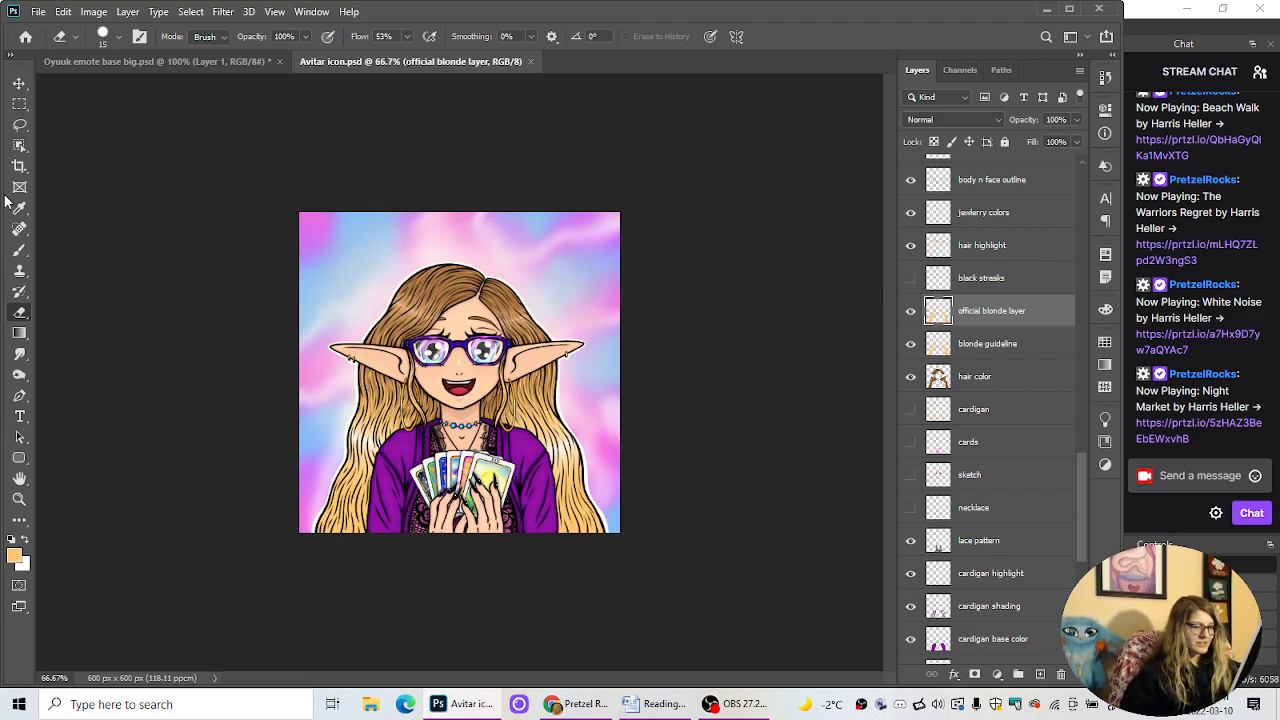
key("ctrl+plus")
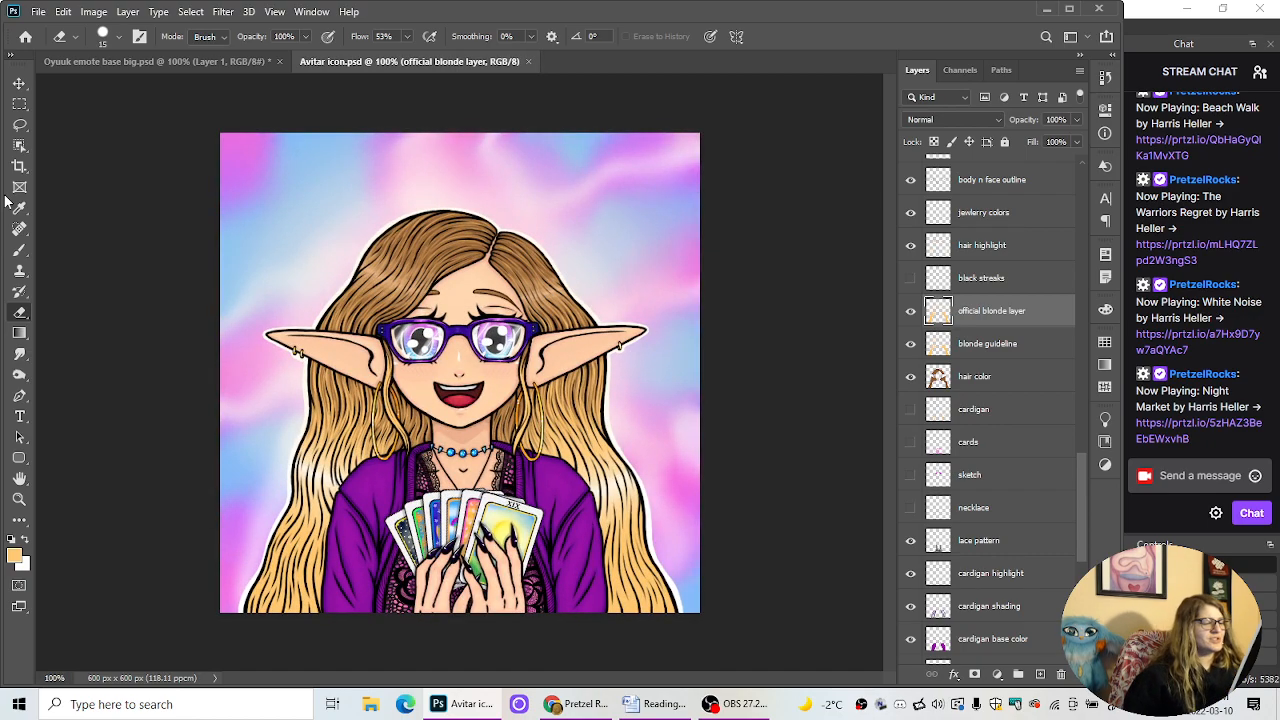
Step: Add a new layer named lighter blonde streaks above the official blonde layer
left_click(127, 11)
mouse_move(150, 27)
left_click(200, 30)
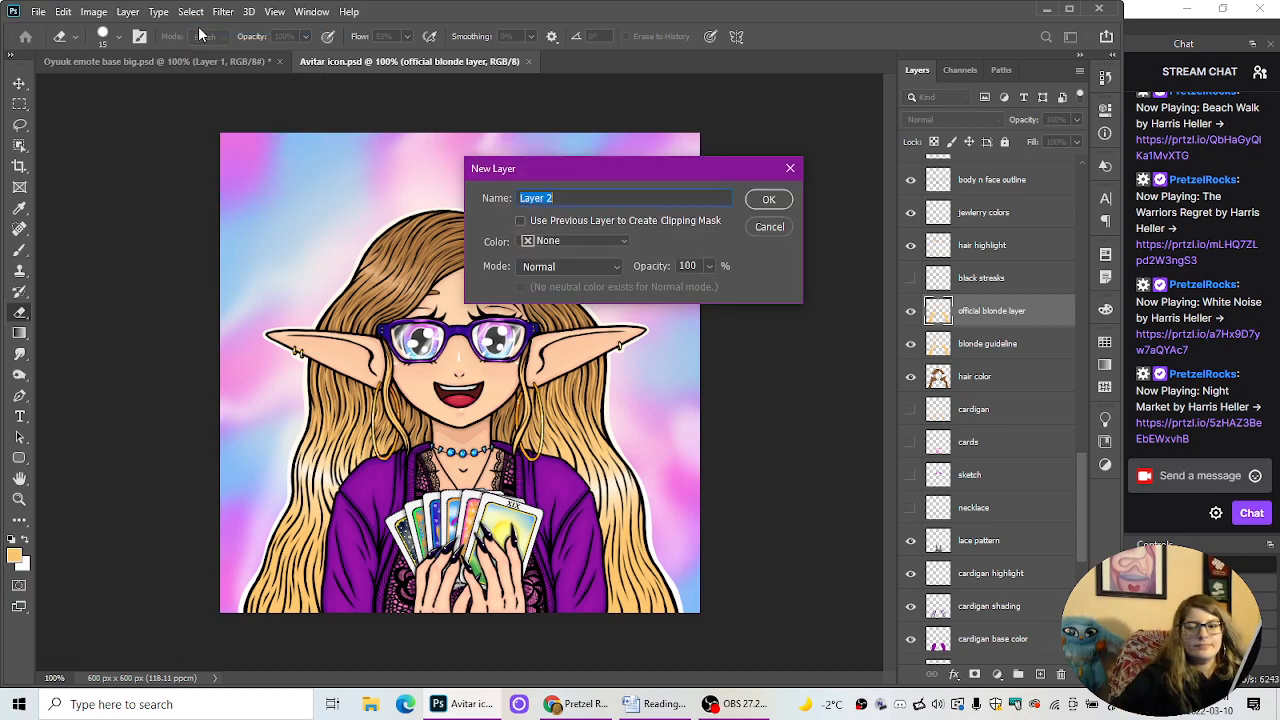
key("BackSpace")
type("light")
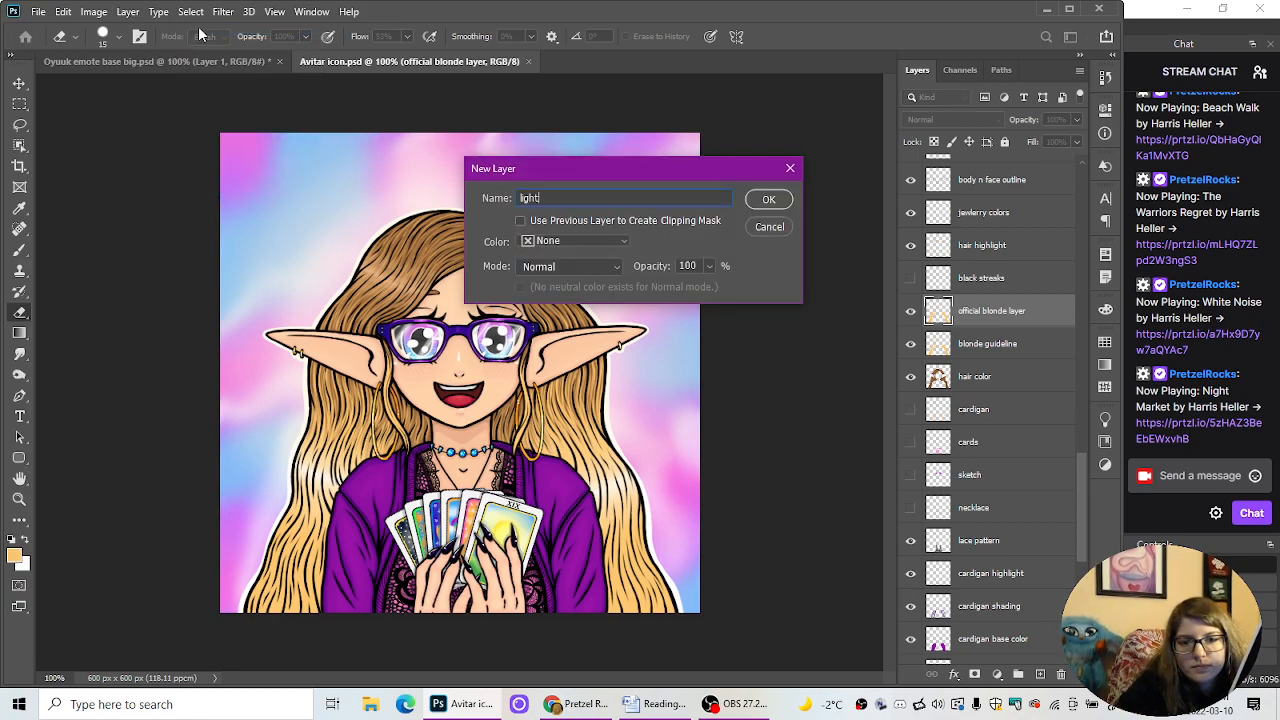
type("er bl")
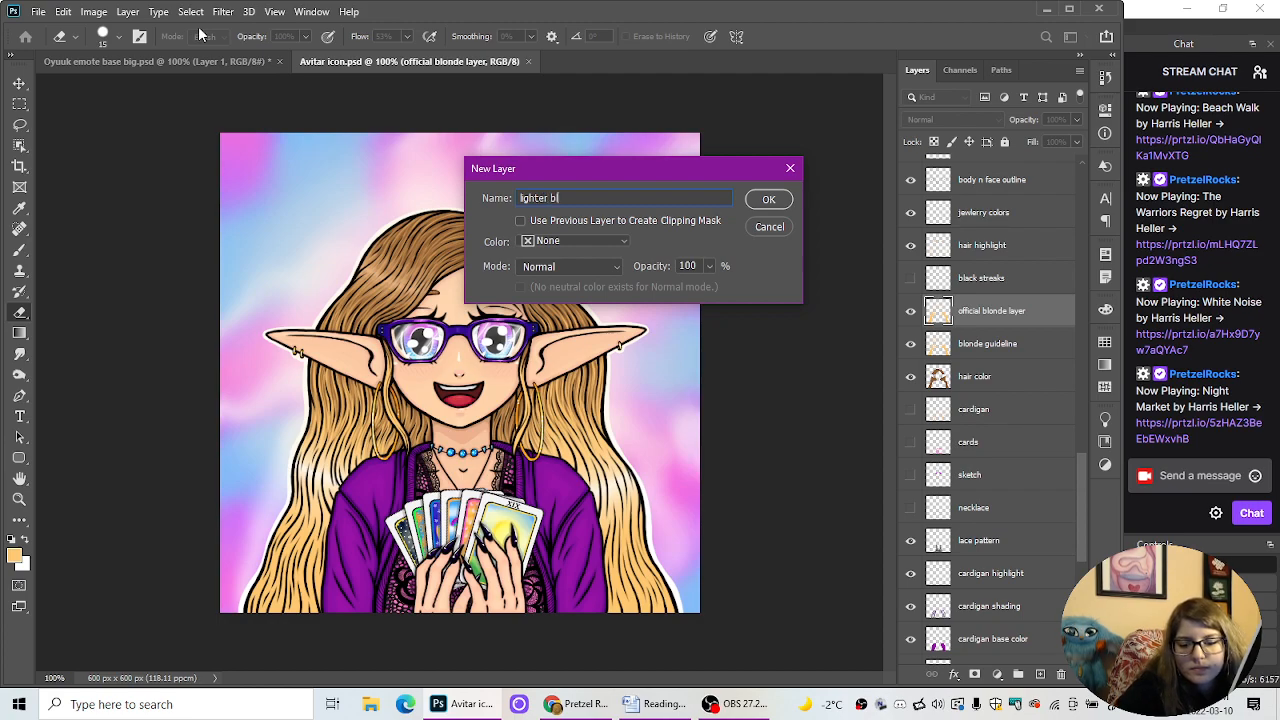
type("onde s")
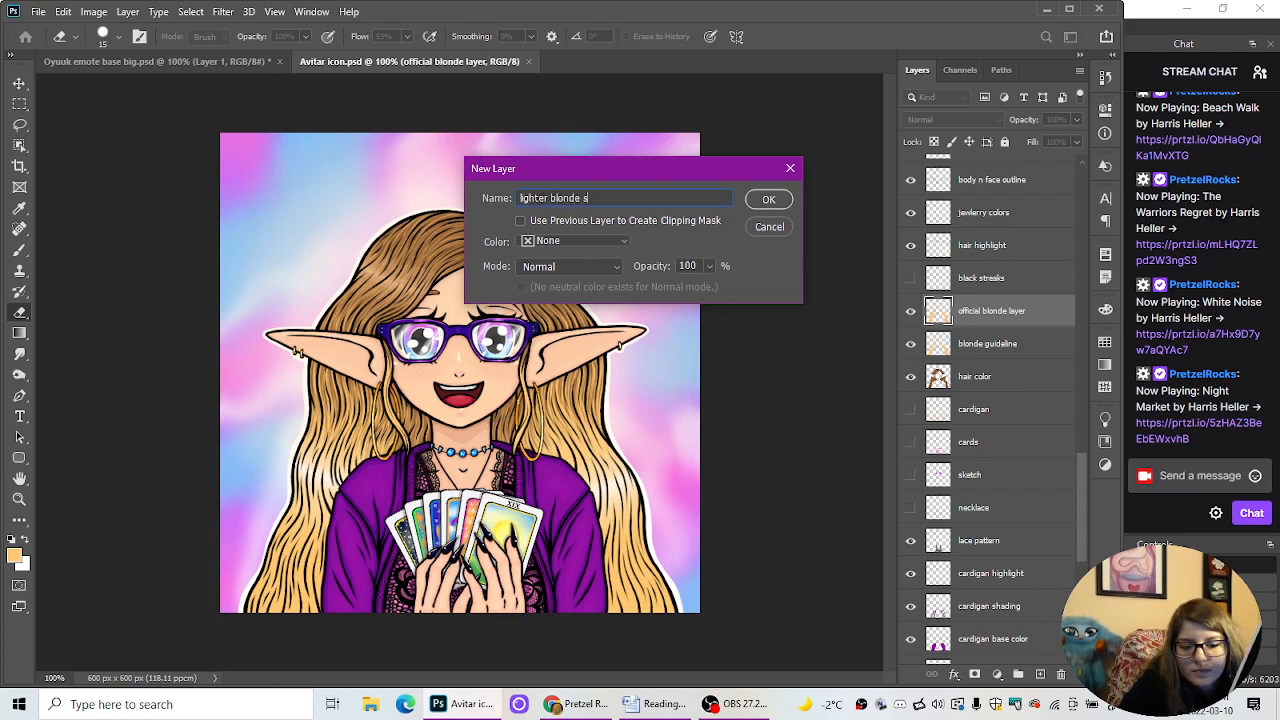
type("treaks")
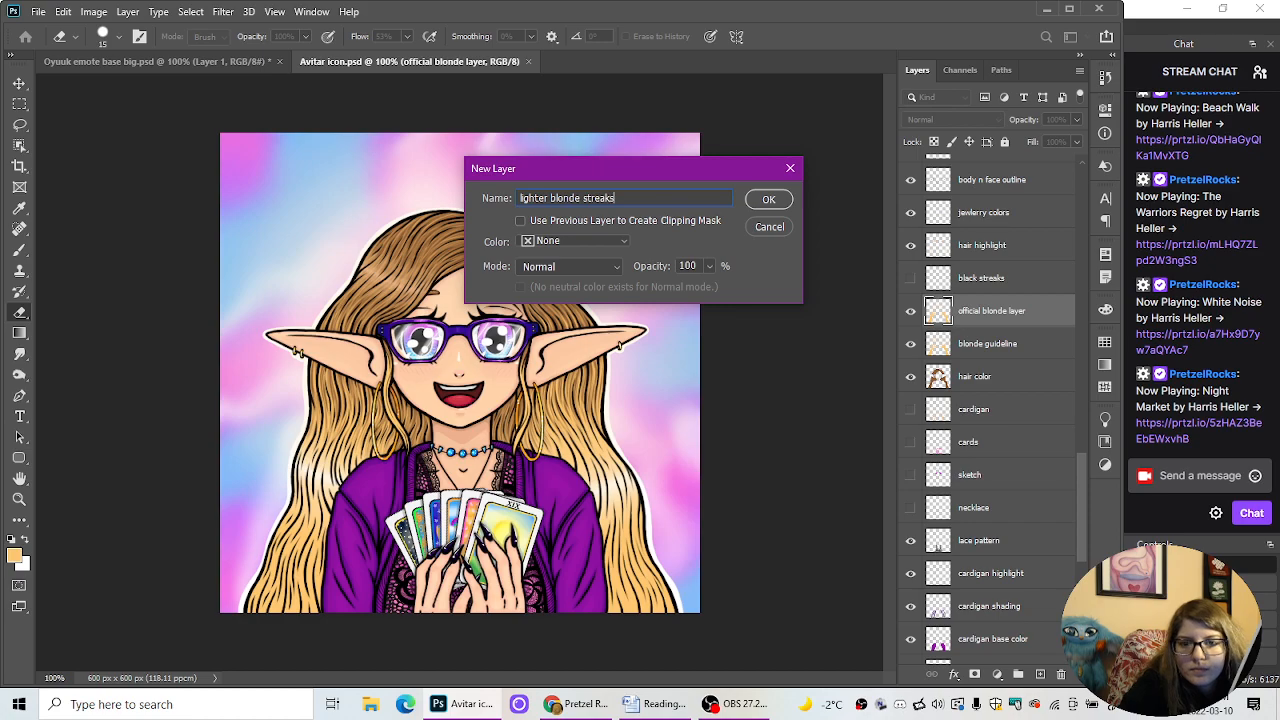
key("Return")
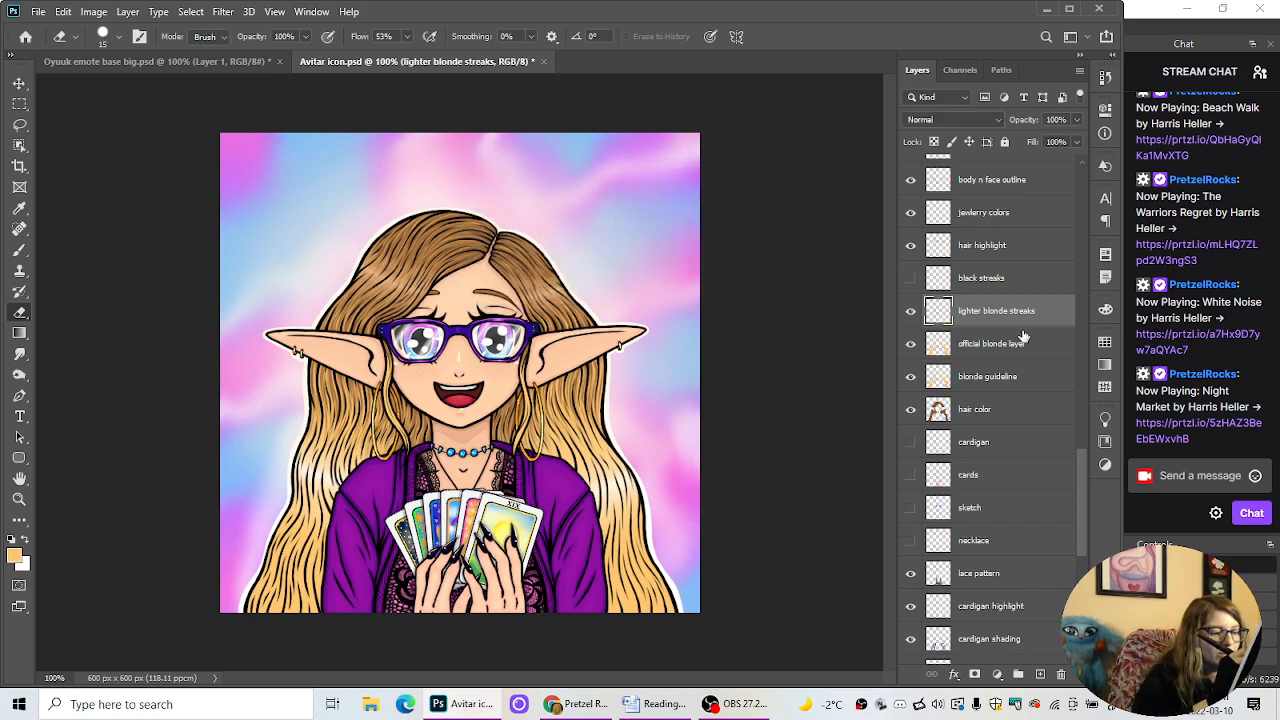
Step: Rename the black streaks layer as hair shadows and make it visible
left_click(995, 286)
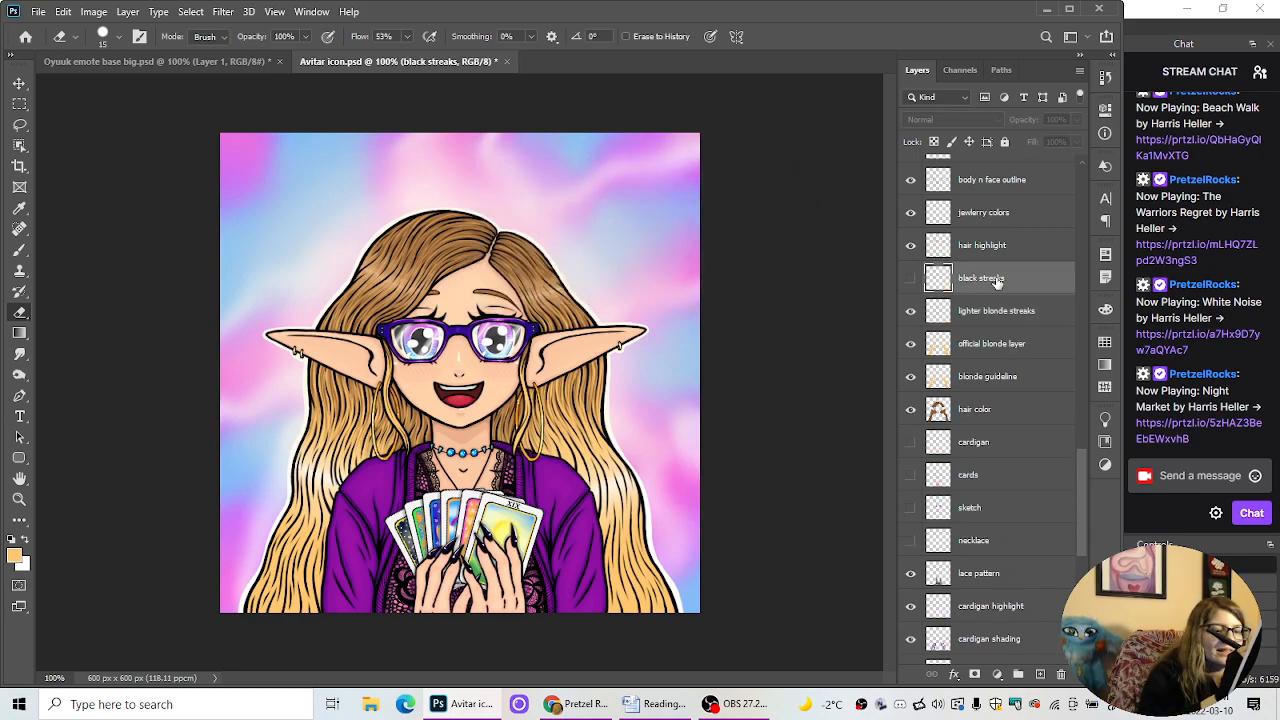
double_click(996, 284)
key("BackSpace")
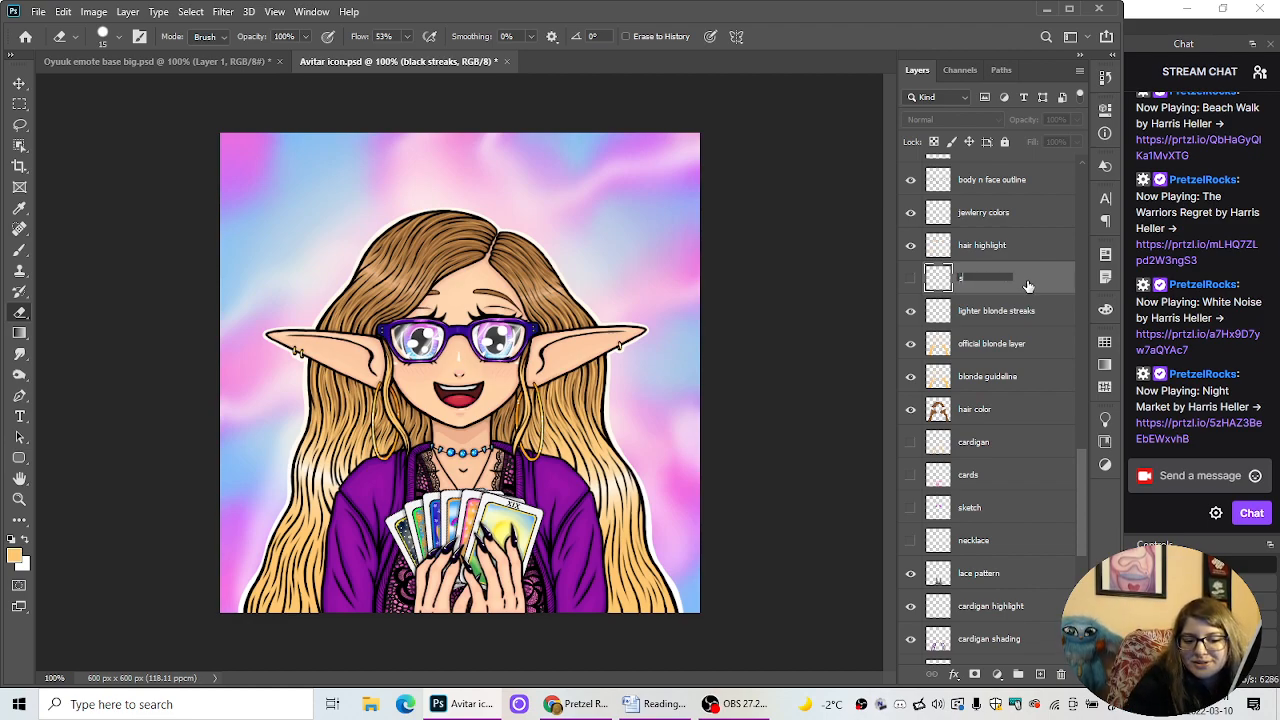
key("BackSpace")
key("BackSpace")
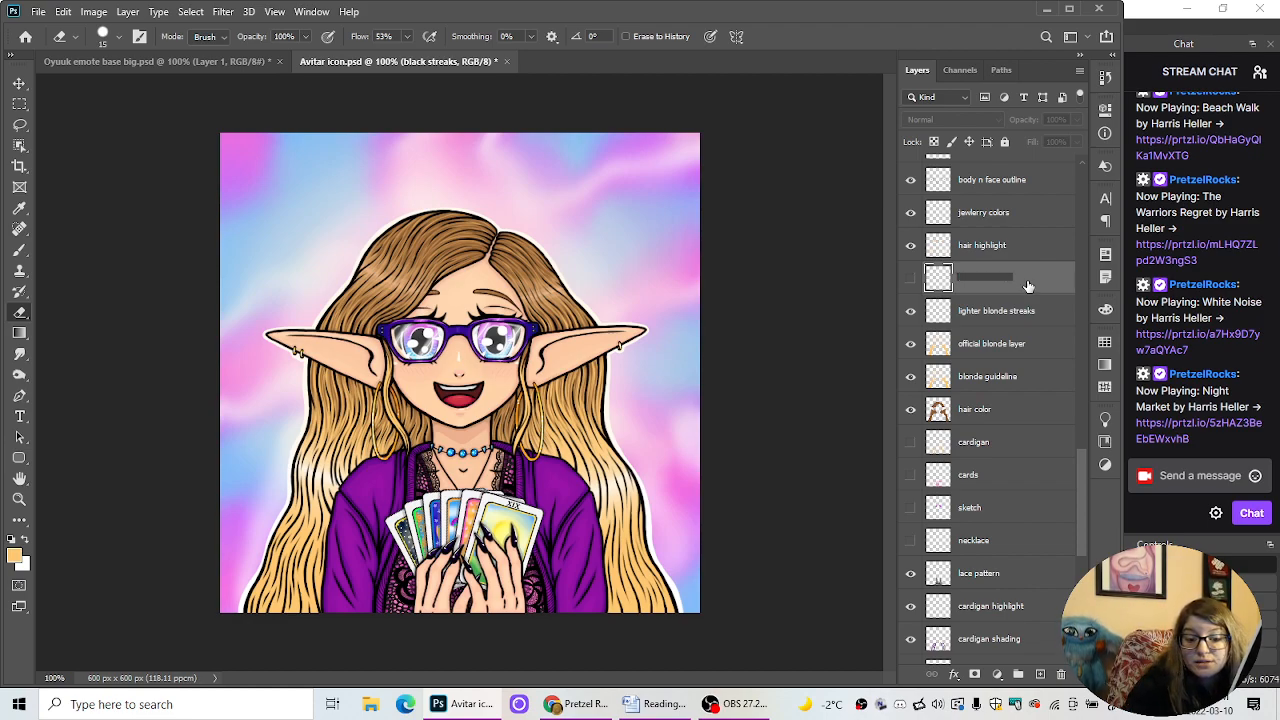
type("hair s")
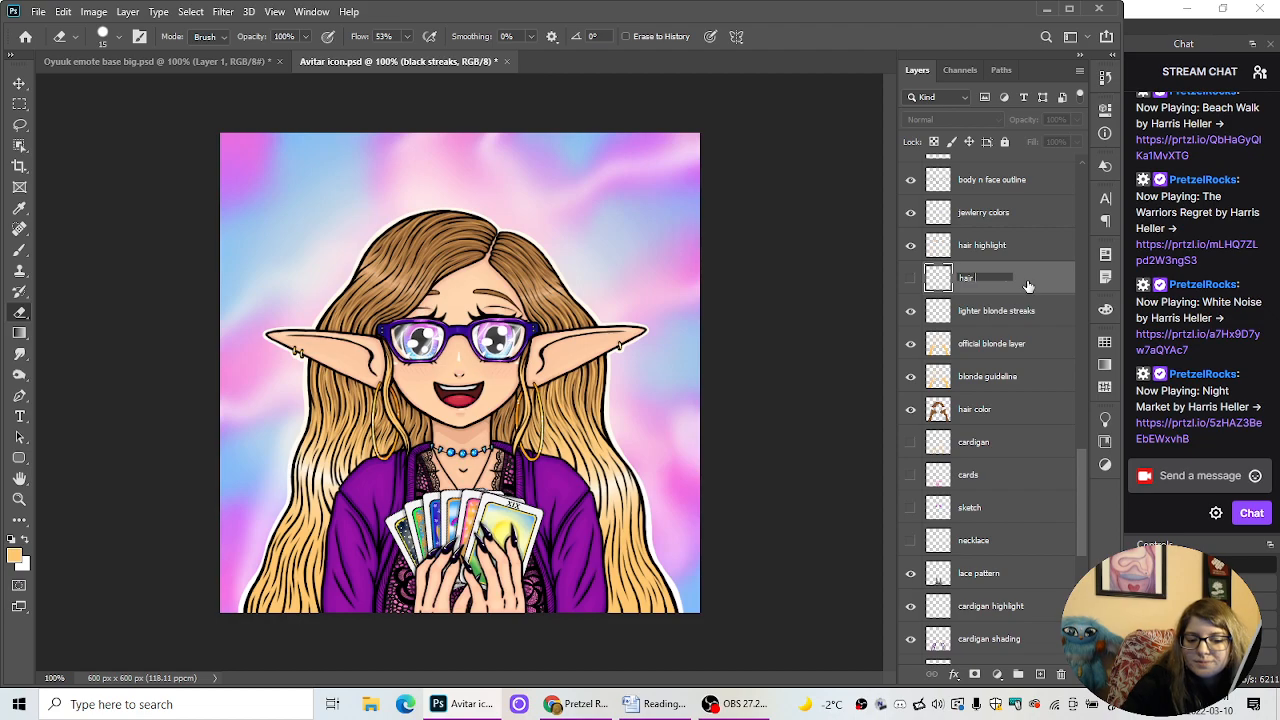
type("had")
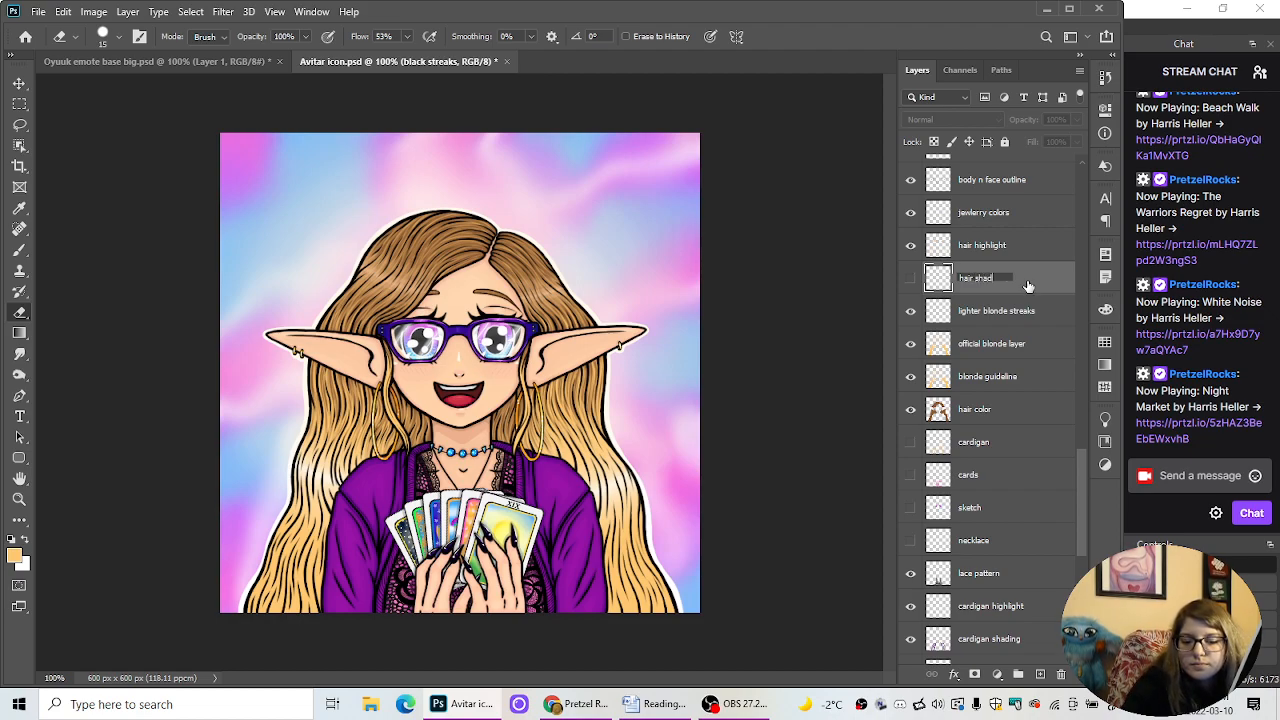
type("ows")
key("Return")
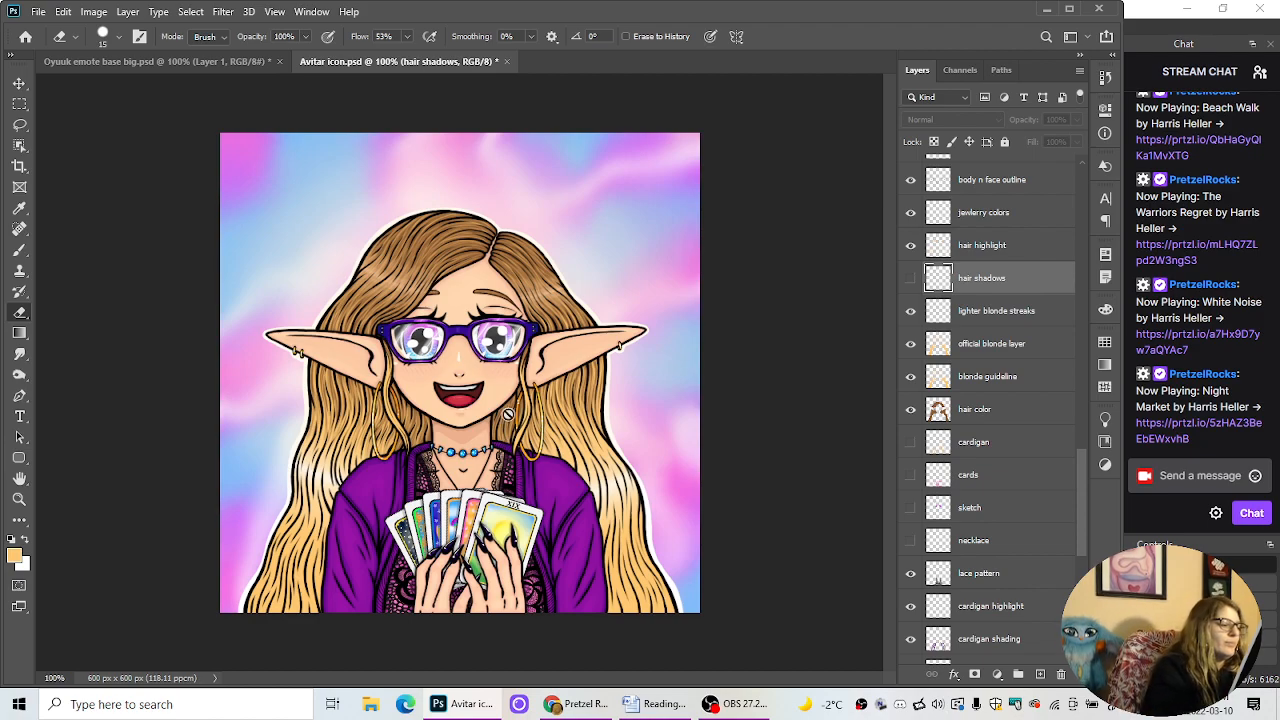
left_click(910, 278)
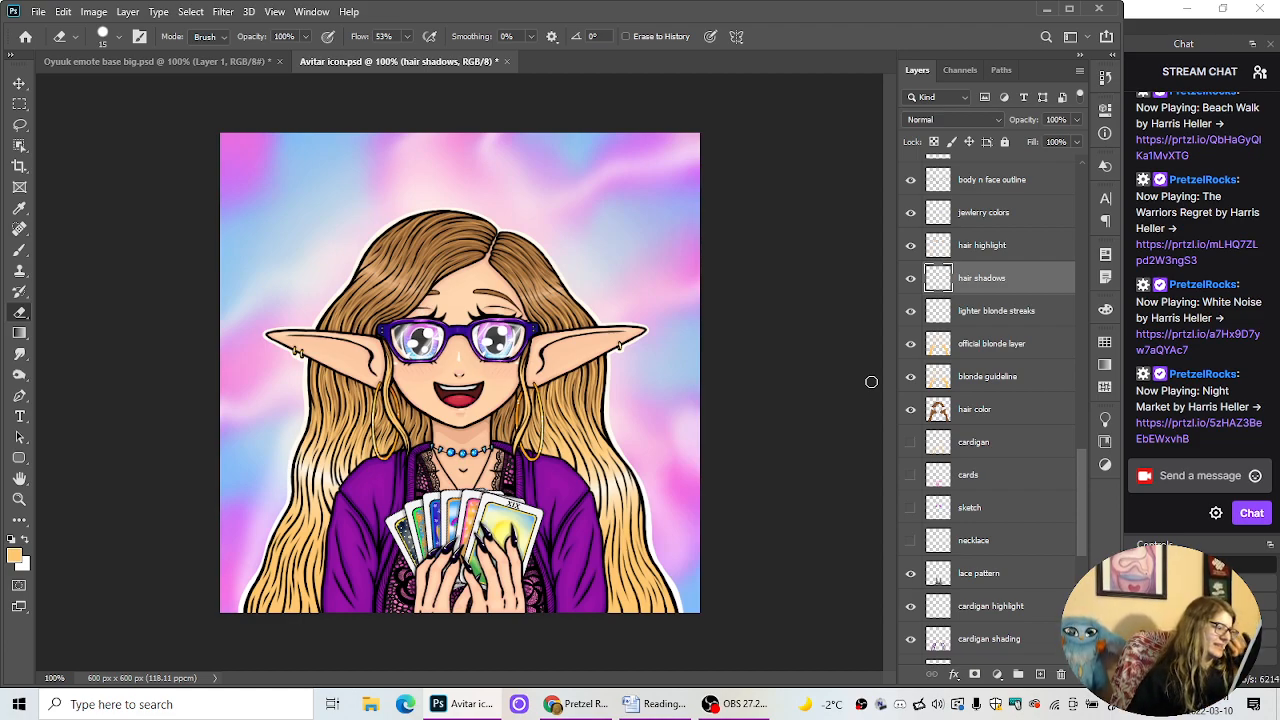
Step: Sample the brown from the upper hair and darken the foreground color to 85542a
key("ctrl+plus")
left_click(19, 250)
left_click(20, 209)
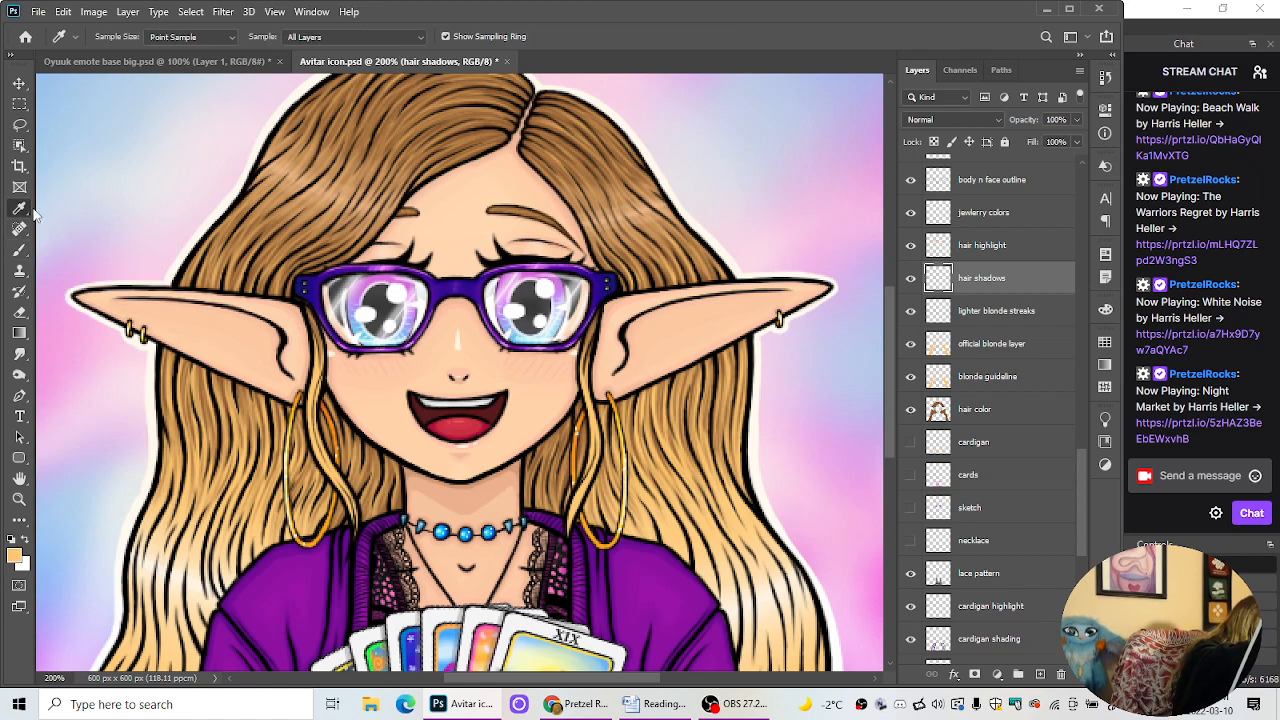
left_click(311, 121)
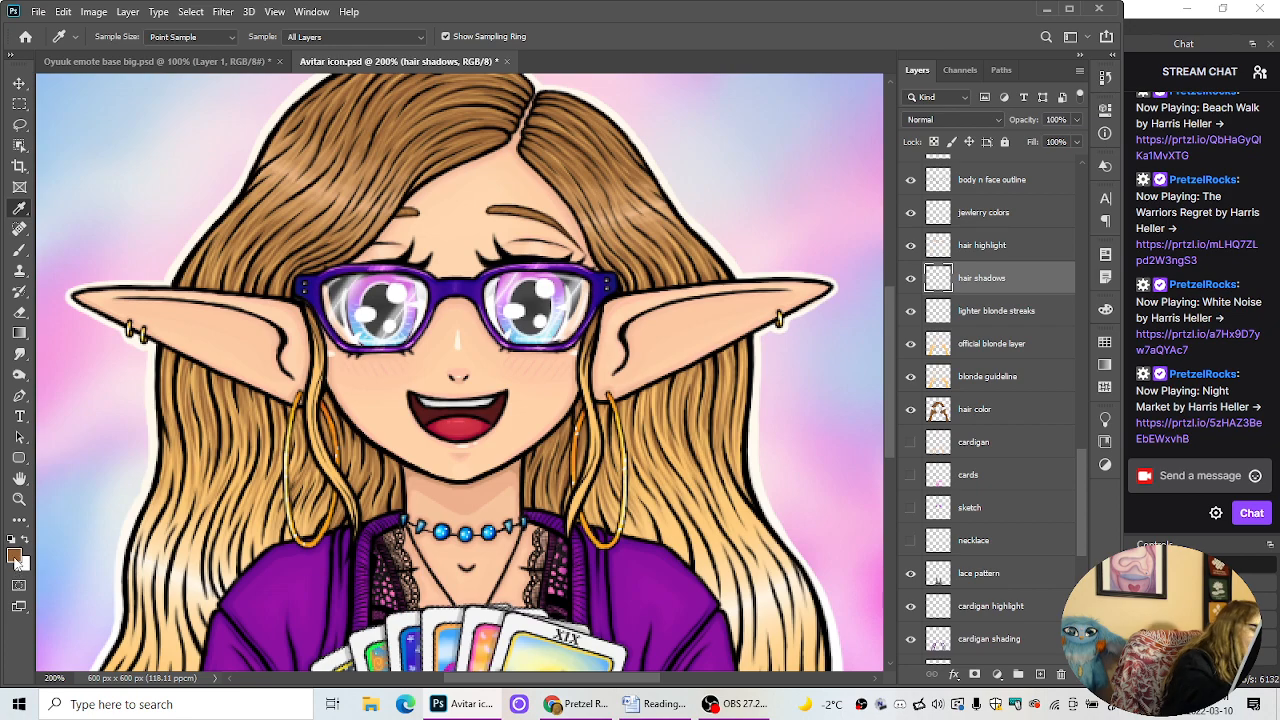
left_click(14, 556)
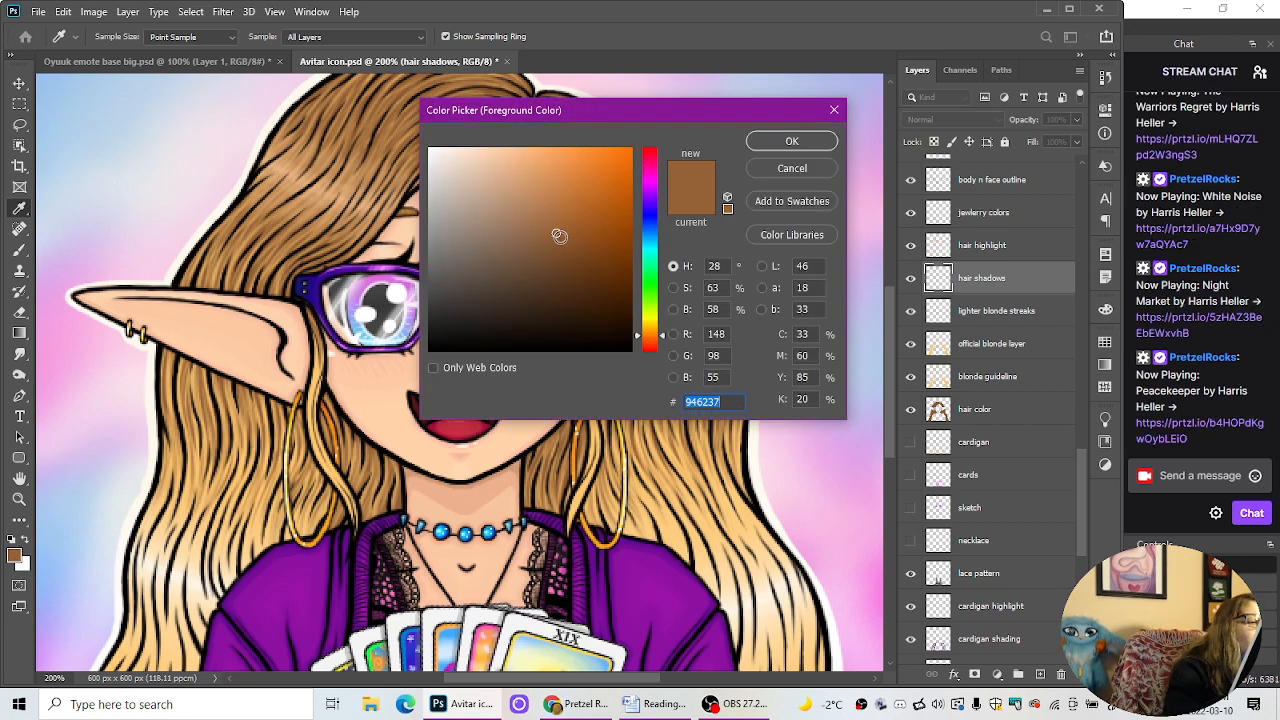
left_click(563, 243)
left_click_drag(563, 243, 568, 245)
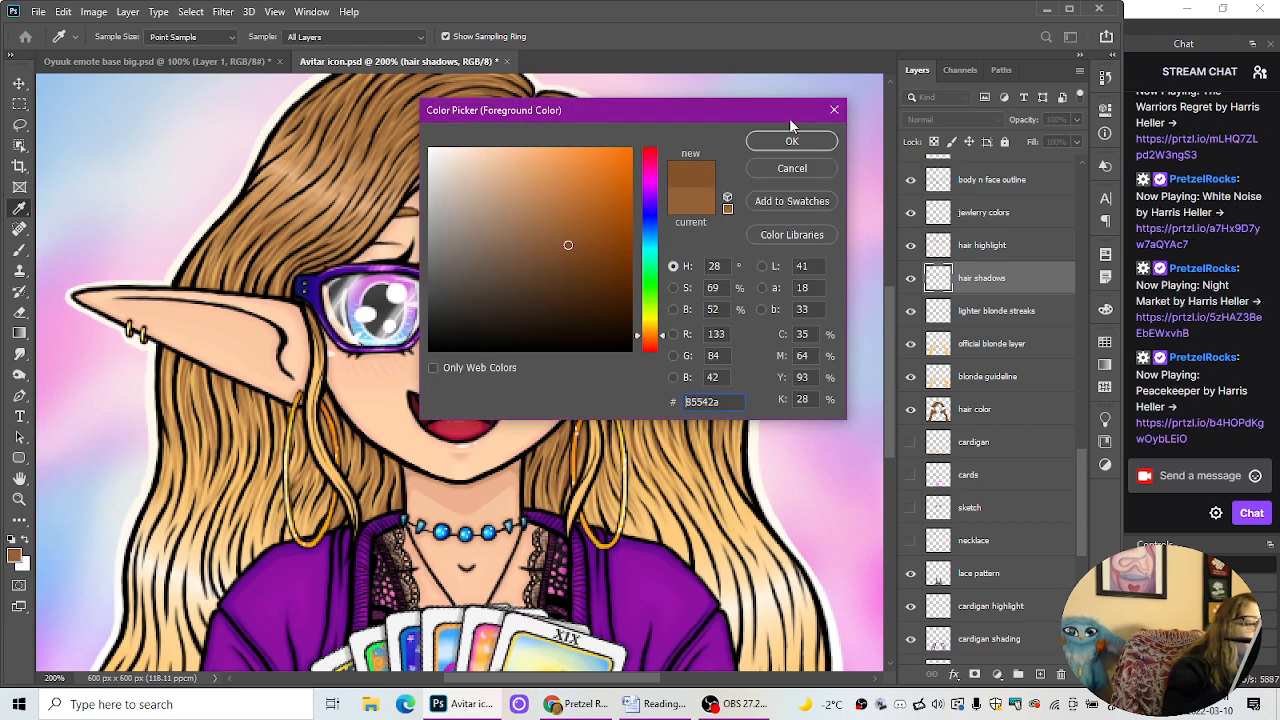
left_click(792, 143)
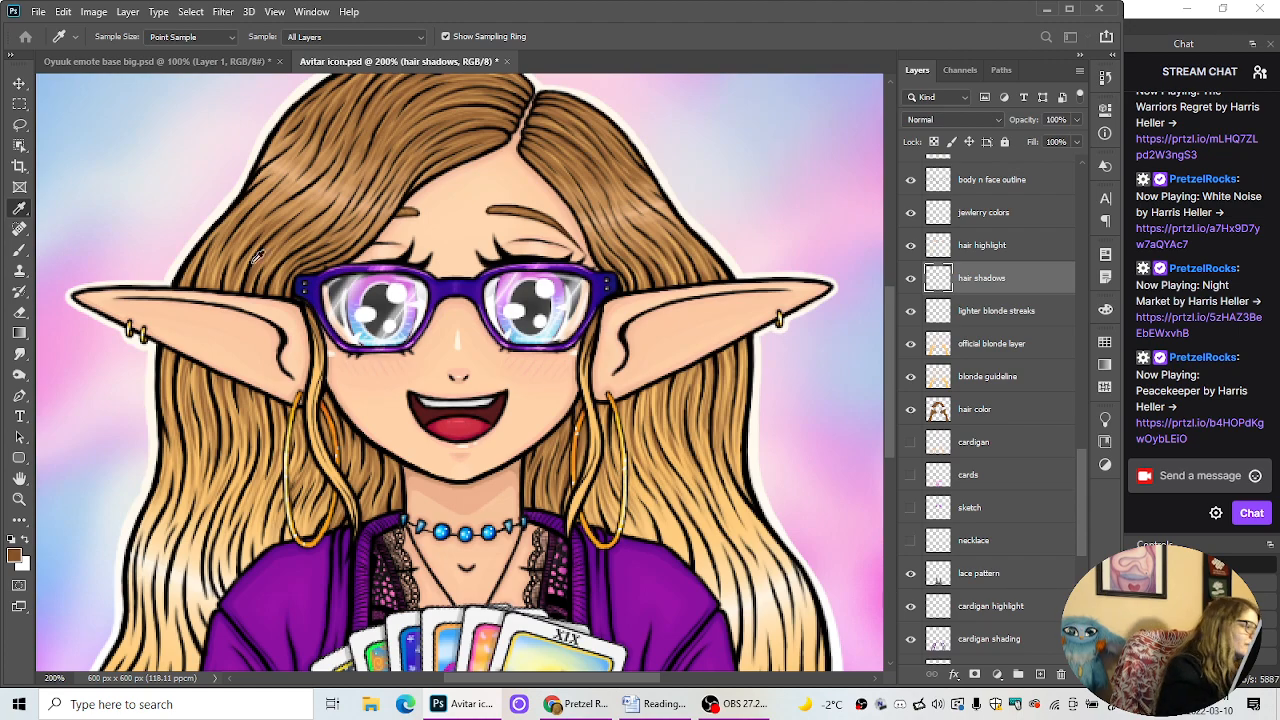
Step: Switch to the Brush with the soft round pressure opacity tip and set its opacity to 24%
left_click(19, 250)
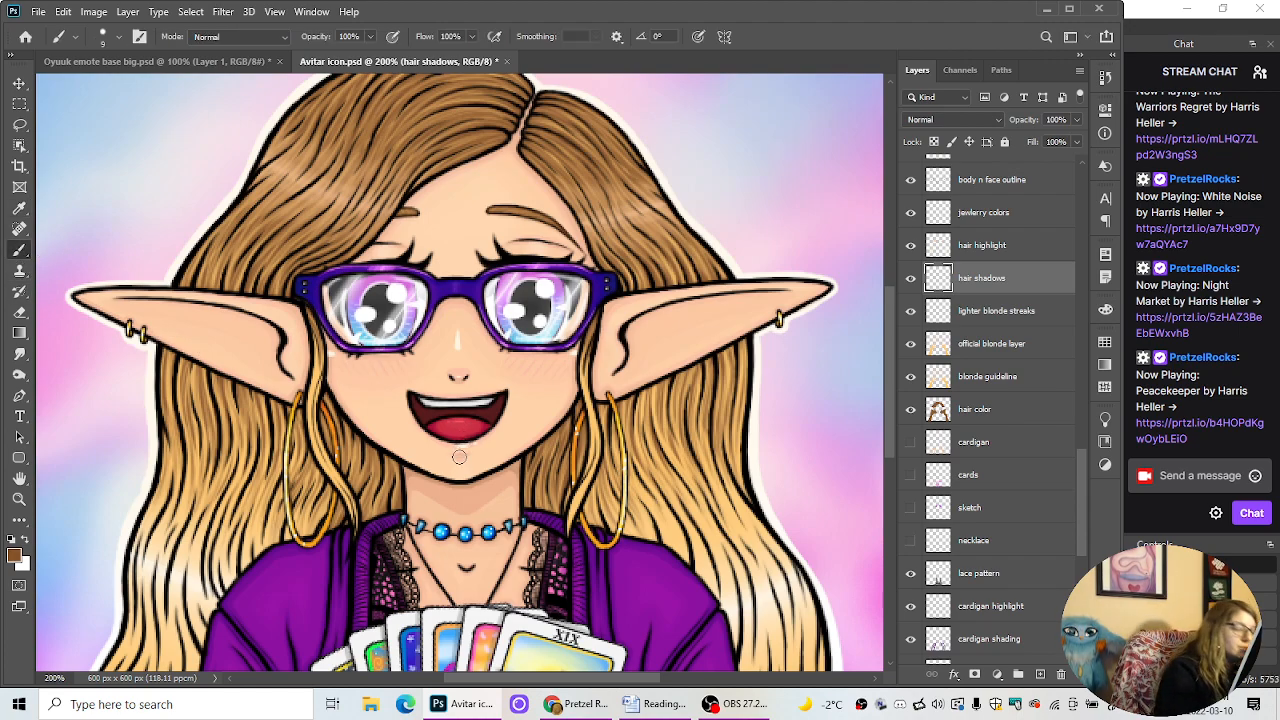
left_click(118, 37)
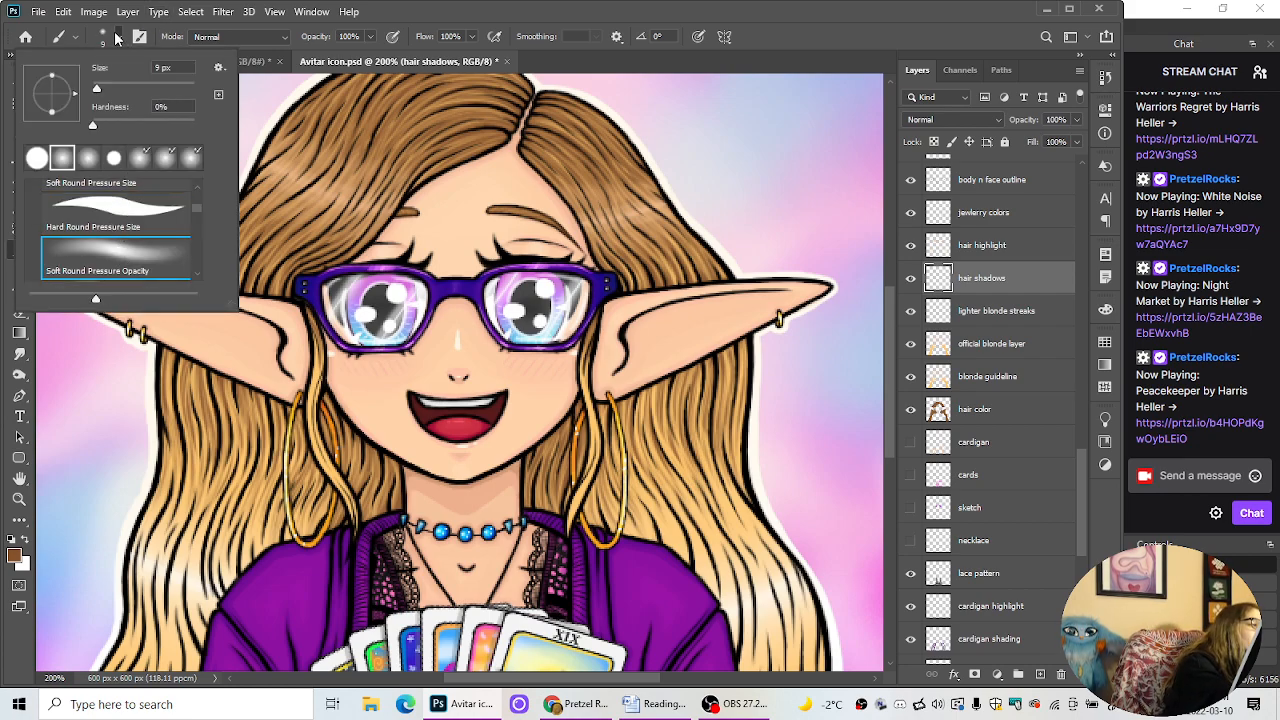
left_click(118, 37)
left_click(371, 37)
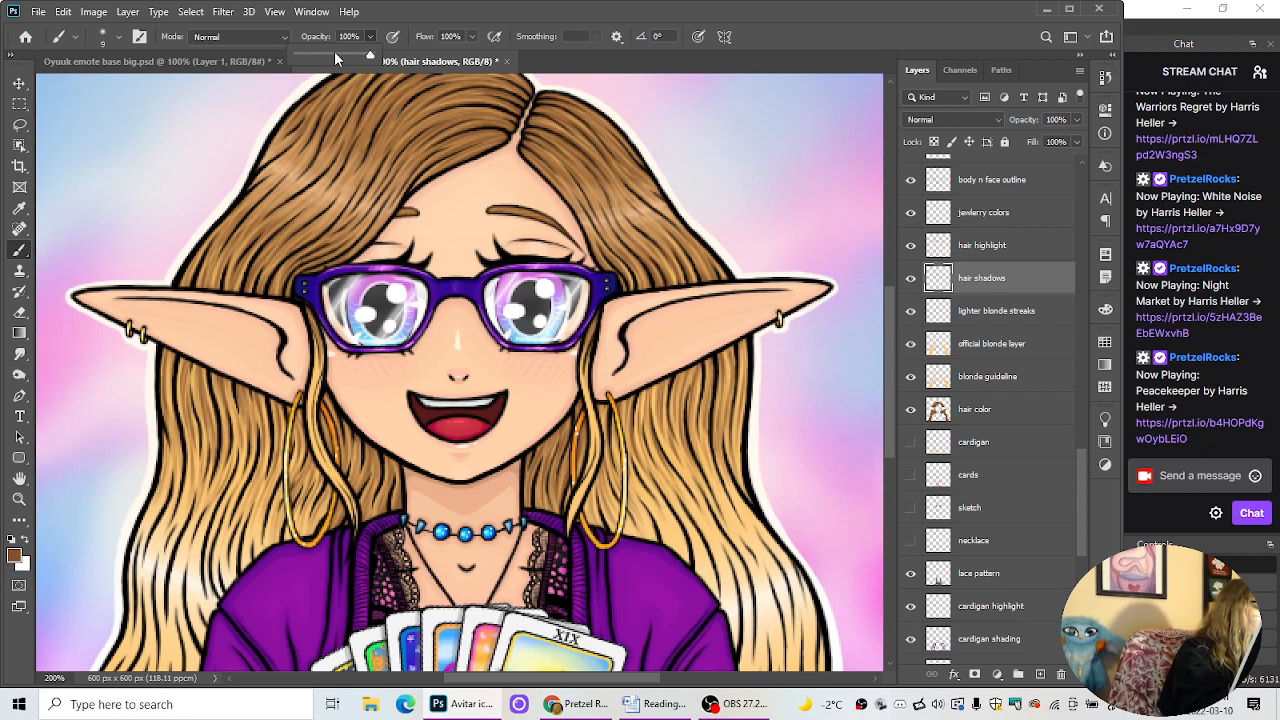
left_click_drag(324, 57, 315, 57)
Step: Brush soft brown shadows onto the hair strands inside the left hoop earring on the hair shadows layer
key("ctrl+plus")
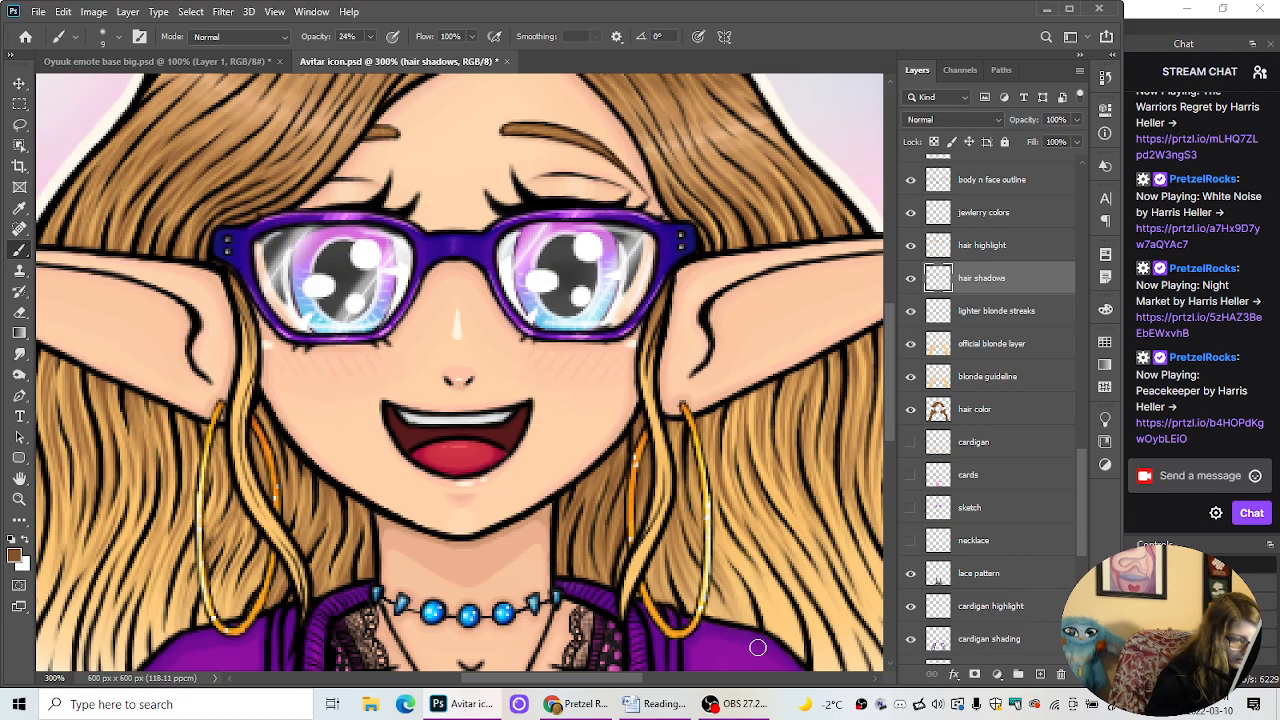
key("ctrl+minus")
key("ctrl+minus")
key("ctrl+minus")
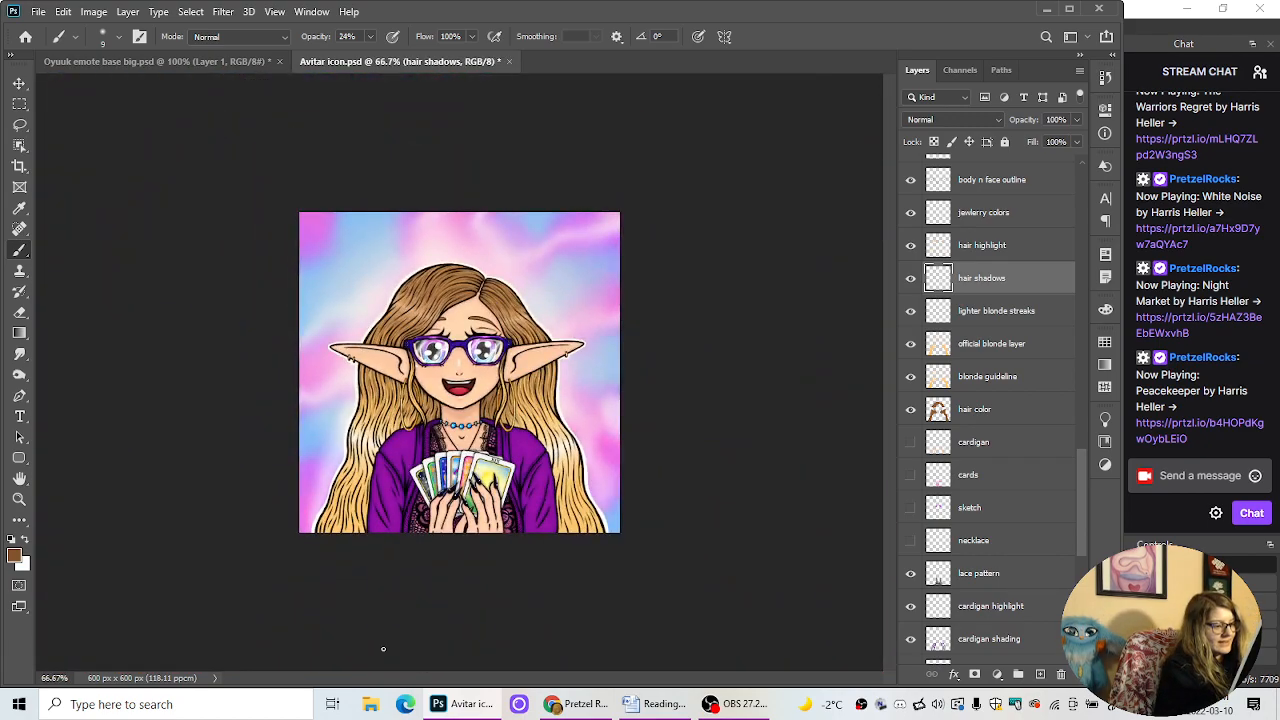
key("ctrl+plus")
key("ctrl+plus")
key("ctrl+plus")
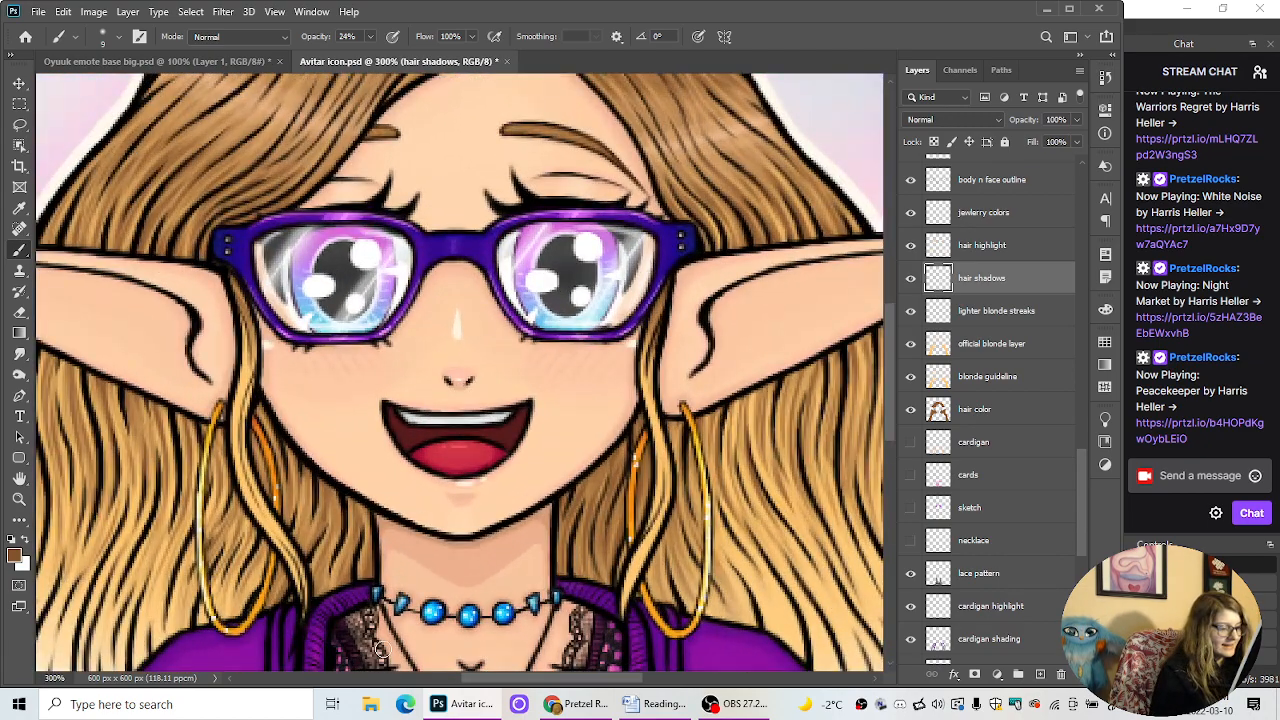
left_click_drag(889, 413, 713, 449)
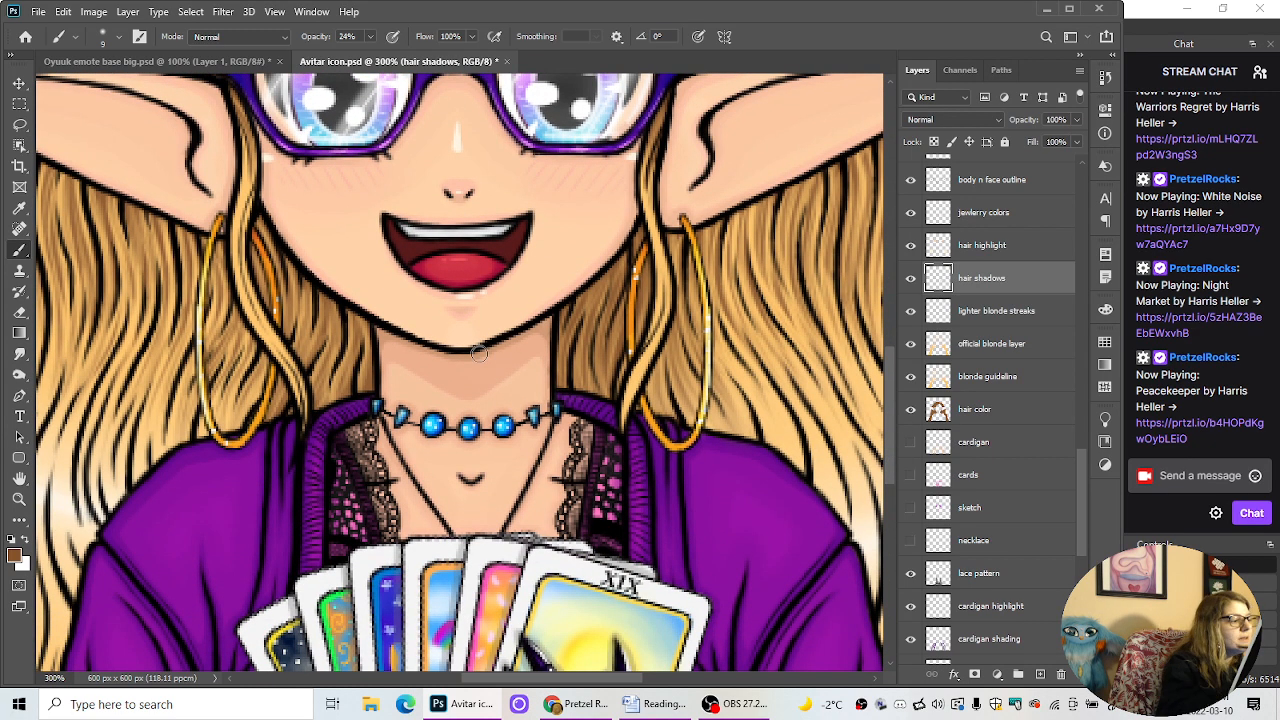
left_click_drag(620, 678, 595, 668)
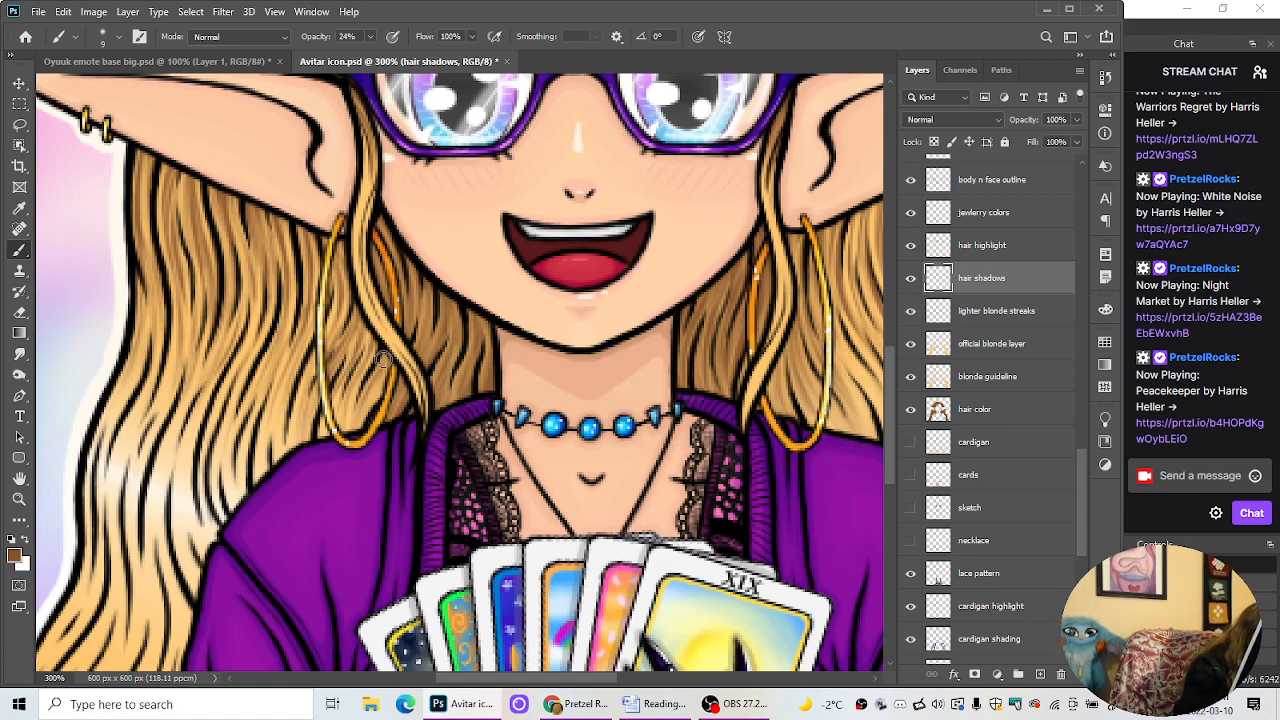
left_click_drag(340, 241, 339, 405)
left_click_drag(360, 353, 349, 421)
left_click_drag(371, 374, 362, 420)
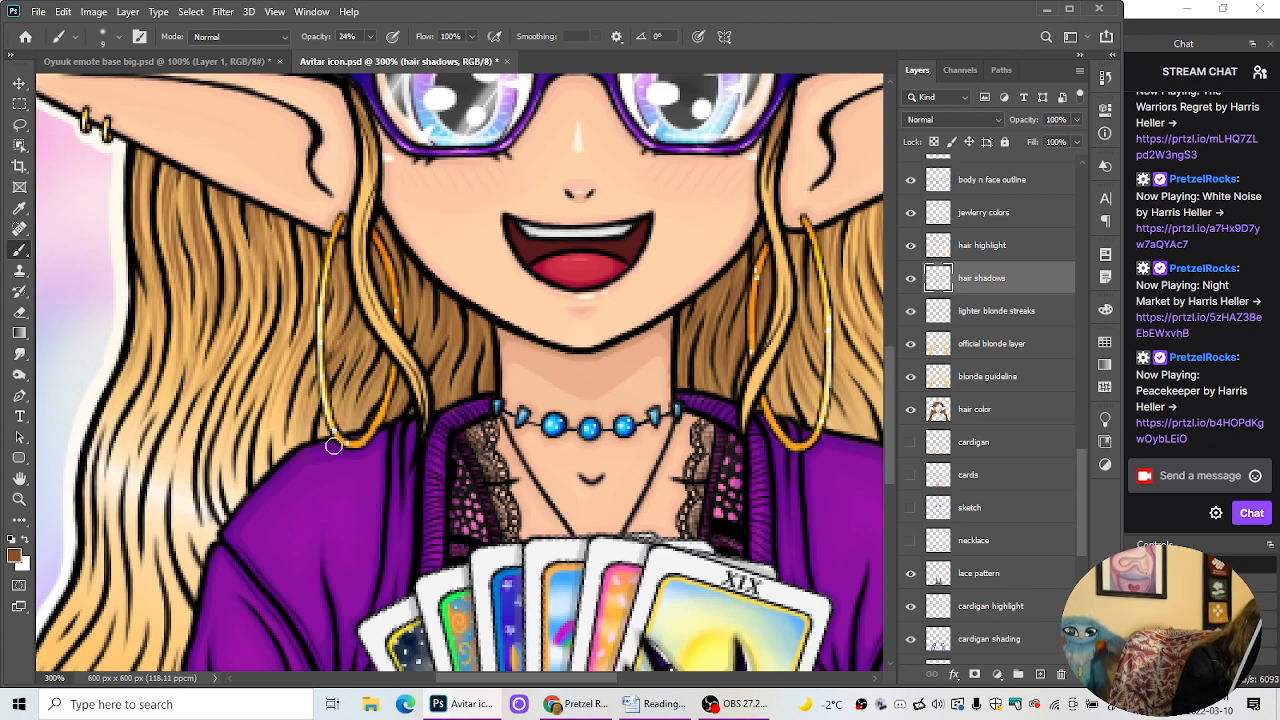
Step: Brush matching brown shadows onto the hair inside the right hoop earring and check the shading across the whole avatar
left_click_drag(502, 680, 546, 680)
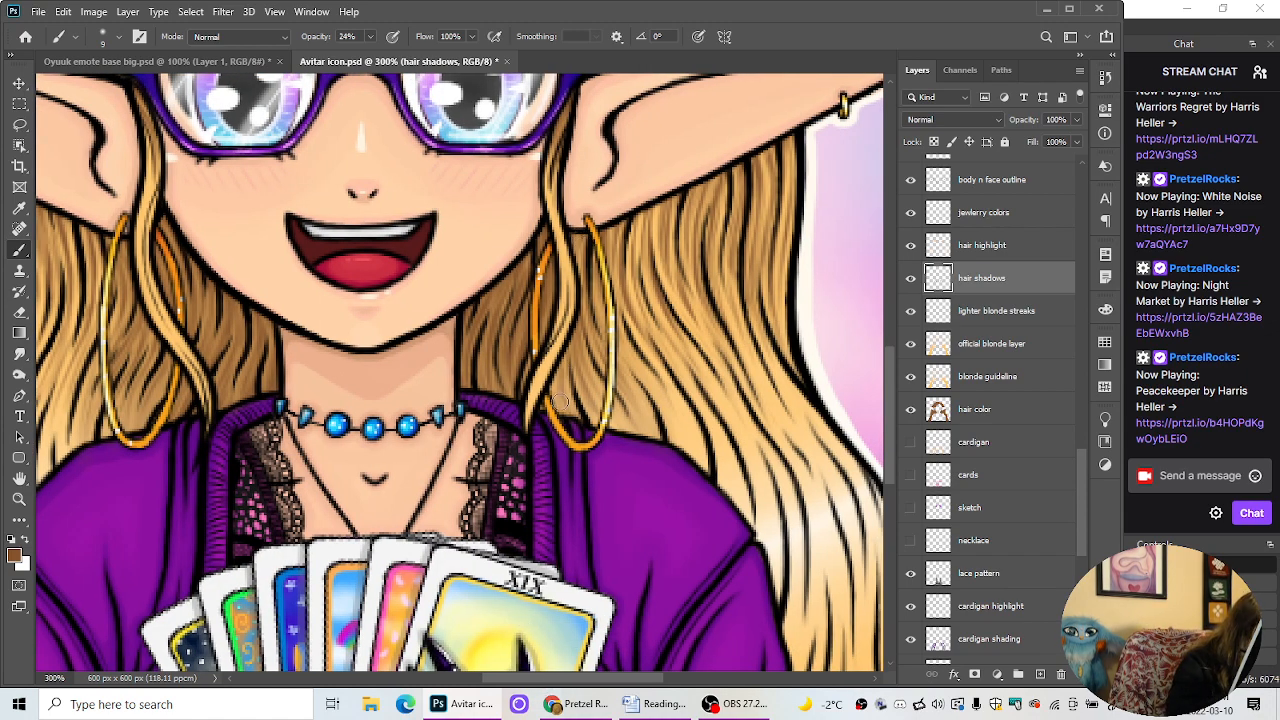
left_click_drag(592, 285, 598, 420)
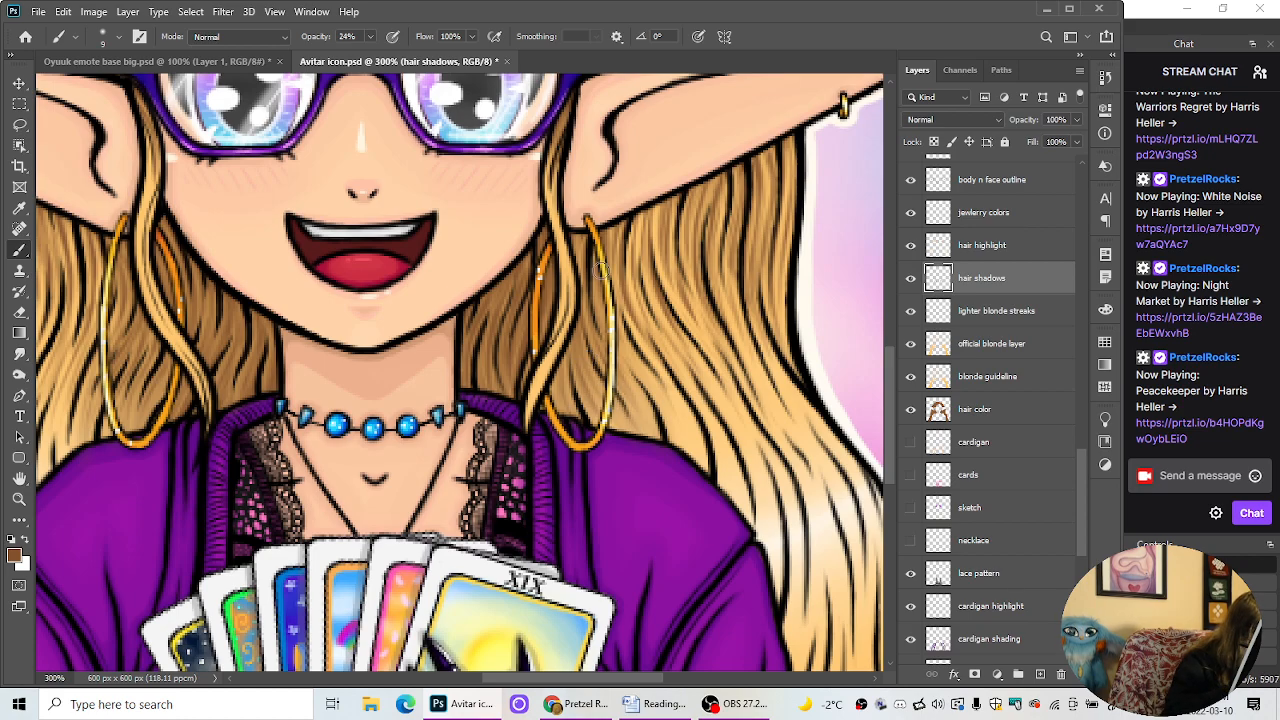
key("ctrl+minus")
key("ctrl+minus")
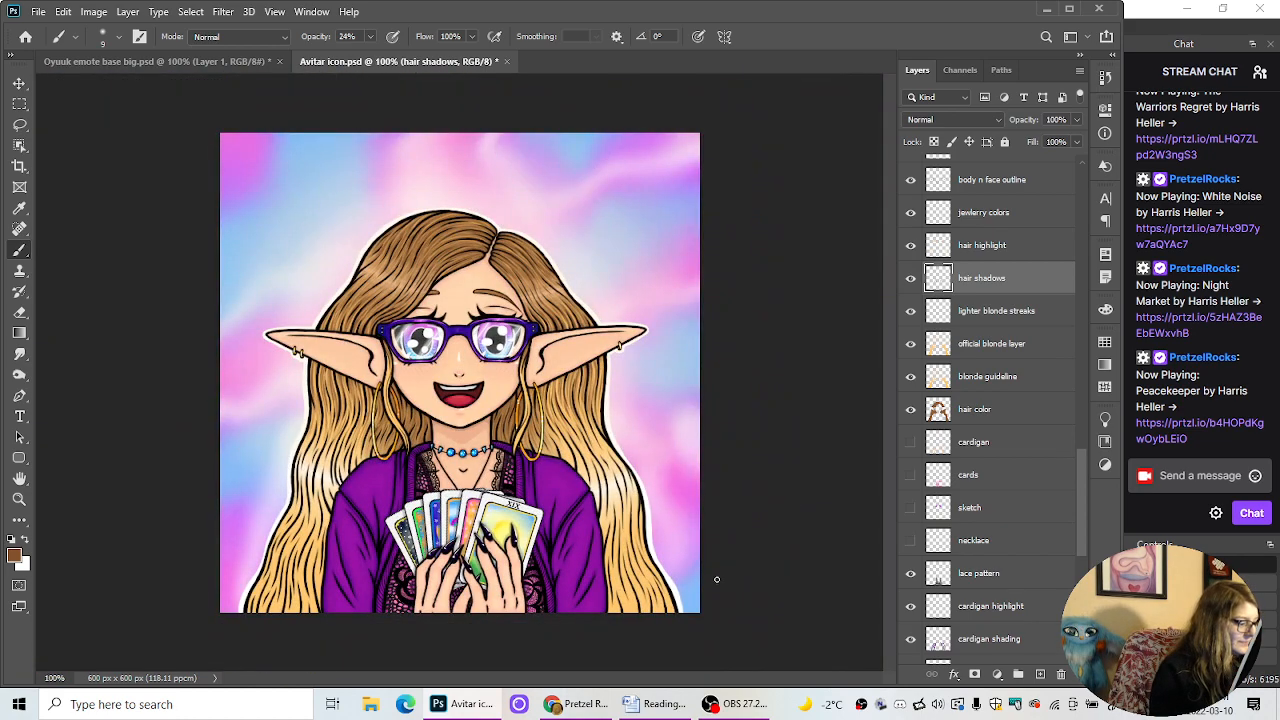
key("ctrl+plus")
key("ctrl+plus")
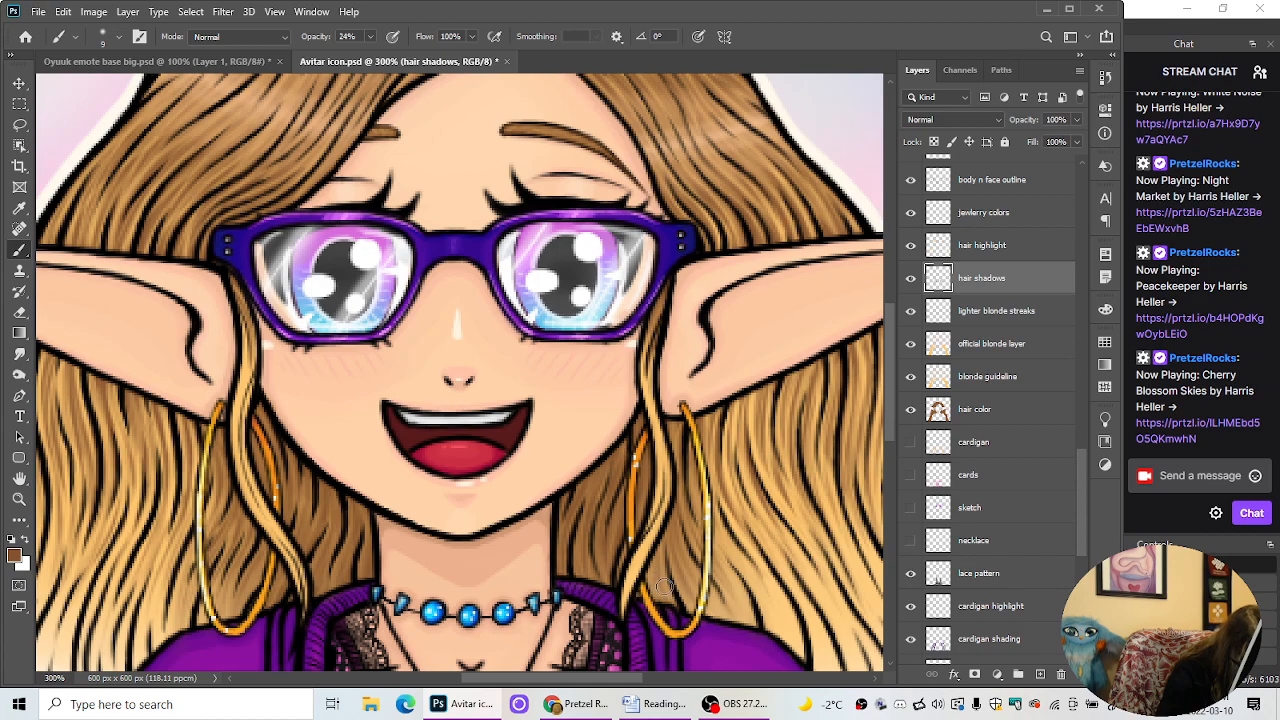
key("ctrl+minus")
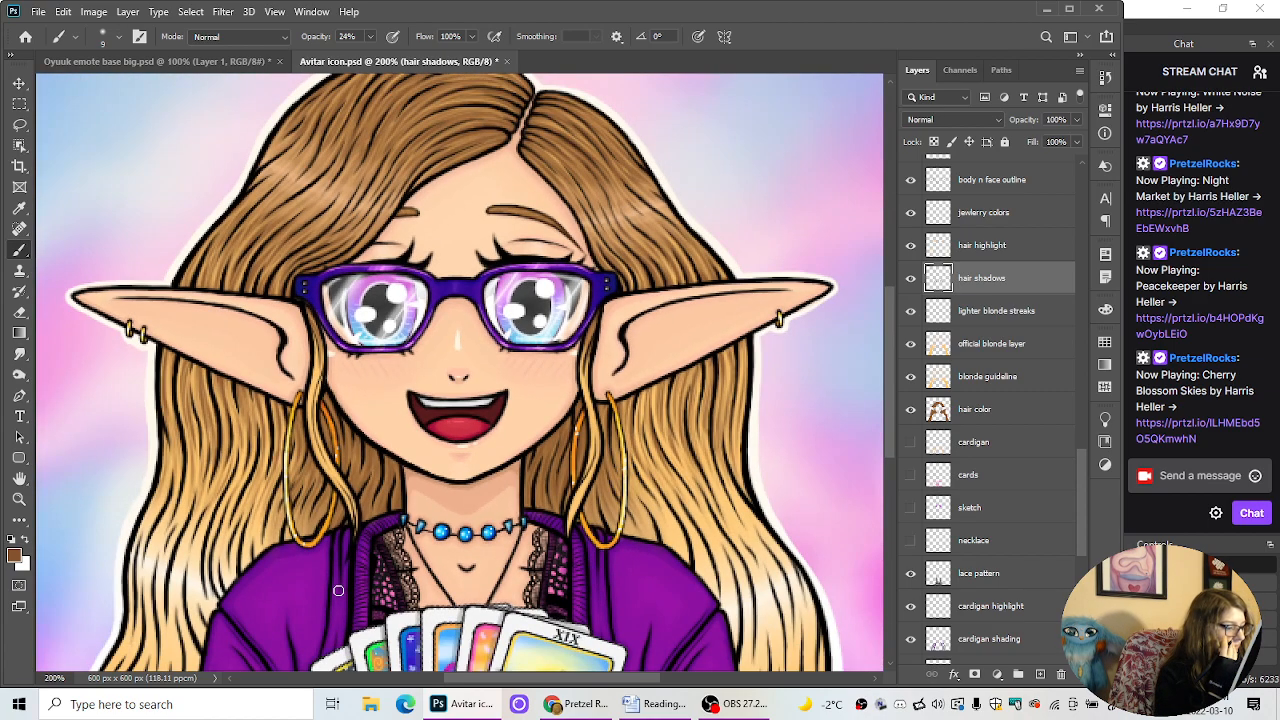
Step: Darken the foreground color to 6e3b10 and brush it softly onto the hair between the left hoop earring and the neck
left_click(15, 558)
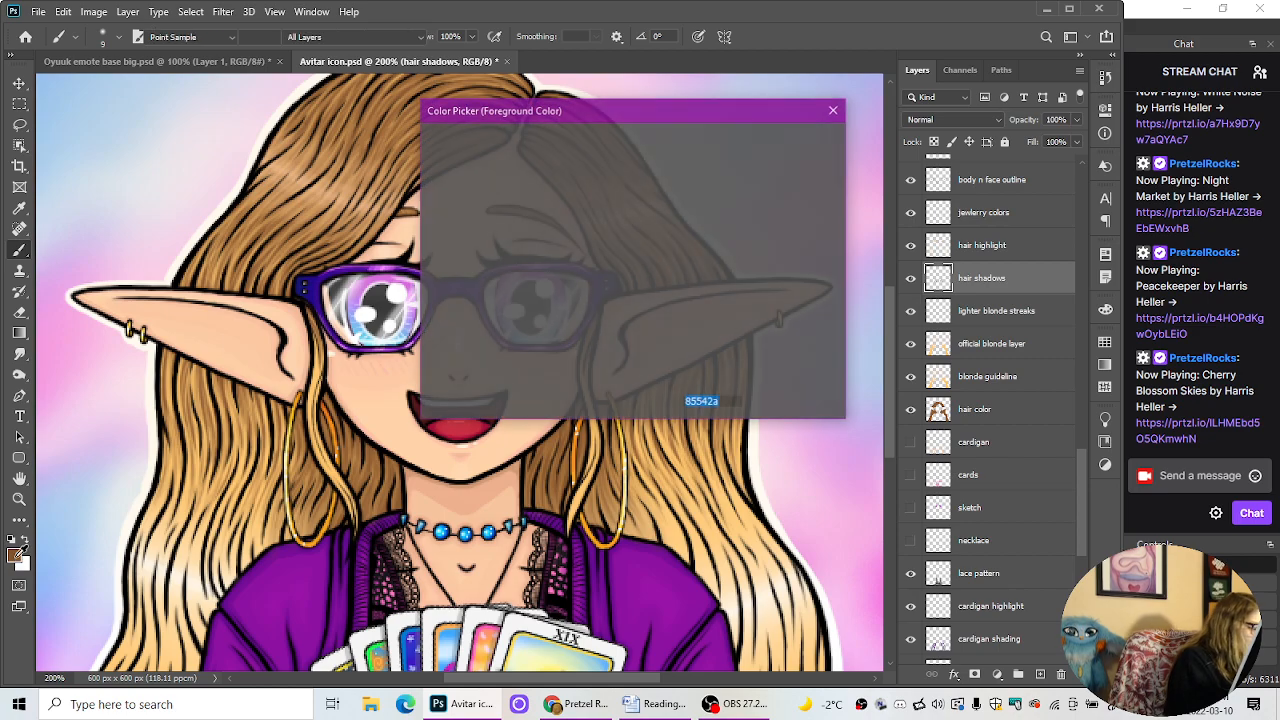
left_click(591, 257)
left_click_drag(591, 257, 603, 263)
left_click(789, 141)
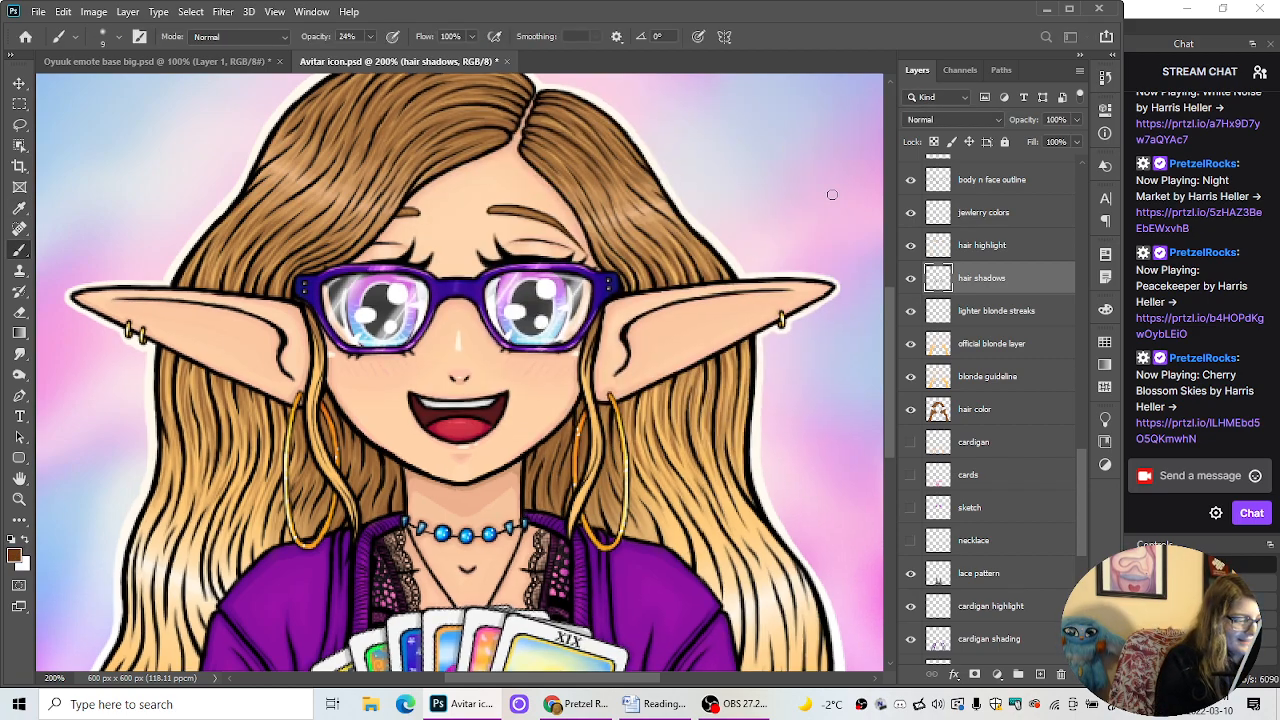
key("ctrl+plus")
left_click_drag(893, 369, 886, 398)
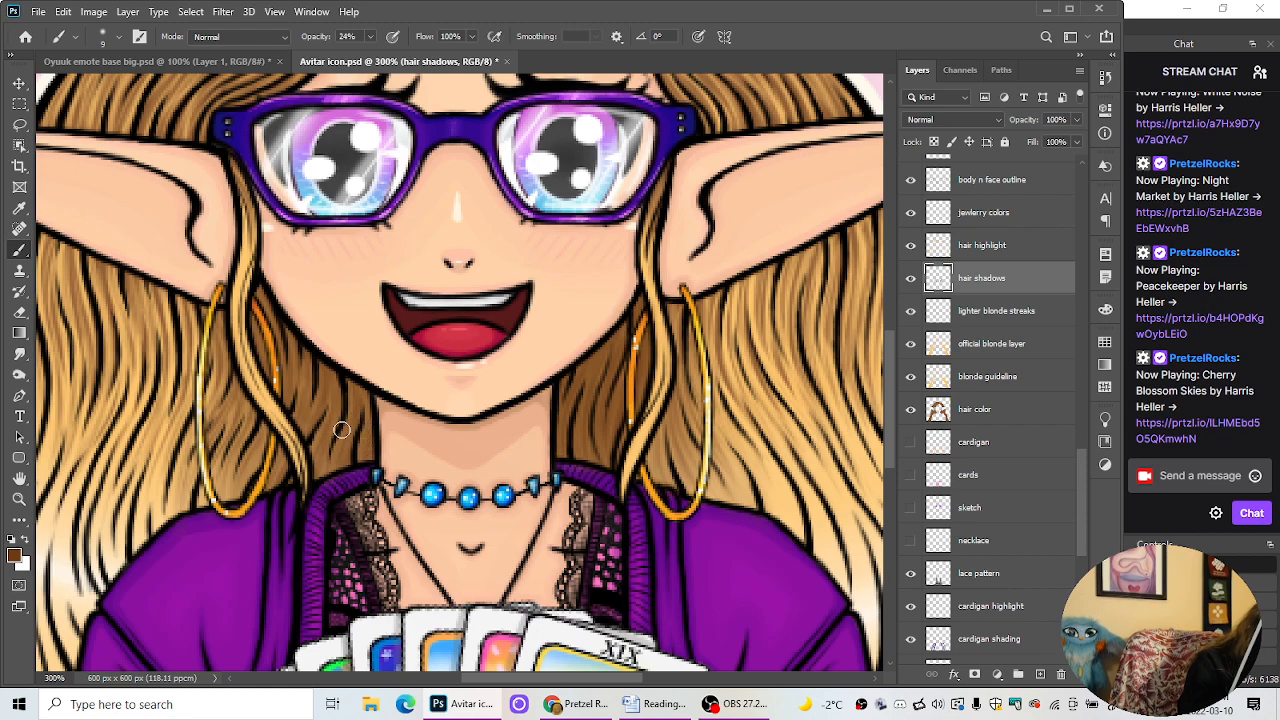
right_click(322, 456)
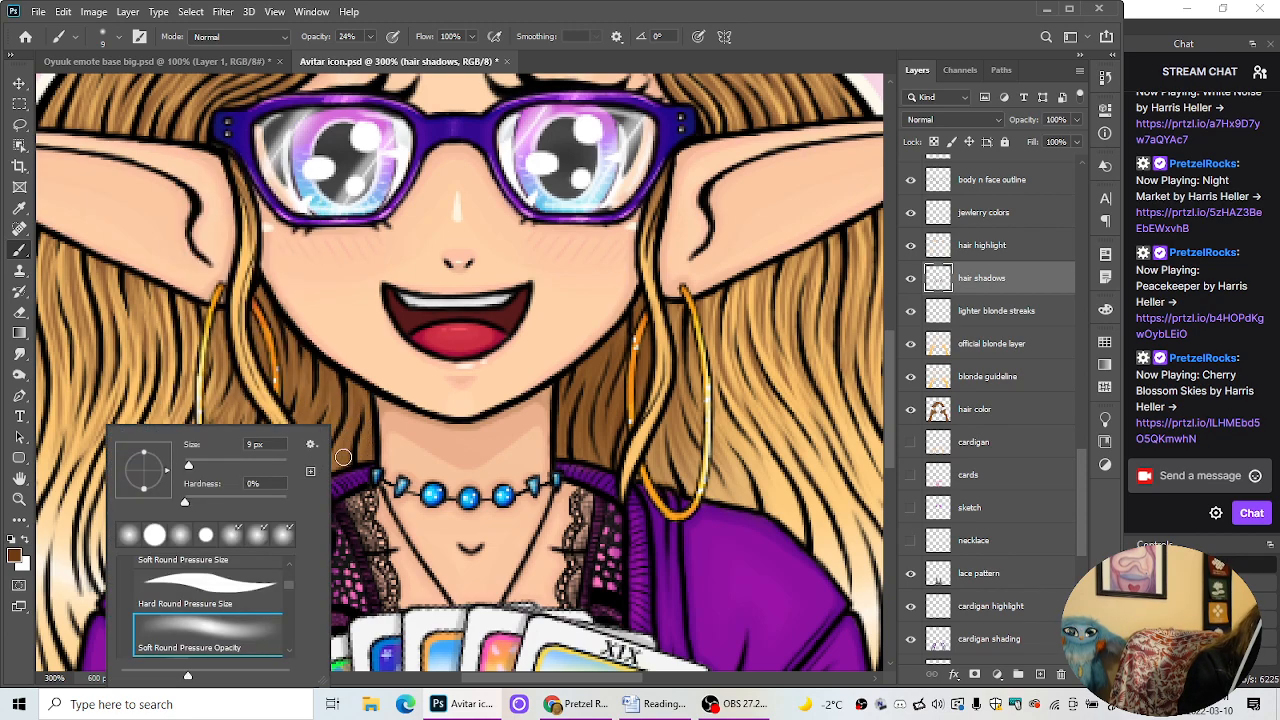
left_click(341, 486)
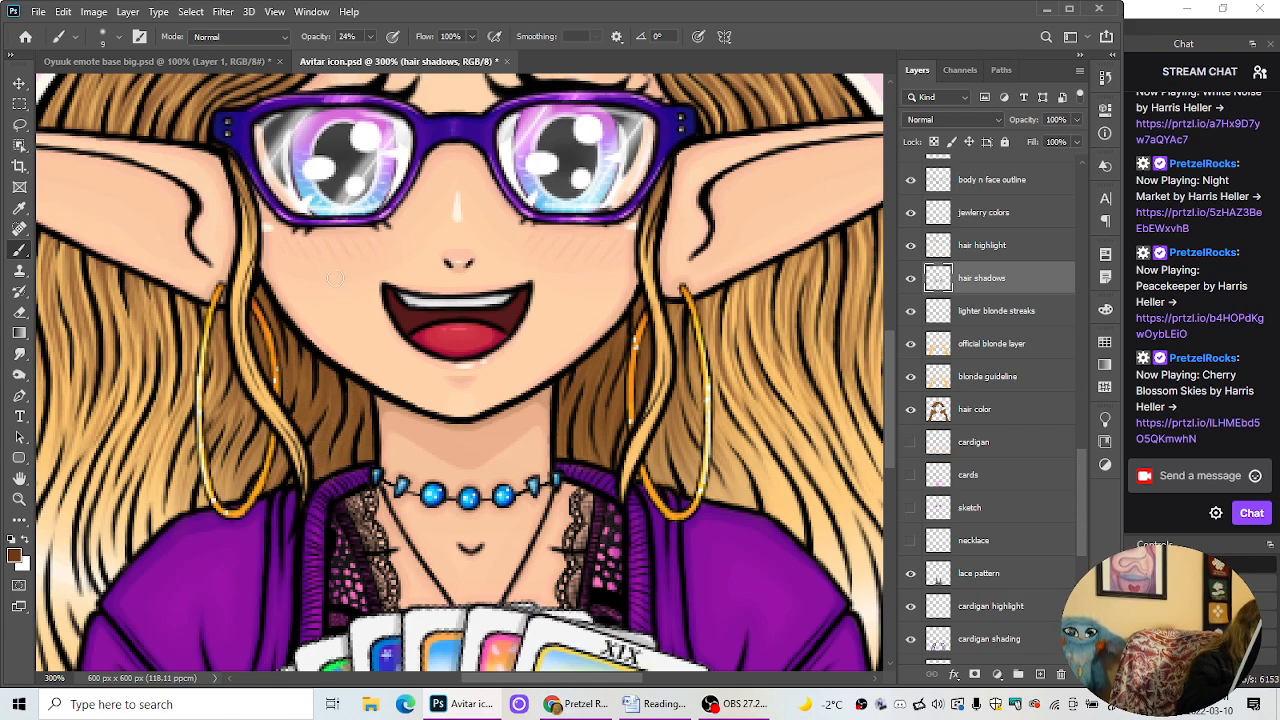
Step: Try a few soft brown test strokes down the avatar's cheek and undo them
left_click_drag(342, 317, 400, 392)
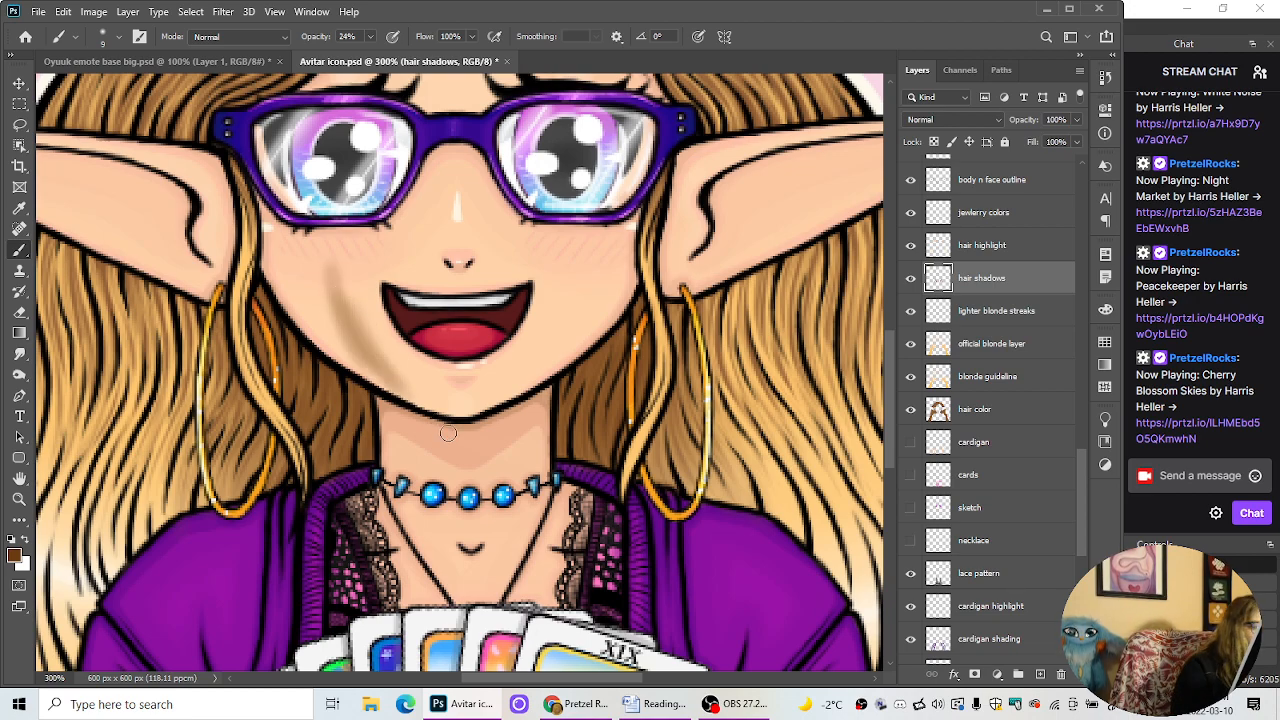
mouse_move(330, 246)
left_mouse_down()
mouse_move(334, 305)
mouse_move(349, 240)
mouse_move(363, 317)
mouse_move(311, 250)
mouse_move(355, 270)
left_mouse_up()
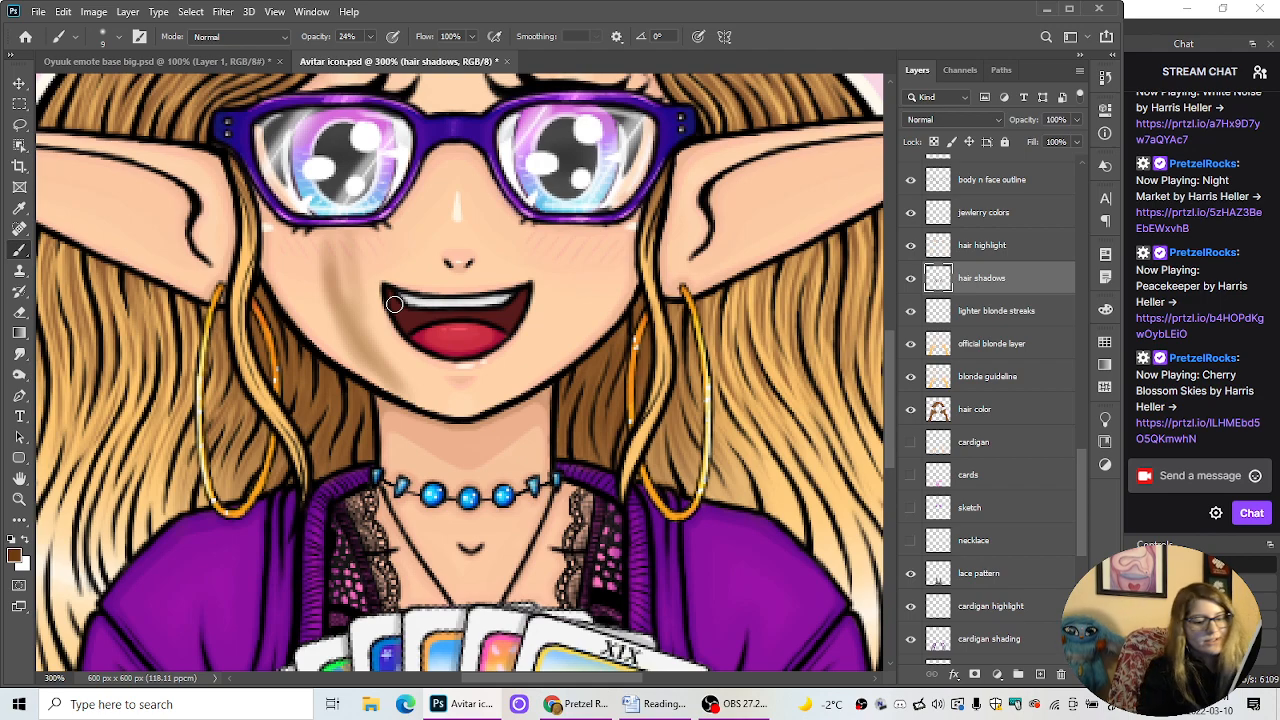
key("ctrl+z")
key("ctrl+z")
key("ctrl+z")
key("ctrl+z")
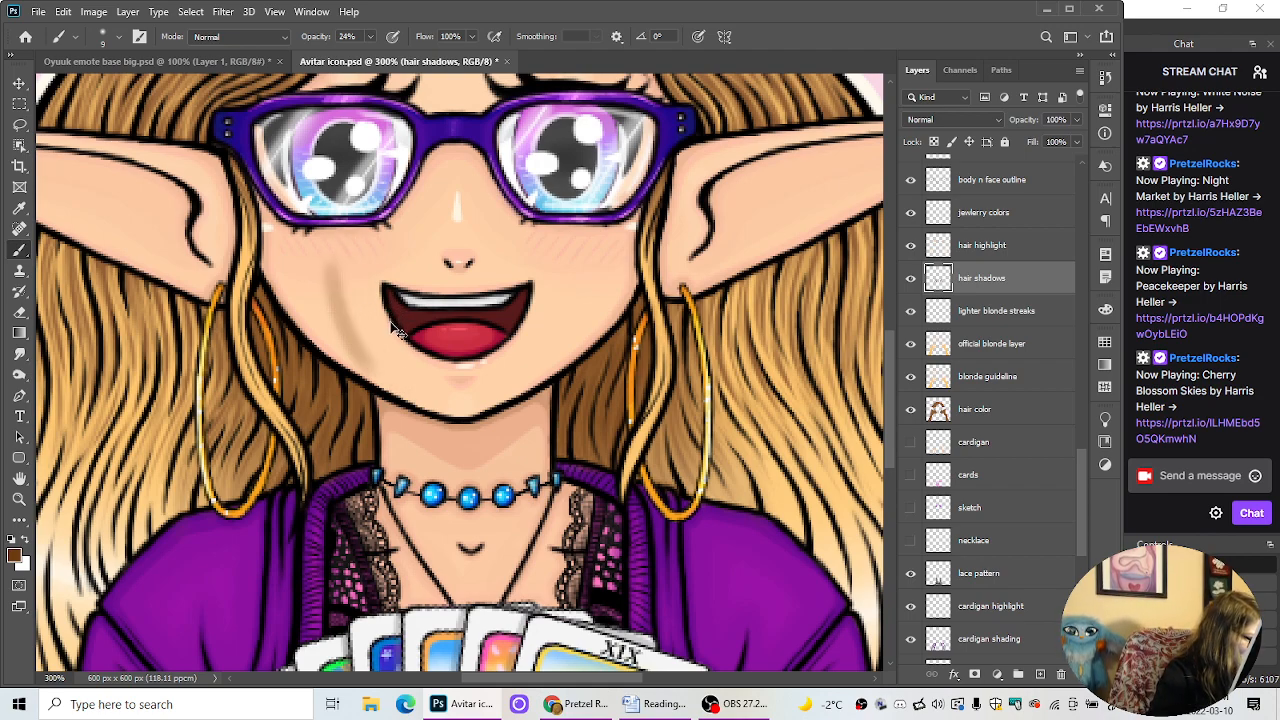
key("ctrl+z")
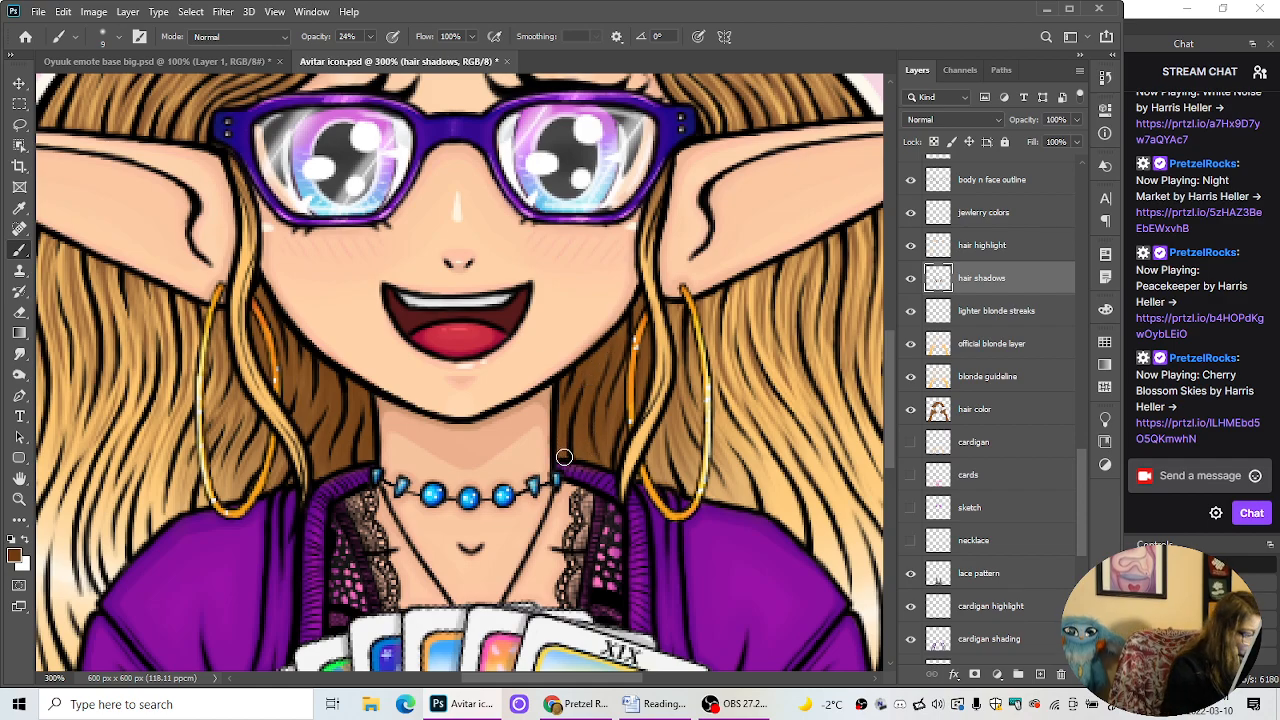
Step: Check the brown hair shading across the whole avatar and choose a darker brown foreground color
key("ctrl+minus")
key("ctrl+minus")
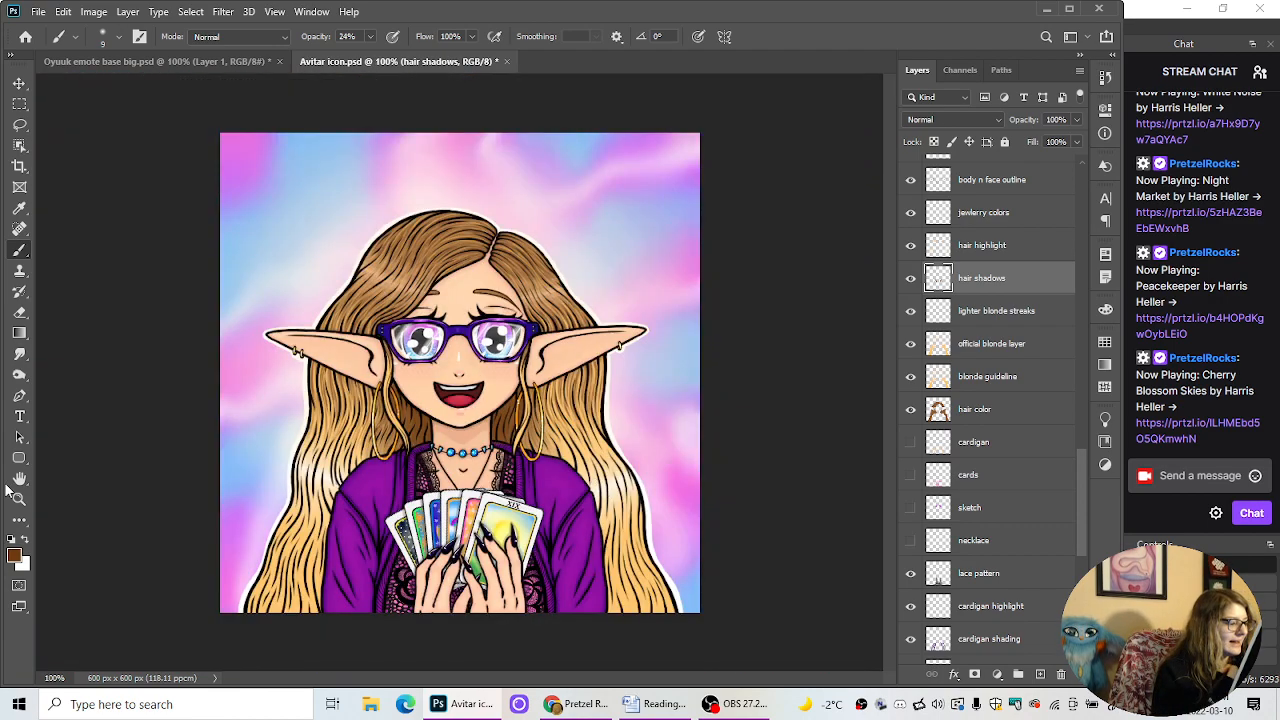
key("ctrl+plus")
key("ctrl+plus")
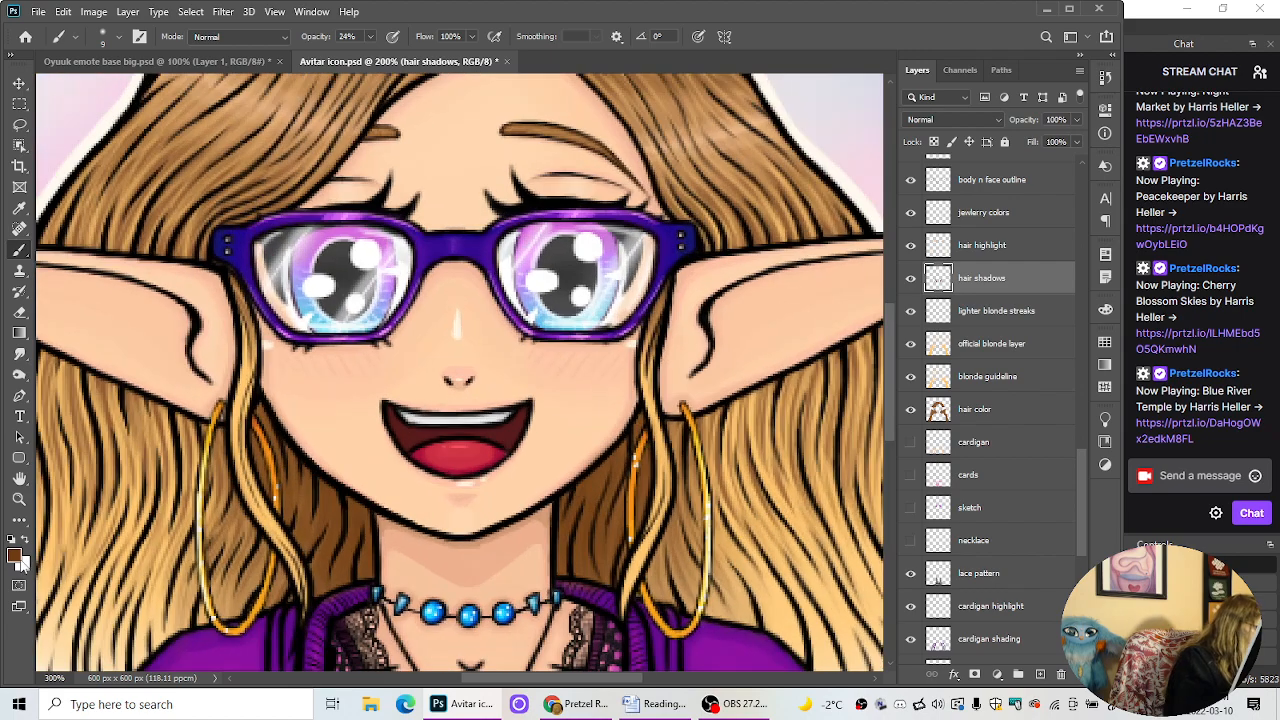
left_click(16, 556)
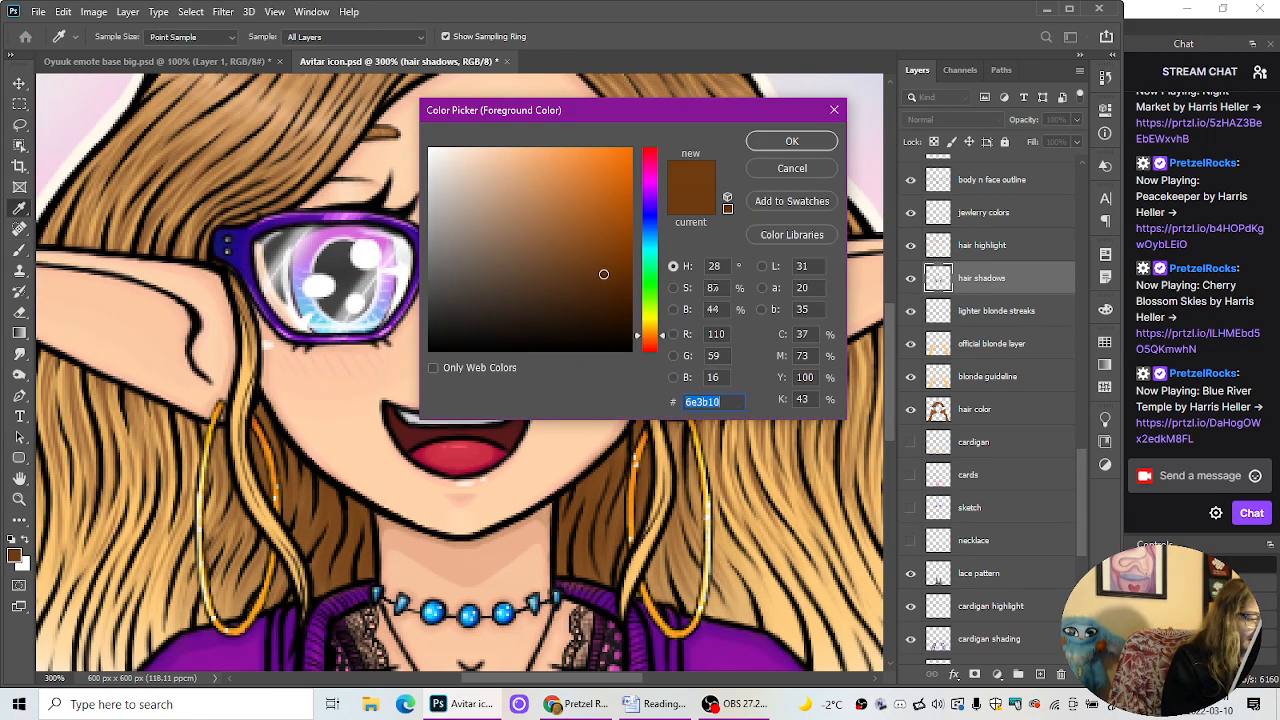
left_click(792, 142)
scroll(565, 347, "down", 3)
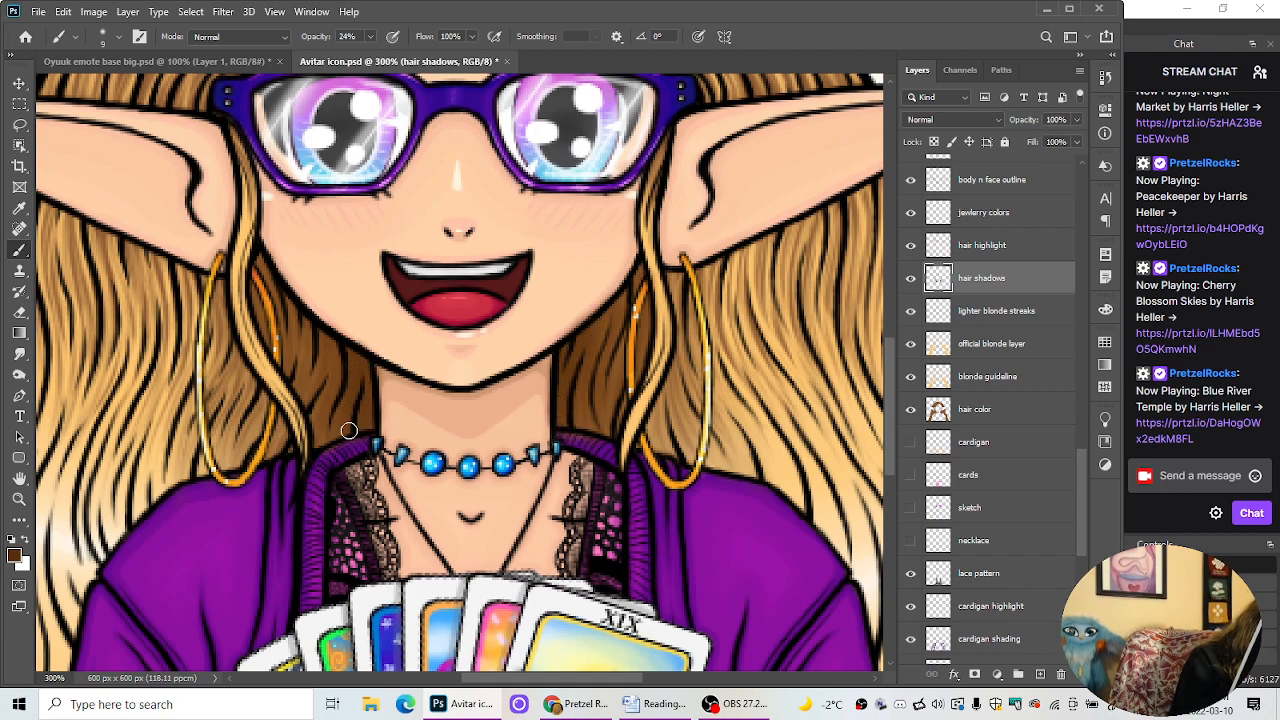
Step: Darken the foreground color to 381b02 for the deepest hair shadows and check the shading across the whole avatar
left_click(16, 558)
left_click_drag(613, 283, 626, 307)
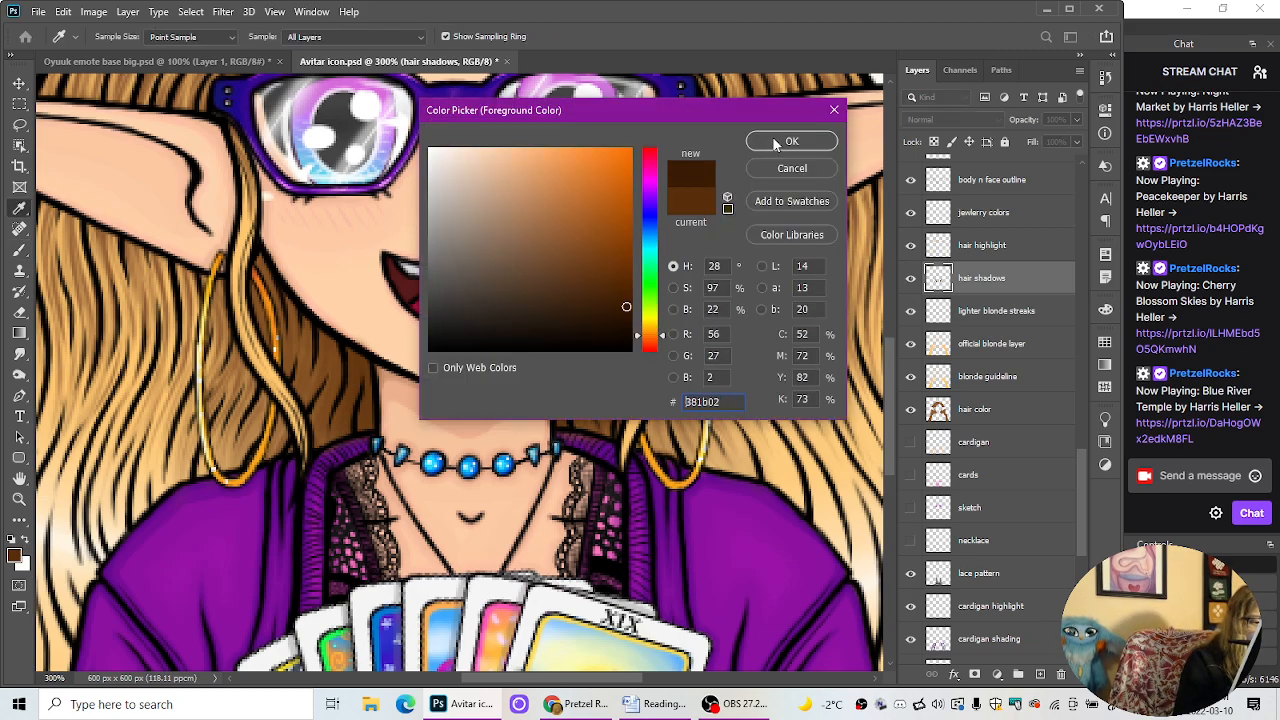
left_click(788, 141)
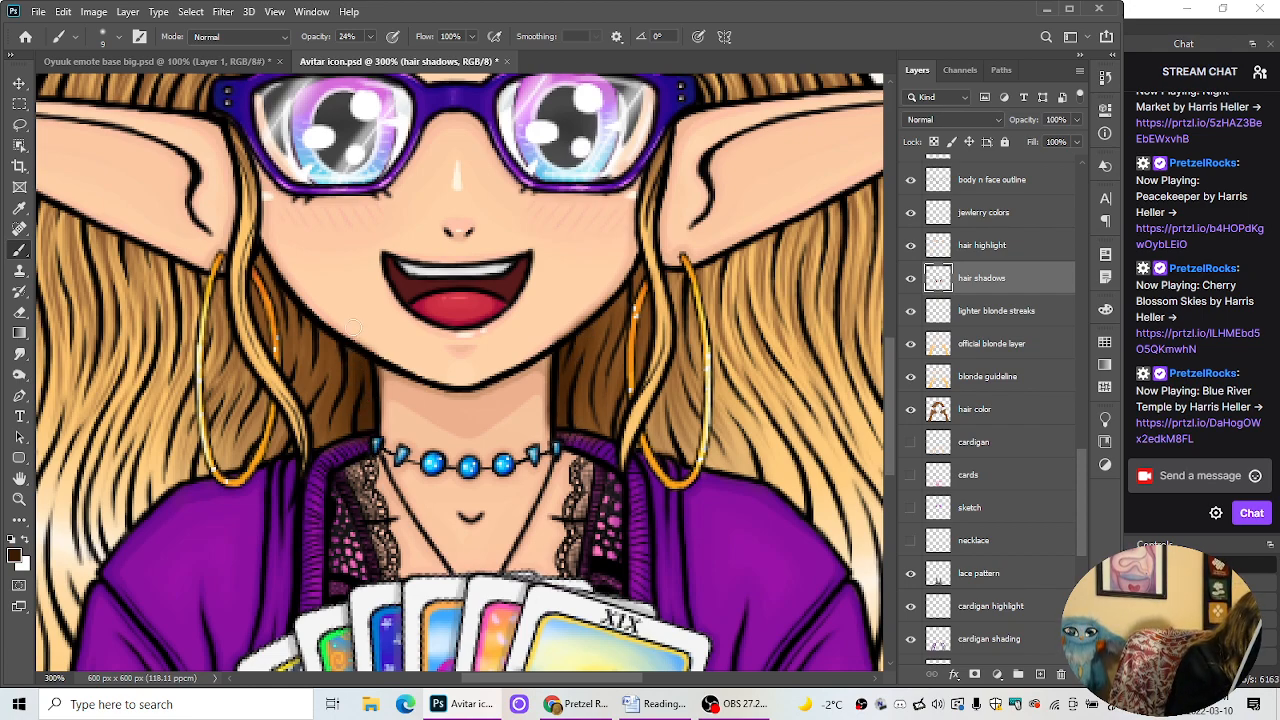
left_click(360, 512, "ctrl")
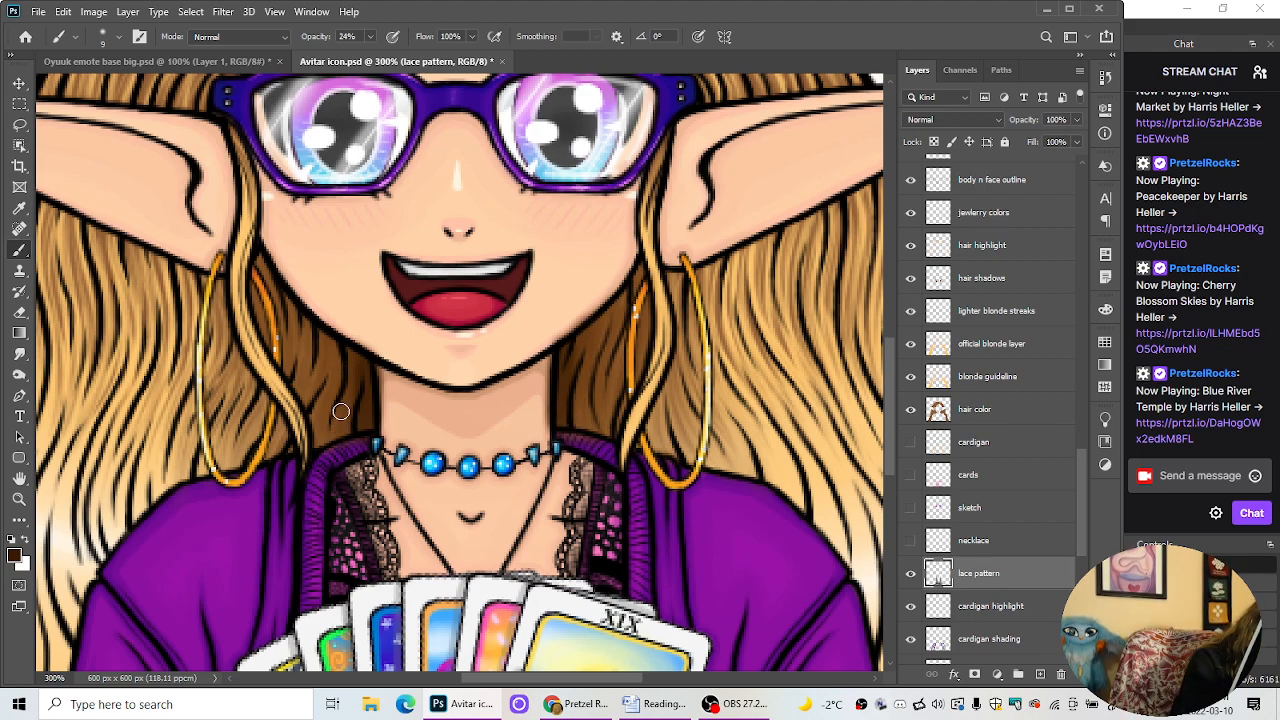
scroll(332, 320, "down", 4)
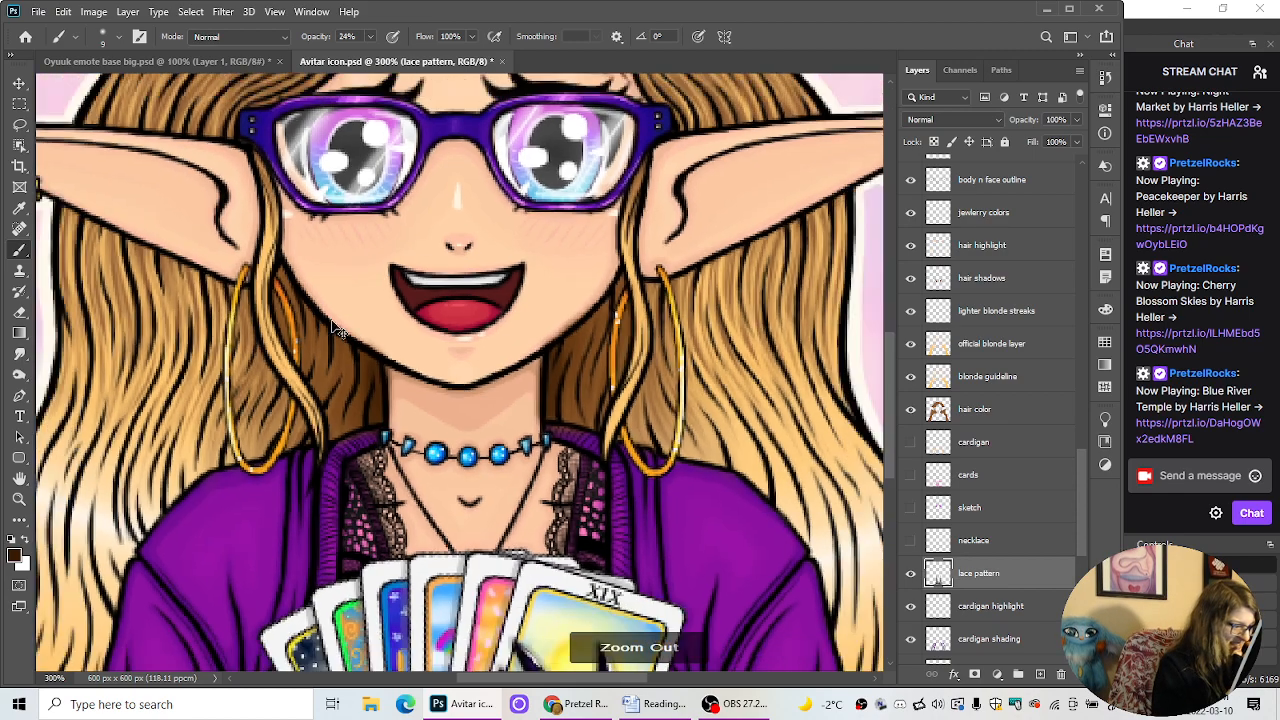
key("ctrl+plus")
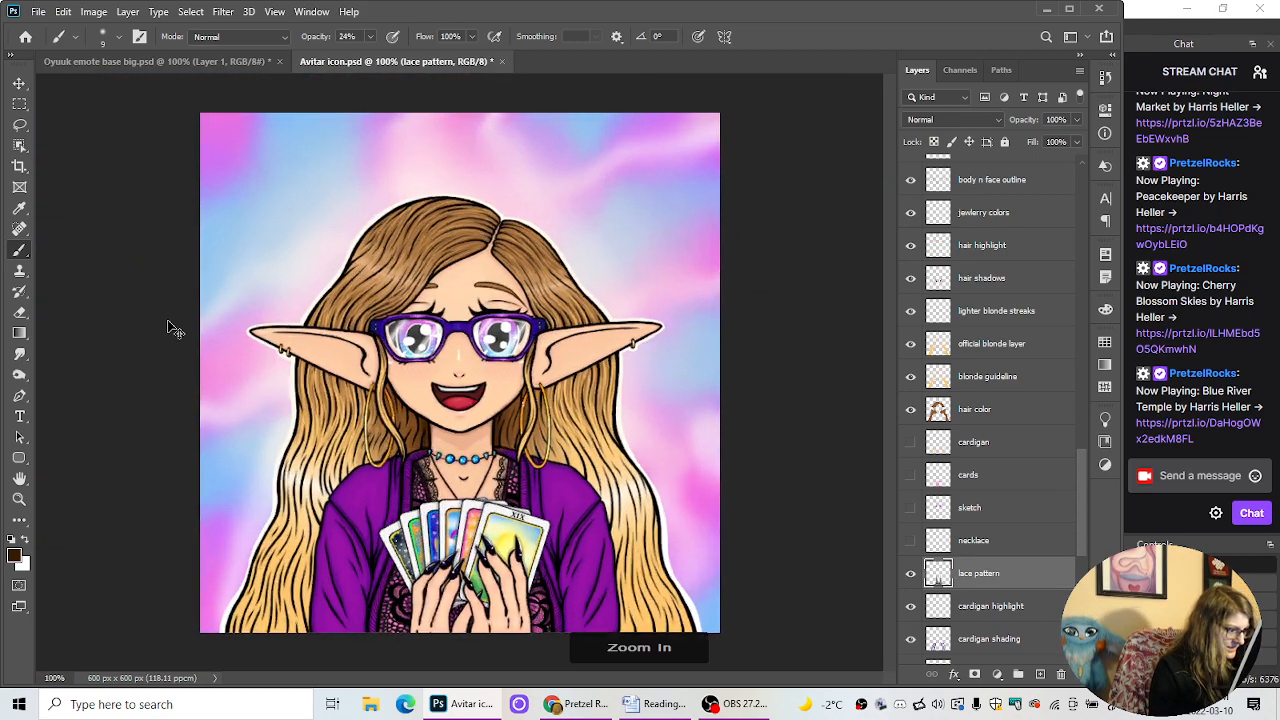
left_click(19, 311)
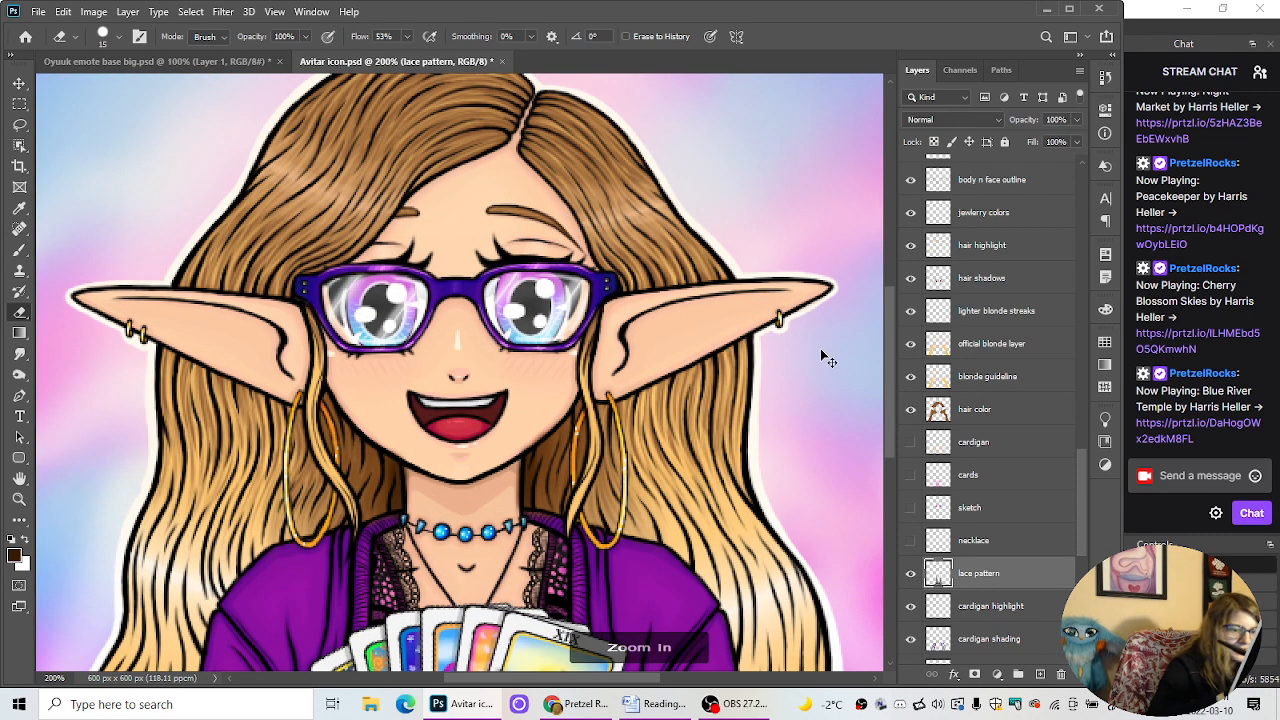
key("ctrl+plus")
scroll(840, 385, "down", 3)
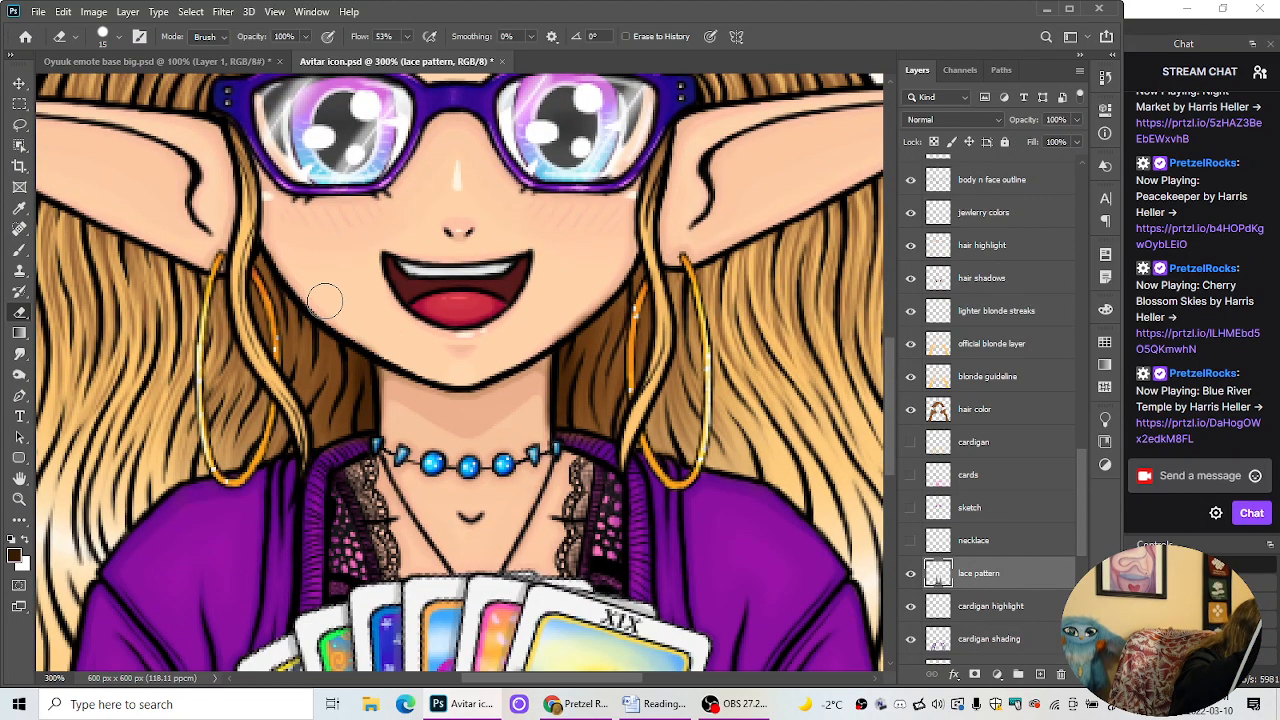
right_click(361, 325)
left_click(362, 326)
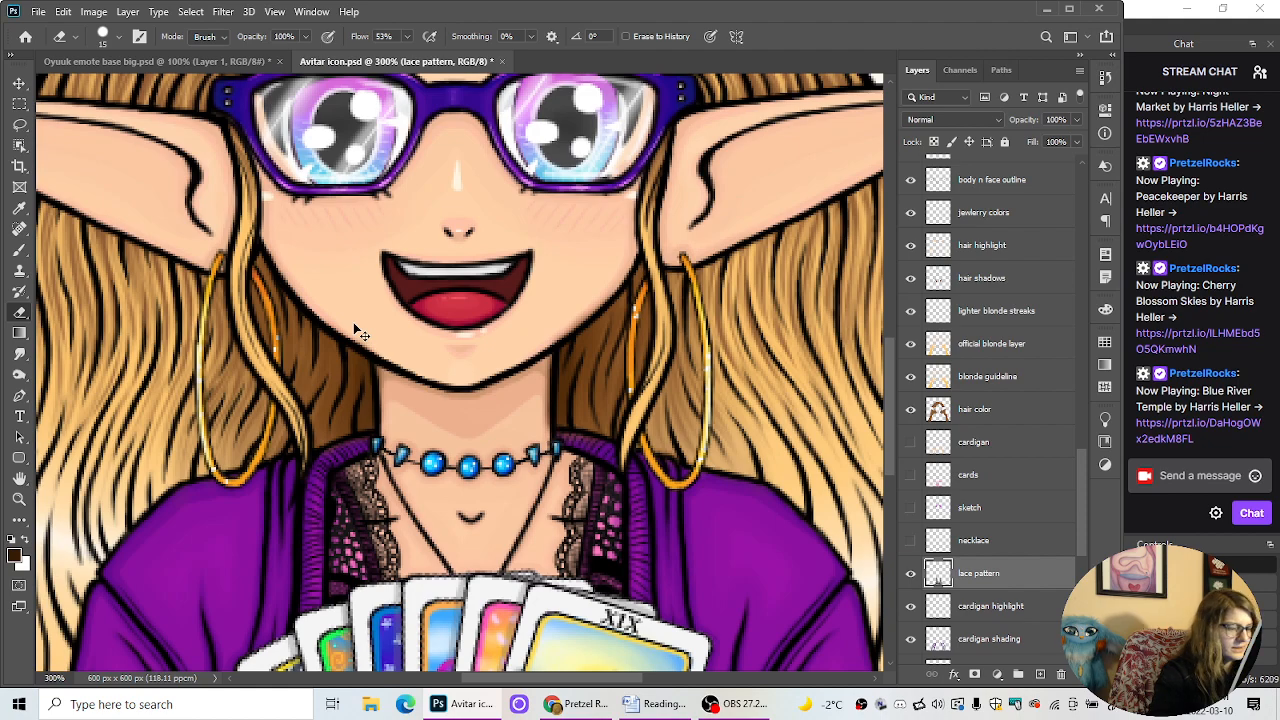
Step: Toggle the lace pattern and hair shadows layers off and on to compare what each one contributes
left_click(910, 577)
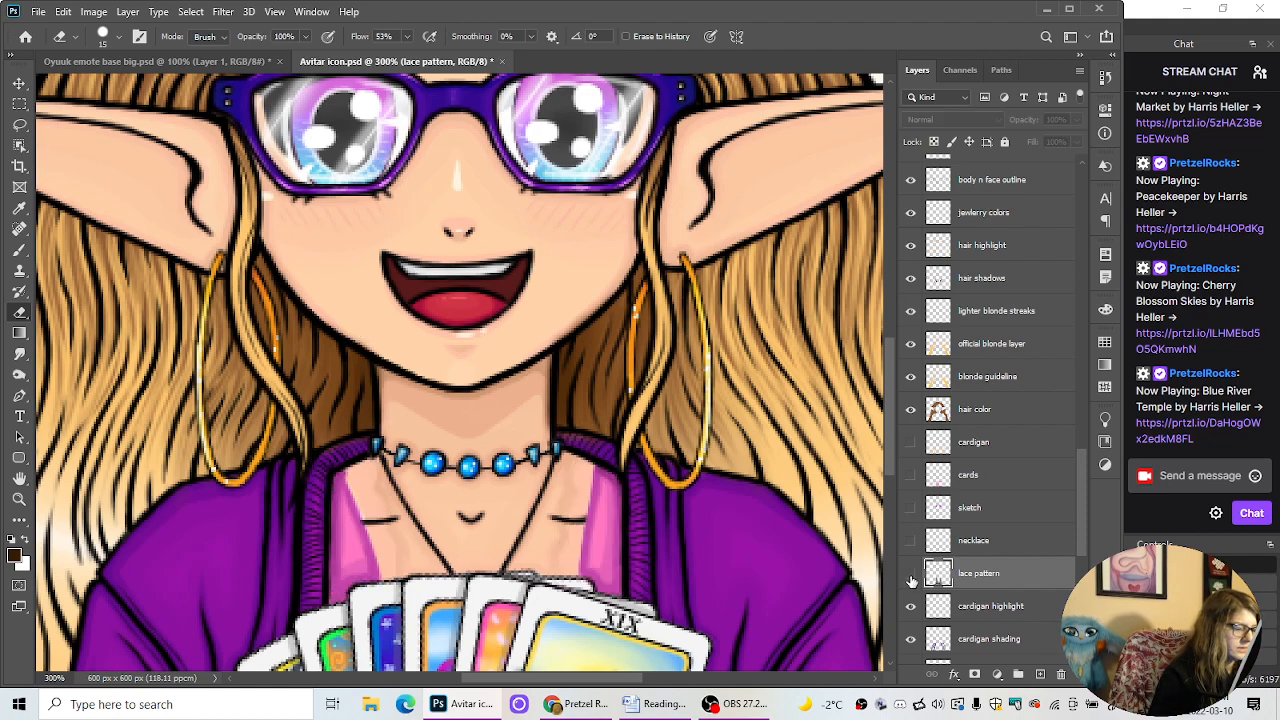
left_click(910, 575)
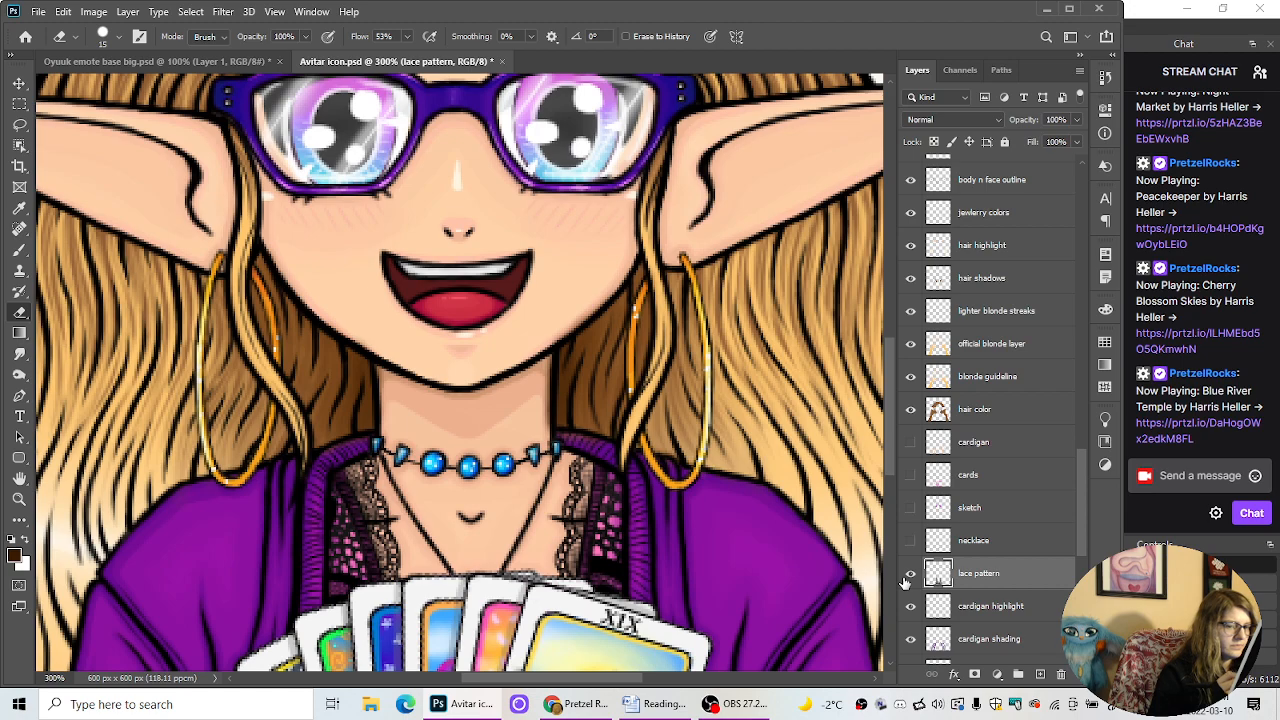
left_click(910, 279)
left_click(910, 279)
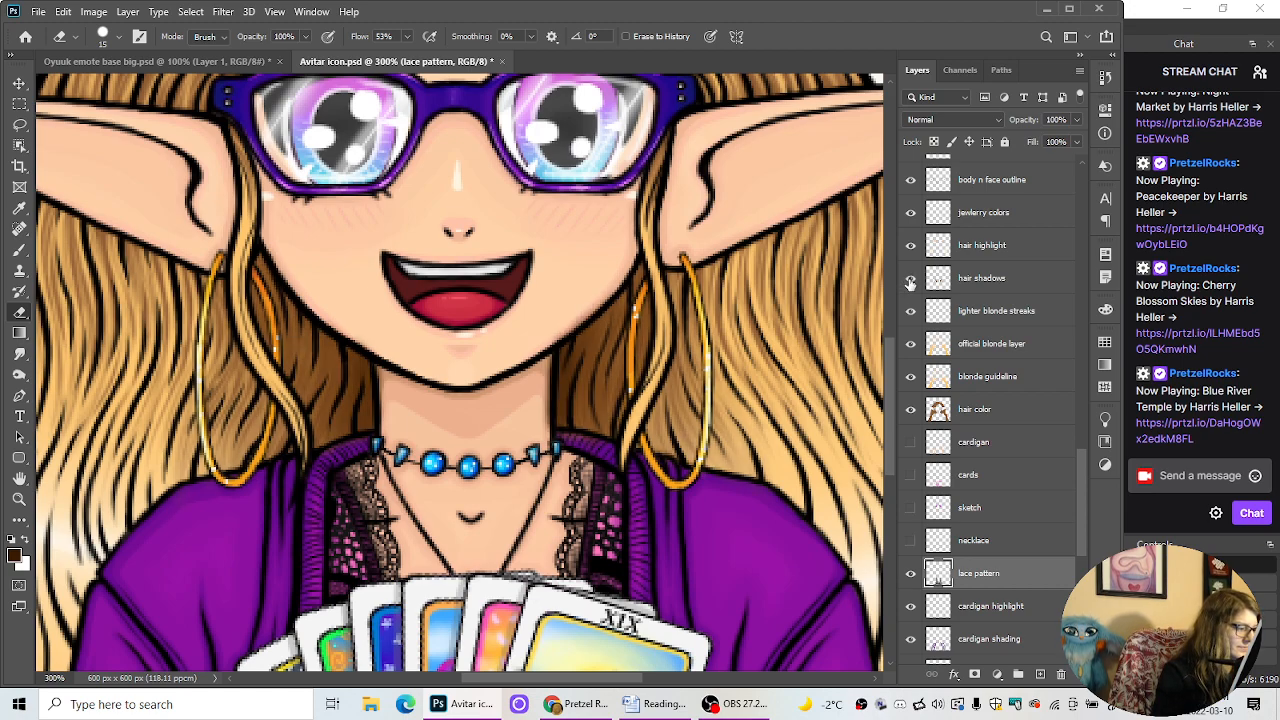
Step: Return to the Brush on the hair shadows layer, deepen the shadows beside the neck, and check the whole avatar
left_click(20, 250)
left_click(989, 282)
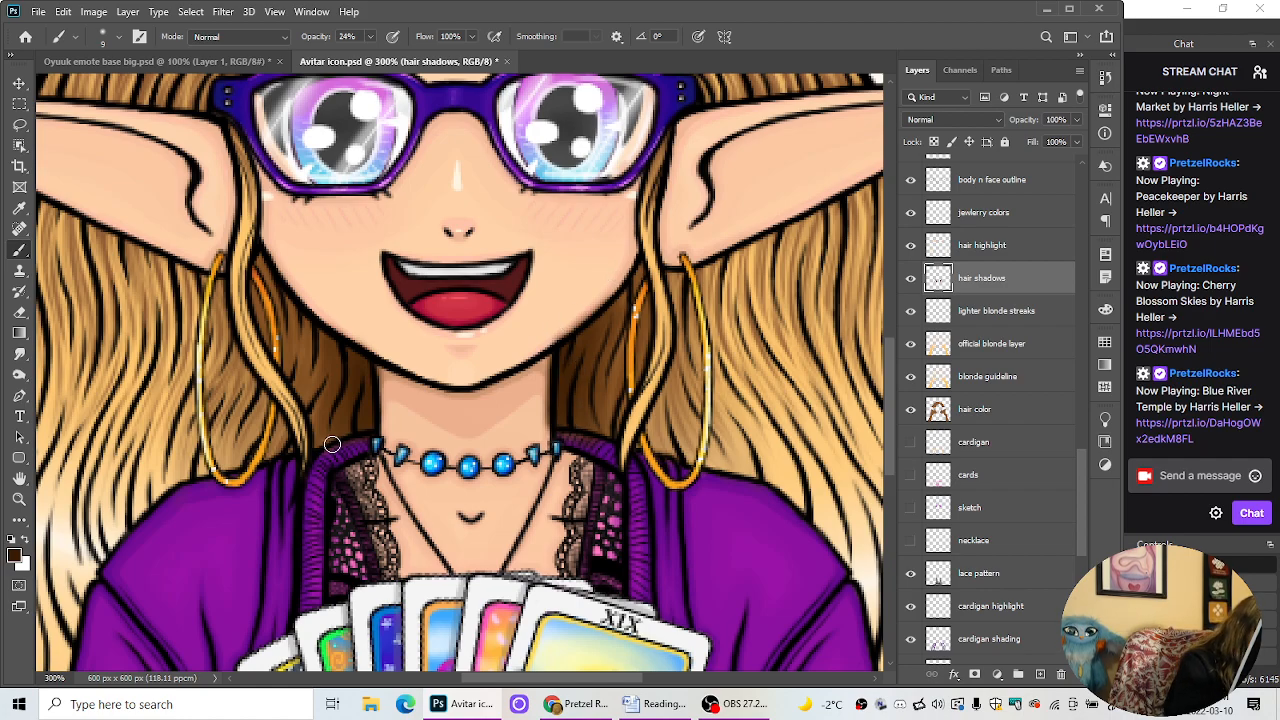
key("ctrl+minus")
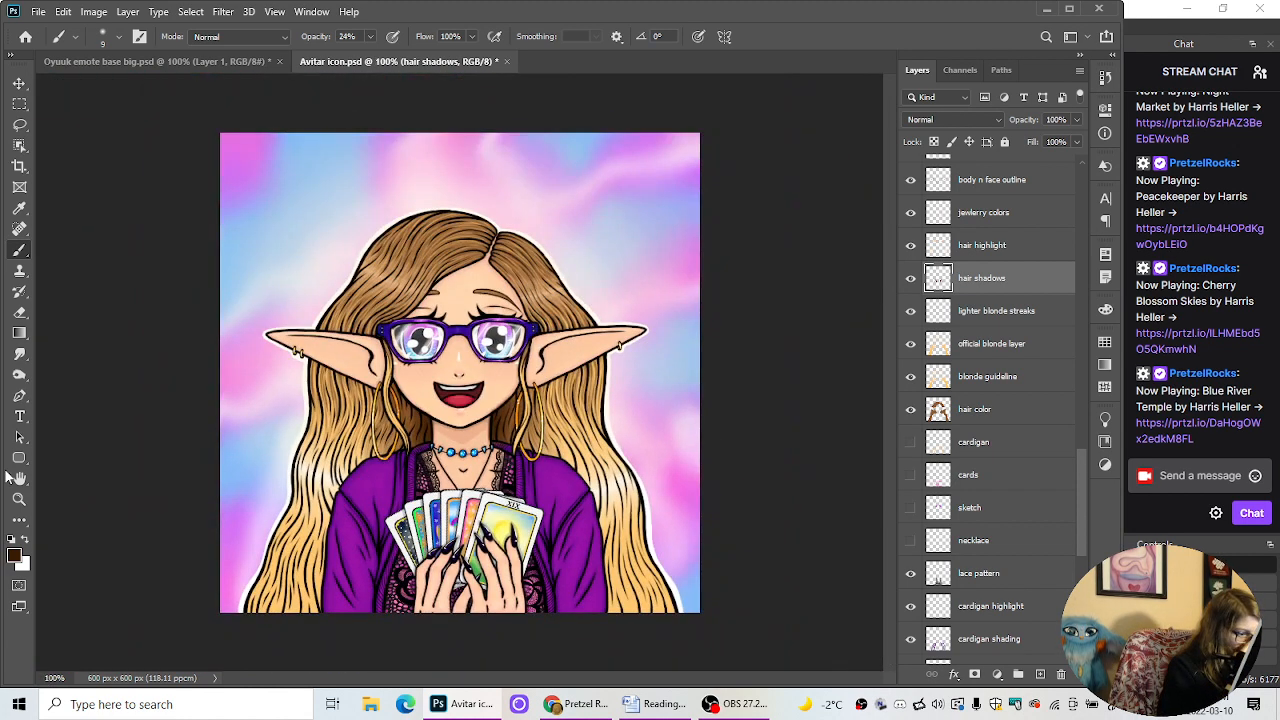
key("ctrl+plus")
key("ctrl+plus")
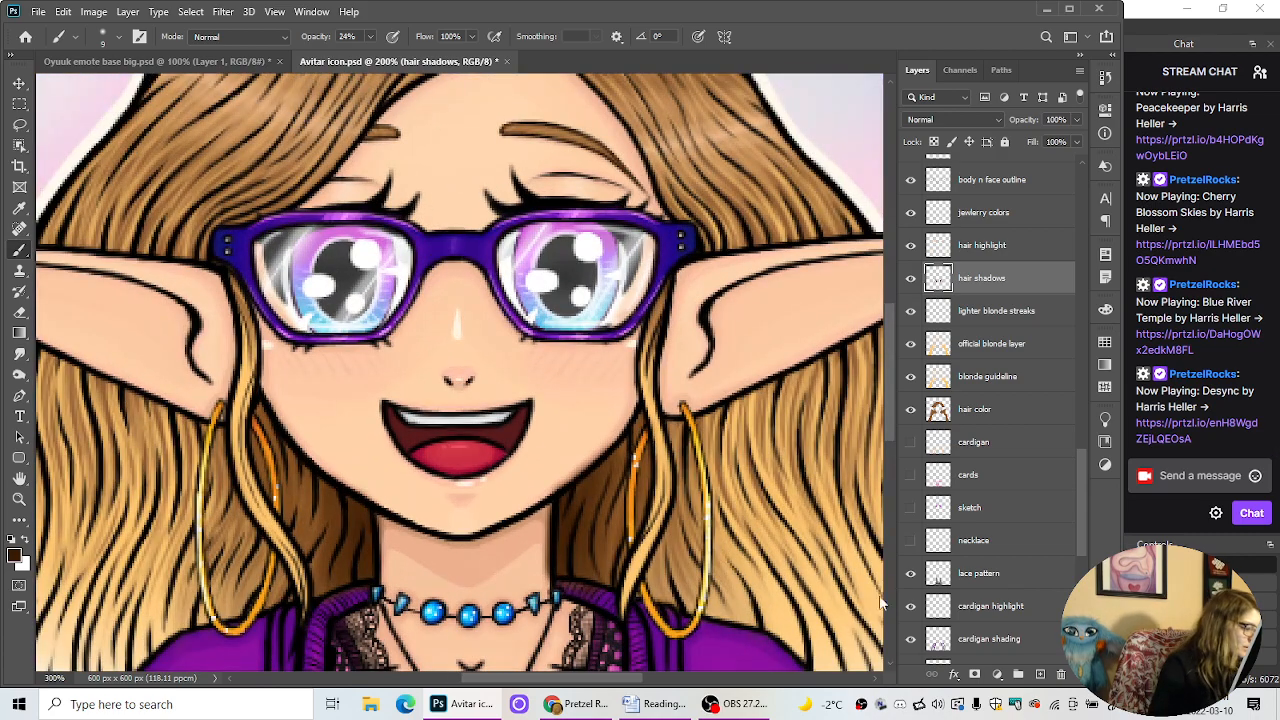
Step: Use the Eraser on the hair shadows layer to clean up the shading around the neck and review the whole avatar
left_click(19, 312)
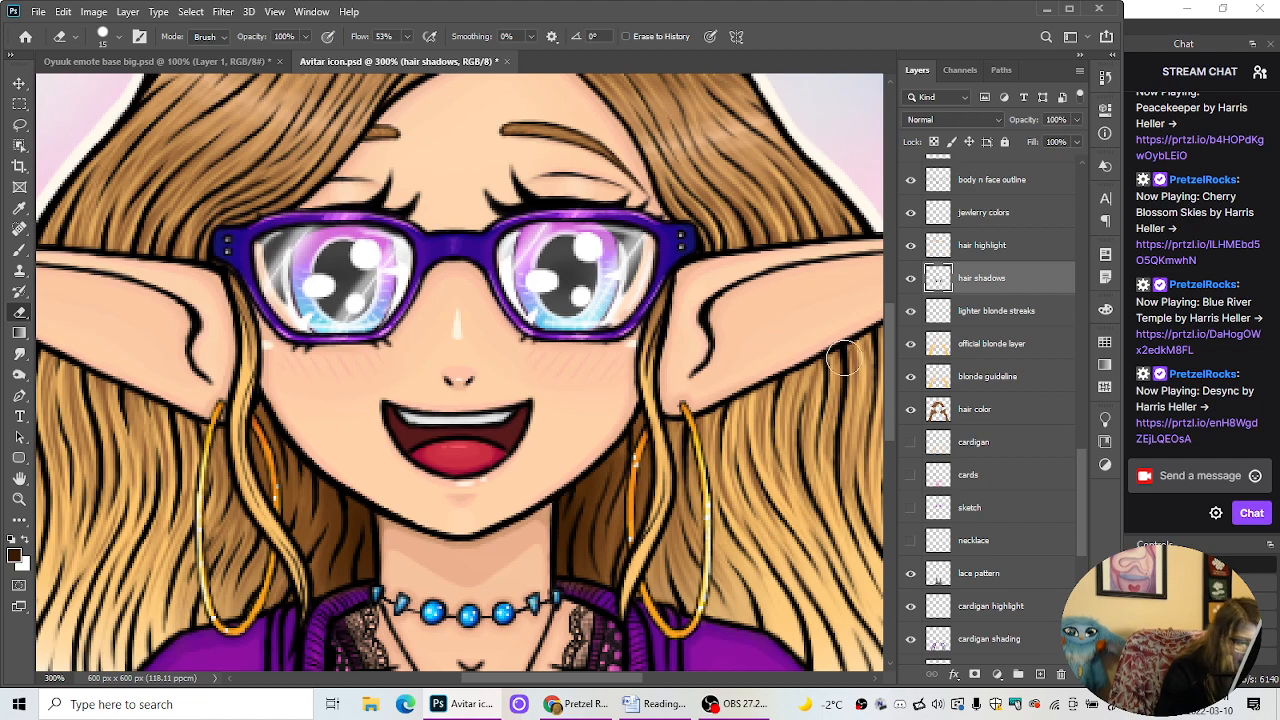
left_click_drag(894, 392, 893, 448)
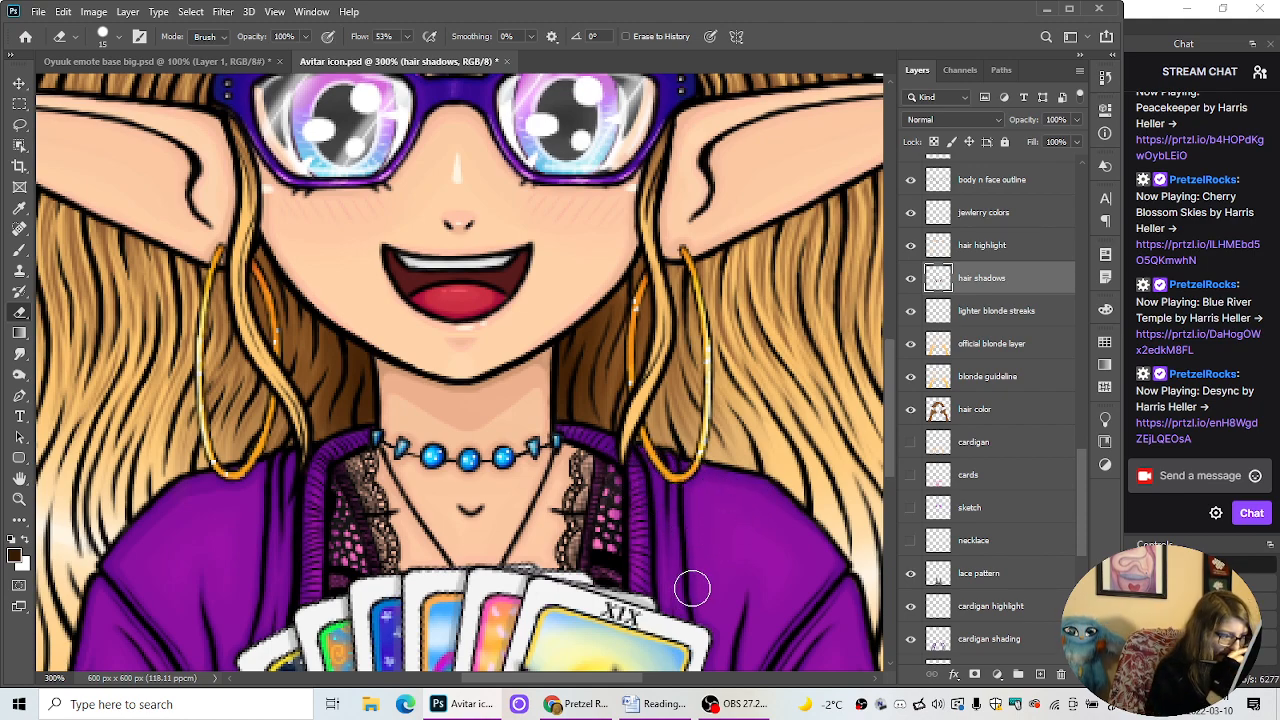
key("ctrl+minus")
key("ctrl+minus")
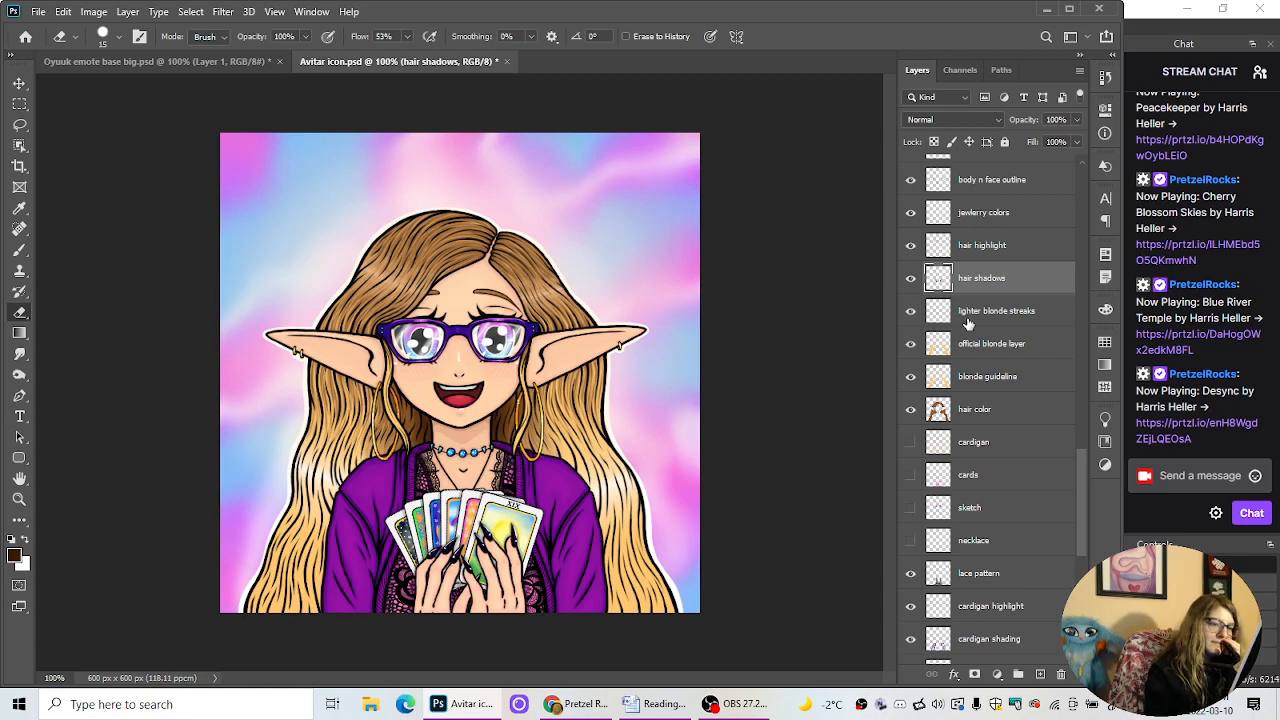
Step: Make the lighter blonde streaks layer active and hide the hair highlight layer
left_click(1066, 418)
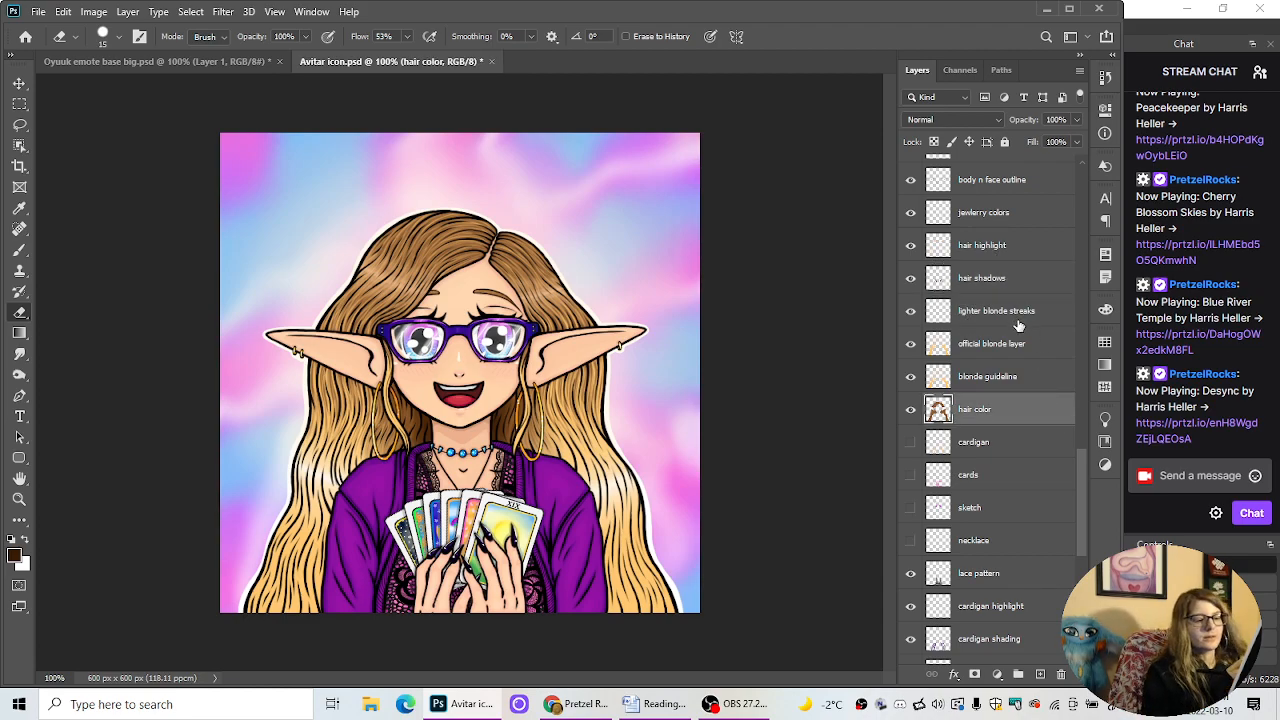
left_click(1013, 317)
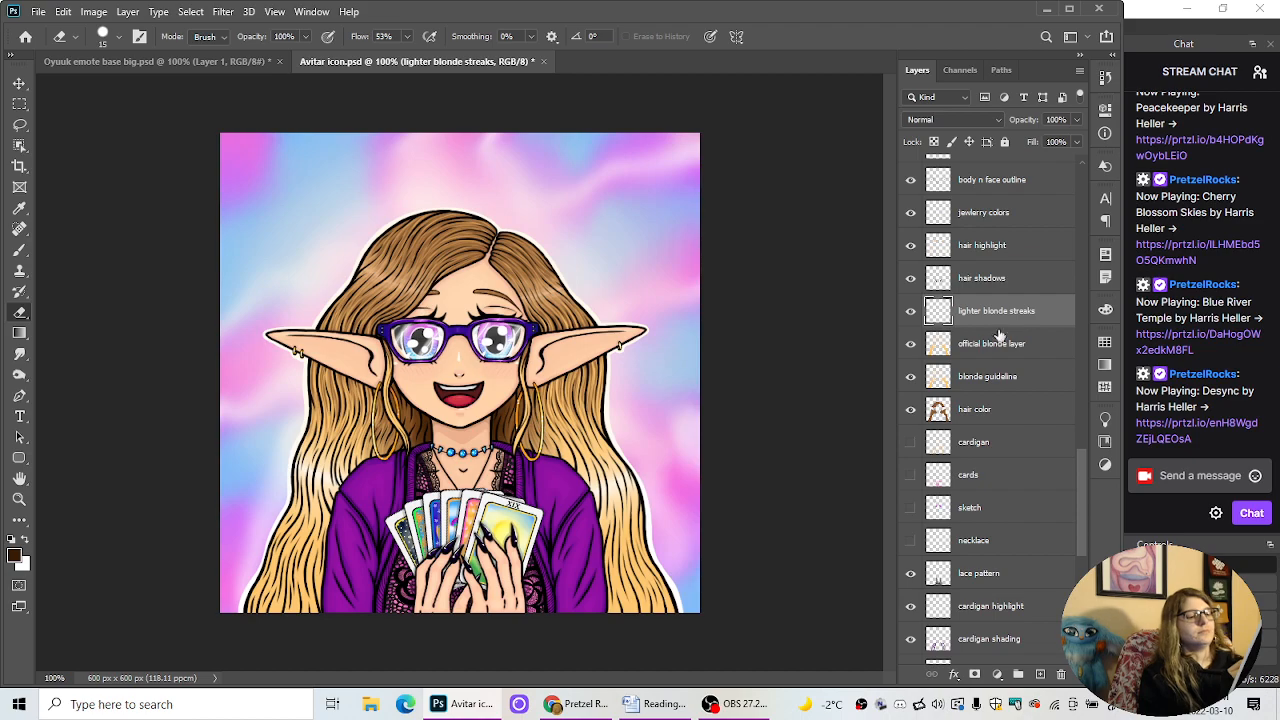
left_click(910, 246)
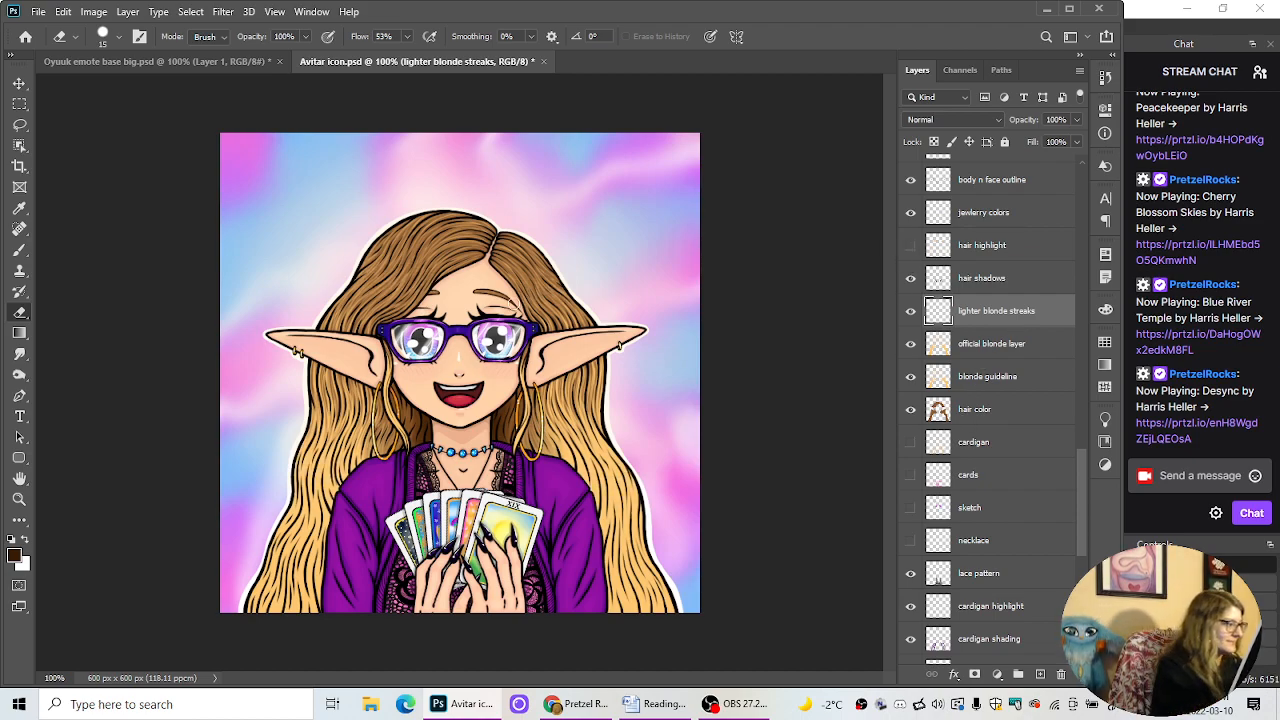
Step: Sample the light blonde from the lower hair strands beside the cardigan as the foreground color
left_click(19, 250)
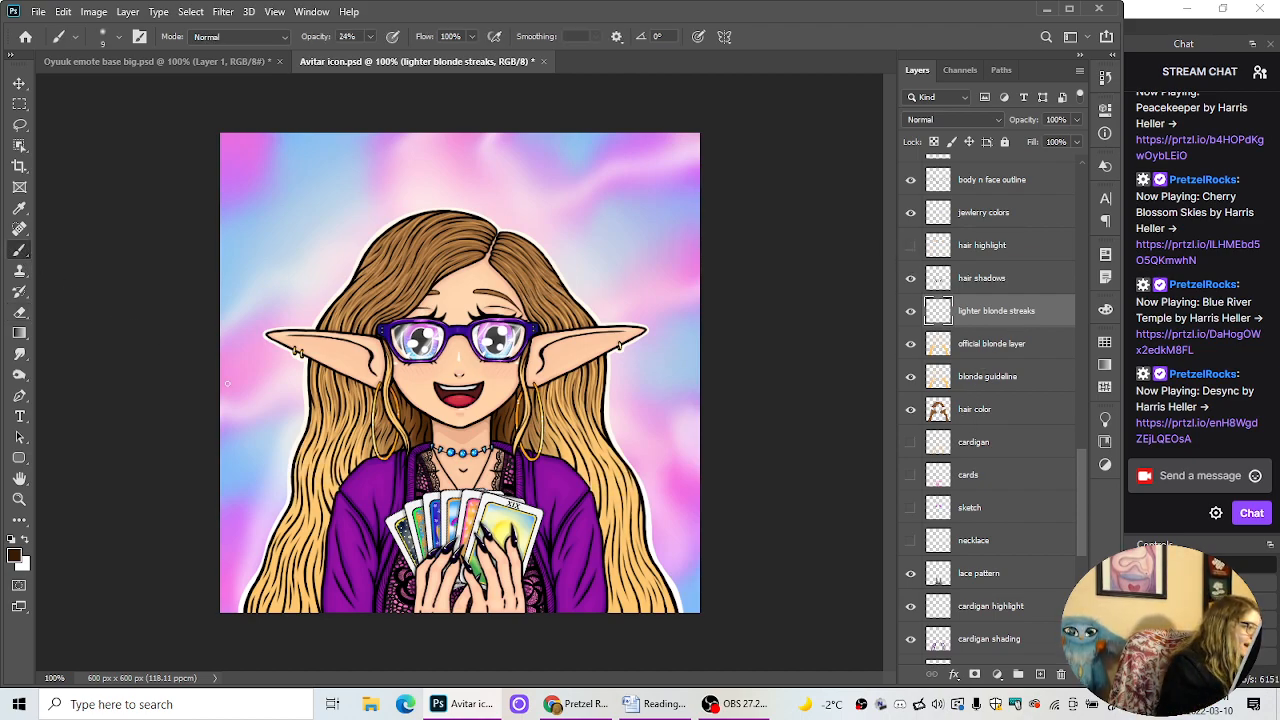
left_click(19, 208)
left_click(318, 596)
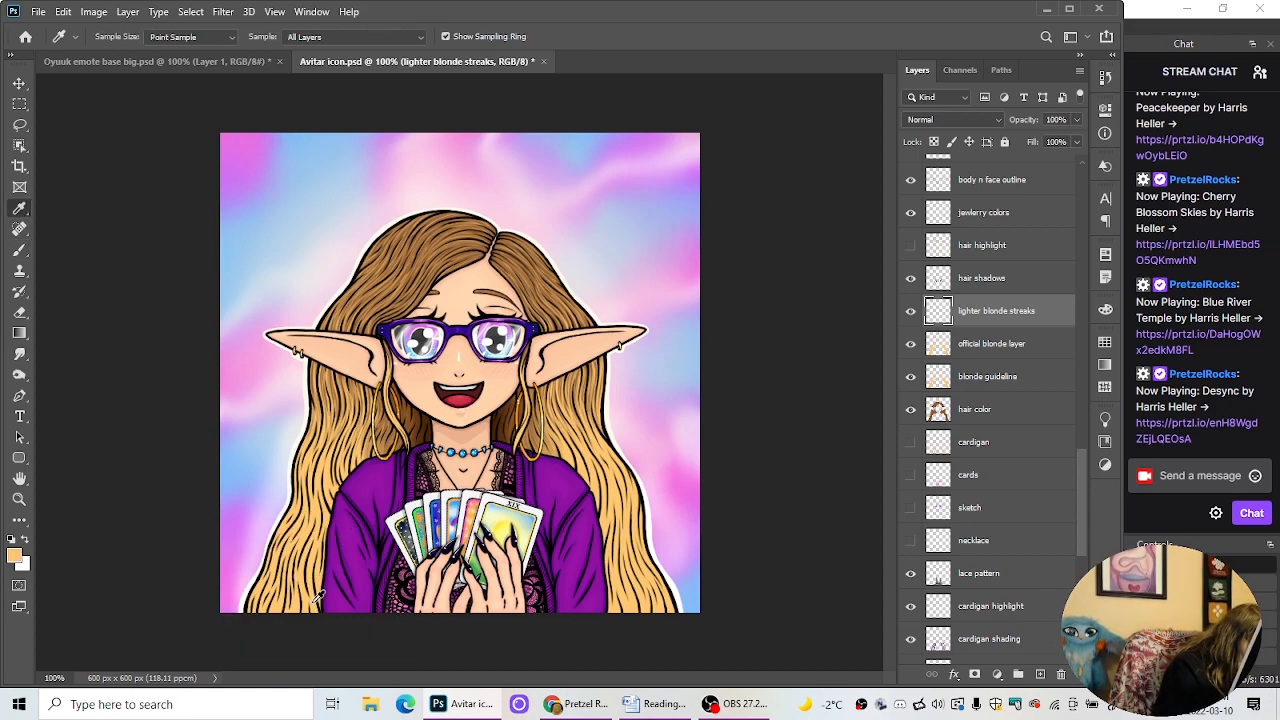
Step: Set up the Brush at 100% opacity with the Hard Round Pressure Size tip at 3 px
left_click(19, 250)
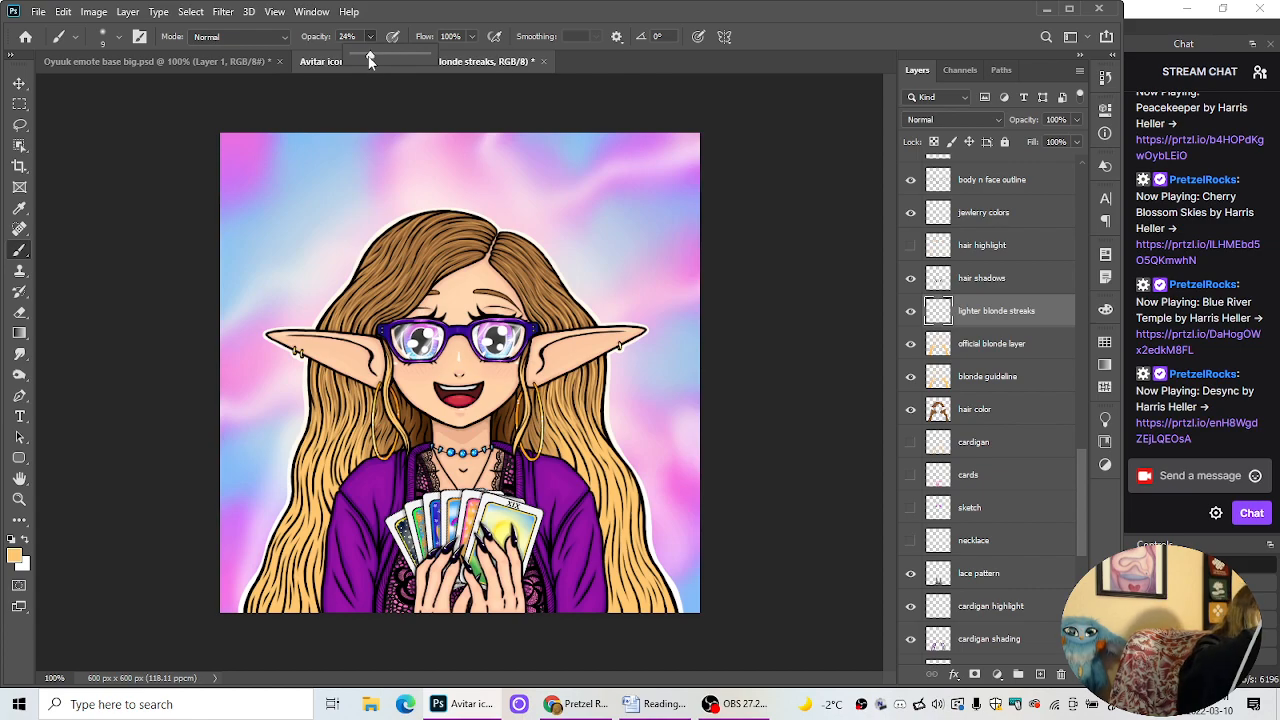
left_click_drag(370, 55, 544, 80)
left_click(120, 40)
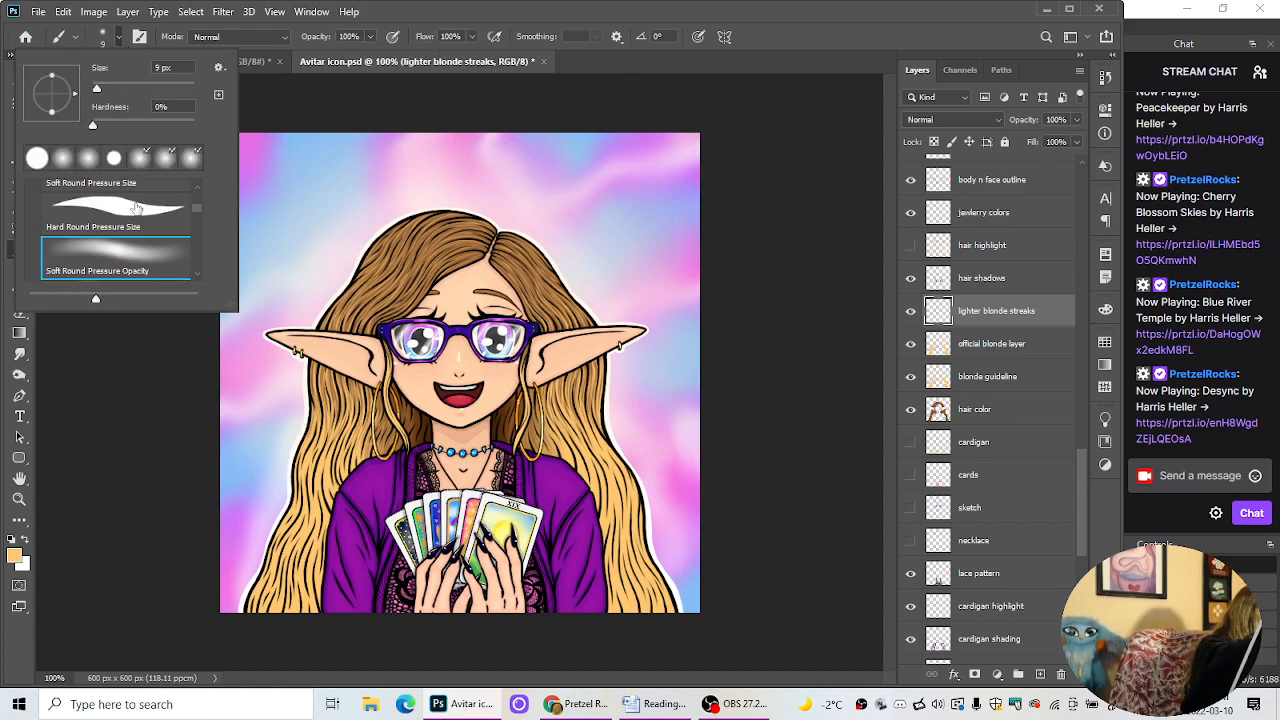
left_click(137, 209)
left_click_drag(96, 91, 91, 91)
left_click(120, 37)
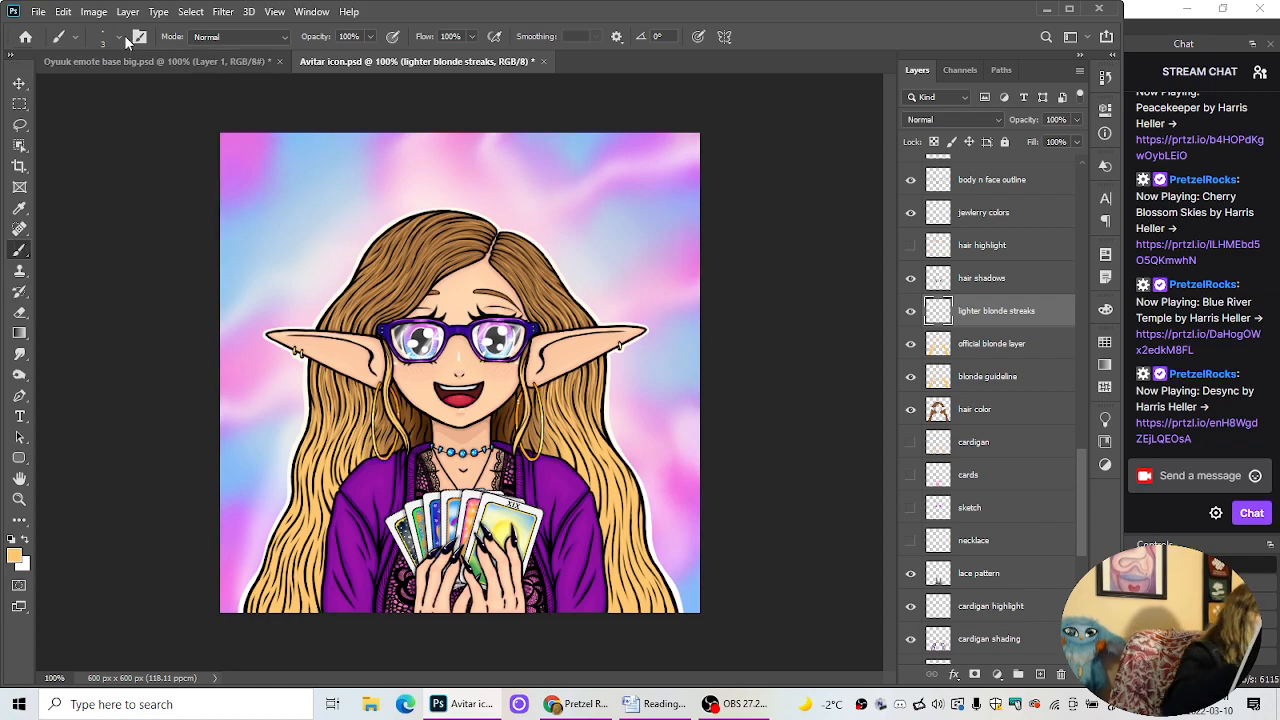
Step: Change the foreground color to a pale blonde, ffe6a9
left_click(14, 556)
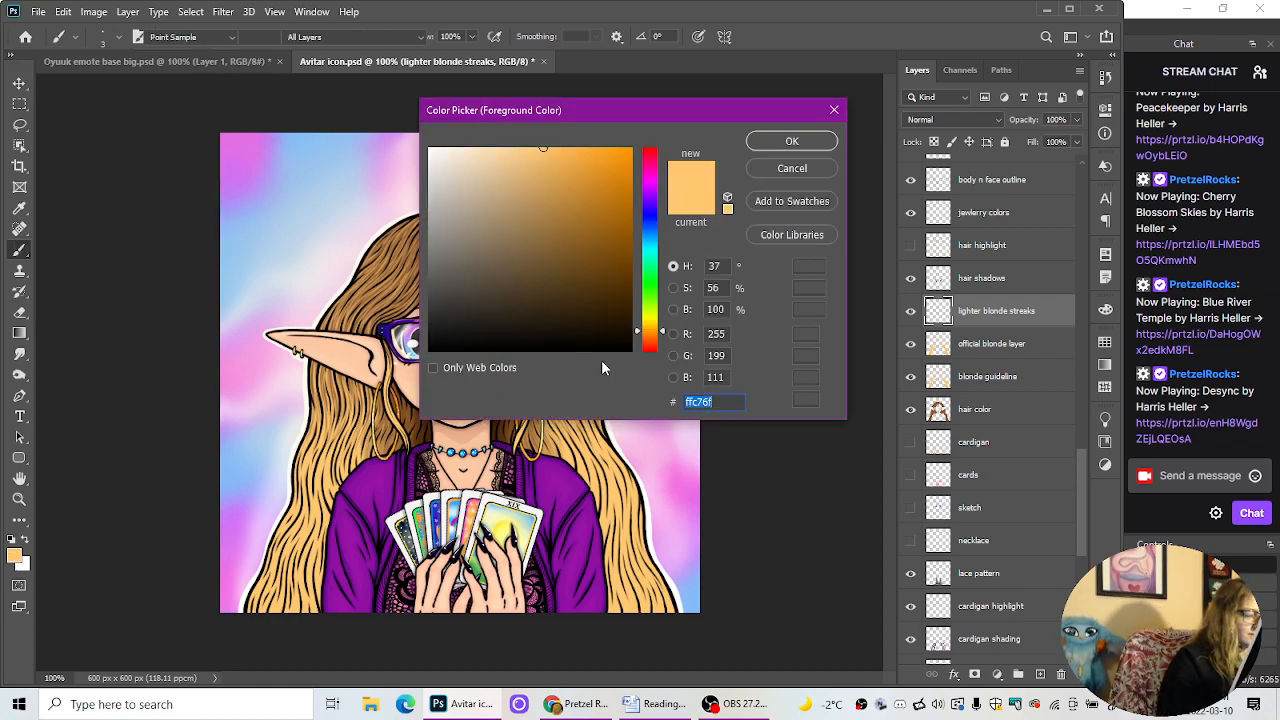
left_click_drag(551, 157, 499, 109)
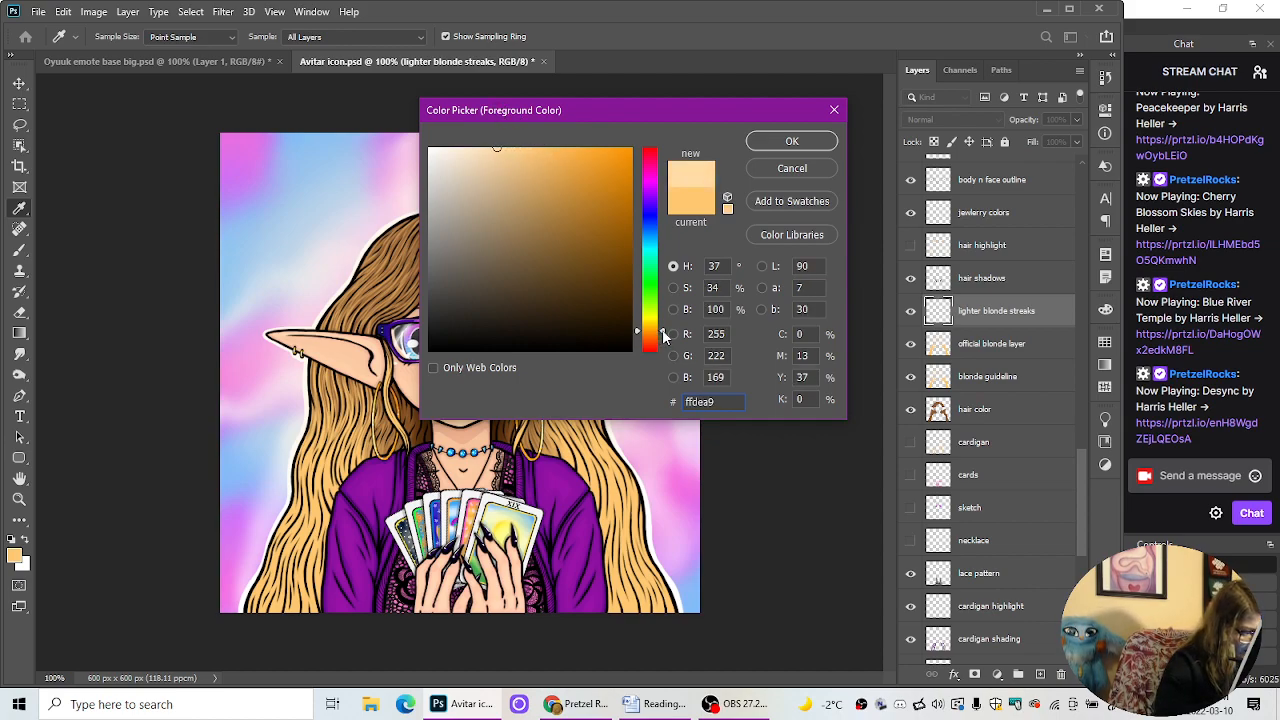
left_click_drag(663, 335, 662, 327)
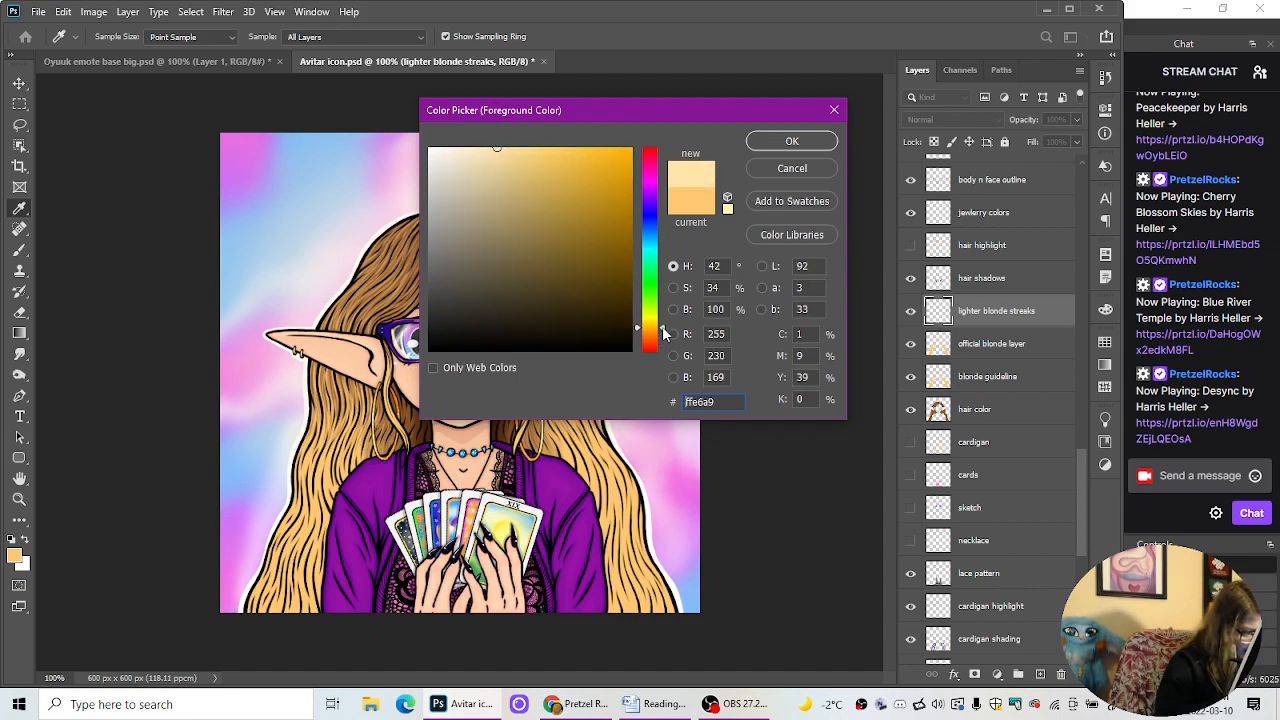
left_click(794, 141)
Step: Resample the light blonde from the hair beside the cardigan, lighten the foreground color to ffdf92, and return to the Brush
key("ctrl+plus")
scroll(895, 453, "down", 3)
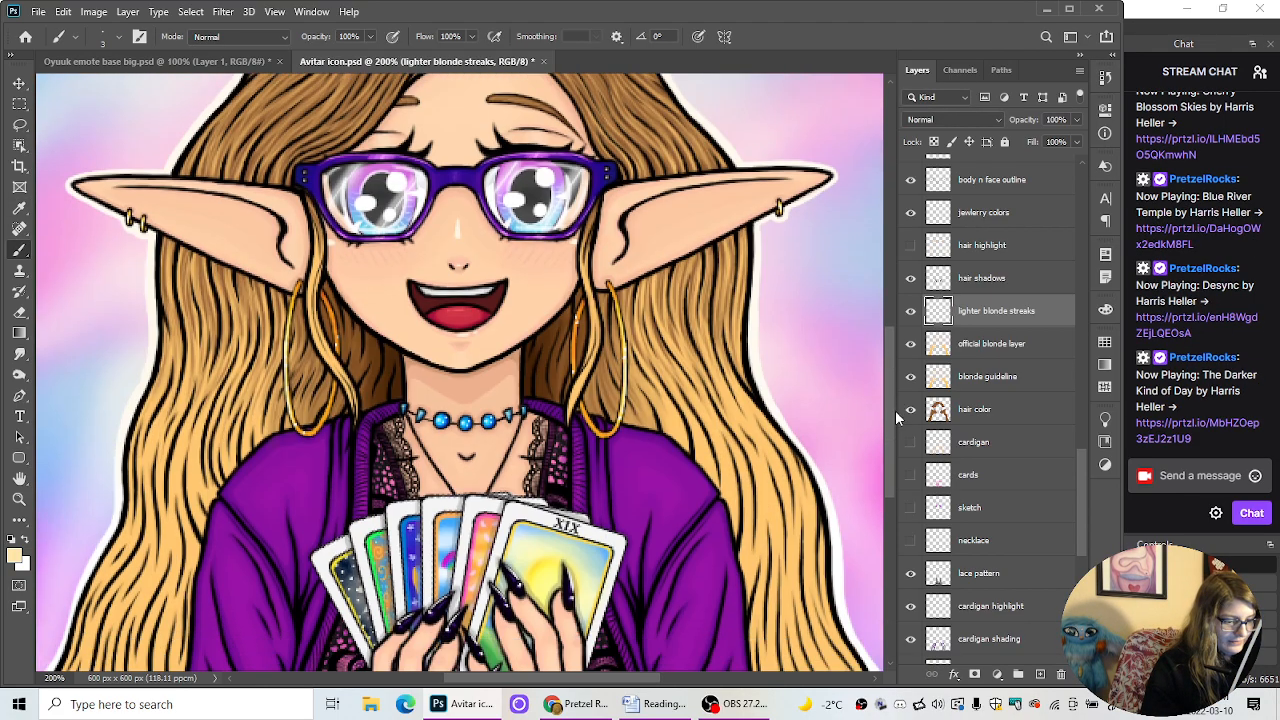
scroll(895, 455, "down", 1)
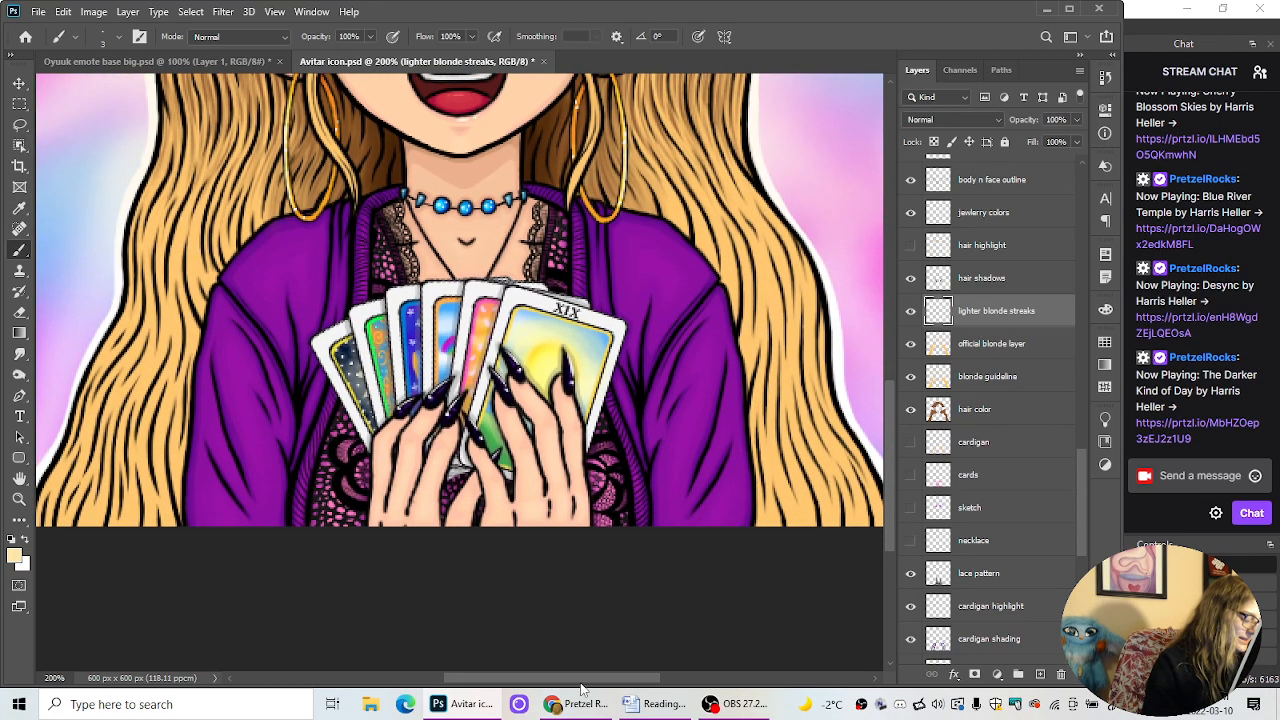
left_click_drag(582, 678, 612, 679)
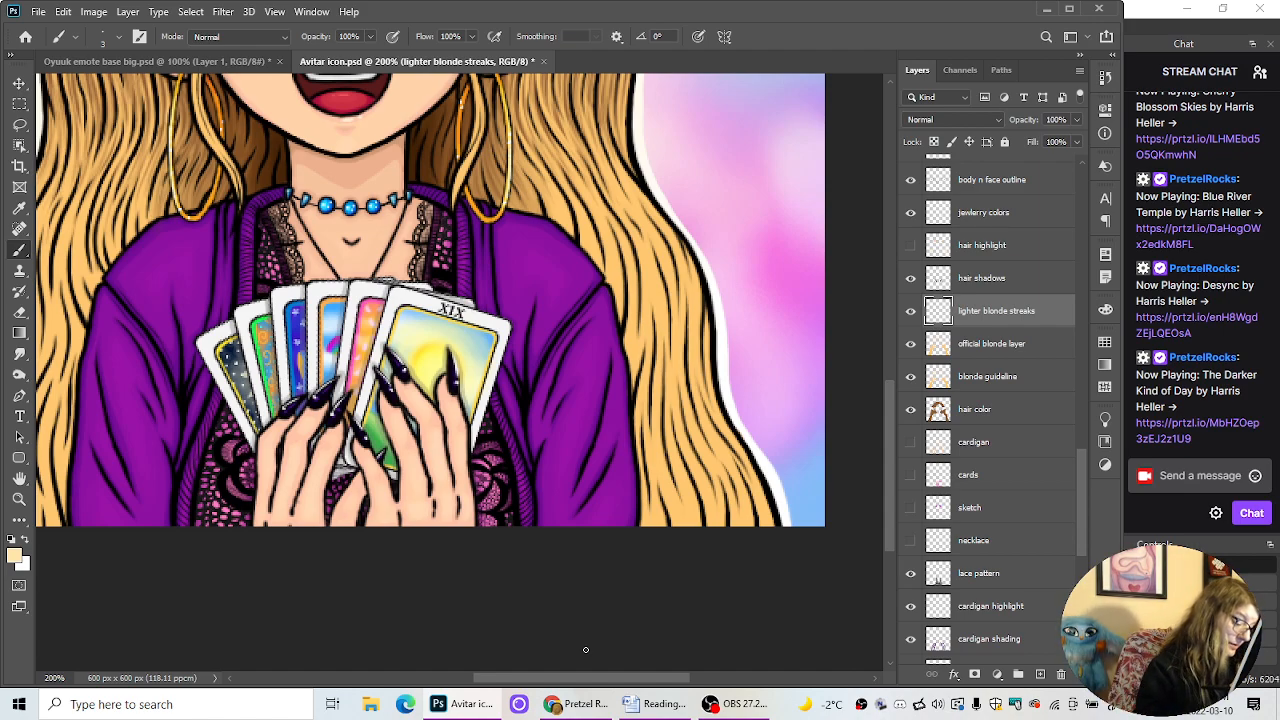
scroll(892, 490, "up", 3)
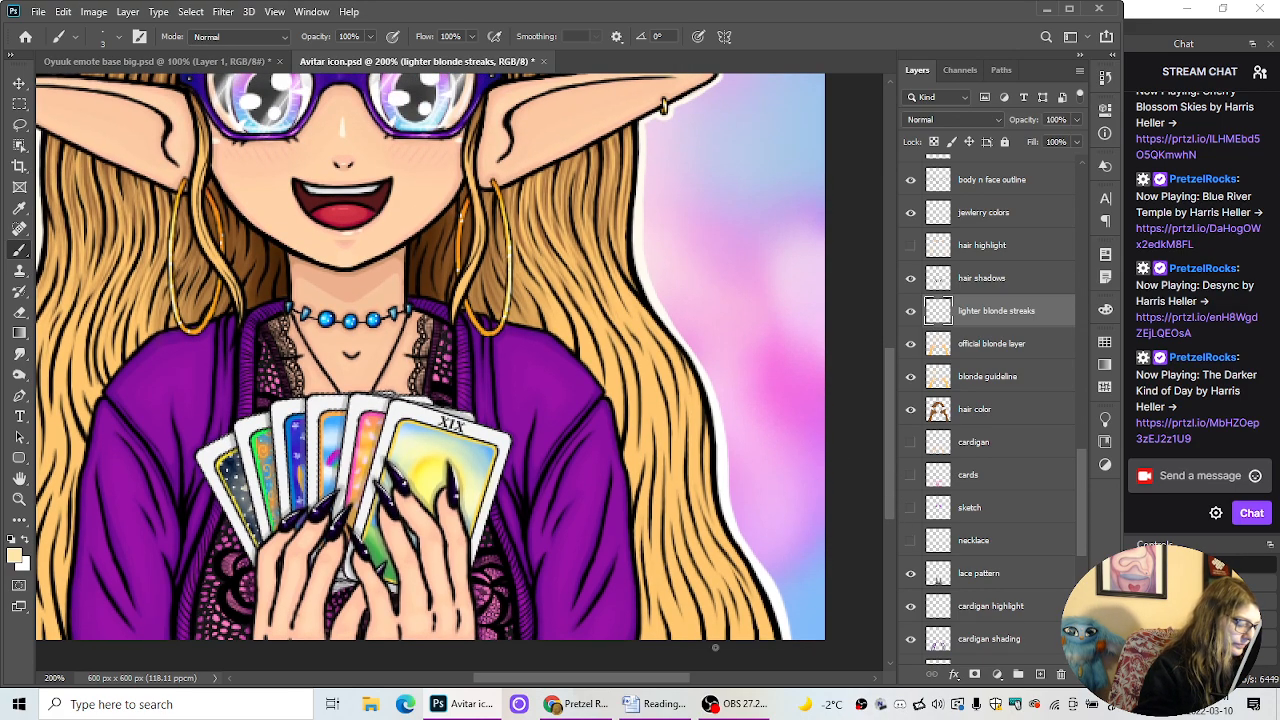
scroll(683, 683, "up", 1)
left_click_drag(672, 680, 702, 679)
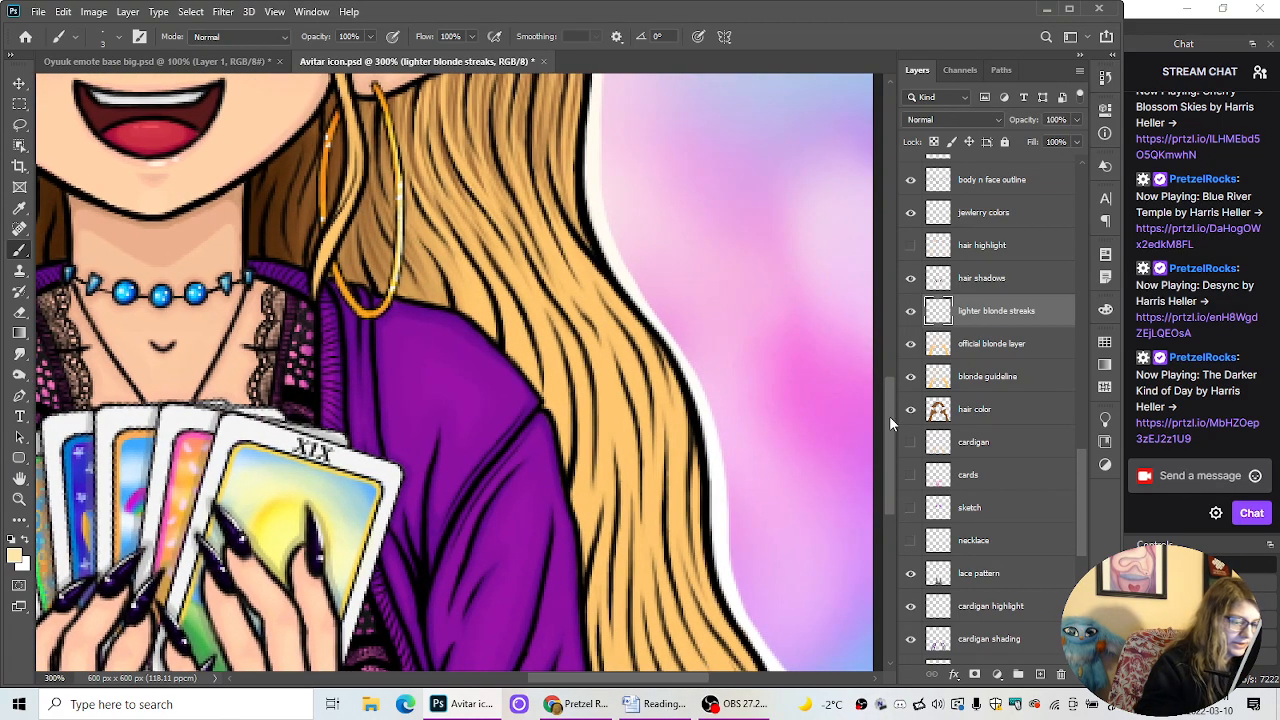
left_click_drag(889, 419, 885, 405)
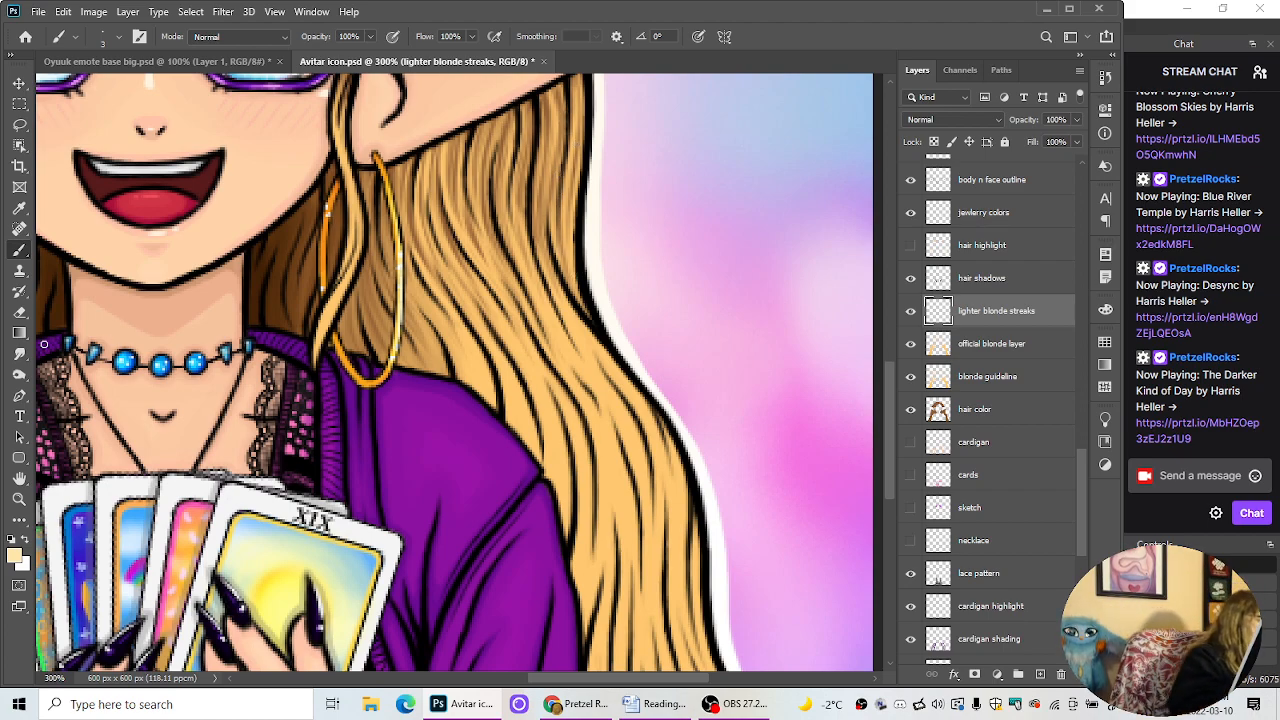
left_click(18, 208)
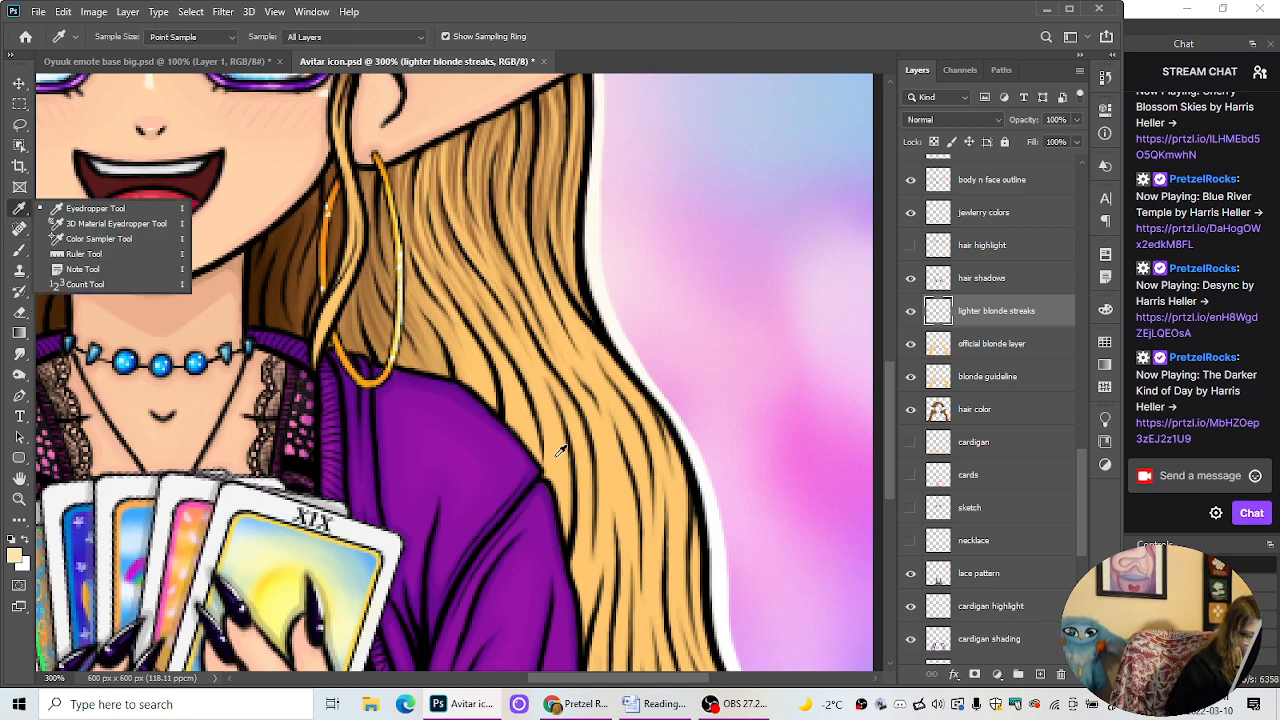
left_click(15, 553)
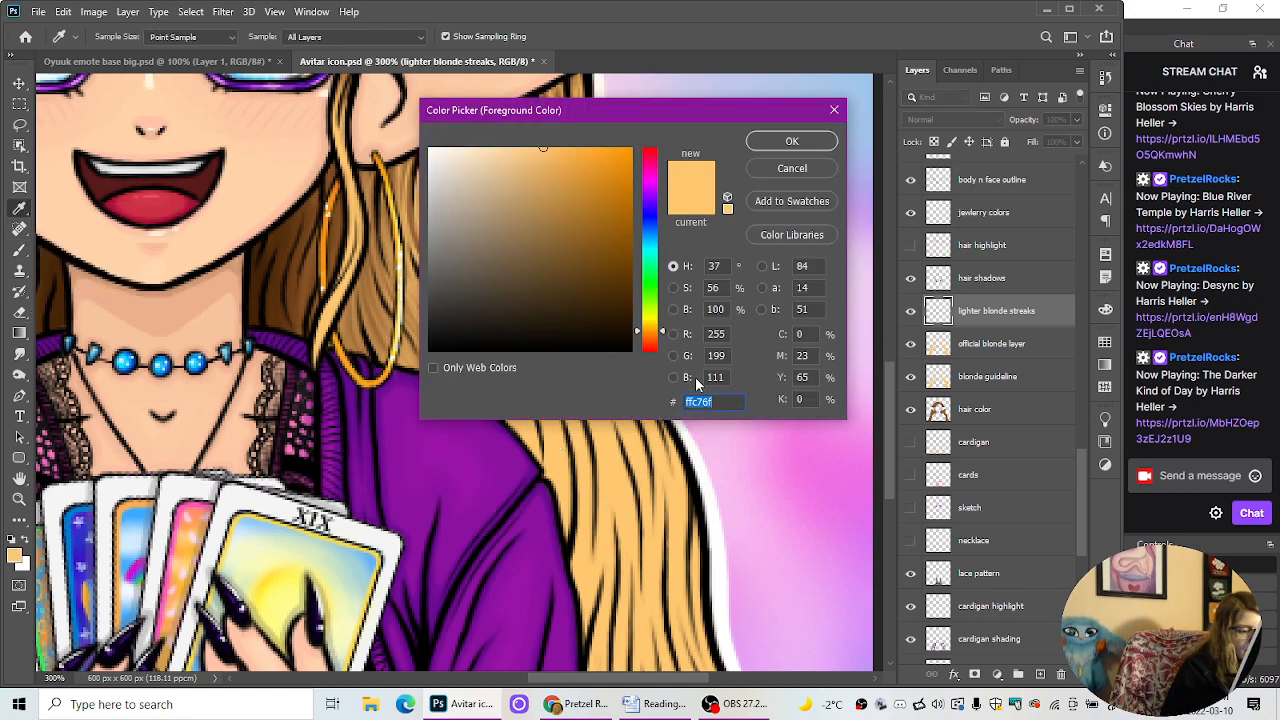
left_click_drag(662, 336, 664, 328)
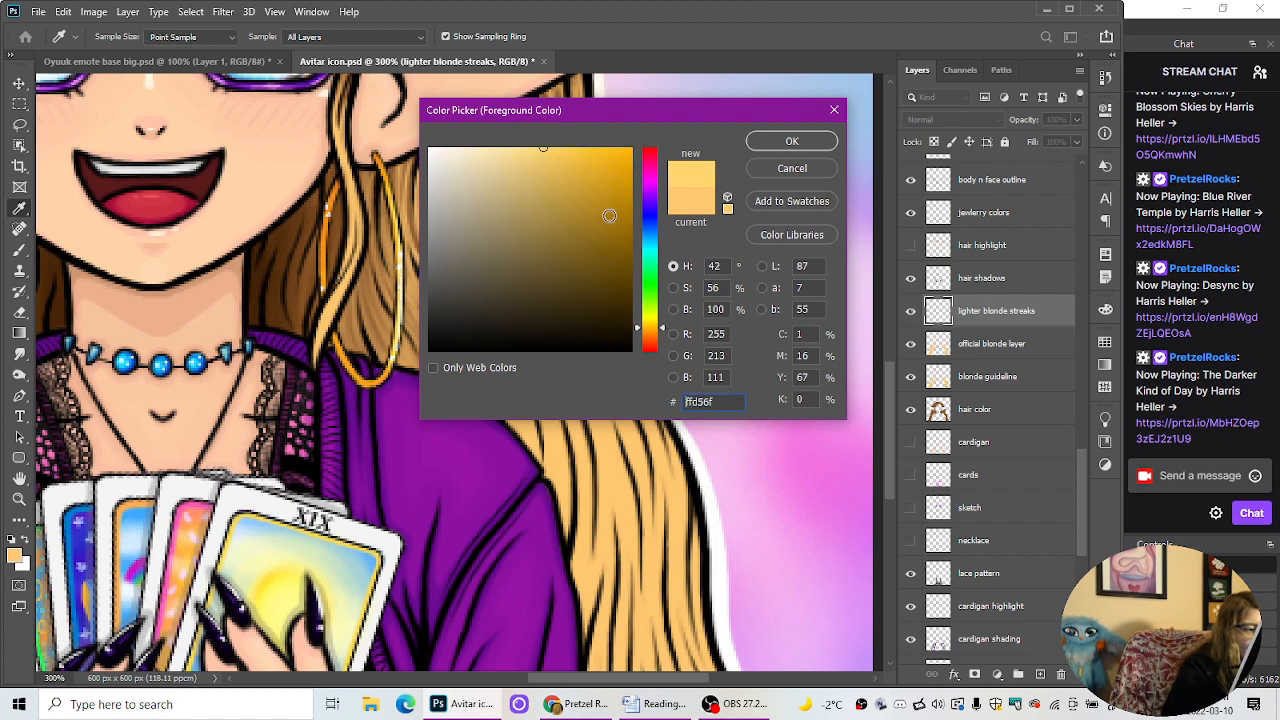
left_click(525, 137)
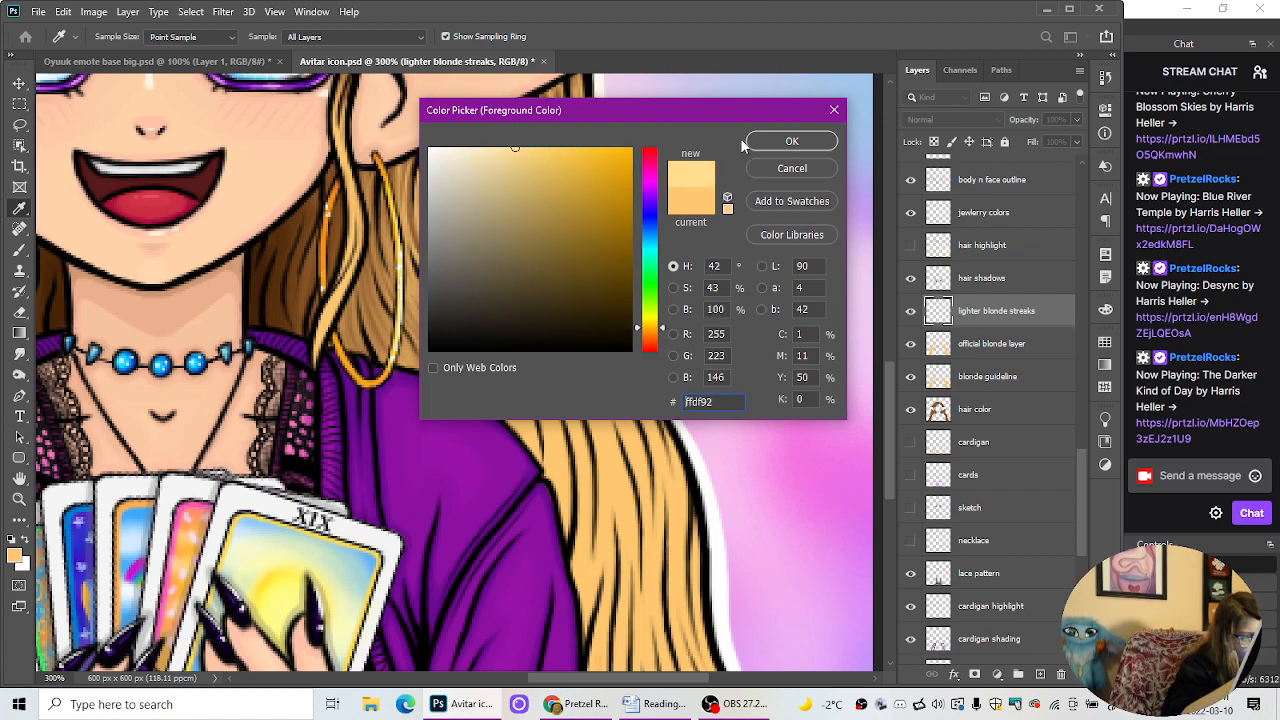
left_click(791, 142)
left_click(19, 249)
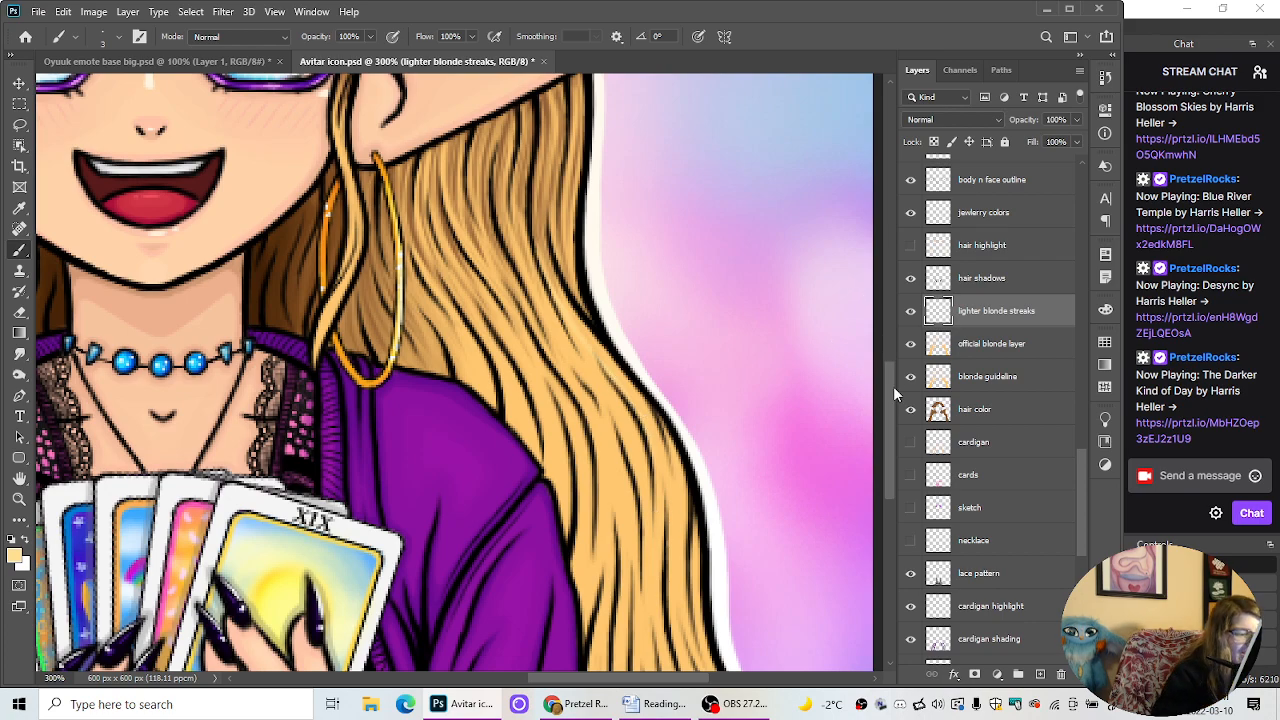
Step: Paint light blonde streaks along the outer edge of the long hair beside the cardigan, using the 3 px brush on the lighter blonde streaks layer
scroll(894, 392, "down", 2)
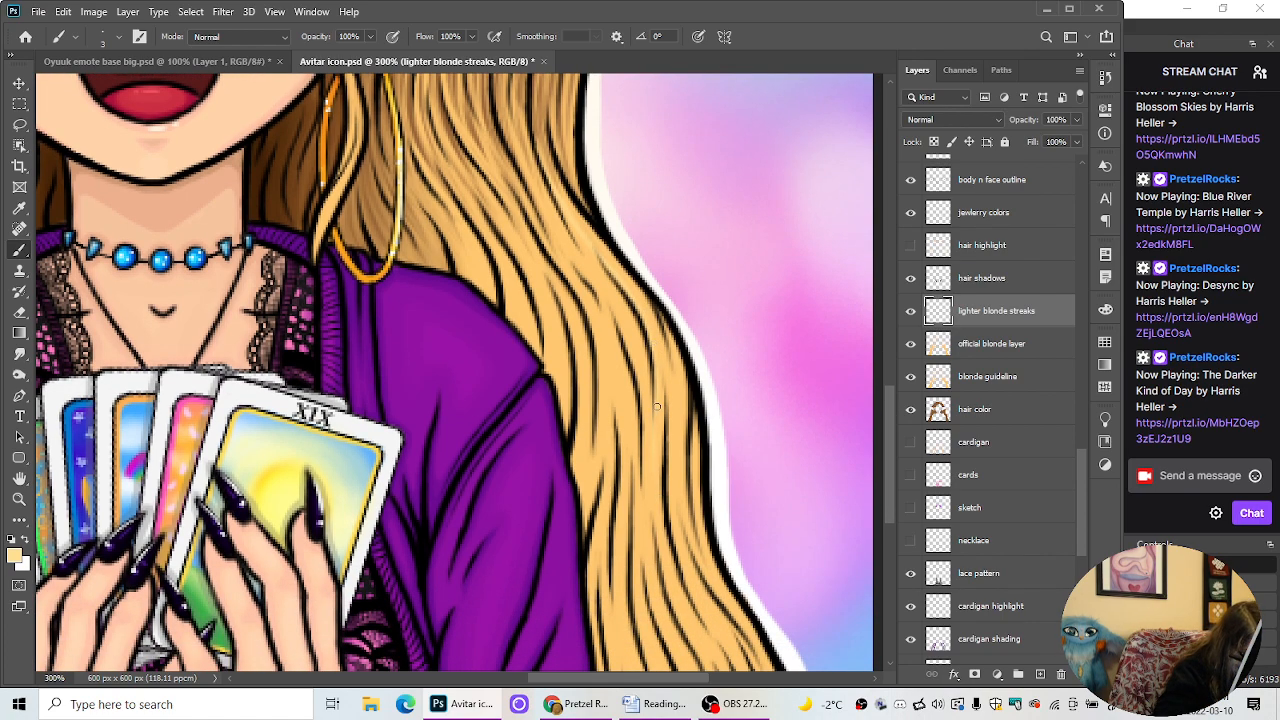
scroll(895, 459, "down", 4)
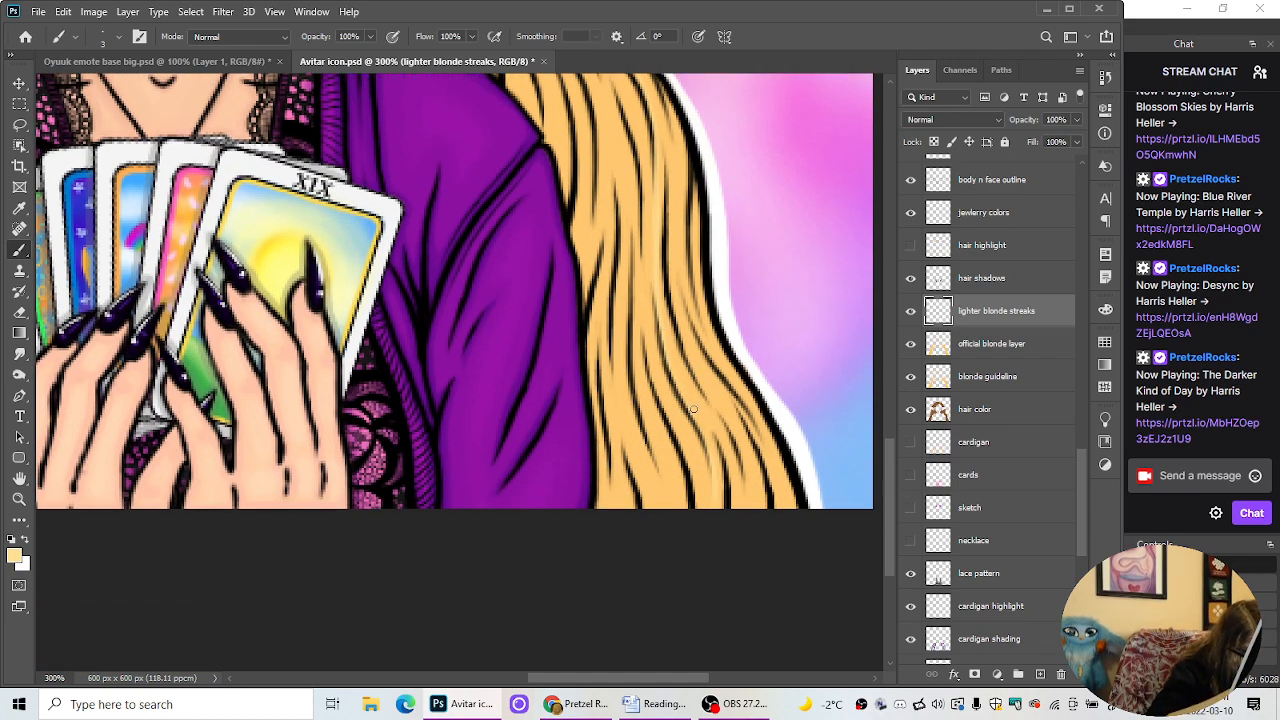
scroll(896, 430, "up", 3)
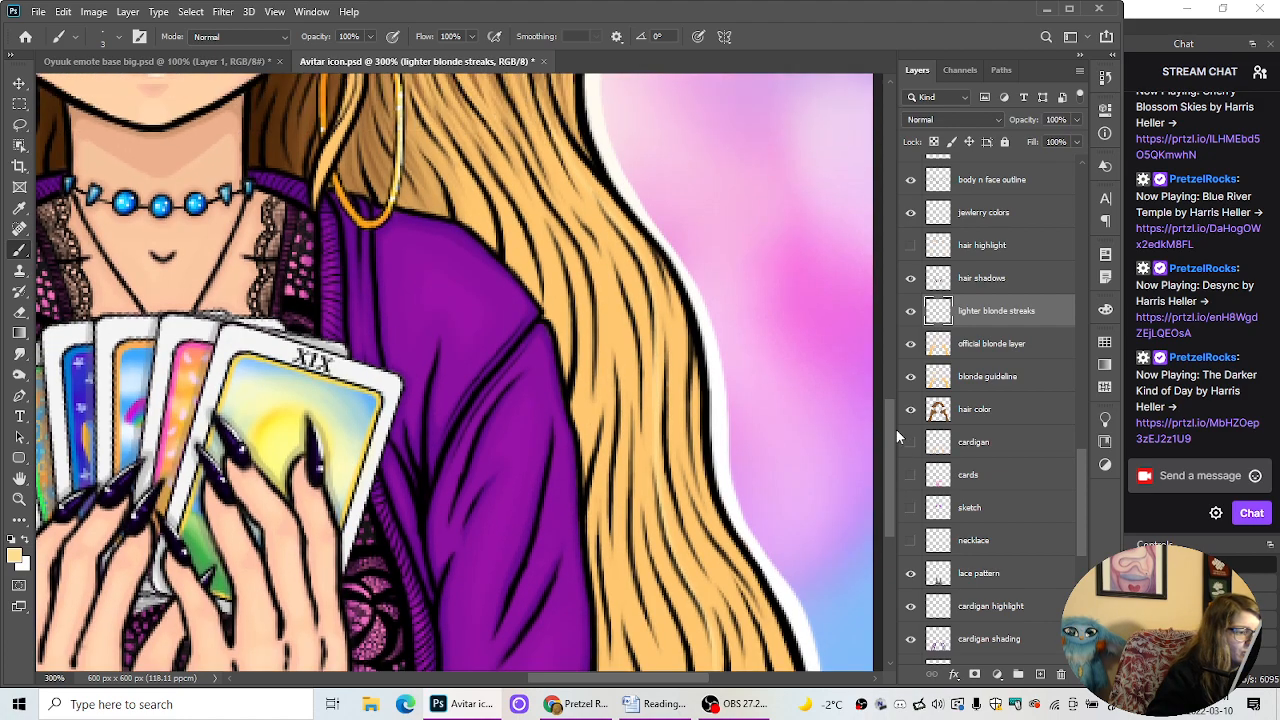
scroll(897, 440, "down", 4)
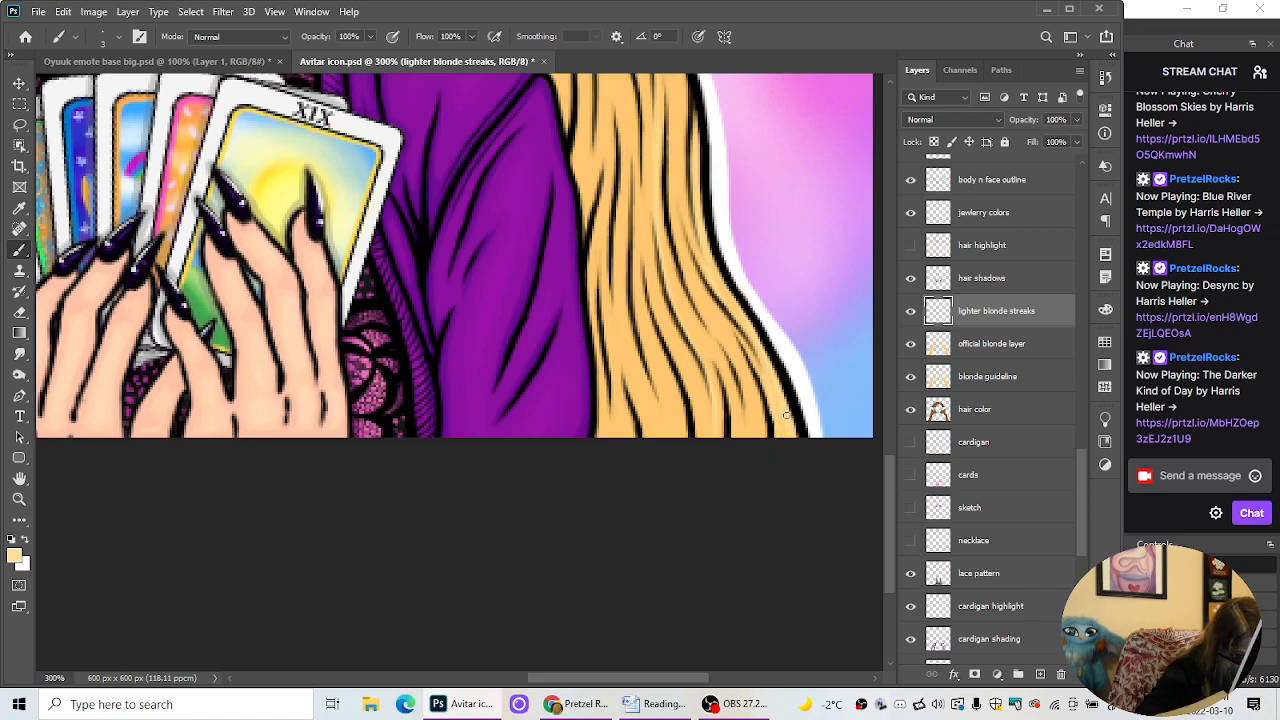
left_click_drag(890, 496, 892, 459)
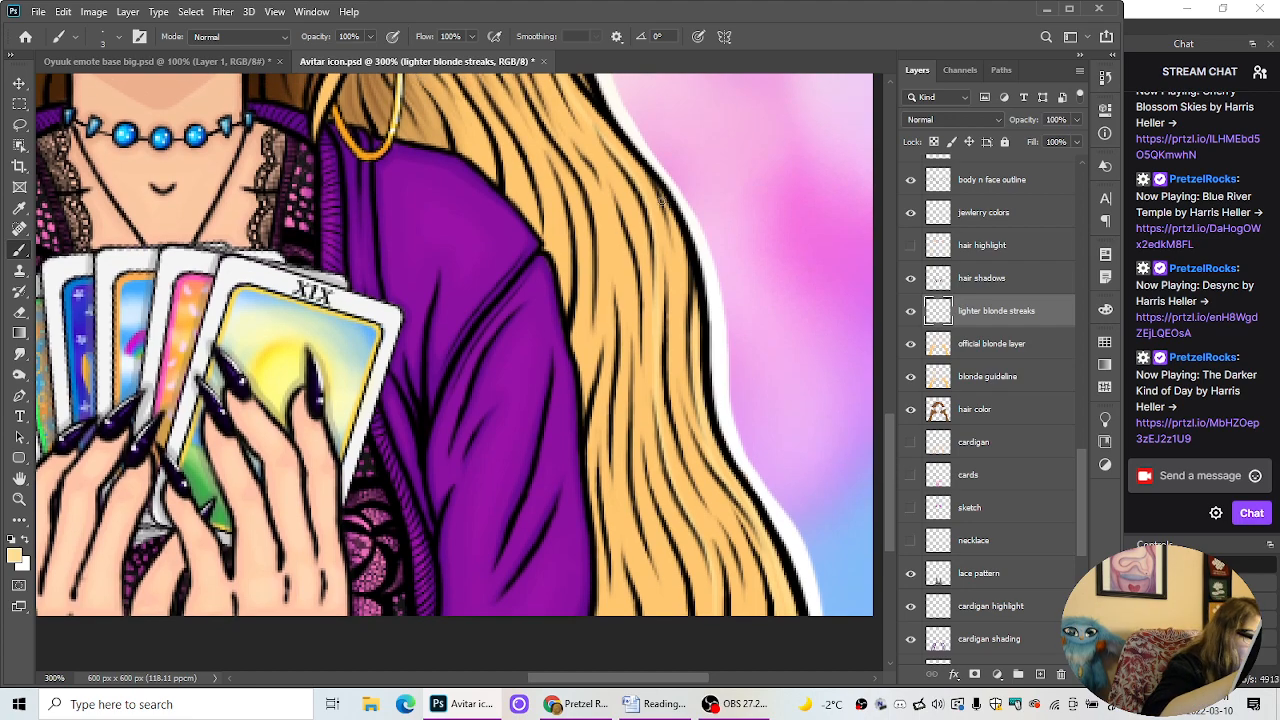
left_click_drag(677, 275, 681, 350)
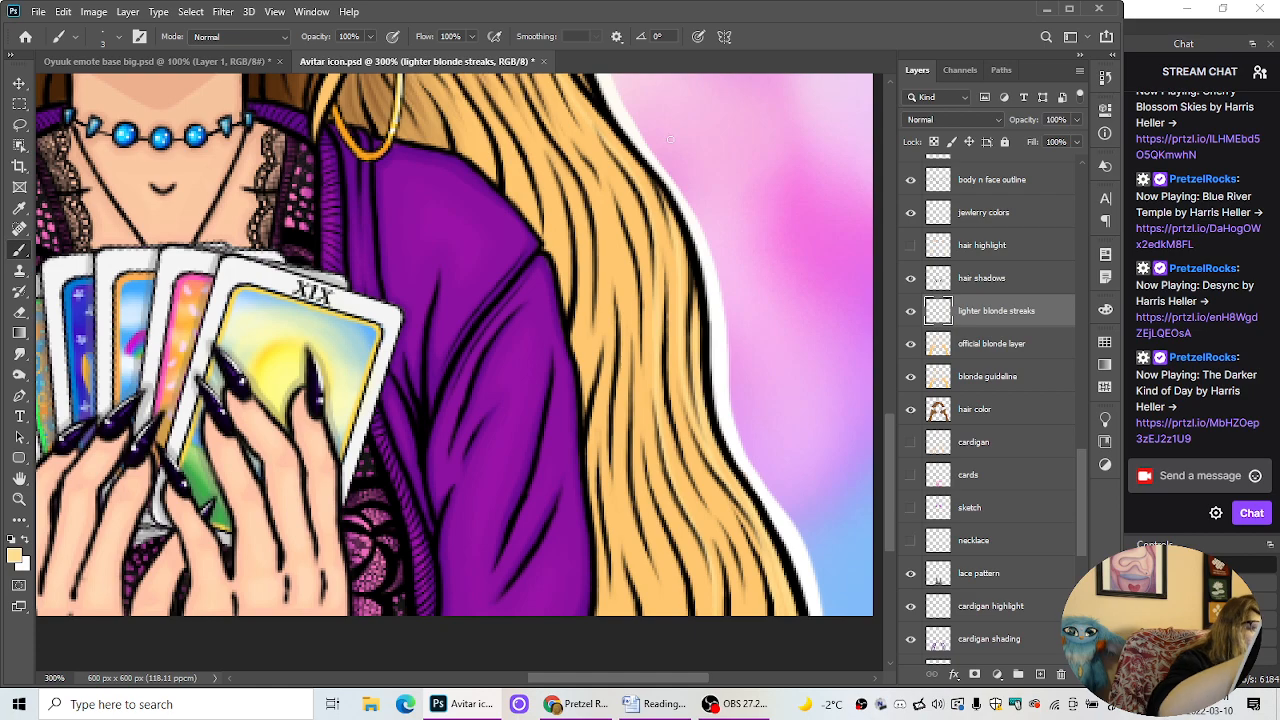
Step: Brush more light blonde streaks into the hair from beside the hoop earring down to the lower wavy lengths
scroll(888, 420, "up", 2)
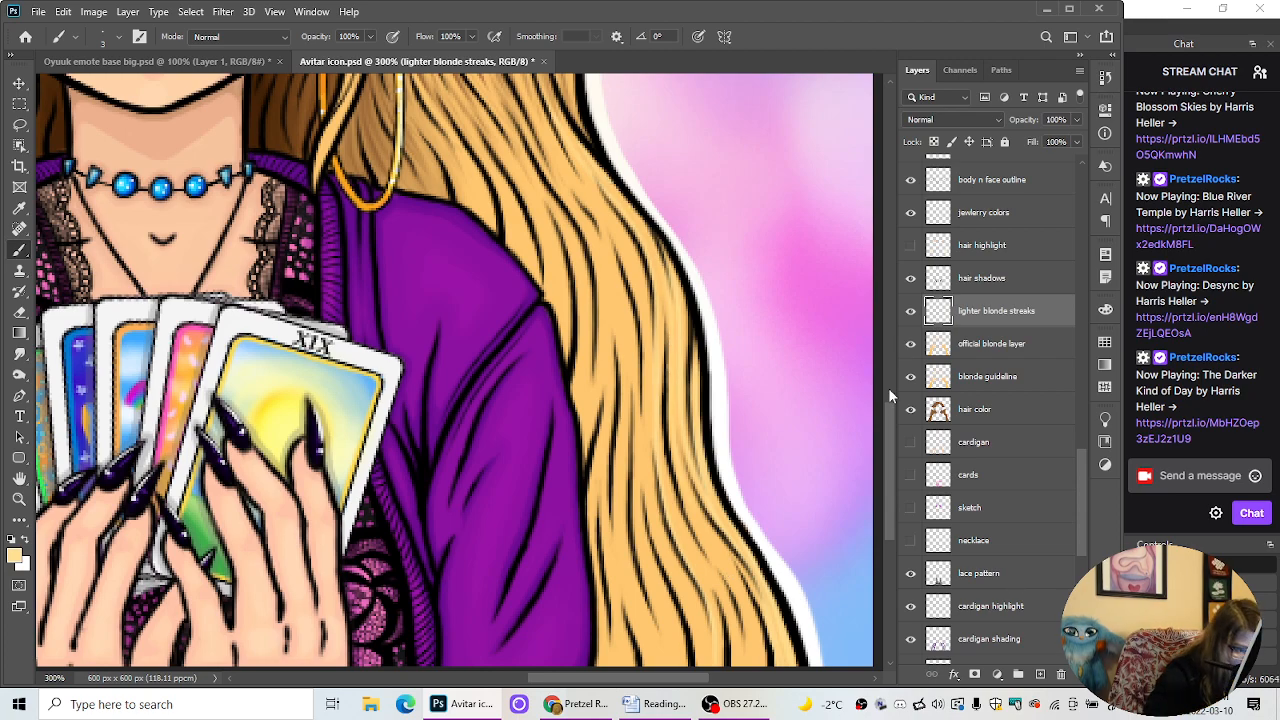
scroll(893, 428, "down", 3)
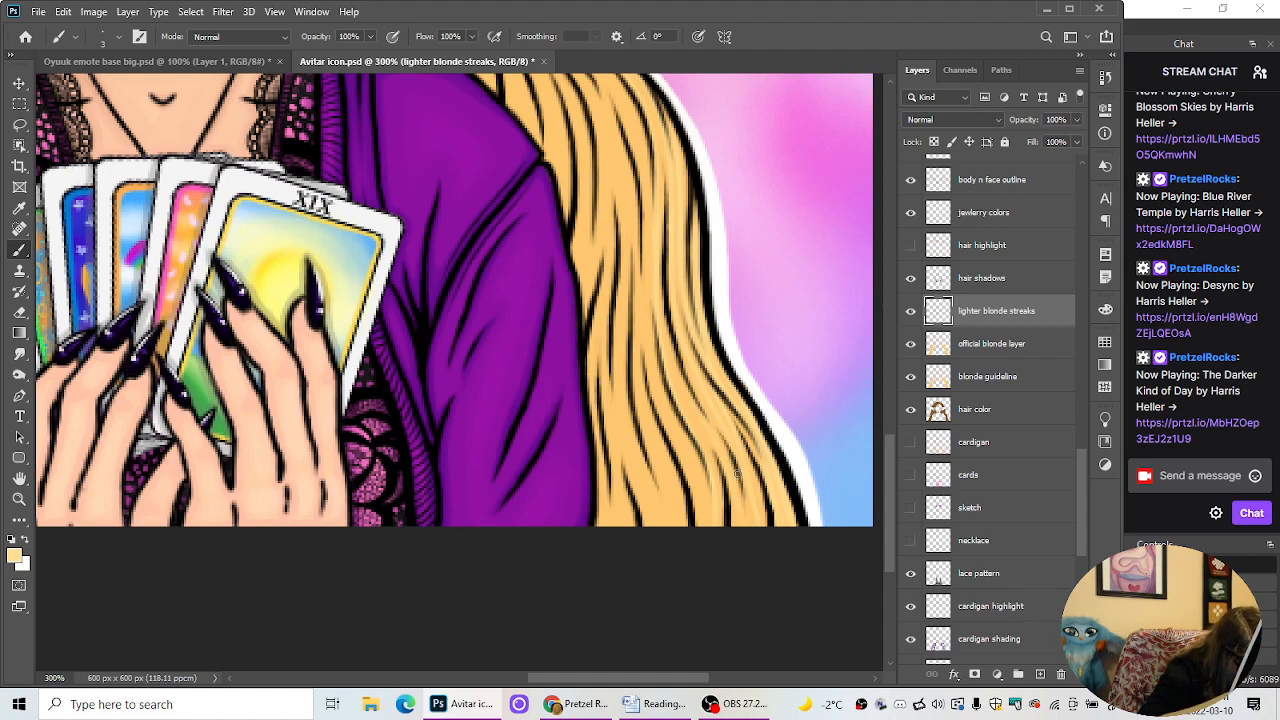
left_click_drag(896, 522, 889, 479)
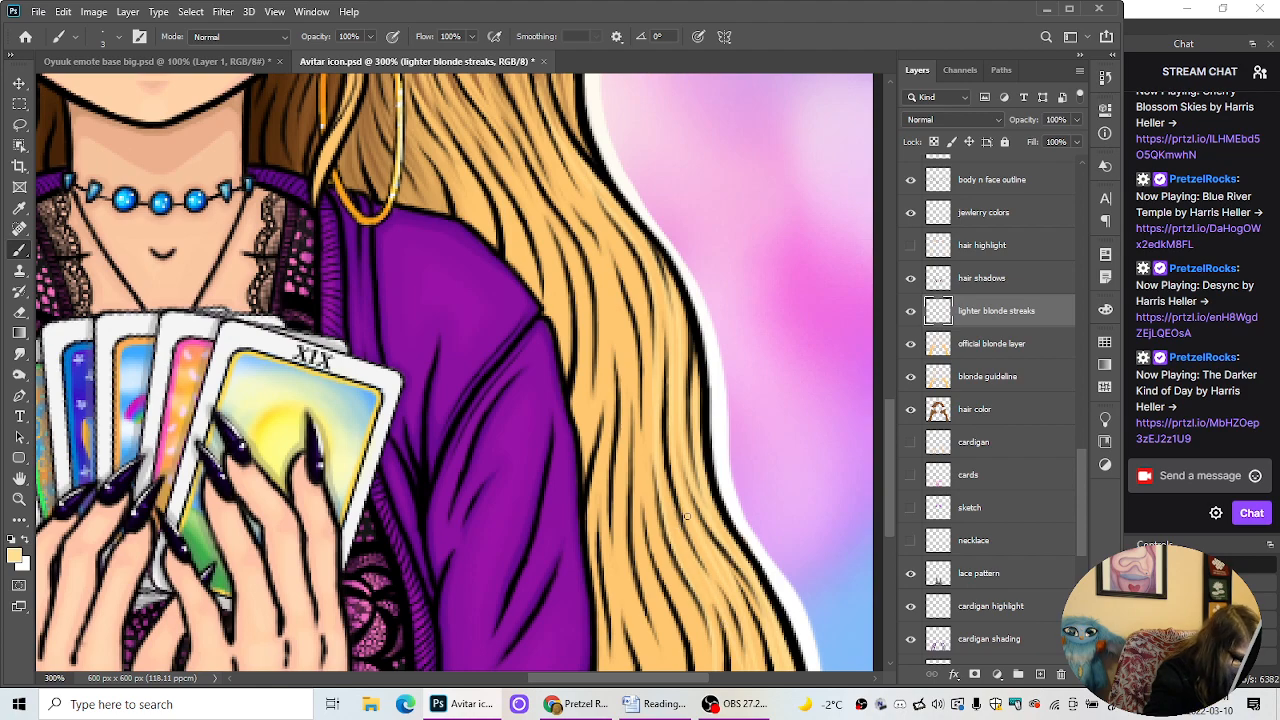
left_click_drag(886, 448, 890, 420)
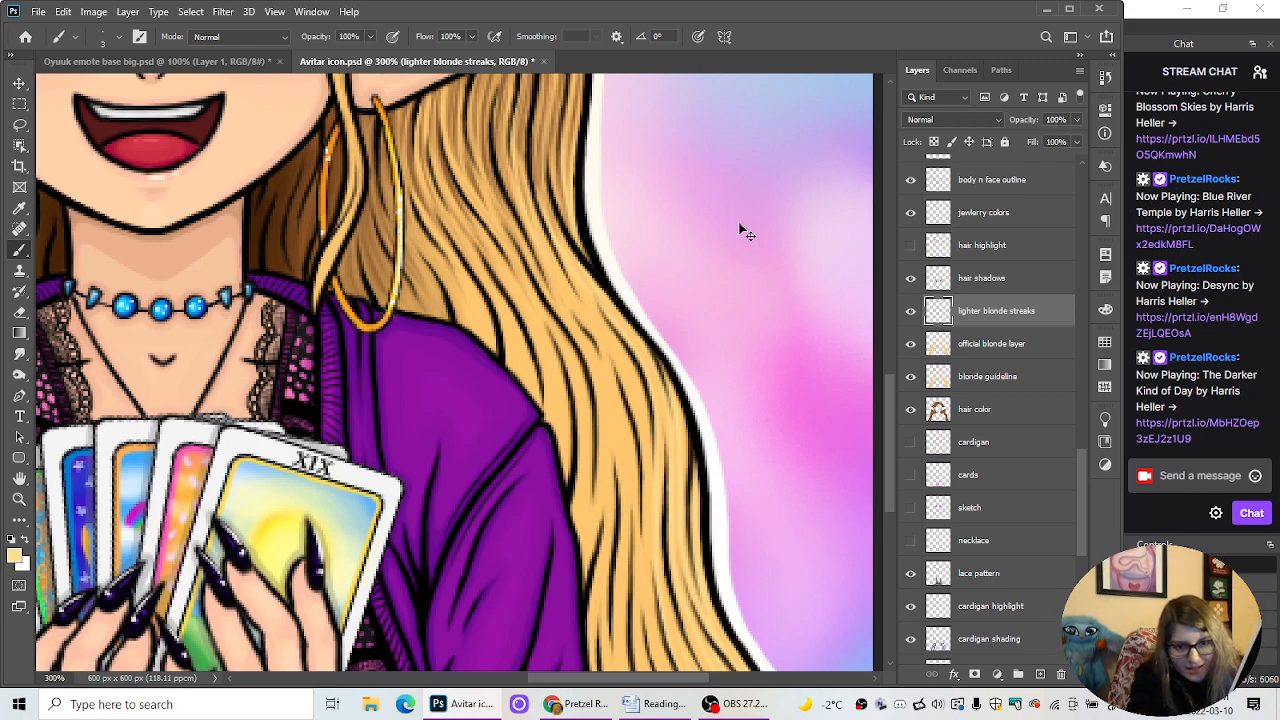
left_click_drag(507, 156, 541, 265)
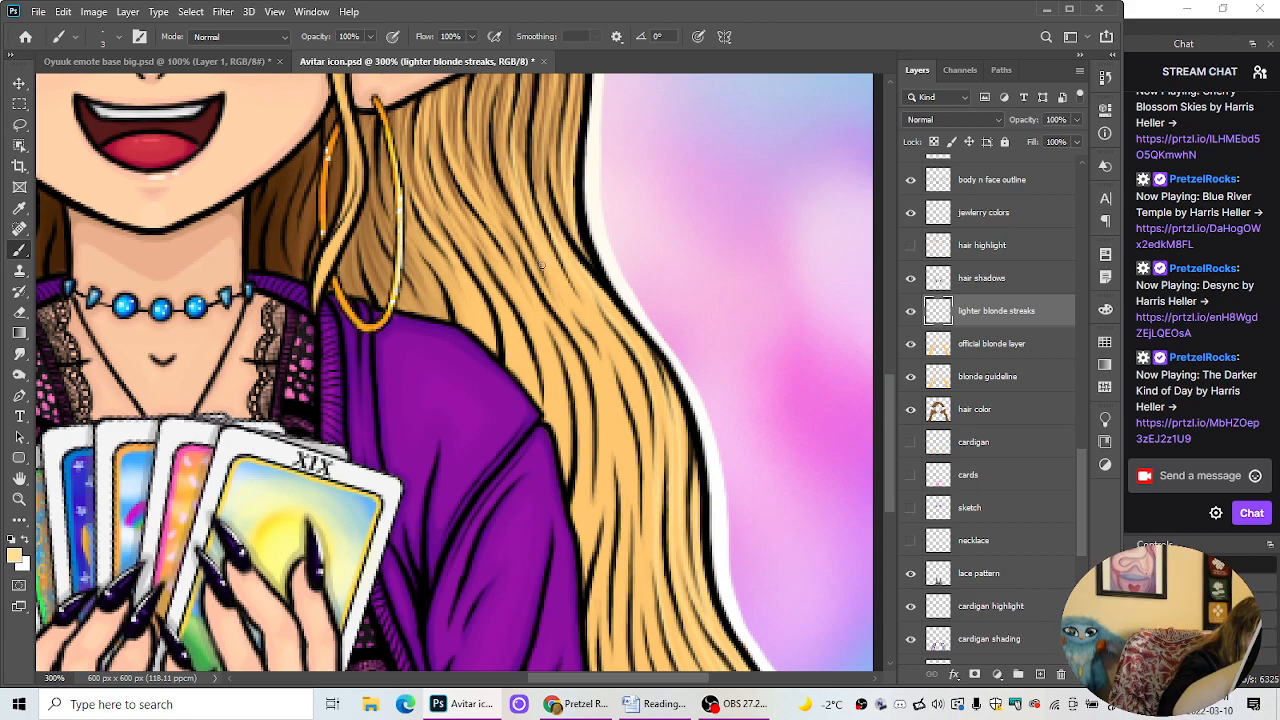
left_click_drag(902, 400, 894, 418)
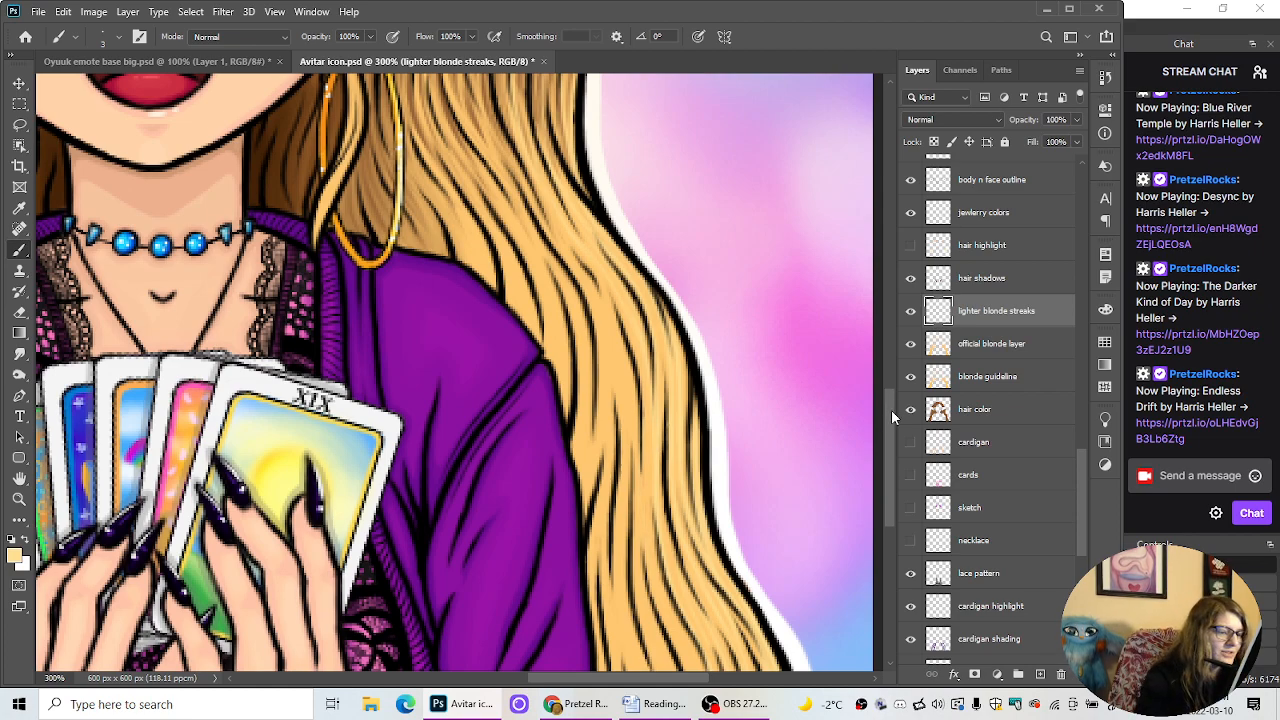
scroll(890, 427, "down", 3)
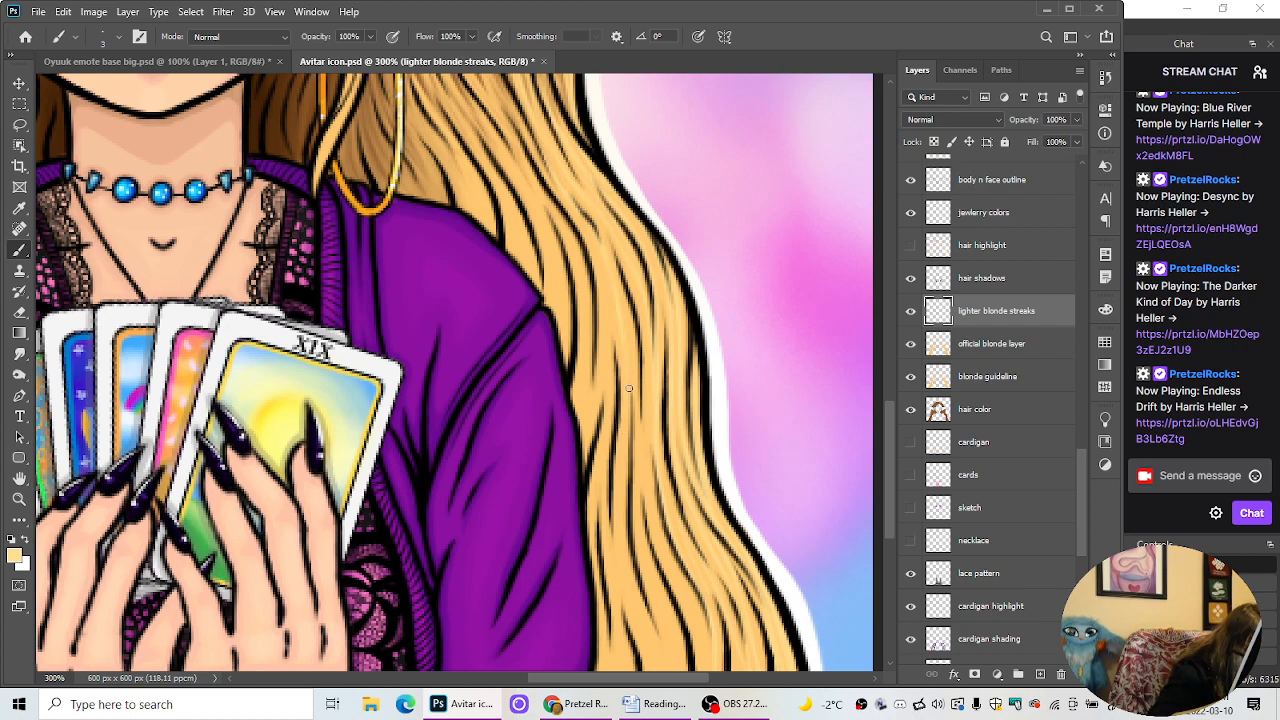
left_click_drag(891, 413, 894, 500)
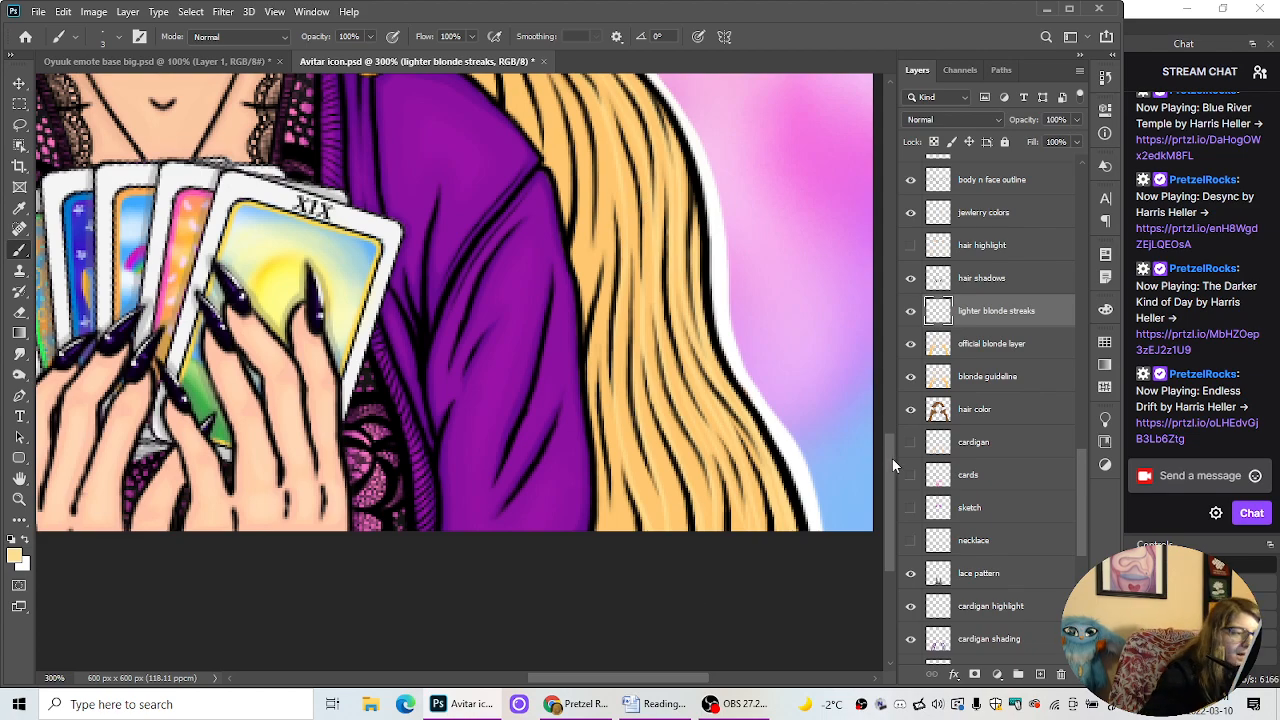
Step: Fill the remaining flat blonde sections next to the cardigan shoulder and sleeve with thin light streaks
scroll(892, 458, "up", 3)
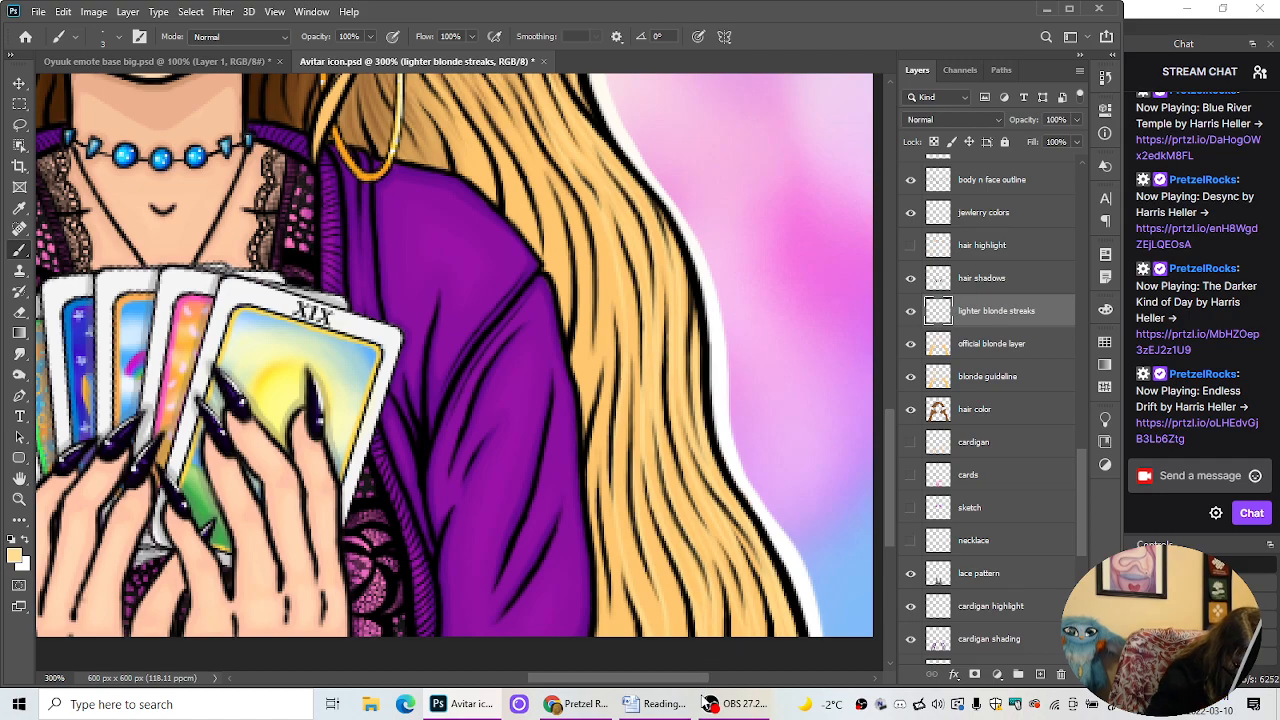
mouse_move(708, 703)
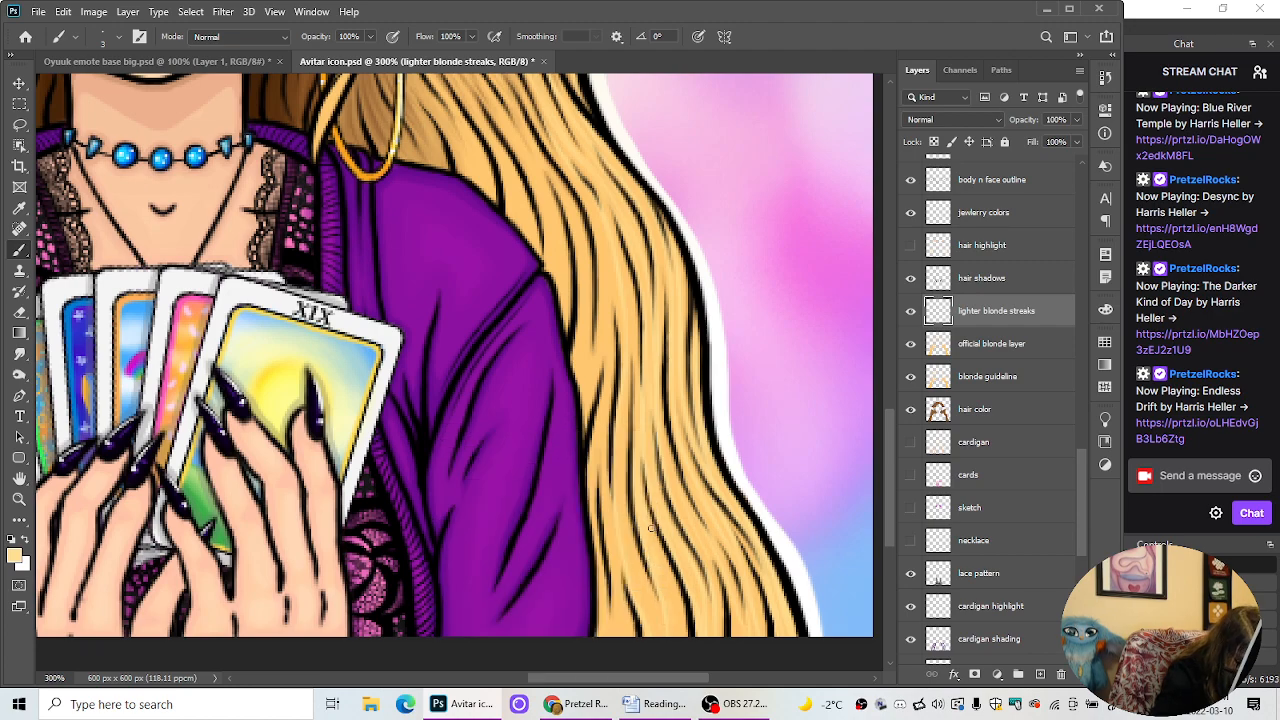
mouse_move(660, 697)
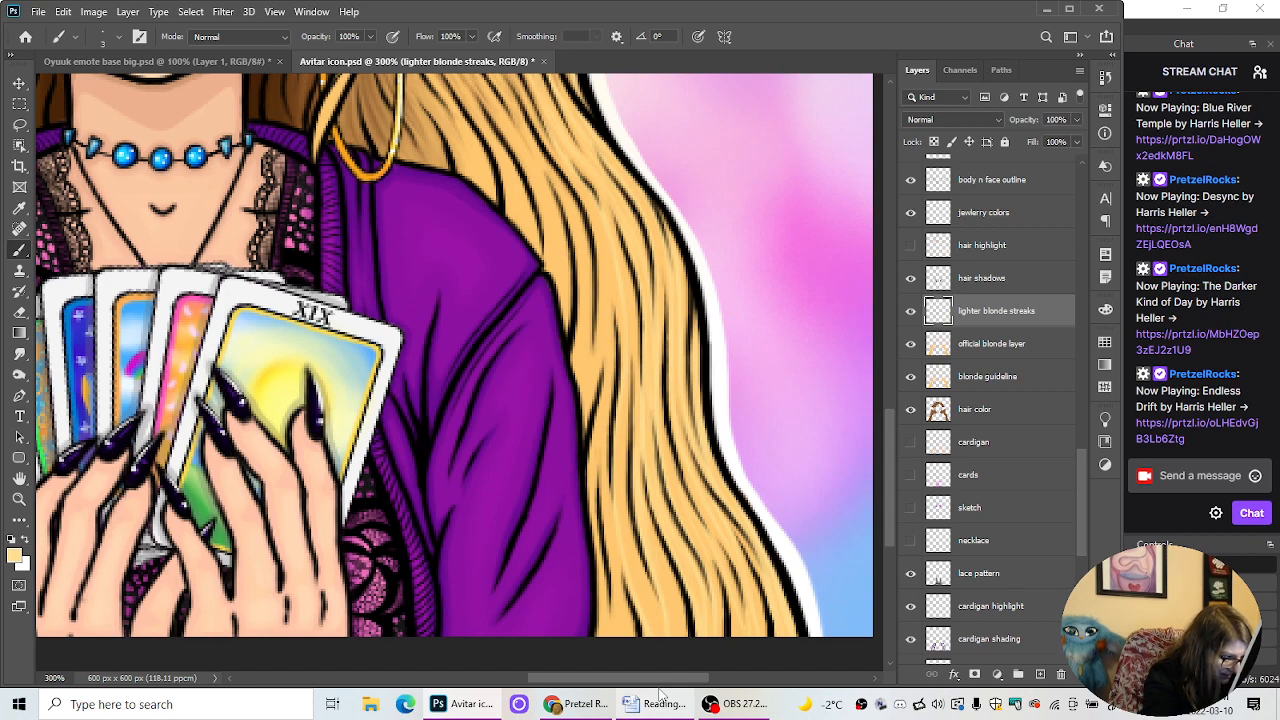
scroll(889, 476, "down", 3)
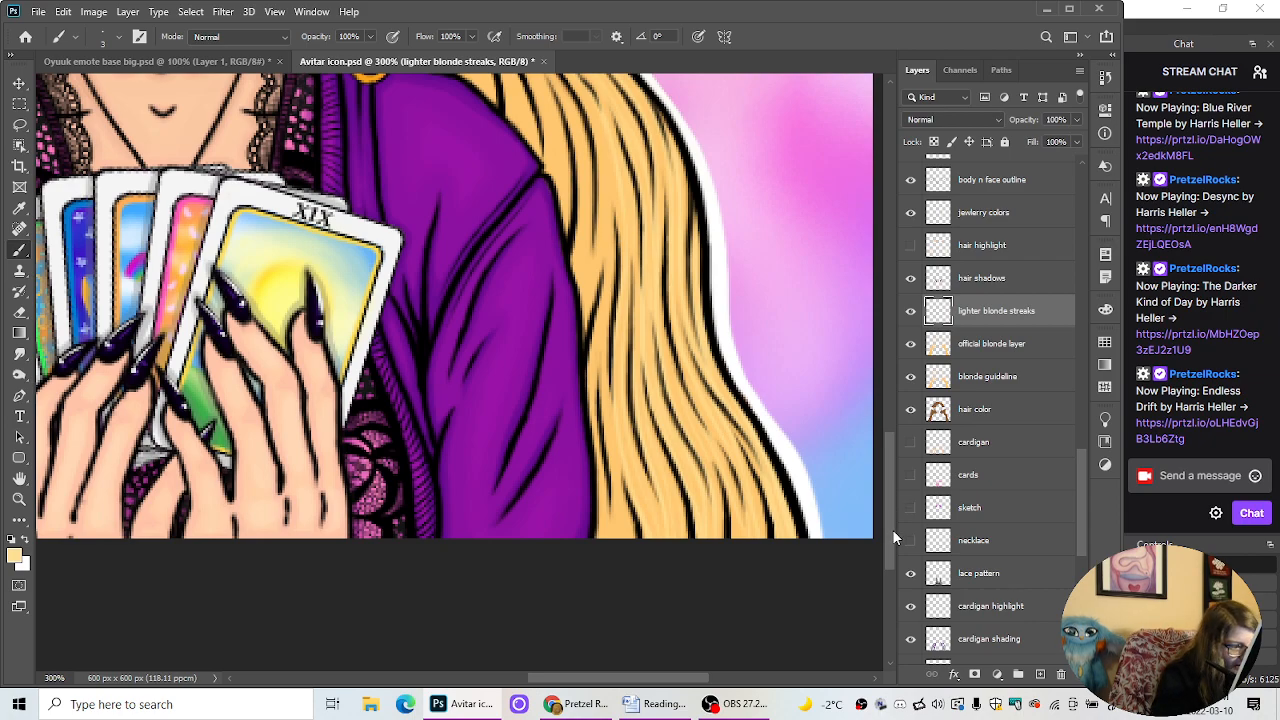
left_click_drag(892, 529, 886, 472)
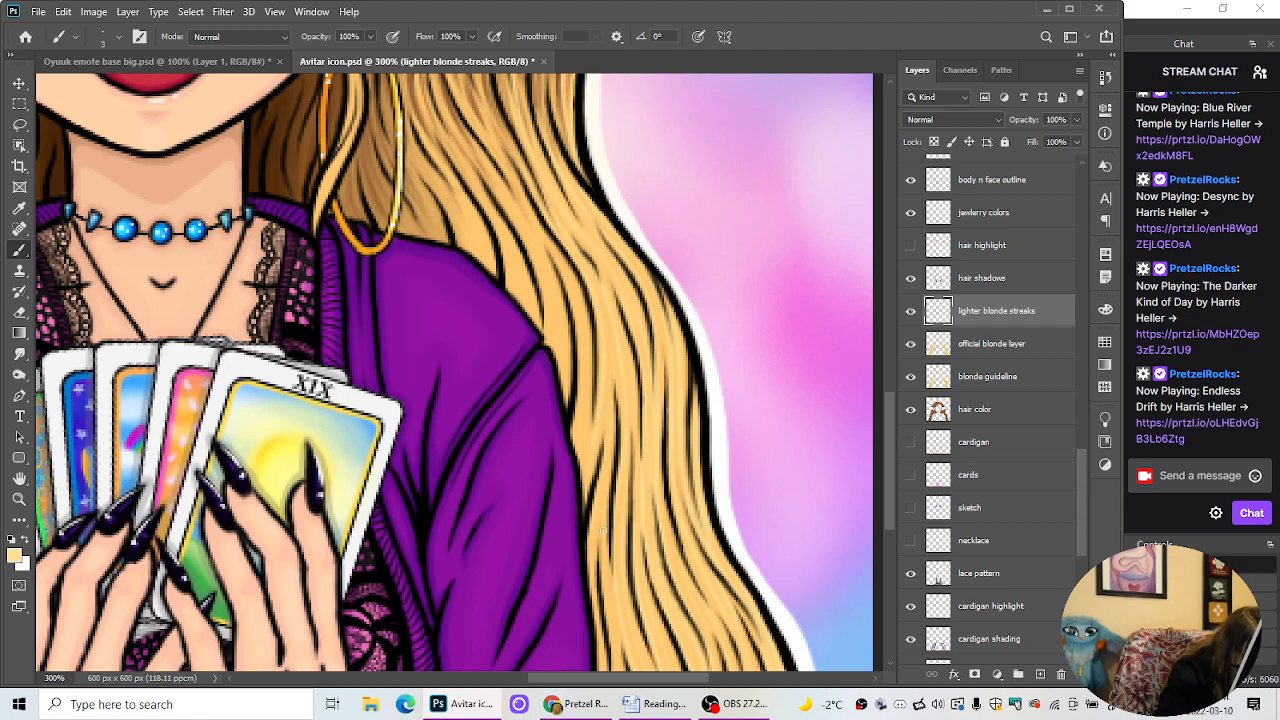
scroll(853, 402, "down", 3)
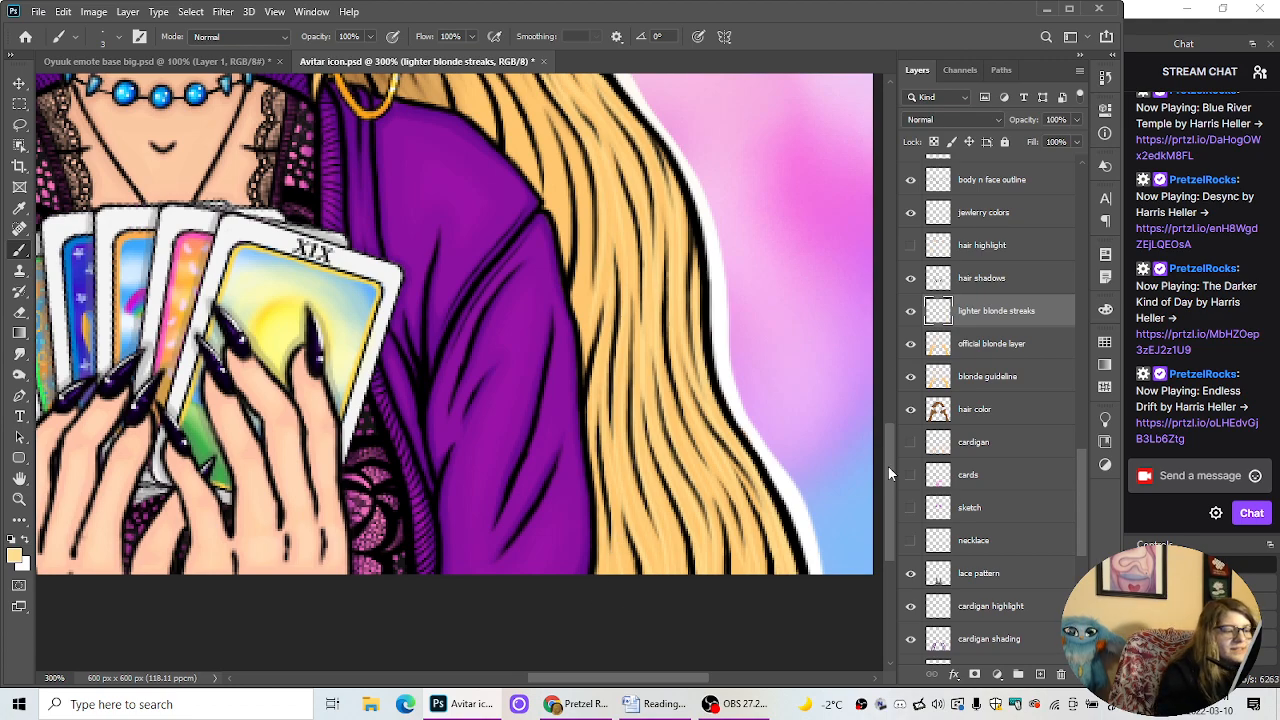
left_click_drag(888, 466, 893, 436)
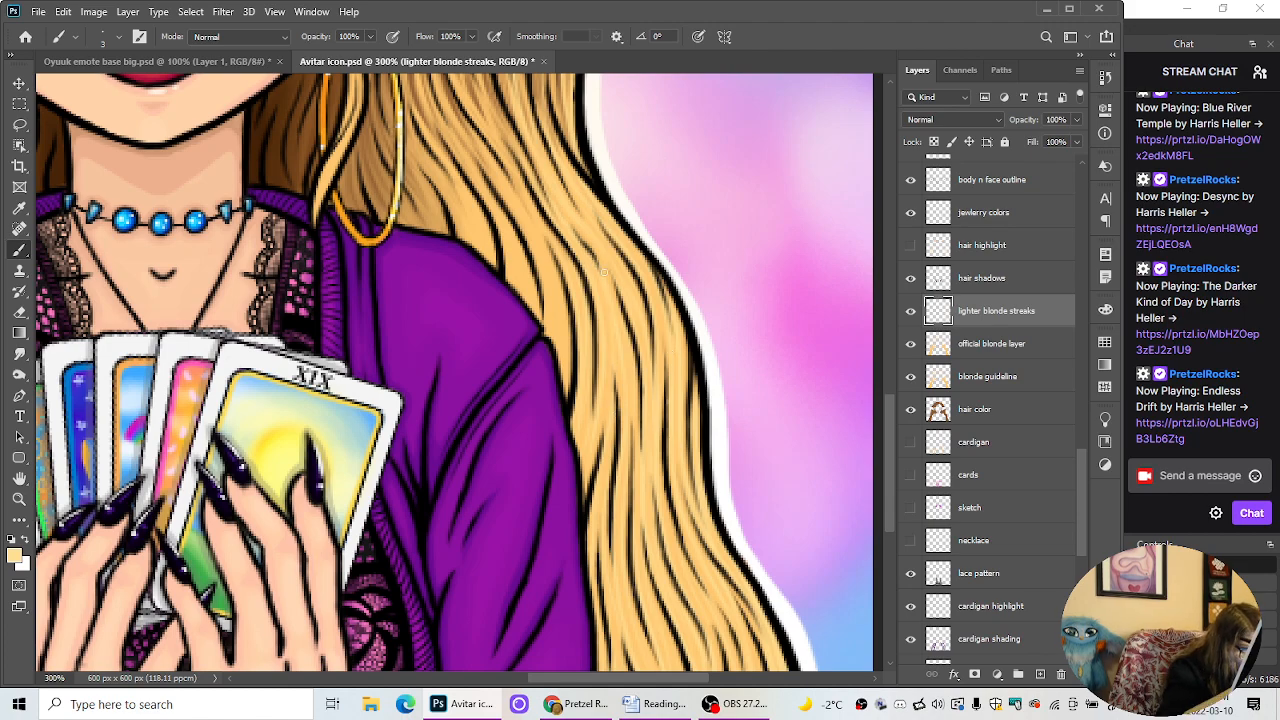
left_click_drag(888, 424, 885, 403)
key("ctrl+minus")
key("ctrl+minus")
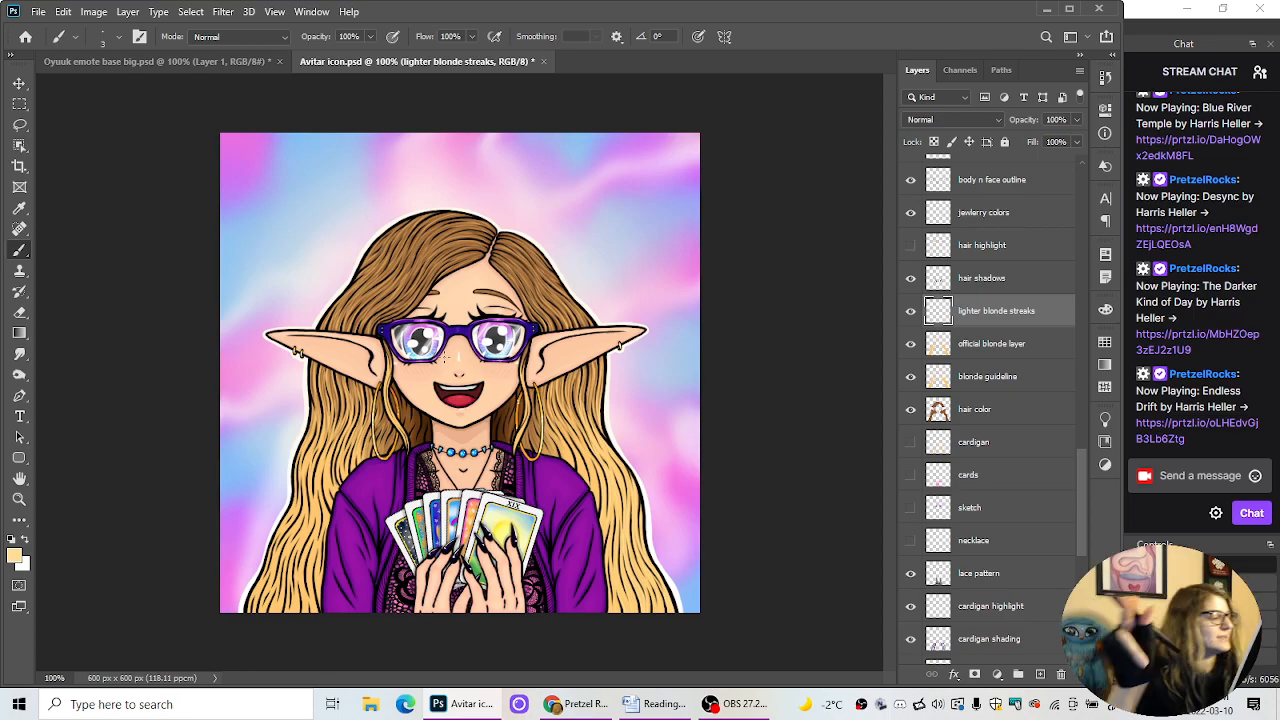
key("ctrl+plus")
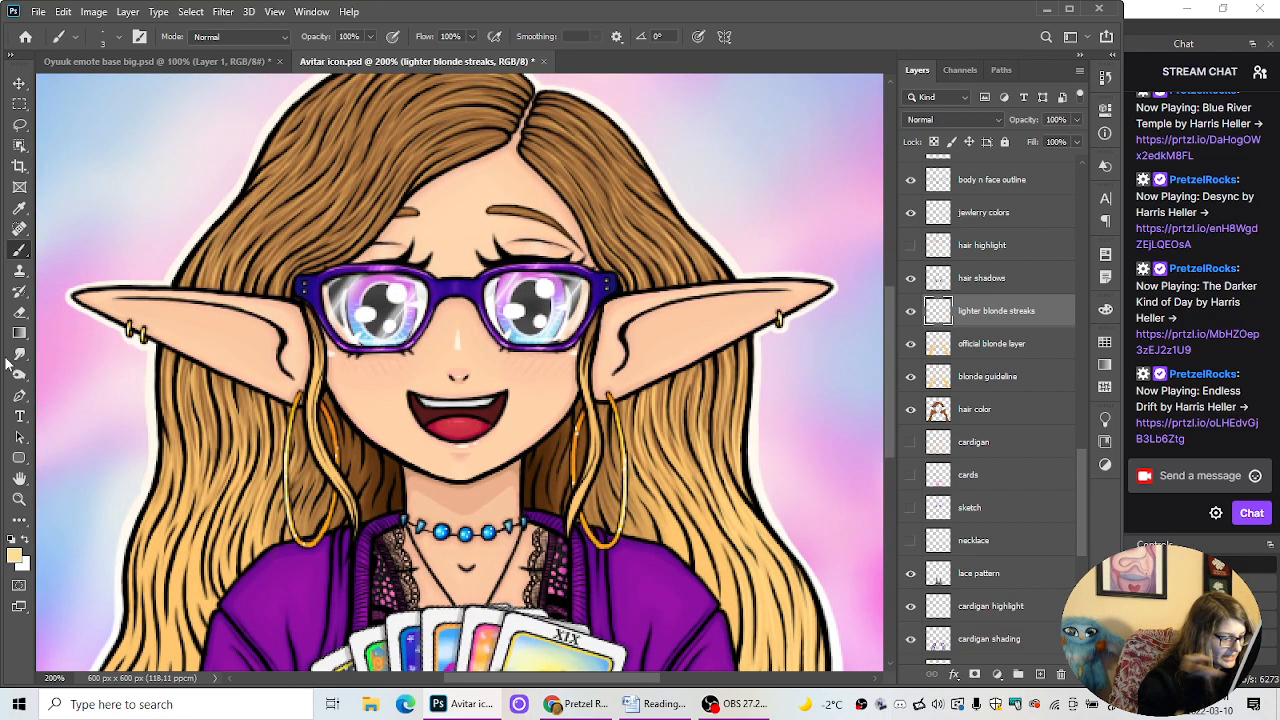
left_click_drag(622, 684, 653, 680)
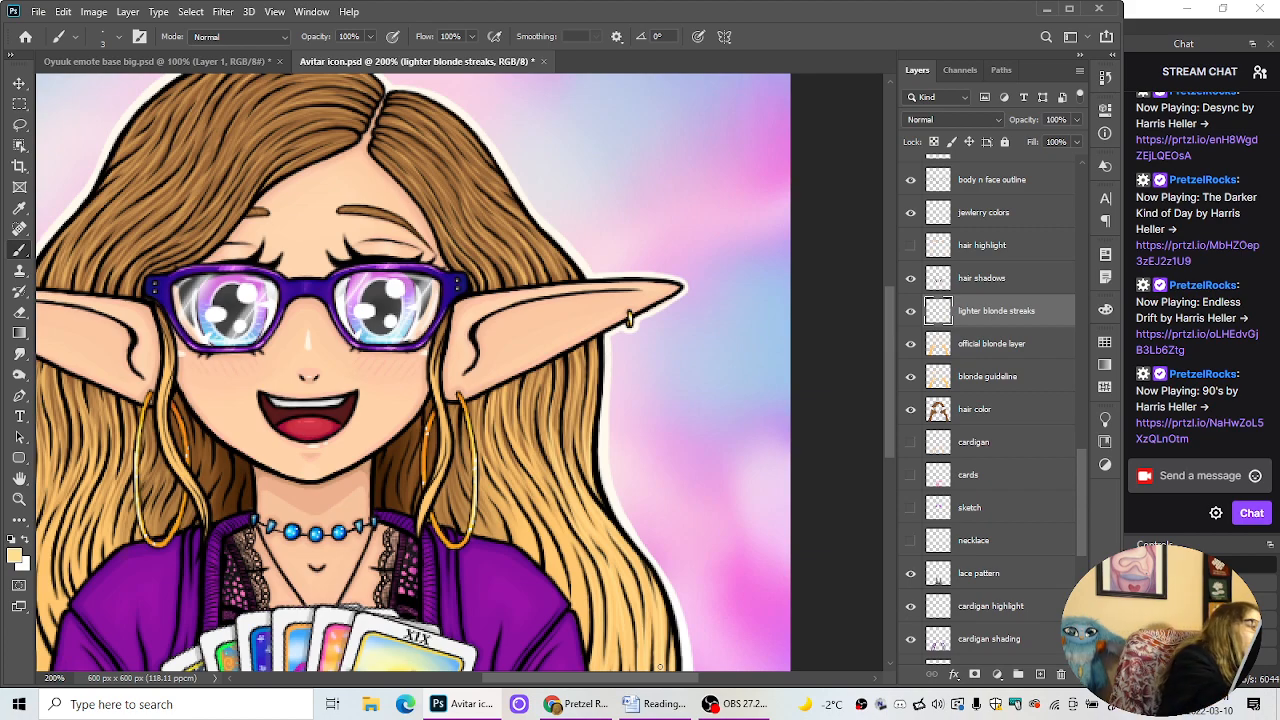
Step: Switch to the Eraser on the hair shadows layer and set its size to 9 px
key("e")
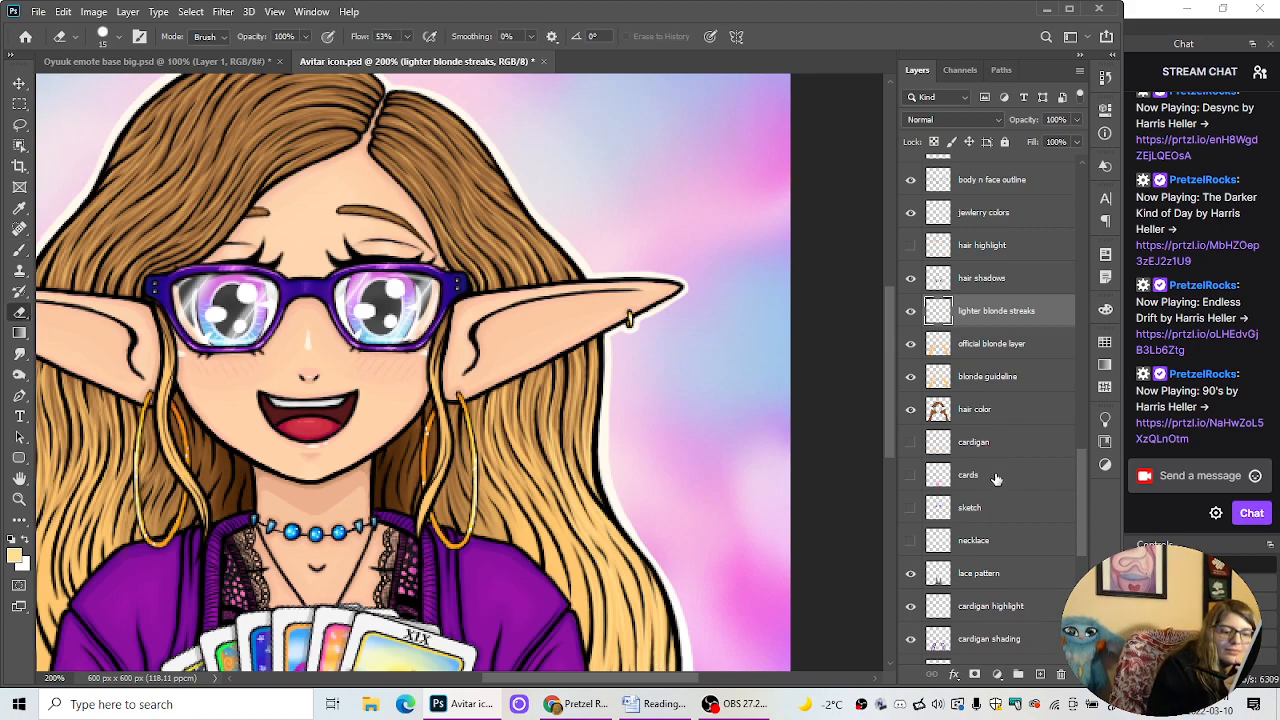
left_click(1010, 294)
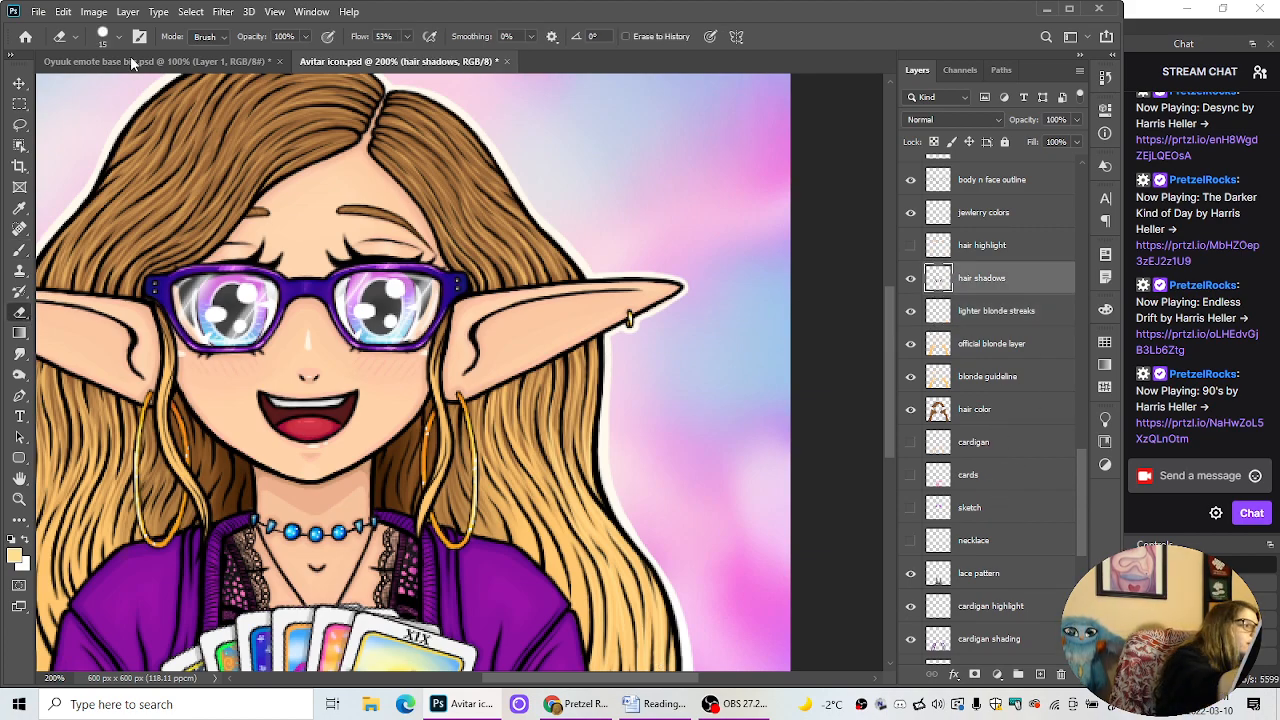
left_click(118, 37)
left_click(99, 87)
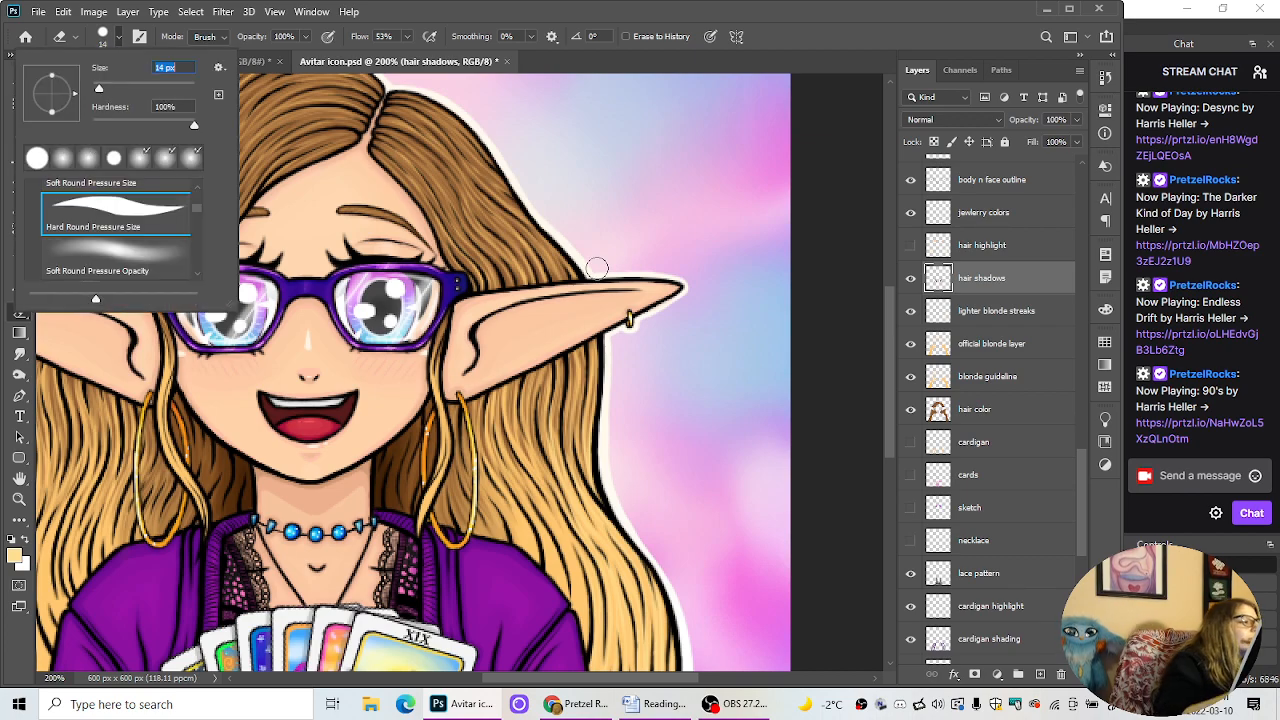
key("Return")
key("ctrl+plus")
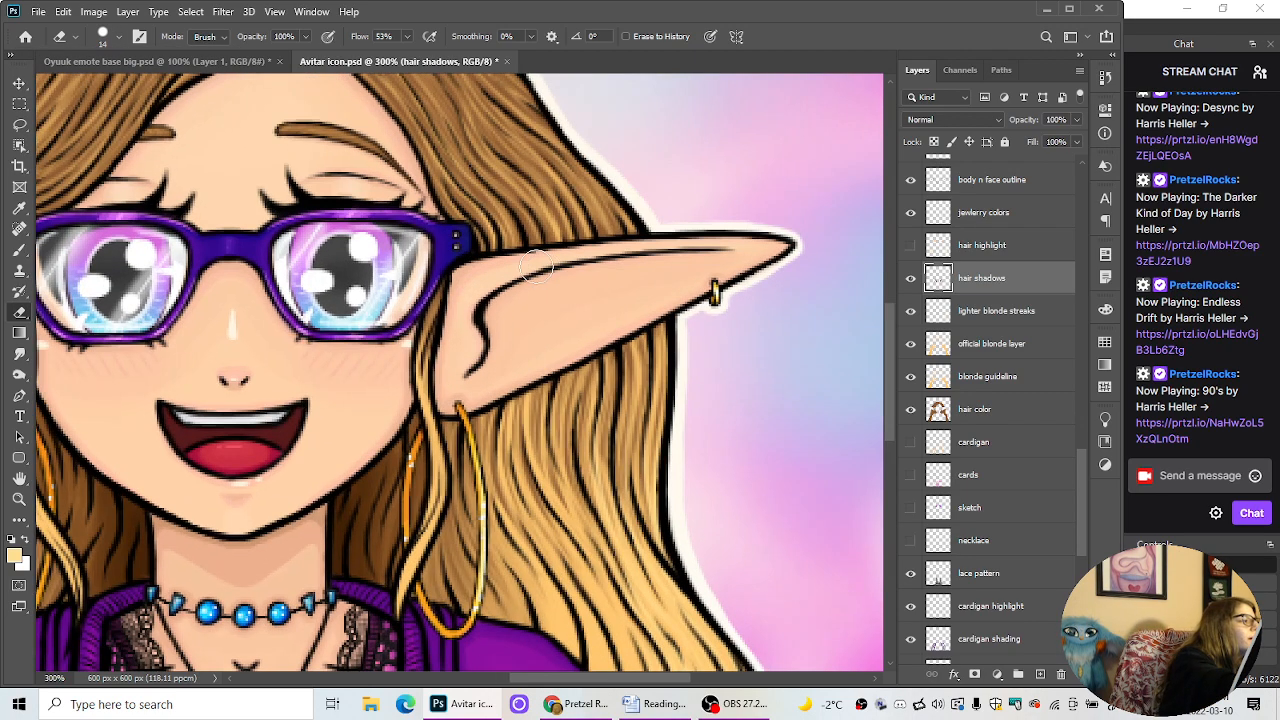
left_click(118, 37)
left_click_drag(100, 88, 96, 88)
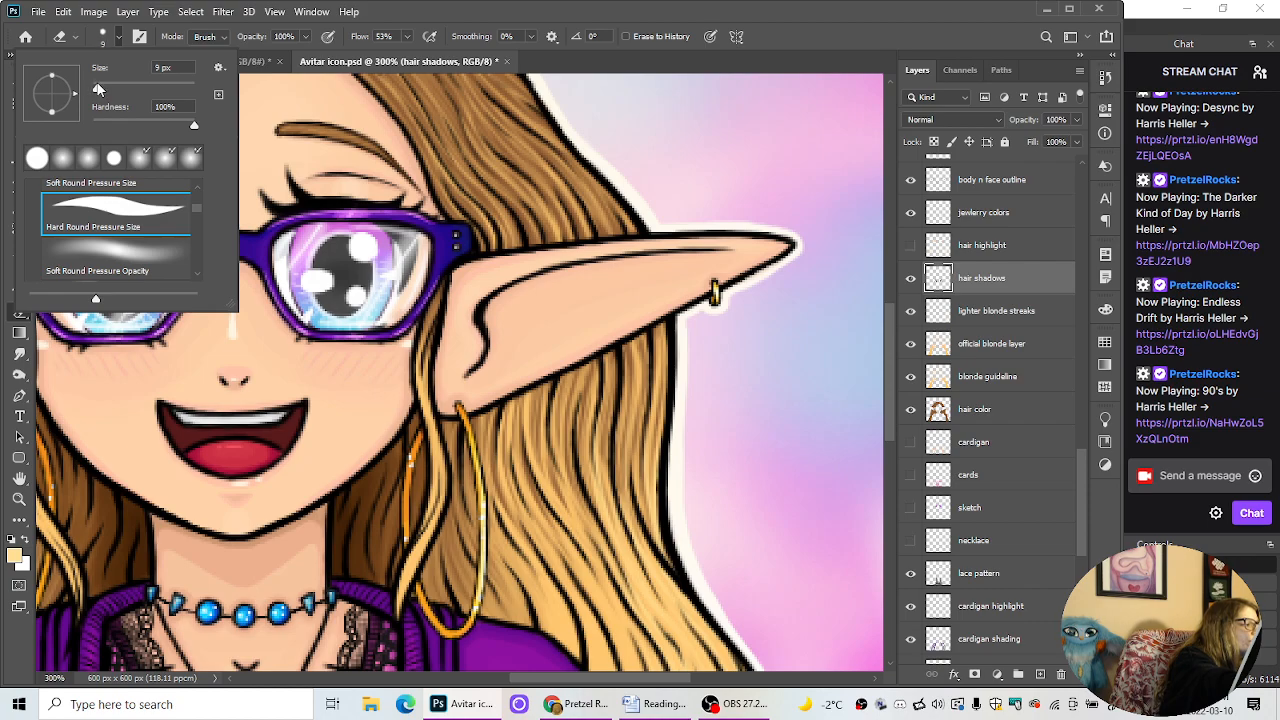
key("Return")
key("ctrl+plus")
scroll(263, 329, "down", 5)
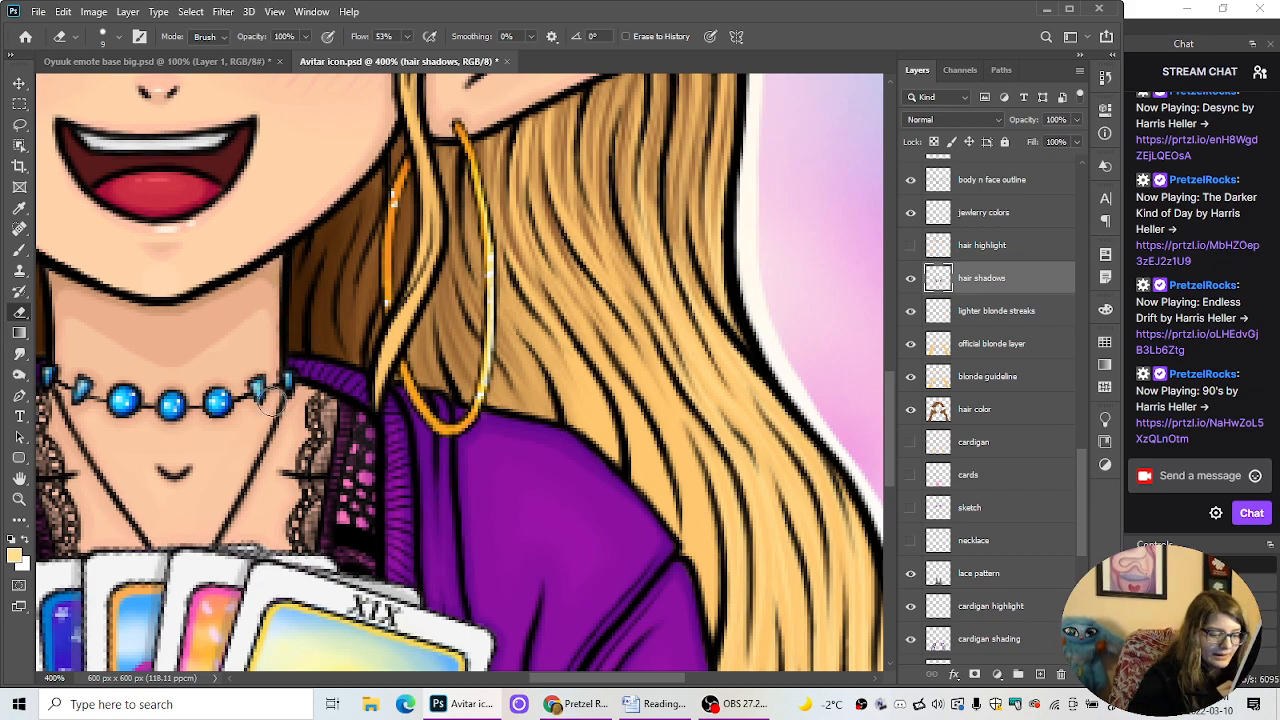
Step: Paint thin light blonde streaks down the hair behind the hoop earring on the lighter blonde streaks layer, using the 3 px brush
left_click(1010, 578)
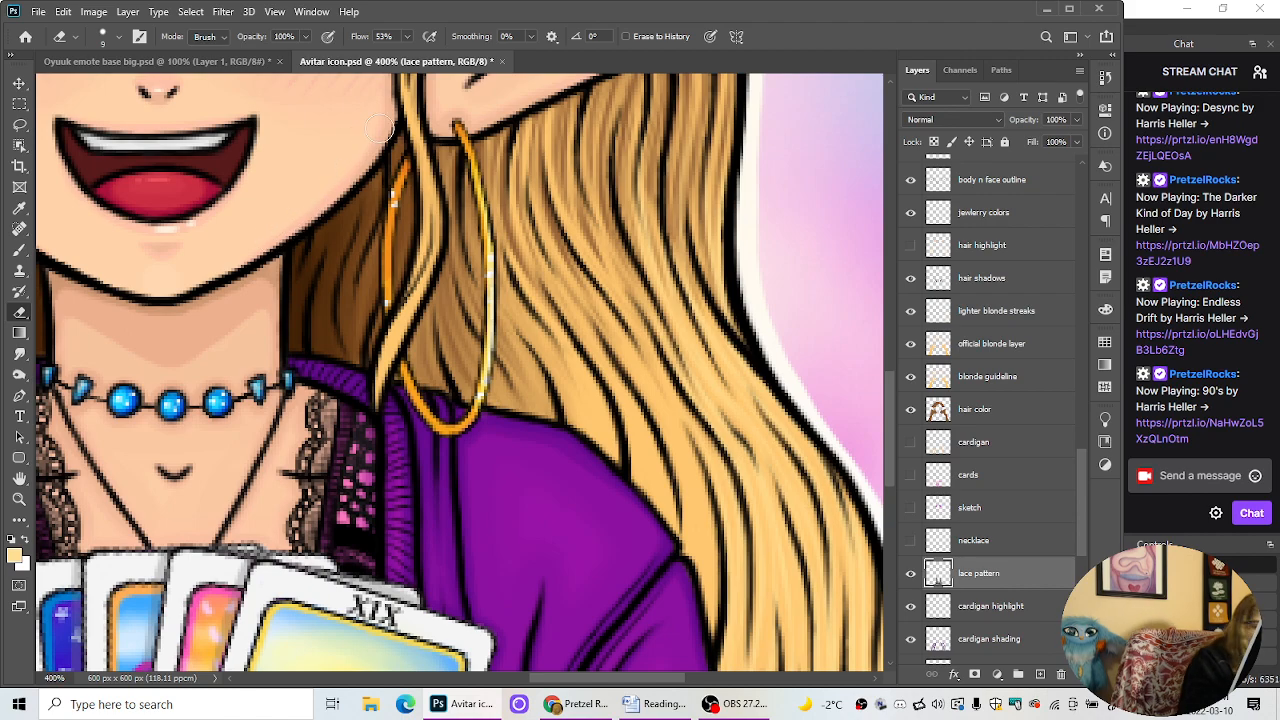
left_click(1006, 315)
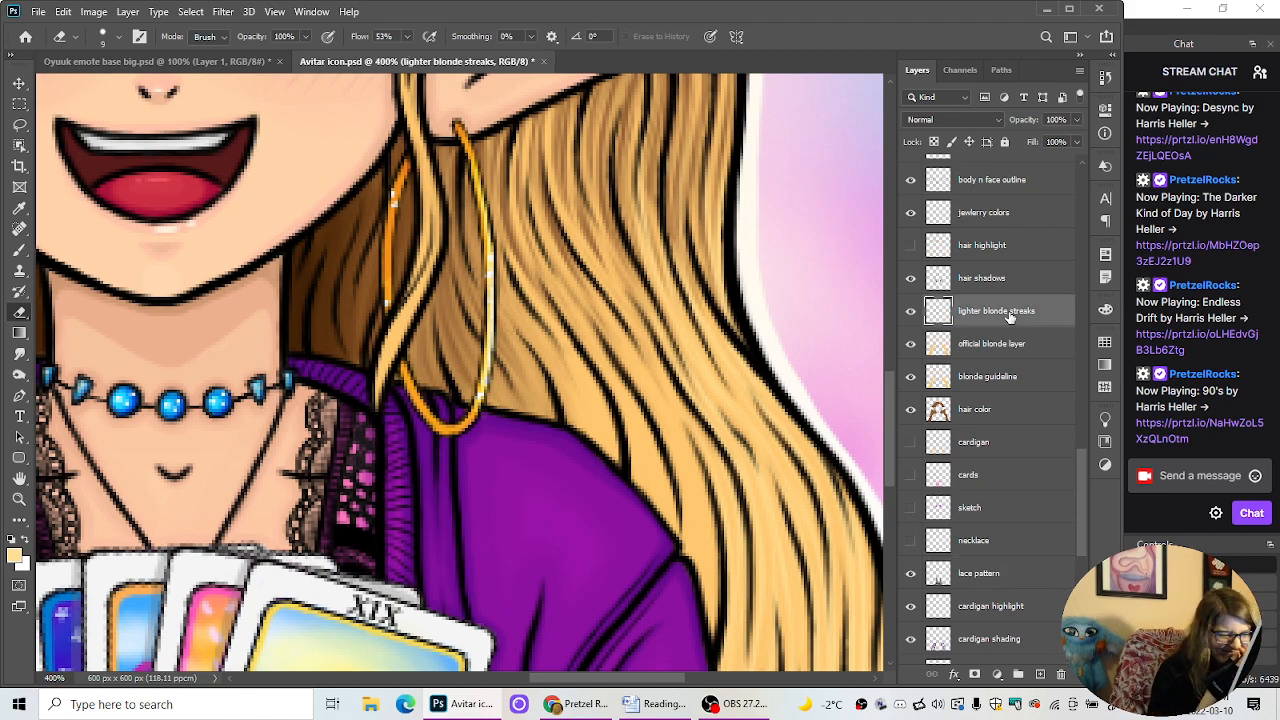
key("b")
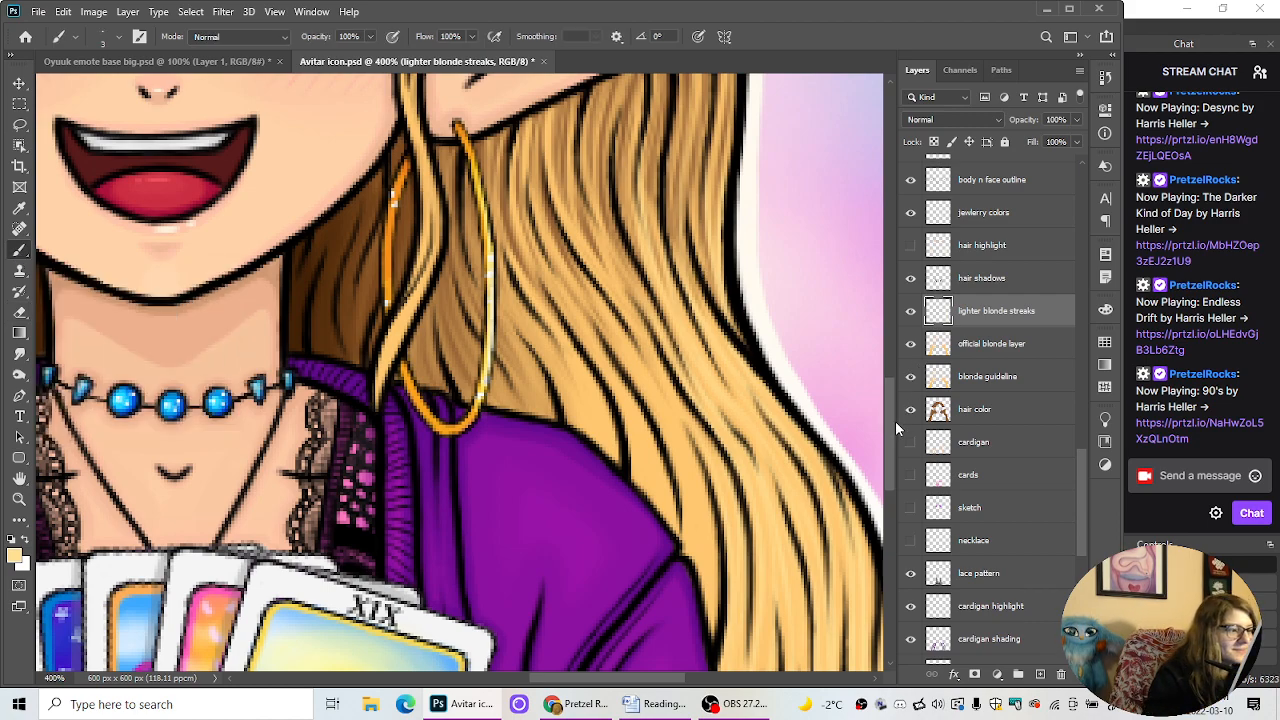
scroll(893, 415, "down", 1)
scroll(893, 415, "up", 1)
left_click_drag(893, 415, 893, 413)
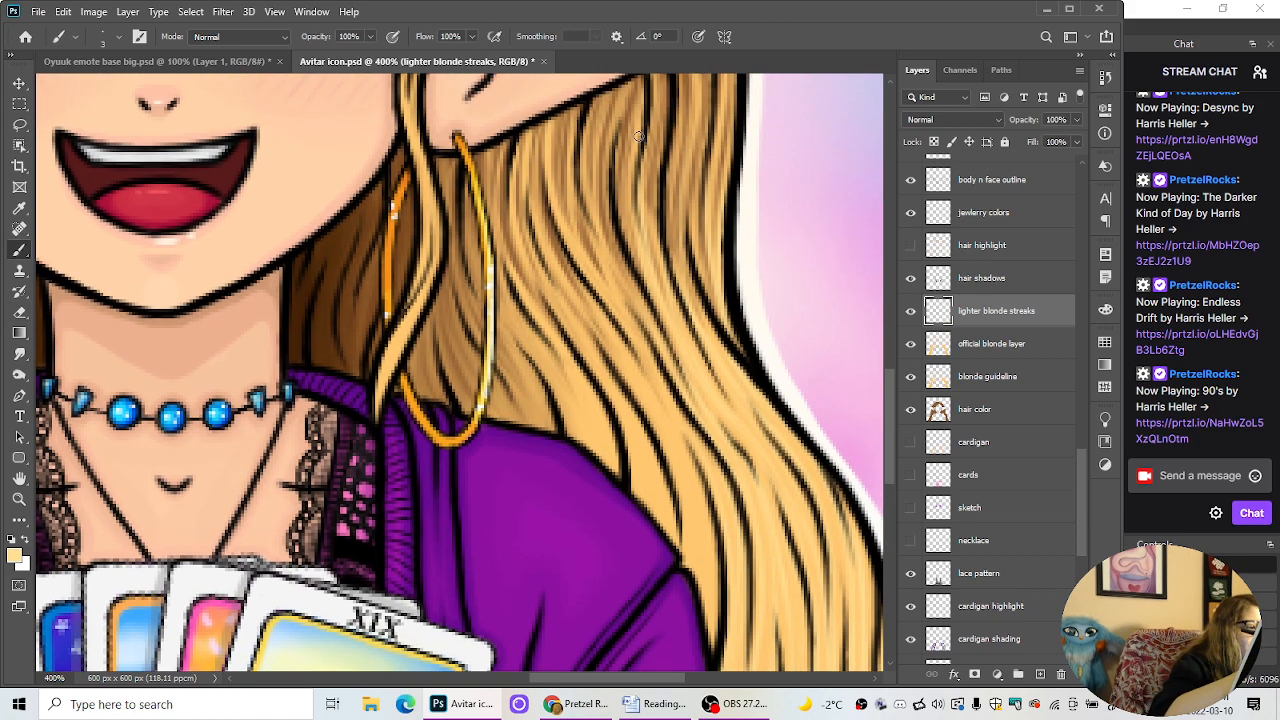
left_click_drag(630, 141, 638, 245)
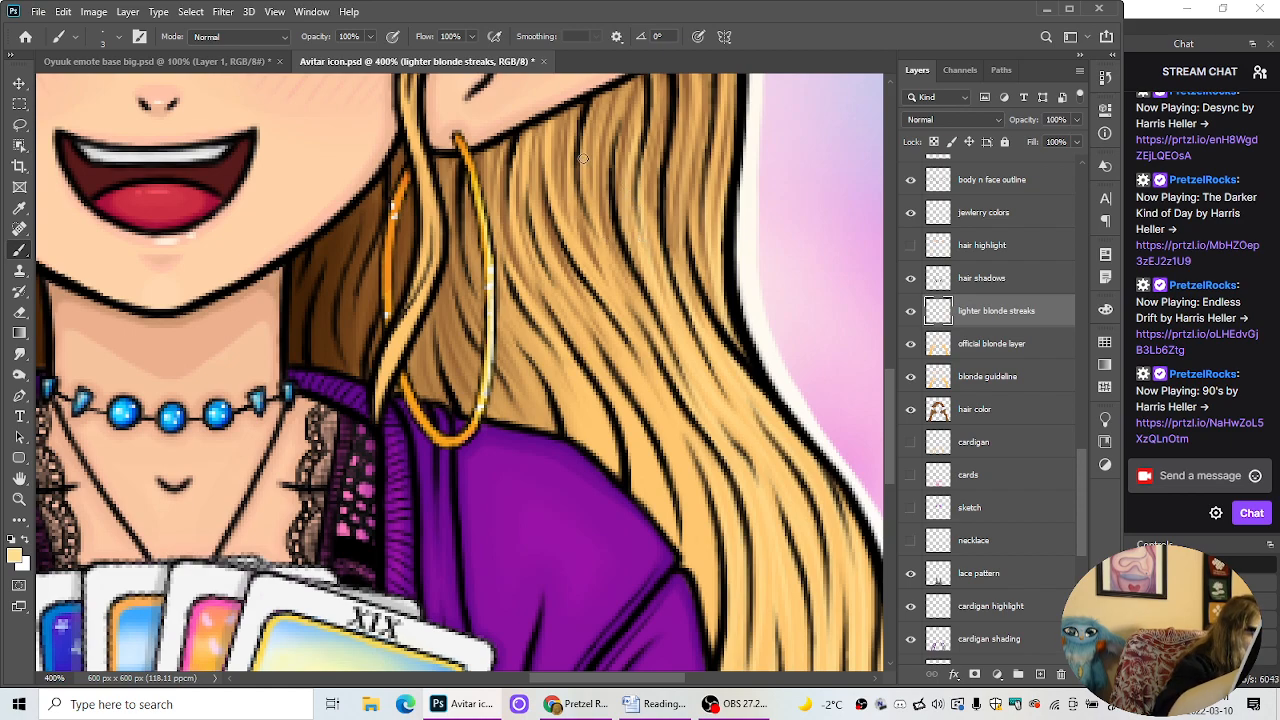
left_click_drag(584, 161, 658, 342)
left_click_drag(630, 300, 691, 390)
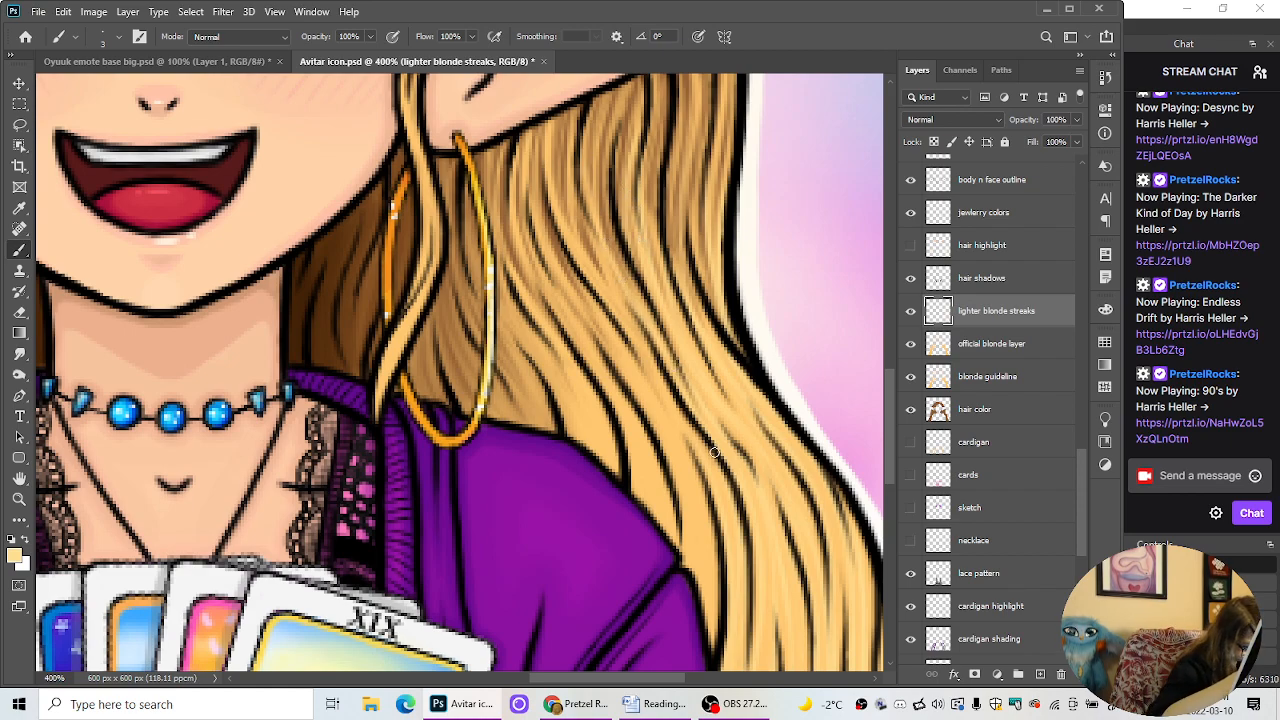
left_click_drag(594, 234, 658, 350)
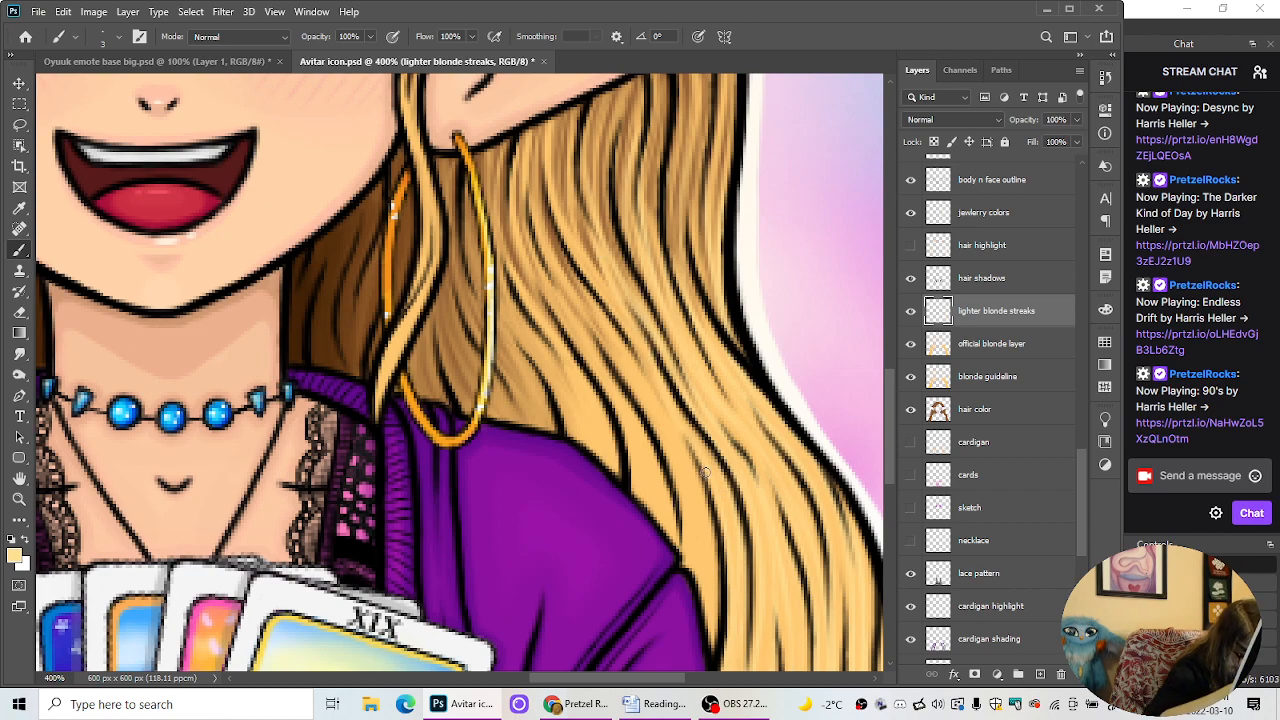
Step: Add more light blonde streaks from beside the hoop earring down to the hair next to the cardigan shoulder
left_click_drag(884, 467, 899, 494)
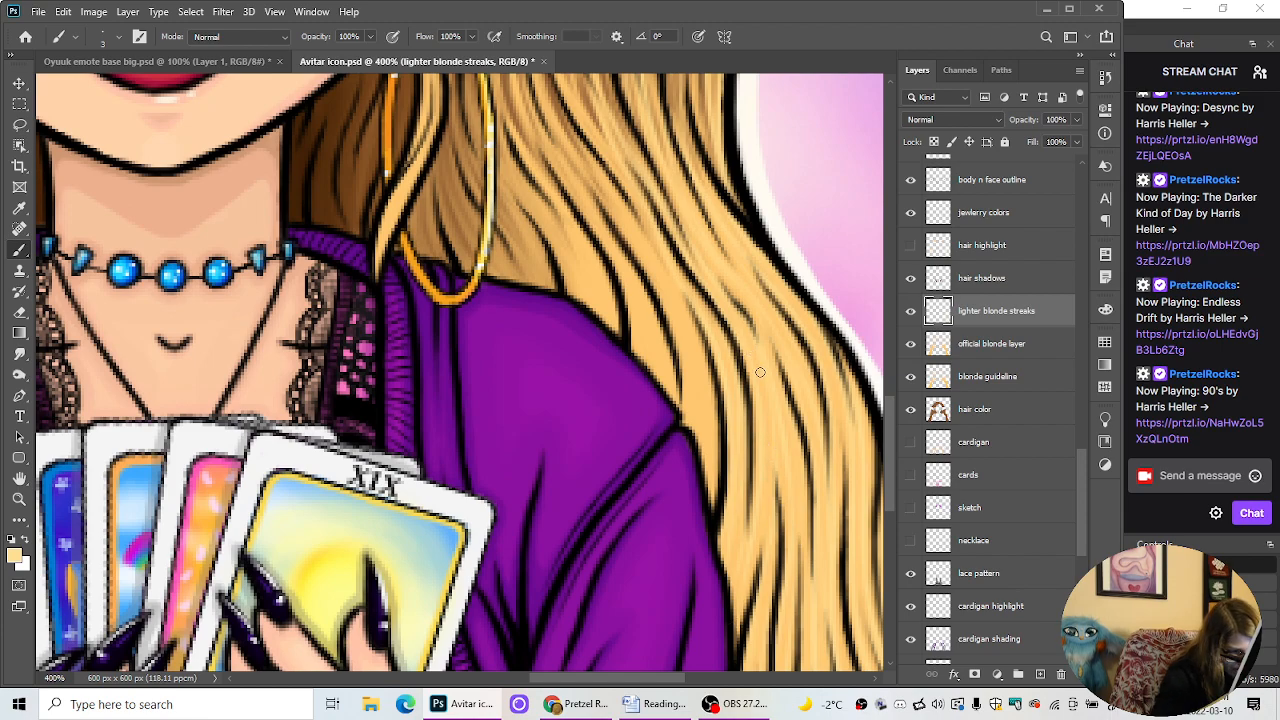
left_click_drag(892, 467, 891, 449)
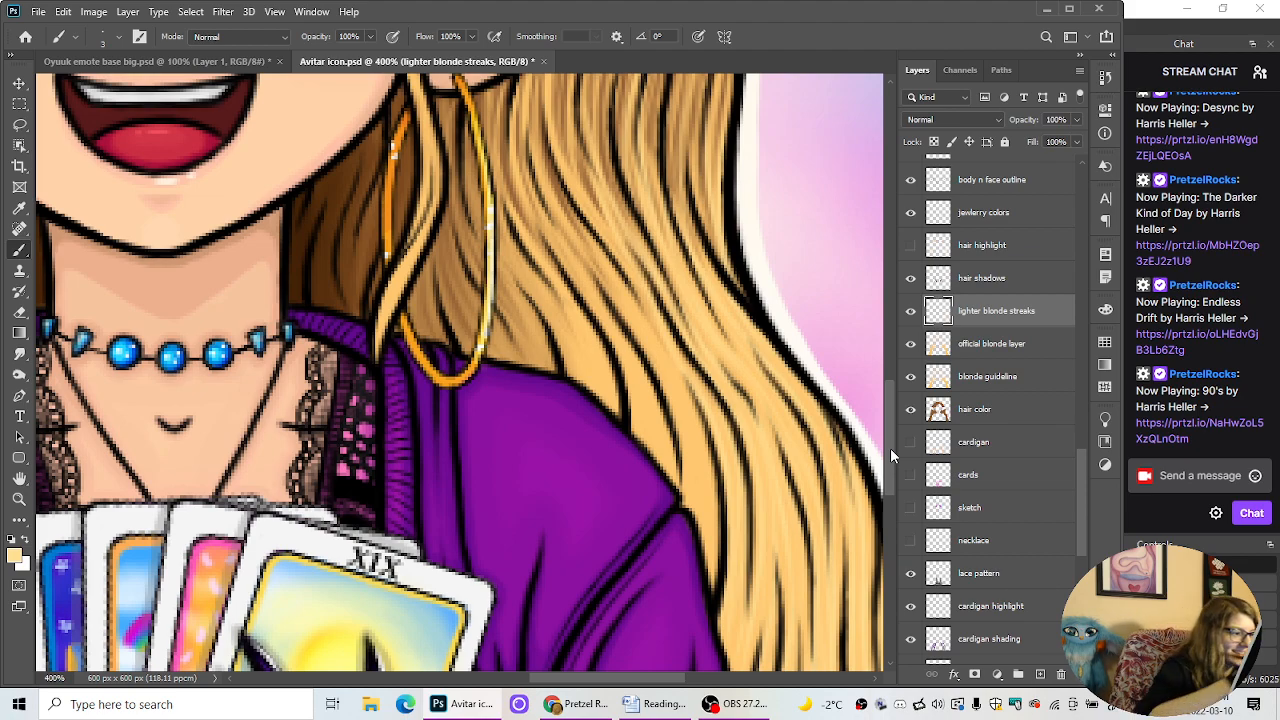
mouse_move(551, 125)
left_mouse_down()
mouse_move(609, 235)
mouse_move(673, 453)
left_mouse_up()
mouse_move(629, 296)
left_mouse_down()
mouse_move(684, 426)
mouse_move(674, 366)
left_mouse_up()
left_click_drag(620, 268, 693, 440)
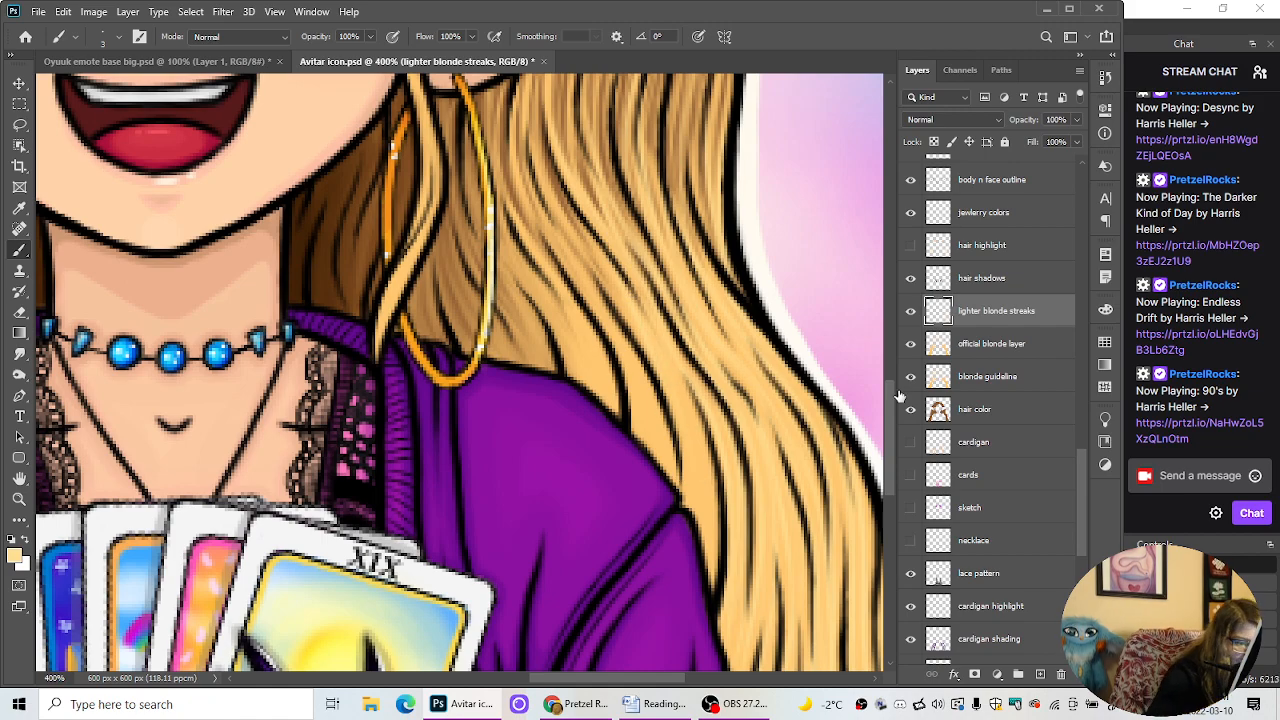
left_click_drag(899, 398, 897, 421)
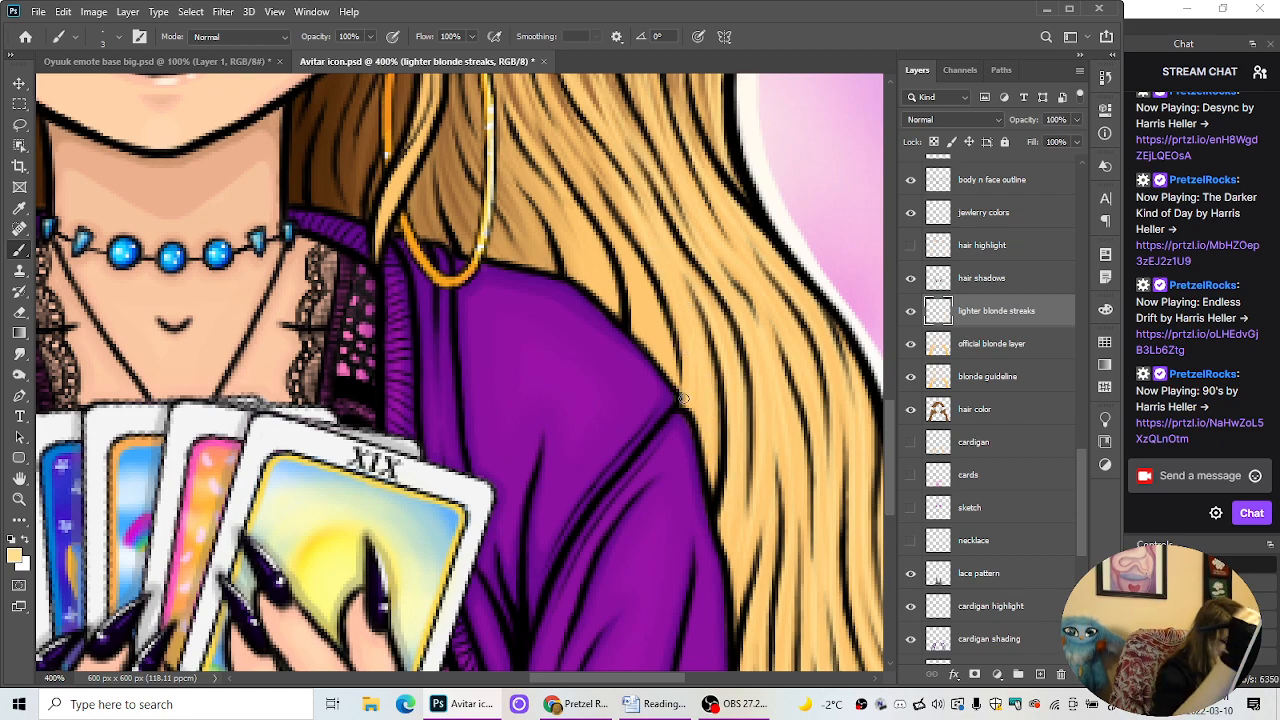
left_click(26, 313)
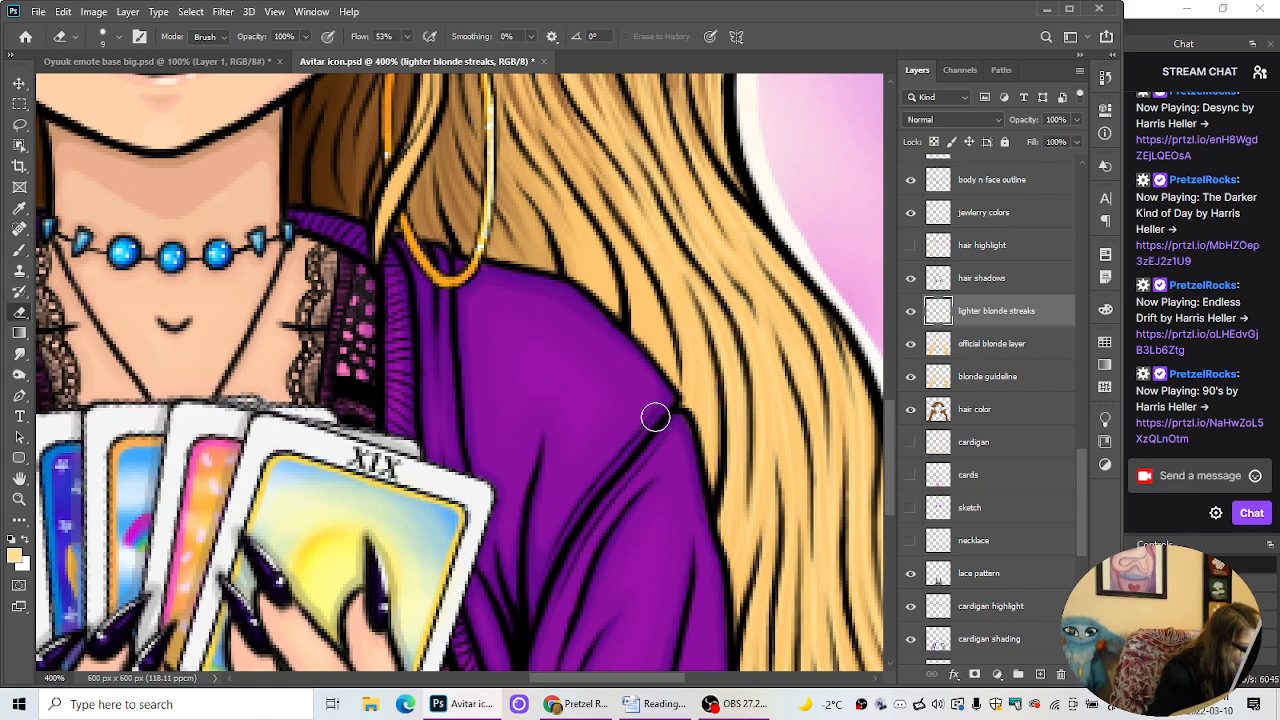
left_click(24, 250)
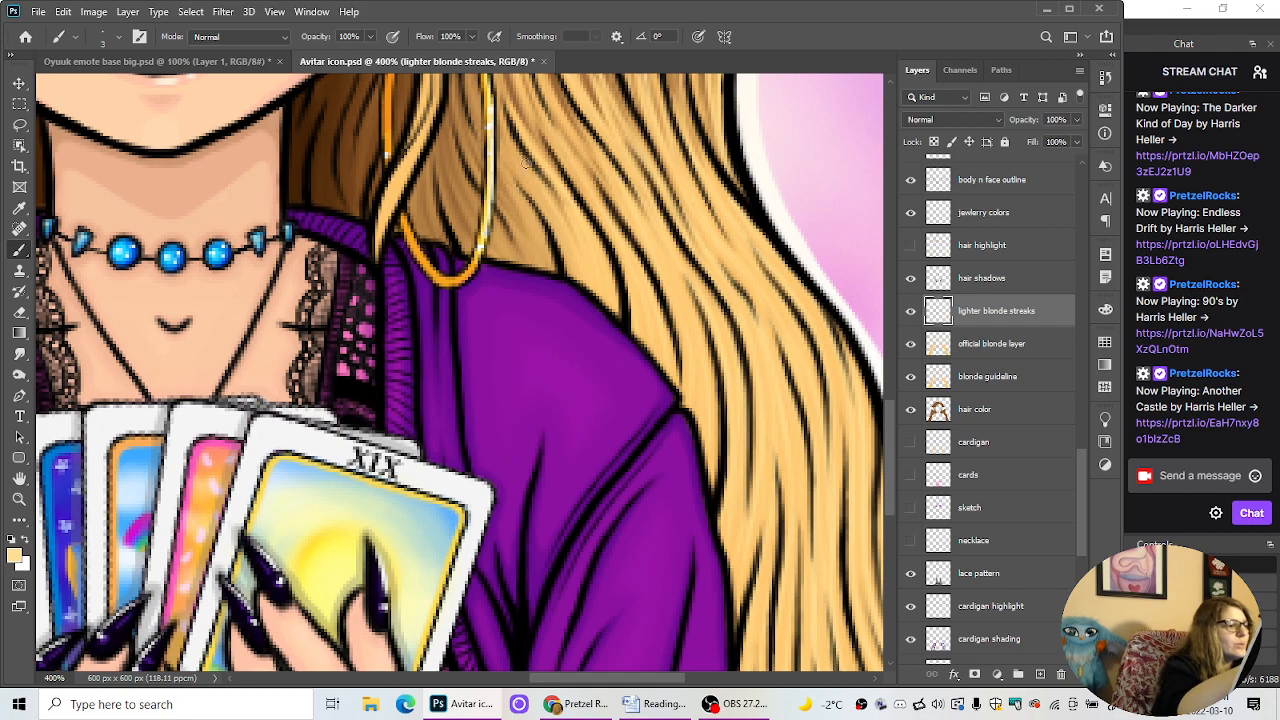
Step: Compare the whole illustration with the hair shadows layer hidden and shown, and make the hair highlight layer visible and active
key("ctrl+minus")
key("ctrl+minus")
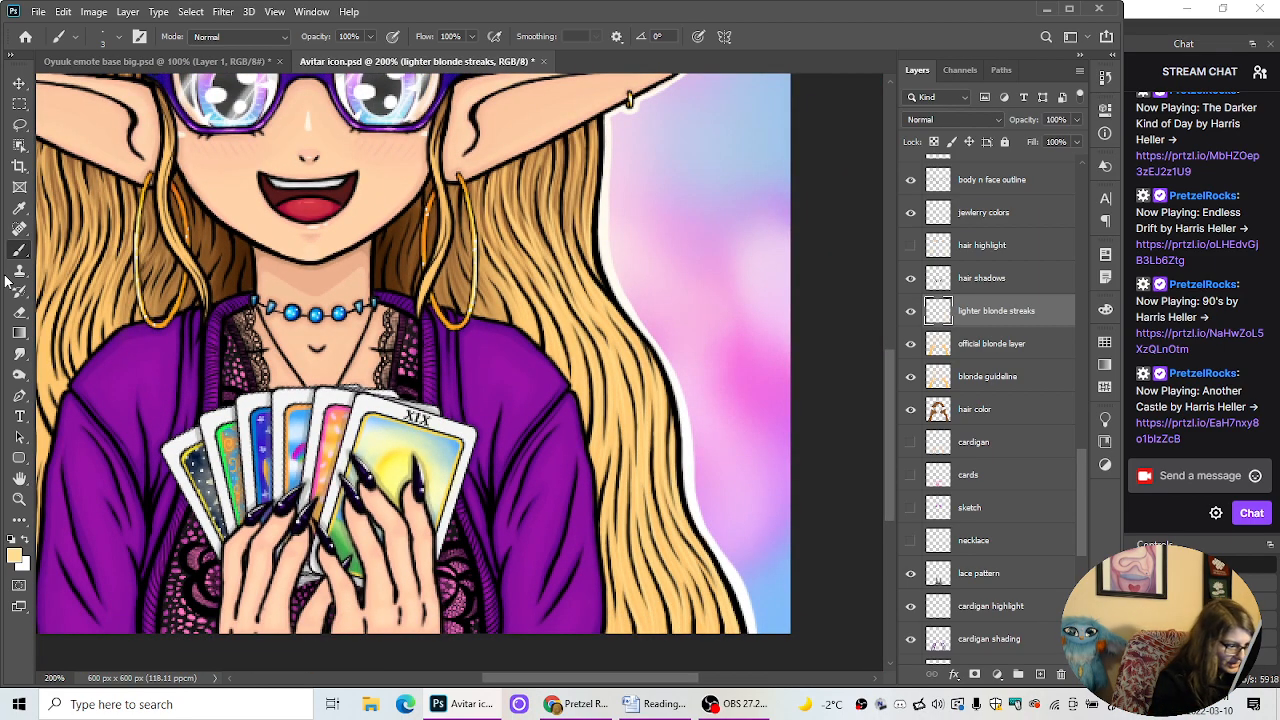
key("ctrl+minus")
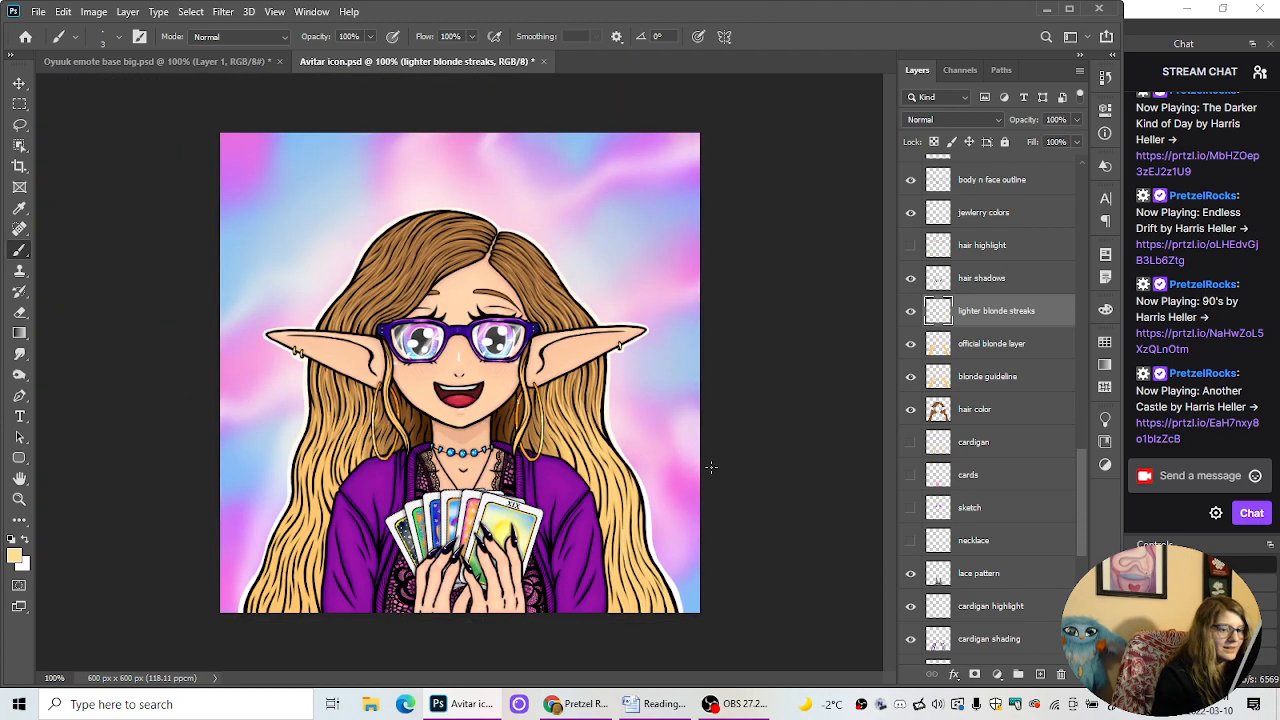
left_click(911, 279)
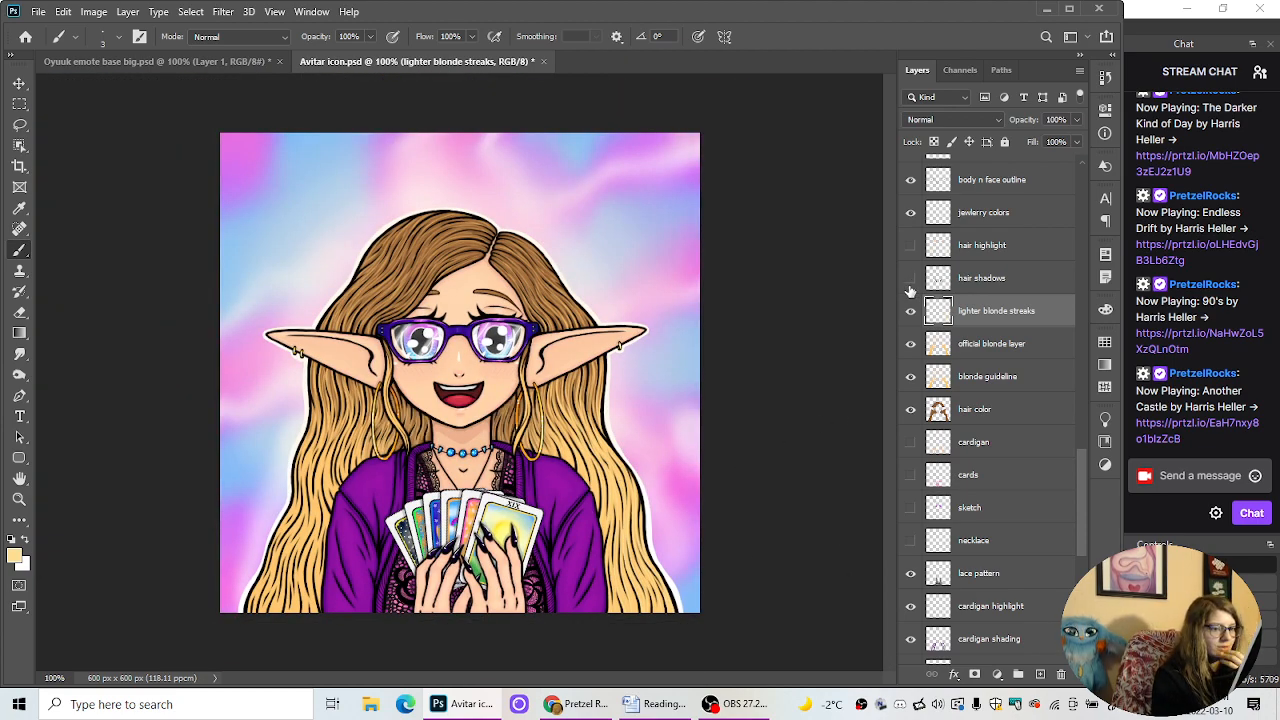
left_click(911, 278)
left_click(911, 246)
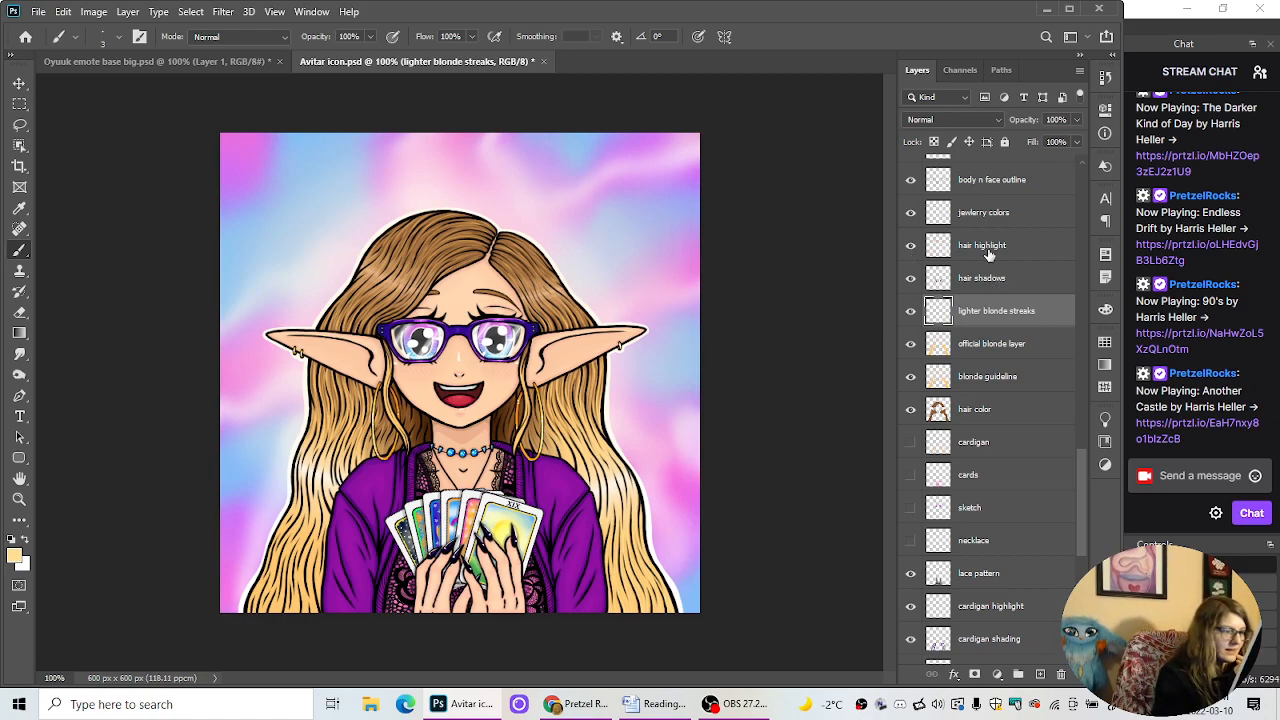
left_click(988, 255)
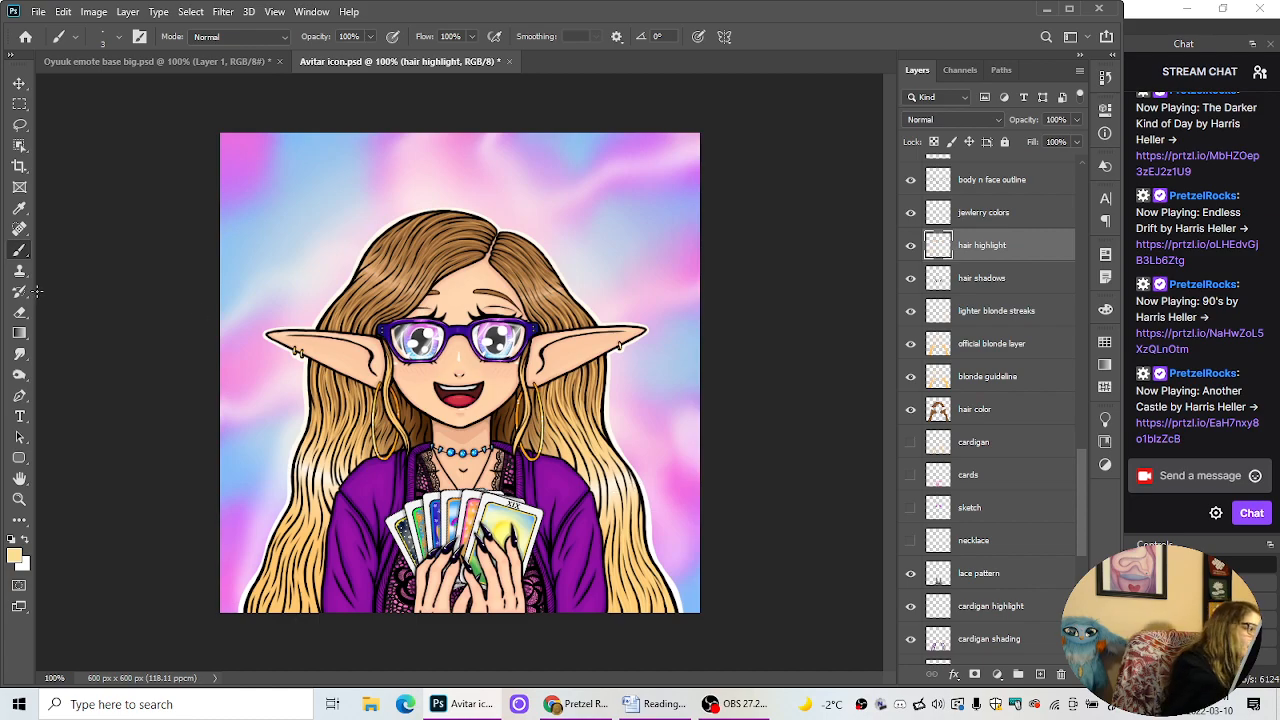
Step: Soften the white highlights in the long hair with a 139 px Soft Round Pressure Opacity eraser at 33% opacity
left_click_drag(19, 313, 107, 309)
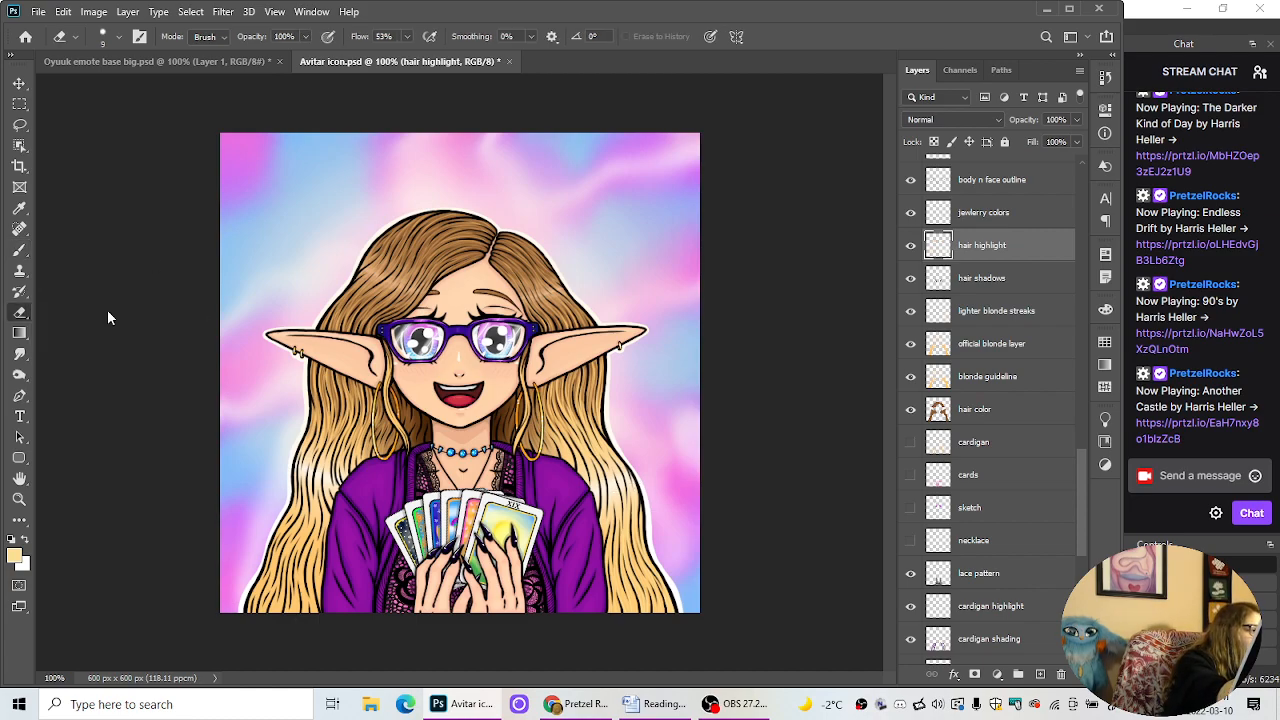
left_click(118, 37)
mouse_move(116, 87)
left_mouse_down()
mouse_move(185, 90)
mouse_move(153, 88)
left_mouse_up()
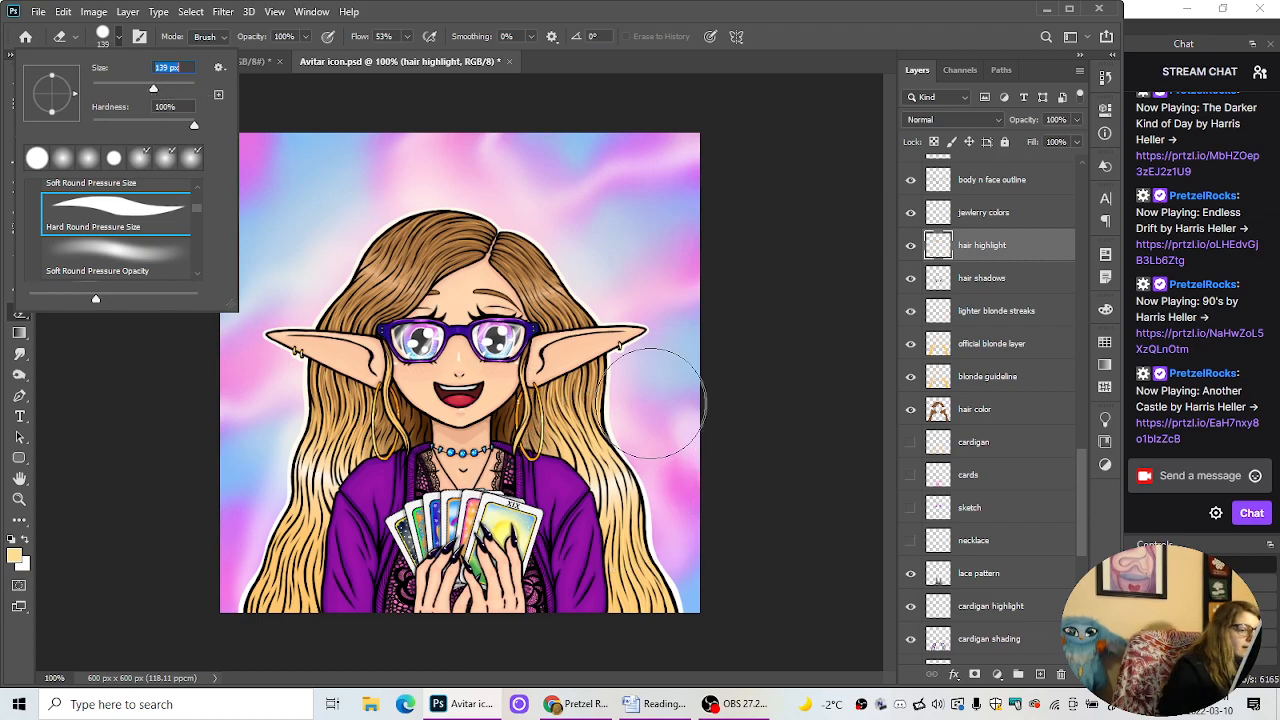
left_click(306, 37)
left_click_drag(262, 78, 256, 73)
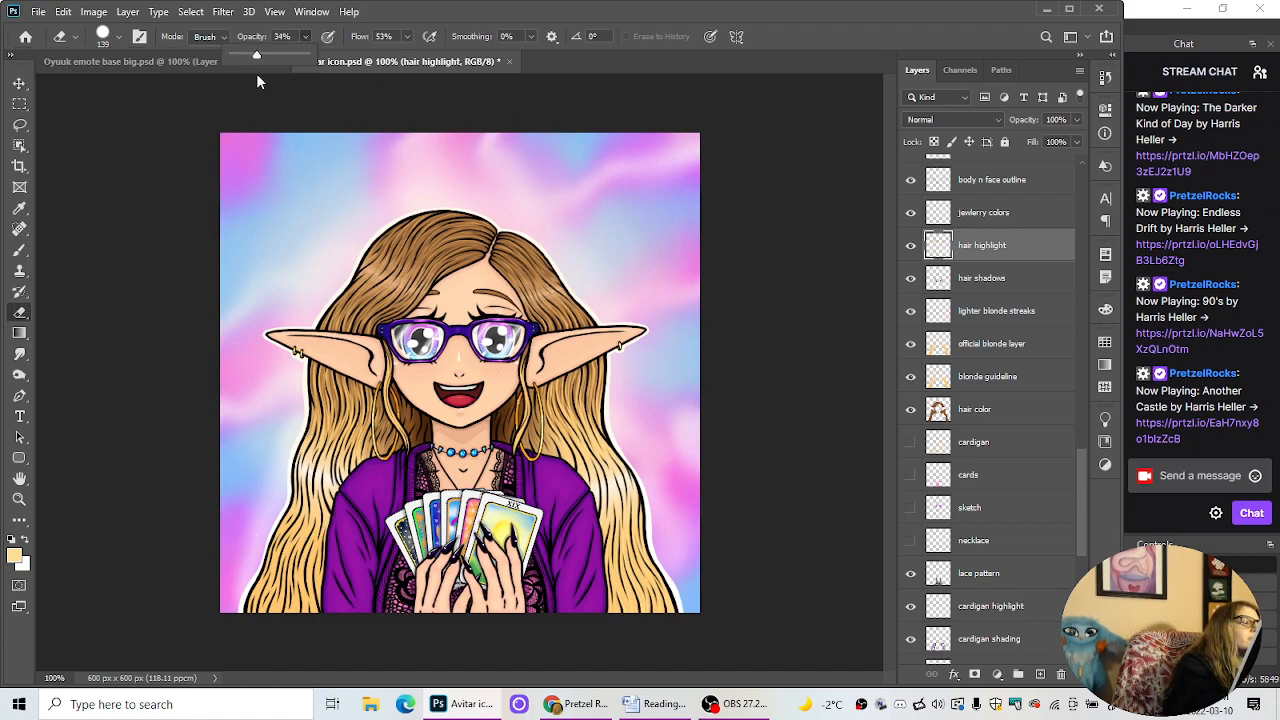
left_click(116, 40)
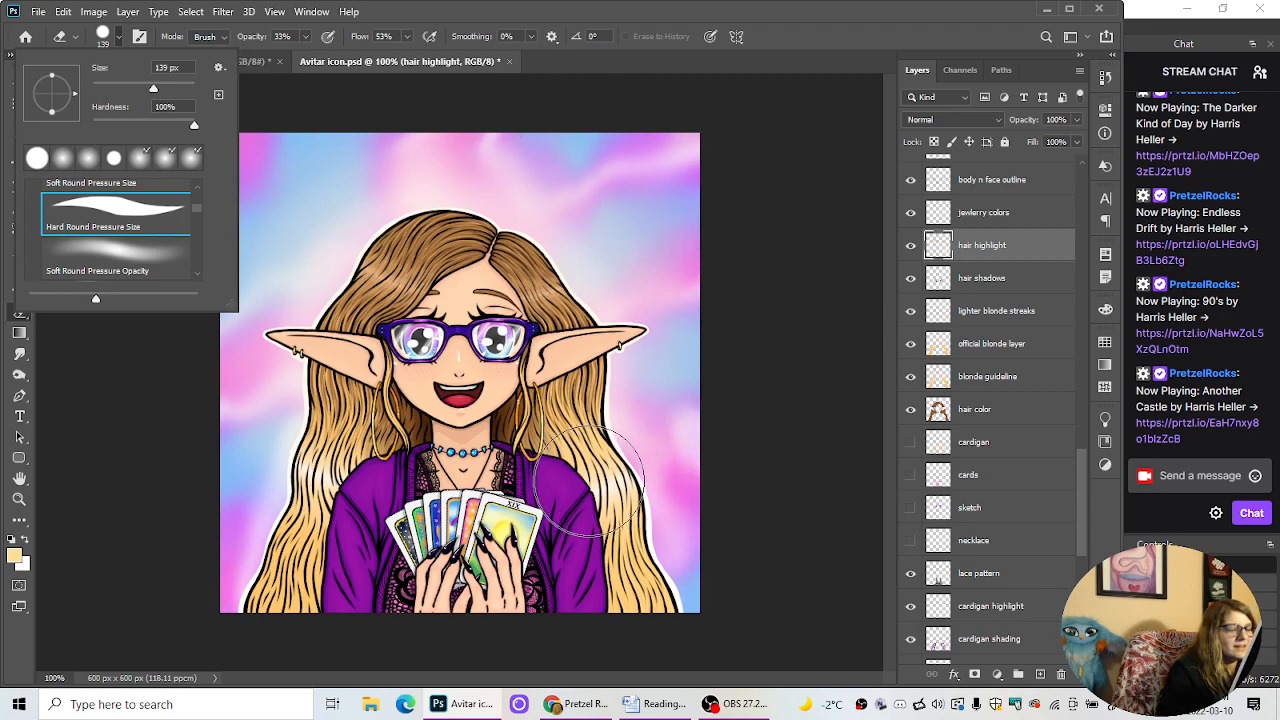
left_click(152, 265)
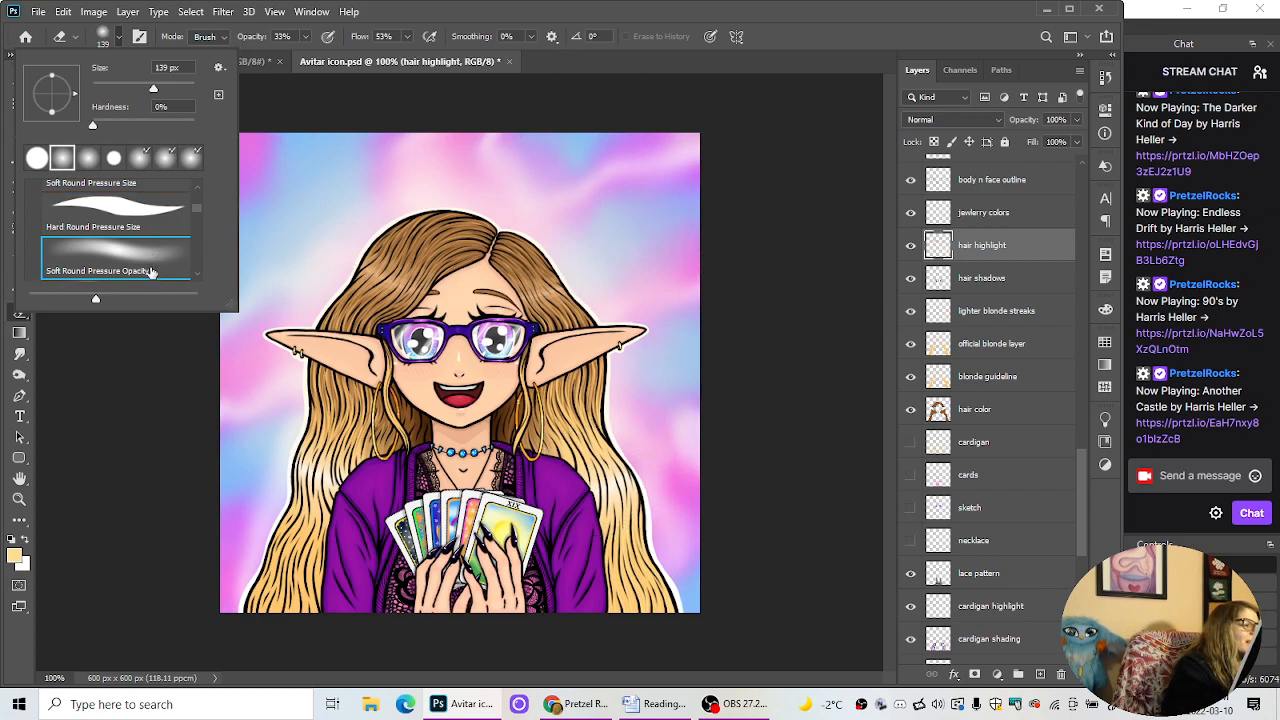
left_click(640, 457)
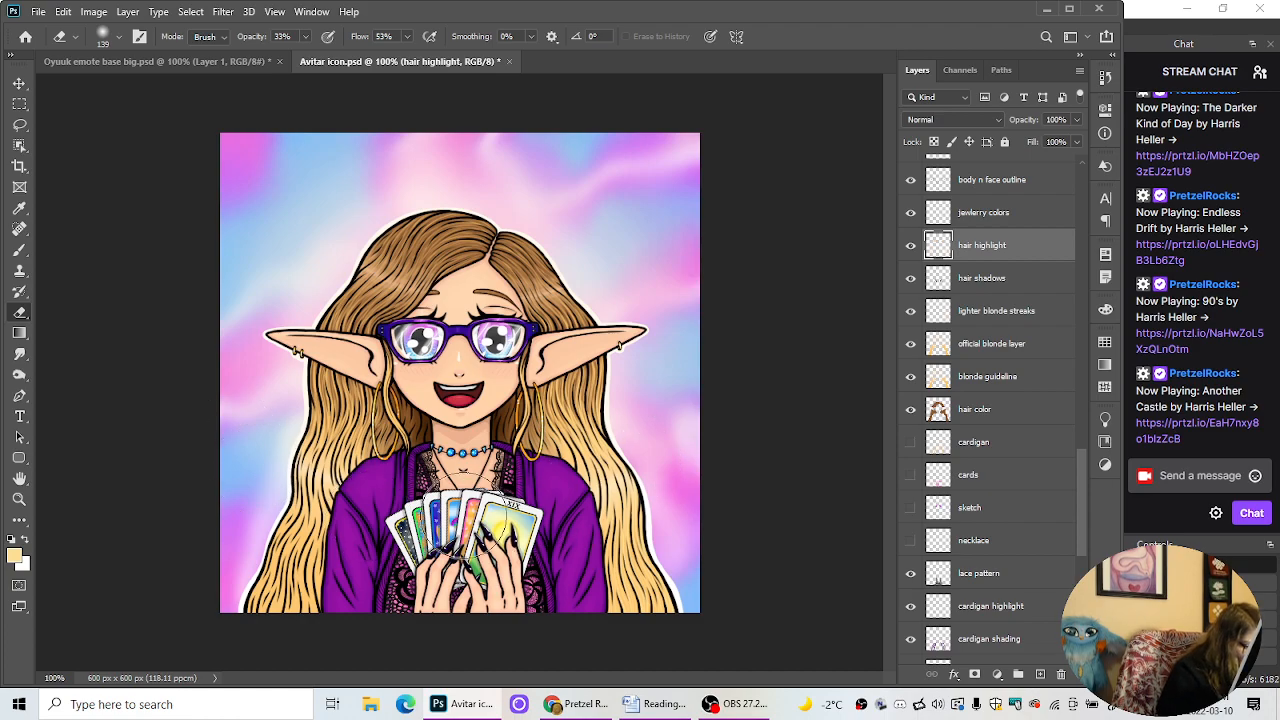
Step: Lower the eraser opacity to 10% and gently fade the highlights in the long hair beside the cardigan sleeve
key("ctrl+minus")
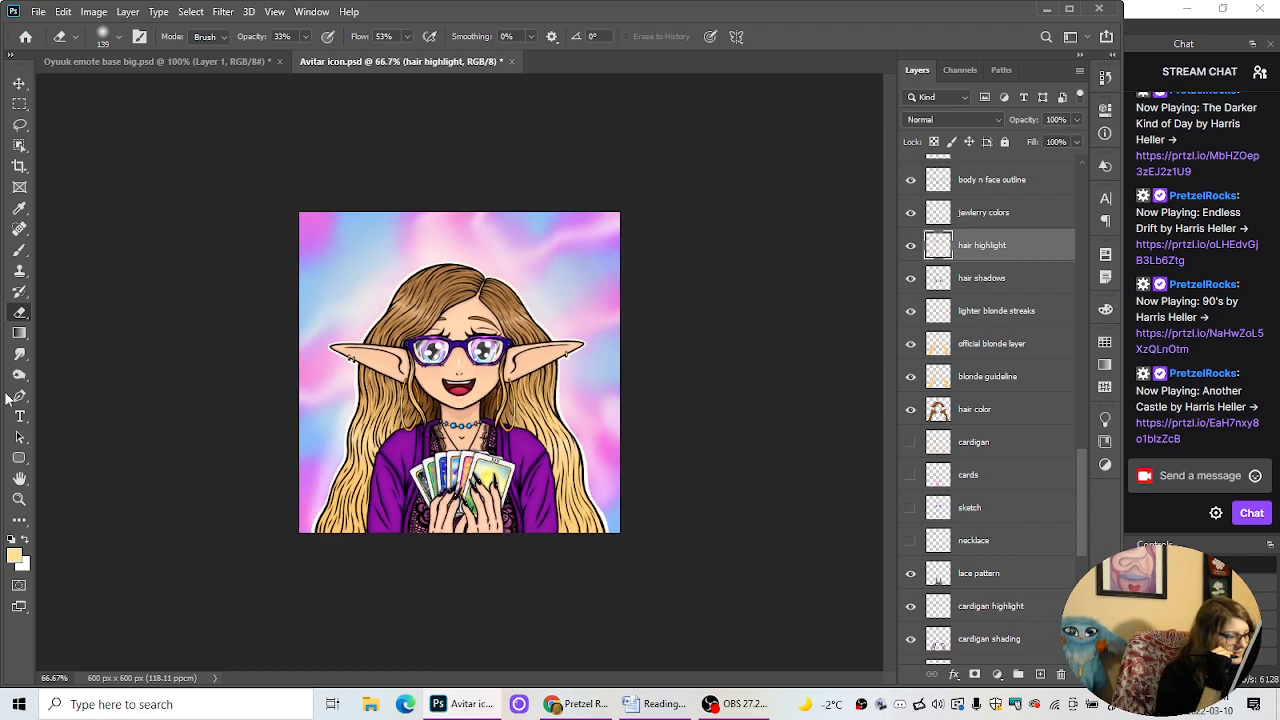
key("ctrl+plus")
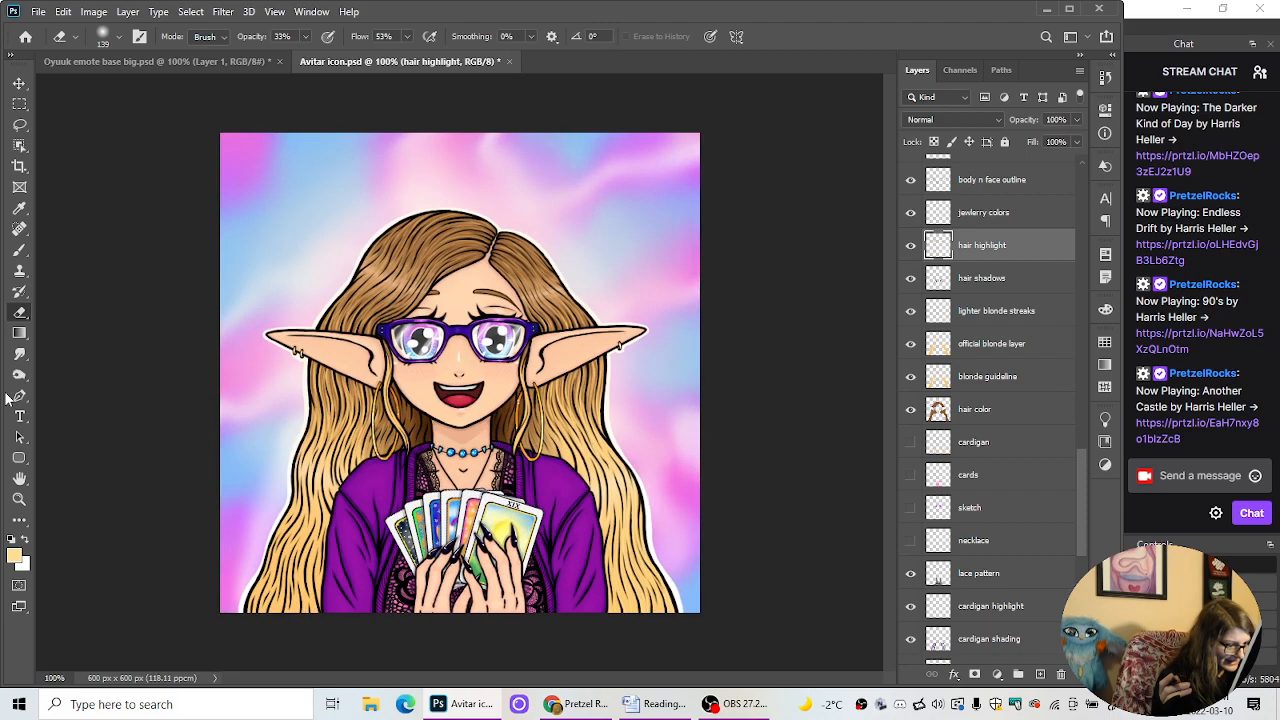
key("ctrl+minus")
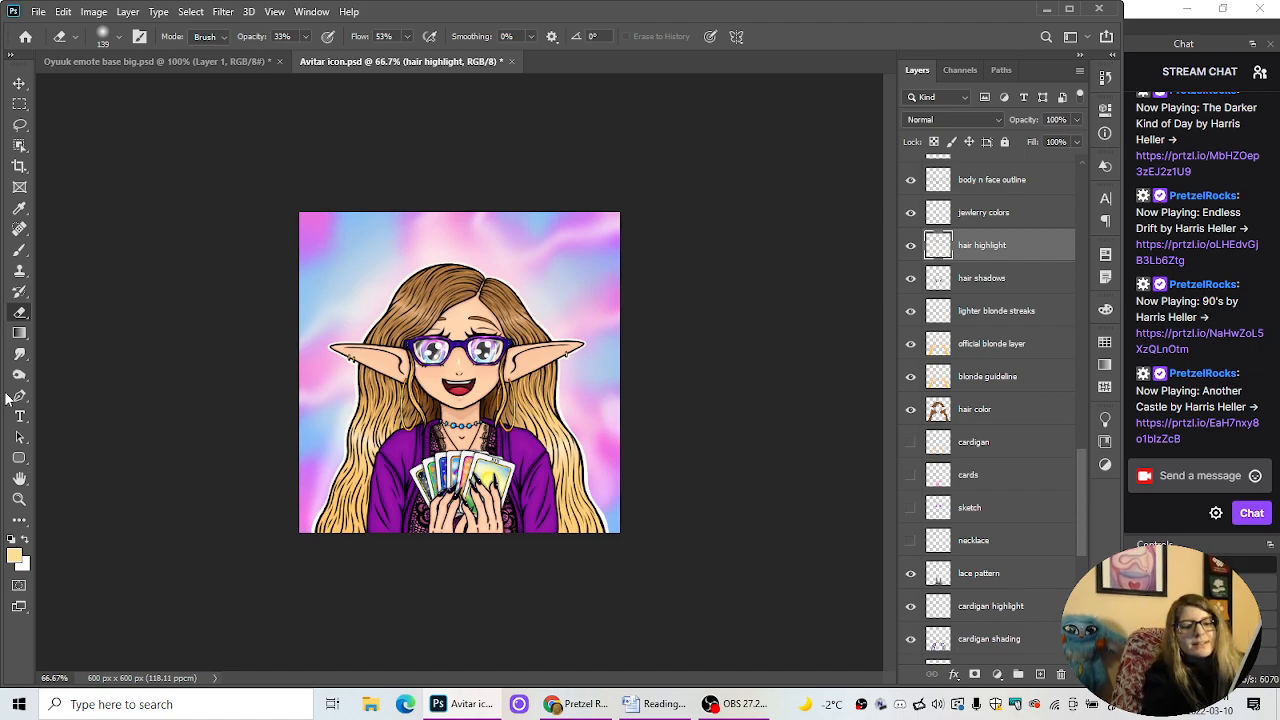
key("ctrl+plus")
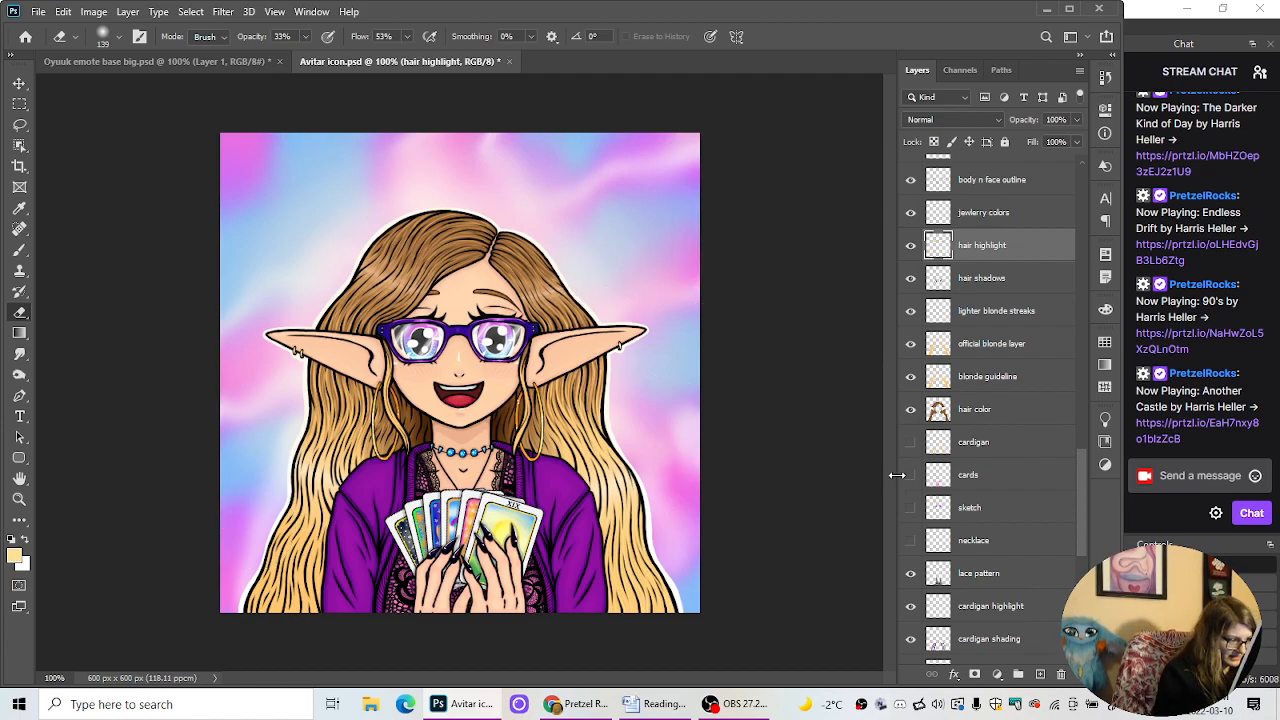
left_click(306, 37)
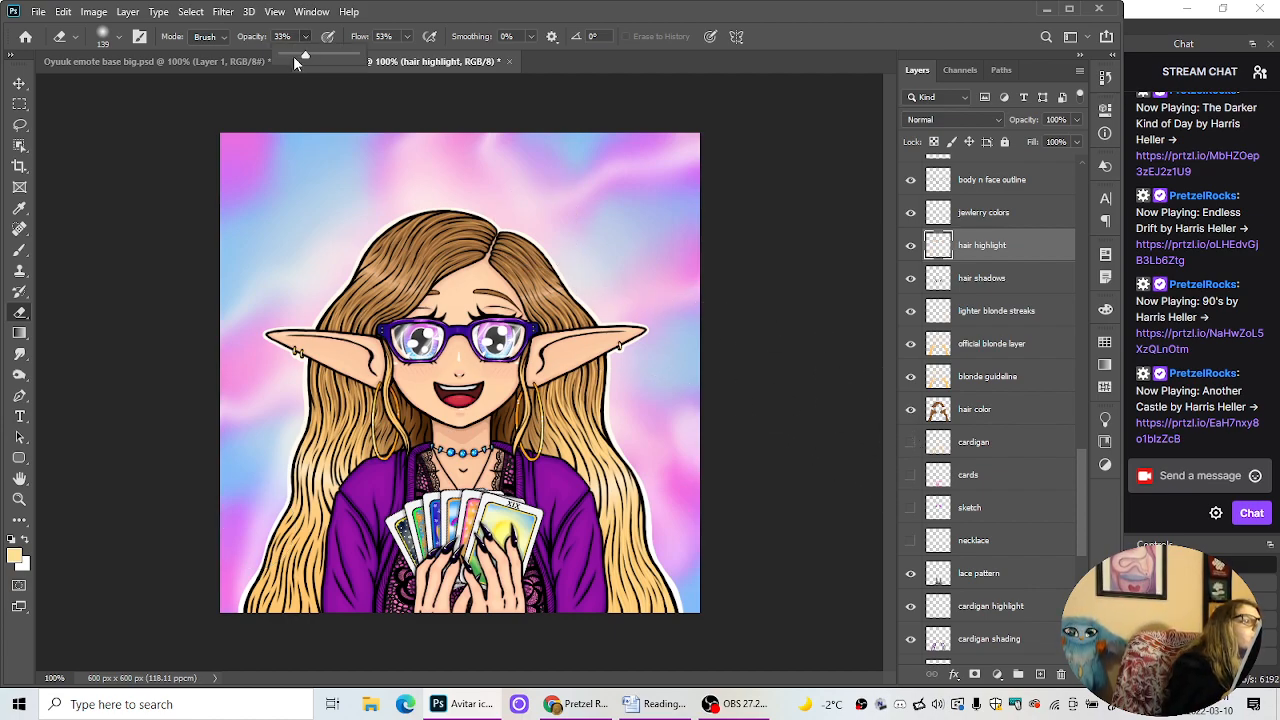
left_click_drag(296, 58, 288, 58)
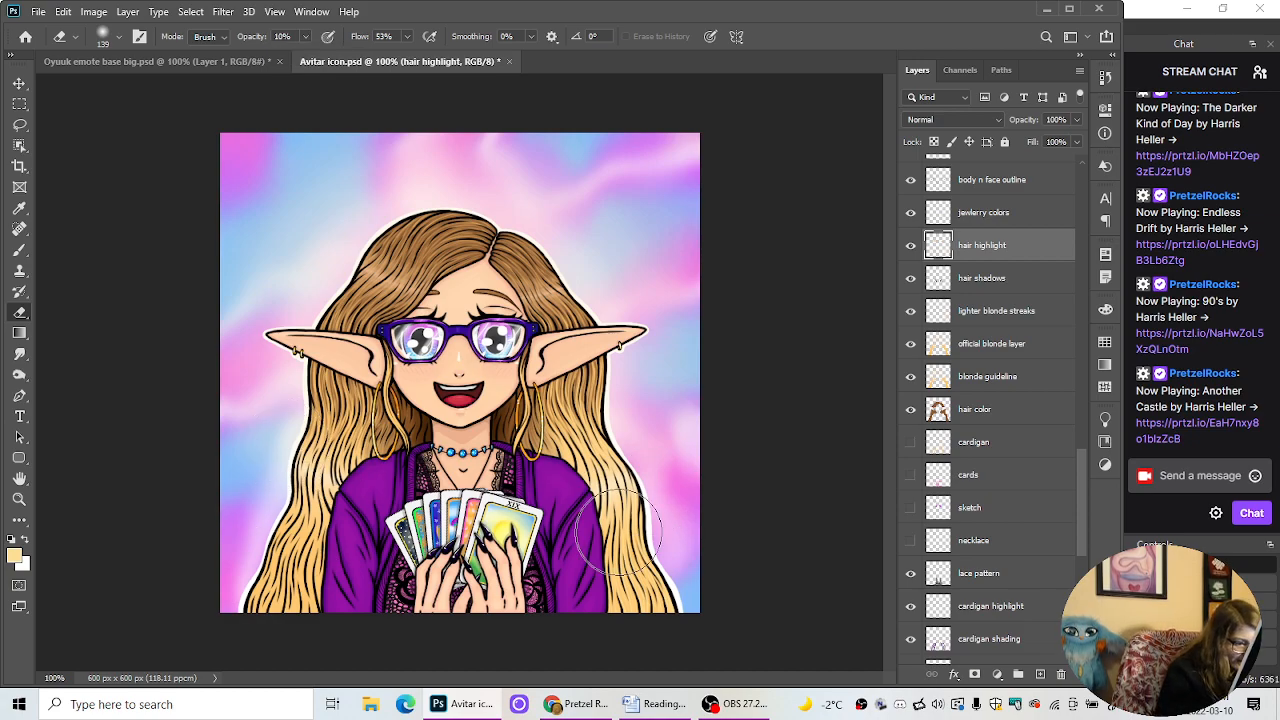
key("ctrl+minus")
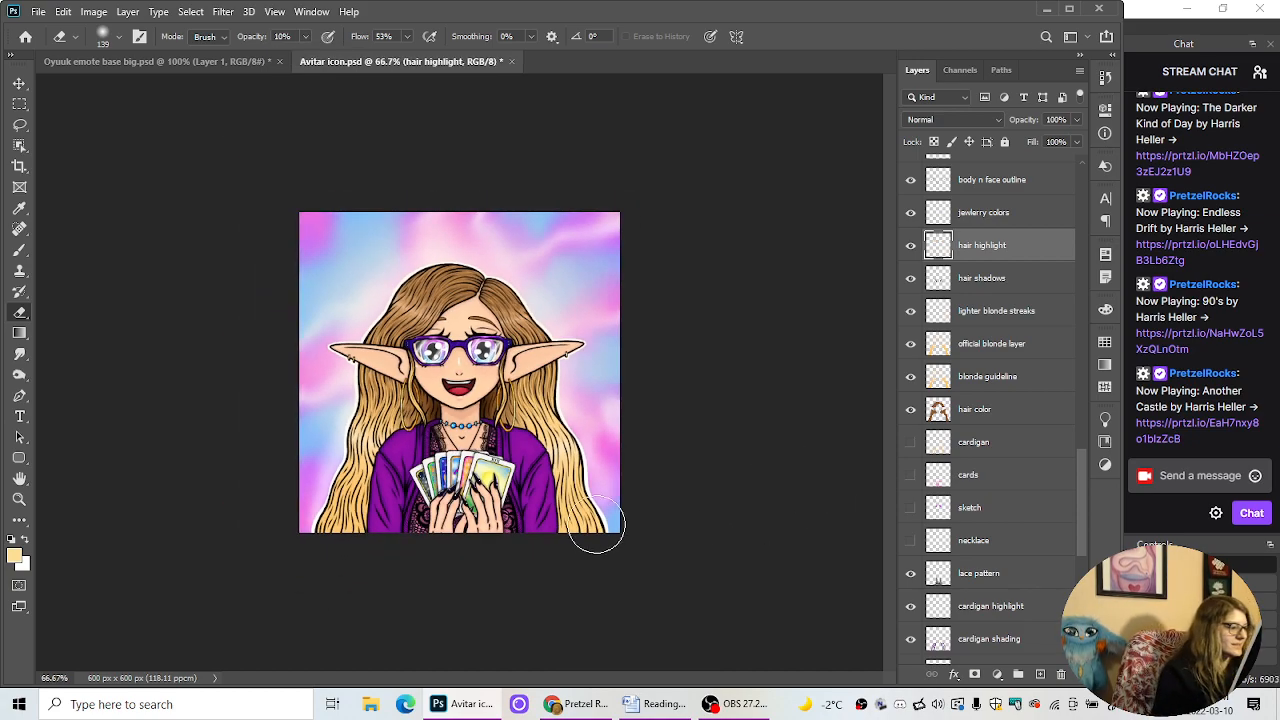
key("ctrl+plus")
Step: Set the eraser to Hard Round Pressure Size at 9 px with higher opacity, and return to the Brush on the lighter blonde streaks layer
left_click(117, 40)
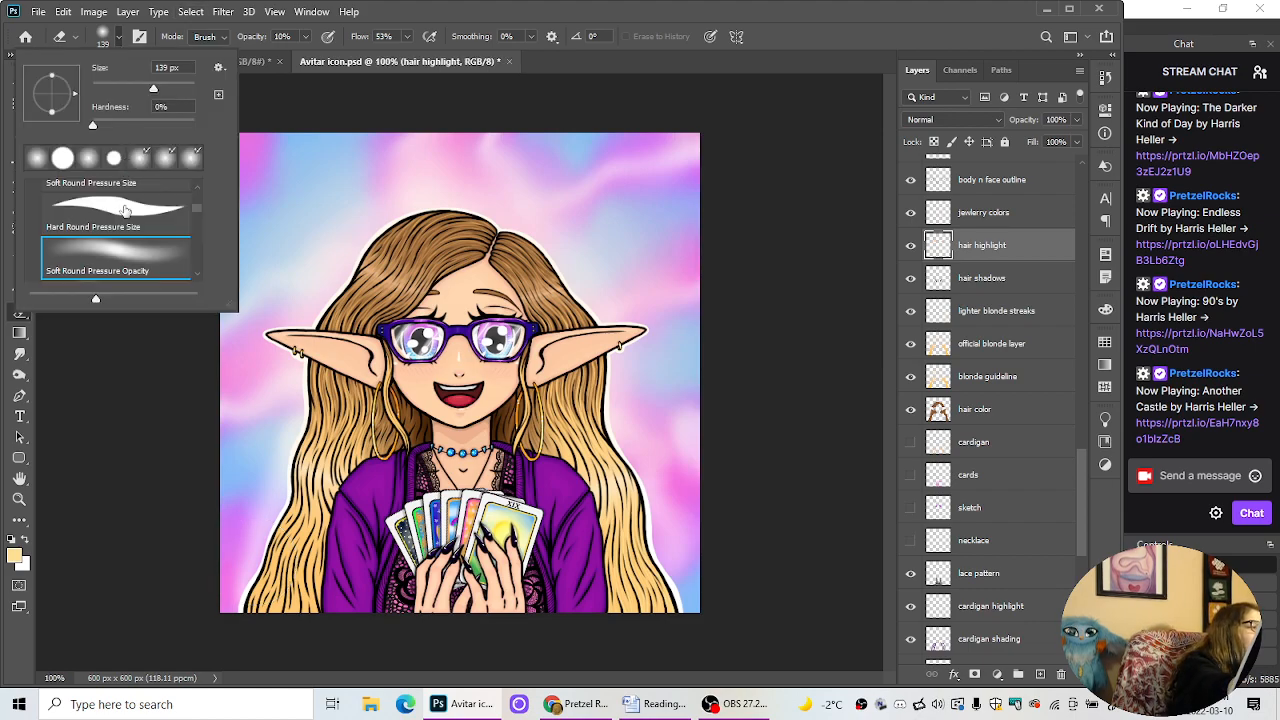
left_click(125, 208)
left_click(100, 80)
left_click_drag(100, 88, 96, 88)
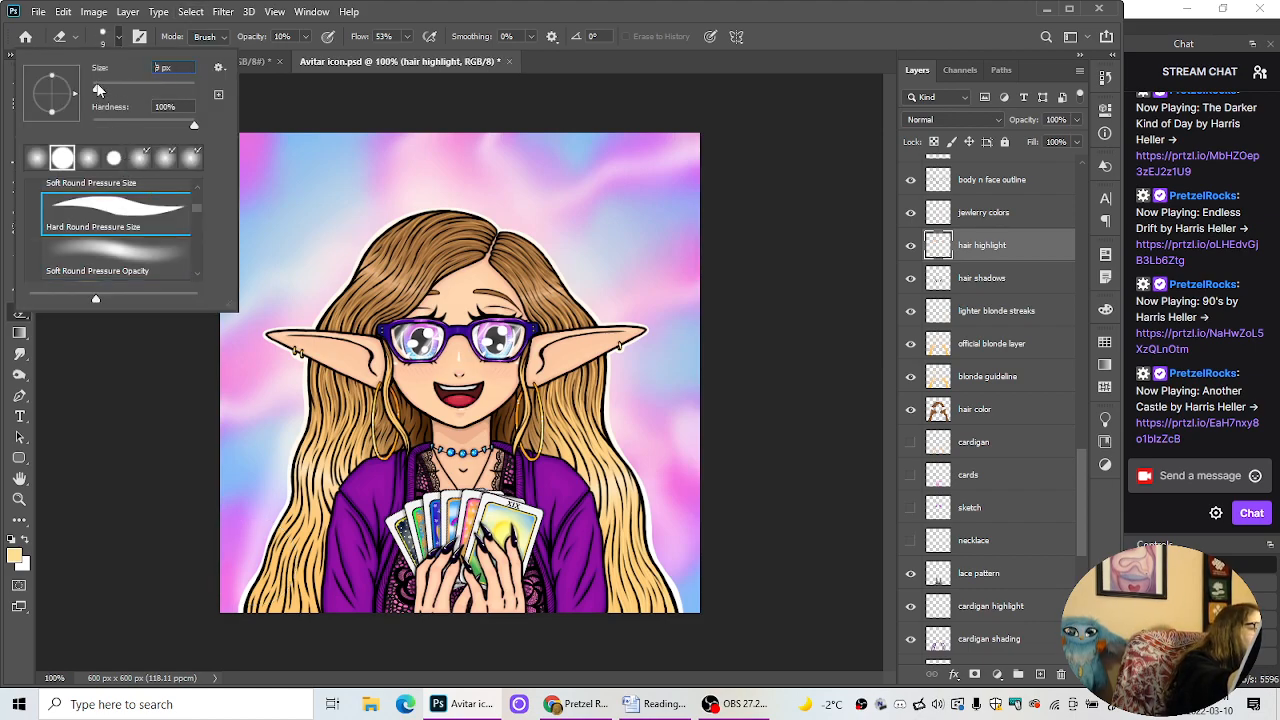
left_click(307, 38)
mouse_move(307, 38)
left_mouse_down()
mouse_move(312, 63)
mouse_move(488, 63)
left_mouse_up()
left_click(20, 252)
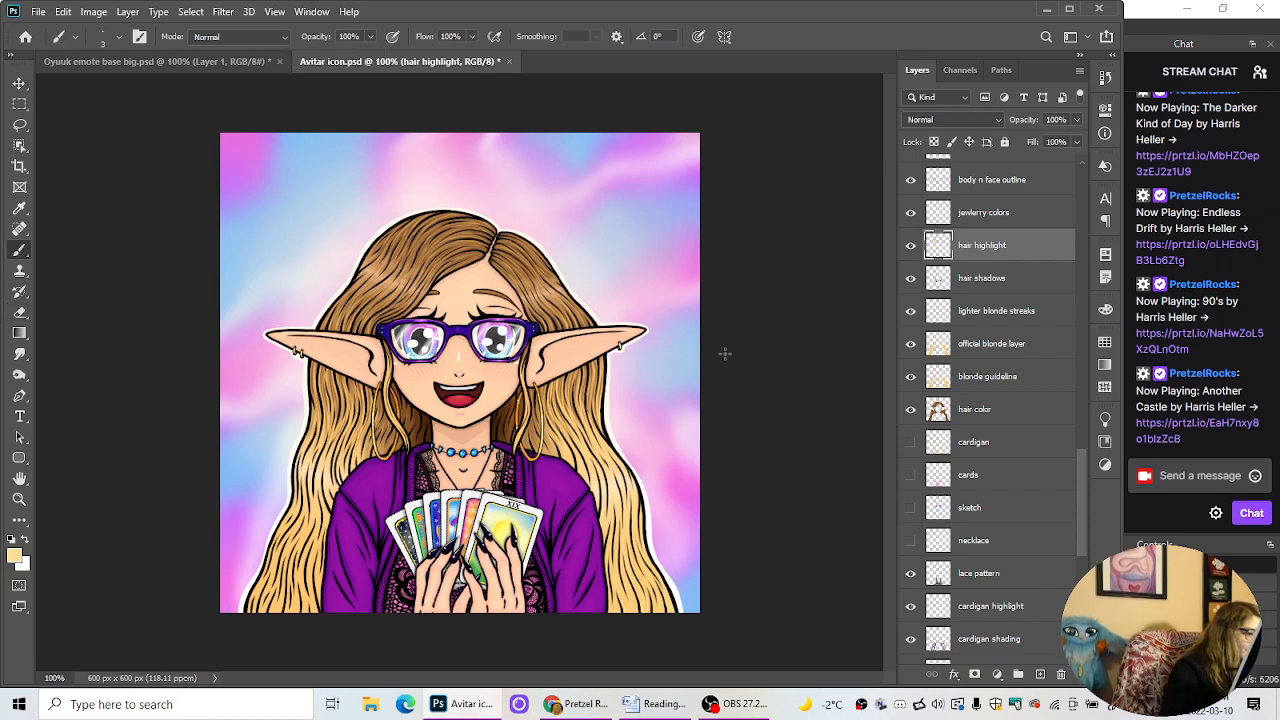
left_click(1004, 320)
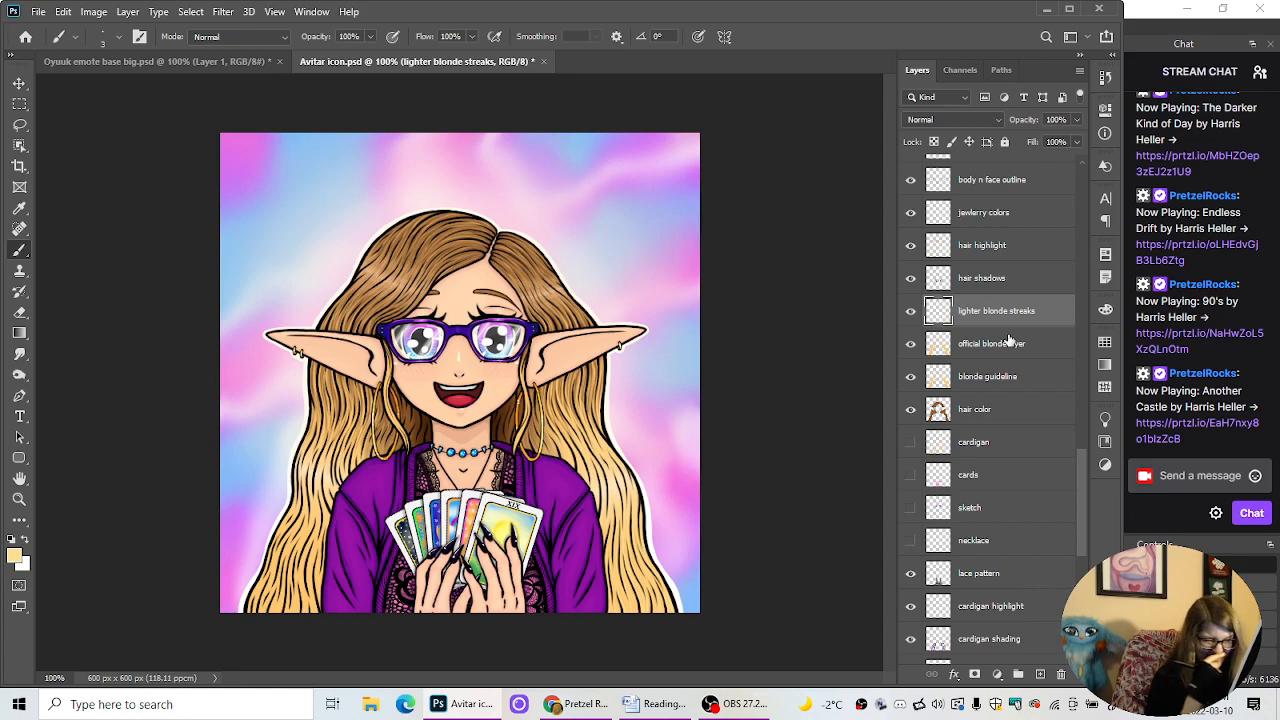
Step: Hide the hair highlight layer to leave the blonde streaks in the long hair exposed
key("ctrl+plus")
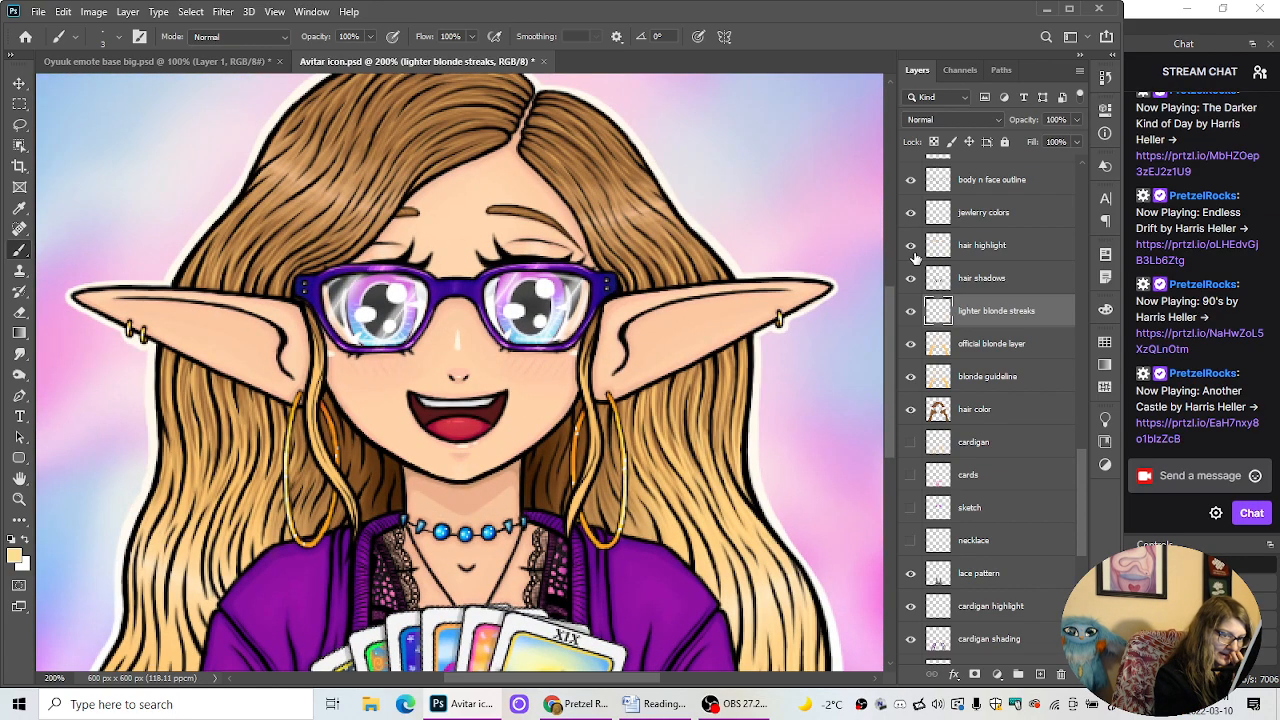
left_click(910, 245)
left_click_drag(647, 680, 564, 688)
left_click_drag(891, 415, 895, 479)
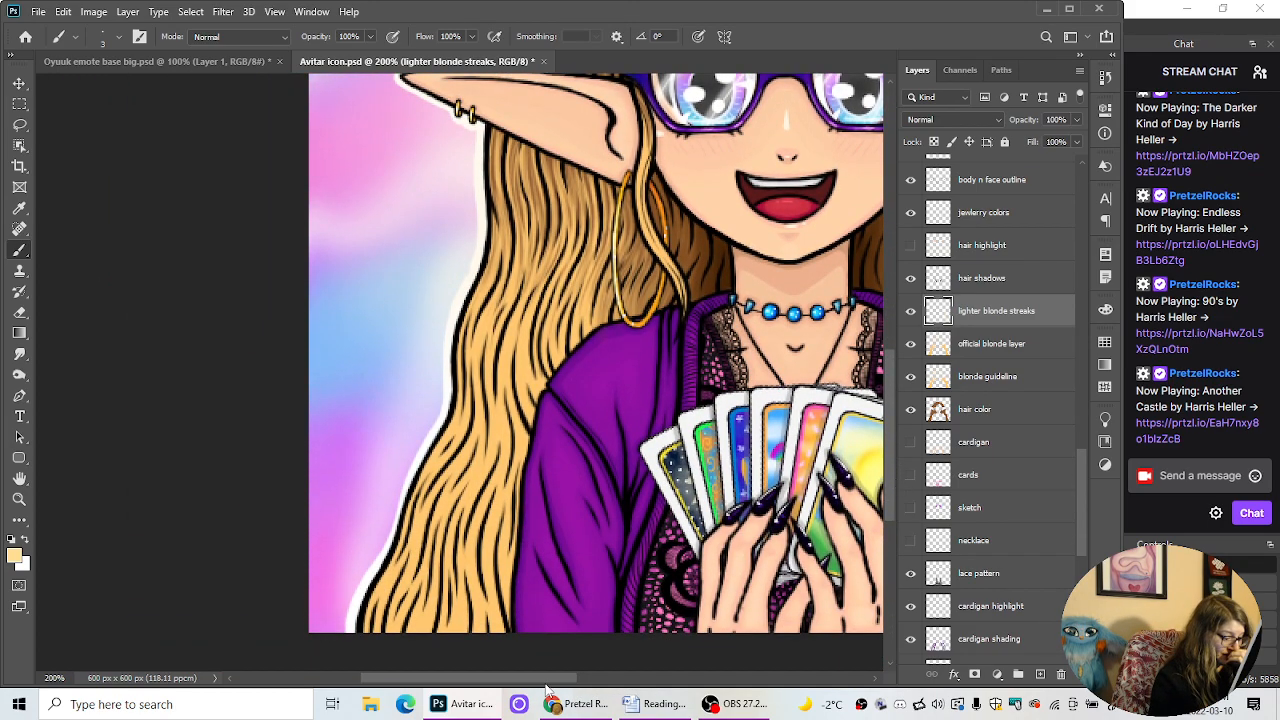
Step: Examine the blonde streaks on both sides of the face and cardigan up close, and compare them across the whole illustration
left_click_drag(541, 685, 585, 683)
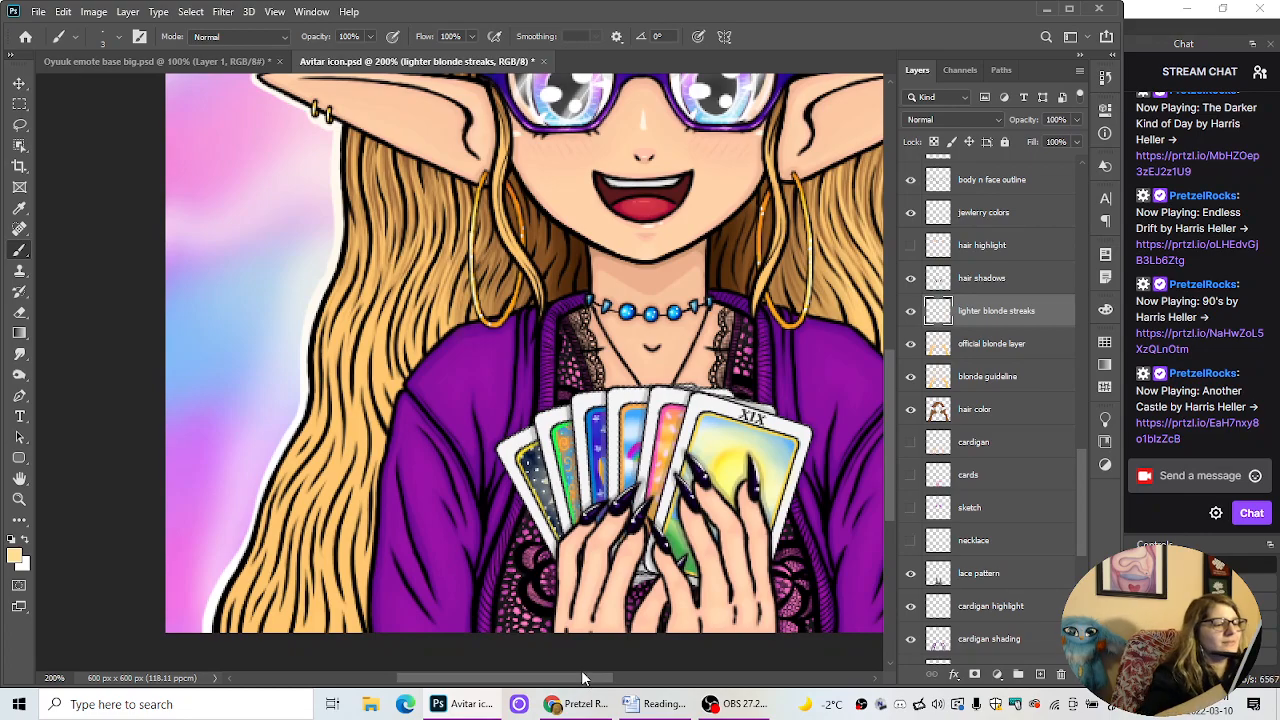
key("ctrl+plus")
left_click_drag(576, 682, 644, 680)
left_click_drag(892, 415, 895, 387)
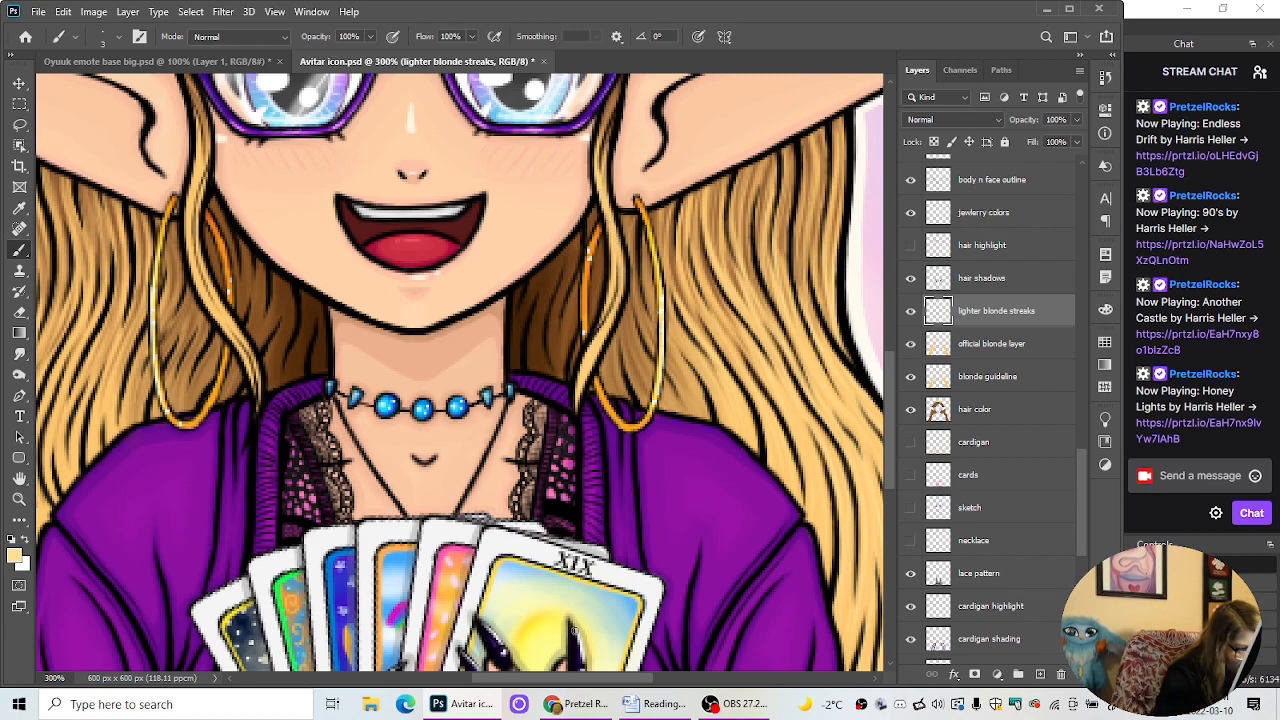
left_click_drag(570, 678, 487, 697)
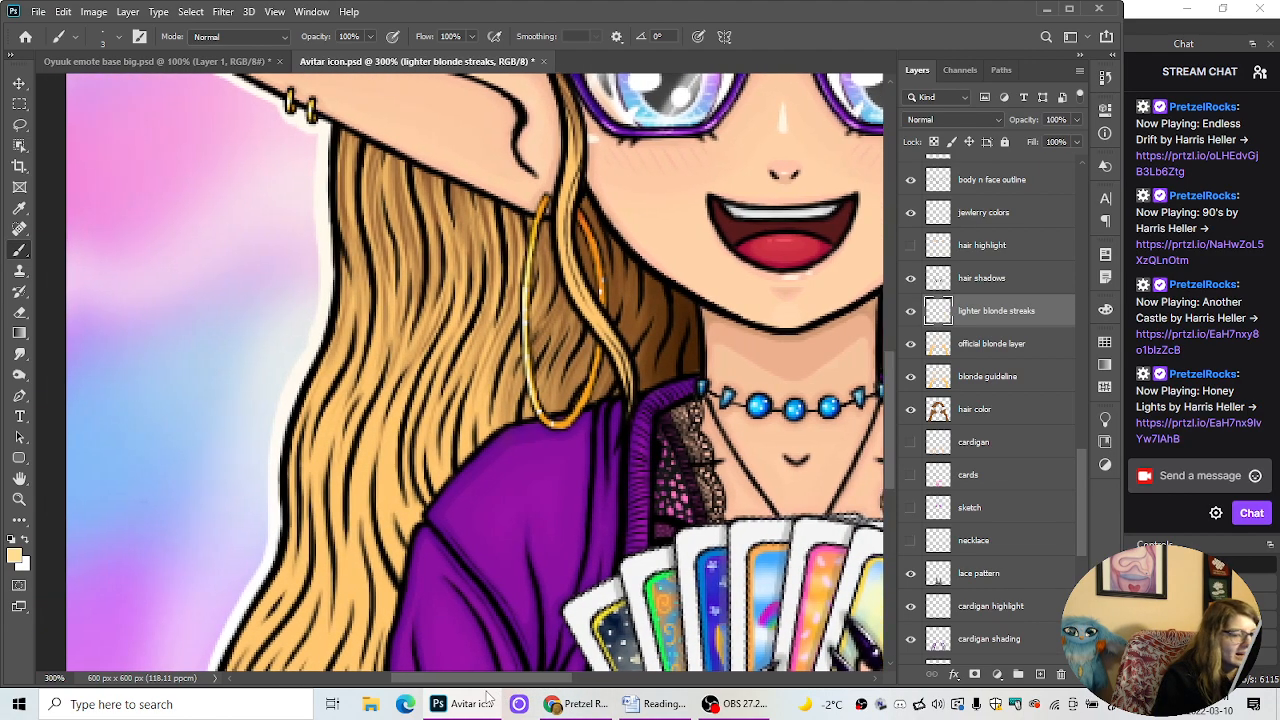
mouse_move(476, 690)
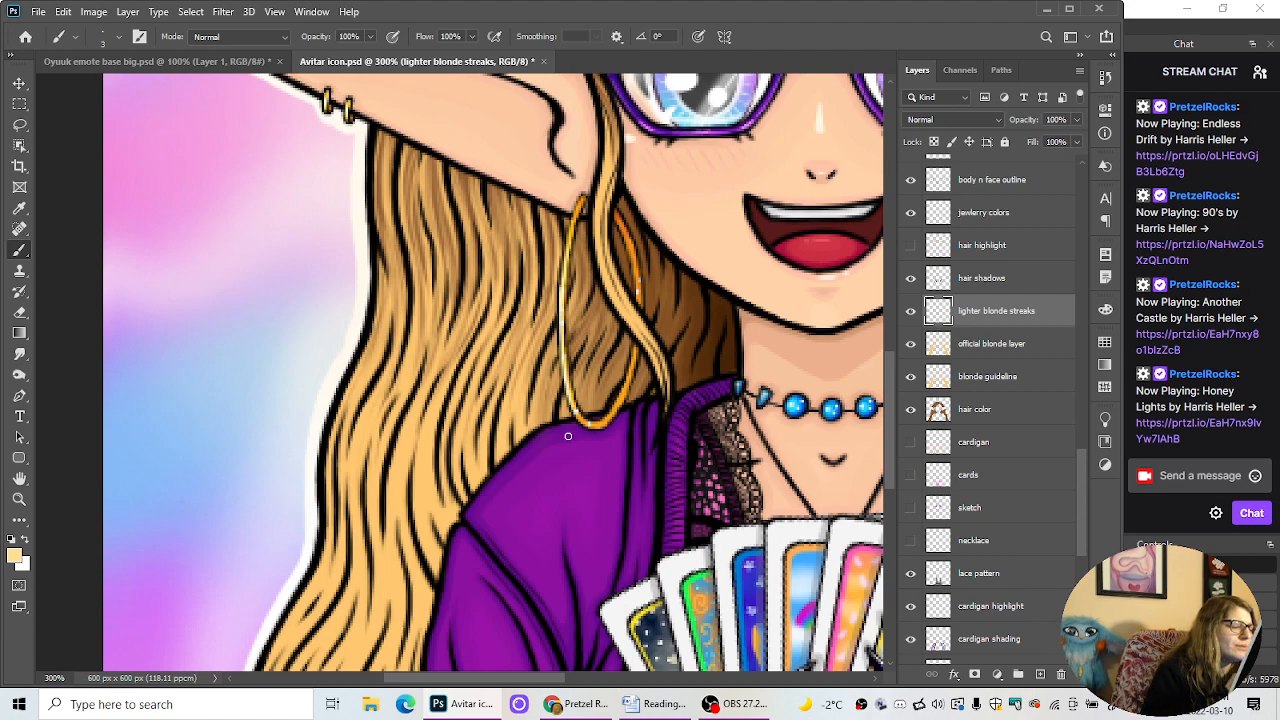
left_click_drag(892, 436, 899, 353)
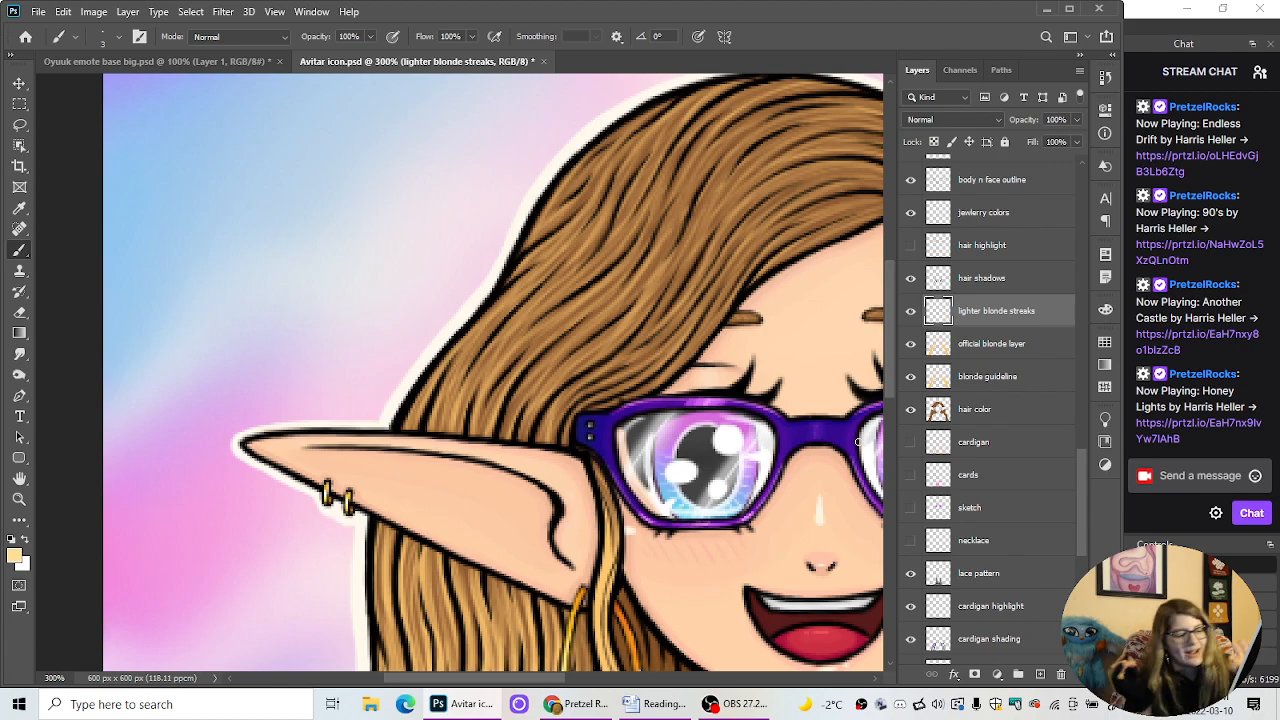
mouse_move(1080, 516)
left_mouse_down()
mouse_move(1087, 541)
mouse_move(1091, 513)
left_mouse_up()
scroll(894, 398, "down", 1)
scroll(895, 398, "down", 6)
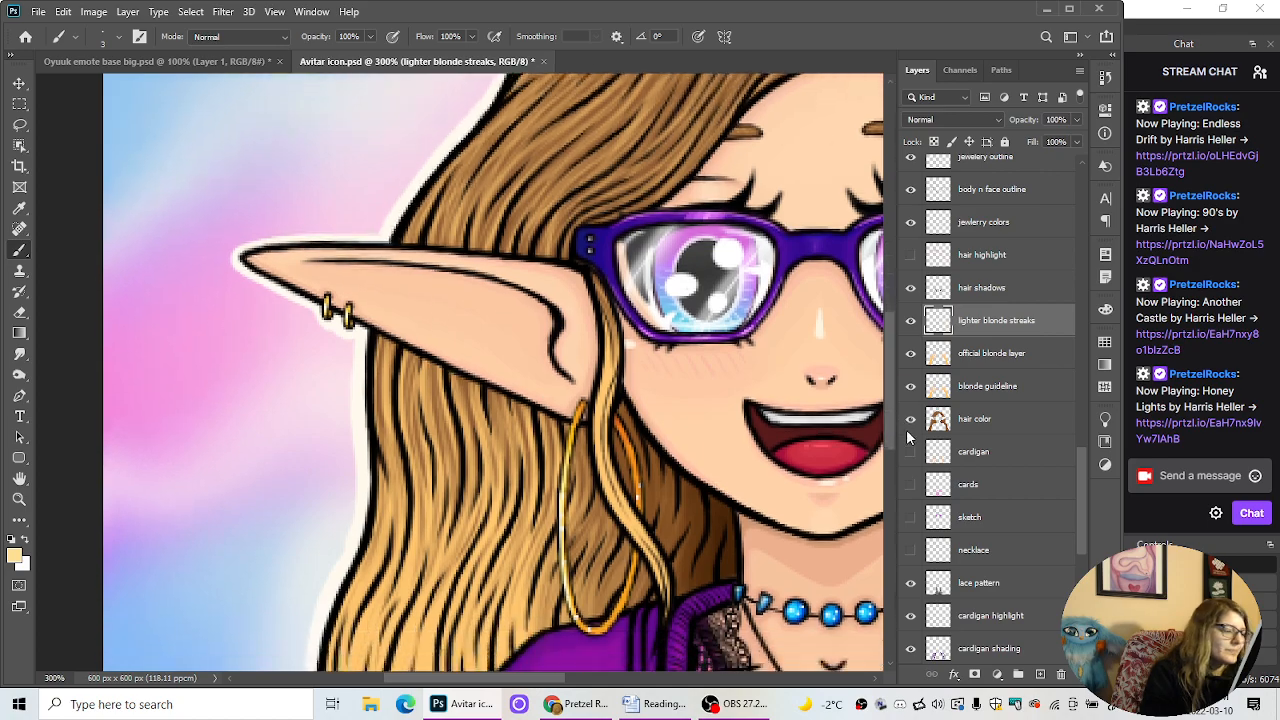
scroll(888, 533, "down", 1)
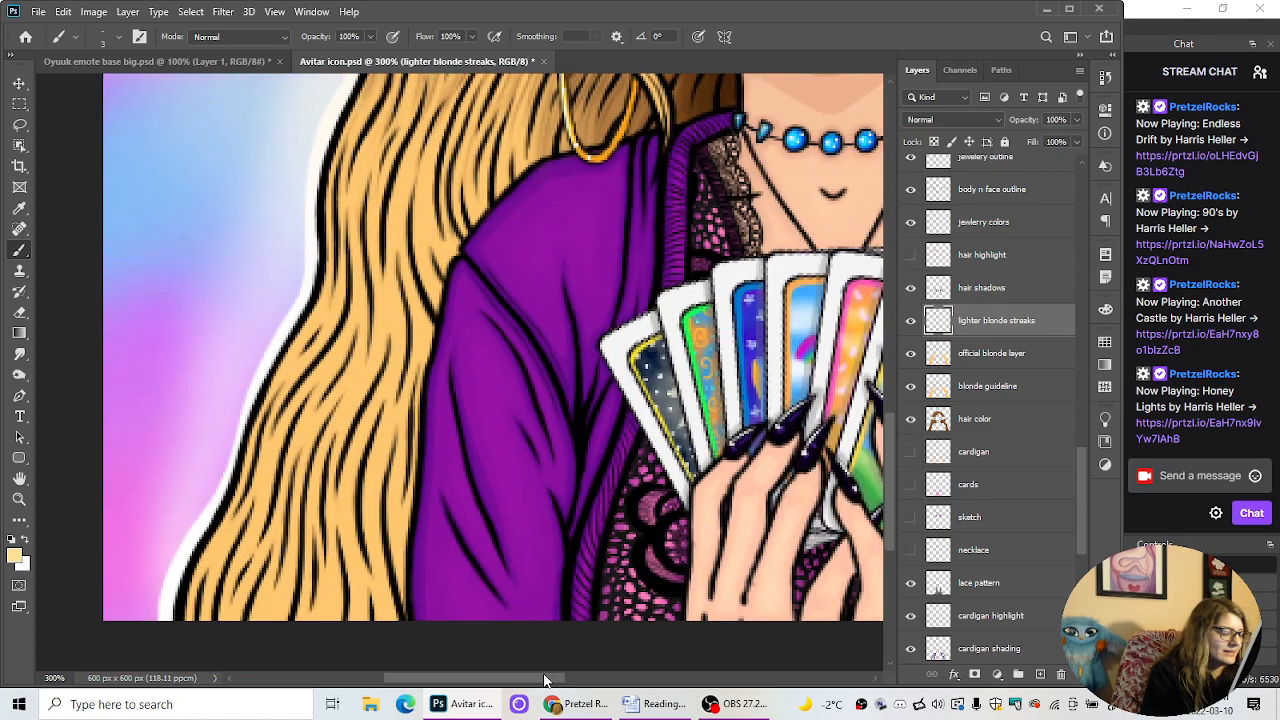
left_click_drag(555, 677, 674, 673)
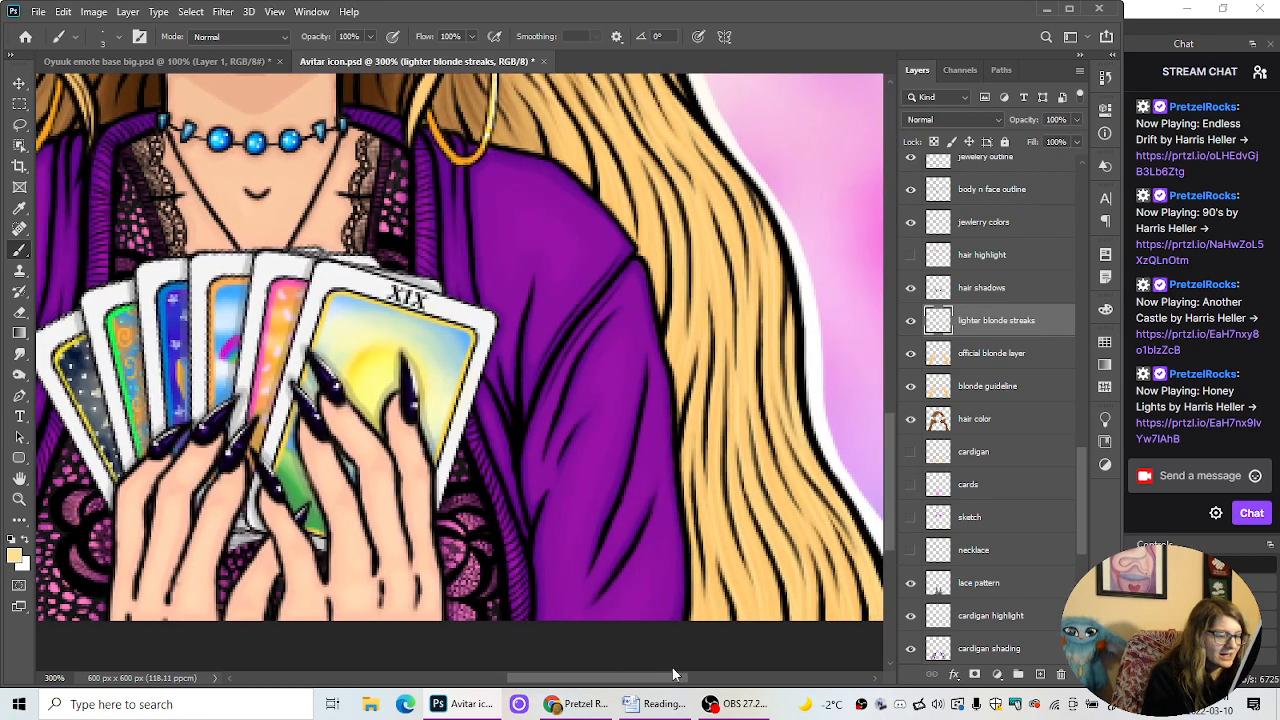
key("ctrl+minus")
key("ctrl+minus")
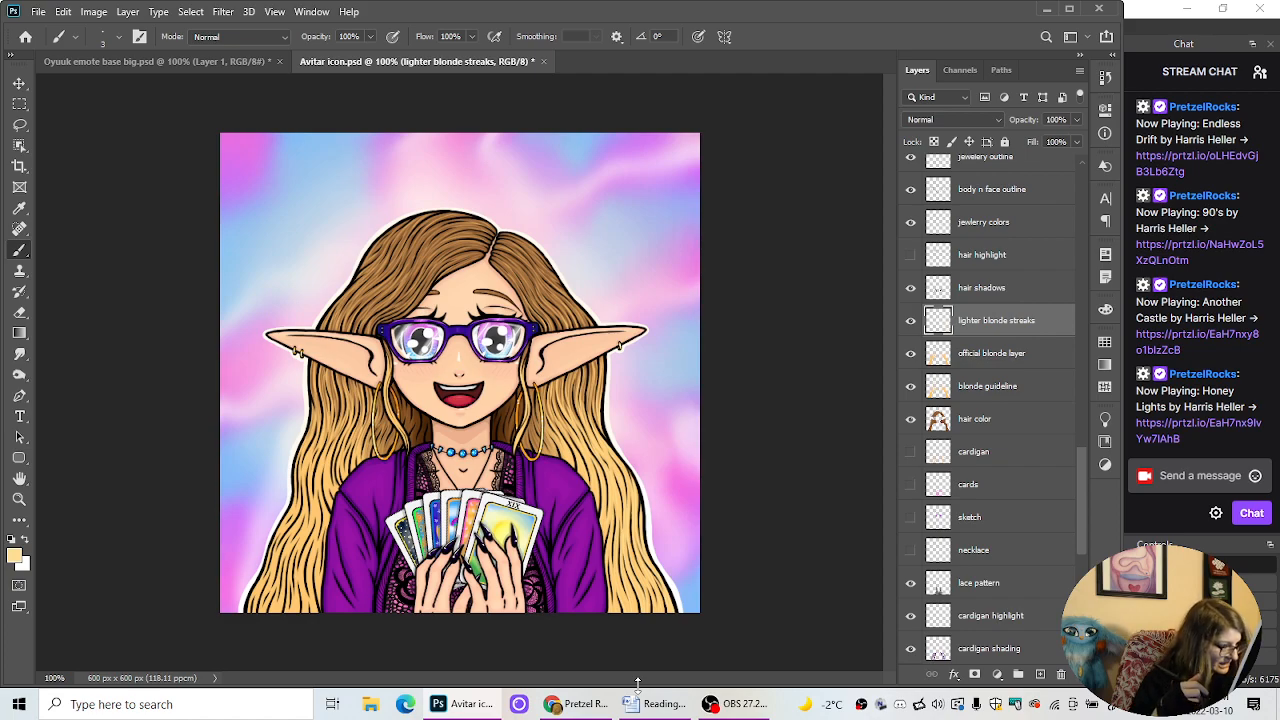
Step: Paint thin lighter blonde streaks with the 3 px brush in the hair between the hoop earring and the cardigan shoulder
key("ctrl+plus")
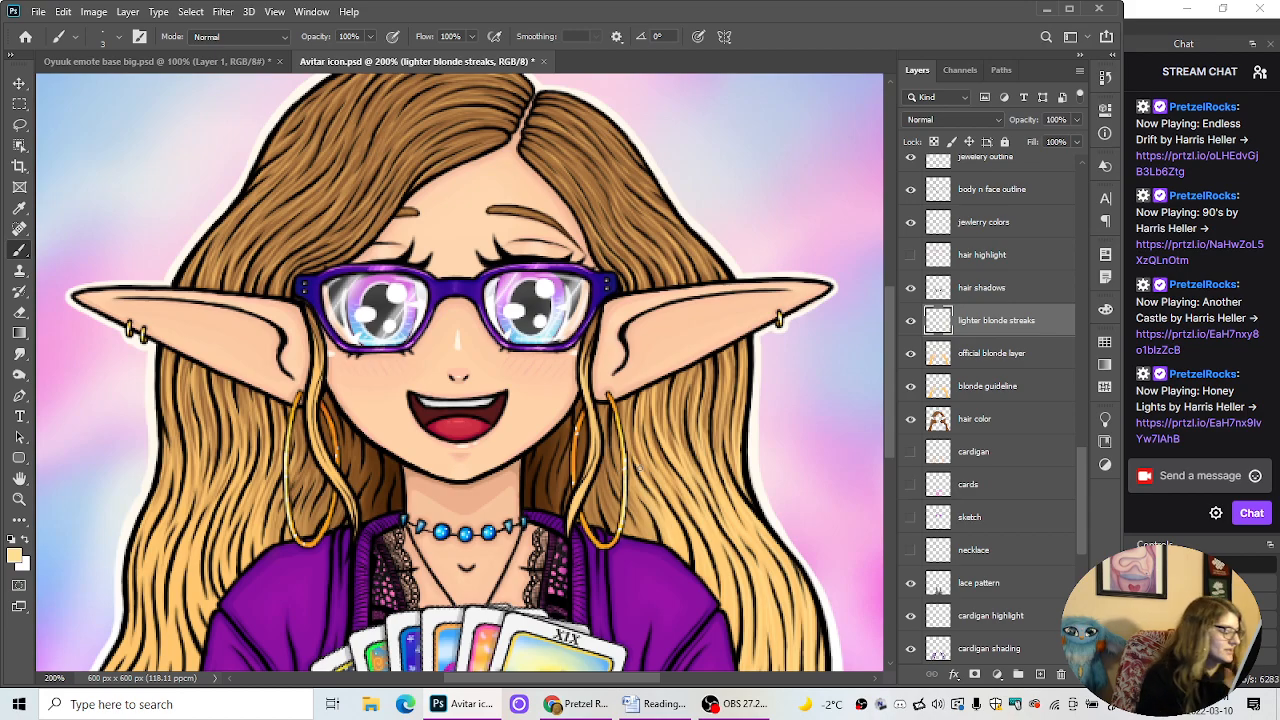
left_click_drag(552, 679, 511, 679)
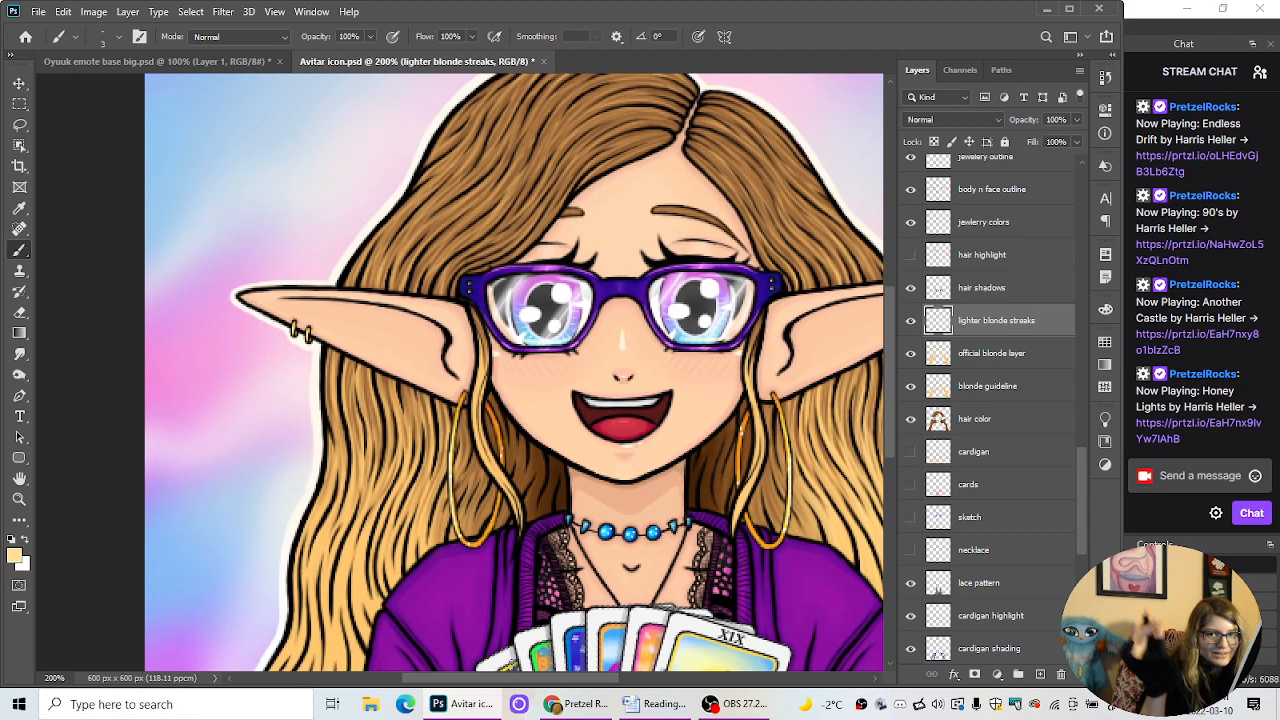
left_click_drag(890, 441, 894, 474)
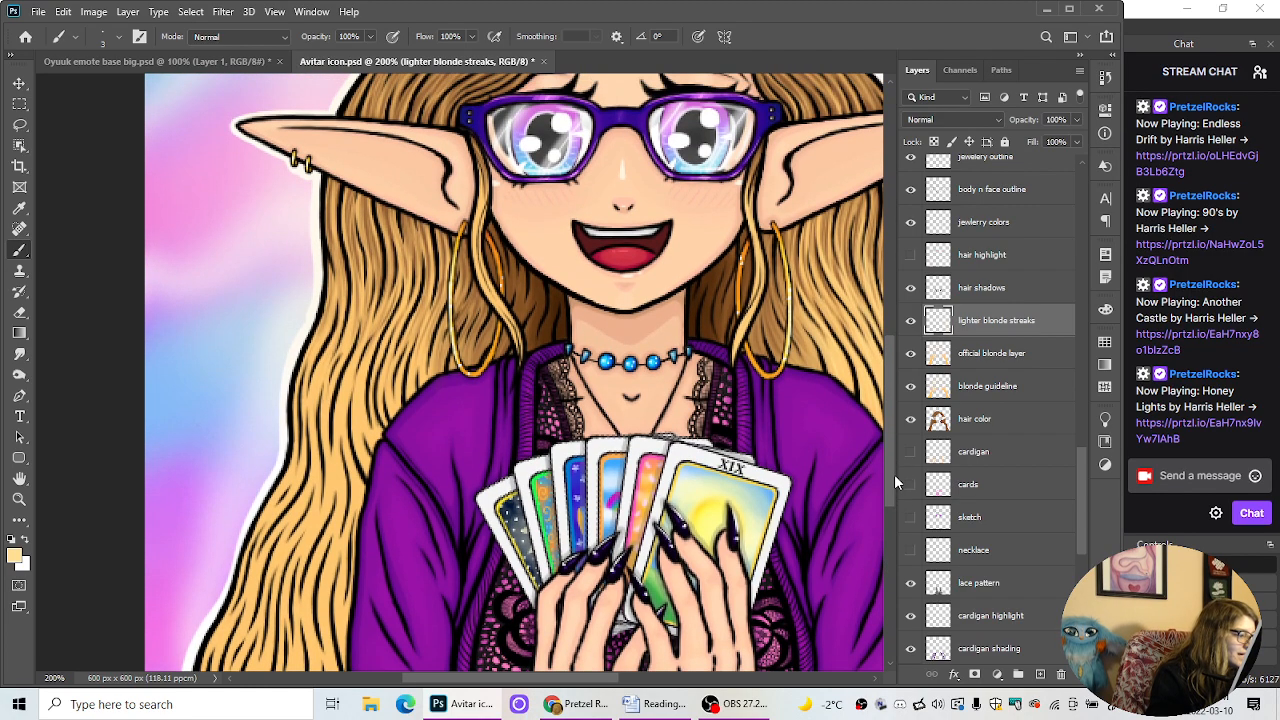
key("ctrl+plus")
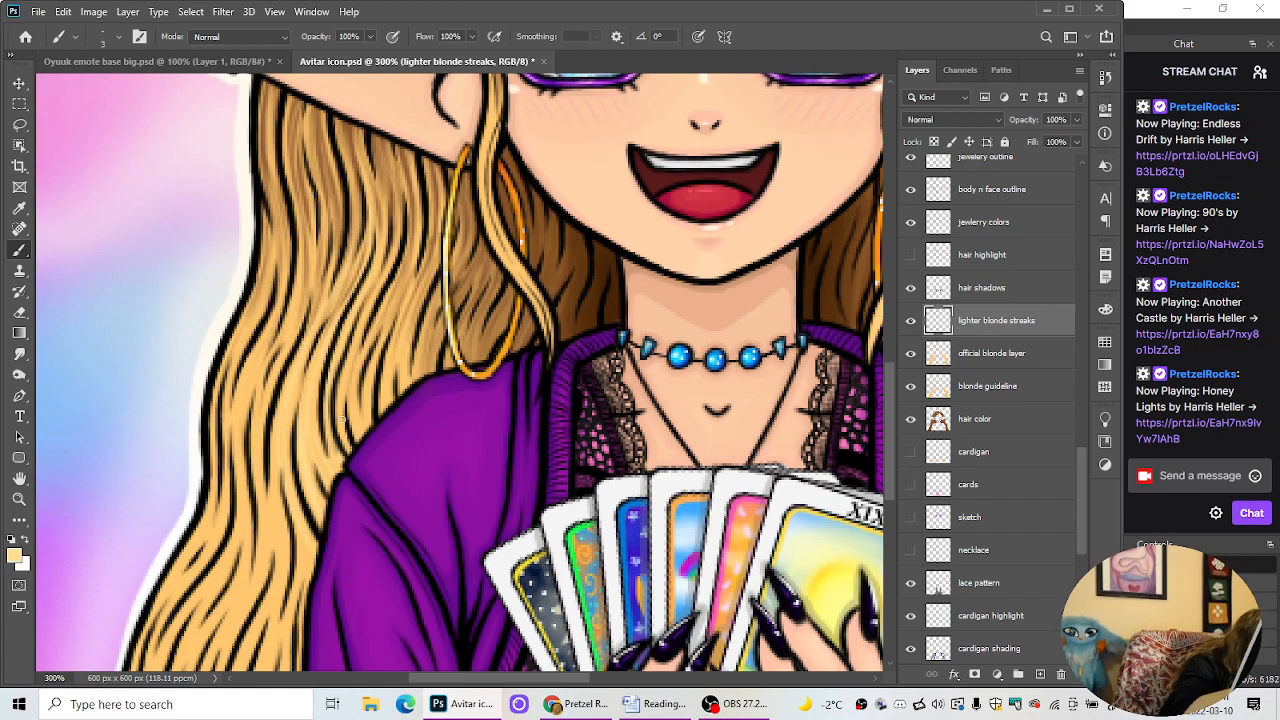
left_click_drag(345, 425, 382, 290)
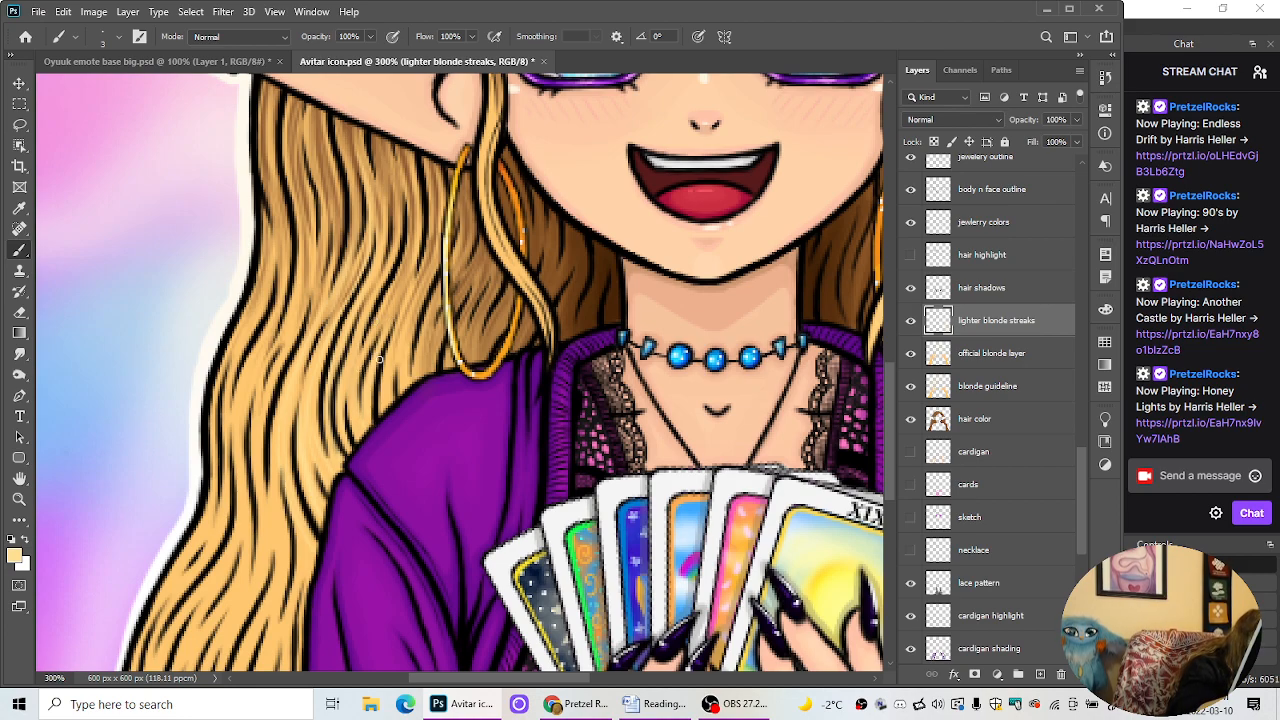
left_click_drag(388, 332, 412, 256)
left_click_drag(412, 204, 396, 318)
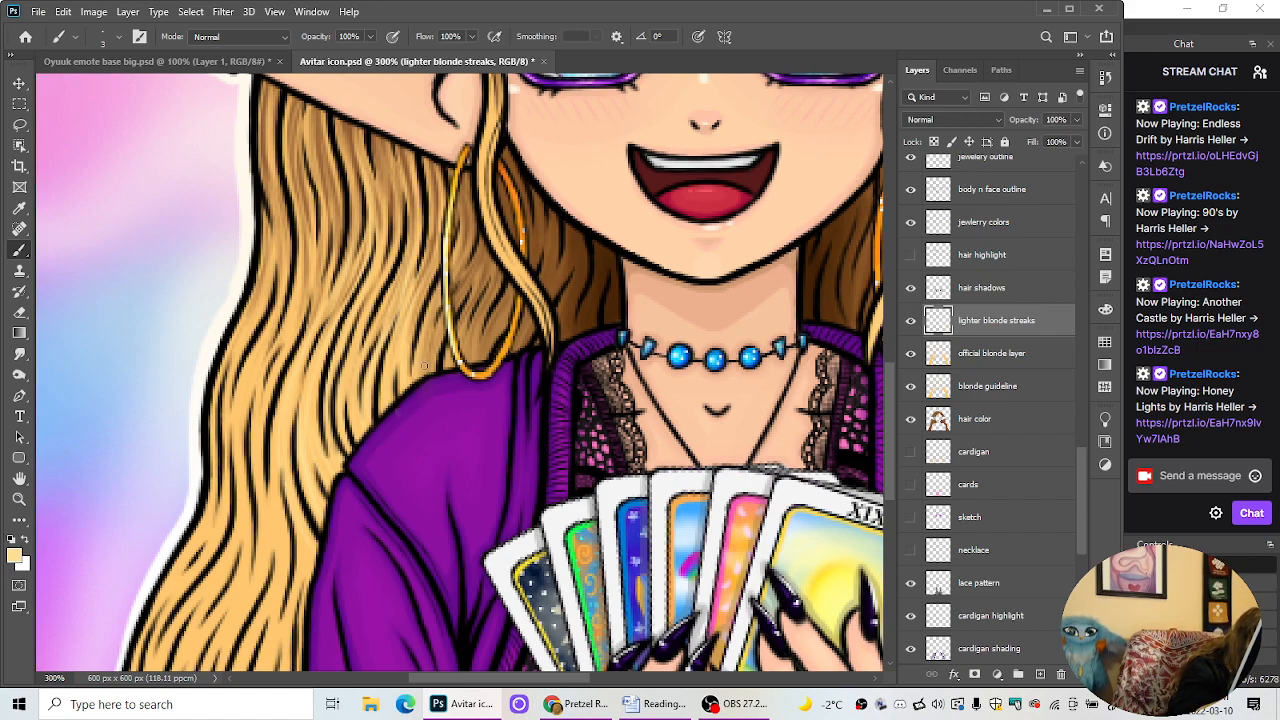
mouse_move(424, 366)
left_mouse_down()
mouse_move(430, 319)
mouse_move(441, 322)
left_mouse_up()
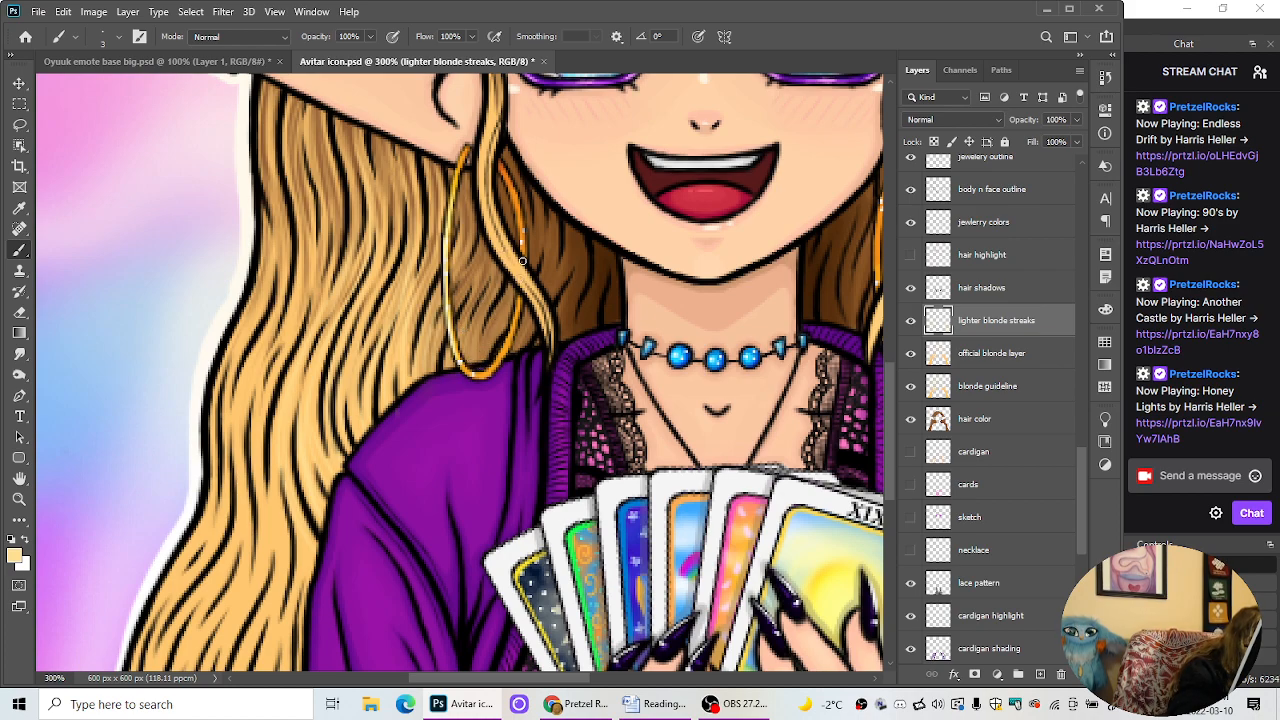
left_click_drag(475, 268, 444, 326)
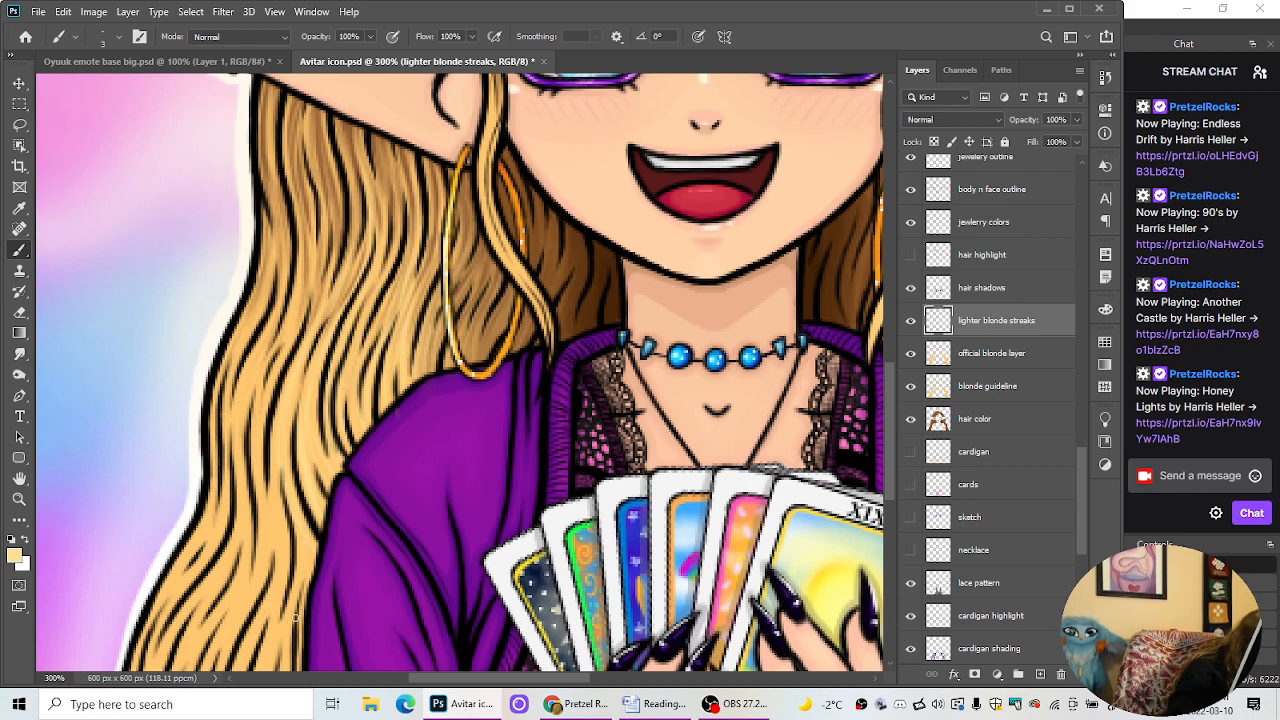
Step: Extend the lighter blonde streaks down the long hair beside the cardigan sleeve and check the whole illustration
scroll(890, 410, "down", 4)
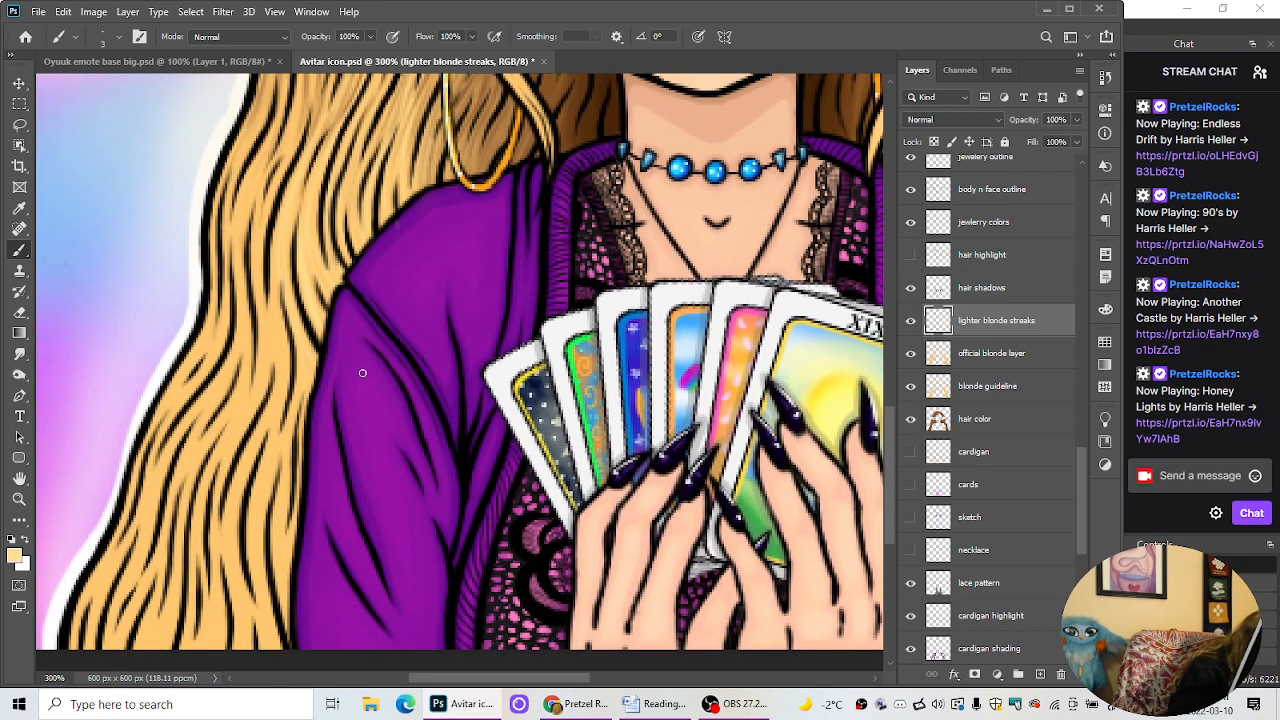
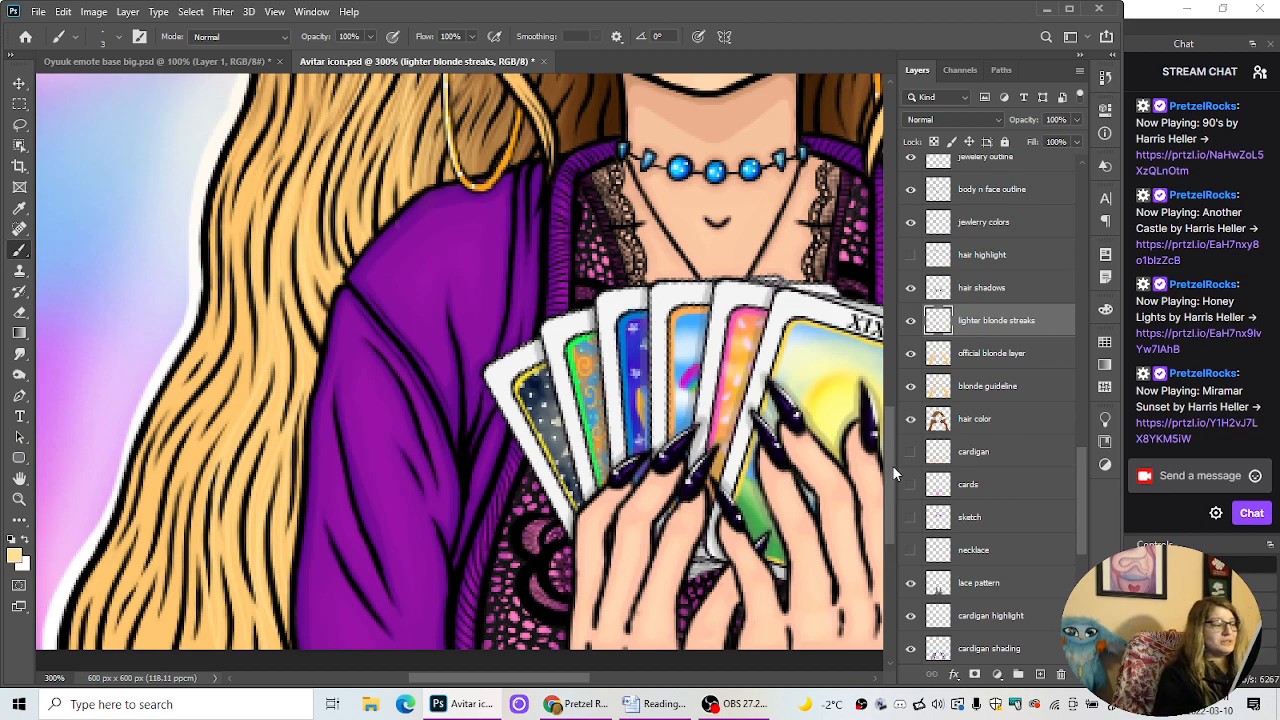
left_click_drag(892, 465, 898, 443)
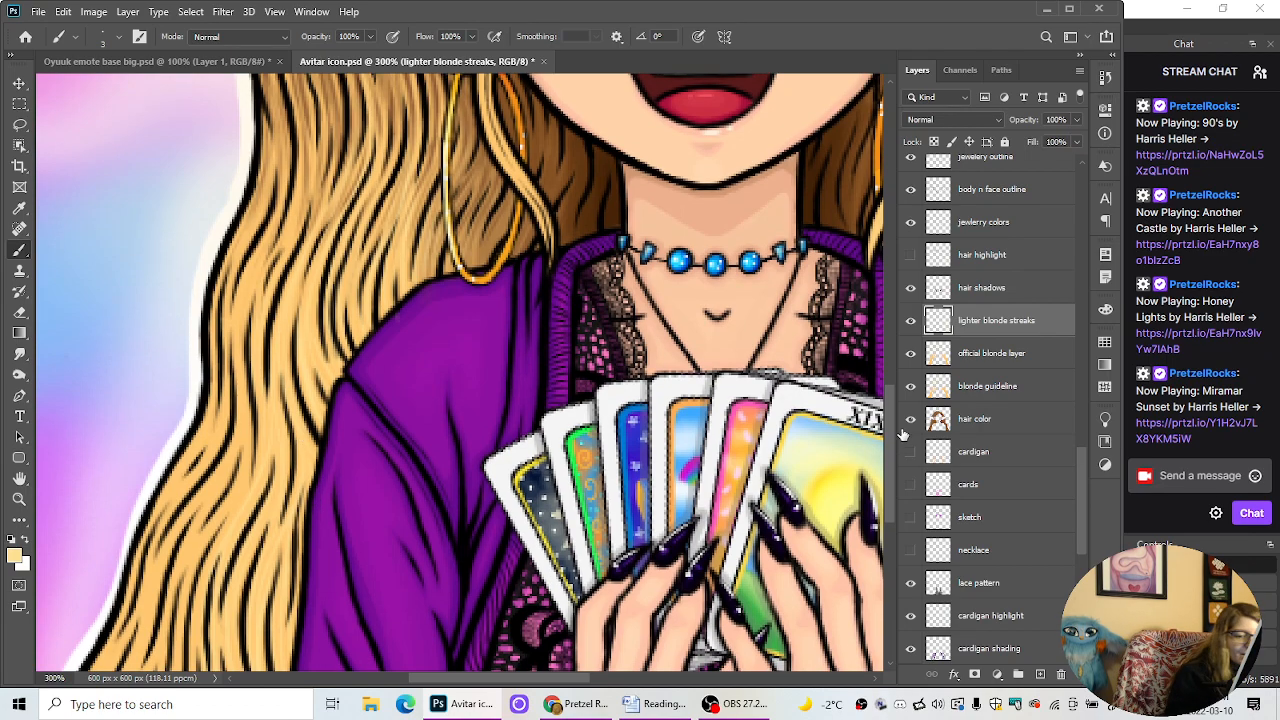
left_click_drag(892, 481, 893, 461)
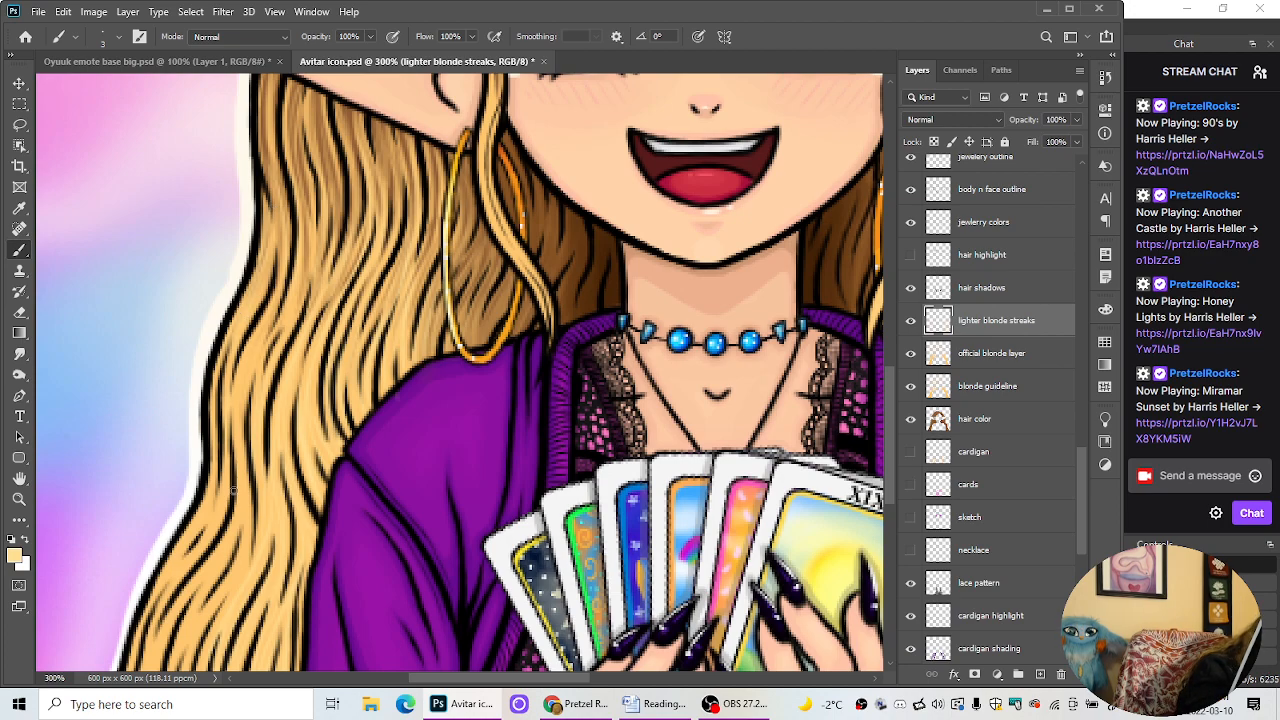
scroll(892, 432, "down", 3)
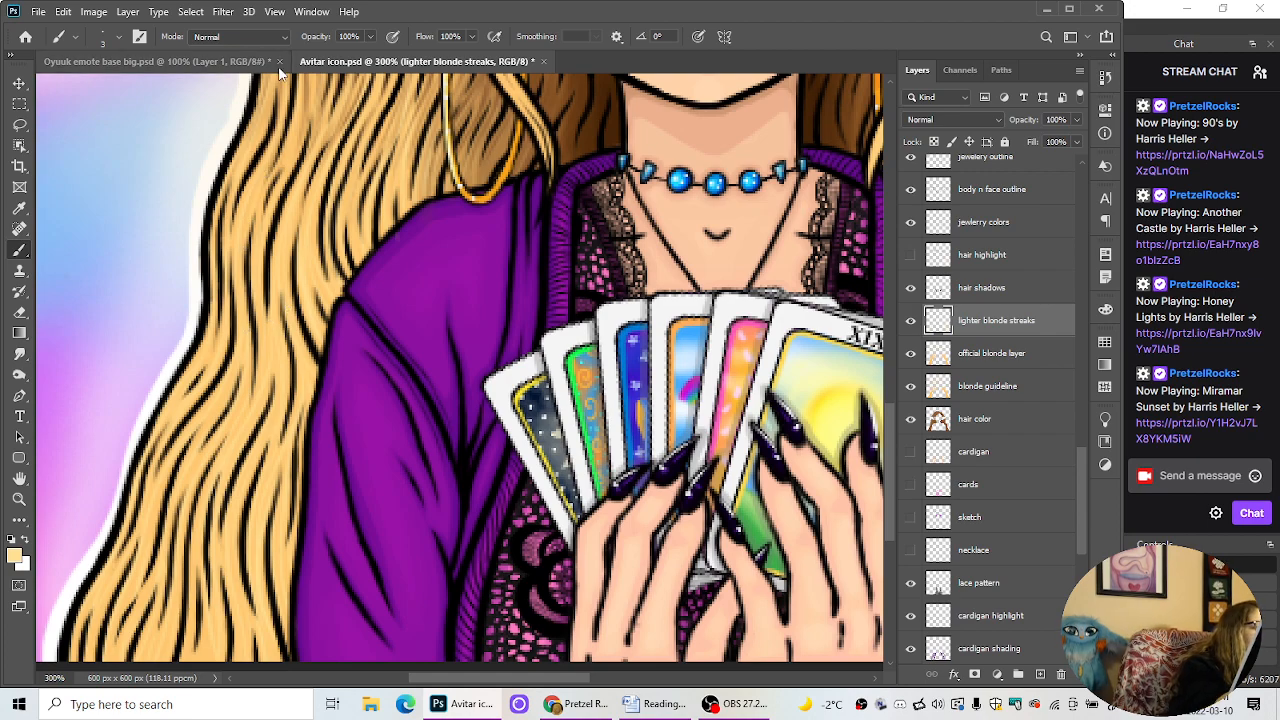
scroll(894, 420, "up", 3)
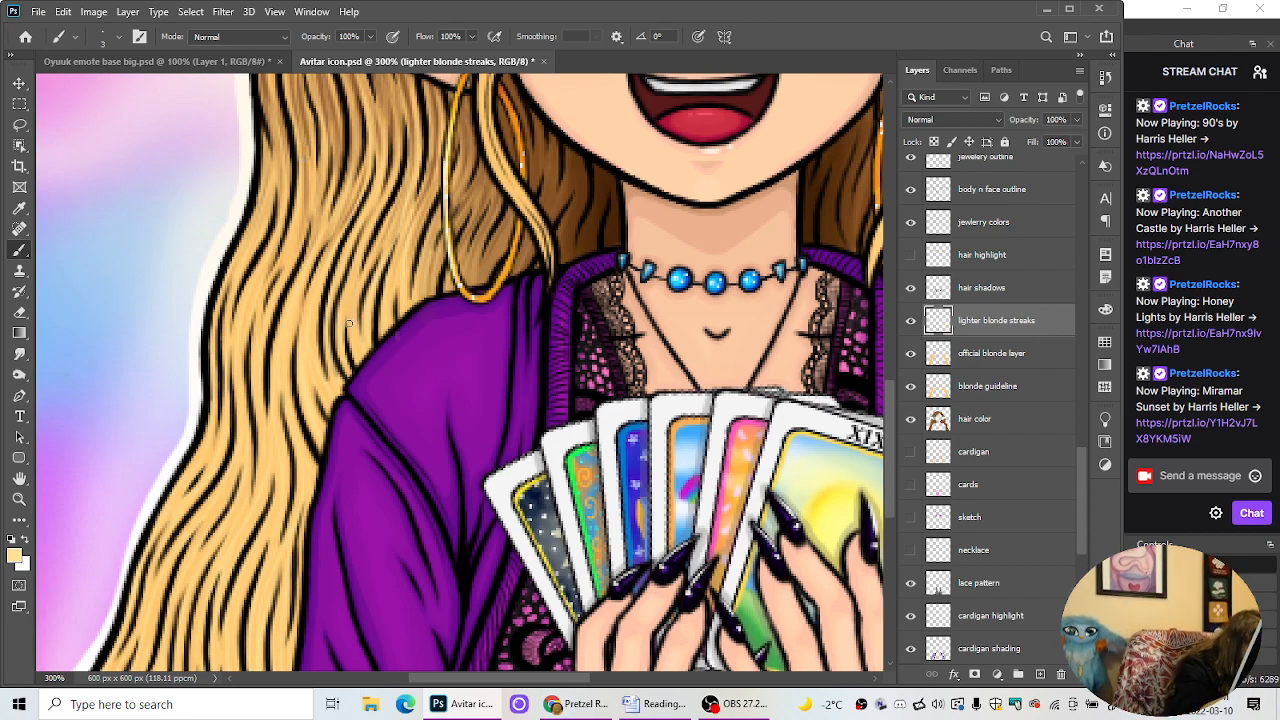
scroll(387, 223, "down", 1)
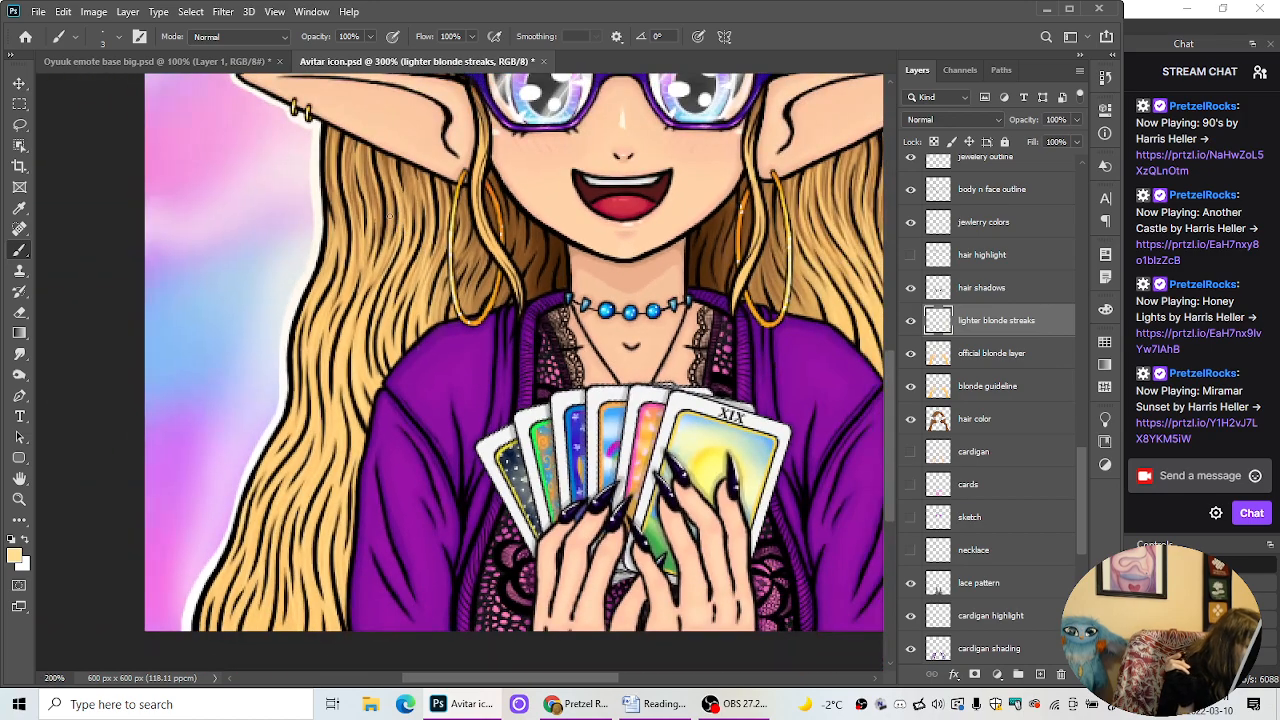
scroll(390, 223, "down", 1)
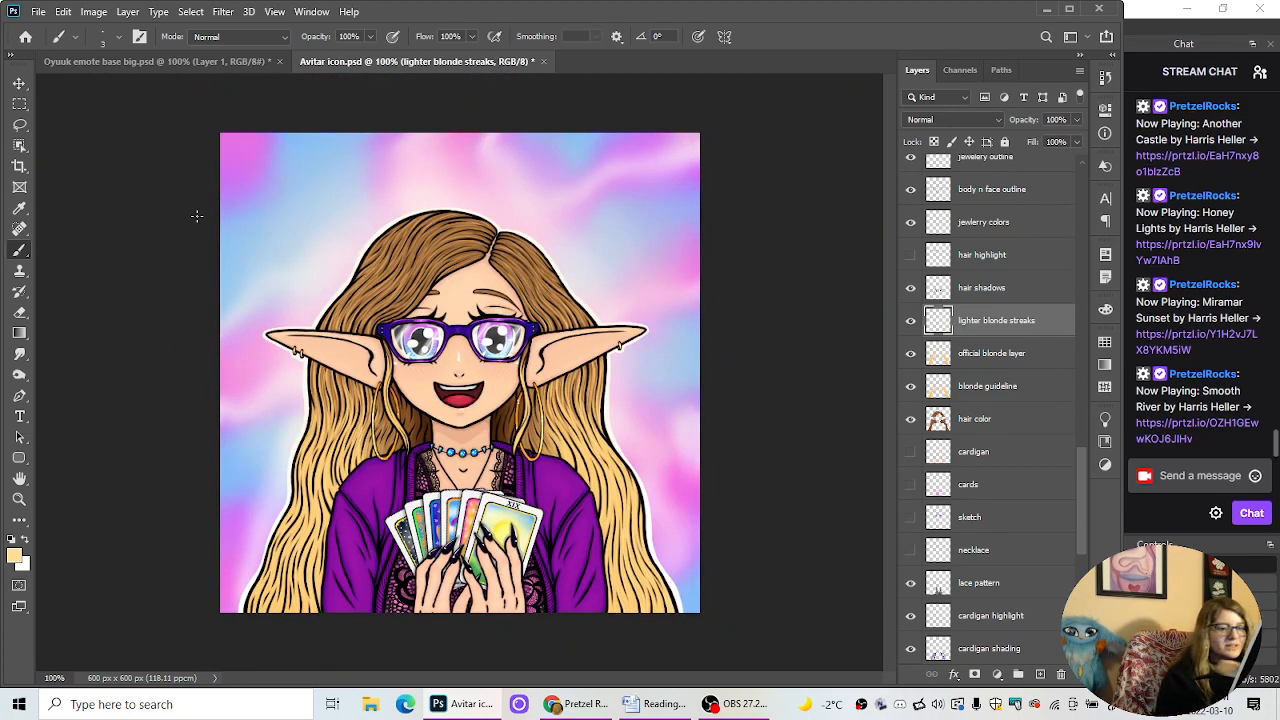
Step: Create a new layer named "darker blonde streaks" directly above the lighter blonde streaks layer
left_click(130, 12)
mouse_move(140, 29)
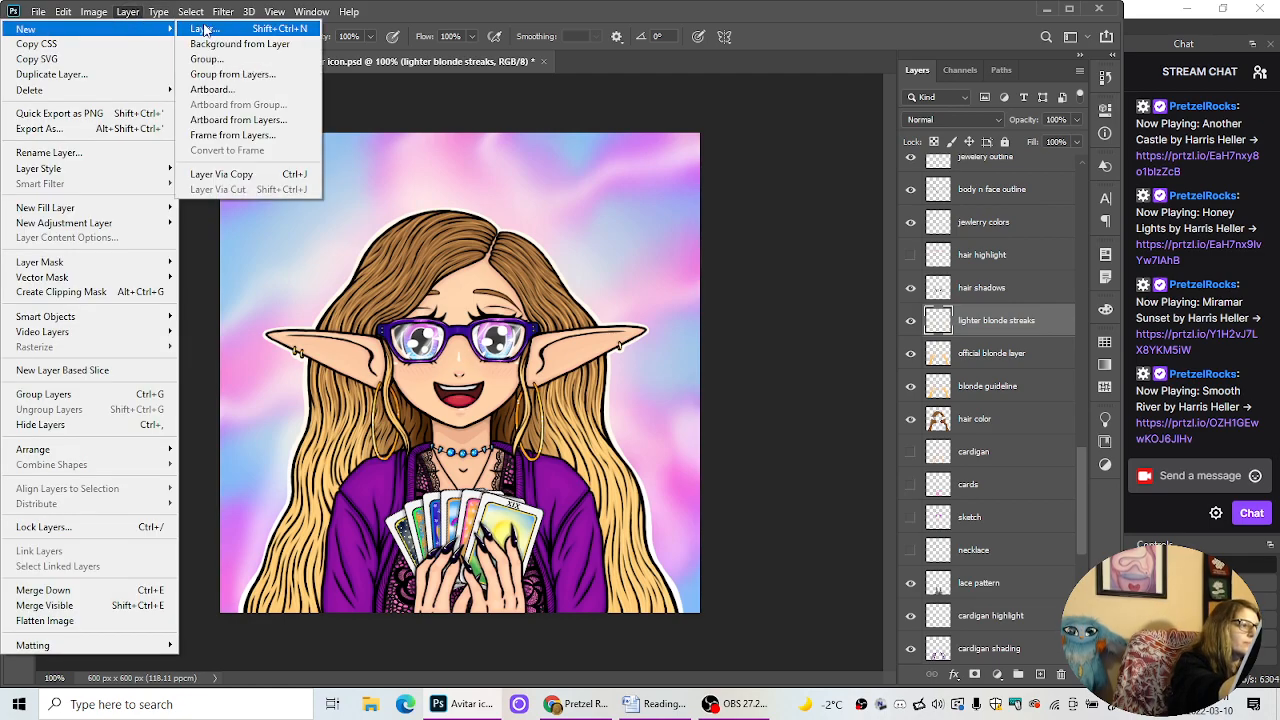
left_click(222, 29)
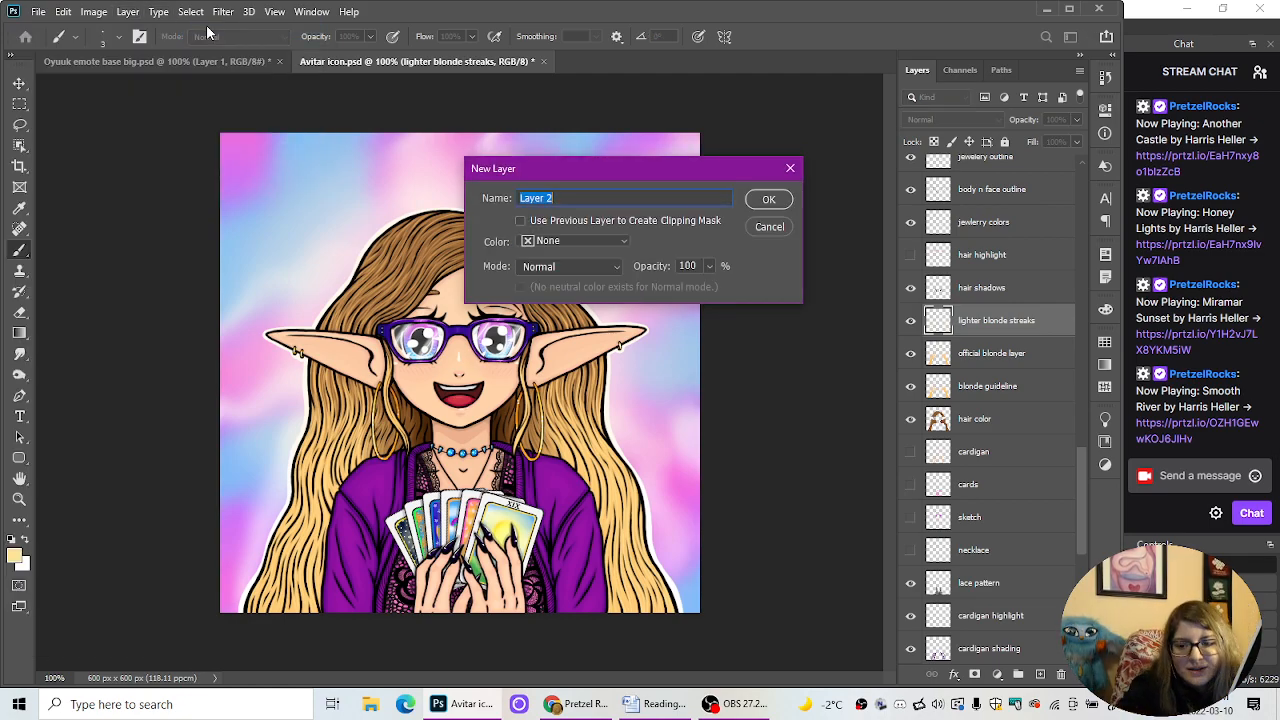
key("BackSpace")
type("da")
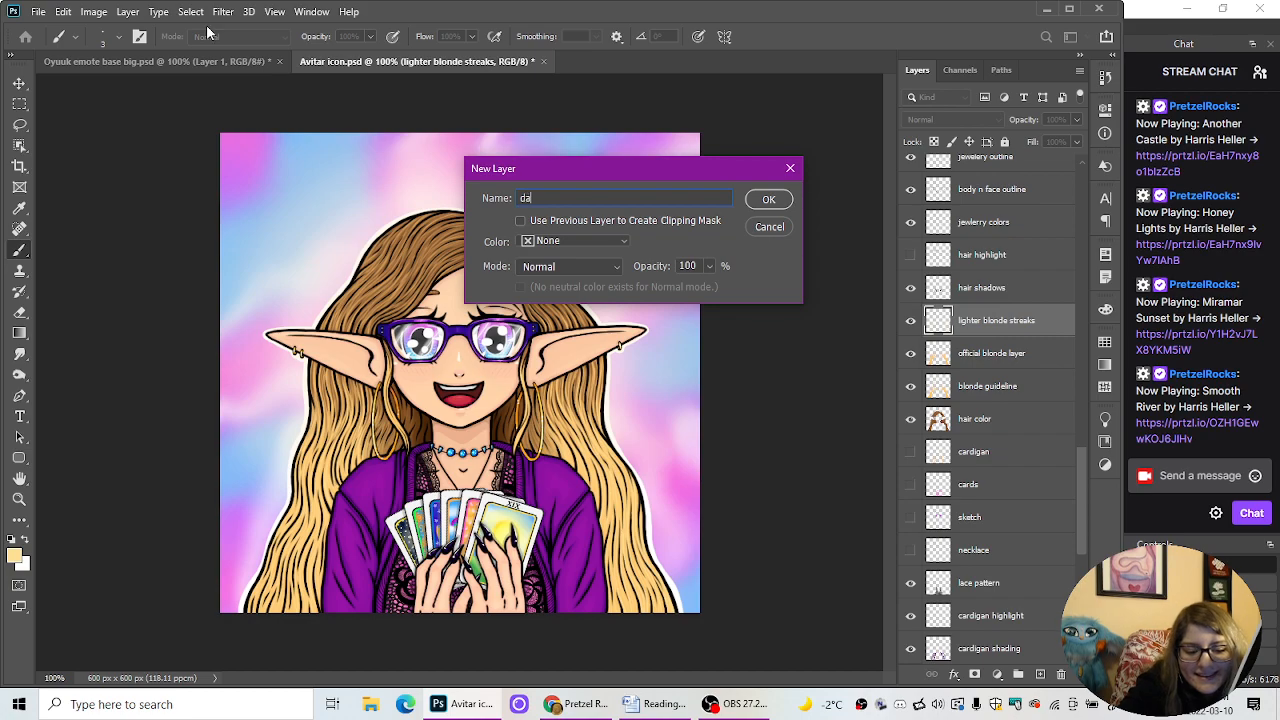
type("rker ")
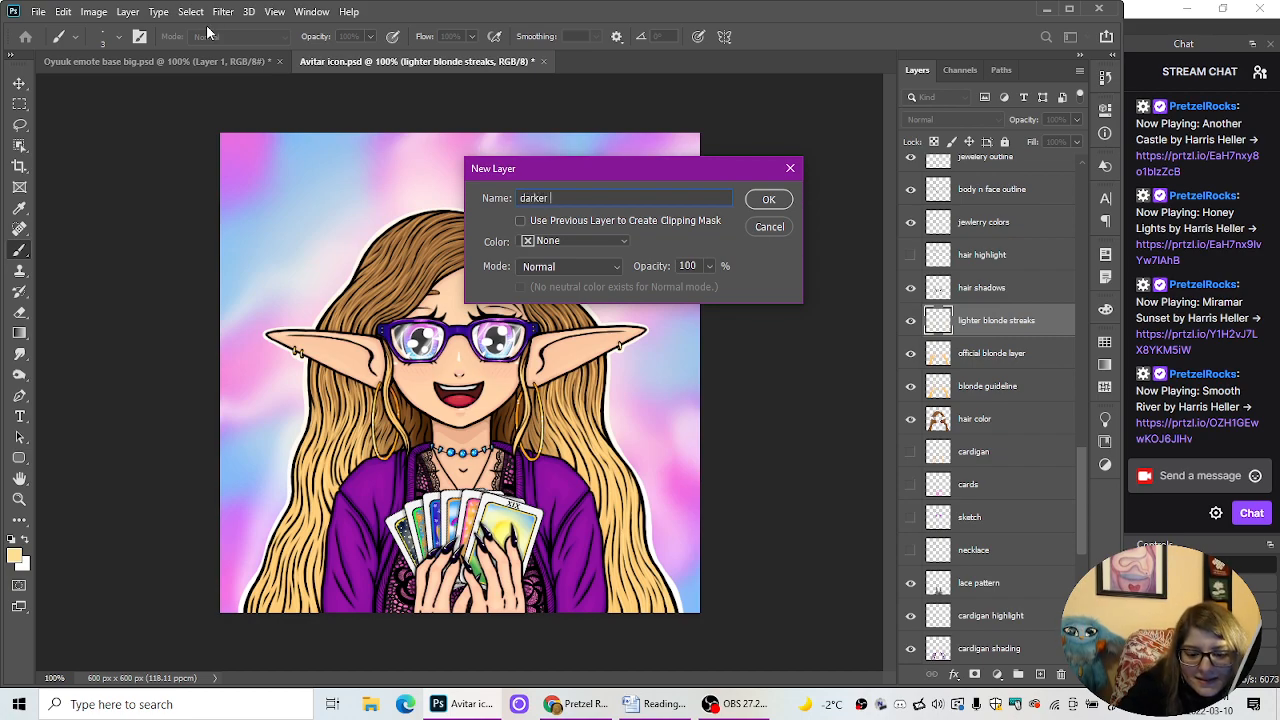
type("blonde ")
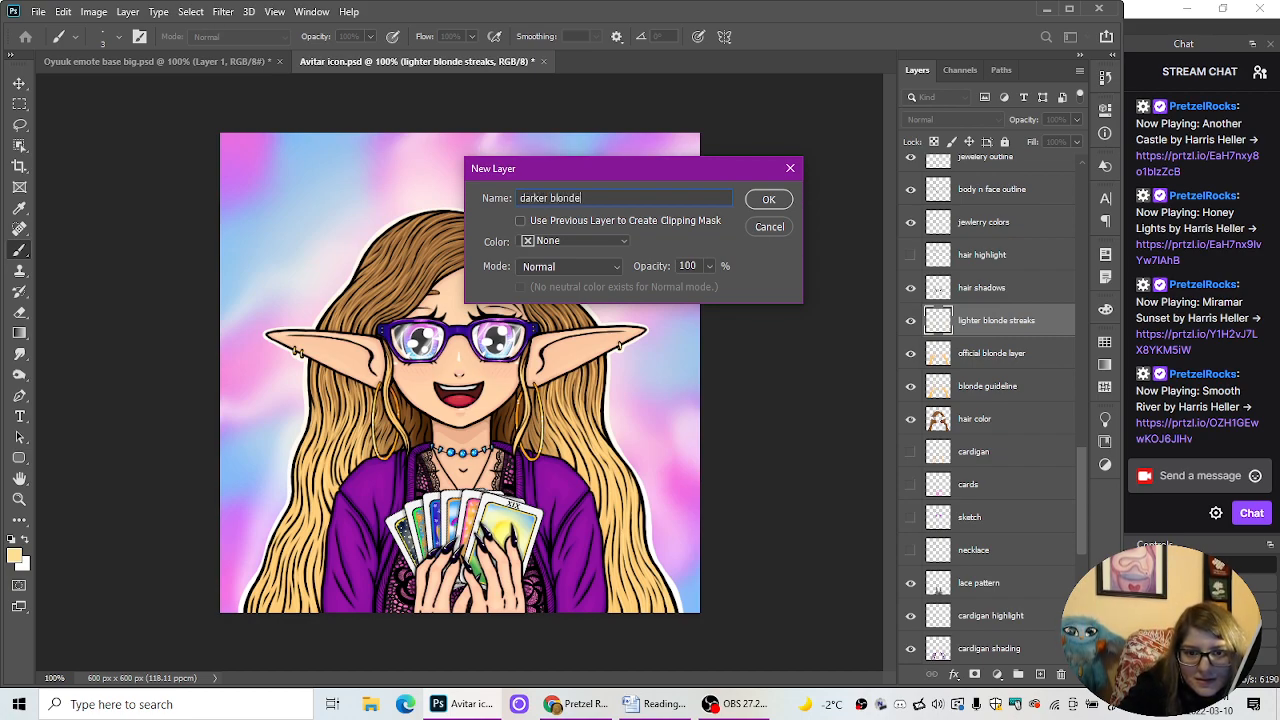
type("strea")
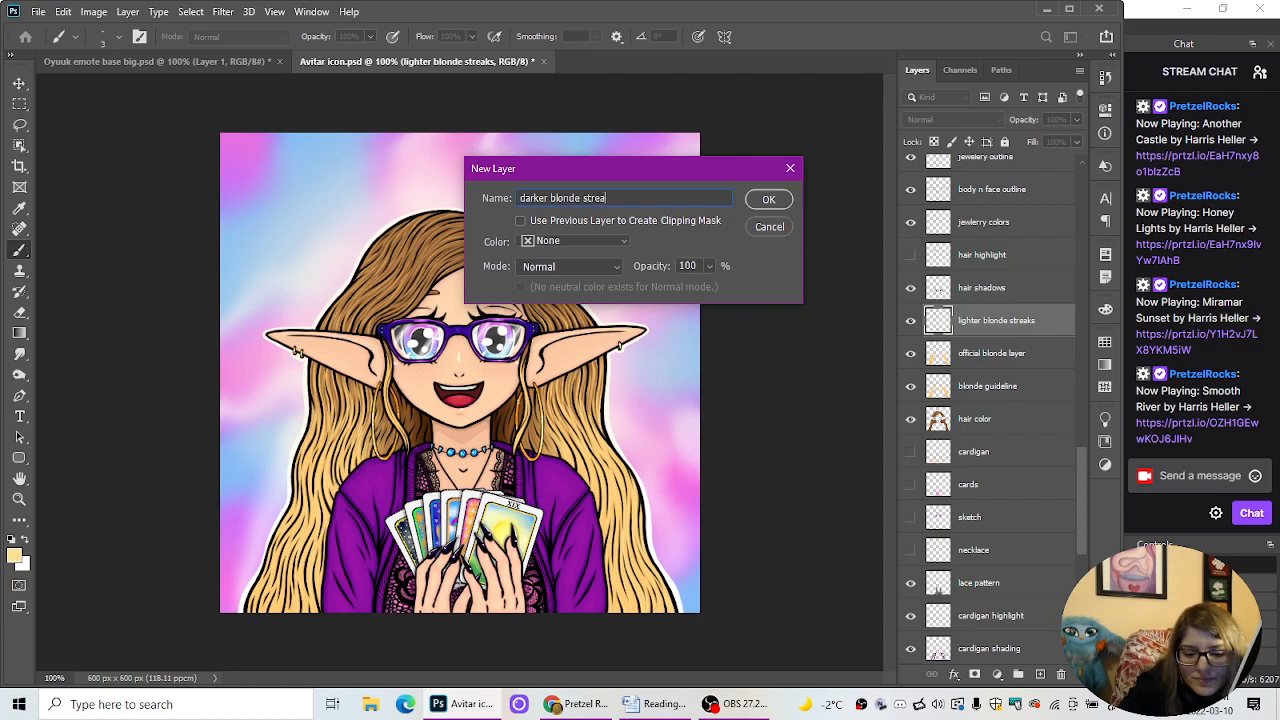
type("ks")
key("Return")
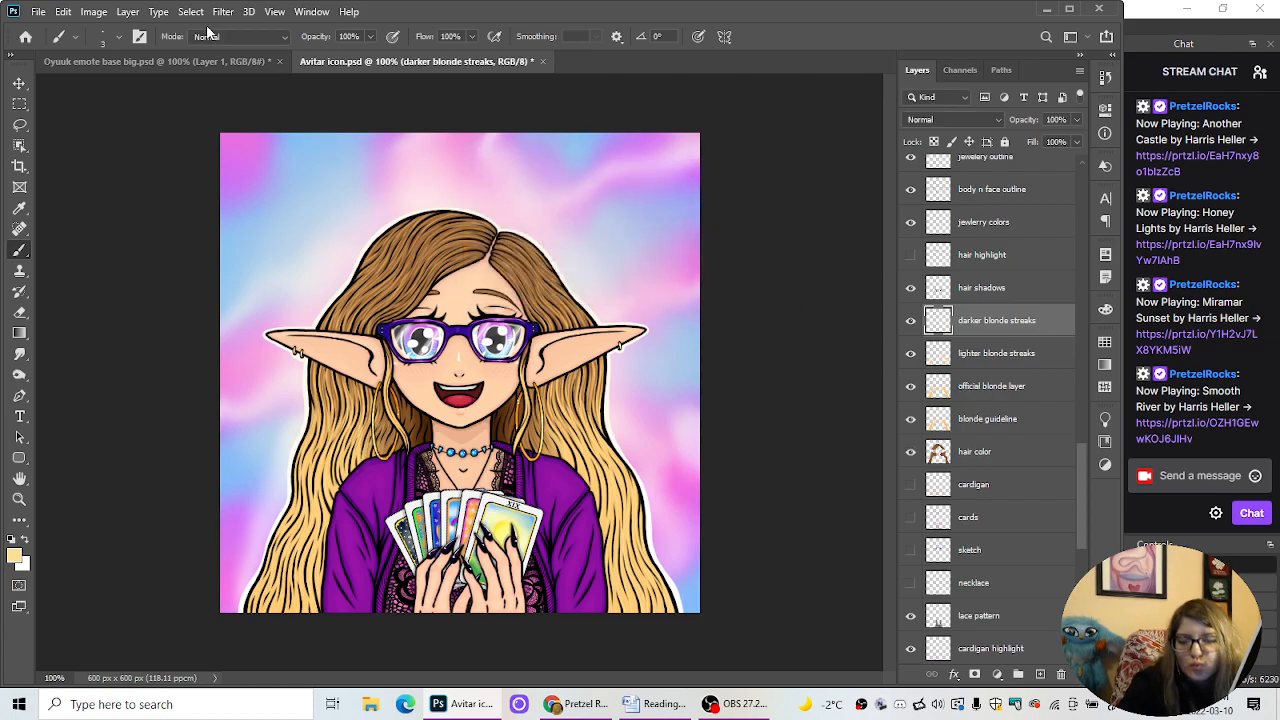
key("ctrl+plus")
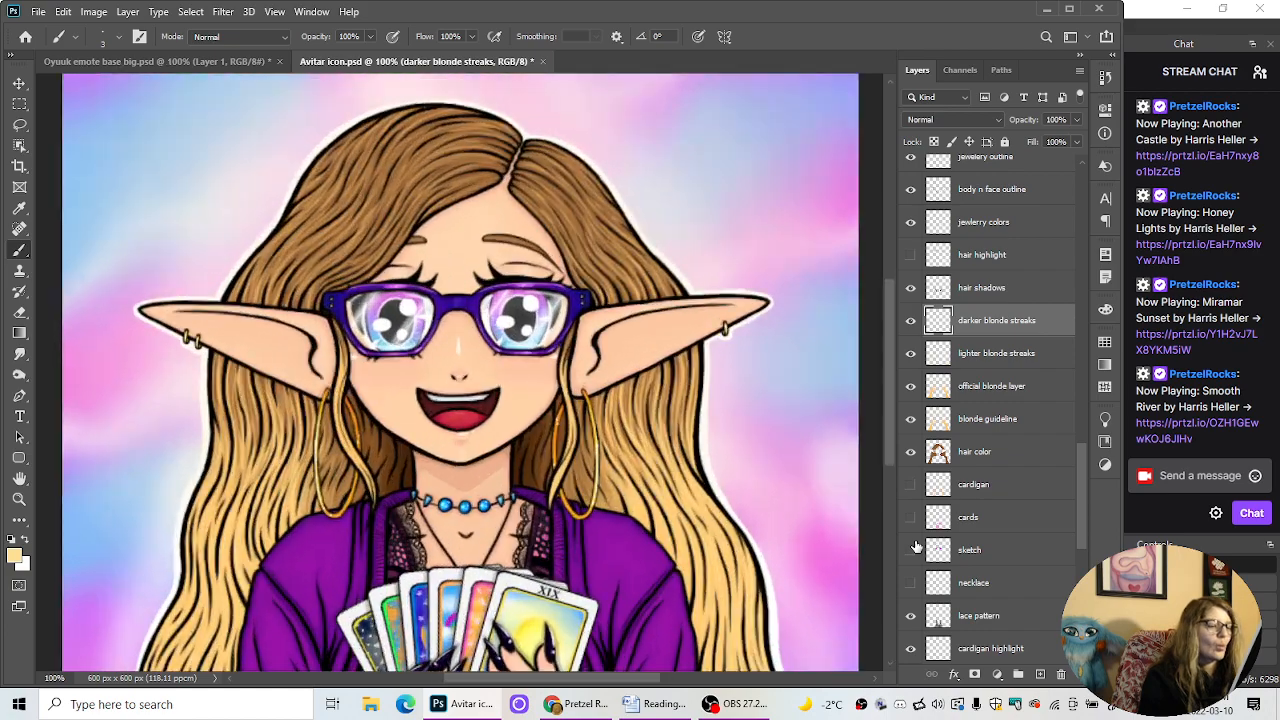
Step: Move the darker blonde streaks layer below the lighter blonde streaks layer and hide the lighter blonde streaks
left_click_drag(1005, 330, 1002, 368)
left_click(910, 321)
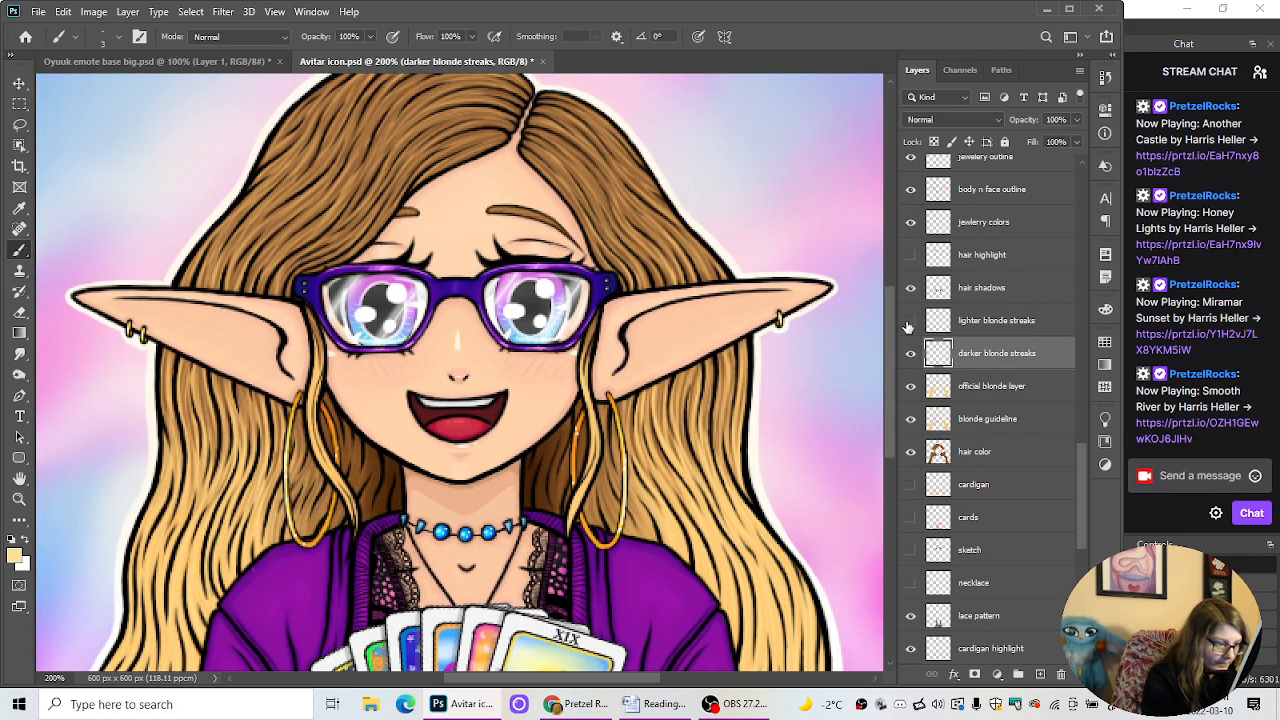
Step: Set the foreground color to an orange-leaning darker blonde with hue 34° and hex value efb161
key("i")
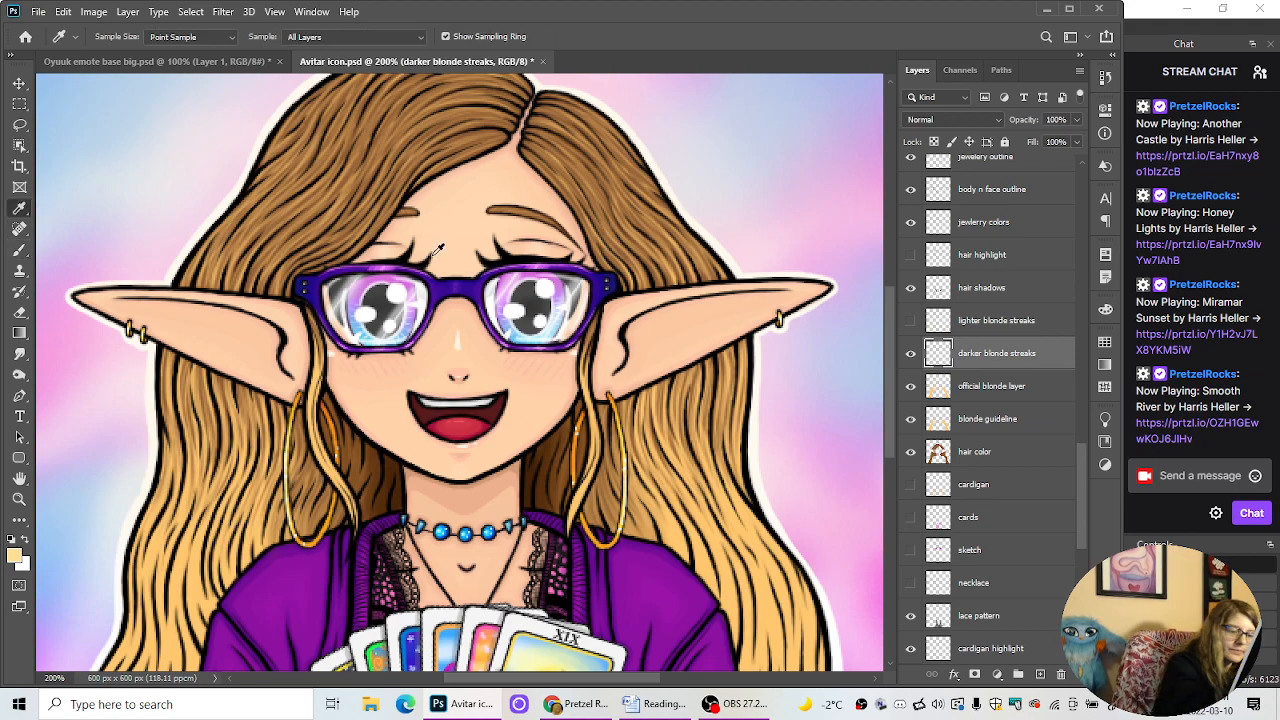
left_click(16, 554)
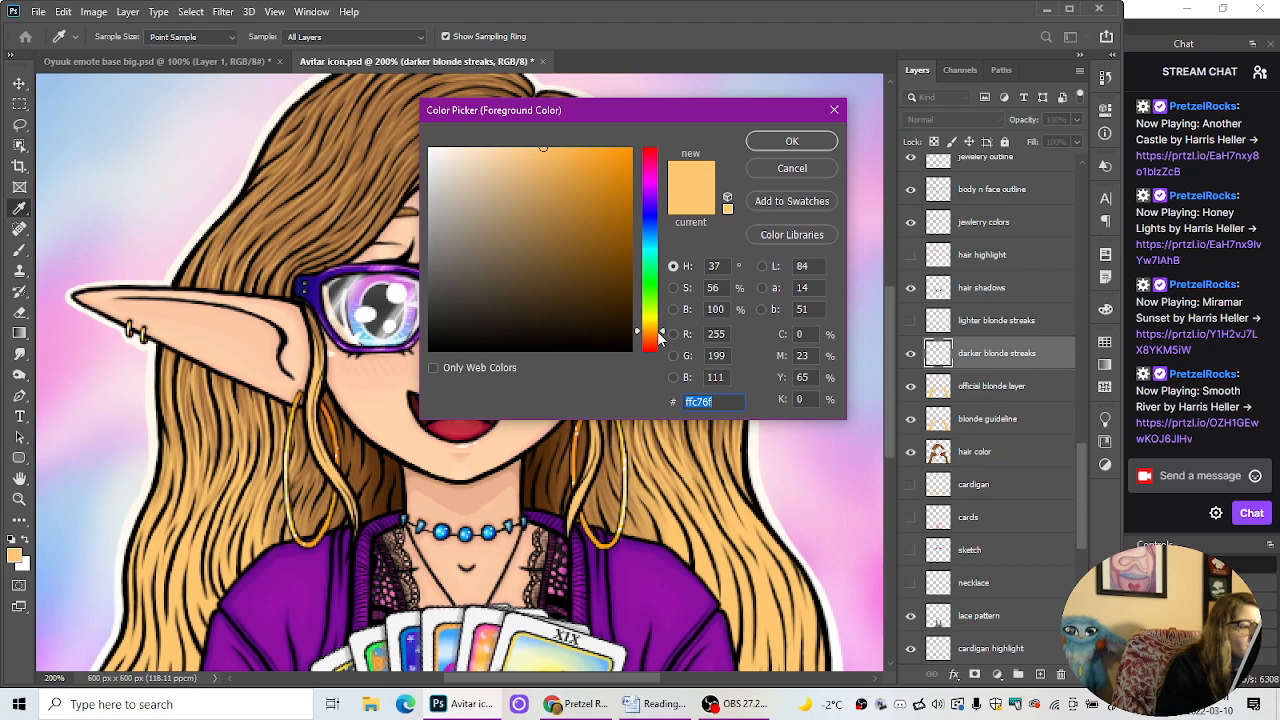
left_click(658, 334)
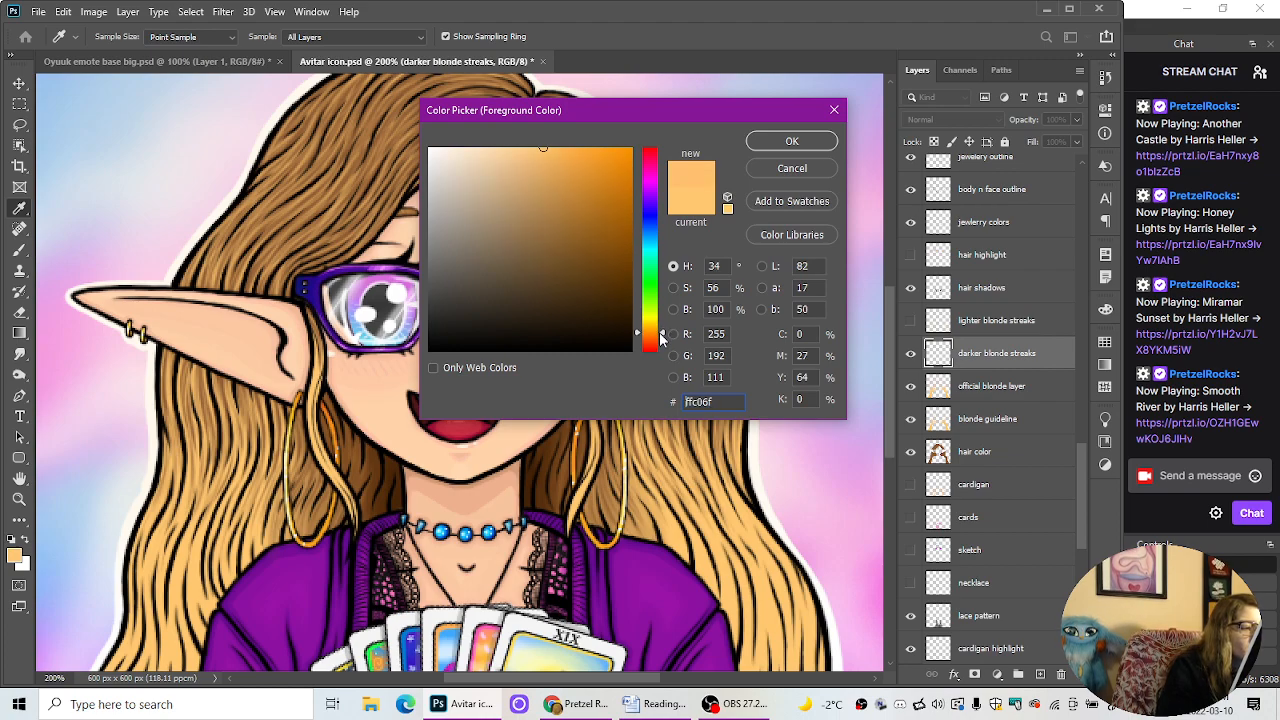
left_click(555, 148)
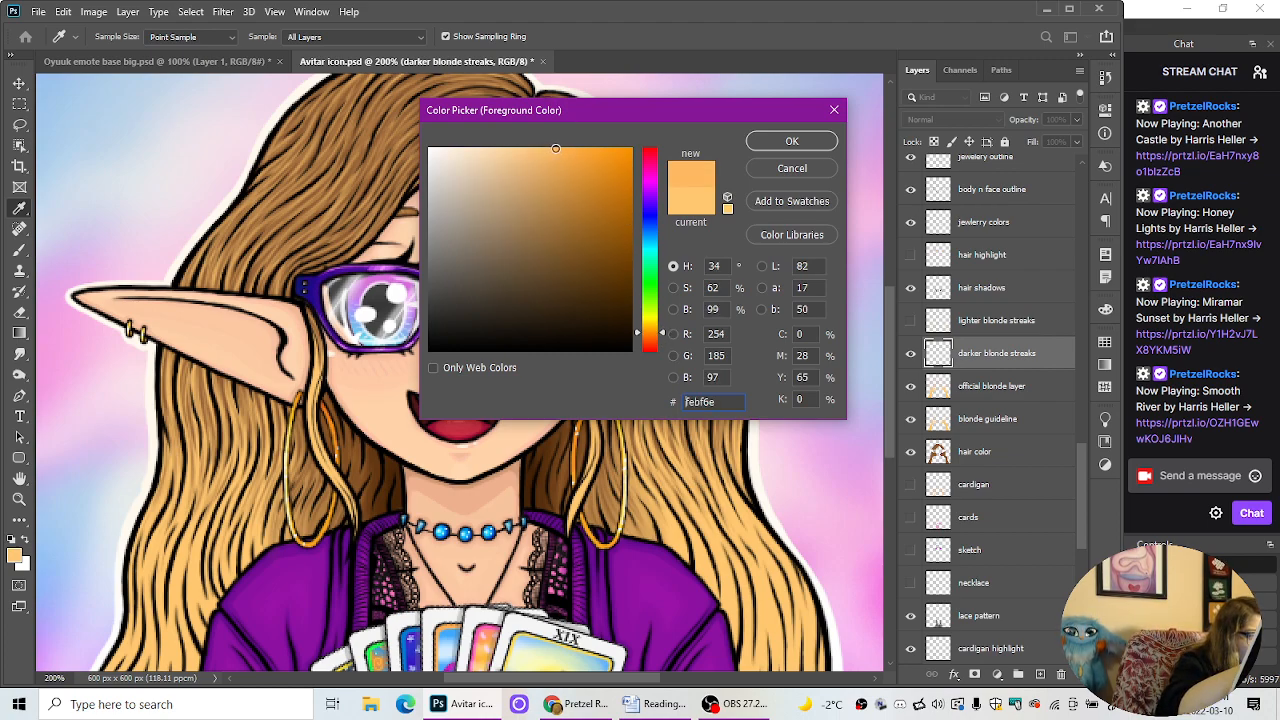
left_click_drag(555, 148, 550, 160)
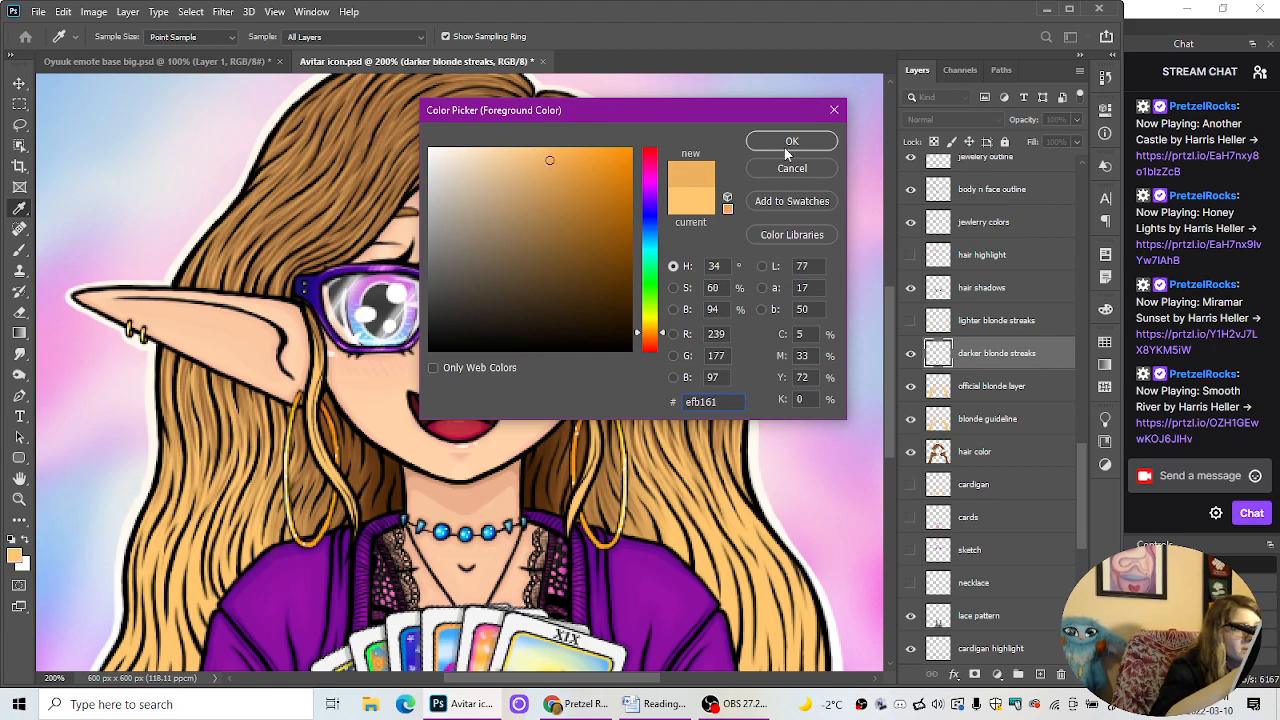
left_click(789, 143)
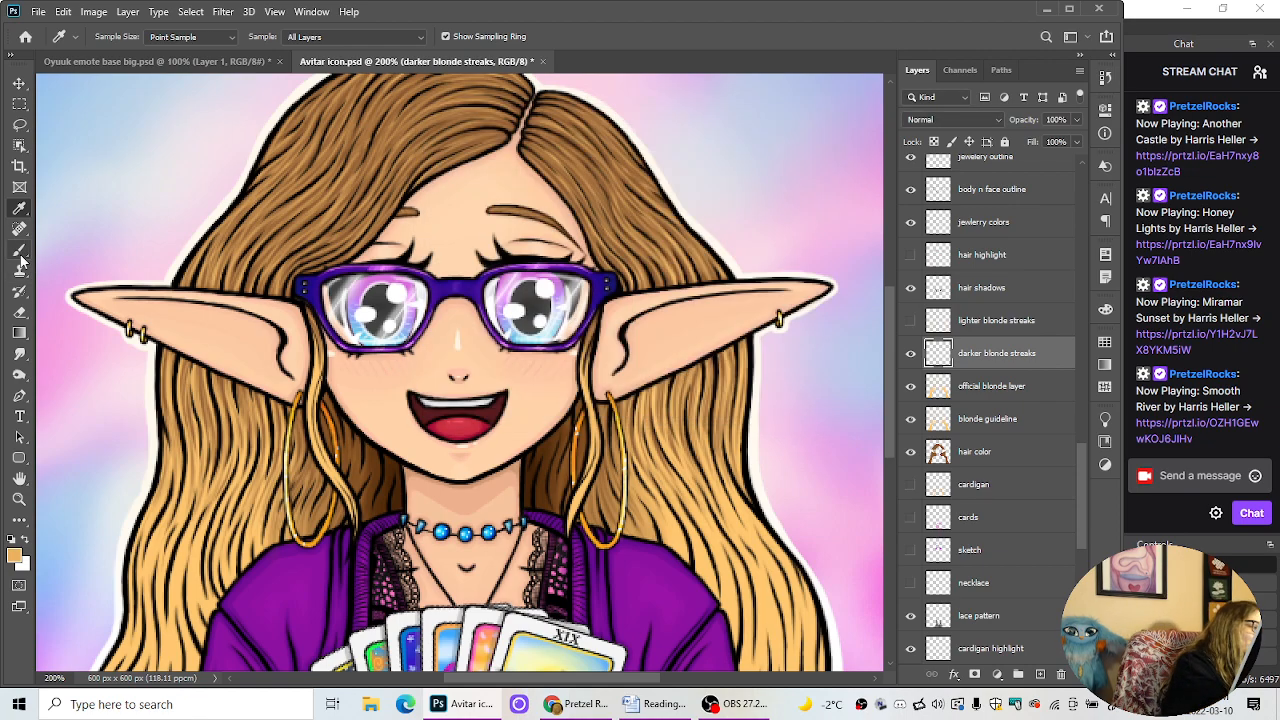
Step: Switch to the Brush tool, focus on the hair beside the cardigan shoulder, and darken the foreground color to da9c4b
left_click(20, 252)
left_click_drag(892, 446, 903, 523)
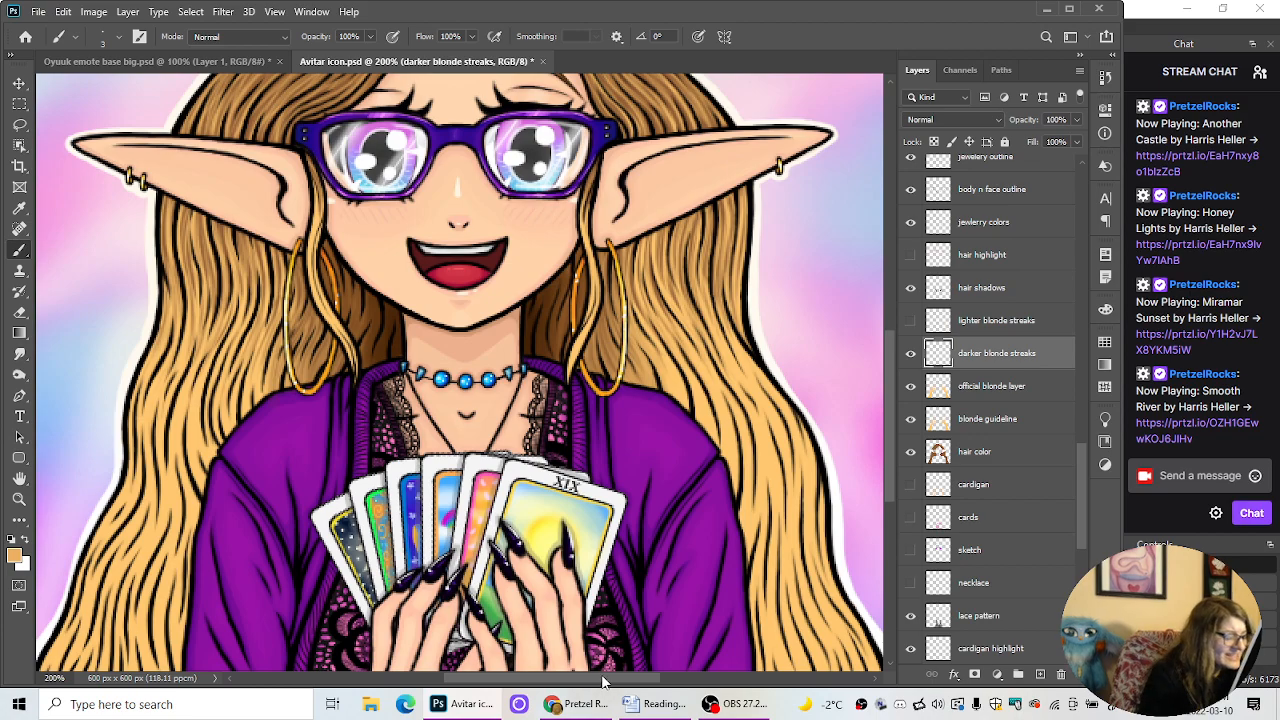
left_click_drag(604, 679, 637, 680)
key("ctrl+plus")
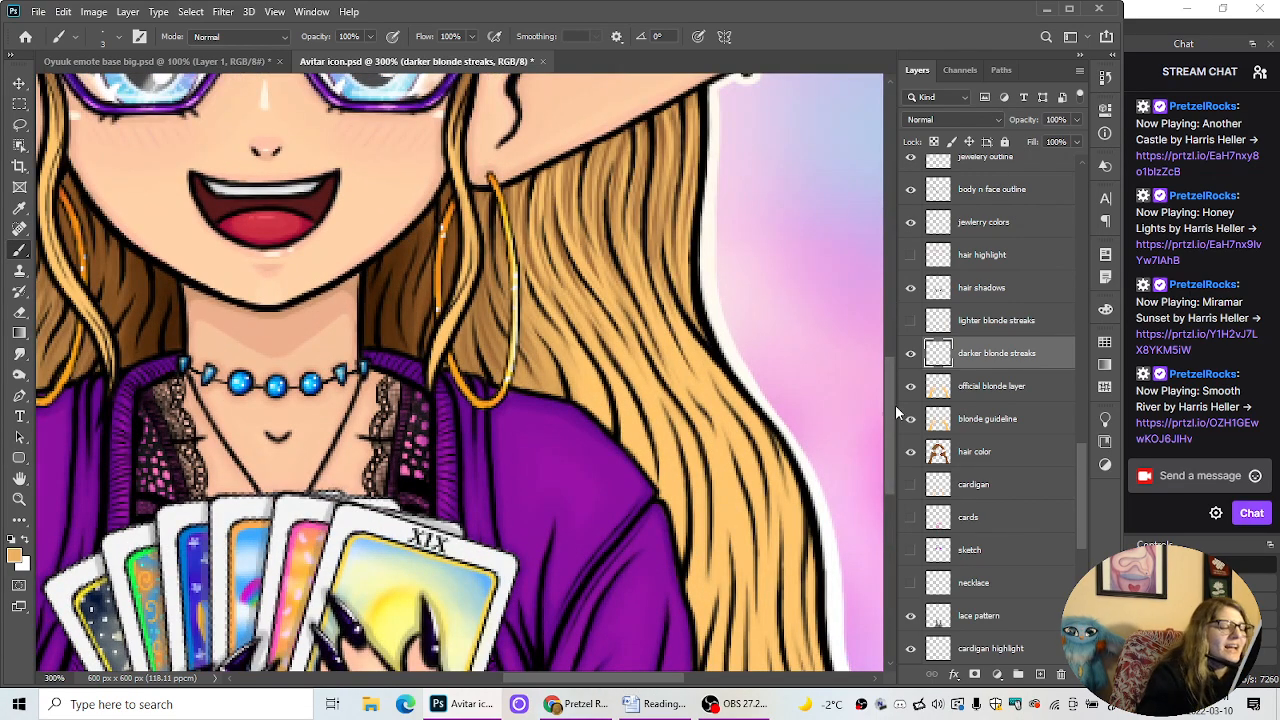
scroll(895, 405, "up", 2)
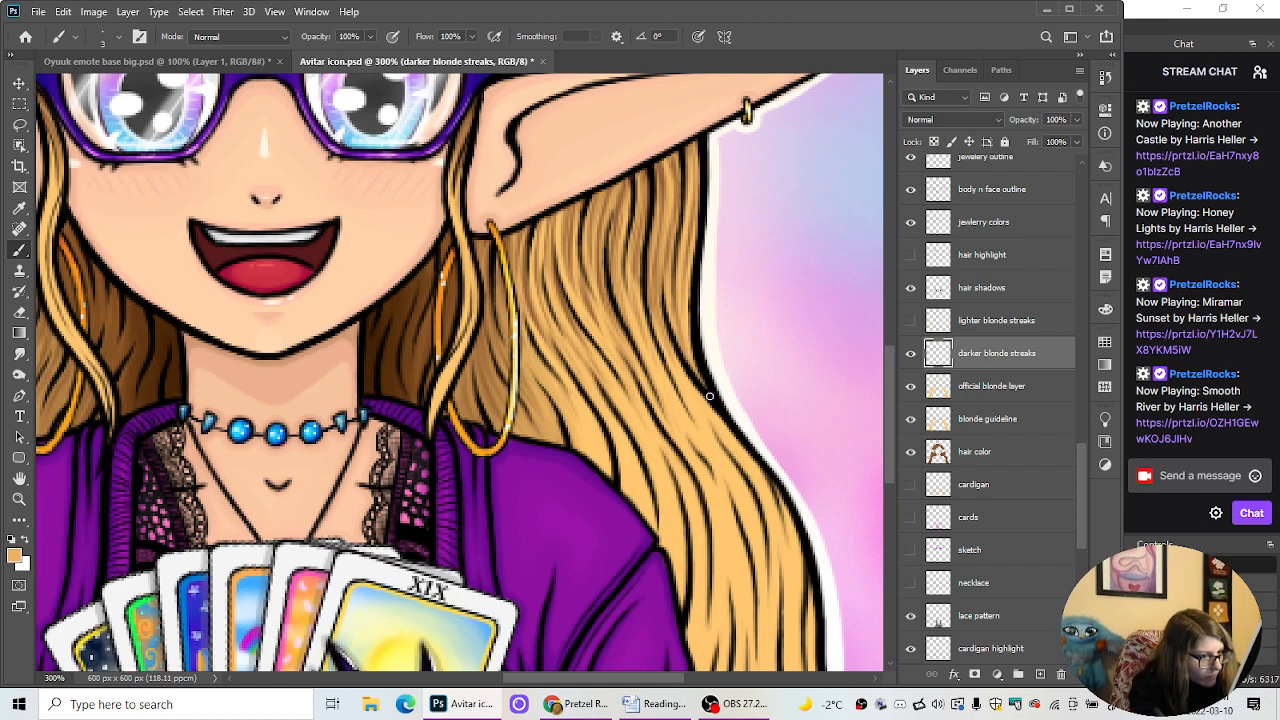
left_click(15, 557)
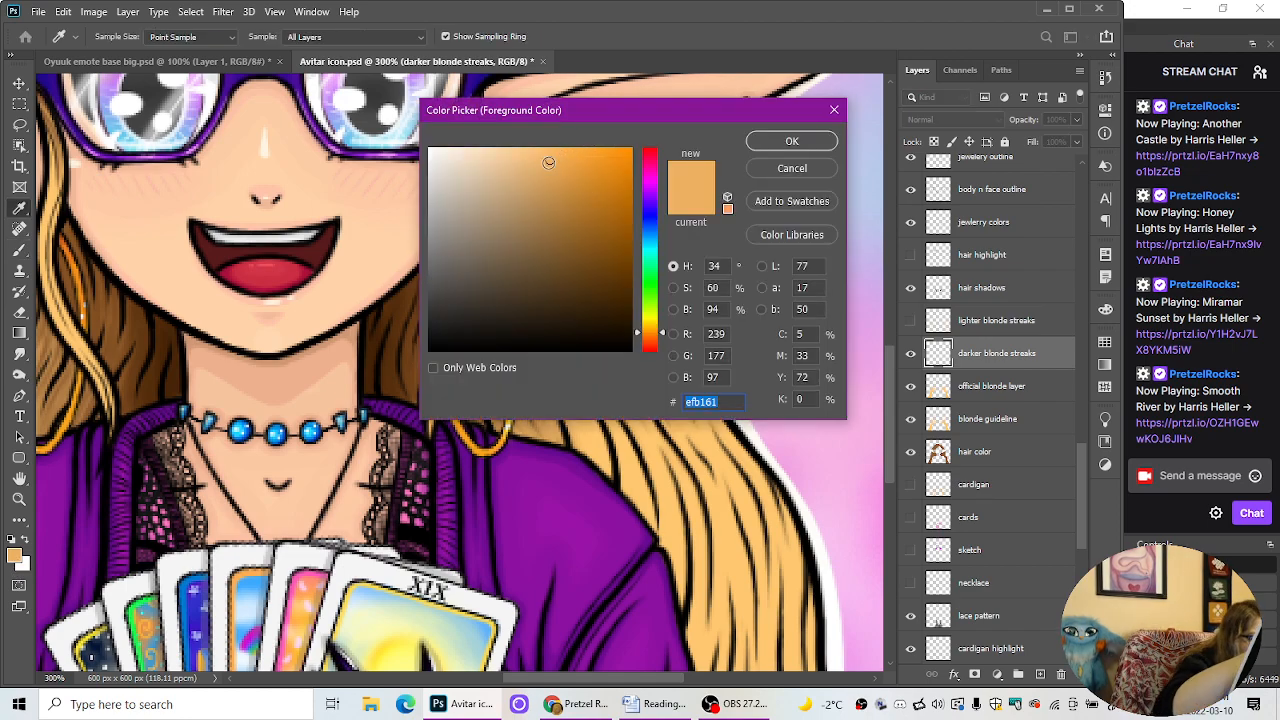
left_click(562, 176)
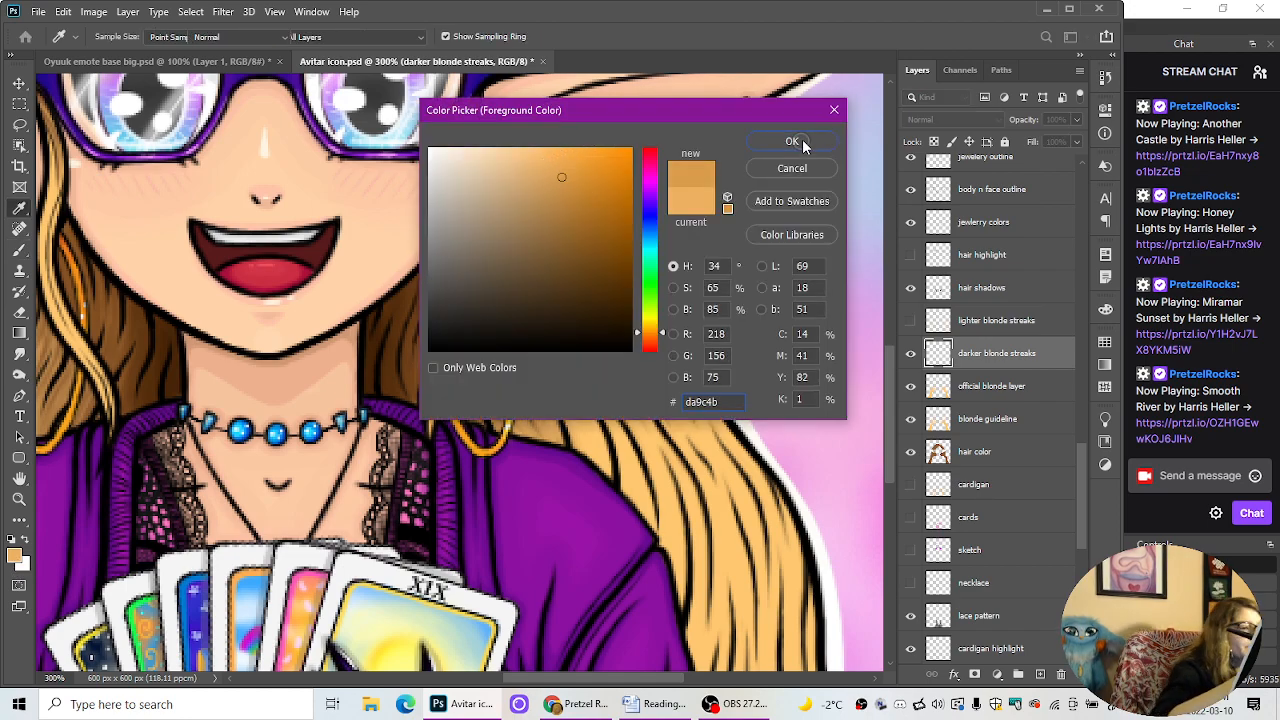
left_click(800, 140)
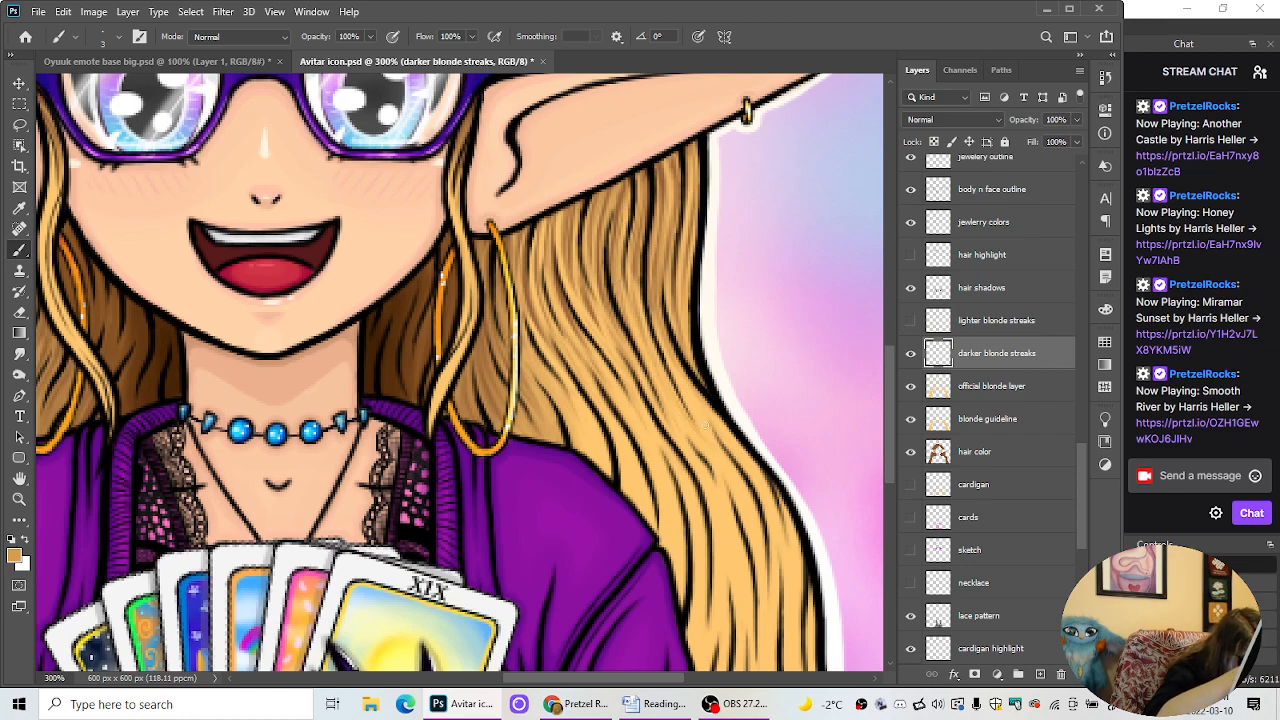
Step: Paint thin darker blonde streaks with the 3 px brush along the outer strands of the long hair, down to the canvas's lower edge
scroll(828, 342, "down", 3)
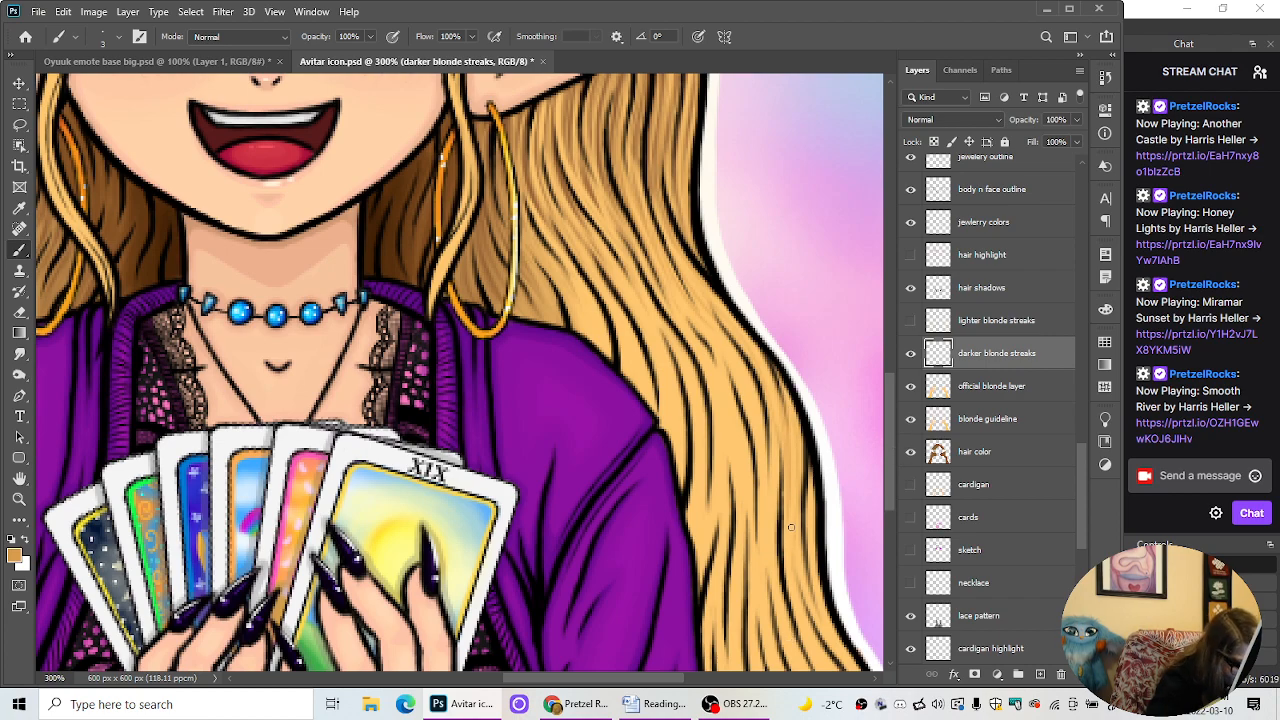
scroll(870, 420, "down", 4)
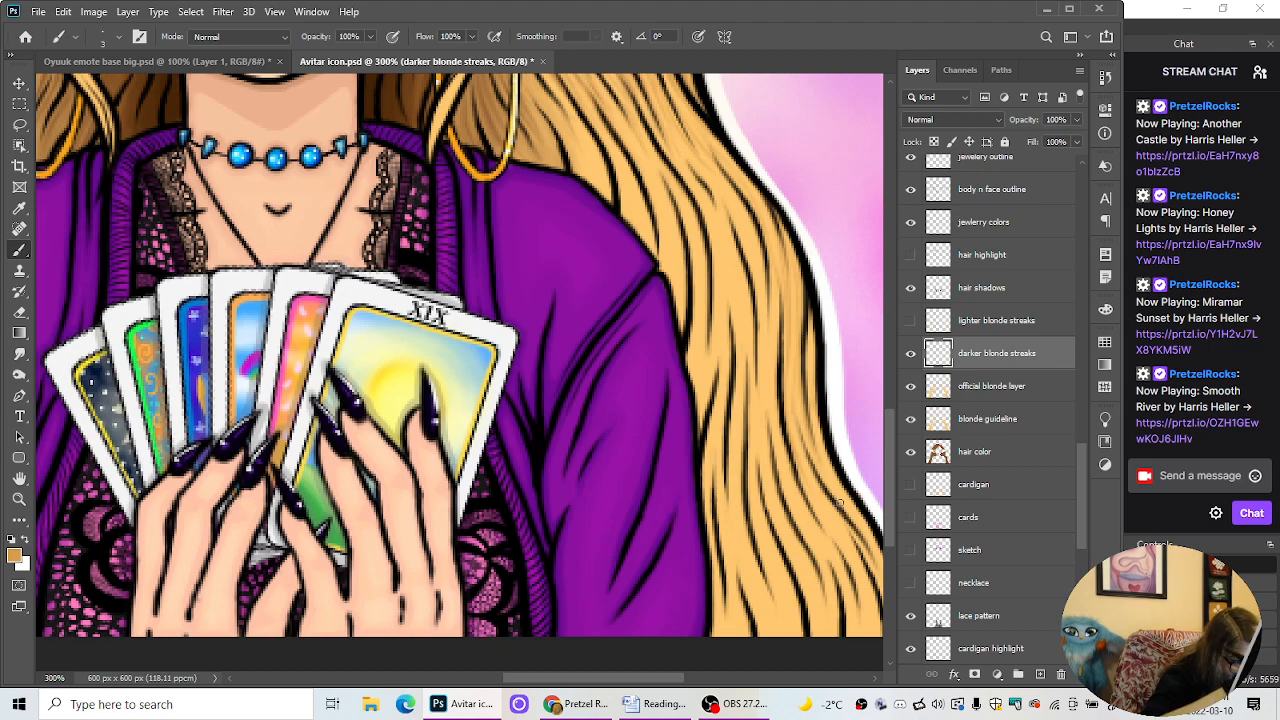
left_click_drag(840, 504, 794, 410)
scroll(885, 520, "down", 2)
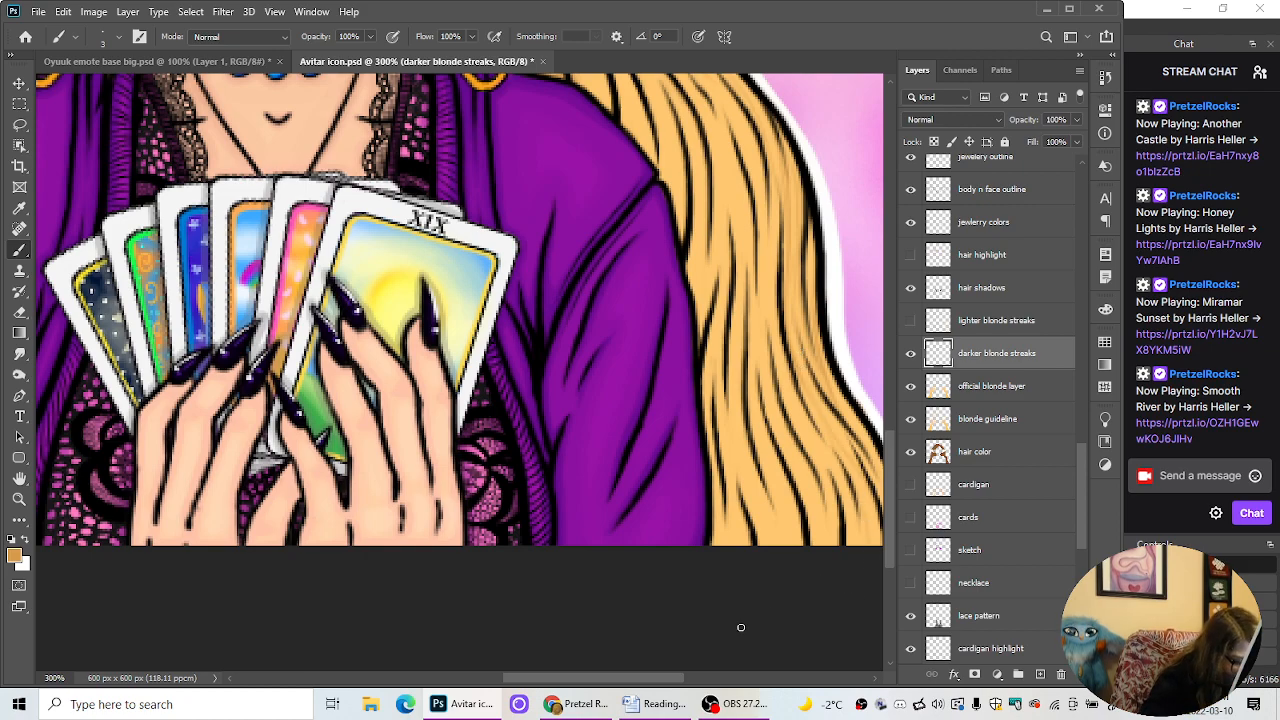
left_click_drag(686, 678, 708, 552)
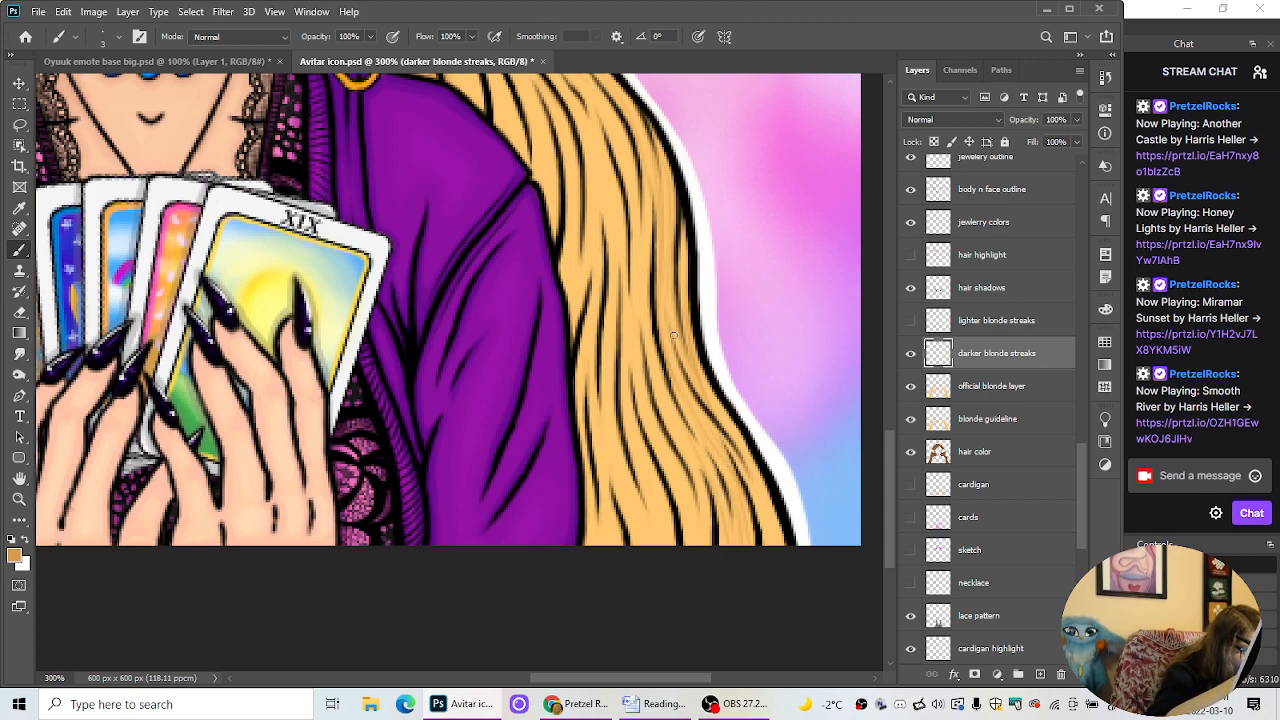
scroll(892, 430, "up", 5)
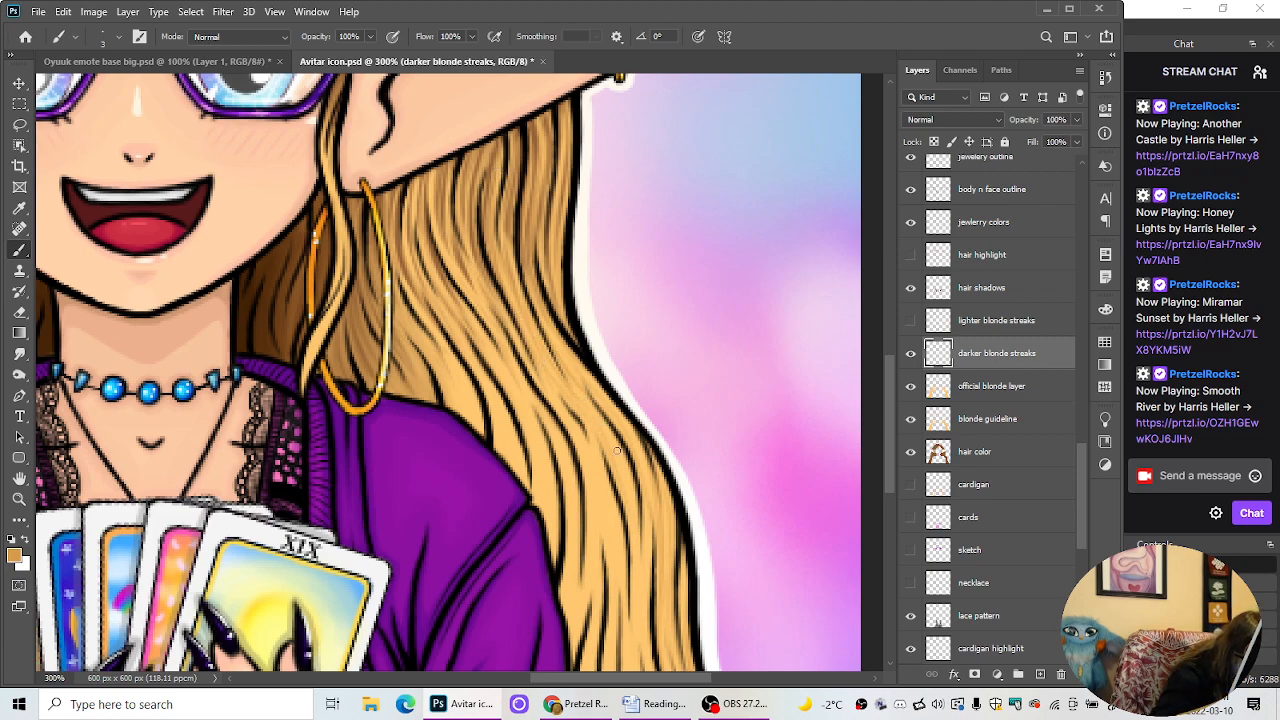
left_click_drag(888, 429, 892, 458)
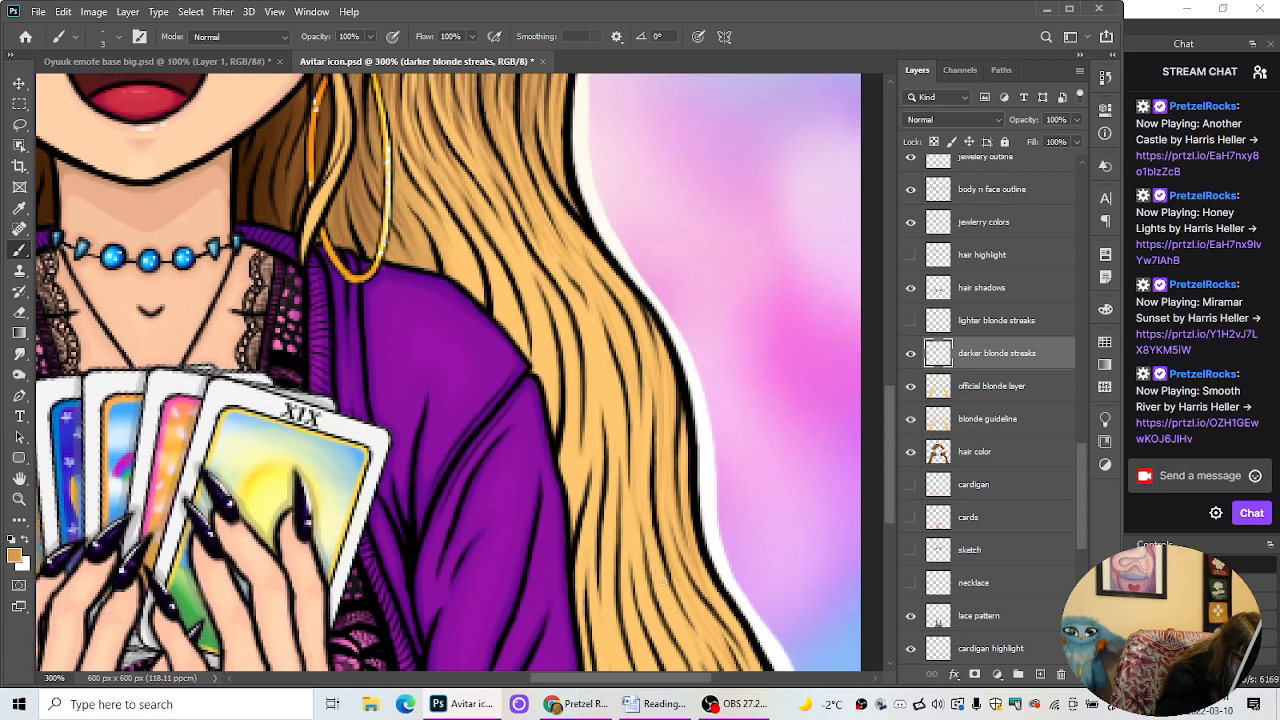
left_click_drag(896, 451, 898, 484)
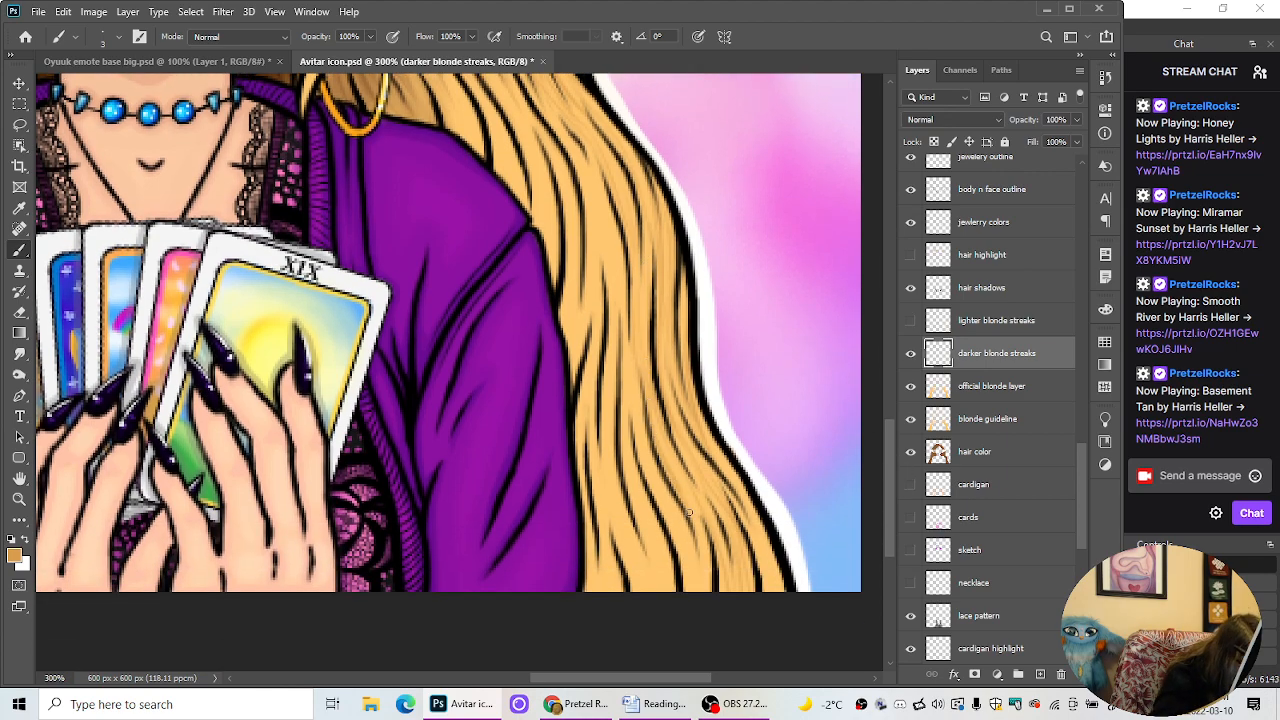
left_click_drag(678, 485, 710, 605)
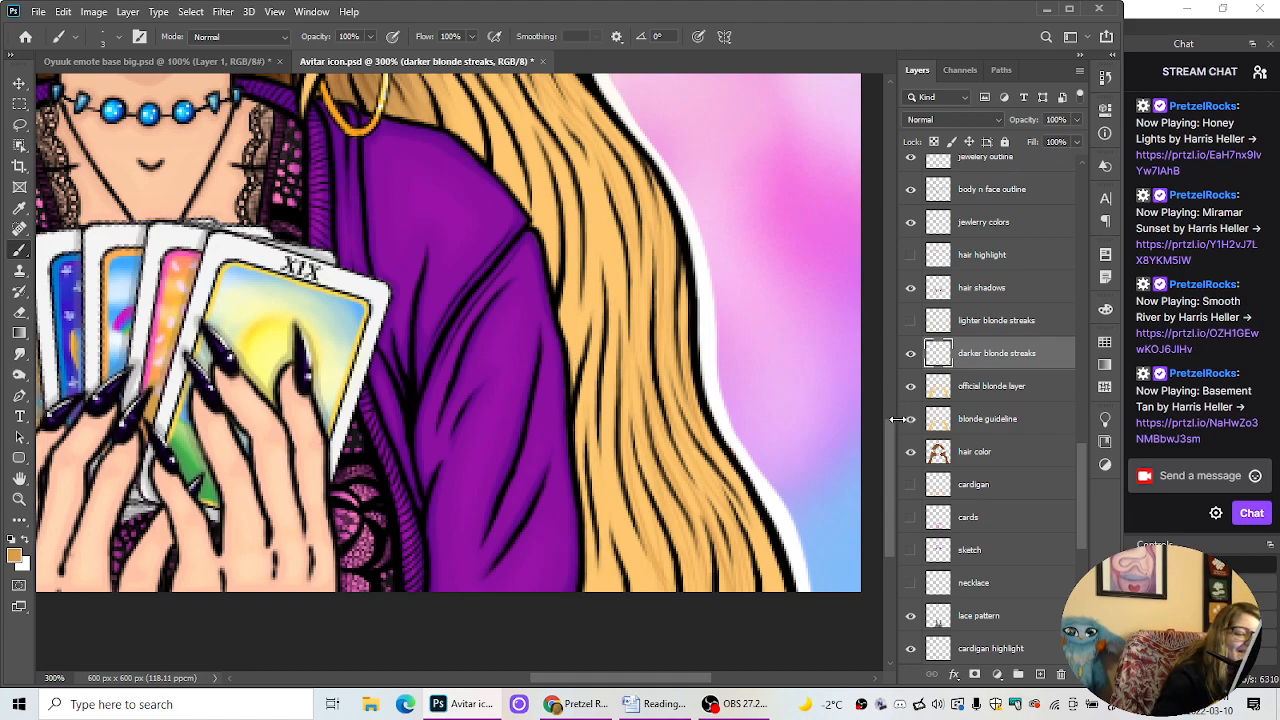
Step: Paint darker blonde streaks in the hair between the hoop earring and the cardigan shoulder, following the strands downward
scroll(891, 423, "up", 5)
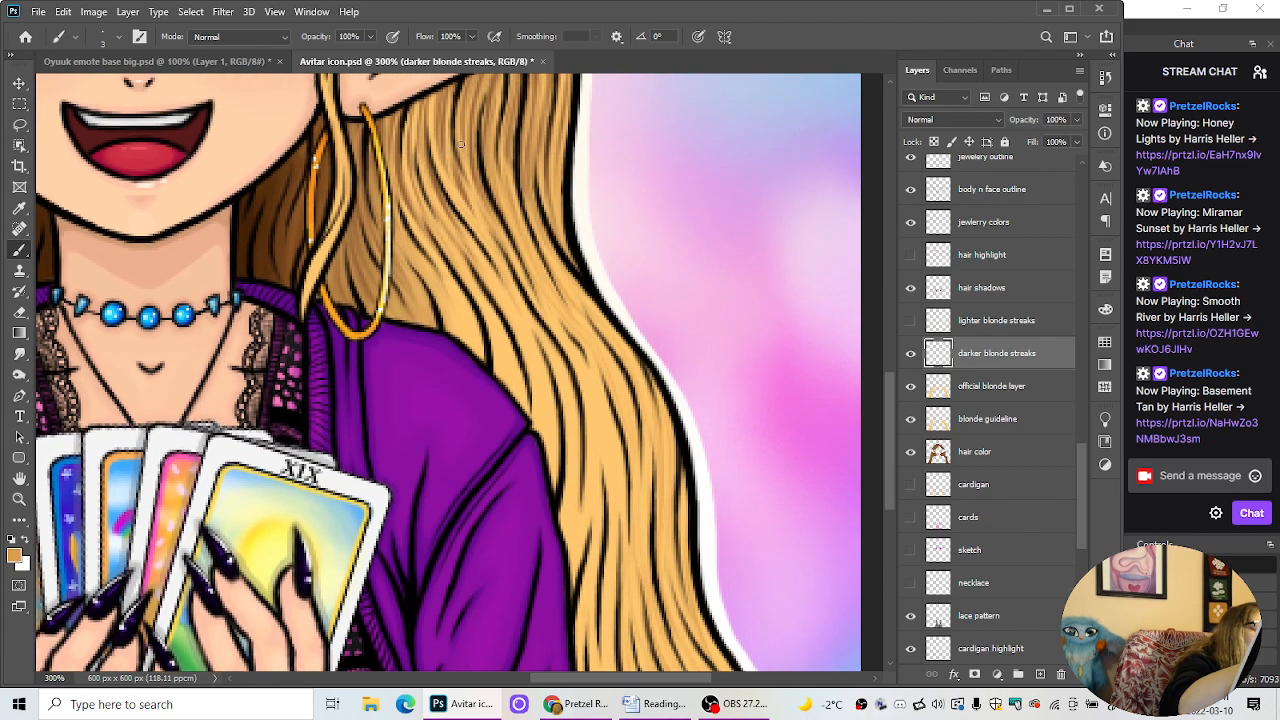
mouse_move(461, 144)
left_mouse_down()
mouse_move(500, 246)
mouse_move(468, 170)
mouse_move(564, 343)
mouse_move(522, 282)
mouse_move(559, 332)
mouse_move(596, 479)
mouse_move(587, 385)
mouse_move(594, 491)
mouse_move(580, 529)
left_mouse_up()
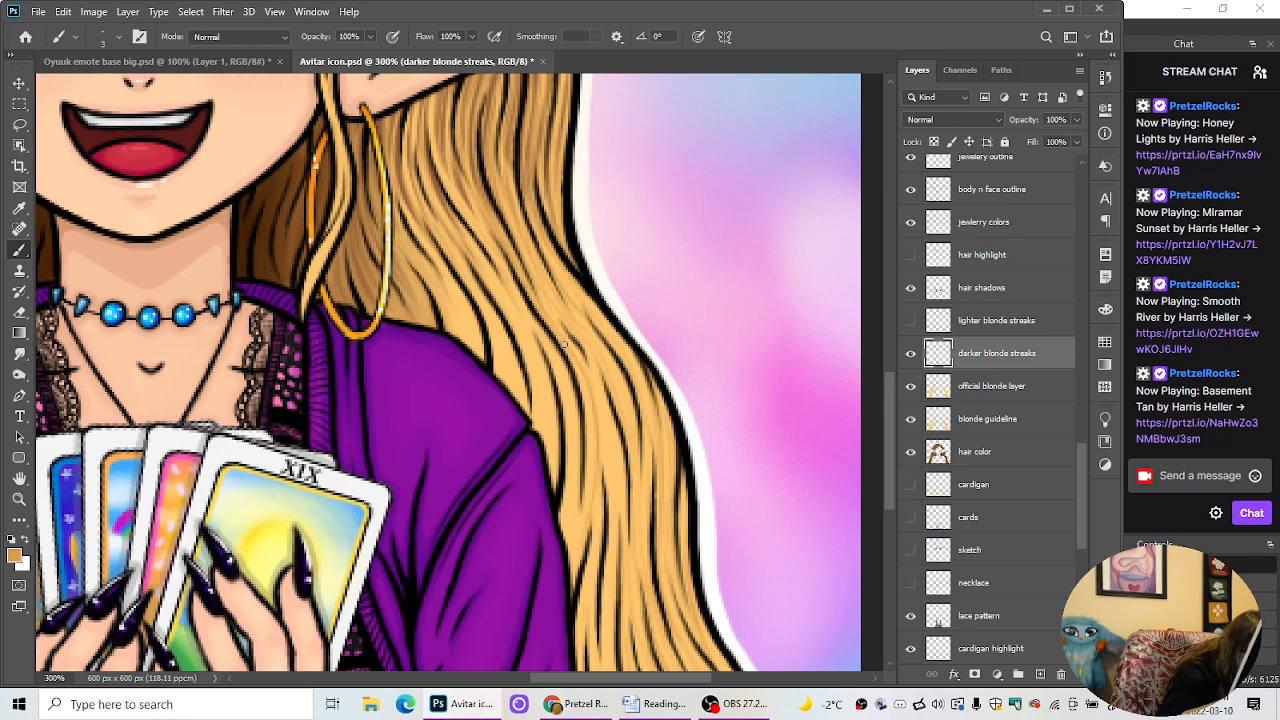
left_click_drag(590, 422, 575, 532)
left_click_drag(590, 456, 570, 564)
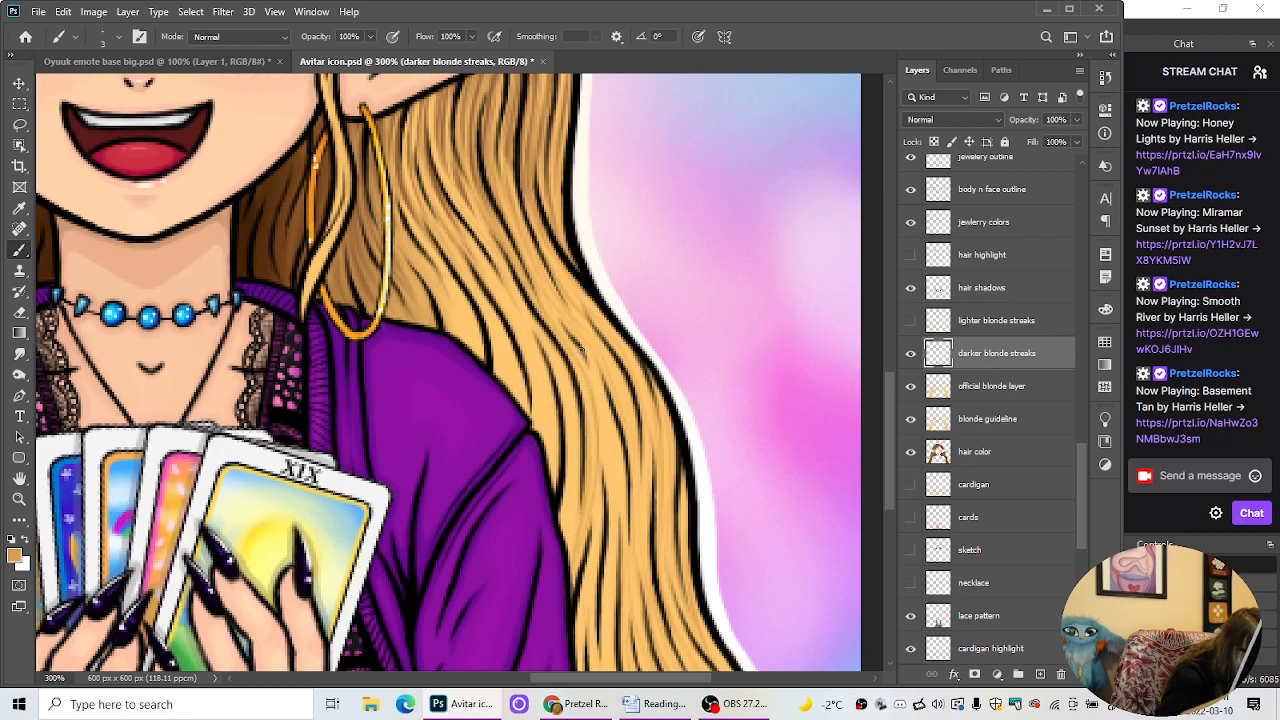
mouse_move(574, 345)
left_mouse_down()
mouse_move(615, 418)
mouse_move(626, 524)
left_mouse_up()
Step: Extend the darker blonde streaks through the middle strands of the long hair beside the cardigan sleeve, down to the tips
left_click_drag(888, 402, 893, 430)
left_click_drag(598, 242, 619, 358)
left_click_drag(618, 539, 631, 581)
left_click_drag(603, 430, 661, 677)
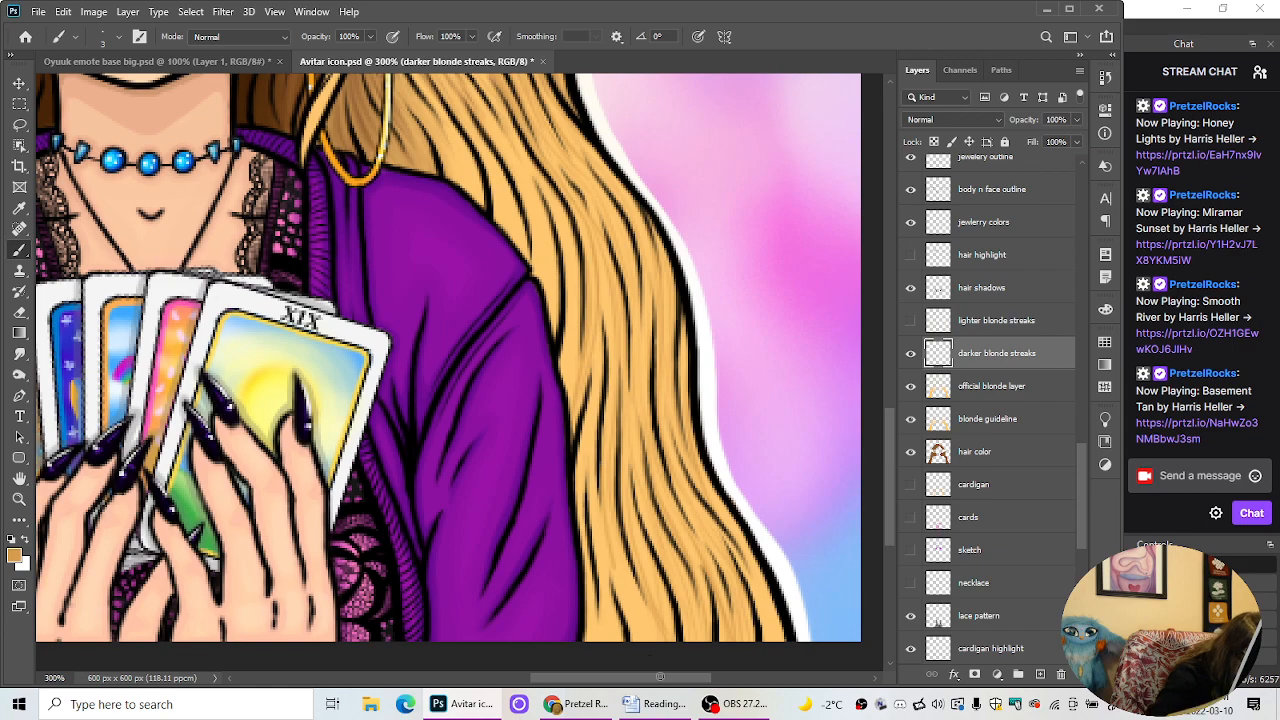
left_click_drag(620, 545, 695, 688)
left_click_drag(636, 502, 678, 643)
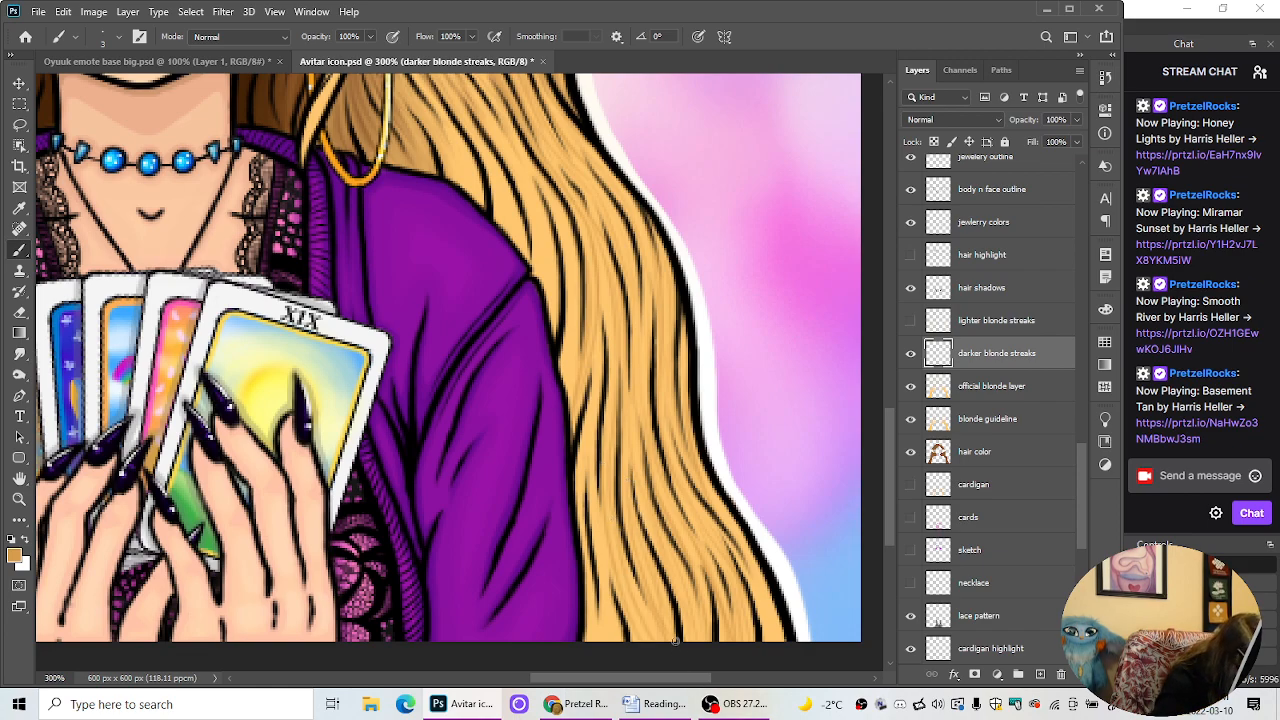
left_click_drag(630, 383, 650, 535)
left_click_drag(643, 360, 642, 421)
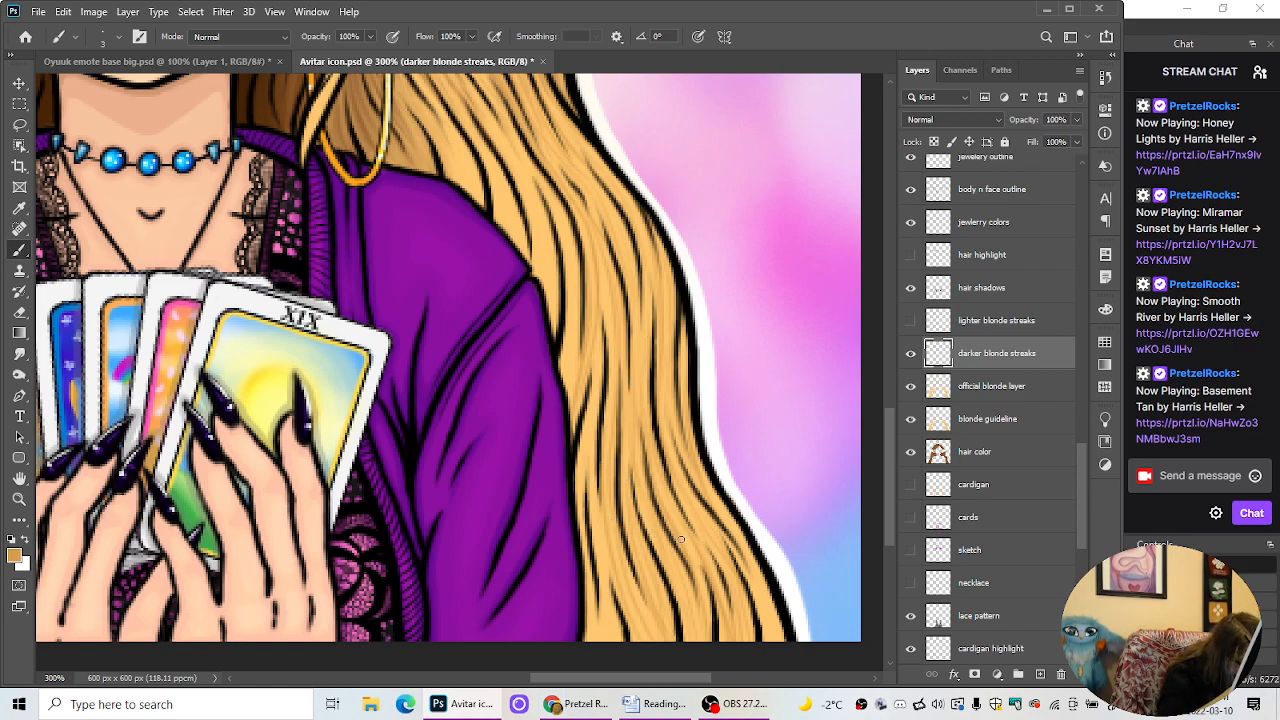
Step: Add darker blonde streaks to the innermost strands running directly along the edge of the cardigan sleeve
mouse_move(695, 700)
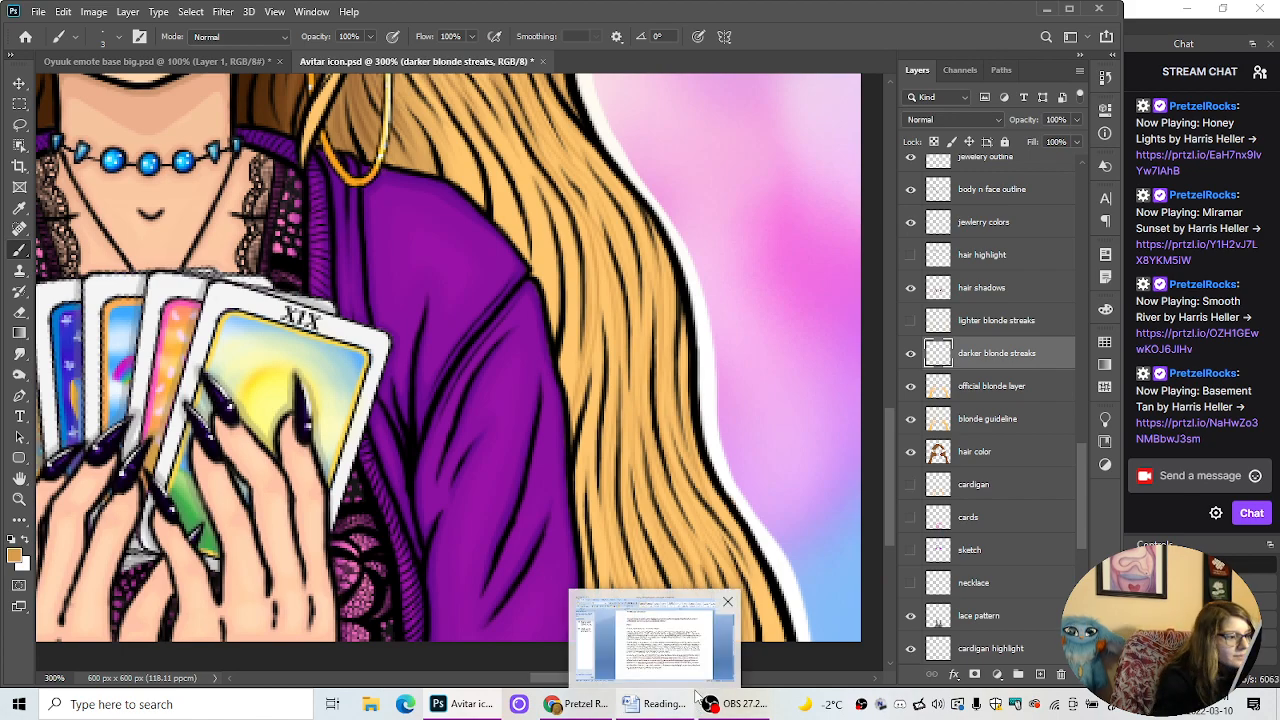
mouse_move(595, 240)
left_mouse_down()
mouse_move(603, 357)
mouse_move(579, 490)
left_mouse_up()
left_click_drag(591, 430, 585, 540)
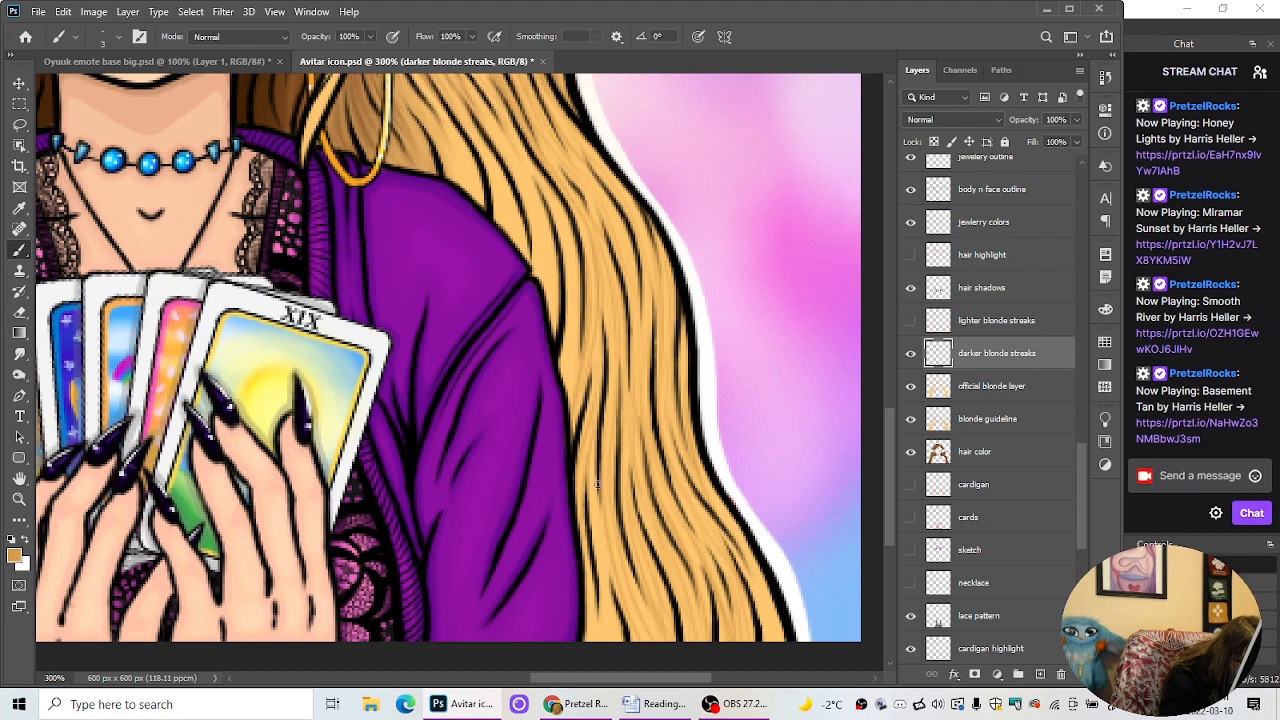
left_click_drag(599, 452, 594, 668)
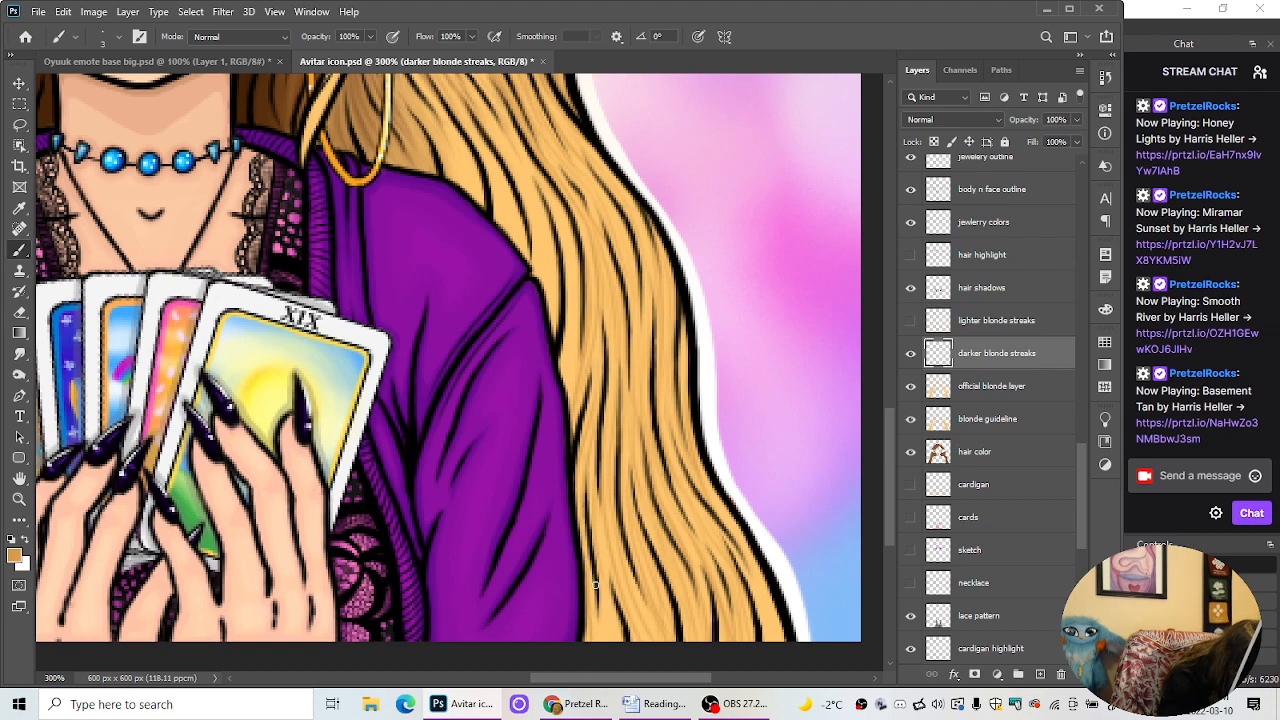
left_click_drag(595, 585, 605, 649)
left_click_drag(597, 554, 611, 605)
left_click_drag(598, 484, 605, 578)
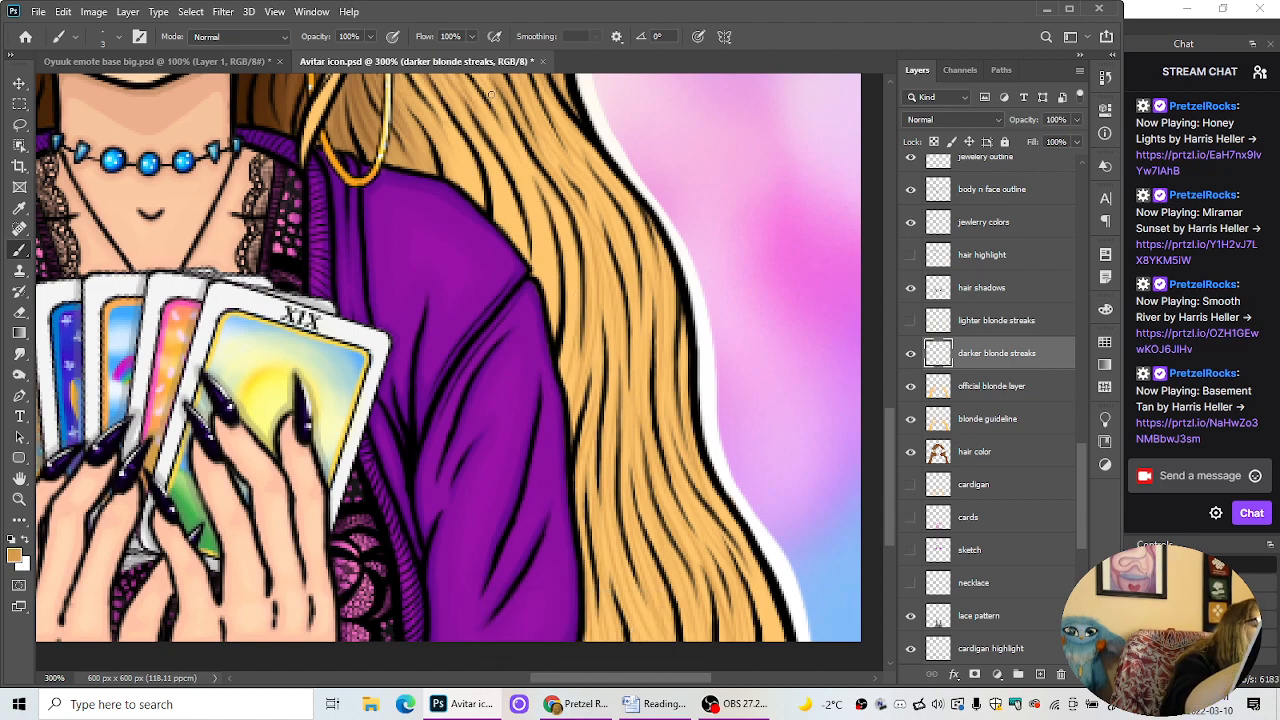
Step: Review the darker blonde streaks close up and across the whole picture, temporarily showing the lighter blonde streaks layer for comparison
left_click_drag(481, 62, 379, 57)
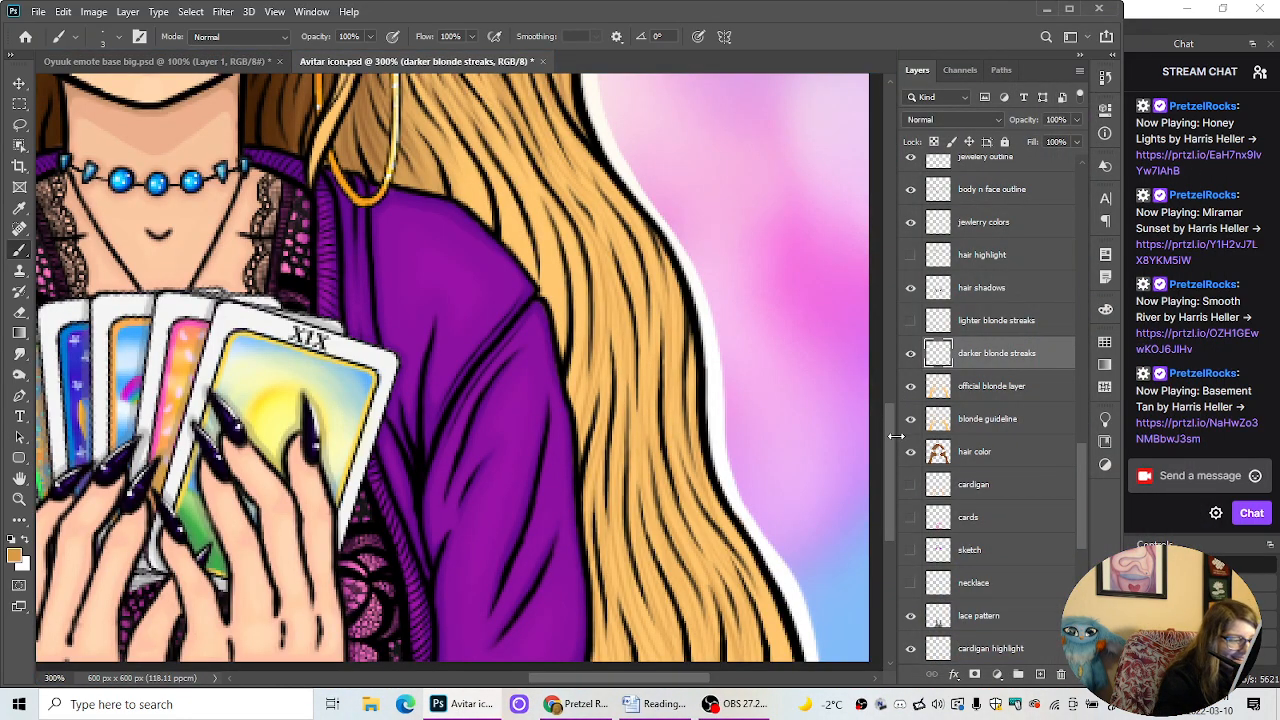
mouse_move(896, 421)
left_mouse_down()
mouse_move(893, 457)
mouse_move(895, 429)
left_mouse_up()
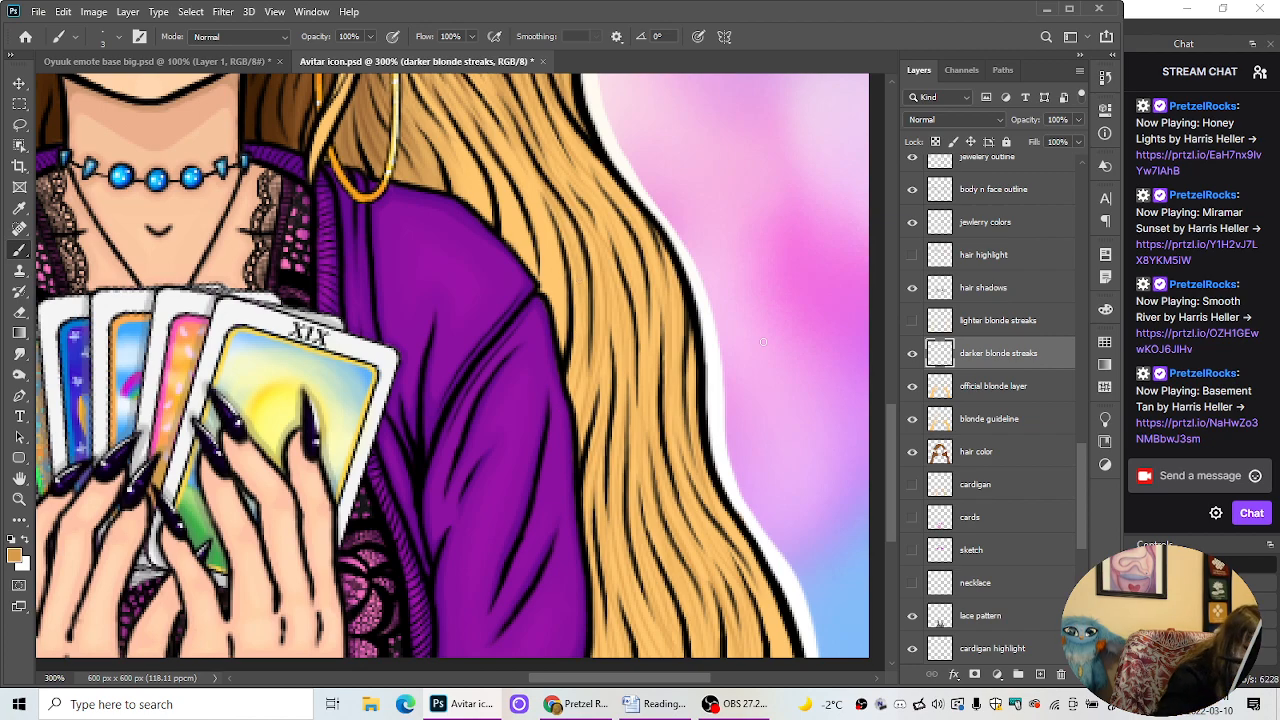
left_click_drag(897, 496, 893, 458)
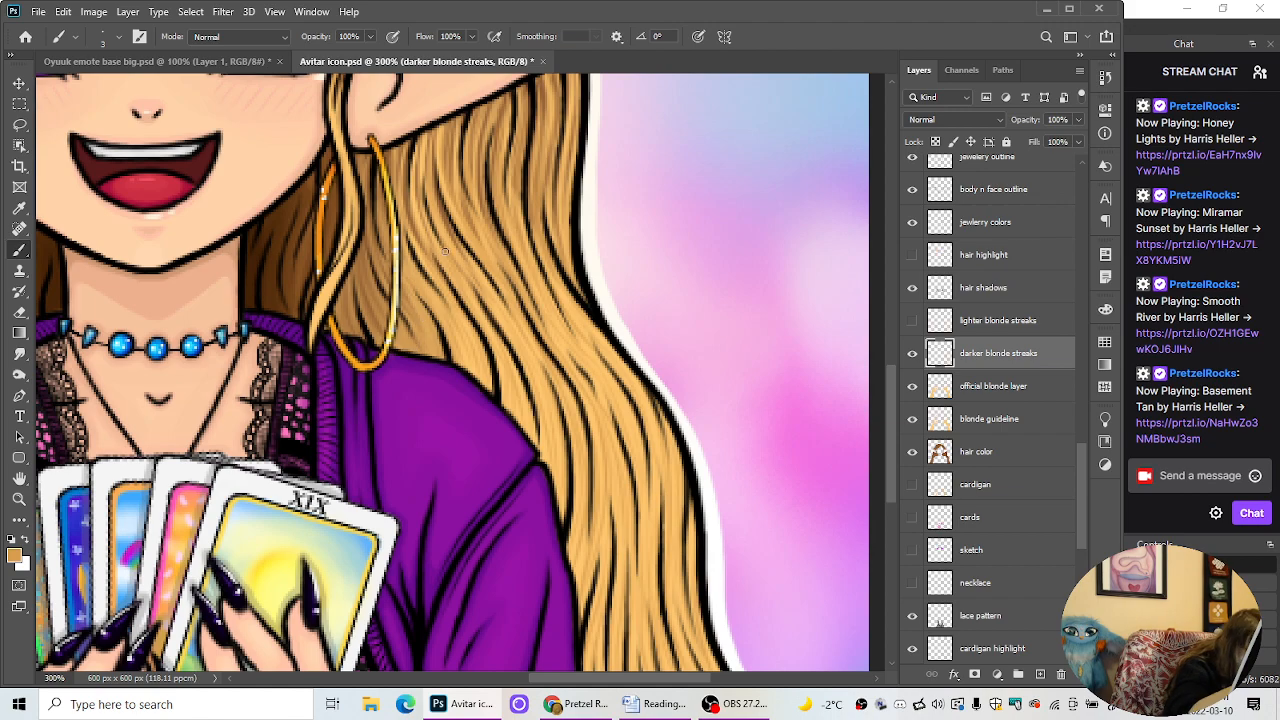
scroll(700, 380, "down", 4)
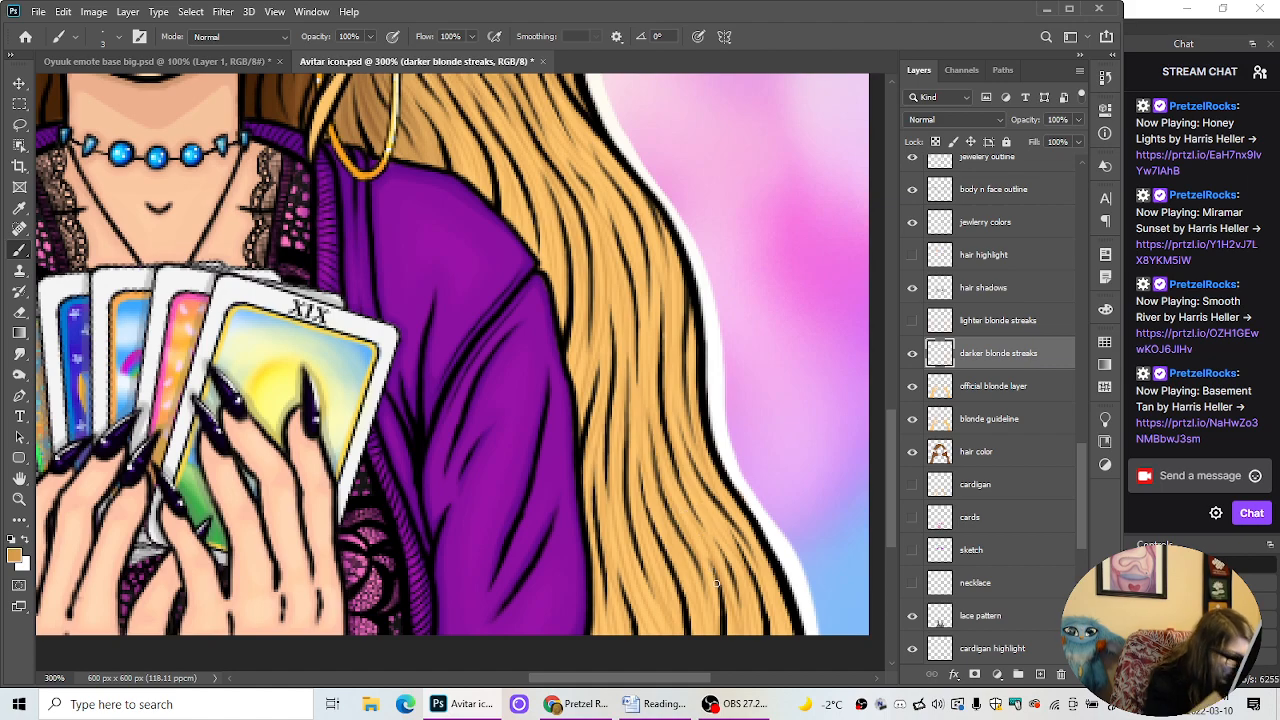
left_click(912, 322)
key("ctrl+minus")
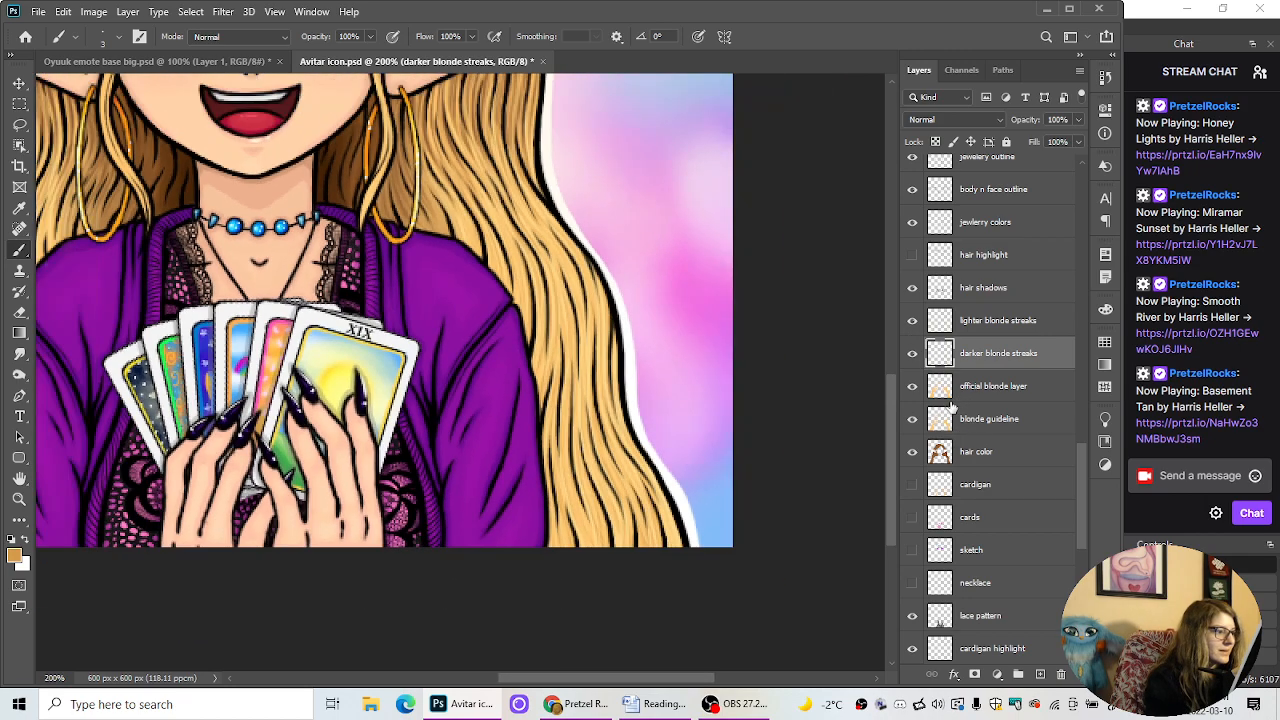
key("ctrl+plus")
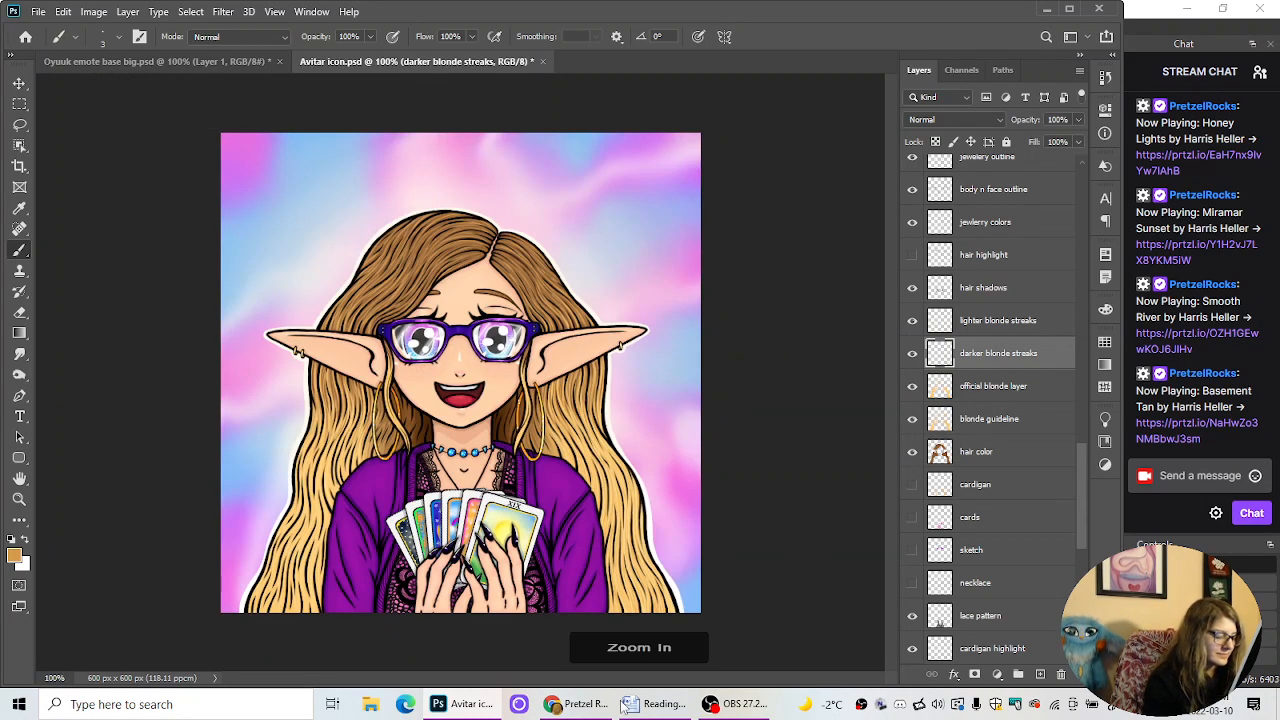
left_click_drag(618, 686, 673, 686)
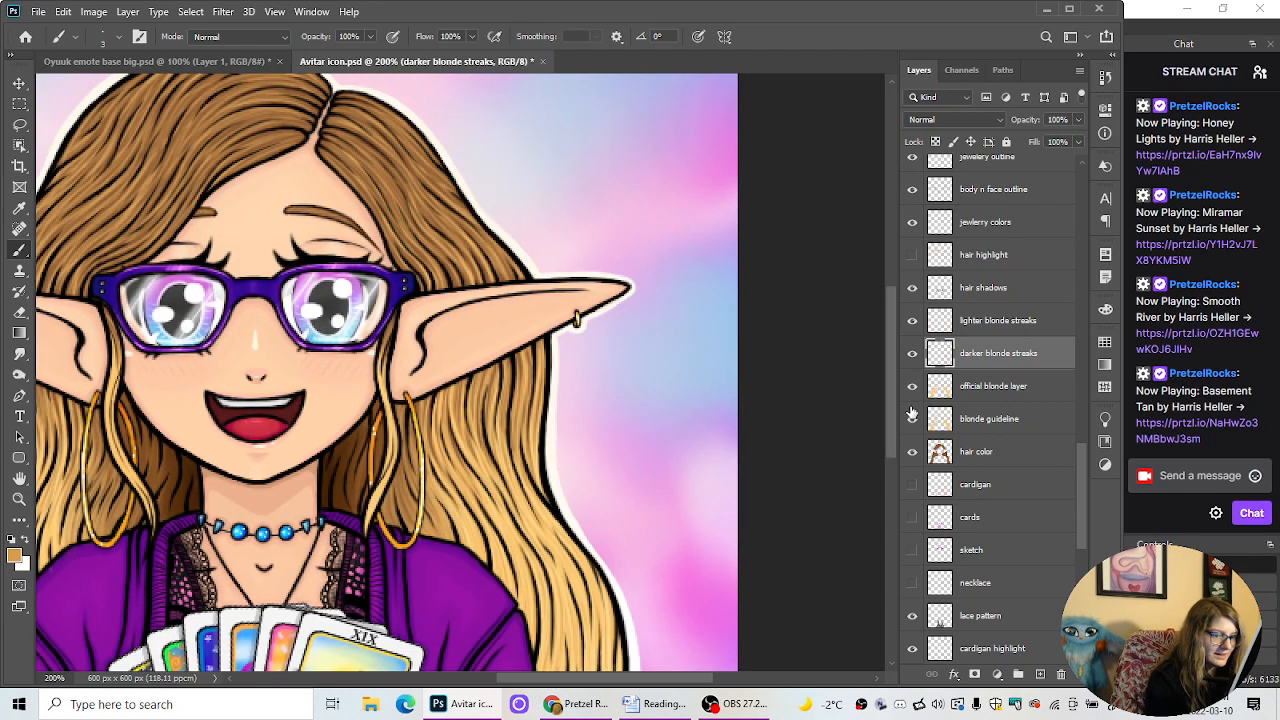
scroll(889, 434, "down", 3)
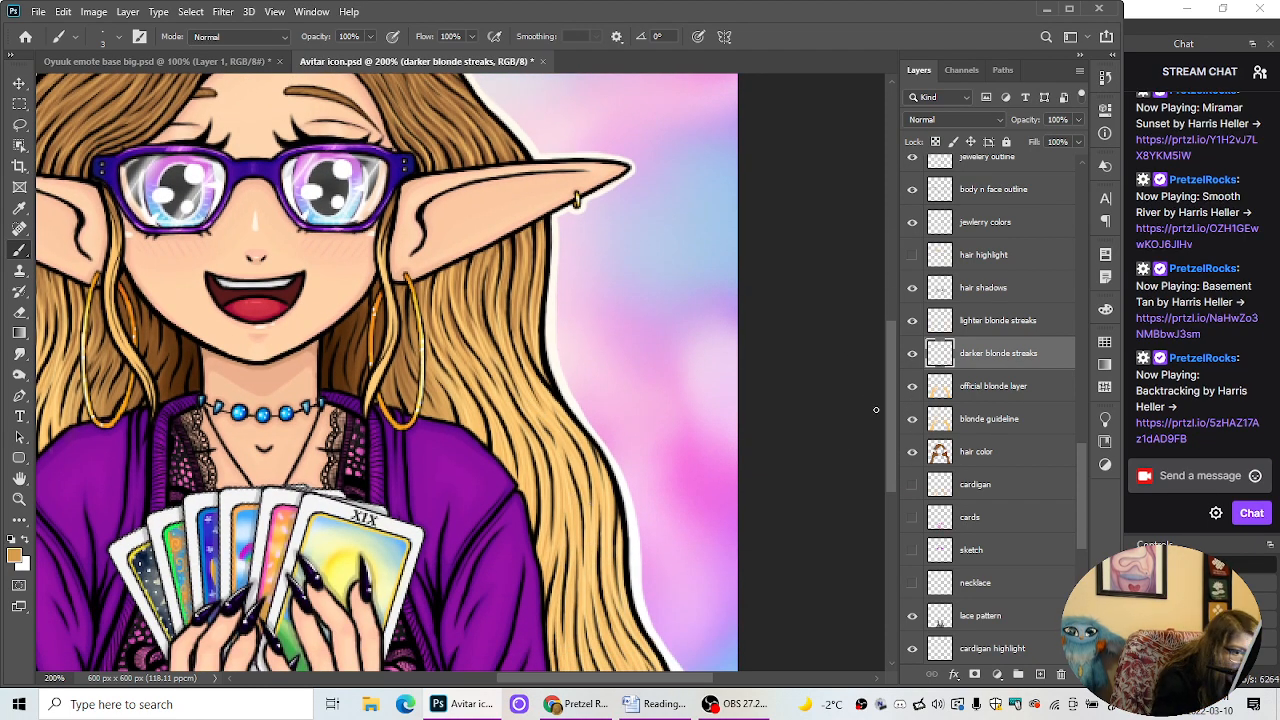
scroll(890, 432, "down", 3)
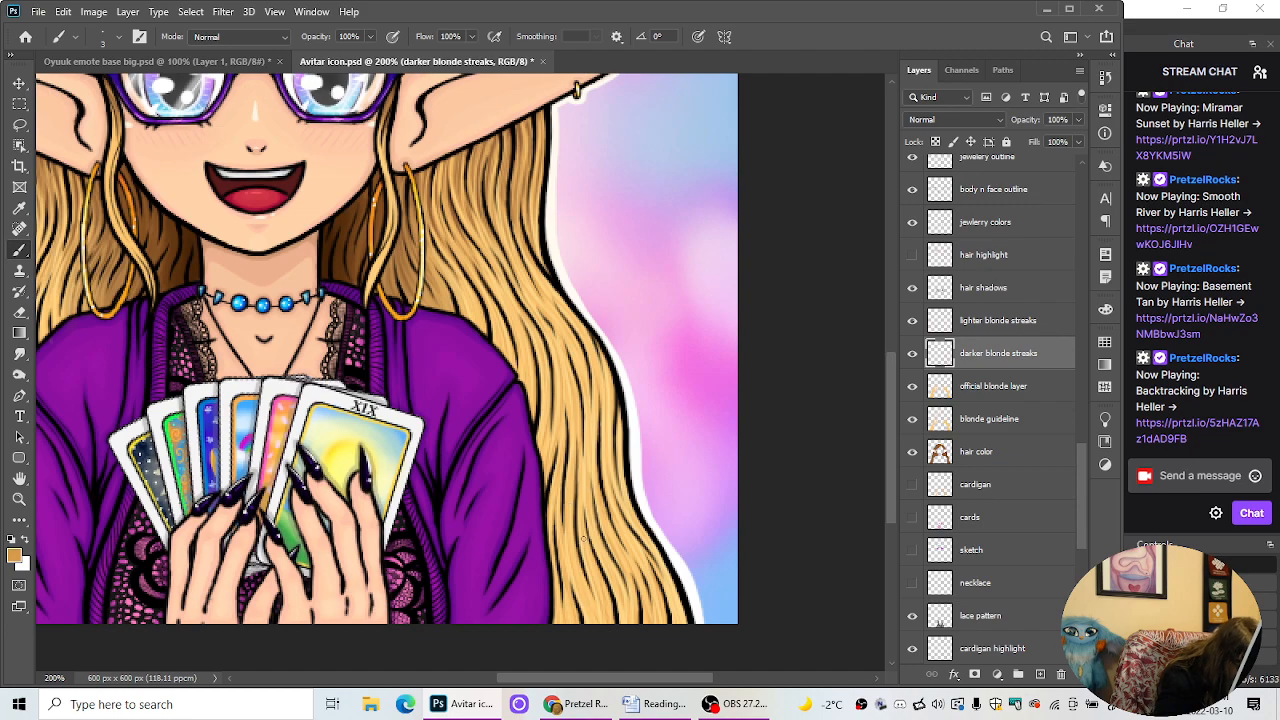
key("ctrl+minus")
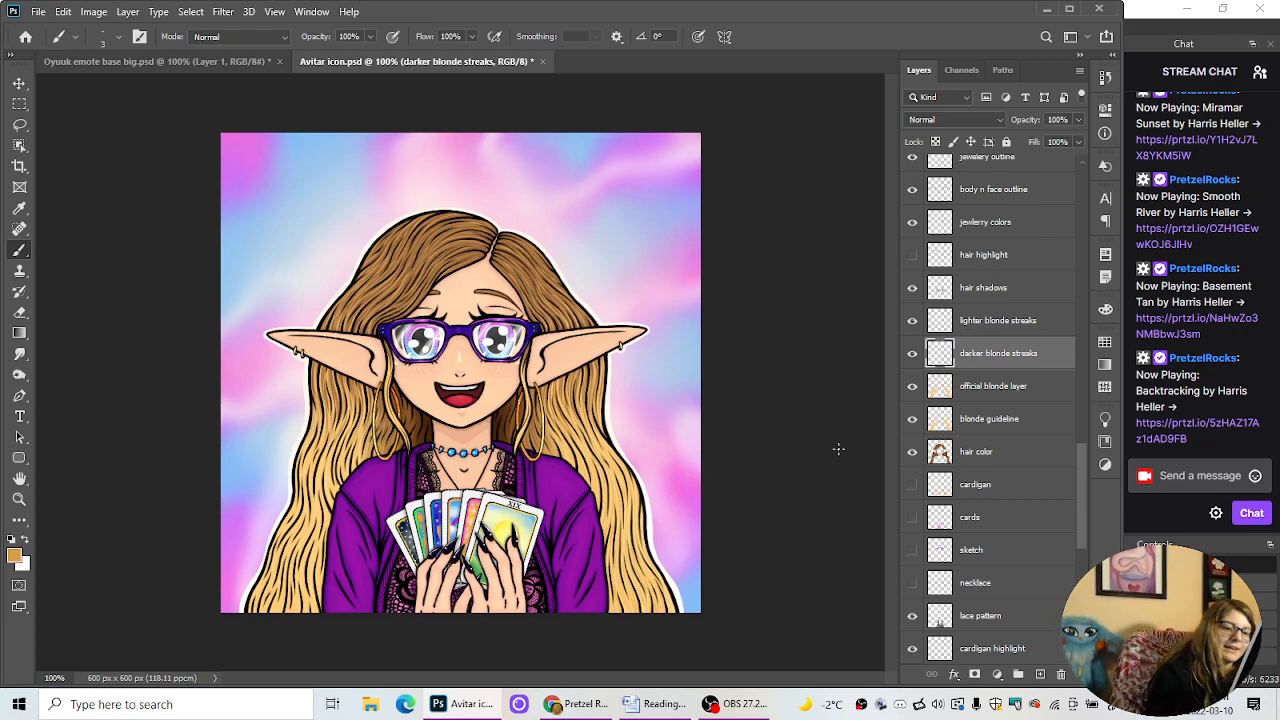
left_click(912, 322)
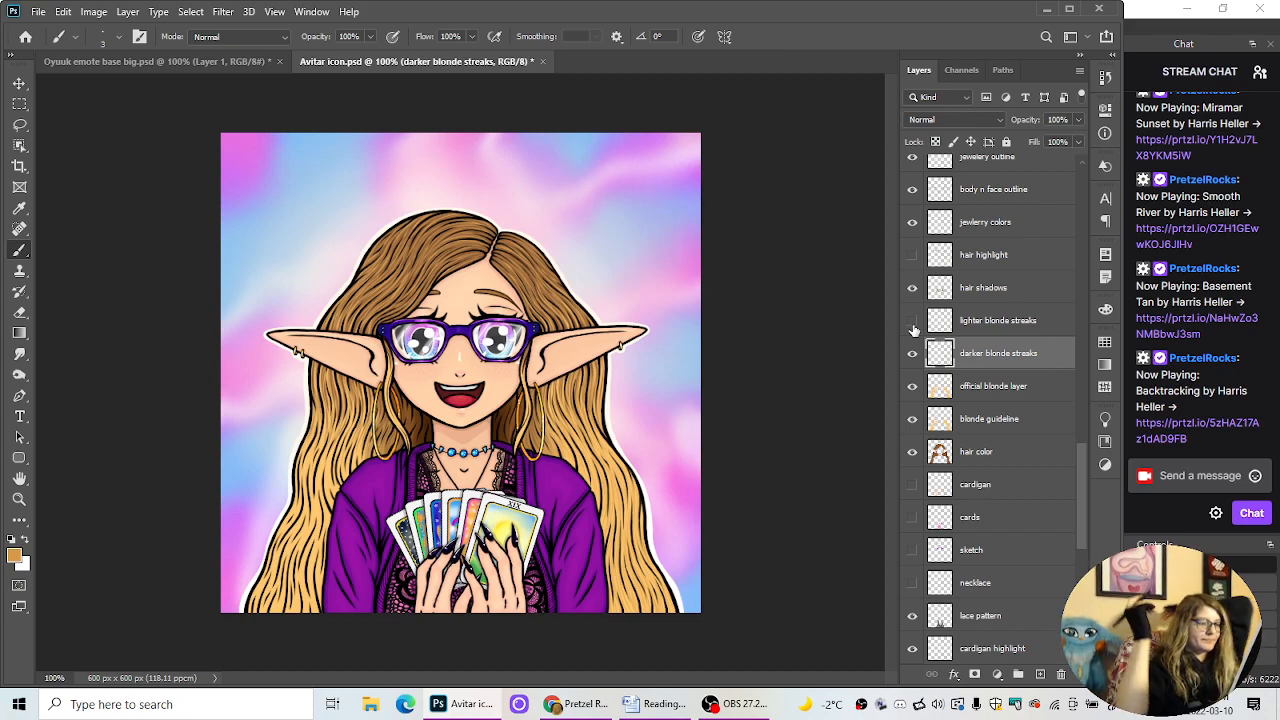
Step: Check the document's canvas dimensions without changing them
key("ctrl+plus")
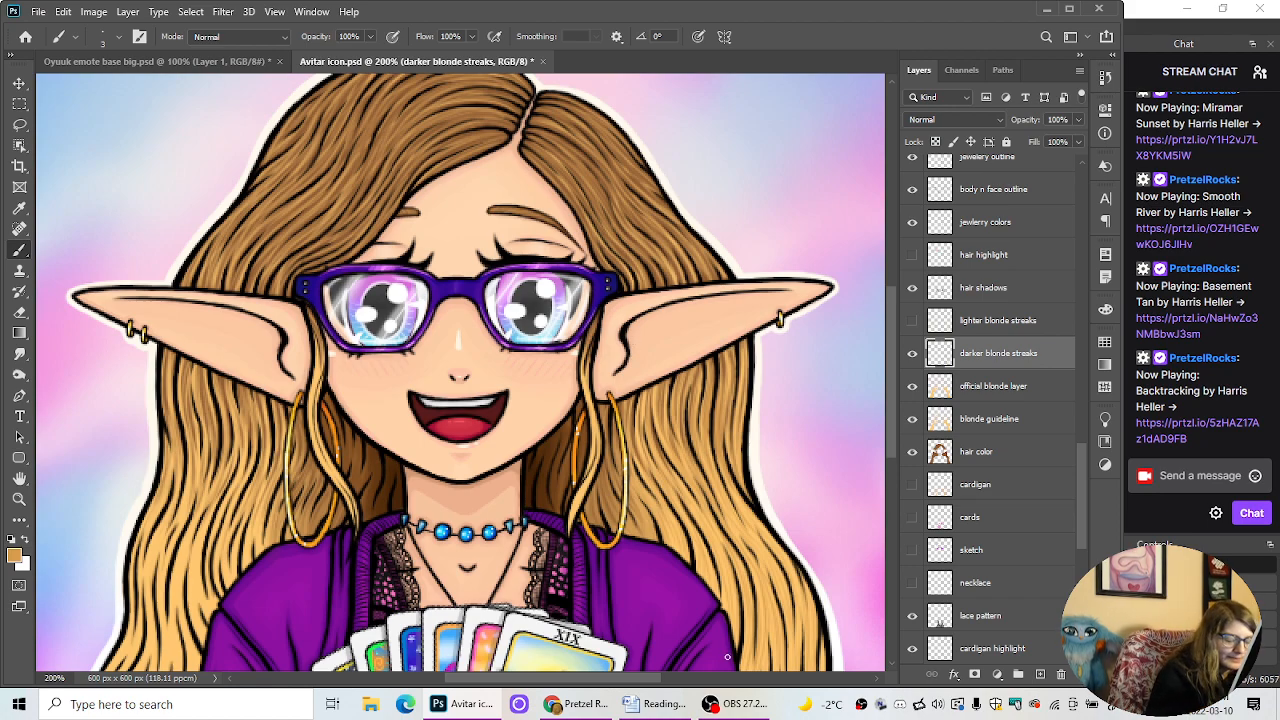
left_click_drag(648, 679, 560, 682)
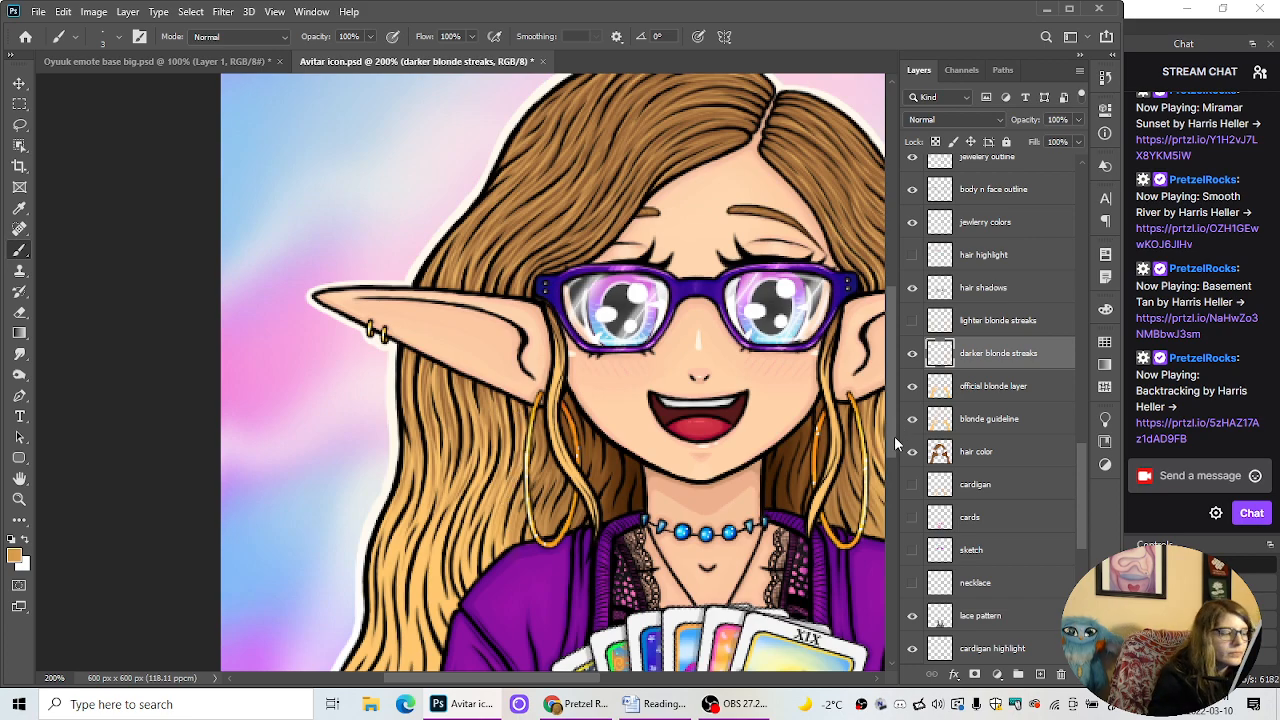
scroll(894, 436, "up", 1)
scroll(895, 425, "down", 3)
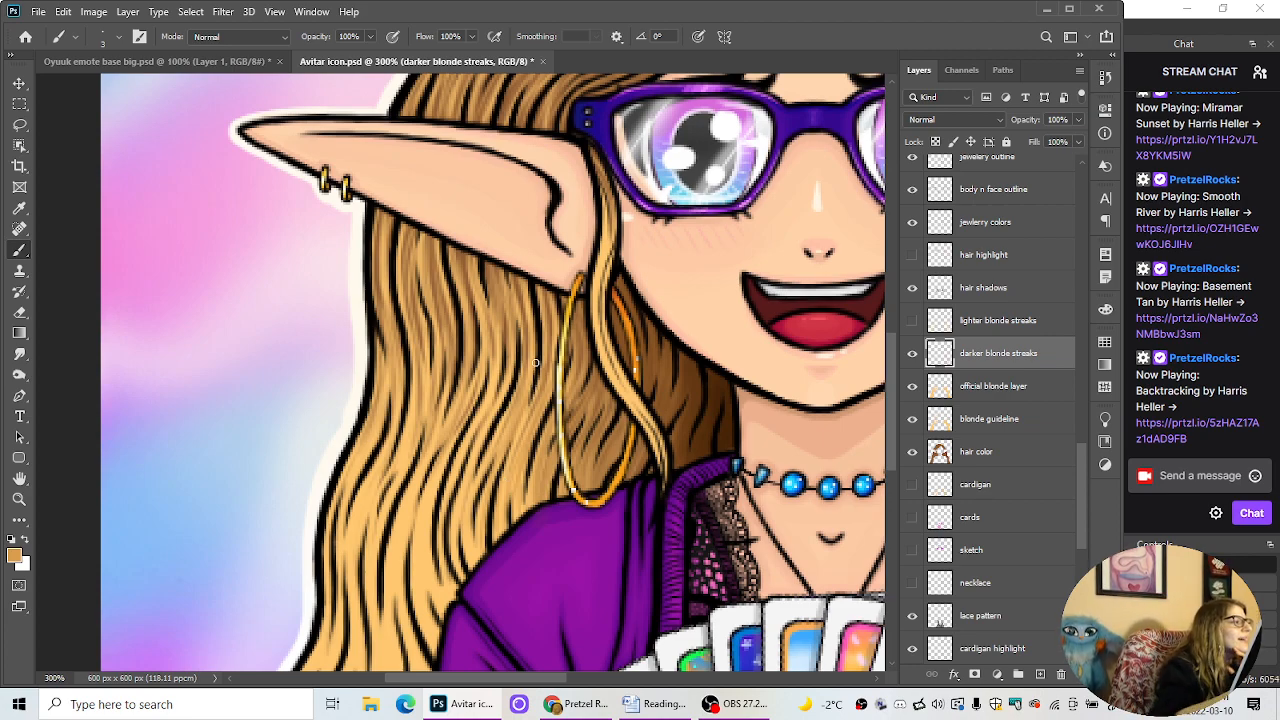
left_click(93, 11)
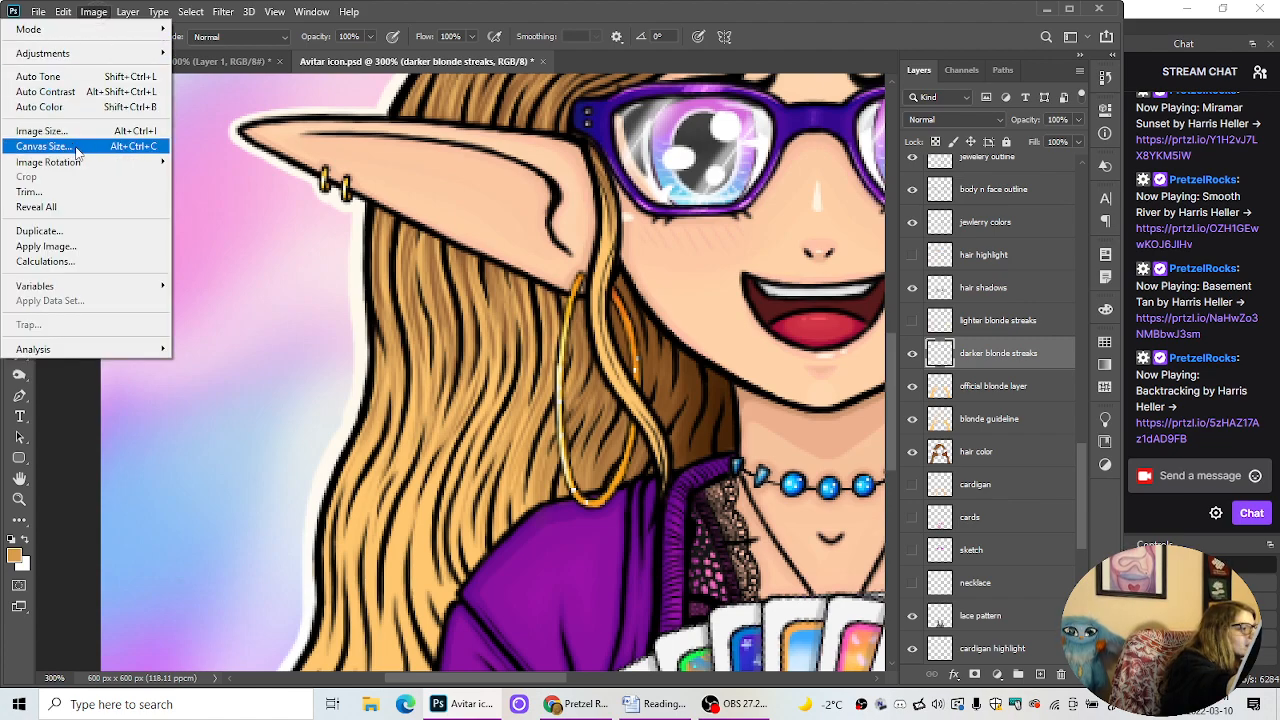
left_click(44, 146)
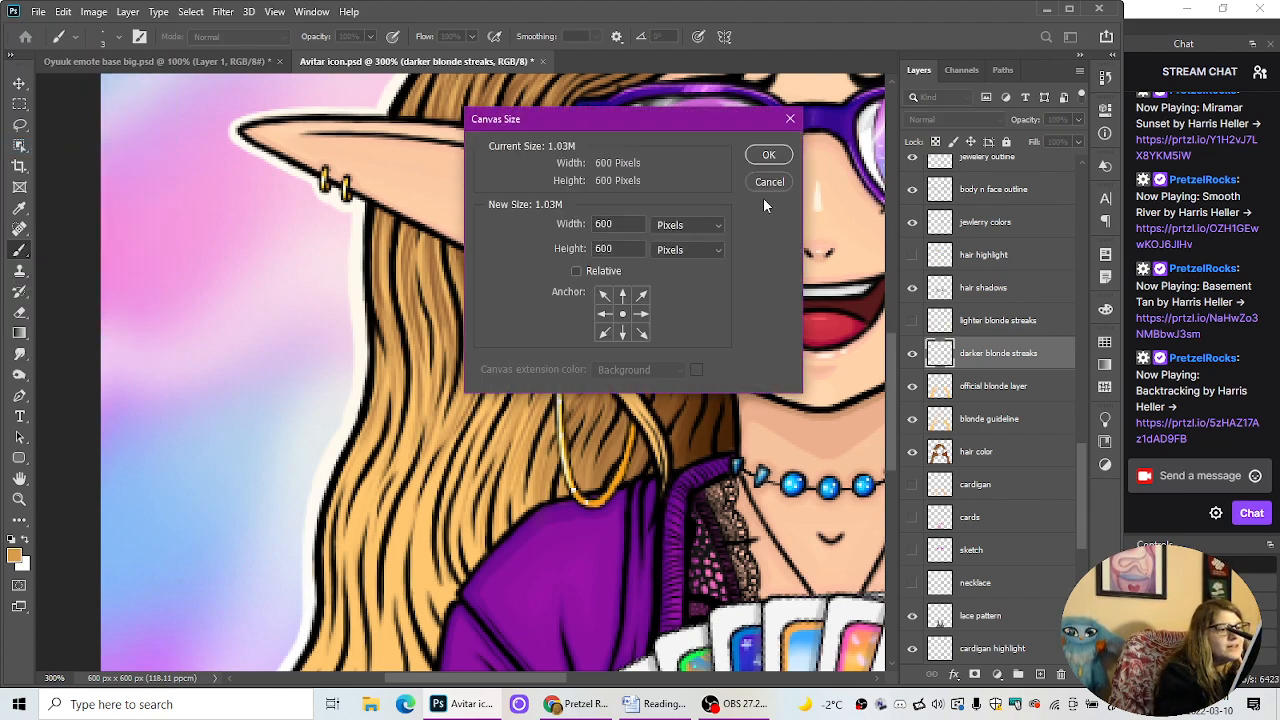
left_click(769, 182)
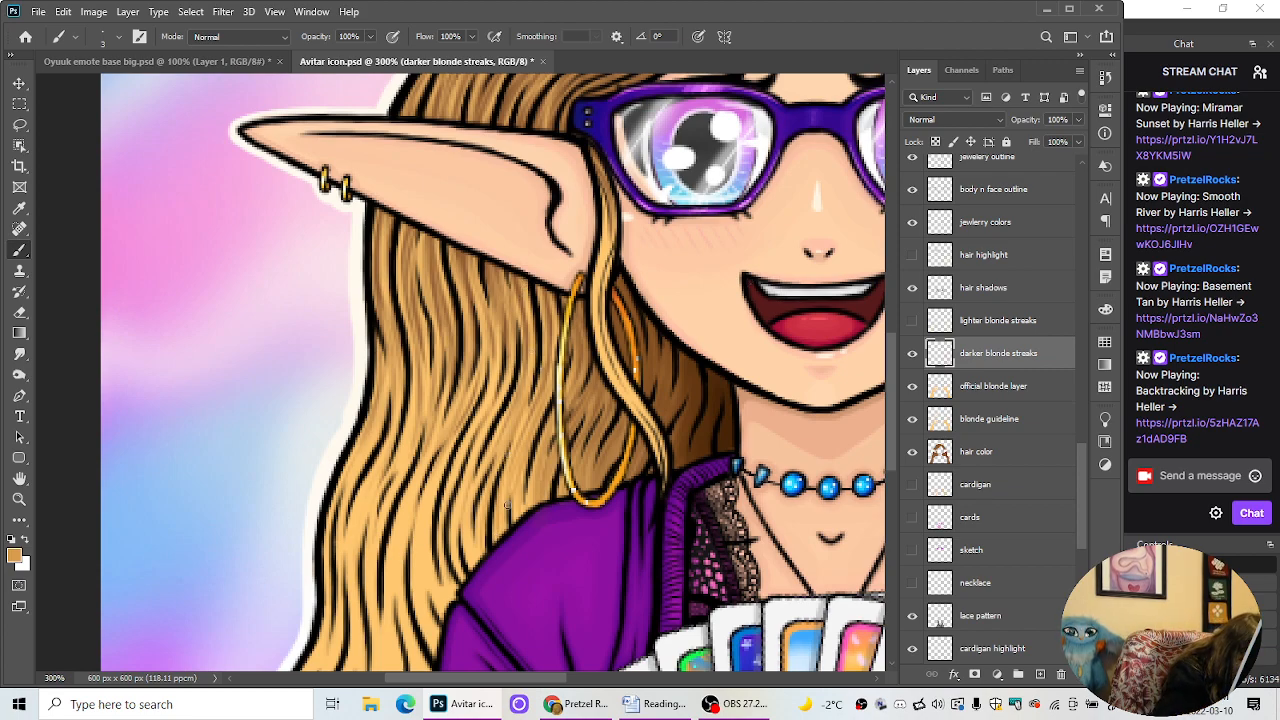
Step: Paint darker blonde streaks in the hair below the ear with two small rings, between the hoop earring and the outer strands
left_click_drag(469, 565, 466, 532)
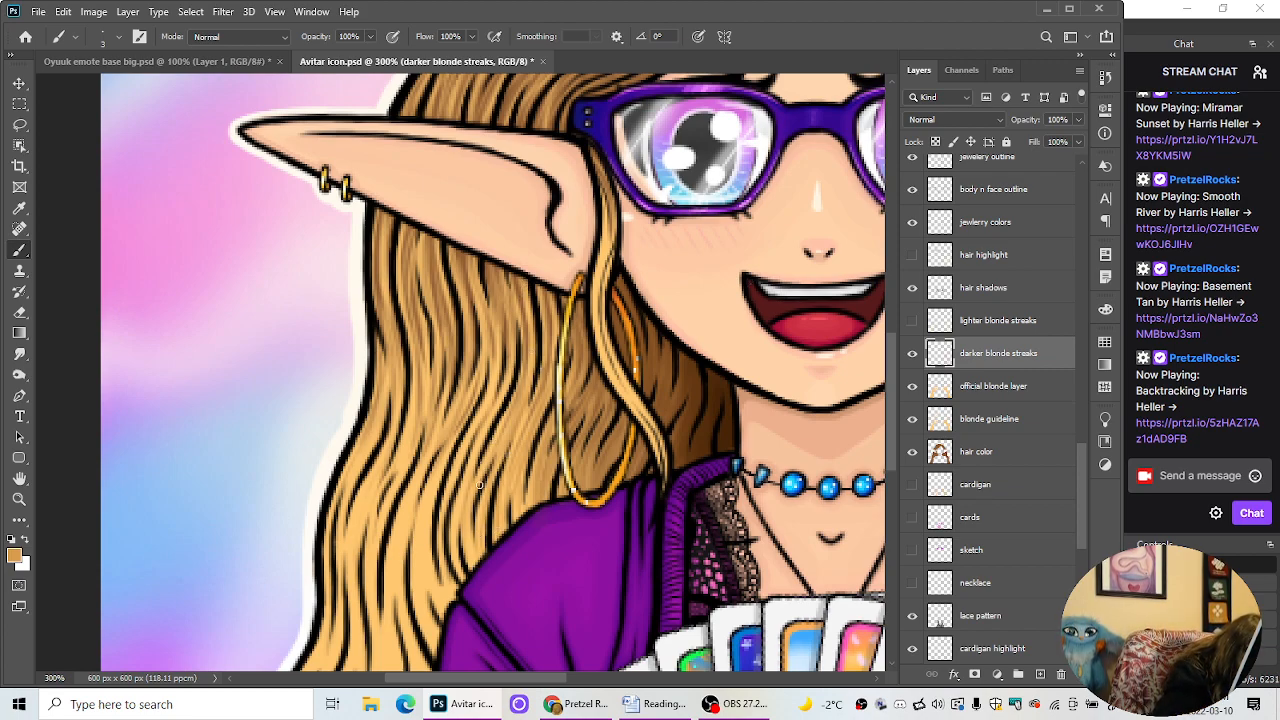
left_click_drag(461, 577, 465, 480)
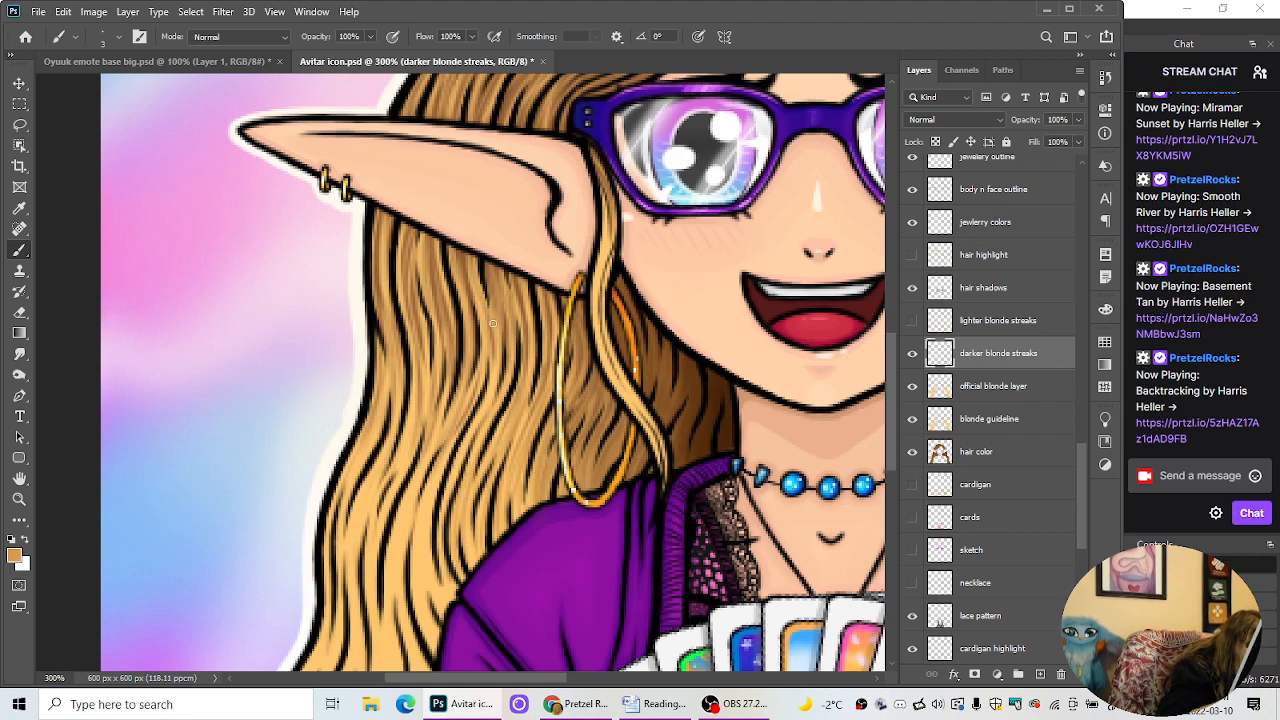
mouse_move(441, 466)
left_mouse_down()
mouse_move(448, 601)
mouse_move(441, 507)
mouse_move(461, 460)
left_mouse_up()
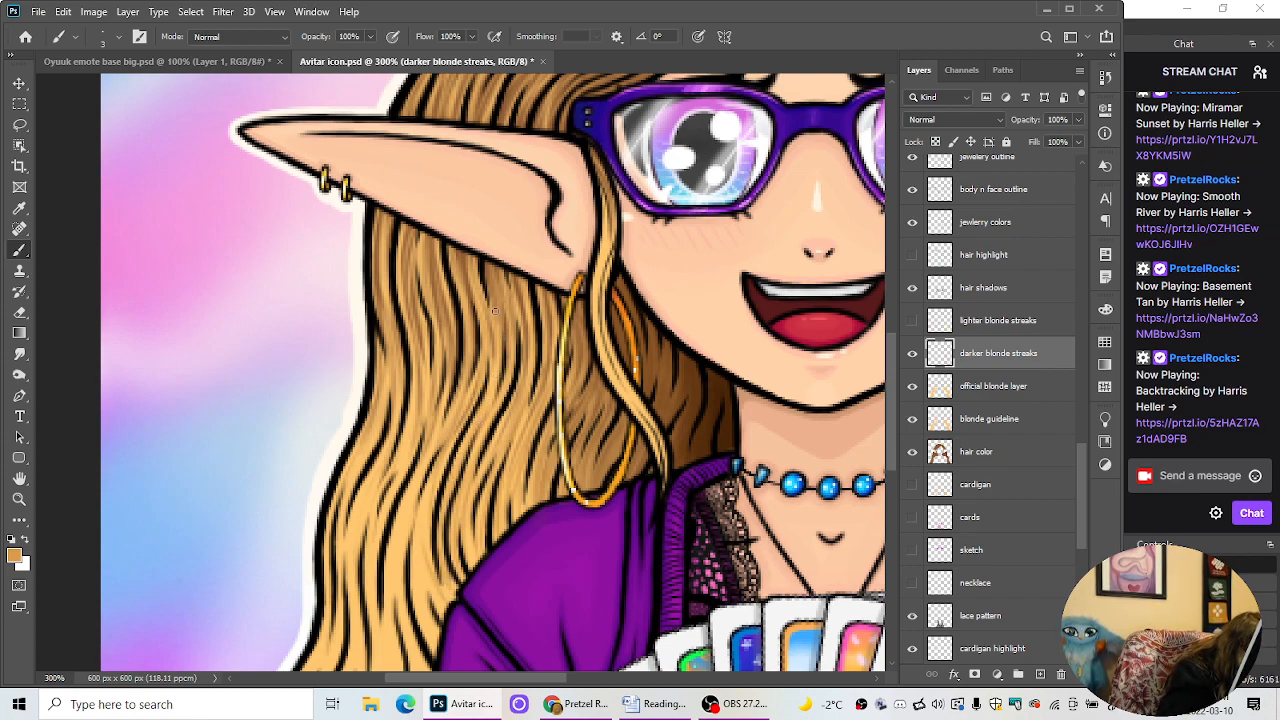
mouse_move(422, 510)
left_mouse_down()
mouse_move(436, 606)
mouse_move(427, 535)
left_mouse_up()
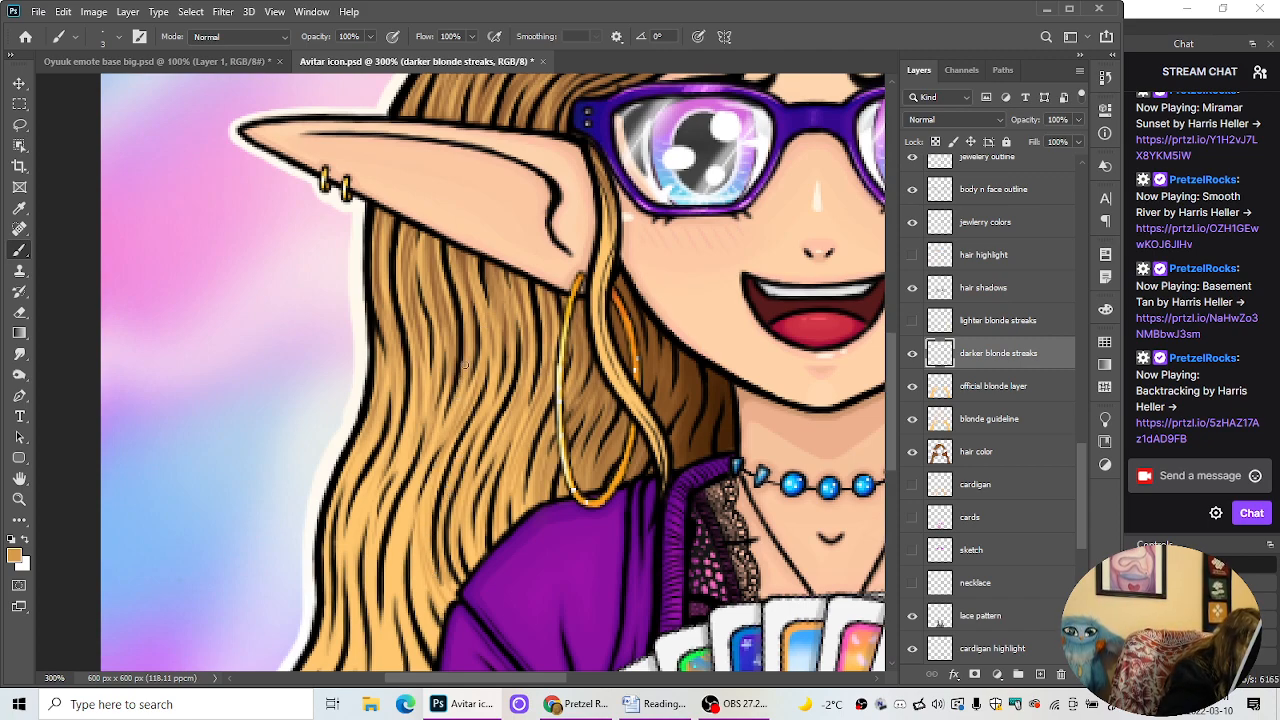
left_click_drag(409, 555, 417, 467)
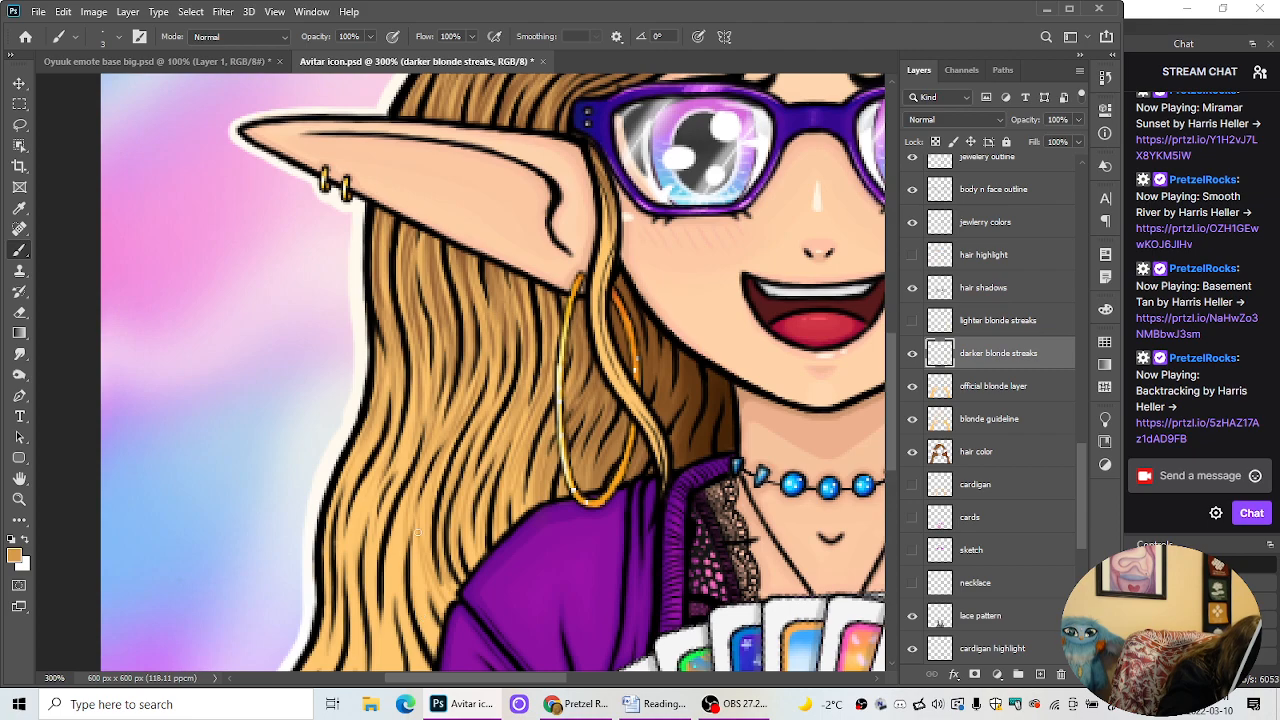
mouse_move(412, 552)
left_mouse_down()
mouse_move(414, 578)
mouse_move(417, 512)
left_mouse_up()
Step: Extend the darker blonde streaks through the strands that curve past the cardigan shoulder on the double-ringed ear's side
scroll(885, 436, "down", 2)
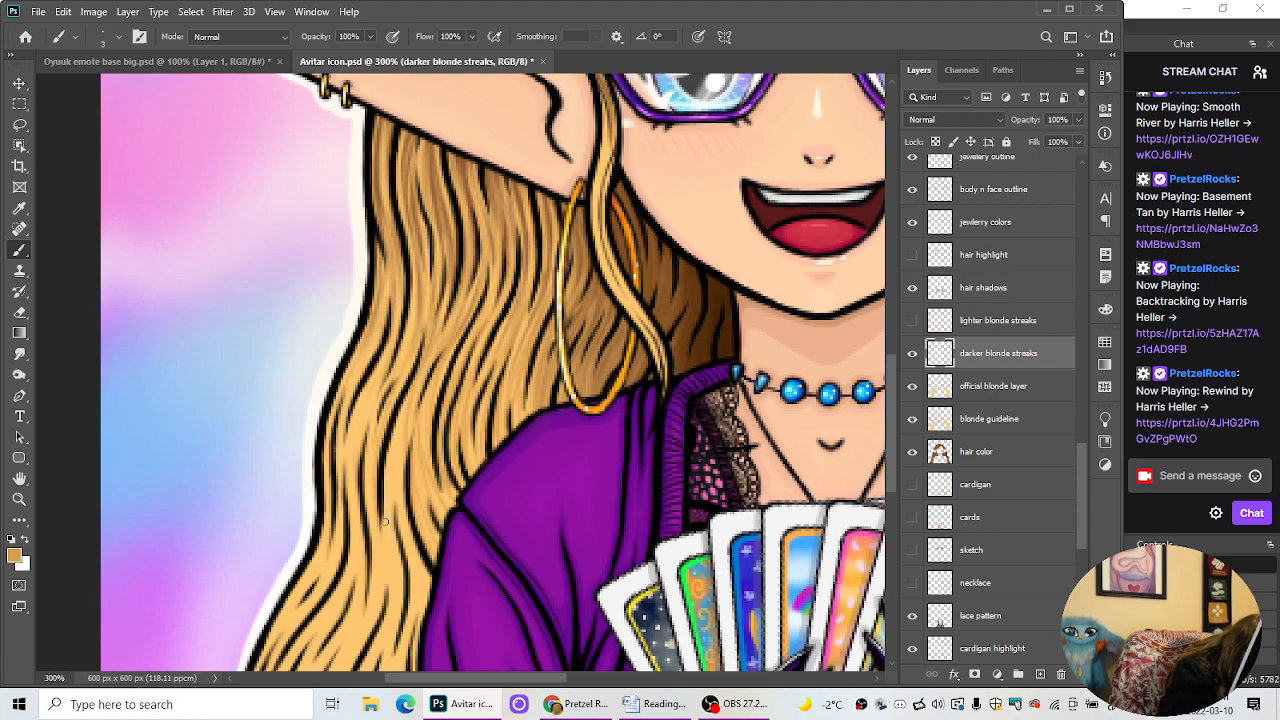
mouse_move(389, 449)
left_mouse_down()
mouse_move(405, 574)
mouse_move(395, 443)
mouse_move(401, 494)
left_mouse_up()
mouse_move(415, 574)
left_mouse_down()
mouse_move(414, 541)
mouse_move(428, 597)
mouse_move(419, 632)
left_mouse_up()
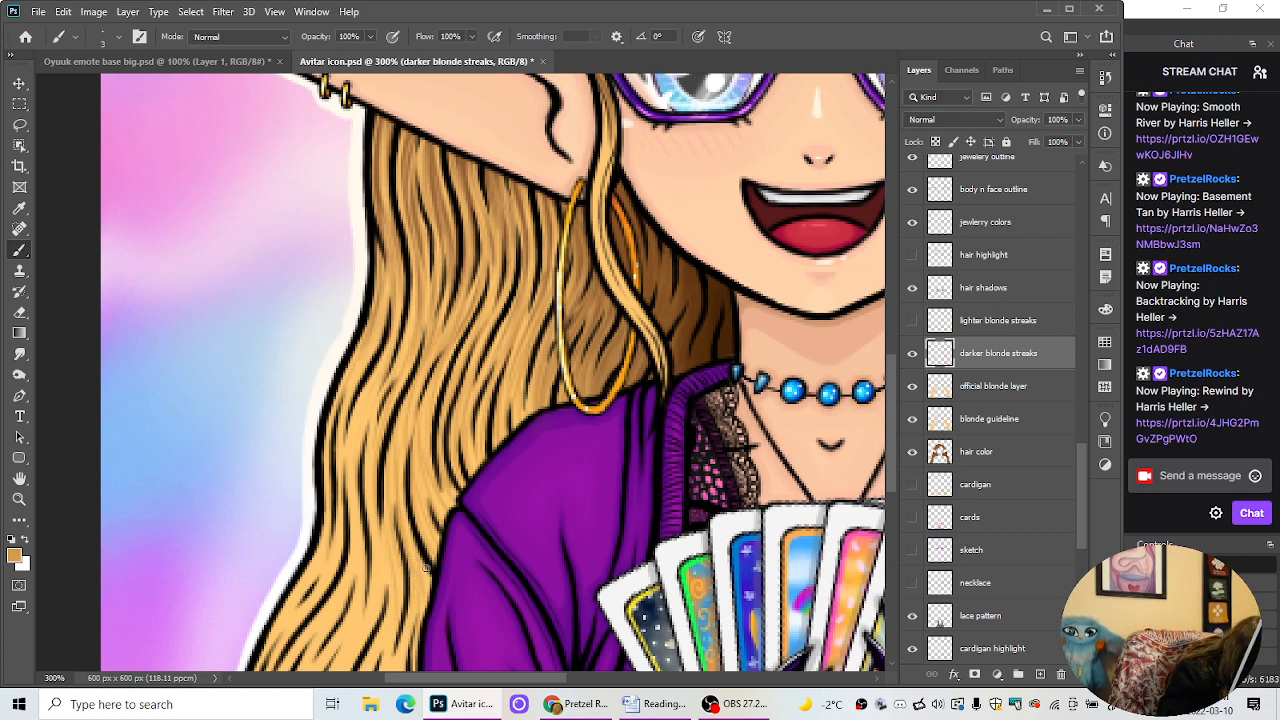
left_click_drag(427, 520, 418, 459)
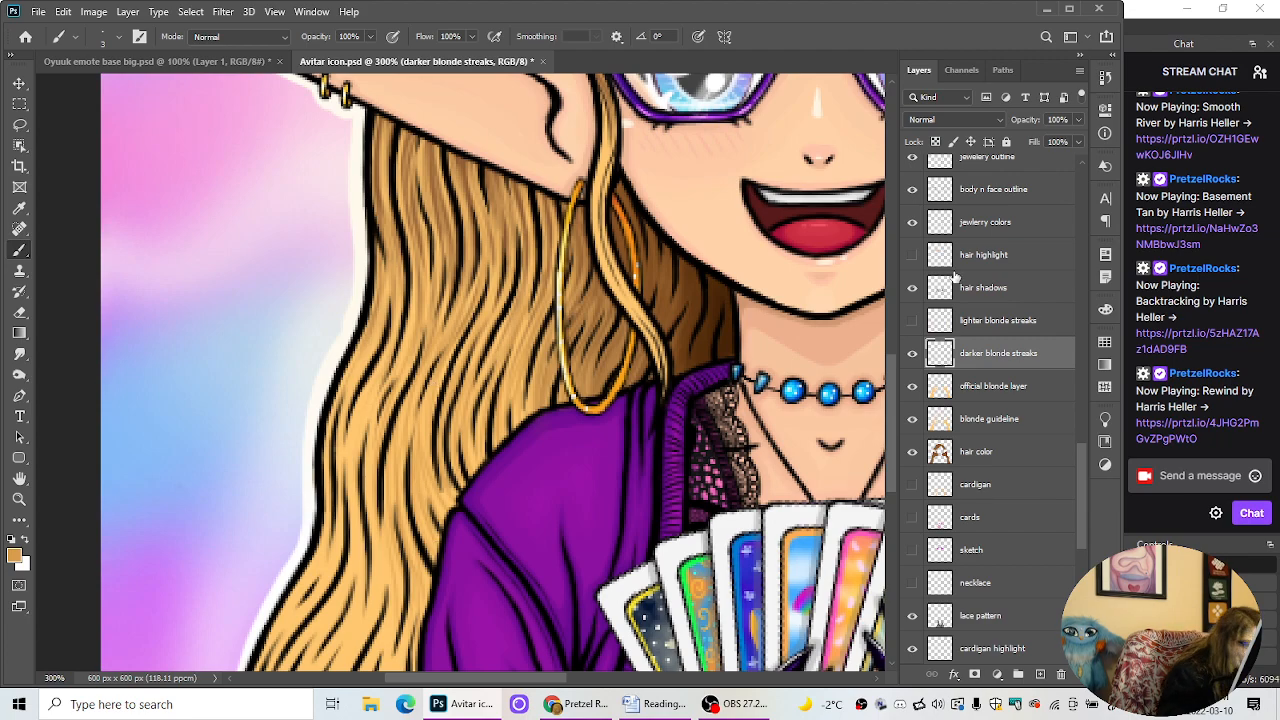
Step: Paint long darker blonde streaks through the lower strands beside that cardigan sleeve, down to the canvas's lower edge
scroll(896, 484, "down", 5)
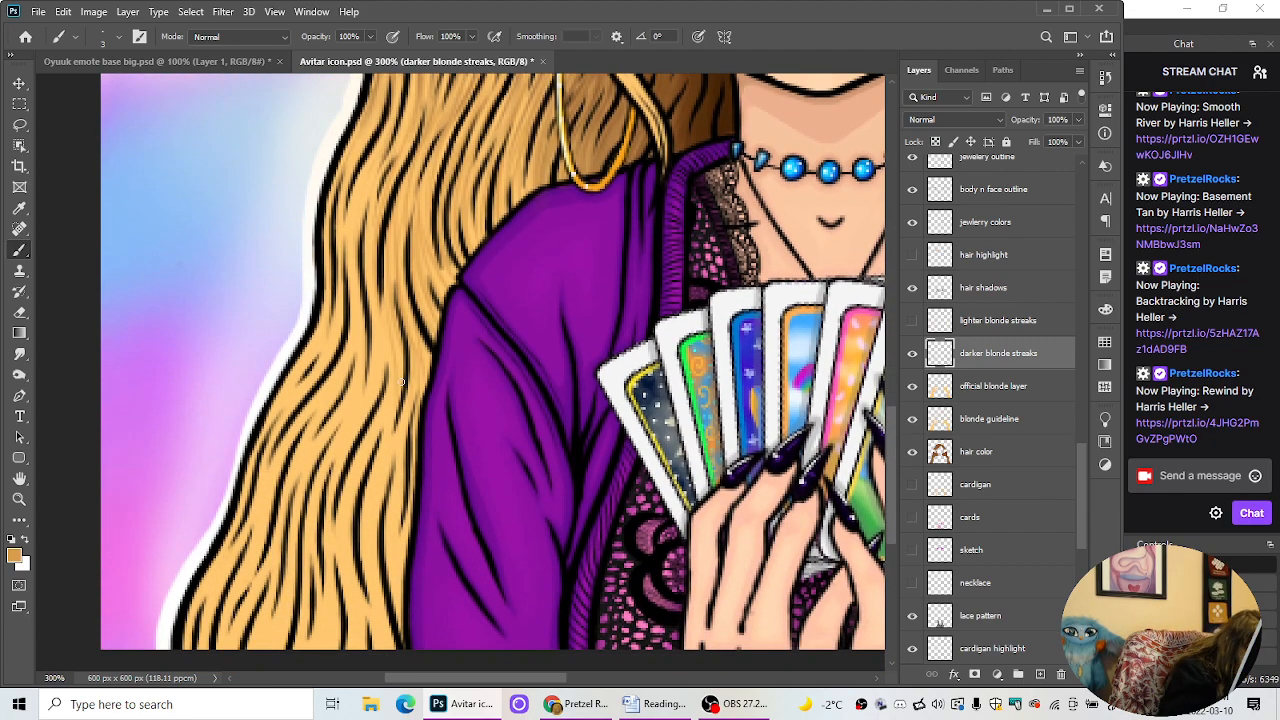
left_click_drag(371, 435, 347, 645)
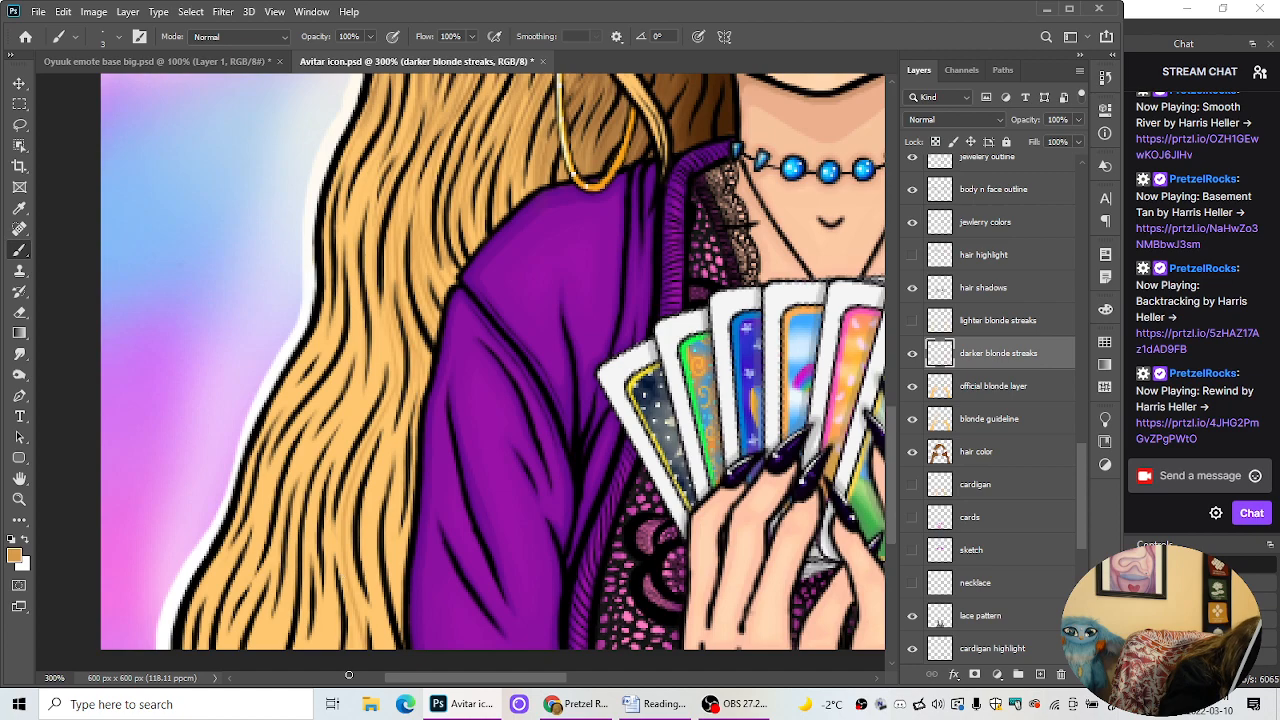
mouse_move(337, 511)
left_mouse_down()
mouse_move(337, 557)
mouse_move(372, 446)
left_mouse_up()
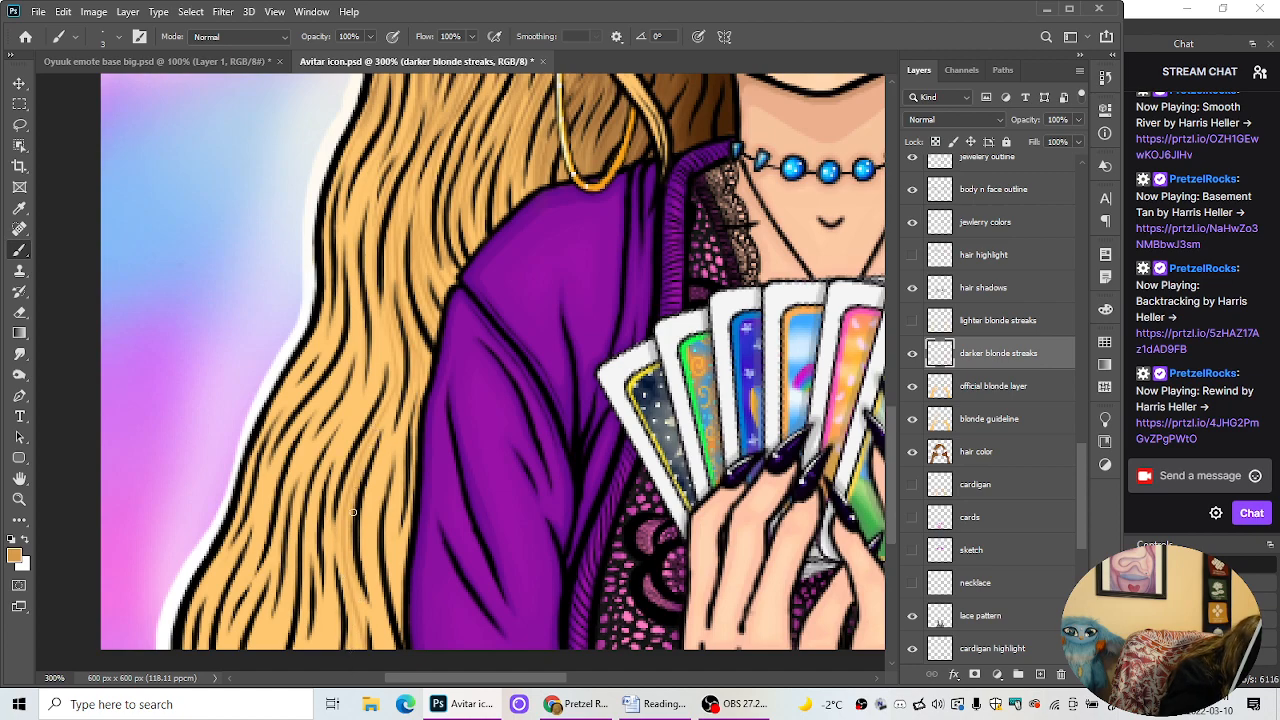
left_click_drag(365, 499, 384, 632)
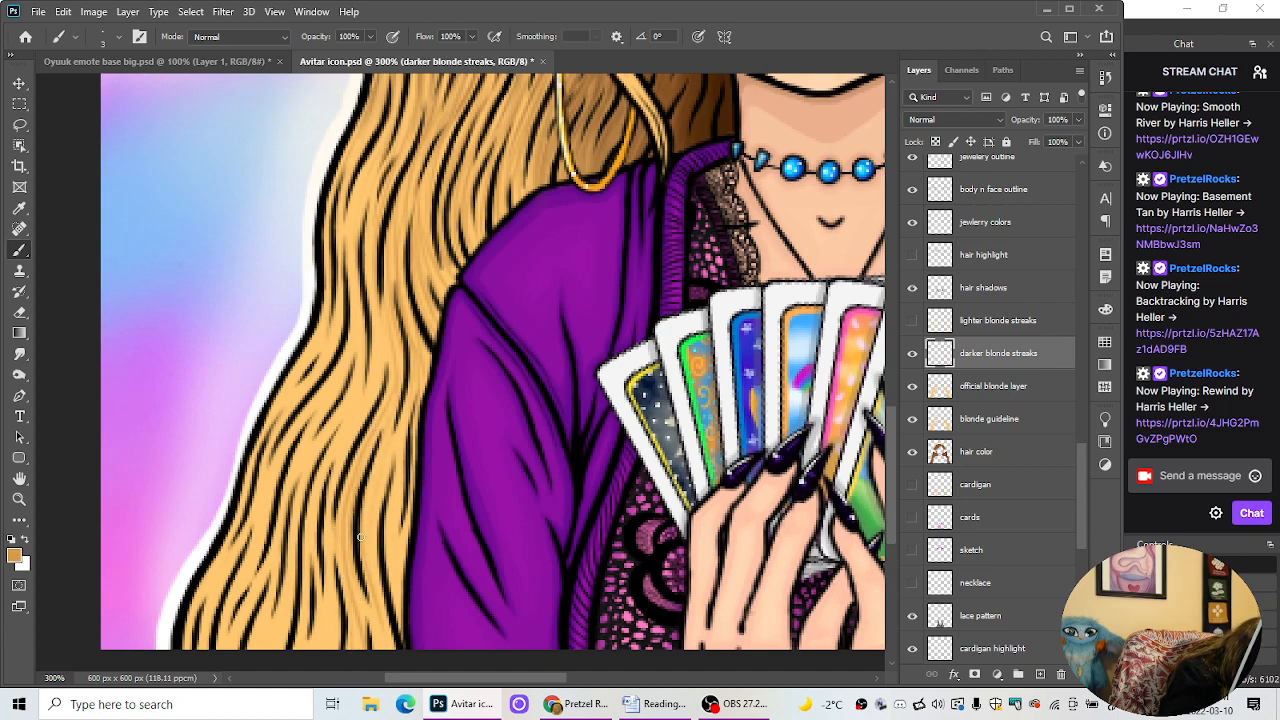
mouse_move(358, 579)
left_mouse_down()
mouse_move(383, 651)
mouse_move(372, 507)
mouse_move(380, 575)
mouse_move(379, 460)
left_mouse_up()
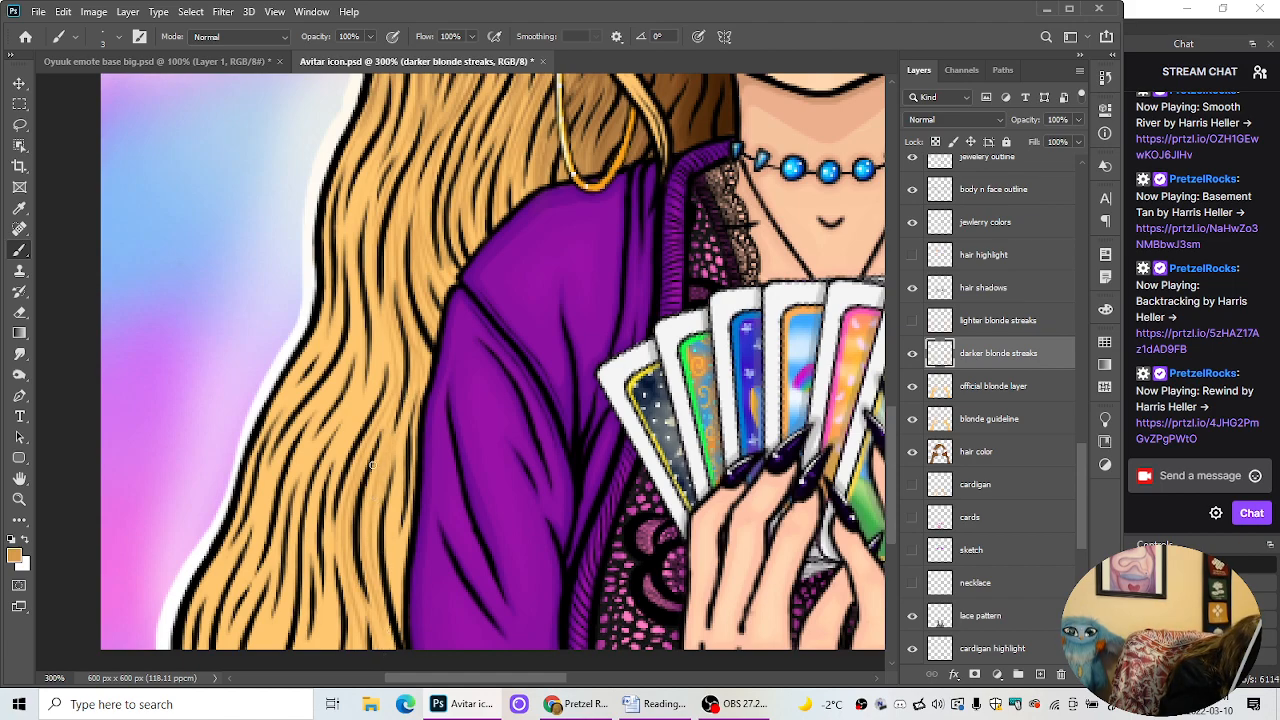
Step: Add darker blonde streaks to the innermost strands along the sleeve edge and up toward the shoulder on the same side
left_click_drag(410, 384, 402, 520)
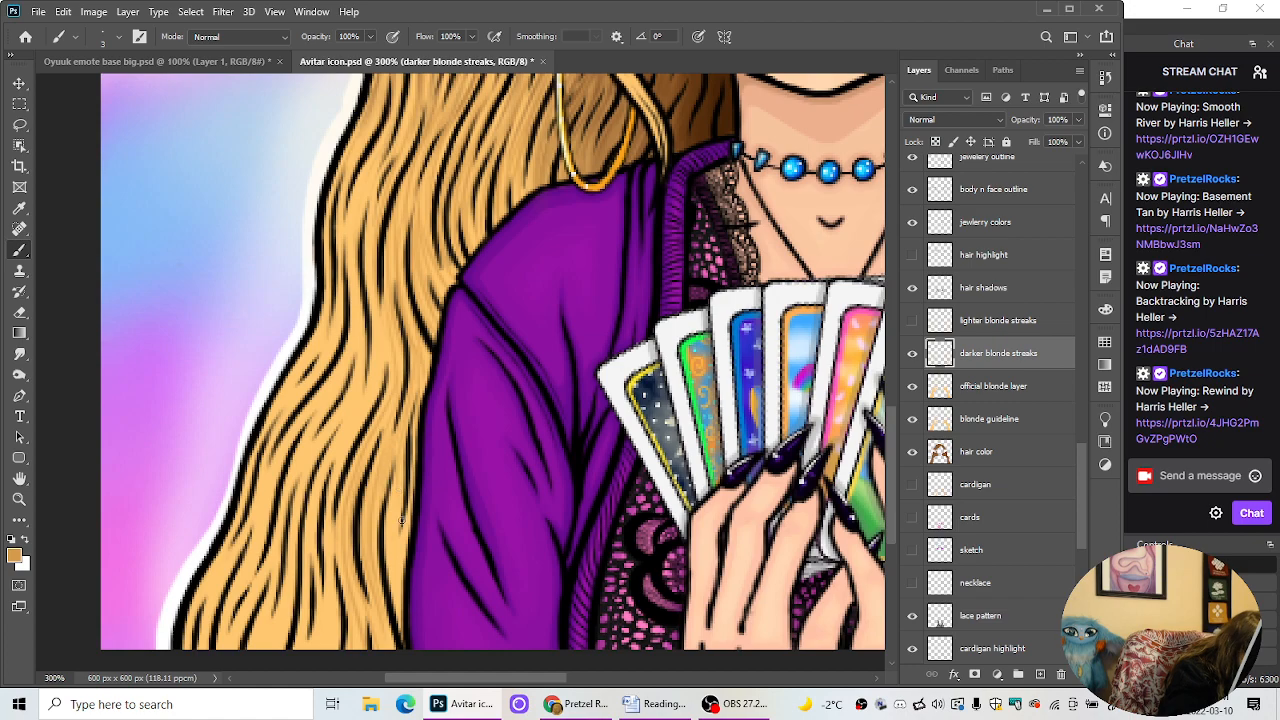
left_click_drag(395, 434, 388, 573)
mouse_move(390, 496)
left_mouse_down()
mouse_move(395, 597)
mouse_move(398, 523)
left_mouse_up()
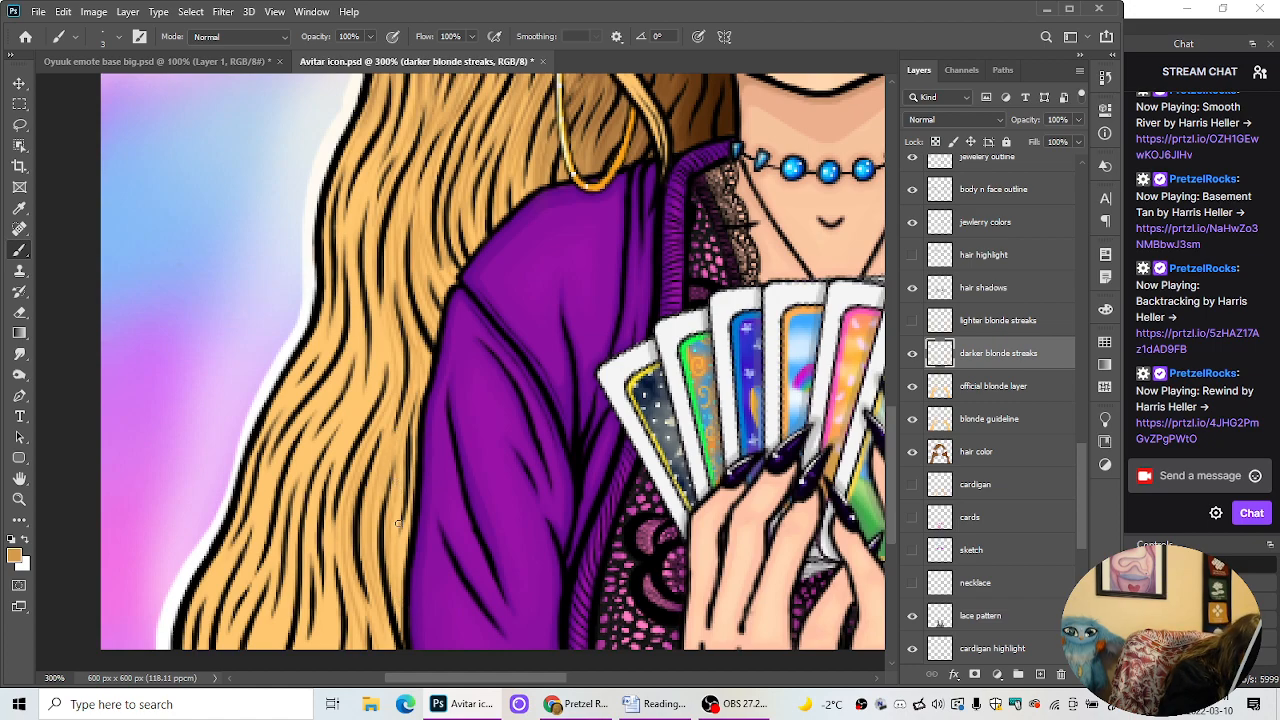
left_click_drag(406, 582, 407, 511)
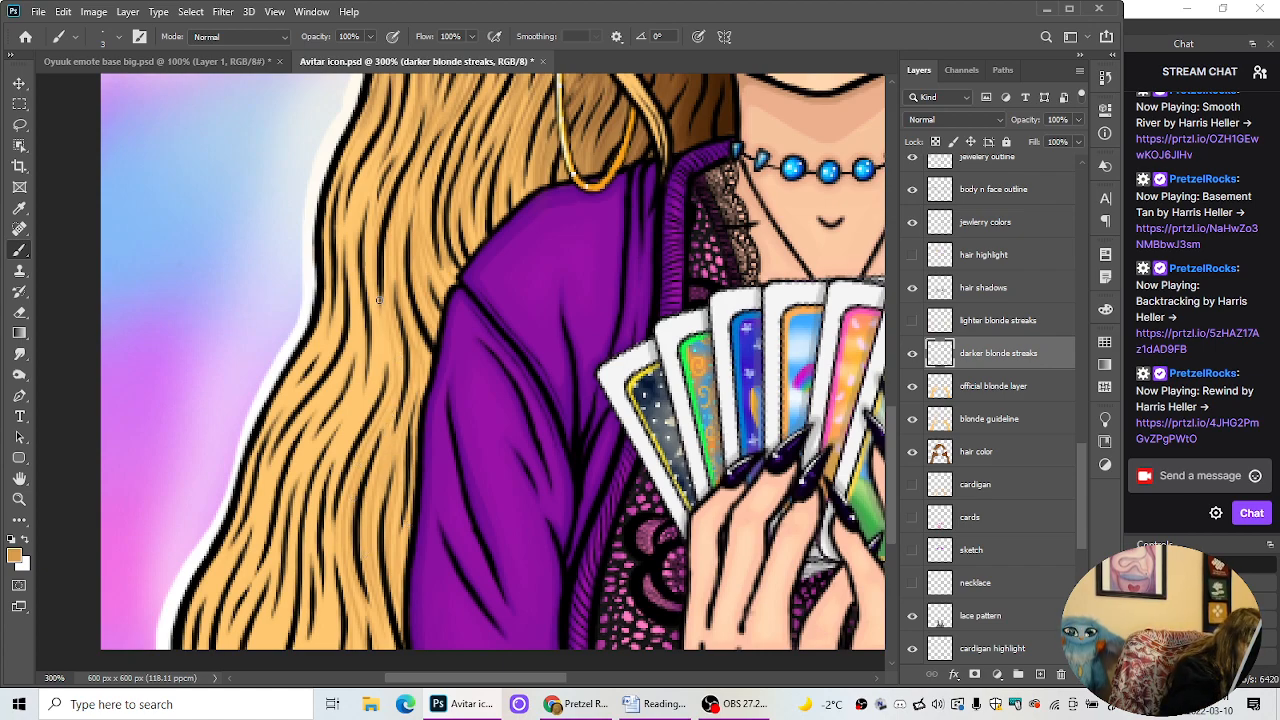
left_click_drag(380, 289, 393, 386)
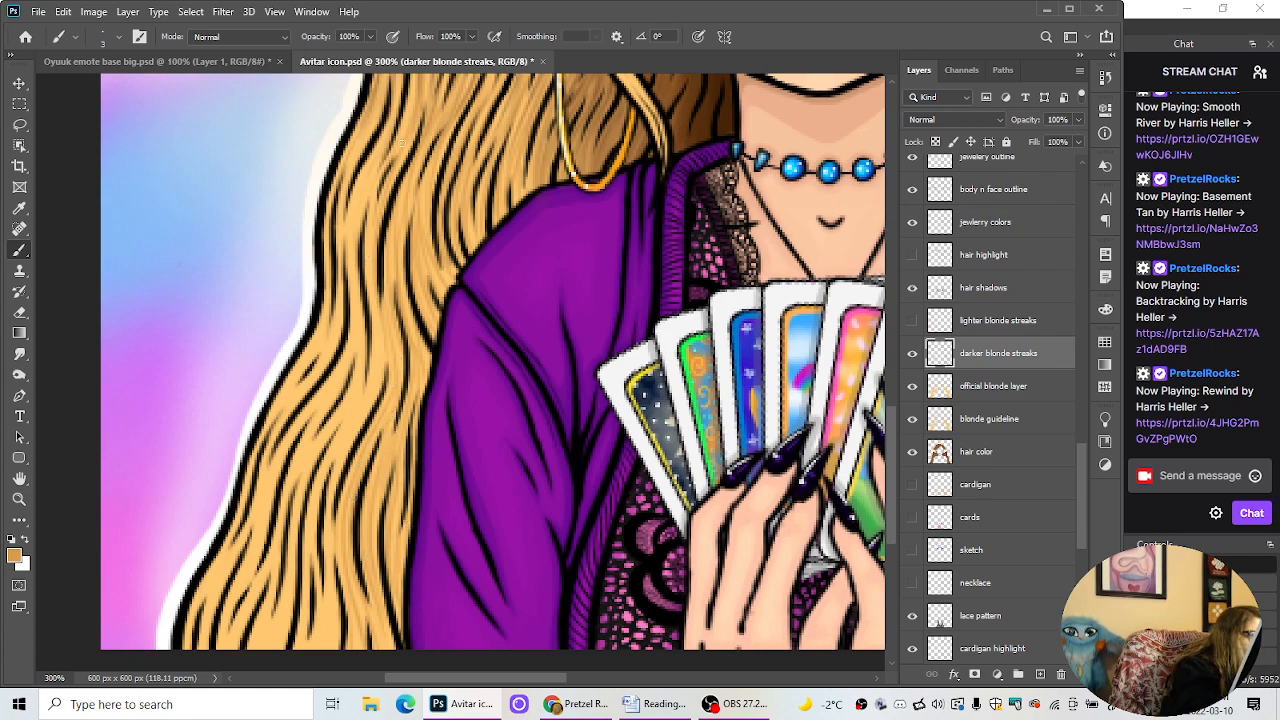
scroll(893, 455, "up", 3)
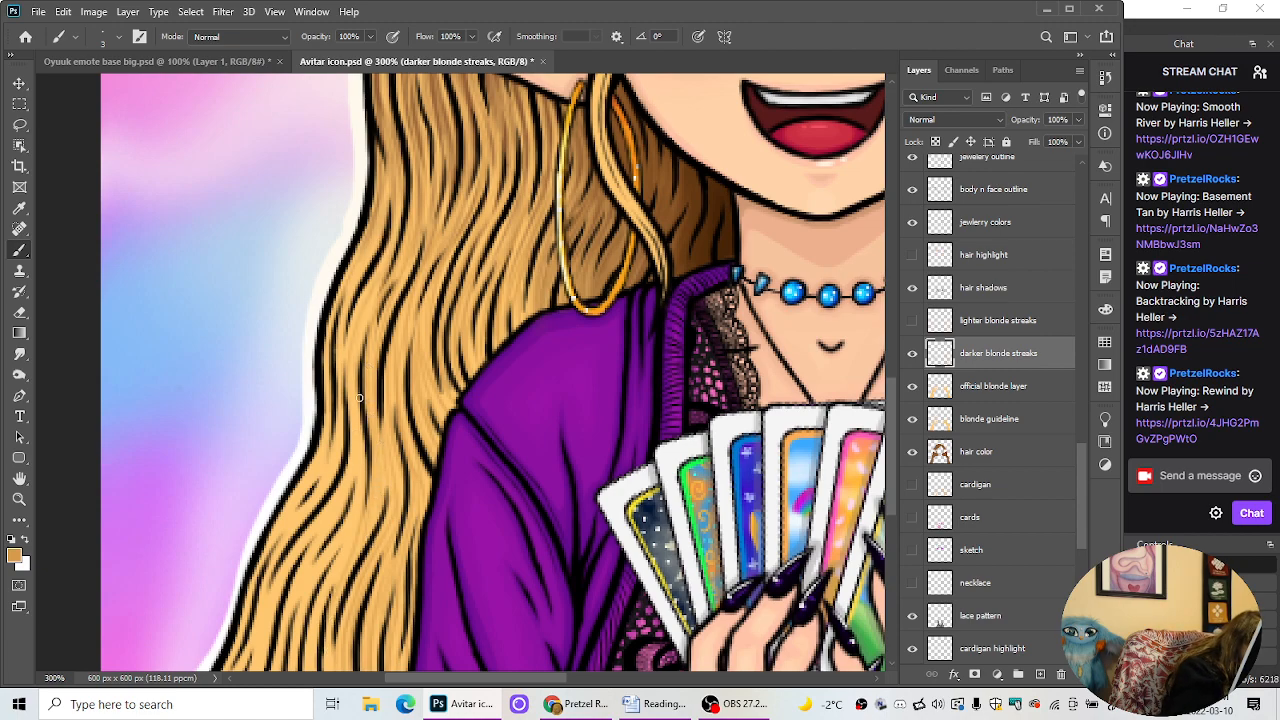
Step: Paint long darker blonde streaks down the middle of the lower hair on the double-ringed ear's side, to the canvas's lower edge
left_click_drag(345, 495, 310, 668)
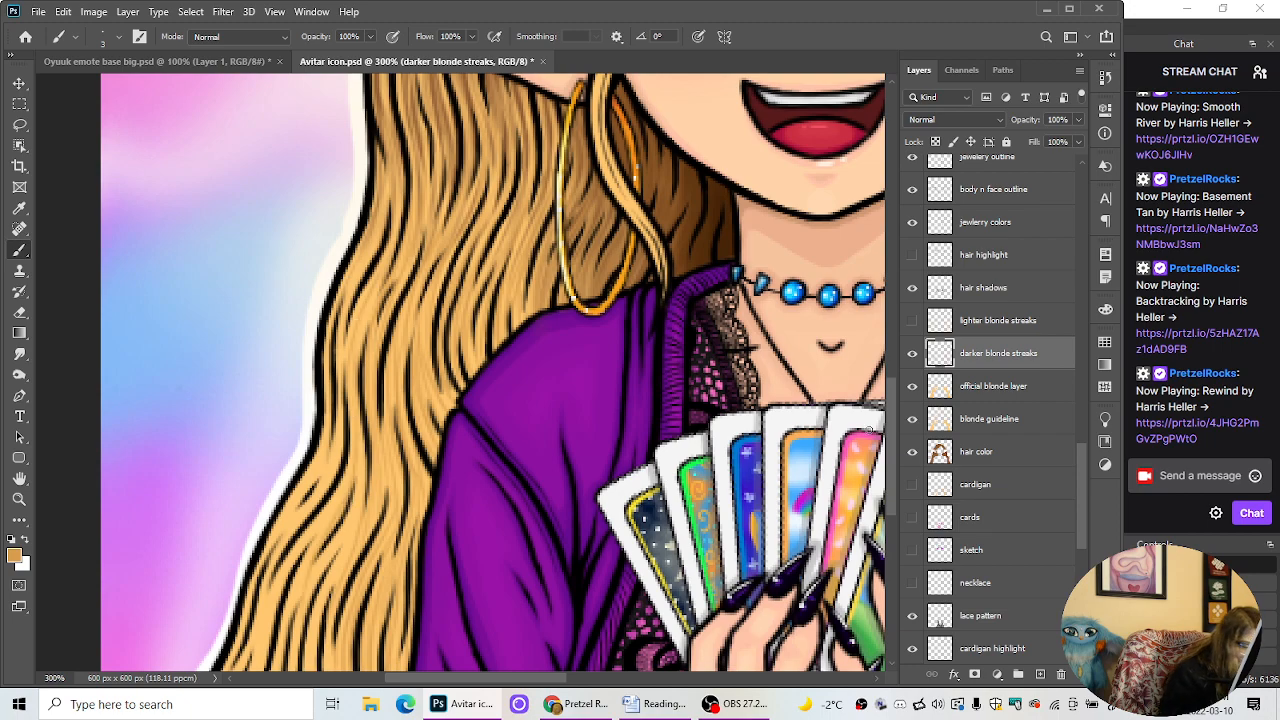
scroll(891, 480, "down", 3)
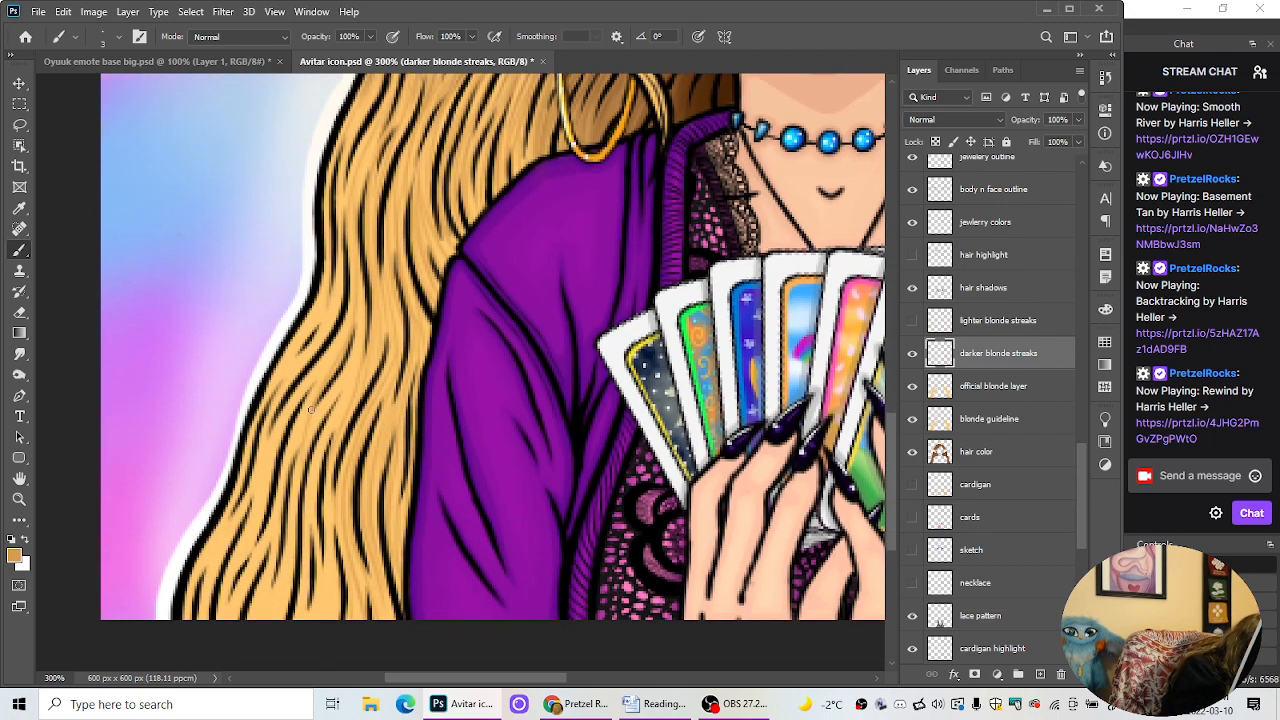
left_click_drag(311, 409, 236, 650)
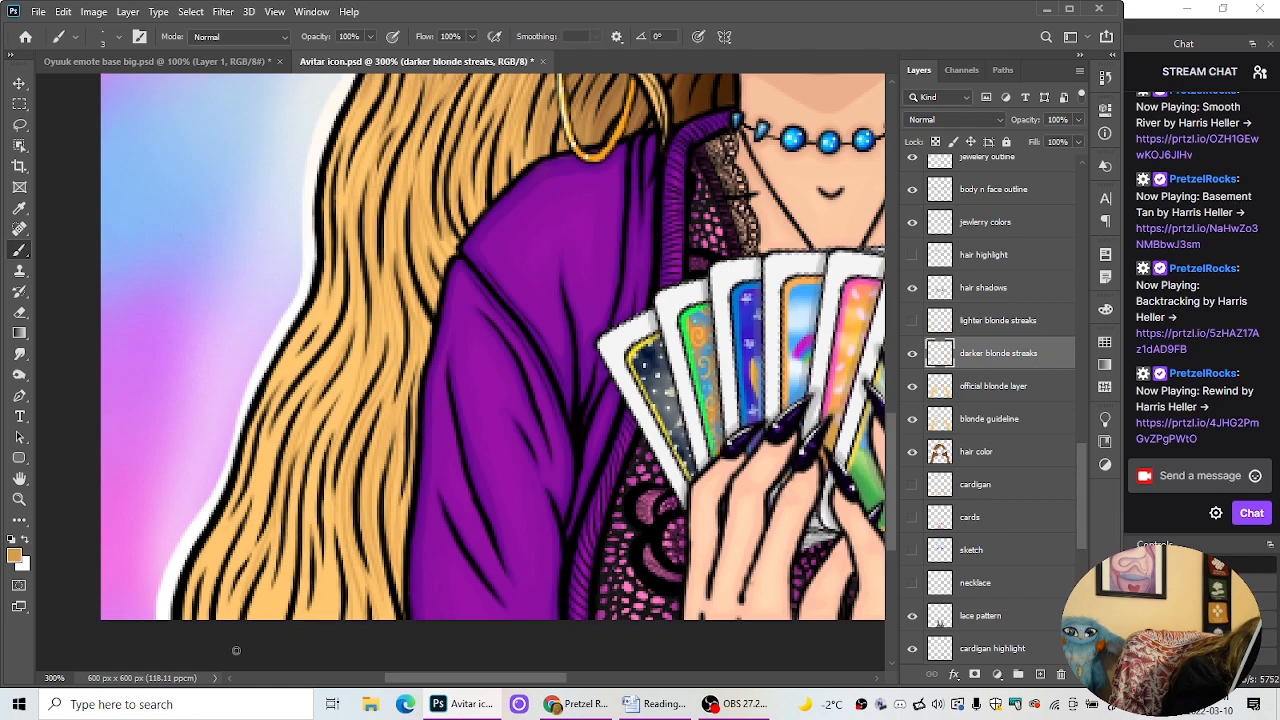
left_click_drag(275, 534, 258, 615)
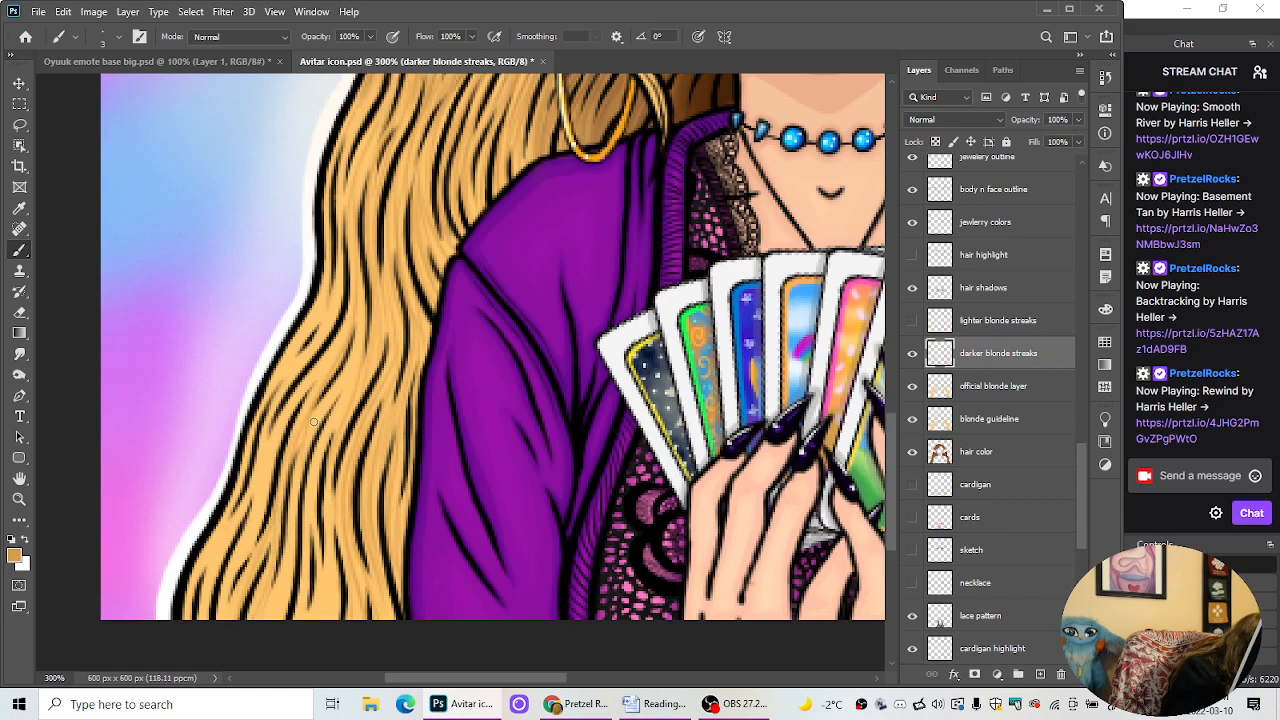
mouse_move(360, 266)
left_mouse_down()
mouse_move(352, 345)
mouse_move(313, 435)
left_mouse_up()
mouse_move(299, 499)
left_mouse_down()
mouse_move(289, 595)
mouse_move(294, 466)
mouse_move(266, 625)
mouse_move(283, 574)
mouse_move(281, 616)
left_mouse_up()
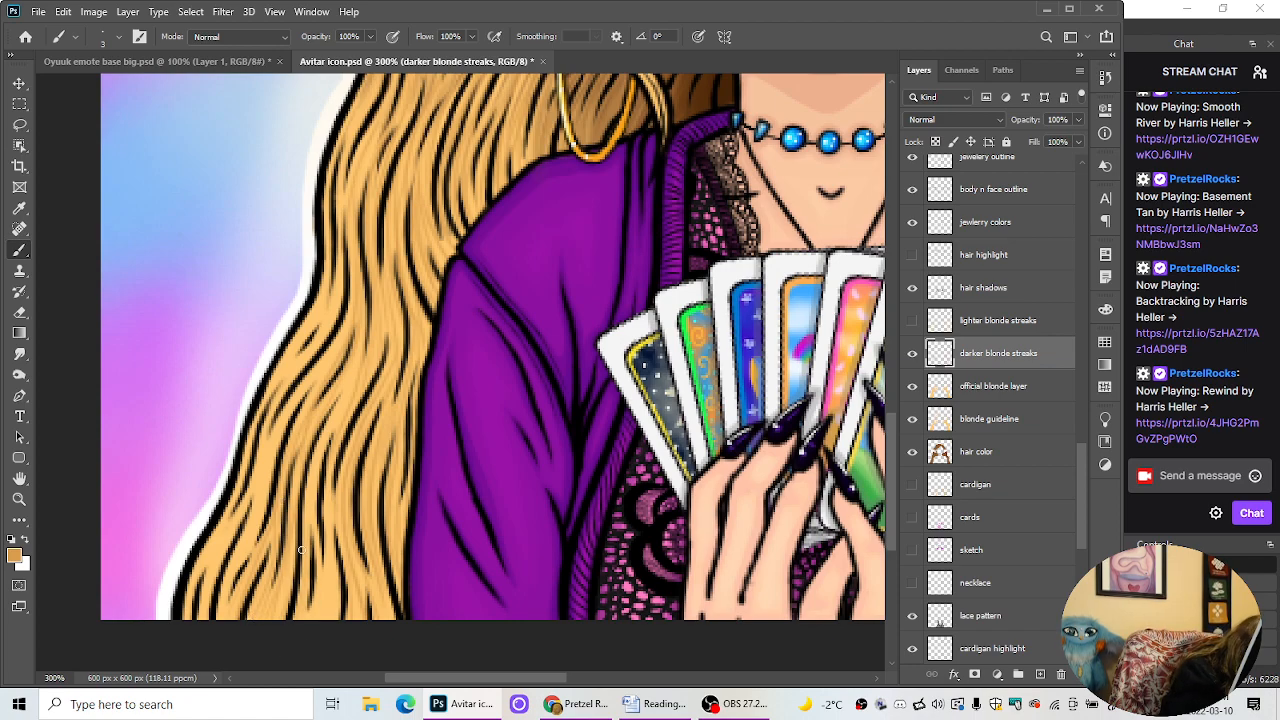
Step: Fill the bottom ends of the strands nearest the cardigan sleeve with short darker blonde streaks
left_click_drag(304, 549, 315, 474)
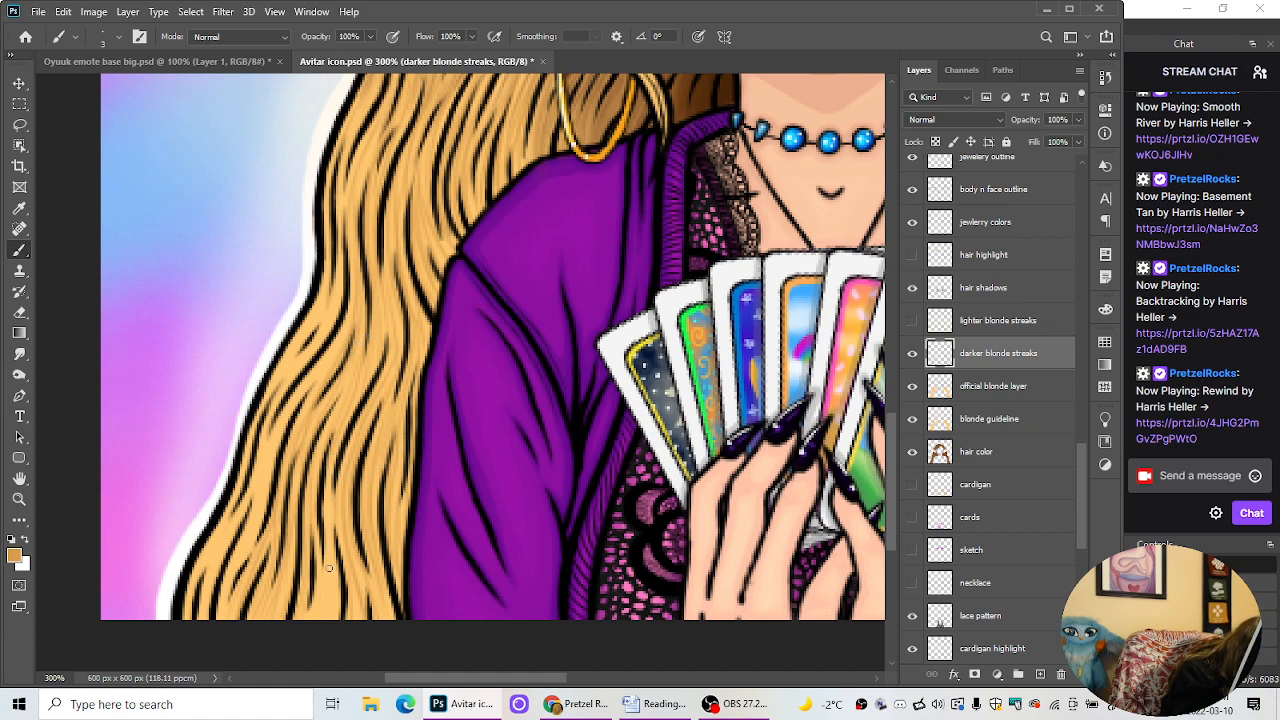
left_click_drag(329, 568, 330, 646)
mouse_move(318, 536)
left_mouse_down()
mouse_move(318, 660)
mouse_move(306, 640)
left_mouse_up()
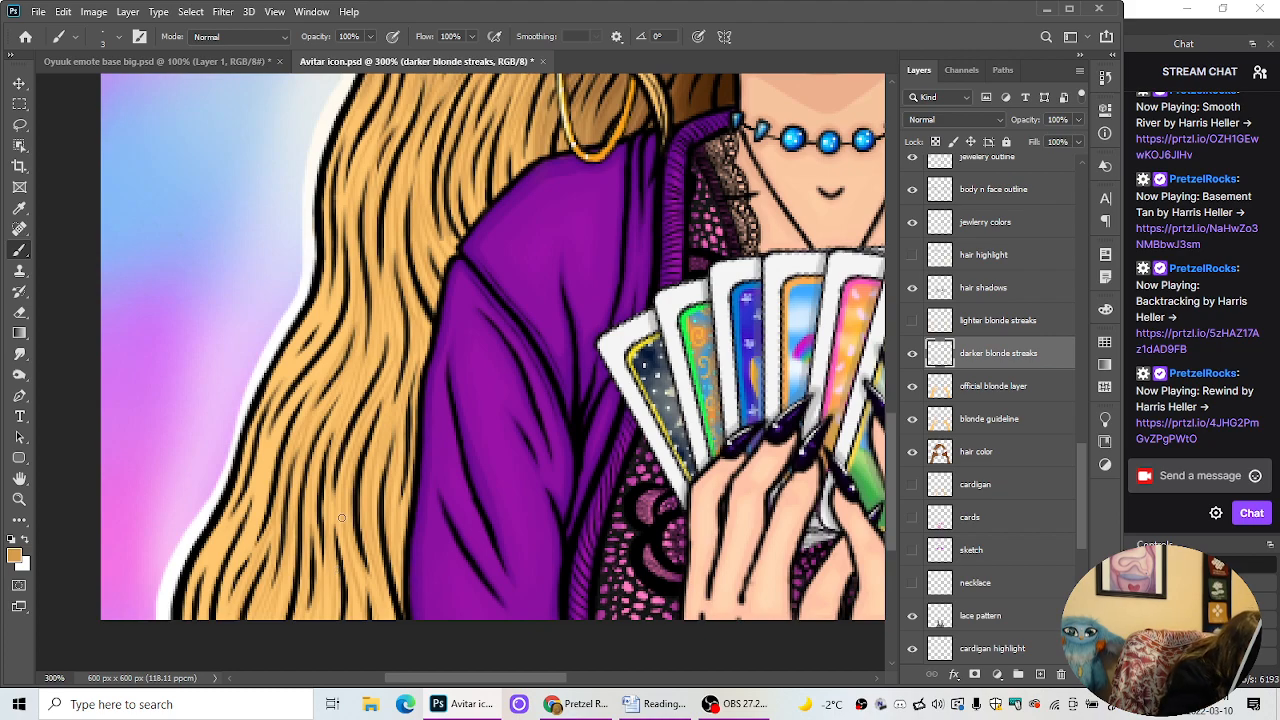
left_click_drag(357, 594, 366, 646)
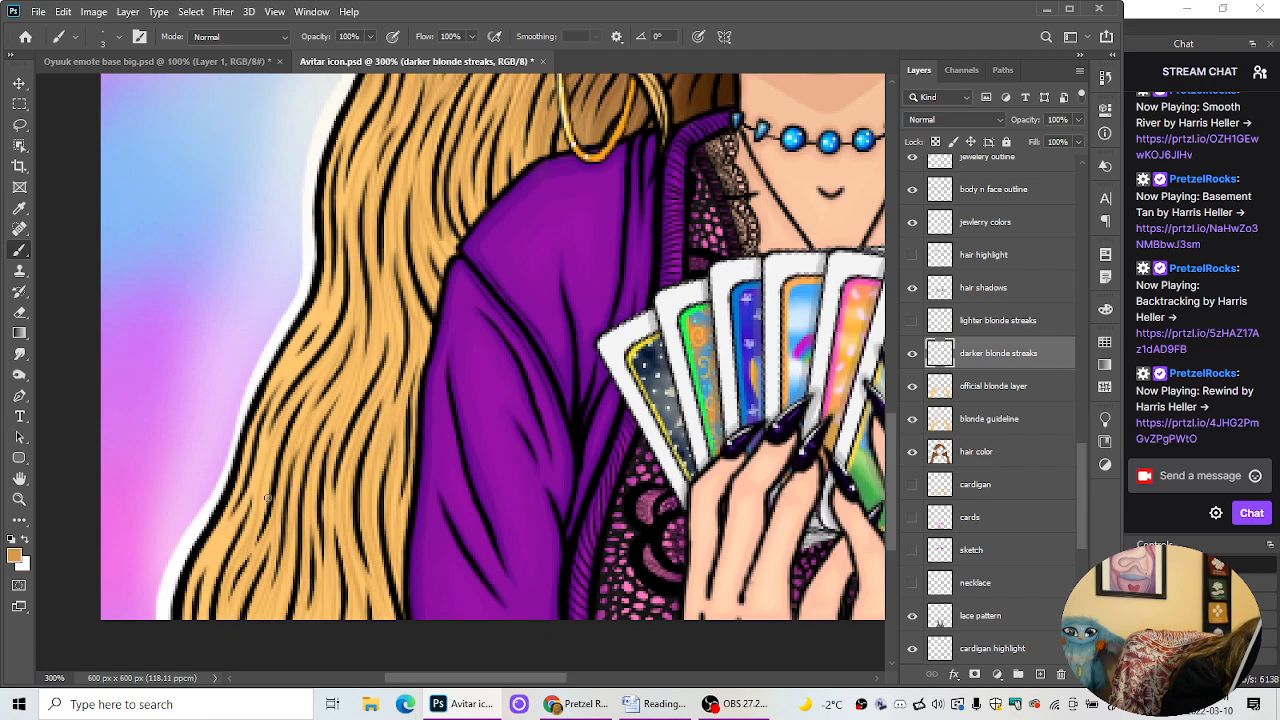
Step: Paint darker blonde streaks in the outermost lower strands, along the hair's white-edged outline down to the canvas's lower edge
left_click_drag(255, 511, 271, 436)
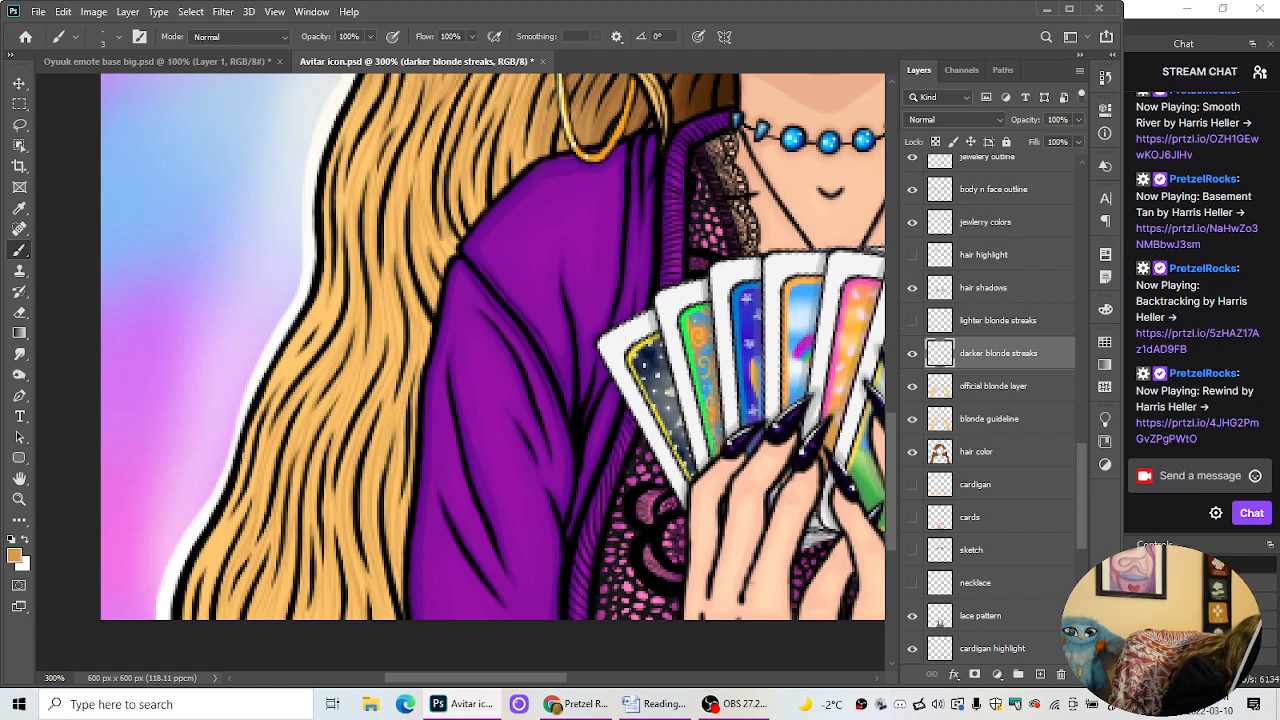
left_click_drag(252, 446, 187, 620)
mouse_move(219, 547)
left_mouse_down()
mouse_move(207, 568)
mouse_move(233, 531)
left_mouse_up()
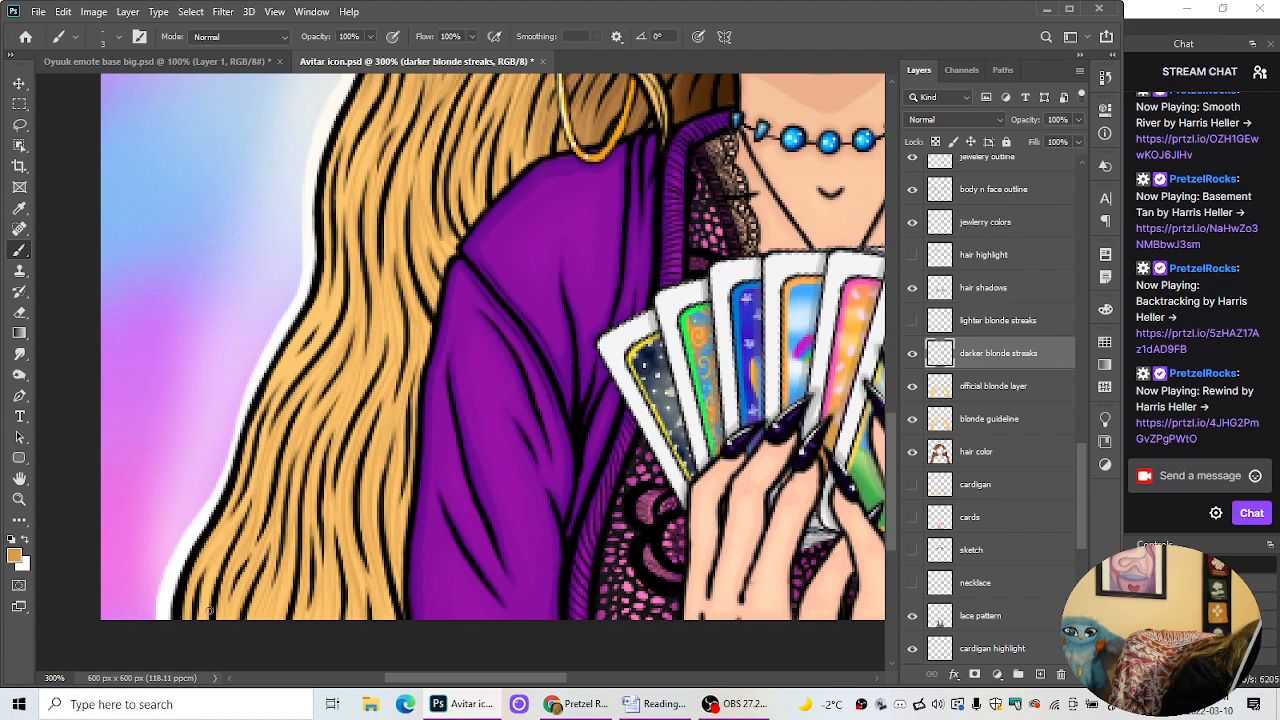
left_click_drag(204, 621, 217, 563)
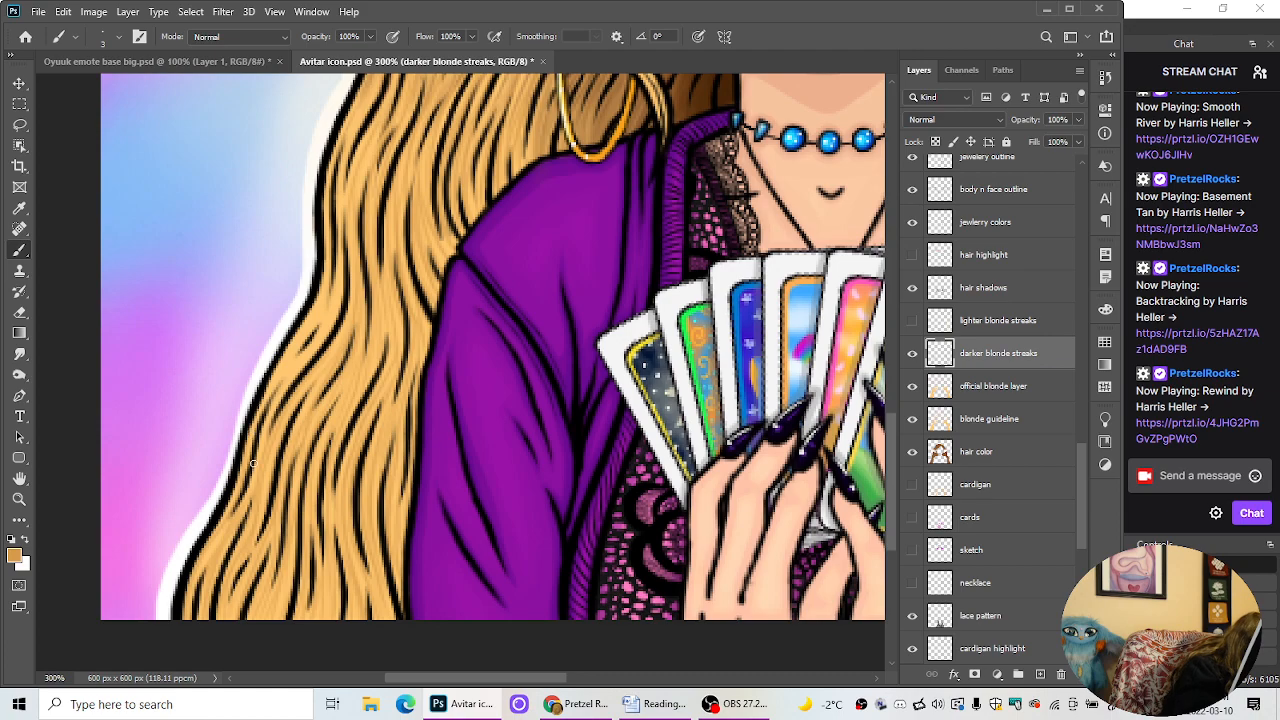
Step: Continue the darker blonde streaks up the hair's outer edge, from the lower bulge to beside the cardigan shoulder
mouse_move(253, 463)
left_mouse_down()
mouse_move(276, 372)
mouse_move(298, 350)
left_mouse_up()
left_click_drag(275, 407, 334, 286)
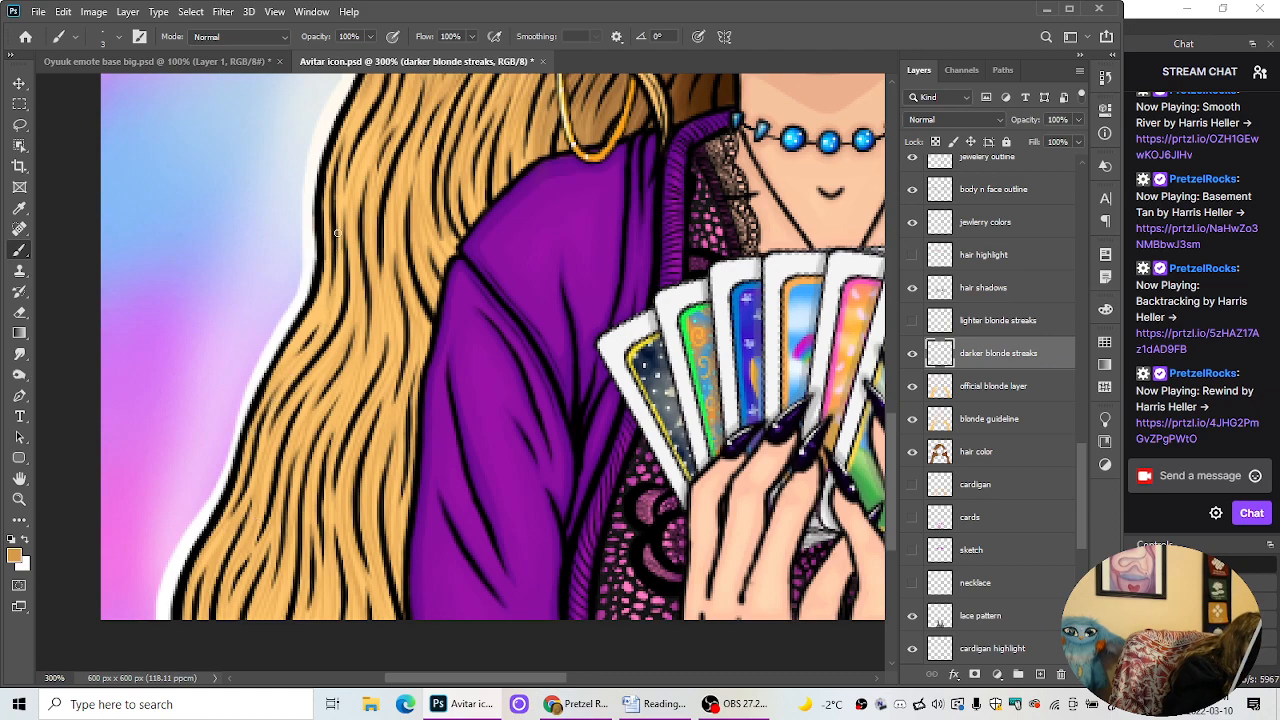
left_click_drag(336, 233, 341, 304)
left_click_drag(297, 342, 334, 290)
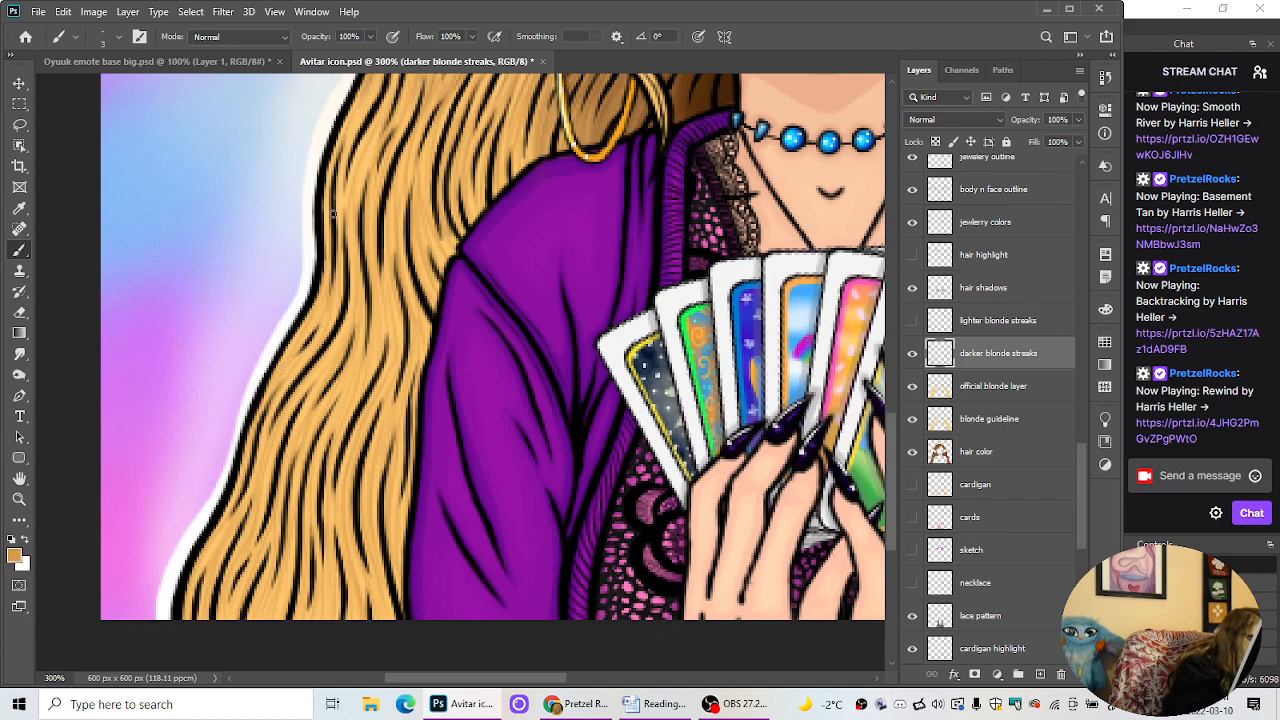
scroll(686, 405, "up", 4)
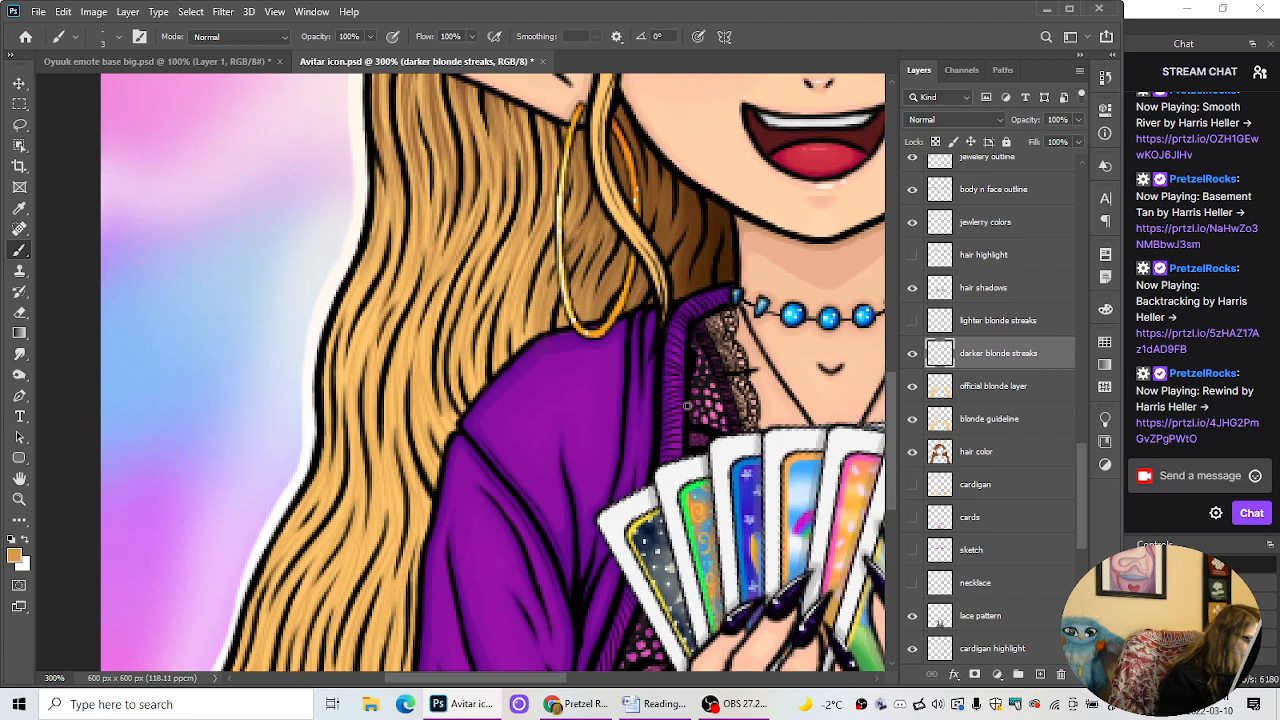
mouse_move(345, 404)
left_mouse_down()
mouse_move(375, 302)
mouse_move(357, 383)
mouse_move(394, 285)
mouse_move(355, 348)
mouse_move(372, 302)
left_mouse_up()
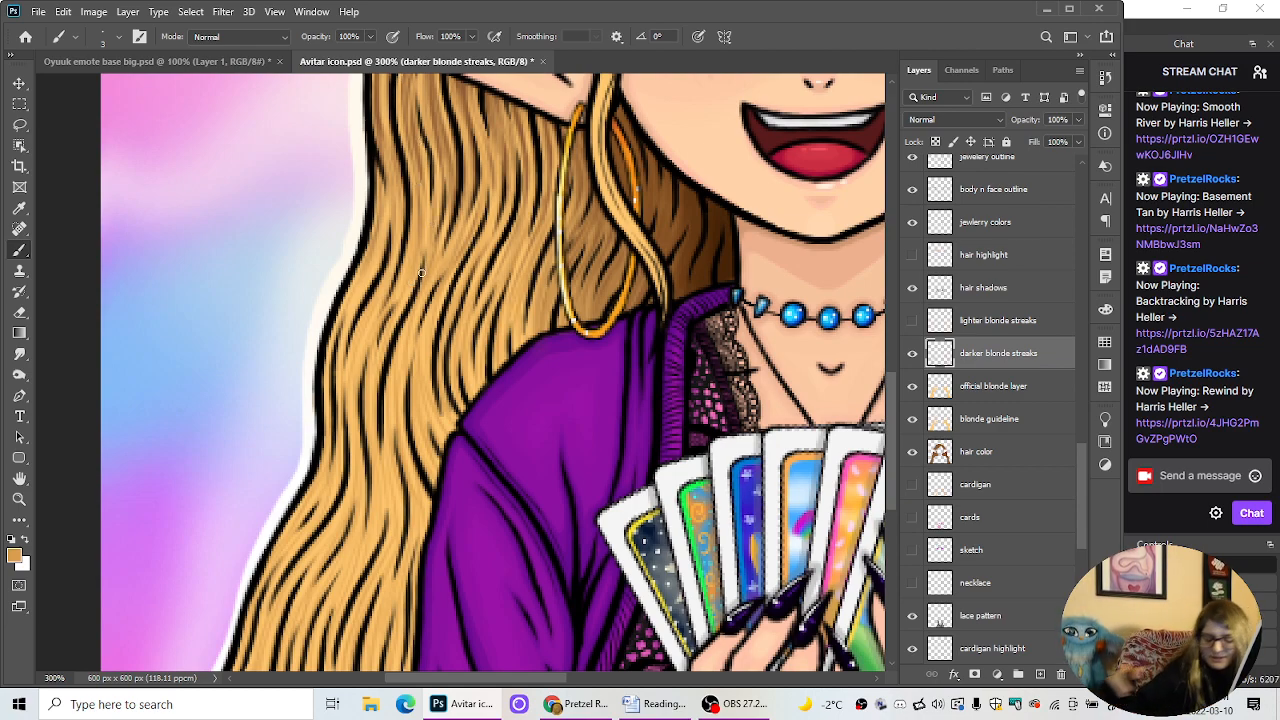
mouse_move(325, 392)
left_mouse_down()
mouse_move(339, 323)
mouse_move(373, 273)
left_mouse_up()
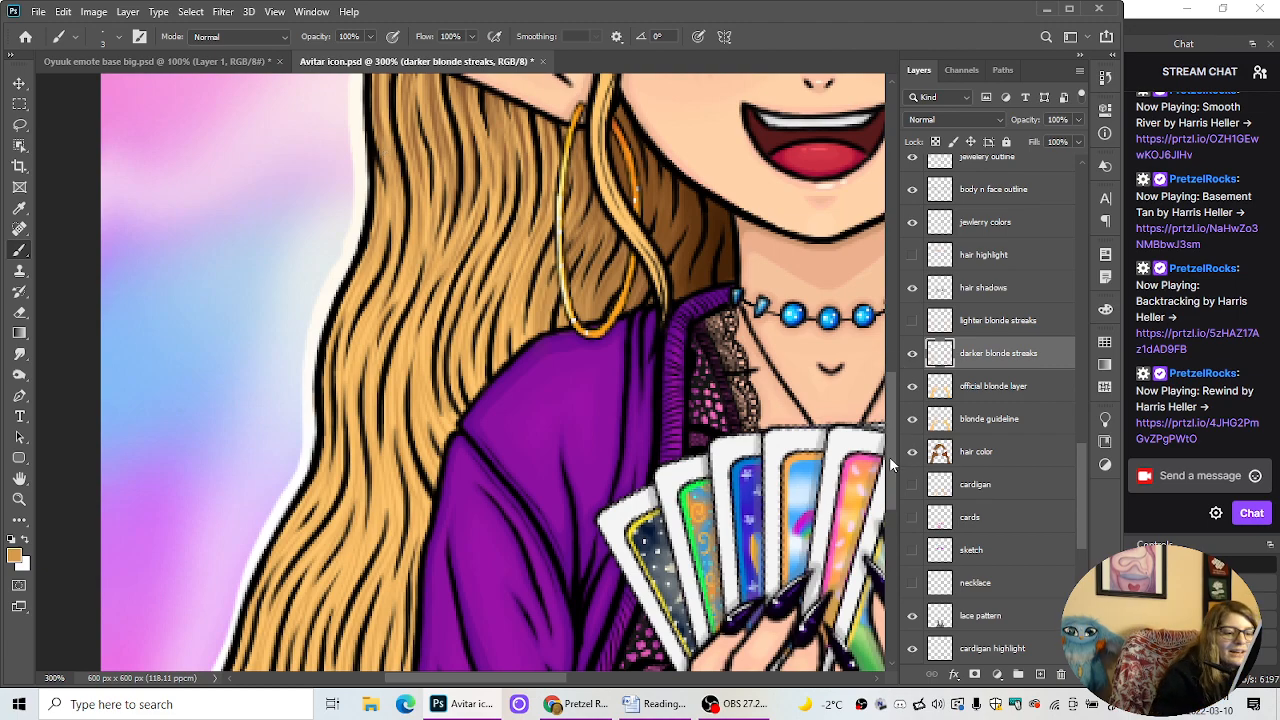
Step: Examine the darker blonde streaks from the double-ringed ear down to the canvas's lower edge and on both sides of the face
scroll(889, 456, "up", 5)
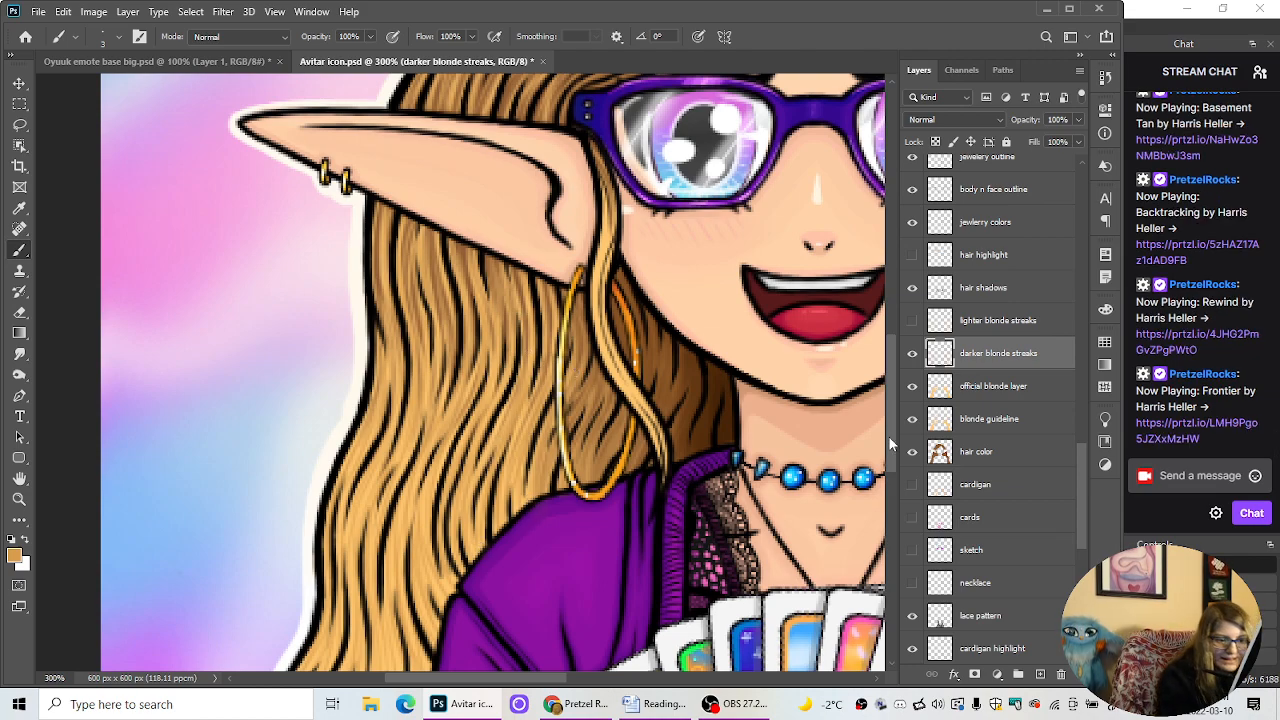
scroll(891, 443, "down", 3)
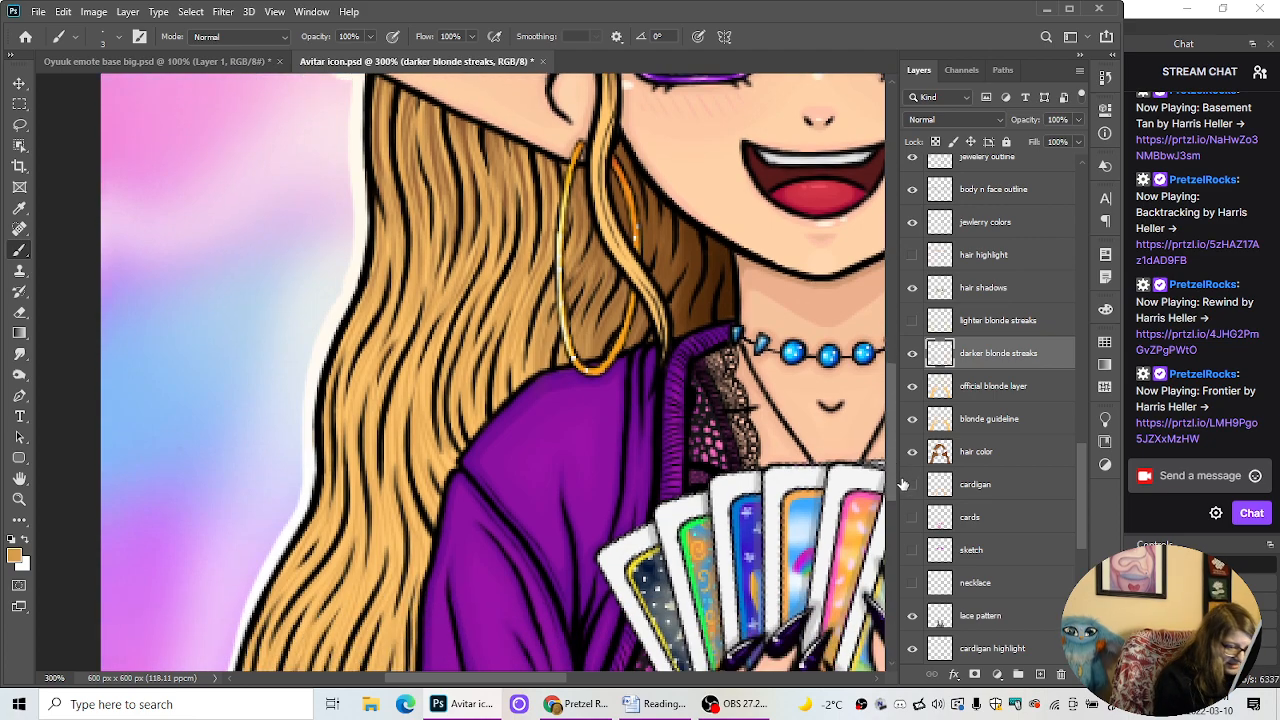
scroll(892, 485, "down", 3)
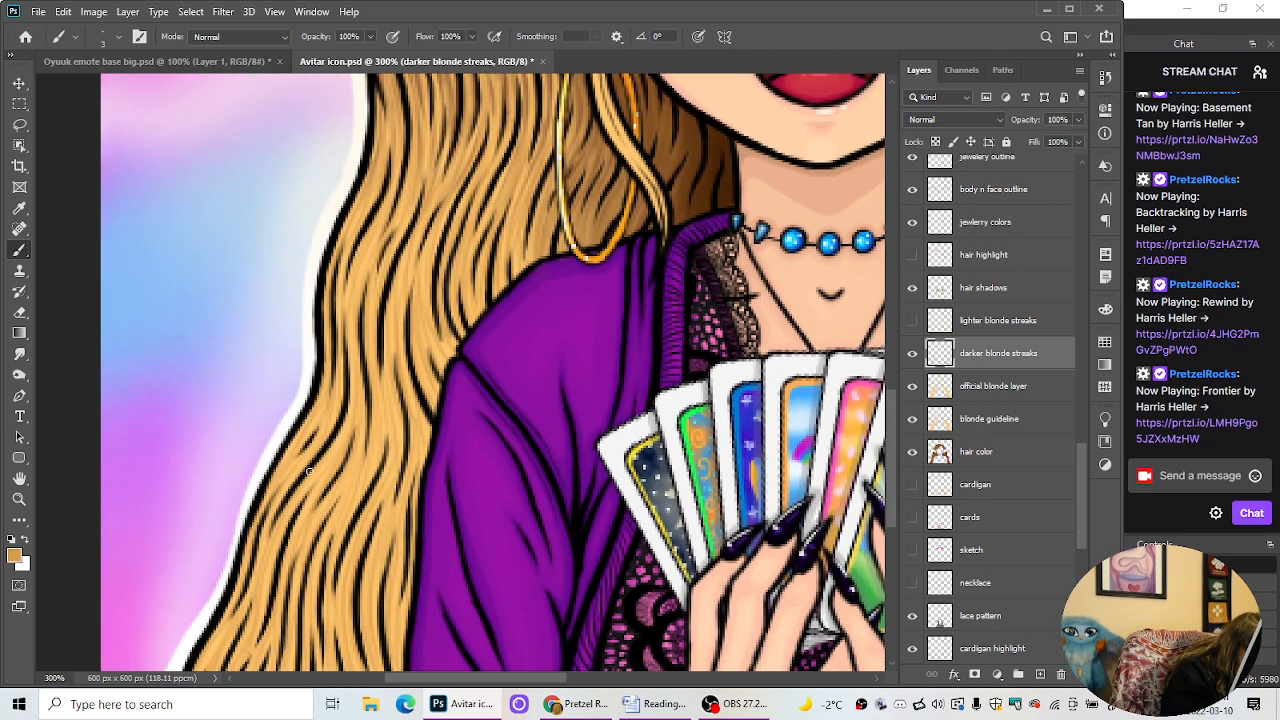
scroll(895, 527, "down", 2)
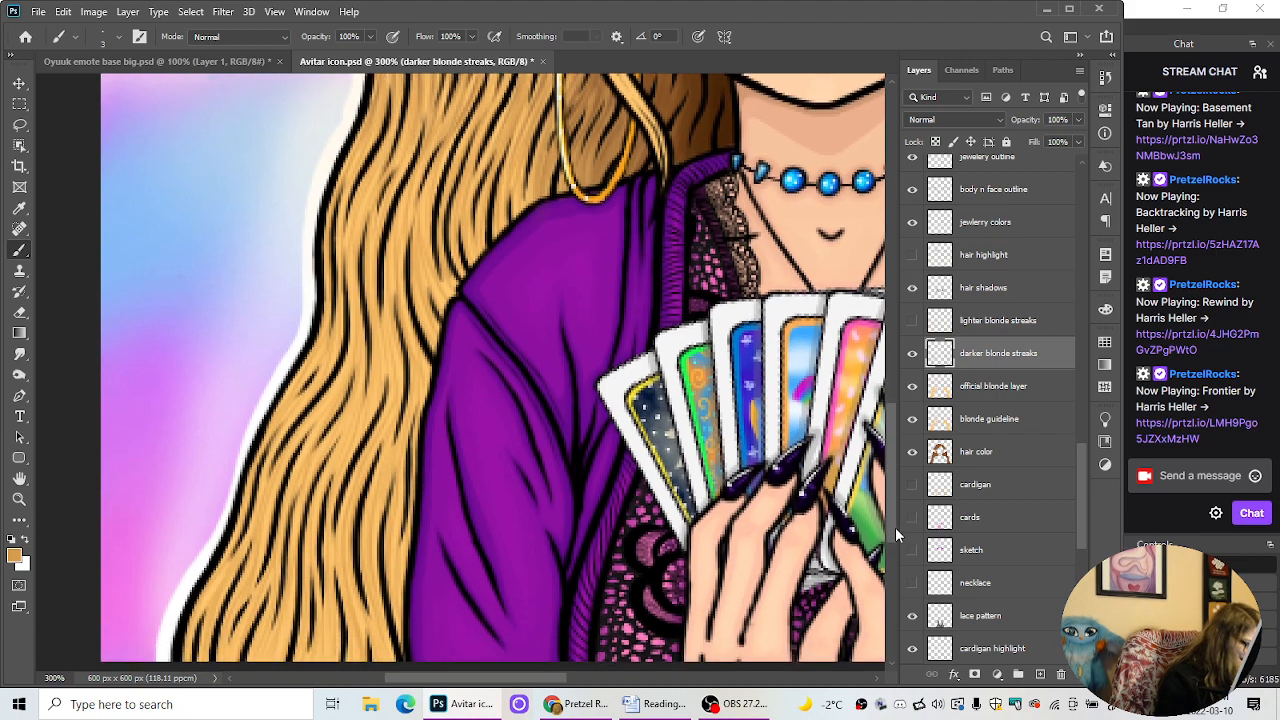
scroll(895, 527, "down", 1)
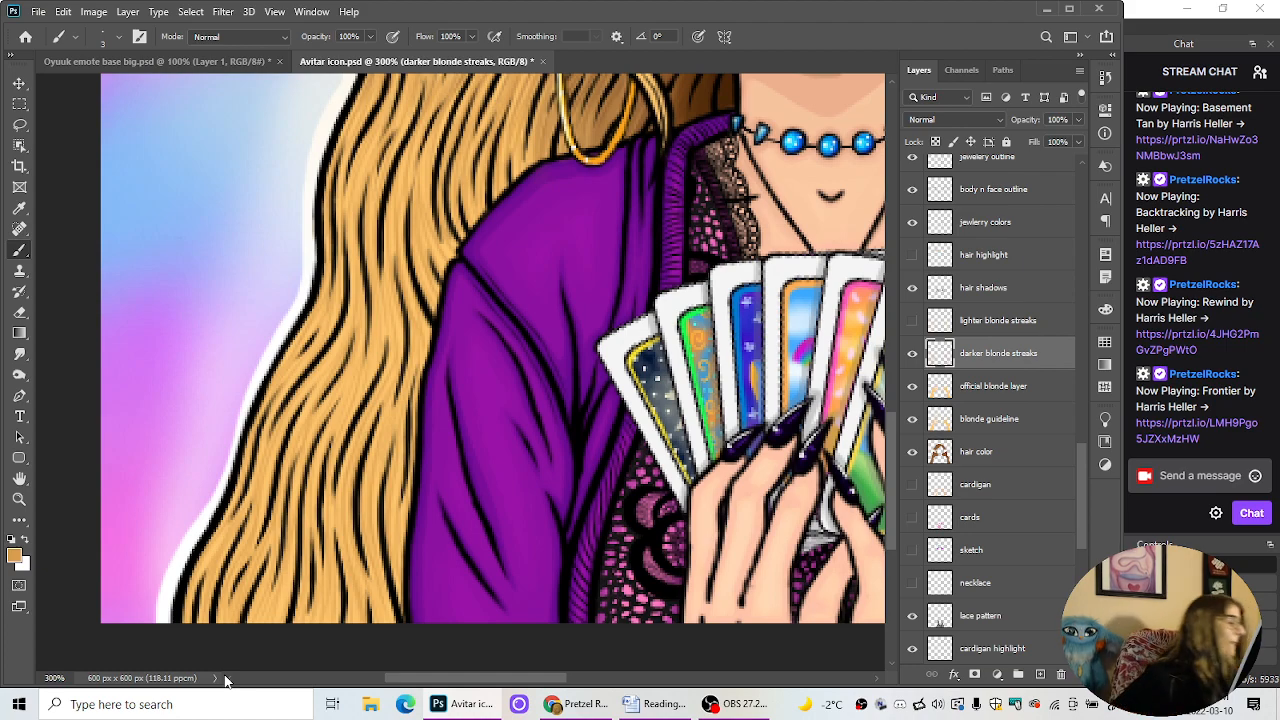
left_click_drag(893, 512, 908, 418)
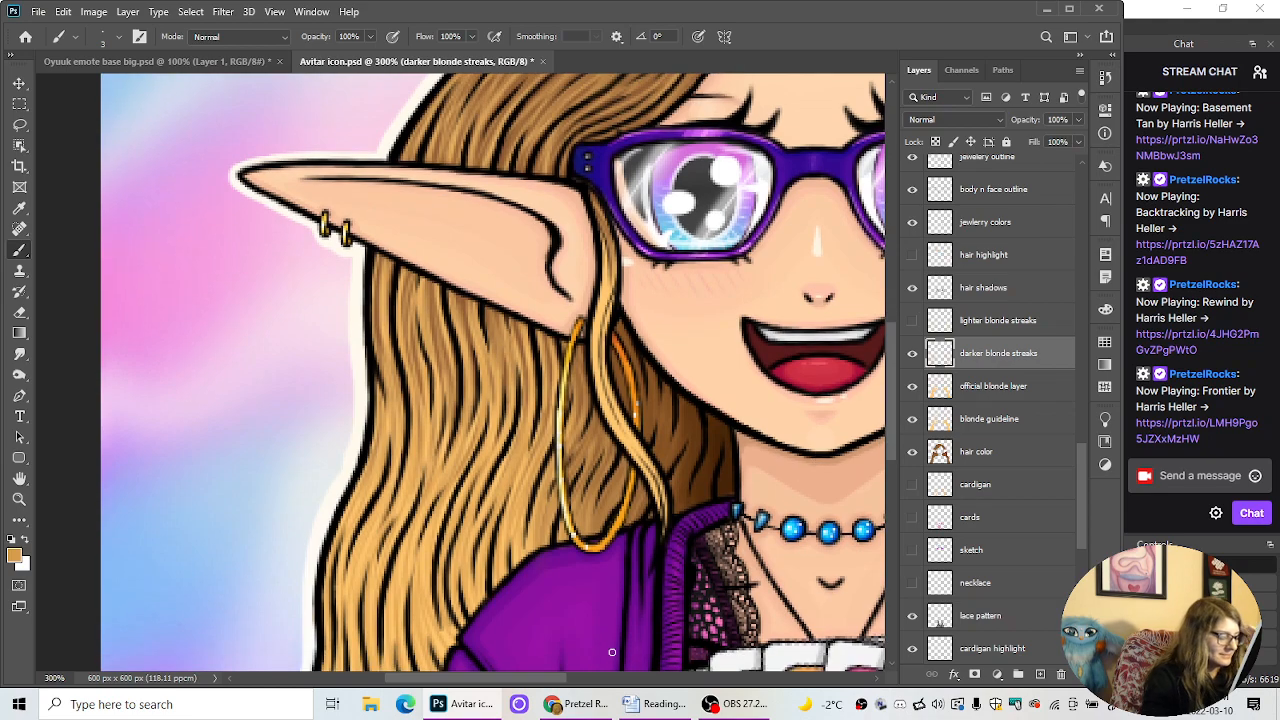
left_click_drag(545, 679, 622, 680)
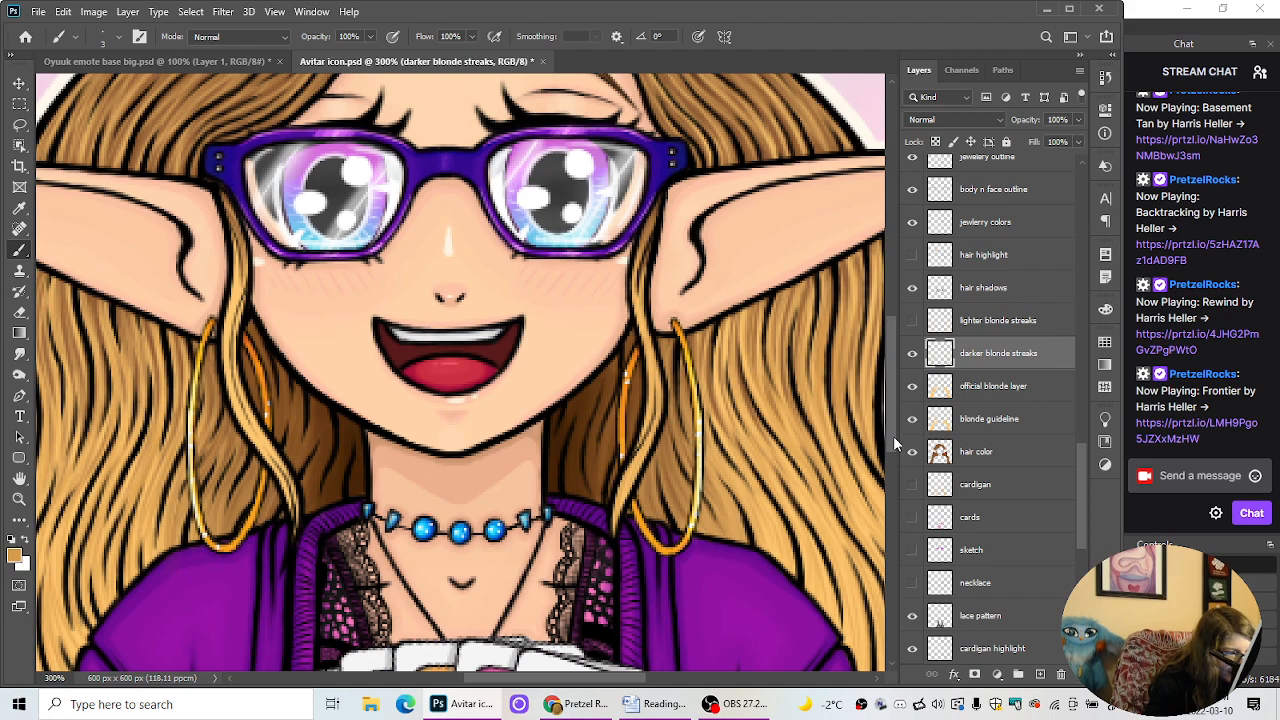
scroll(893, 436, "up", 1)
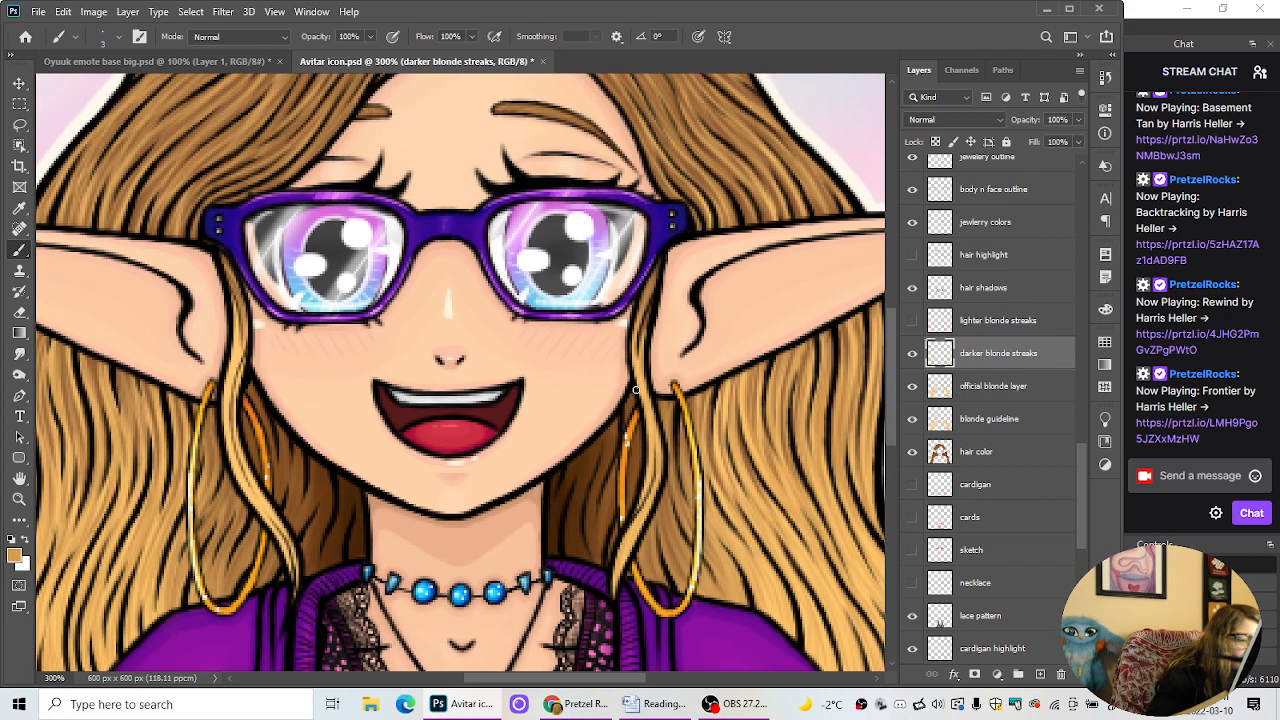
Step: Paint darker blonde streaks along the thin front lock that falls past the double-ringed ear's hoop earring
scroll(636, 390, "left", 2)
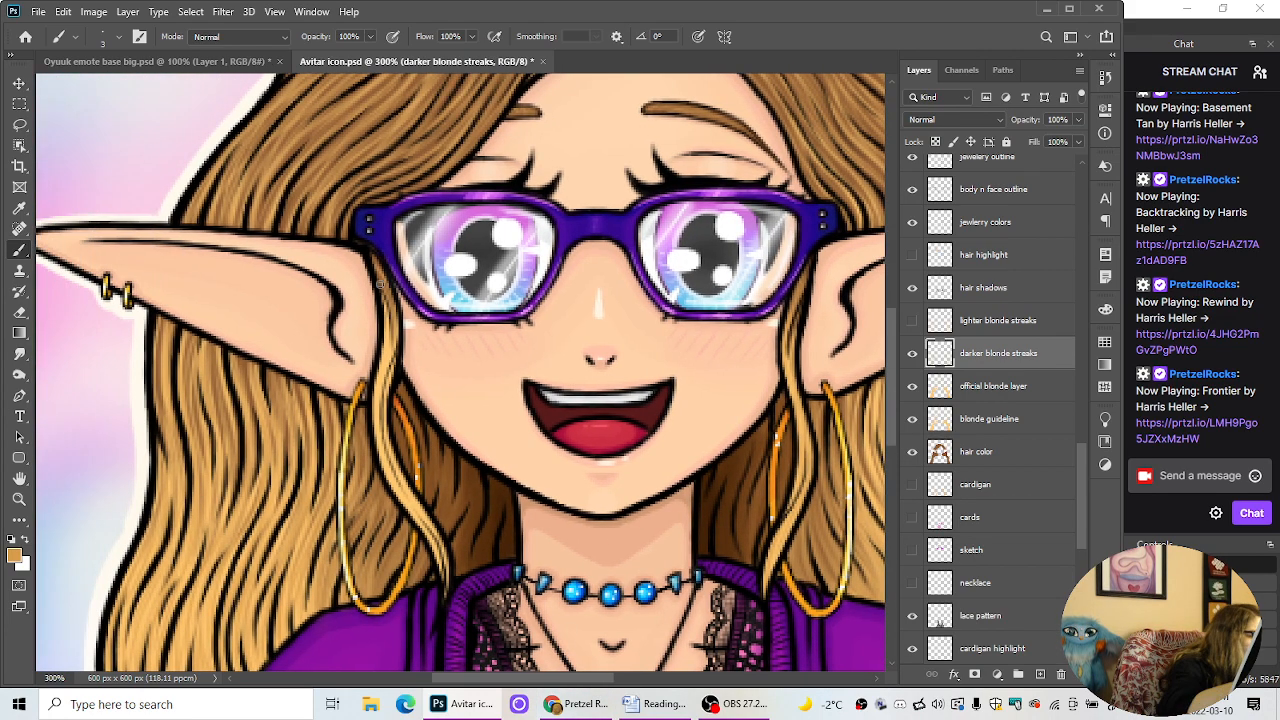
left_click_drag(385, 299, 383, 388)
left_click_drag(389, 321, 383, 463)
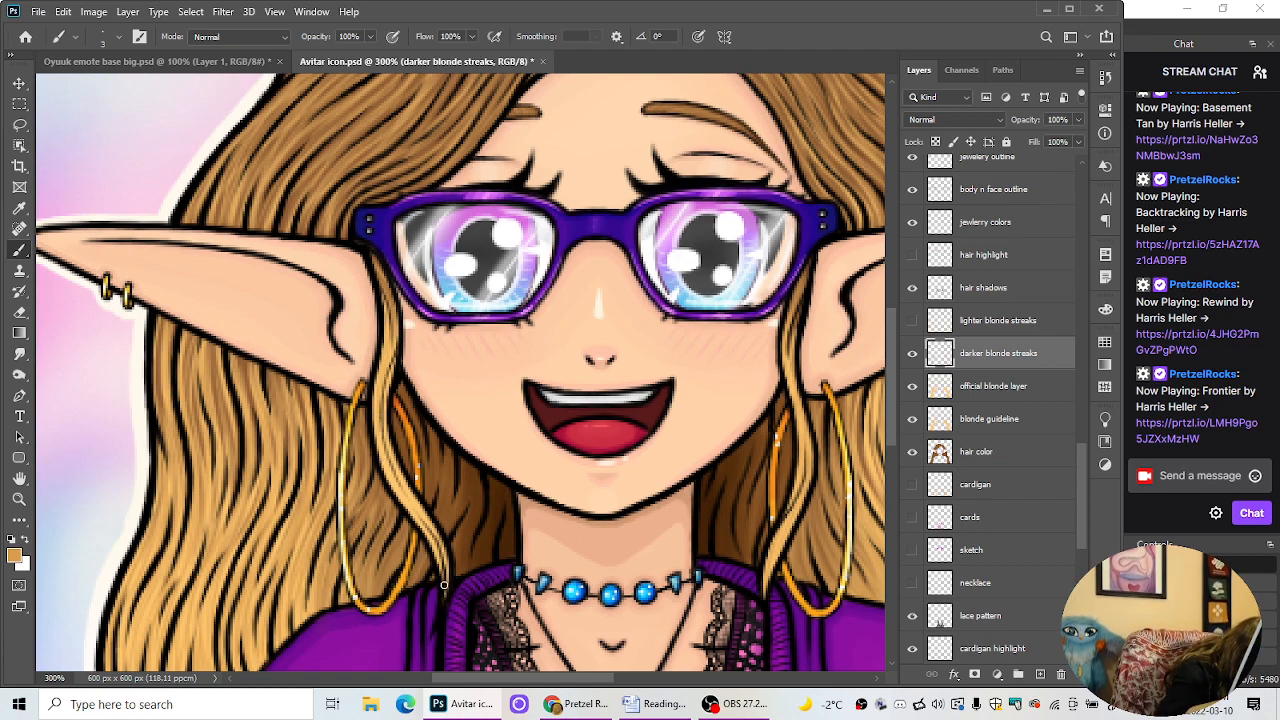
left_click_drag(422, 526, 383, 441)
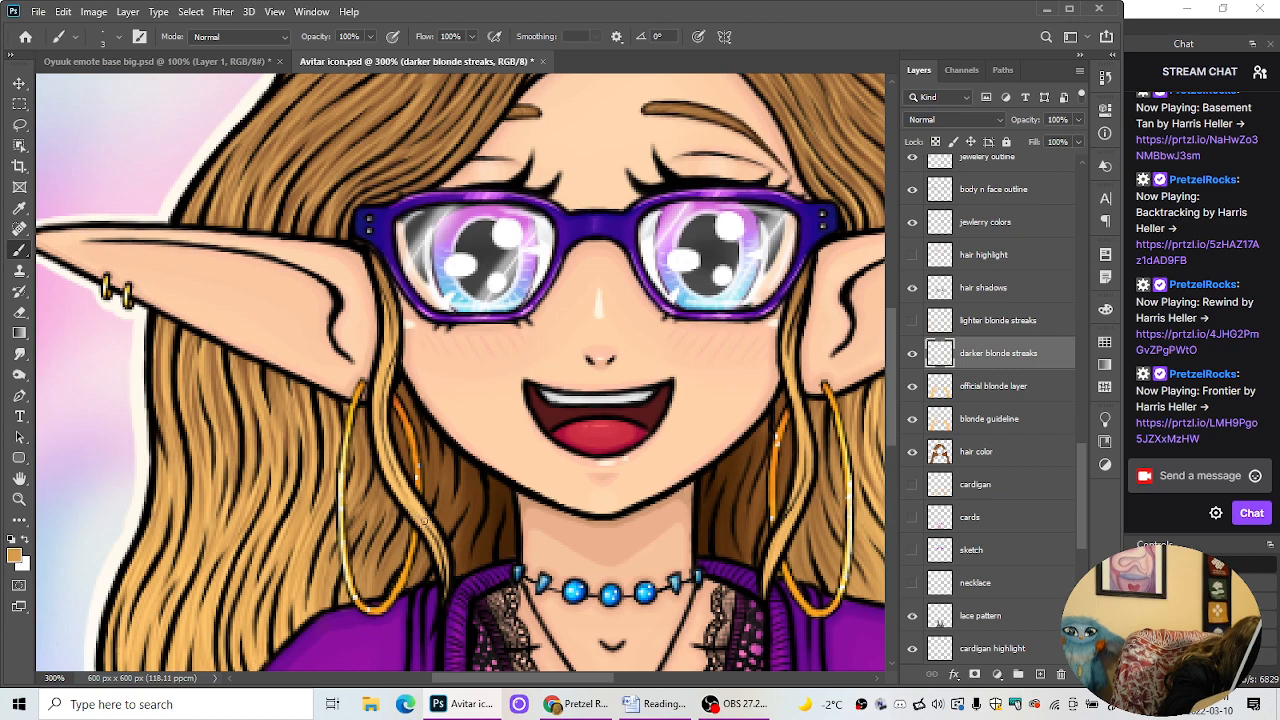
left_click_drag(424, 521, 390, 455)
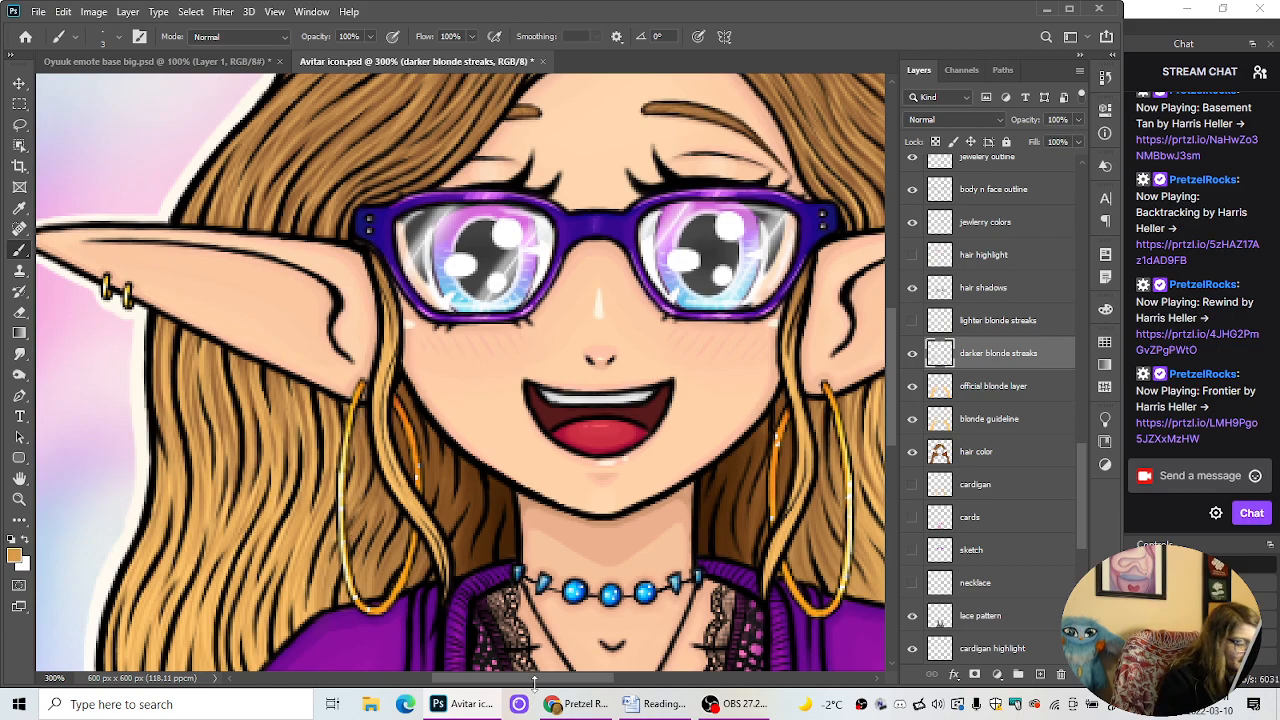
Step: Add darker blonde streaks to the front strands sweeping from the parting along the forehead toward the glasses, on the double-ringed ear's side
left_click_drag(560, 680, 600, 679)
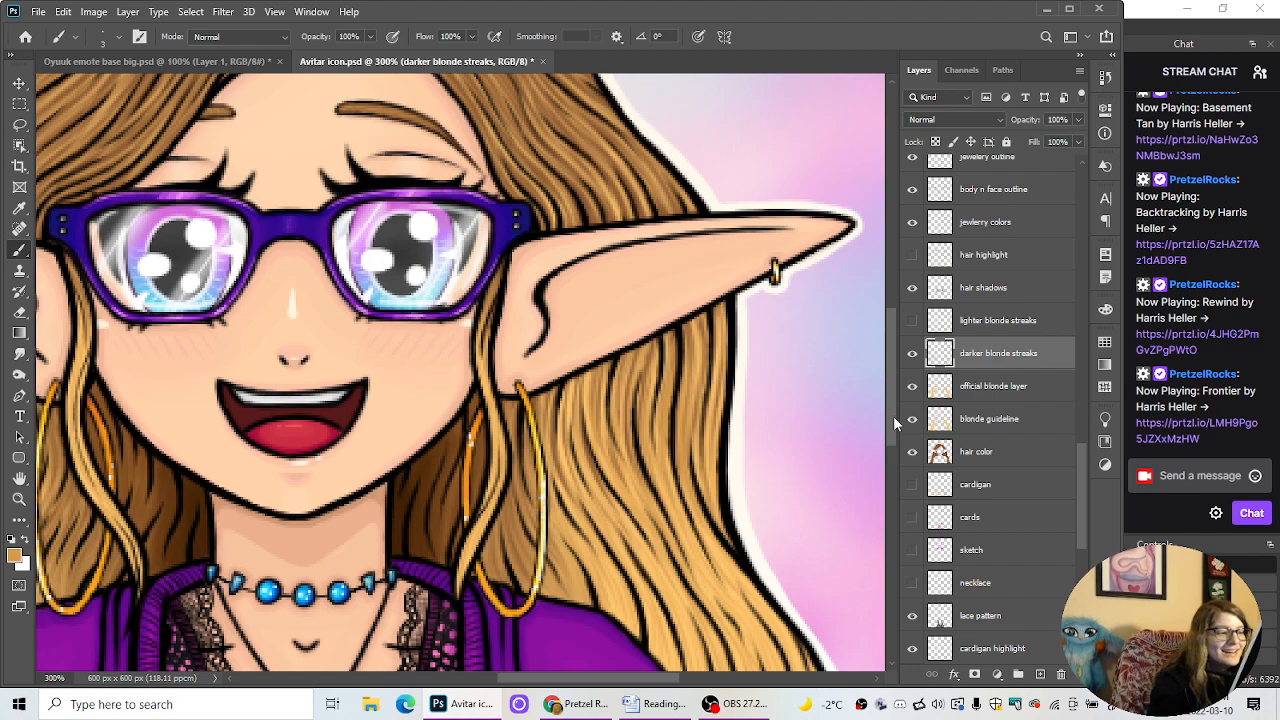
scroll(740, 420, "up", 5)
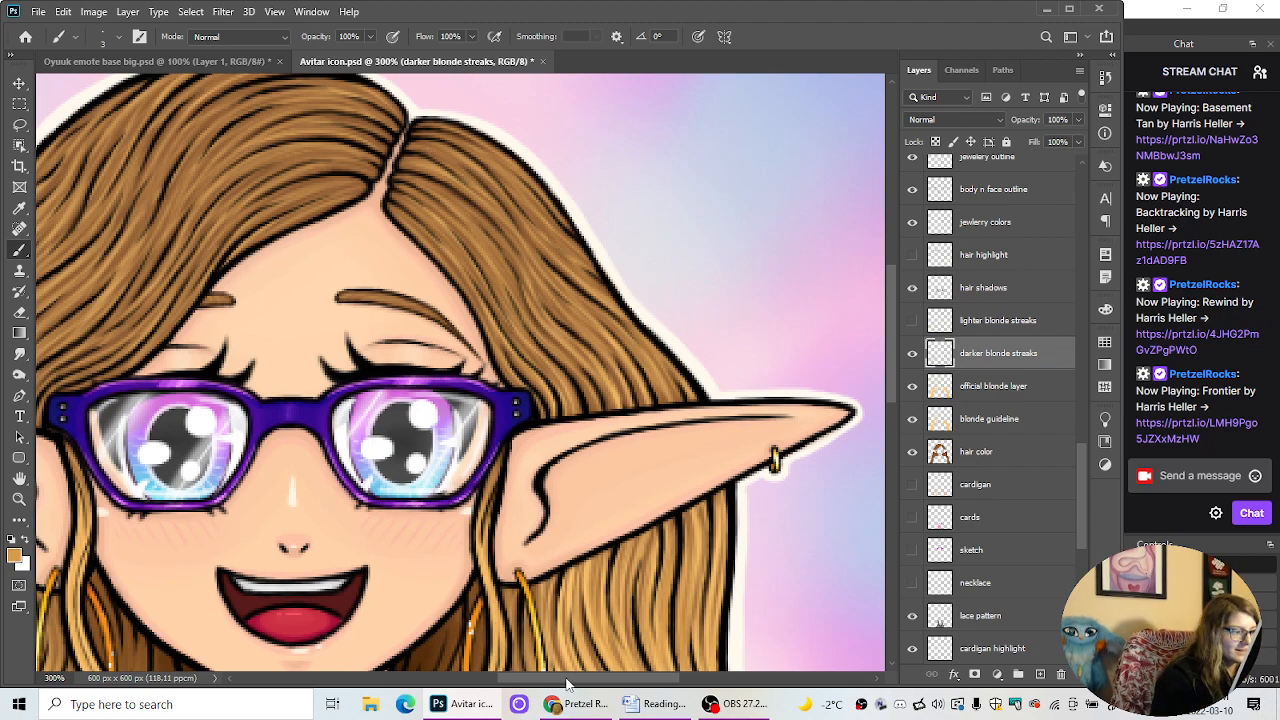
left_click_drag(567, 680, 472, 695)
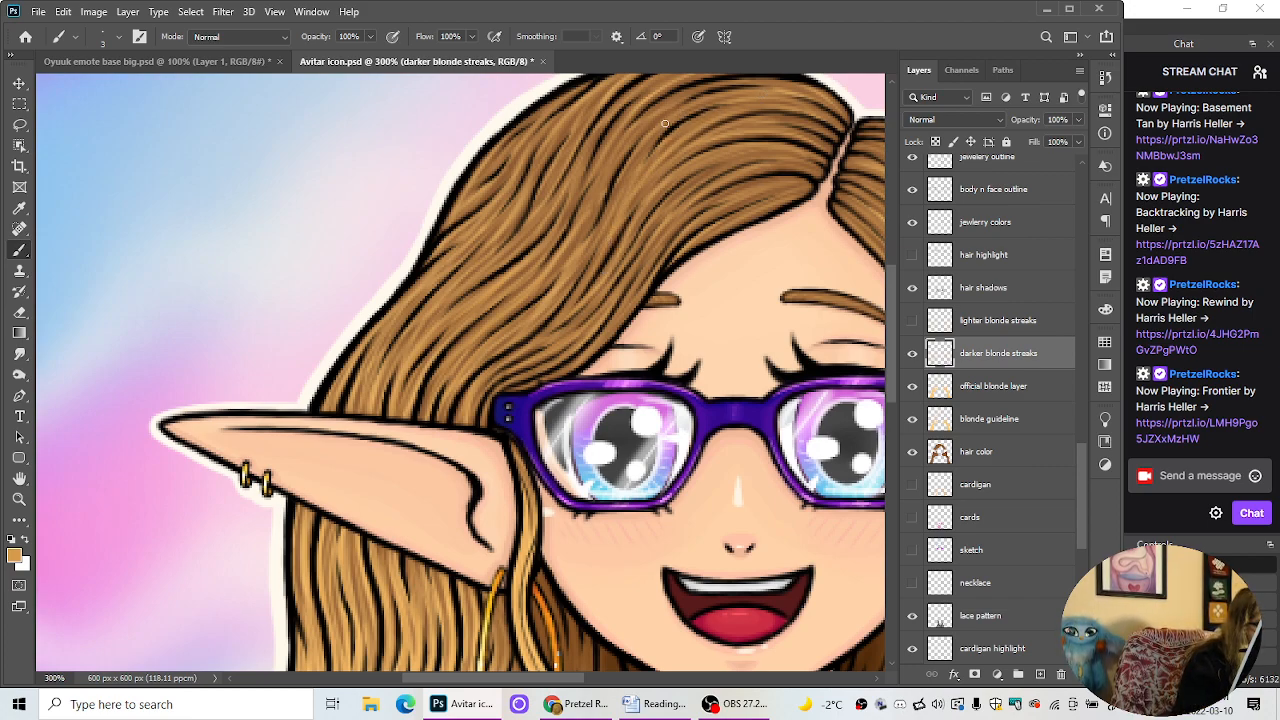
mouse_move(748, 149)
left_mouse_down()
mouse_move(687, 169)
mouse_move(596, 301)
left_mouse_up()
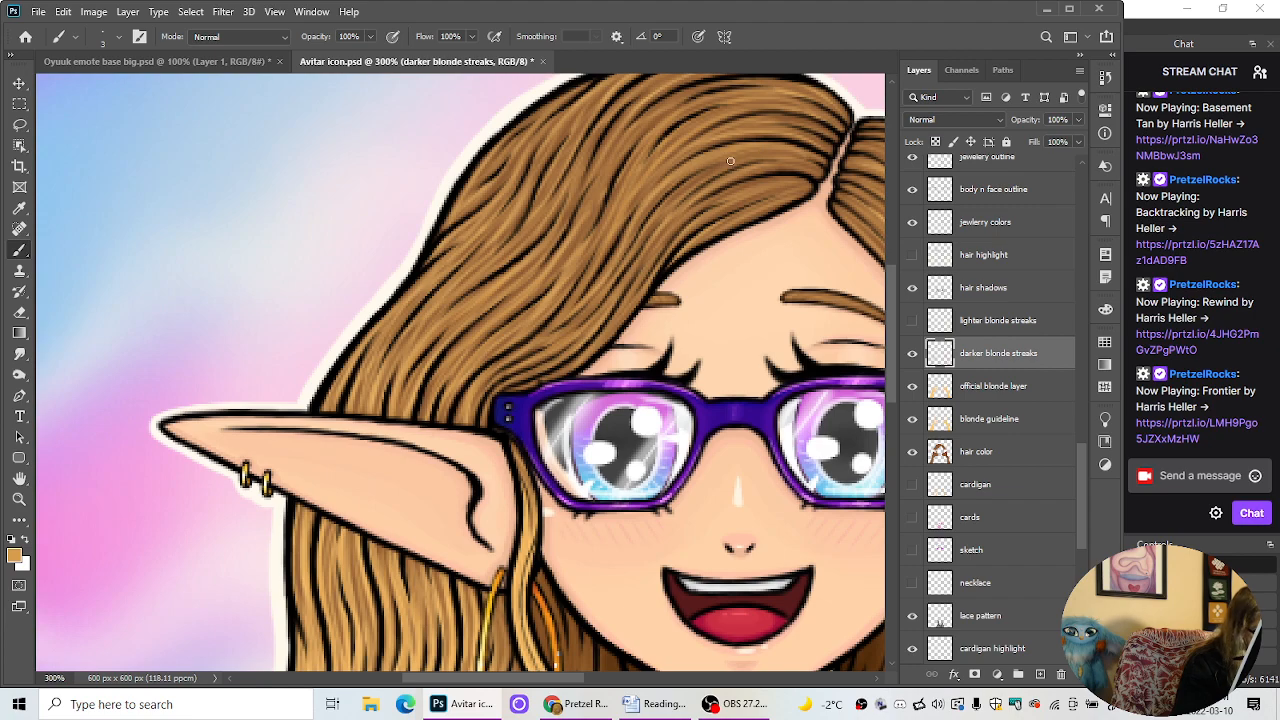
left_click_drag(730, 161, 621, 281)
left_click_drag(691, 209, 605, 325)
left_click_drag(650, 272, 598, 348)
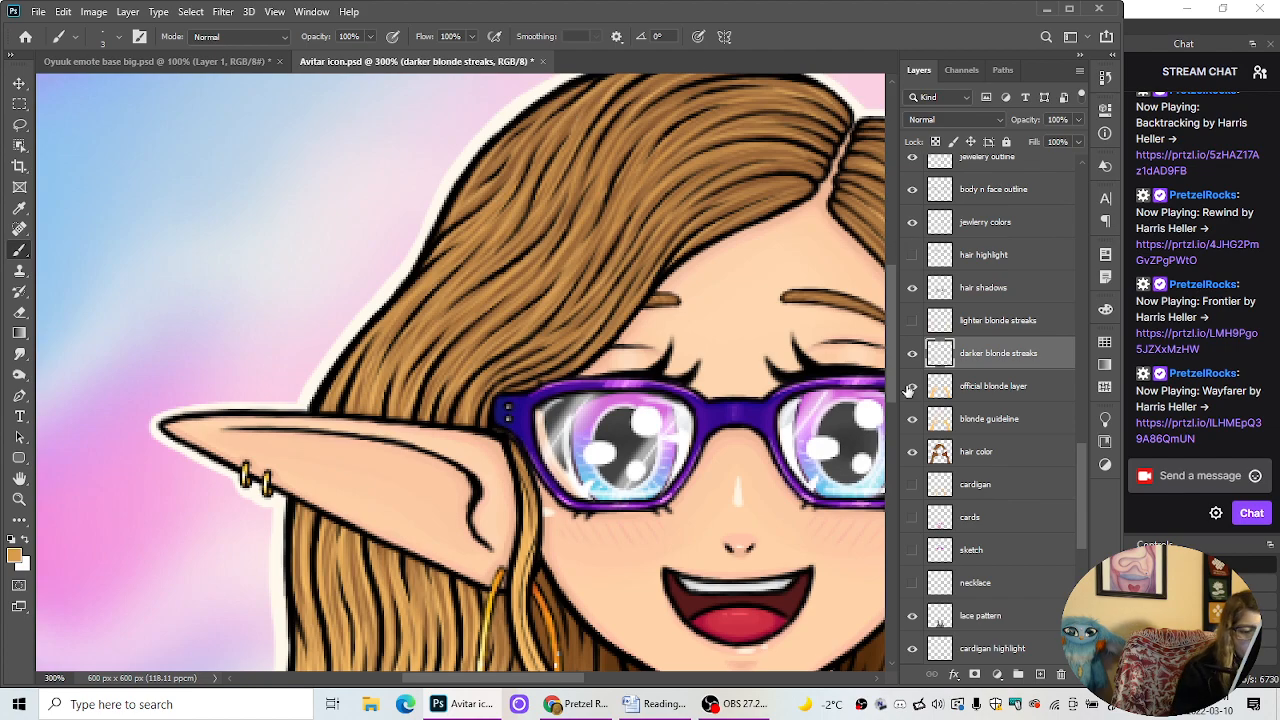
Step: View the whole avatar at 100% zoom with the lighter blonde streaks layer shown
scroll(896, 385, "up", 1)
scroll(890, 380, "up", 4)
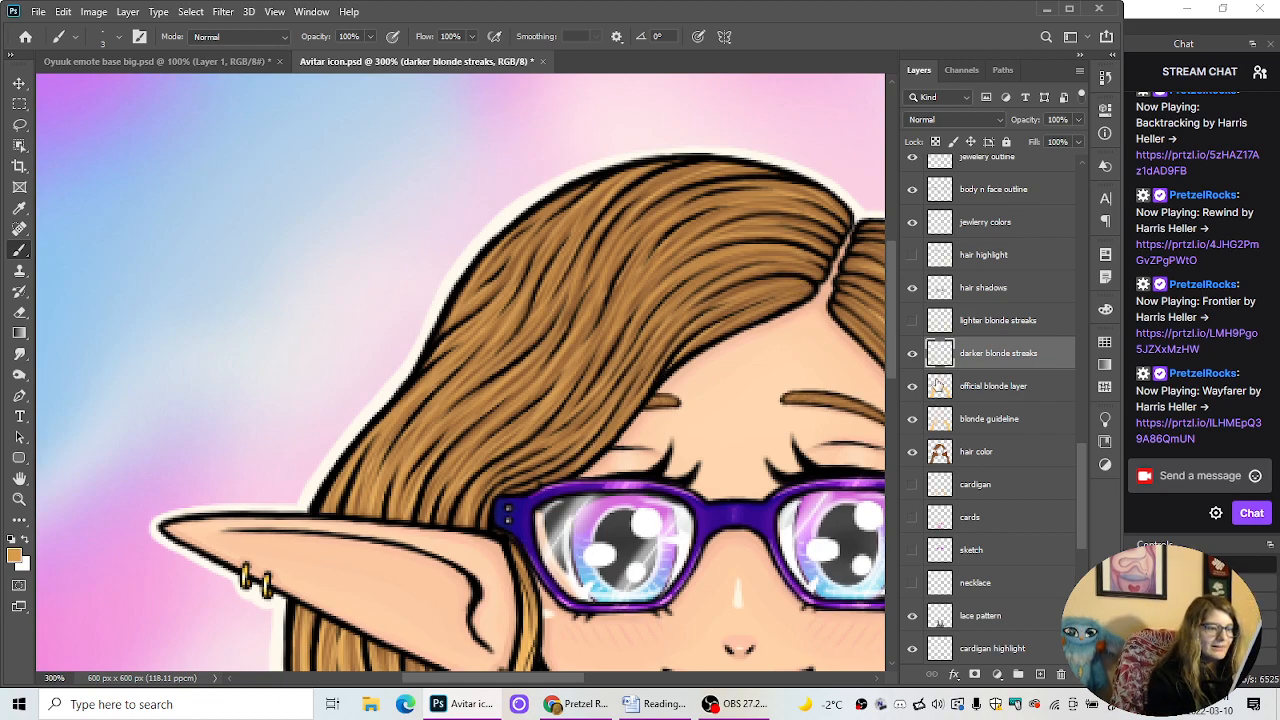
key("ctrl+minus")
key("ctrl+minus")
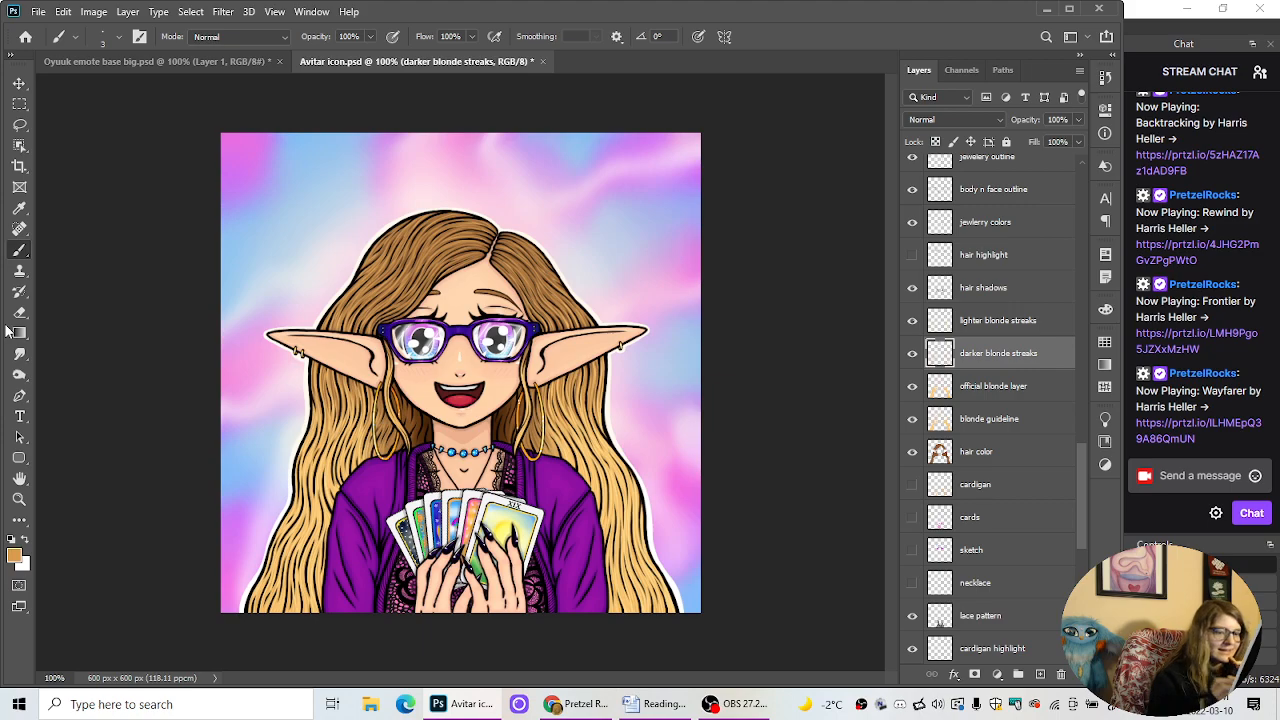
Step: Show the hair highlight layer and check the streaked hair around the cardigan at 200% zoom
left_click(912, 256)
left_click(910, 350)
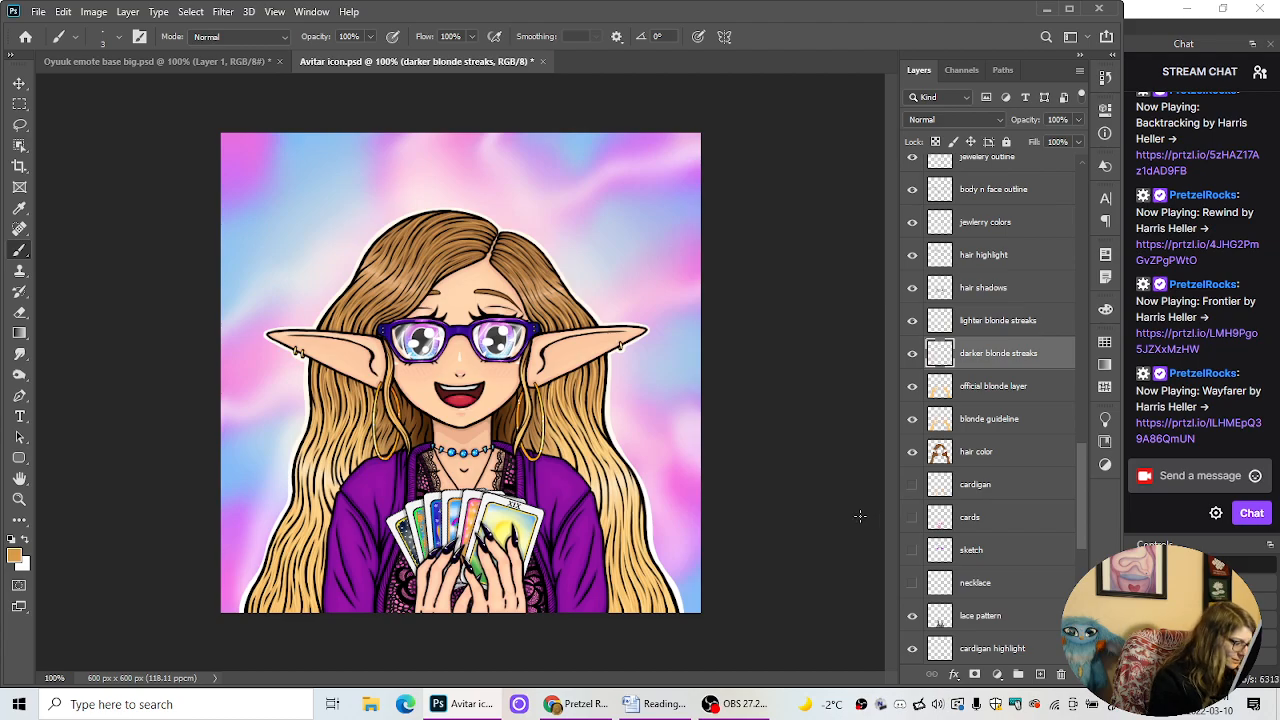
key("ctrl+plus")
left_click_drag(892, 430, 892, 527)
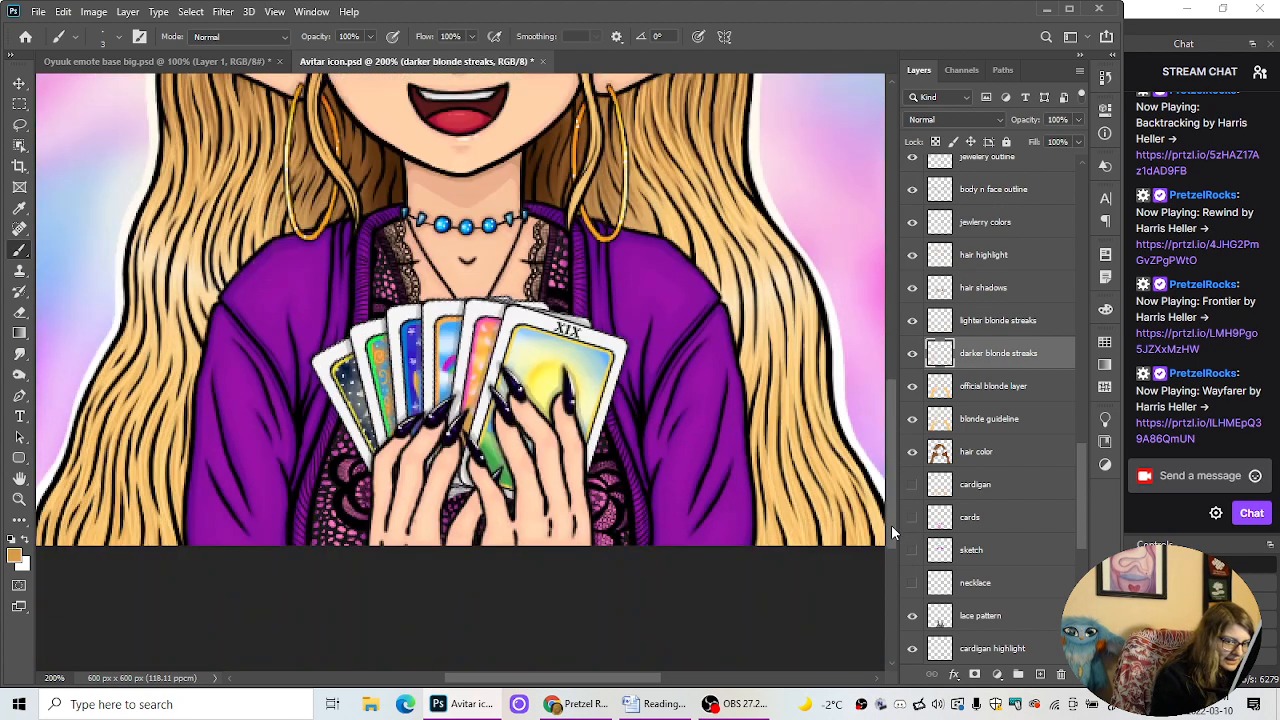
Step: Activate the lighter blonde streaks layer, sample the lower hair's blonde and lighten it to ffdc96 as the brush colour
left_click(968, 322)
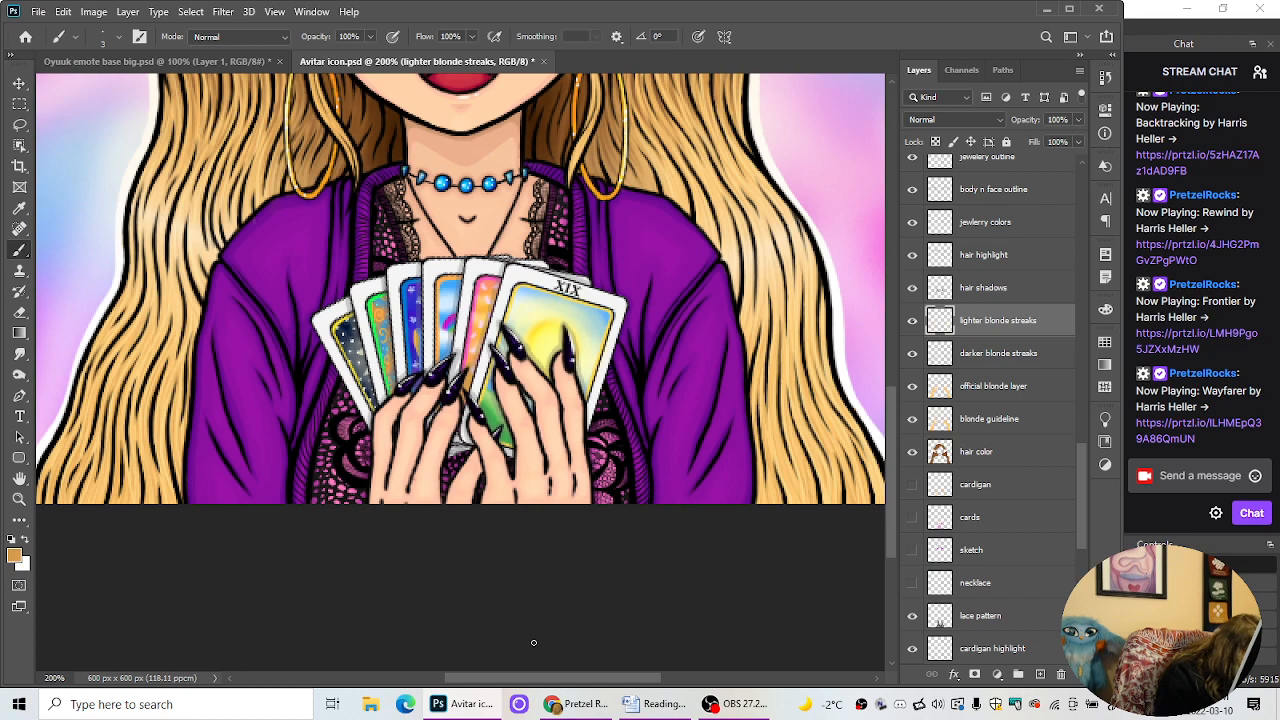
left_click_drag(533, 678, 470, 678)
key("ctrl+plus")
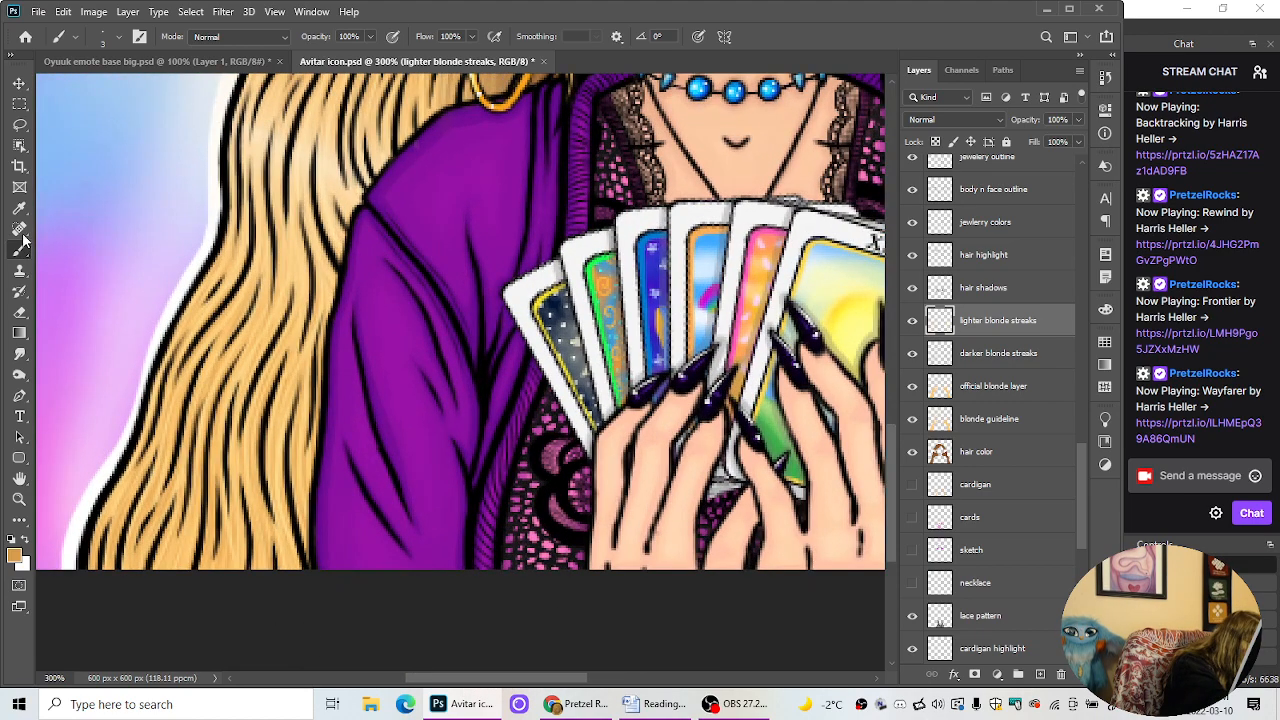
left_click(19, 208)
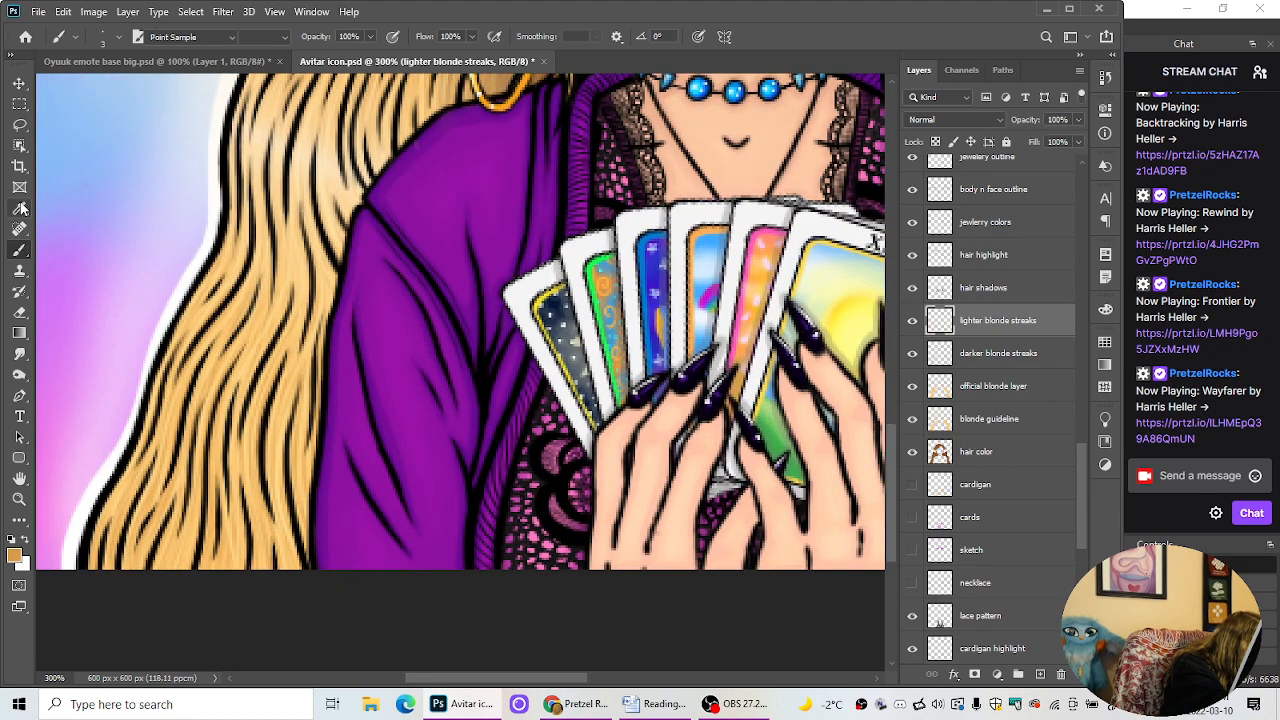
left_click(255, 460)
left_click(15, 555)
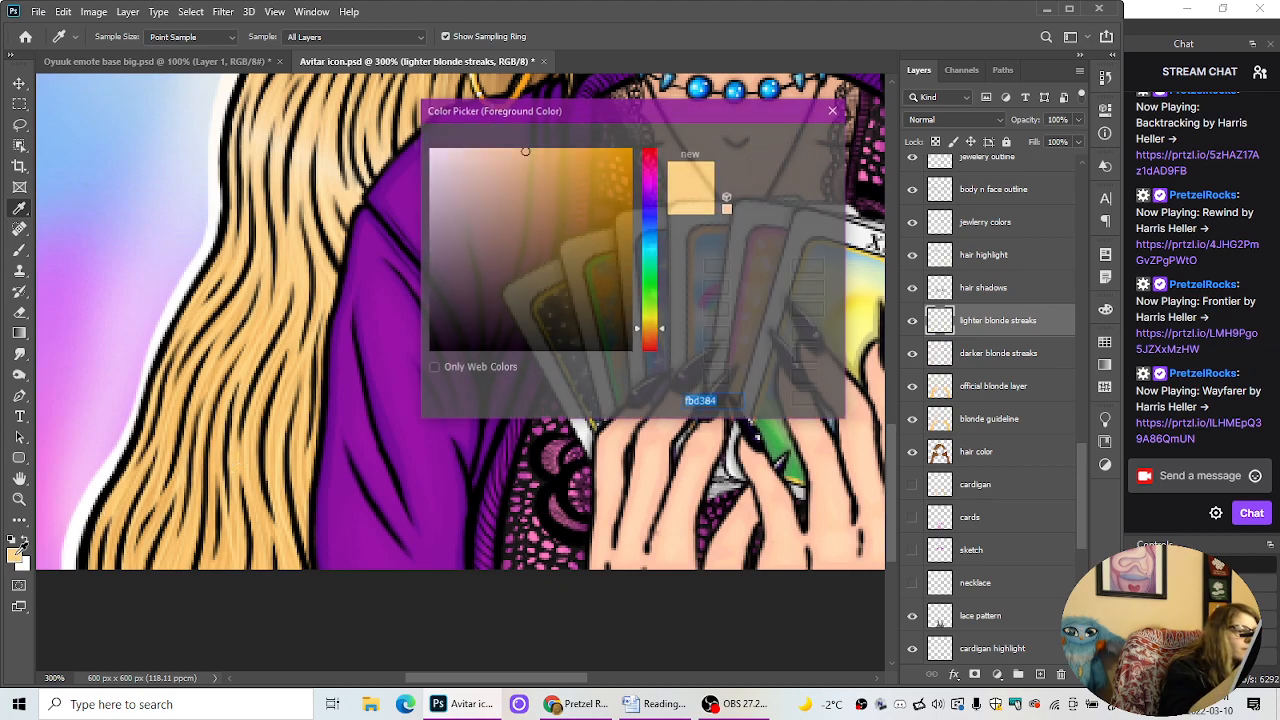
left_click_drag(522, 150, 511, 131)
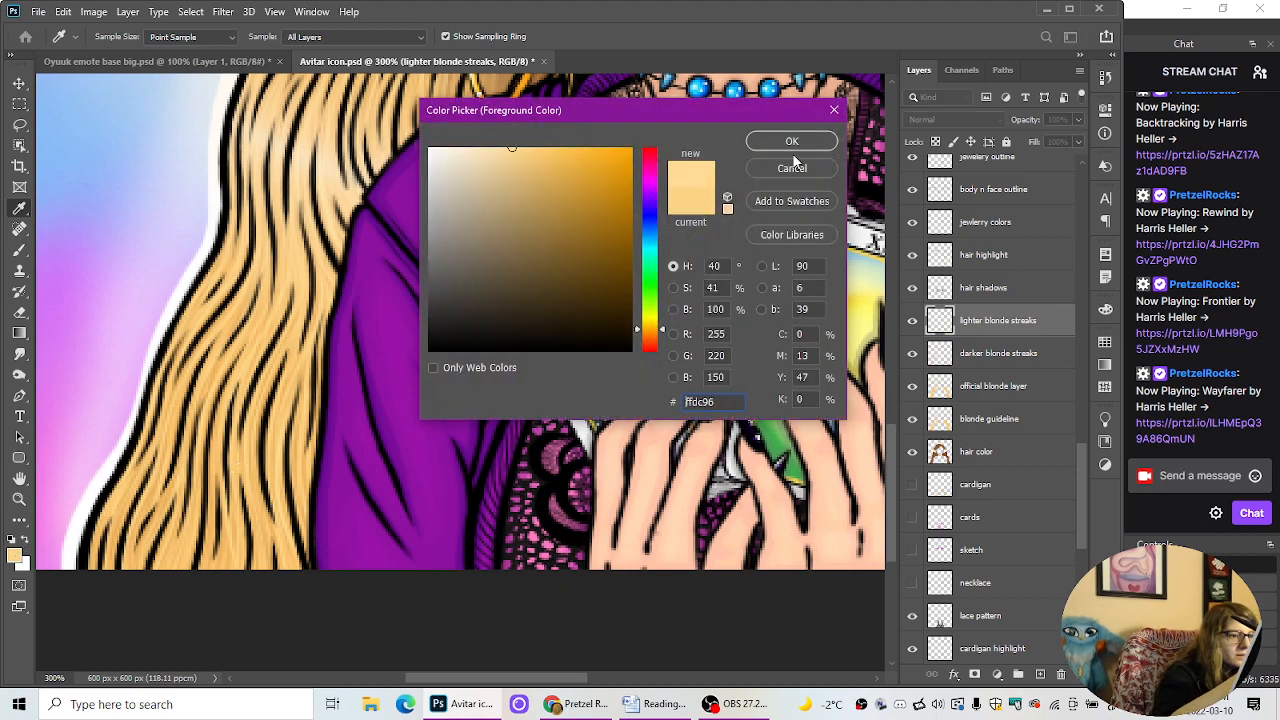
left_click(792, 142)
left_click(19, 250)
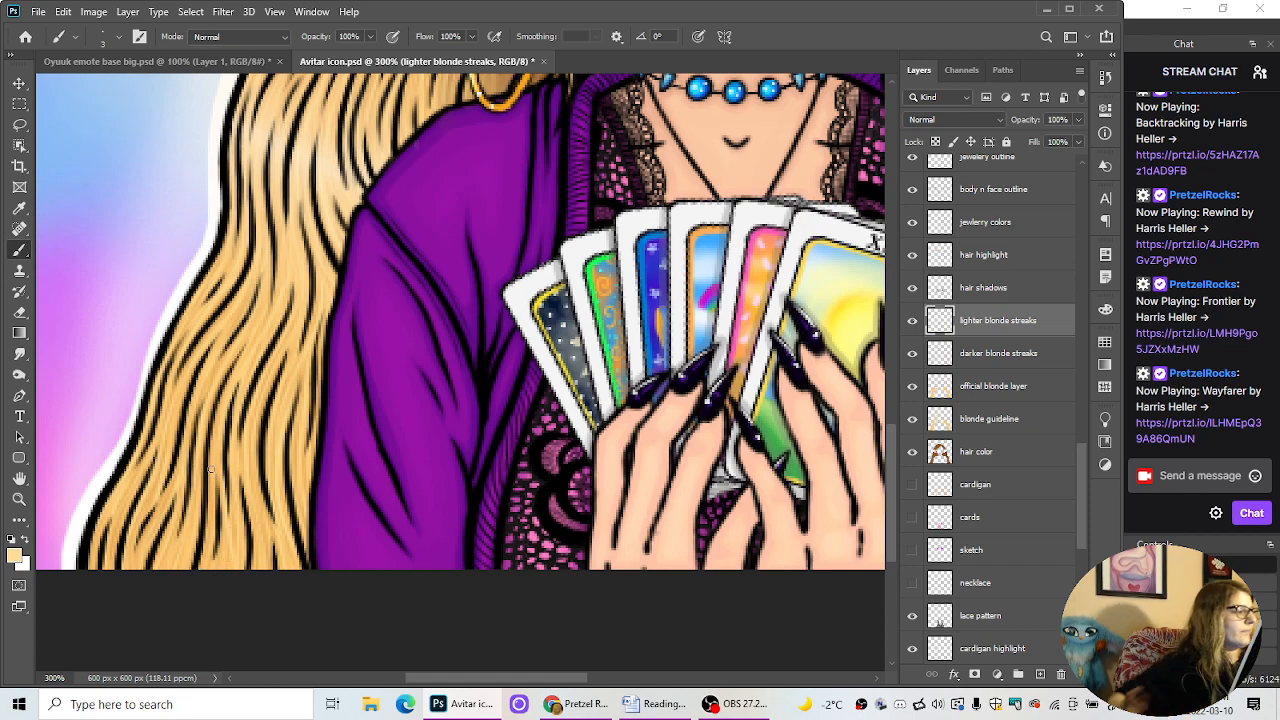
Step: Change the foreground colour to a paler blonde, ffedc8
key("ctrl+minus")
key("ctrl+minus")
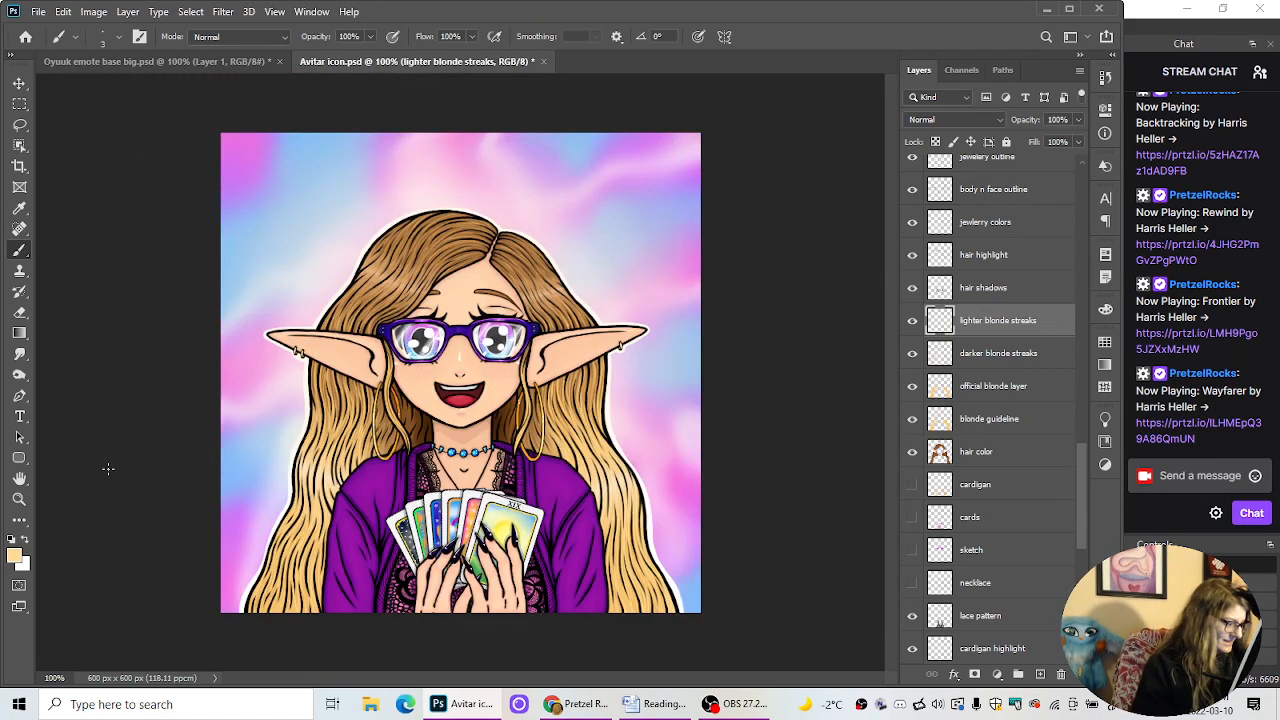
mouse_move(655, 714)
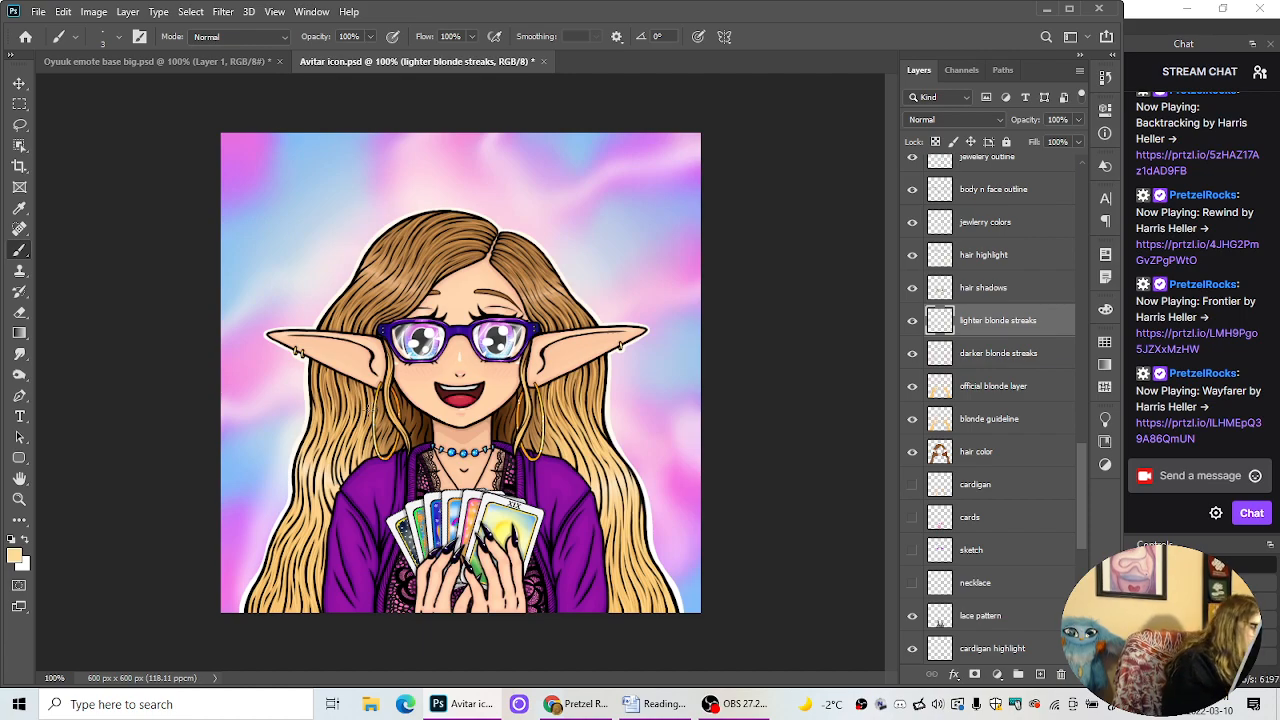
left_click(17, 564)
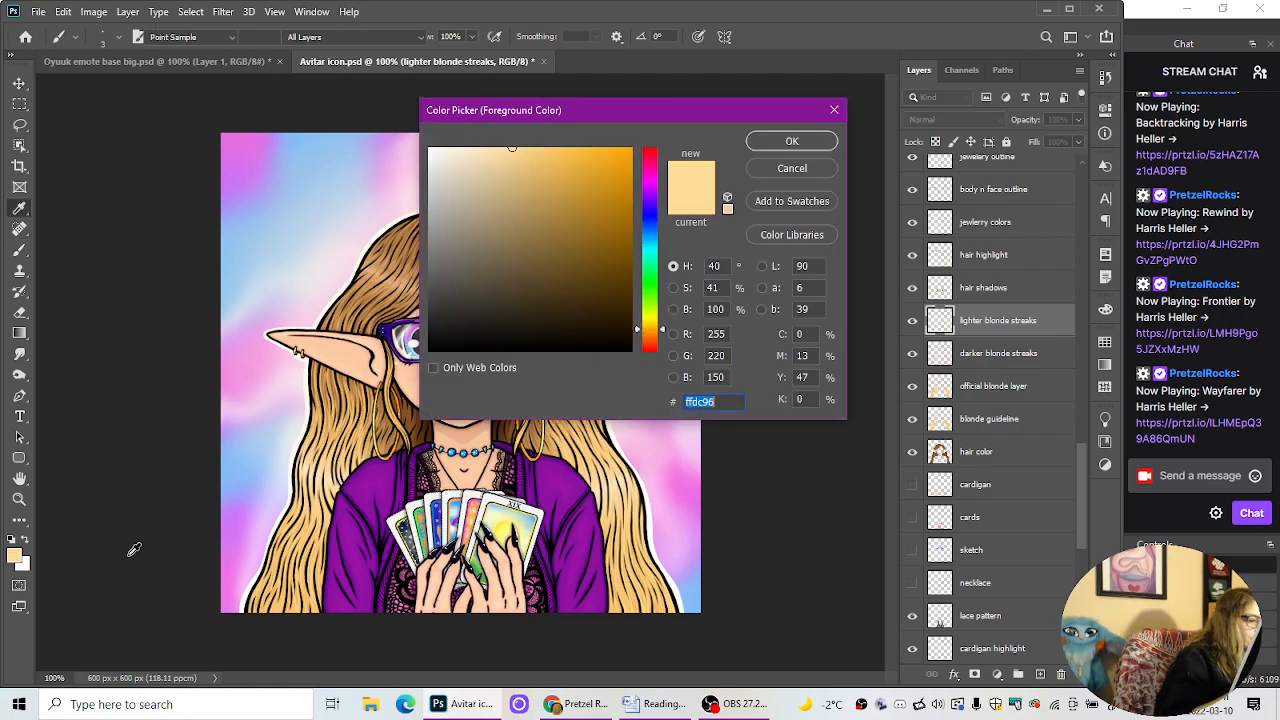
left_click_drag(495, 127, 467, 100)
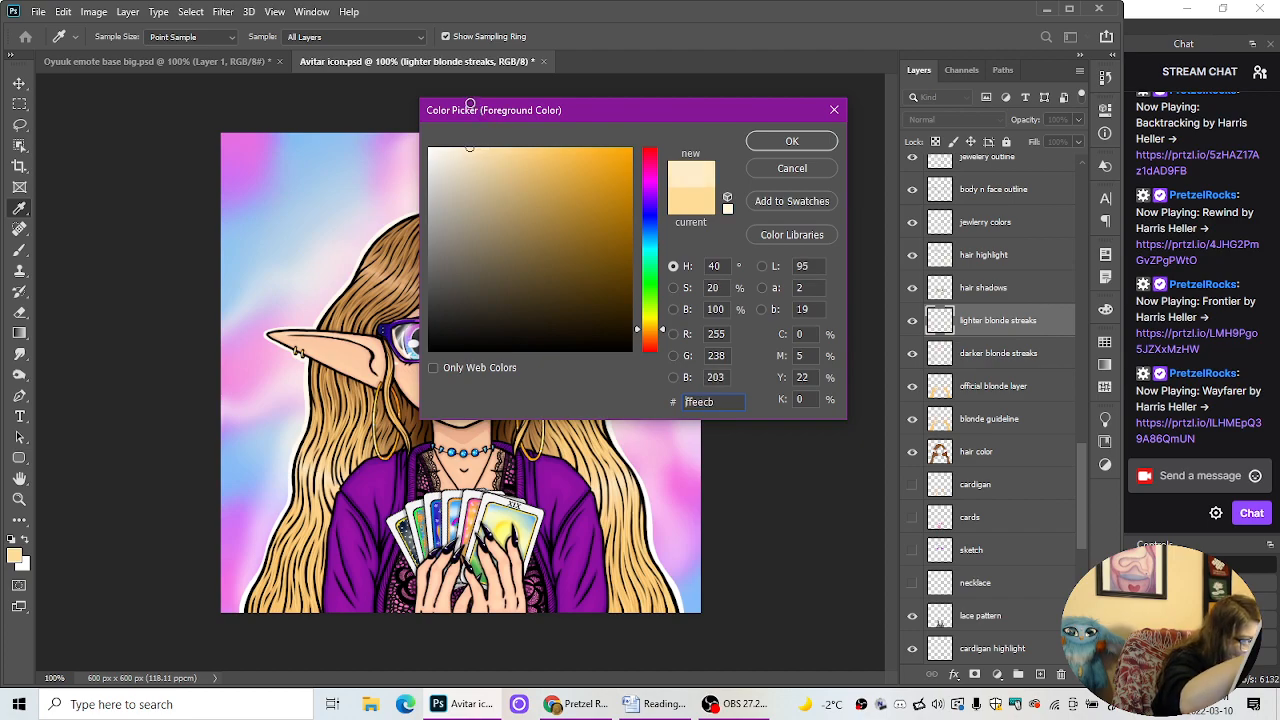
mouse_move(467, 147)
left_mouse_down()
mouse_move(480, 149)
mouse_move(472, 128)
left_mouse_up()
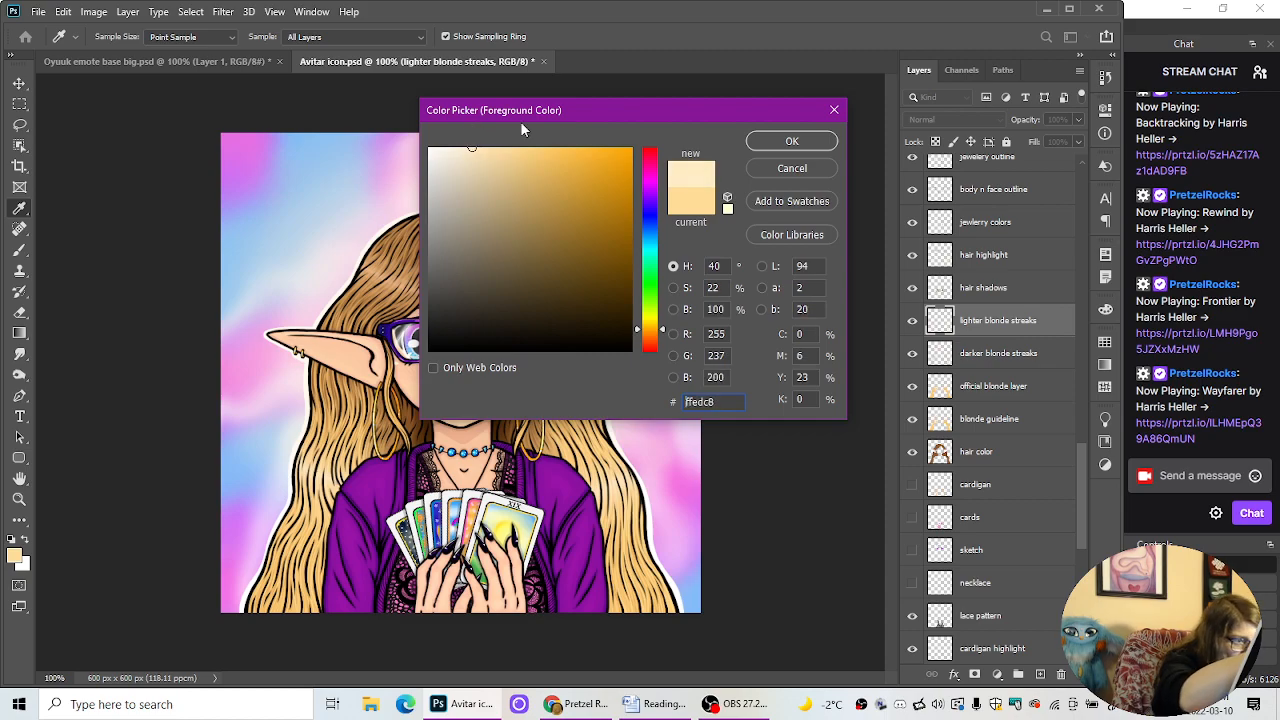
left_click(792, 141)
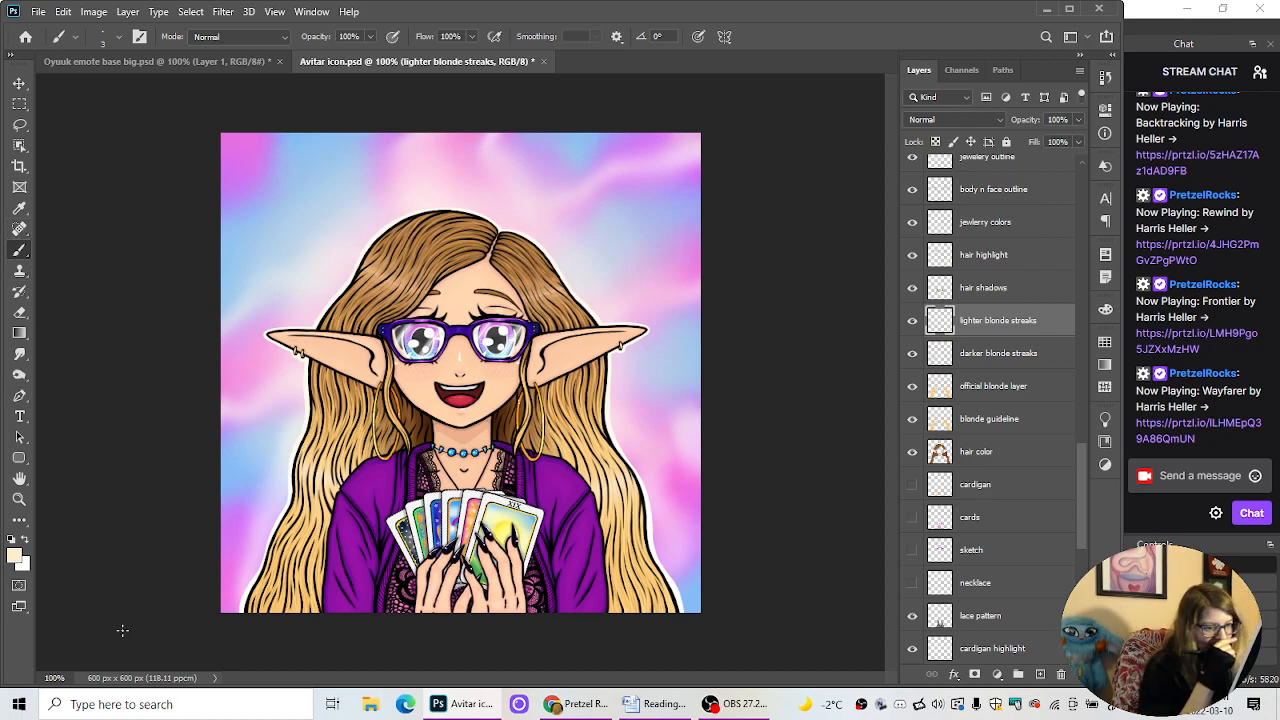
Step: Create a new layer named "lightest blonde streaks" directly above the lighter blonde streaks layer
left_click(128, 12)
mouse_move(150, 27)
left_click(210, 28)
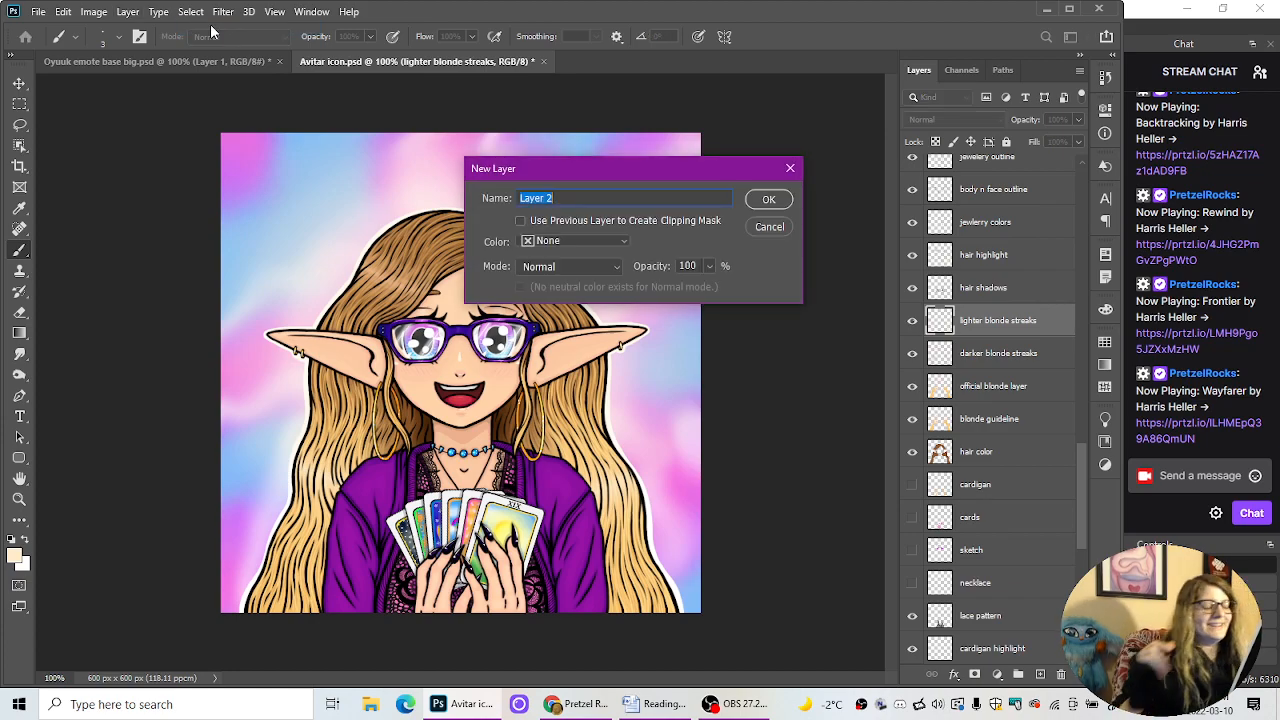
key("BackSpace")
type("l")
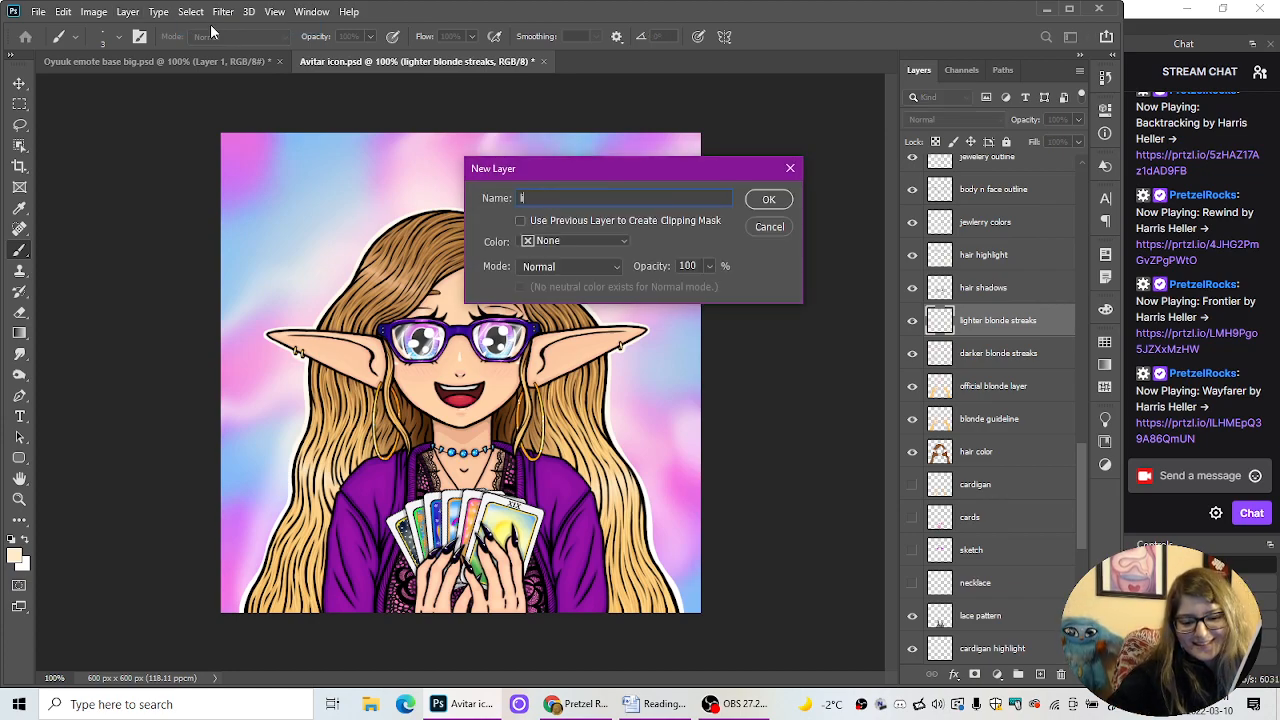
type("ightest bl")
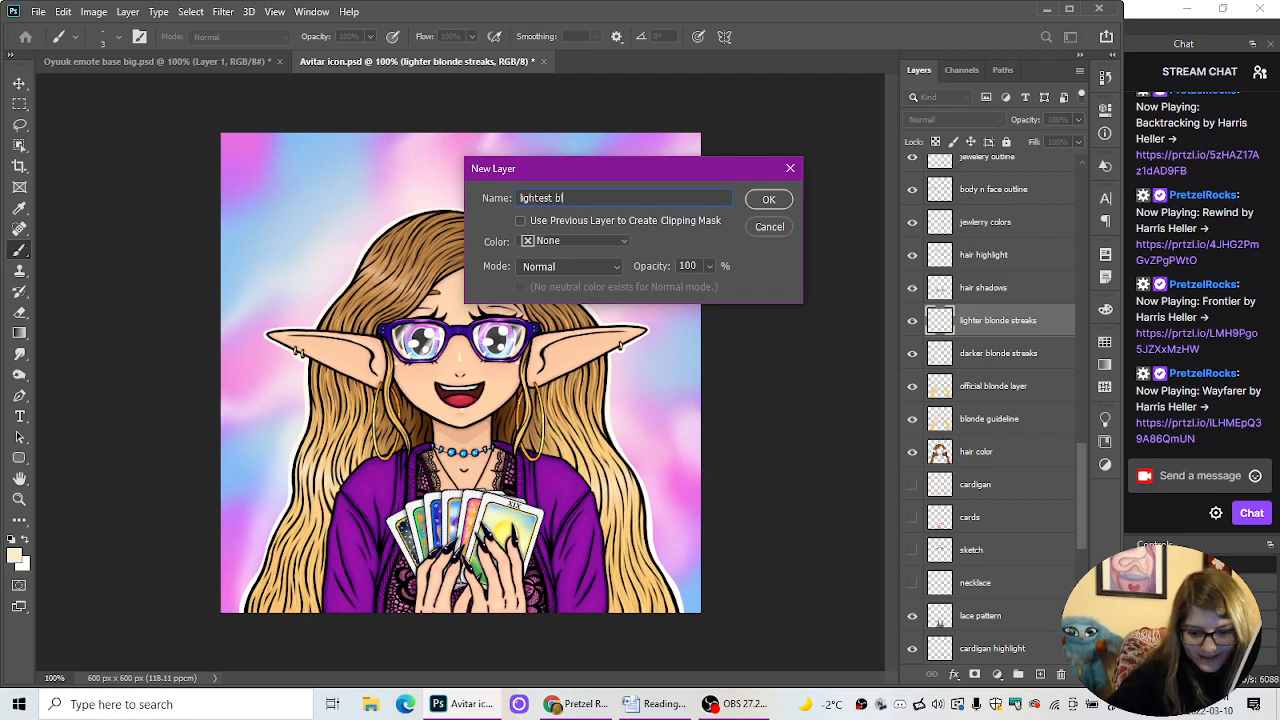
type("onde s")
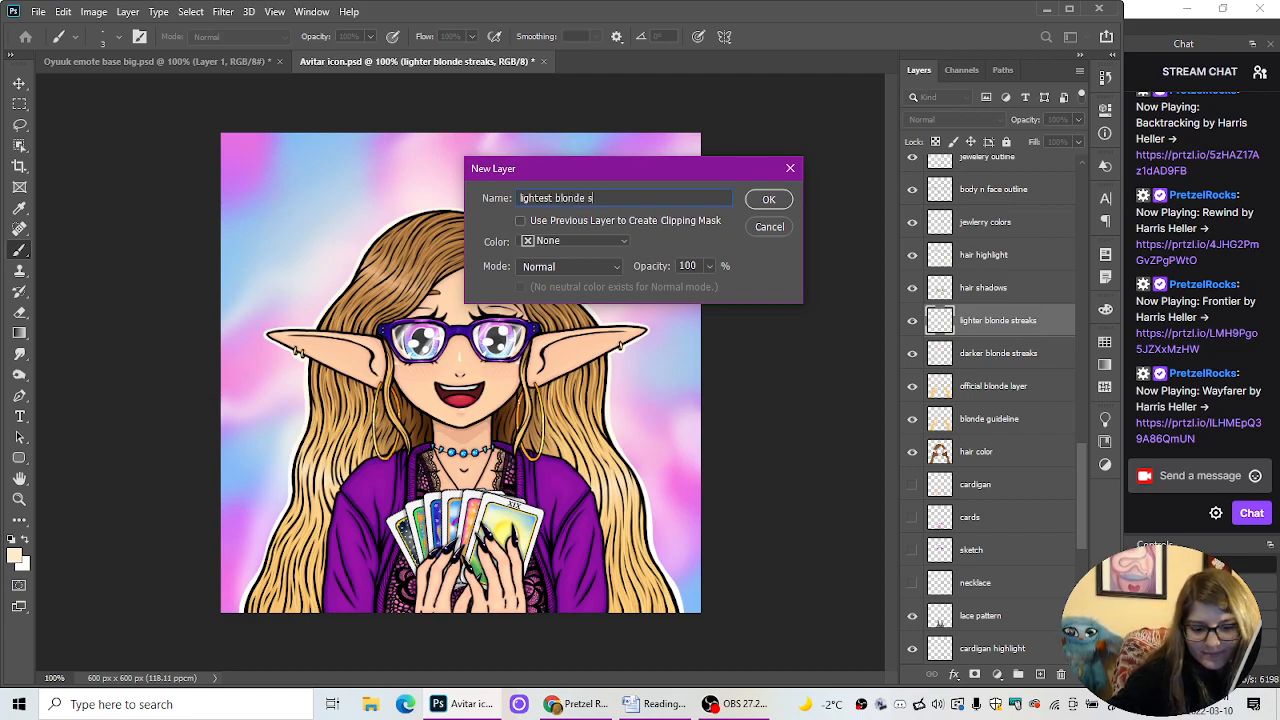
type("treaks")
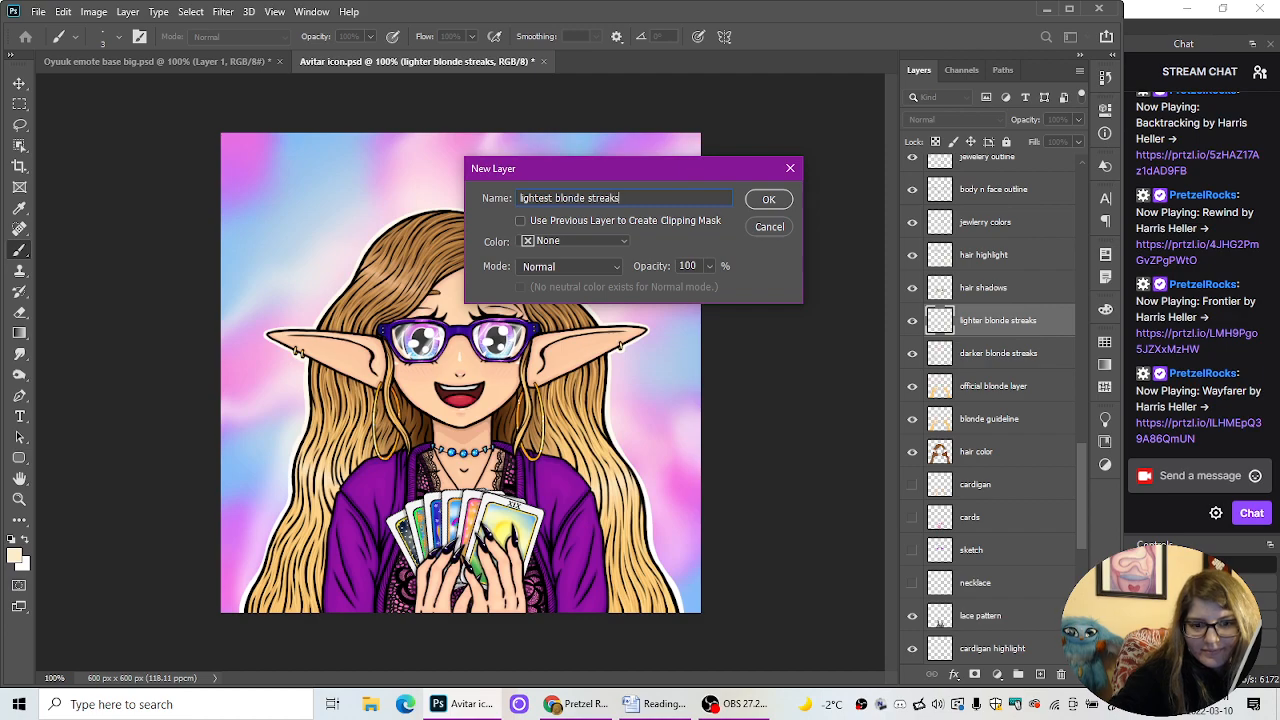
key("Return")
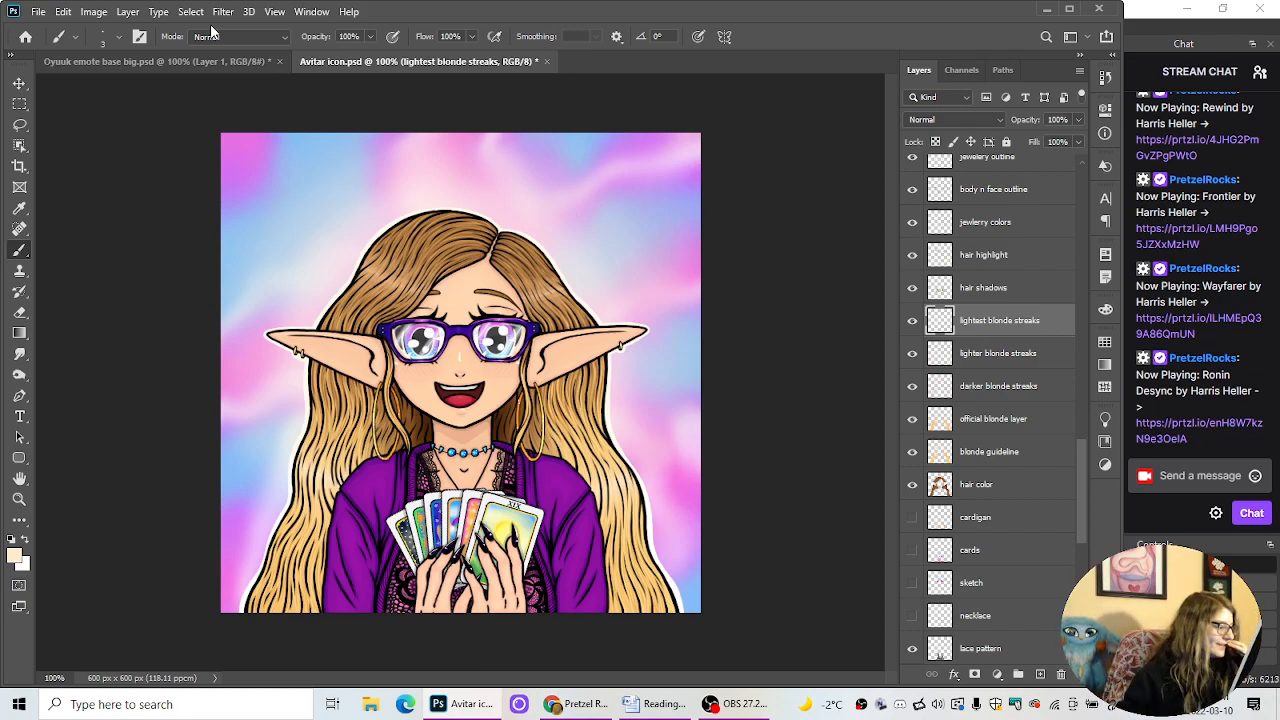
Step: Hide the hair highlight layer and paint lightest blonde streaks in the hair falling from beneath the single-ringed ear
key("ctrl+plus")
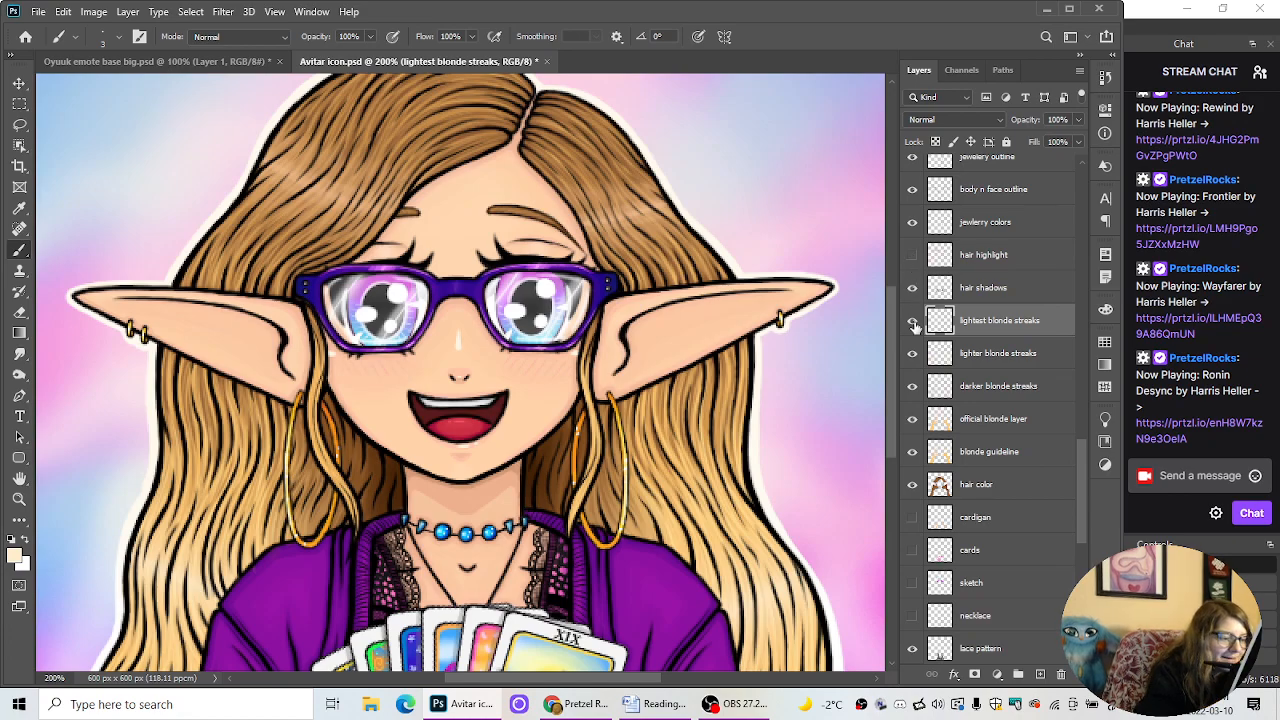
left_click(912, 255)
left_click_drag(895, 383, 895, 436)
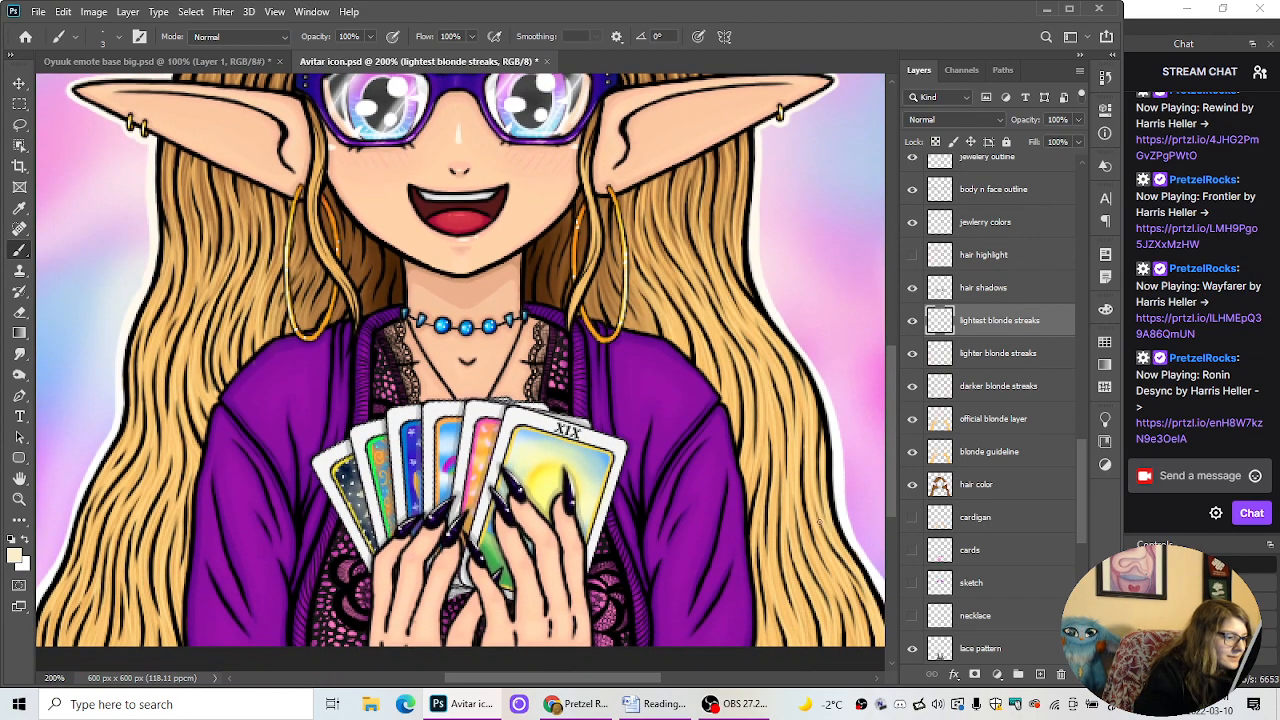
left_click_drag(602, 679, 639, 680)
key("ctrl+plus")
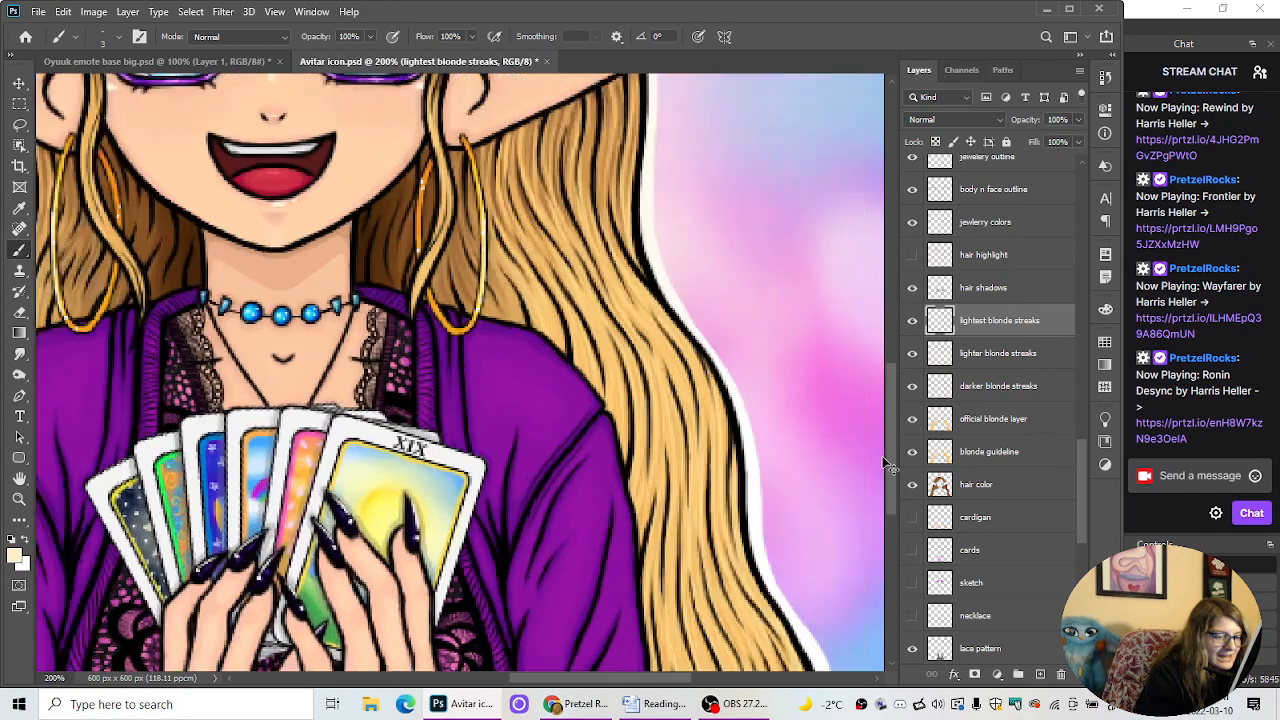
left_click_drag(895, 463, 900, 422)
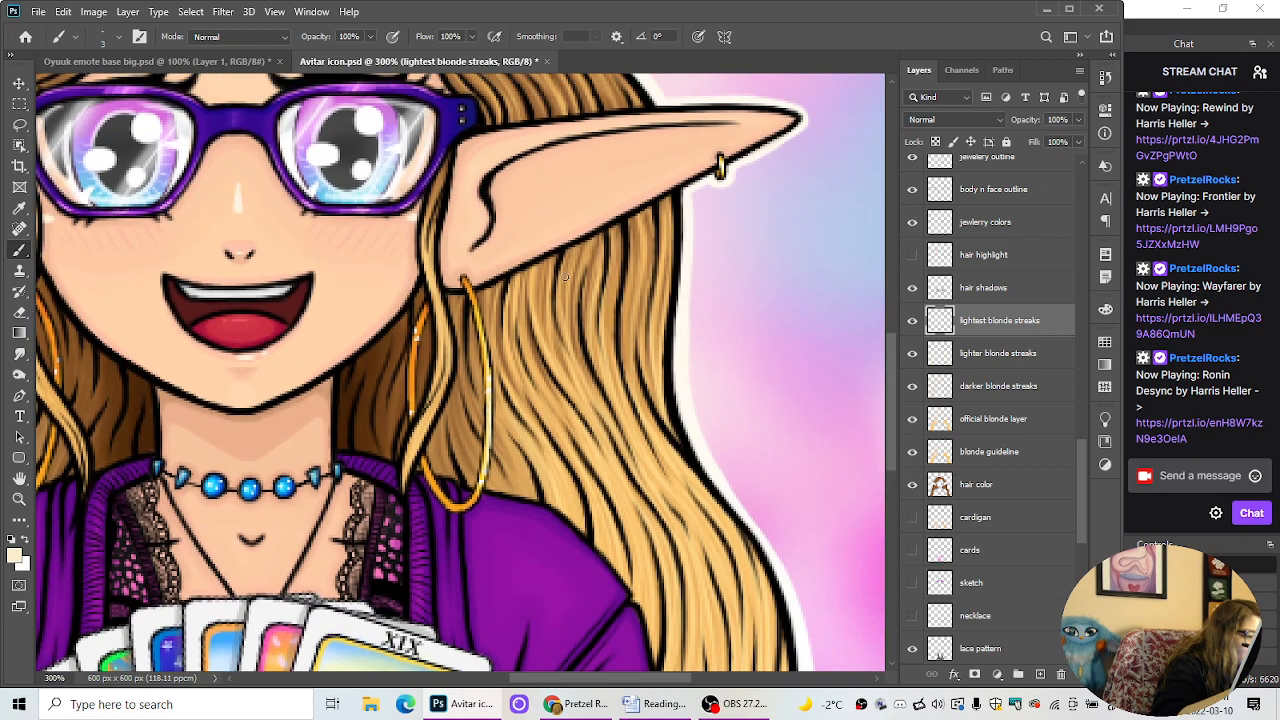
left_click_drag(556, 260, 577, 364)
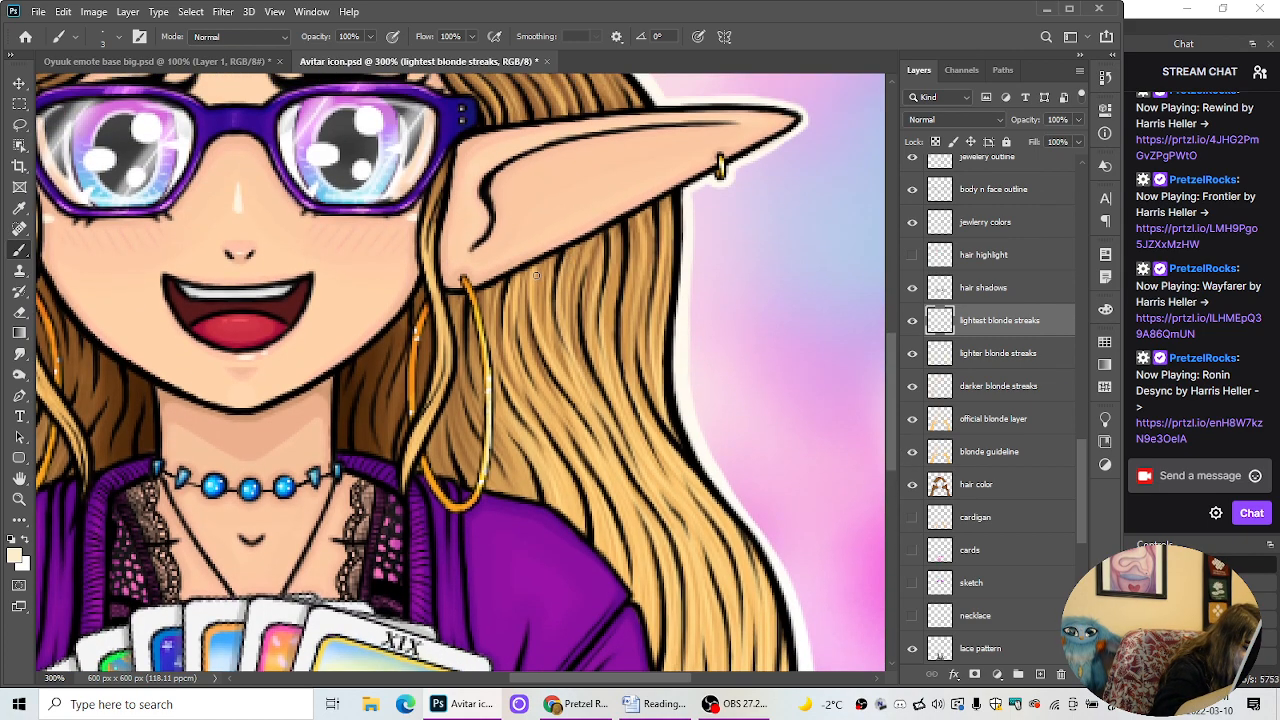
left_click_drag(536, 275, 652, 538)
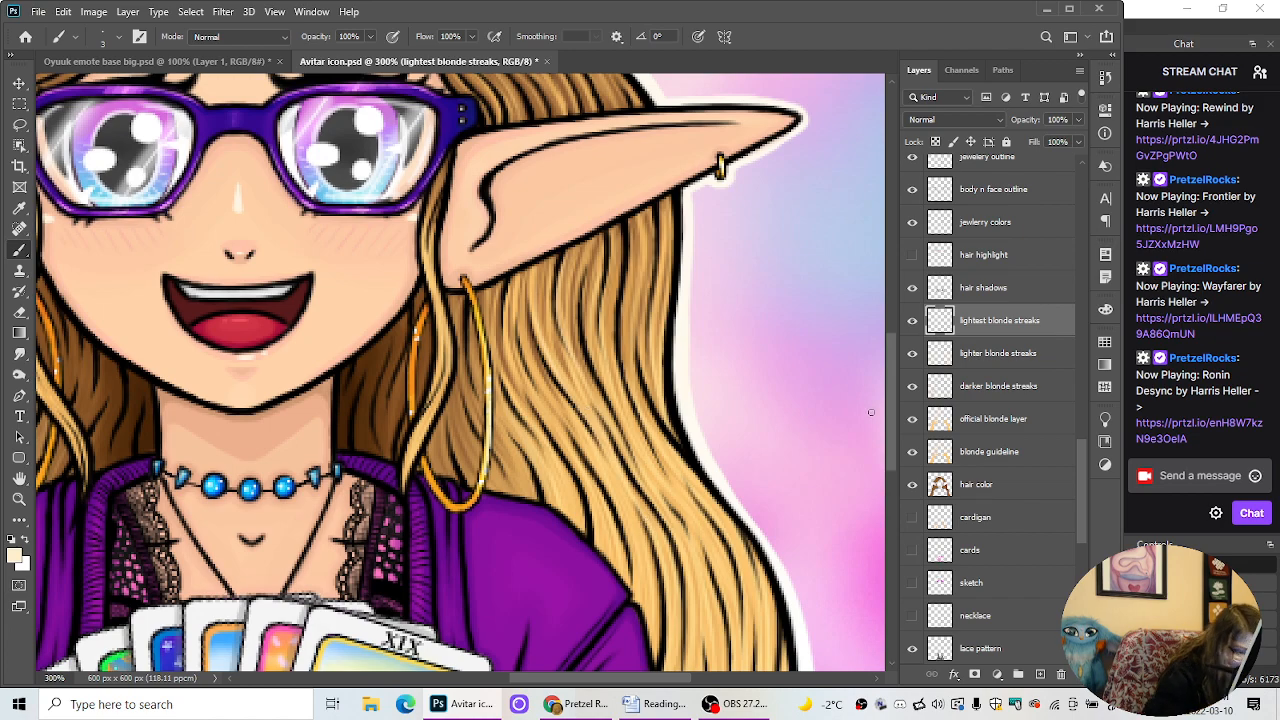
Step: Paint lightest blonde streaks down the outer strands below the single-ringed ear, near the hair's outer edge
scroll(885, 440, "down", 3)
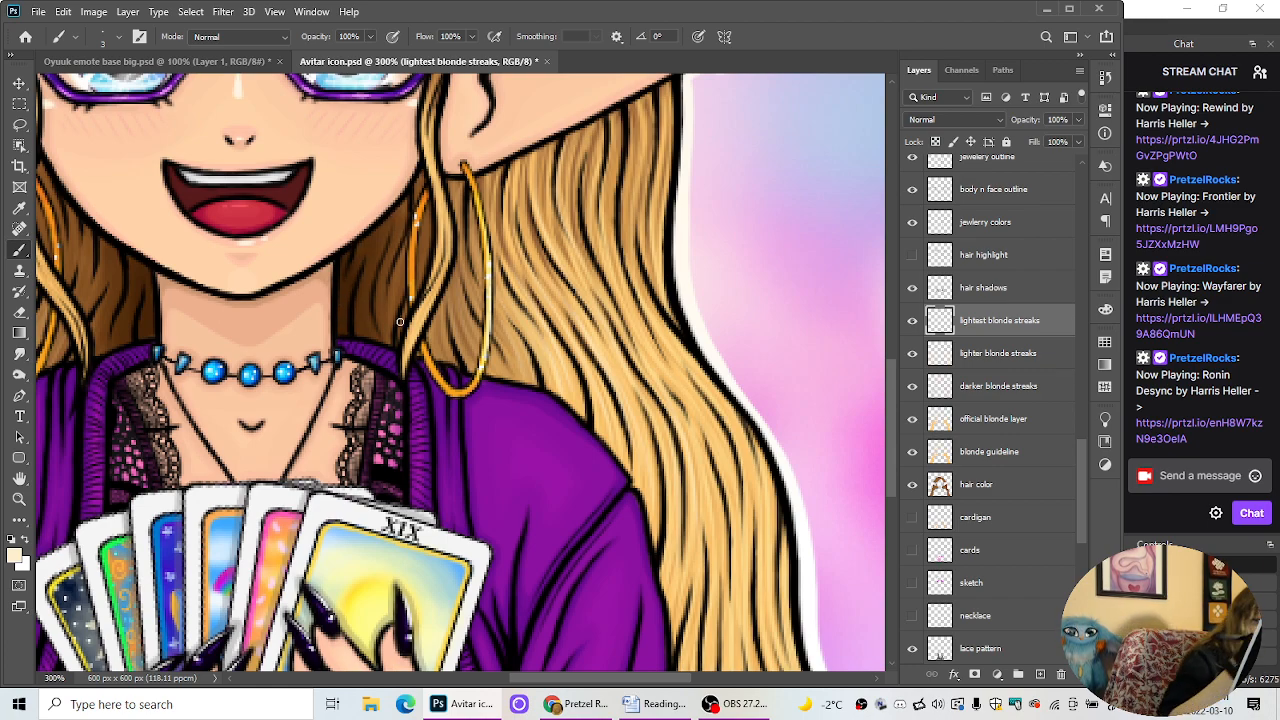
left_click_drag(615, 115, 610, 272)
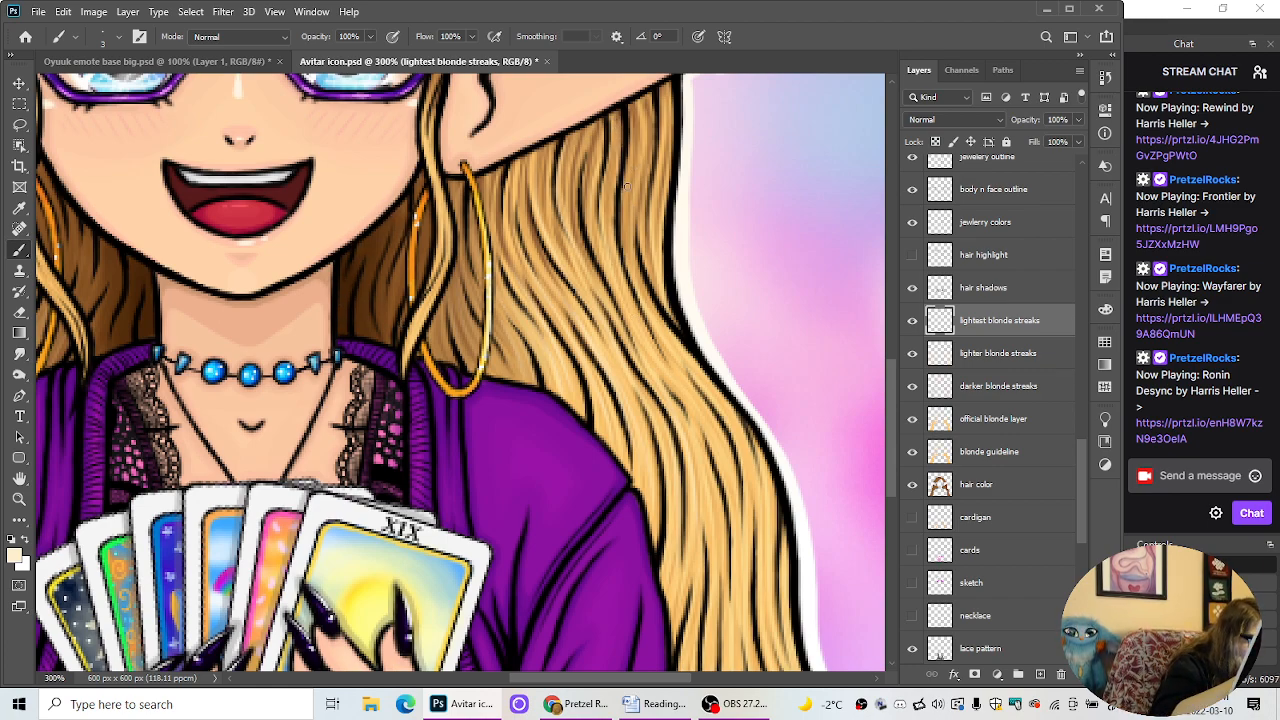
left_click_drag(627, 184, 629, 278)
left_click_drag(648, 210, 651, 283)
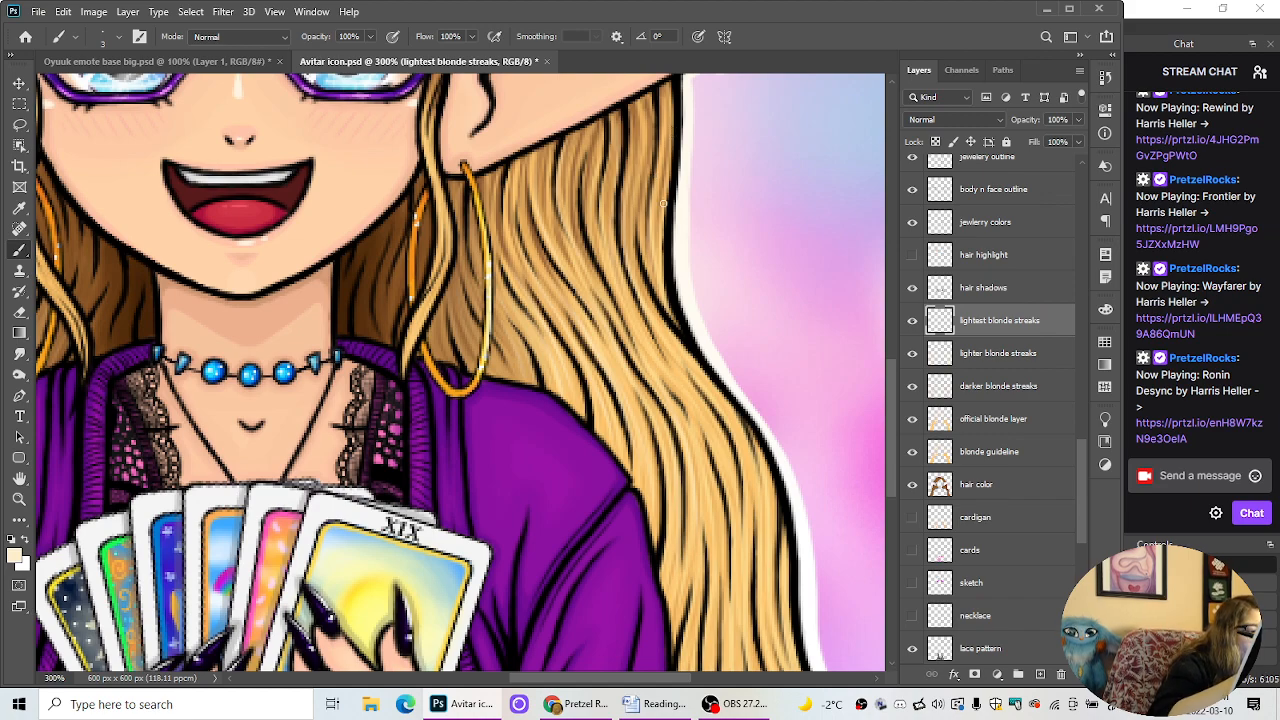
Step: Add lightest blonde streaks to the mid-length strands curving past the shoulder on the single-ringed ear's side
scroll(886, 349, "down", 3)
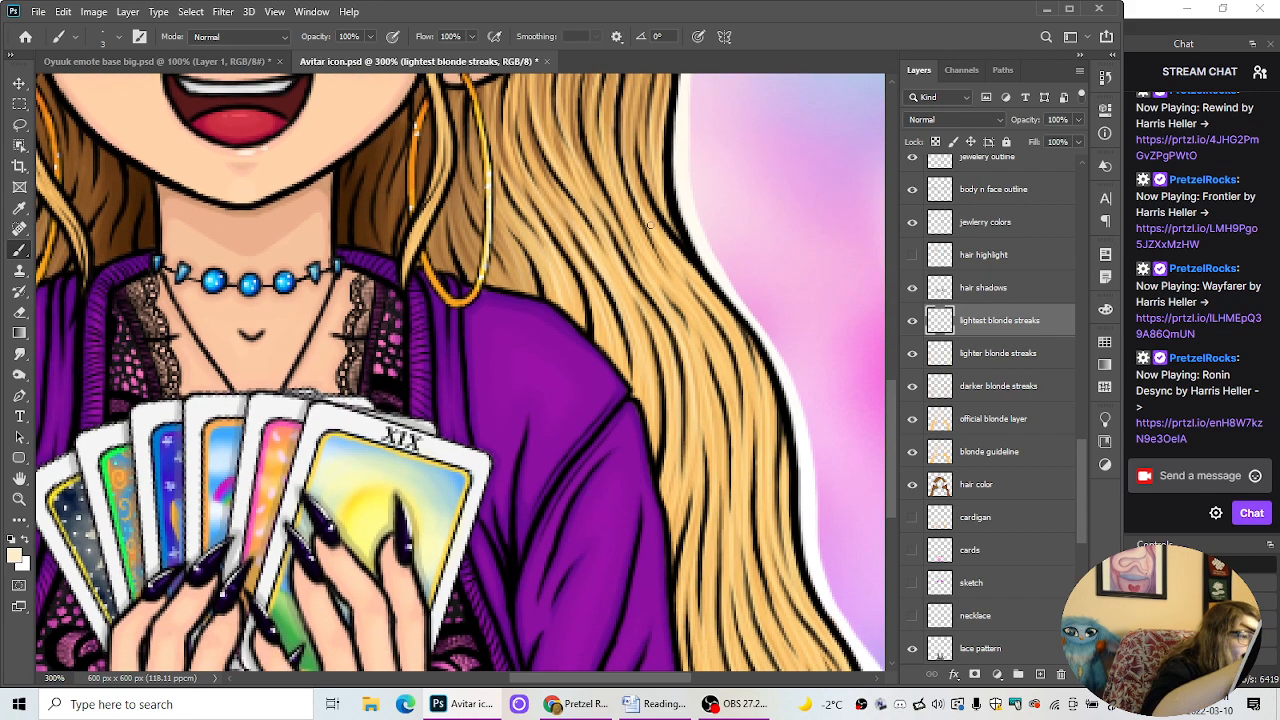
left_click_drag(598, 130, 662, 257)
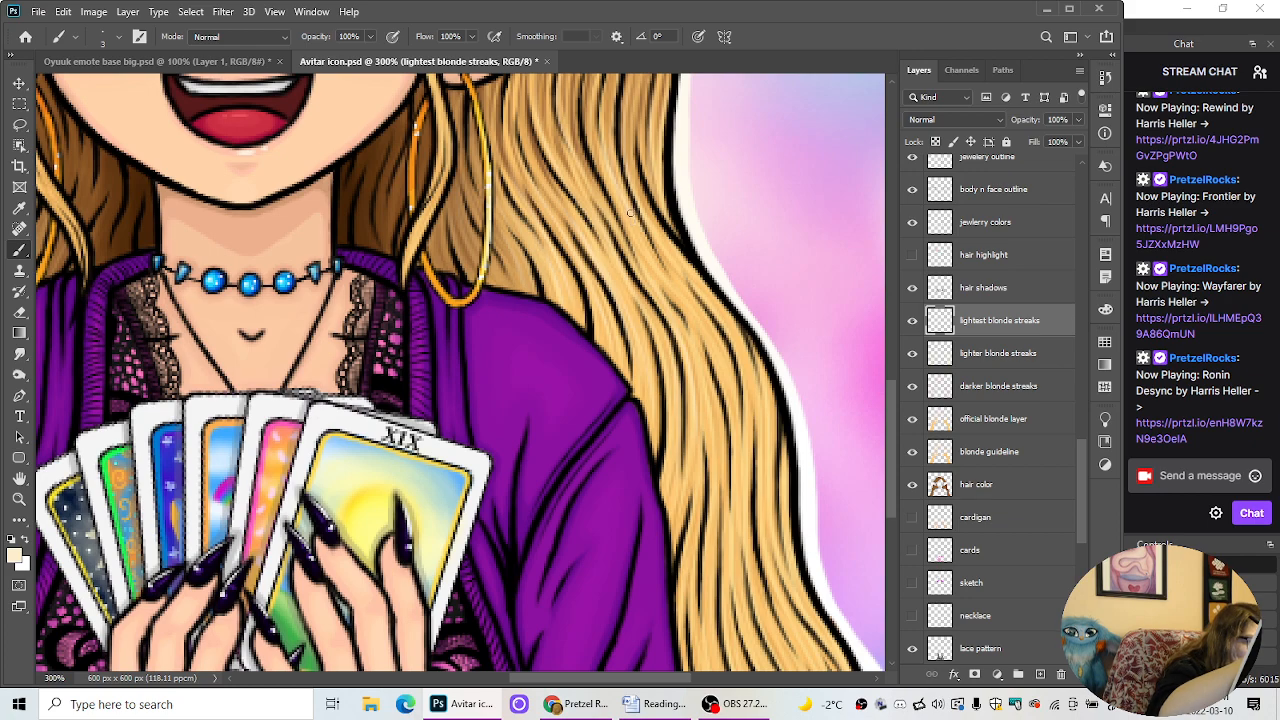
left_click_drag(715, 339, 732, 467)
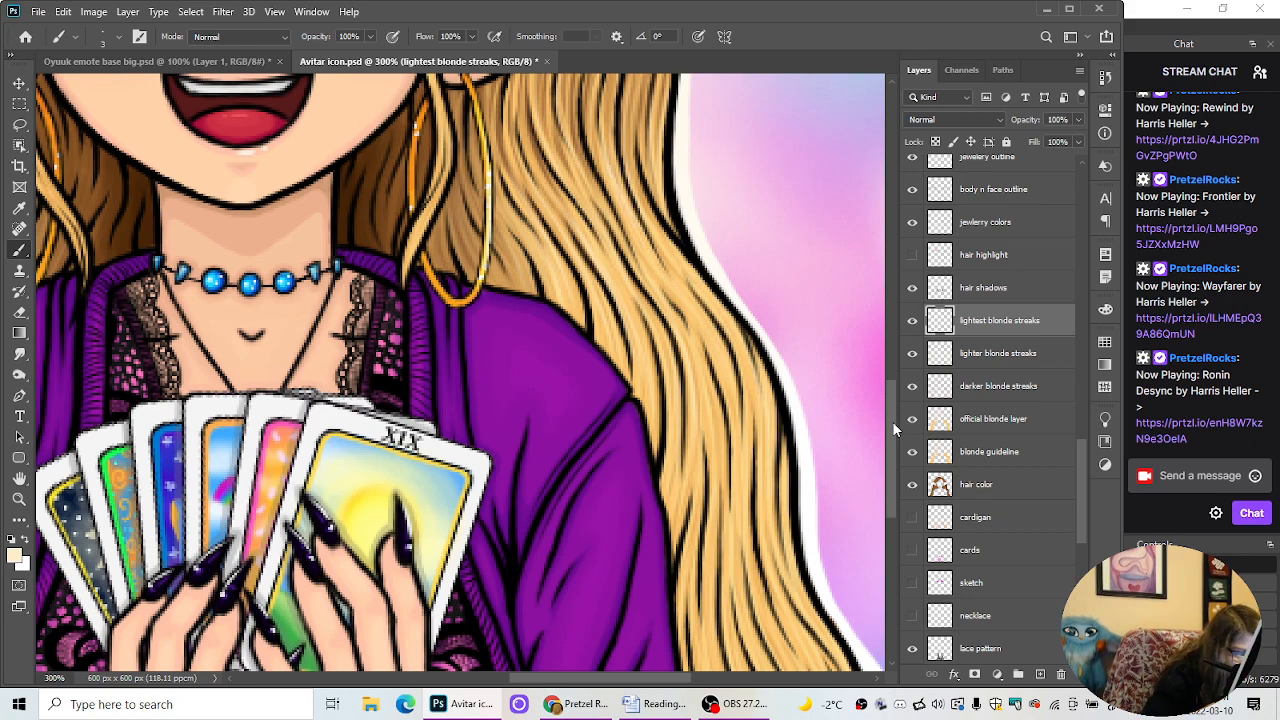
Step: Add lightest blonde streaking to the lower strands beside the cardigan's shoulder on the single-ringed ear's side
scroll(895, 428, "down", 3)
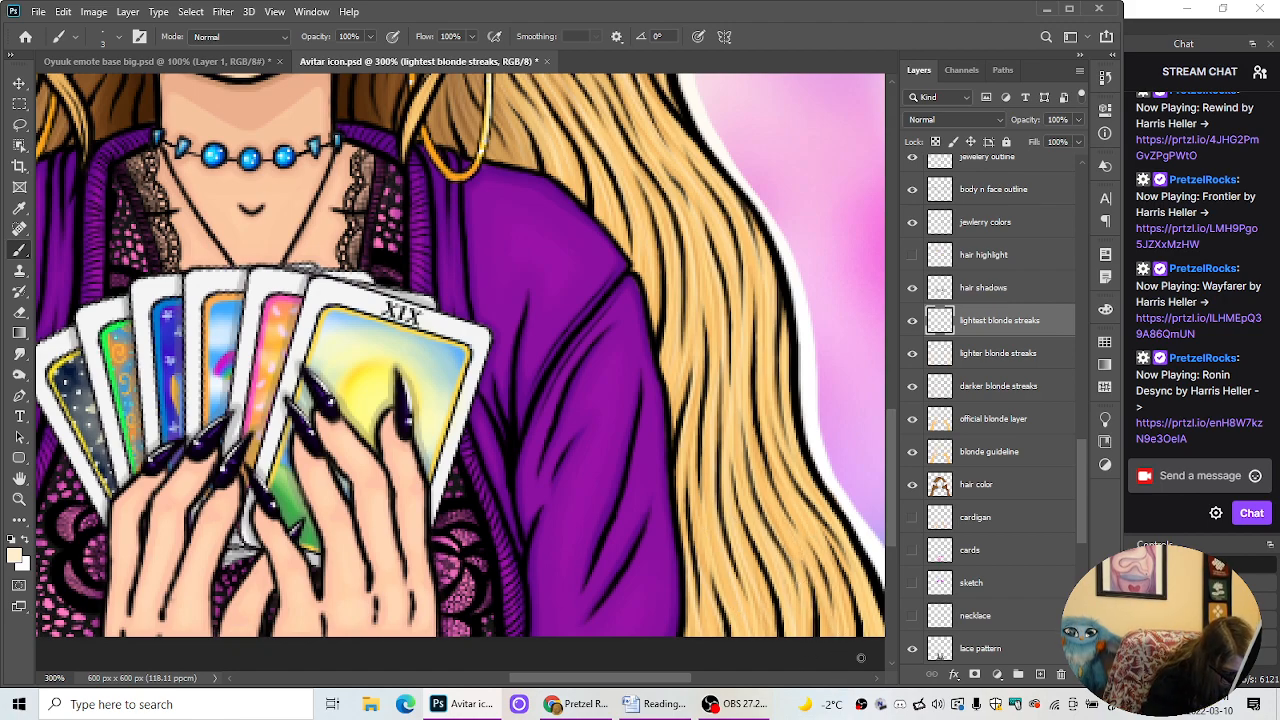
left_click_drag(688, 679, 713, 662)
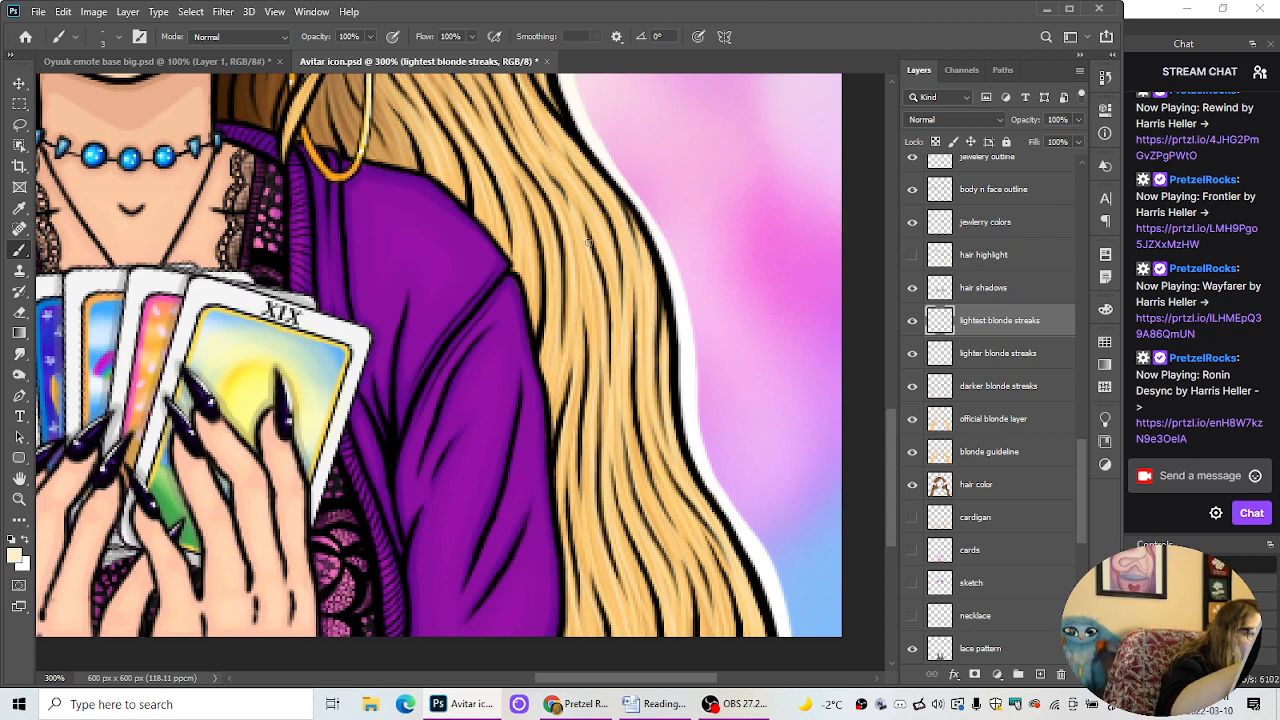
left_click_drag(543, 210, 525, 175)
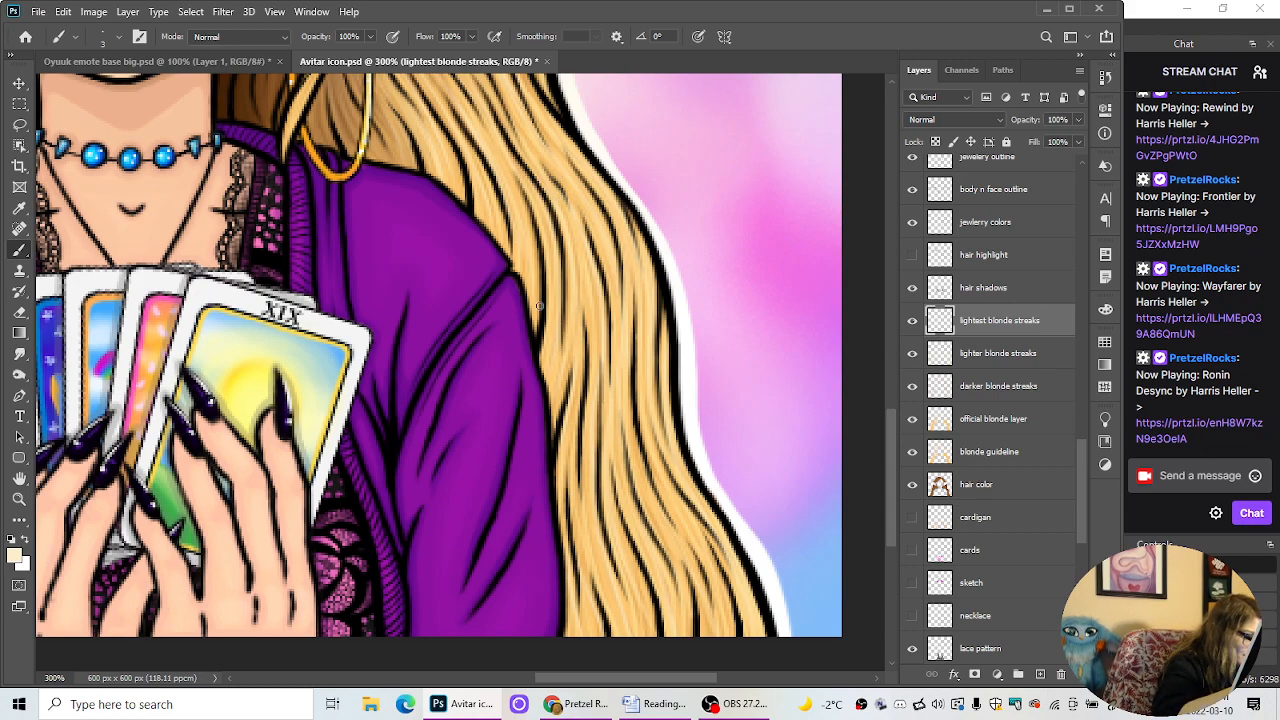
key("Page_Down")
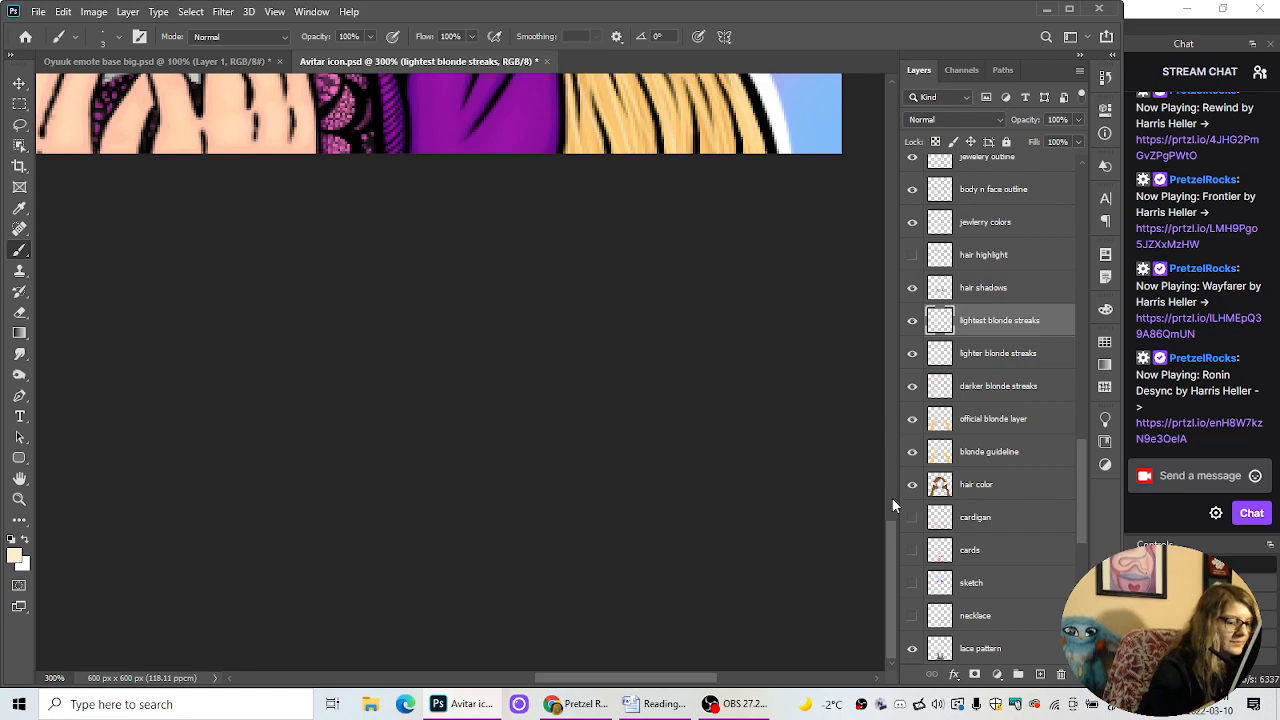
scroll(891, 491, "up", 5)
scroll(890, 482, "up", 2)
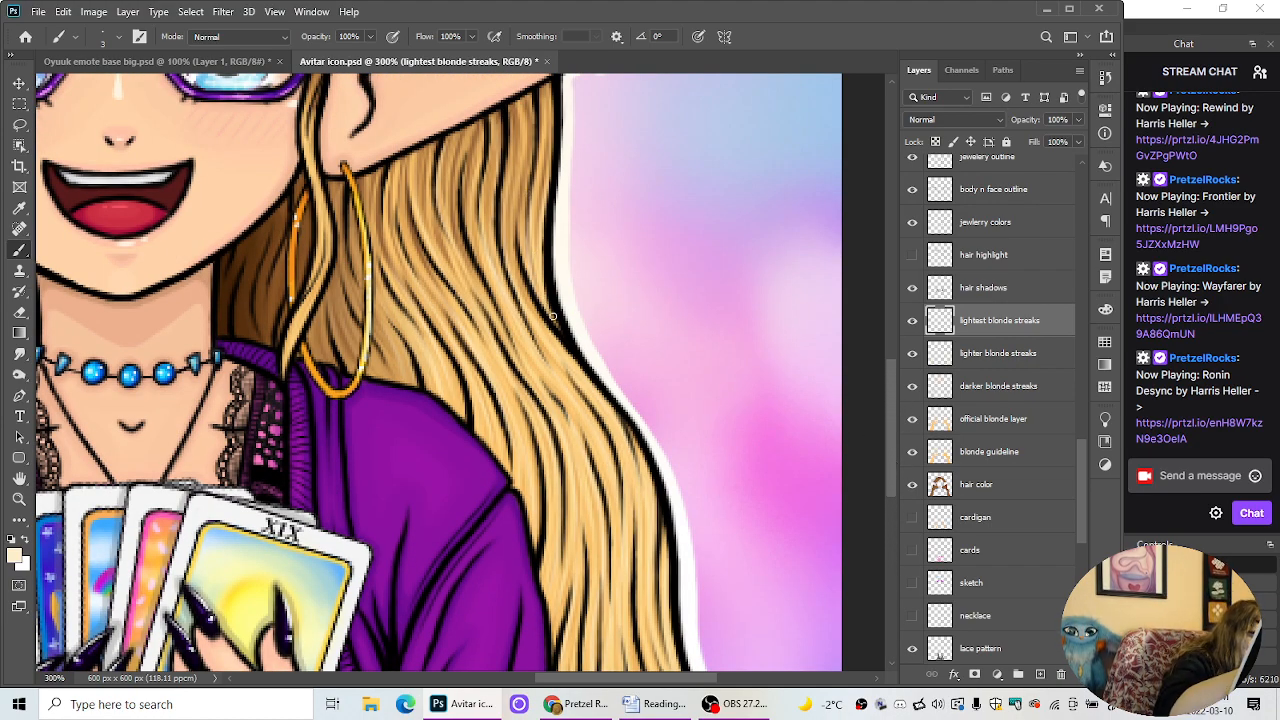
key("ctrl+minus")
key("ctrl+minus")
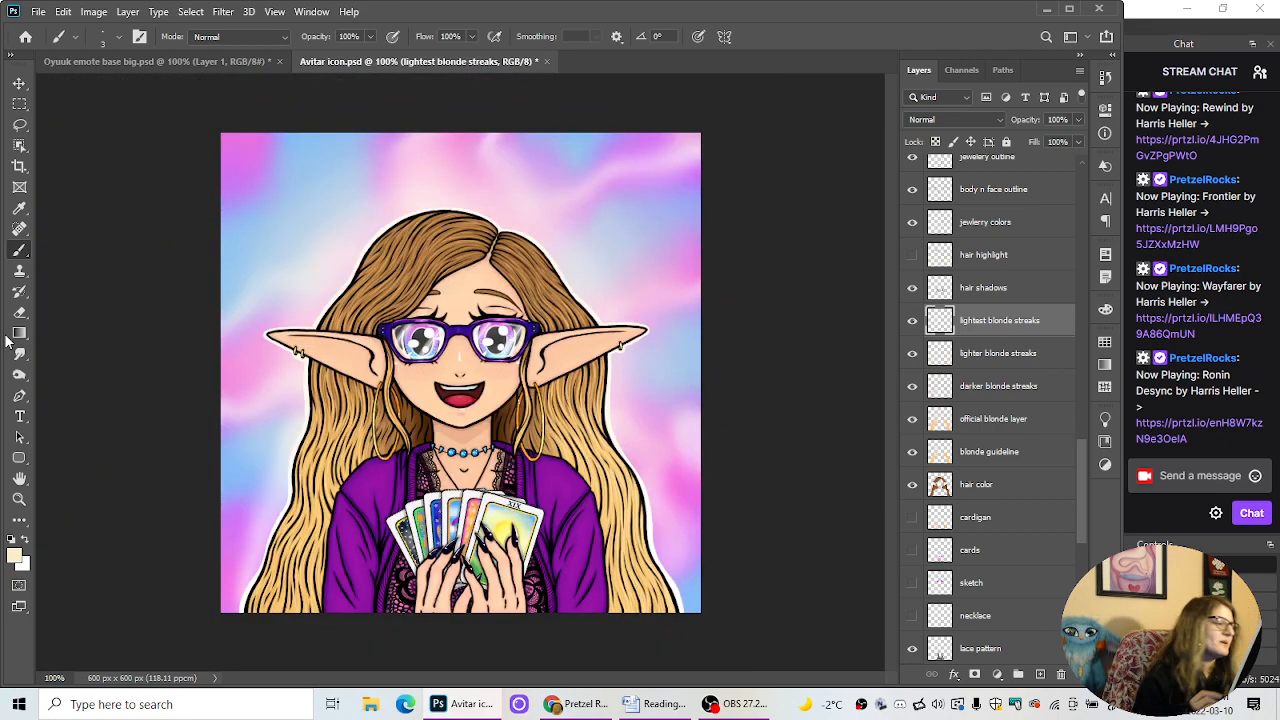
Step: Paint long lightest blonde streaks from below the double-ringed ear down to the lower ends of the hair
key("ctrl+plus")
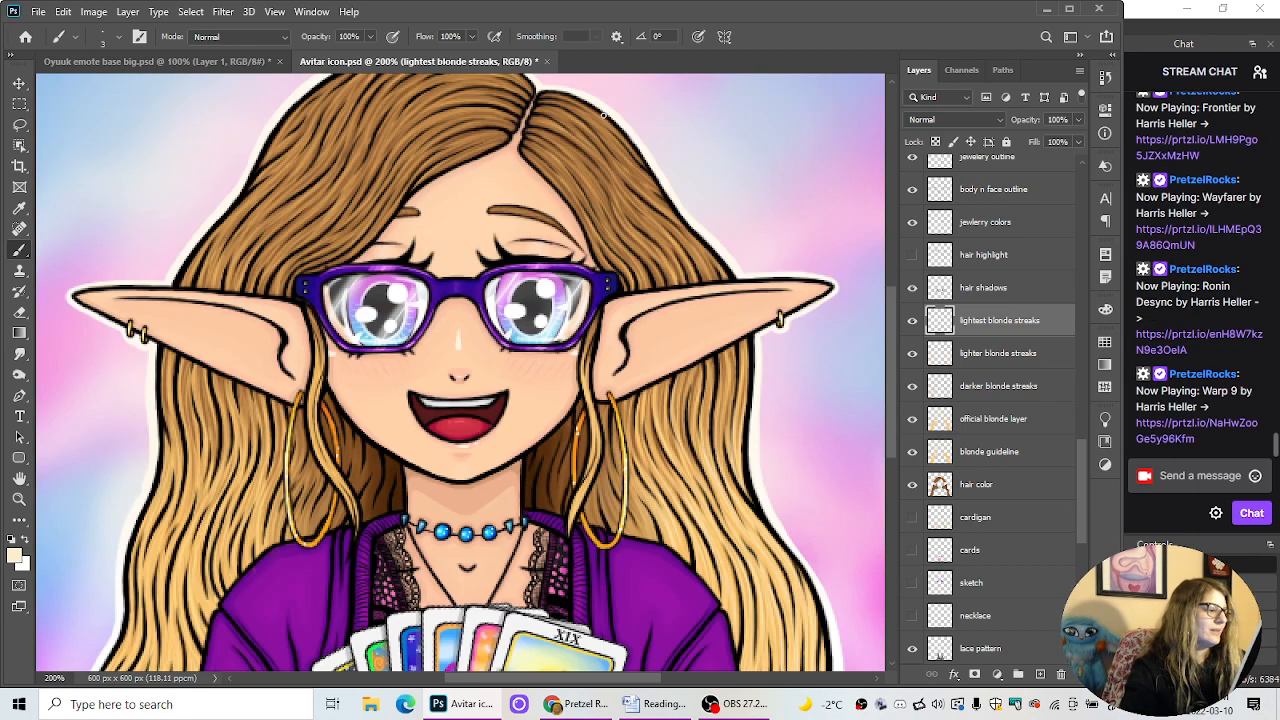
left_click_drag(603, 115, 783, 117)
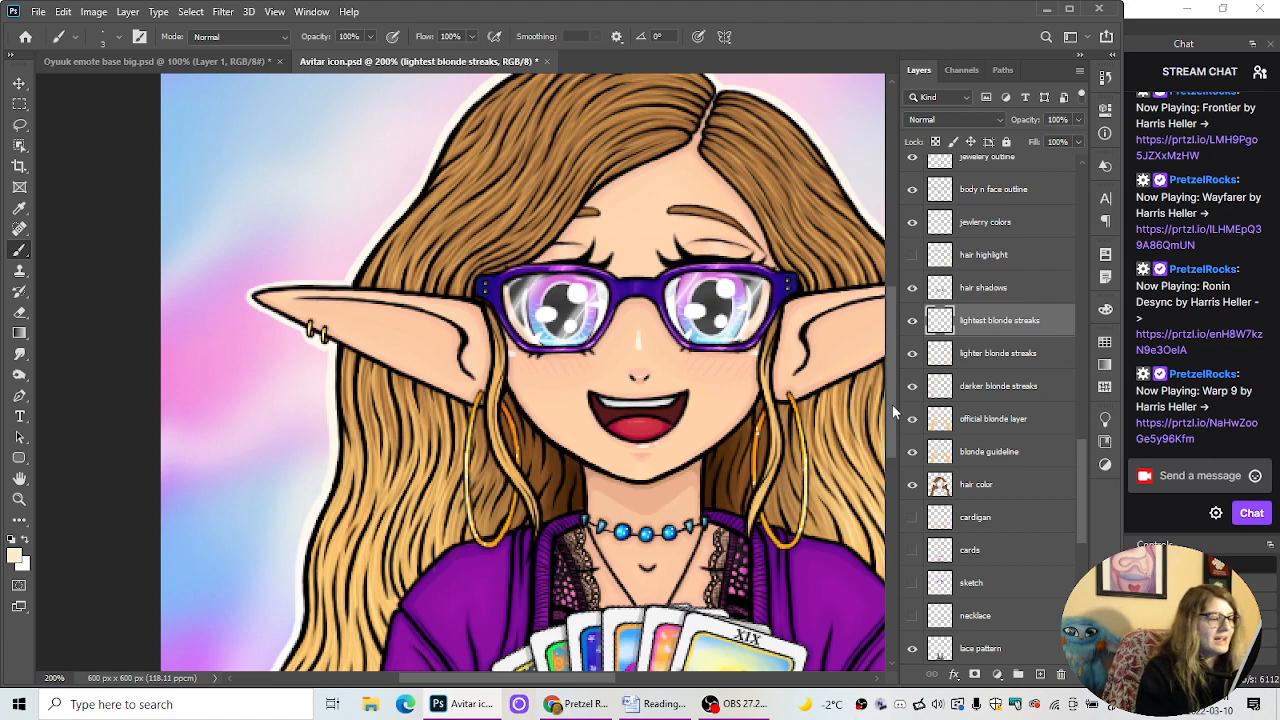
left_click_drag(892, 404, 893, 512)
key("ctrl+plus")
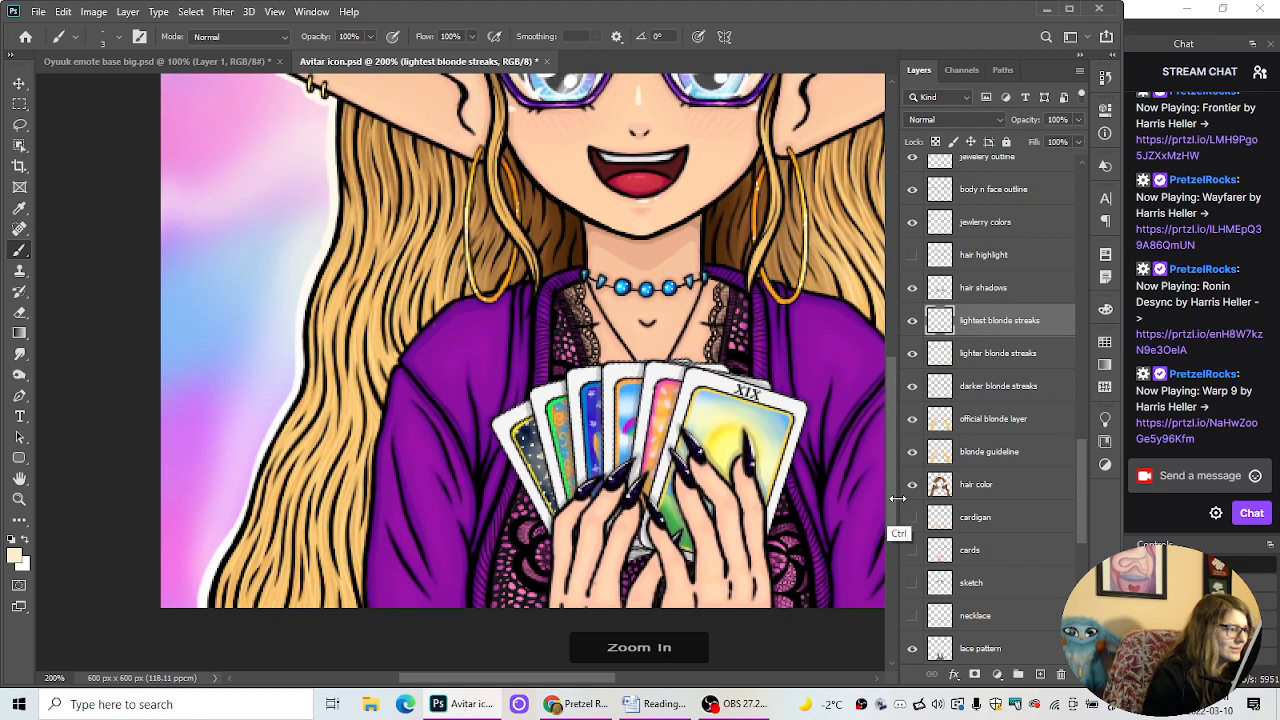
scroll(892, 499, "up", 3)
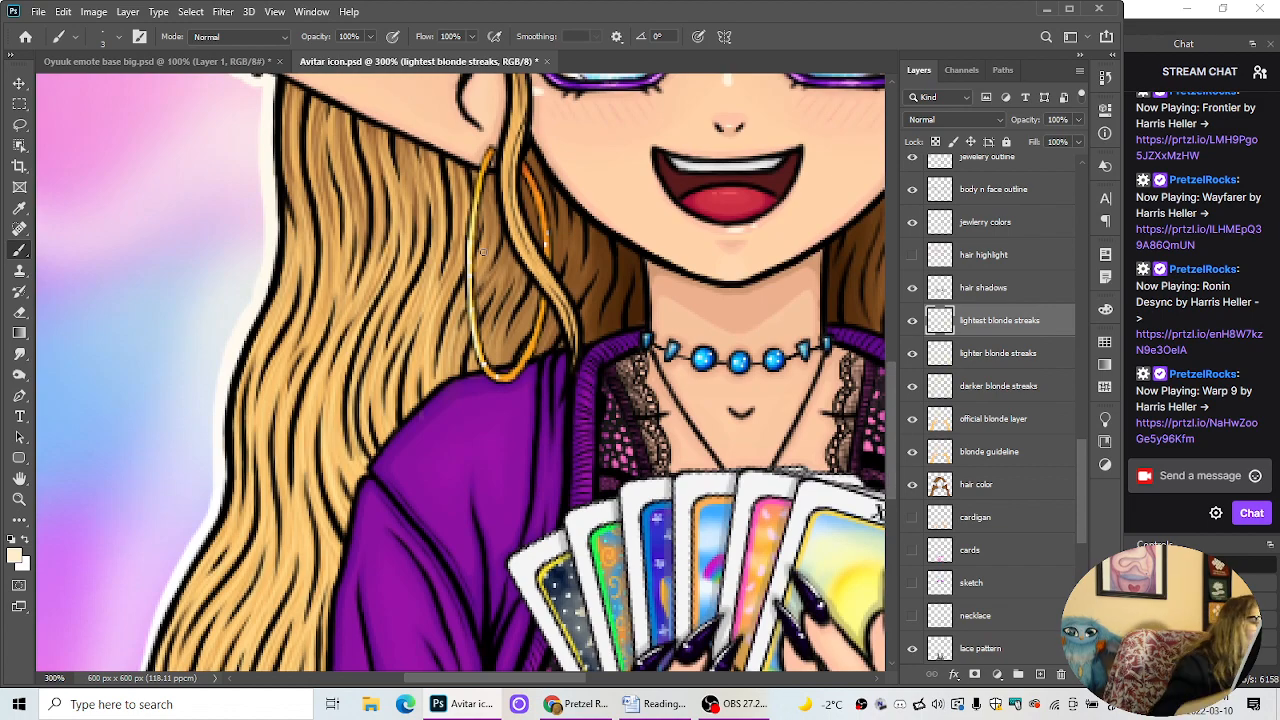
mouse_move(333, 115)
left_mouse_down()
mouse_move(349, 215)
mouse_move(342, 279)
mouse_move(288, 482)
left_mouse_up()
left_click_drag(283, 408, 261, 640)
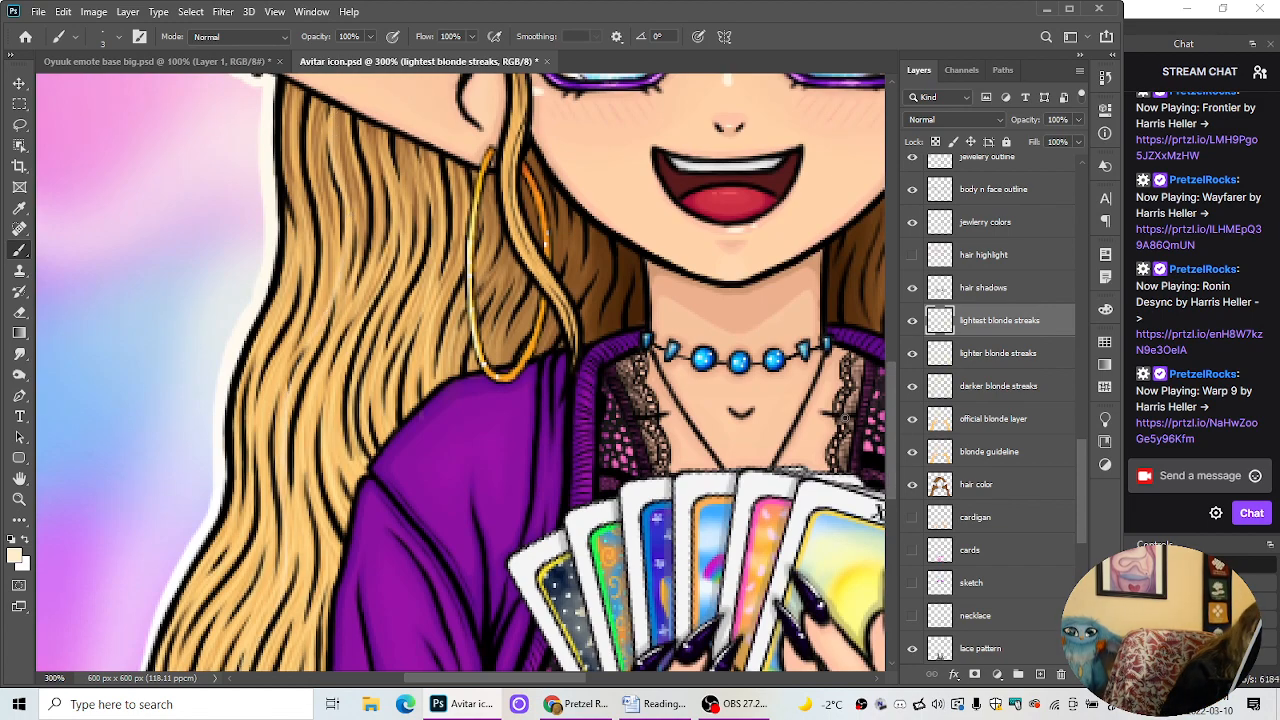
scroll(891, 458, "down", 6)
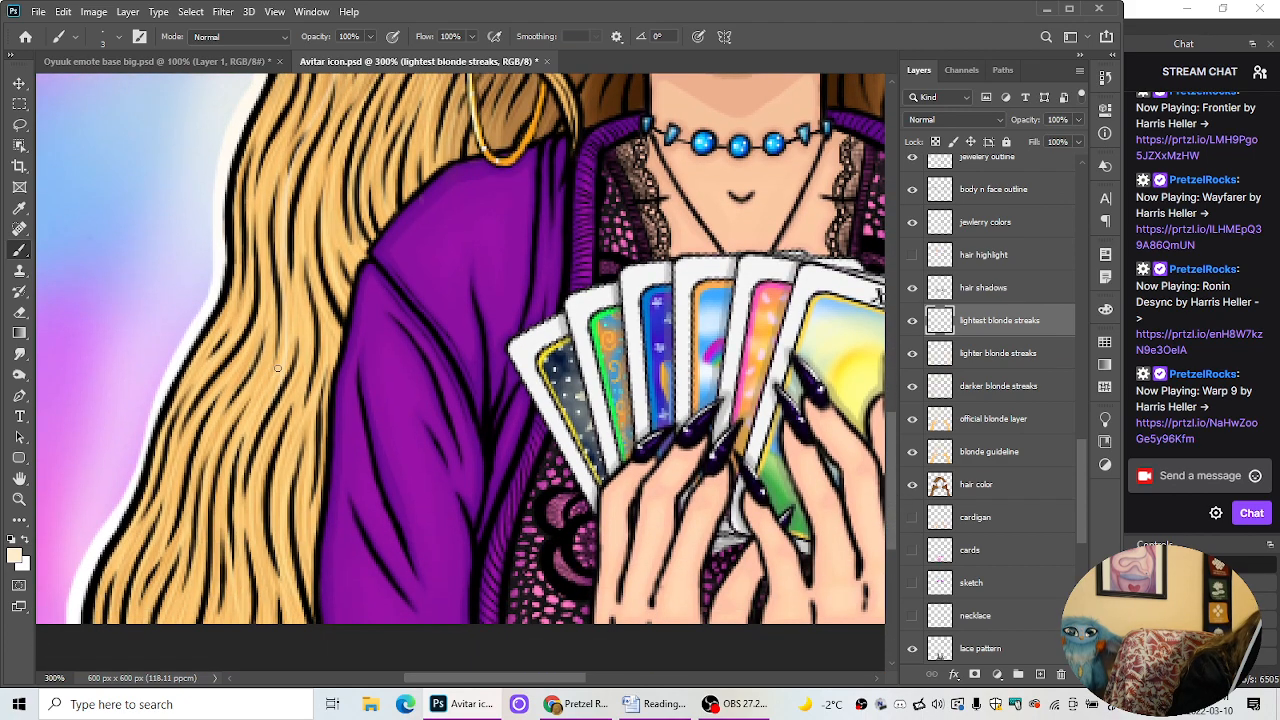
left_click_drag(250, 415, 241, 597)
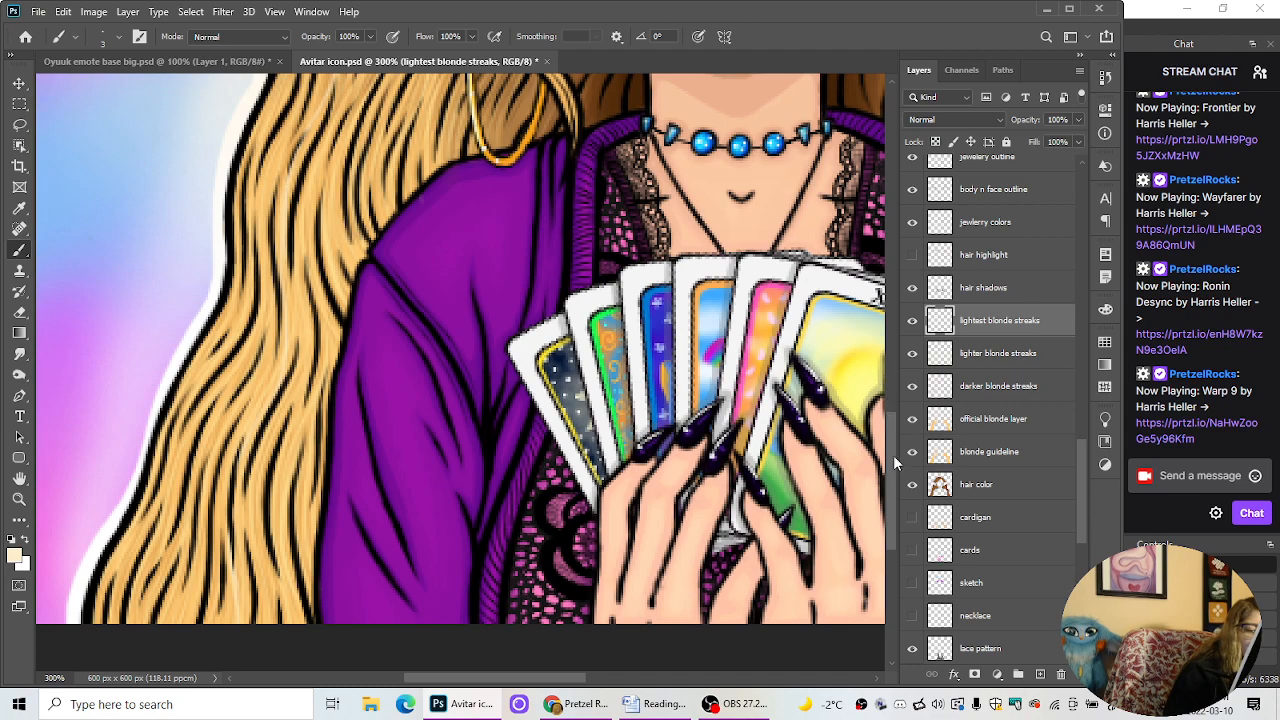
Step: Paint lightest blonde streaks in the strands beside and inside the hoop earring on the double-ringed ear's side
scroll(893, 455, "up", 5)
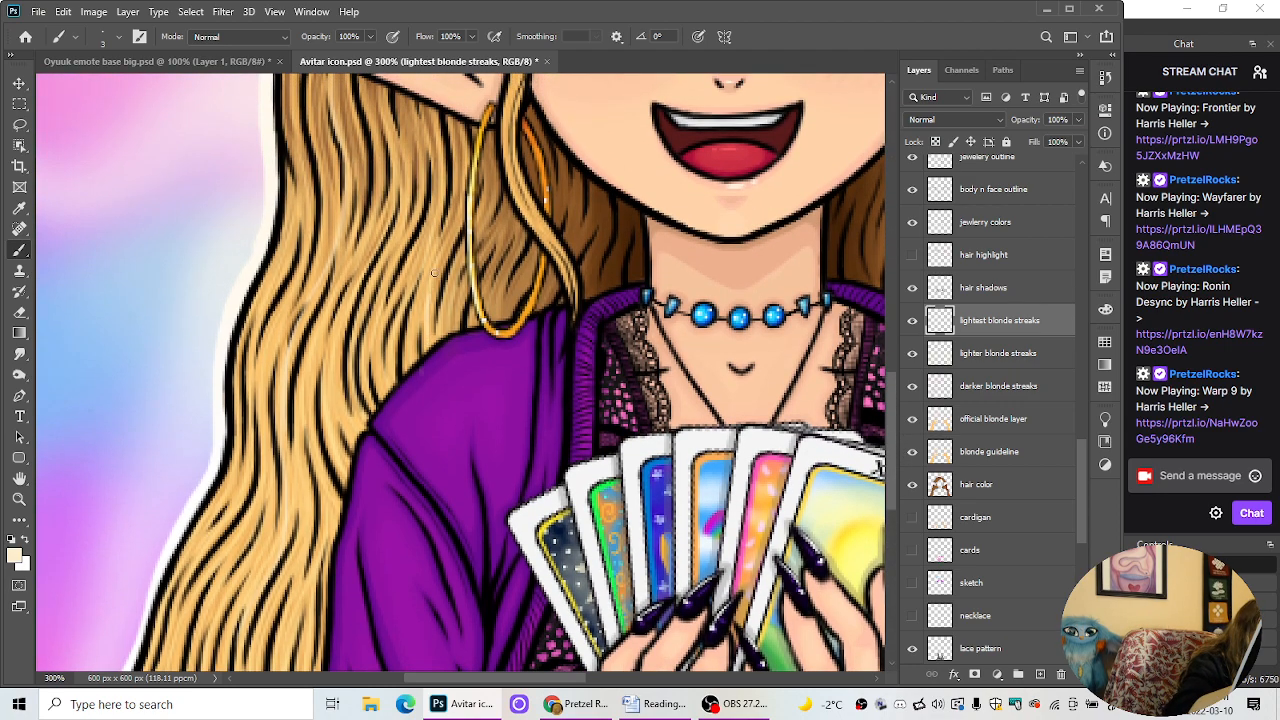
left_click_drag(433, 272, 461, 150)
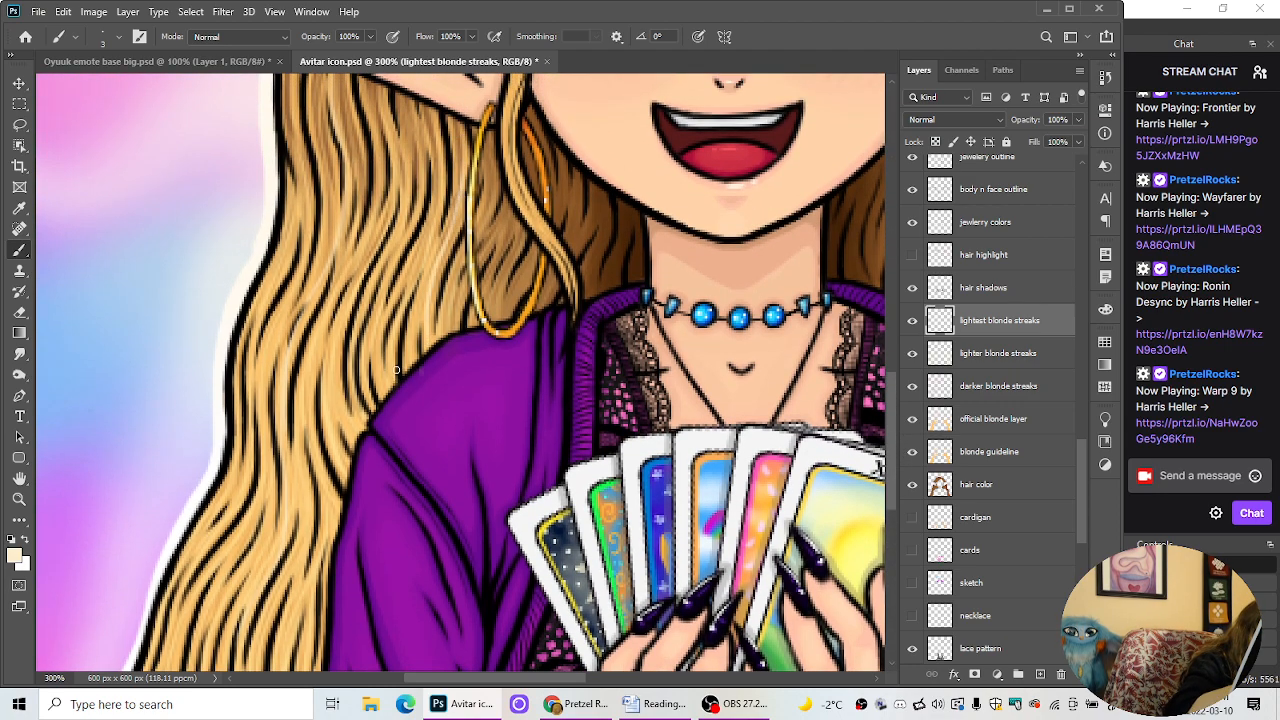
left_click_drag(396, 370, 434, 142)
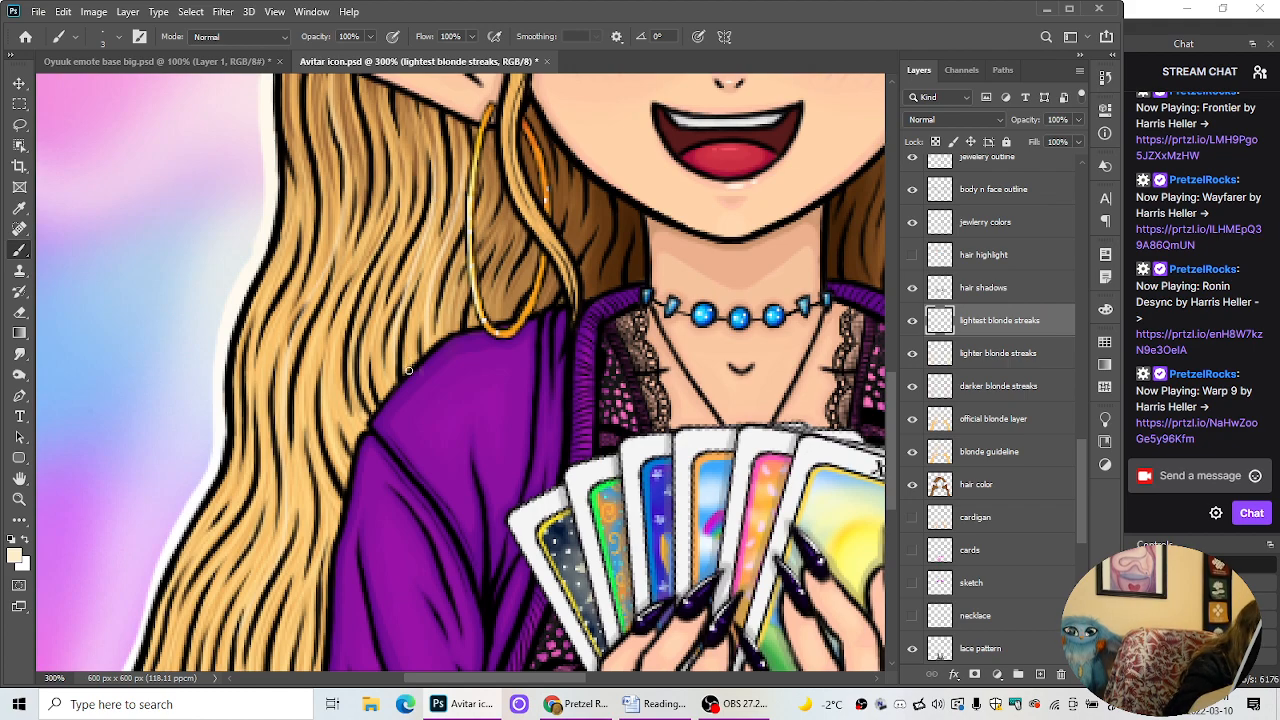
left_click_drag(409, 370, 449, 166)
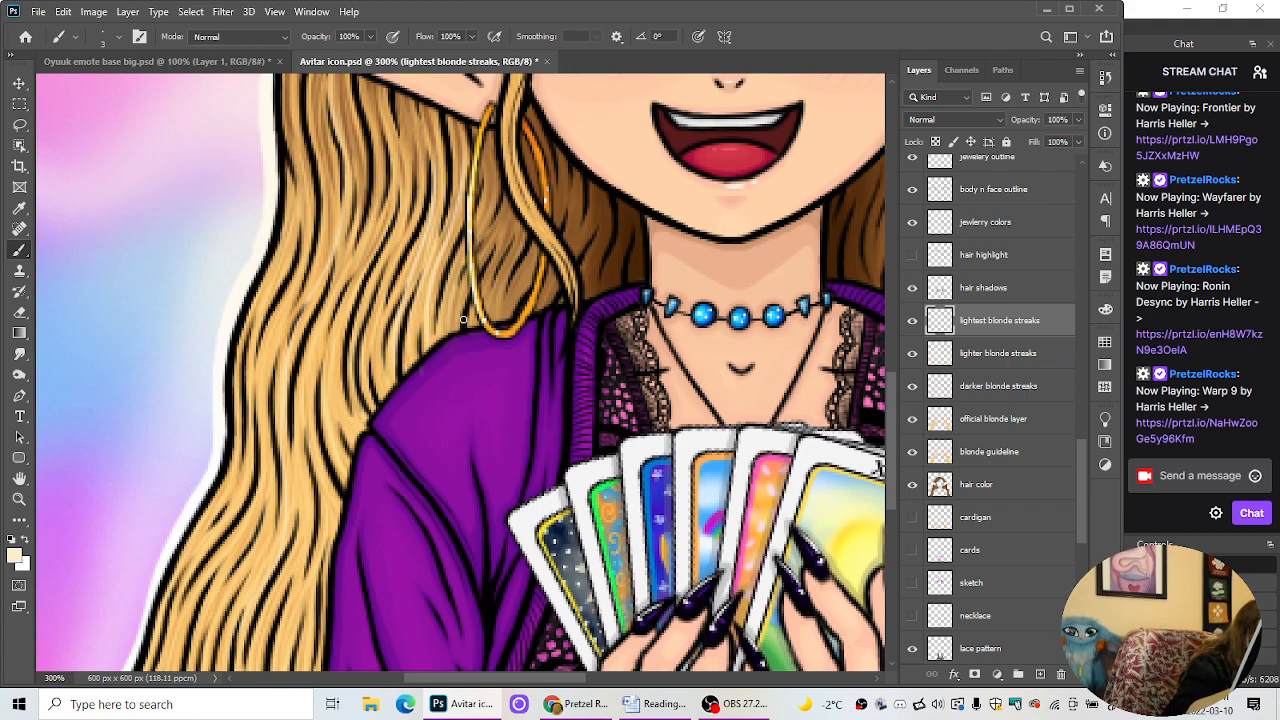
left_click_drag(494, 252, 500, 190)
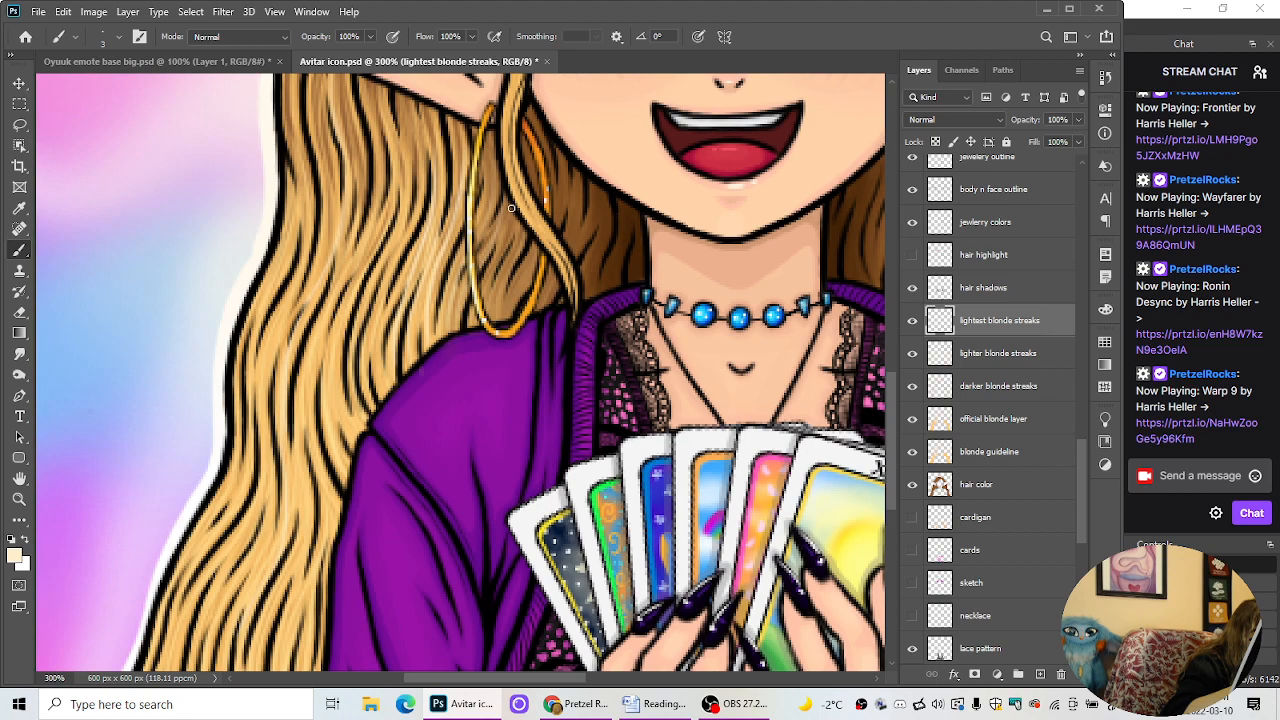
left_click_drag(508, 300, 536, 236)
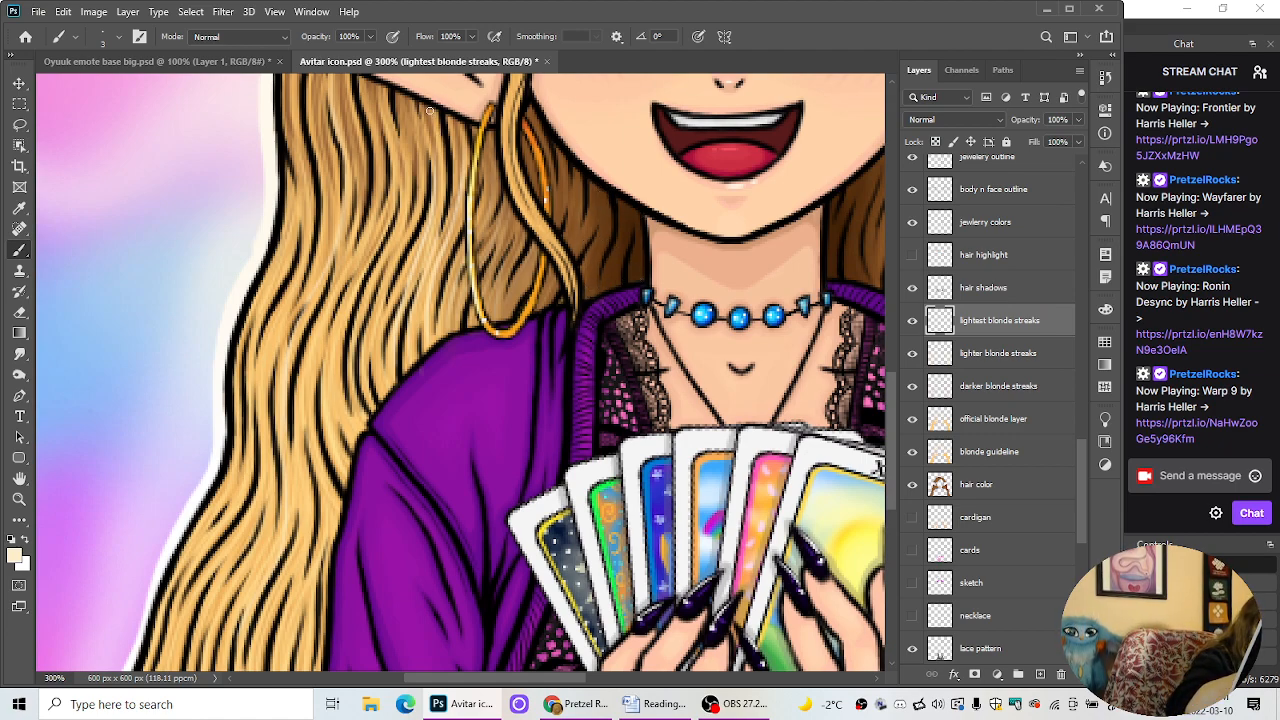
Step: Add lightest blonde streaks to the middle strands between the double-ringed ear and the cardigan's shoulder
mouse_move(411, 109)
left_mouse_down()
mouse_move(408, 234)
mouse_move(380, 322)
left_mouse_up()
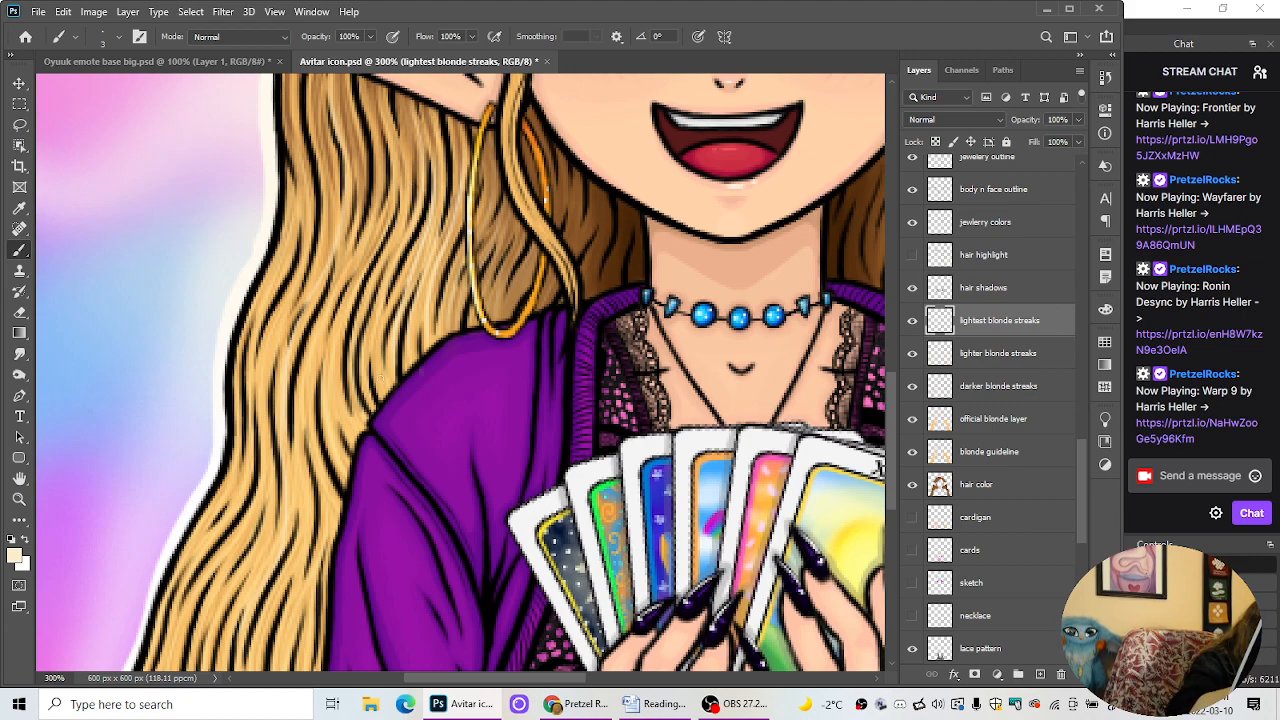
left_click_drag(388, 395, 386, 292)
mouse_move(388, 413)
left_mouse_down()
mouse_move(360, 347)
mouse_move(389, 231)
left_mouse_up()
left_click_drag(400, 139, 404, 199)
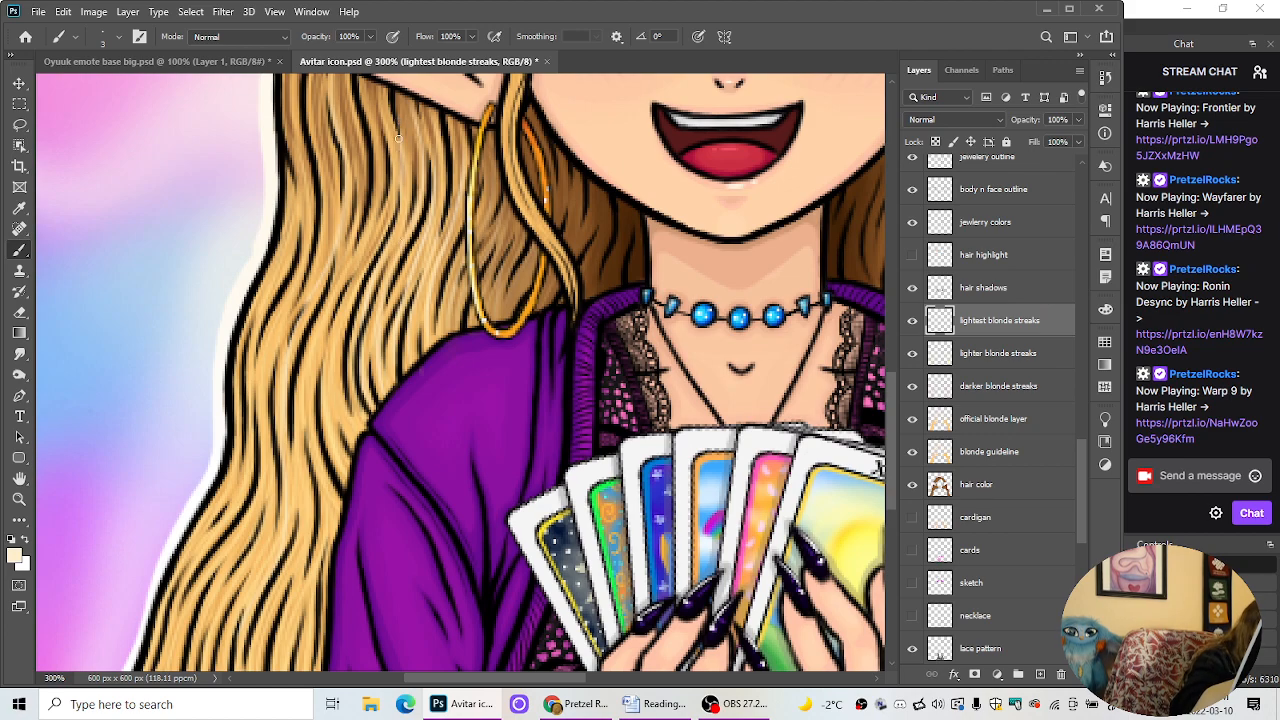
mouse_move(362, 432)
left_mouse_down()
mouse_move(350, 258)
mouse_move(385, 108)
left_mouse_up()
left_click_drag(384, 168, 378, 120)
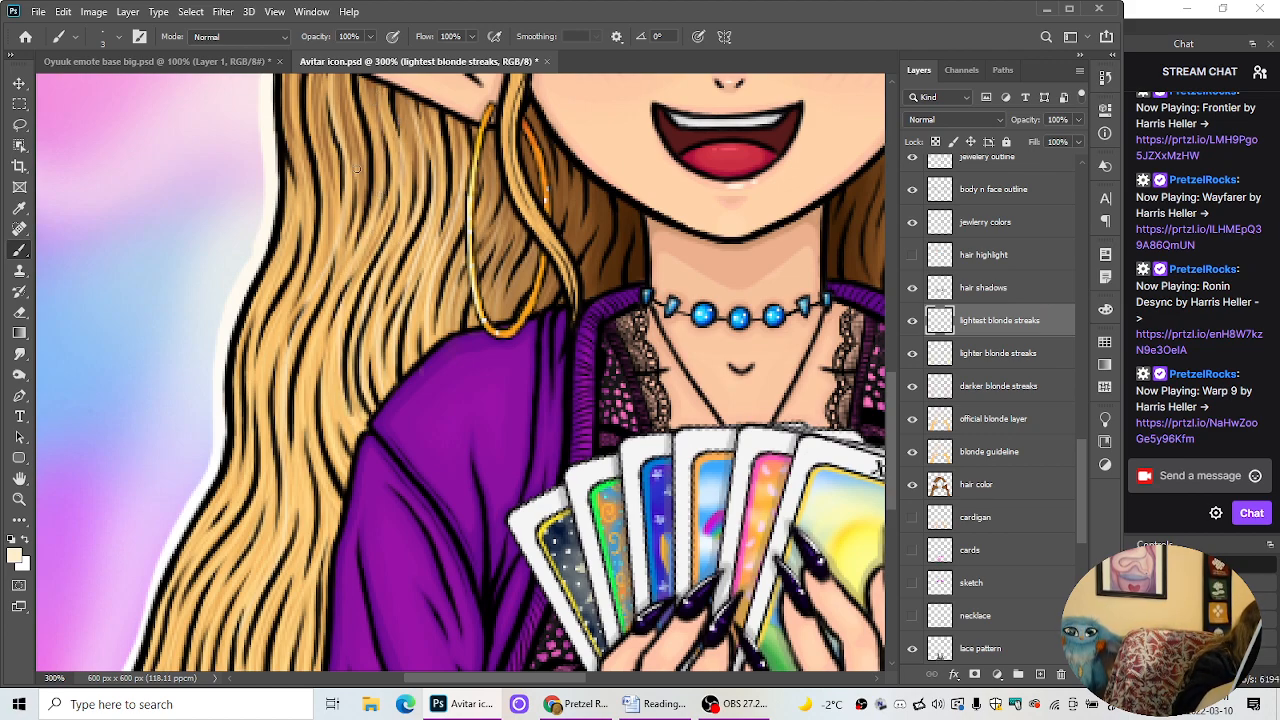
mouse_move(303, 420)
left_mouse_down()
mouse_move(304, 352)
mouse_move(350, 227)
mouse_move(354, 102)
left_mouse_up()
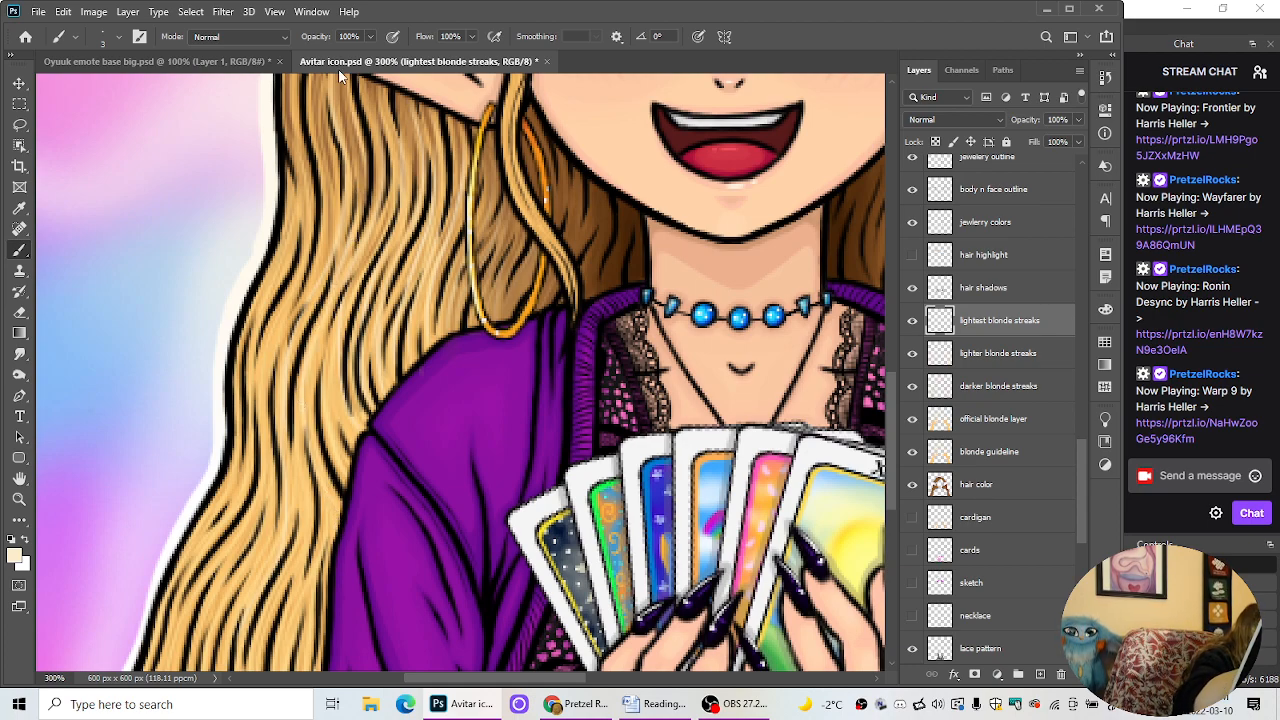
Step: Paint lightest blonde streaks down the outermost strands directly beneath the double-ringed ear
scroll(868, 416, "up", 2)
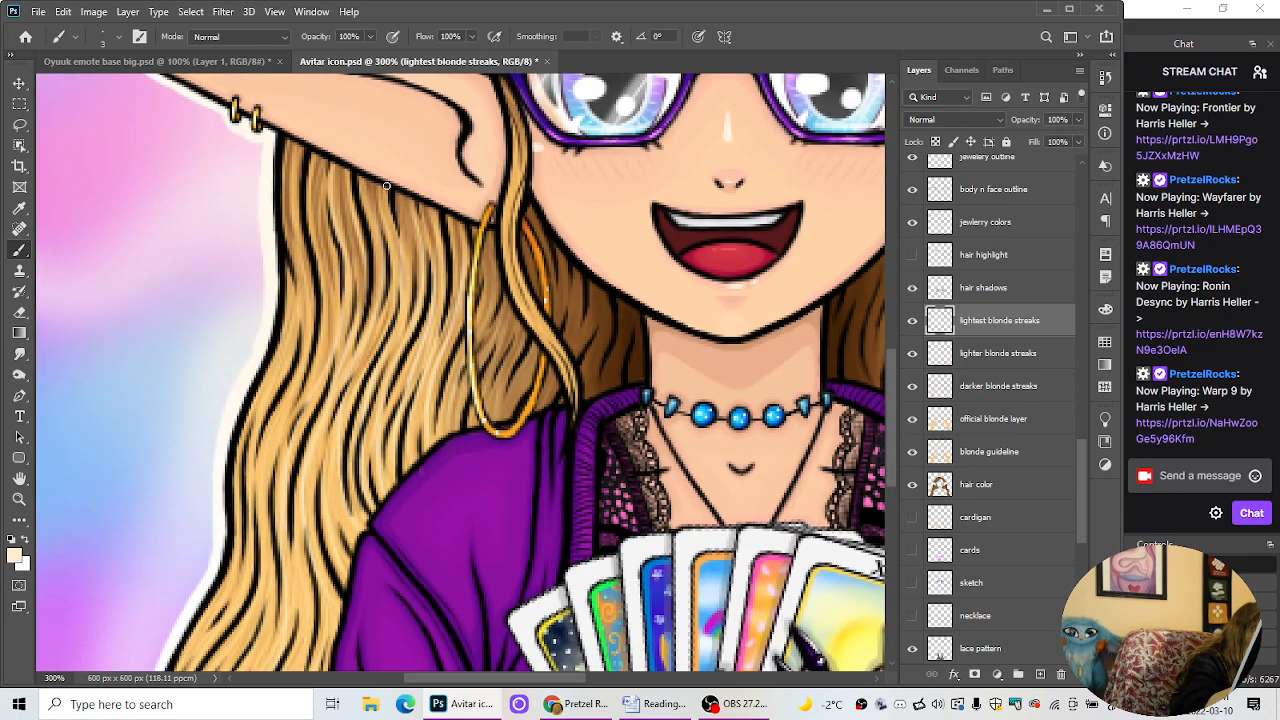
left_click_drag(316, 162, 336, 356)
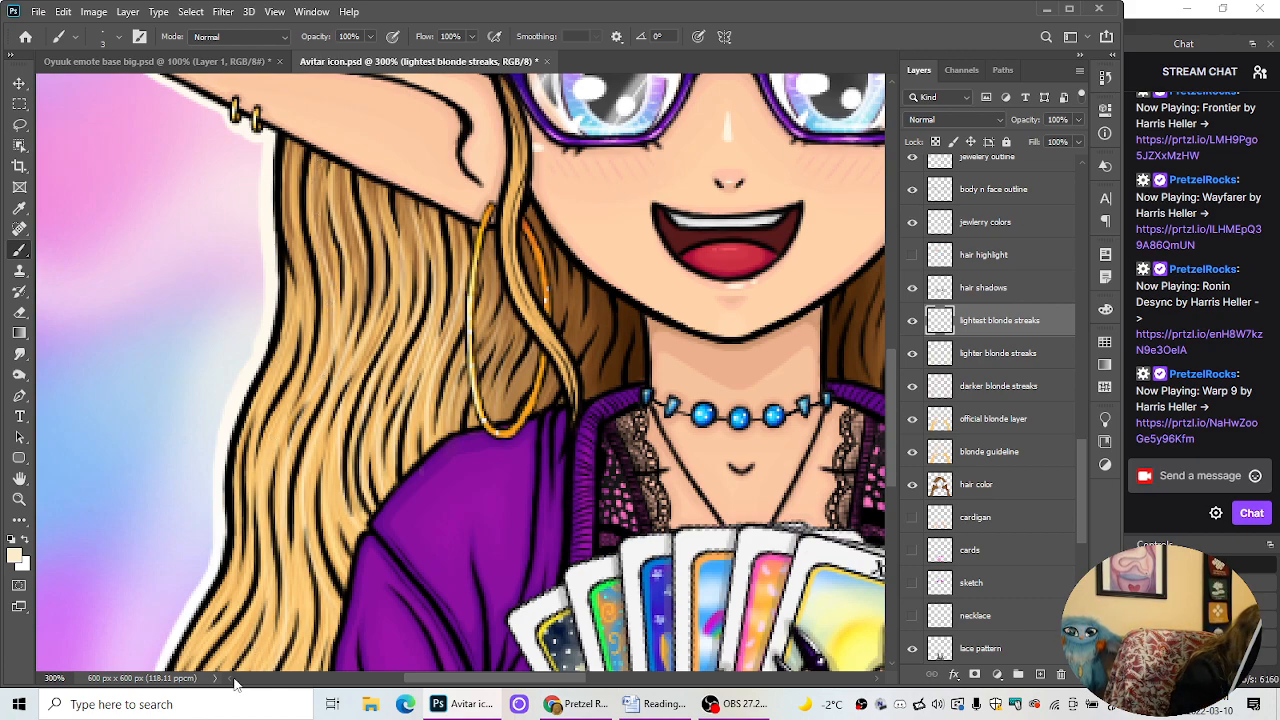
left_click_drag(296, 149, 301, 356)
left_click_drag(296, 282, 252, 553)
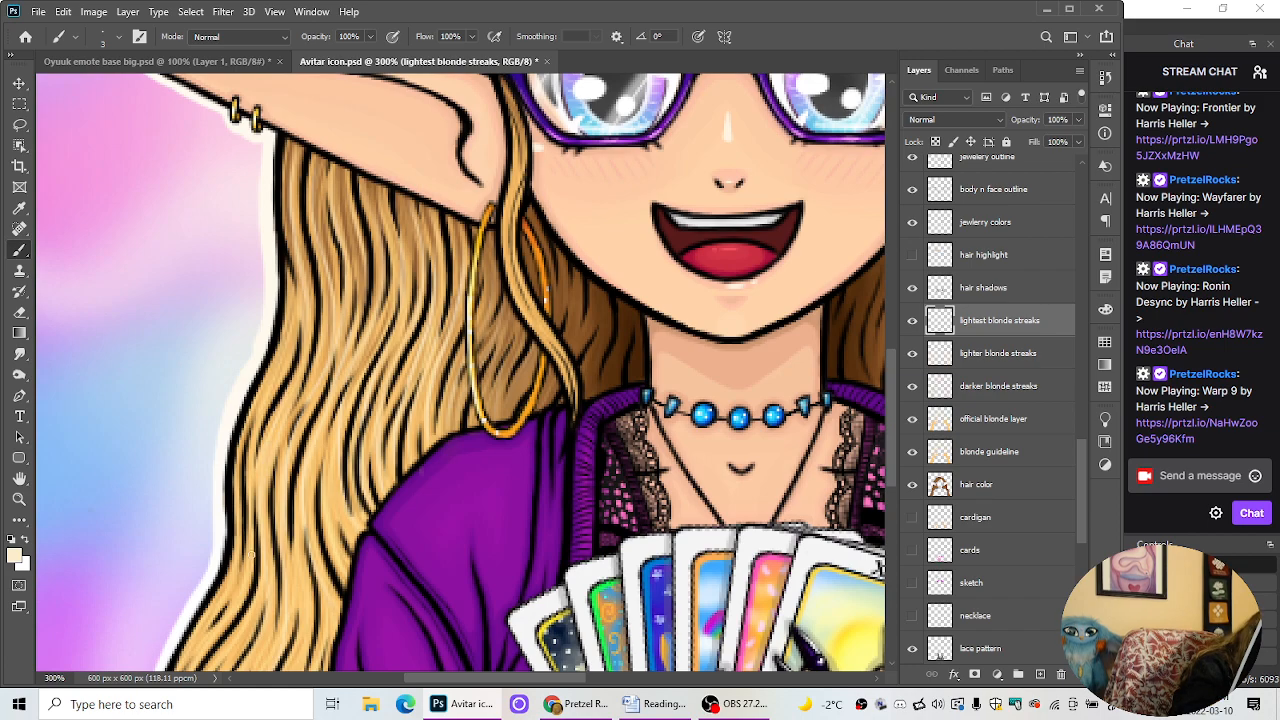
left_click_drag(286, 270, 241, 480)
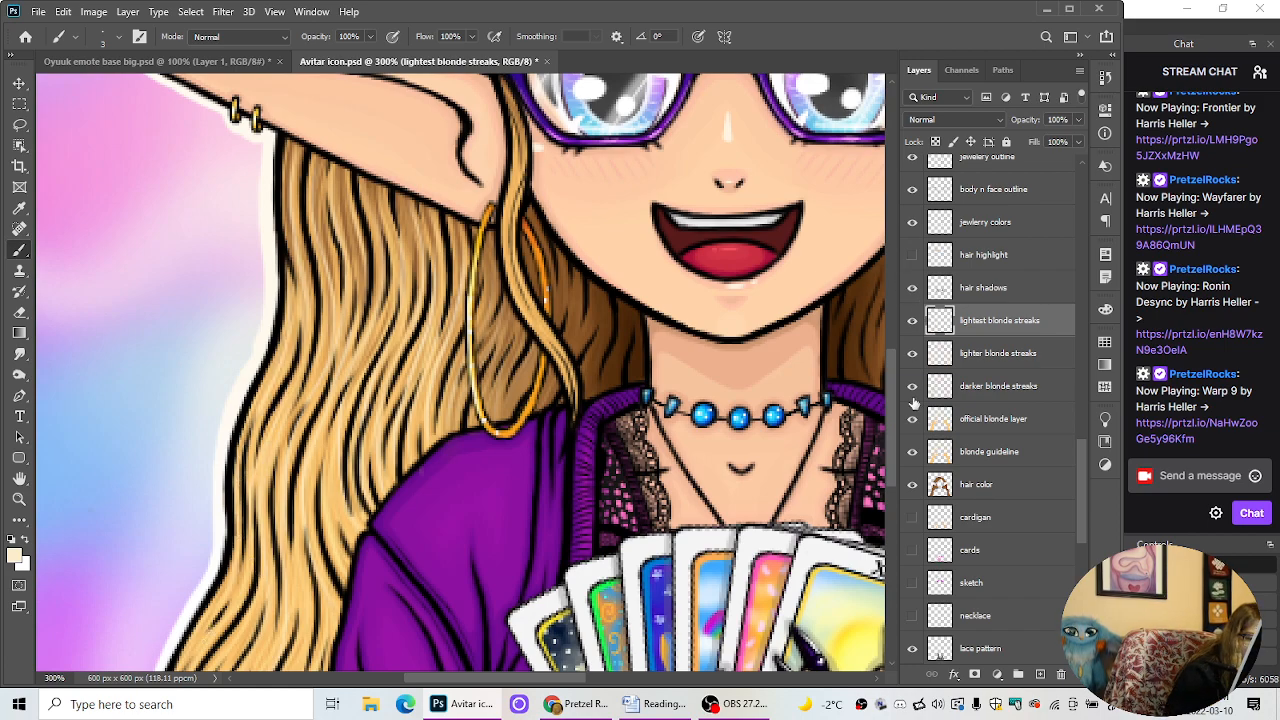
Step: Paint lightest blonde streaks in the lower inner strands running alongside the cardigan sleeve on the double-ringed ear's side
scroll(898, 420, "down", 5)
scroll(894, 463, "down", 2)
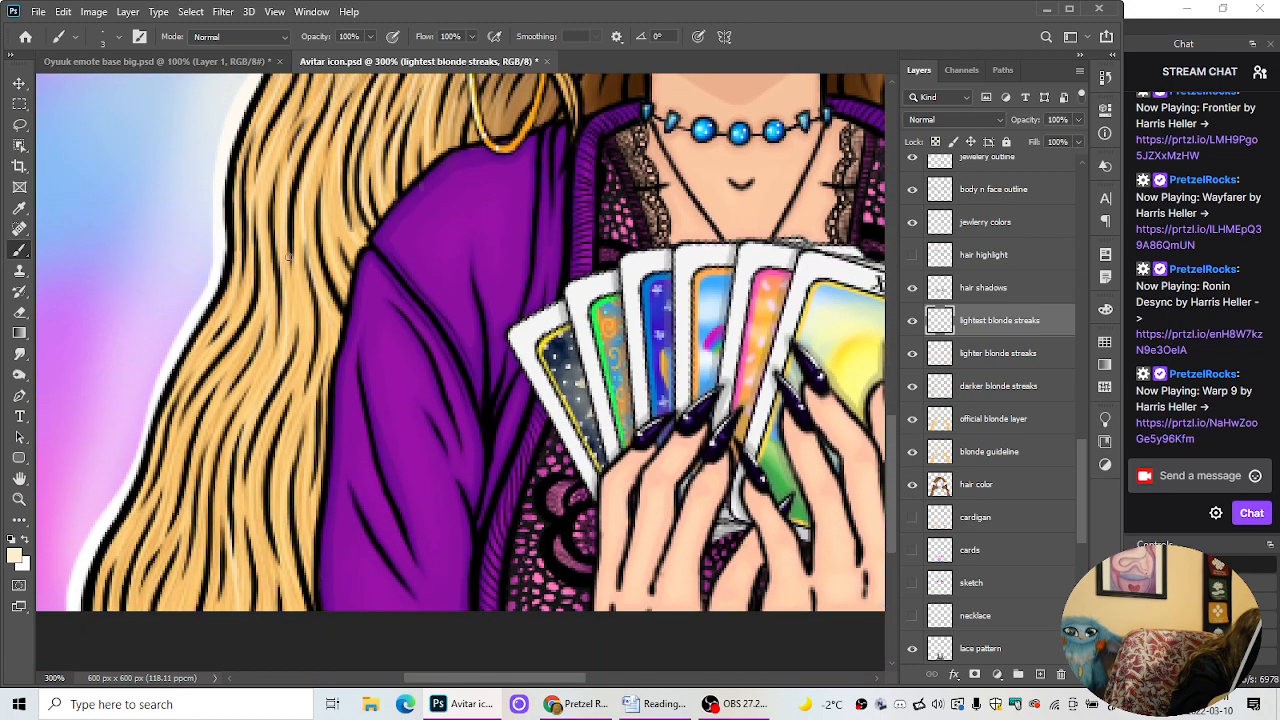
mouse_move(302, 304)
left_mouse_down()
mouse_move(290, 642)
mouse_move(301, 657)
left_mouse_up()
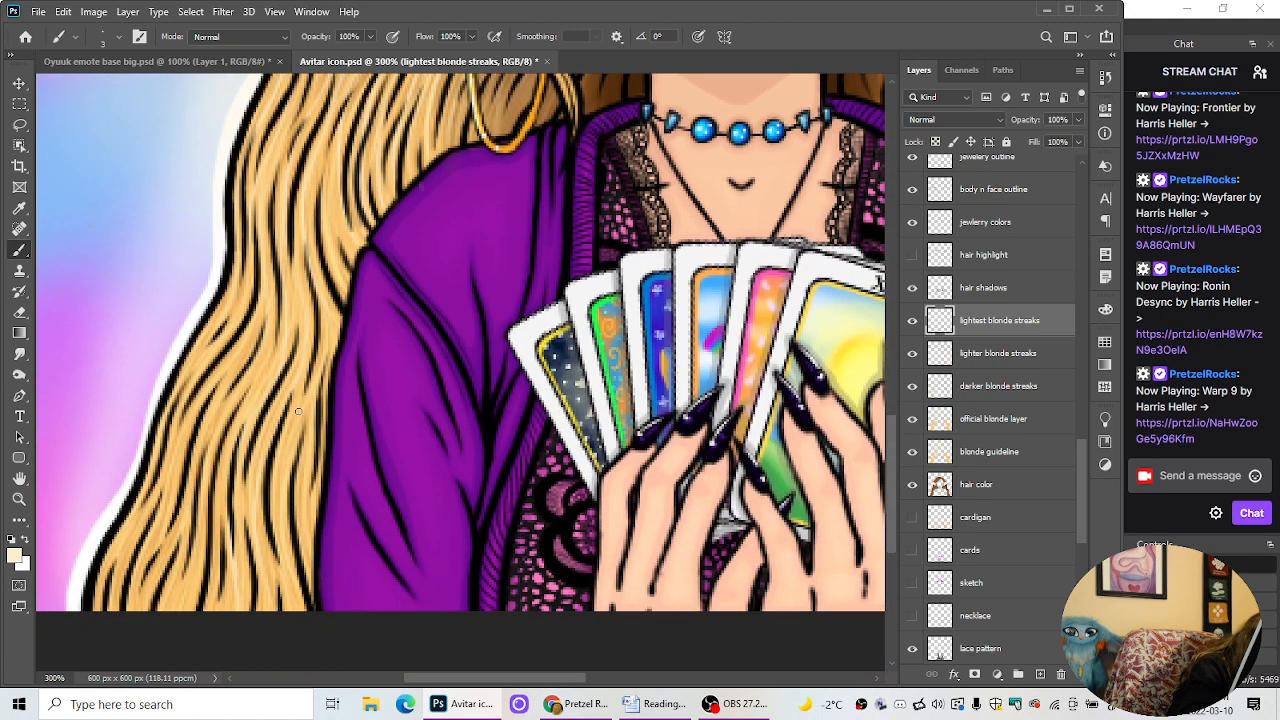
left_click_drag(307, 368, 313, 611)
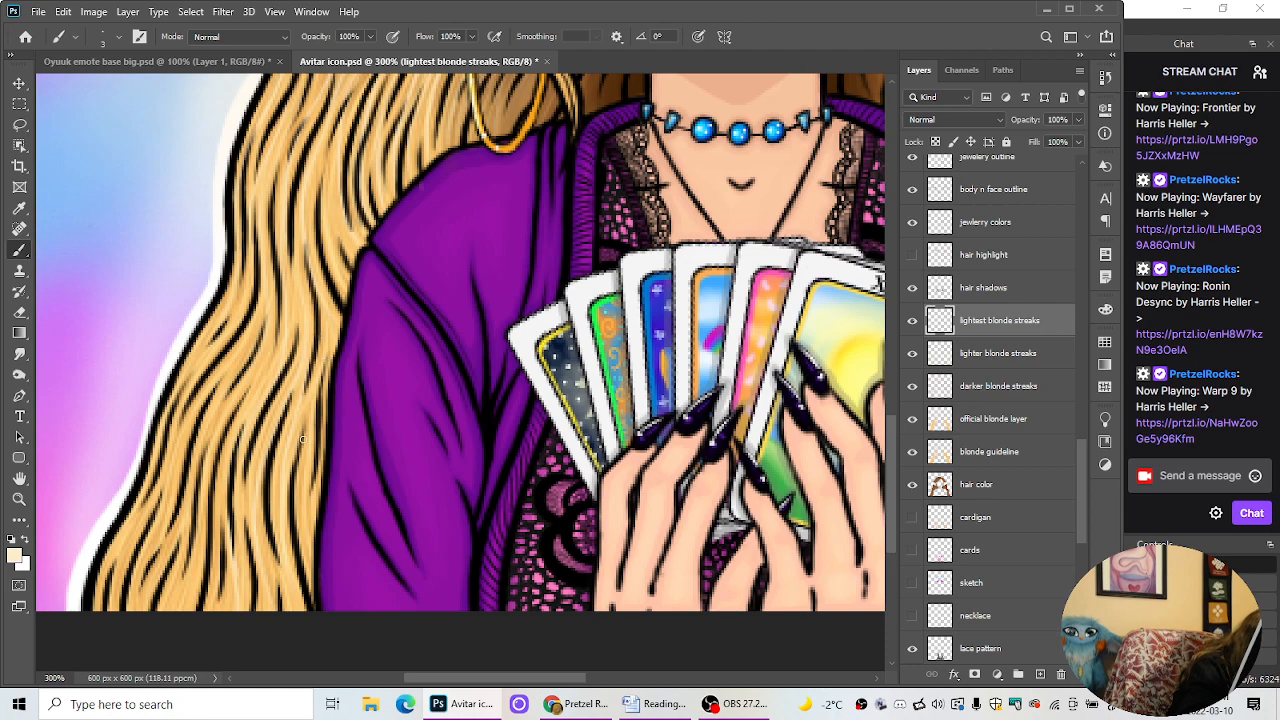
left_click_drag(302, 439, 315, 580)
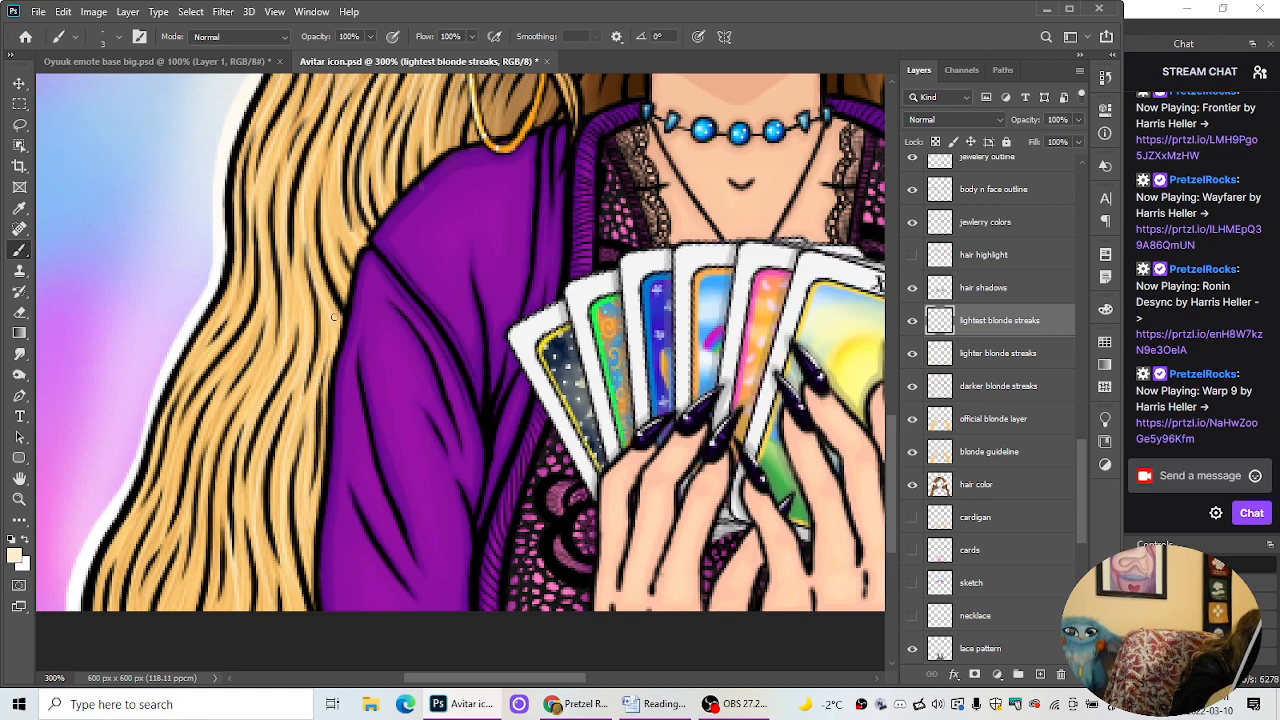
Step: Add lightest blonde streaks along the lower outer edge of the hair on the double-ringed ear's side
left_click_drag(227, 302, 191, 358)
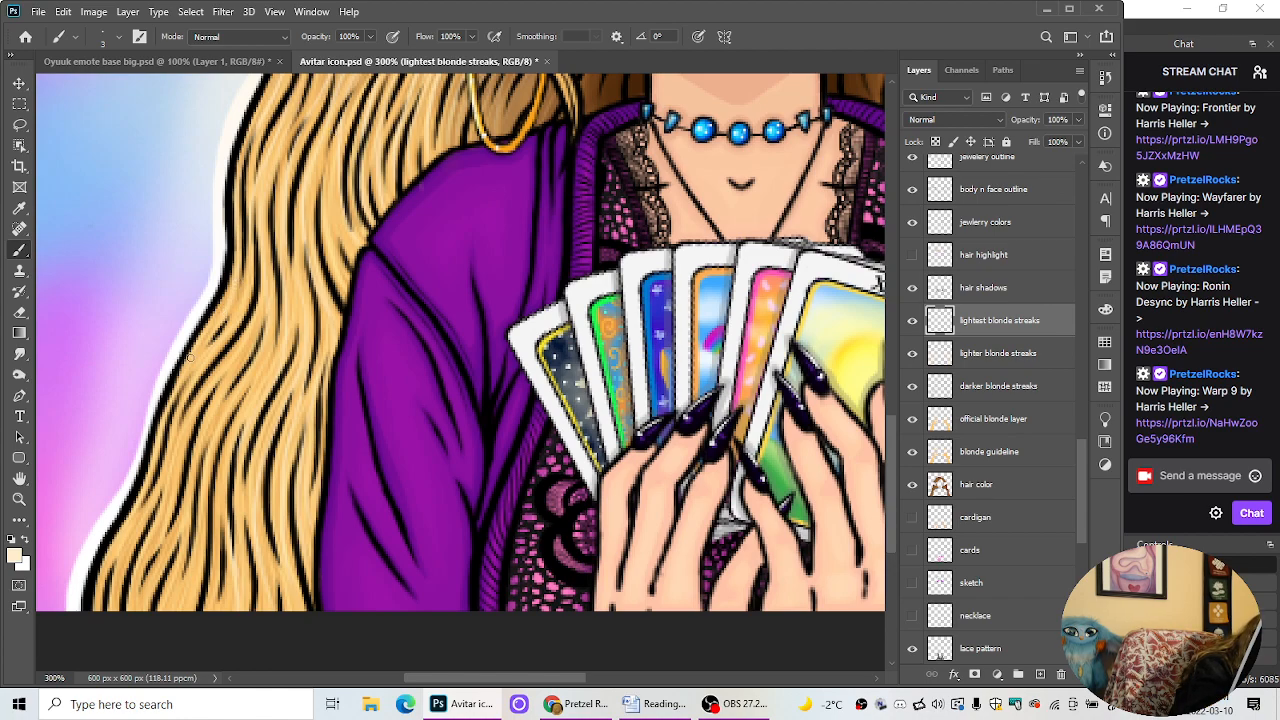
left_click_drag(248, 299, 181, 394)
mouse_move(253, 293)
left_mouse_down()
mouse_move(167, 438)
mouse_move(139, 536)
mouse_move(107, 586)
mouse_move(166, 453)
left_mouse_up()
left_click_drag(134, 610, 184, 450)
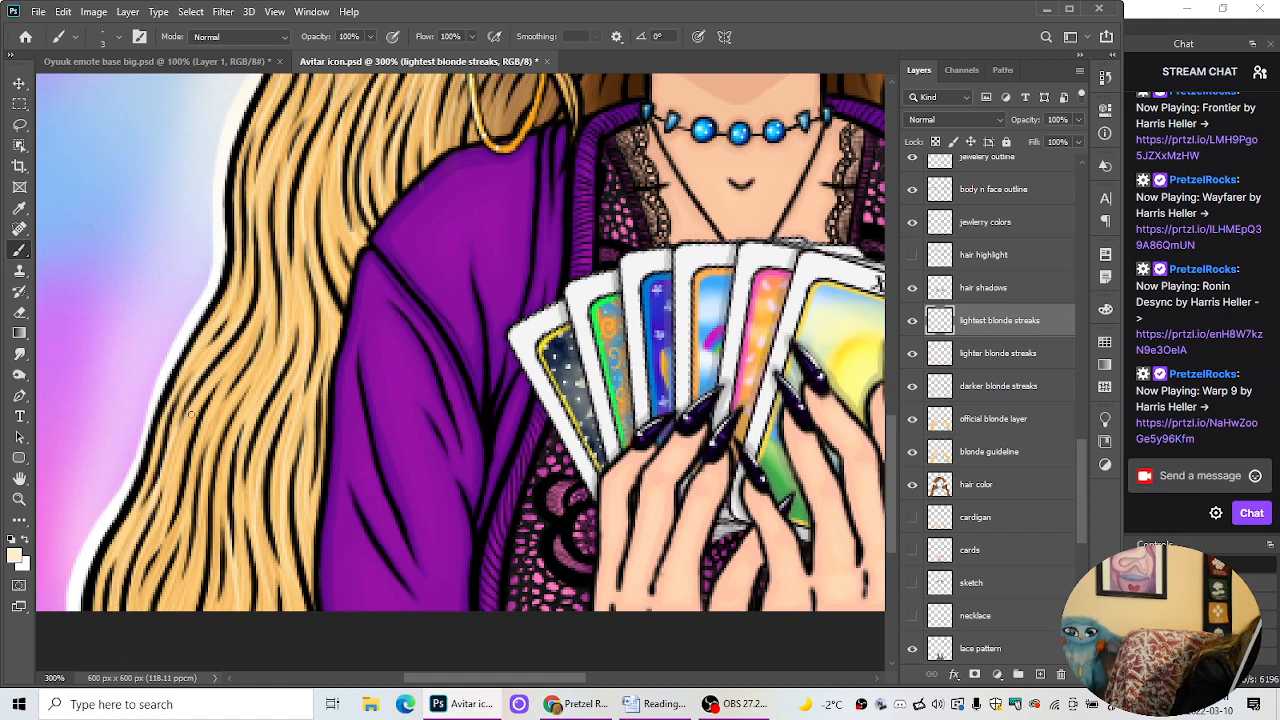
mouse_move(254, 340)
left_mouse_down()
mouse_move(214, 402)
mouse_move(143, 610)
left_mouse_up()
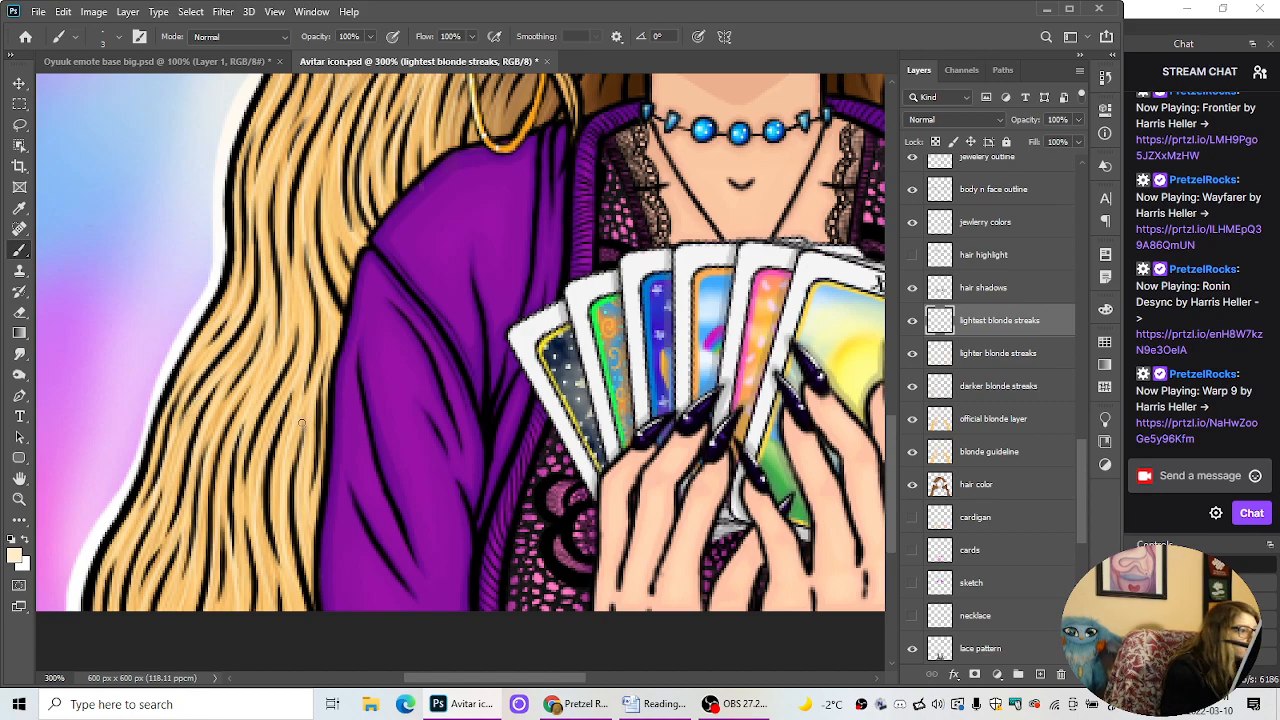
key("ctrl+minus")
key("ctrl+minus")
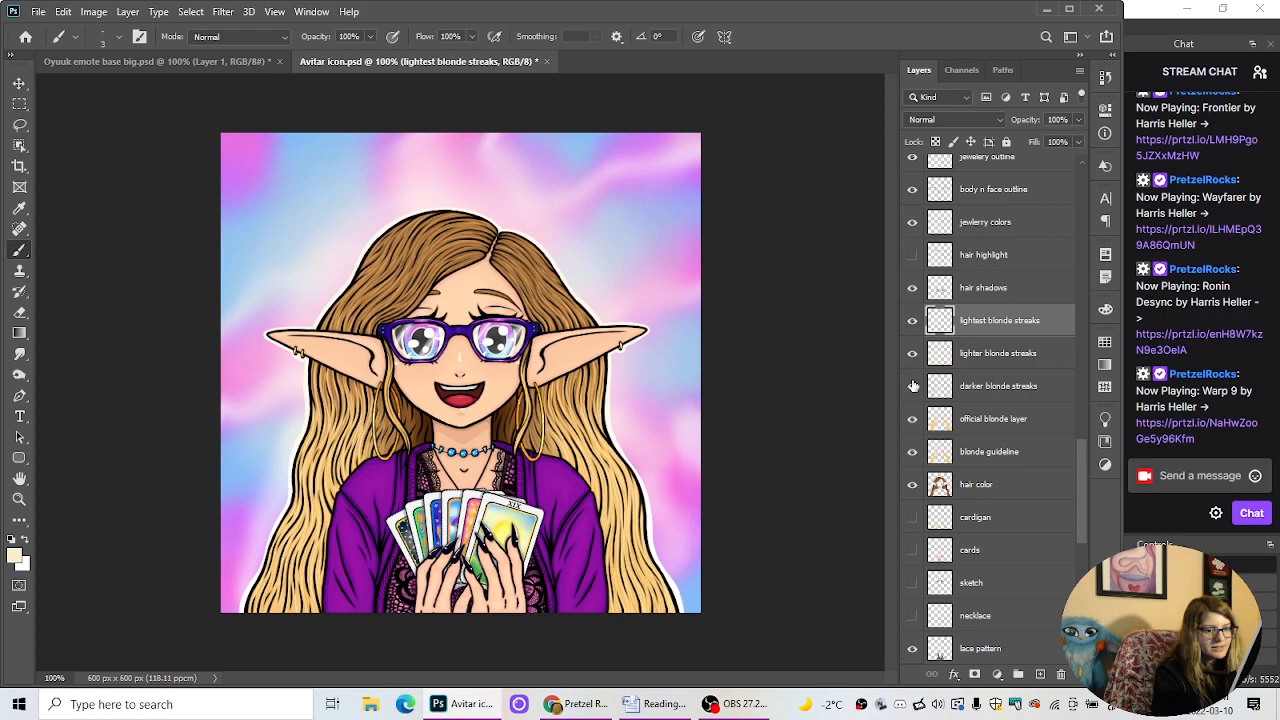
Step: Show the hair highlight layer and check the streaked hair across the whole illustration at different magnifications
left_click(912, 255)
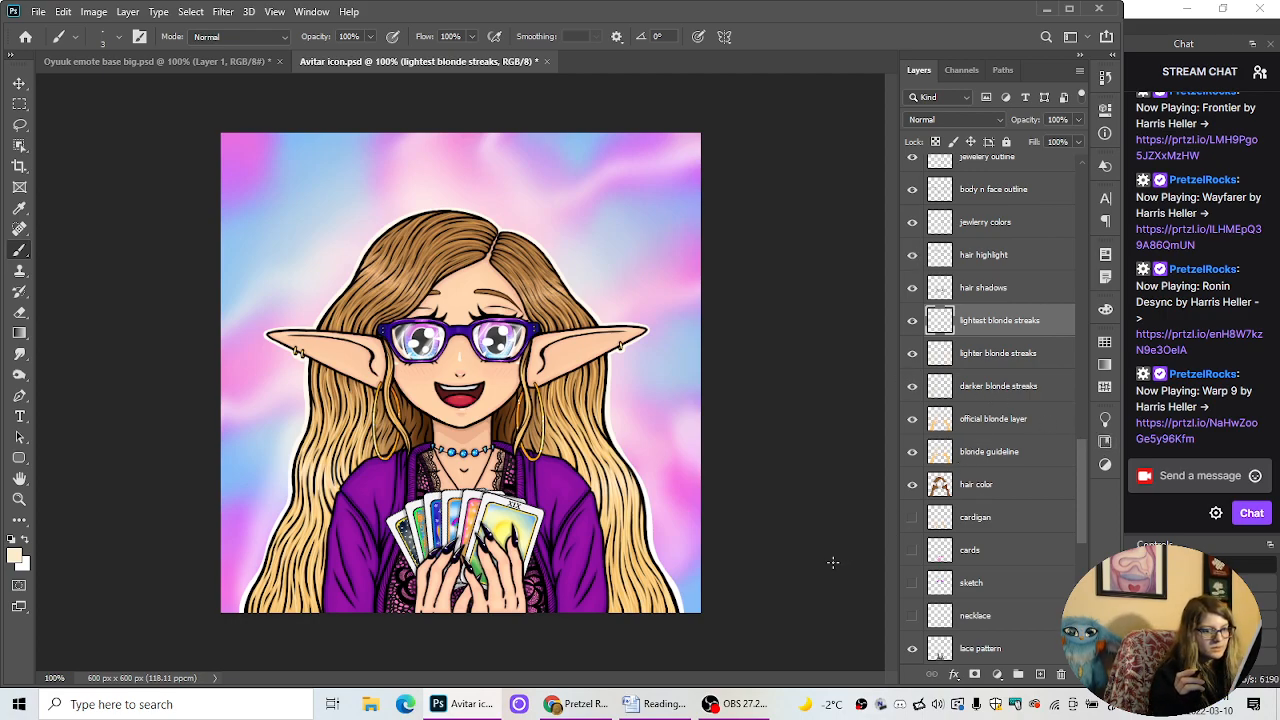
key("ctrl+minus")
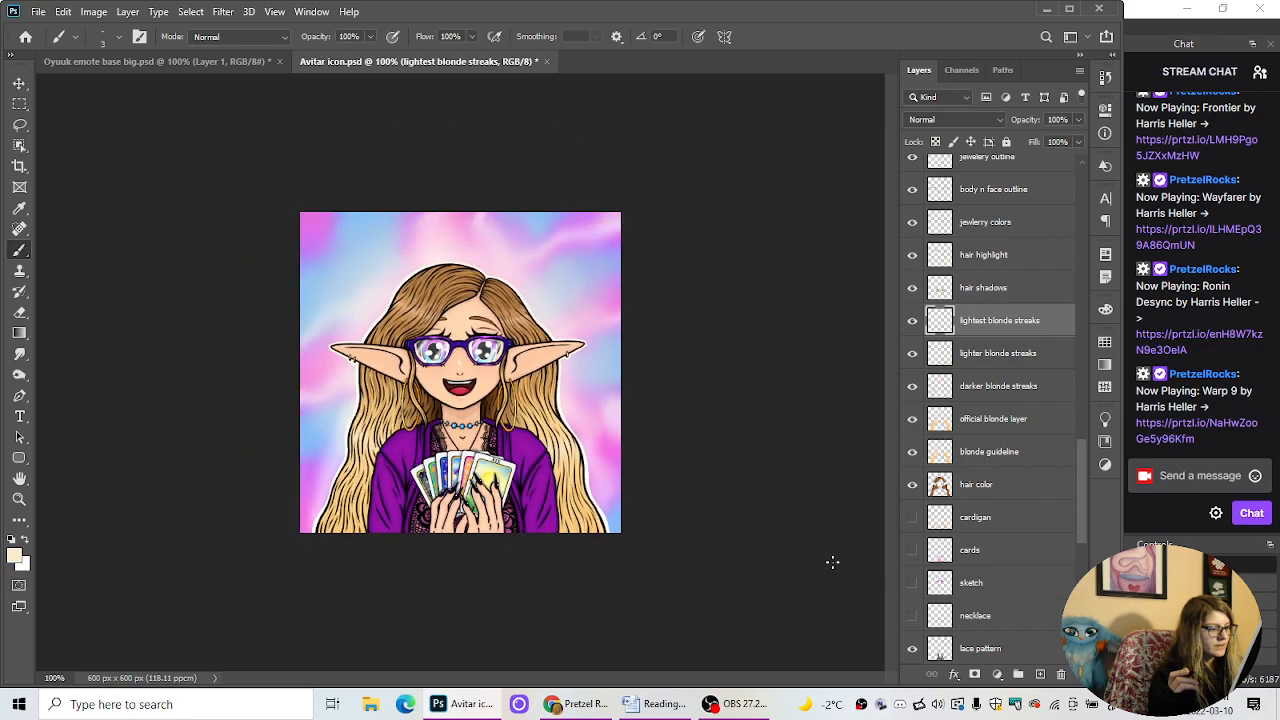
key("ctrl+plus")
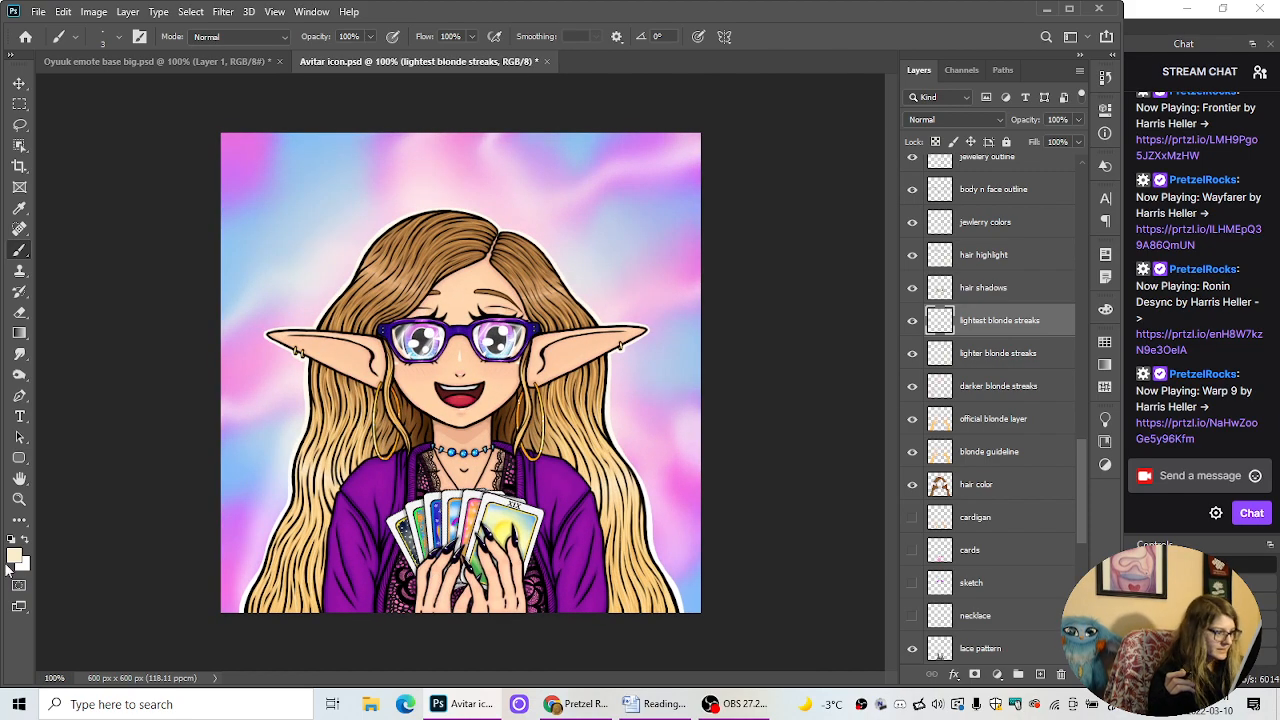
key("ctrl+plus")
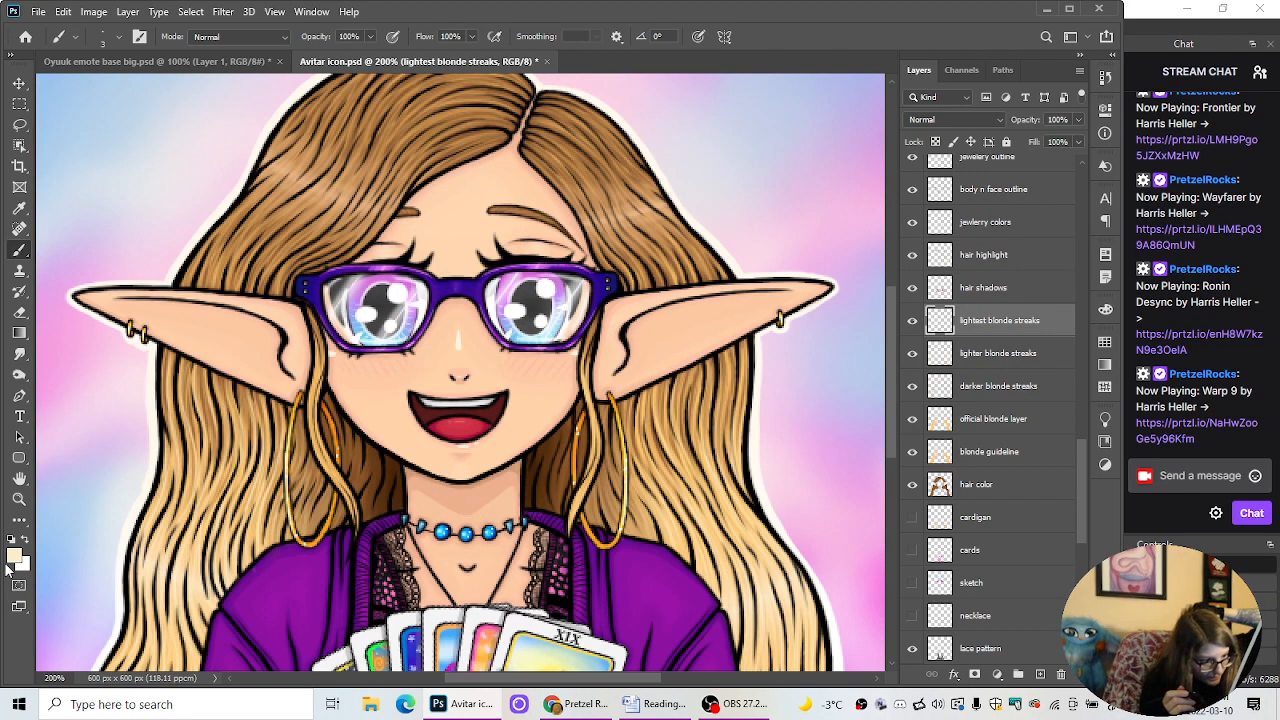
Step: Erase stray lightest blonde streaks where the lower hair meets the cardigan, and hide the lightest blonde streaks layer
left_click_drag(890, 443, 898, 495)
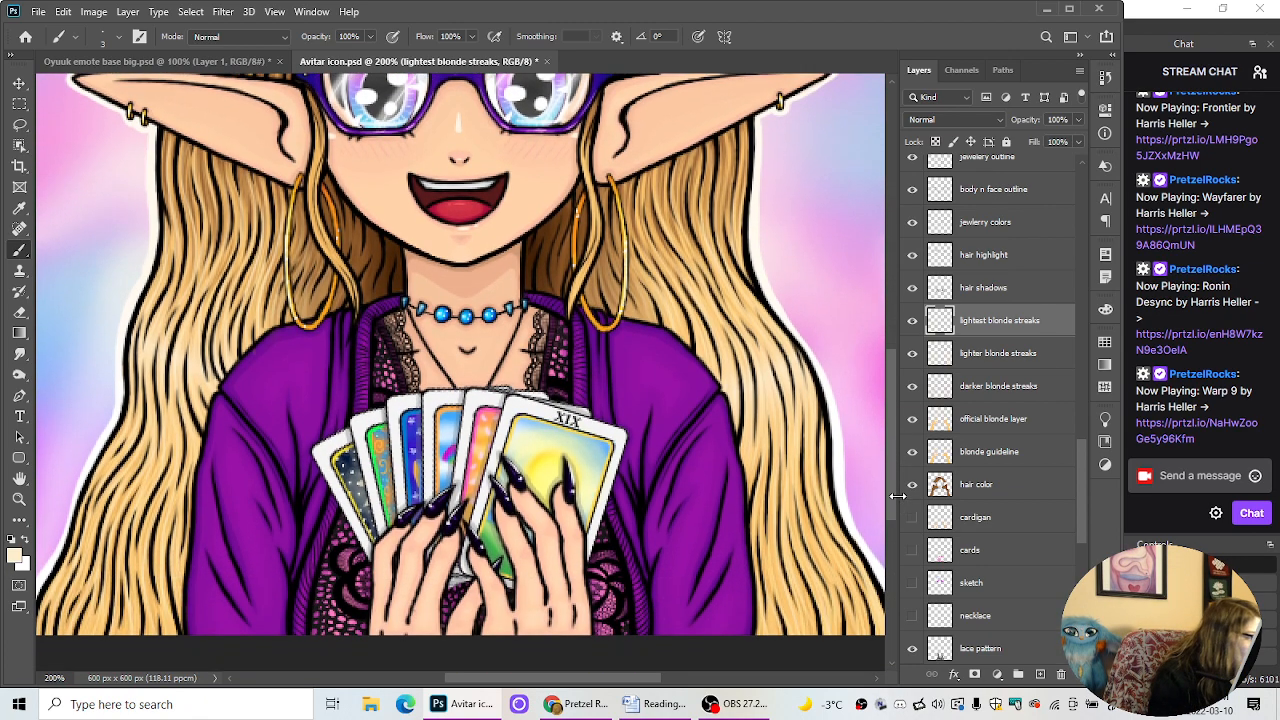
left_click(20, 312)
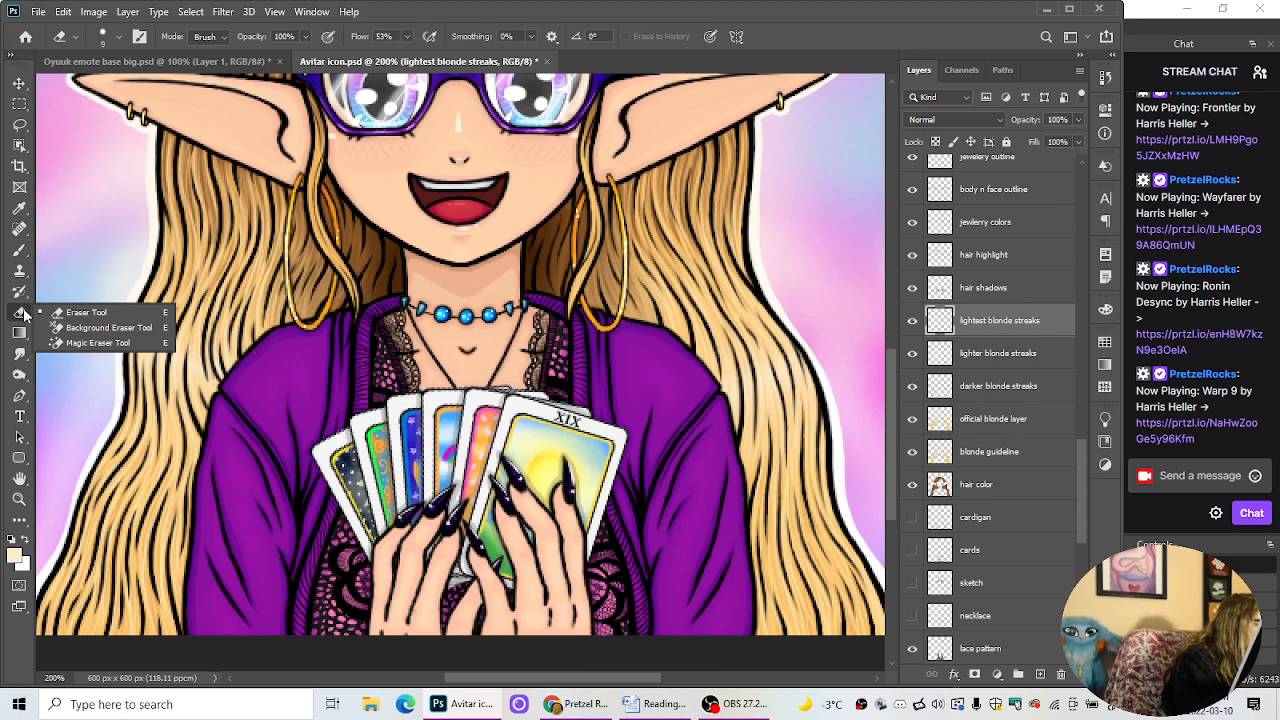
key("ctrl+plus")
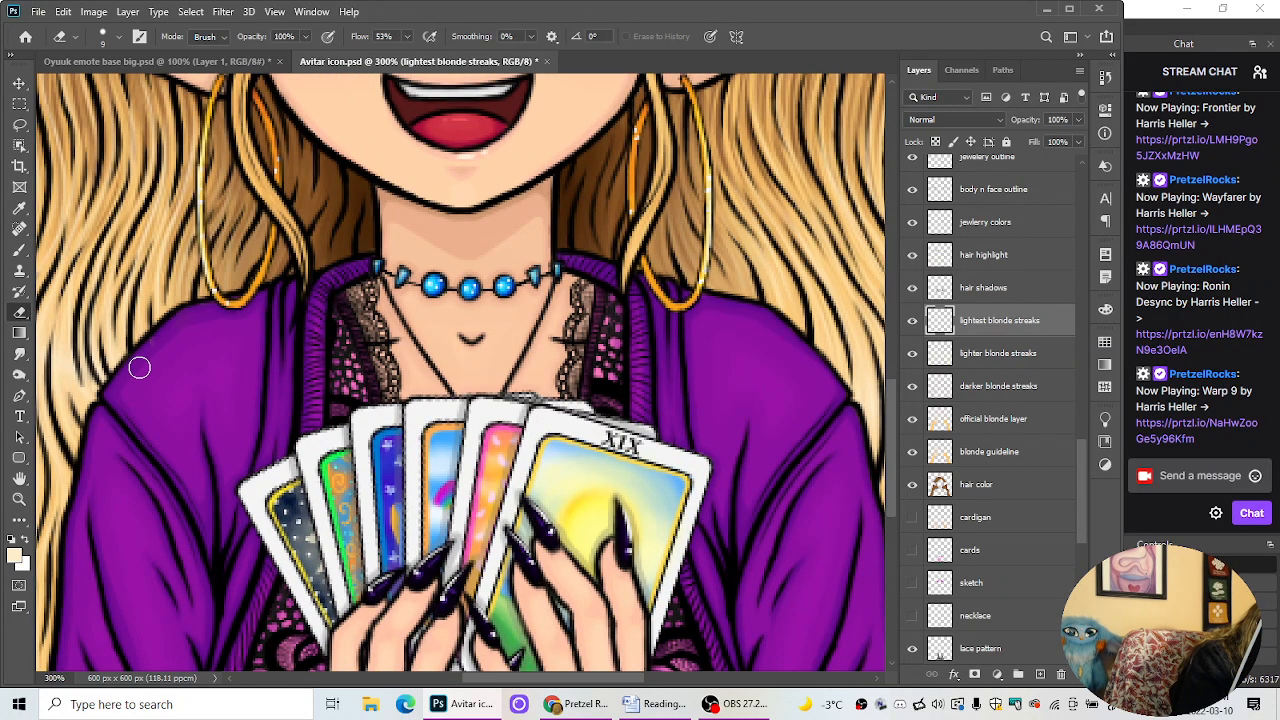
left_click(912, 322)
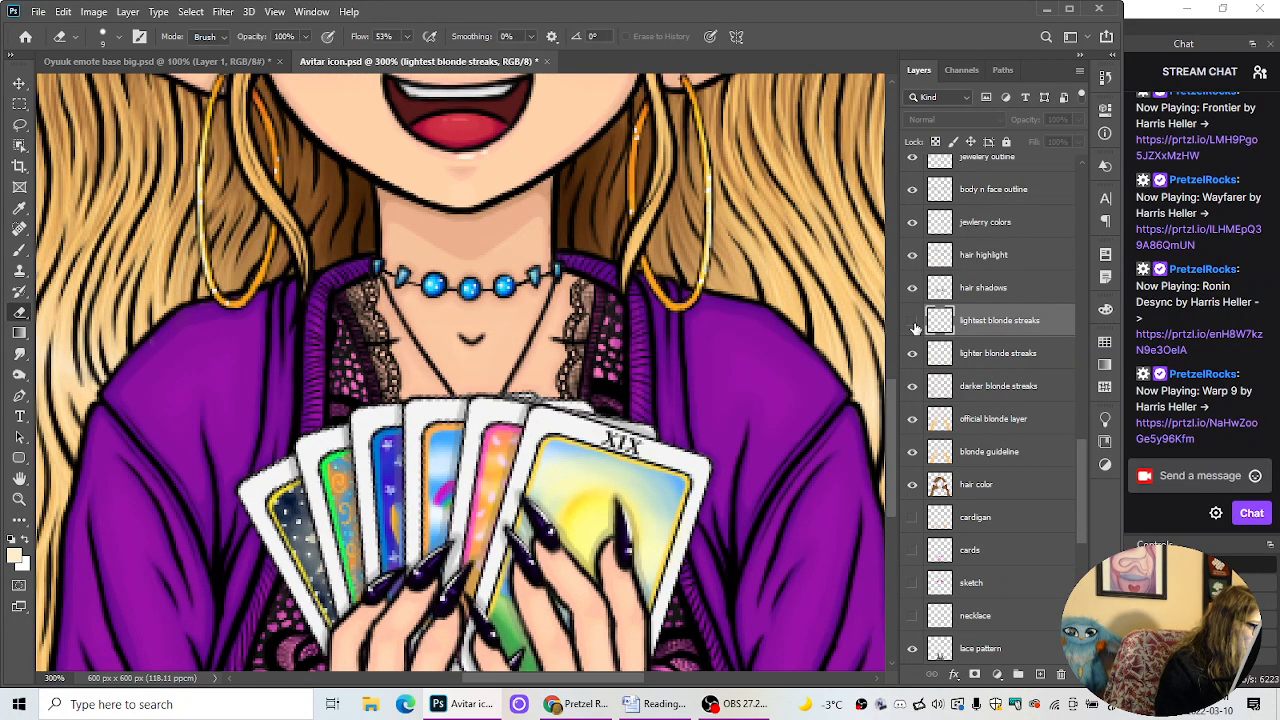
Step: Clean up stray lighter blonde streaks along the double-ringed ear's side of the hair with the eraser, keeping the darker streaks layer hidden
left_click(981, 369)
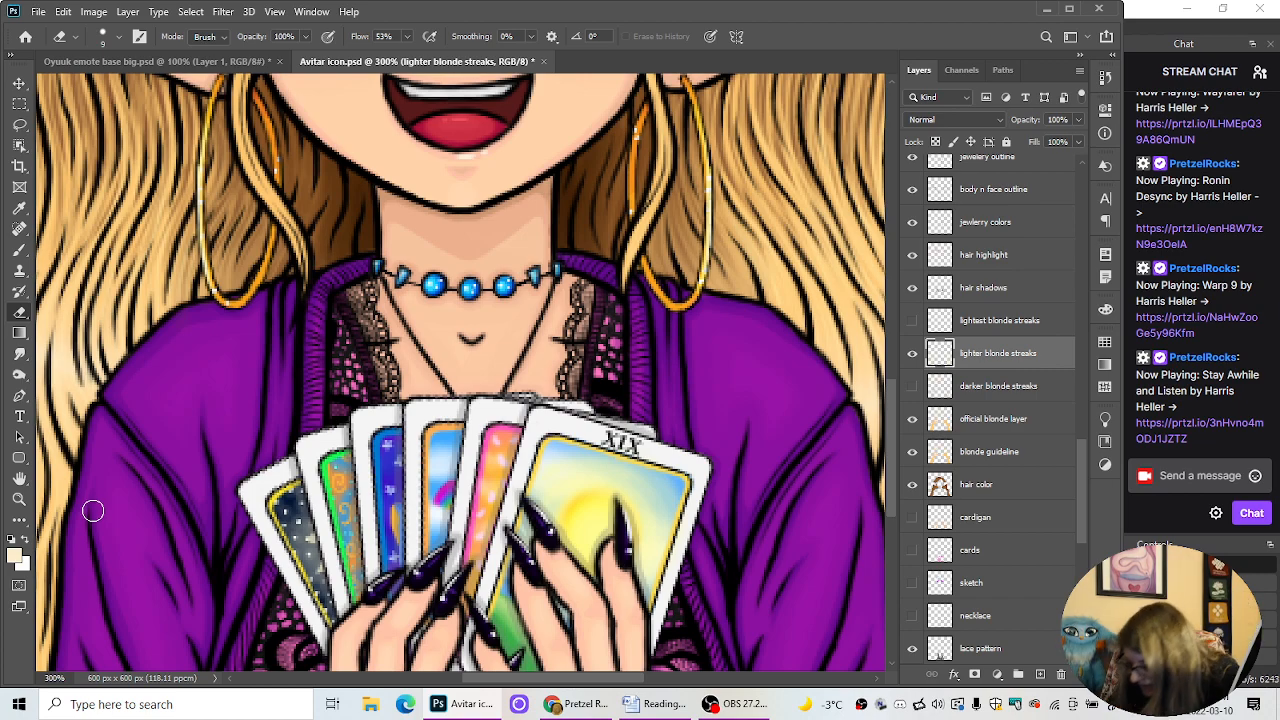
scroll(891, 430, "down", 3)
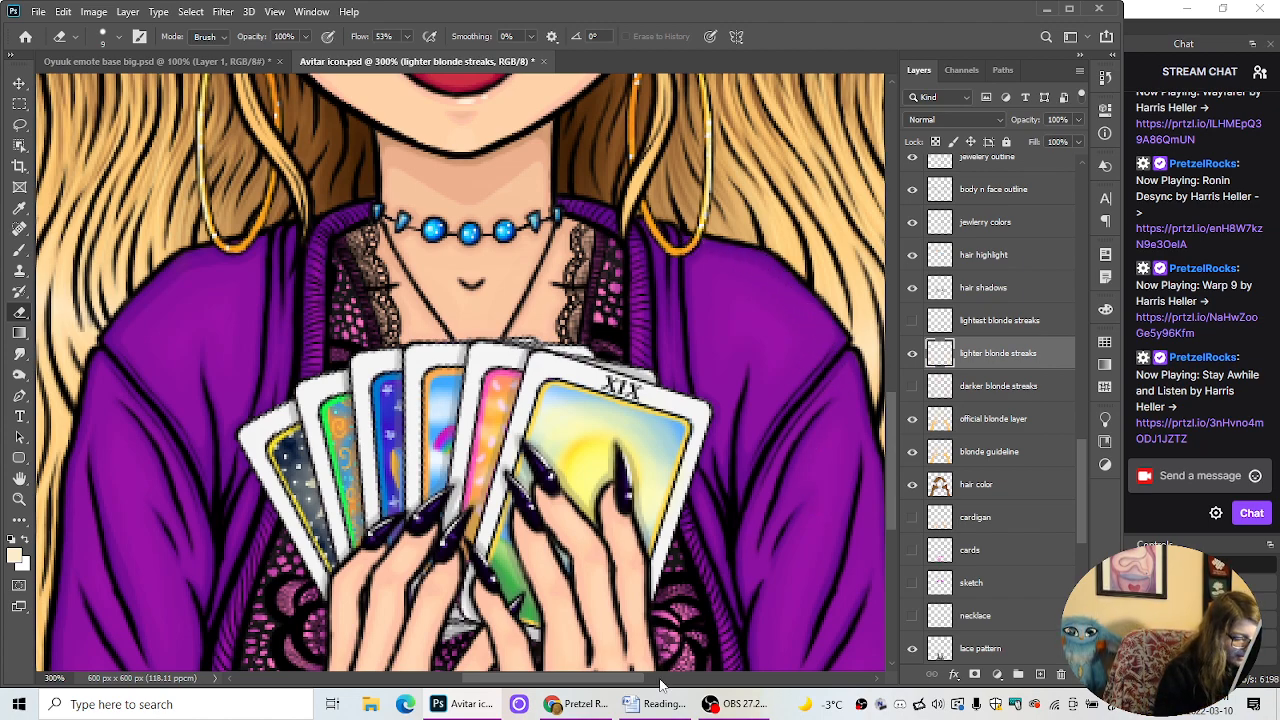
scroll(700, 560, "left", 5)
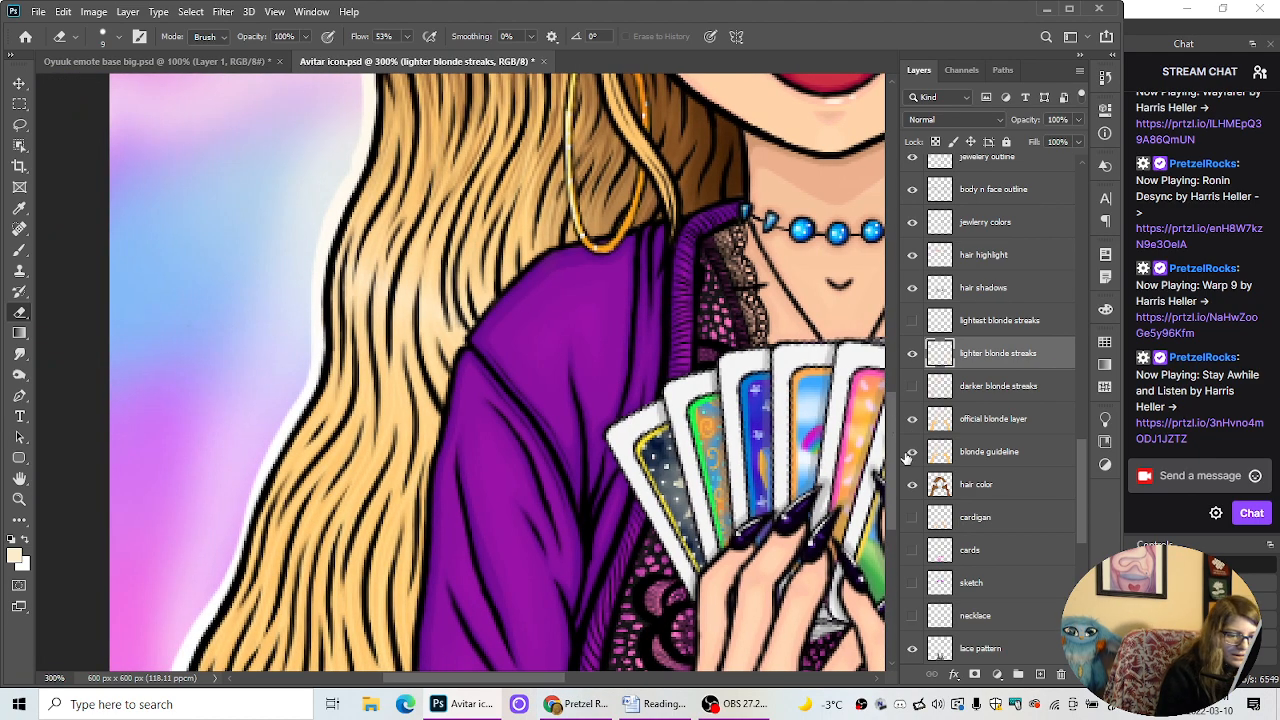
scroll(892, 464, "down", 3)
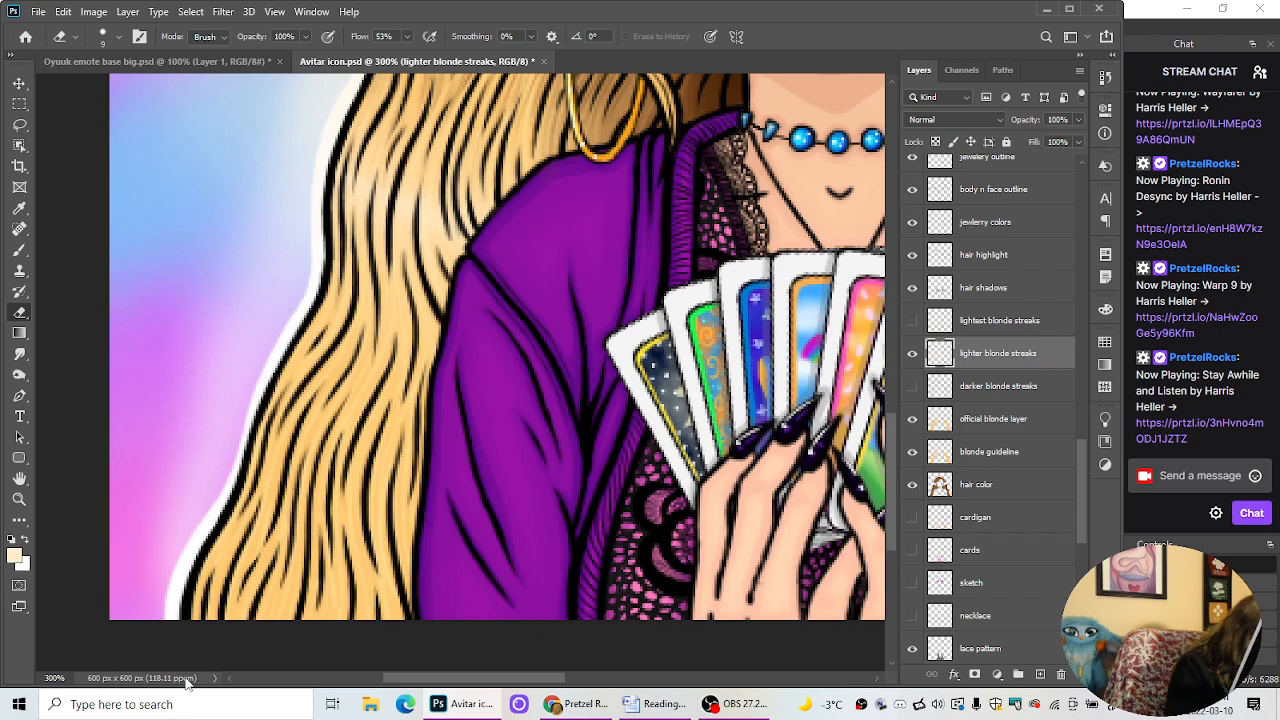
scroll(886, 478, "up", 5)
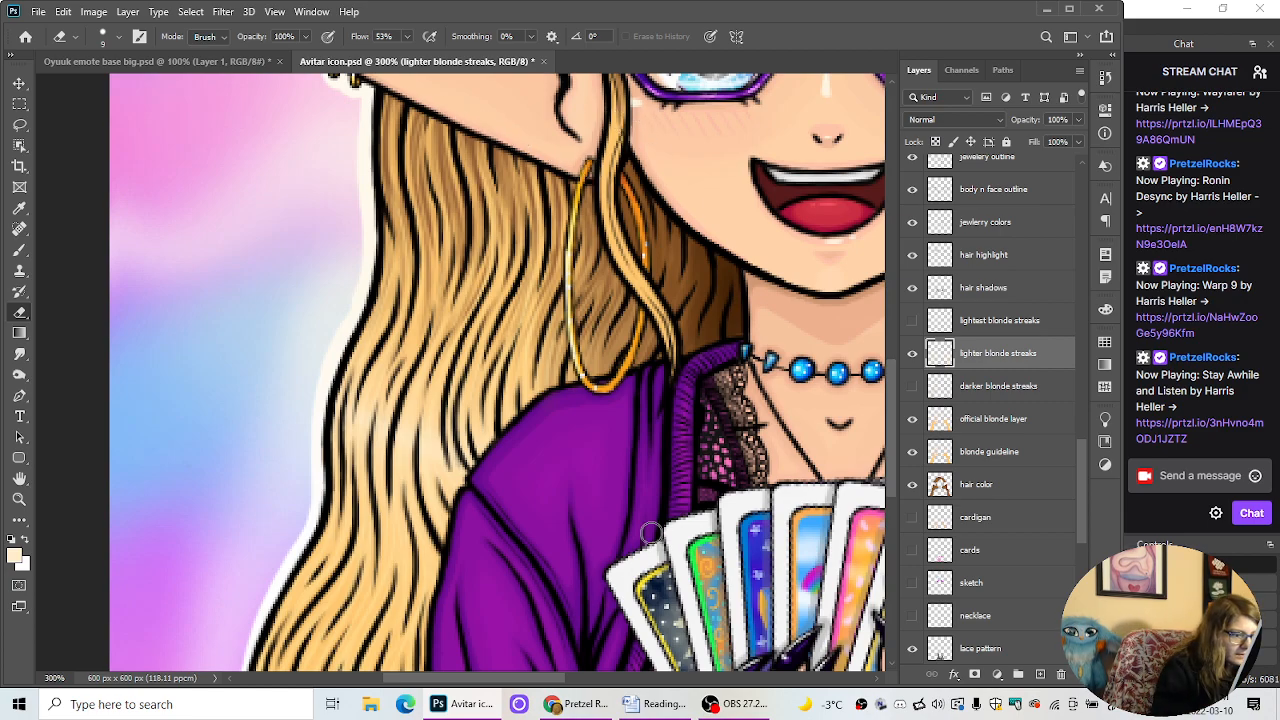
mouse_move(508, 680)
left_mouse_down()
mouse_move(601, 681)
mouse_move(522, 681)
left_mouse_up()
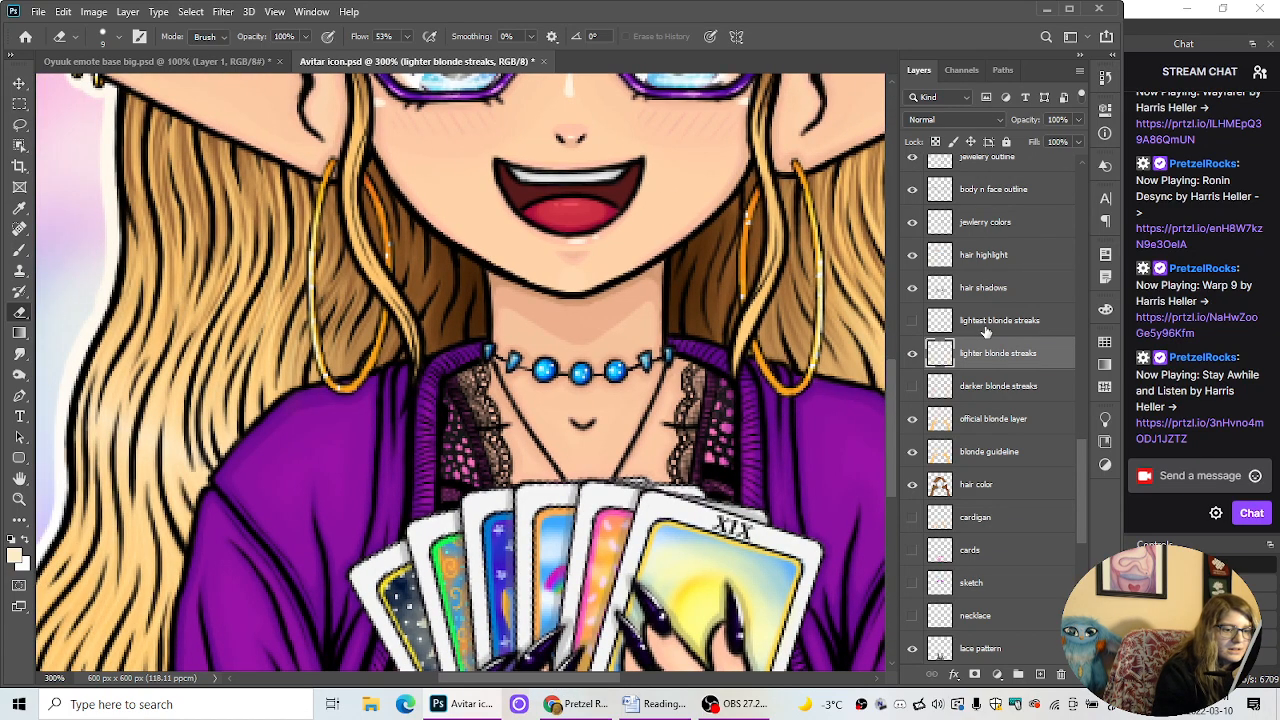
Step: Show the lightest blonde streaks layer and brush lightest streaks onto the thin face-framing strands in front of both ears
left_click(984, 330)
left_click(911, 321)
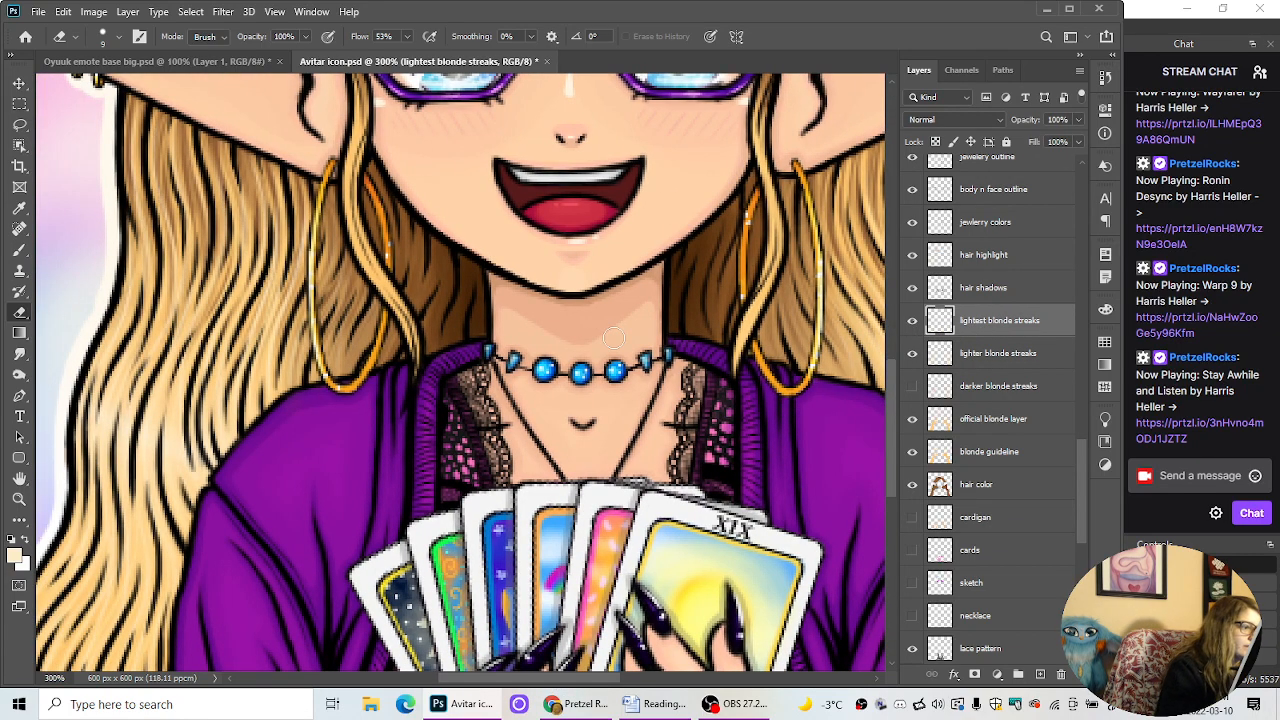
left_click(19, 250)
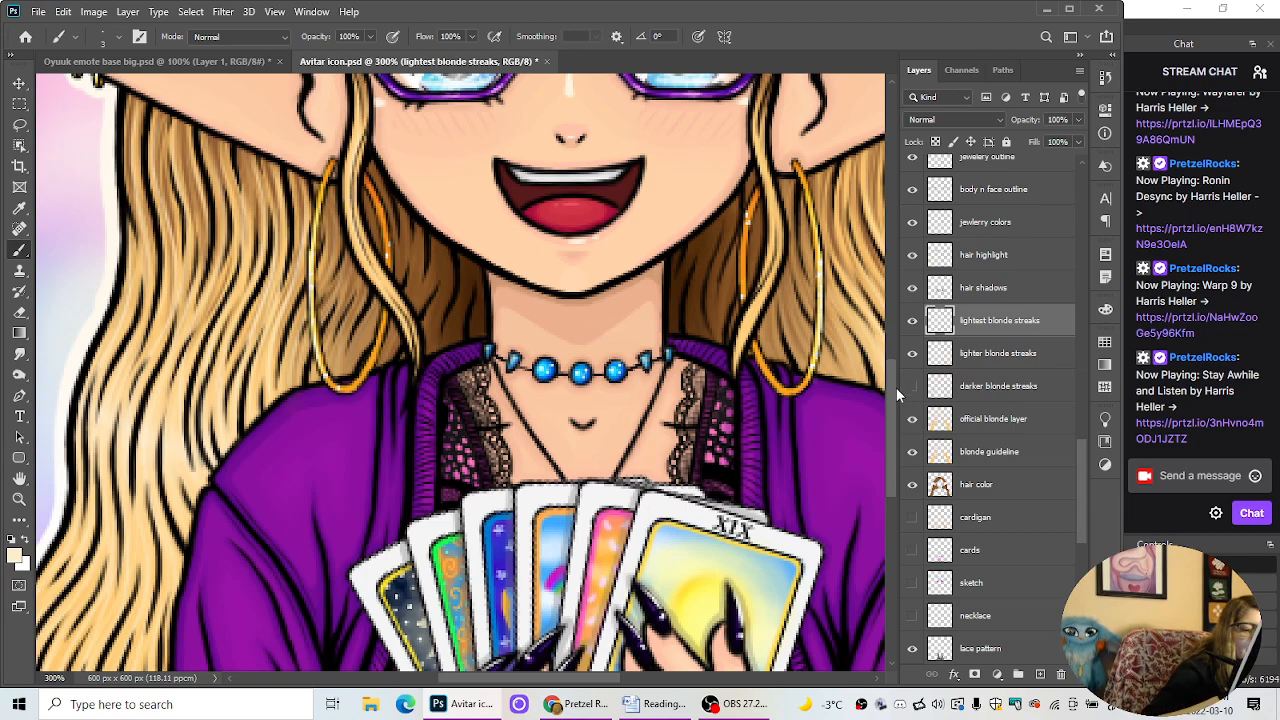
left_click_drag(896, 387, 896, 353)
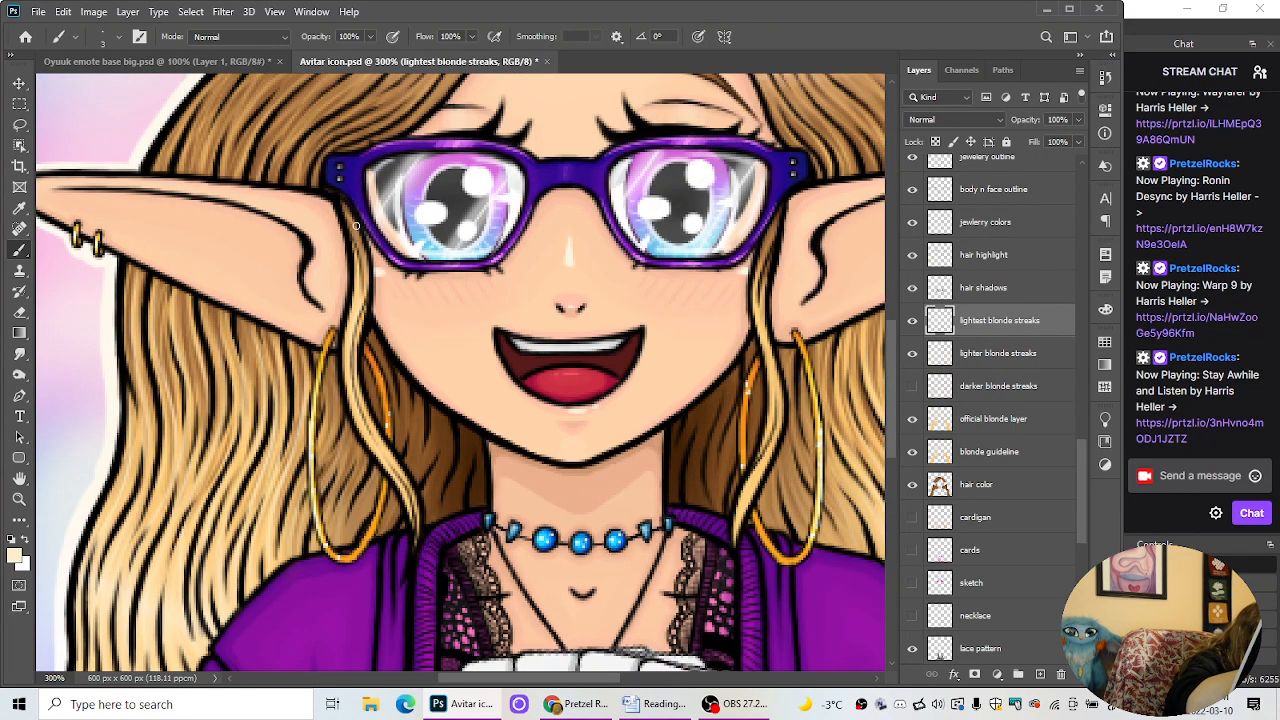
left_click_drag(459, 683, 522, 681)
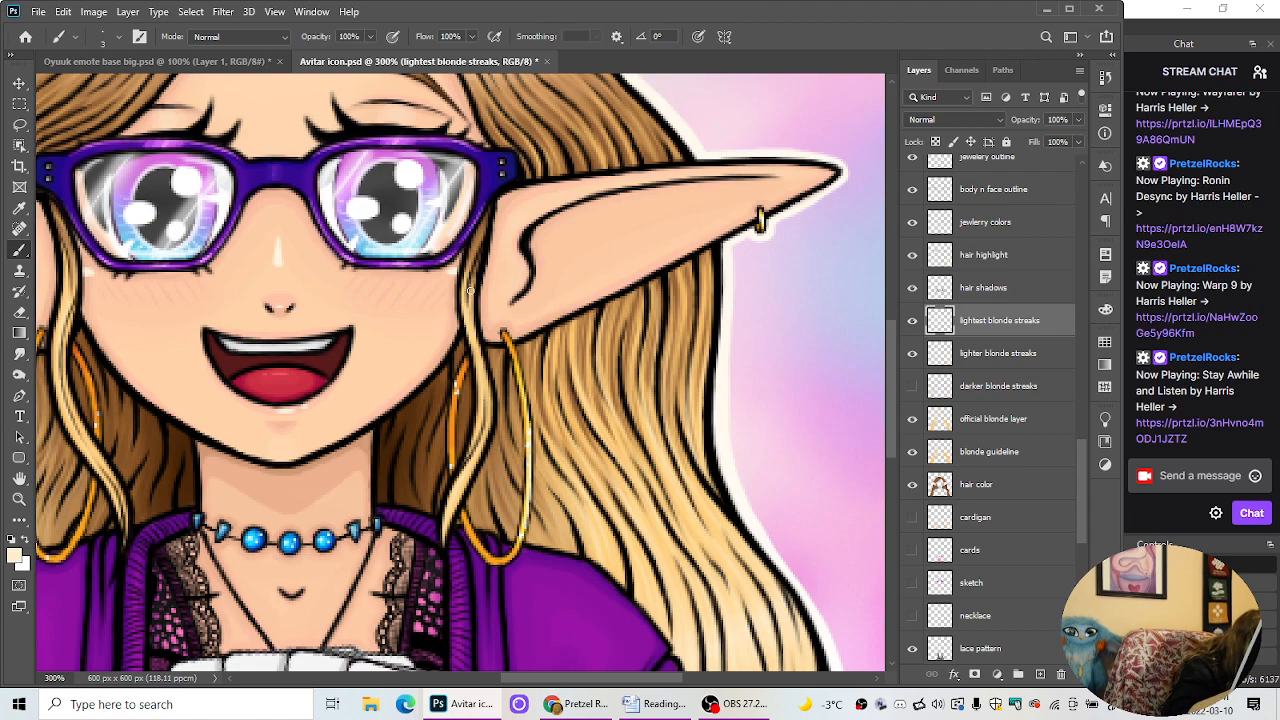
left_click_drag(526, 682, 568, 681)
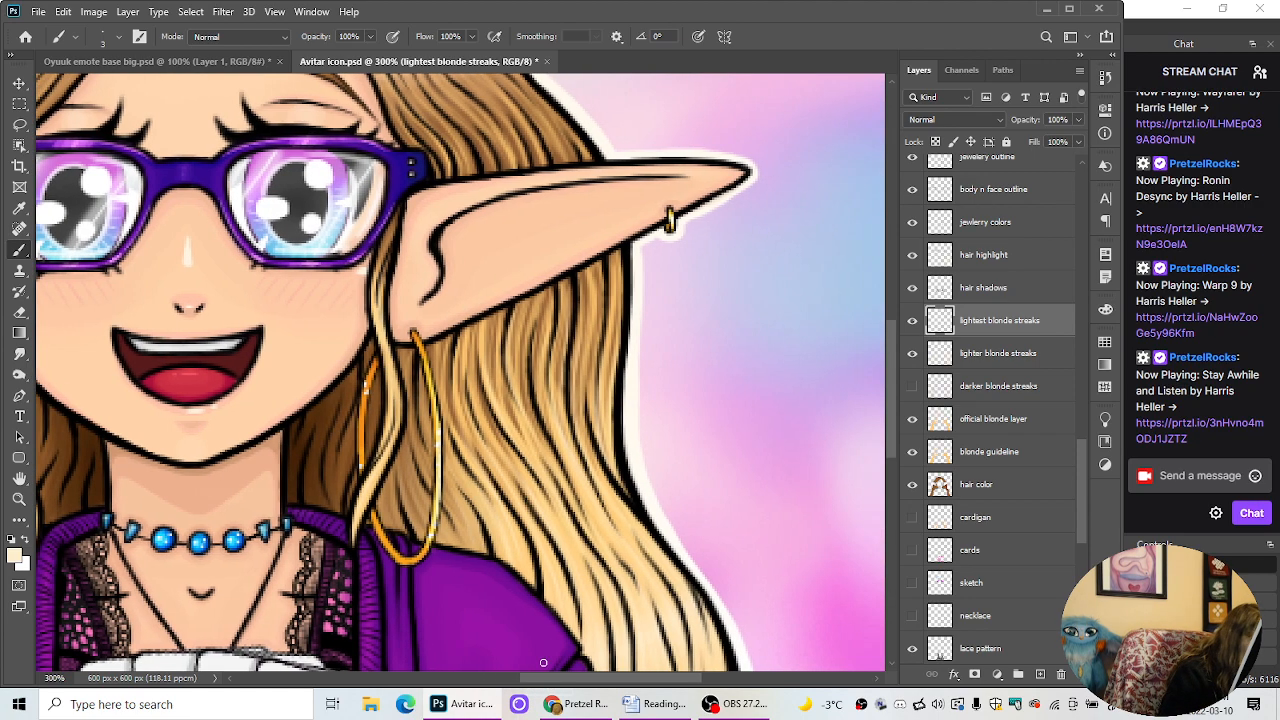
Step: Hide the lightest streaks layer and erase stray lighter blonde streaks from the hair below the single-ringed ear
left_click(19, 312)
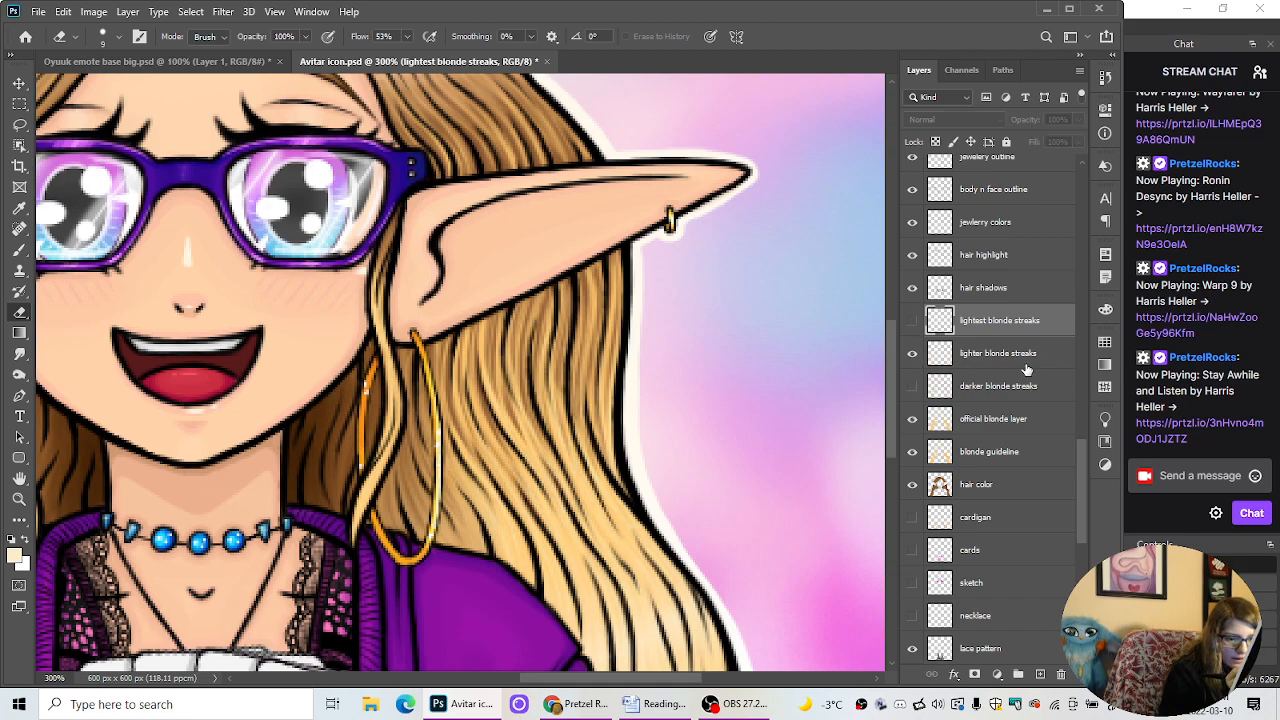
left_click(991, 363)
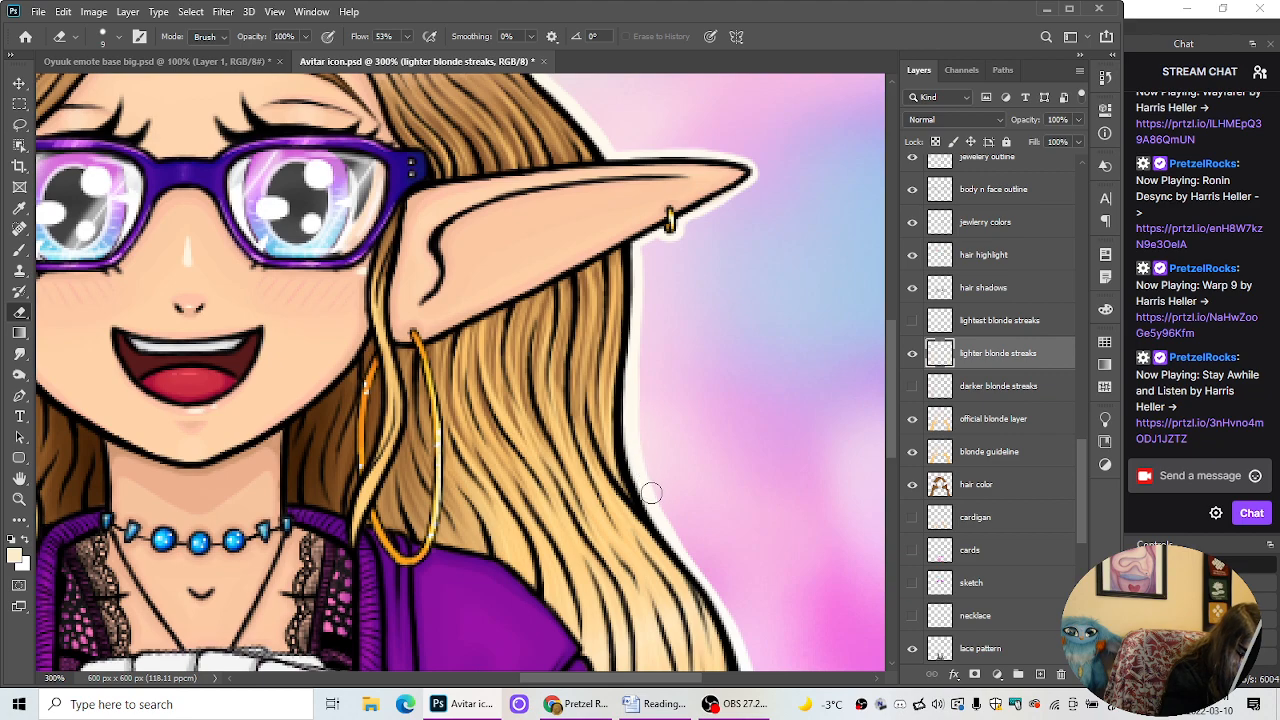
scroll(875, 406, "down", 3)
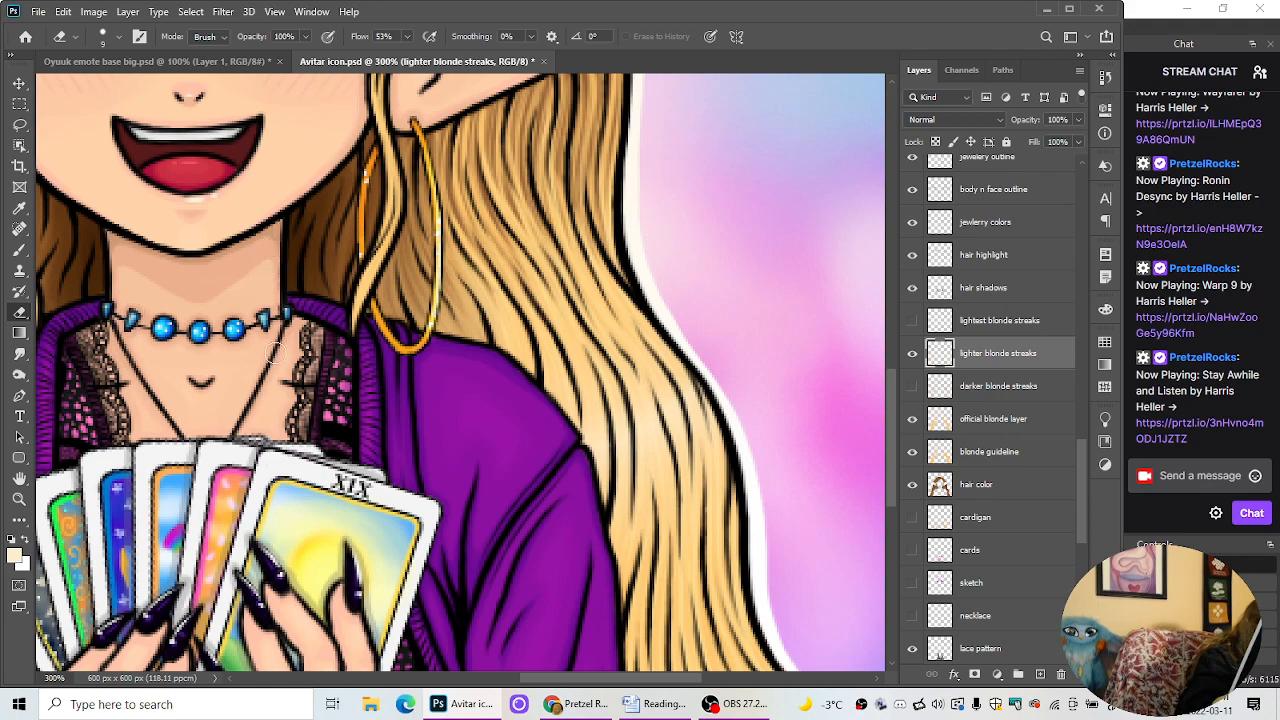
Step: Show the darker blonde streaks layer and erase its stray marks along the long hair below the single-ringed ear
left_click(979, 393)
left_click(912, 386)
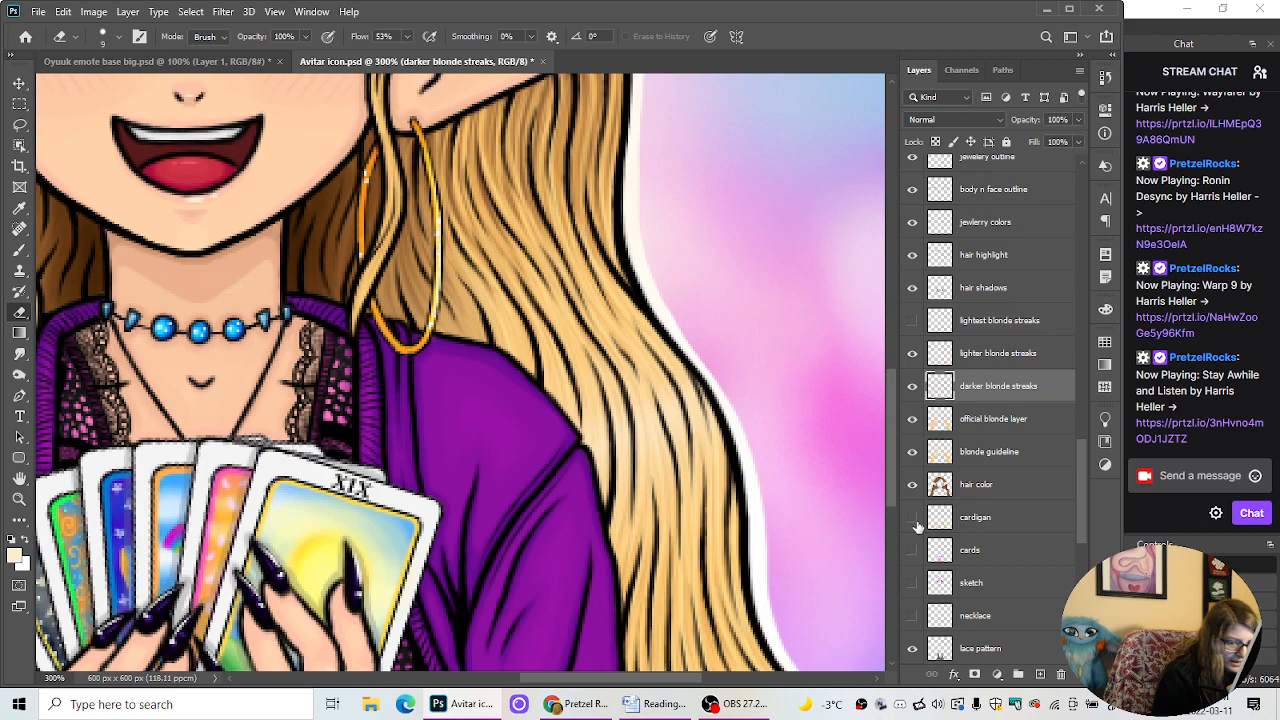
scroll(894, 484, "down", 3)
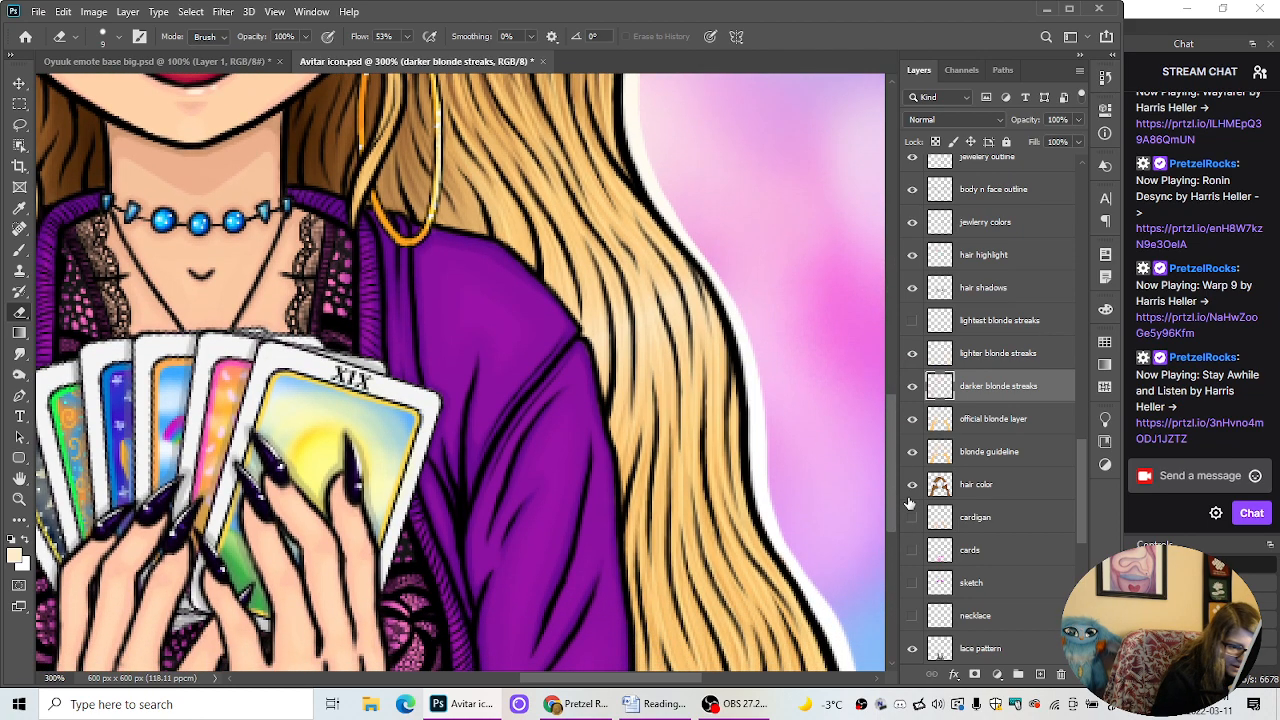
scroll(896, 518, "down", 2)
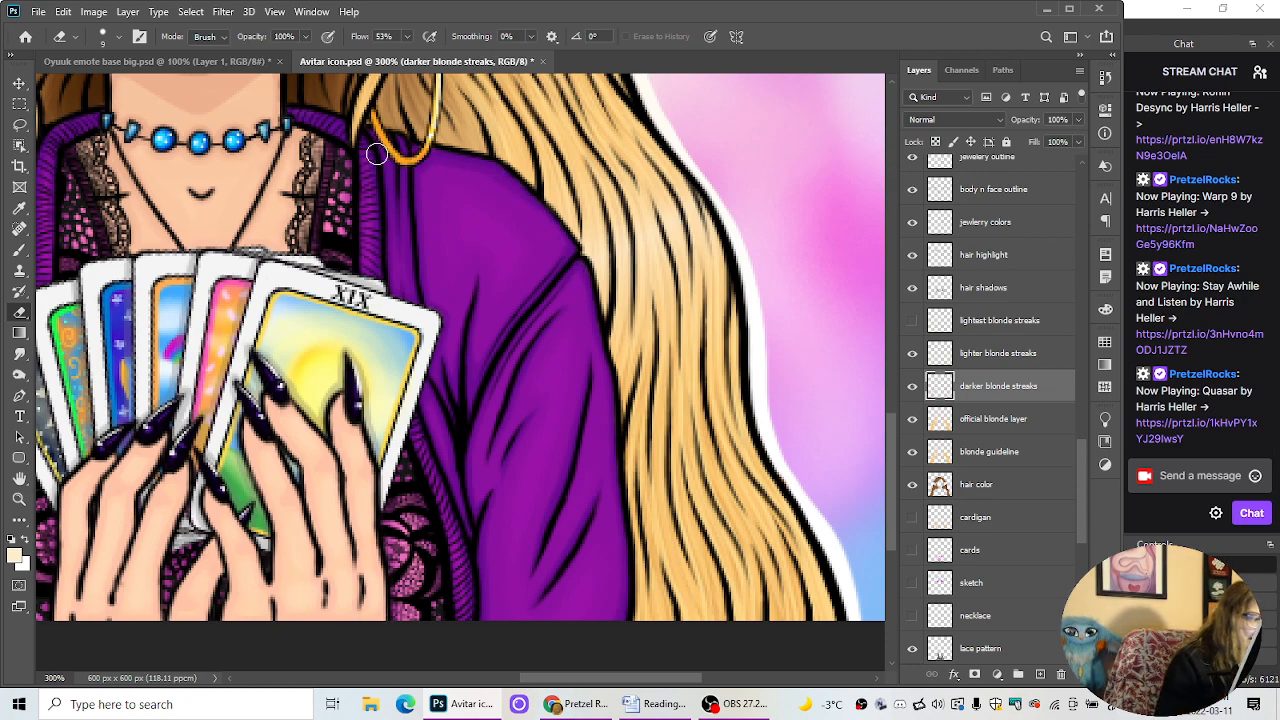
scroll(893, 435, "up", 3)
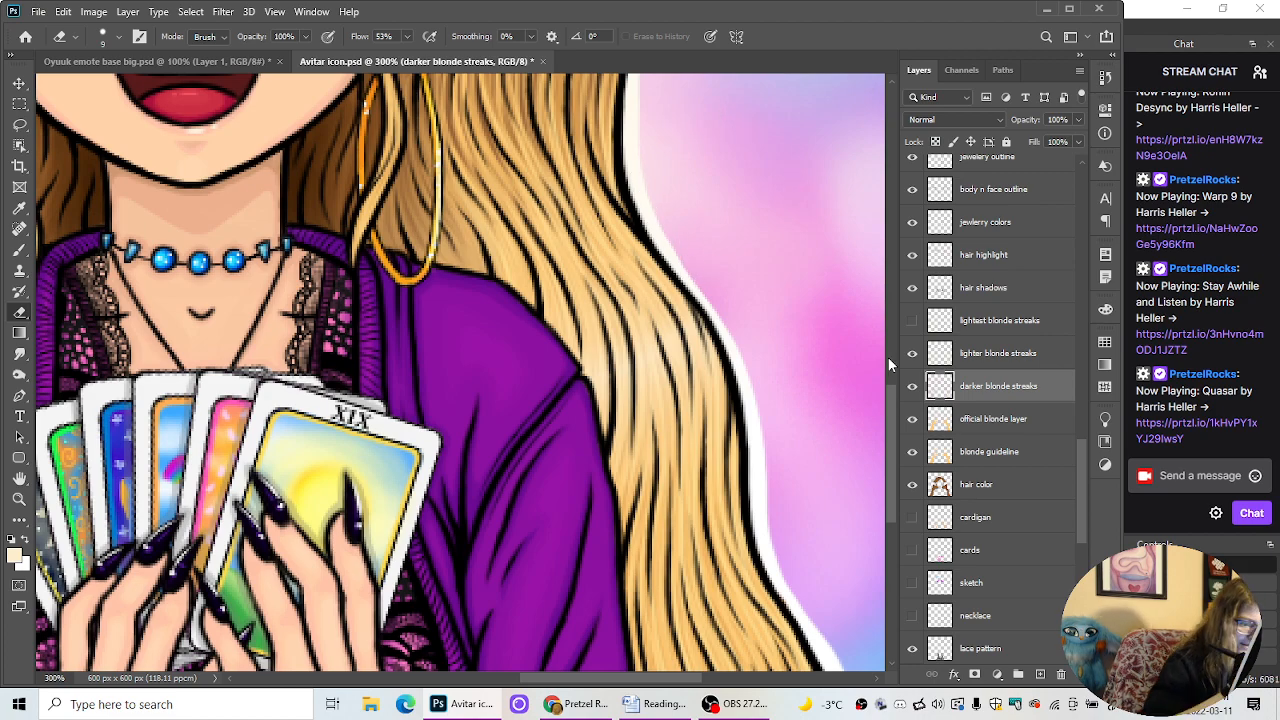
scroll(888, 365, "up", 5)
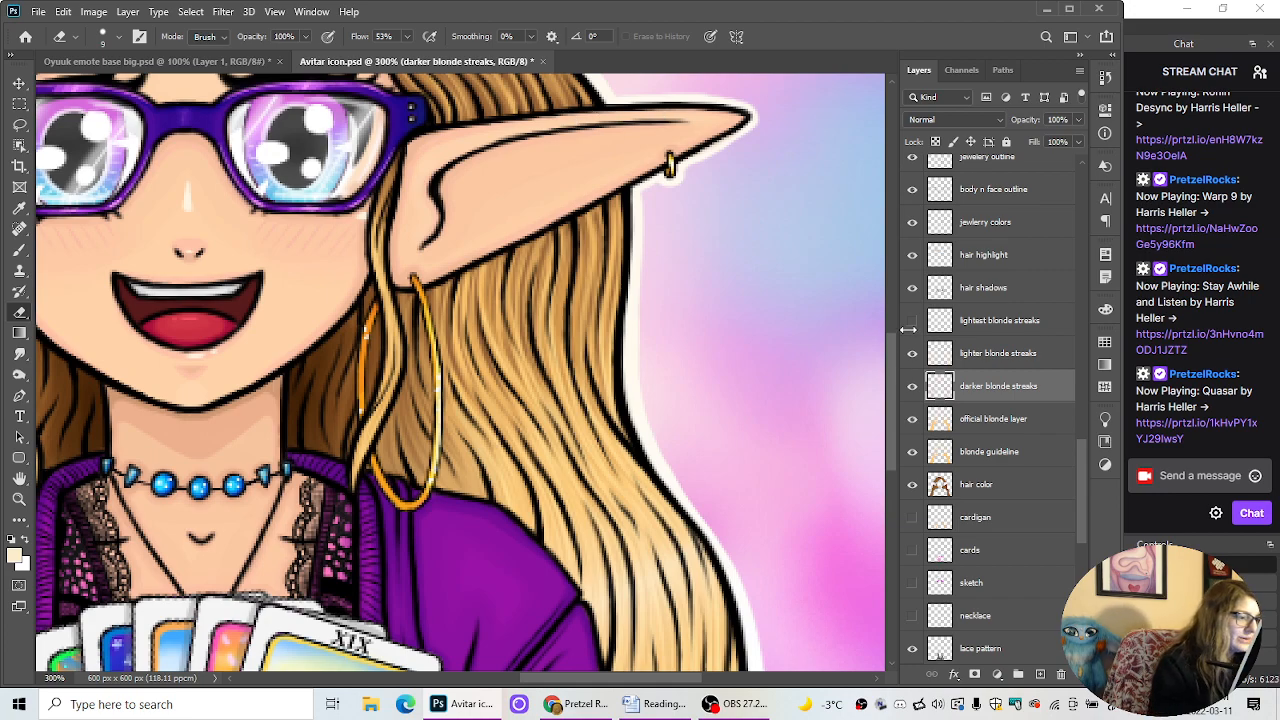
Step: Erase stray darker blonde streaks around the single-ringed ear and the thin face-framing strand beside it
scroll(896, 371, "up", 6)
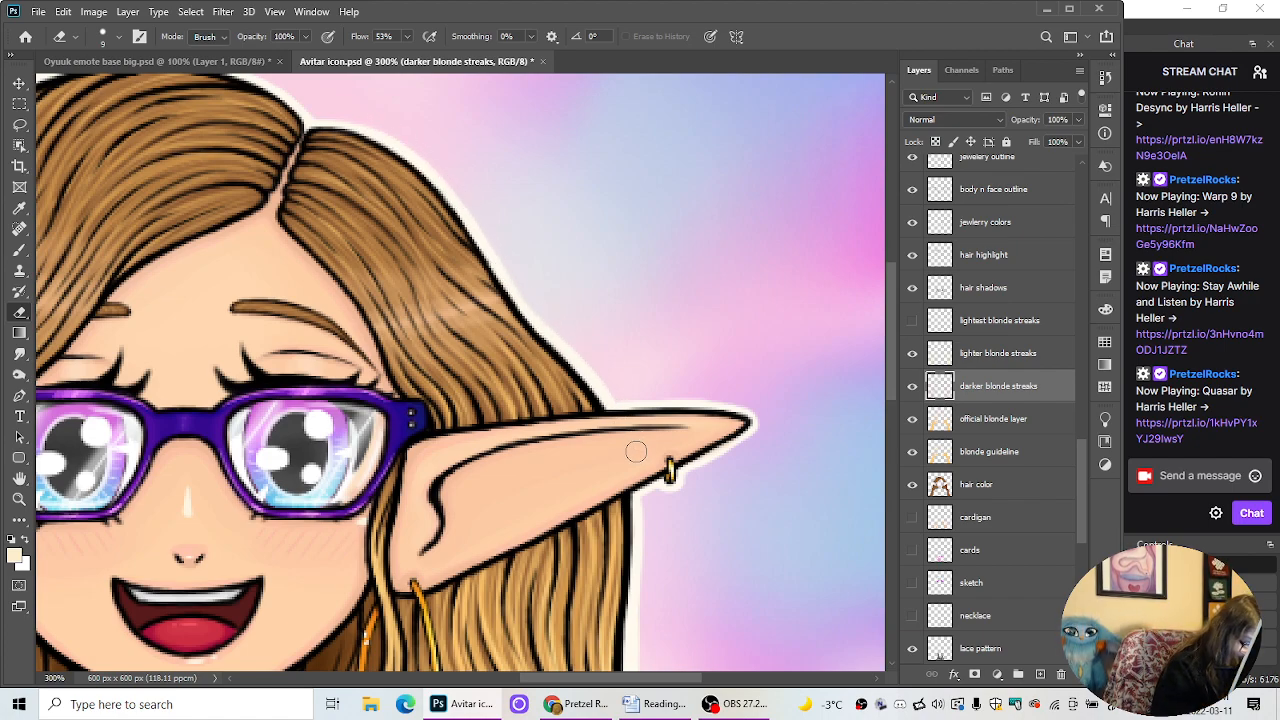
left_click_drag(608, 680, 583, 682)
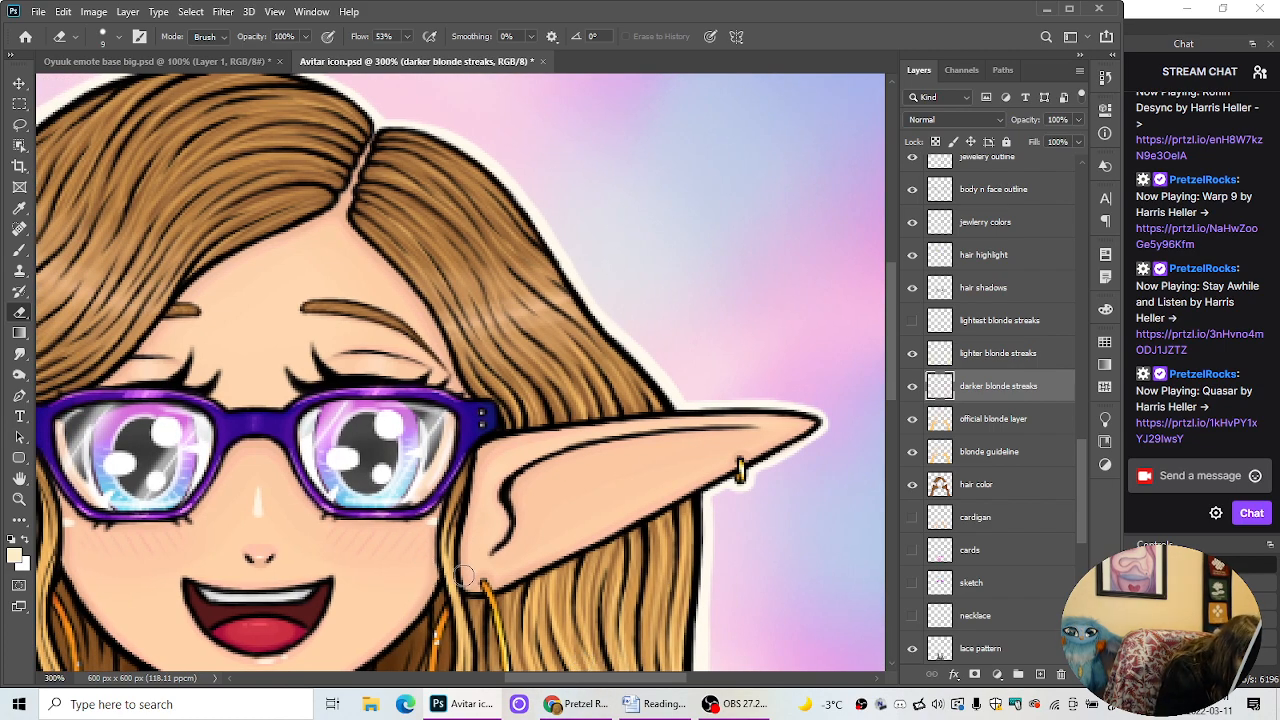
scroll(890, 440, "down", 3)
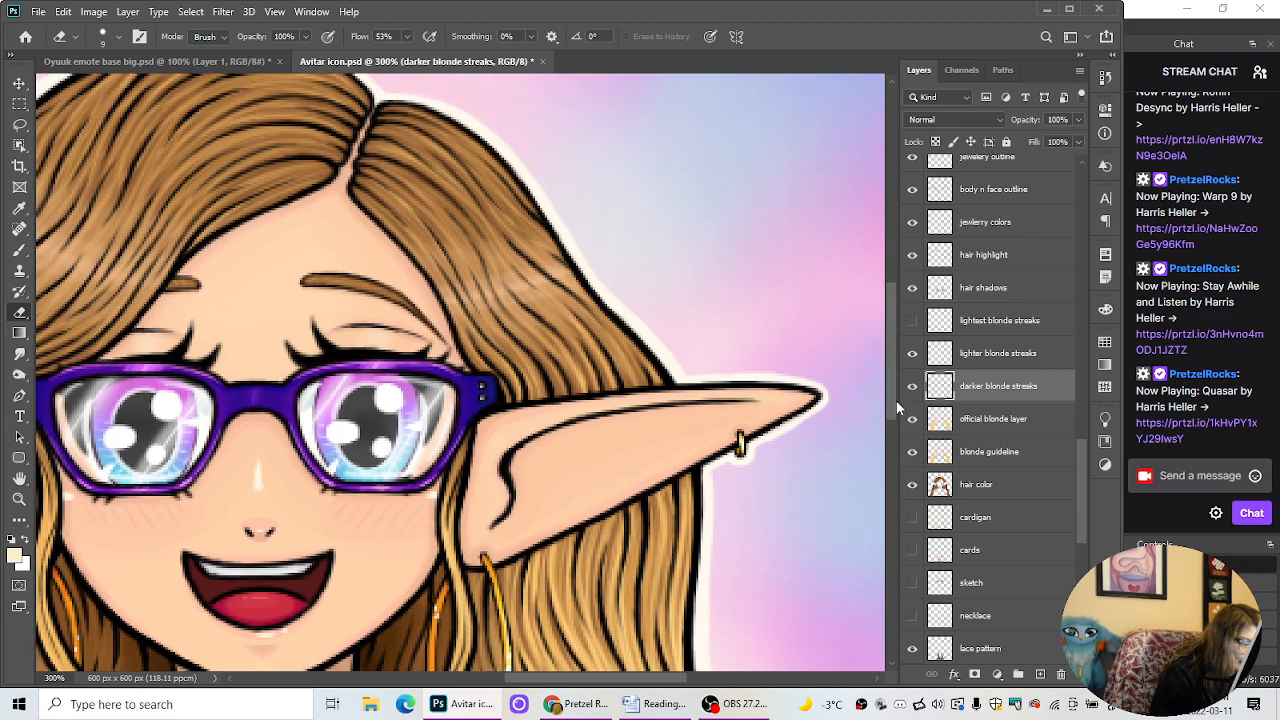
Step: Examine the darker blonde streaks for stray marks from the crown down to the hair tips on the double-ringed ear's side
left_click_drag(588, 684, 490, 683)
scroll(895, 427, "up", 5)
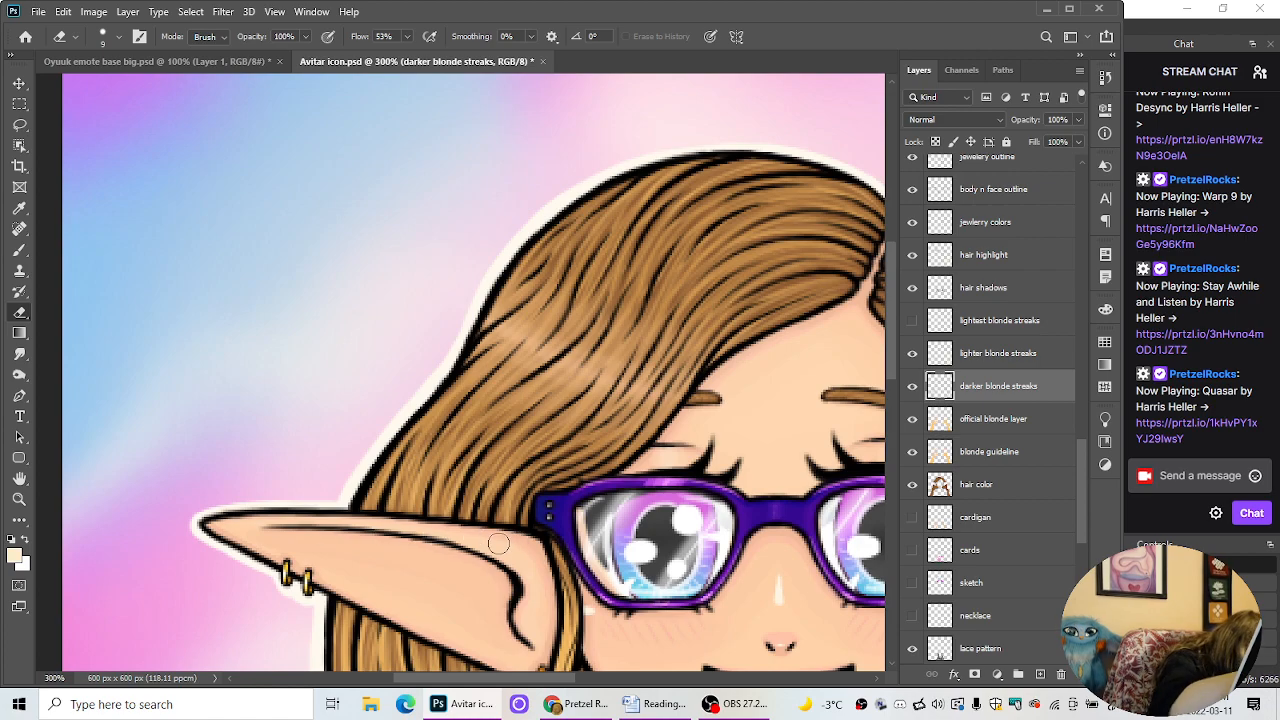
scroll(712, 386, "down", 3)
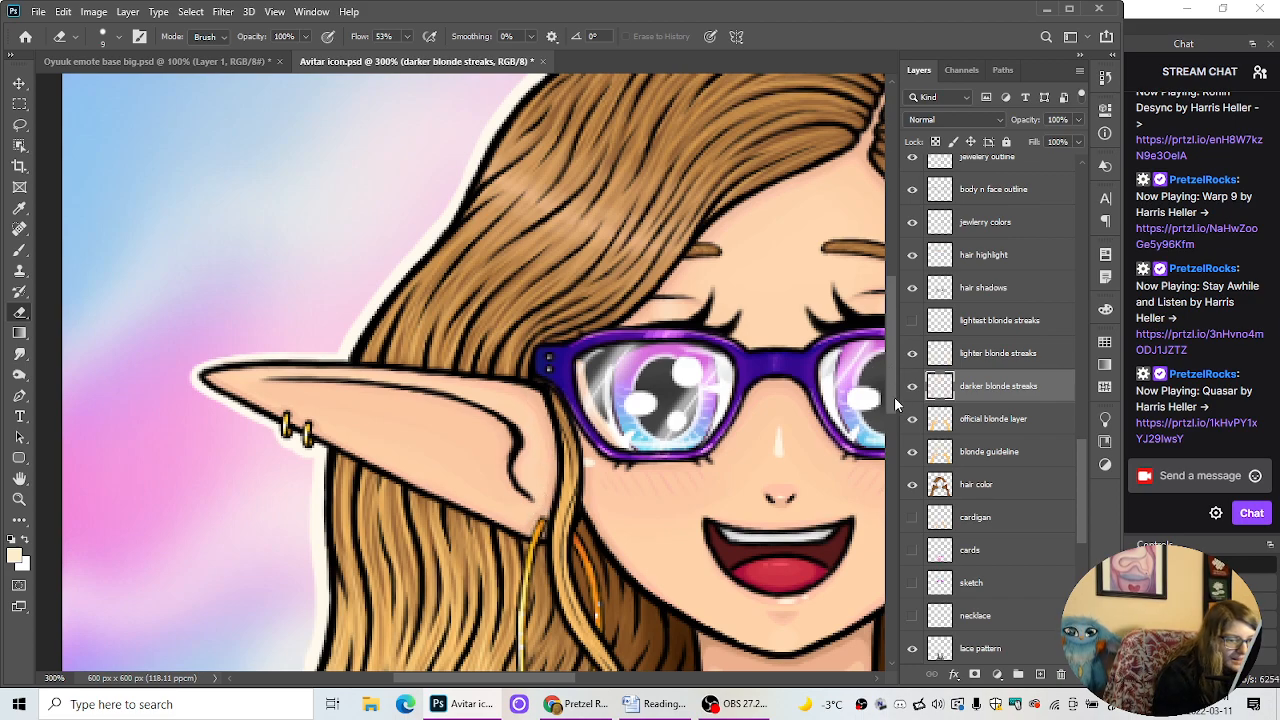
scroll(896, 404, "down", 2)
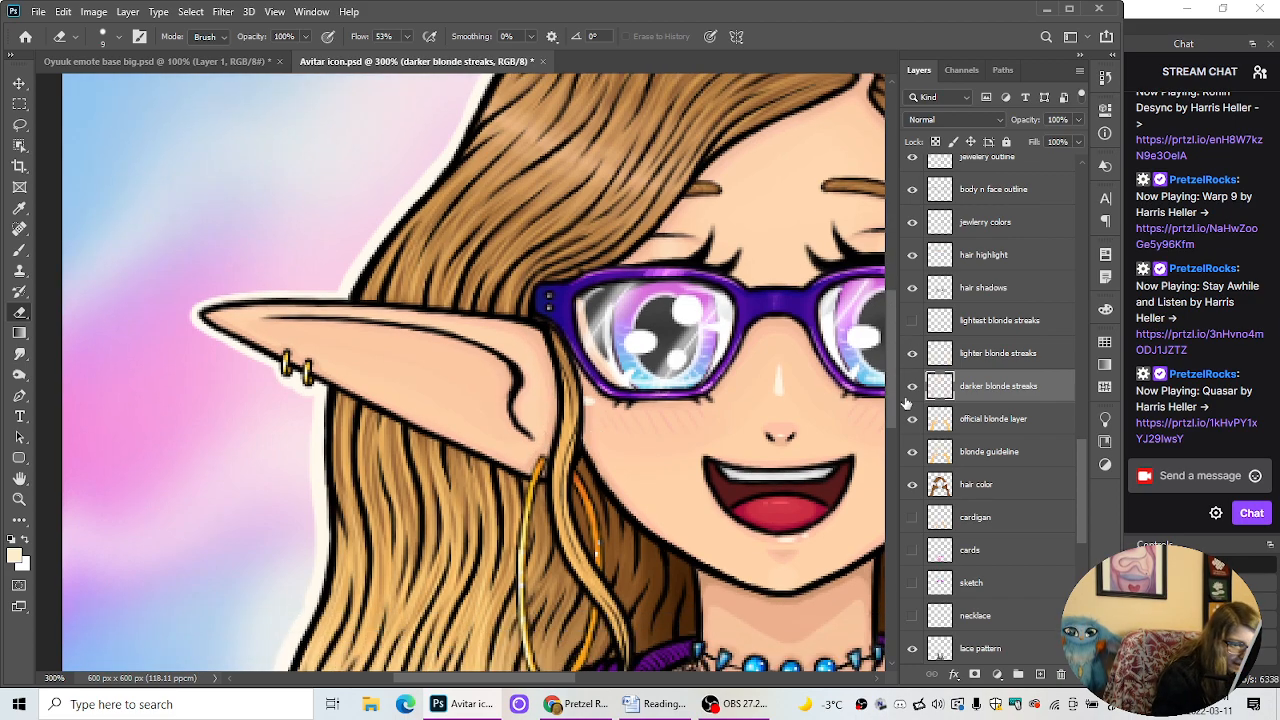
scroll(898, 412, "down", 6)
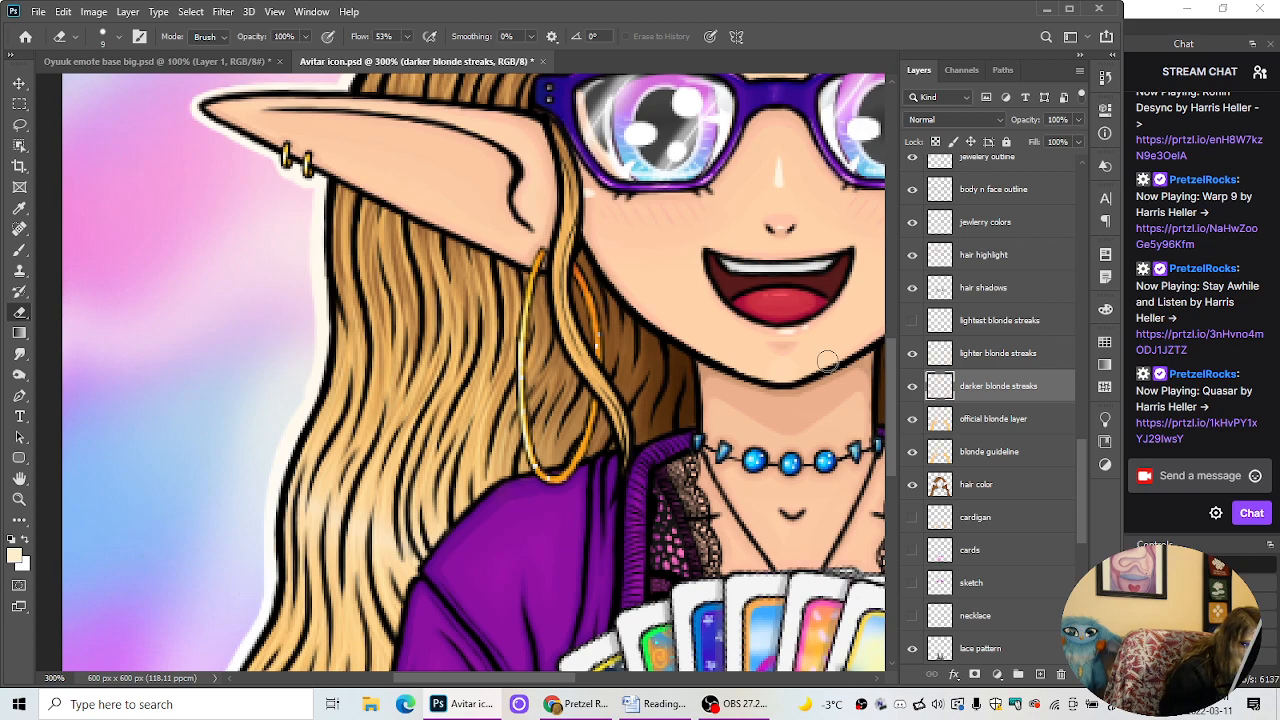
scroll(862, 430, "down", 5)
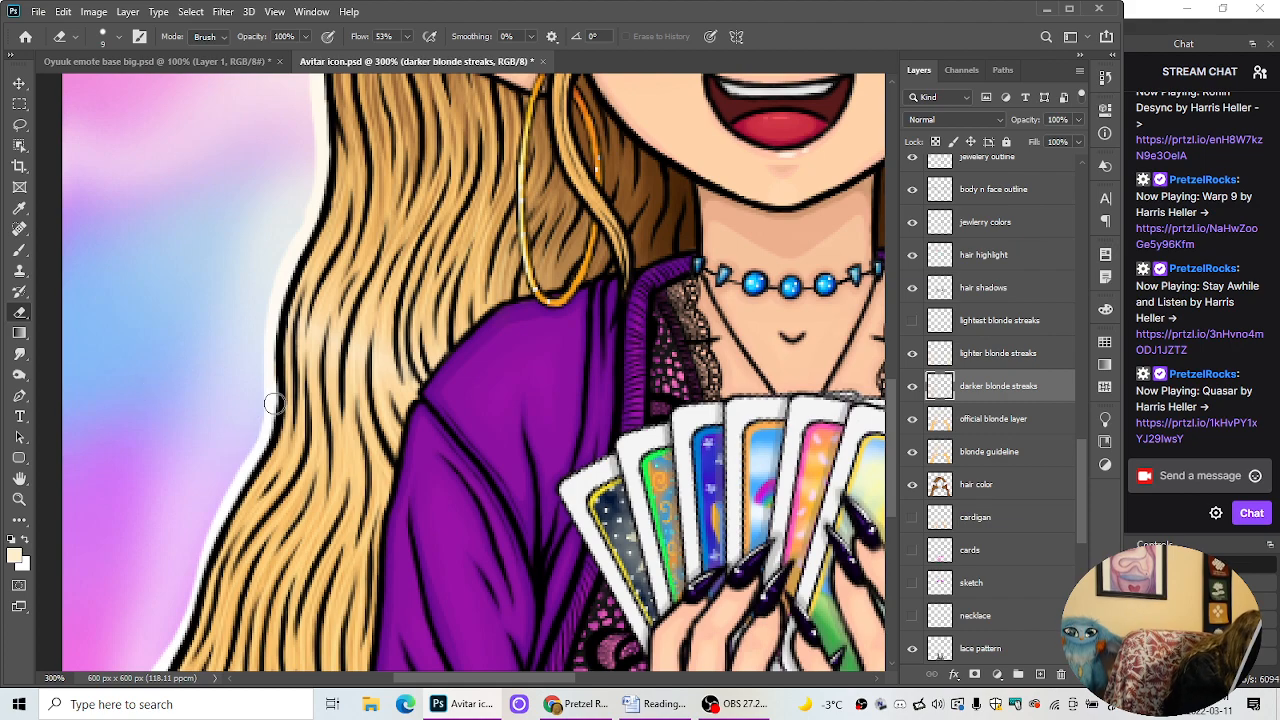
scroll(893, 450, "down", 3)
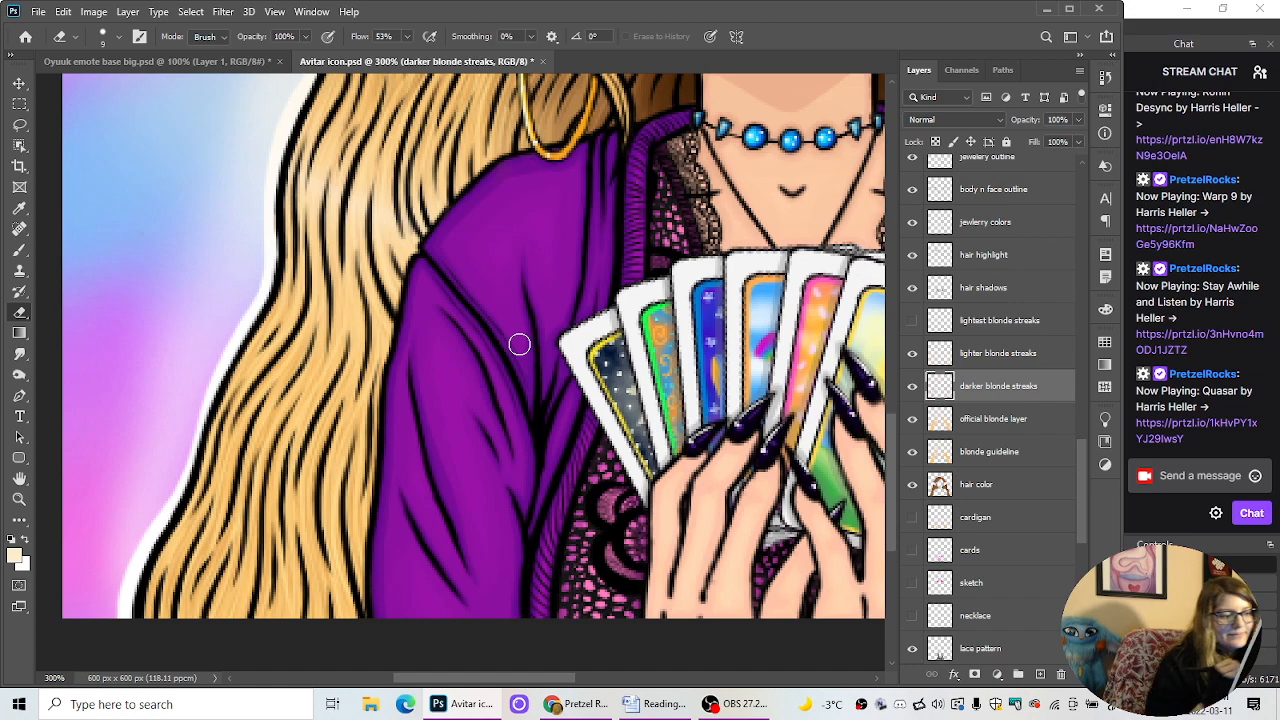
Step: Show and select the lightest blonde streaks layer and check its streaks along the long hair on both sides of the face
left_click(911, 320)
left_click(1008, 326)
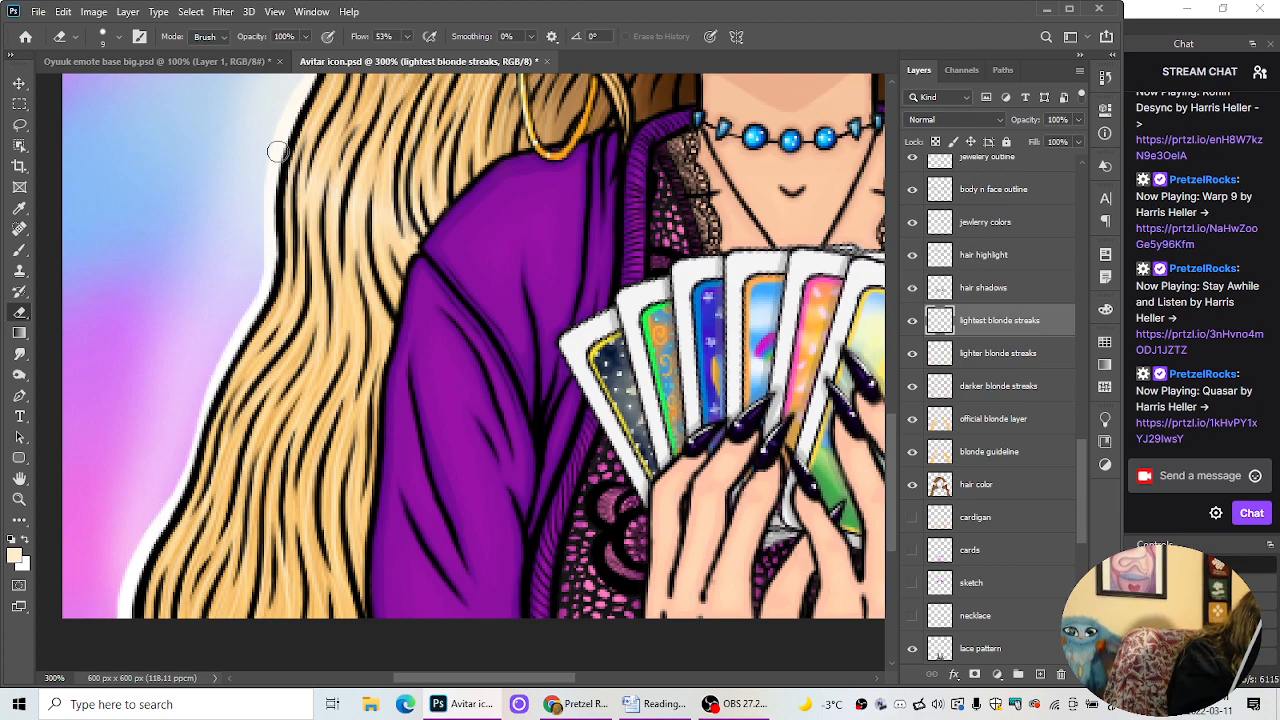
left_click_drag(895, 490, 910, 436)
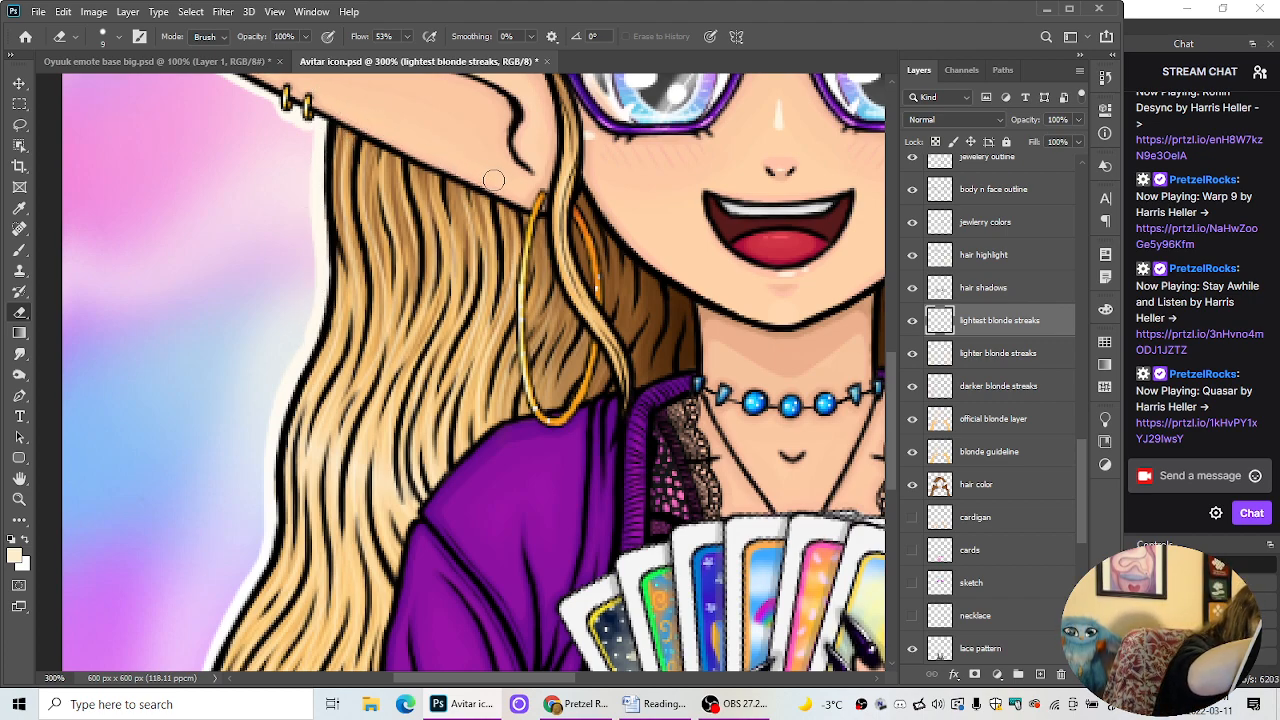
scroll(897, 400, "up", 2)
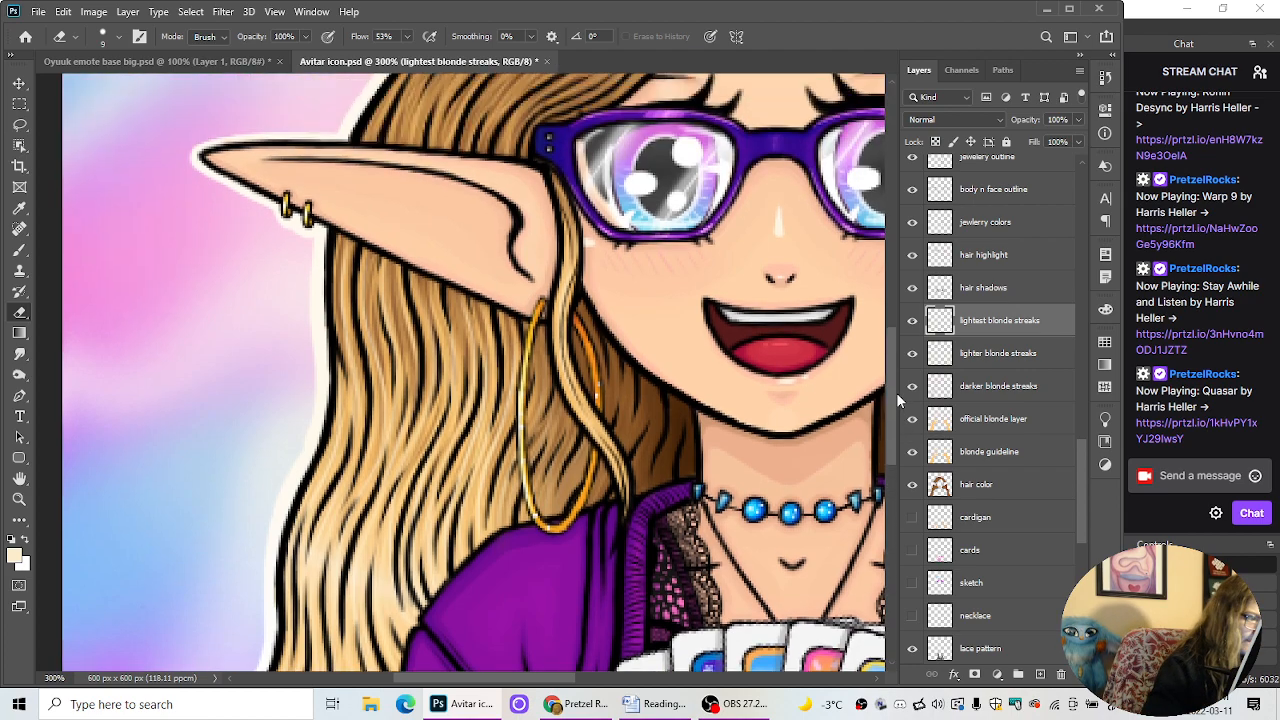
scroll(897, 400, "up", 1)
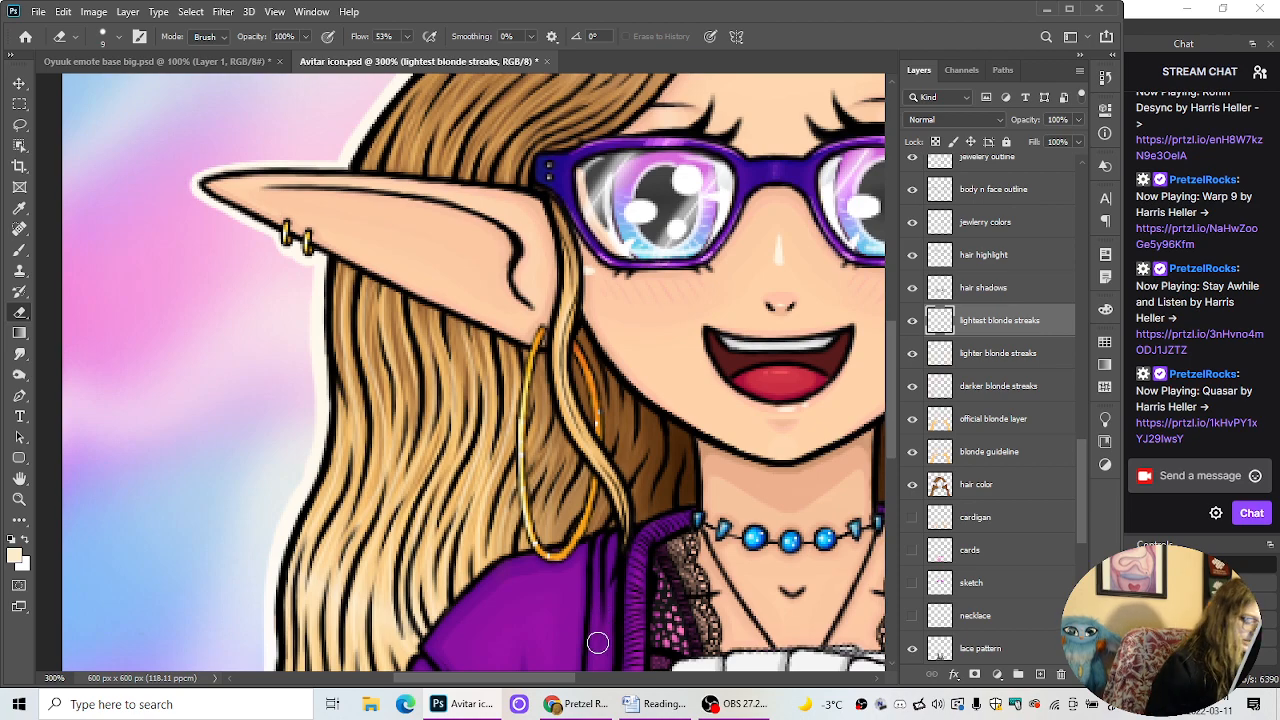
left_click_drag(563, 684, 645, 682)
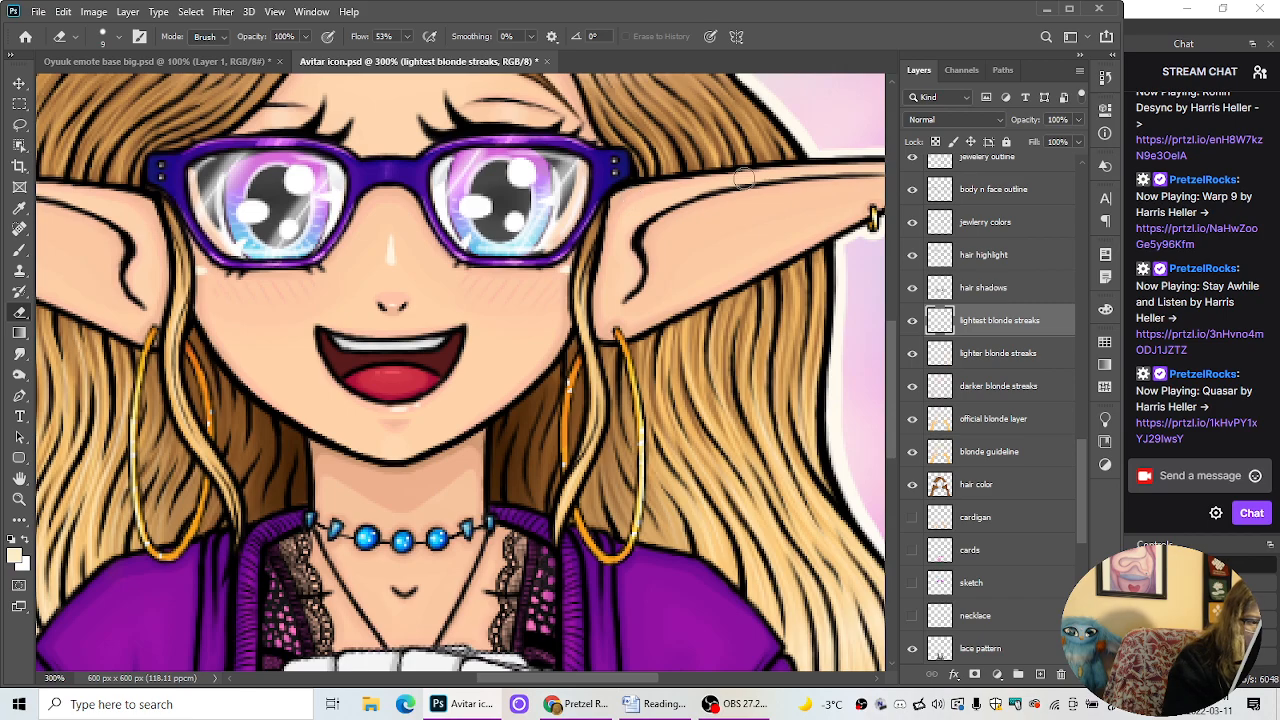
left_click_drag(585, 680, 665, 680)
left_click_drag(894, 393, 892, 410)
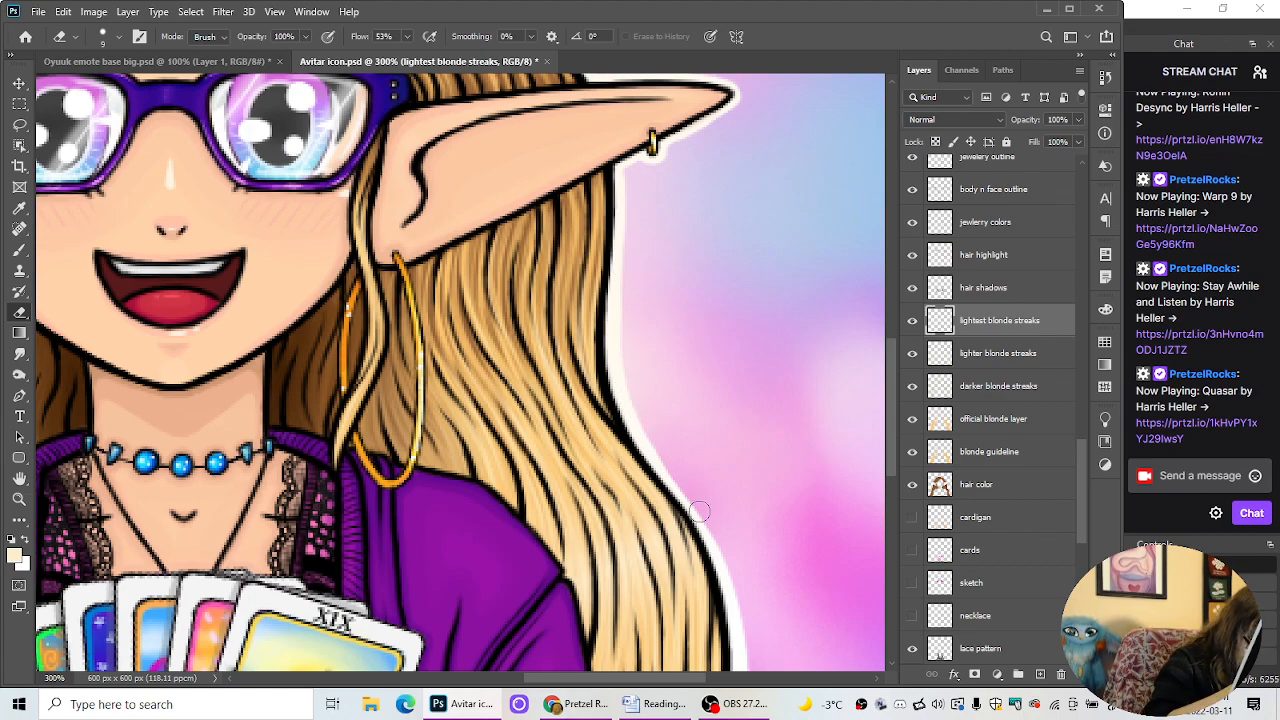
left_click_drag(896, 440, 900, 471)
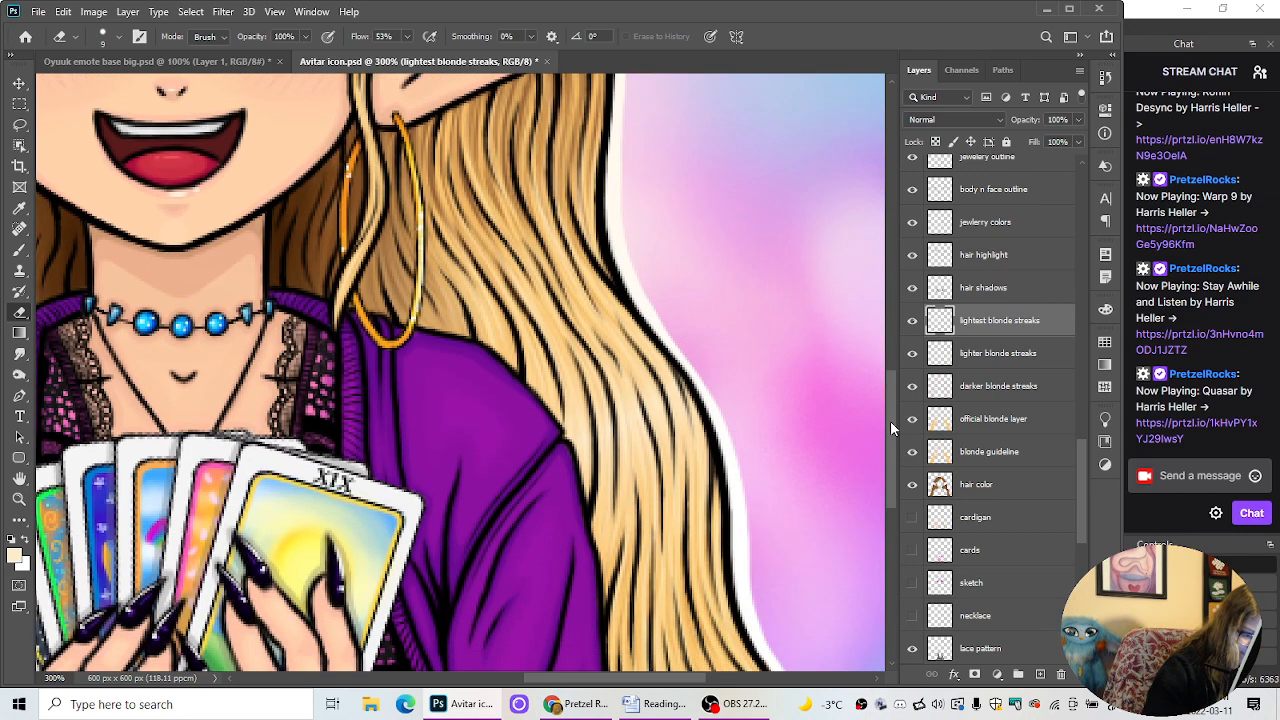
left_click_drag(892, 425, 903, 464)
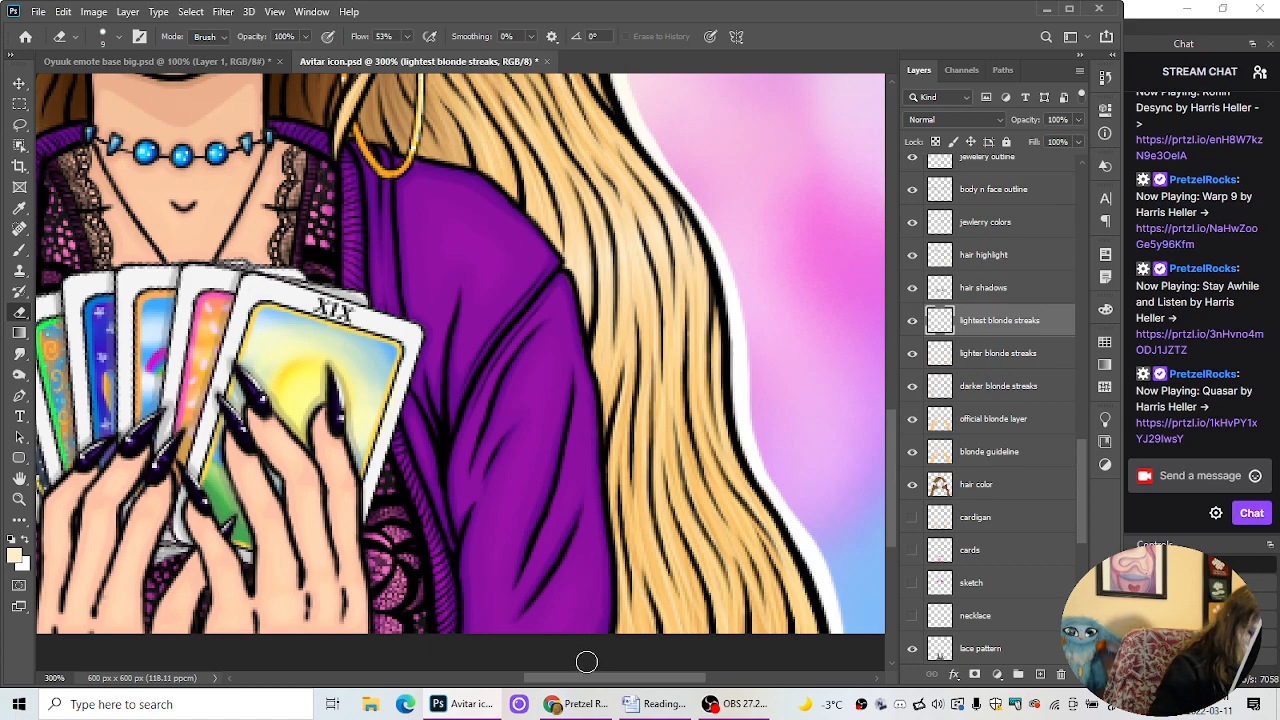
Step: Save the document on the computer as Avitar icon.psd, replacing the existing file and keeping Maximize Compatibility on
key("ctrl+minus")
key("ctrl+minus")
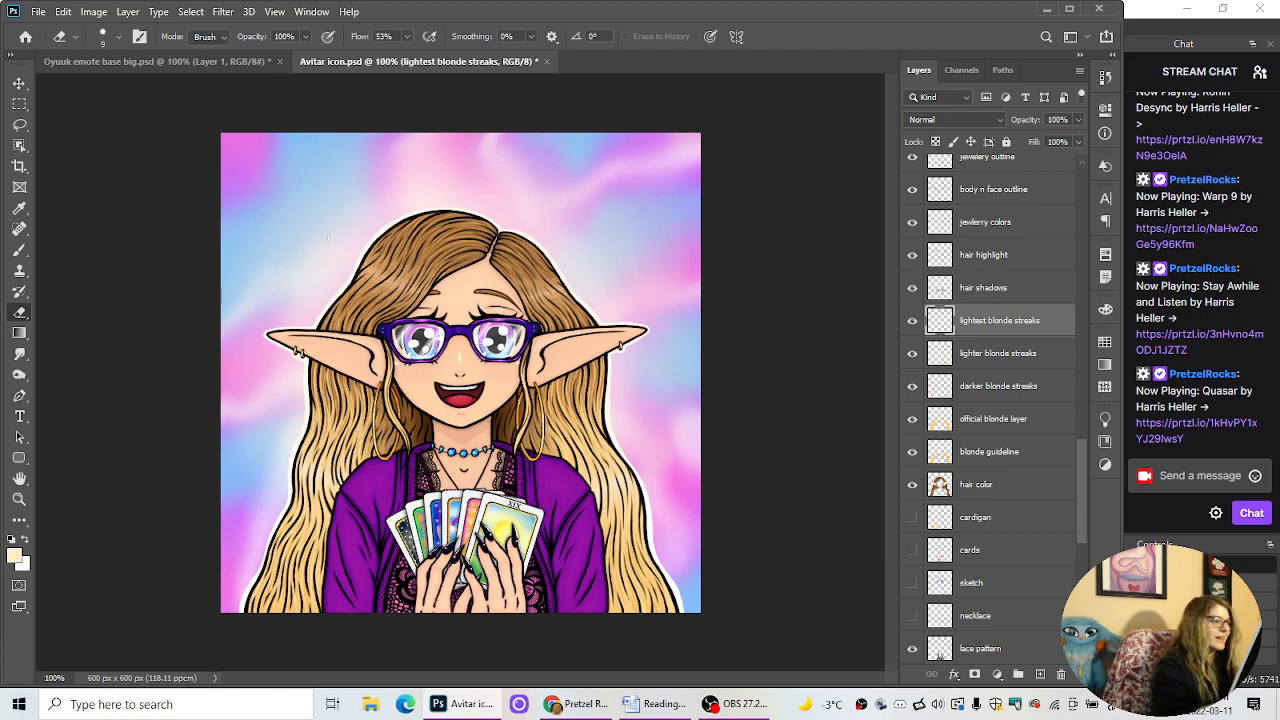
left_click(40, 12)
left_click(54, 205)
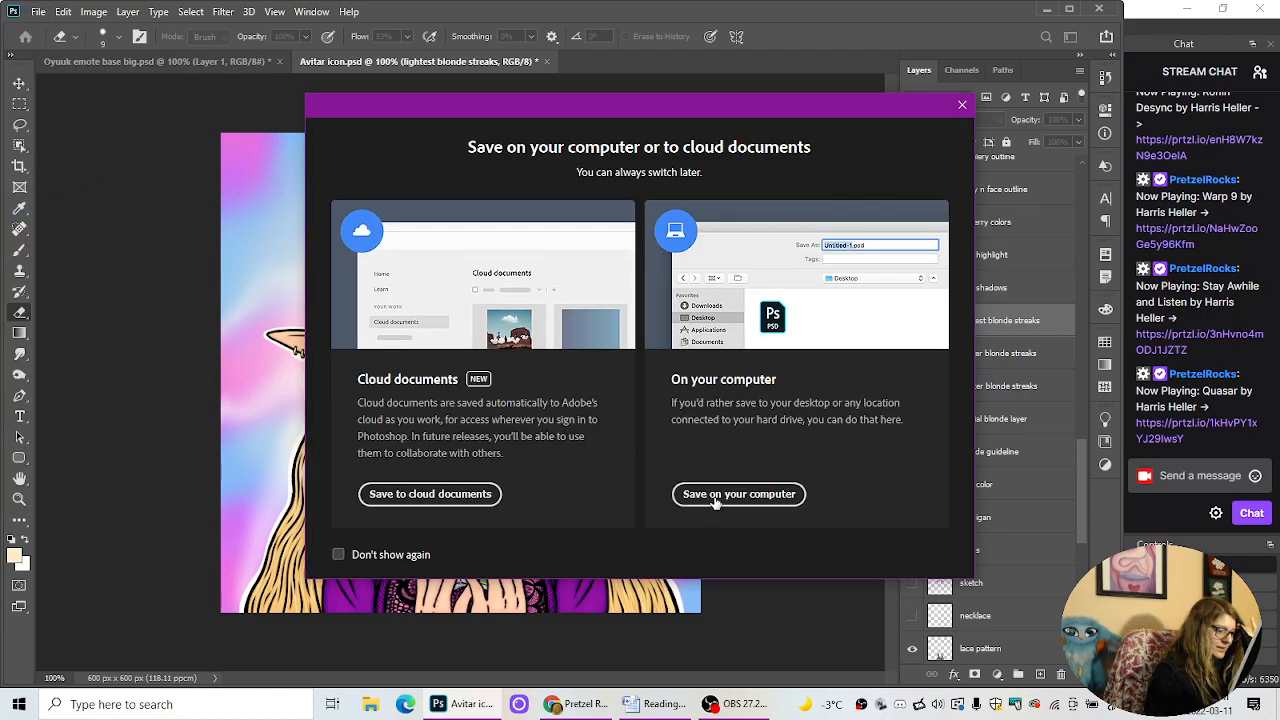
left_click(717, 497)
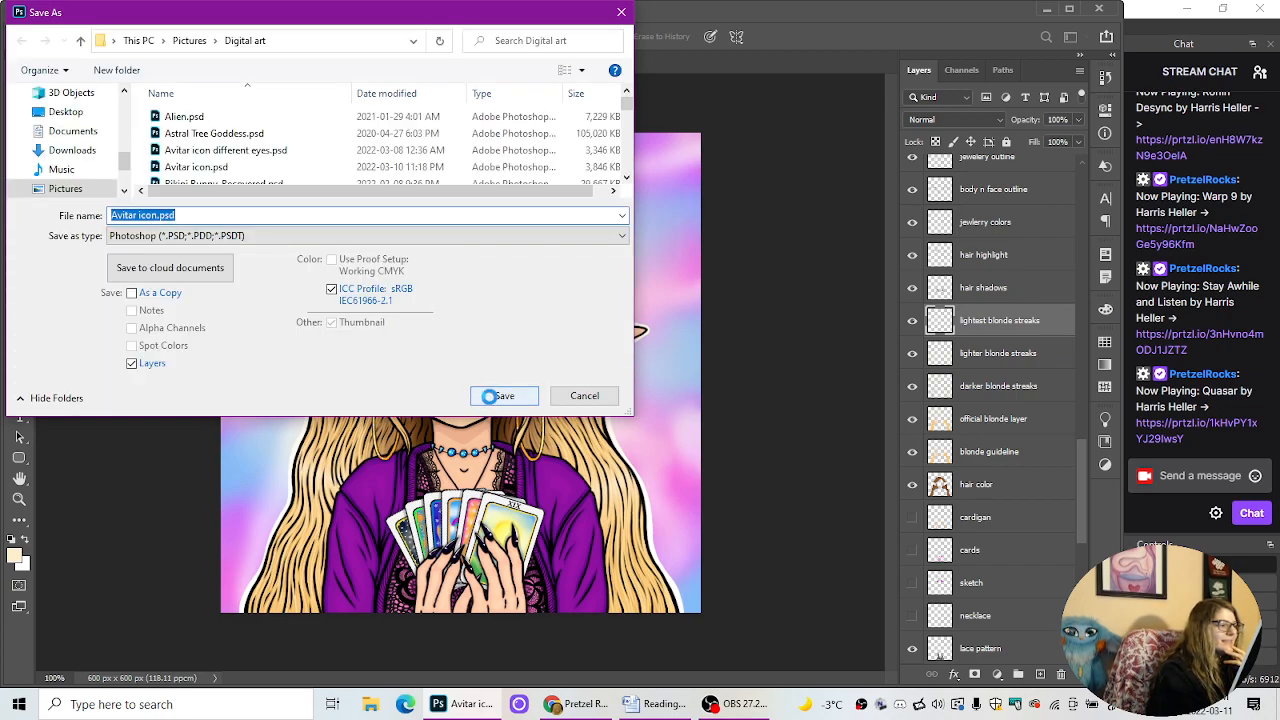
left_click(497, 396)
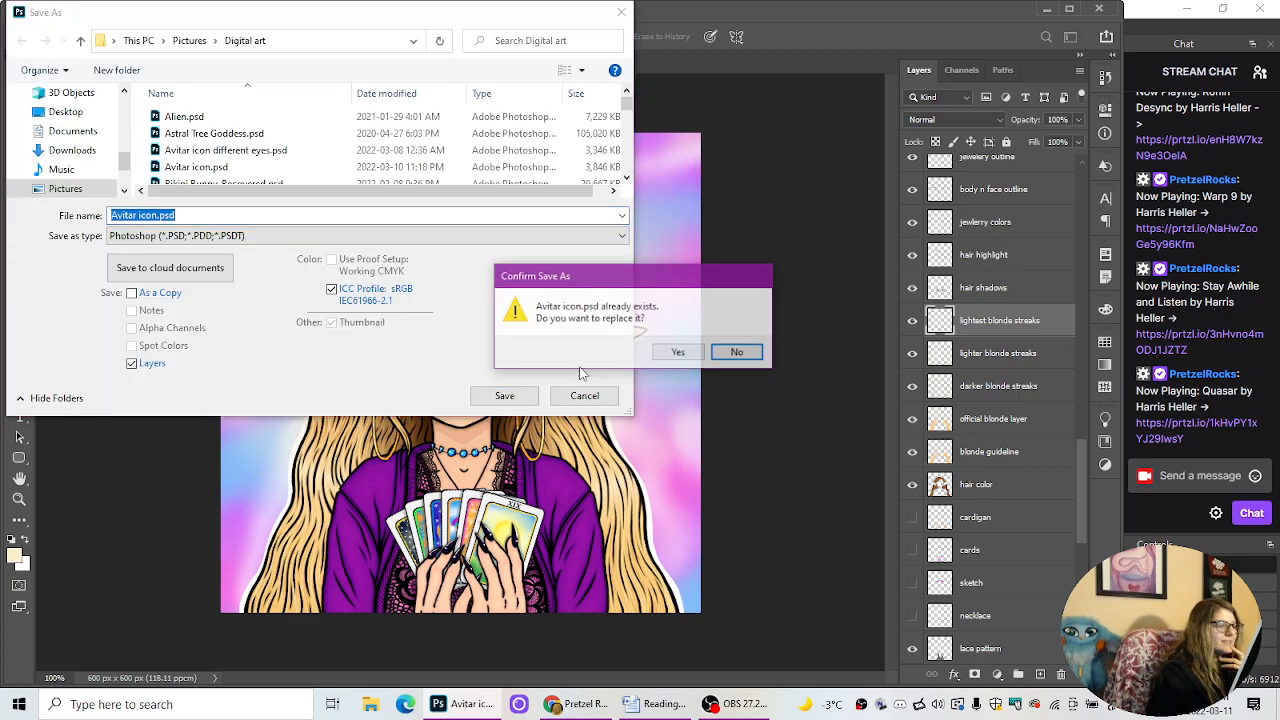
left_click(684, 357)
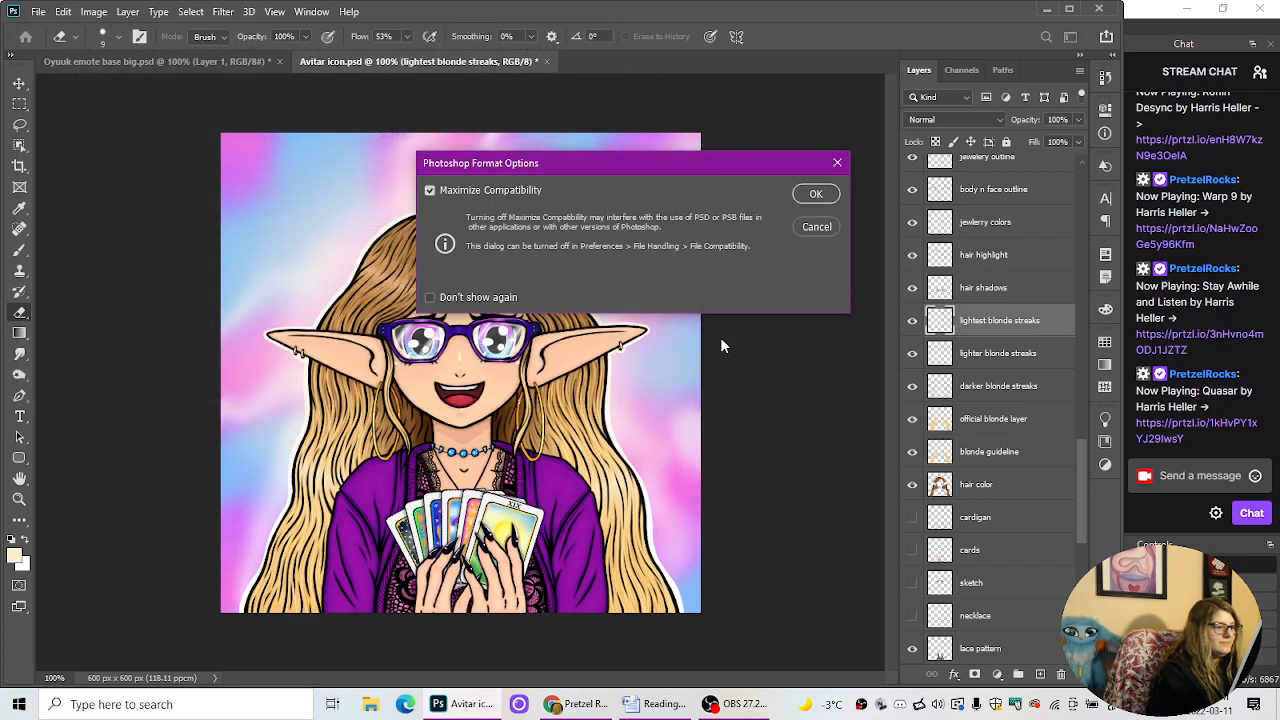
left_click(805, 198)
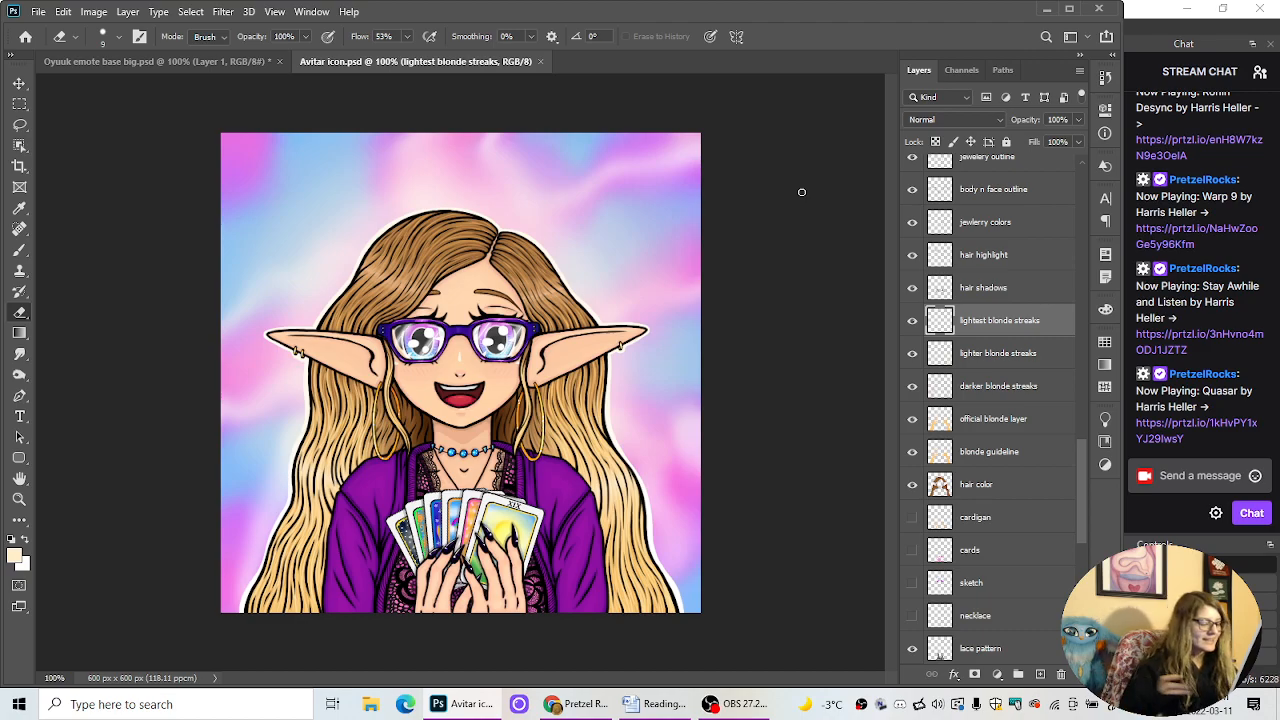
left_click(738, 704)
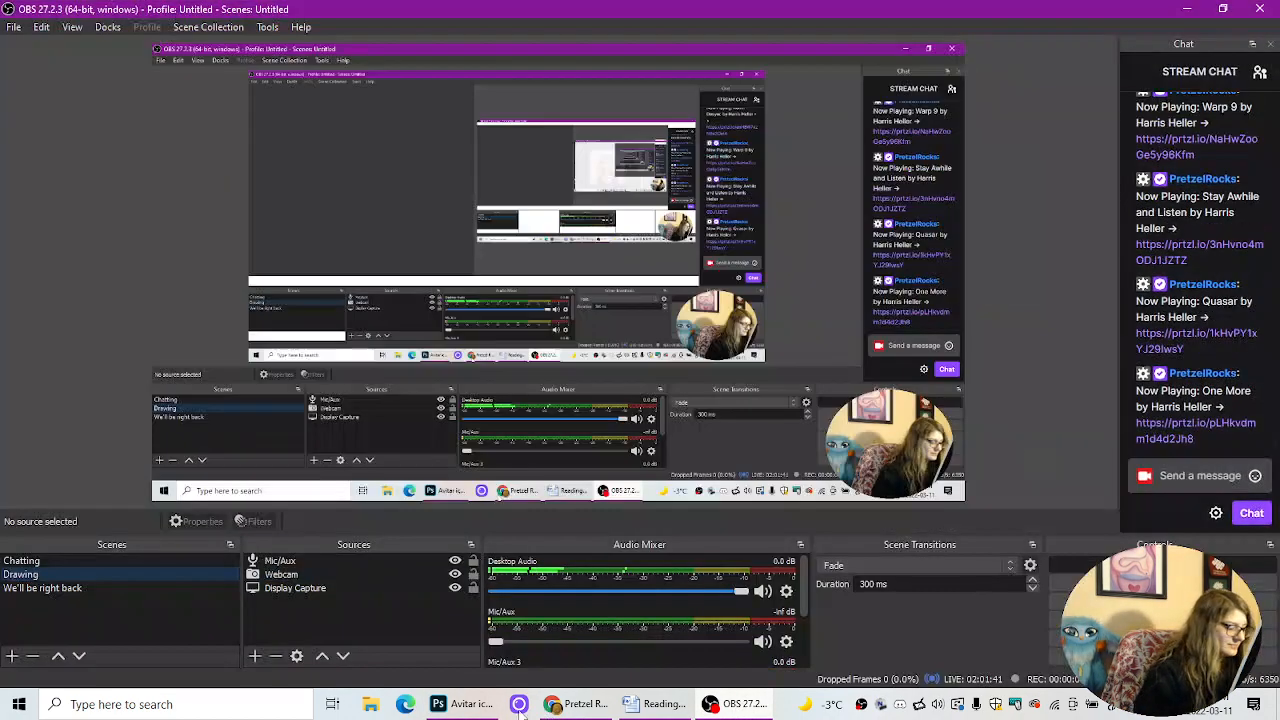
left_click(463, 705)
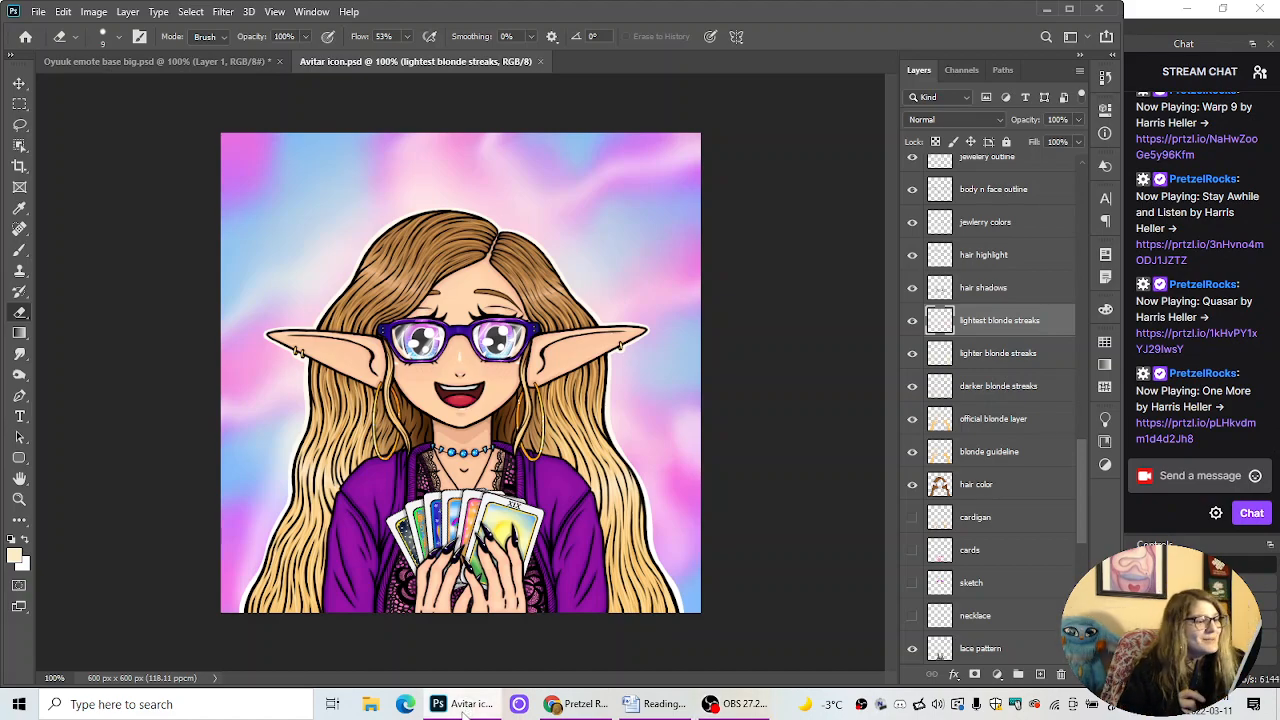
key("ctrl+plus")
left_click_drag(890, 410, 903, 503)
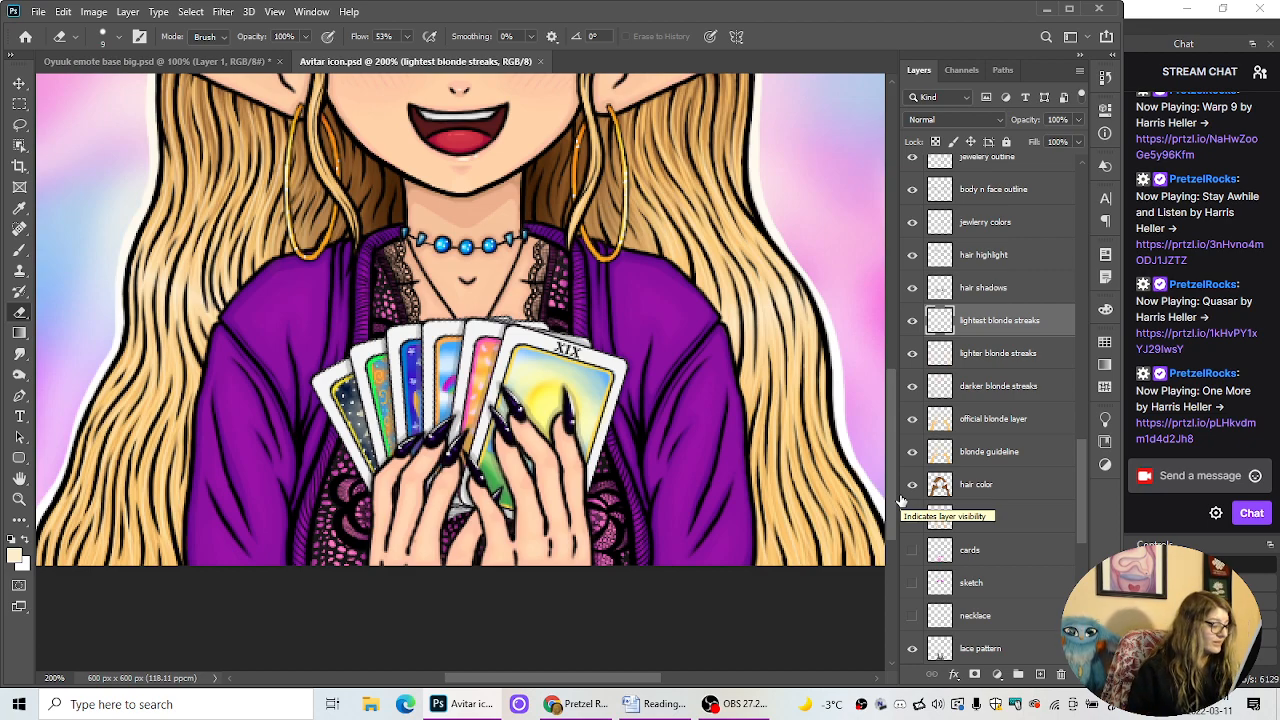
Step: Switch to OBS and activate the "We'll be right back" scene
left_click(729, 706)
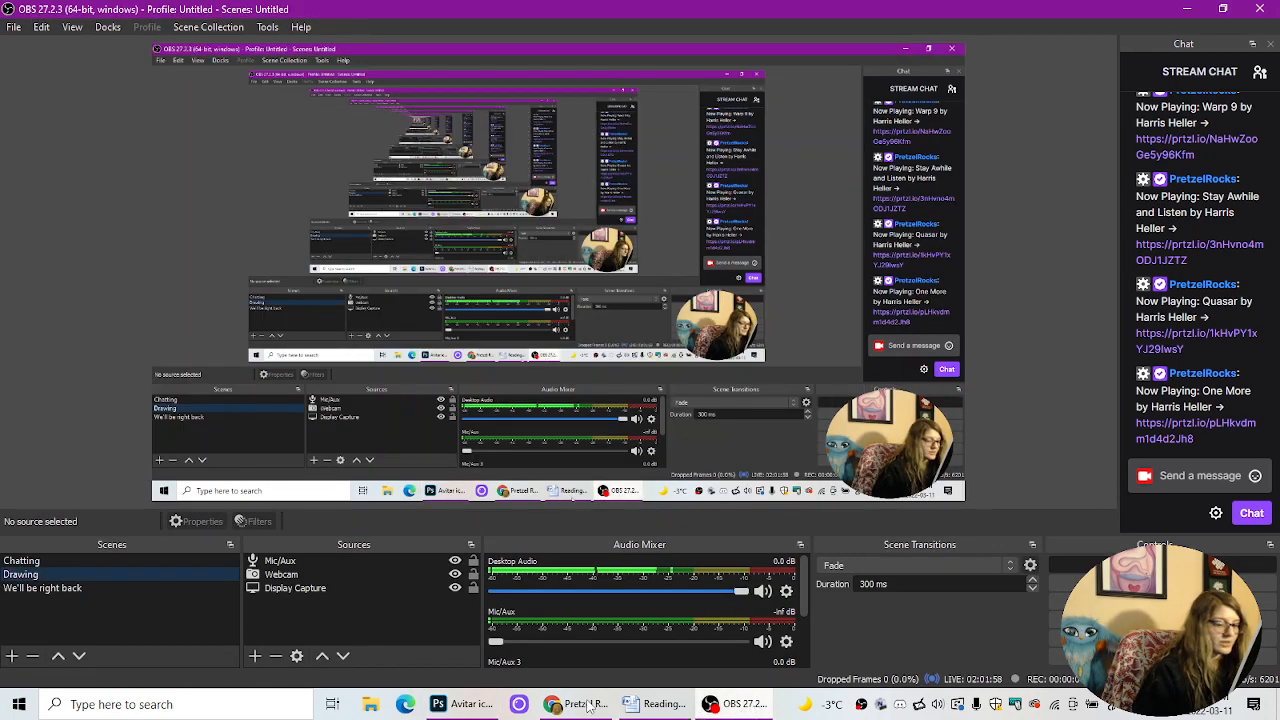
mouse_move(680, 704)
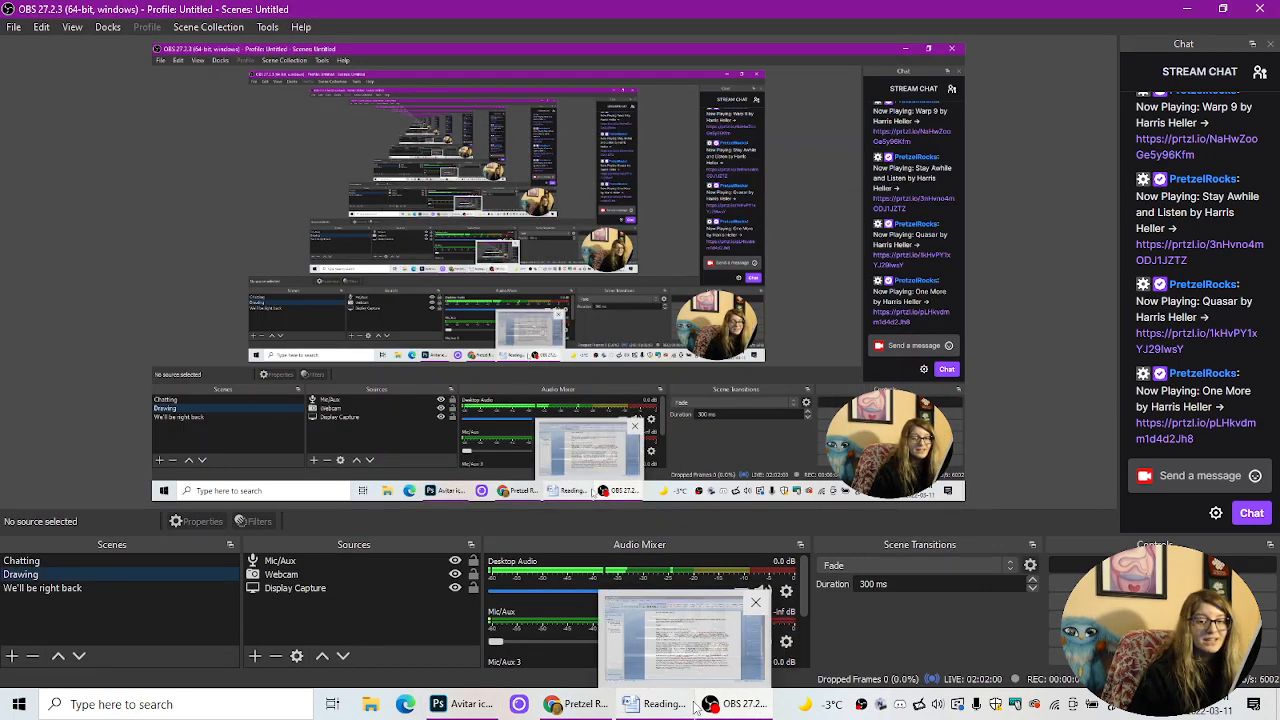
left_click(692, 680)
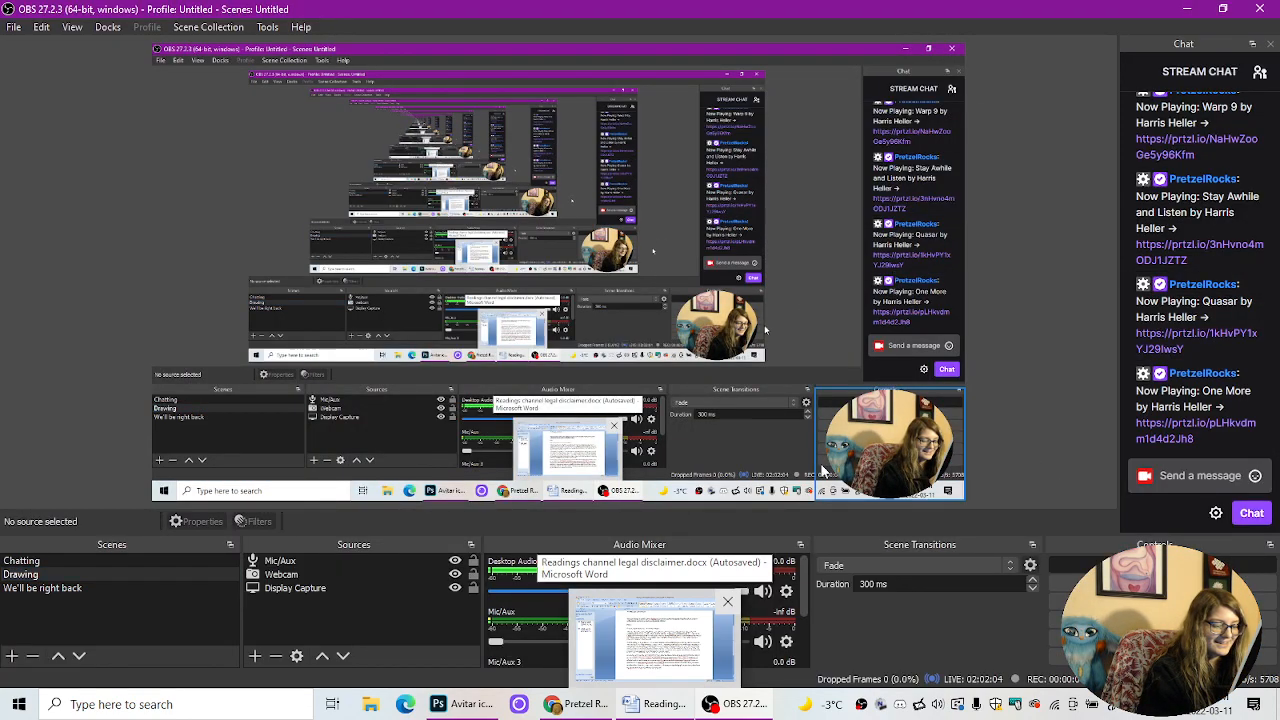
left_click(84, 591)
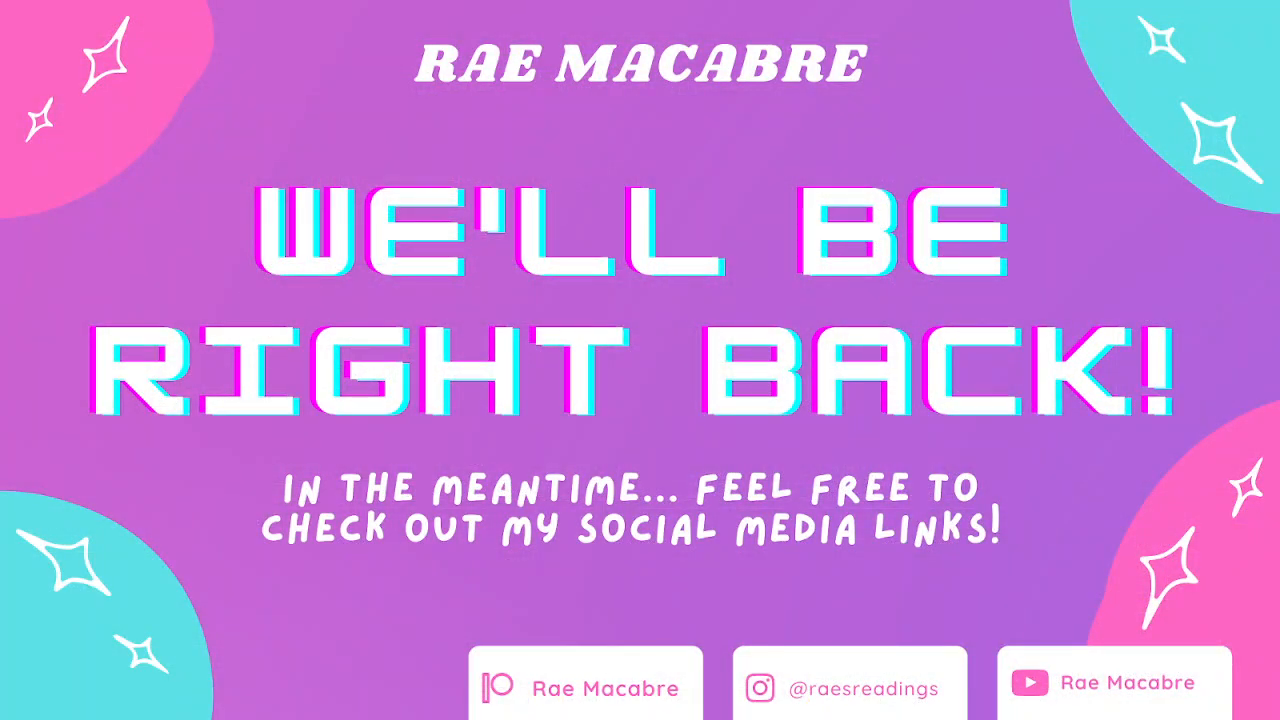
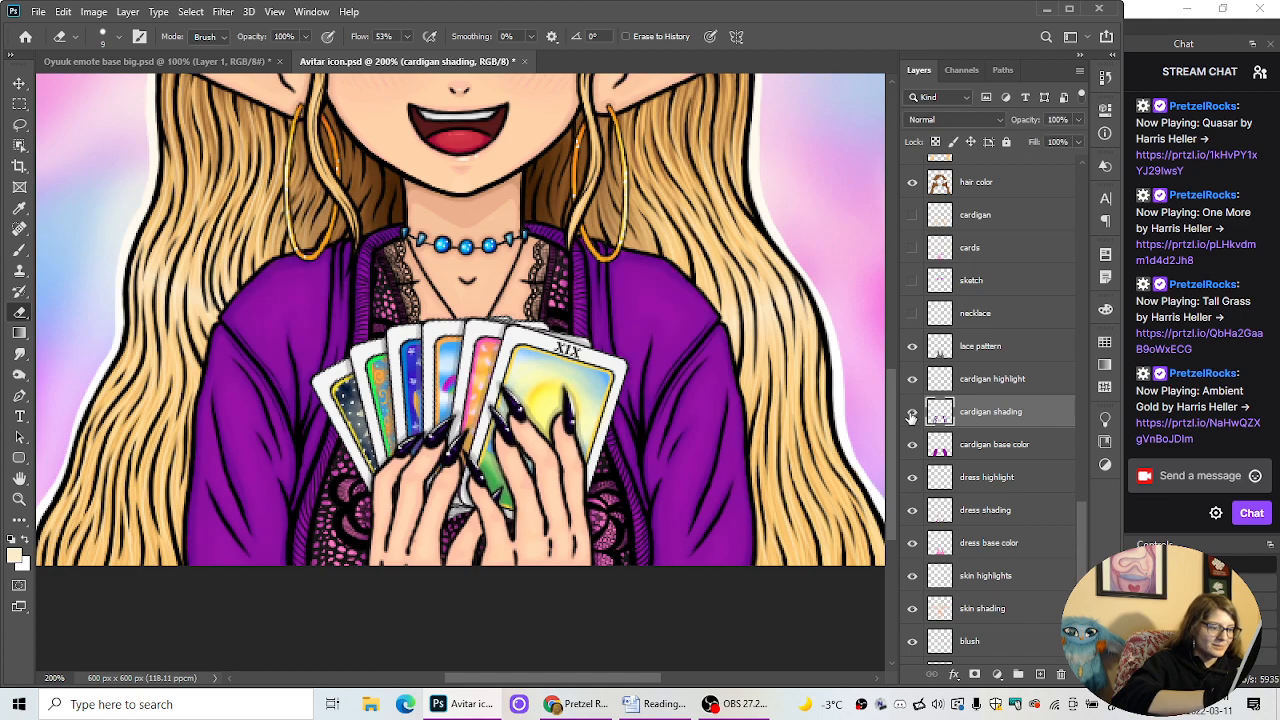
Step: Compare the purple cardigan with and without its shading by toggling the cardigan shading layer's visibility
left_click(911, 416)
left_click(912, 418)
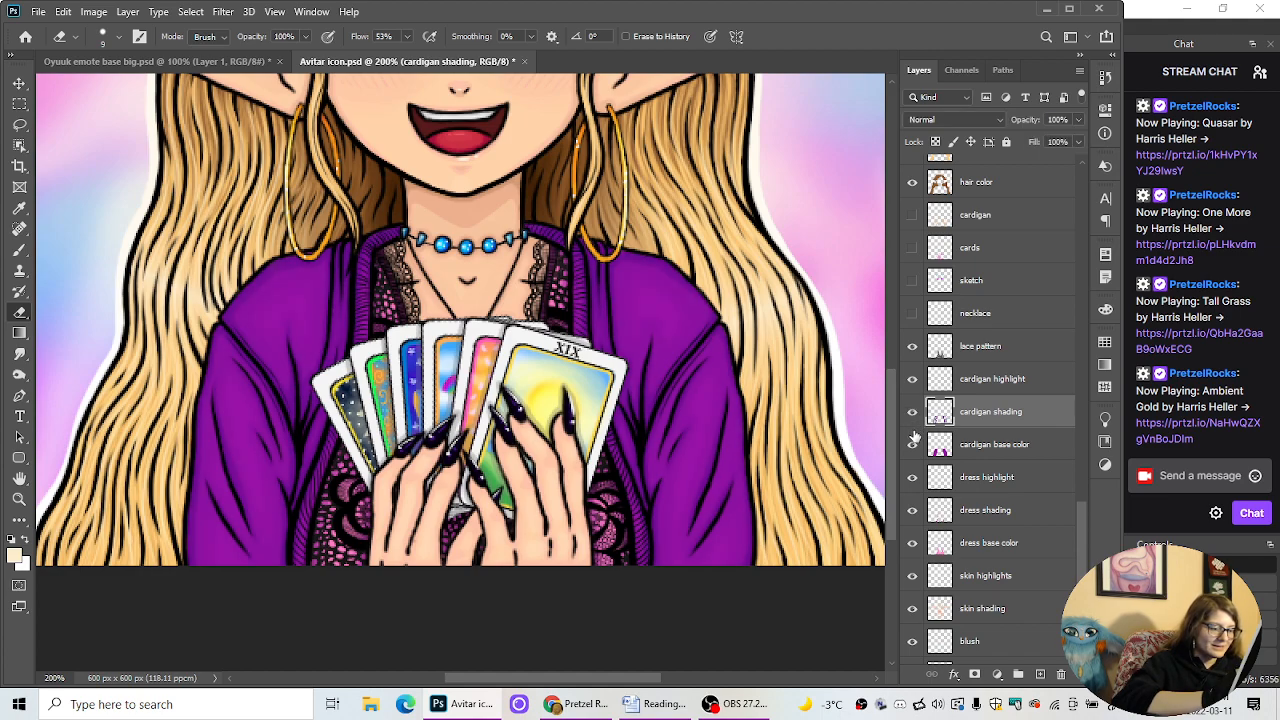
left_click(911, 414)
left_click(912, 418)
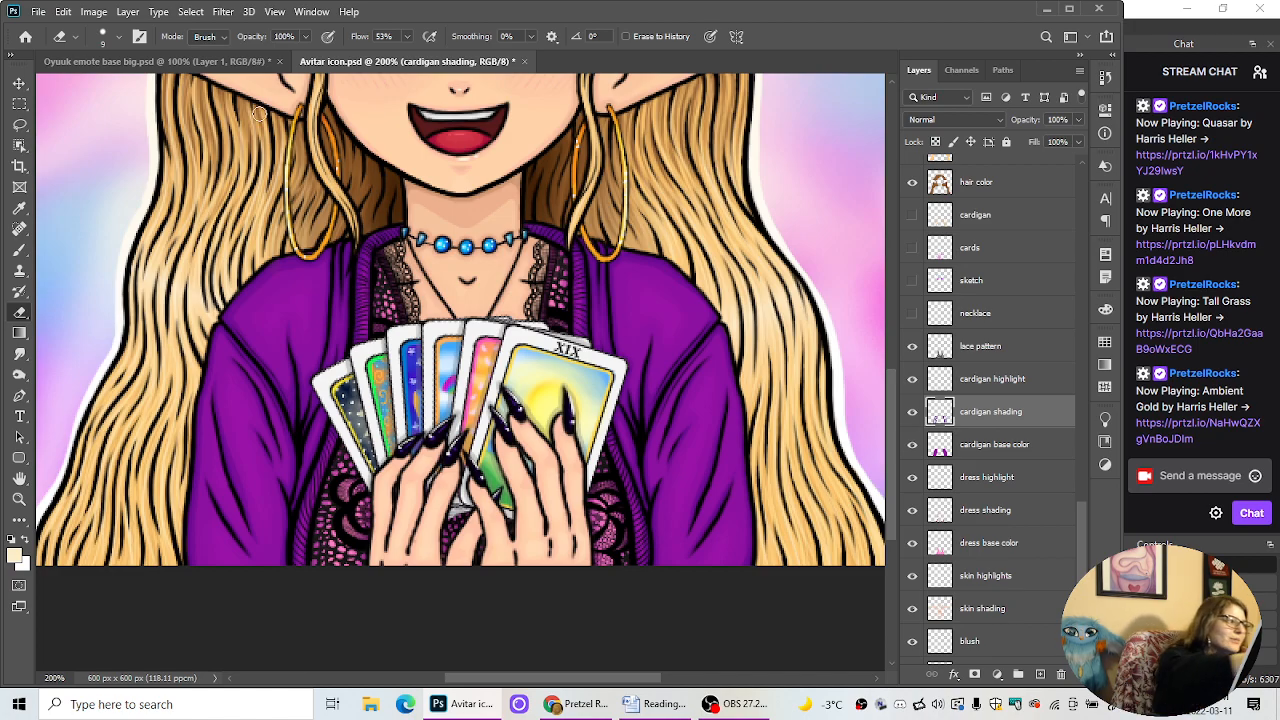
Step: Create a new layer named "cardigan texture" directly above the cardigan shading layer
left_click(38, 12)
mouse_move(55, 18)
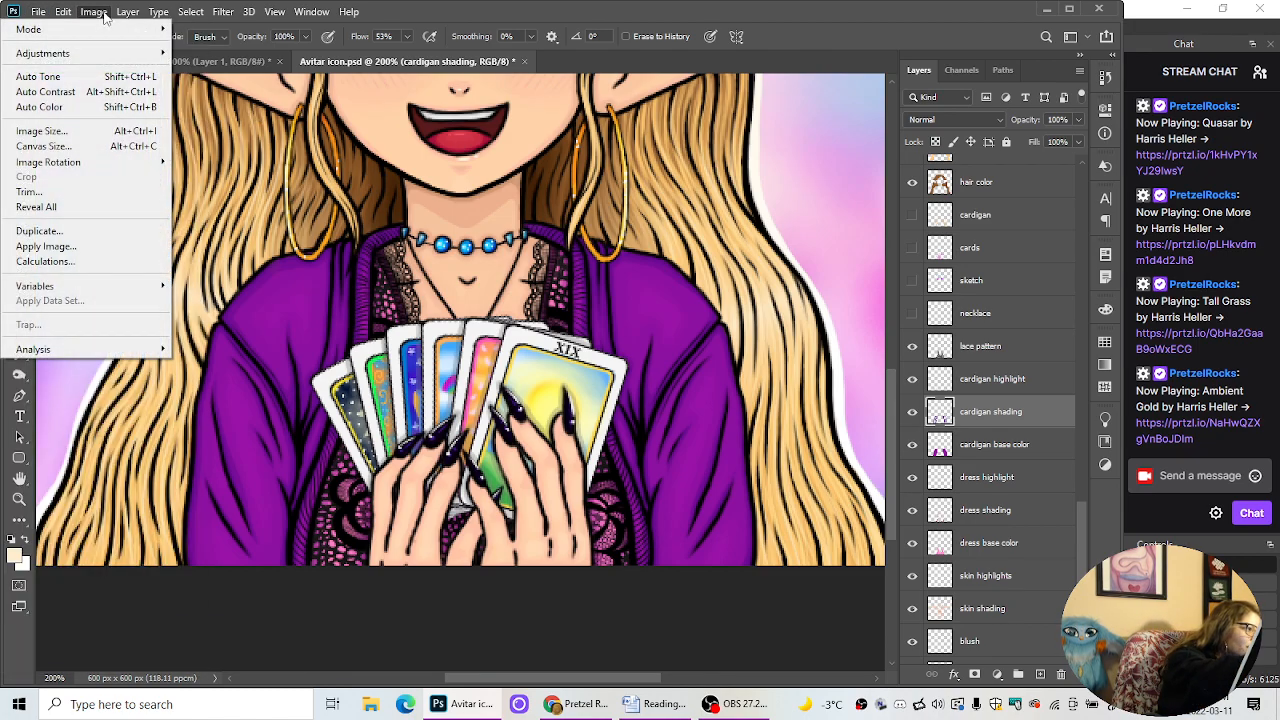
mouse_move(127, 12)
left_click(200, 29)
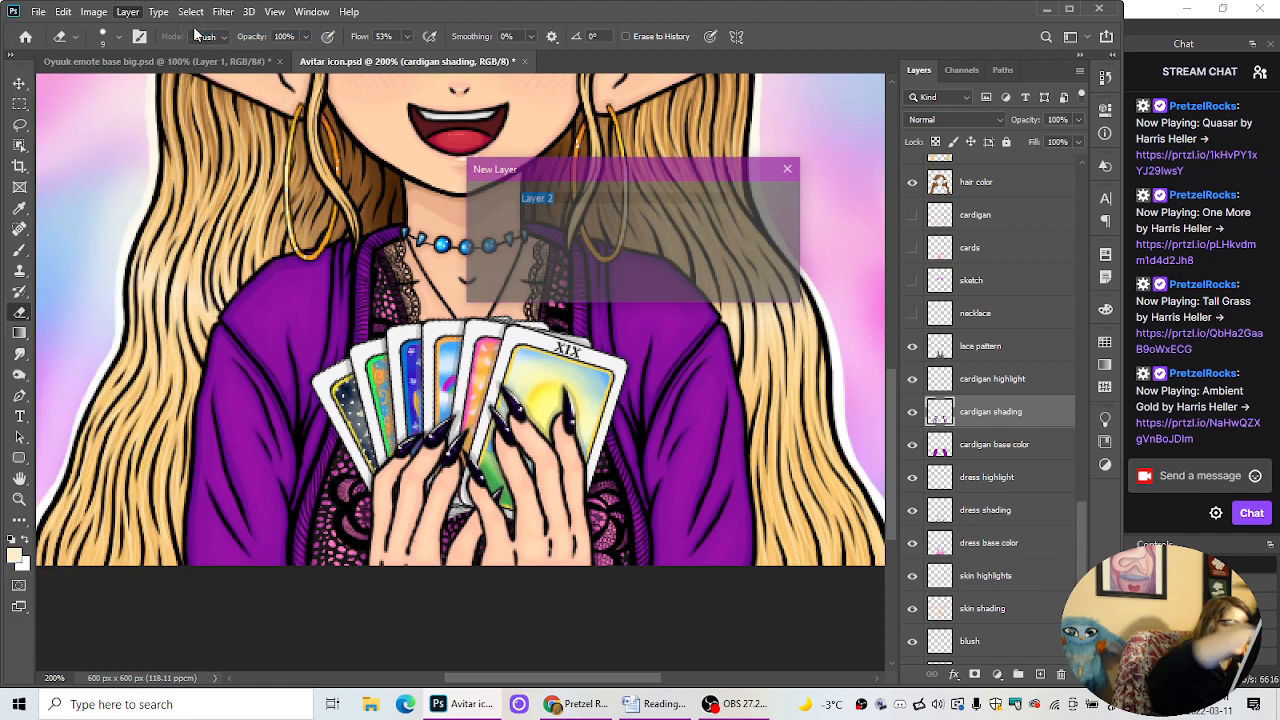
key("BackSpace")
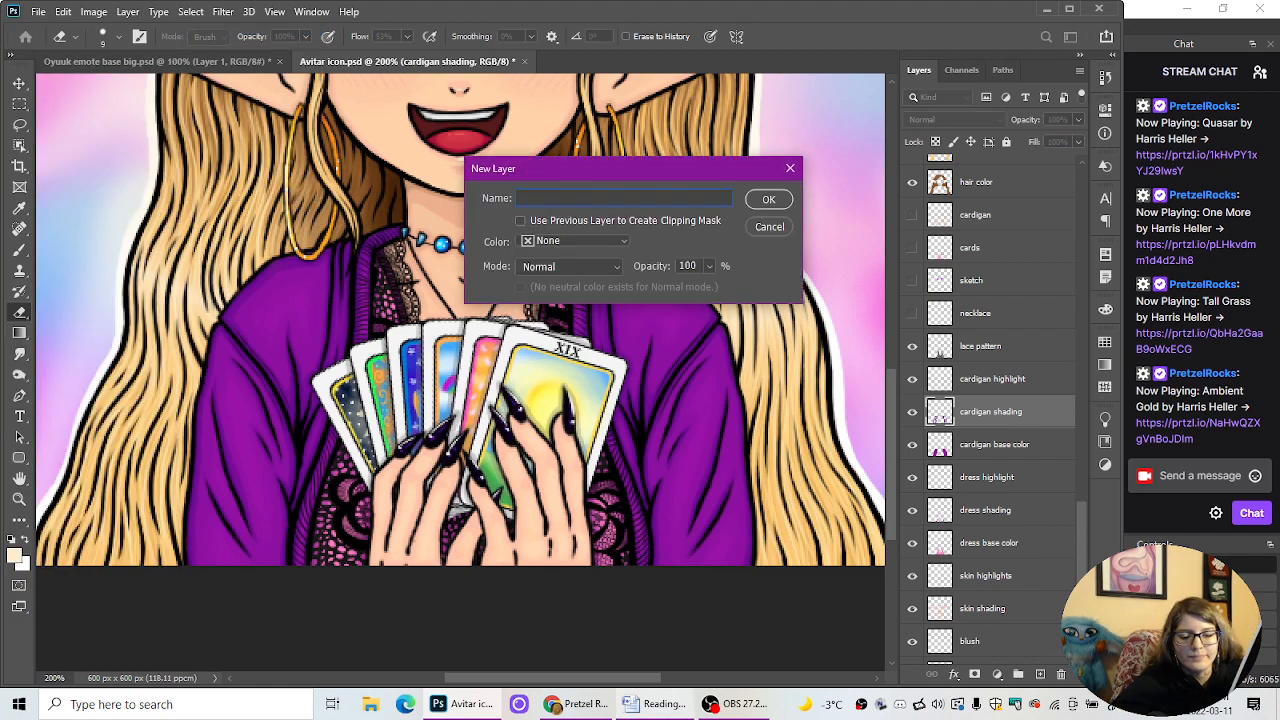
type("card")
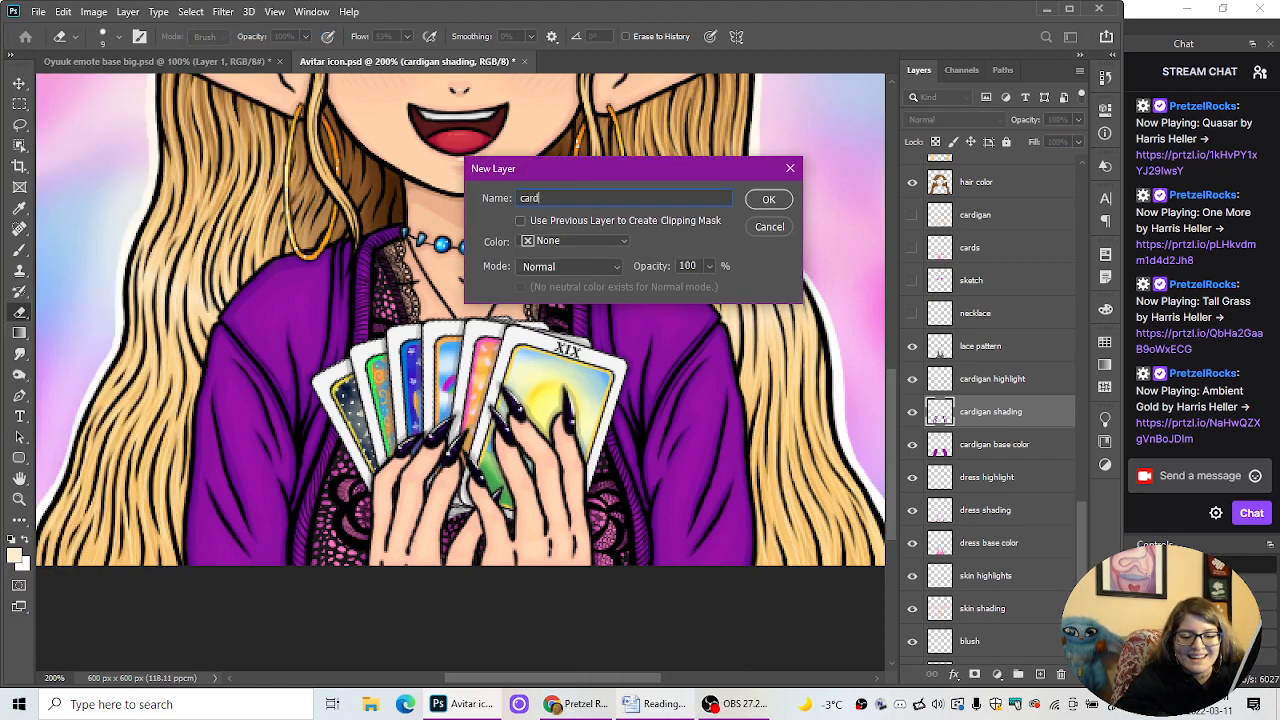
type("igan texture")
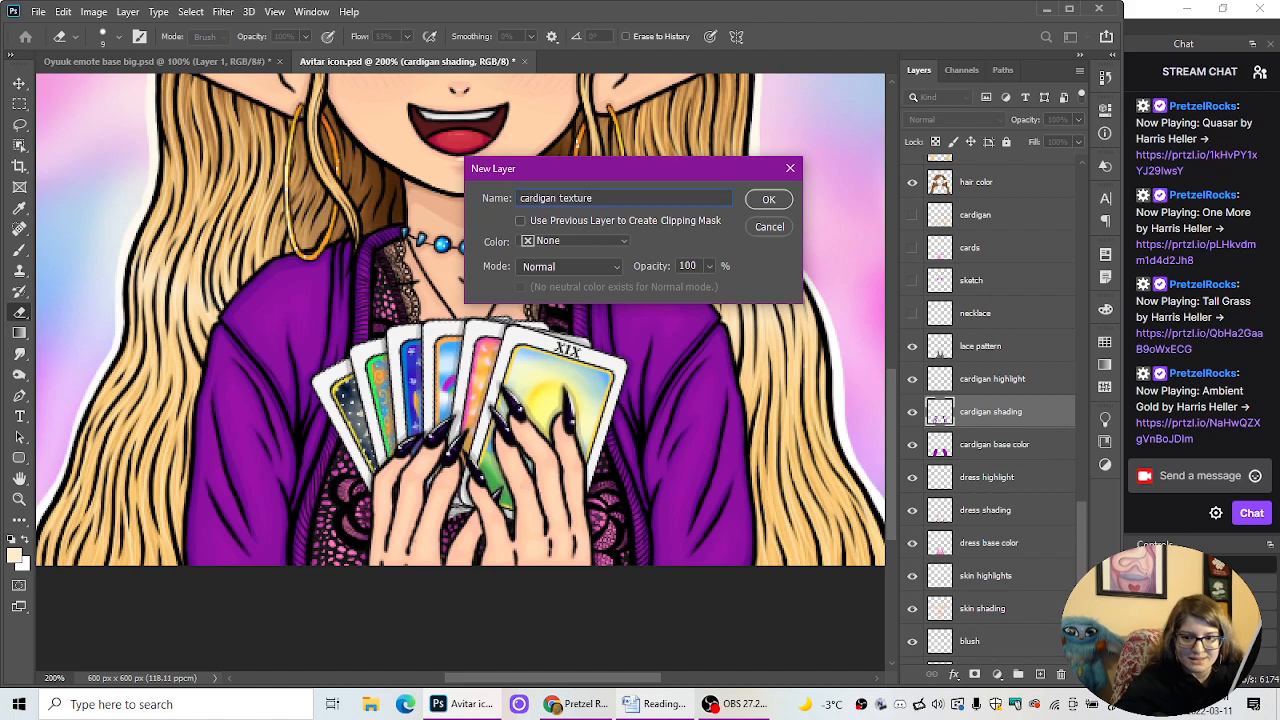
key("Return")
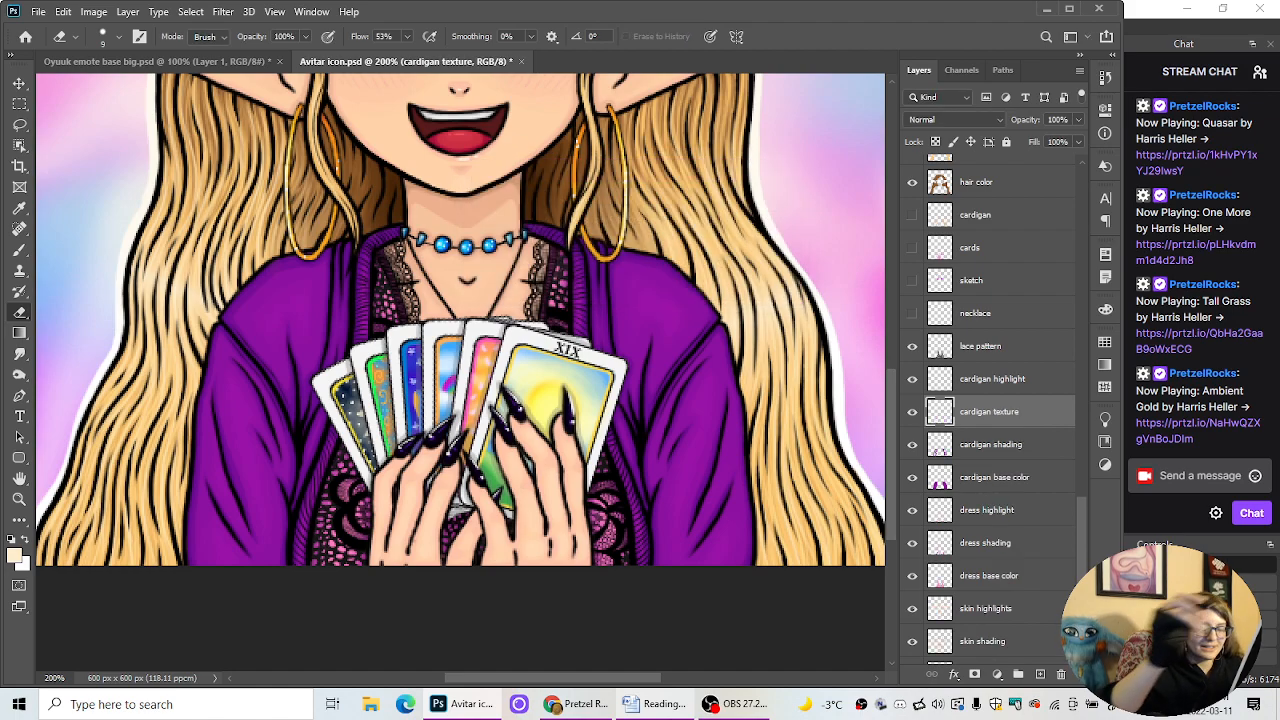
Step: Check the cardigan with its texture and shading layers toggled, and set the Hard Round Pressure Size brush to 1 px
left_click(911, 412)
left_click(911, 412)
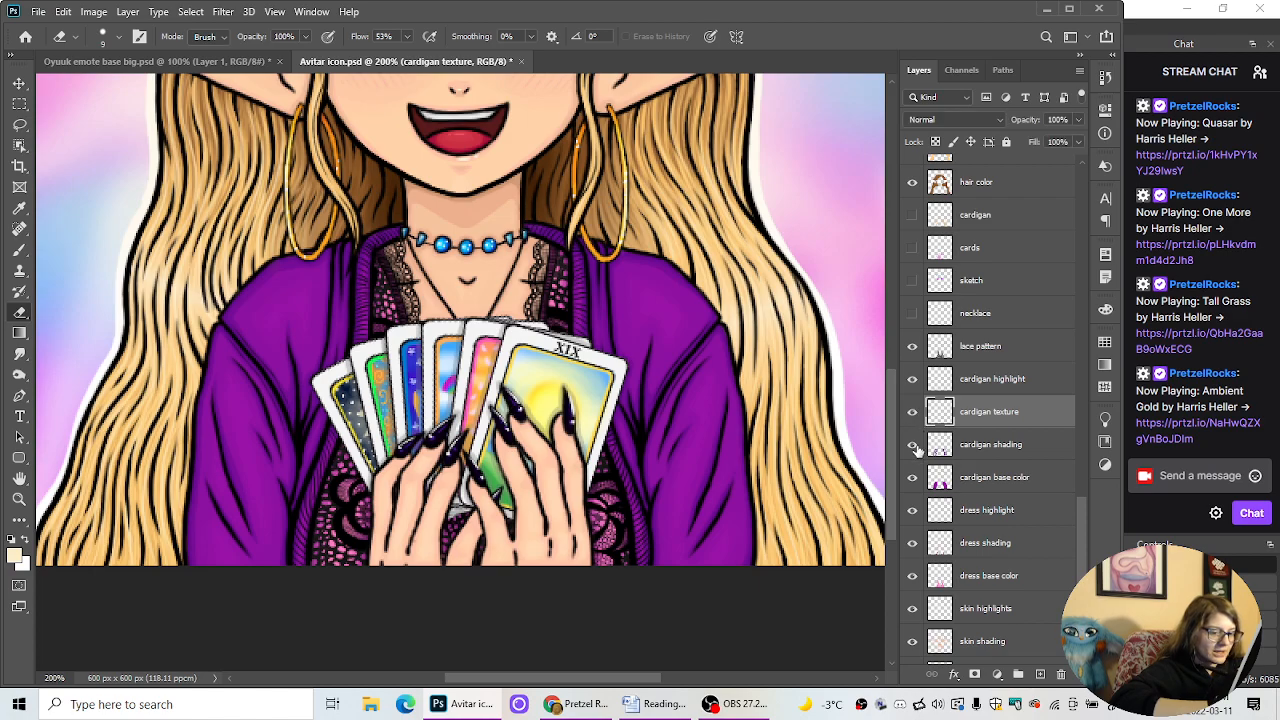
left_click(911, 444)
left_click(911, 444)
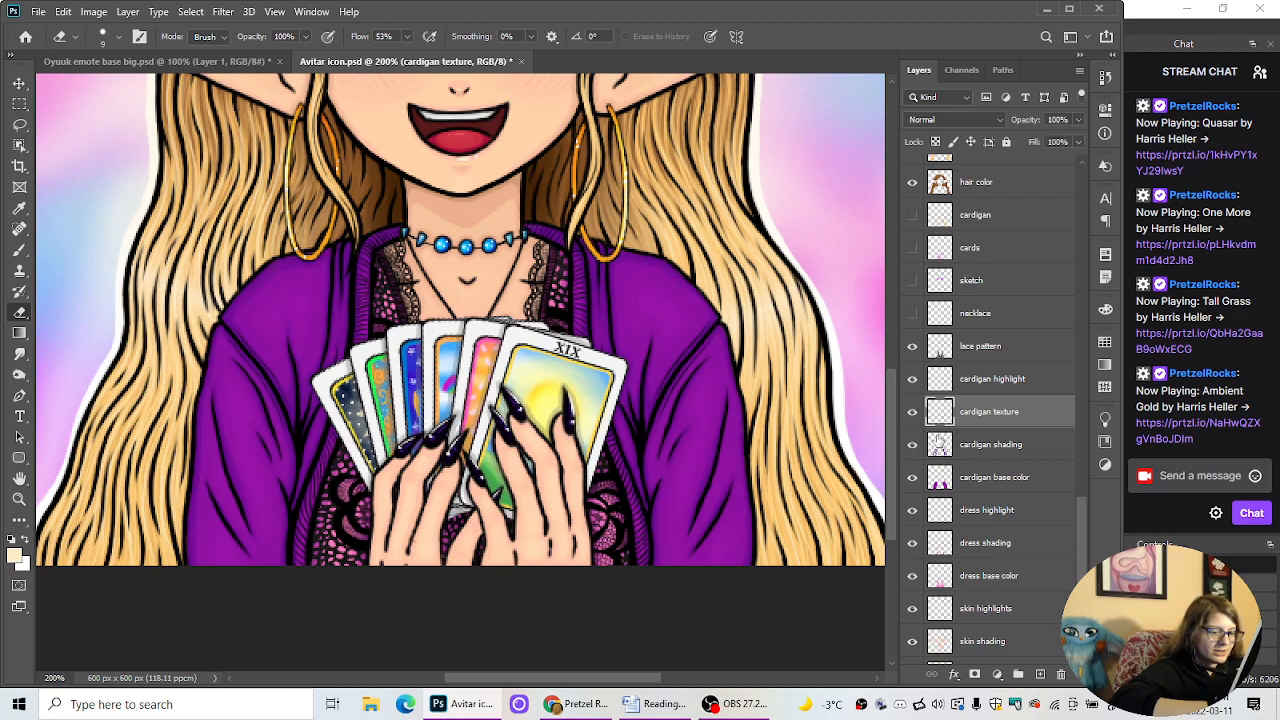
key("ctrl+plus")
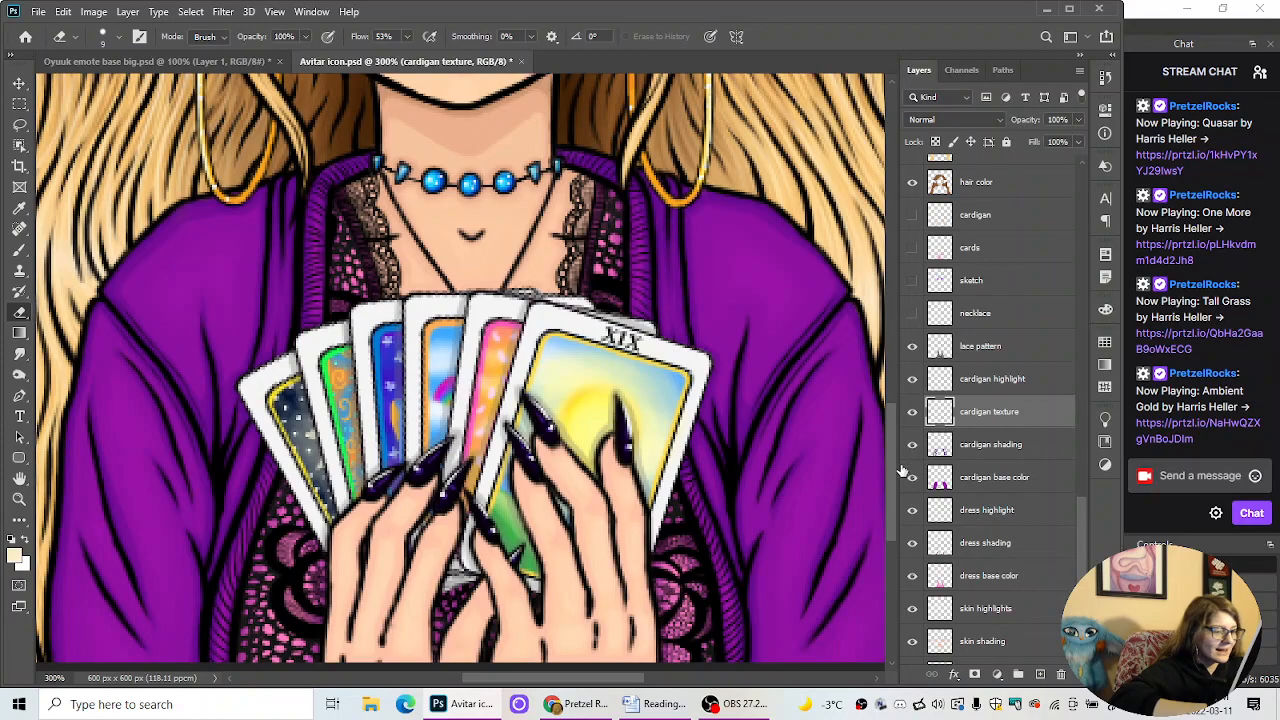
left_click_drag(640, 680, 656, 680)
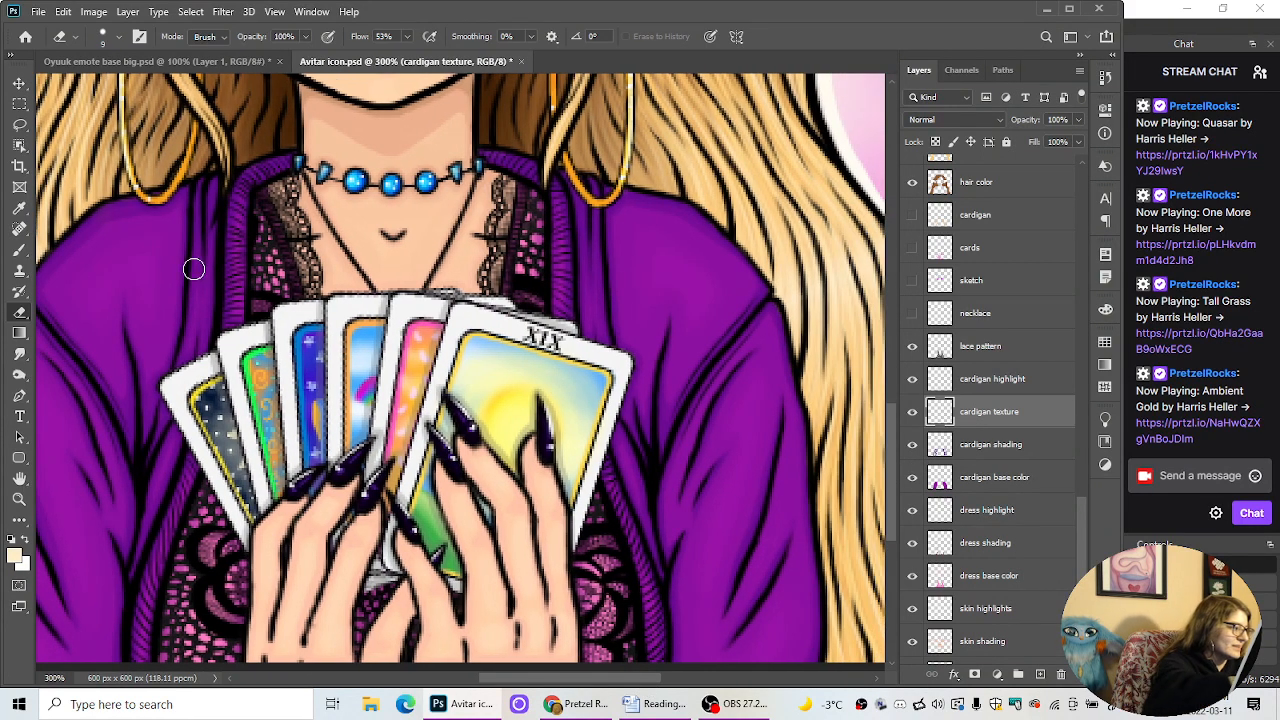
left_click(19, 250)
left_click(114, 37)
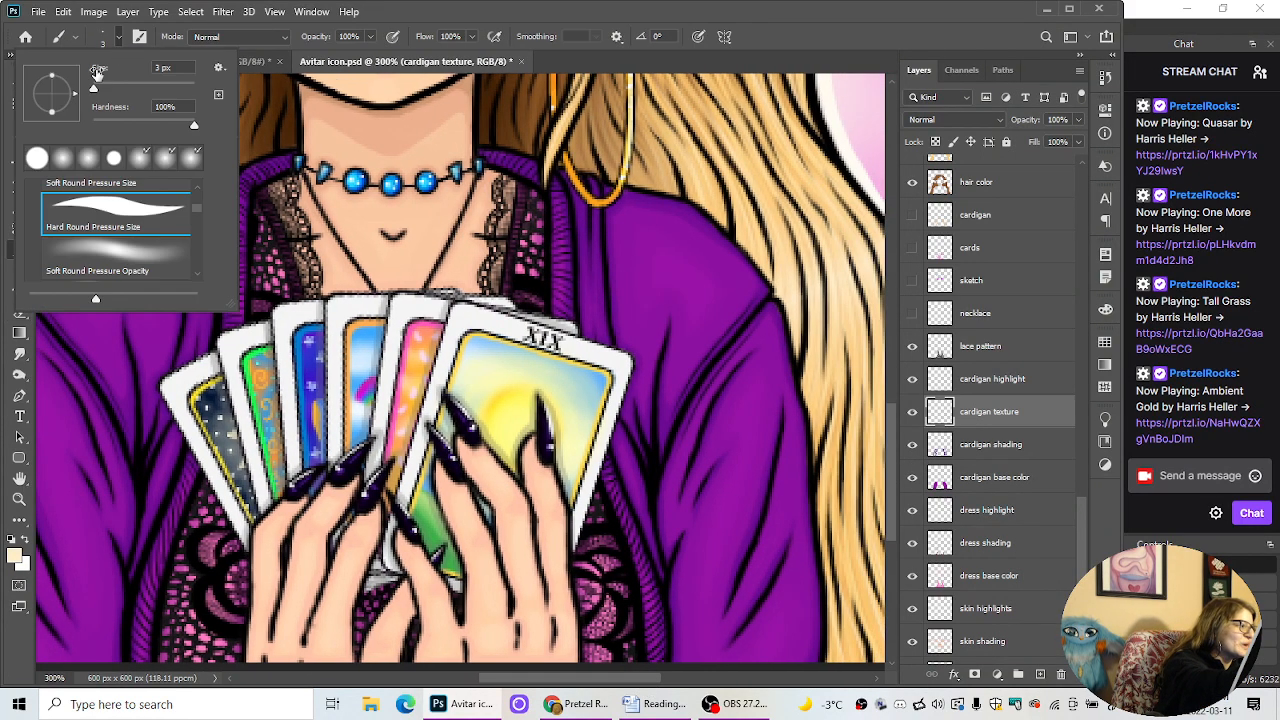
left_click_drag(90, 90, 46, 57)
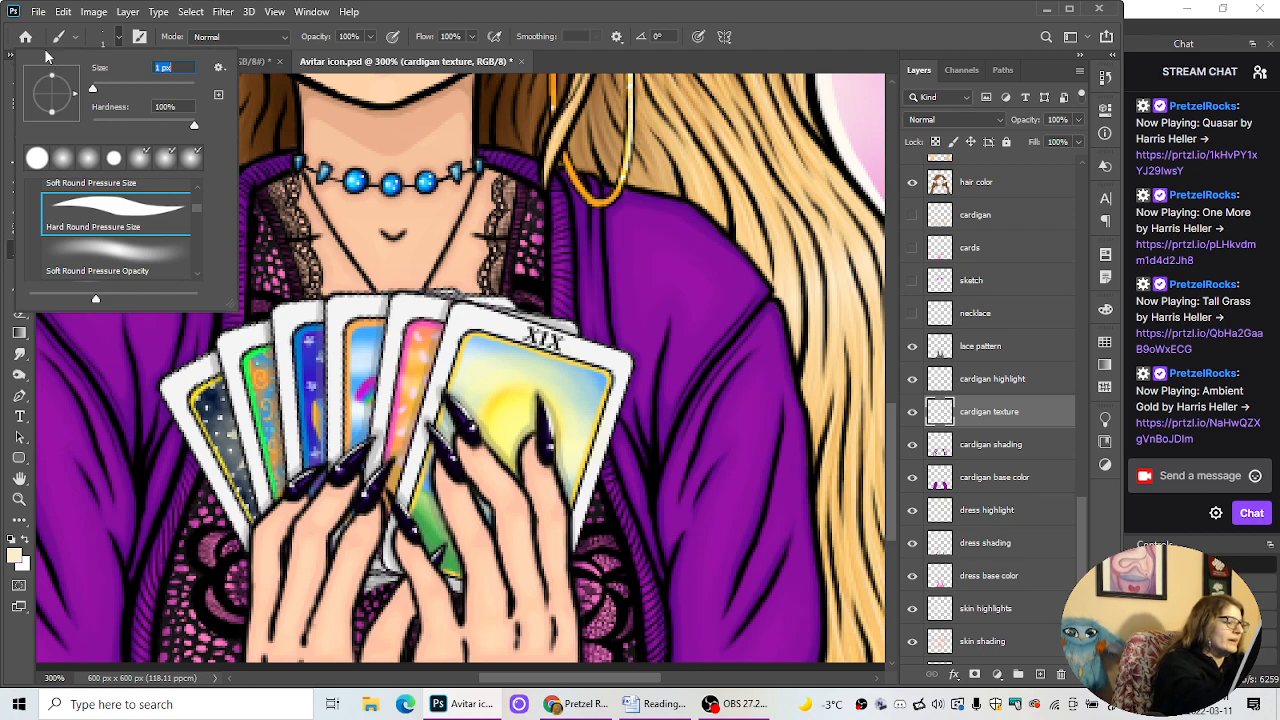
left_click(119, 38)
Step: Hide the cardigan shading and cardigan highlight layers and sample the cardigan's flat base purple as the foreground color
left_click(19, 208)
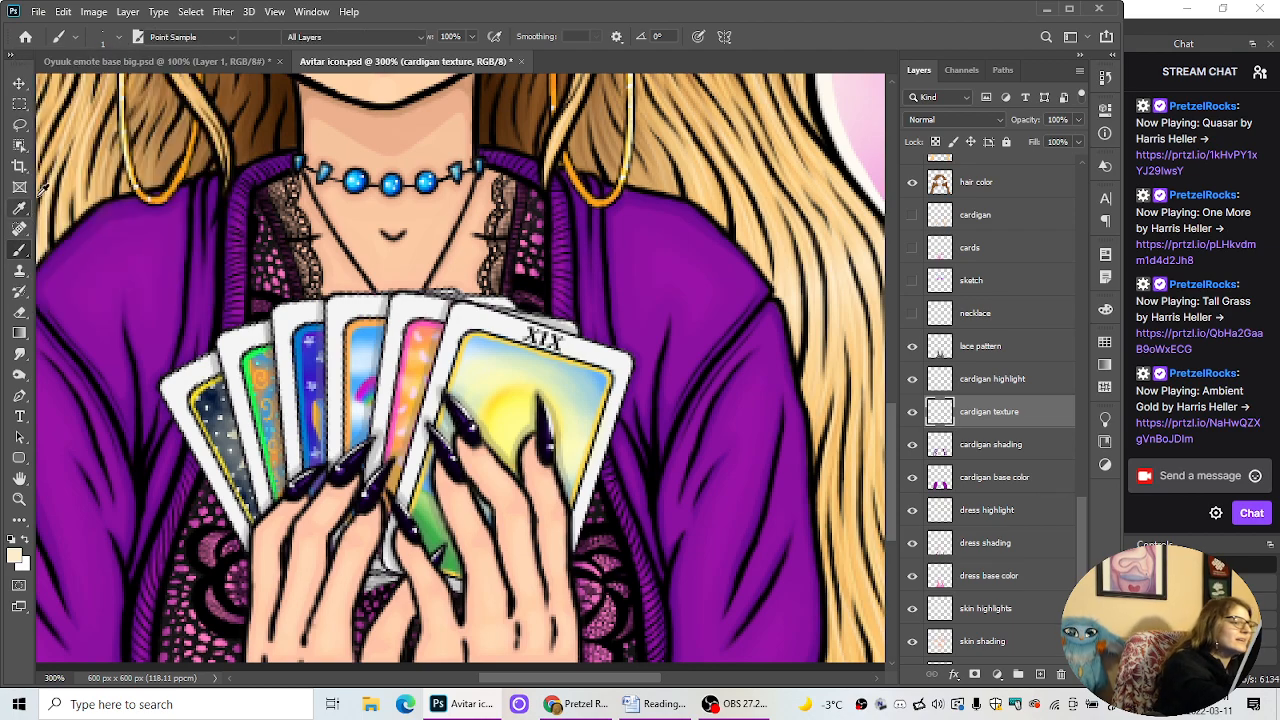
left_click(913, 413)
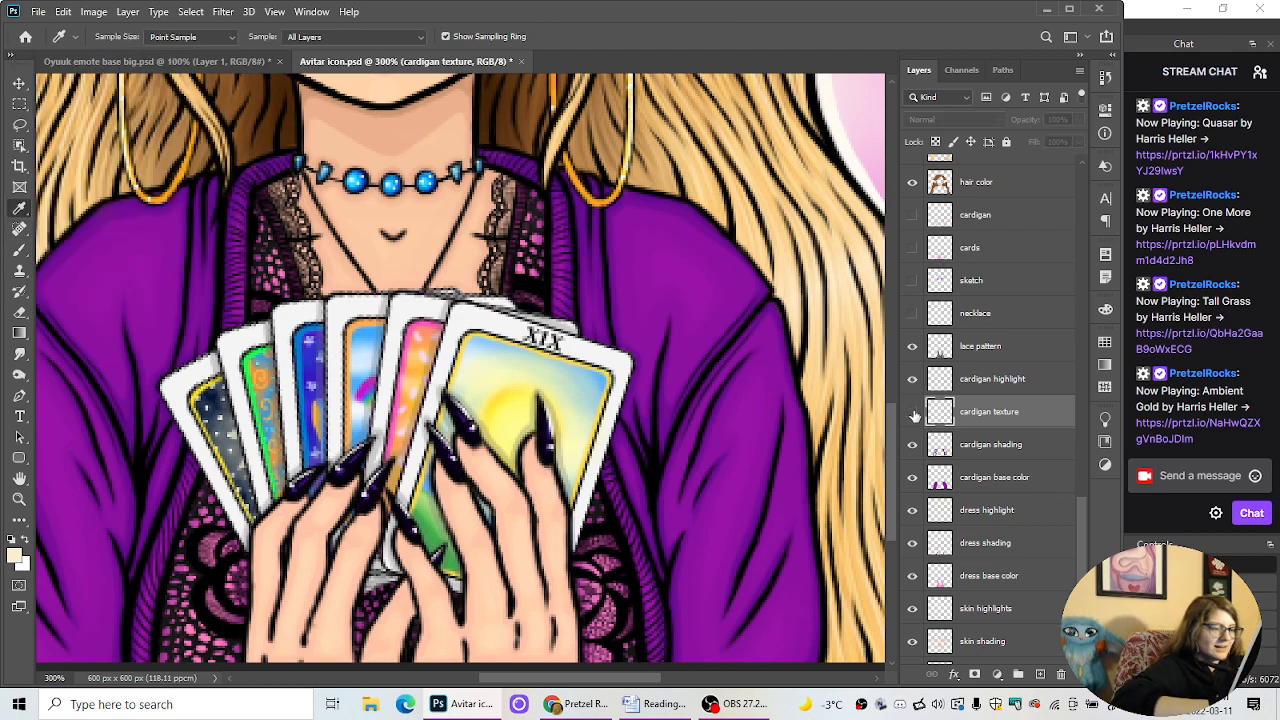
left_click(912, 412)
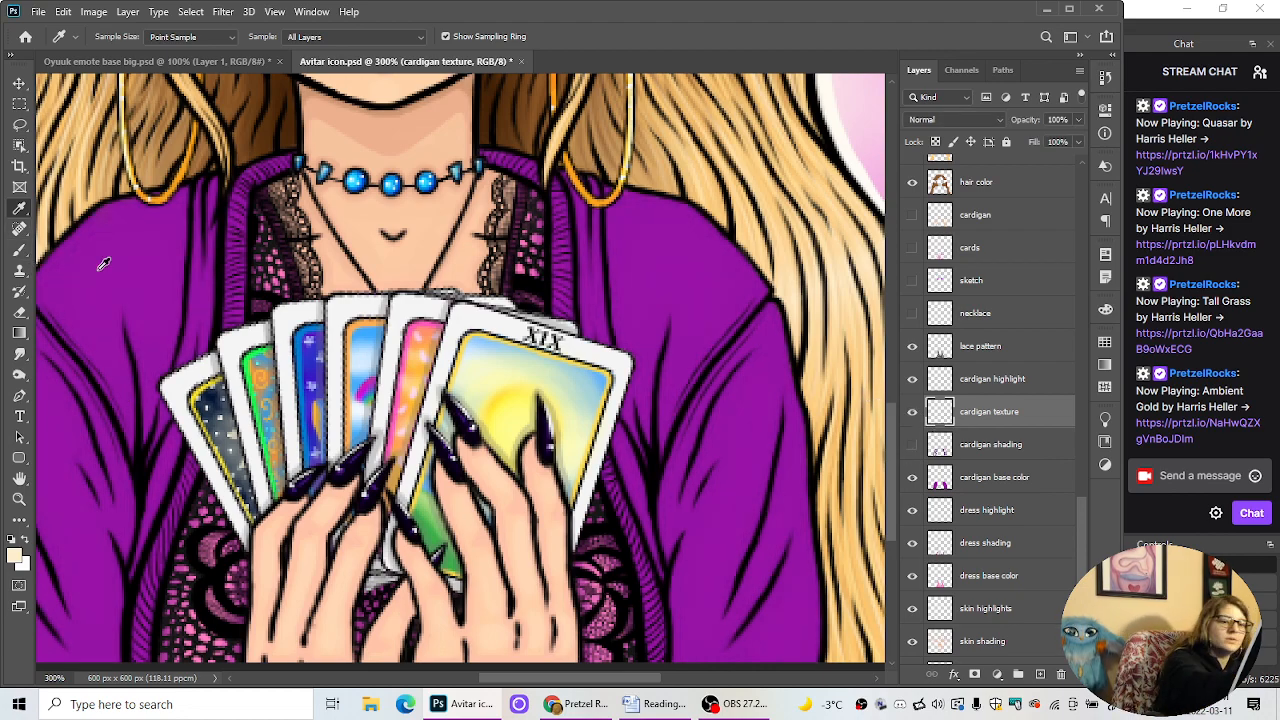
left_click(913, 379)
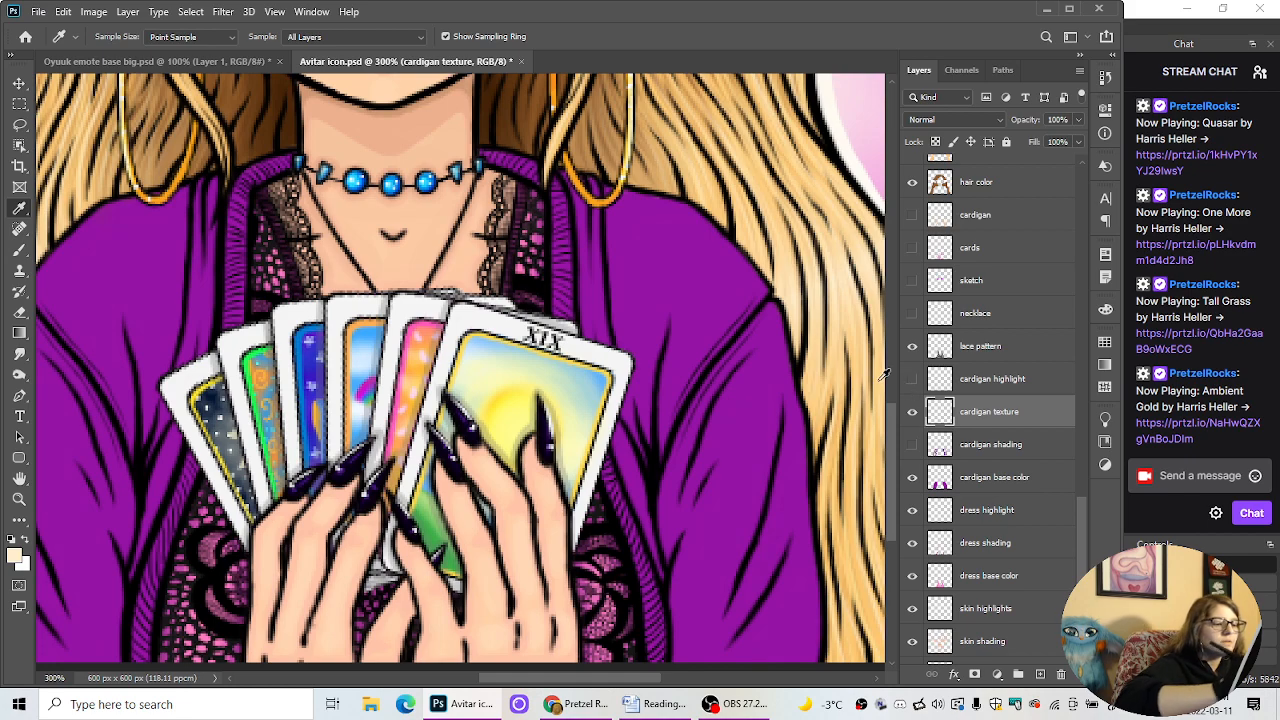
left_click(19, 249)
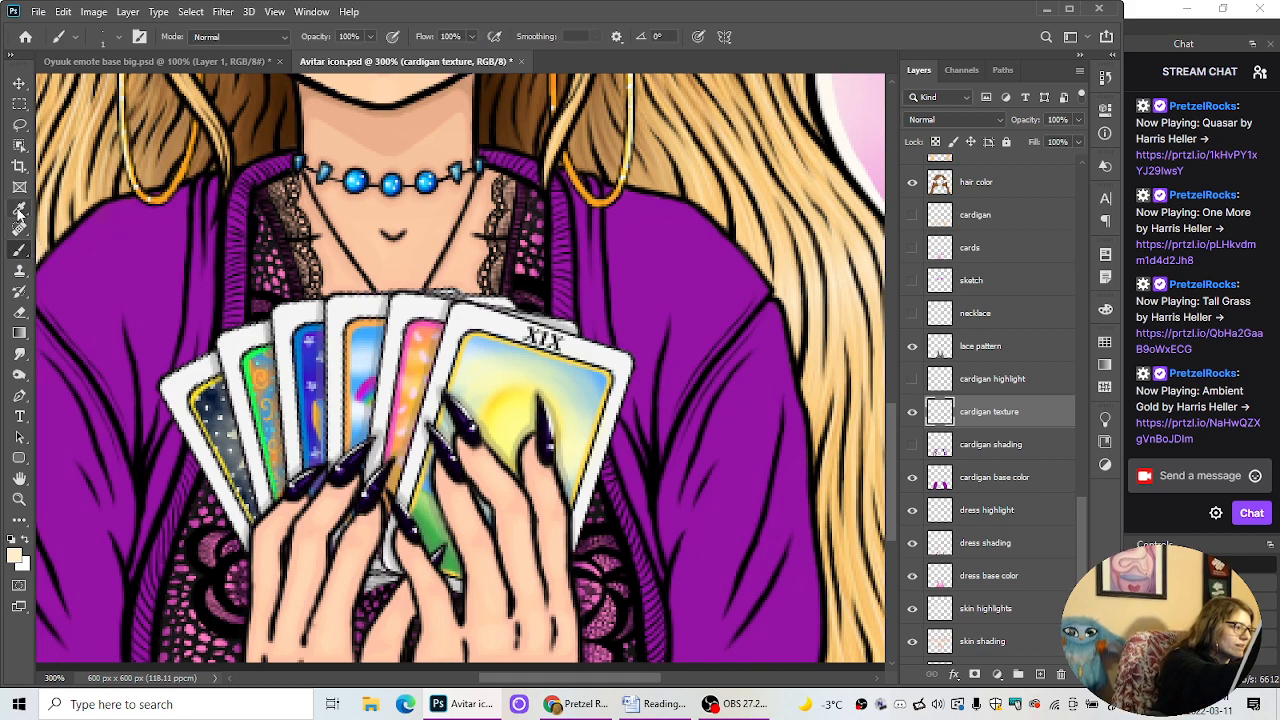
left_click(19, 209)
left_click(628, 300)
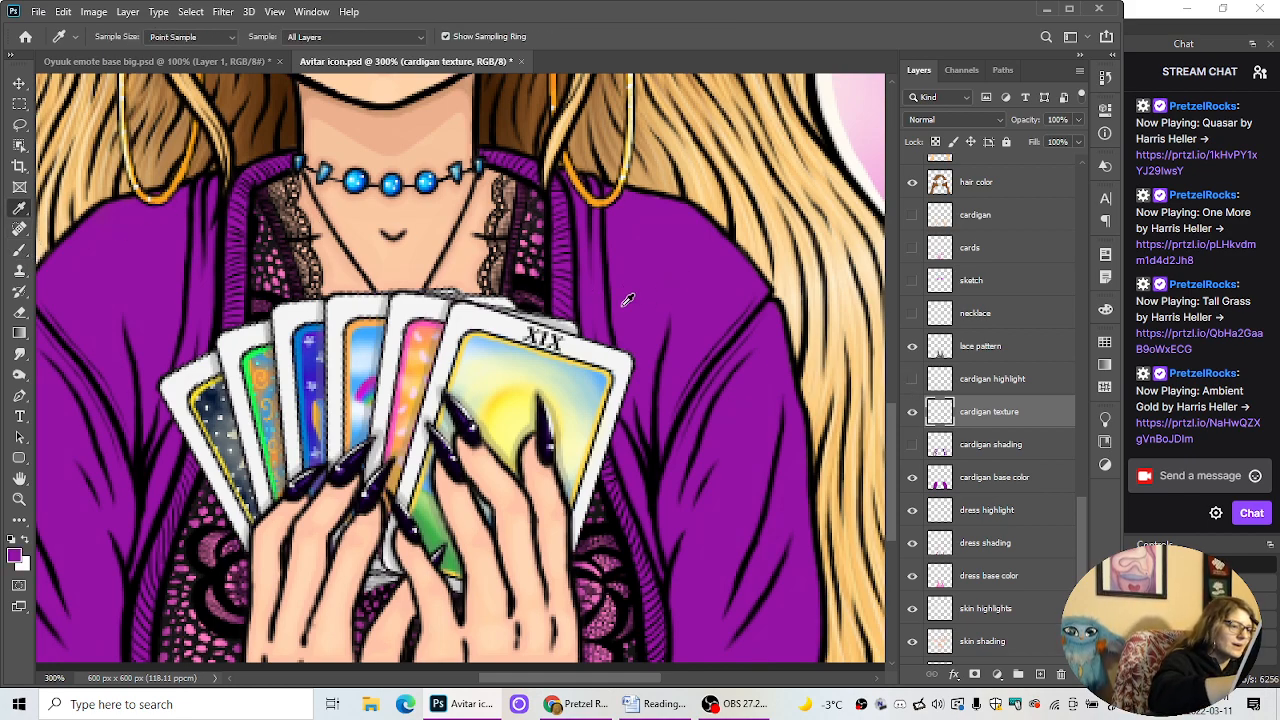
Step: Shift the foreground color to a bluer purple with a hue of 284°
left_click(15, 558)
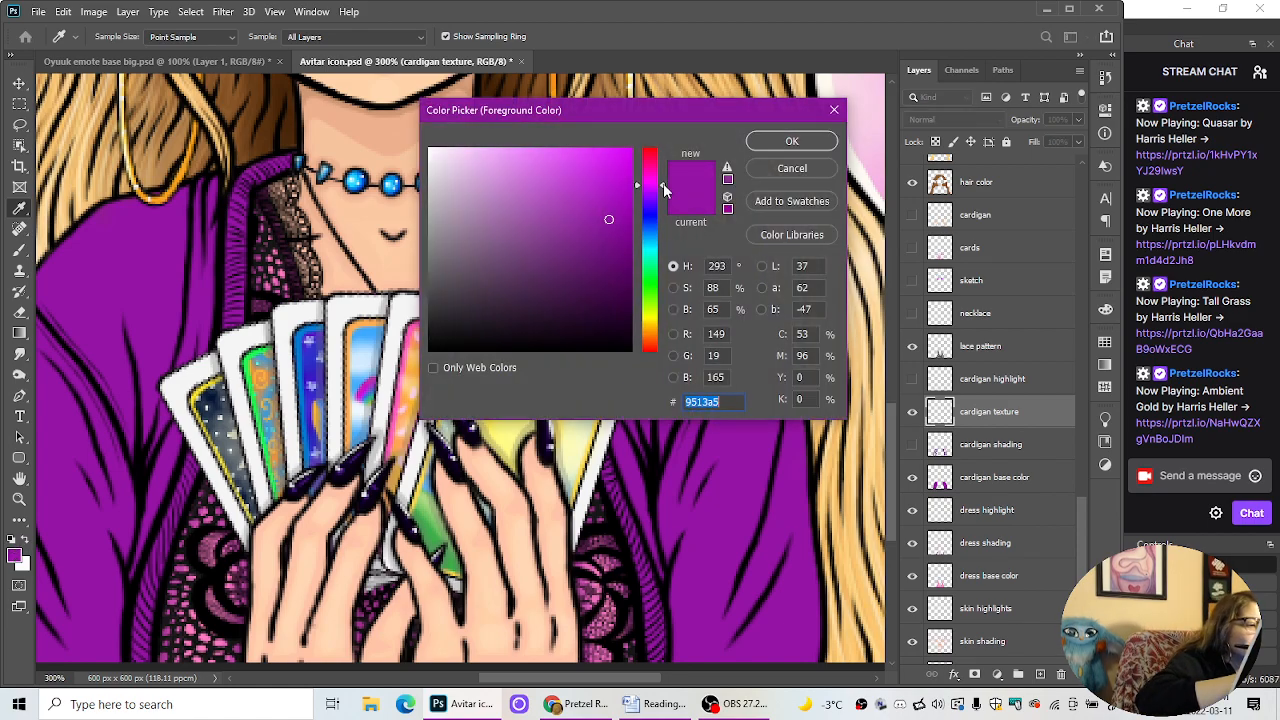
left_click_drag(663, 186, 664, 191)
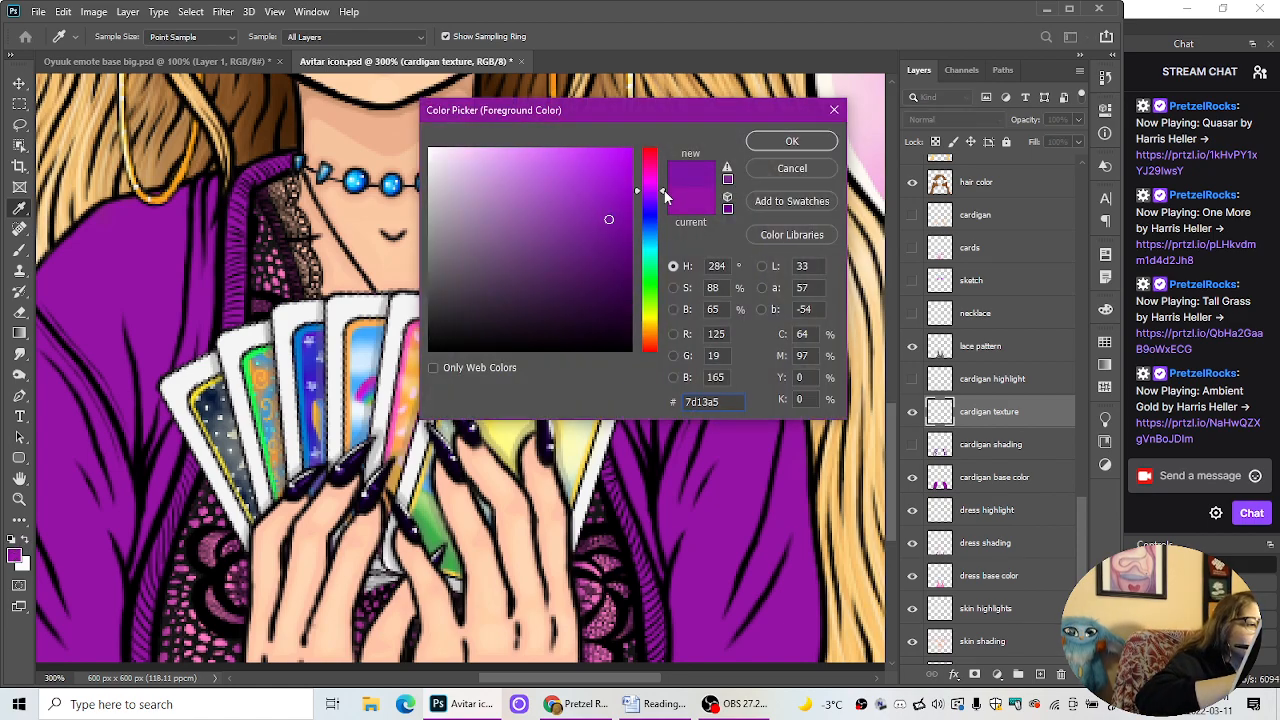
left_click(606, 223)
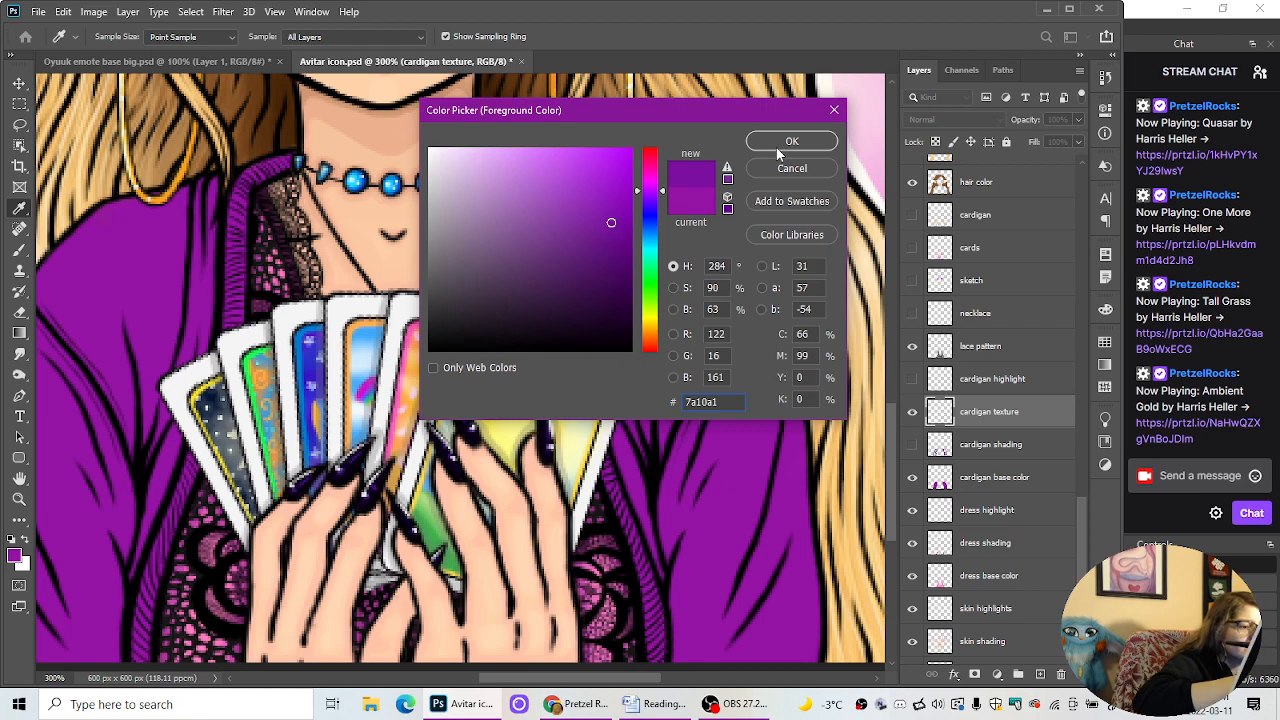
left_click(609, 214)
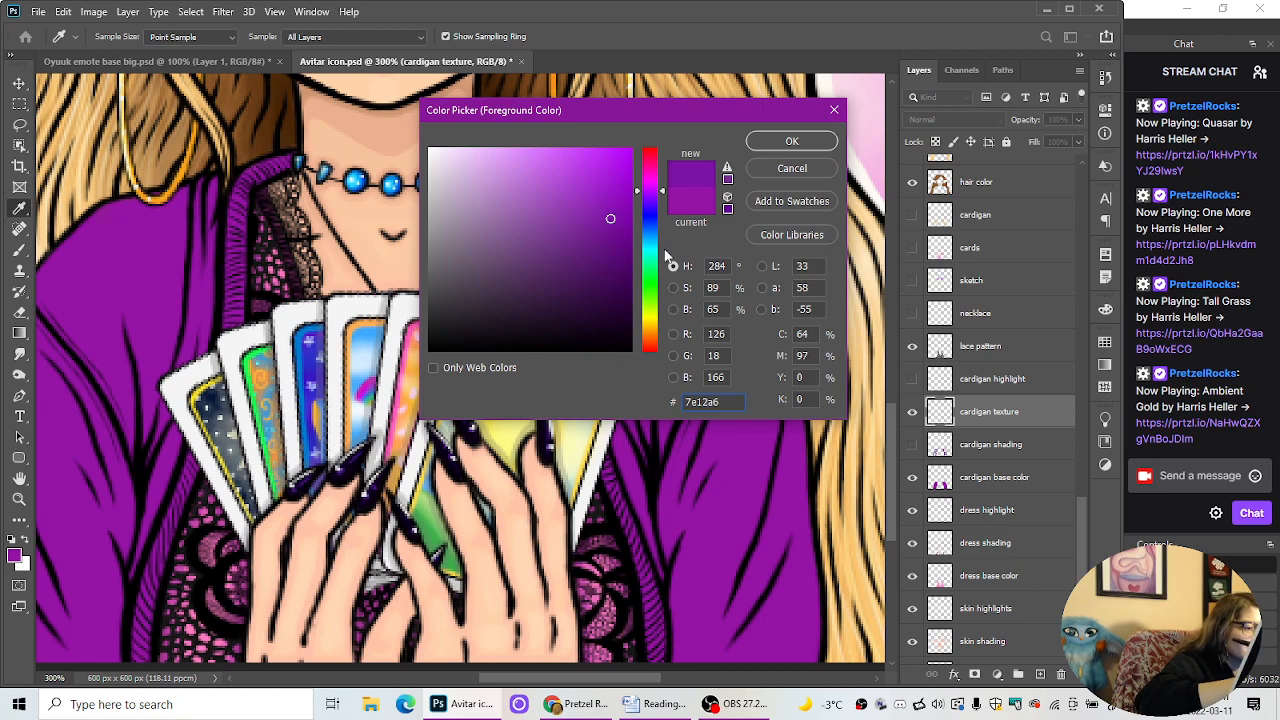
left_click(773, 141)
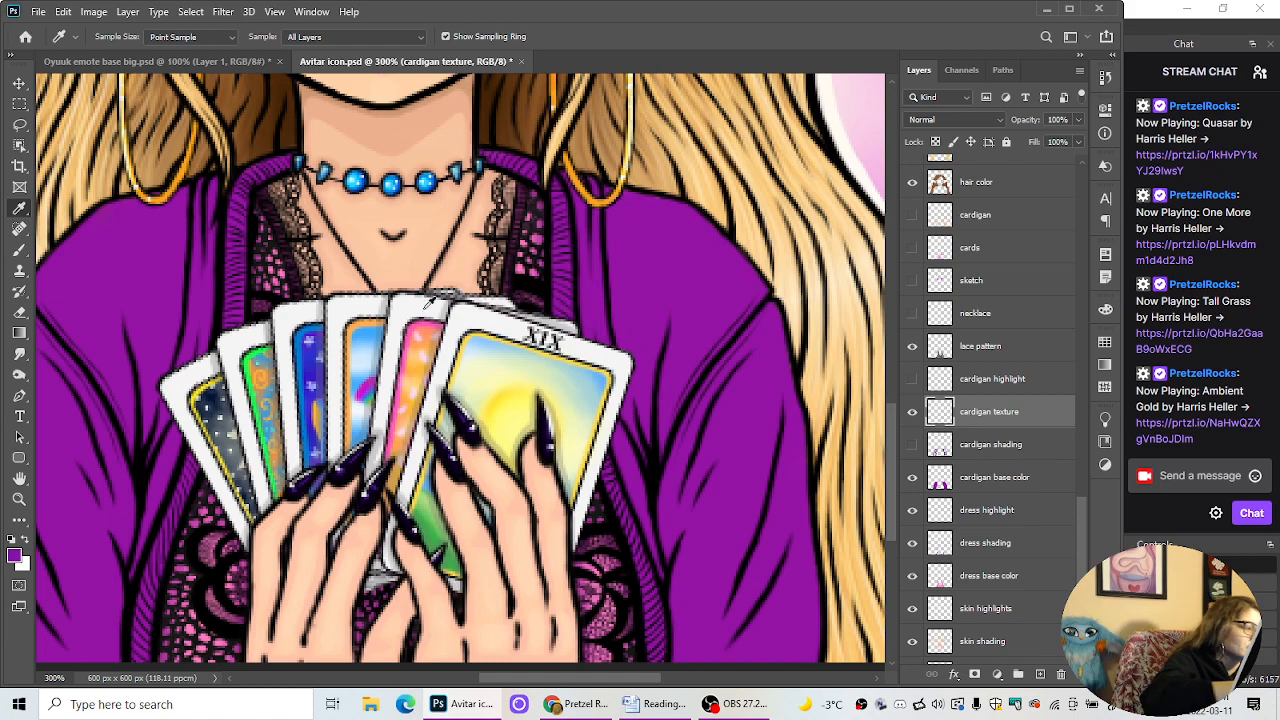
Step: Show the cardigan shading layer again and make the brush's purple slightly darker for texturing the sleeve beside the hair
left_click(21, 253)
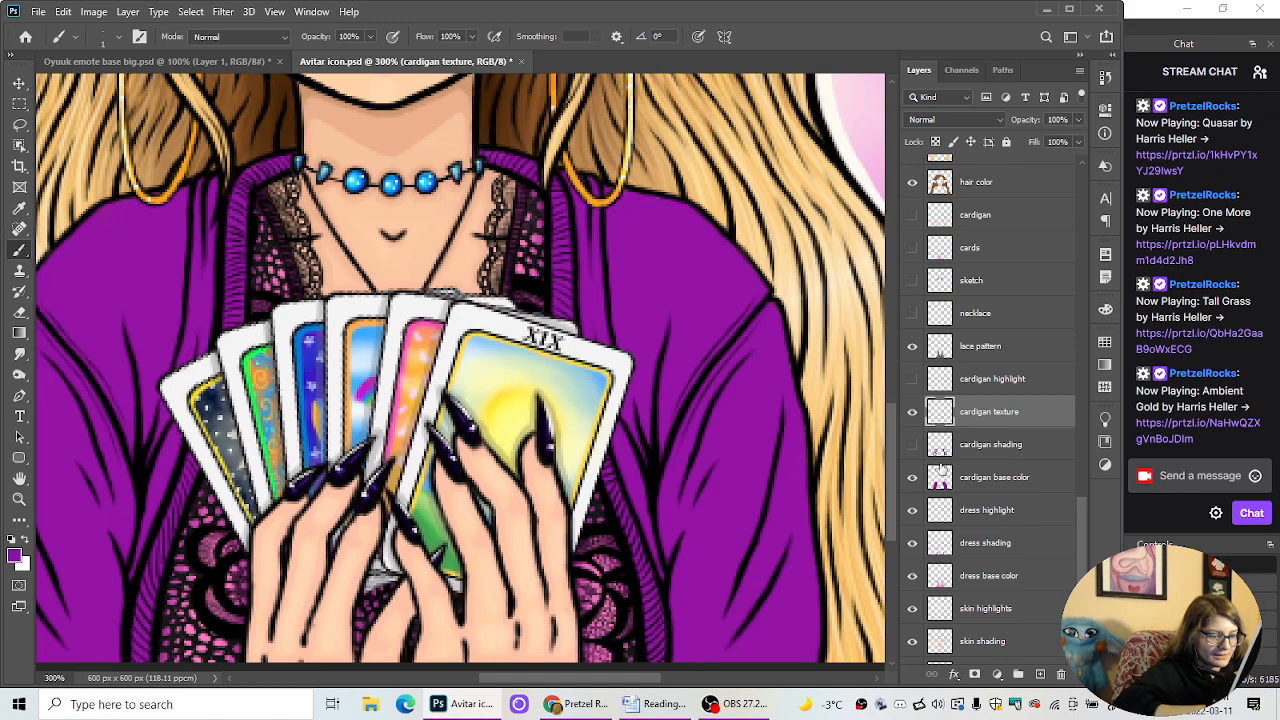
key("ctrl+equal")
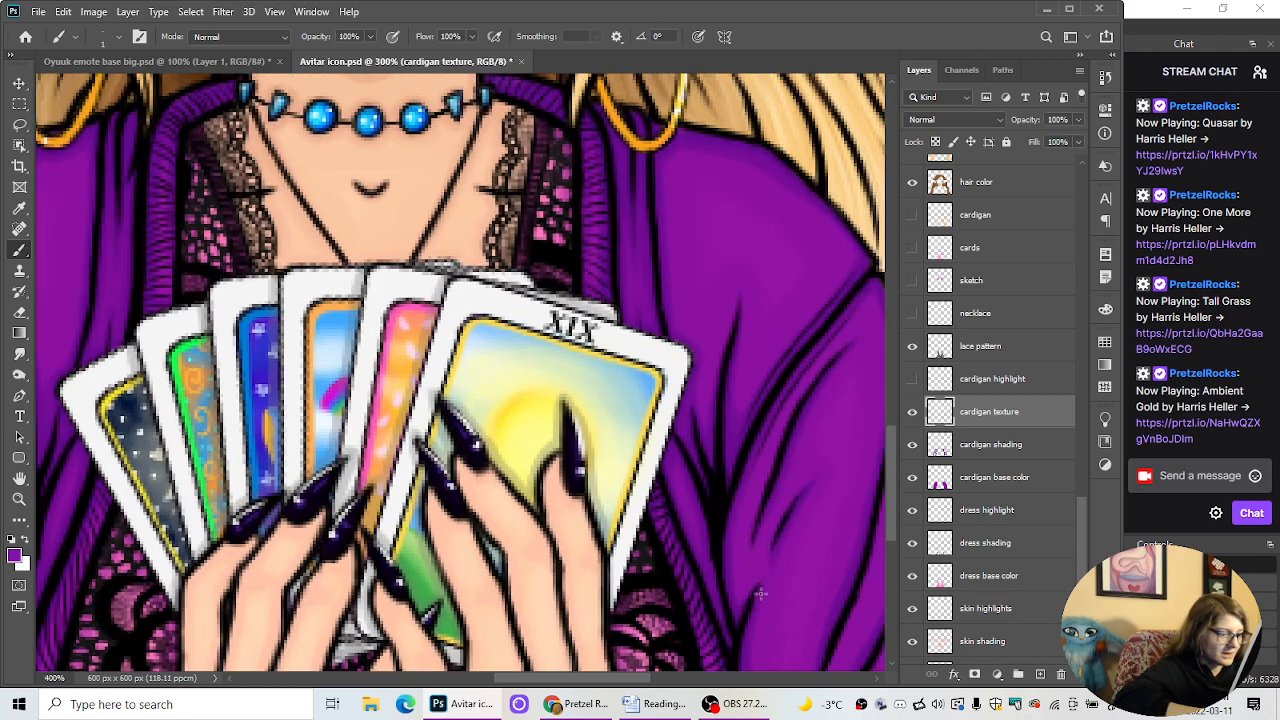
scroll(643, 664, "right", 4)
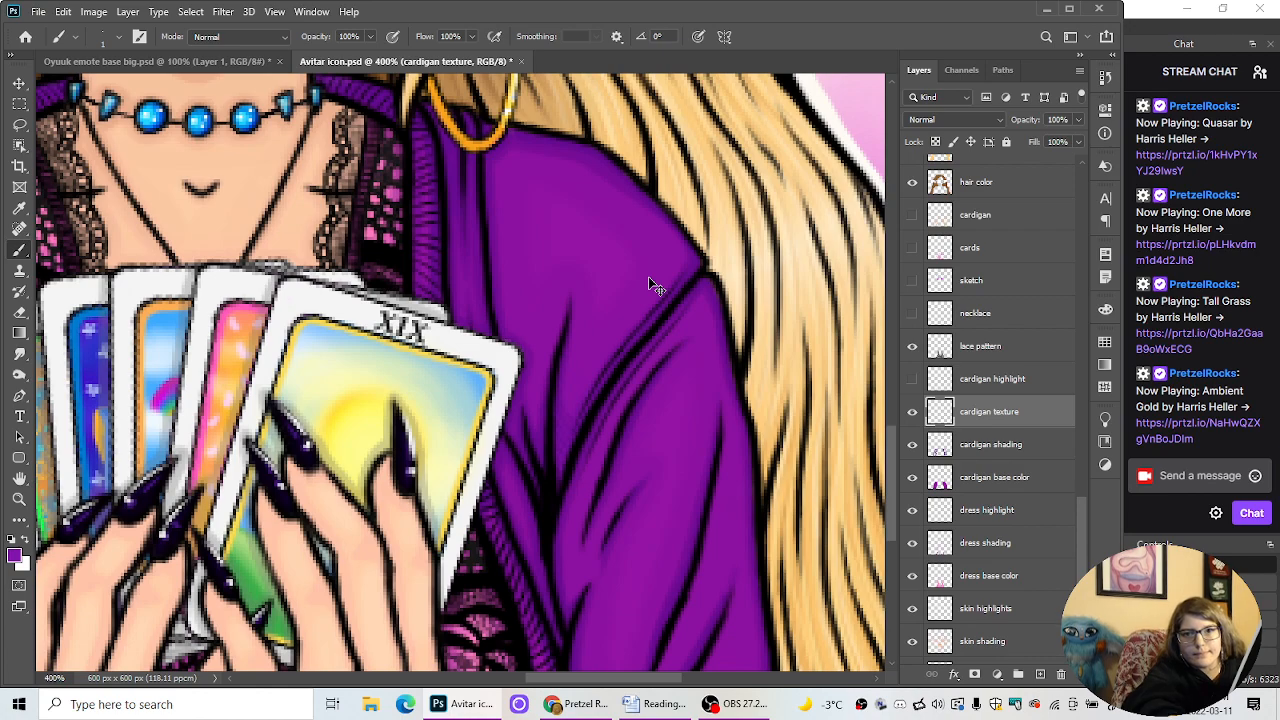
mouse_move(992, 418)
left_mouse_down()
mouse_move(997, 458)
mouse_move(997, 413)
left_mouse_up()
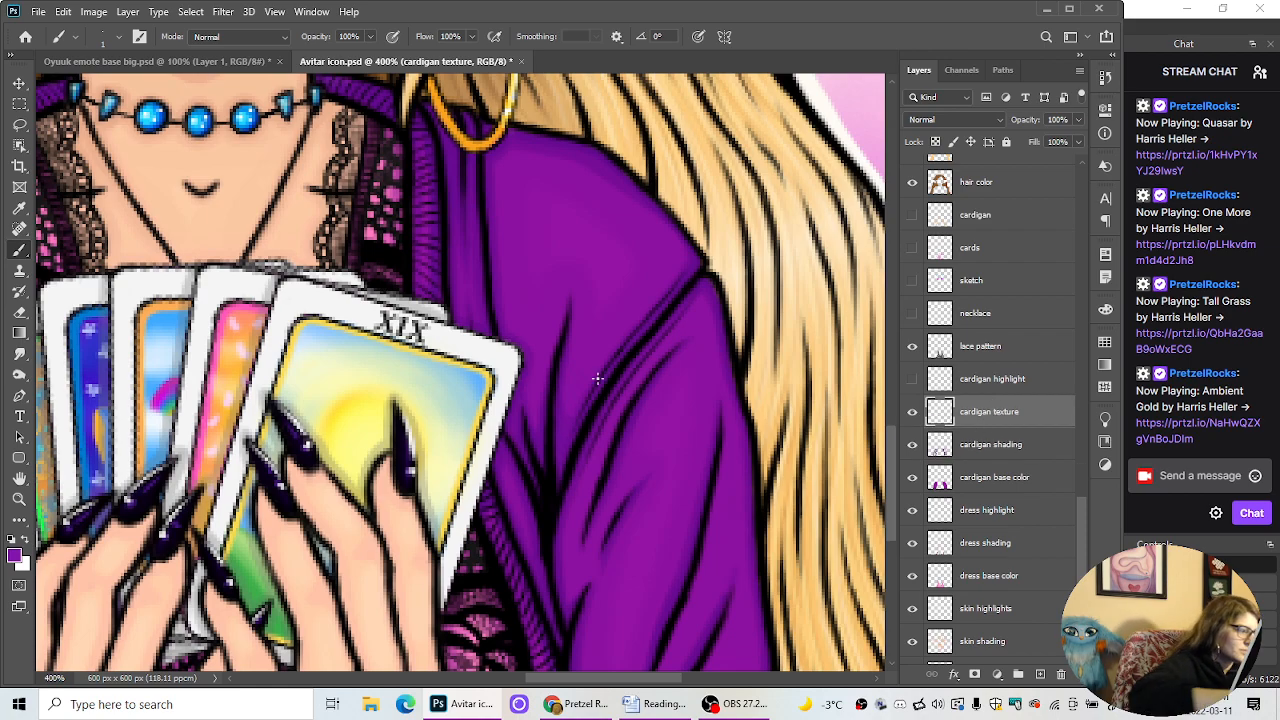
left_click(14, 557)
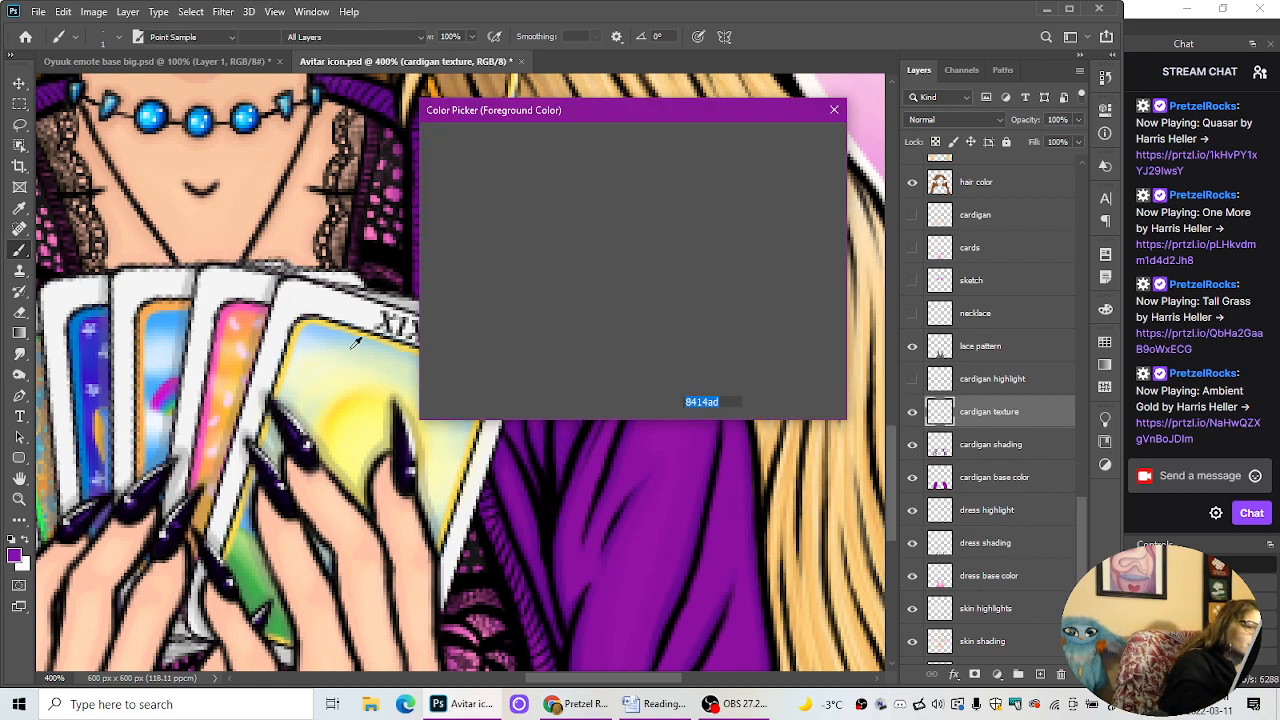
left_click_drag(610, 215, 614, 226)
left_click(792, 141)
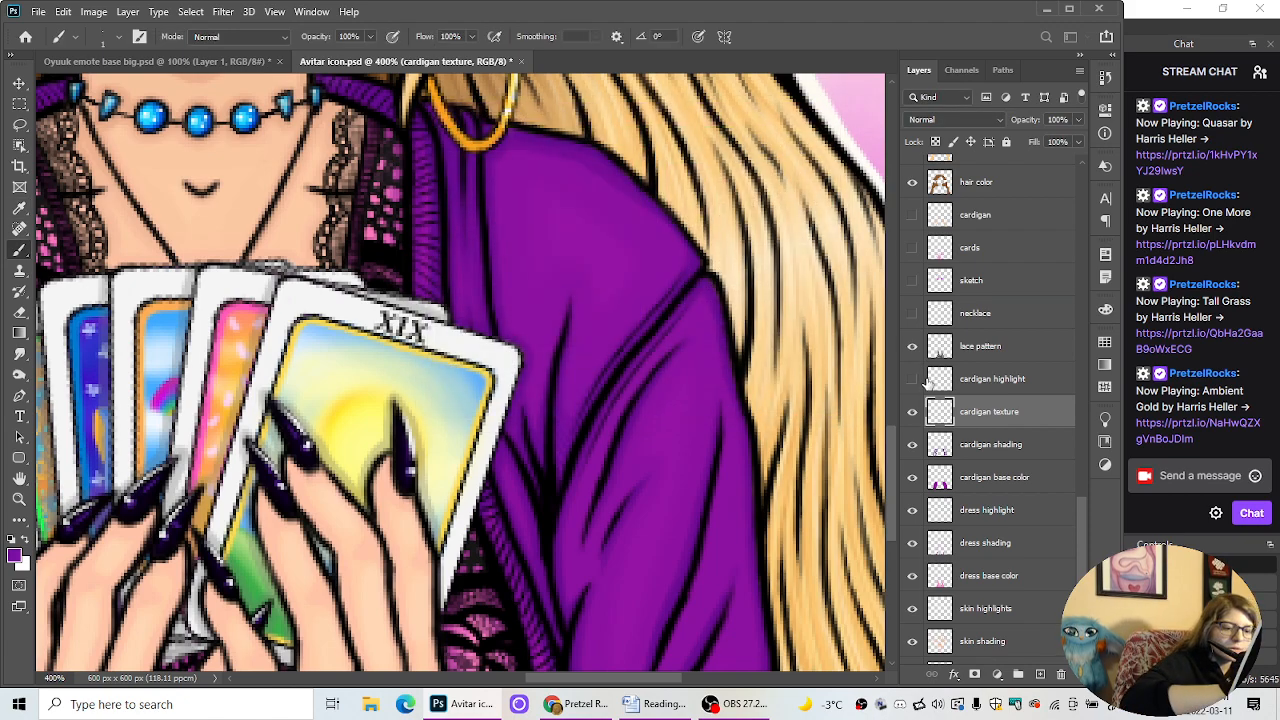
Step: Erase stray texture strokes on the cardigan and resume brushing fine texture lines over the shoulder and upper sleeve beside the hair
left_click(19, 312)
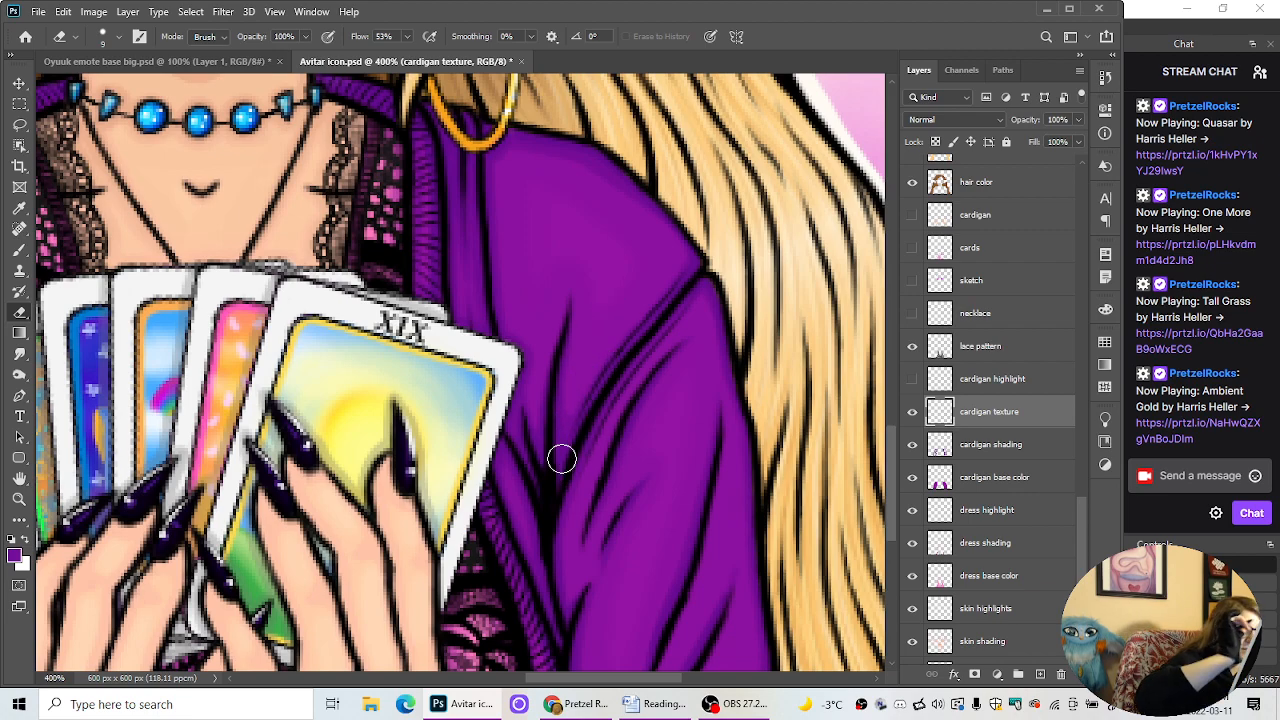
left_click(18, 254)
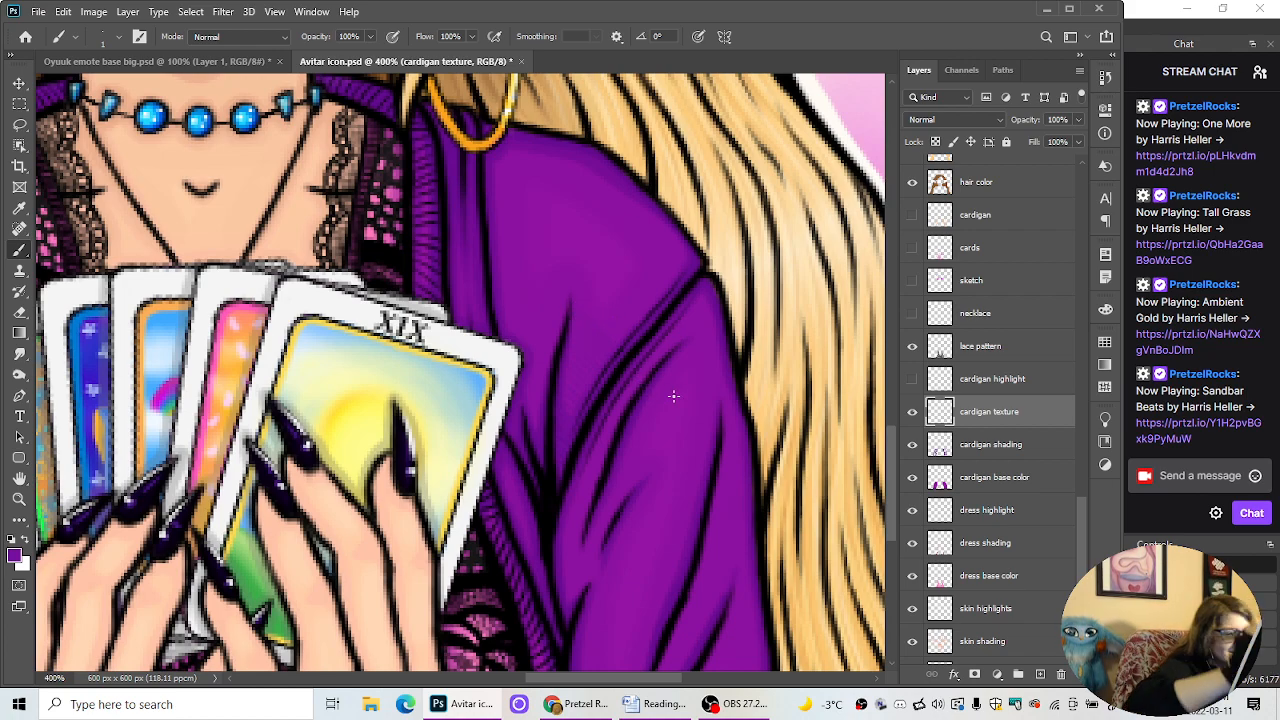
left_click_drag(892, 455, 887, 448)
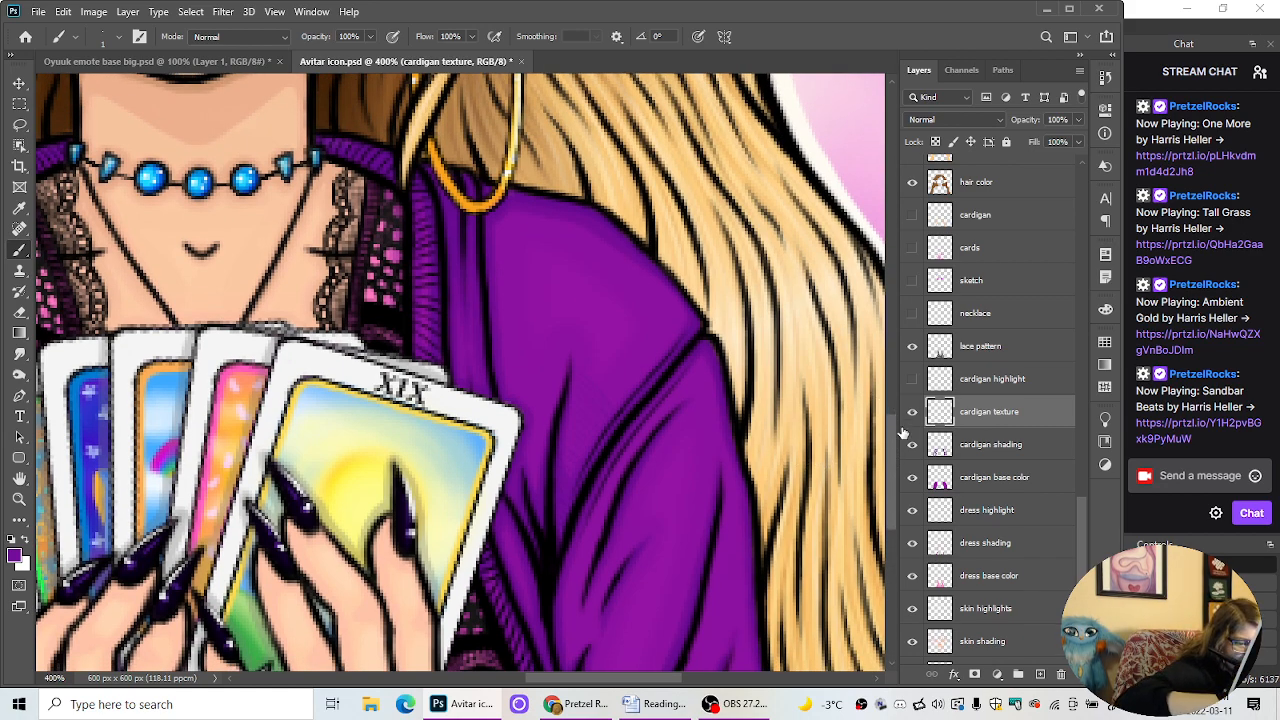
left_click_drag(890, 429, 887, 451)
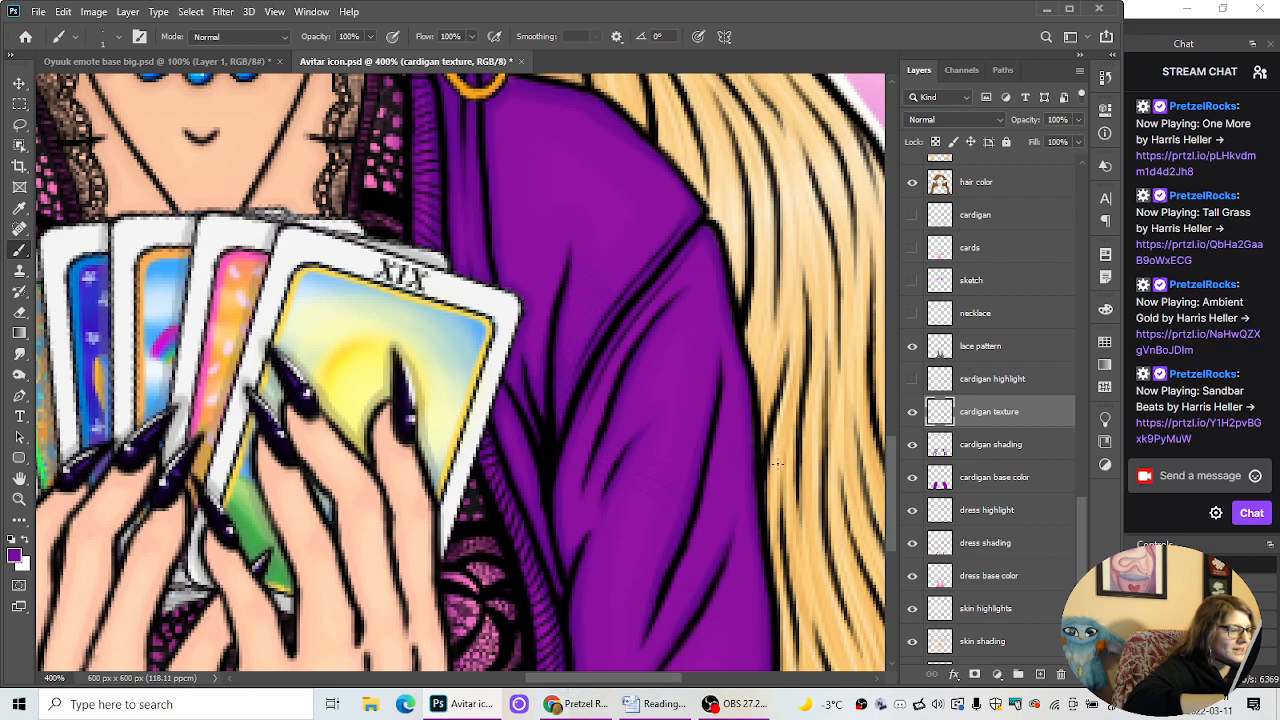
Step: Check the cardigan texture at a reduced scale and continue the fine purple strokes down the sleeve beside the hair
key("ctrl+minus")
key("ctrl+minus")
key("ctrl+minus")
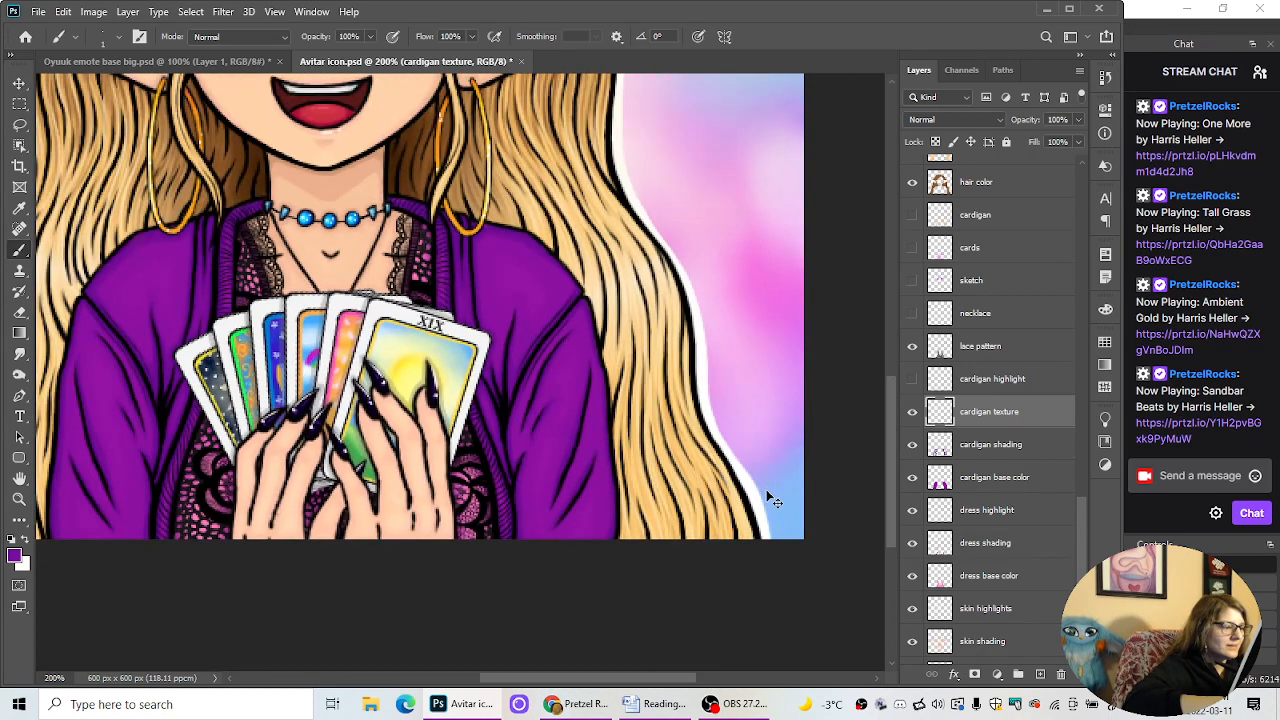
key("ctrl+plus")
key("ctrl+plus")
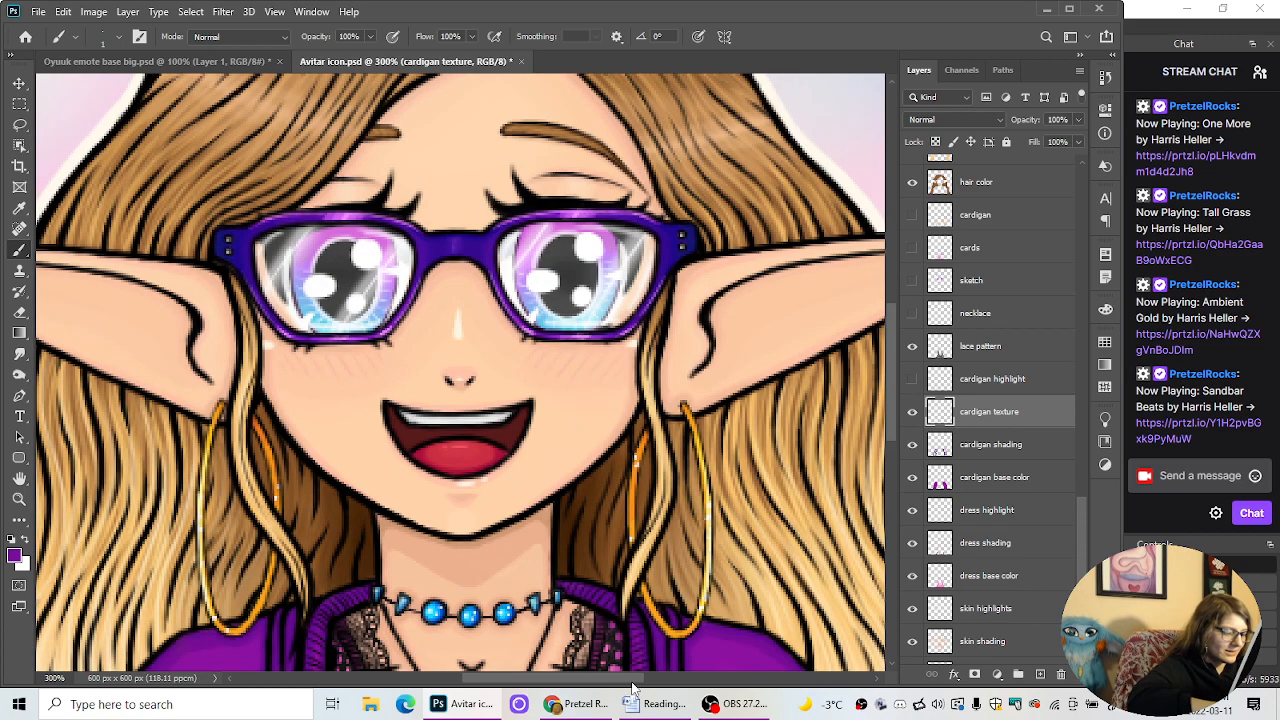
left_click_drag(632, 683, 714, 684)
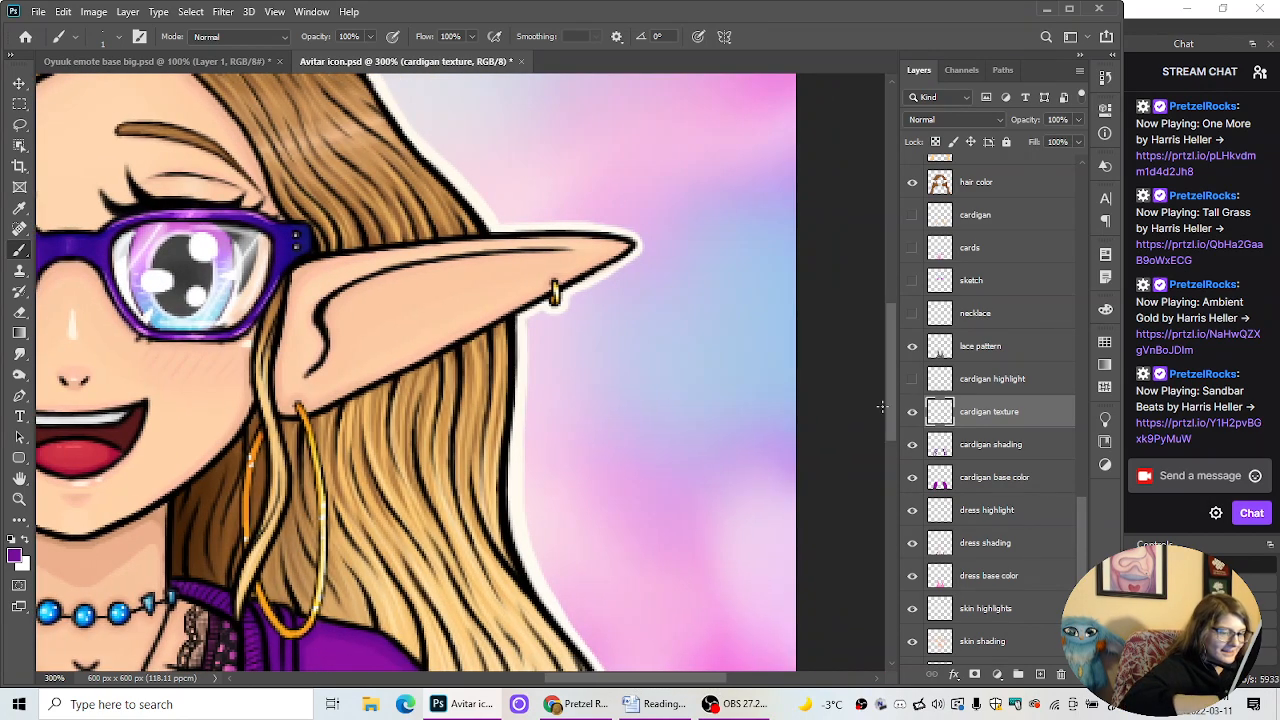
left_click_drag(889, 408, 891, 536)
key("ctrl+plus")
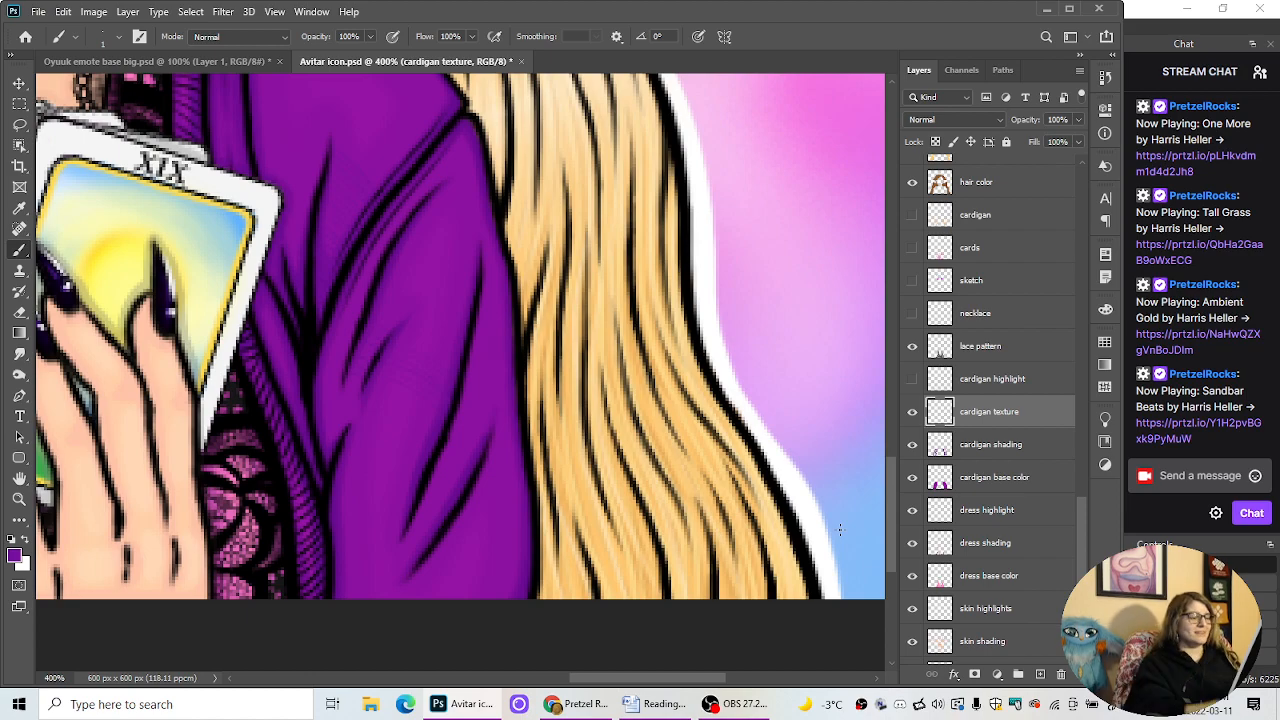
left_click_drag(647, 682, 620, 680)
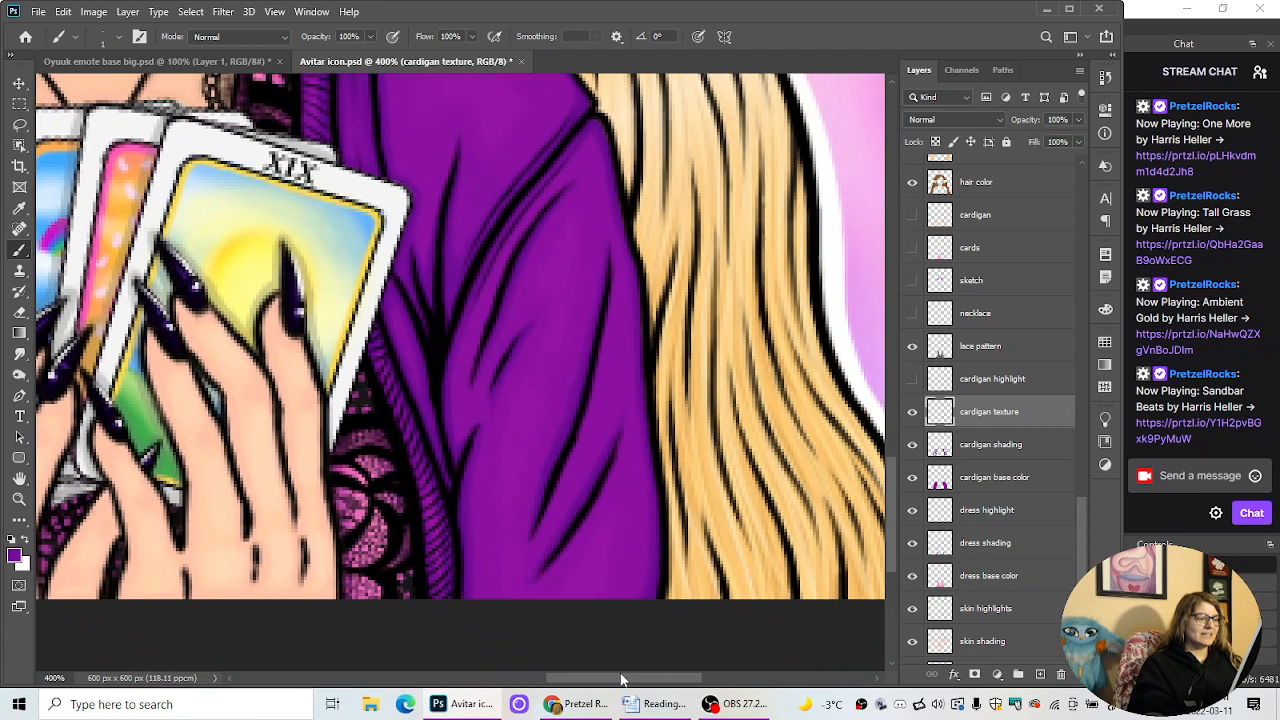
mouse_move(553, 710)
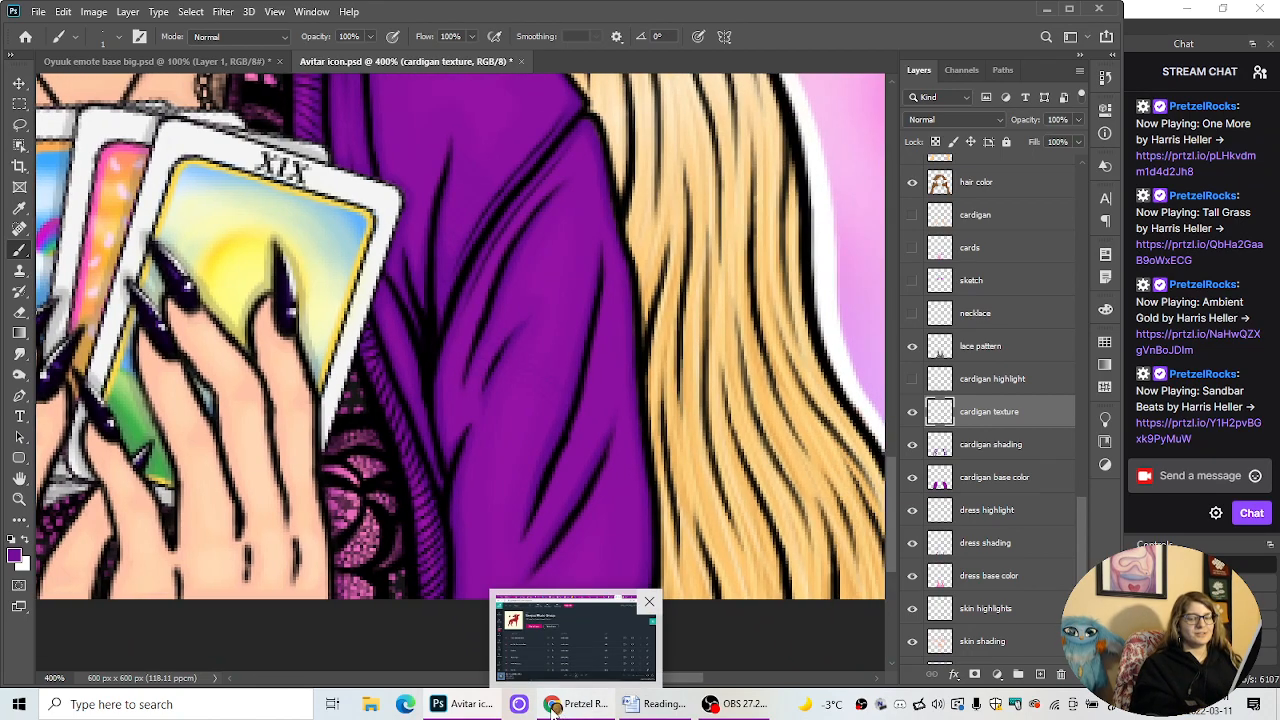
key("ctrl+plus")
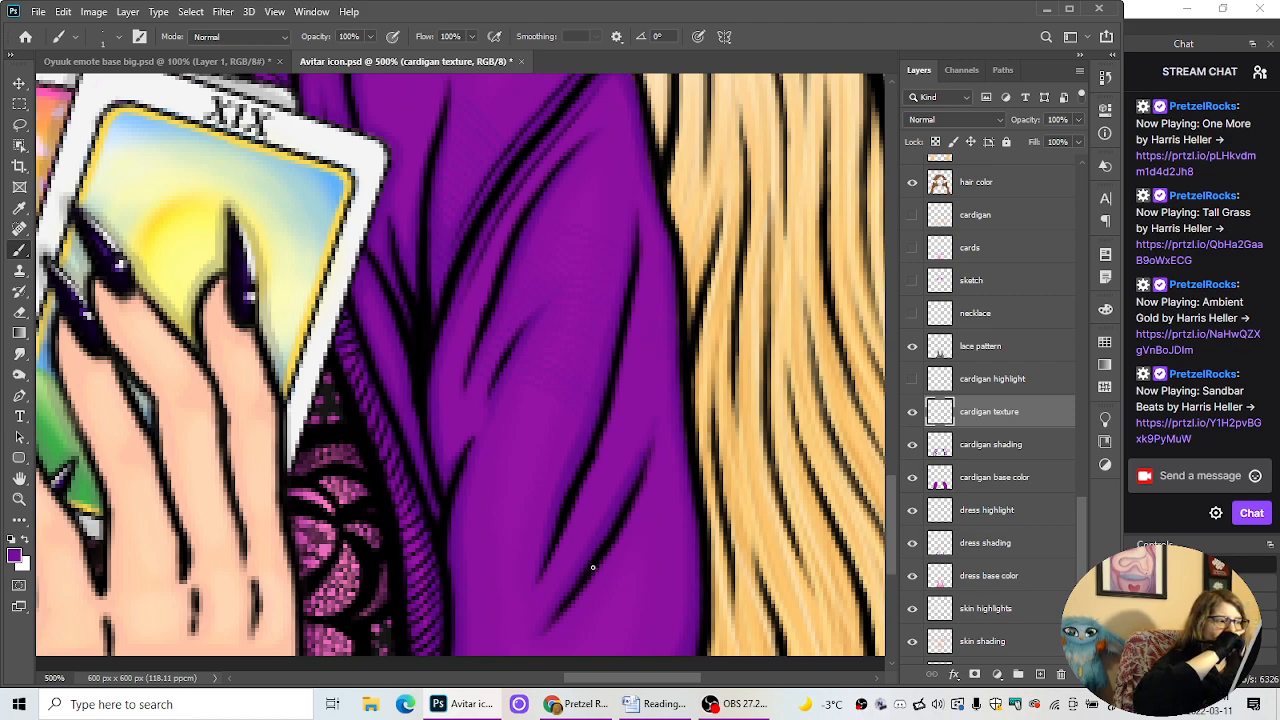
Step: Erase unwanted texture strokes from the sleeve beside the hair and return to the Brush tool
left_click(20, 313)
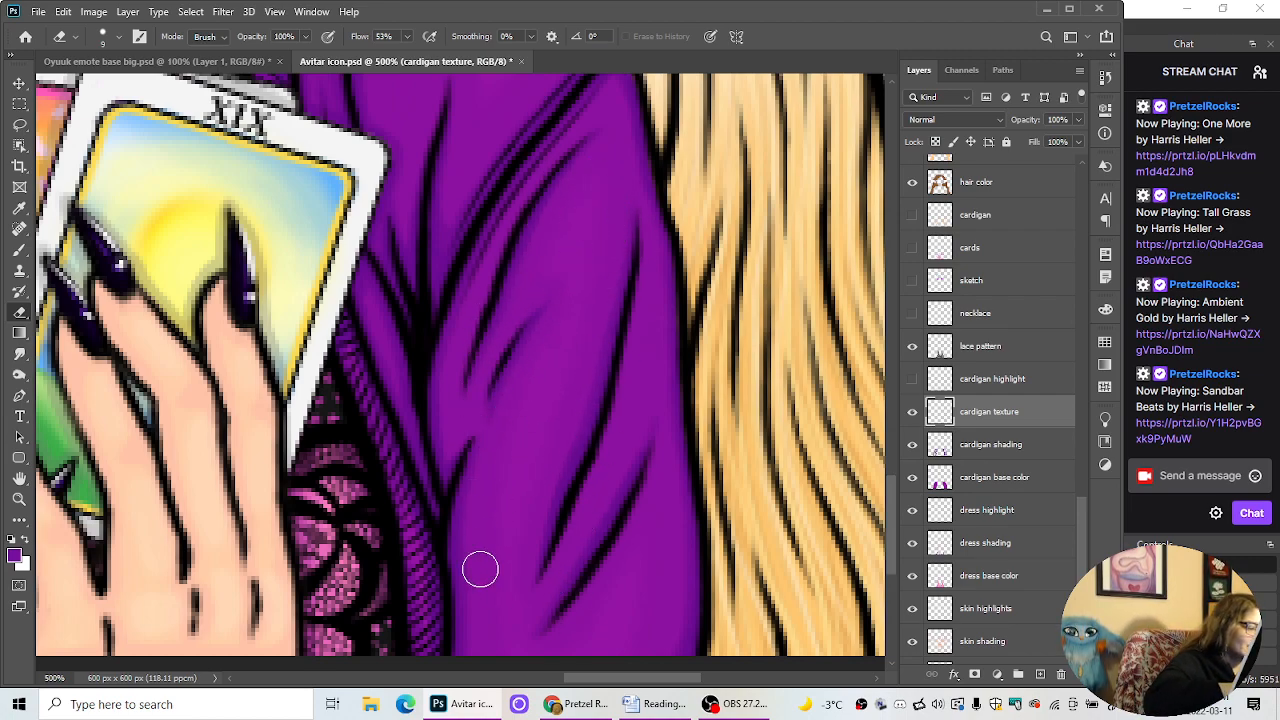
left_click(21, 254)
left_click(22, 257)
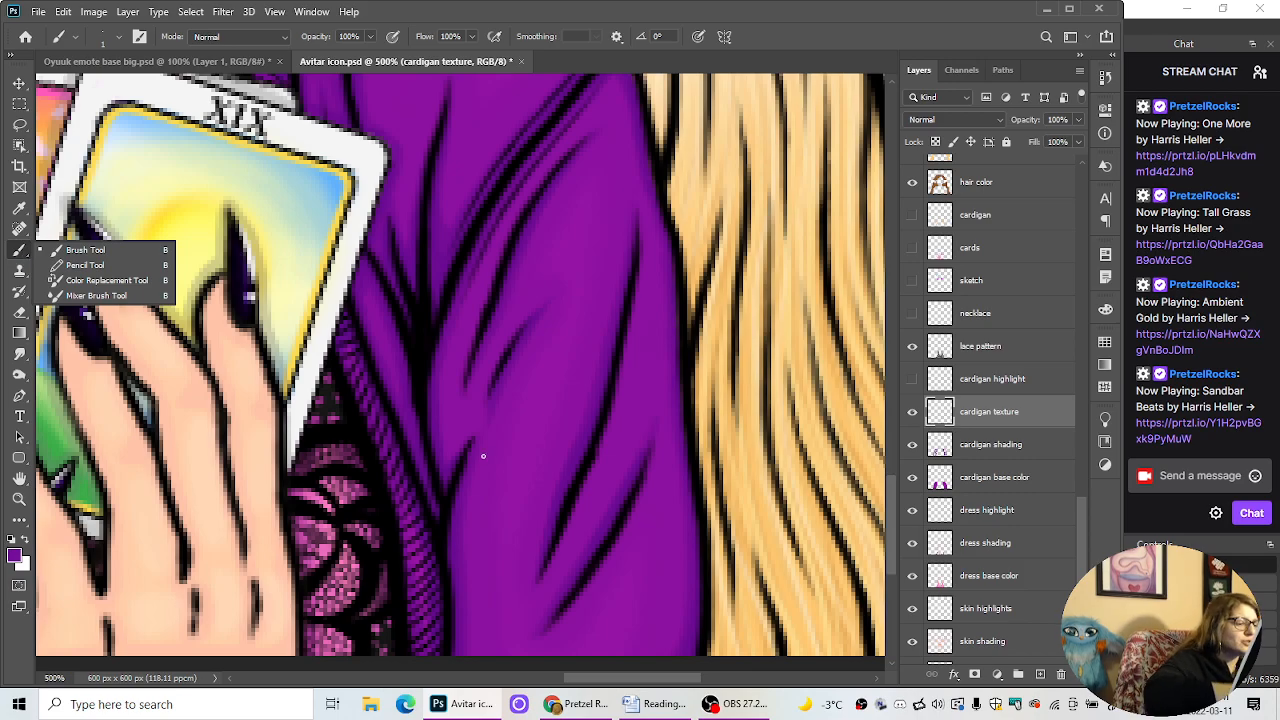
Step: Review the whole avatar at 100% and make the stars layer active
key("ctrl+minus")
key("ctrl+minus")
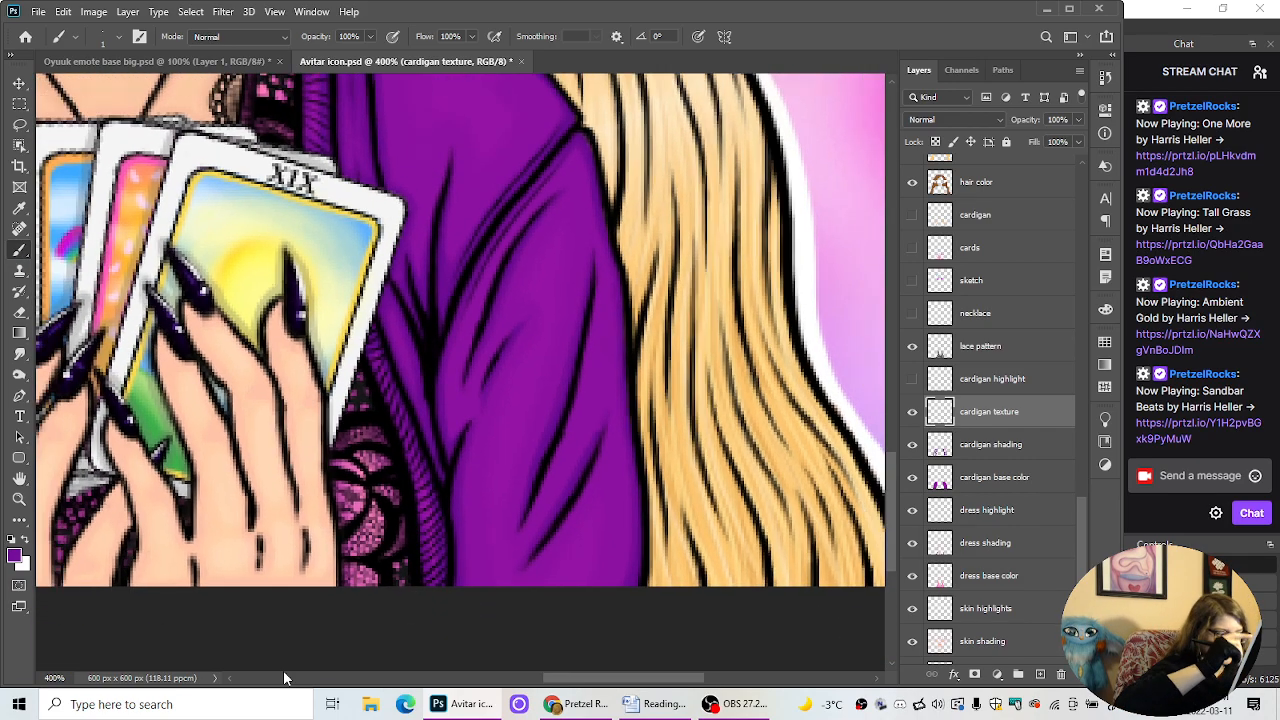
key("ctrl+minus")
key("ctrl+minus")
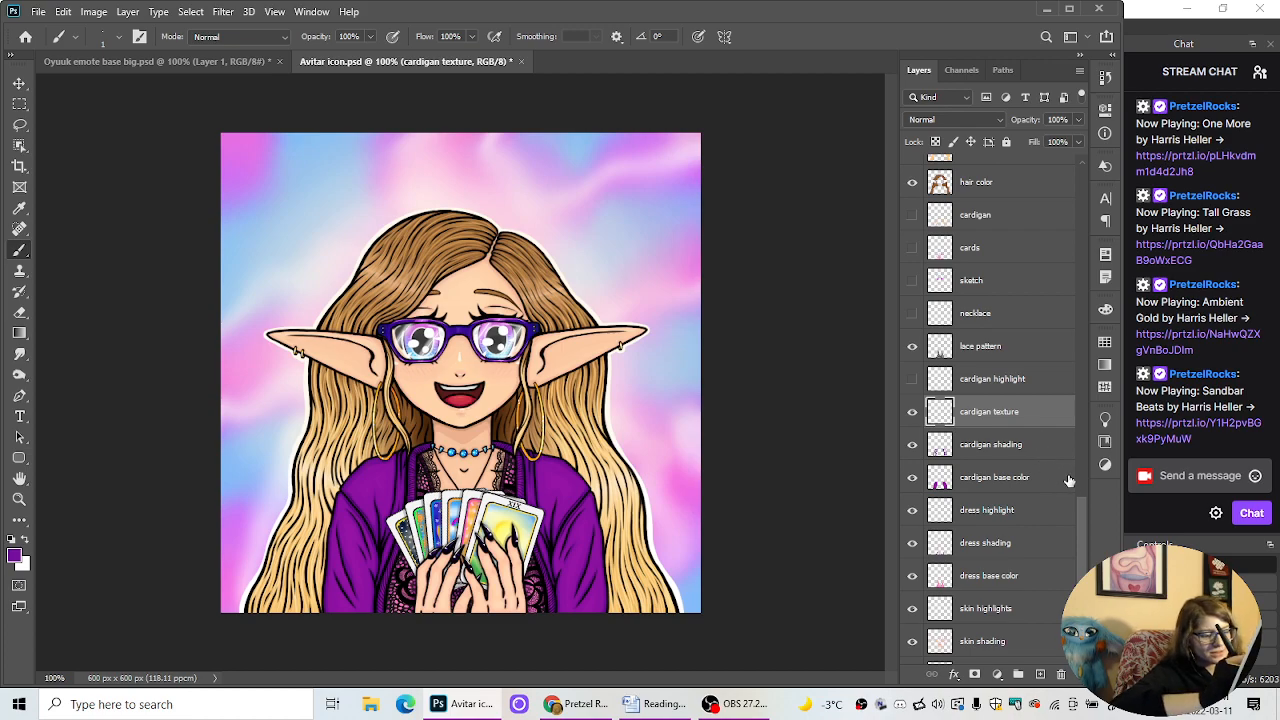
mouse_move(1079, 504)
left_mouse_down()
mouse_move(1085, 548)
mouse_move(1080, 529)
left_mouse_up()
scroll(1080, 529, "down", 4)
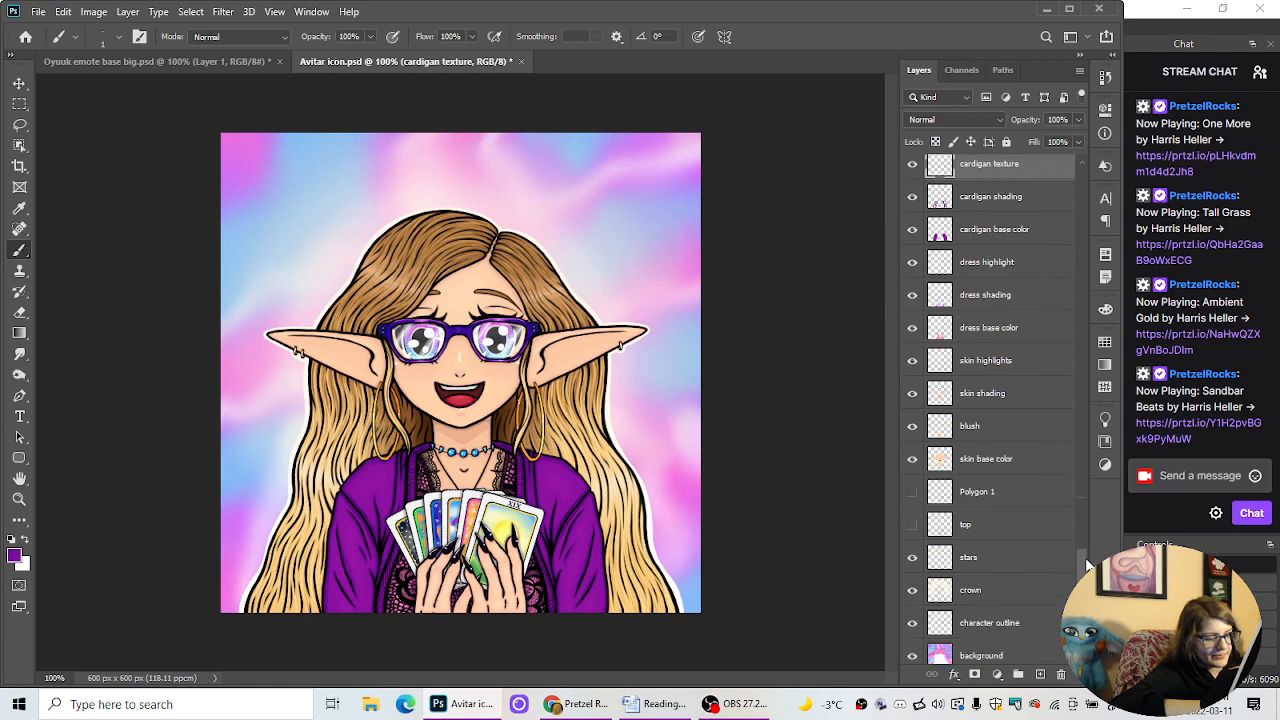
left_click(1005, 556)
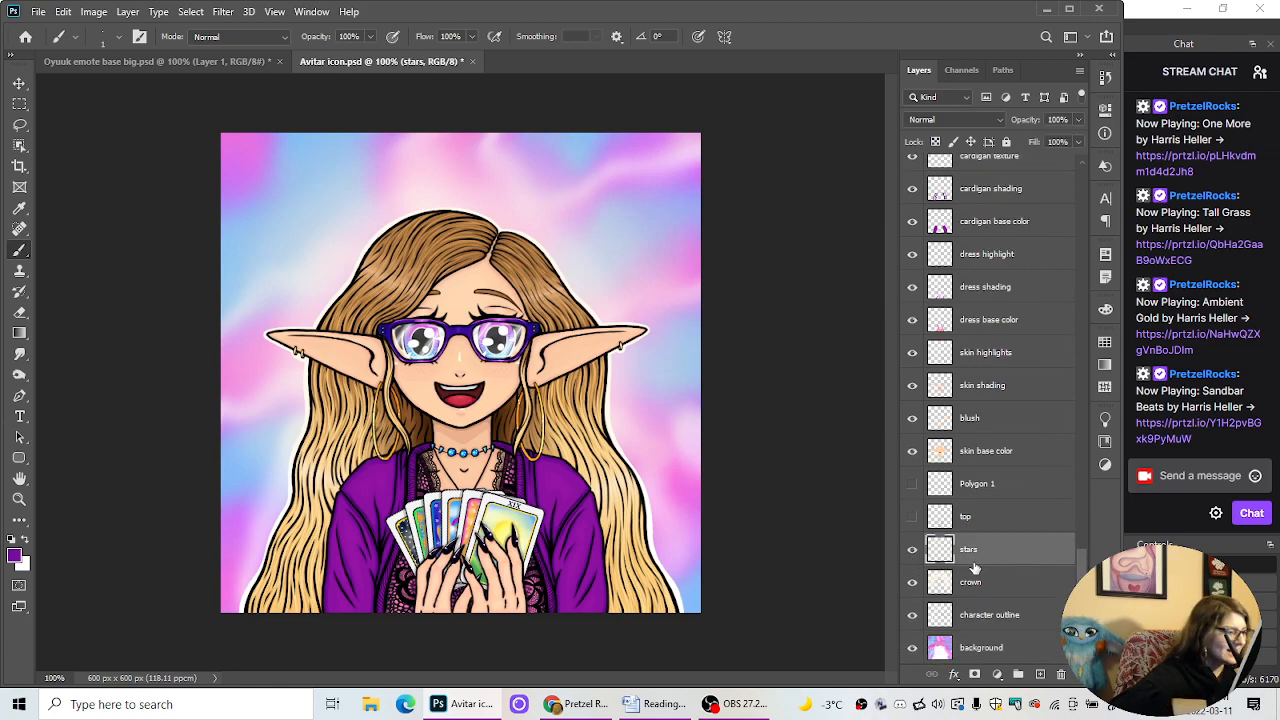
Step: Set the foreground color to white (ffffff) and enlarge the Hard Round Pressure Size brush to 26 px
left_click(16, 560)
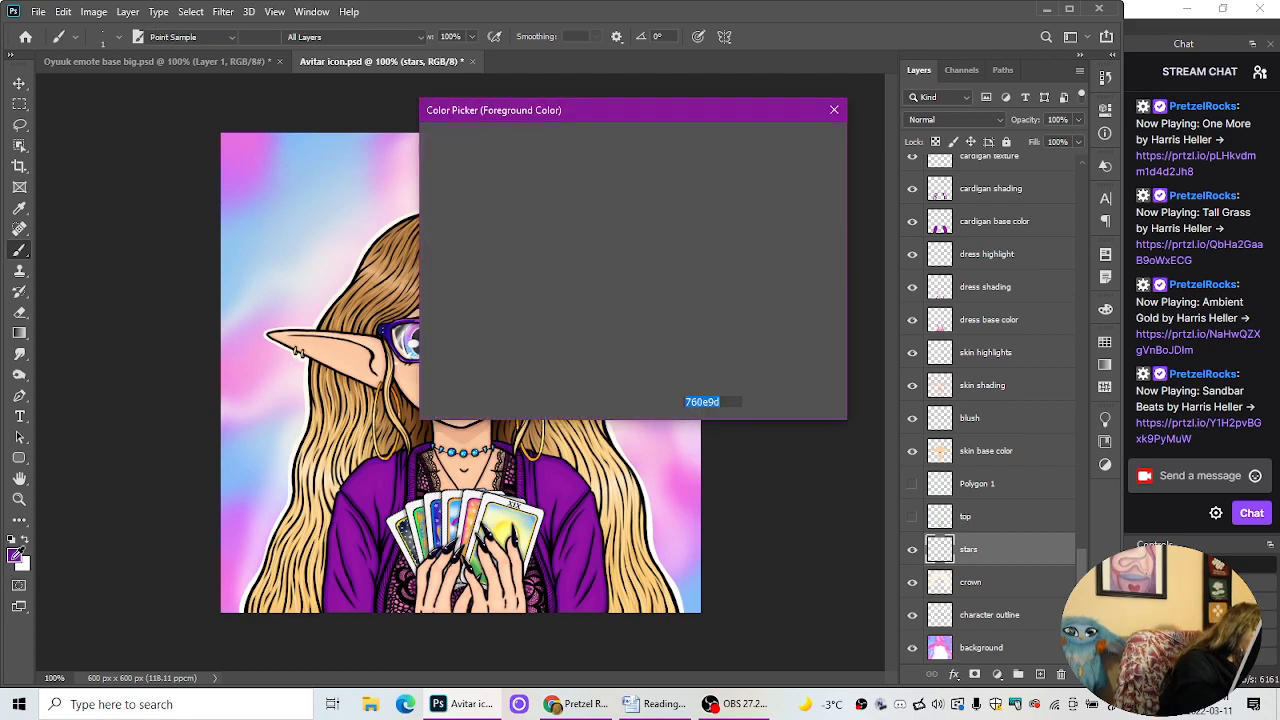
left_click_drag(448, 163, 376, 73)
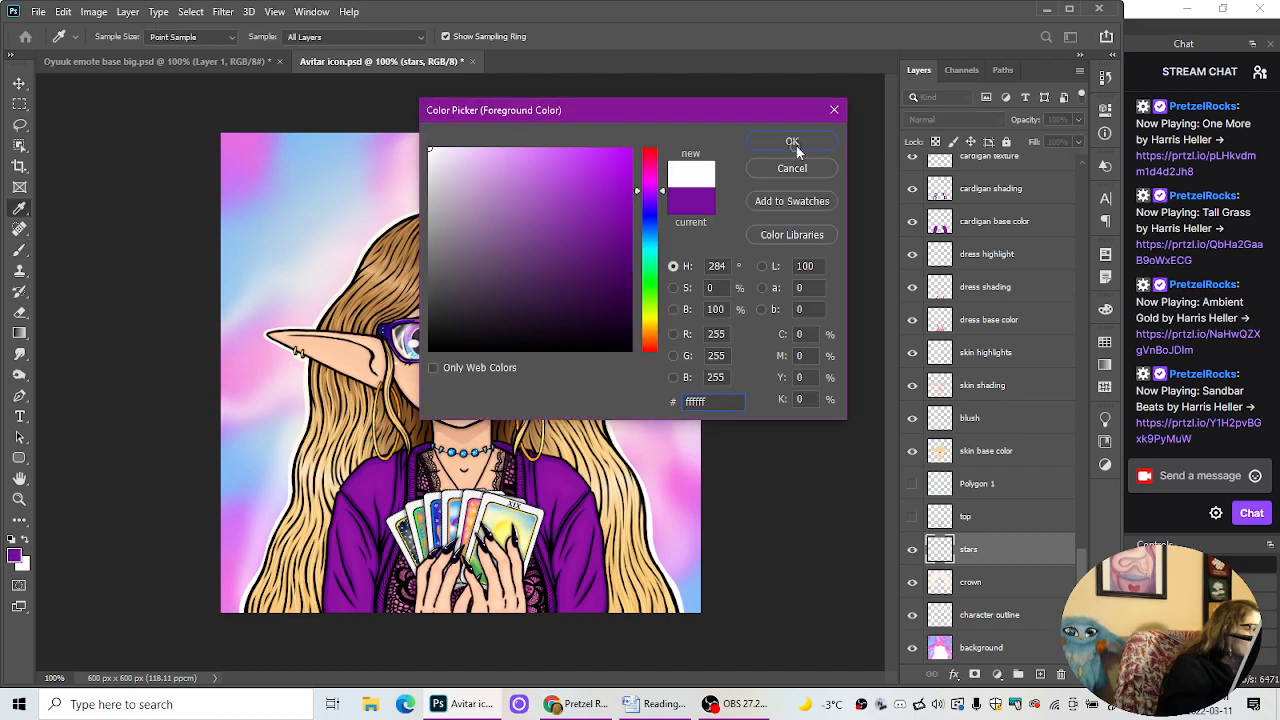
left_click(791, 141)
key("b")
left_click(119, 37)
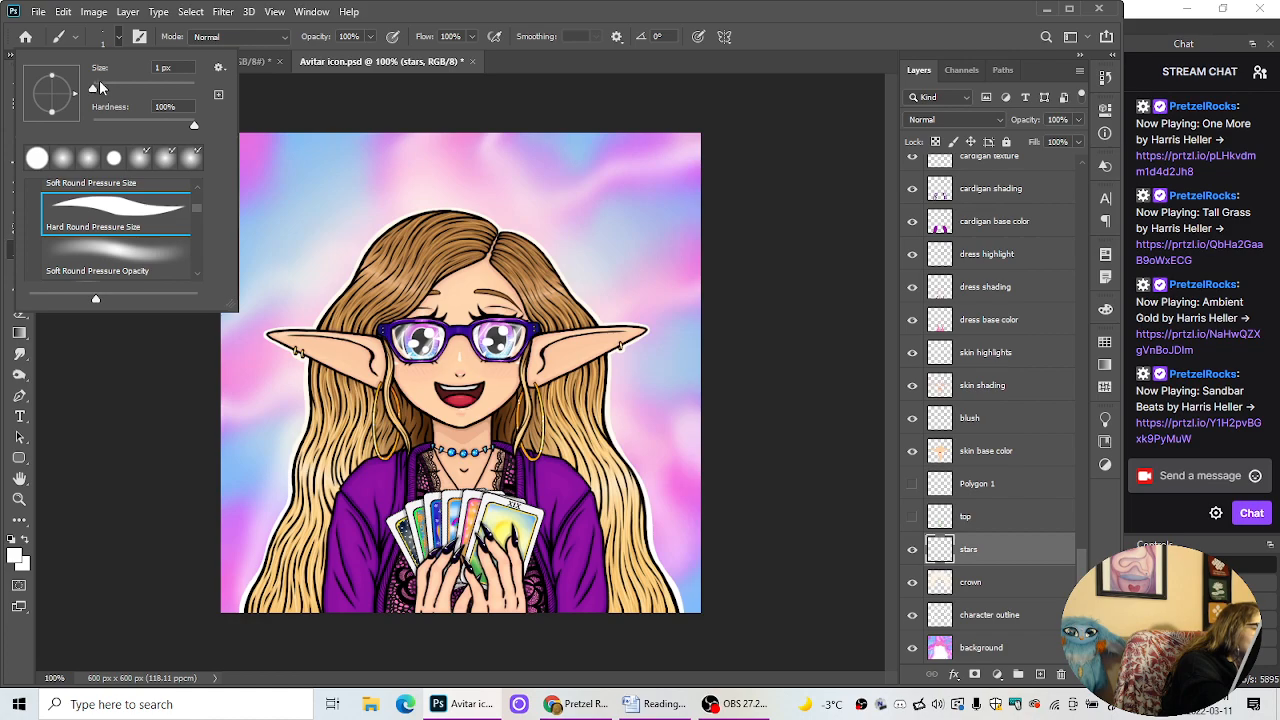
left_click(105, 84)
Step: Try a white hand-drawn heart above the elf's ear beside the hair on the stars layer, and undo it
key("ctrl+=")
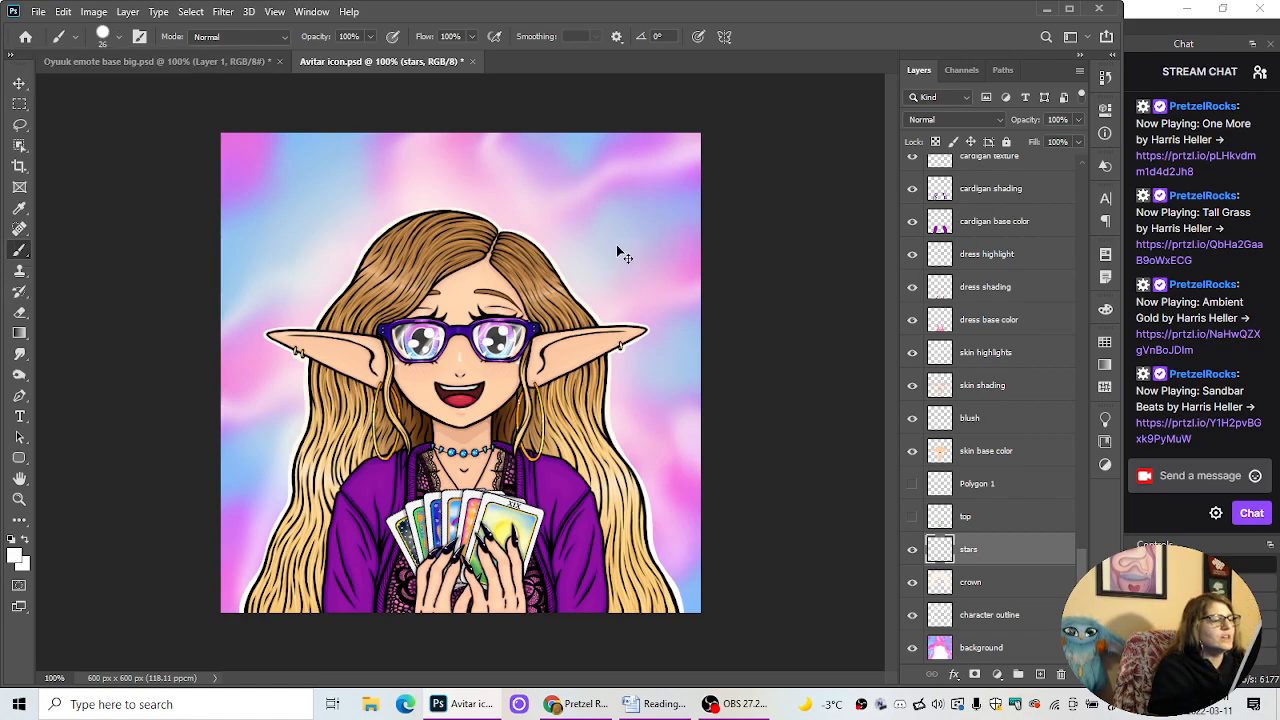
key("ctrl+-")
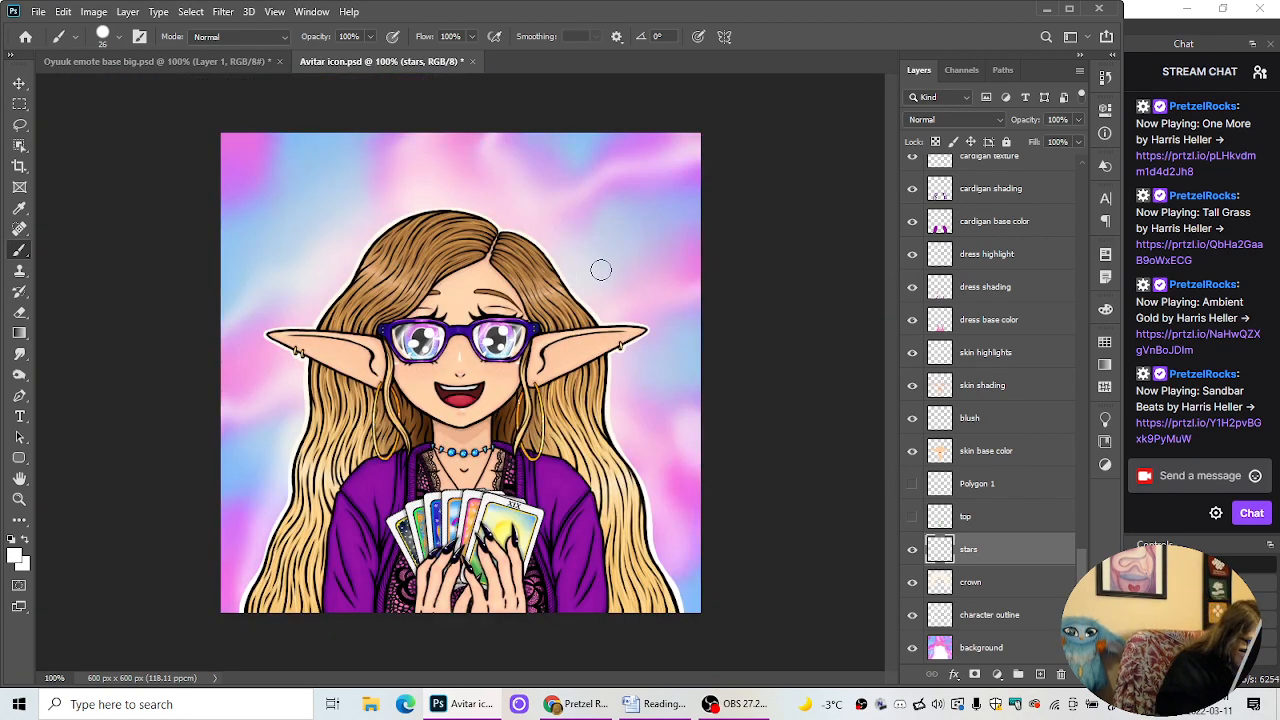
mouse_move(600, 266)
left_mouse_down()
mouse_move(583, 300)
mouse_move(573, 268)
mouse_move(563, 290)
mouse_move(590, 318)
left_mouse_up()
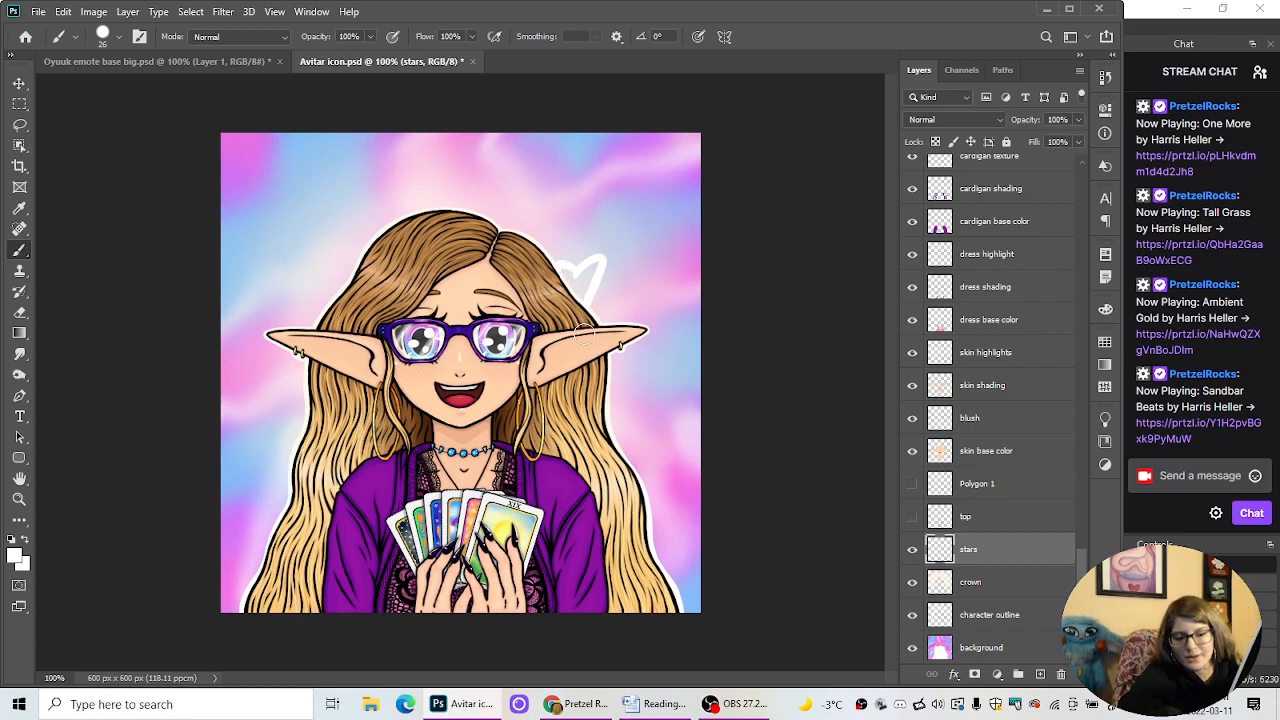
key("ctrl+z")
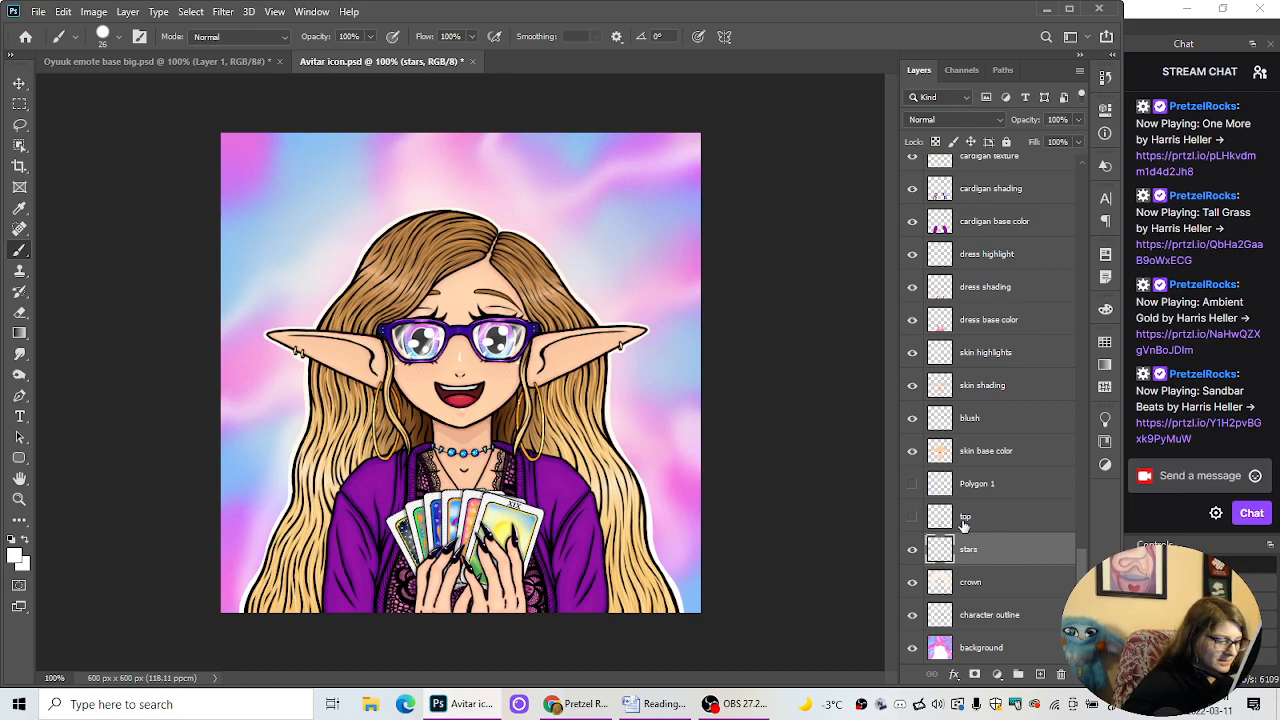
Step: Move the stars layer up the stack from below the character layers to between card 1 fill and card outline2
left_click_drag(1006, 549, 1006, 175)
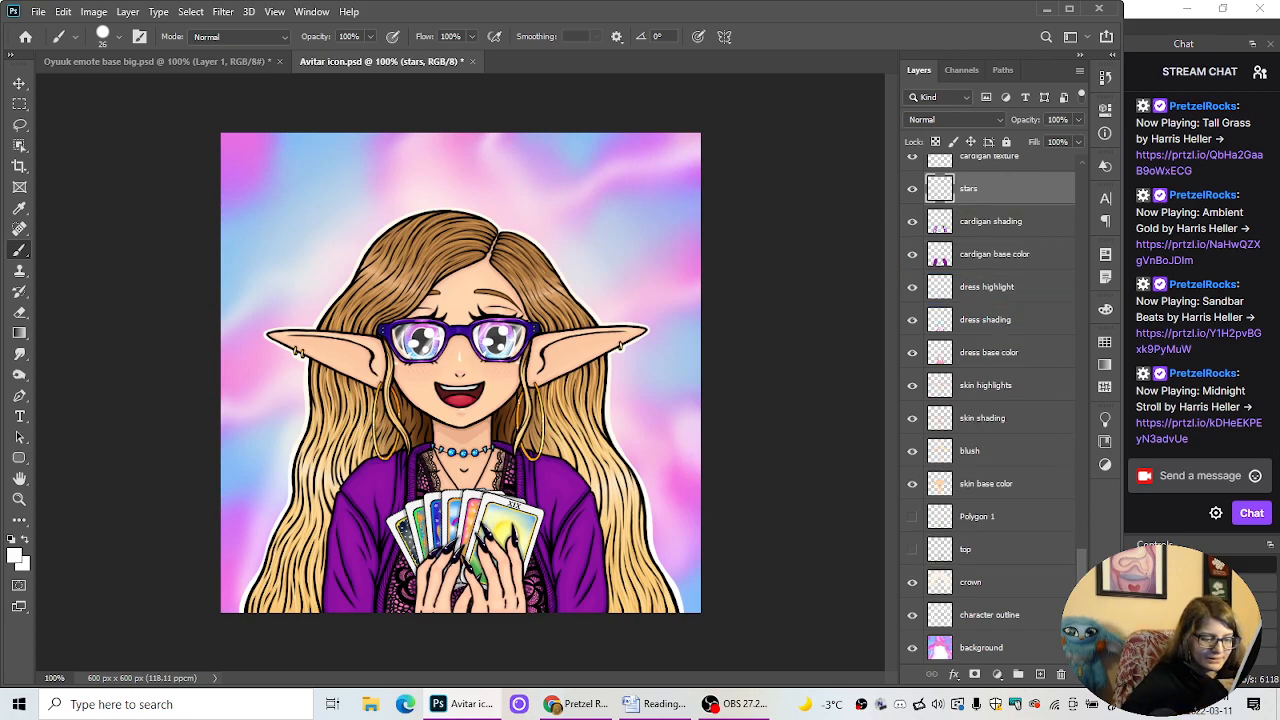
scroll(1084, 546, "up", 5)
left_click_drag(1012, 480, 1014, 182)
left_click(1041, 492)
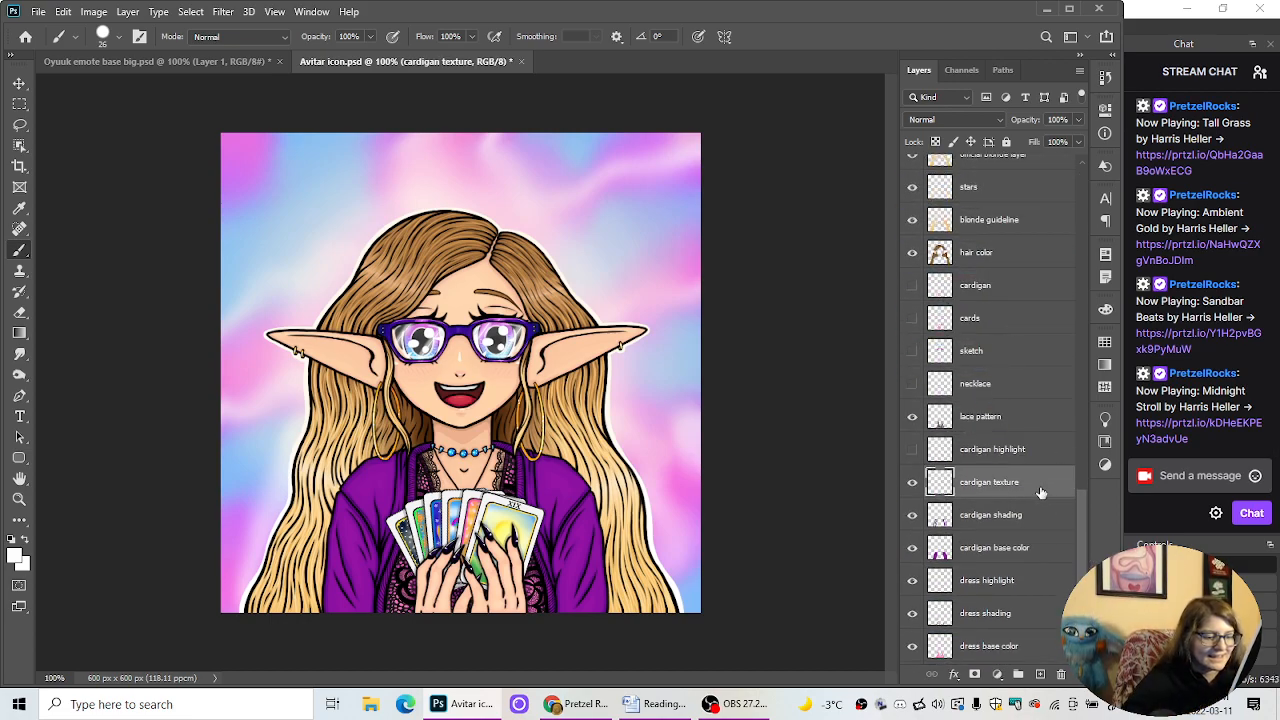
left_click_drag(1020, 384, 1001, 203)
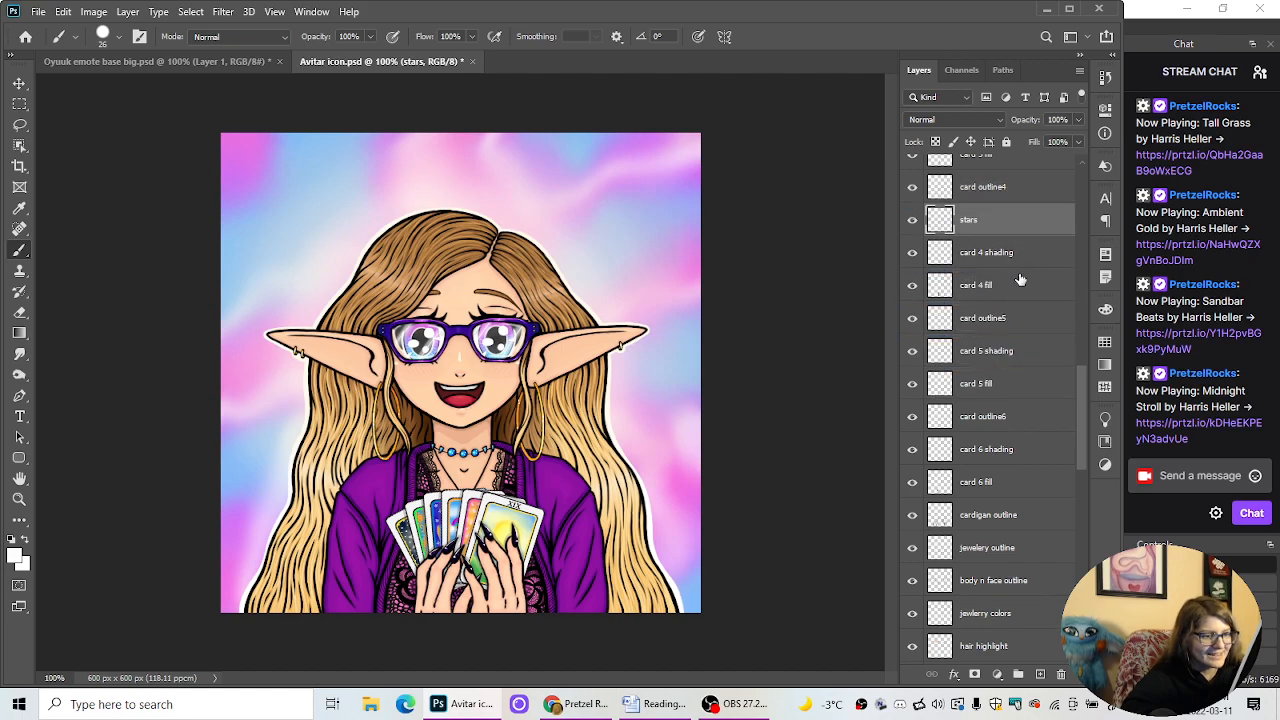
left_click_drag(1082, 420, 1082, 386)
scroll(1042, 387, "up", 3)
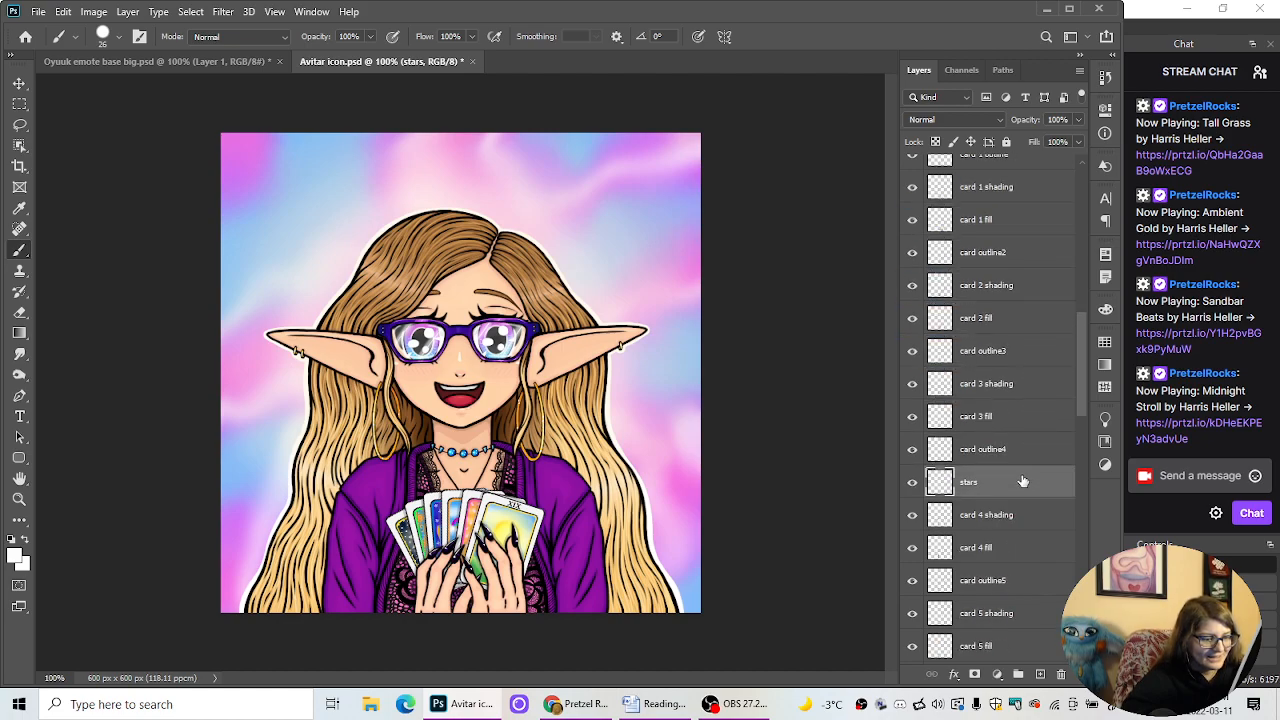
left_click_drag(1021, 482, 1004, 236)
scroll(1022, 330, "up", 5)
scroll(1022, 345, "up", 2)
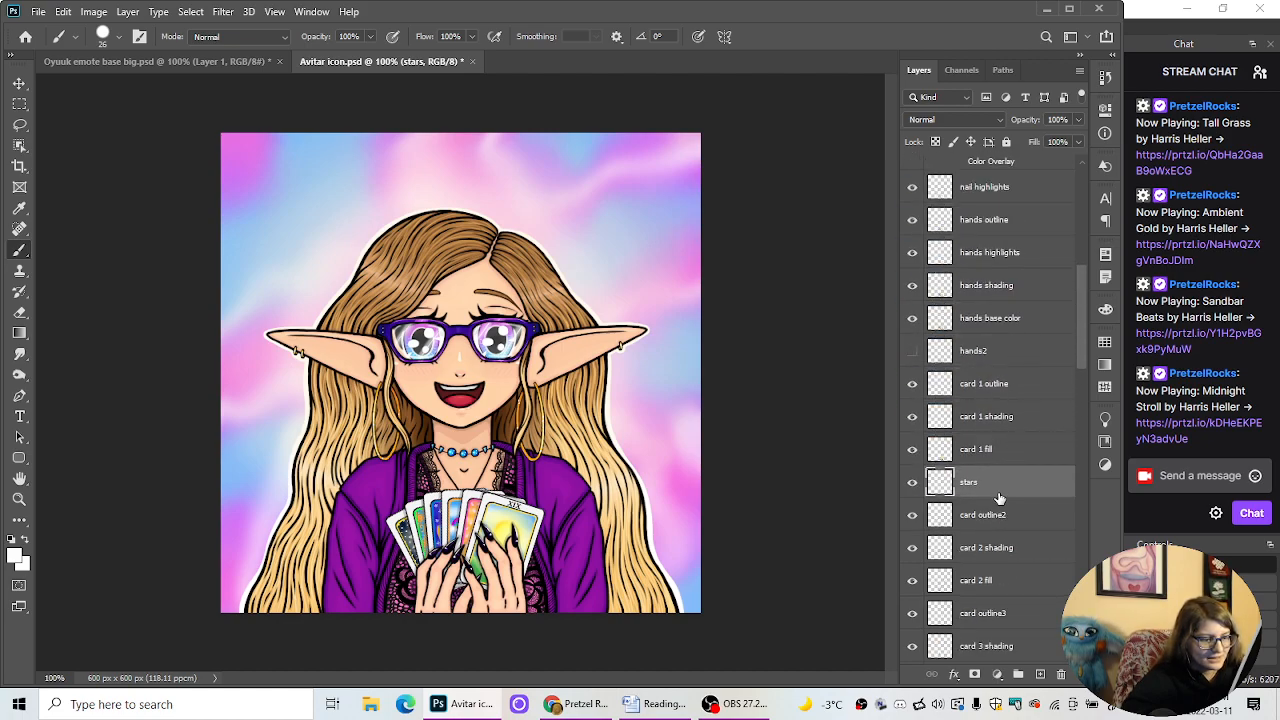